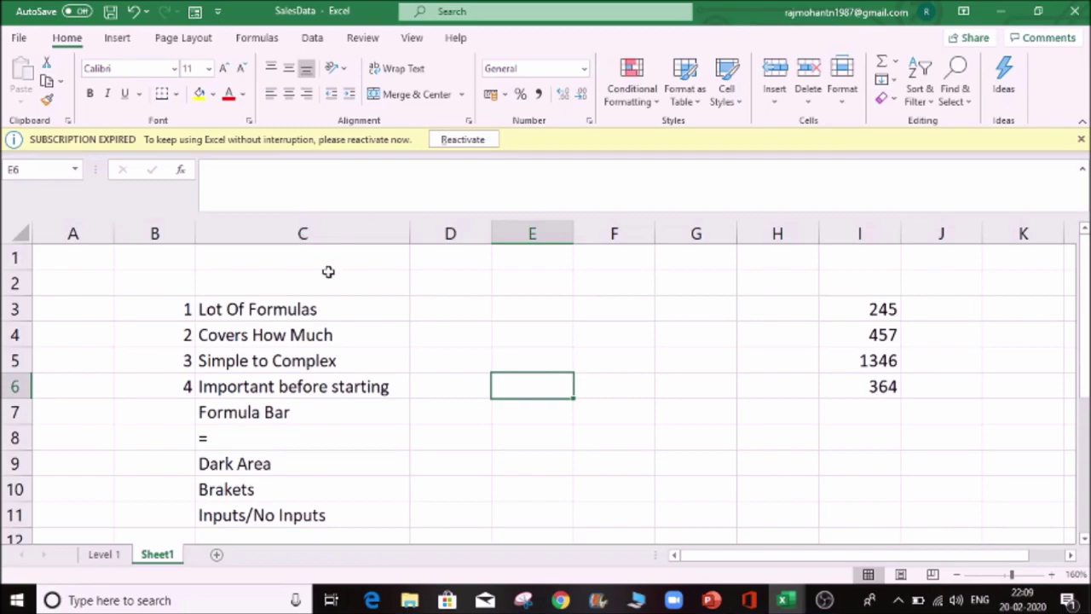
Select C3's 'Lot Of Formulas' note and bring up the Formulas ribbon commands
click(331, 312)
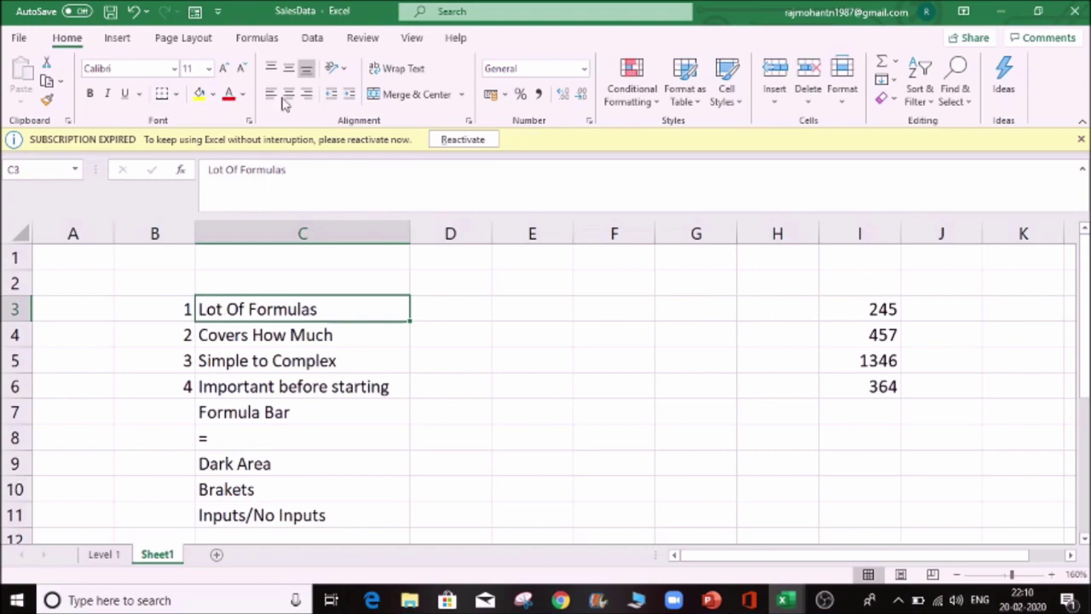
click(259, 41)
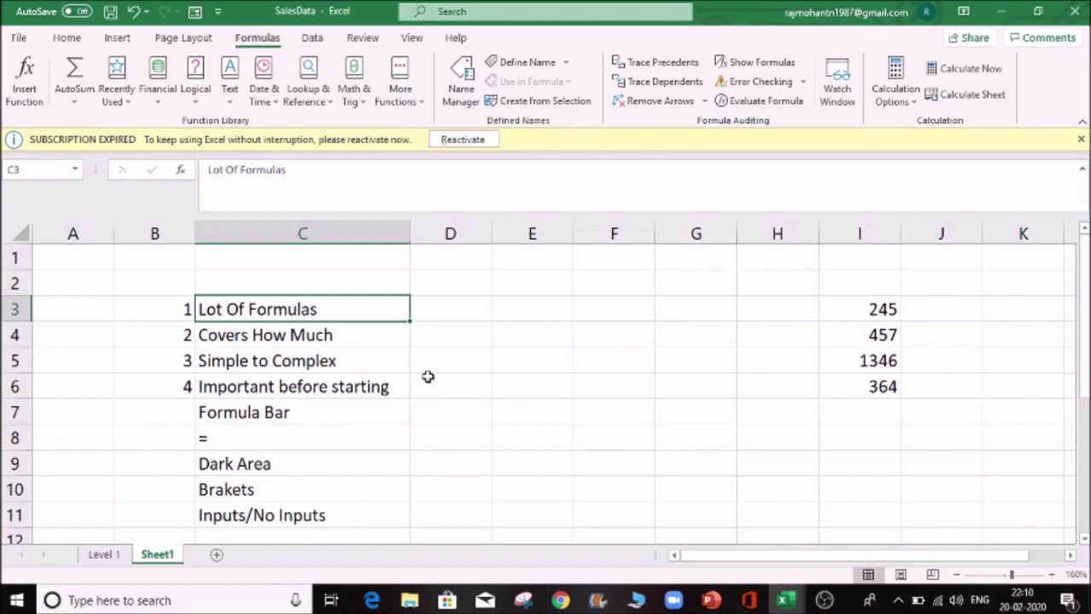
click(281, 334)
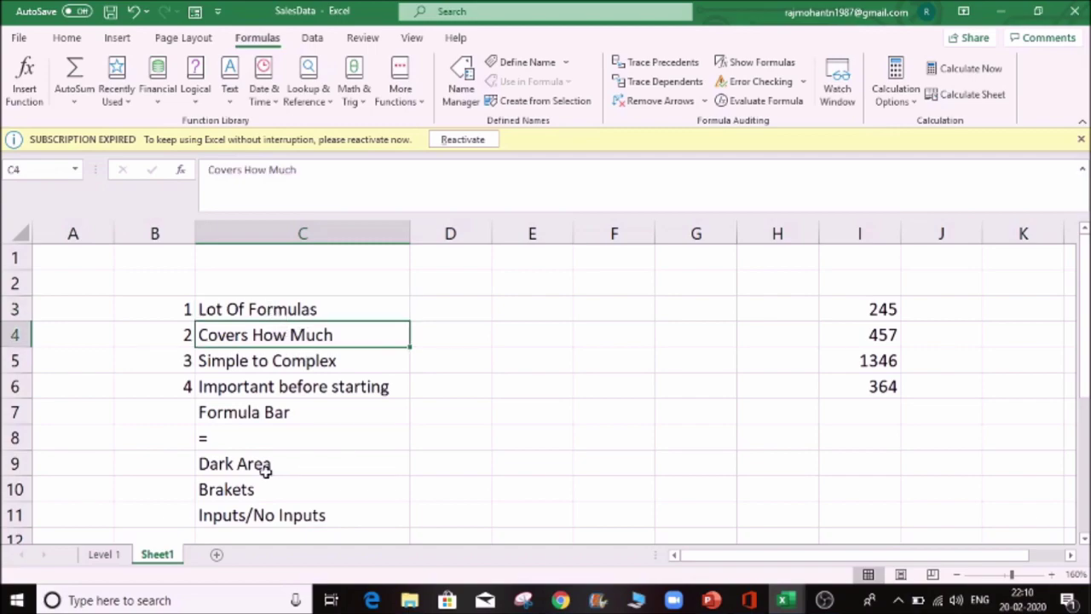
key(Down)
key(Down)
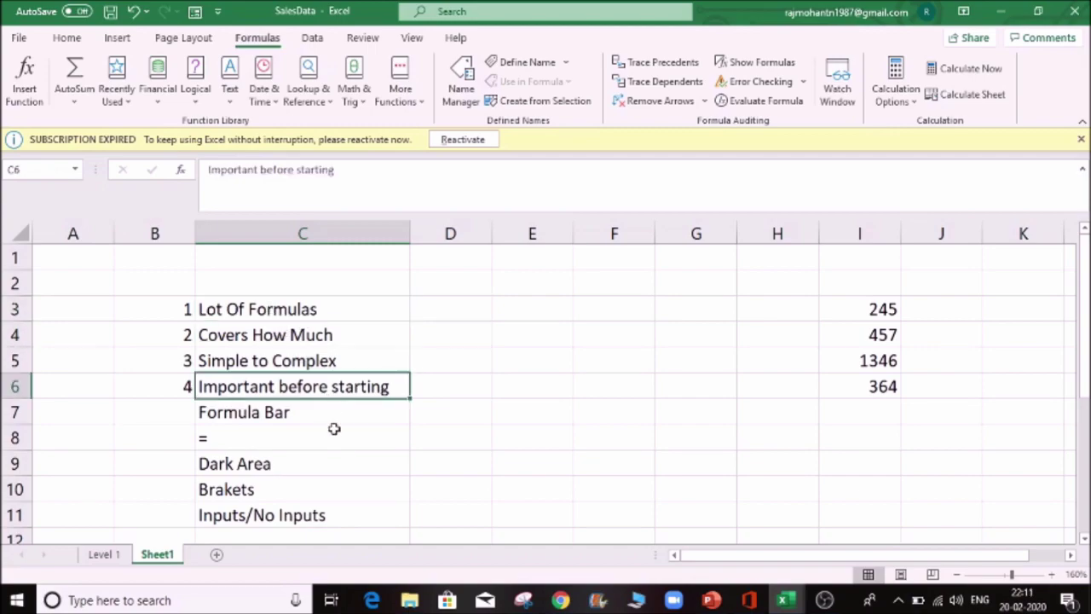
click(300, 412)
click(304, 388)
click(293, 414)
click(288, 389)
click(287, 417)
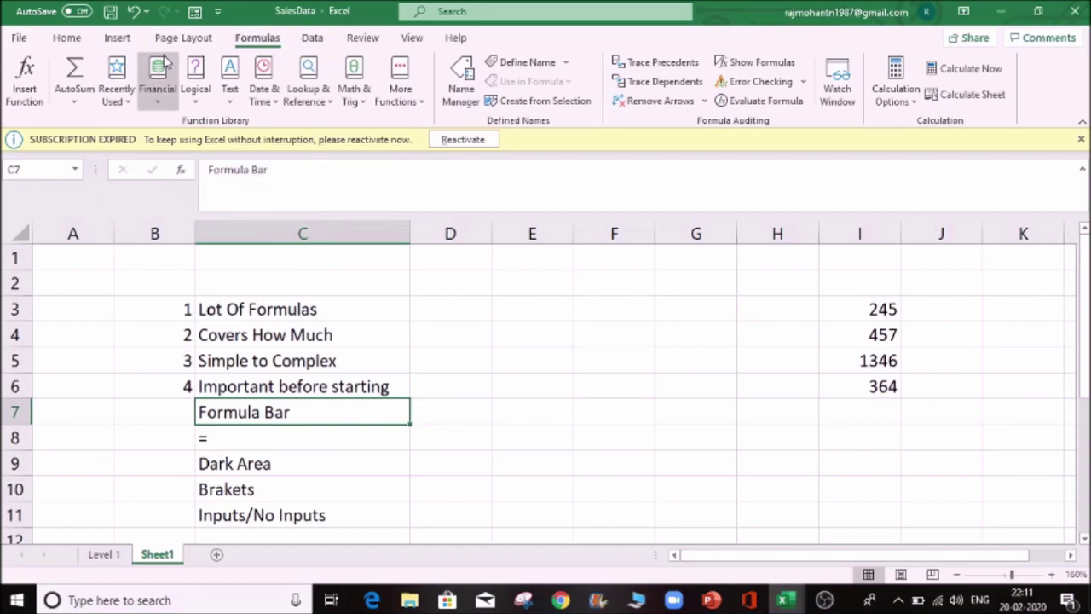
click(175, 40)
click(70, 39)
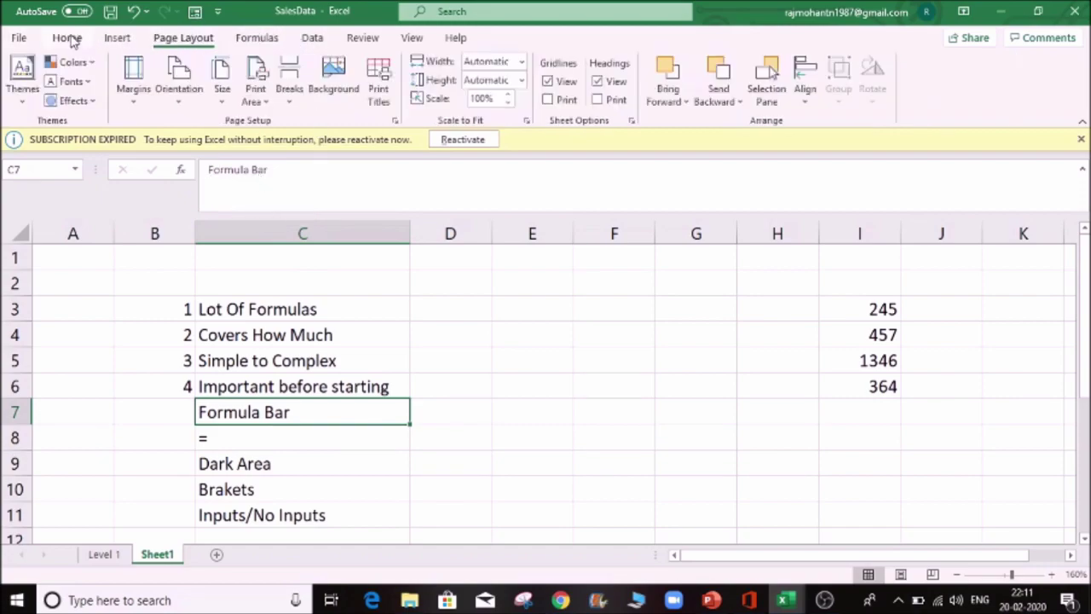
click(258, 38)
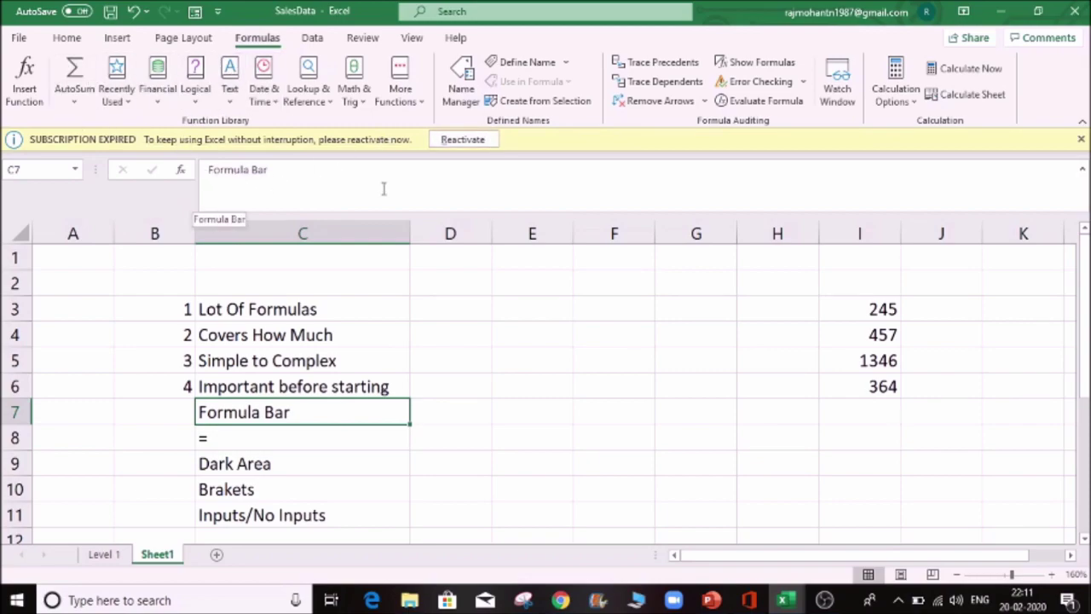
click(501, 399)
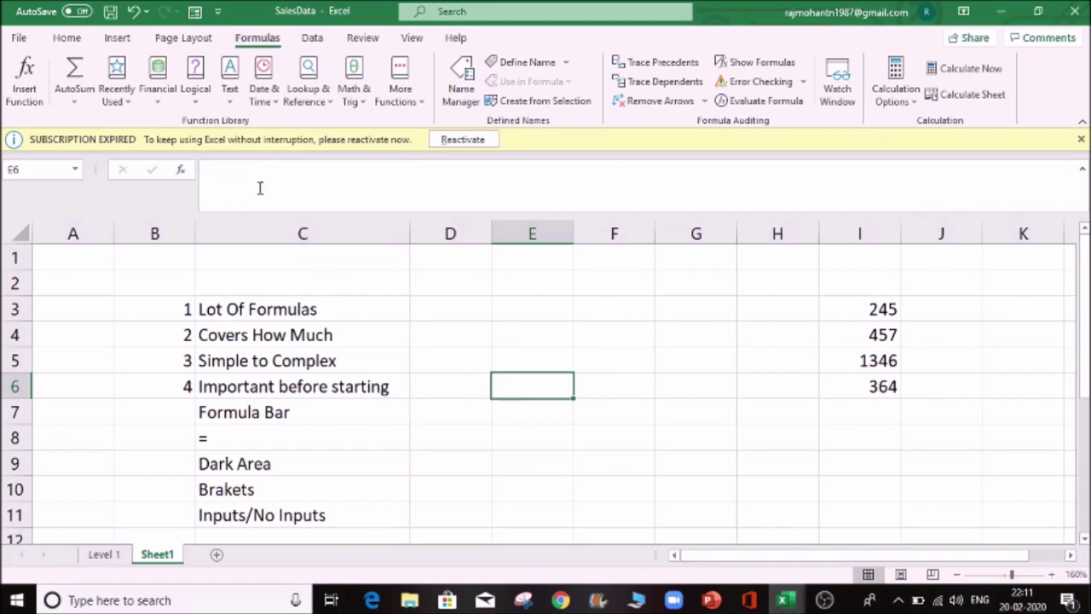
click(280, 412)
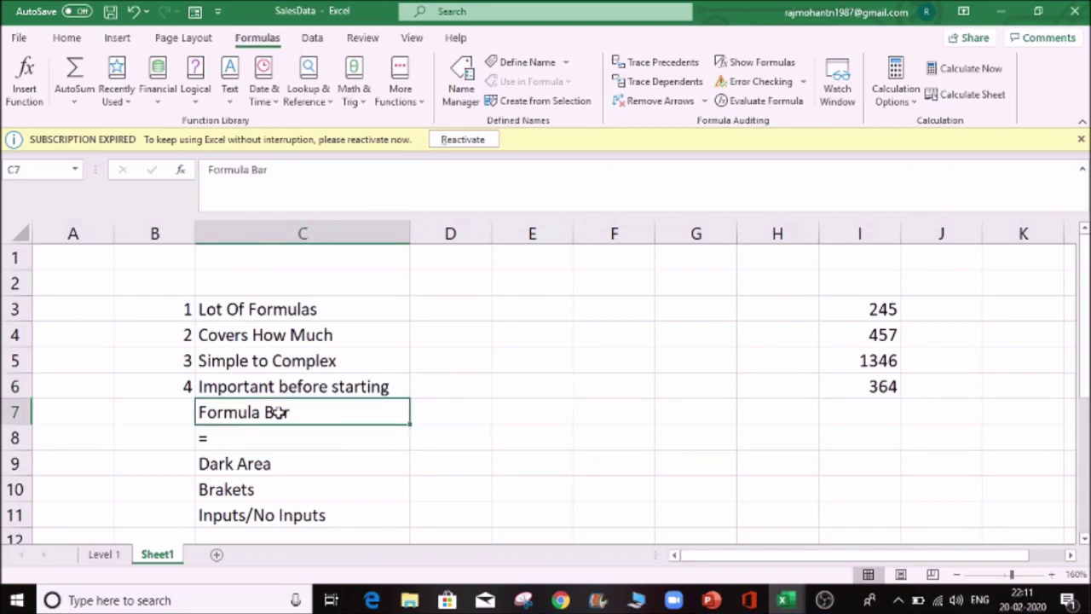
click(445, 404)
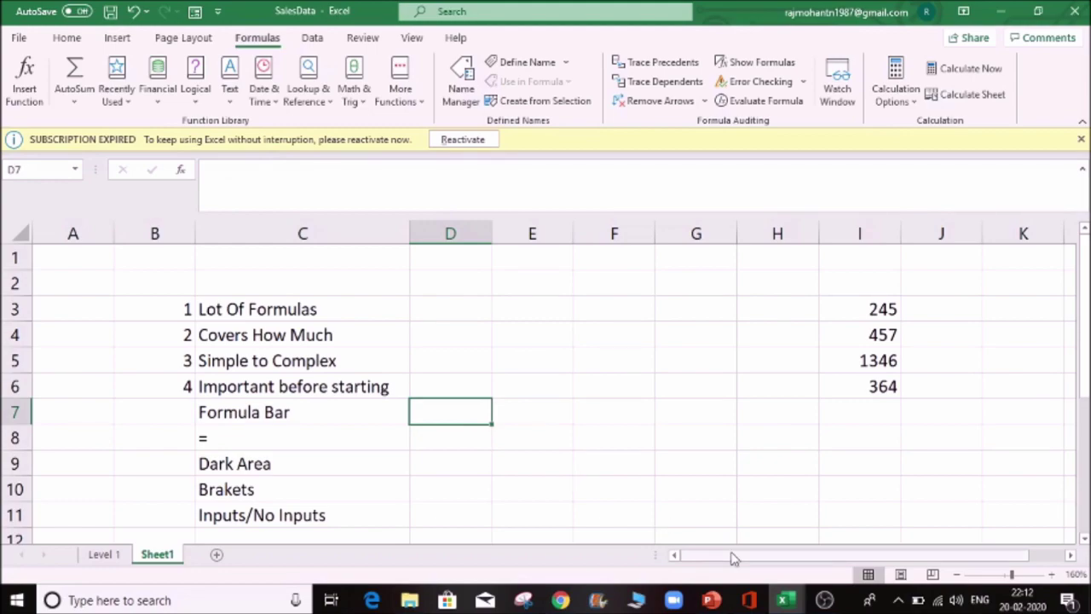
click(869, 410)
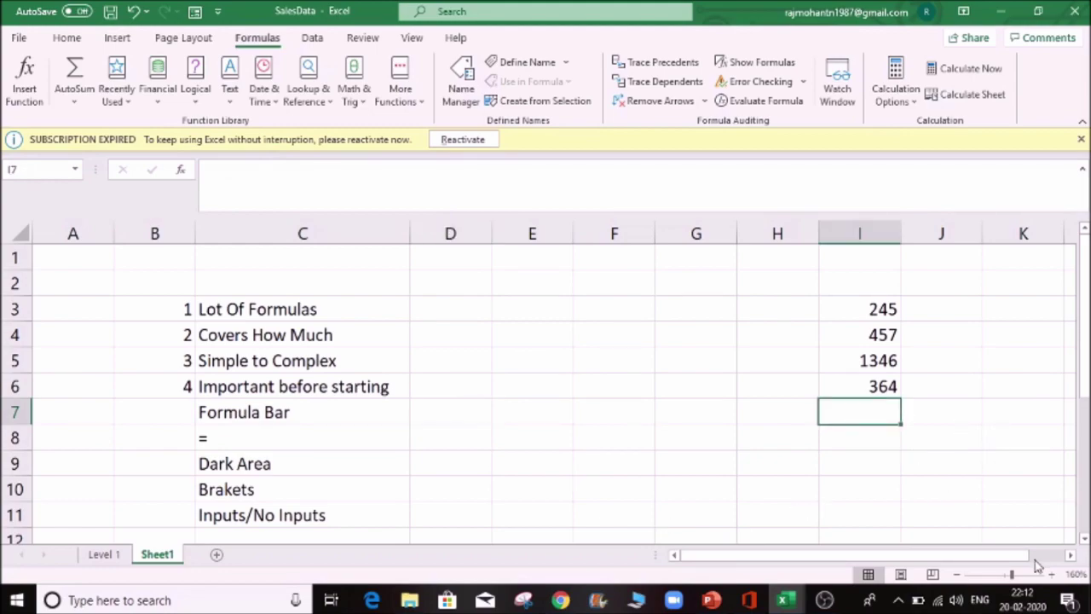
Enter =SUM(I3:I6) in I7 so it totals the four values as 2412
text(=sum)
key(Tab)
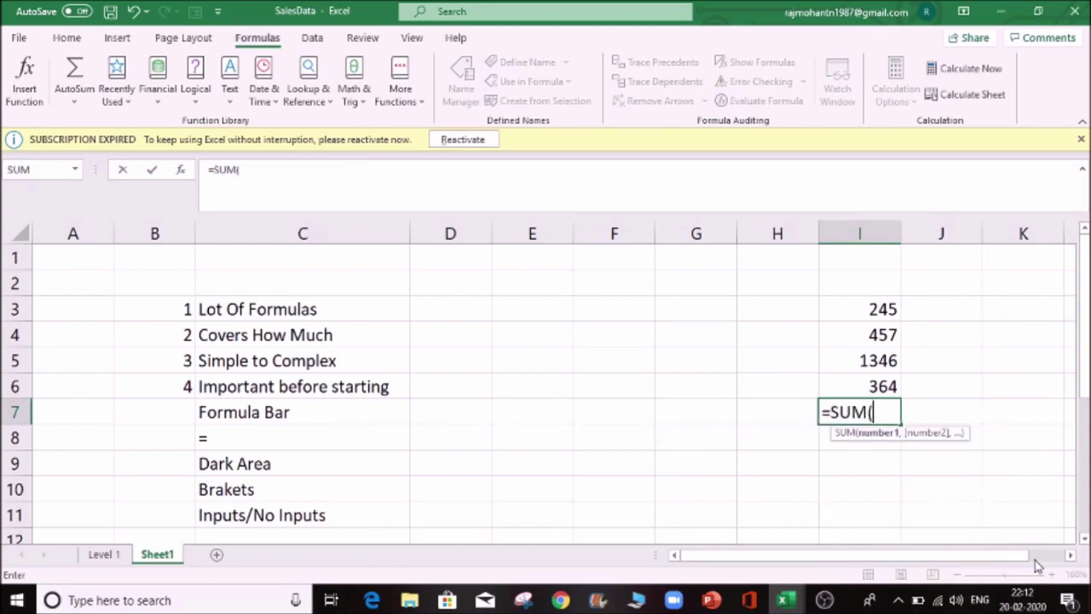
drag(888, 307, 873, 401)
key(Return)
click(870, 403)
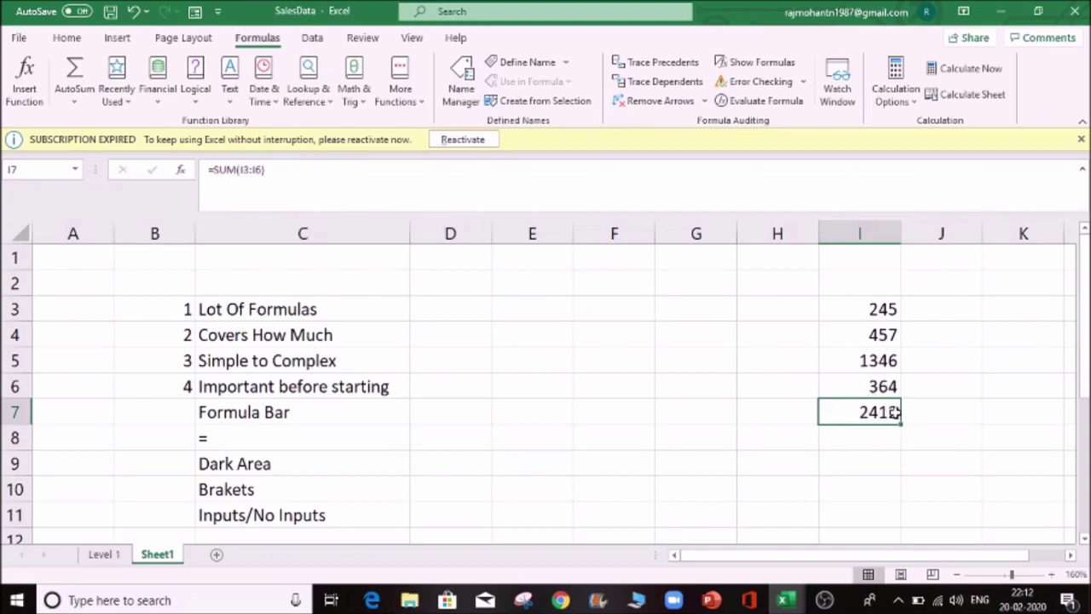
click(887, 385)
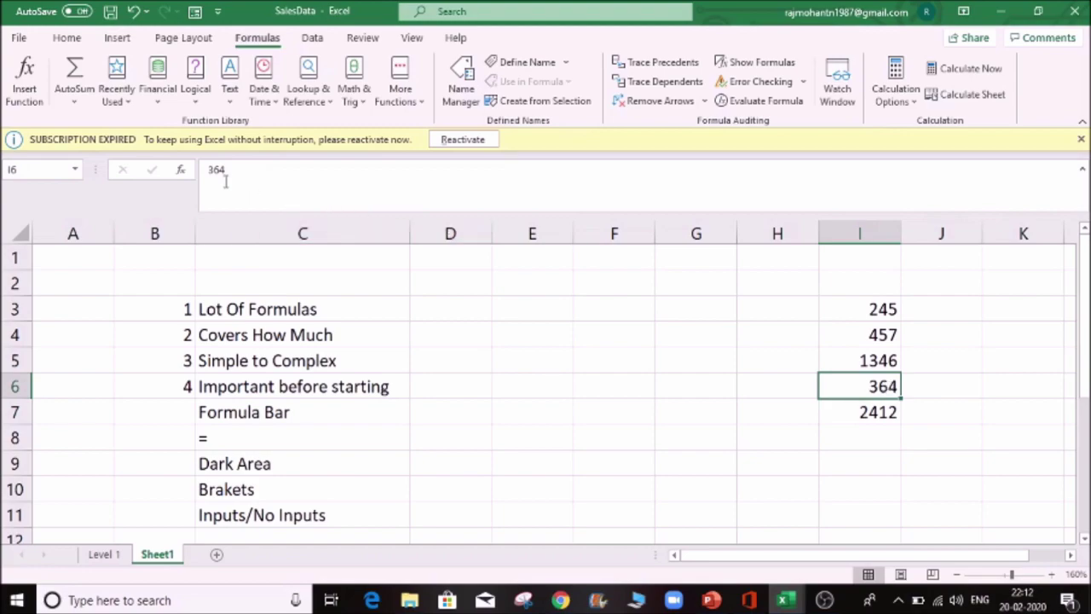
click(881, 410)
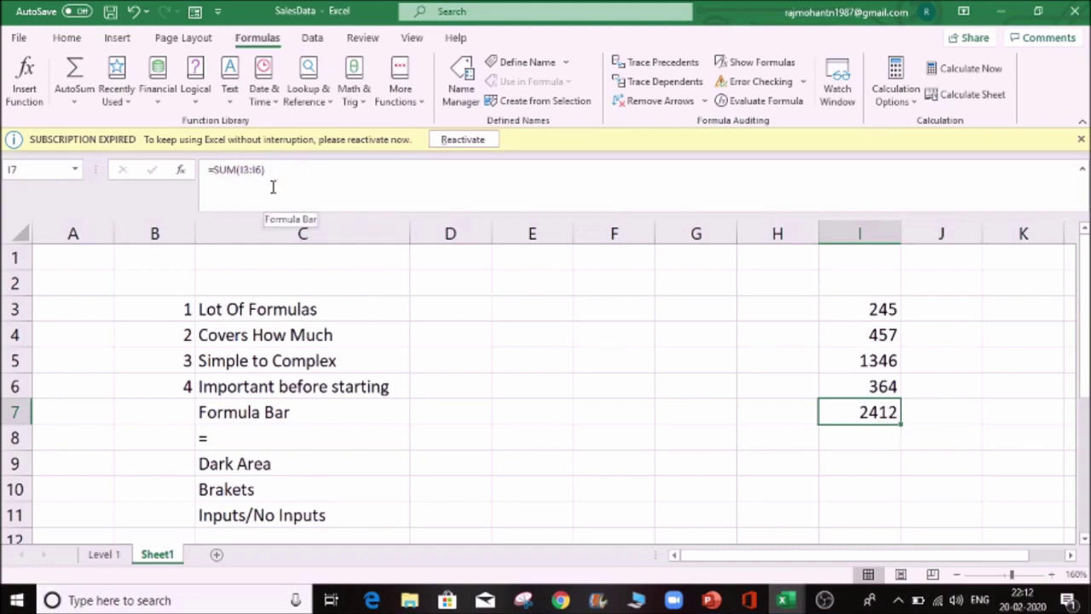
click(869, 284)
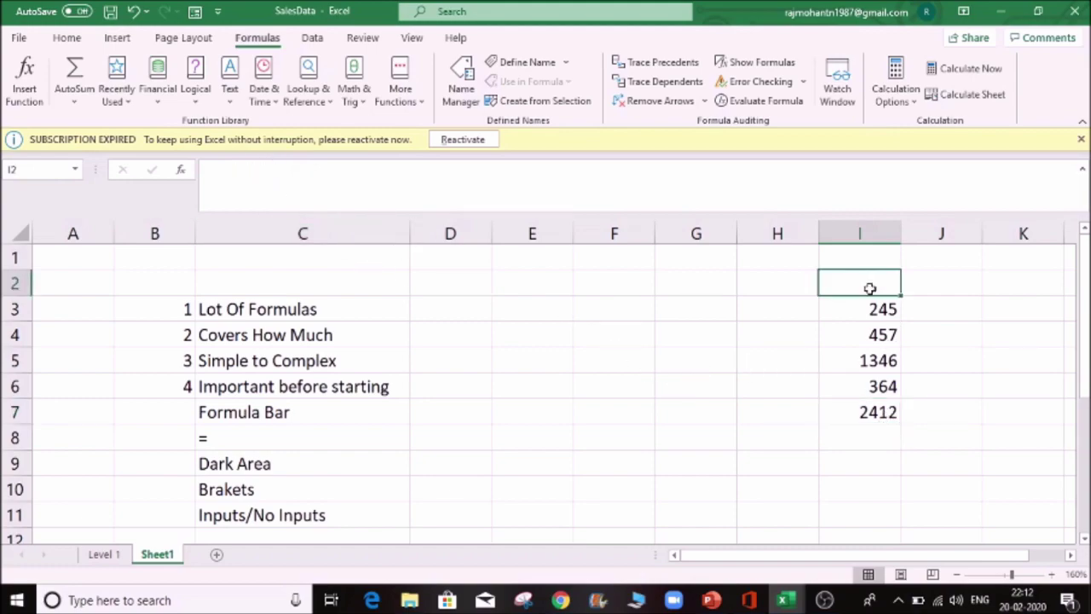
Enter the value 50 in the empty cell I2
click(871, 414)
double_click(872, 415)
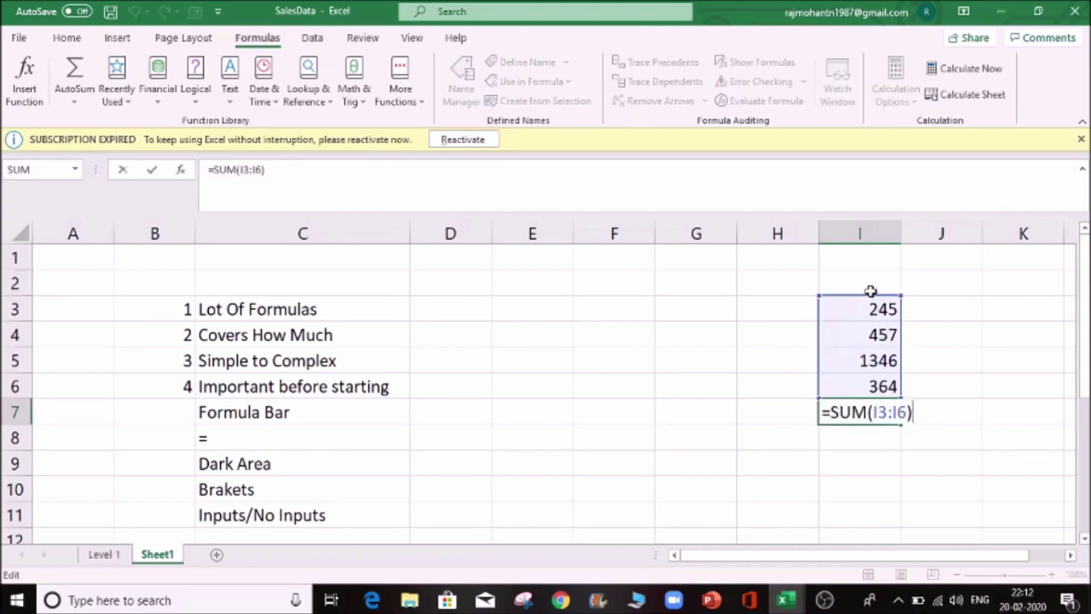
key(Escape)
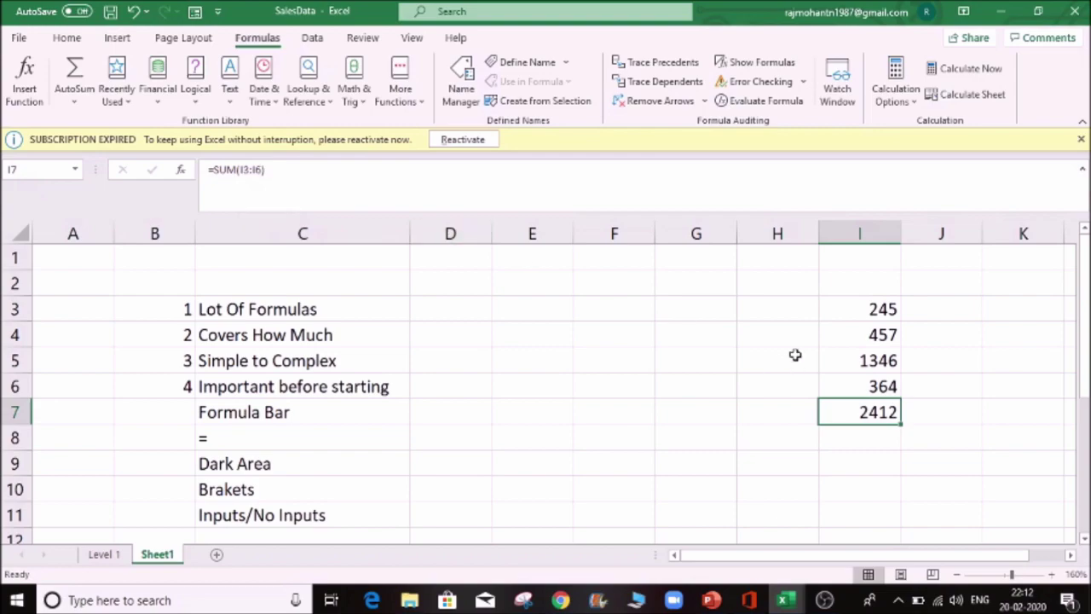
click(863, 289)
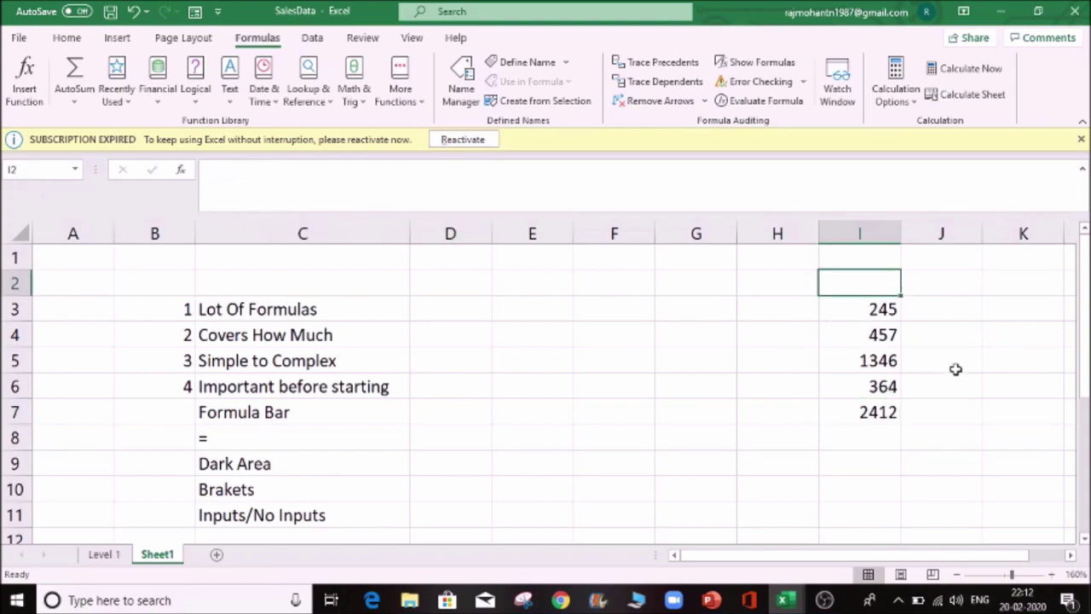
text(50)
key(Tab)
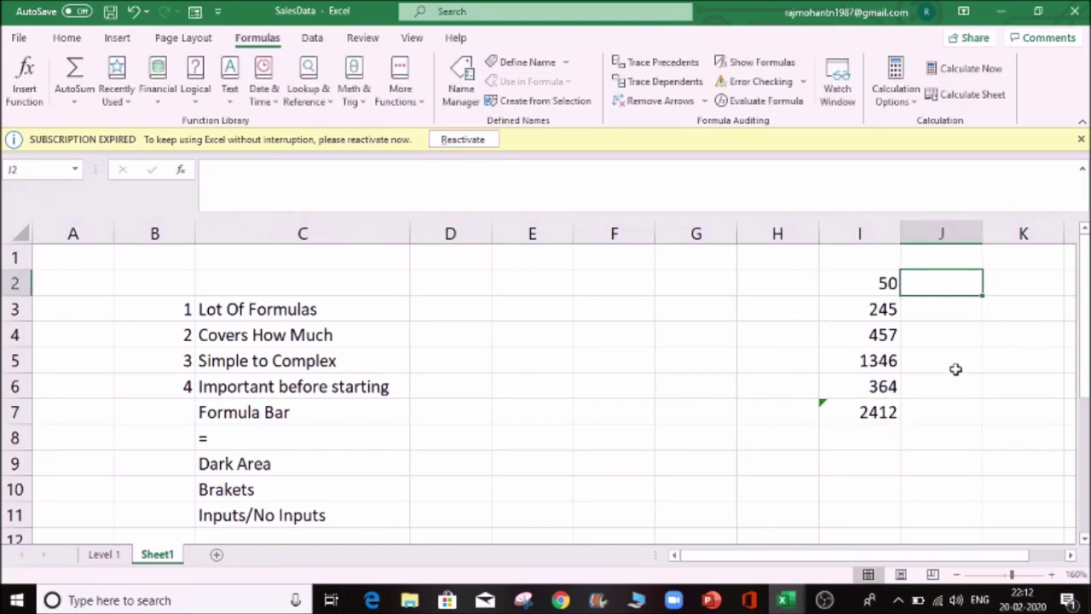
Change I7's formula to =SUM(I2:I6) so the total becomes 2462
click(881, 410)
double_click(881, 409)
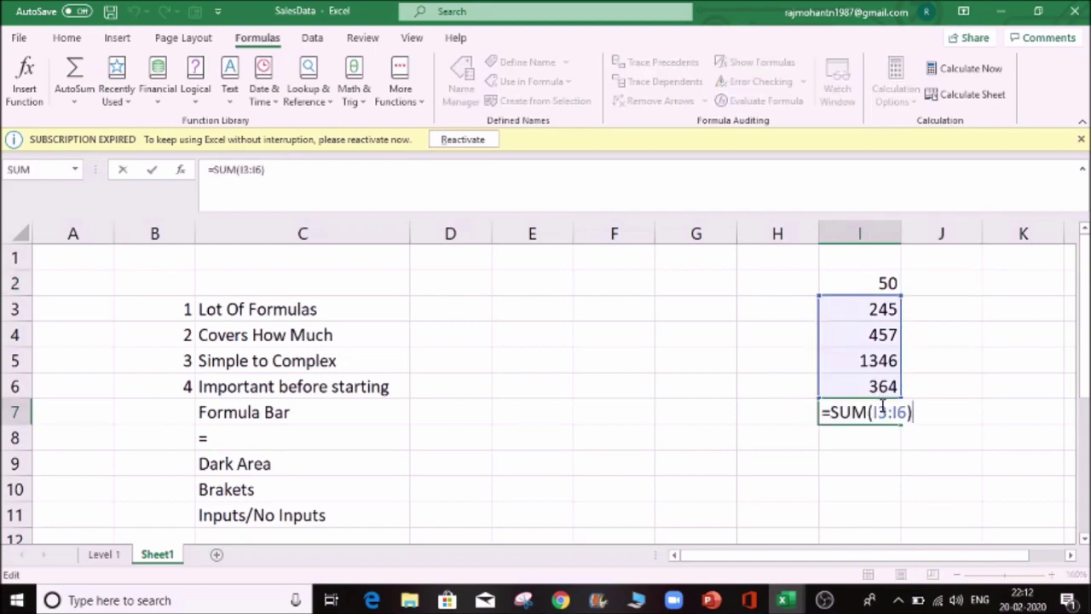
key(Escape)
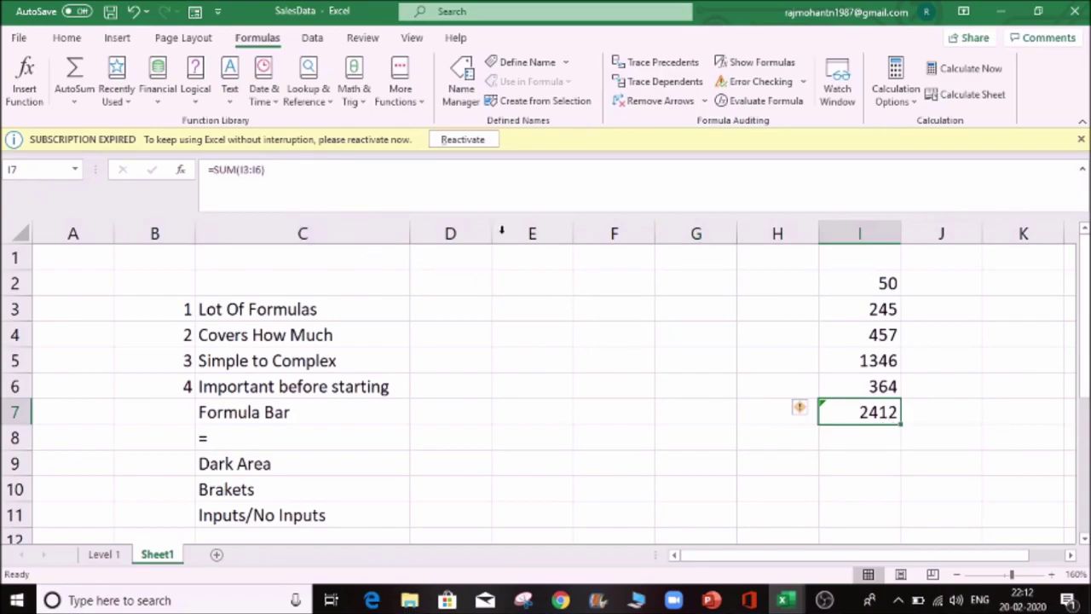
click(239, 169)
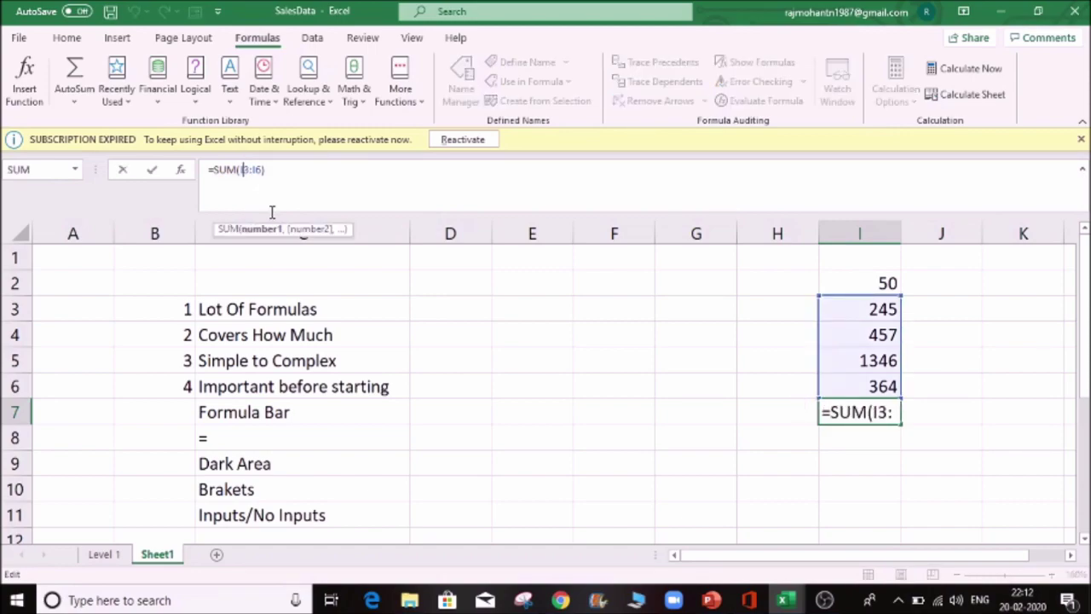
key(BackSpace)
text(2)
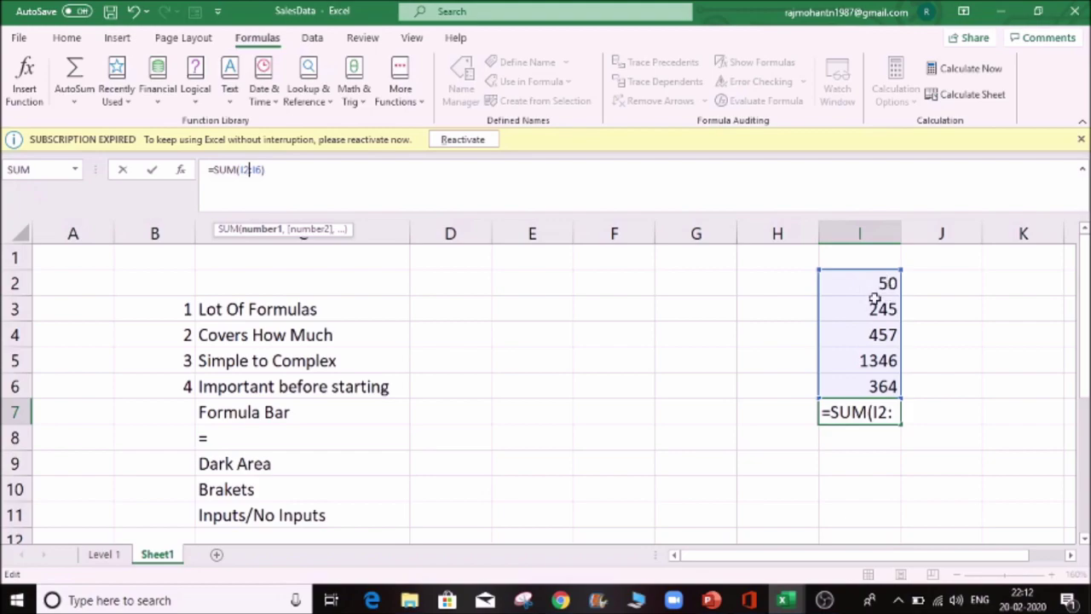
key(Return)
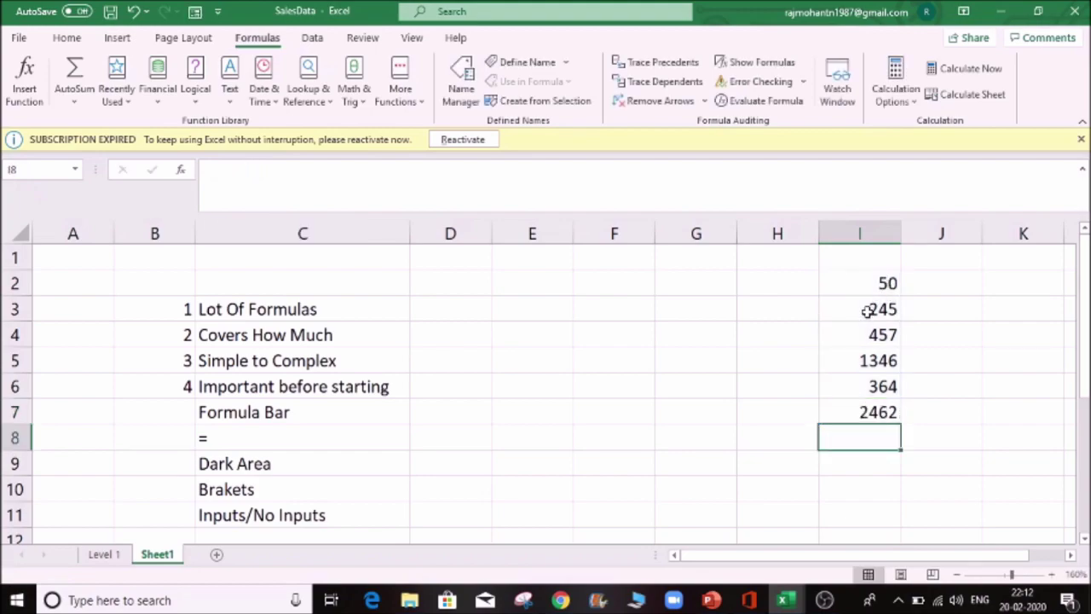
click(842, 412)
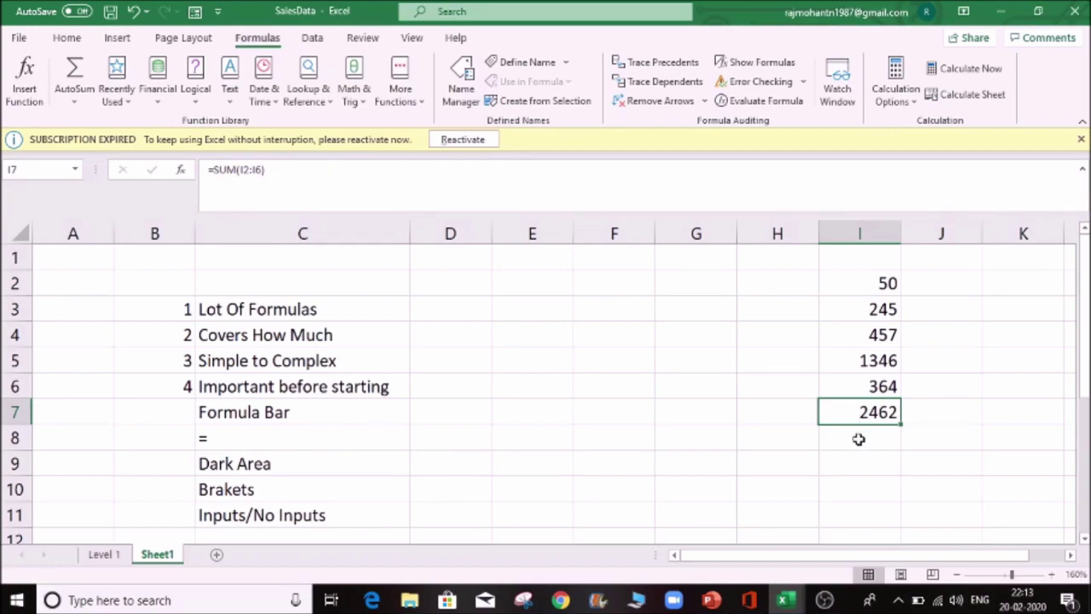
key(BackSpace)
text(=)
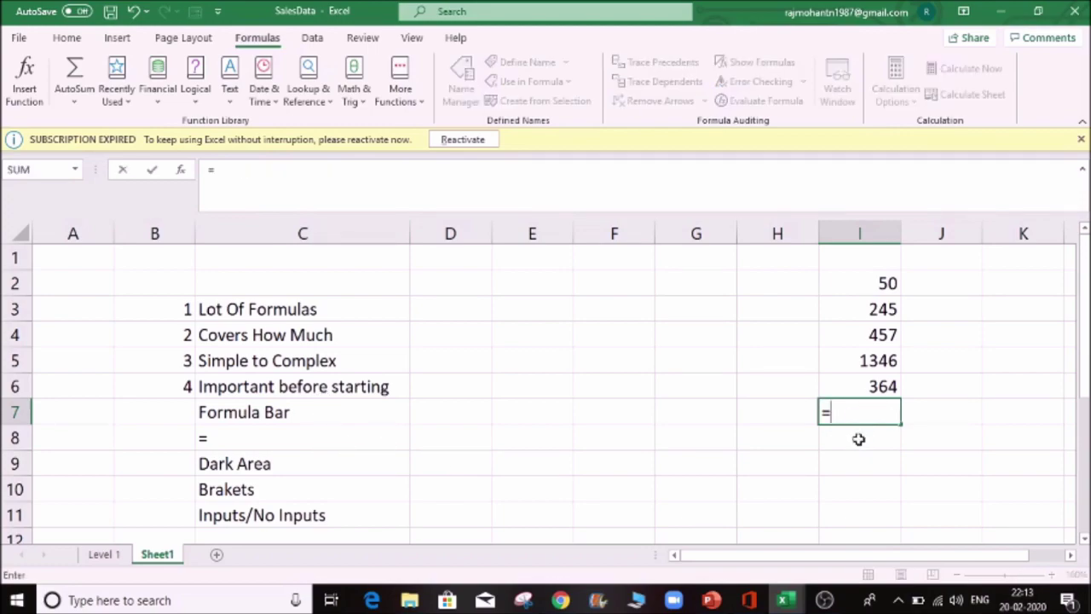
text(sum)
key(Tab)
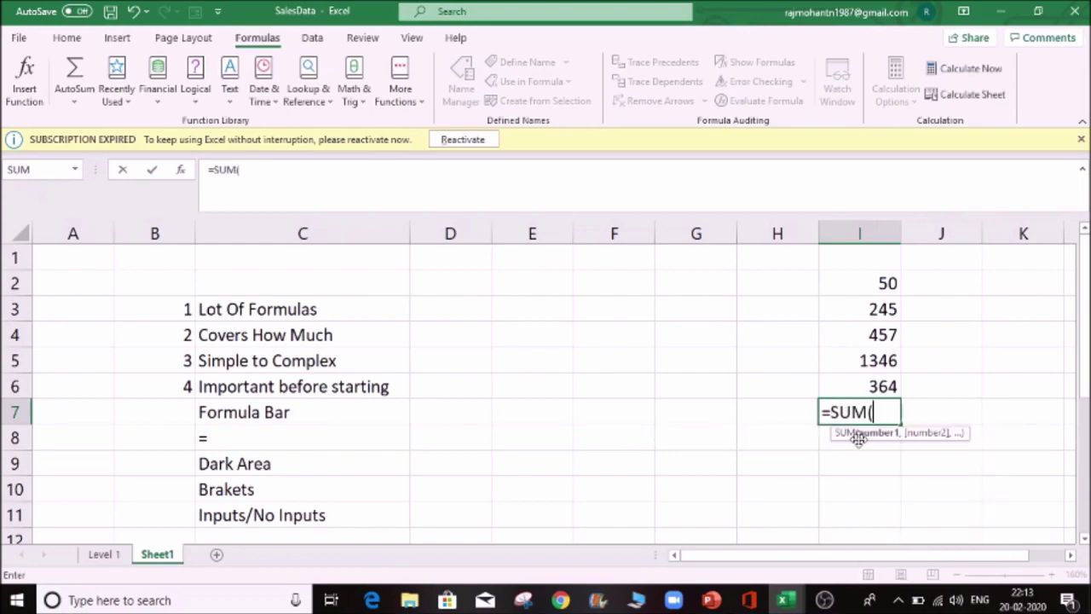
drag(881, 283, 856, 386)
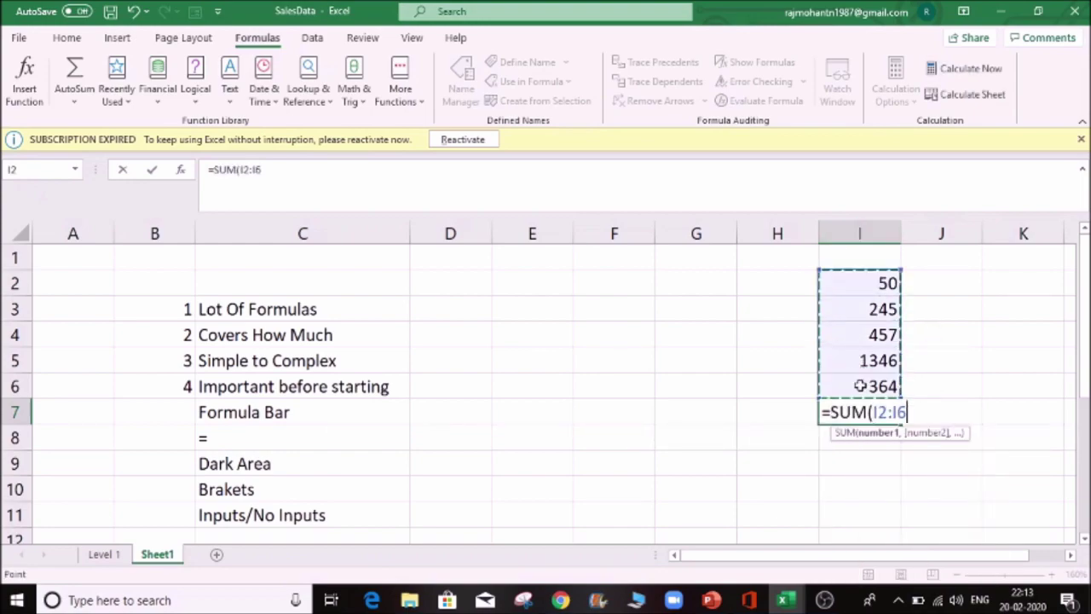
key(Return)
key(Up)
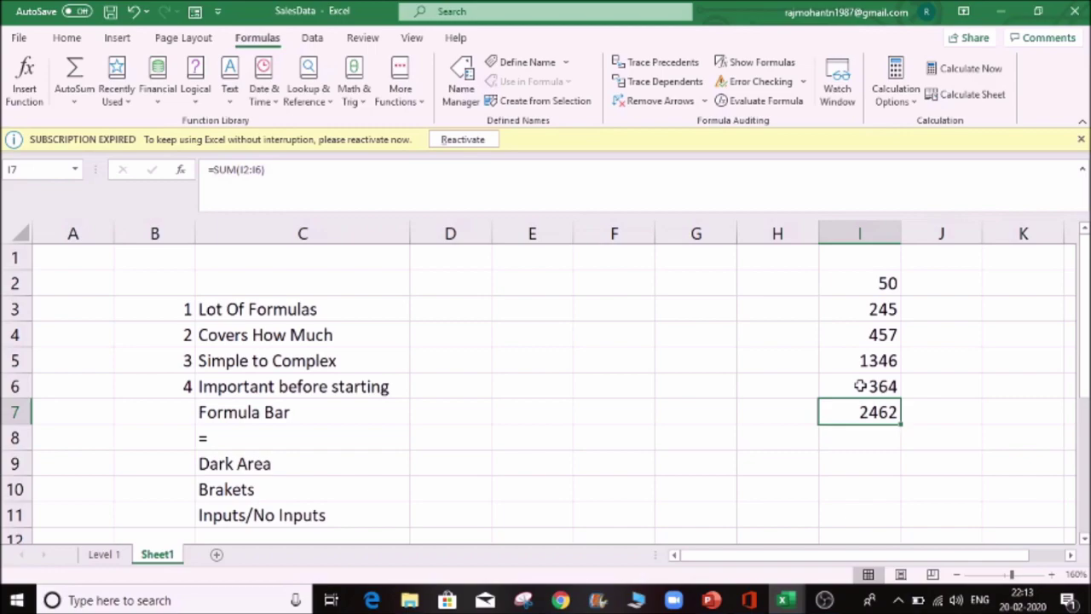
click(307, 461)
click(875, 416)
click(1072, 555)
click(1071, 555)
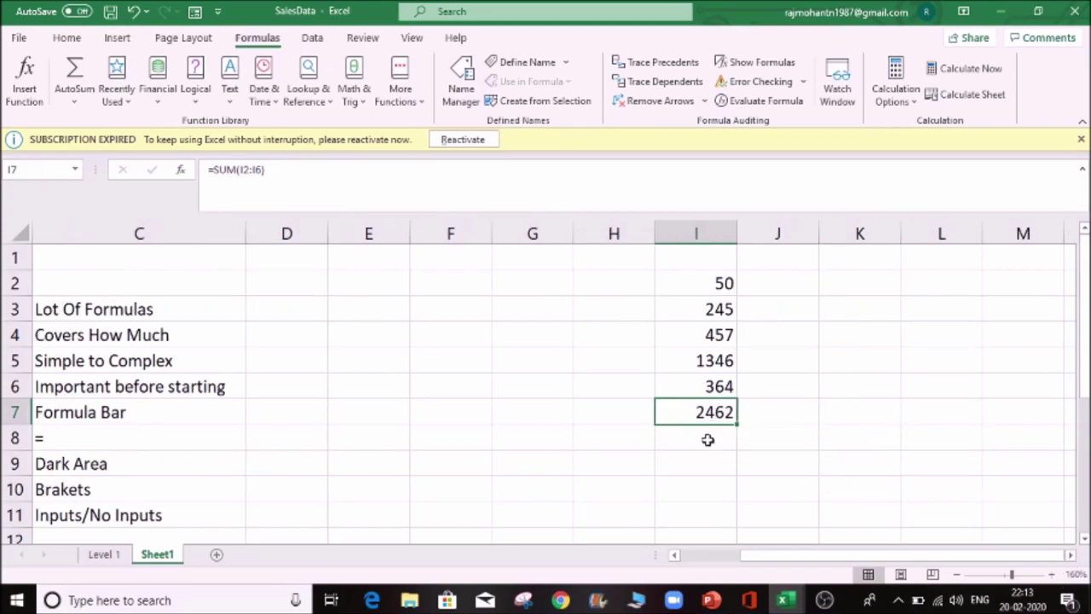
Clear I7, zoom the sheet to 200%, and begin a =SUM( entry in I7
key(Delete)
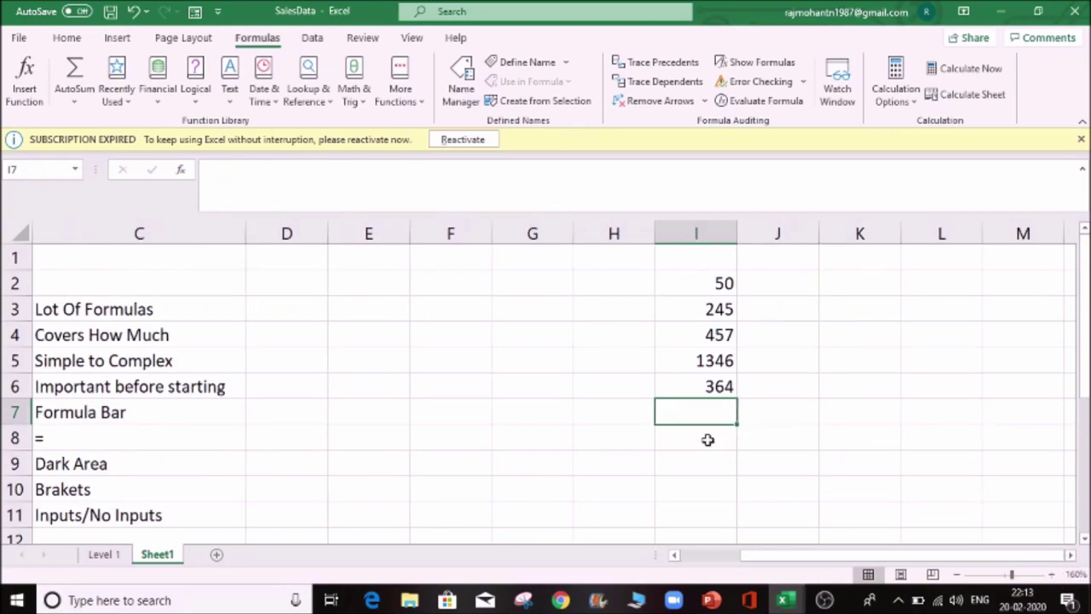
click(1054, 576)
click(1055, 576)
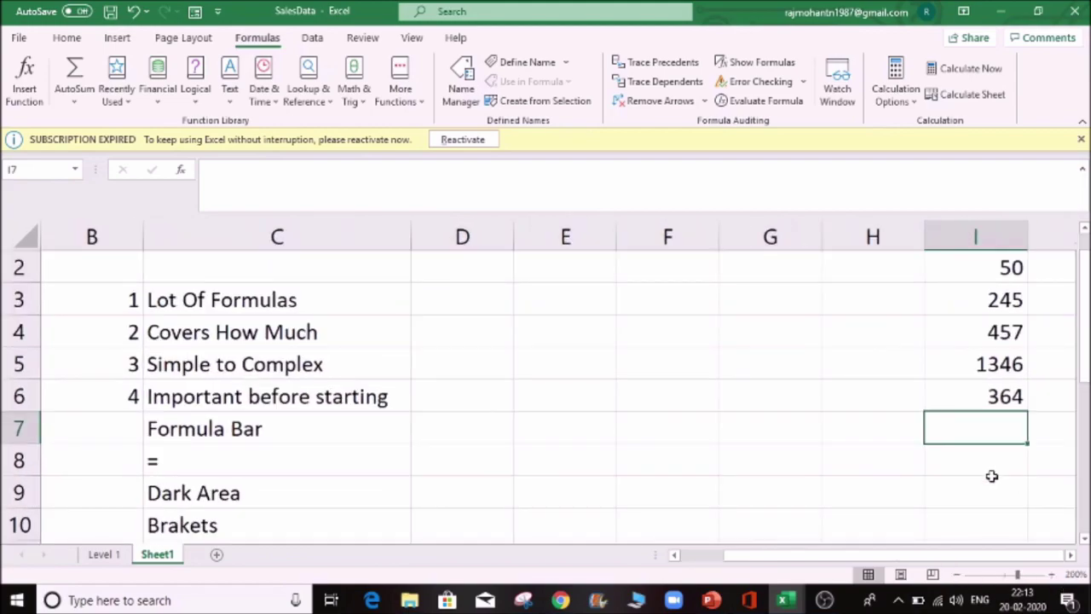
key(Right)
key(Right)
key(Right)
click(592, 427)
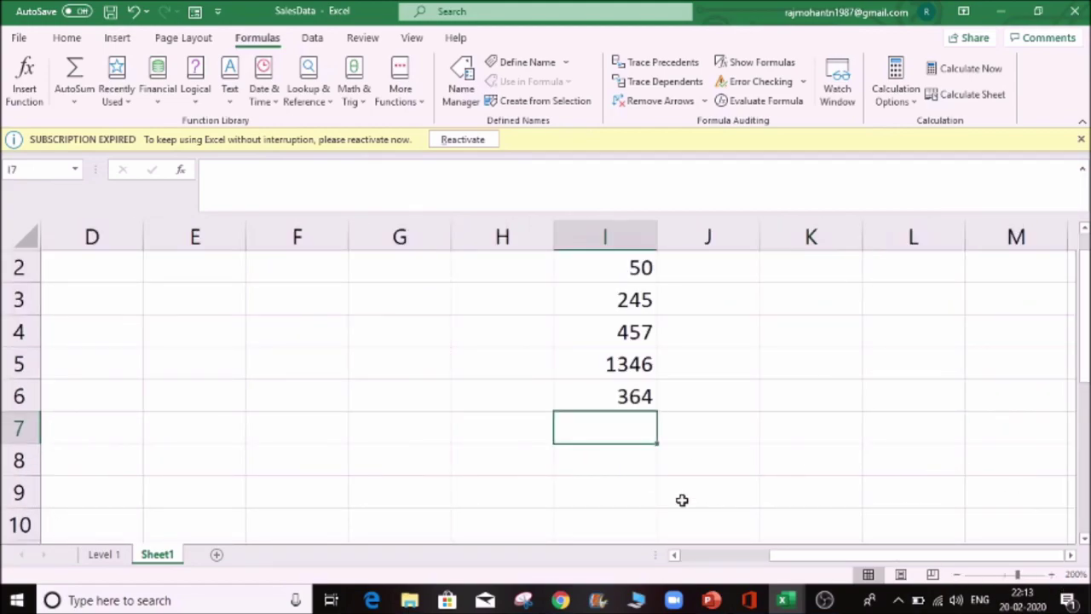
text(=sum)
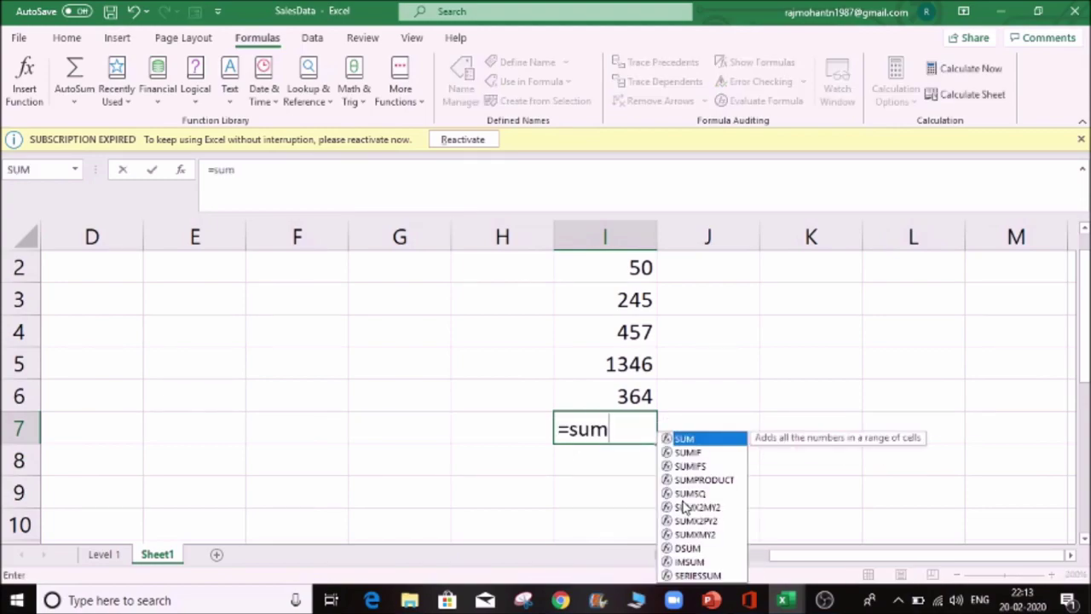
key(Tab)
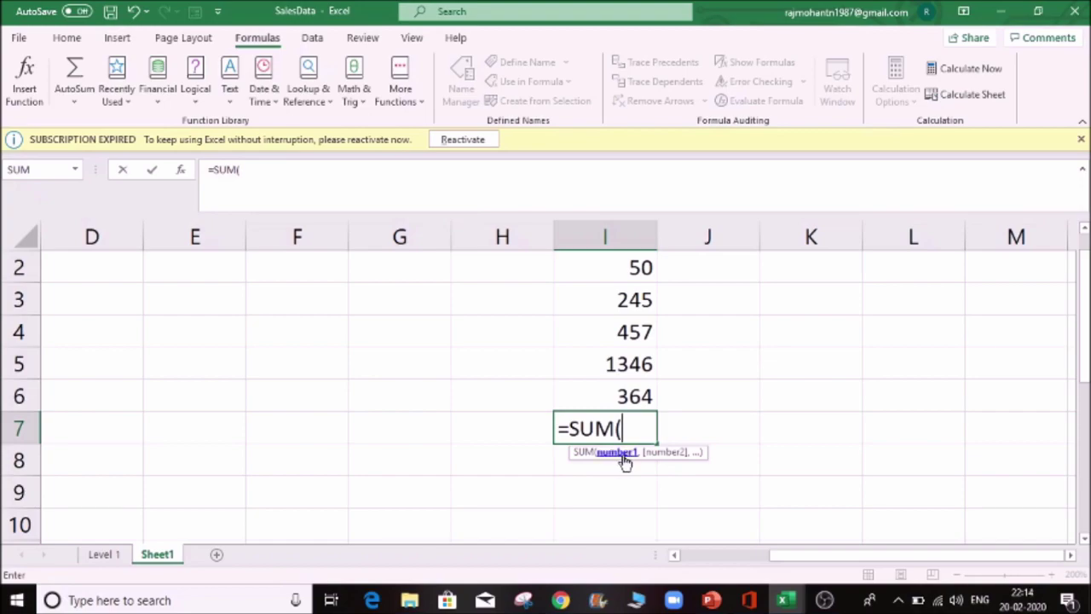
Complete I7 as =SUM(I2,K3,I5) showing 1396, and confirm it with F2
click(641, 266)
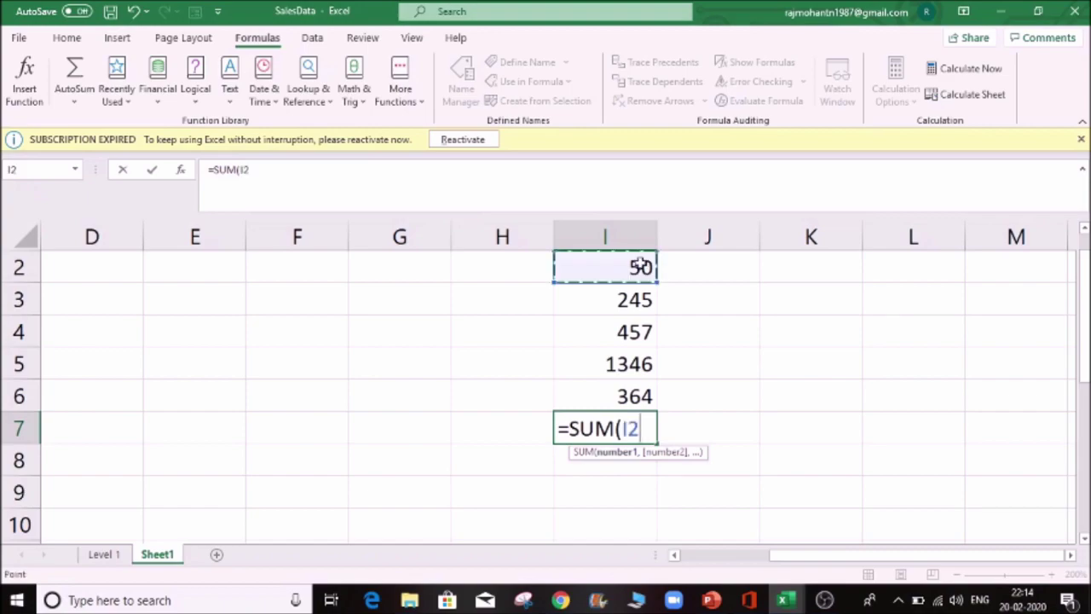
text(,)
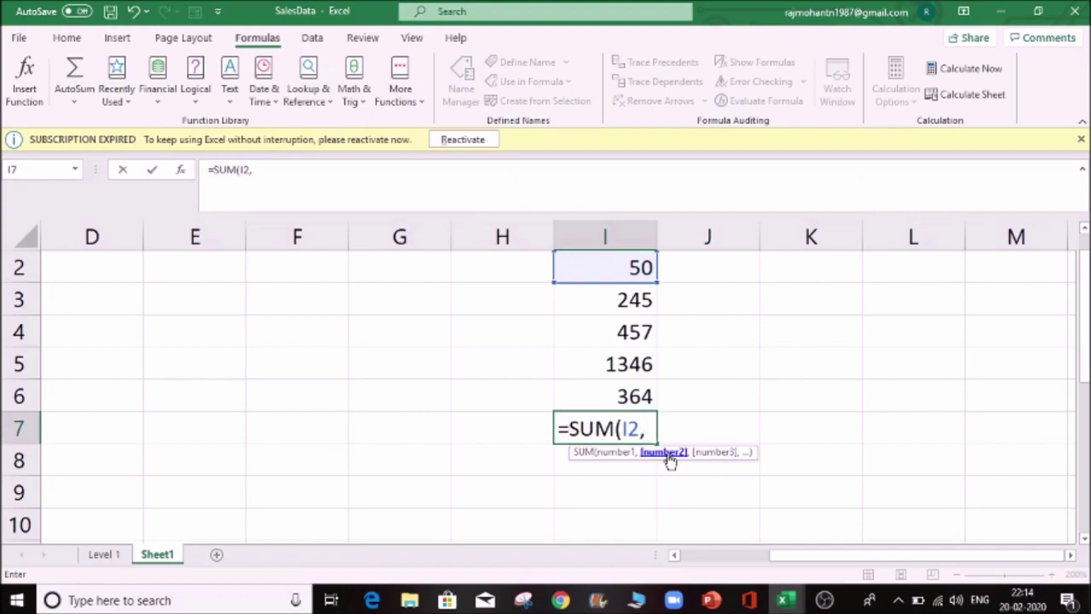
click(786, 304)
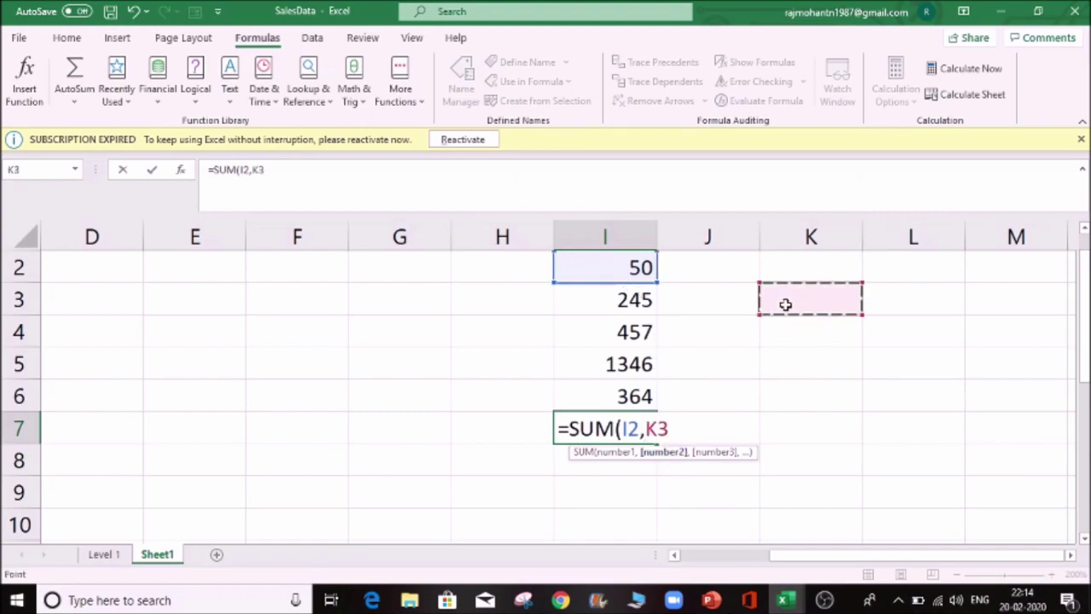
text(,)
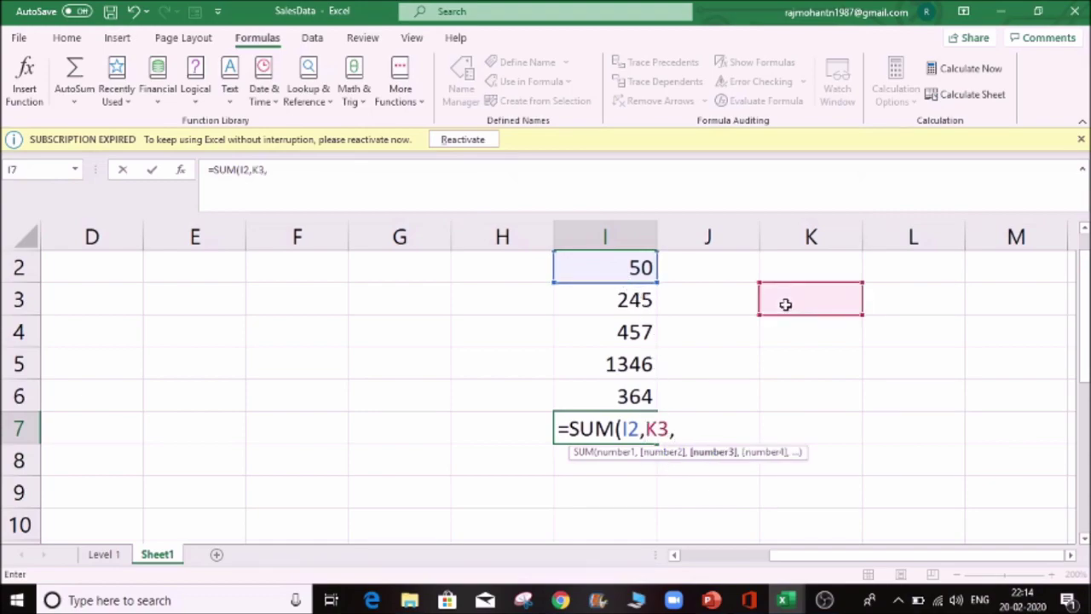
click(616, 364)
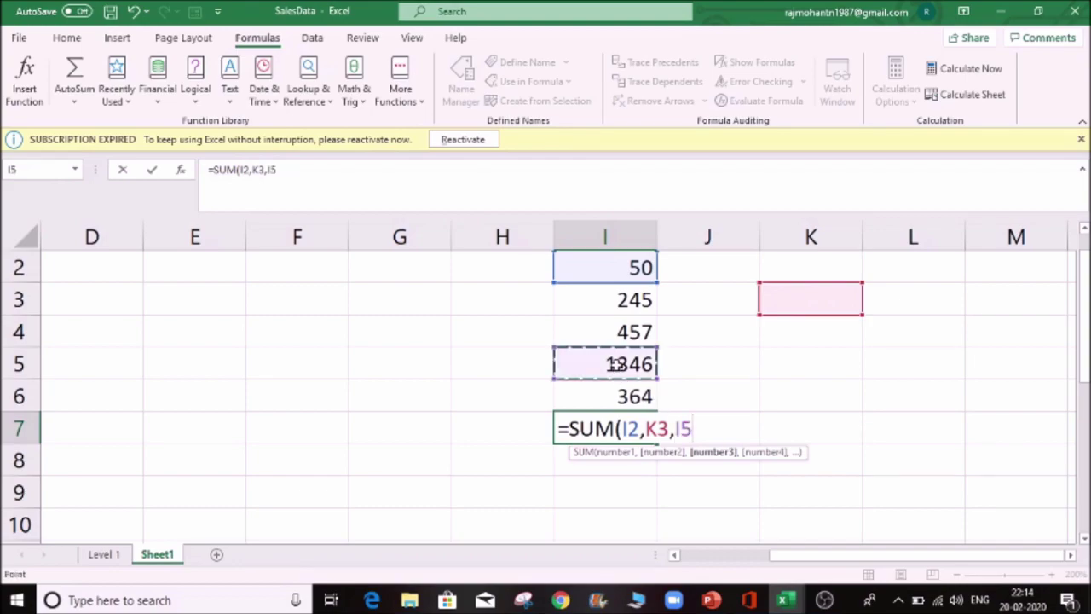
key(Return)
key(Up)
key(F2)
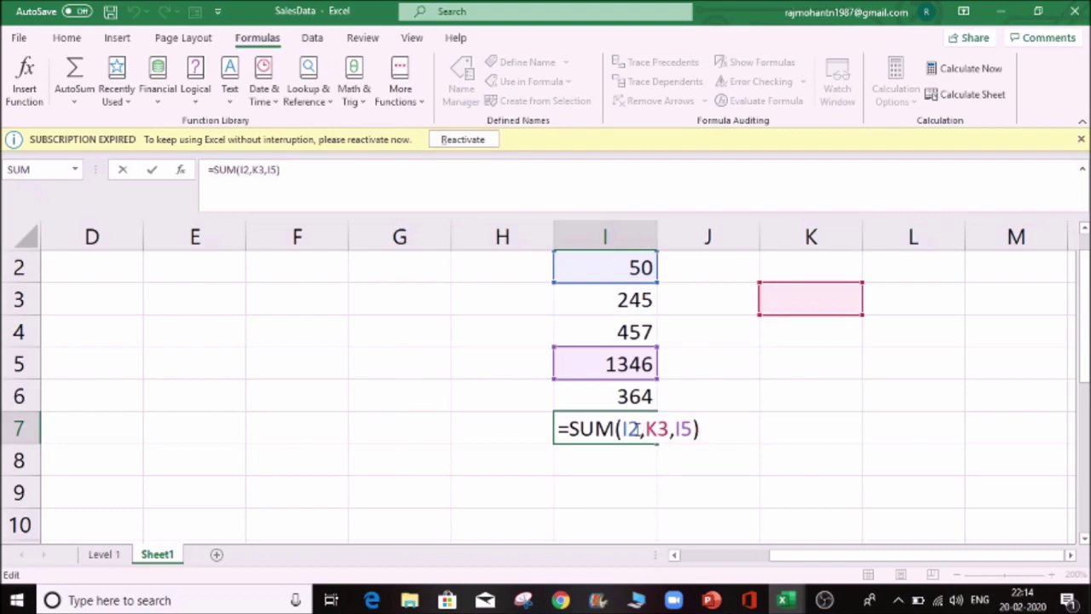
key(ctrl+Return)
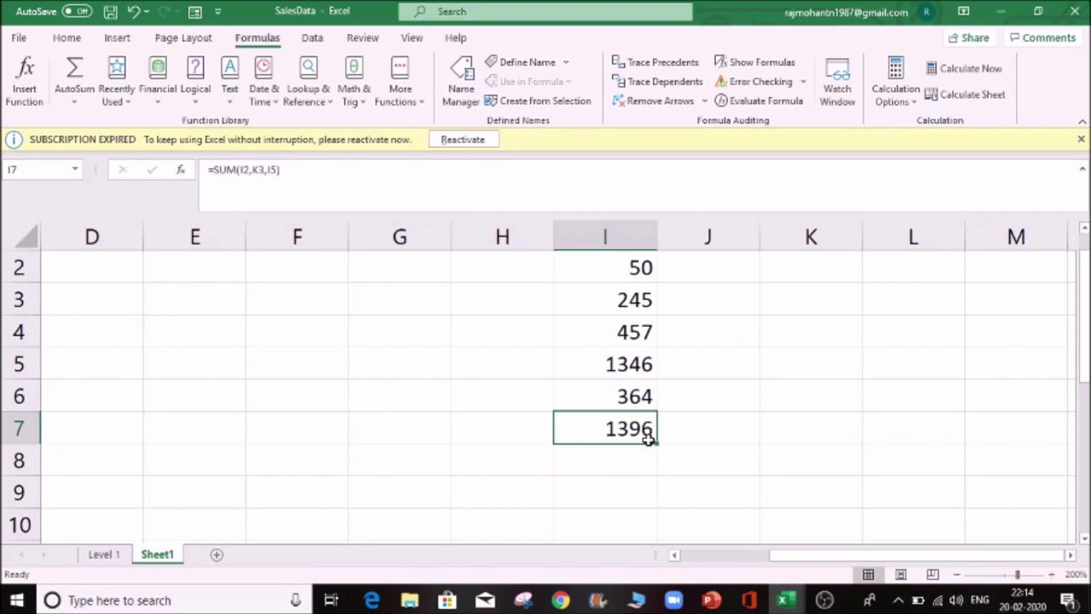
Move around rows 7 and 10, then clear the formula from I7
key(Left)
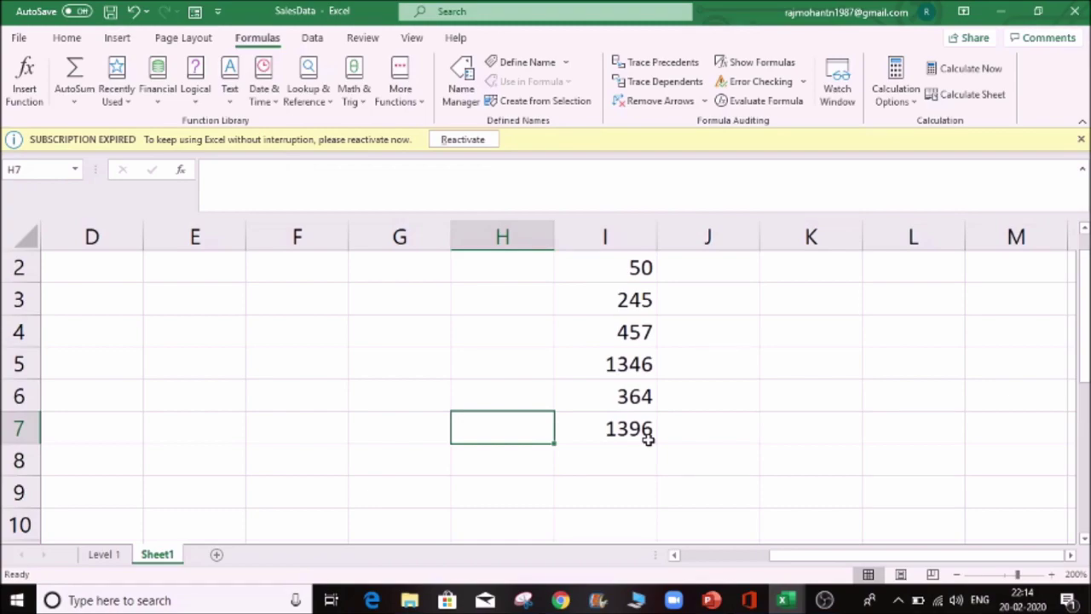
key(Left)
key(Left)
key(Left)
key(Left)
key(Left)
key(Left)
key(Left)
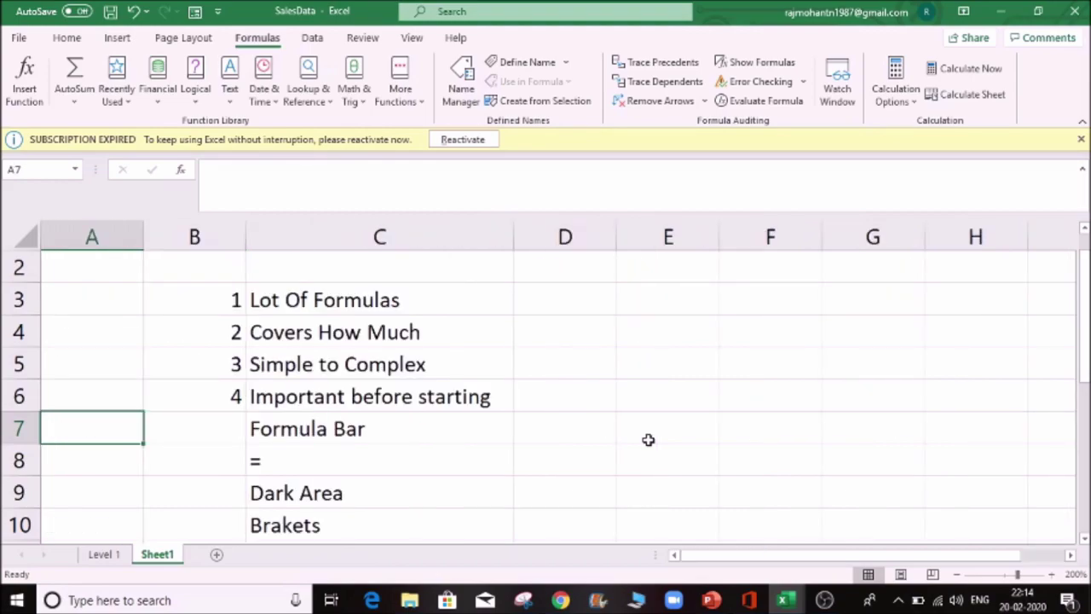
key(Right)
key(Right)
key(Down)
key(Down)
key(Down)
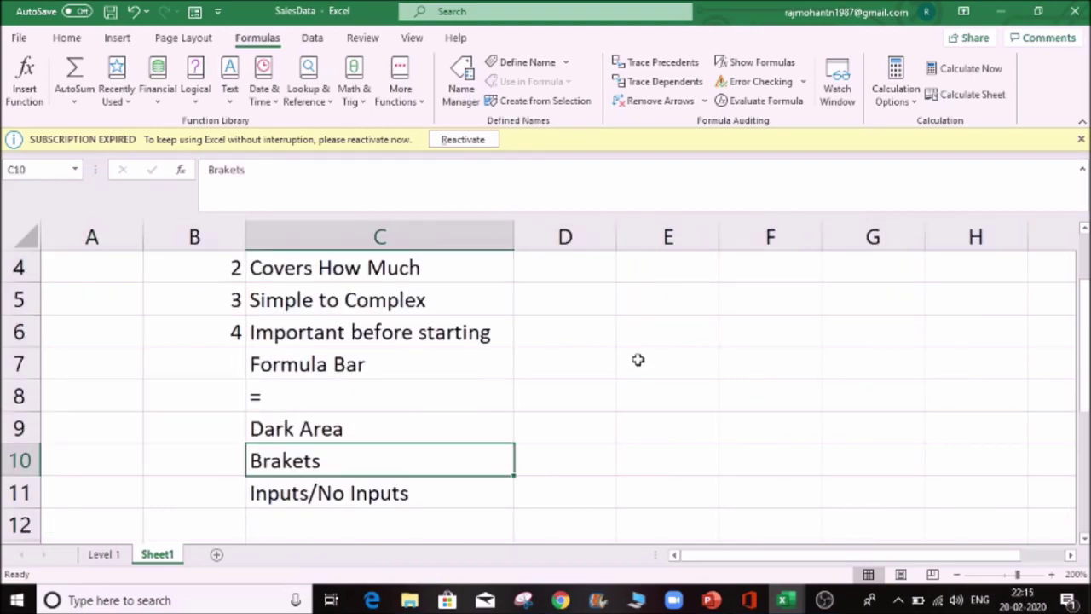
key(Right)
key(Right)
key(Right)
key(Right)
key(Right)
key(Right)
key(Right)
key(Right)
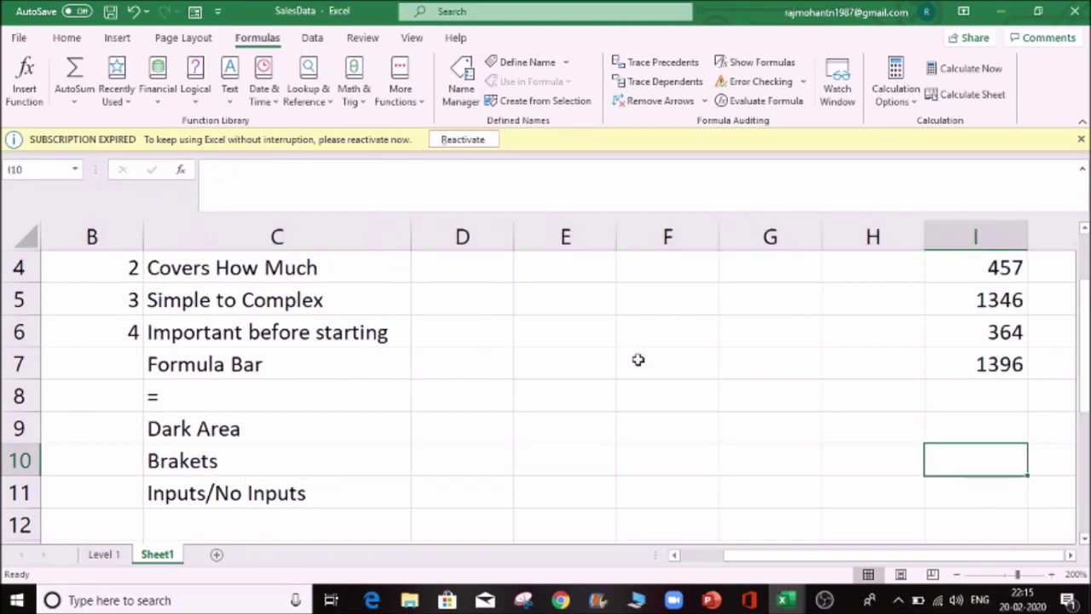
scroll(750, 443, up, 1)
click(617, 460)
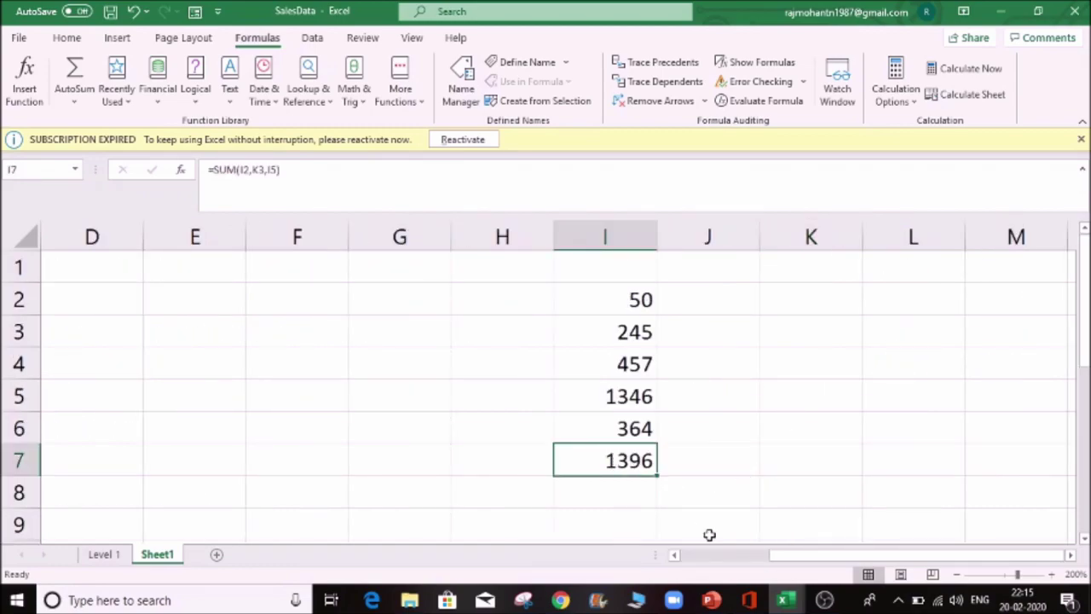
key(Delete)
Enter =SUM(I2) in I7 so it shows 50, re-typing its closing bracket
text(=sum)
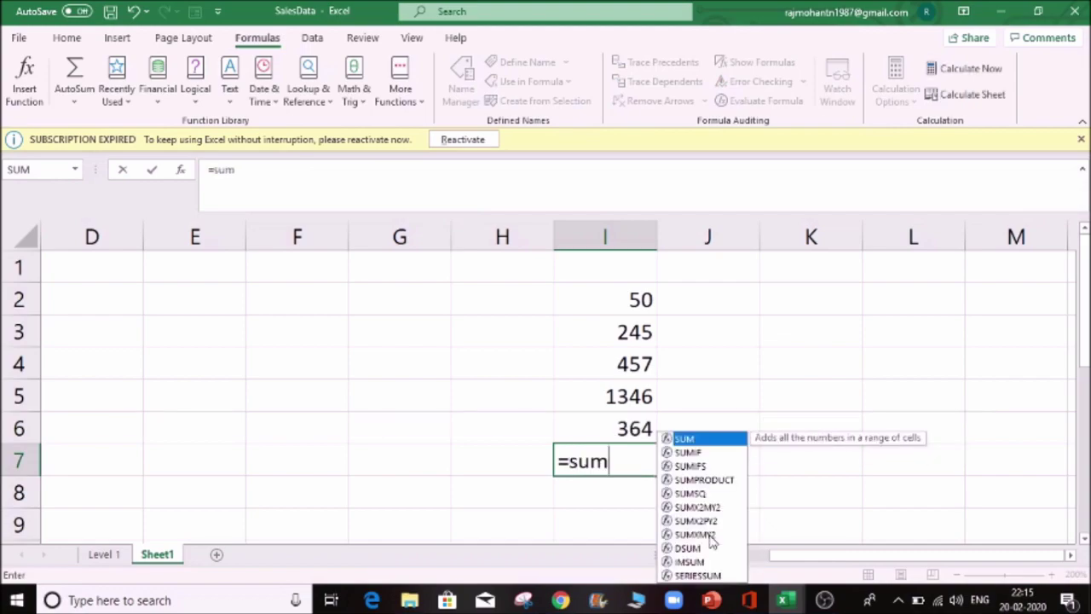
key(Tab)
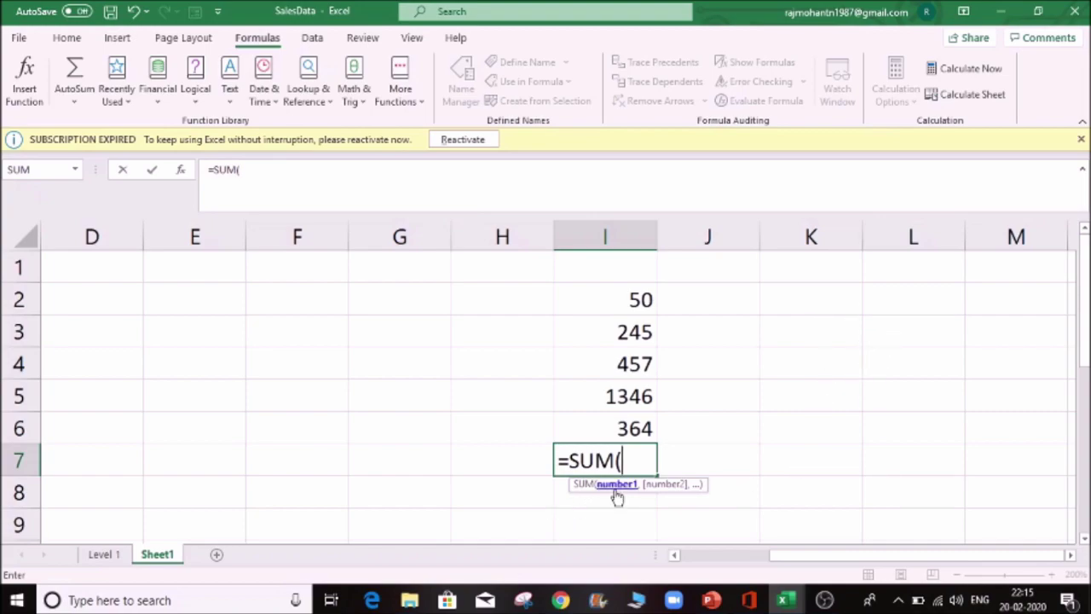
click(641, 298)
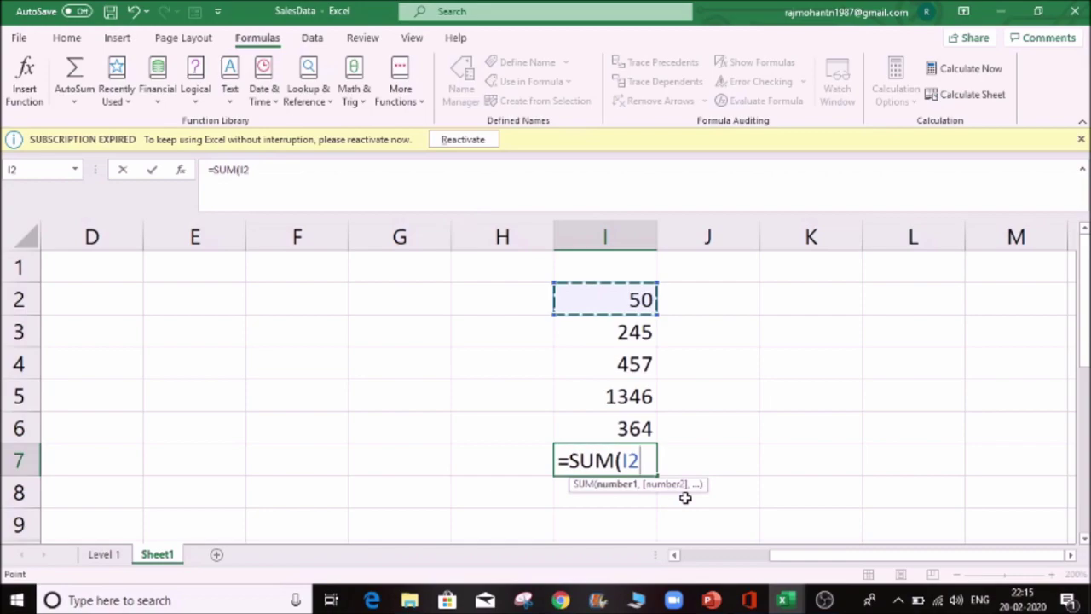
key(Return)
key(Up)
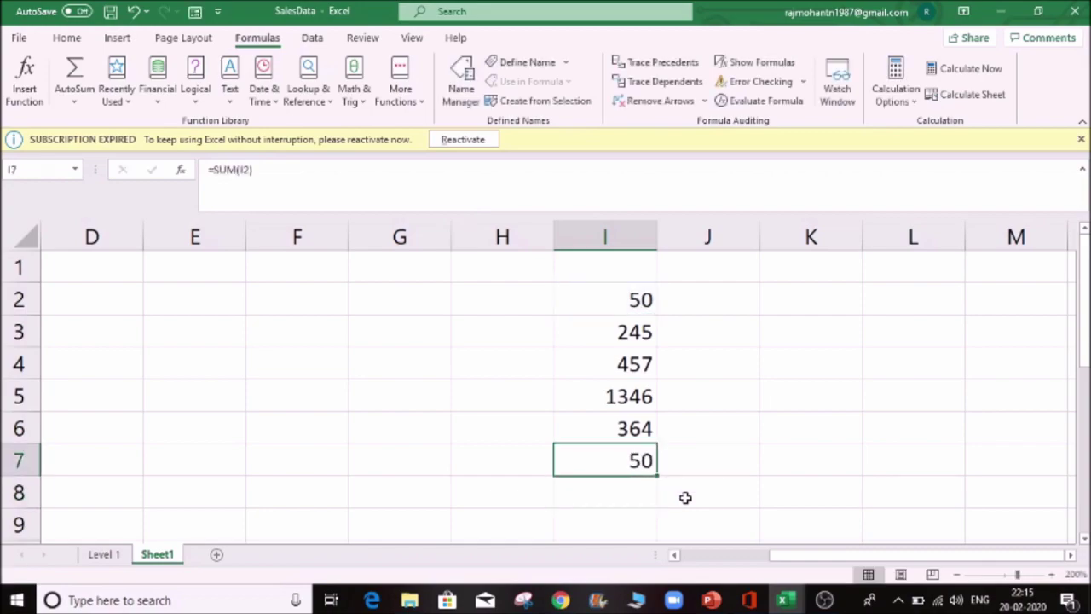
key(F2)
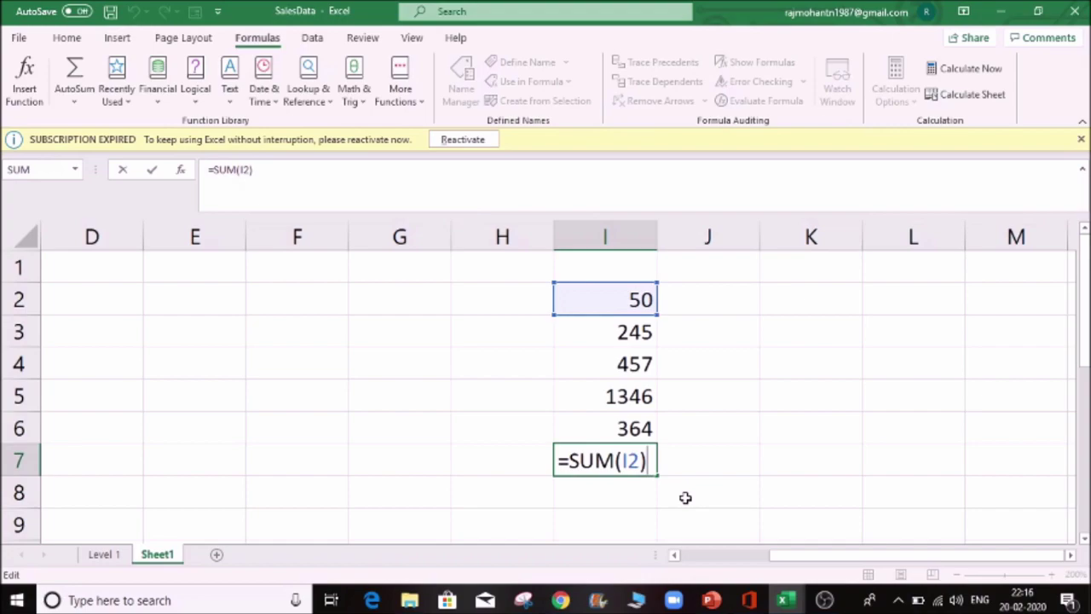
key(Escape)
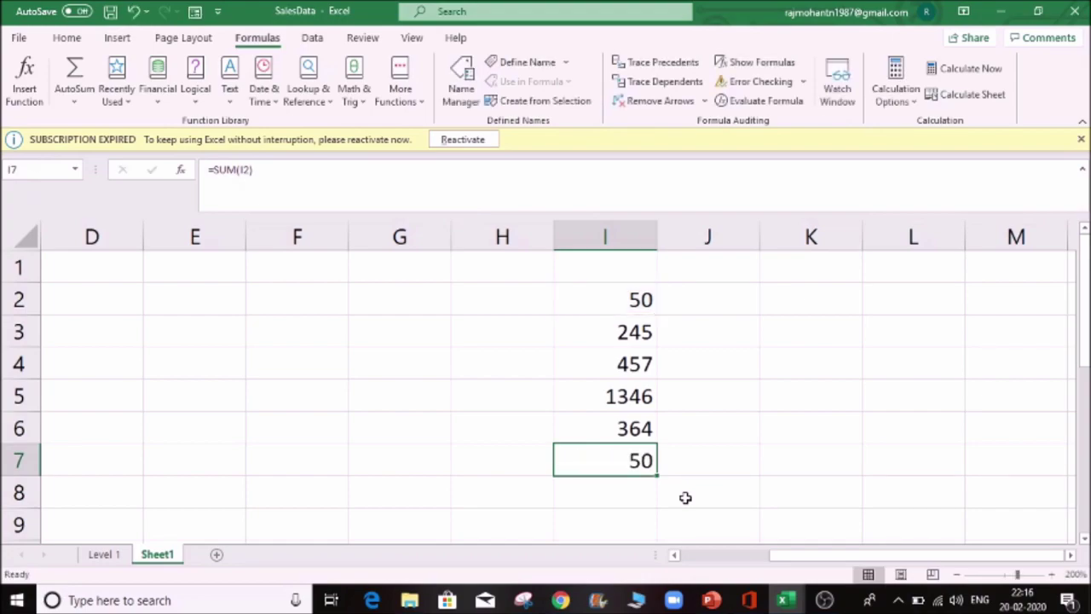
key(F2)
key(BackSpace)
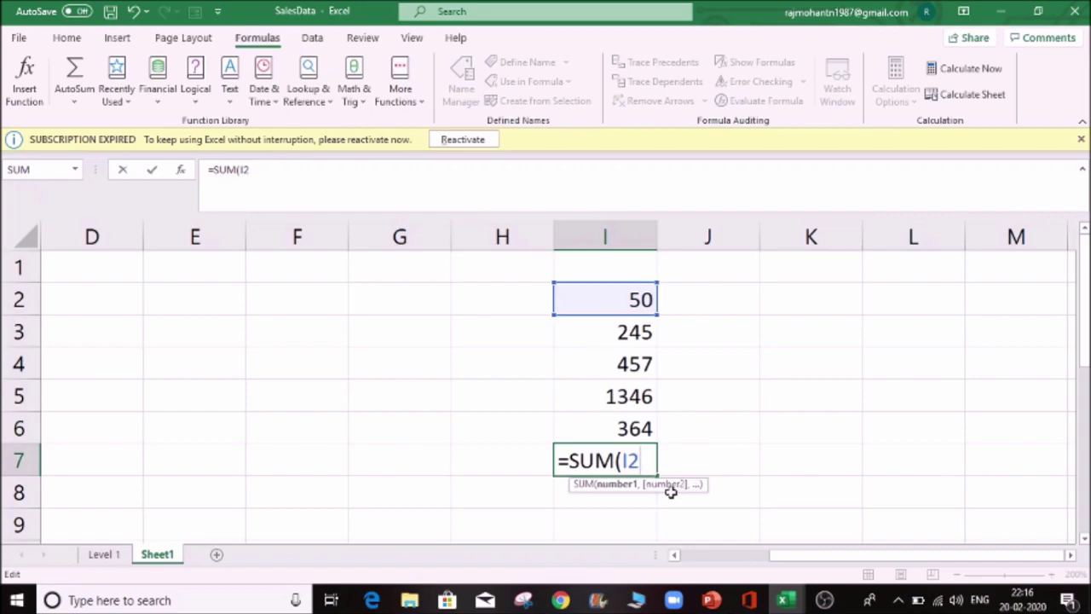
text())
key(Return)
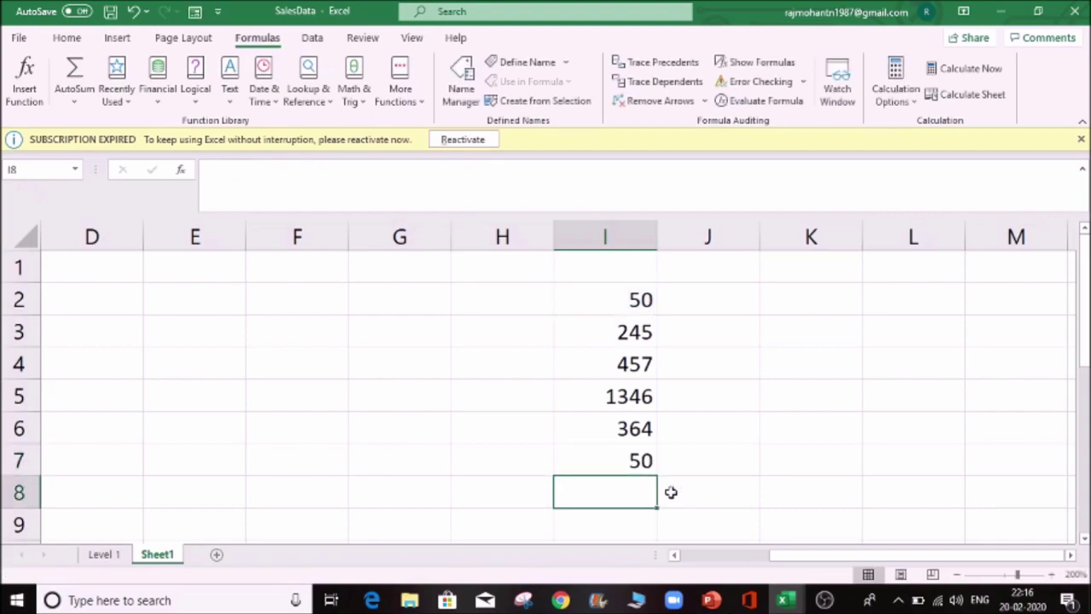
Enter =SUM(I5) in I8 so it shows 1346
key(Left)
key(Left)
key(Left)
key(Left)
key(Left)
key(Left)
key(Left)
key(Left)
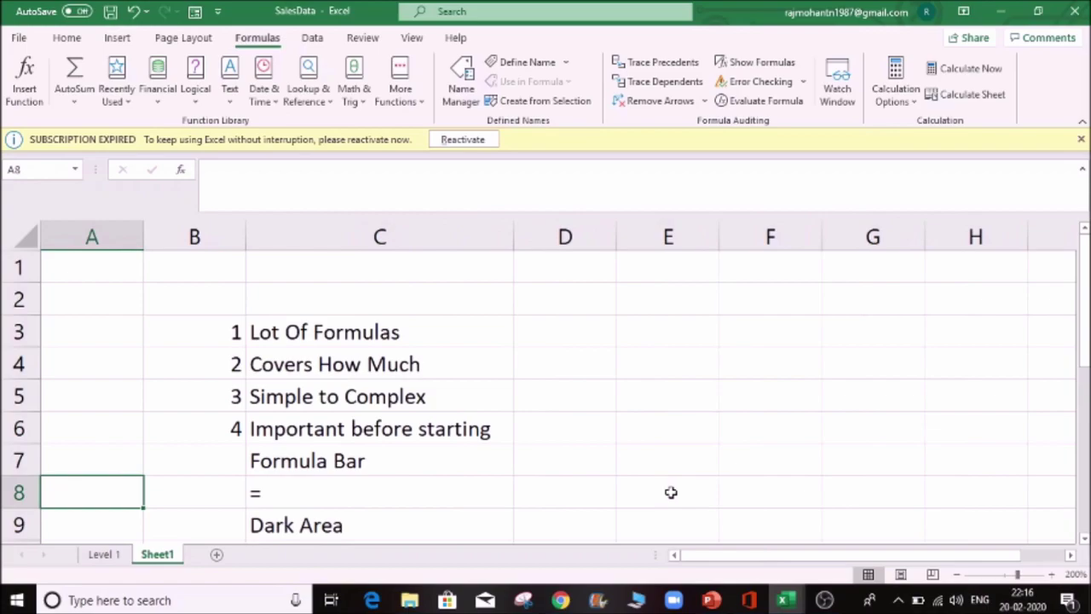
scroll(671, 492, down, 3)
scroll(671, 492, up, 2)
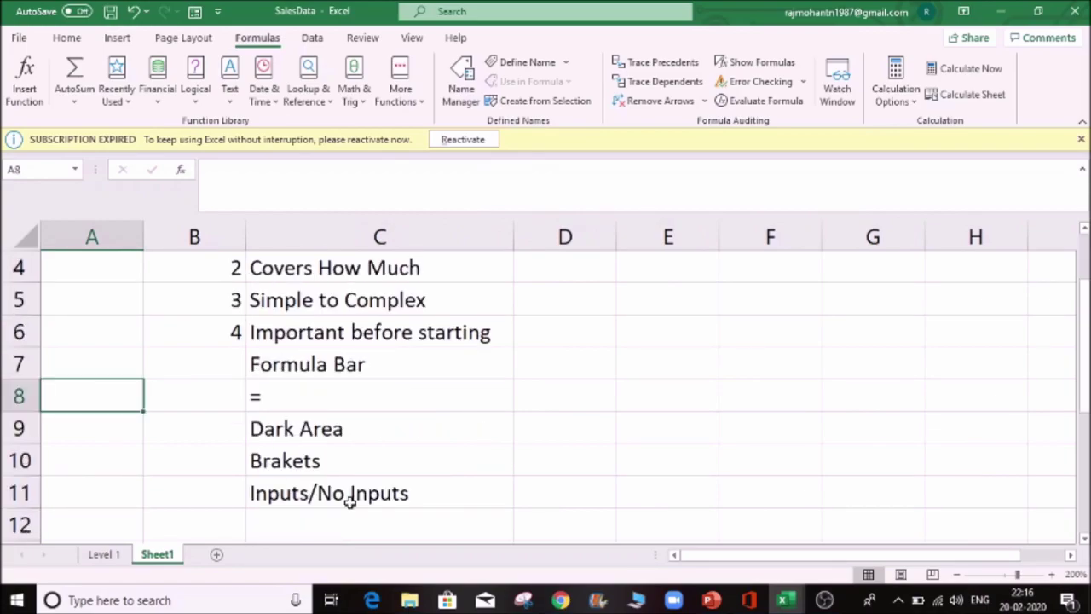
click(350, 496)
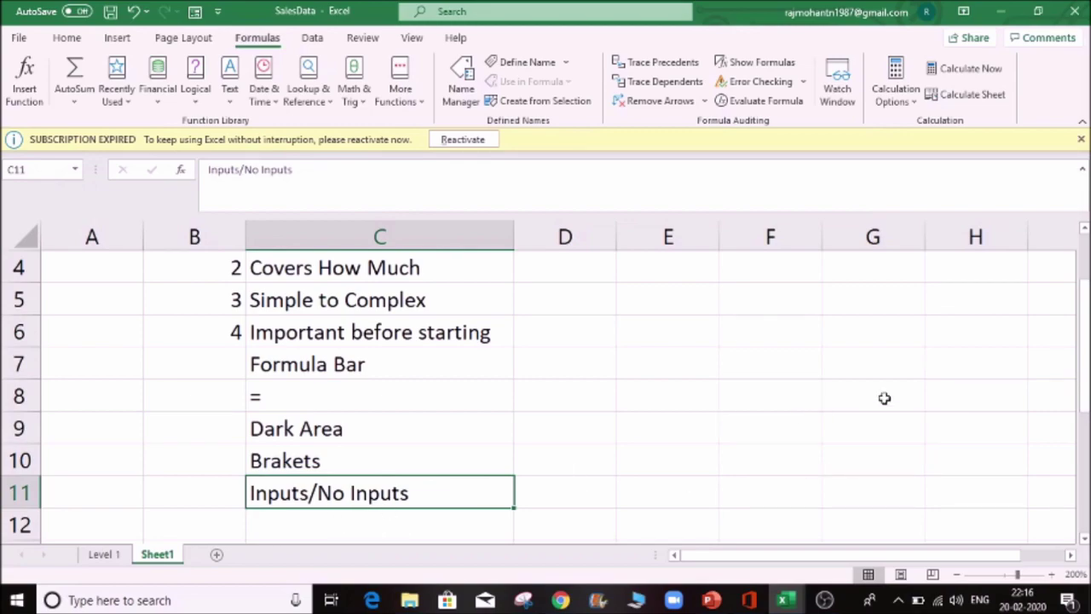
click(902, 375)
key(Right)
key(Right)
key(Right)
key(Right)
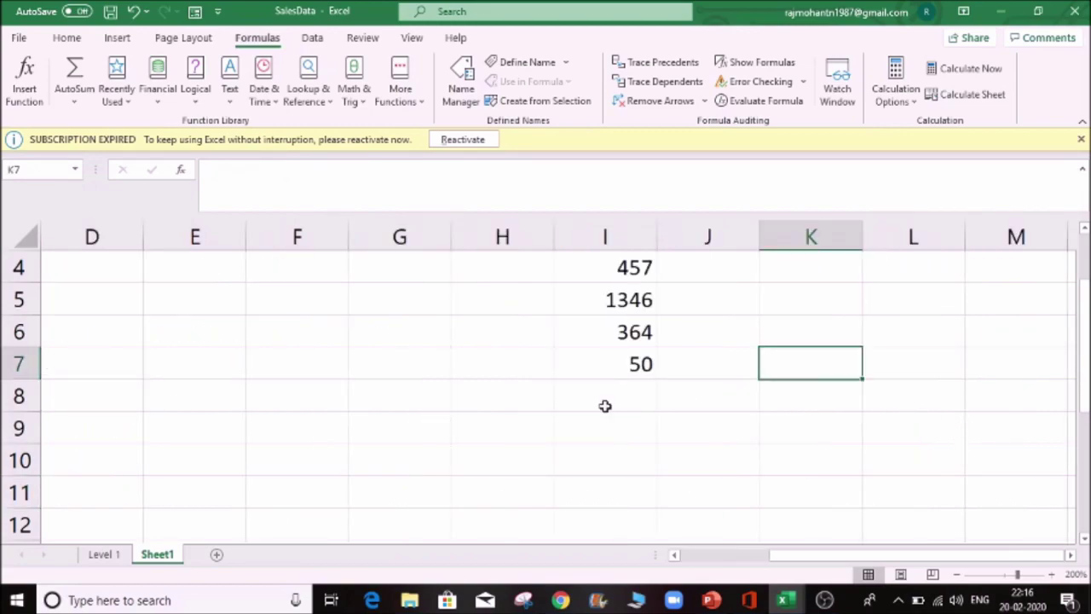
click(584, 395)
text(=sum)
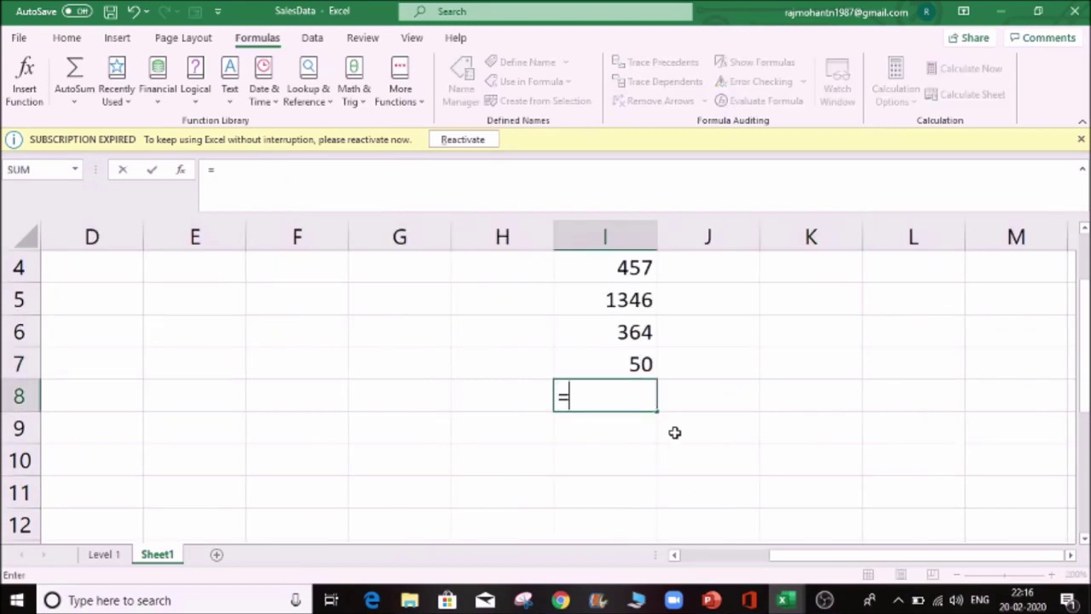
key(Tab)
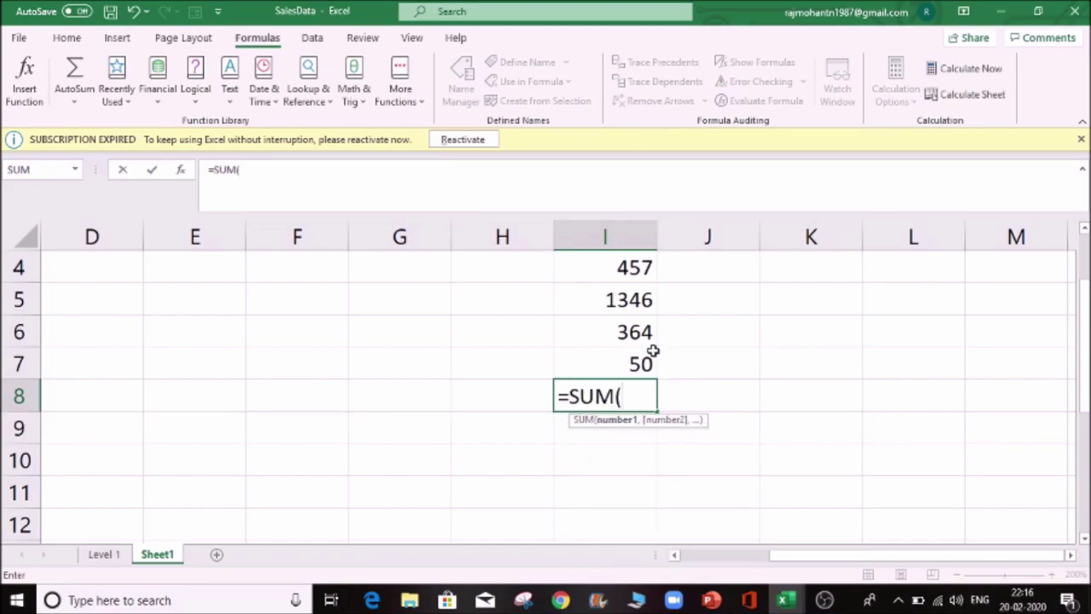
click(631, 308)
key(Return)
Recheck I8's formula, clear the cell, and settle on I9
key(Up)
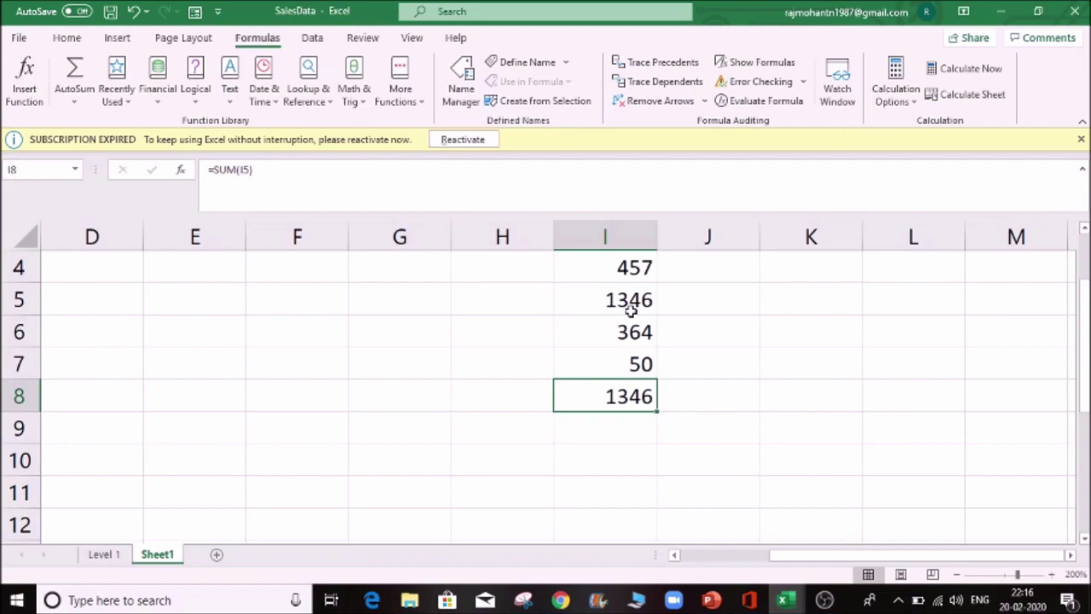
key(F2)
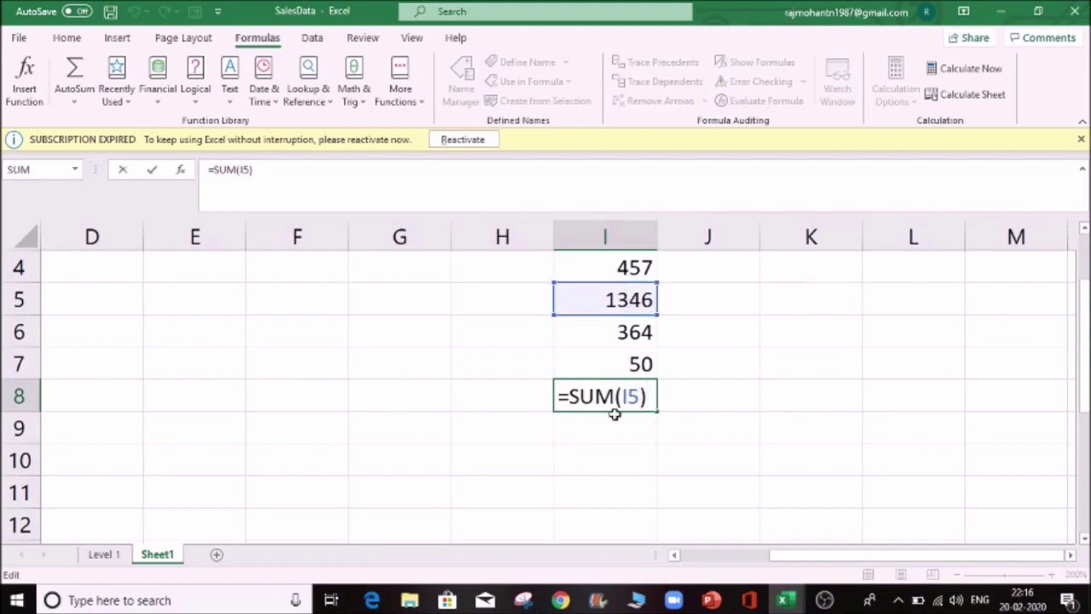
key(ctrl+Return)
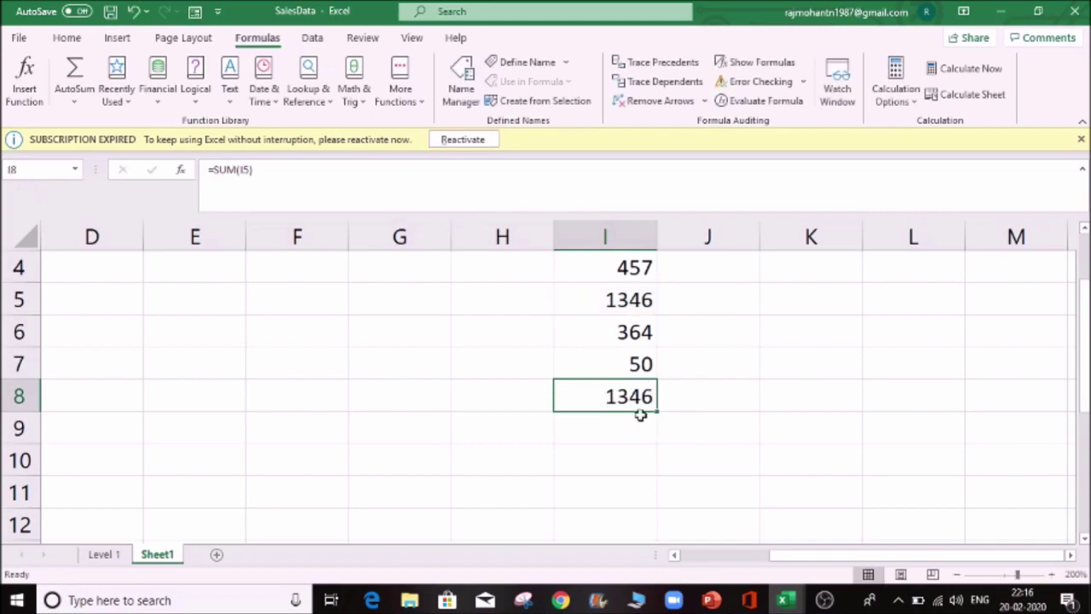
key(Delete)
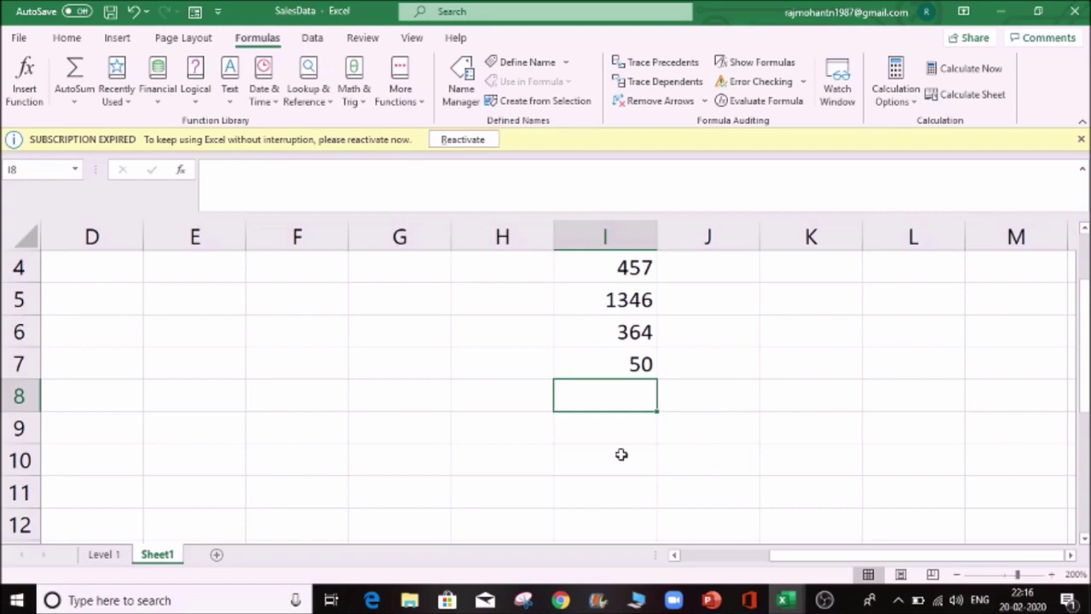
key(Down)
key(Down)
key(Up)
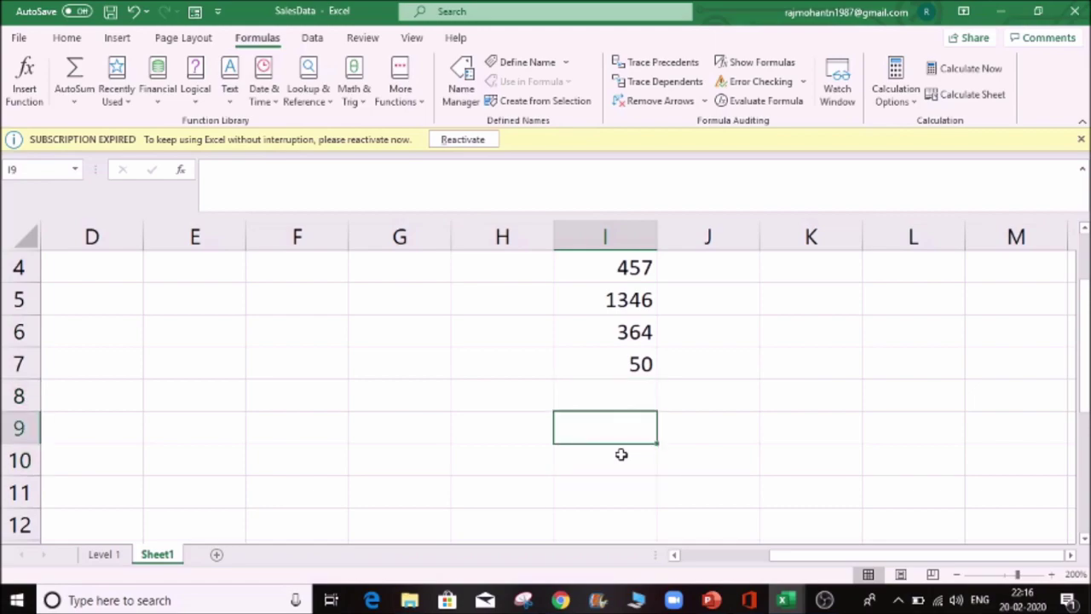
Enter =TODAY() in I9 to display the current date 20-02-2020
text(=to)
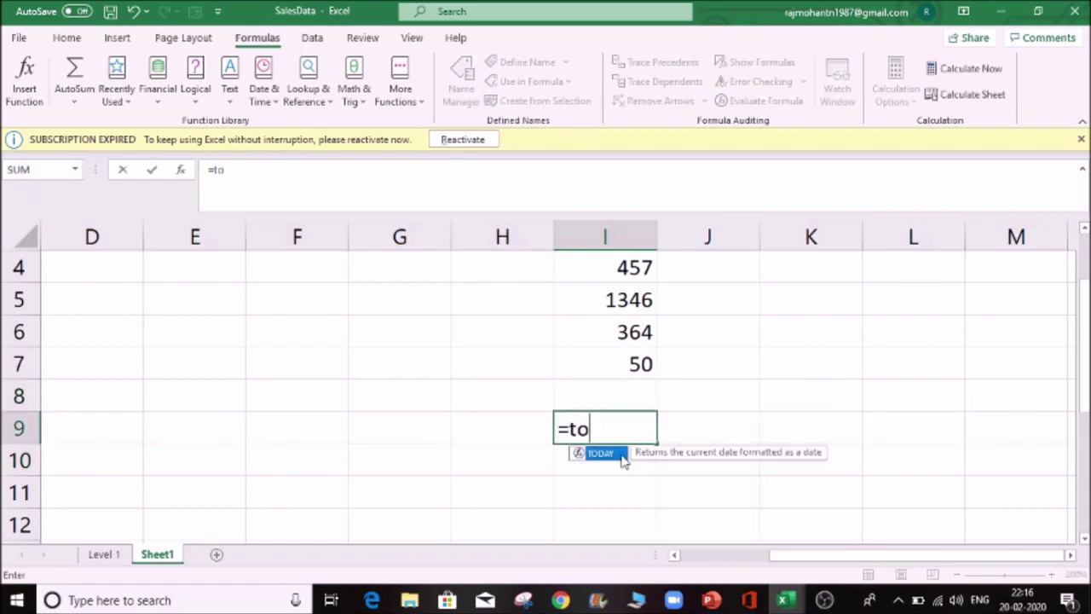
double_click(601, 453)
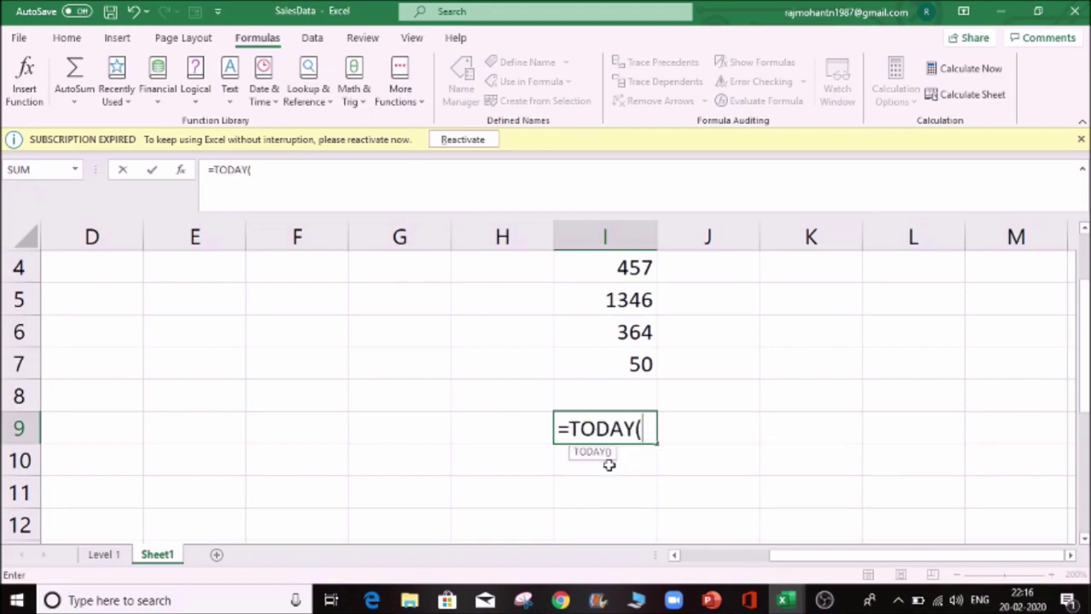
text())
key(Return)
click(659, 429)
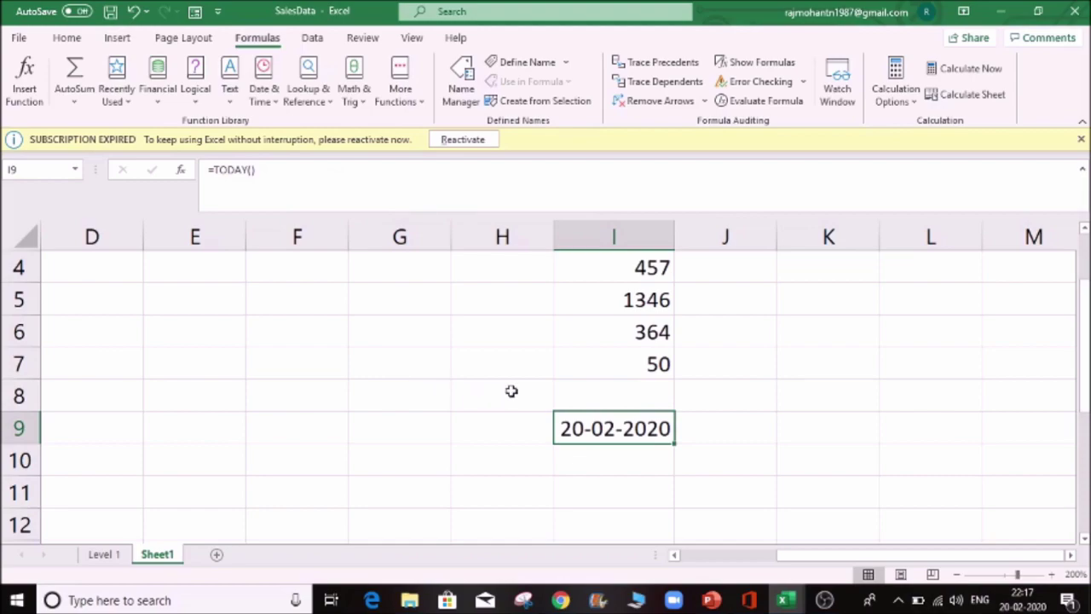
click(646, 332)
click(601, 434)
key(Left)
key(Left)
key(Left)
key(Left)
key(Left)
key(Left)
key(Left)
key(Left)
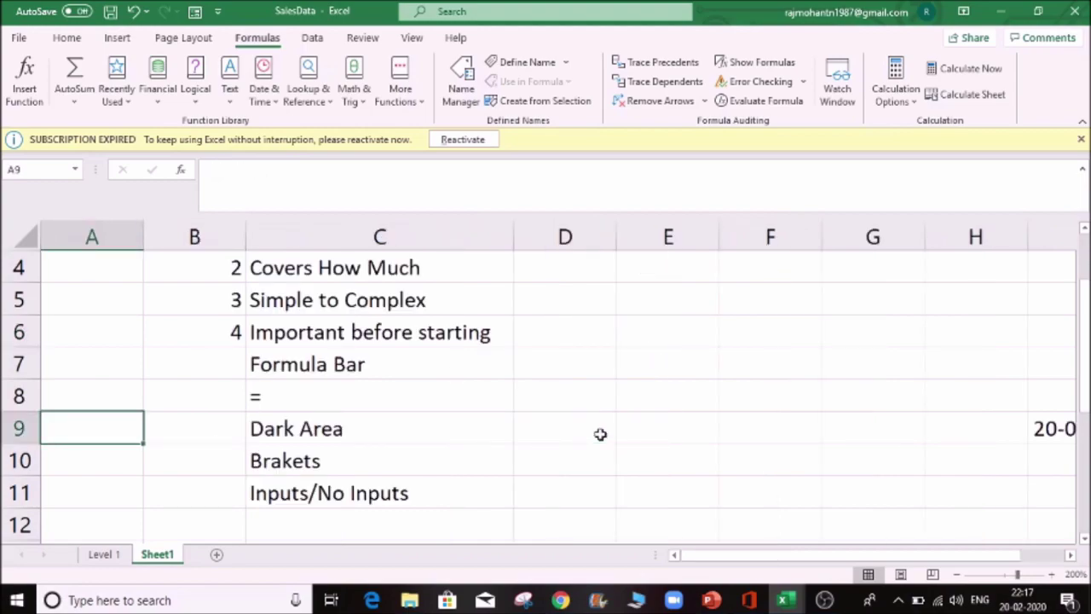
Go to the Level 1 sheet and review headers Total Sold through Highest Sales
click(104, 556)
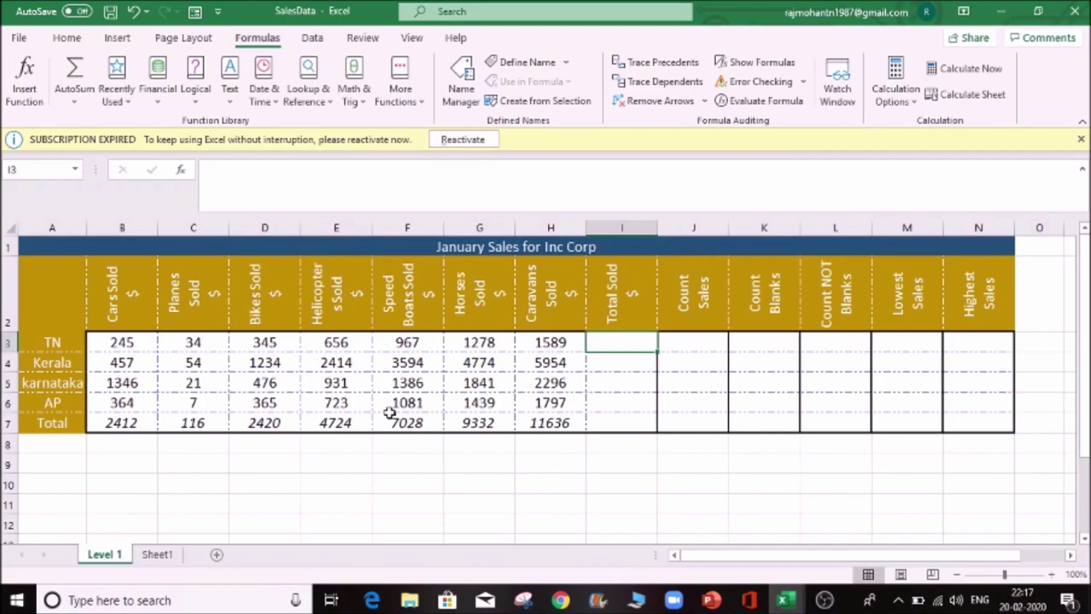
drag(613, 309, 962, 305)
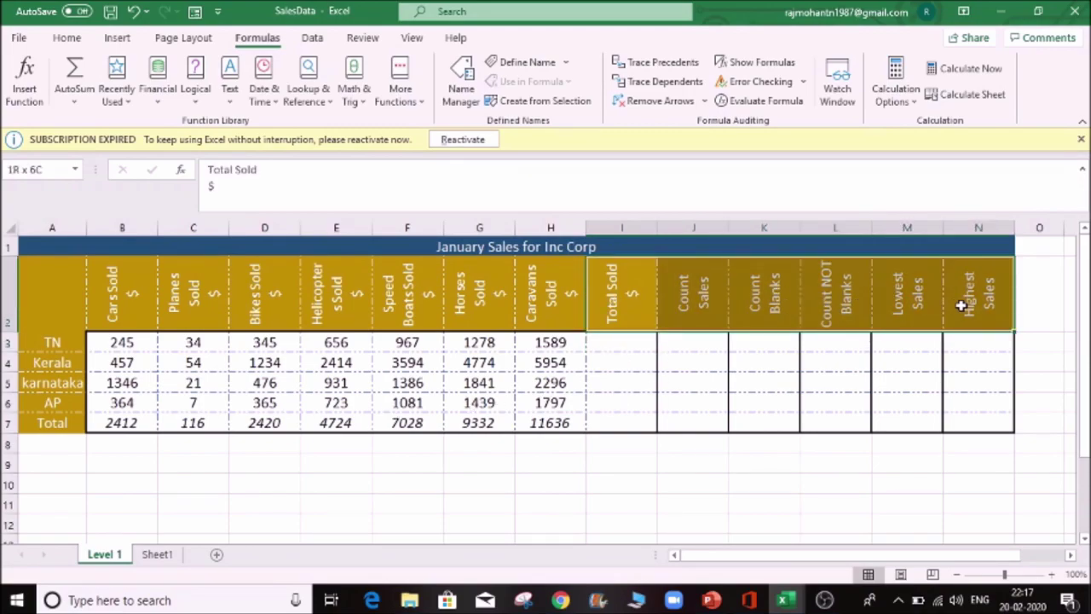
click(627, 350)
click(628, 304)
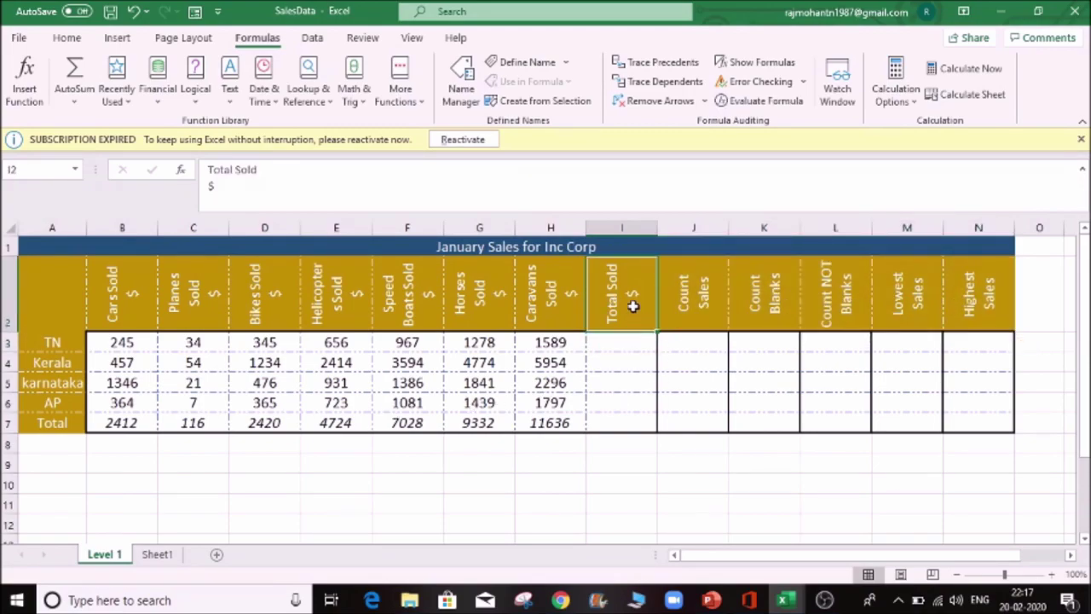
click(695, 298)
click(764, 303)
key(Right)
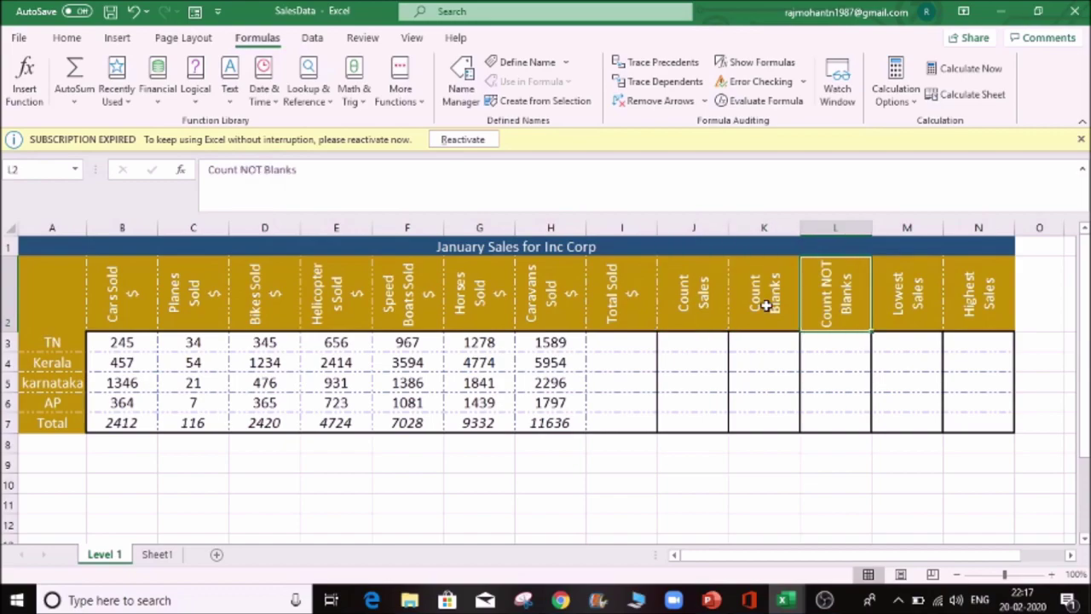
key(Right)
key(Right)
key(Left)
key(Left)
key(Right)
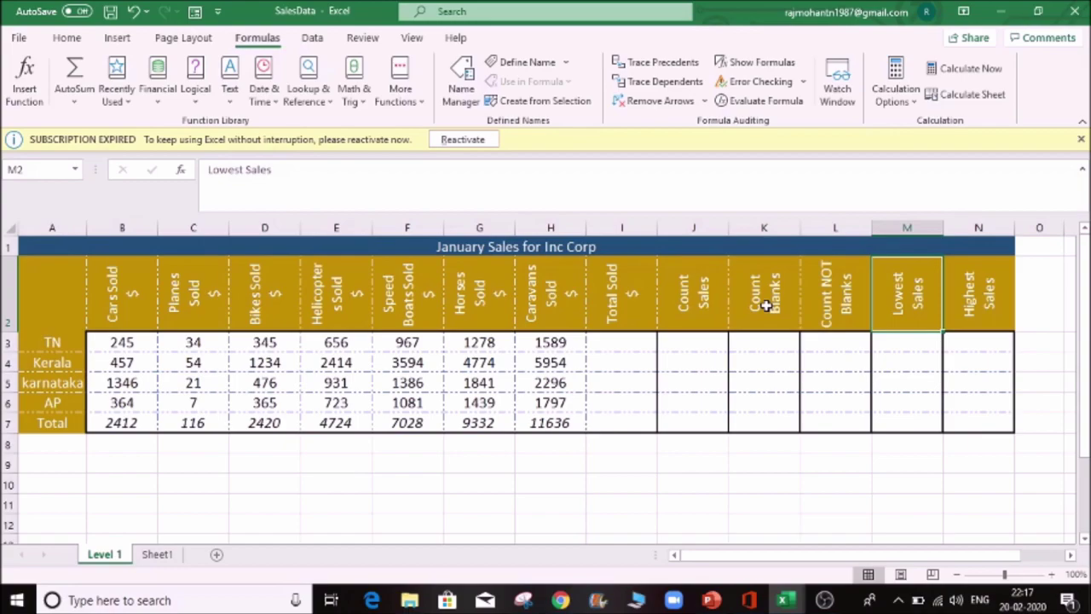
key(Right)
key(Left)
key(Left)
key(Left)
key(Left)
key(Left)
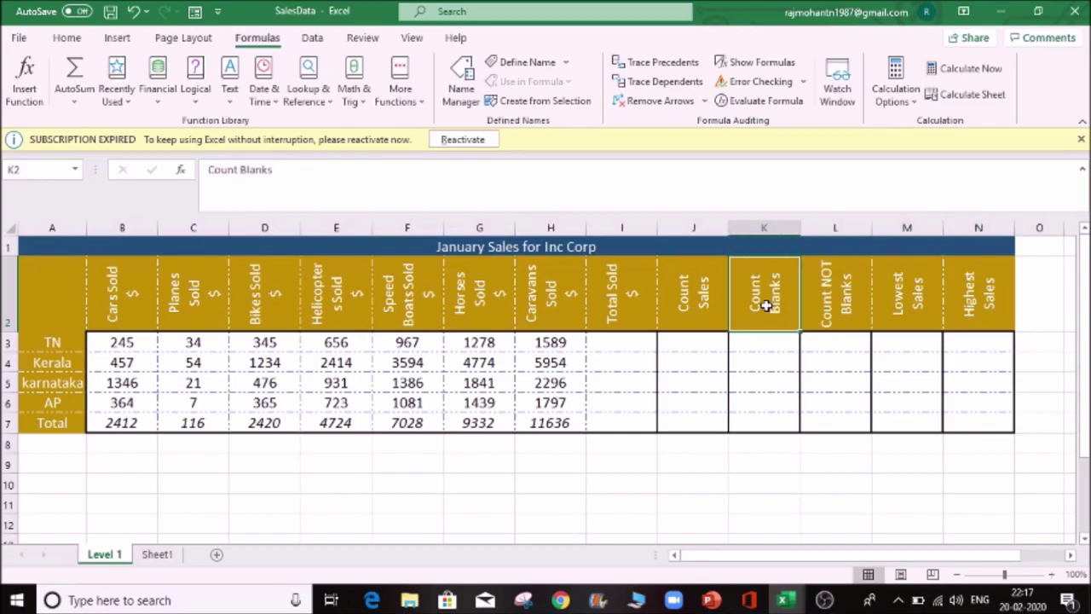
key(Down)
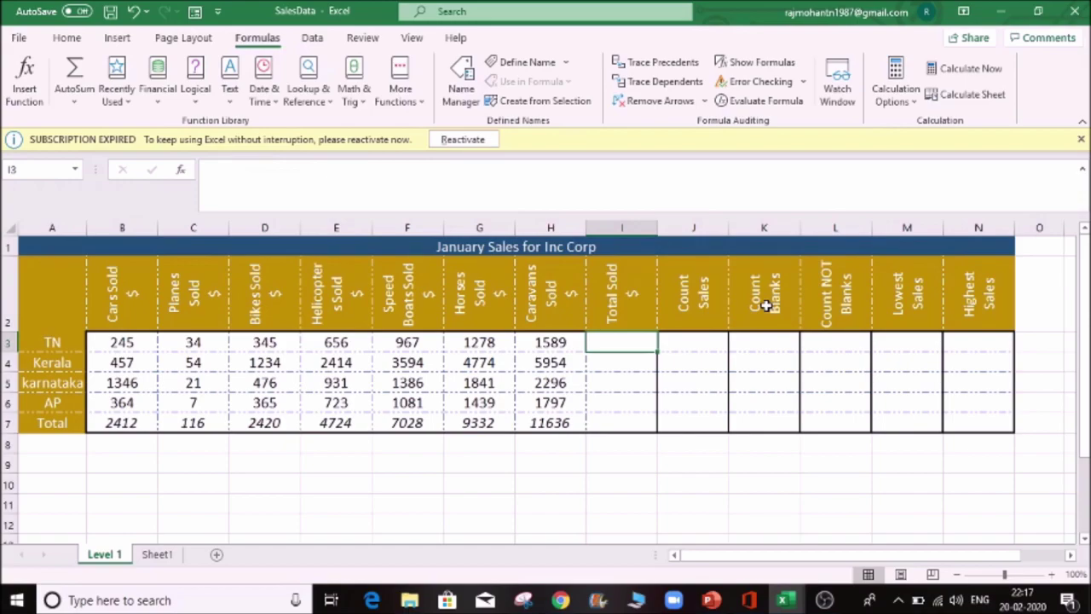
Review the state names and Cars Sold through Caravans Sold columns, then select I3
text(=)
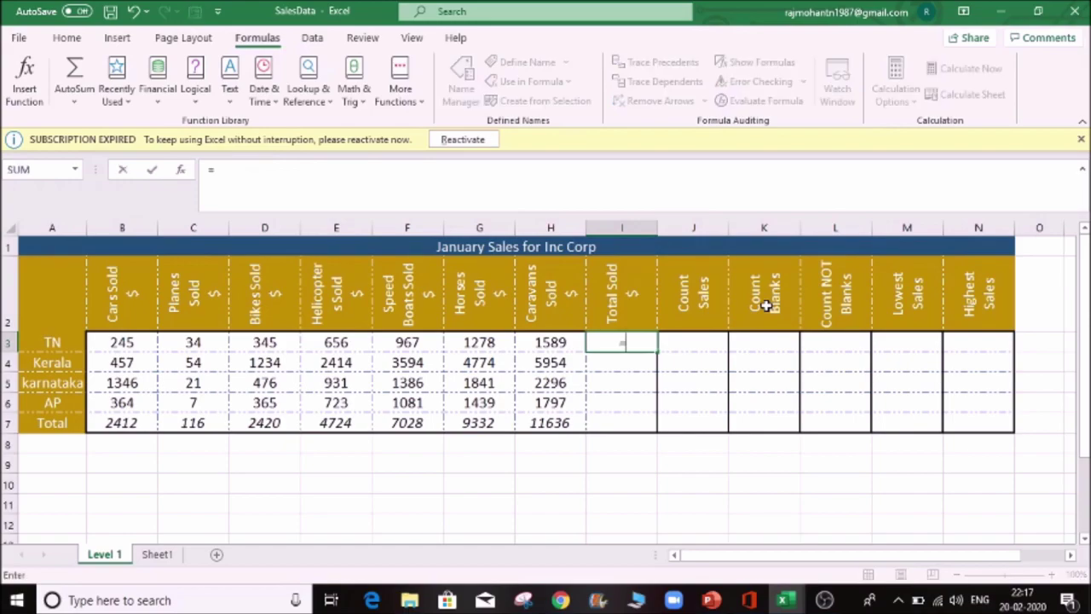
key(Escape)
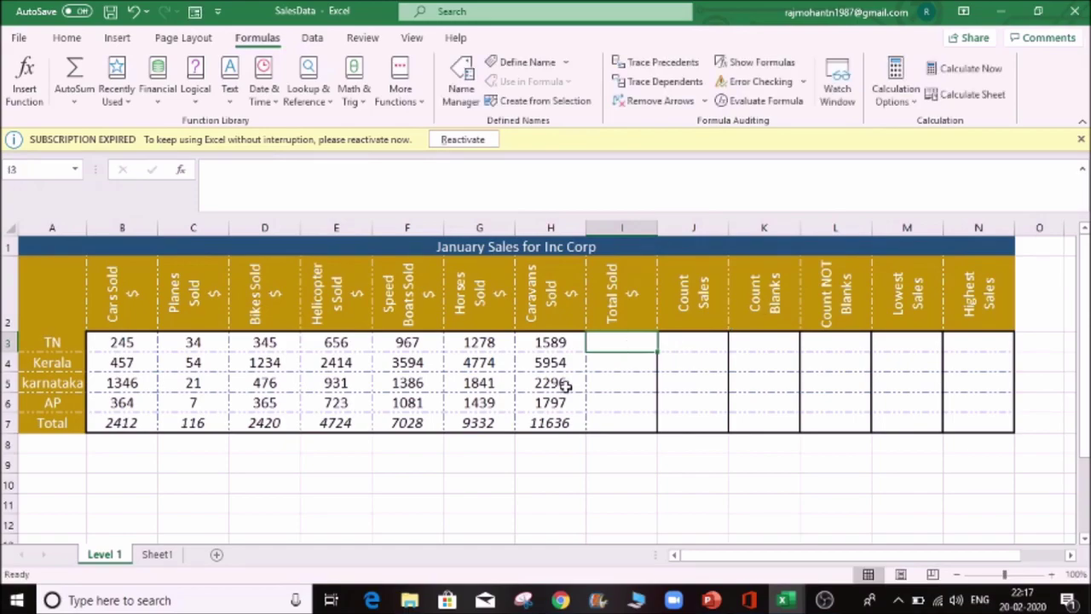
drag(53, 343, 39, 423)
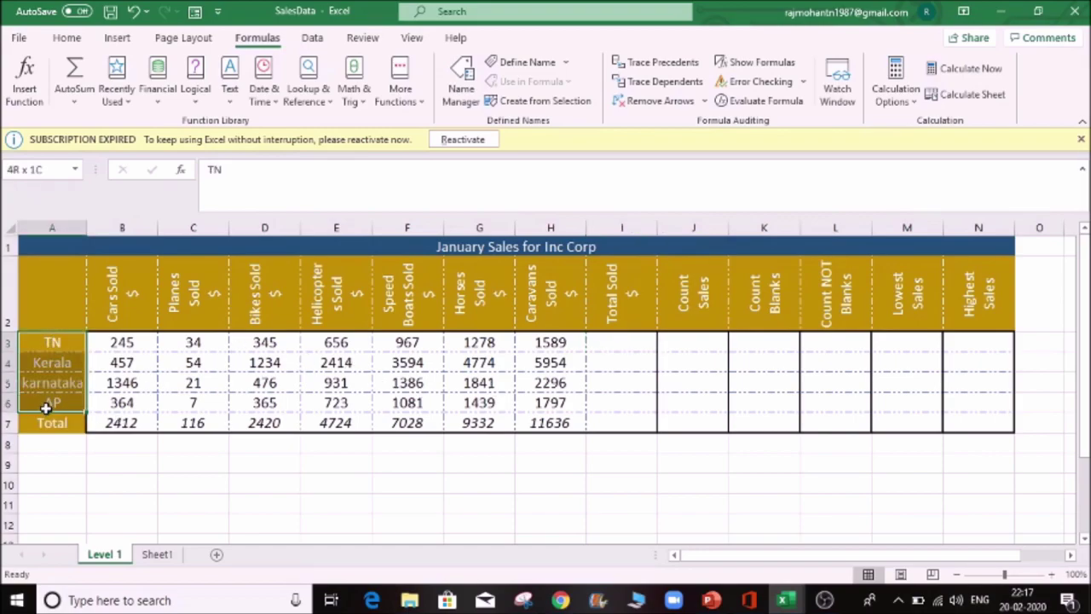
drag(110, 287, 550, 317)
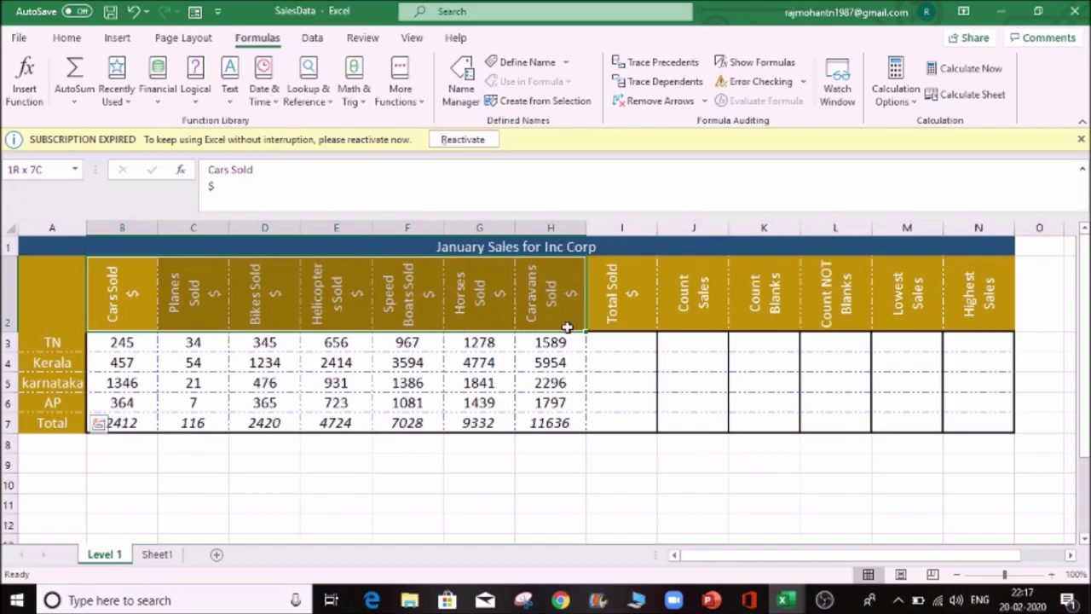
click(634, 344)
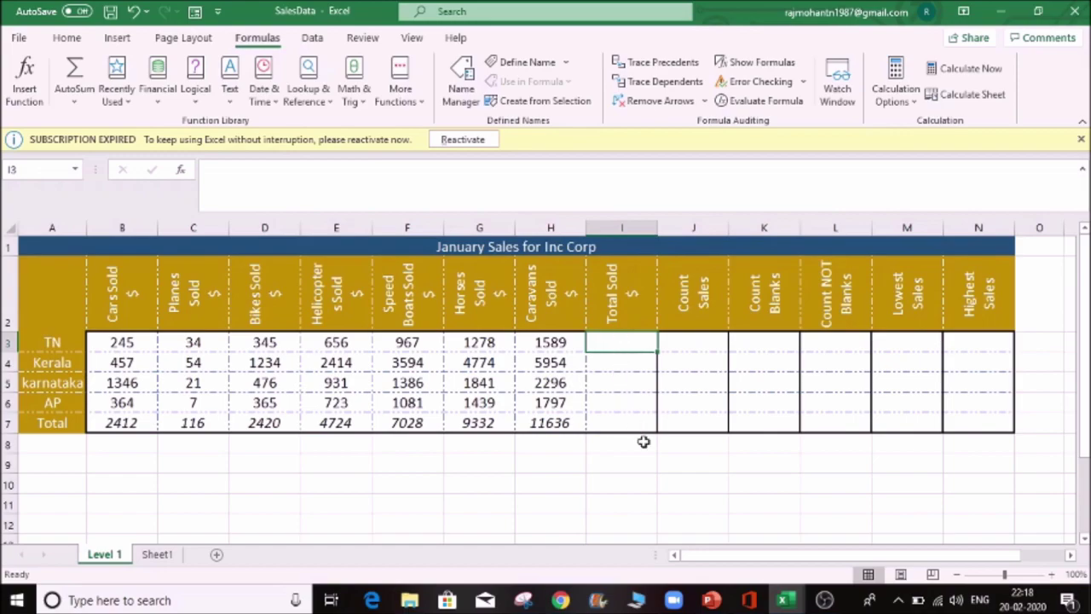
Enter =SUM(B3,C3,F3) in I3 to total TN's values as 1246
text(=sum)
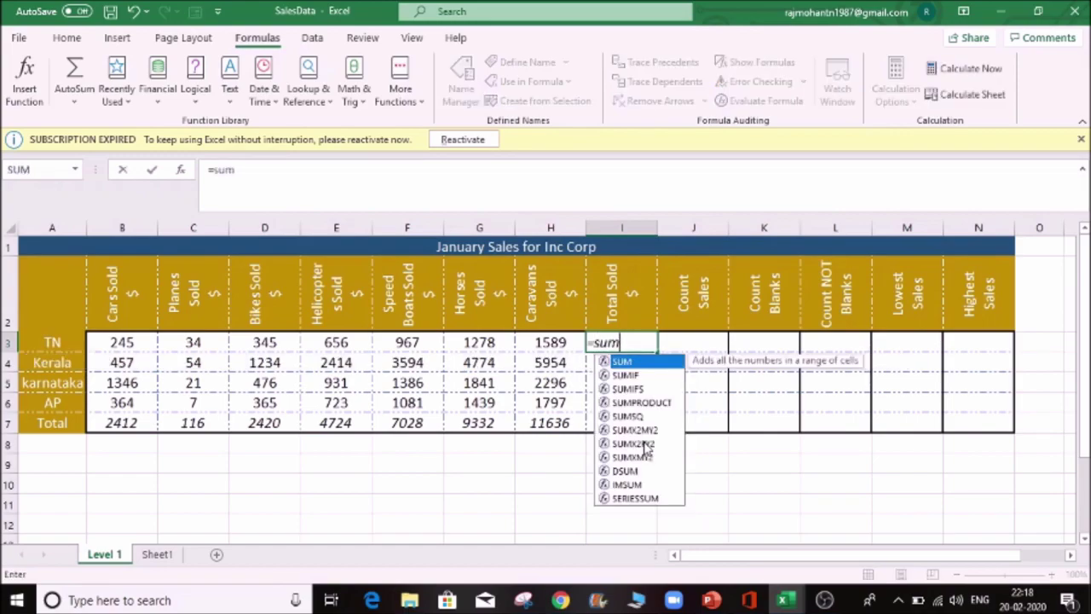
key(Tab)
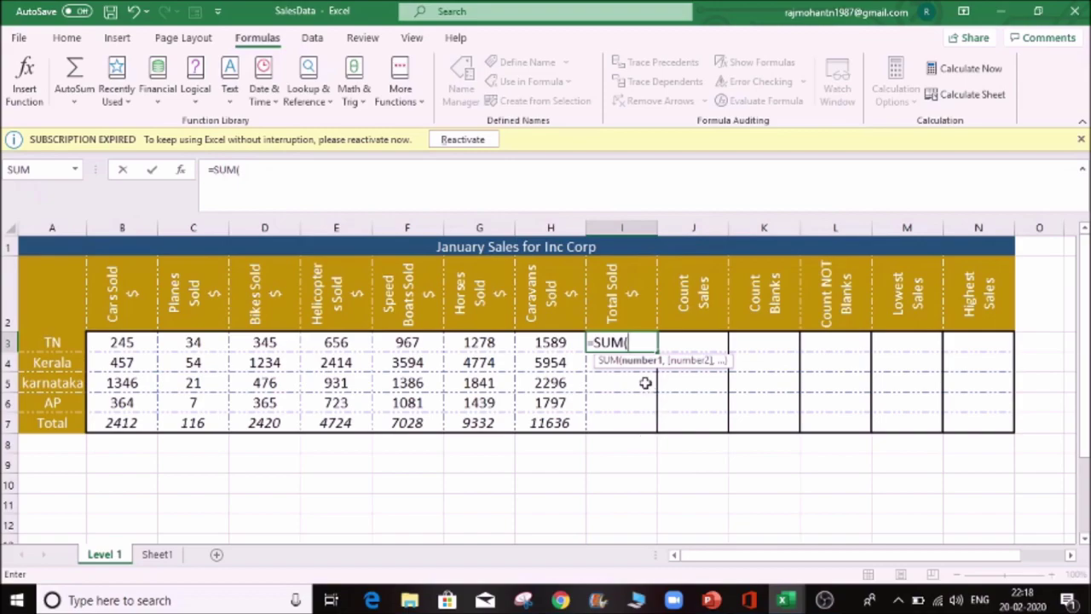
click(129, 341)
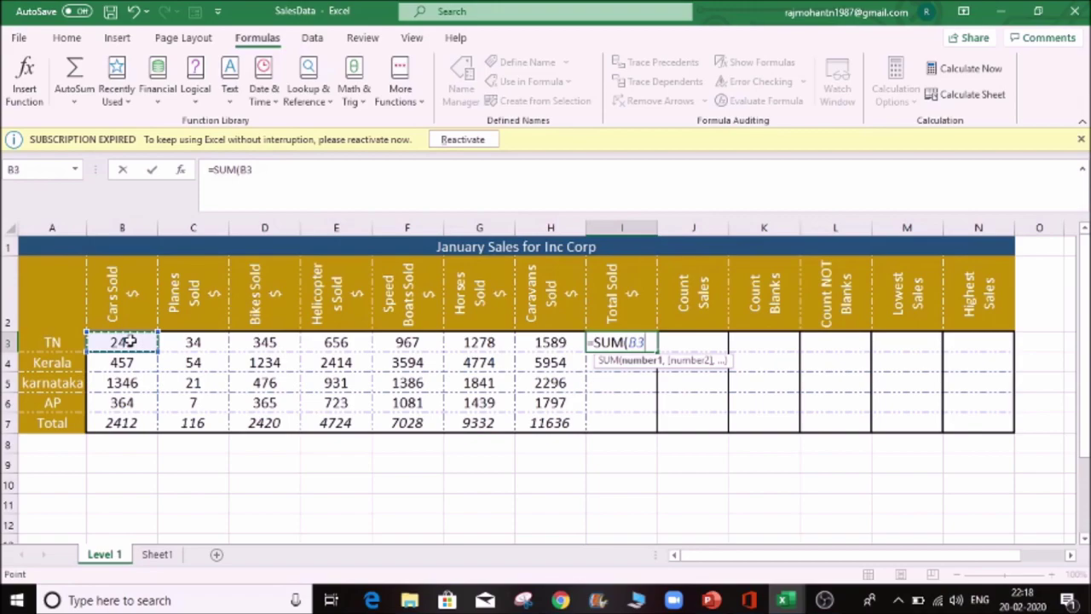
text(,)
click(175, 341)
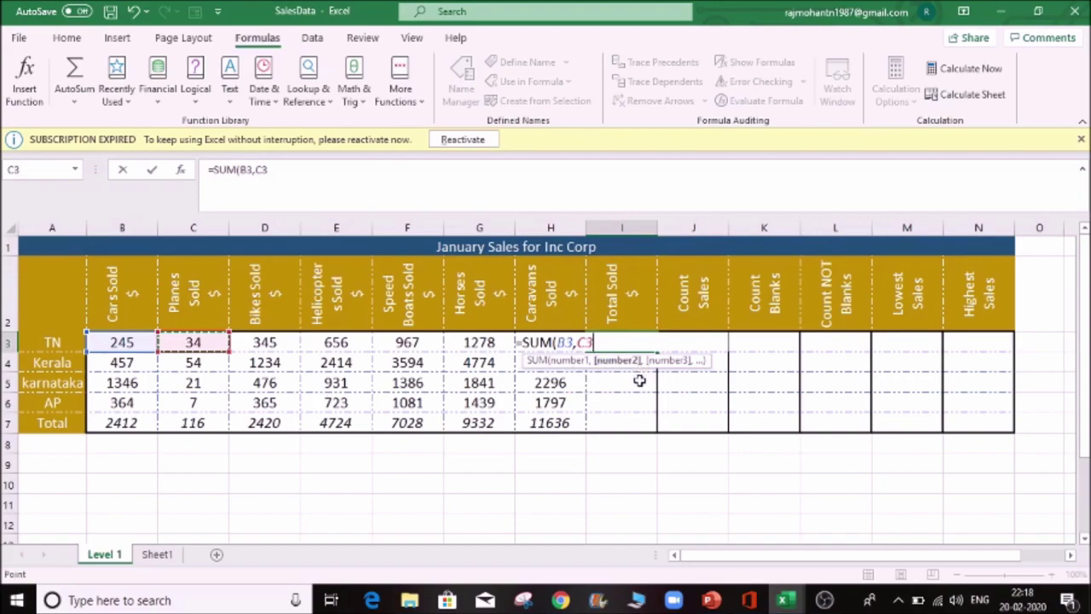
text(,)
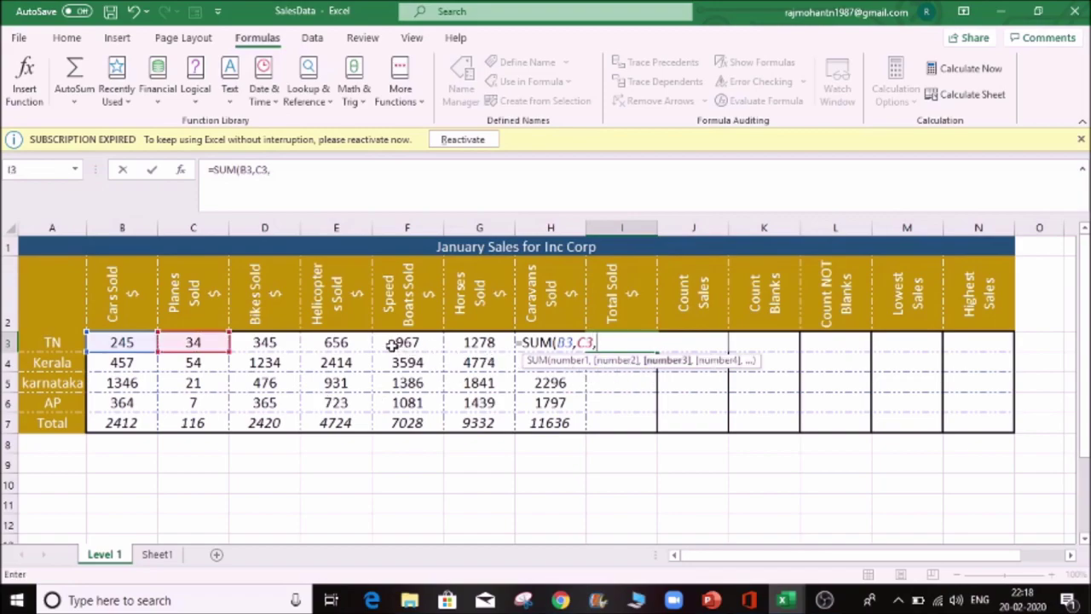
click(418, 340)
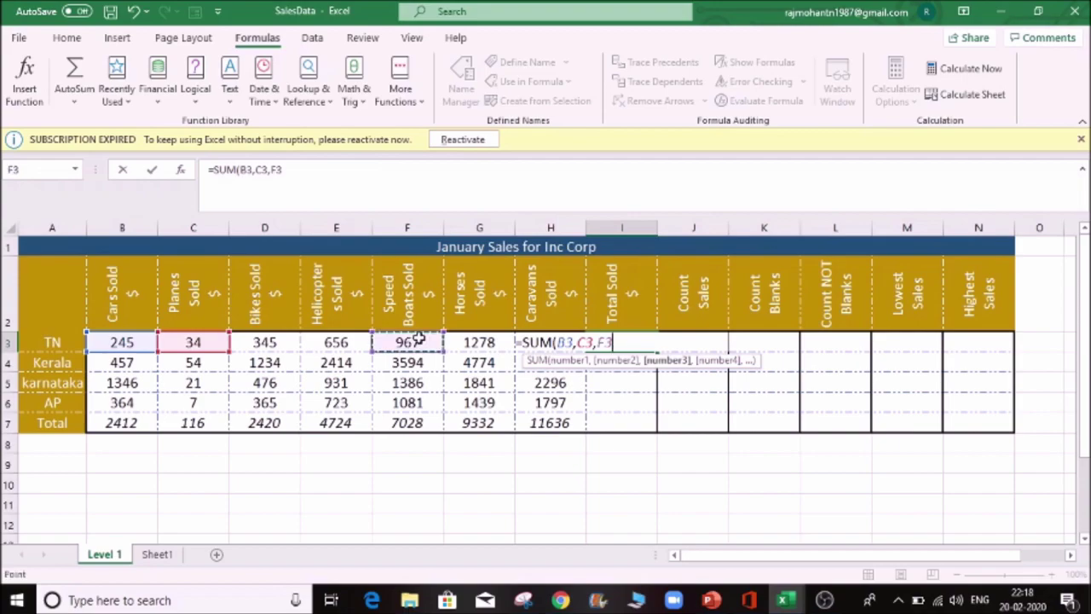
text())
key(Return)
Recheck I3's formula with F2, then clear the cell
key(Up)
key(F2)
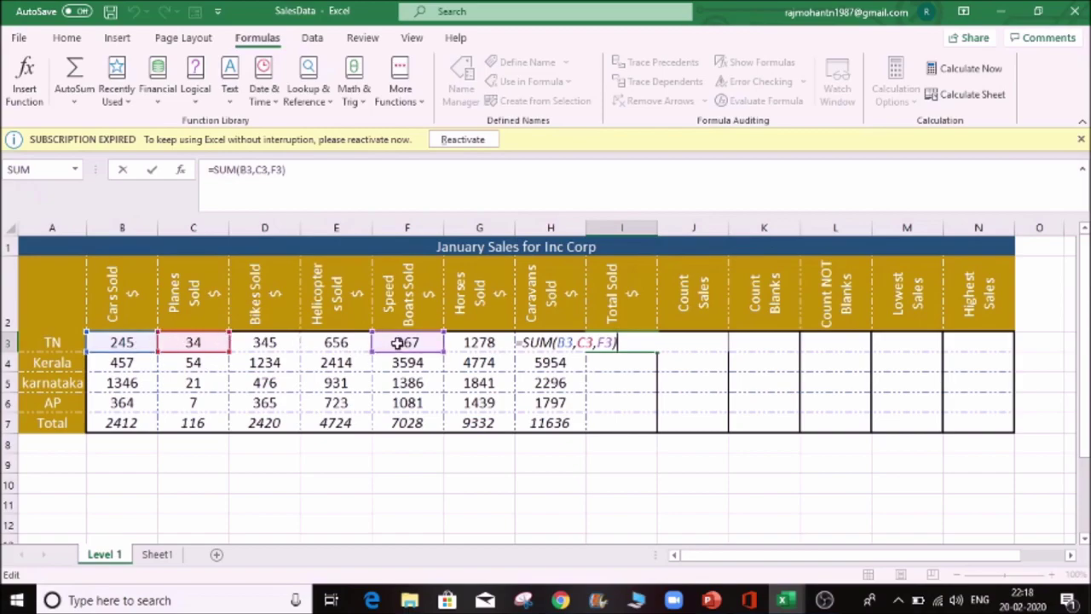
key(ctrl+Return)
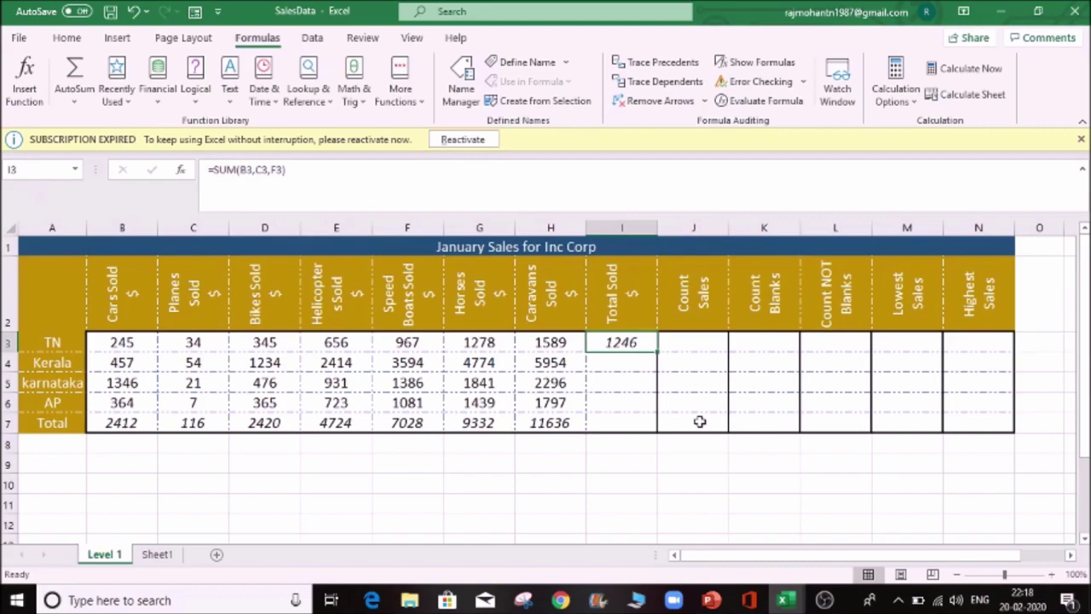
key(Delete)
text(=sum)
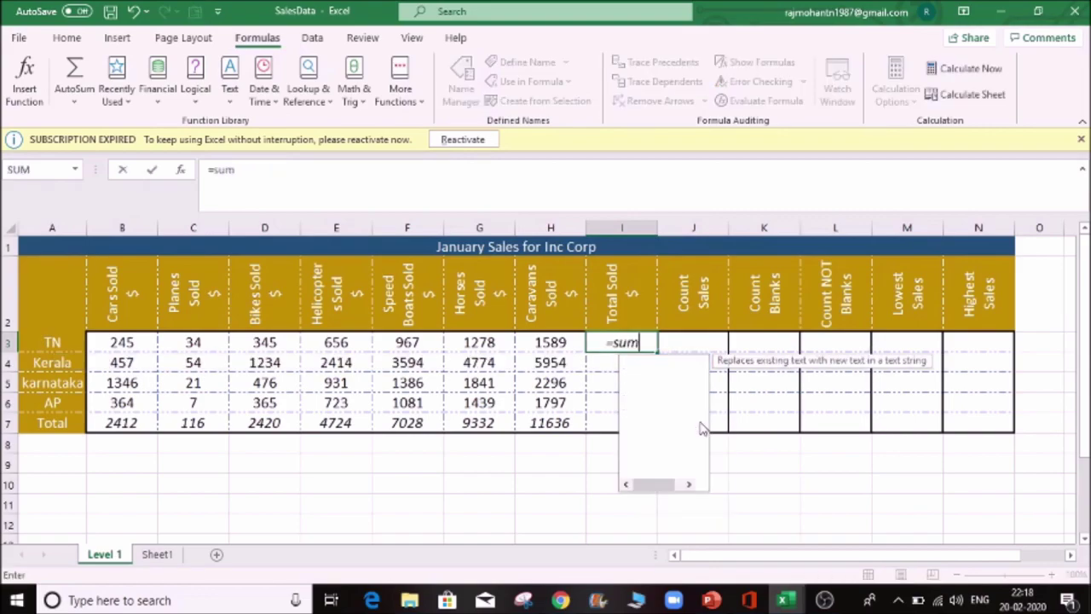
key(Tab)
drag(122, 342, 532, 350)
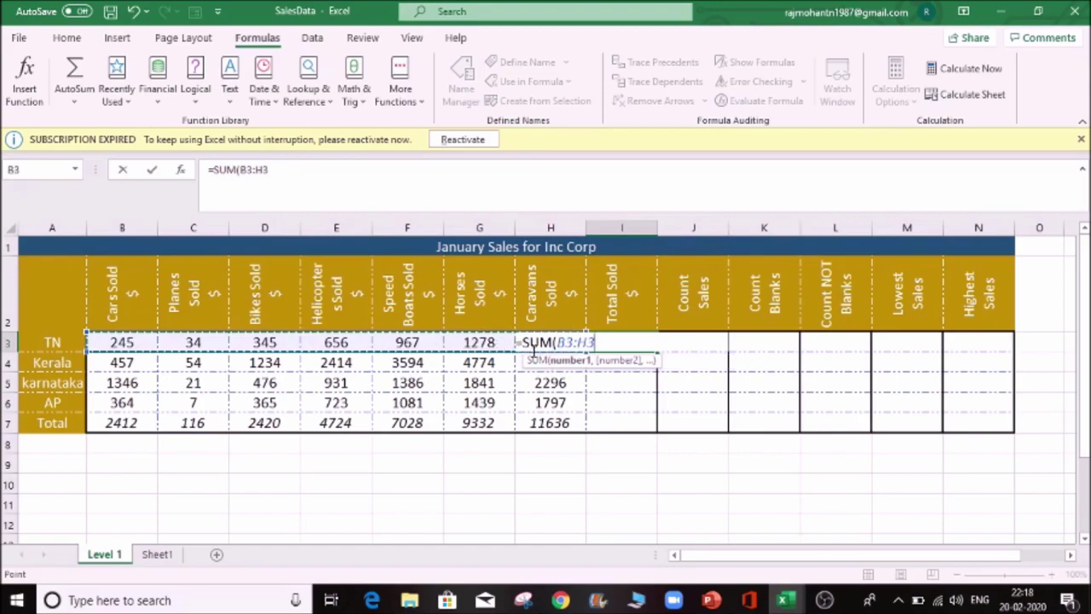
key(ctrl+Return)
key(F2)
key(Escape)
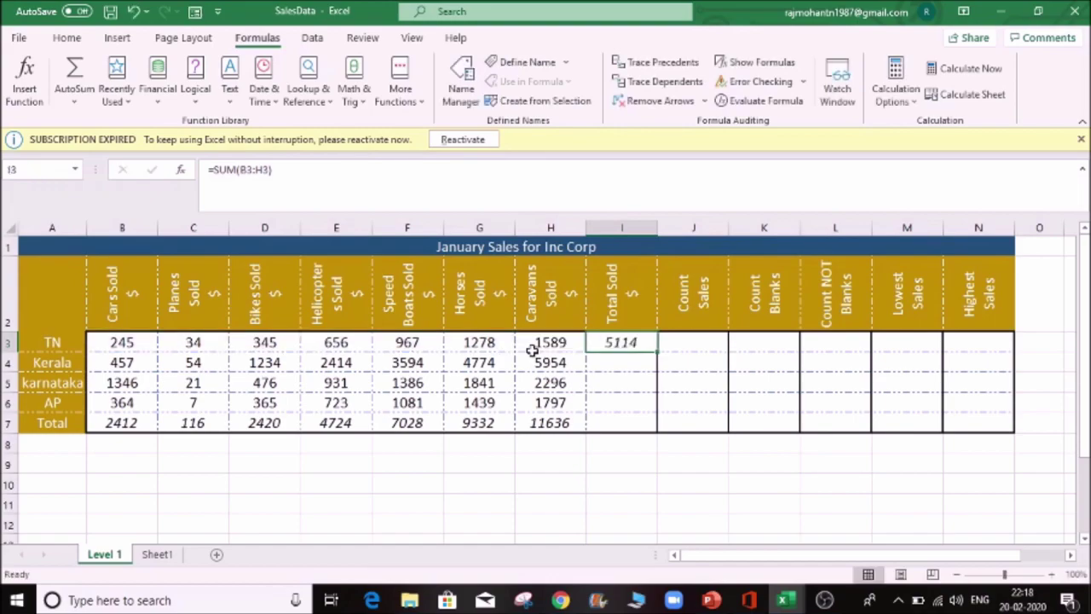
click(634, 366)
text(=sum)
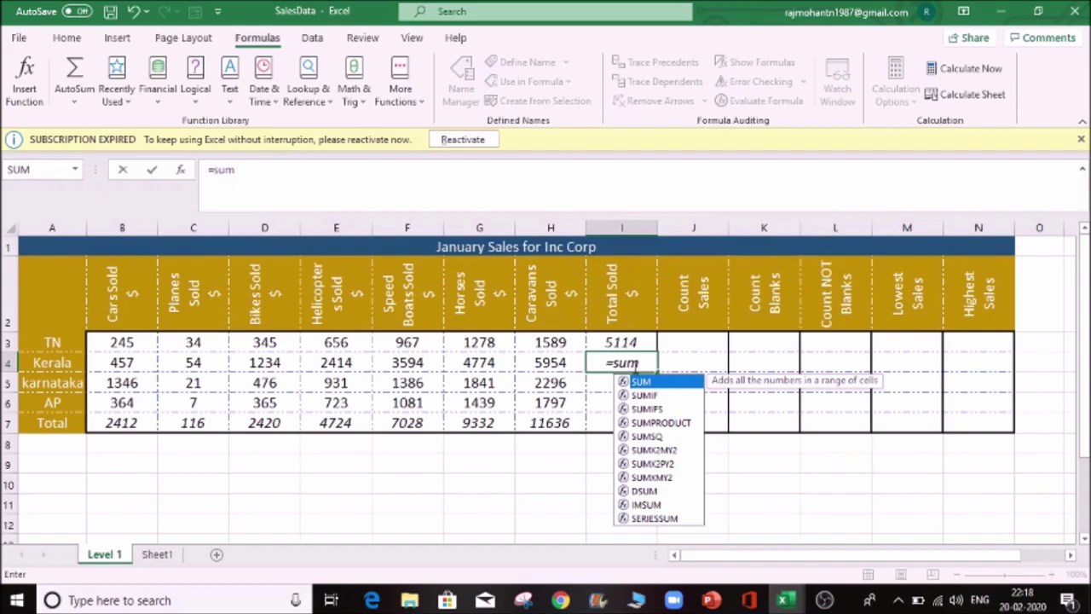
key(Tab)
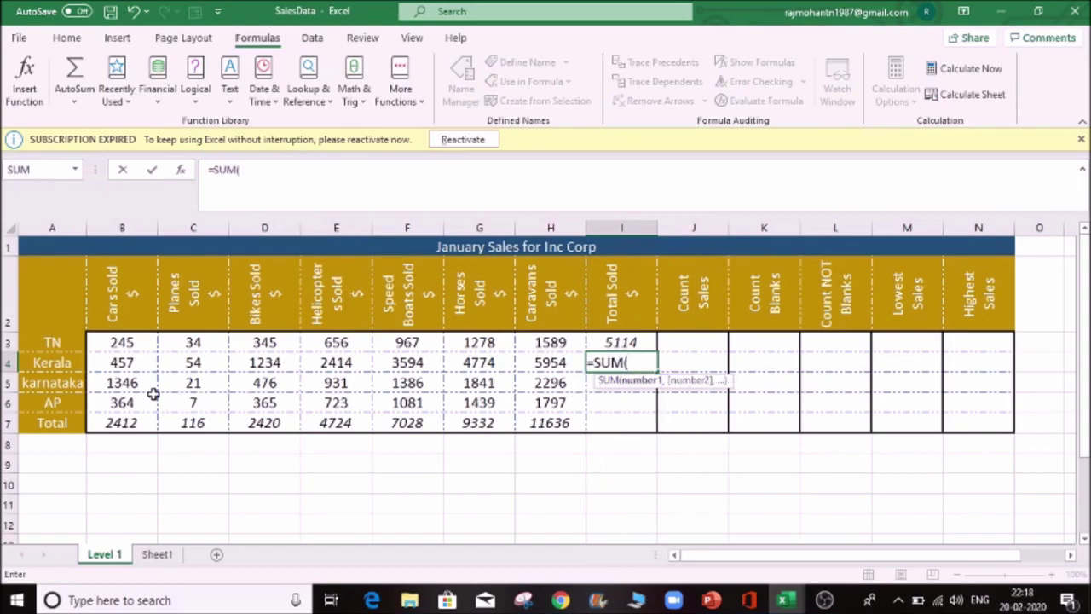
drag(110, 369, 530, 362)
key(Escape)
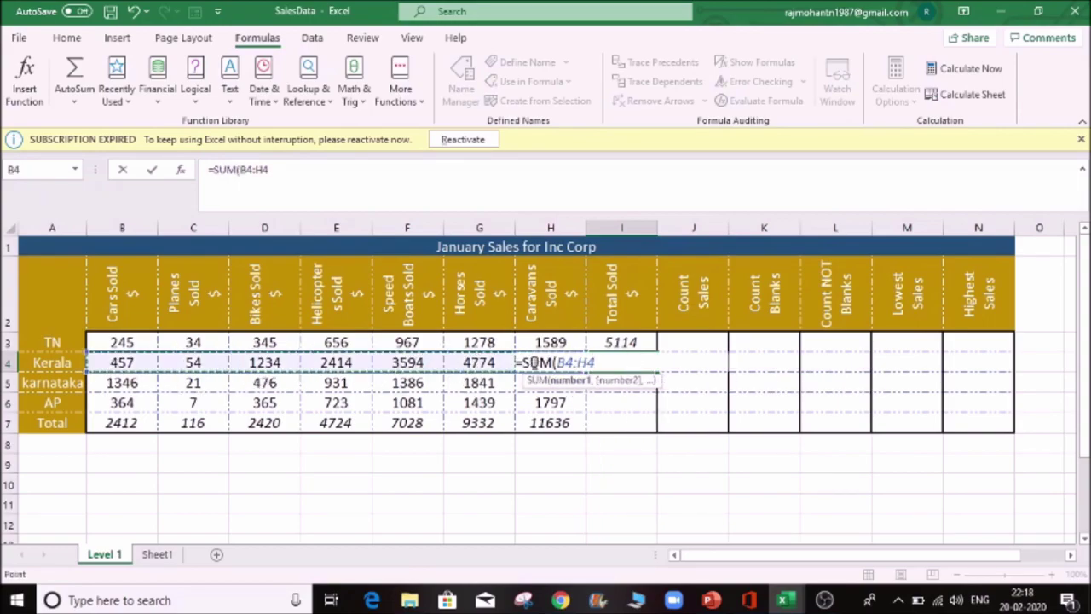
text(=sum)
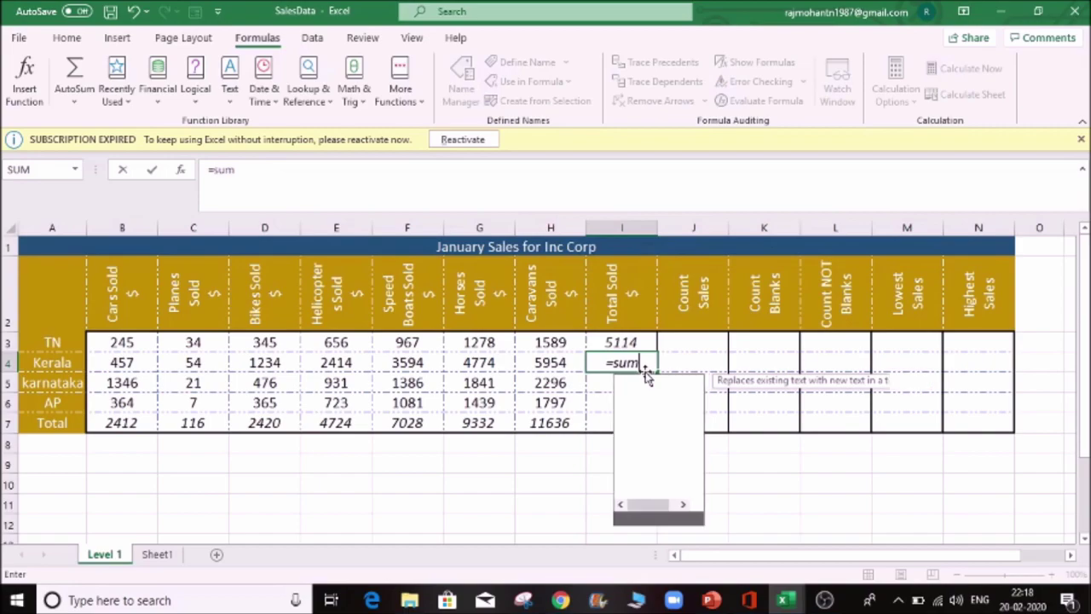
key(Tab)
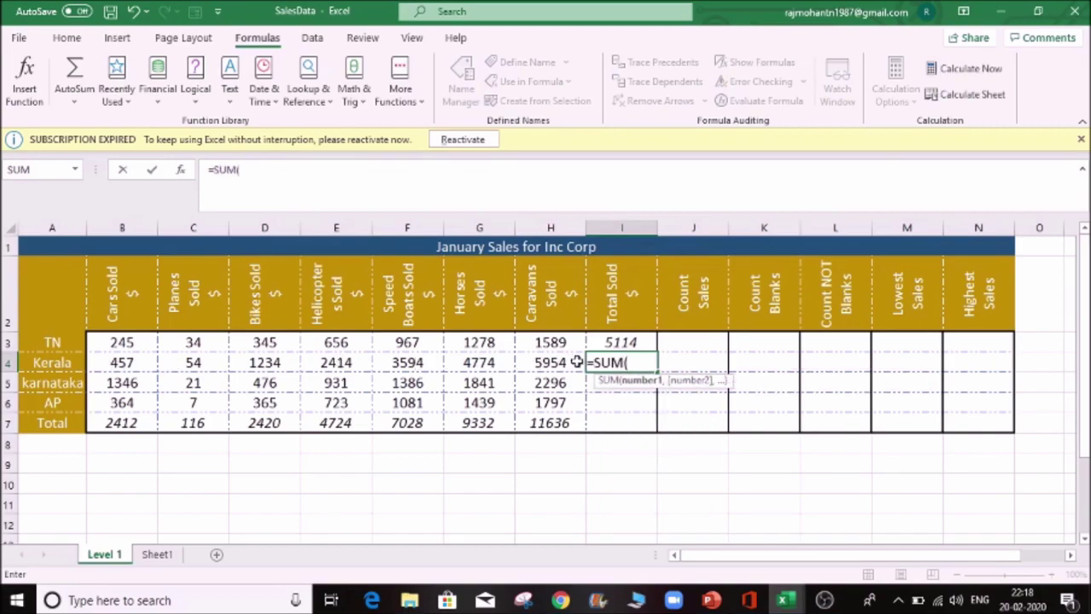
click(551, 363)
drag(551, 363, 140, 369)
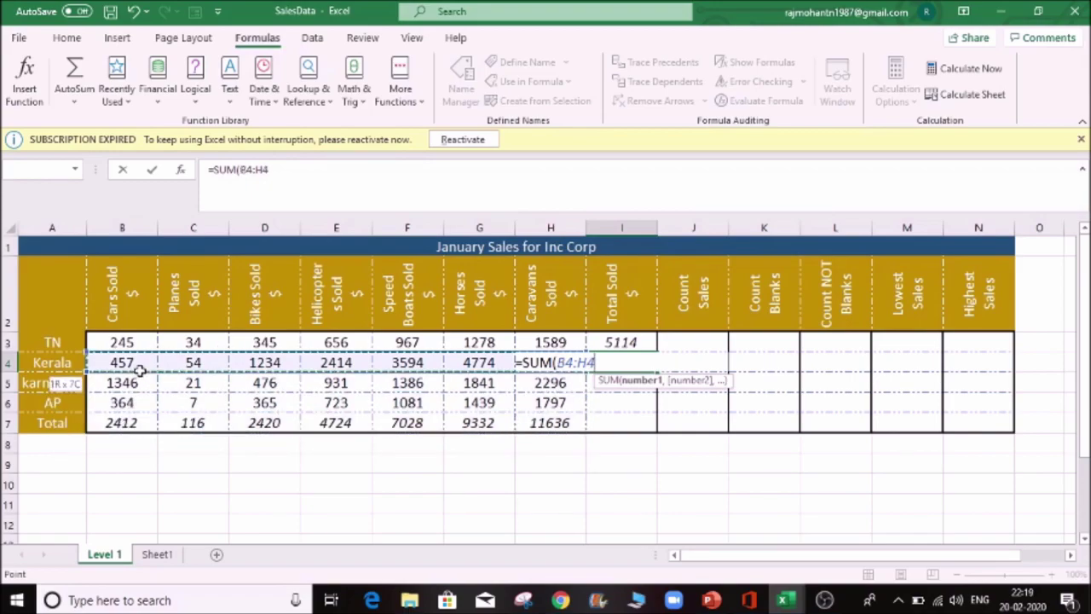
drag(141, 369, 142, 370)
key(Return)
key(Up)
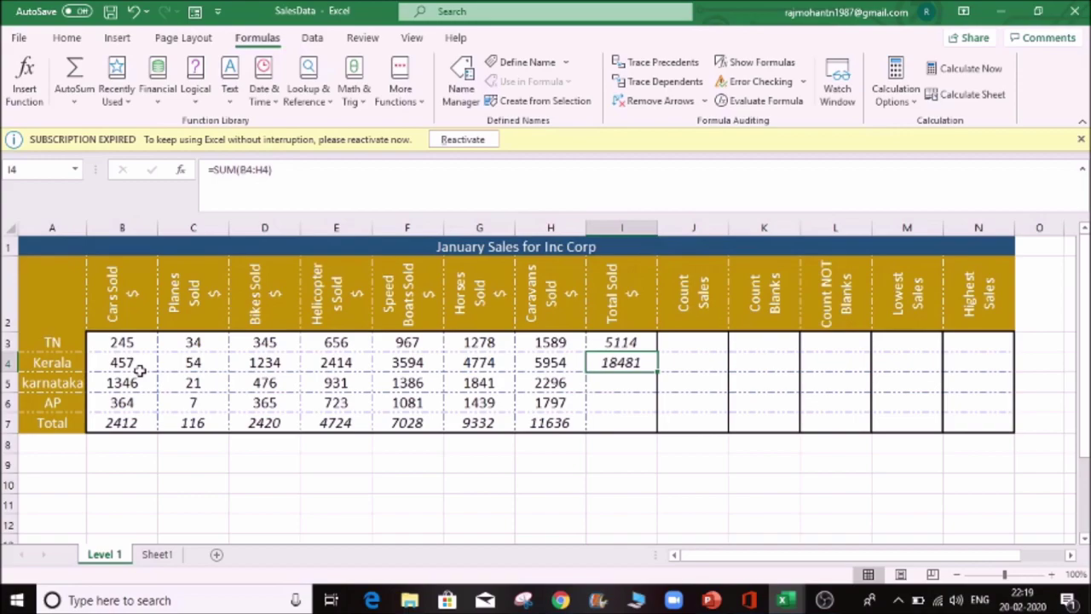
key(Delete)
key(Up)
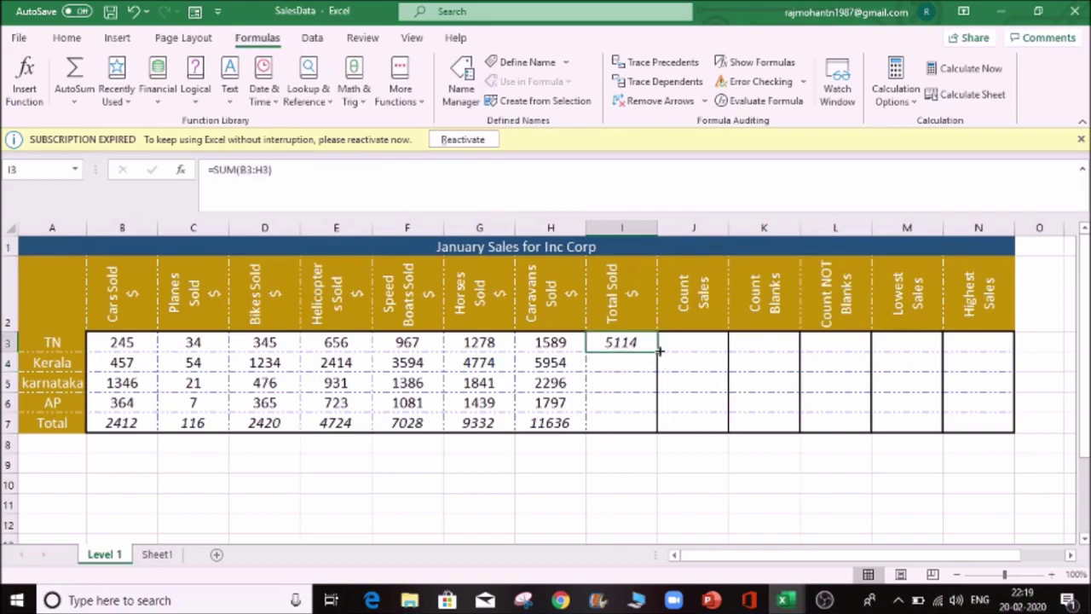
Fill TN's =SUM(B3:H3) total from I3 down to AP's row in I6
drag(660, 351, 660, 415)
click(629, 426)
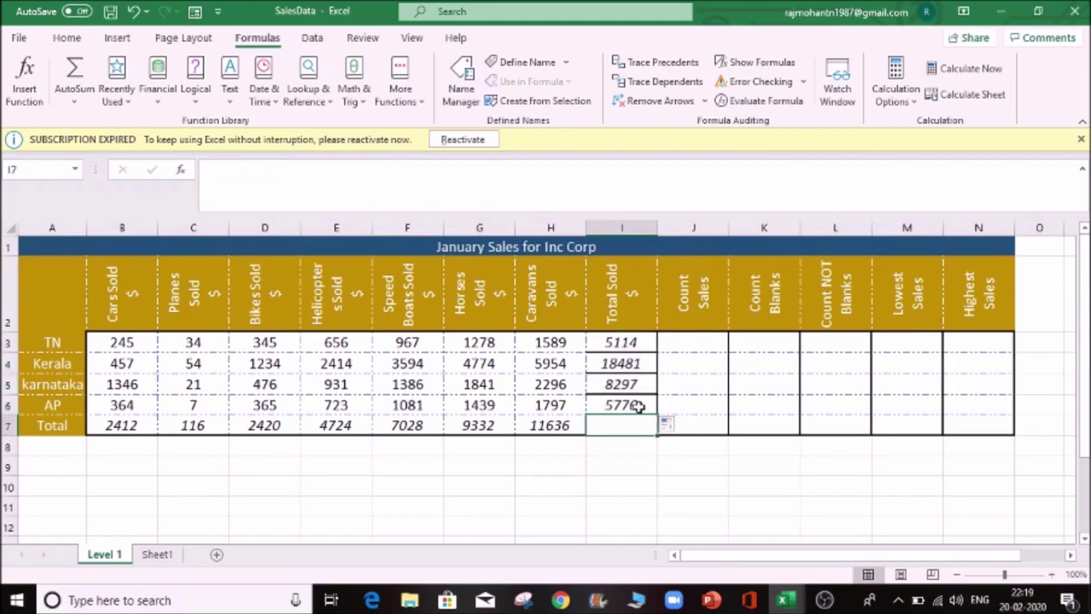
click(667, 425)
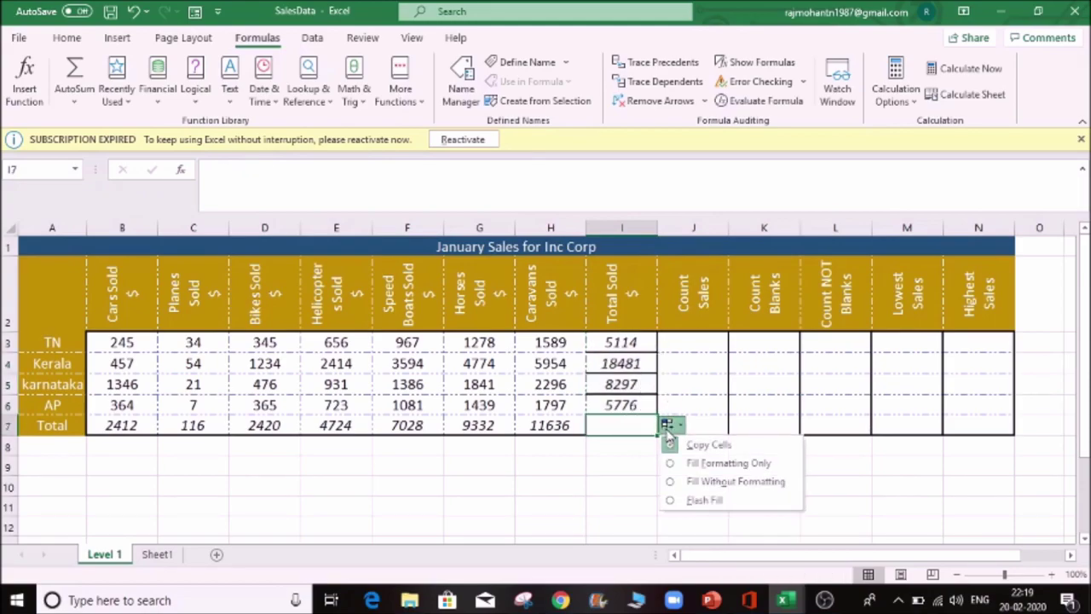
key(Escape)
key(Up)
key(Up)
key(Up)
key(Up)
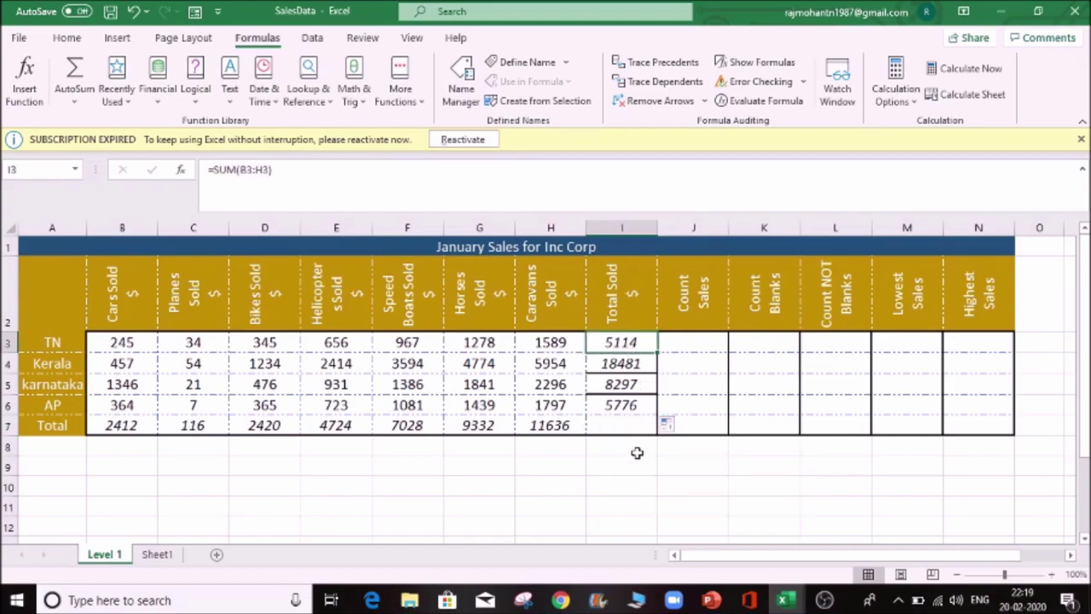
click(610, 429)
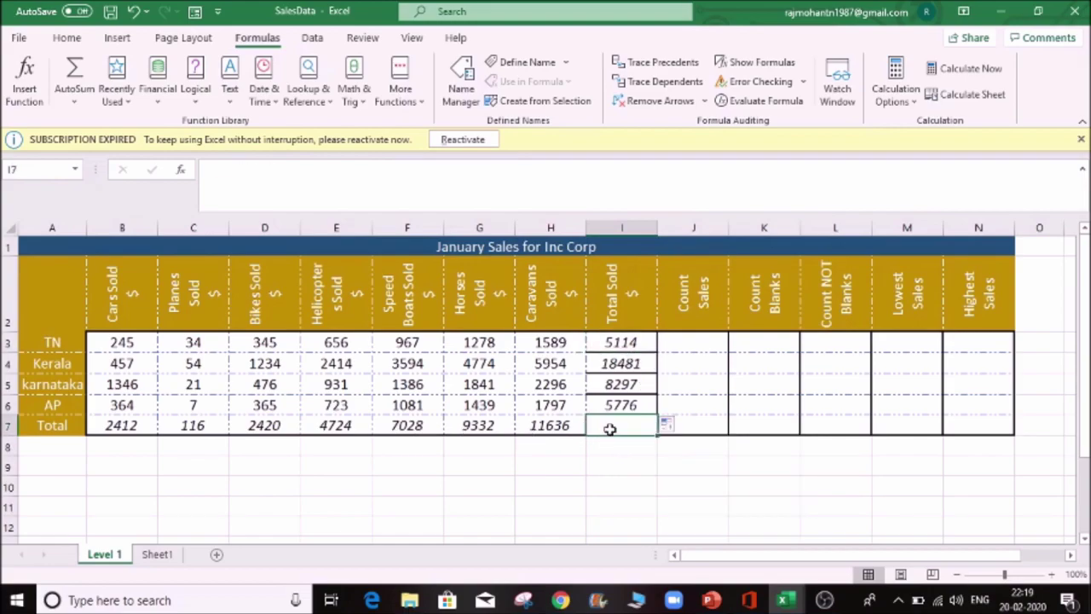
click(49, 427)
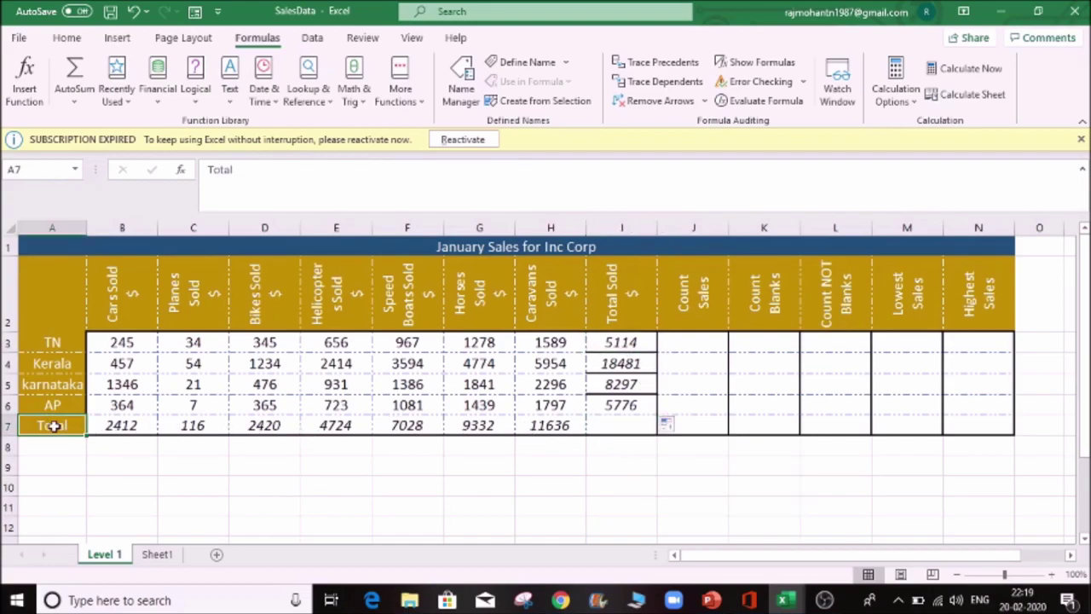
click(605, 428)
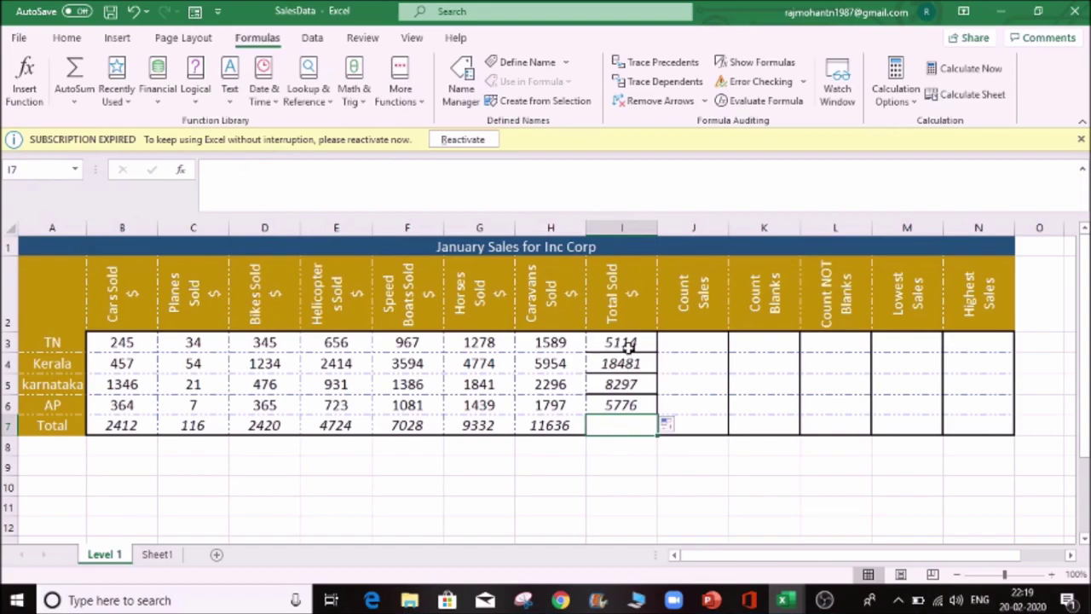
Apply Fill Without Formatting to the filled Total Sold cells so borders stay intact
click(665, 345)
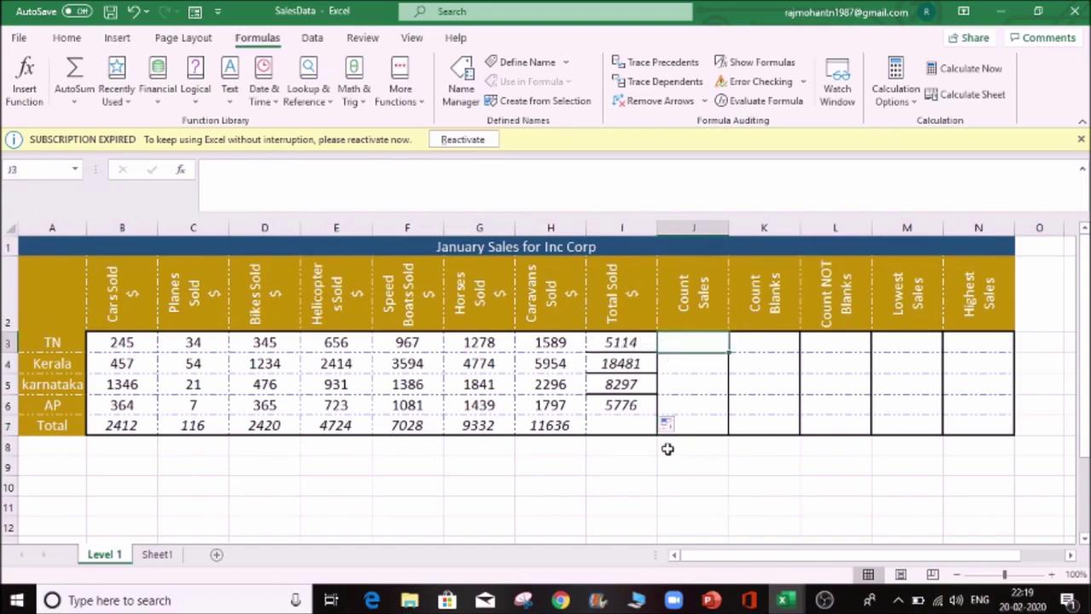
click(622, 340)
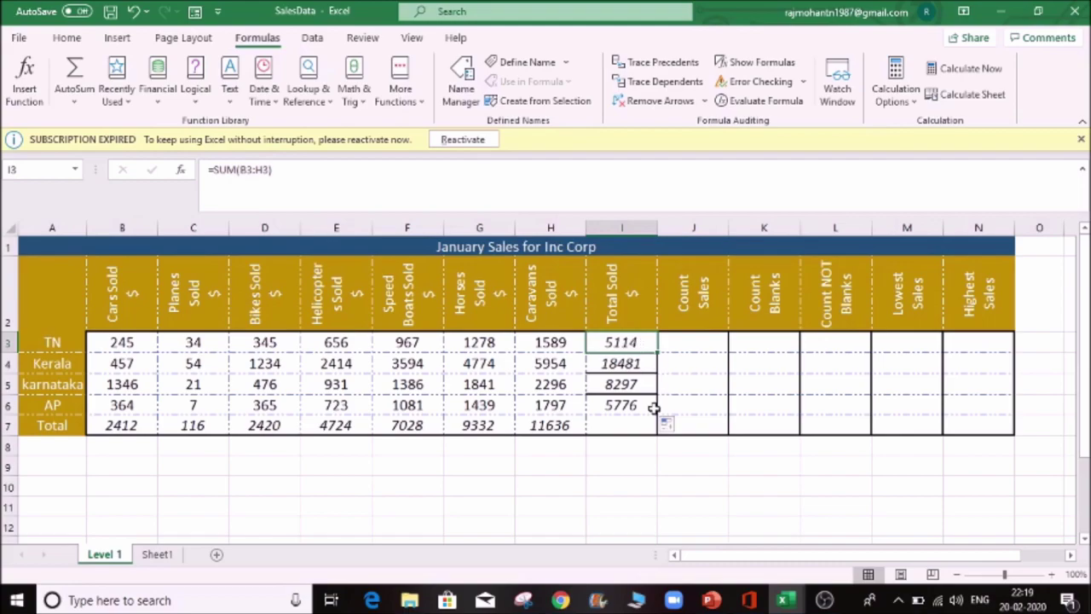
click(699, 386)
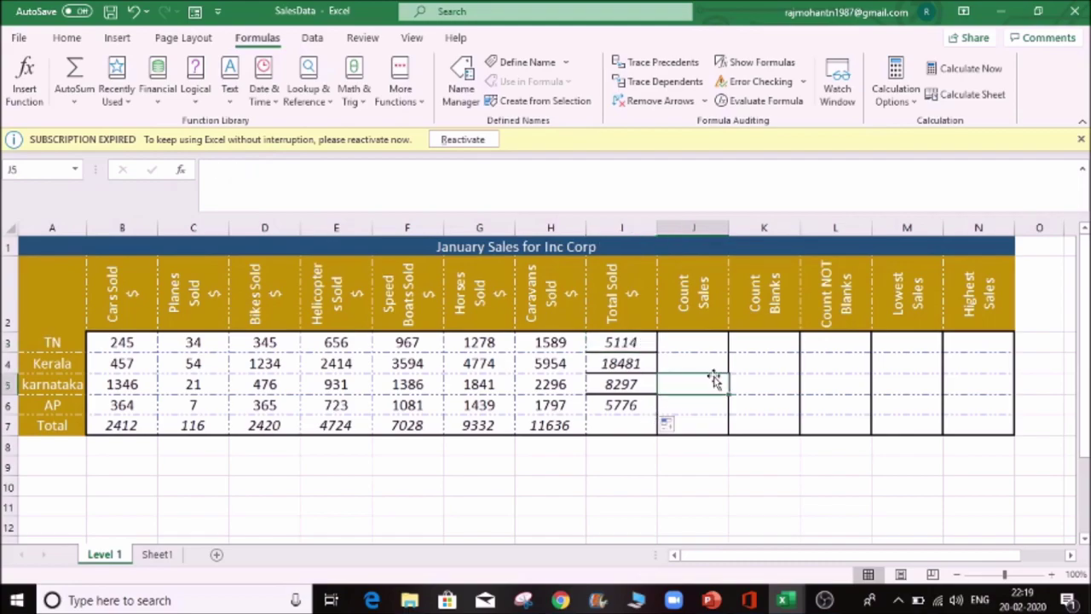
click(625, 316)
click(624, 340)
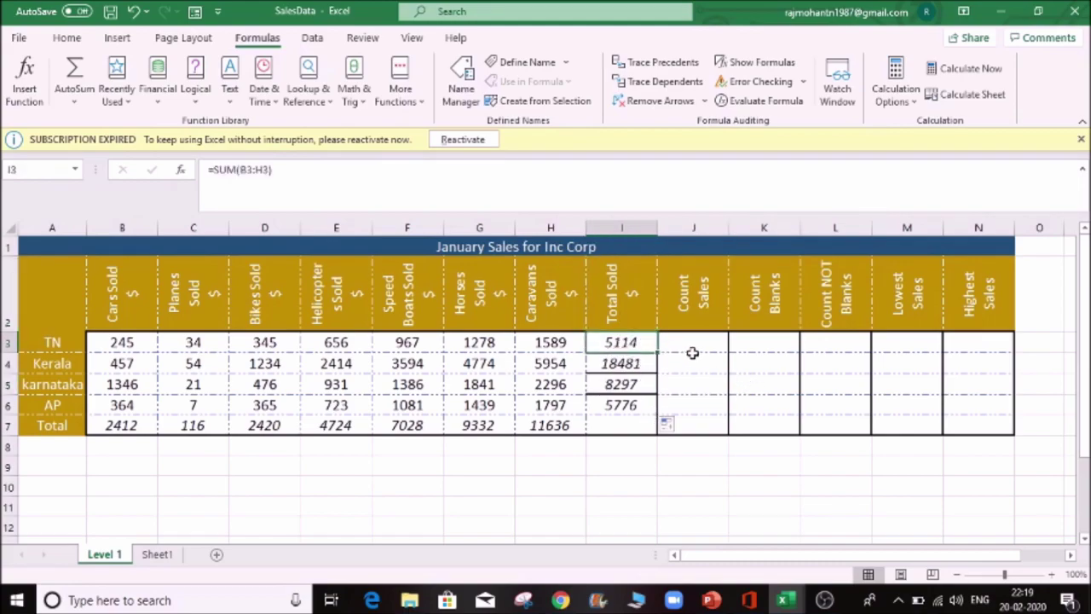
click(642, 405)
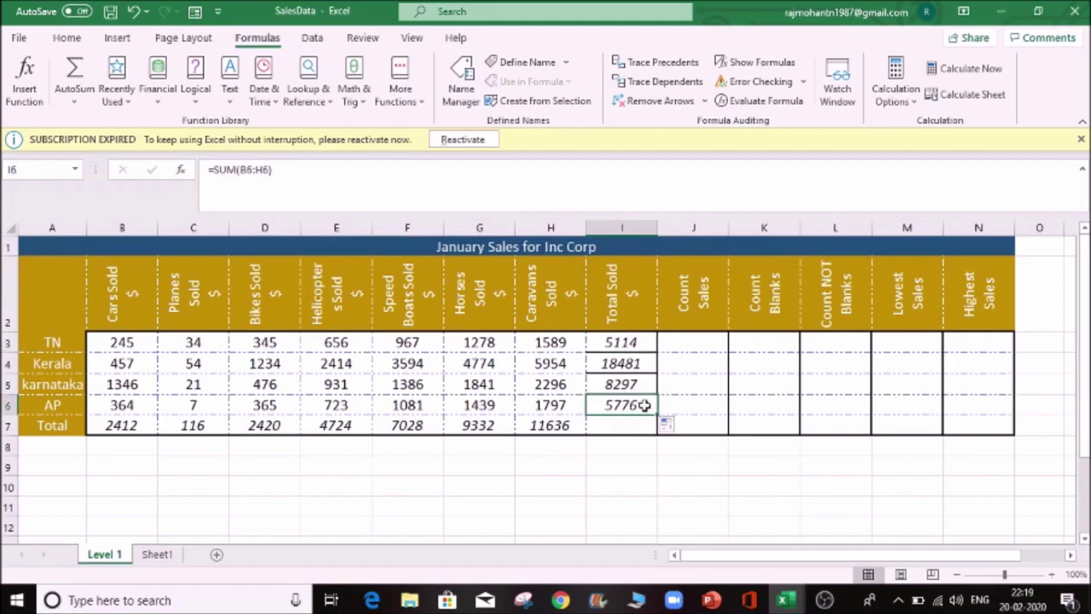
click(674, 425)
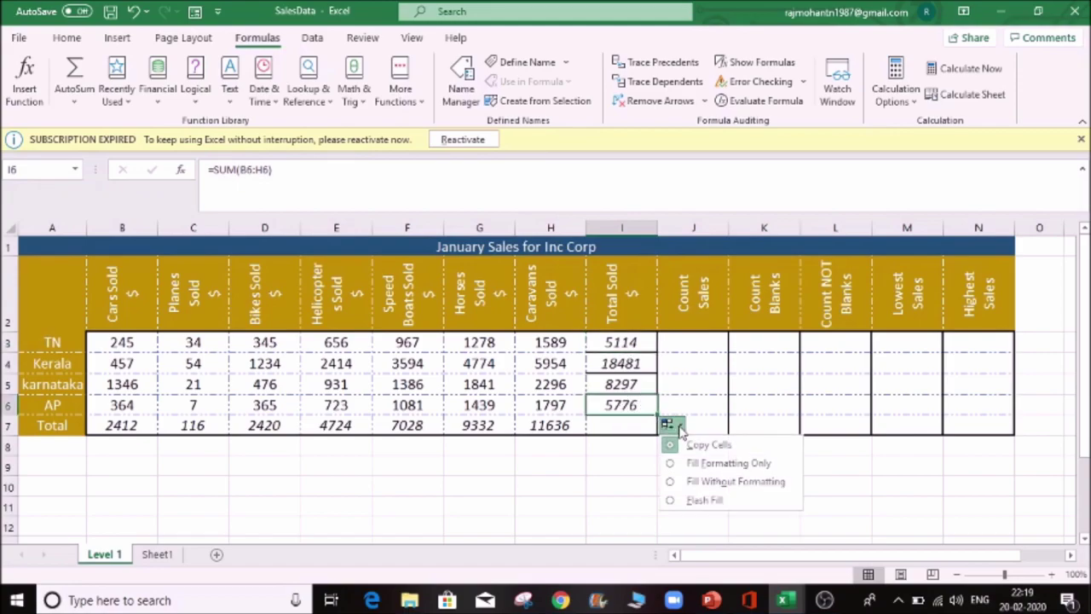
click(714, 482)
Clear the filled totals in I4:I6 and copy TN's total formula from I3
click(628, 462)
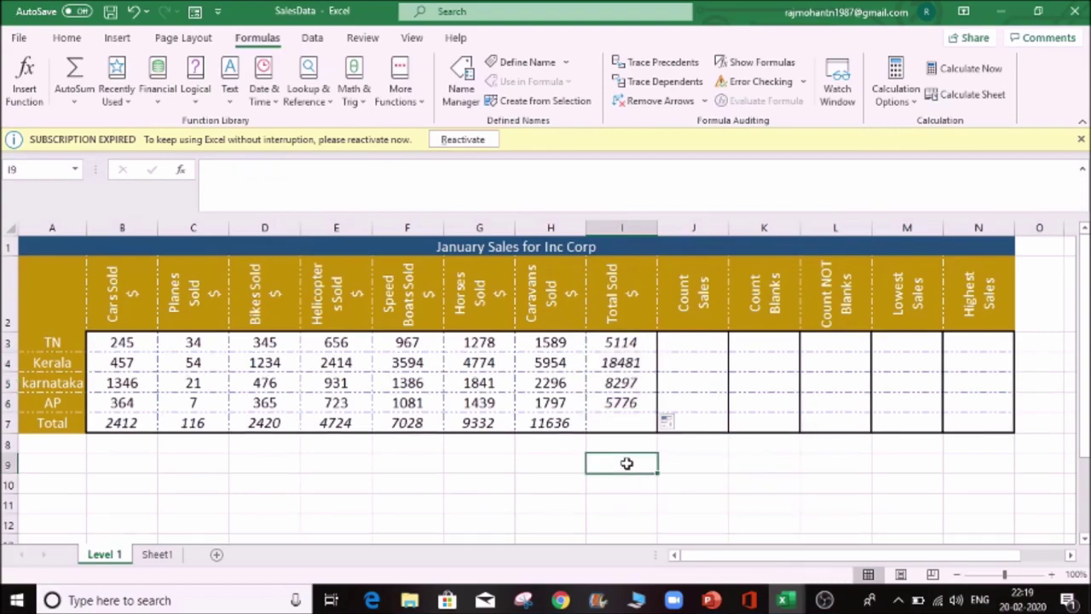
click(631, 362)
click(626, 382)
click(628, 342)
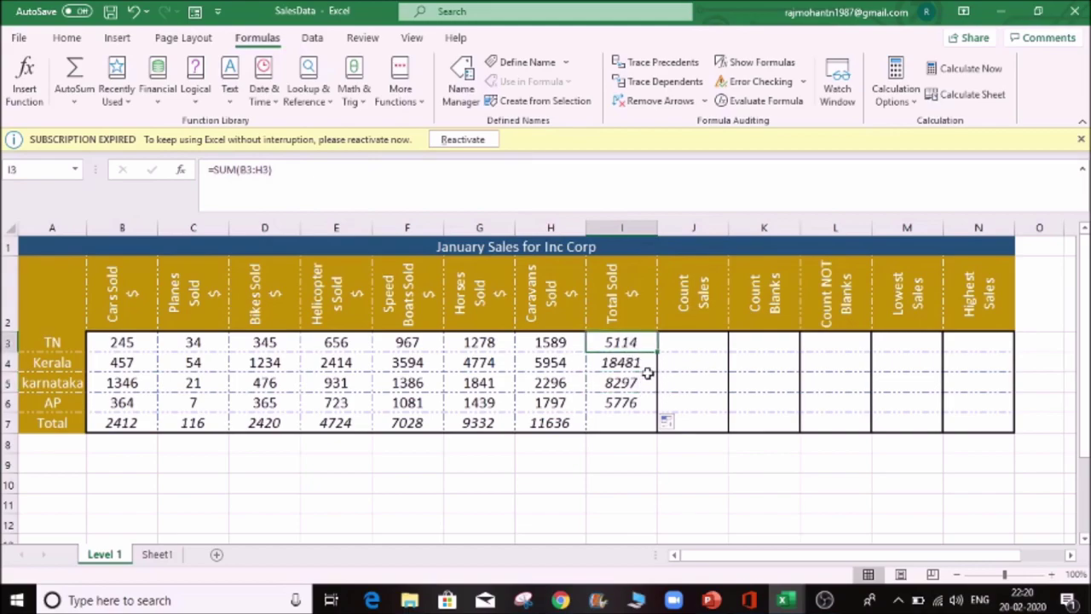
click(667, 422)
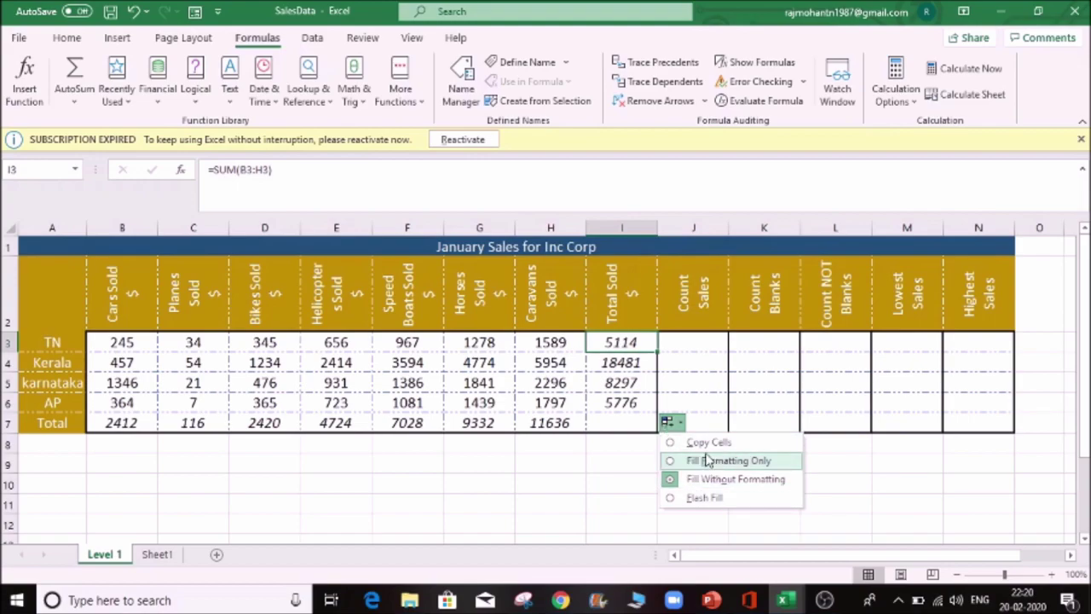
key(Escape)
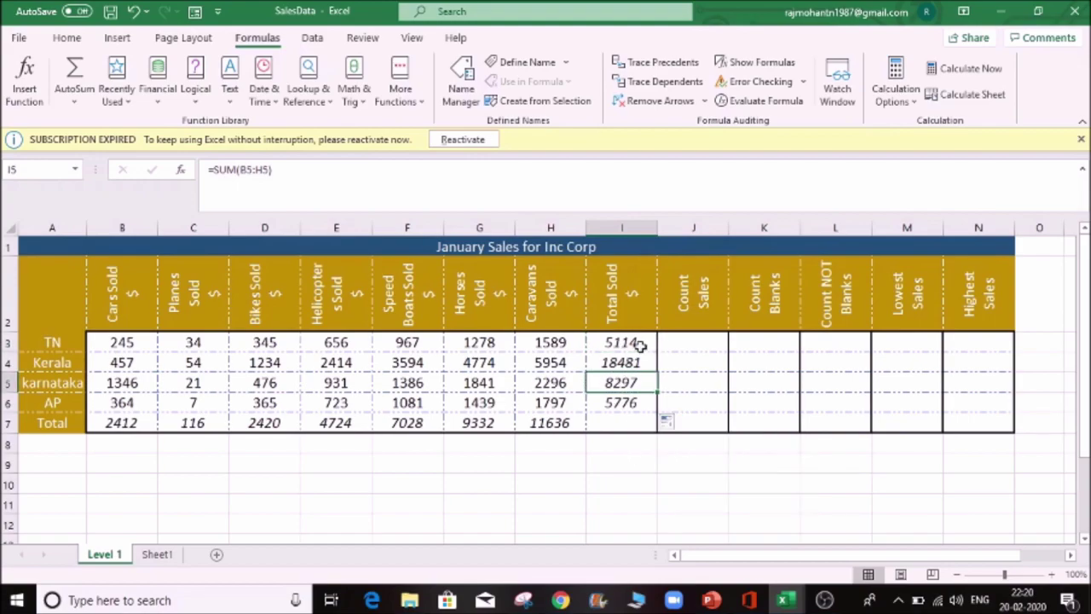
drag(629, 358, 628, 401)
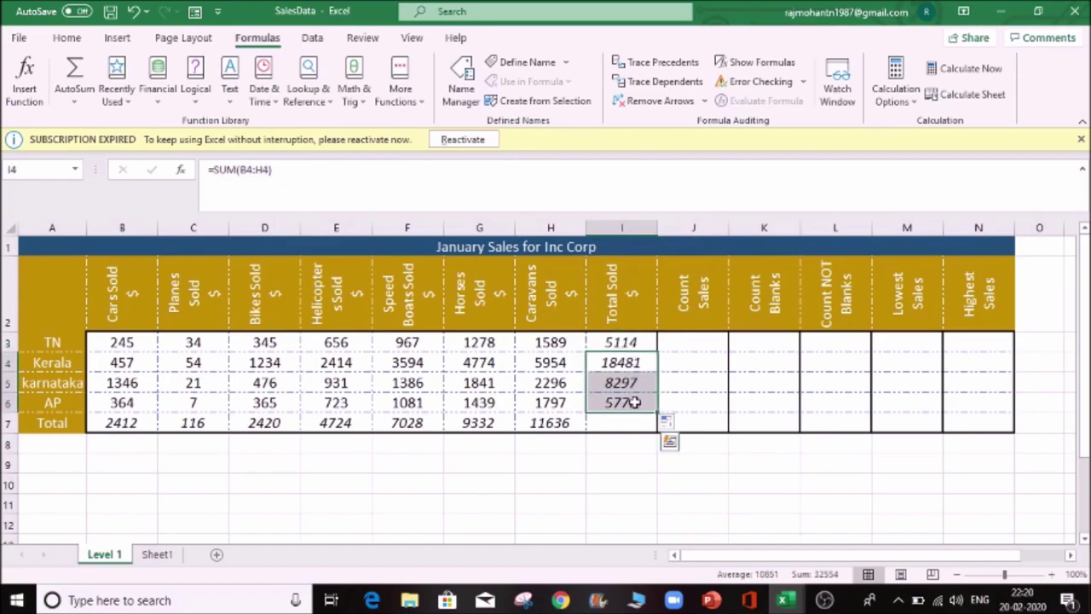
key(Delete)
click(643, 341)
key(ctrl+c)
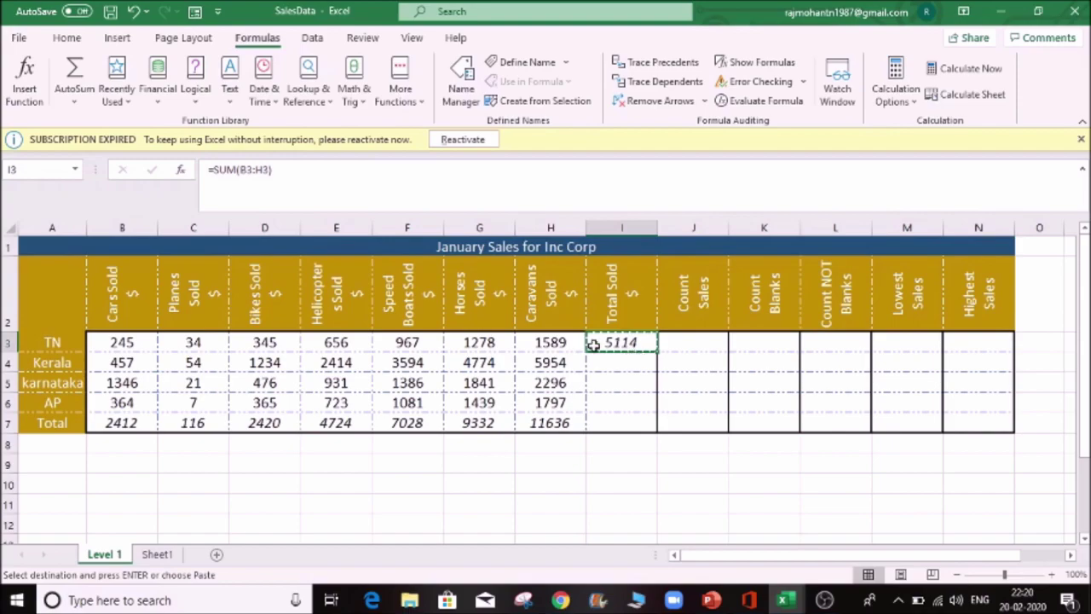
Paste Special formulas only from I3 into I4:I6, giving 18481, 8297 and 5776
click(638, 363)
key(shift+Down)
key(shift+Down)
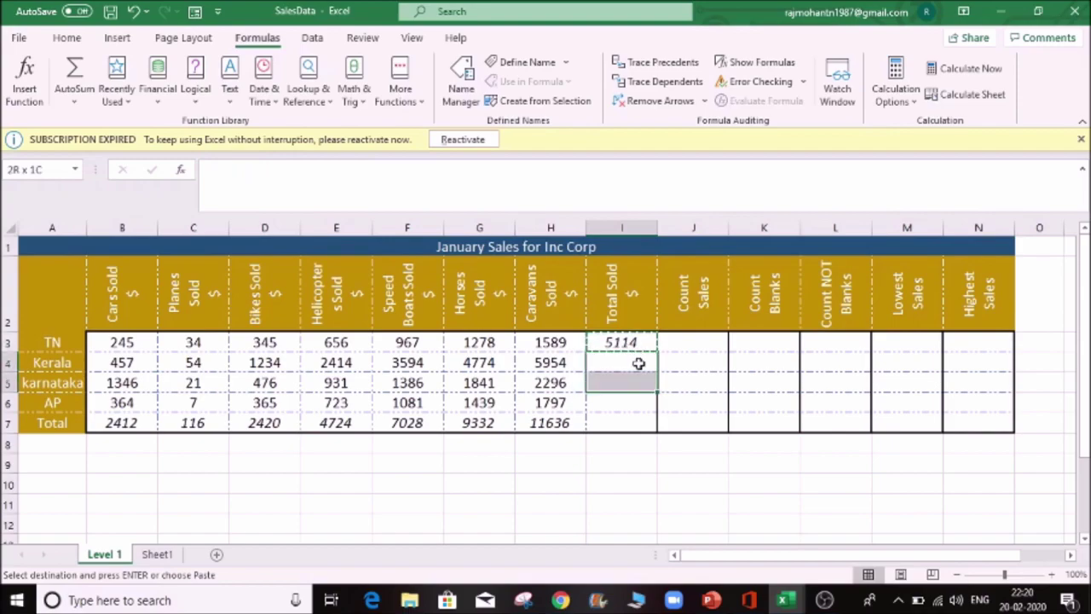
key(ctrl+alt+v)
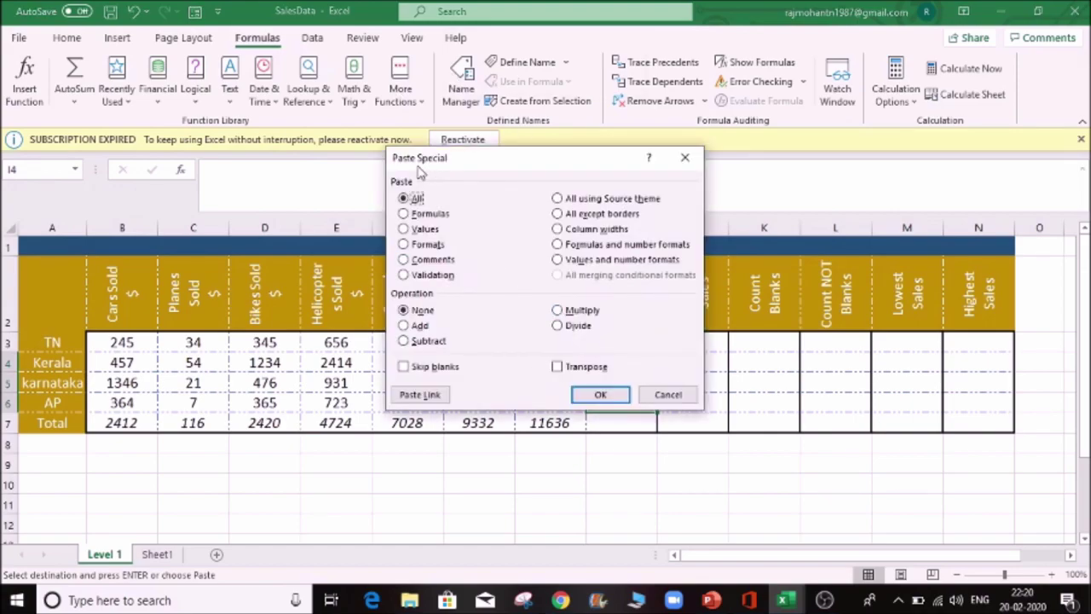
click(431, 214)
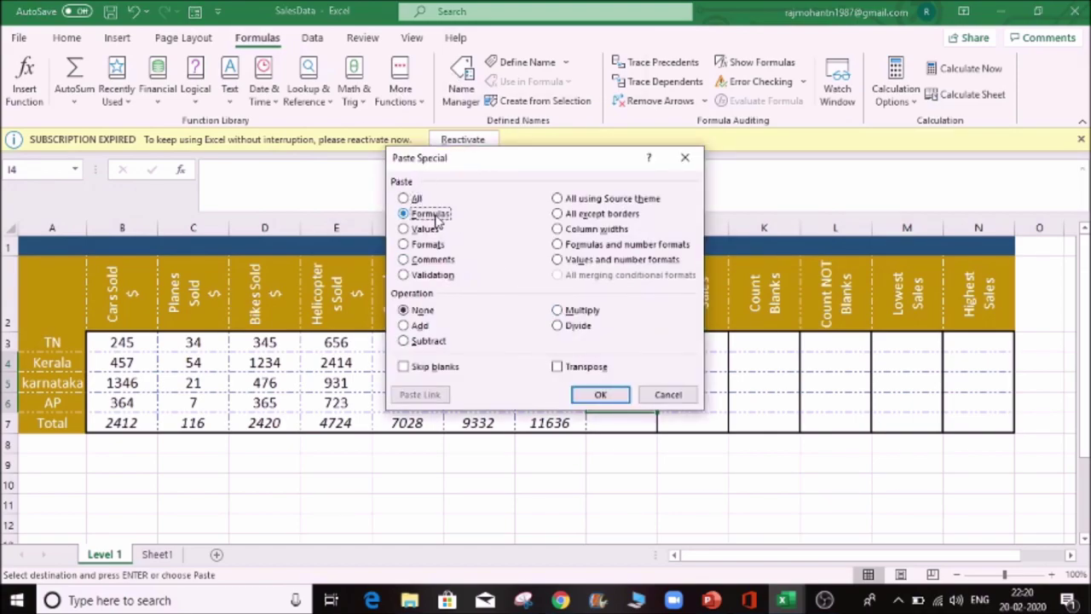
click(601, 395)
click(676, 498)
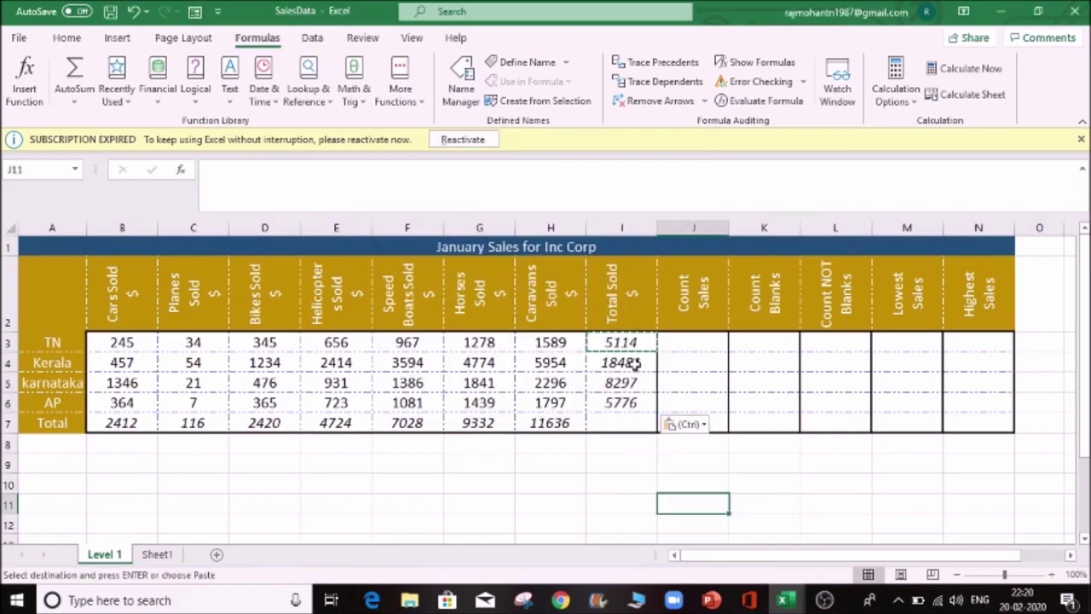
click(644, 402)
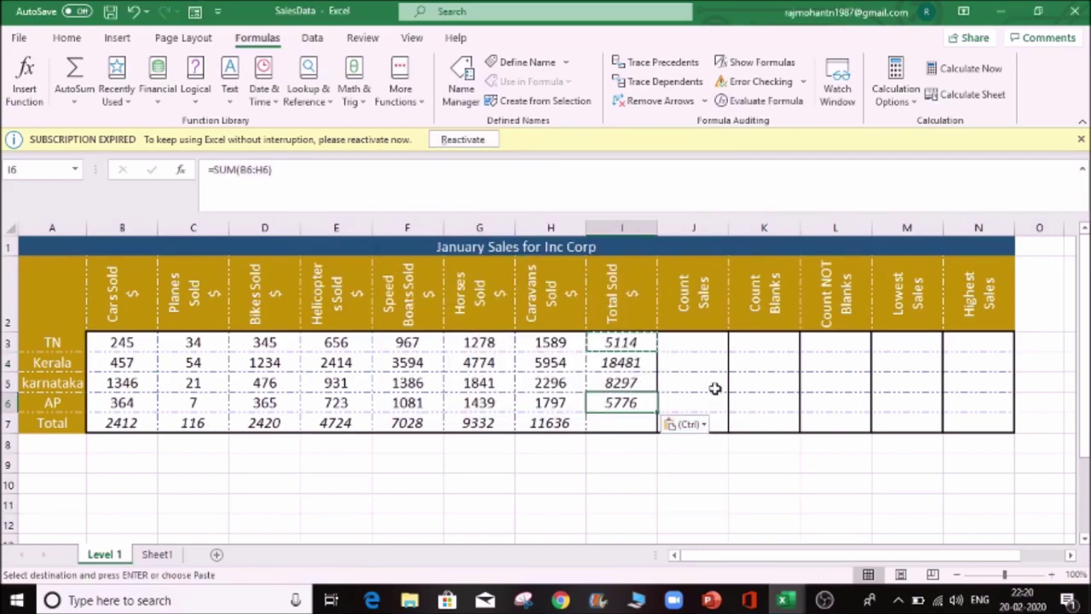
click(674, 382)
click(634, 341)
double_click(635, 341)
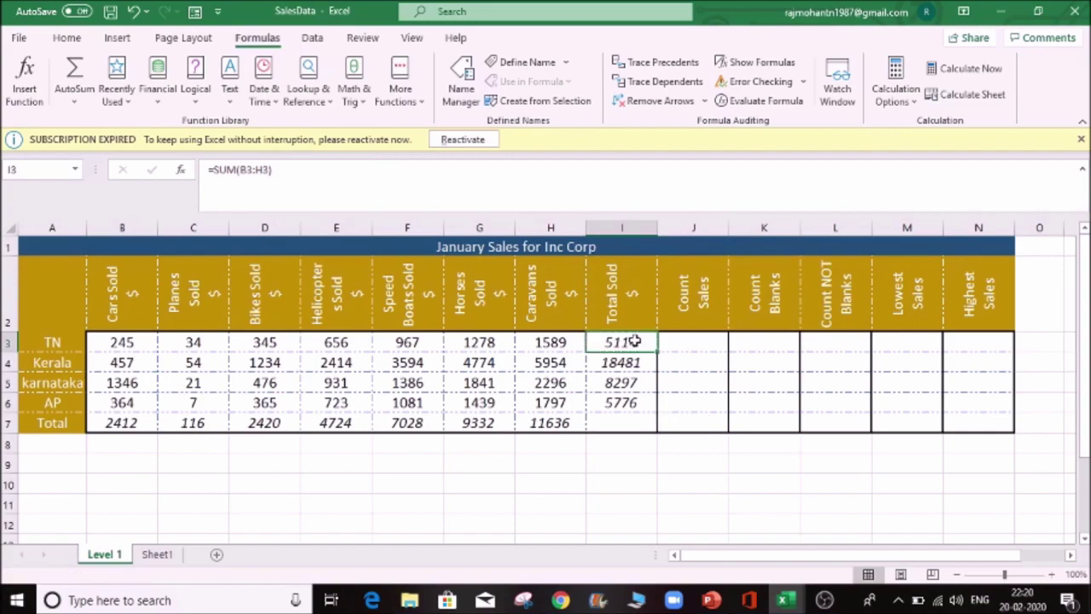
key(Escape)
click(626, 404)
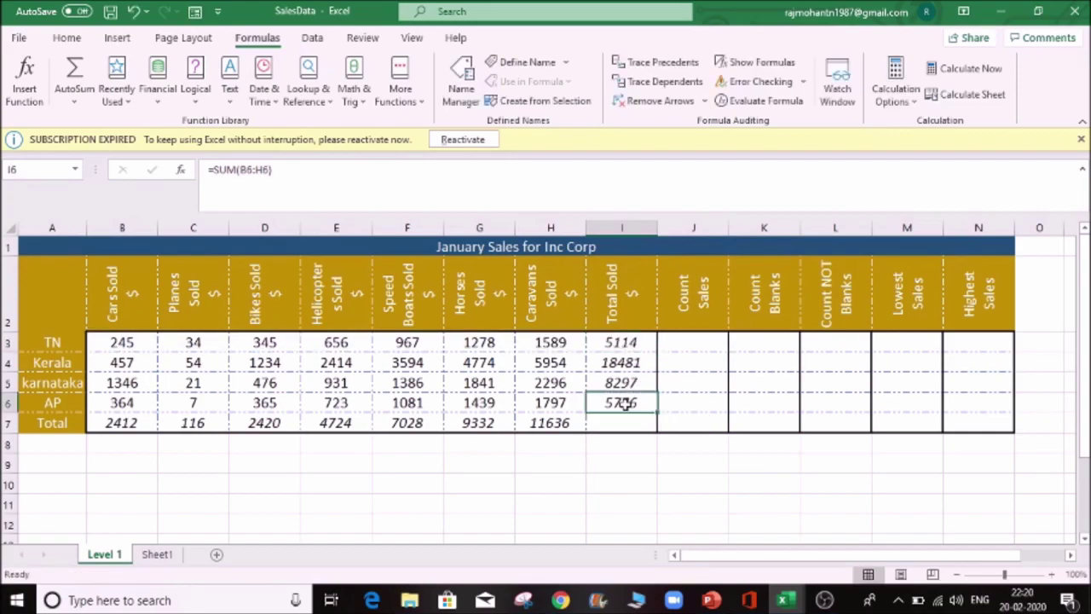
click(630, 341)
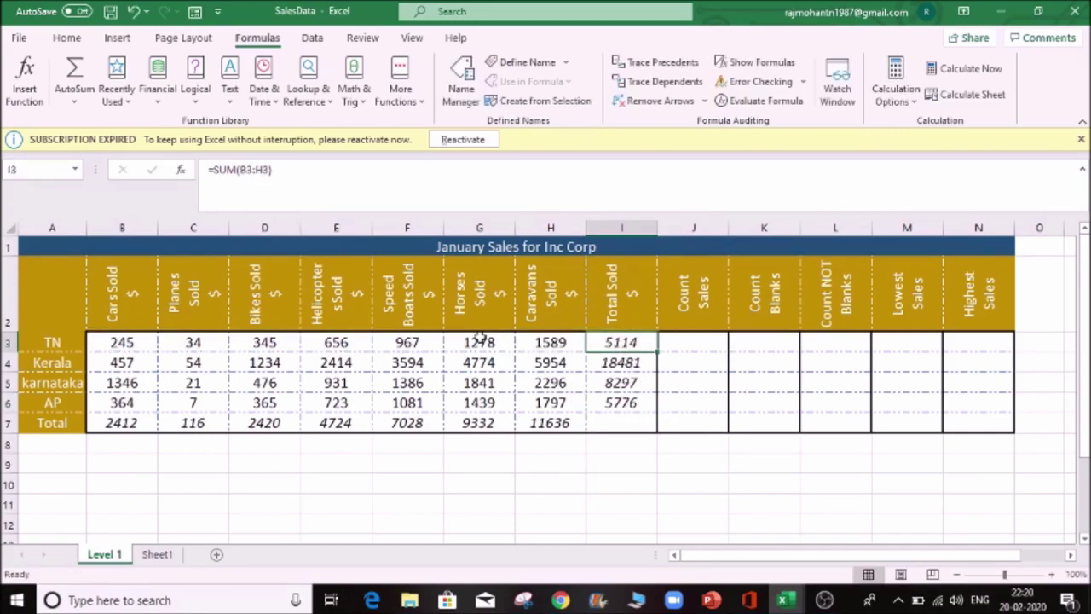
click(610, 405)
double_click(611, 405)
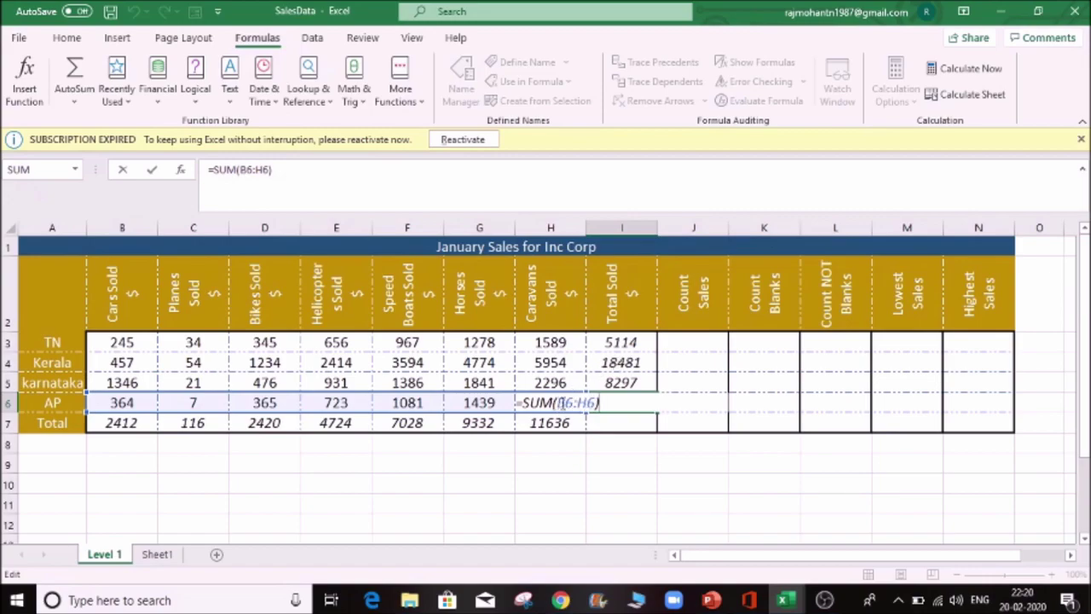
key(Return)
click(631, 343)
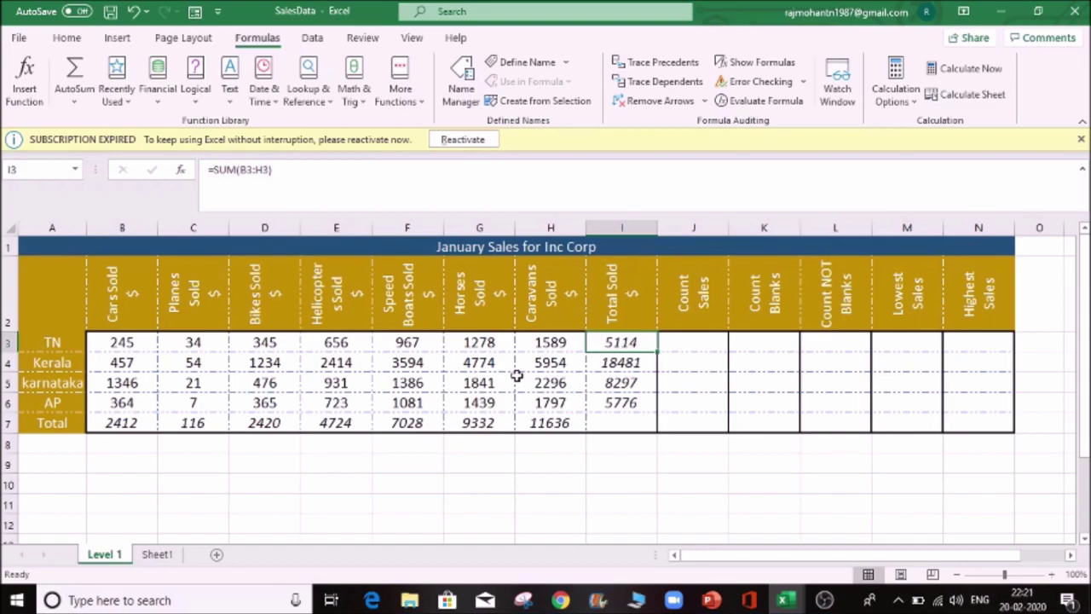
click(700, 343)
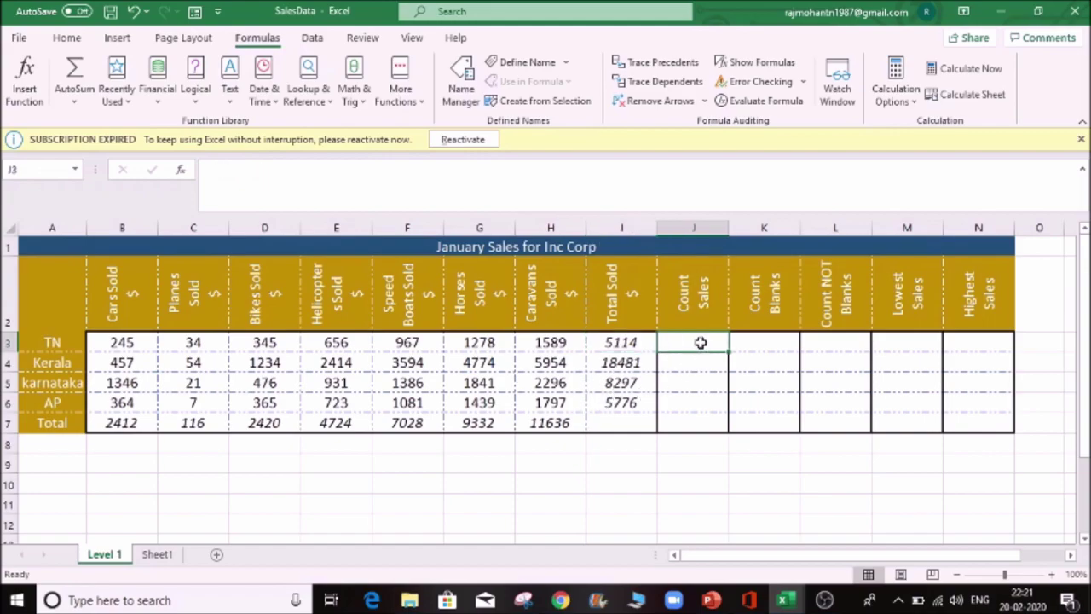
drag(114, 341, 552, 345)
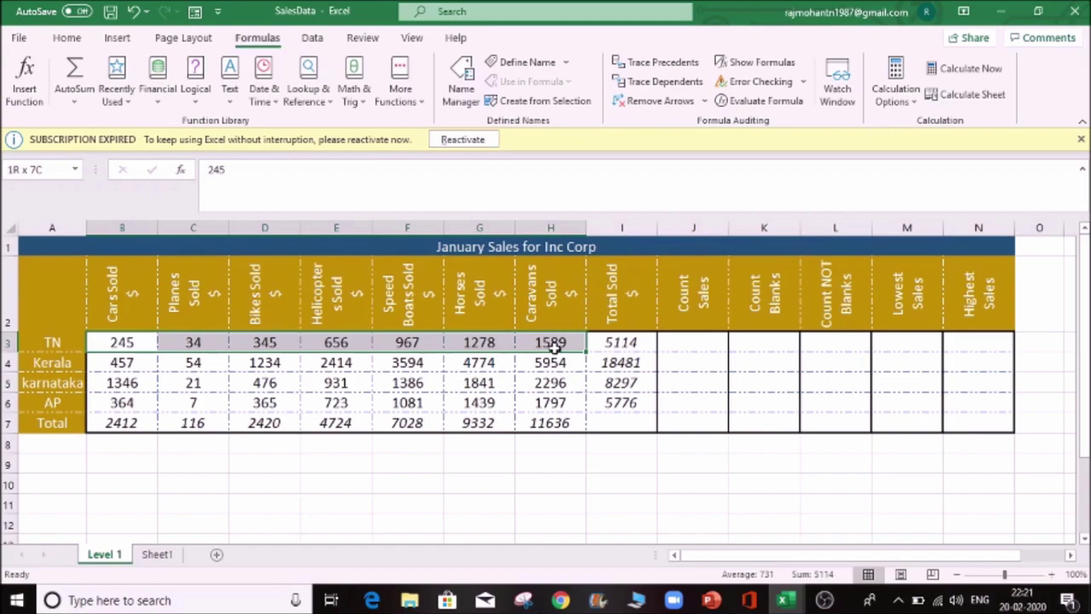
Enter =COUNT(B3:H3) in TN's Count Sales cell J3
click(666, 344)
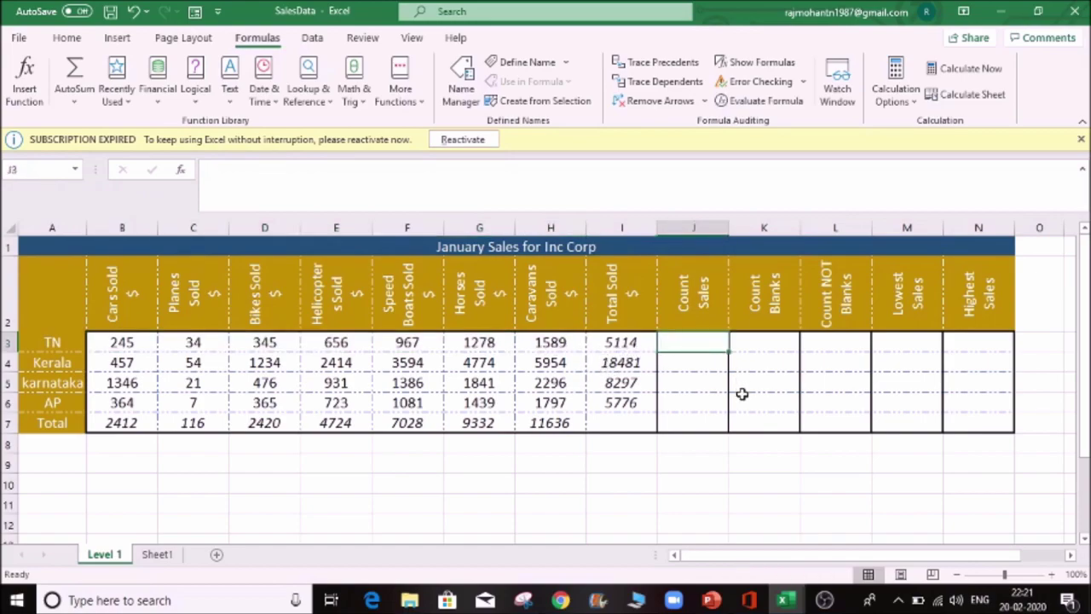
text(=co)
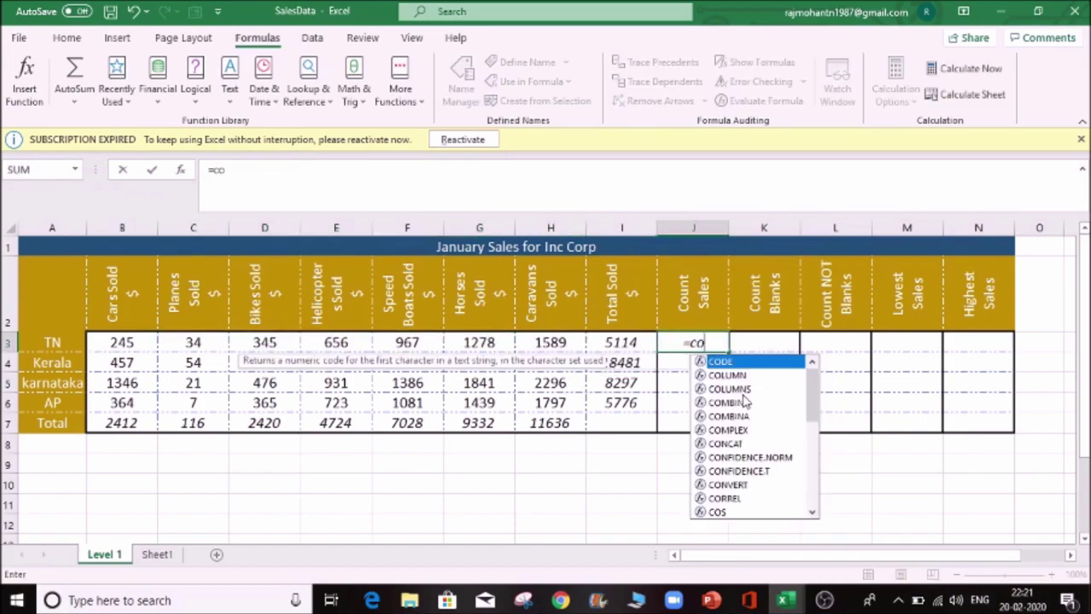
text(u)
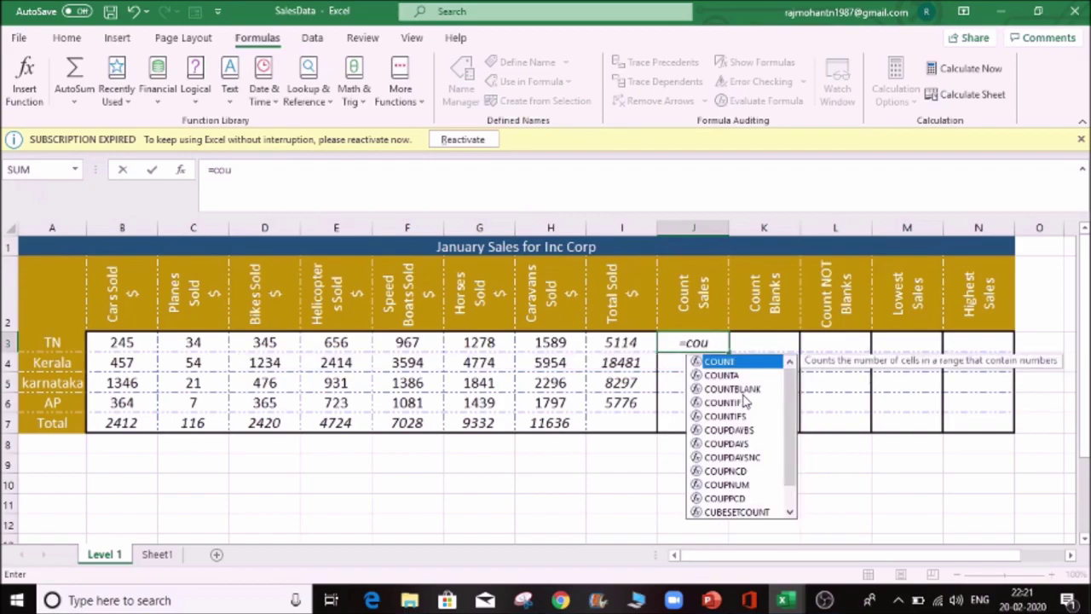
key(Tab)
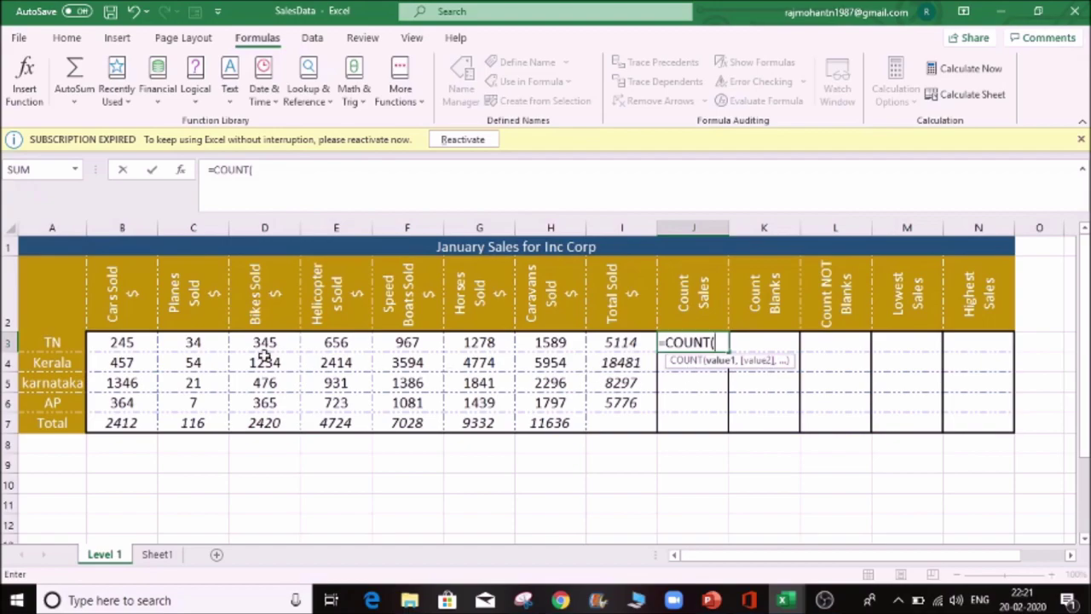
drag(118, 343, 555, 347)
key(Return)
key(Up)
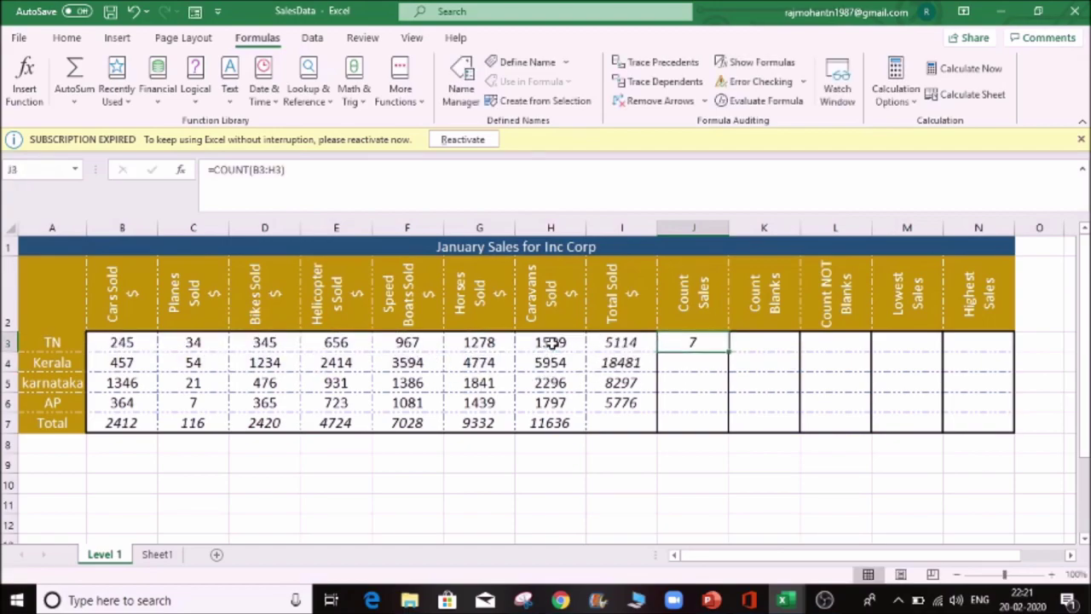
Copy the COUNT formula down to all states using Fill Without Formatting, showing 7 each
double_click(730, 351)
click(739, 424)
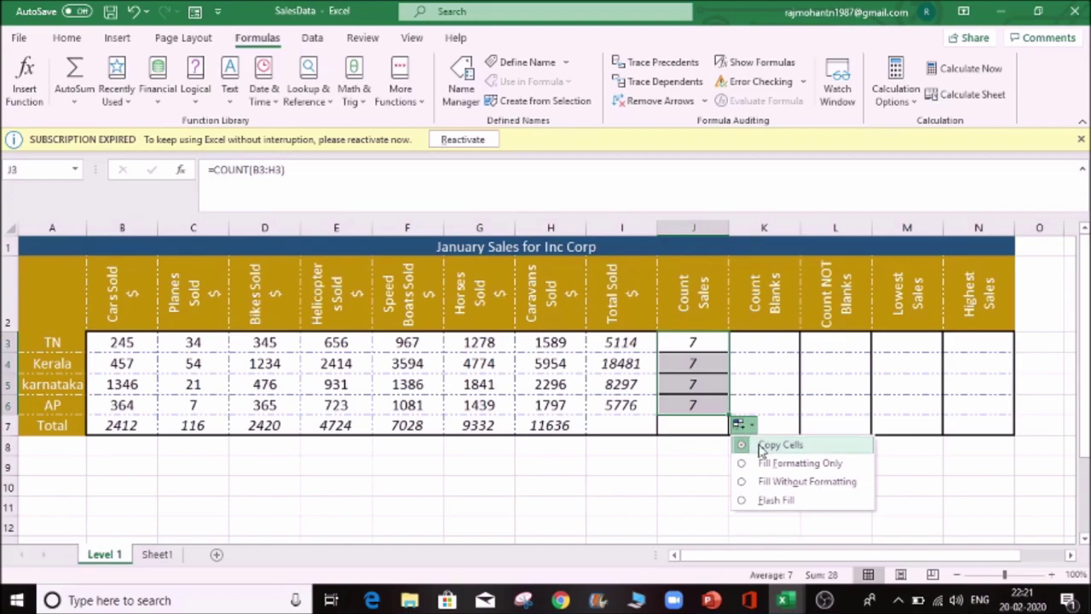
click(791, 481)
click(699, 484)
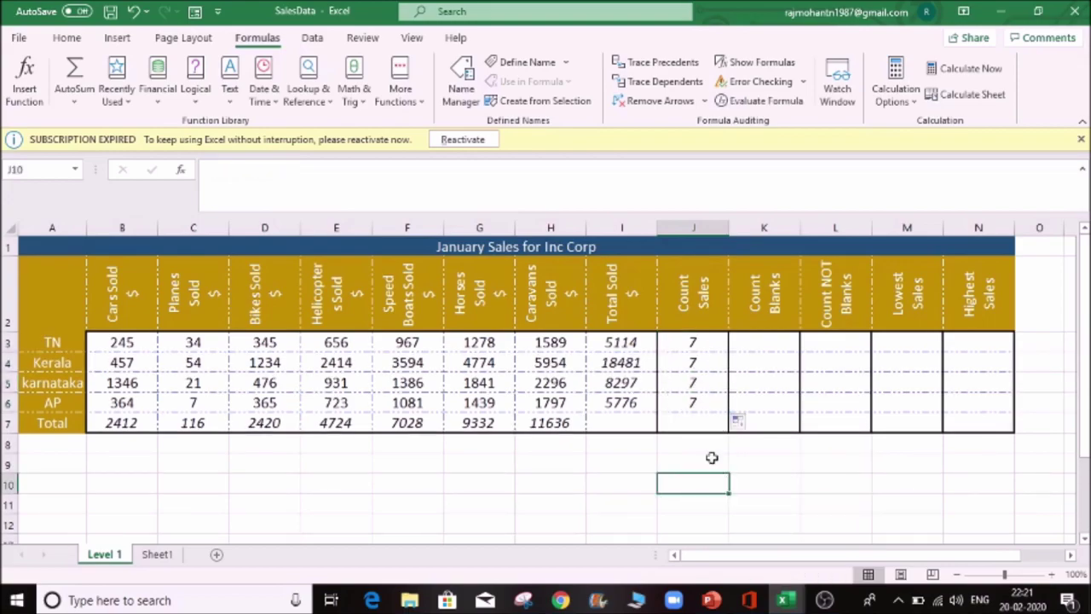
click(394, 383)
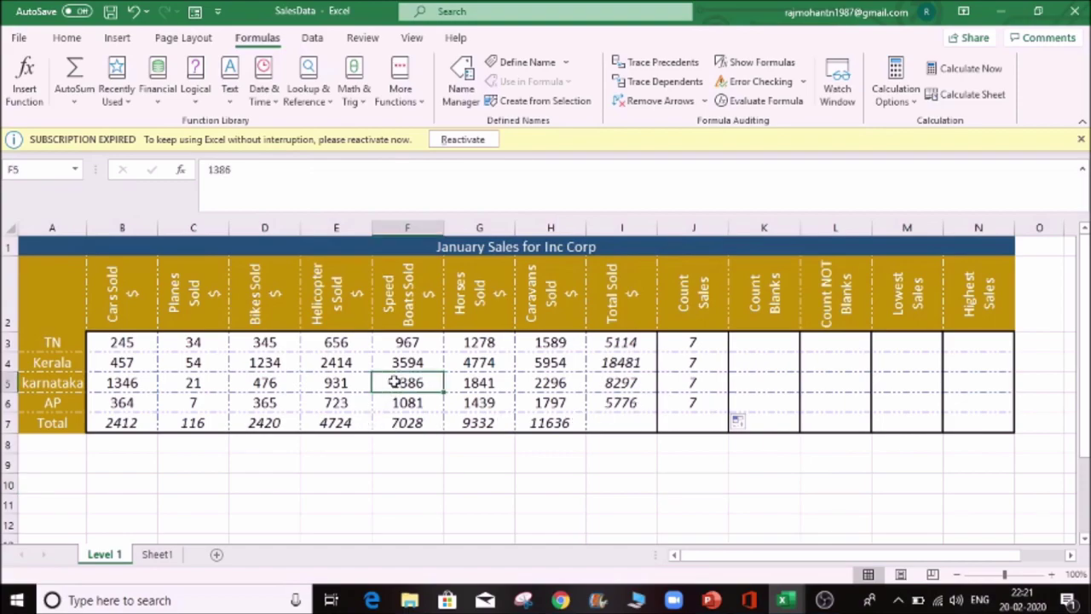
Clear karnataka's Speed Boats figure and enter =COUNTBLANK(B3:H3) in K3
key(Delete)
click(763, 343)
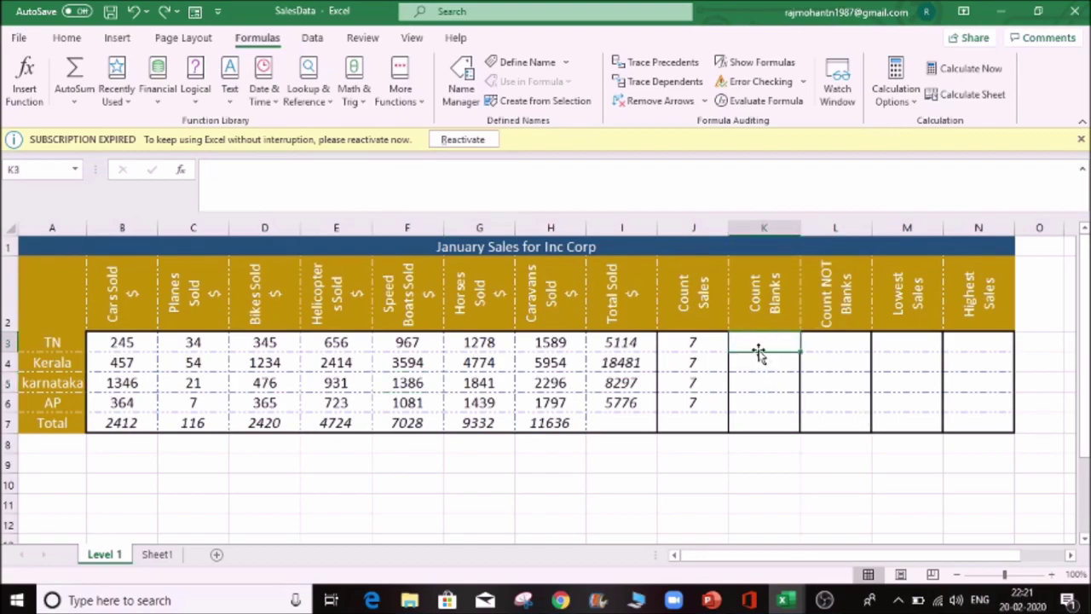
text(=coun)
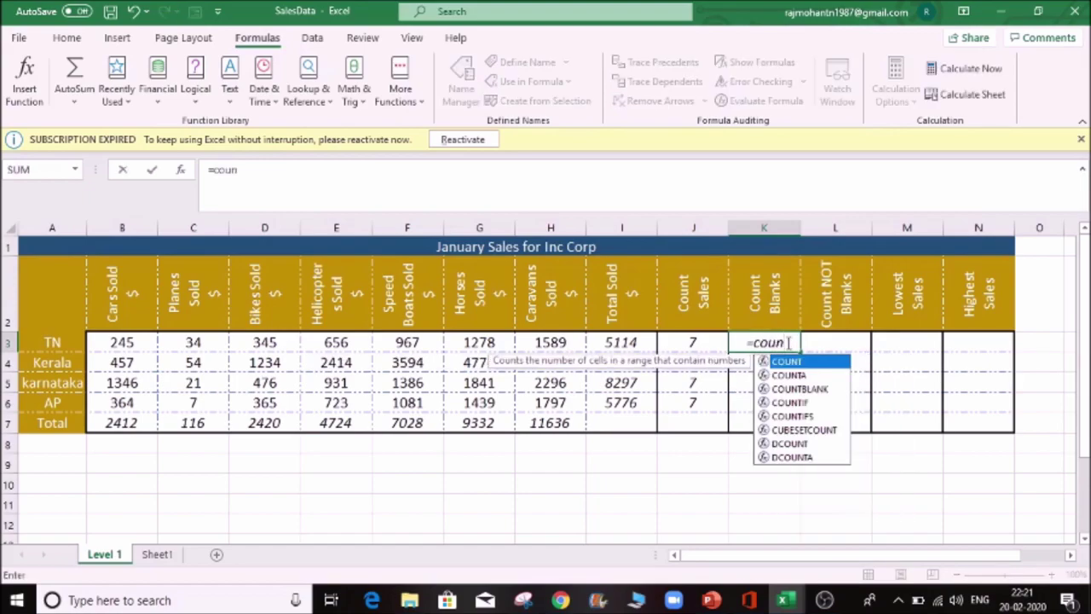
key(Down)
key(Down)
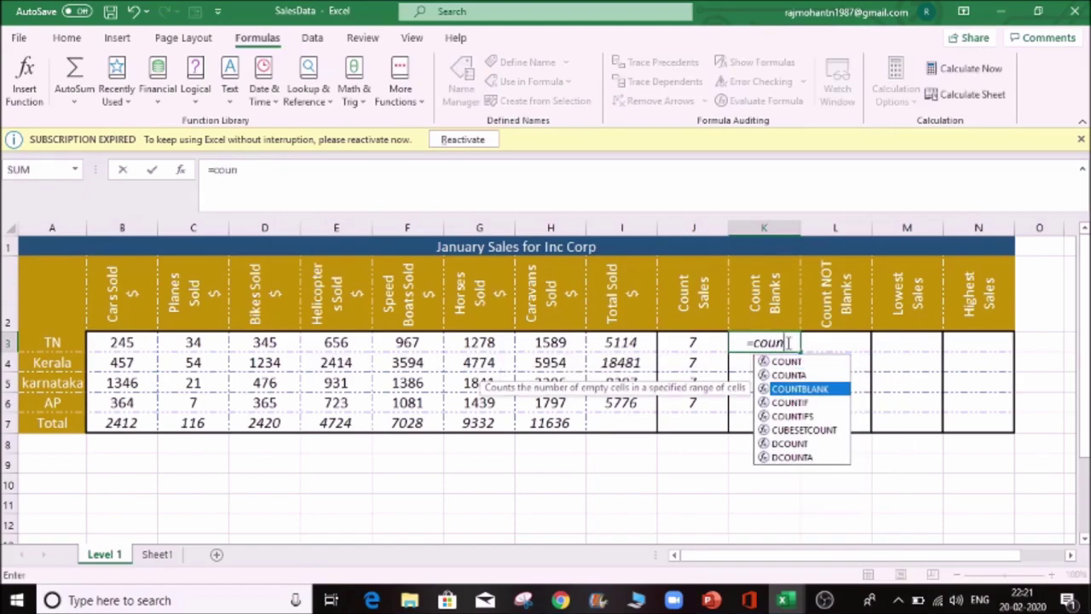
key(Tab)
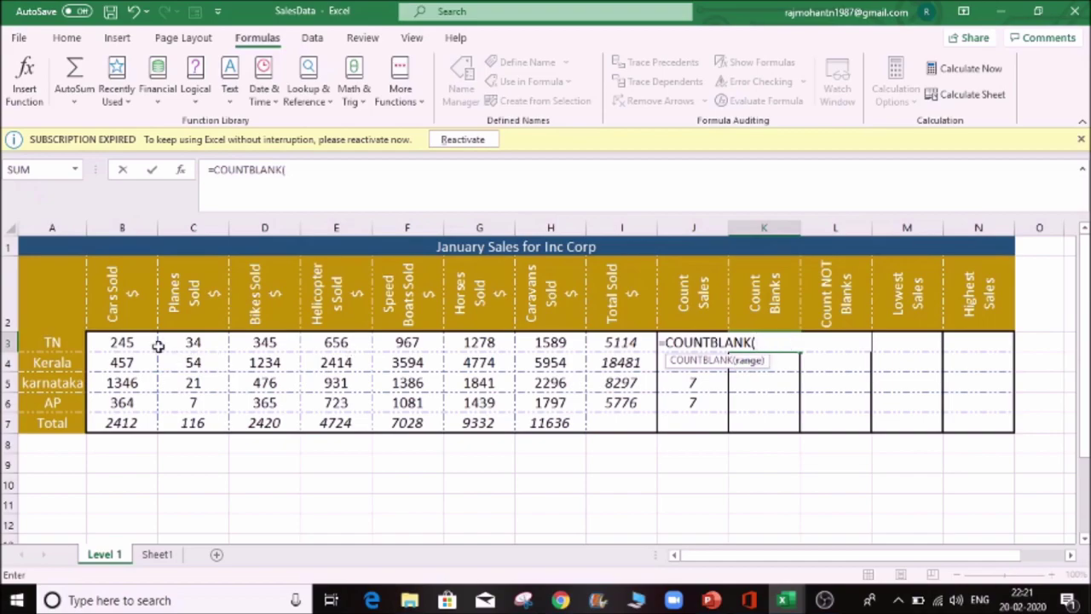
drag(94, 342, 537, 342)
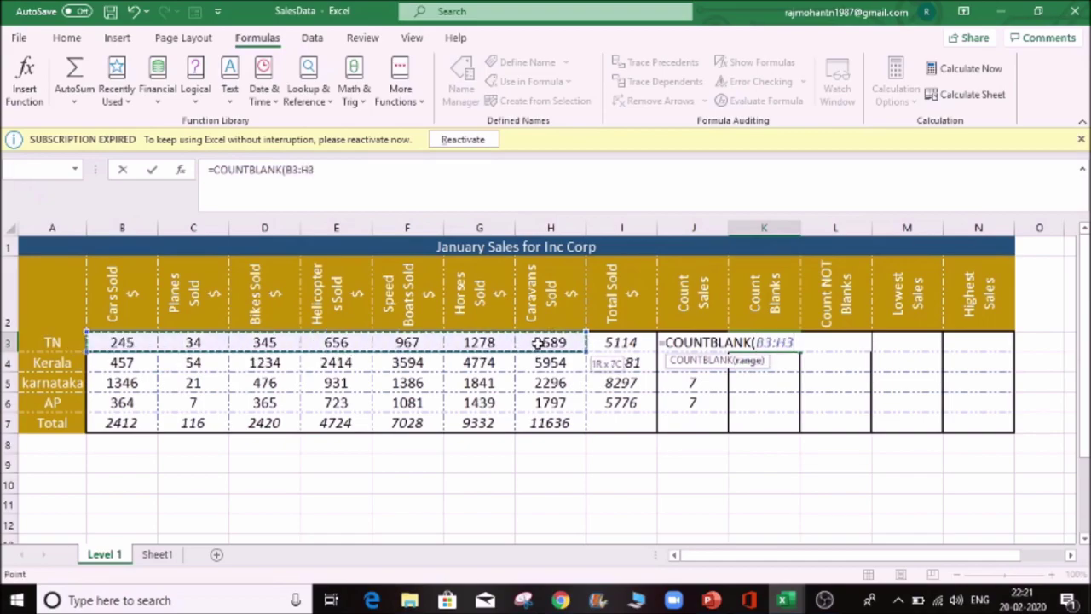
key(ctrl+Return)
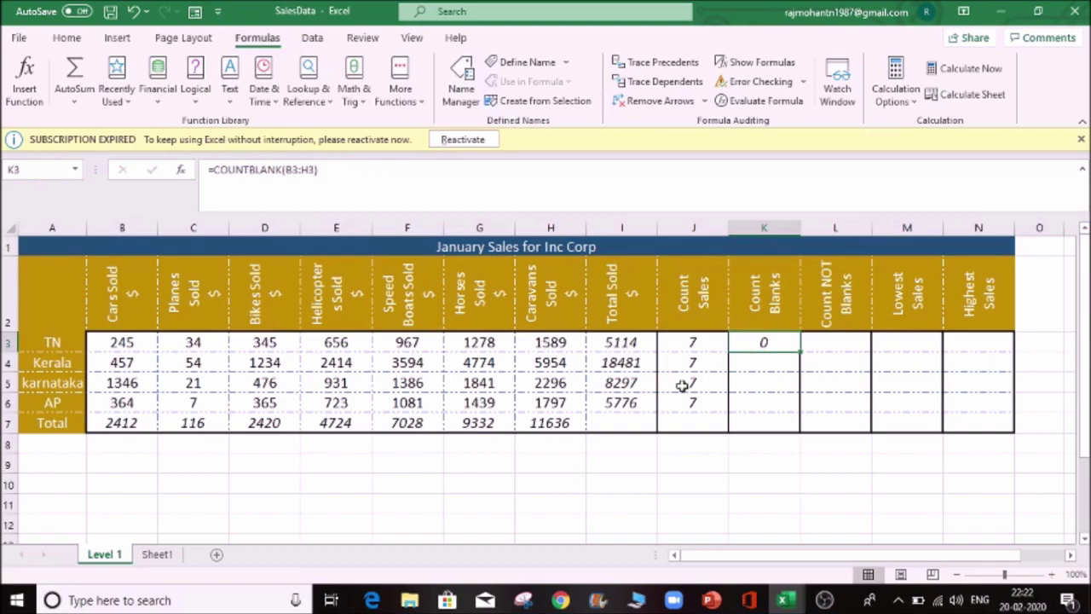
Clear TN's Cars, Planes and Bikes figures and copy COUNTBLANK down to K6
drag(128, 341, 275, 343)
key(Delete)
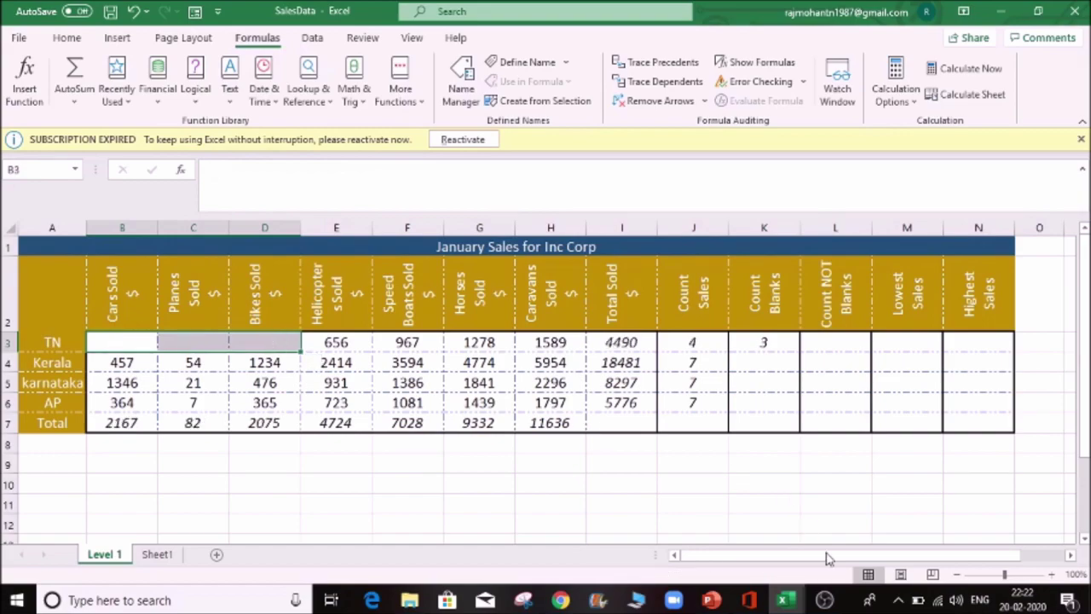
click(804, 359)
click(778, 343)
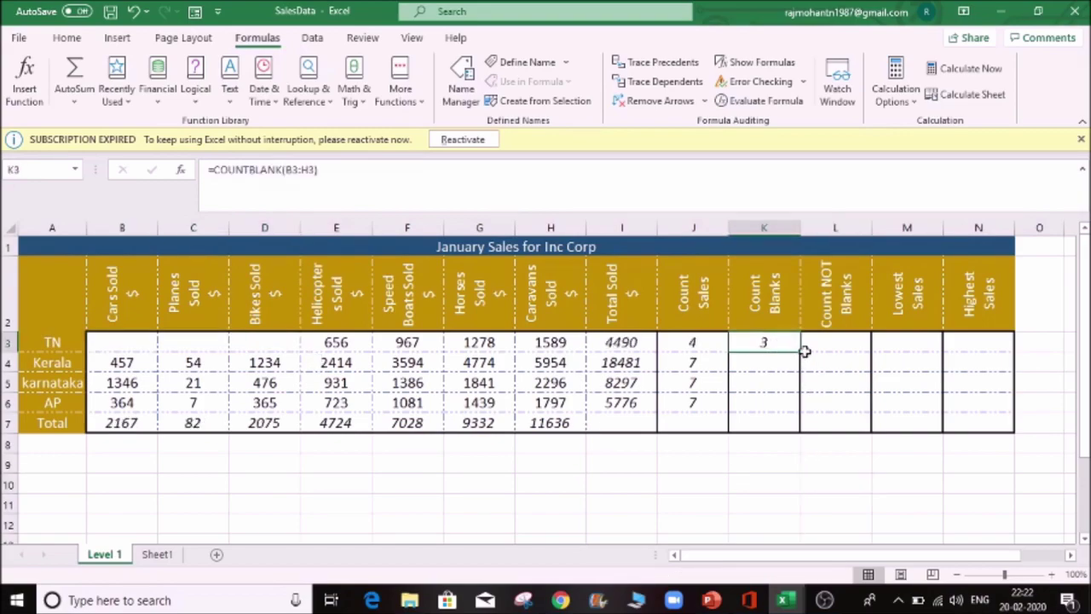
double_click(801, 348)
click(844, 335)
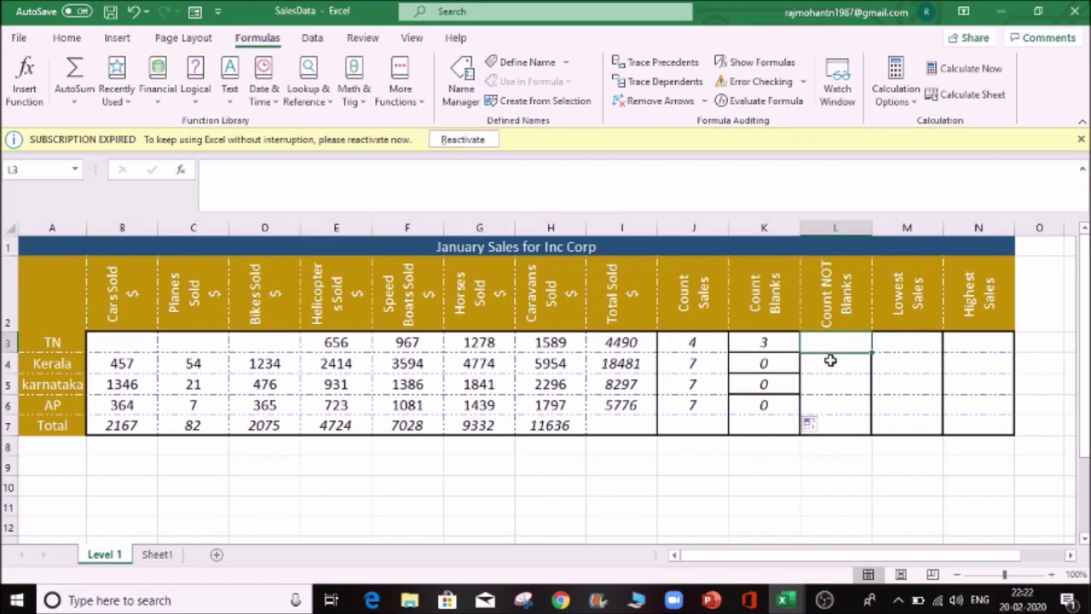
Enter =COUNTA(B3:H3) in L3 so TN's Count NOT Blanks shows 4
text(=cou)
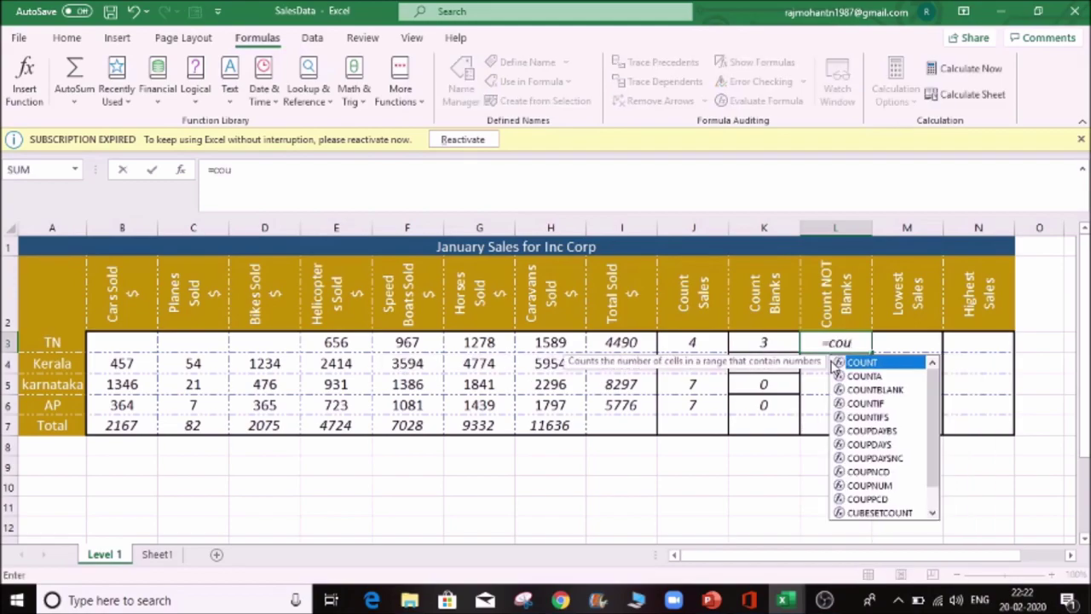
key(Down)
key(Down)
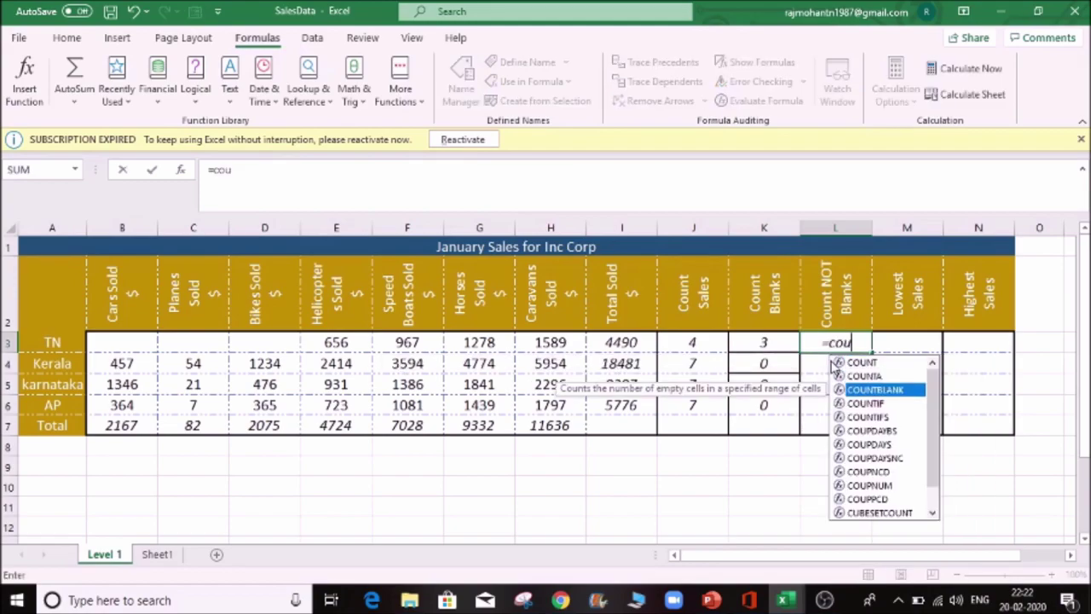
key(Up)
key(Tab)
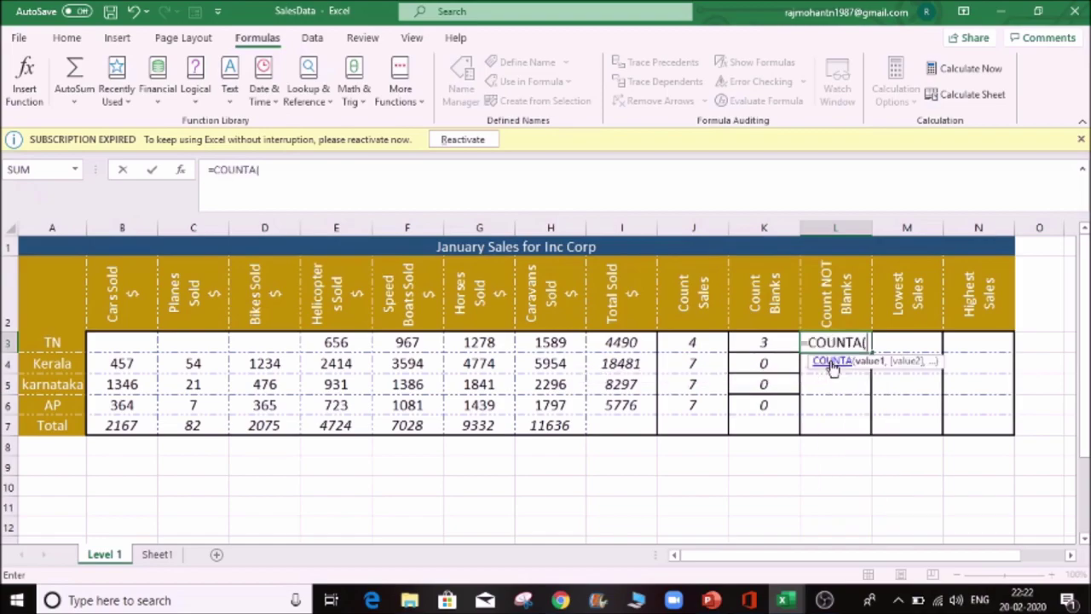
drag(127, 346, 553, 343)
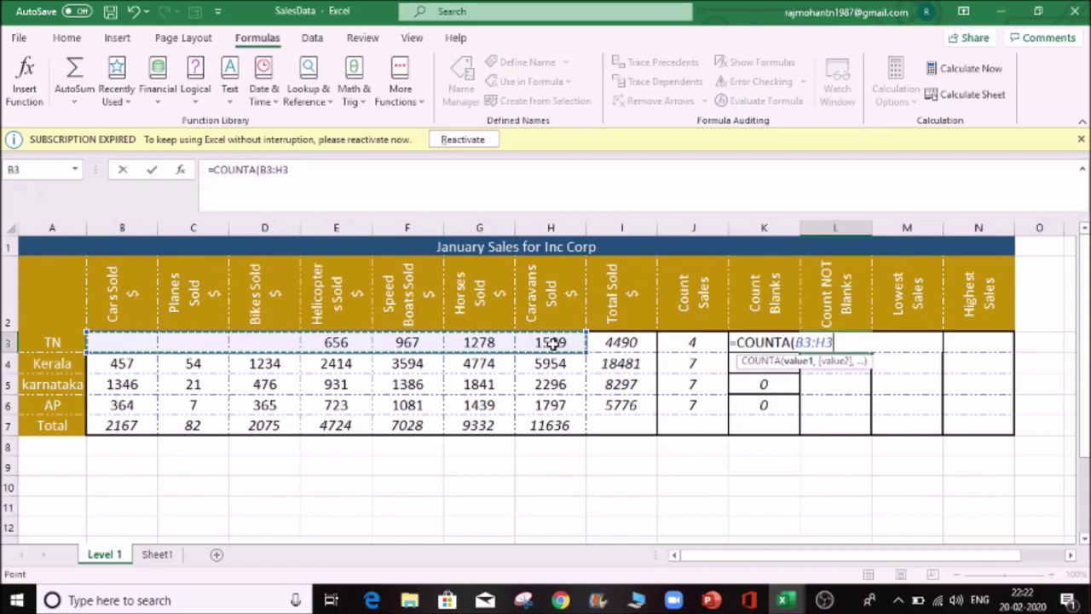
key(ctrl+Return)
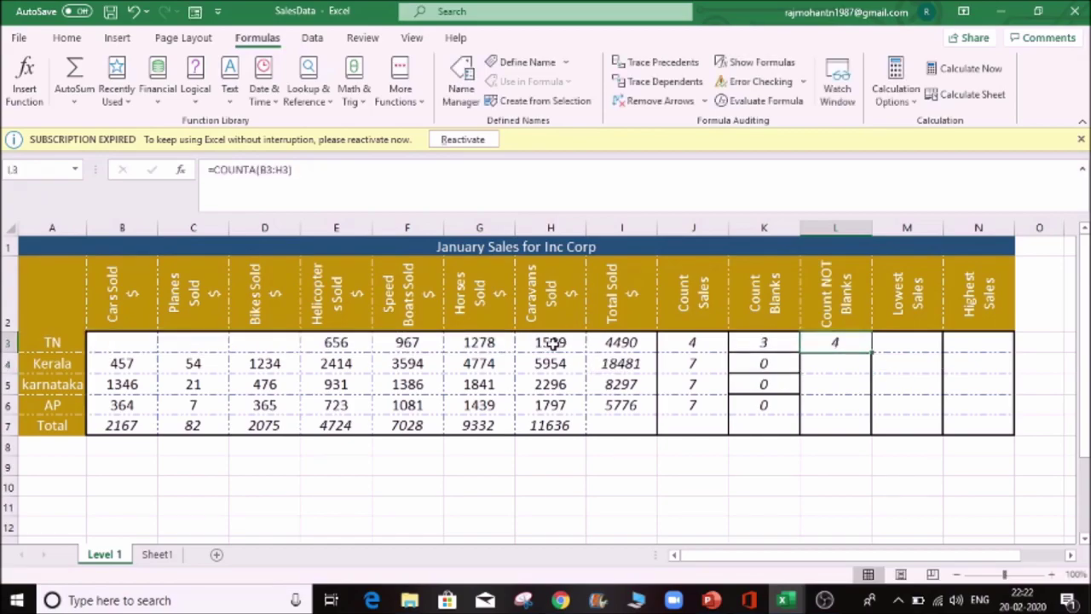
drag(358, 345, 578, 349)
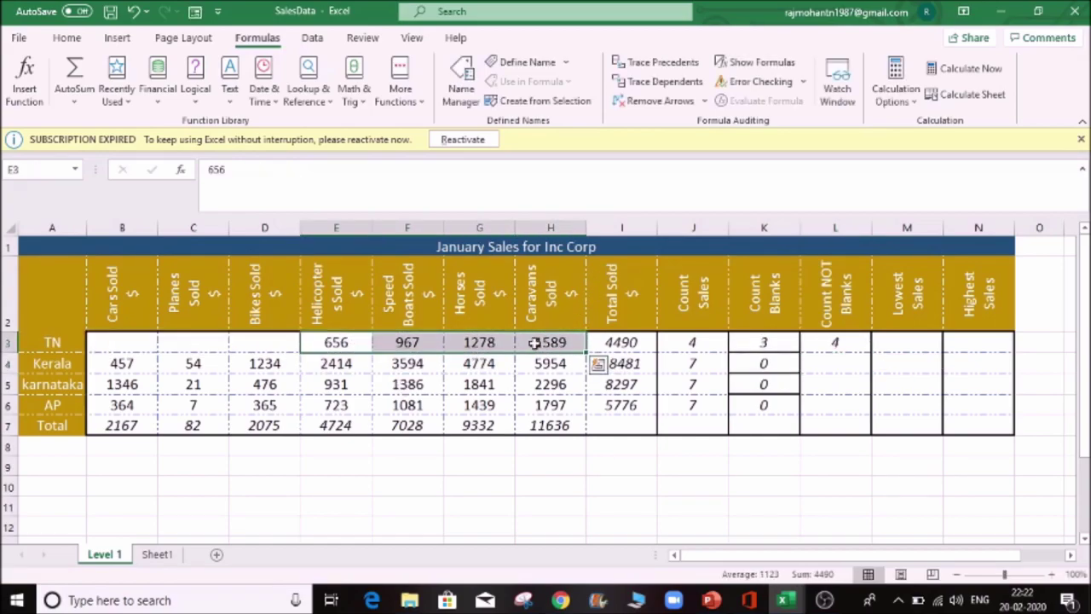
click(872, 342)
click(585, 504)
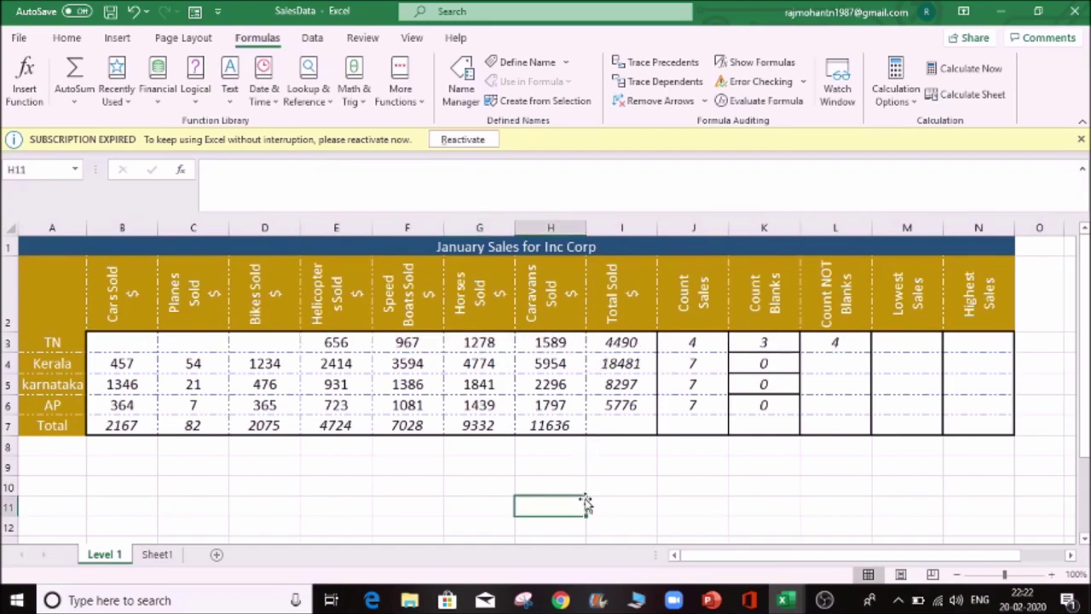
Enter =COUNTBLANK(B3:H7) in H11, giving 3 blank cells
text(=coun)
key(Down)
key(Down)
key(Tab)
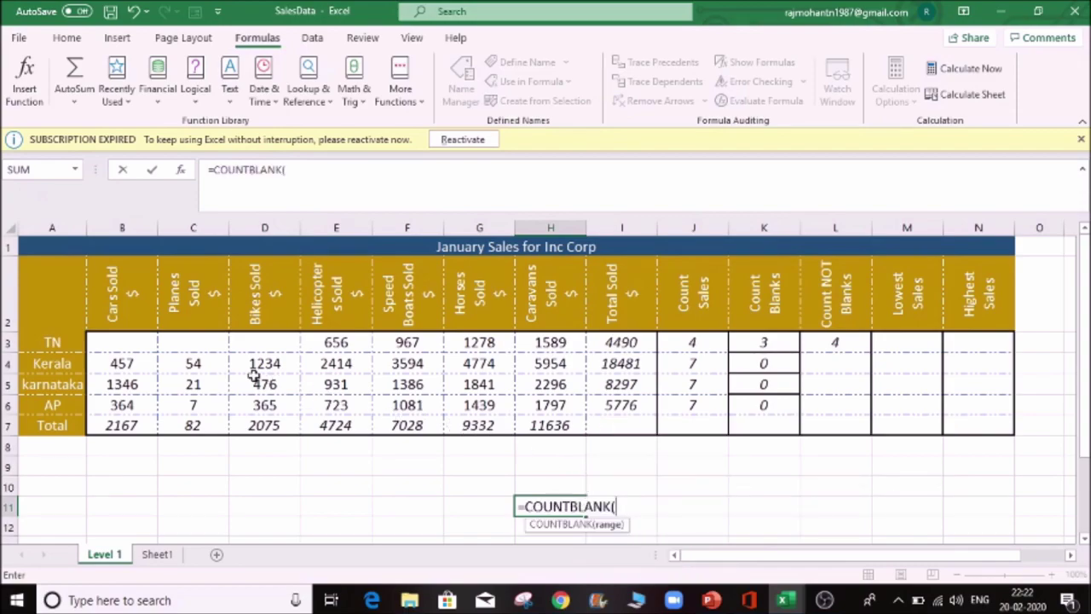
drag(137, 344, 564, 424)
text())
key(ctrl+Return)
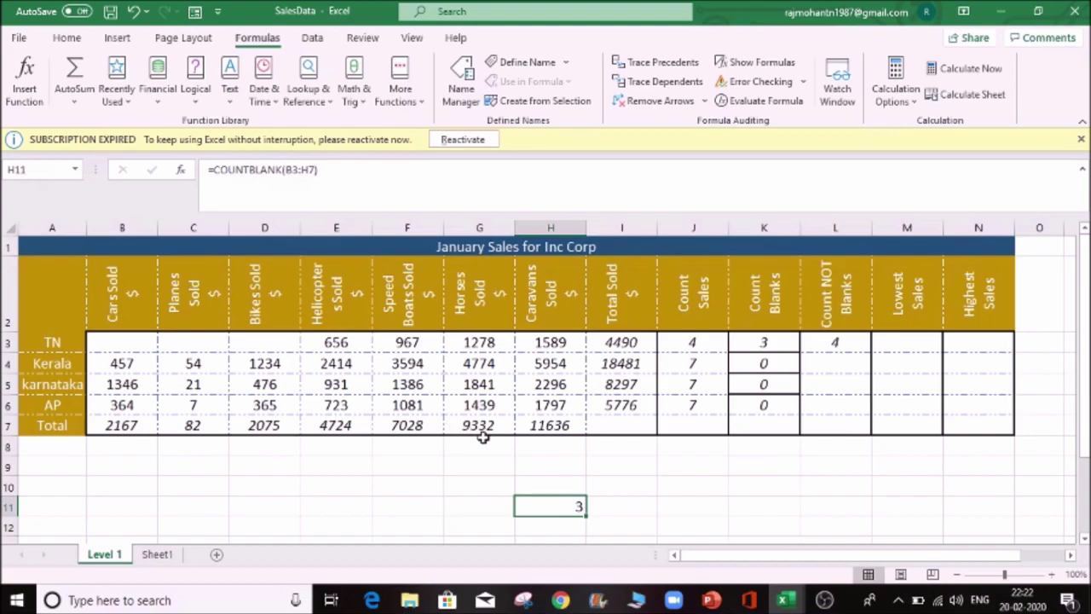
Enter =COUNTA(B3:H7) in I11 to count the table's 32 filled cells
click(622, 509)
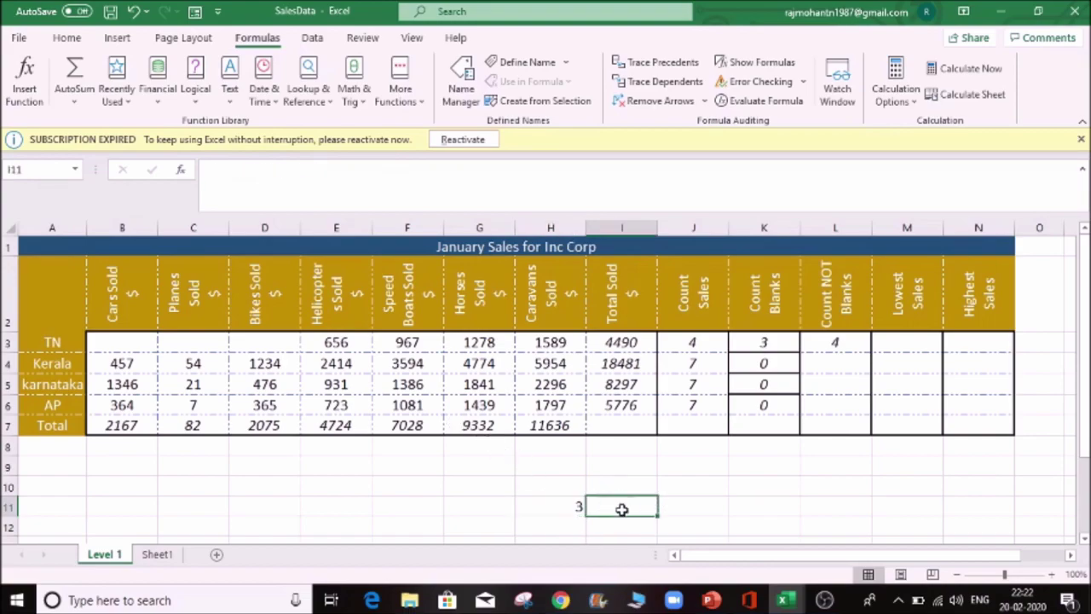
text(=cou)
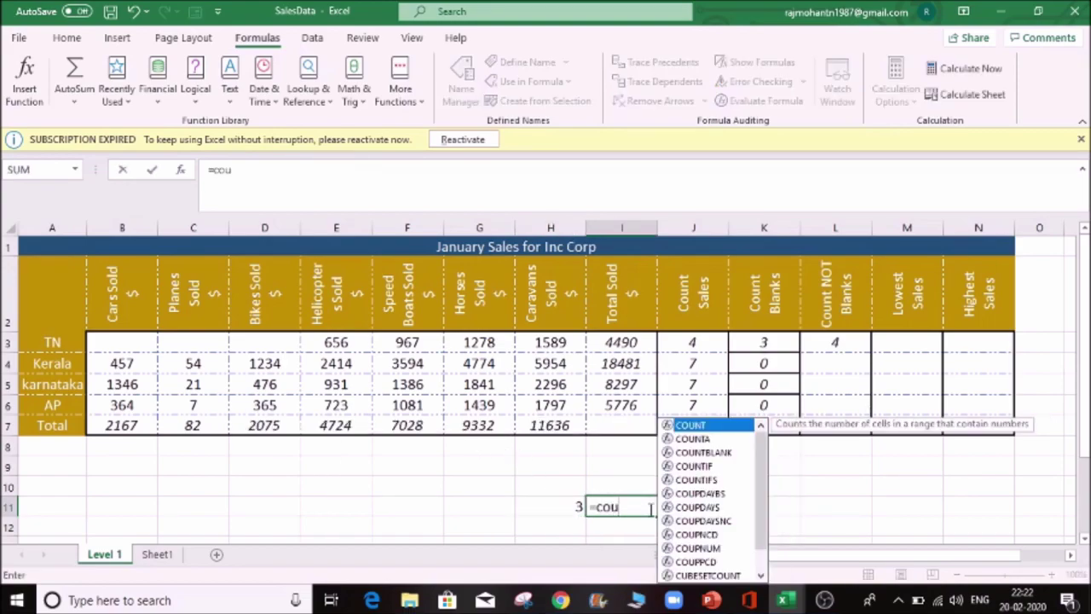
text(nta()
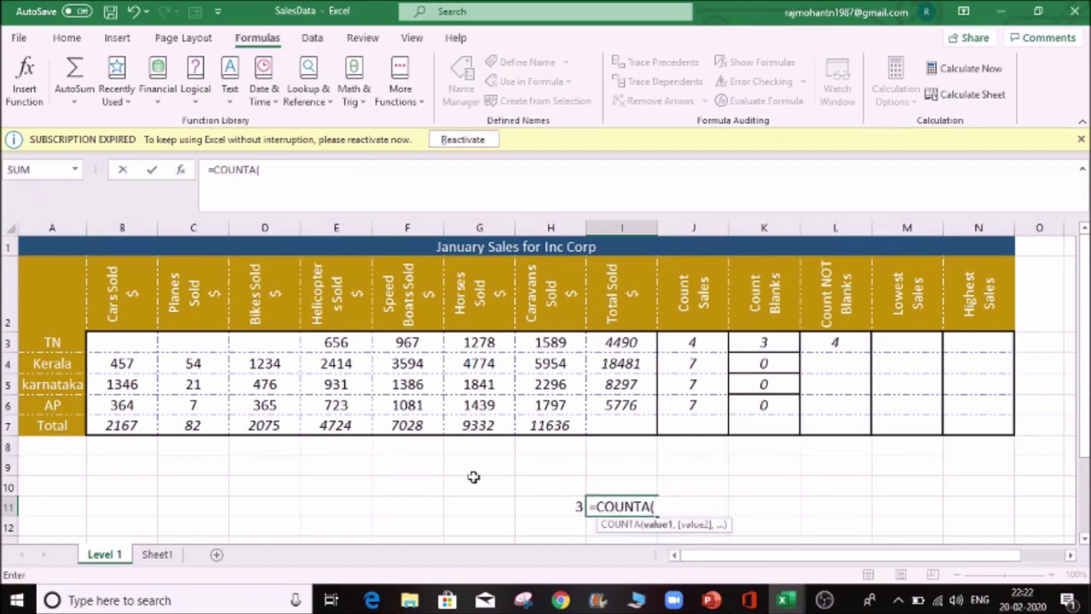
drag(106, 342, 564, 434)
key(ctrl+Return)
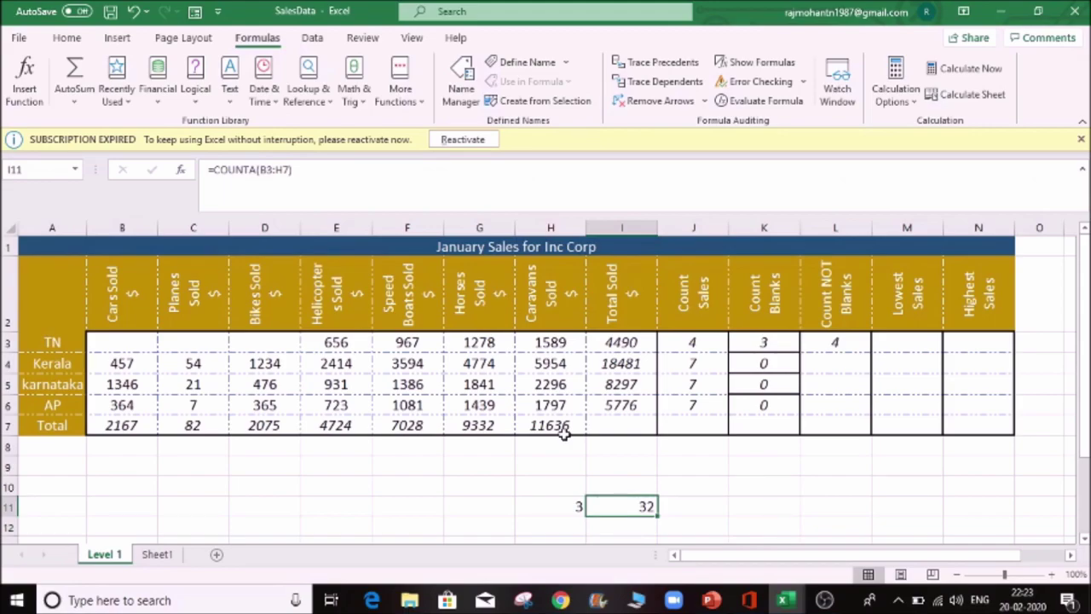
key(F2)
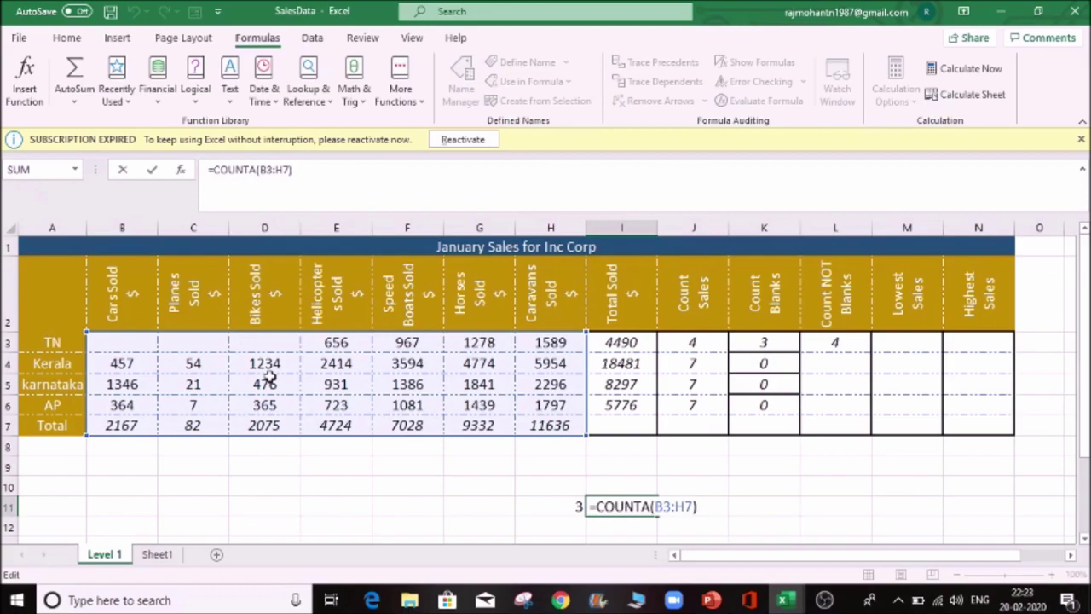
key(ctrl+Return)
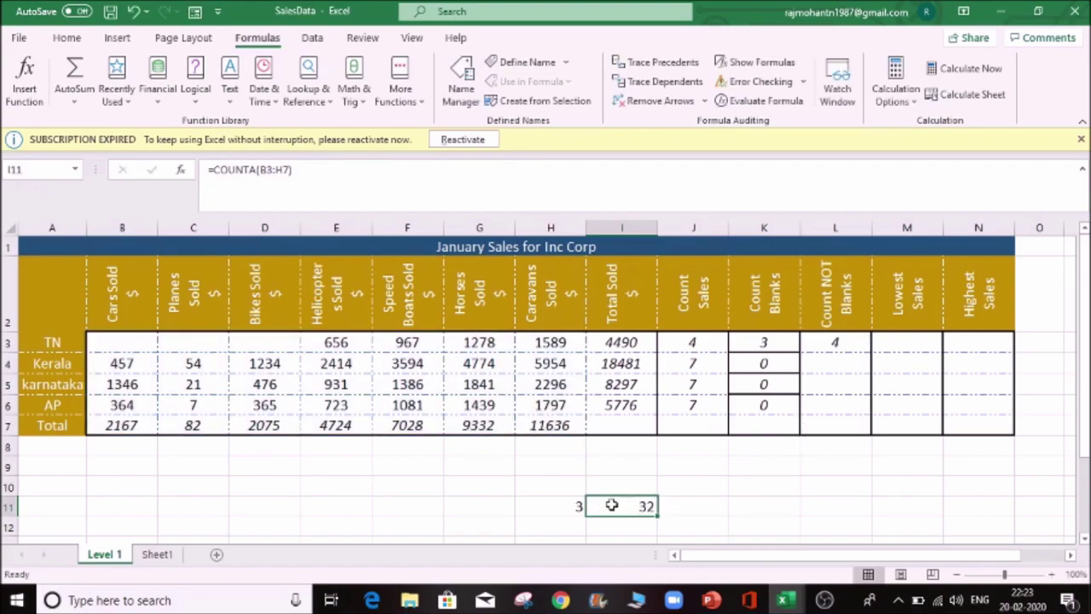
click(577, 503)
click(613, 508)
click(853, 341)
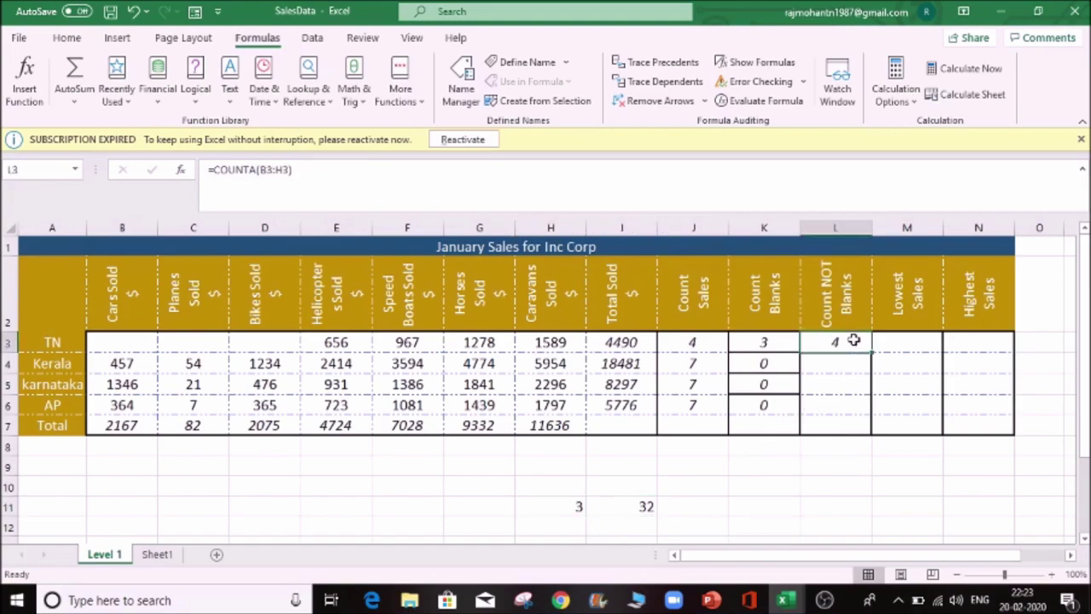
Copy the values in E4:F5 and paste them at B3 to fill TN's empty sales
click(907, 328)
click(911, 336)
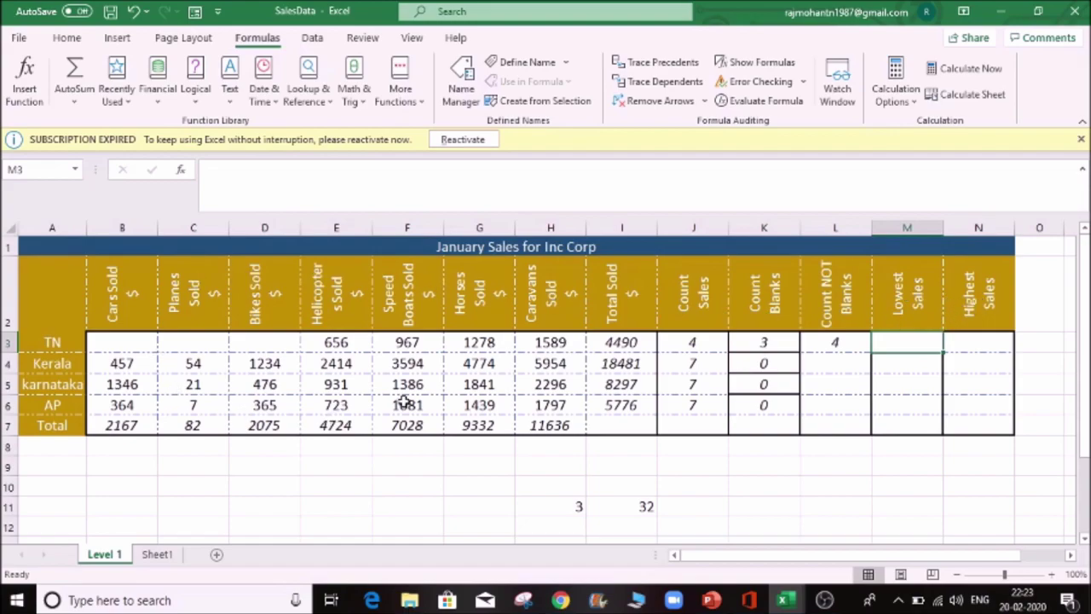
drag(346, 360, 424, 383)
key(ctrl+c)
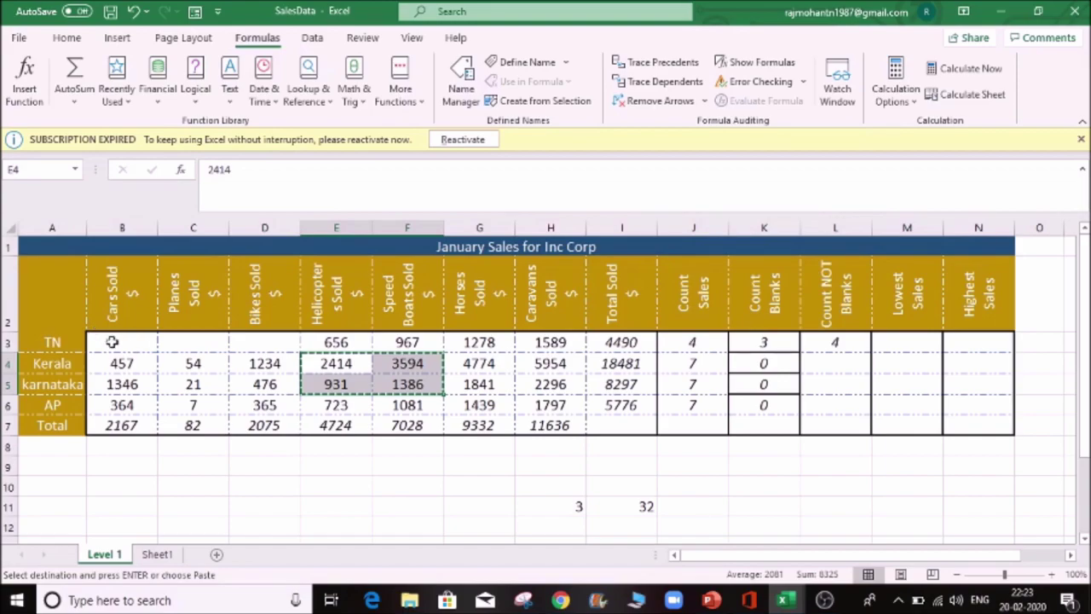
click(111, 341)
key(ctrl+v)
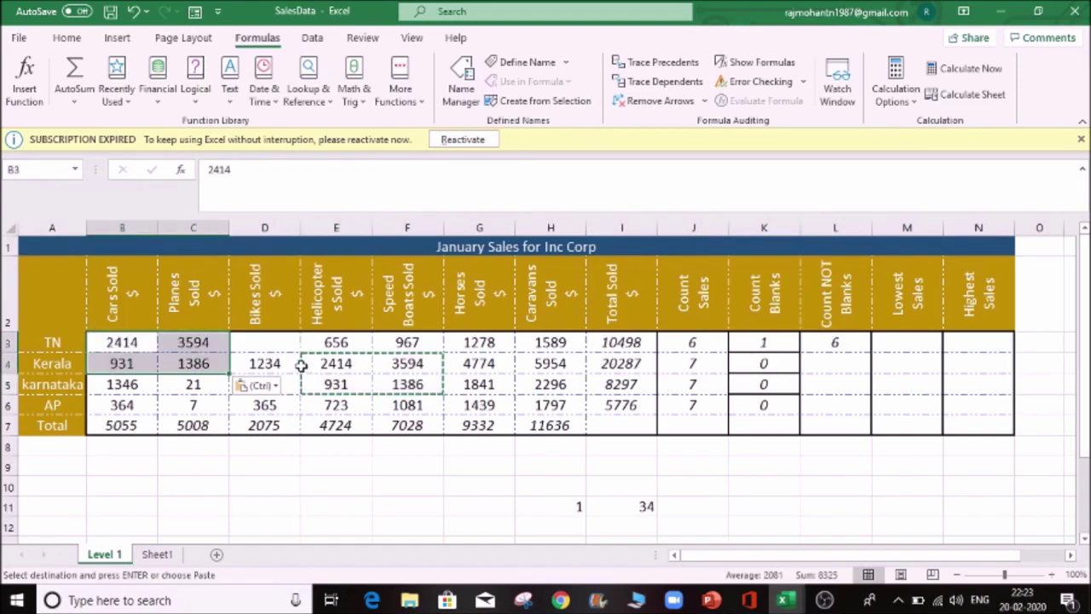
click(294, 362)
Enter =MIN(B3:H3) in TN's Lowest Sales cell M3
click(884, 344)
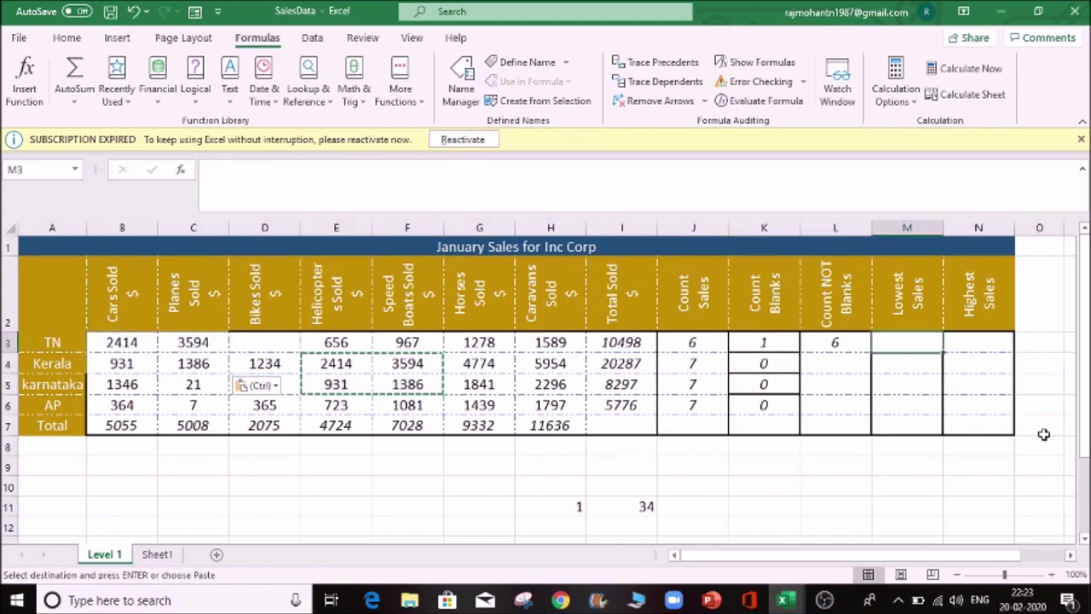
text(=)
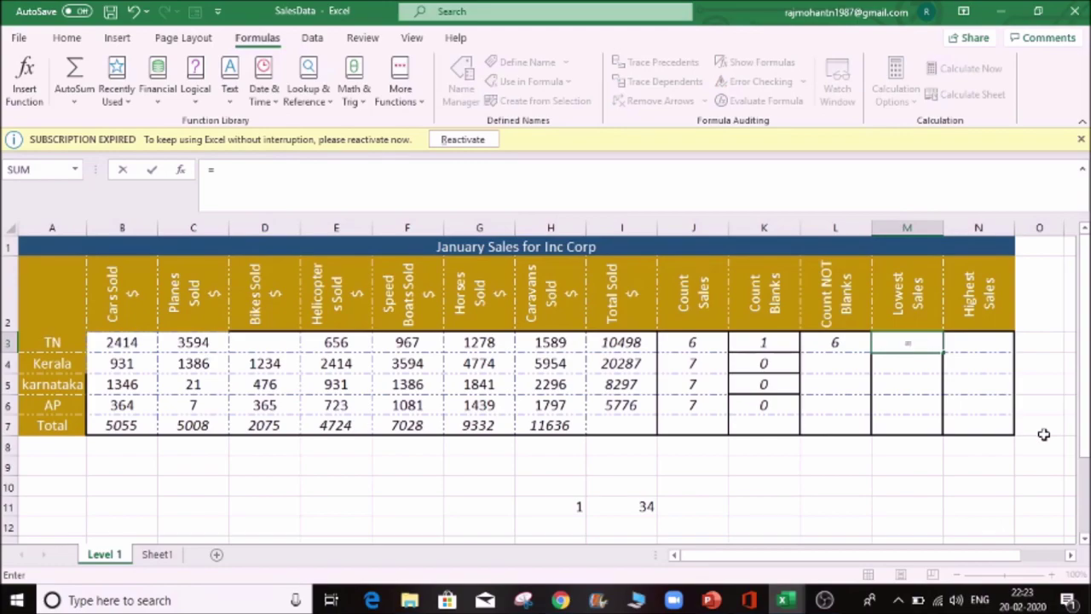
text(min)
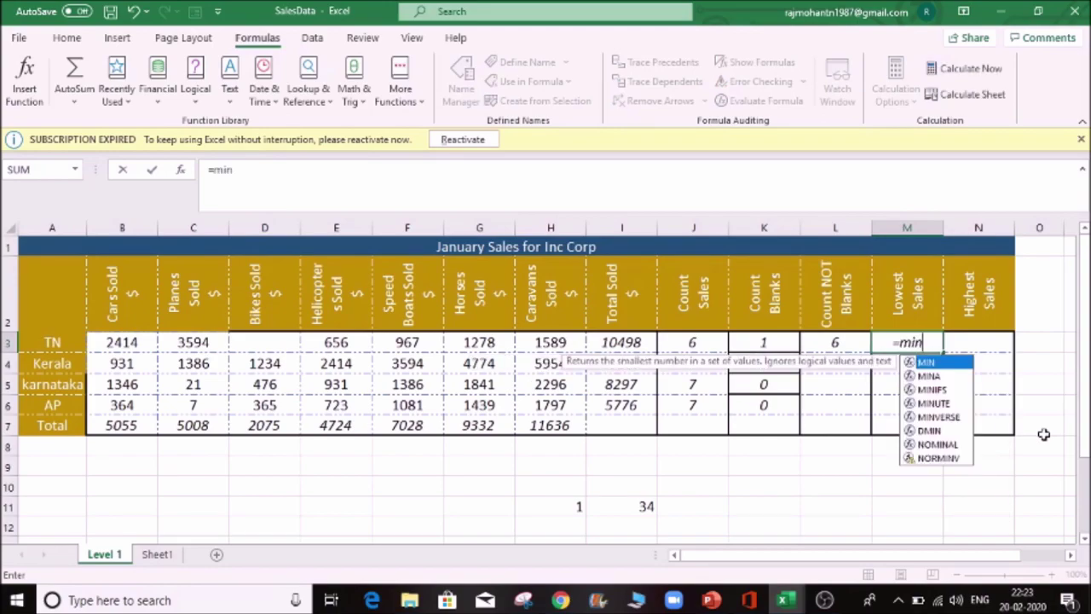
key(Tab)
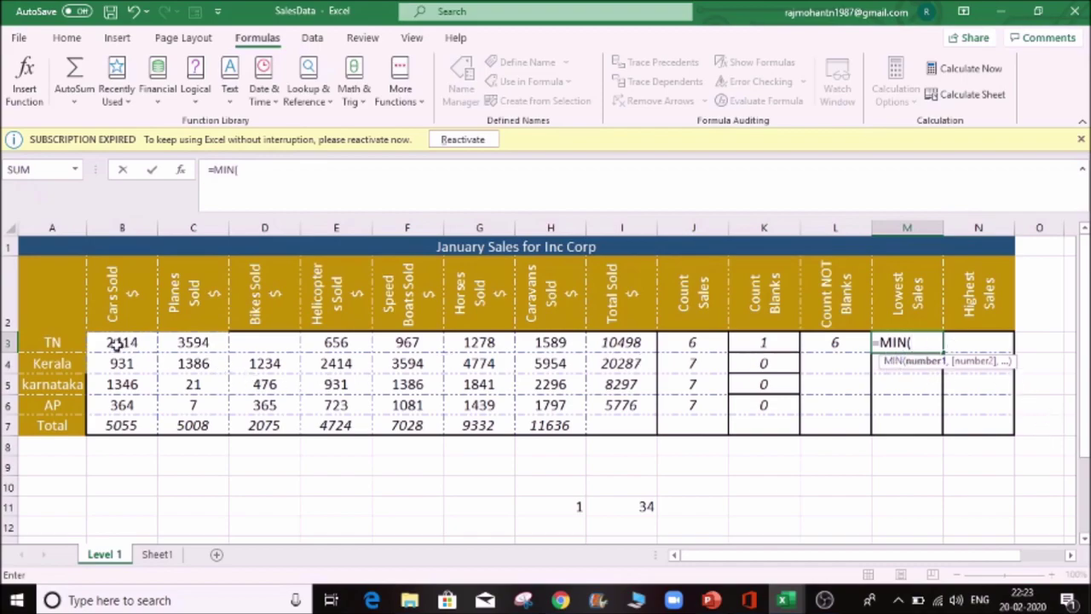
drag(116, 343, 384, 345)
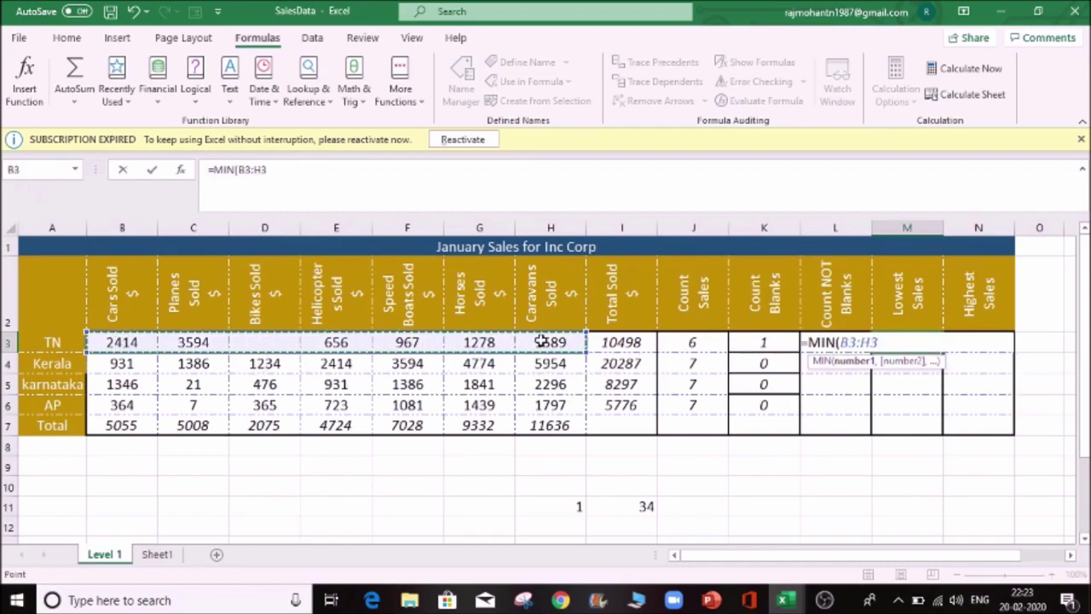
key(Return)
key(Up)
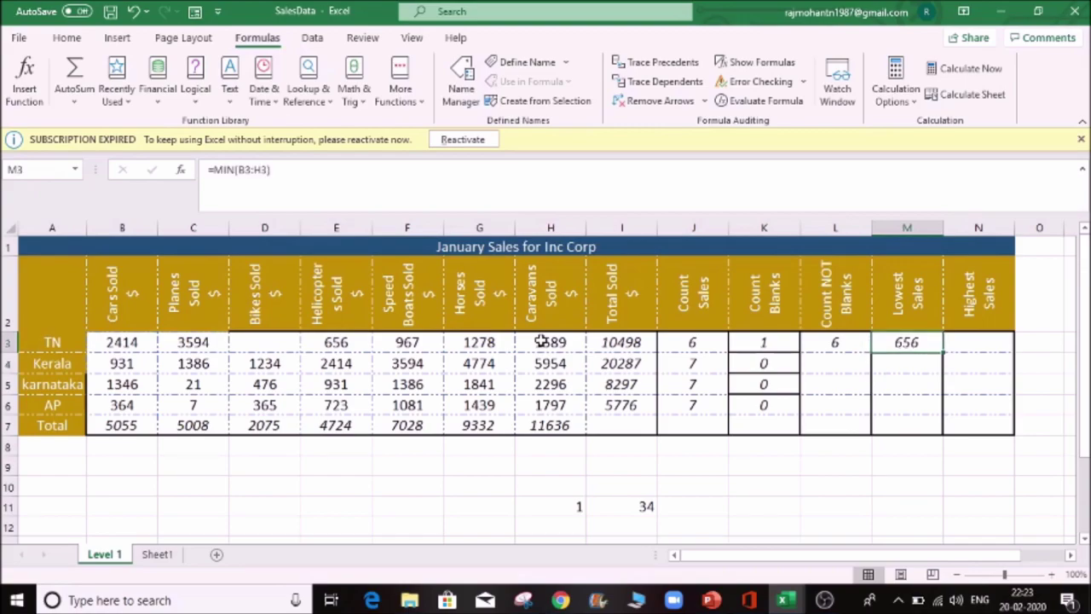
Set TN's Bikes Sold value in D3 to 1
click(290, 340)
text(0)
key(ctrl+Return)
key(Delete)
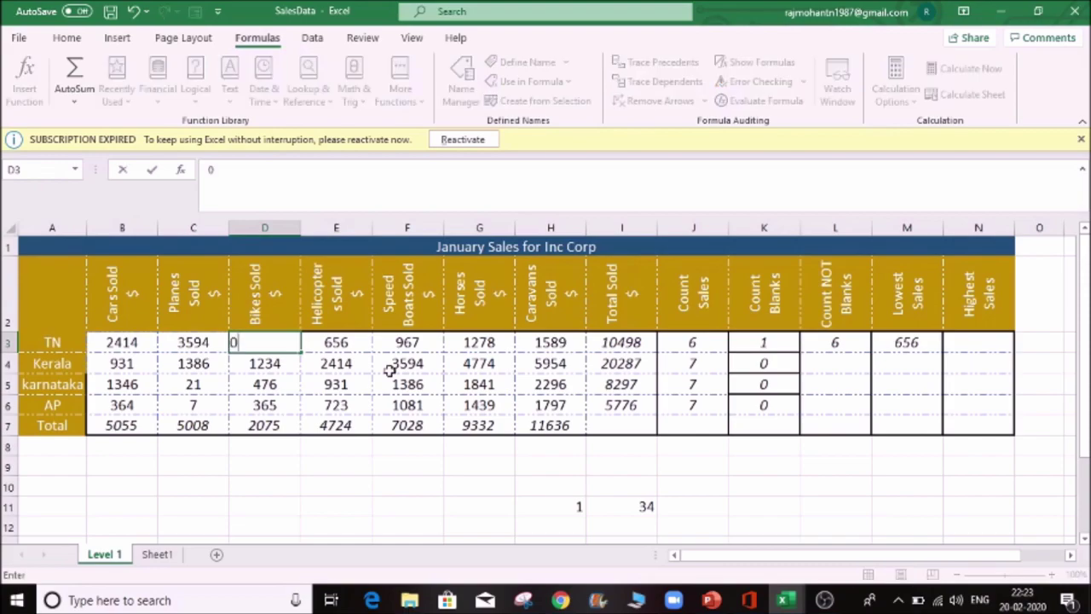
text(0)
key(Tab)
key(Left)
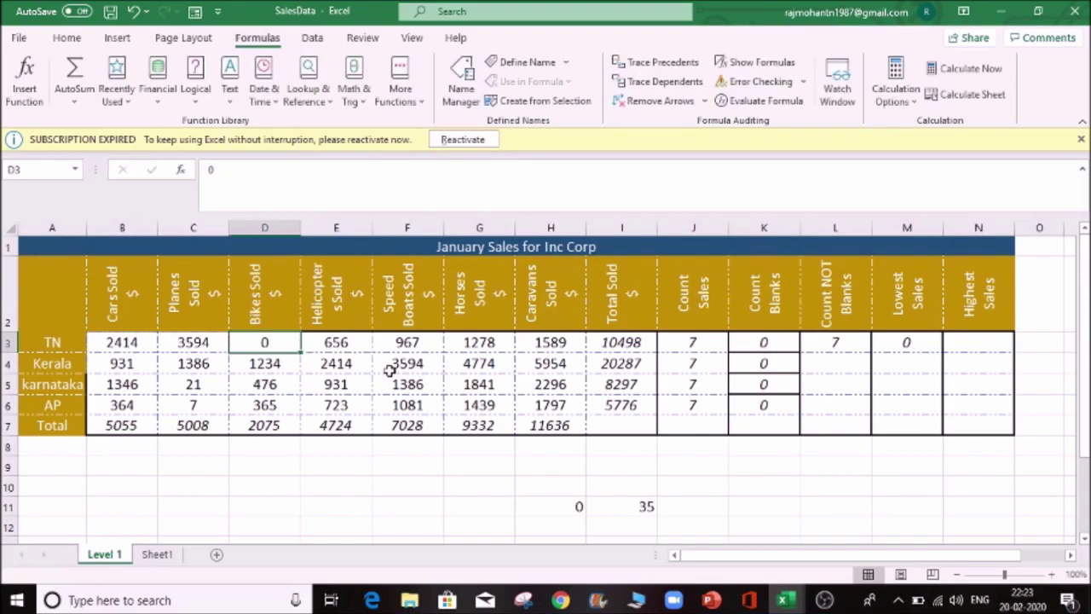
text(1)
key(Tab)
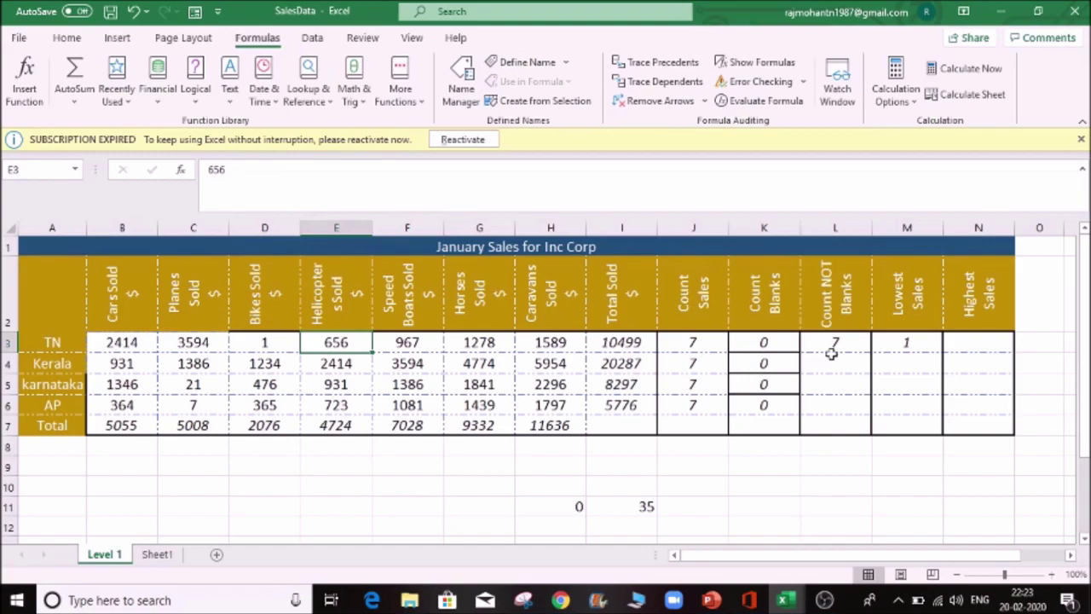
Copy the MIN formula down to all states, showing 1, 931, 21 and 7
click(918, 348)
click(269, 345)
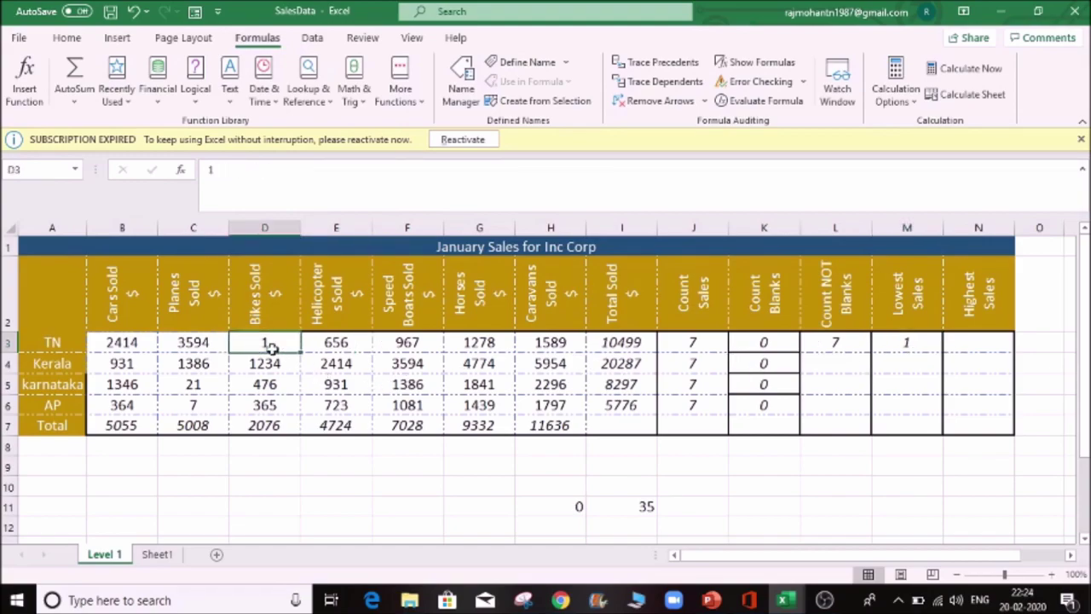
click(928, 348)
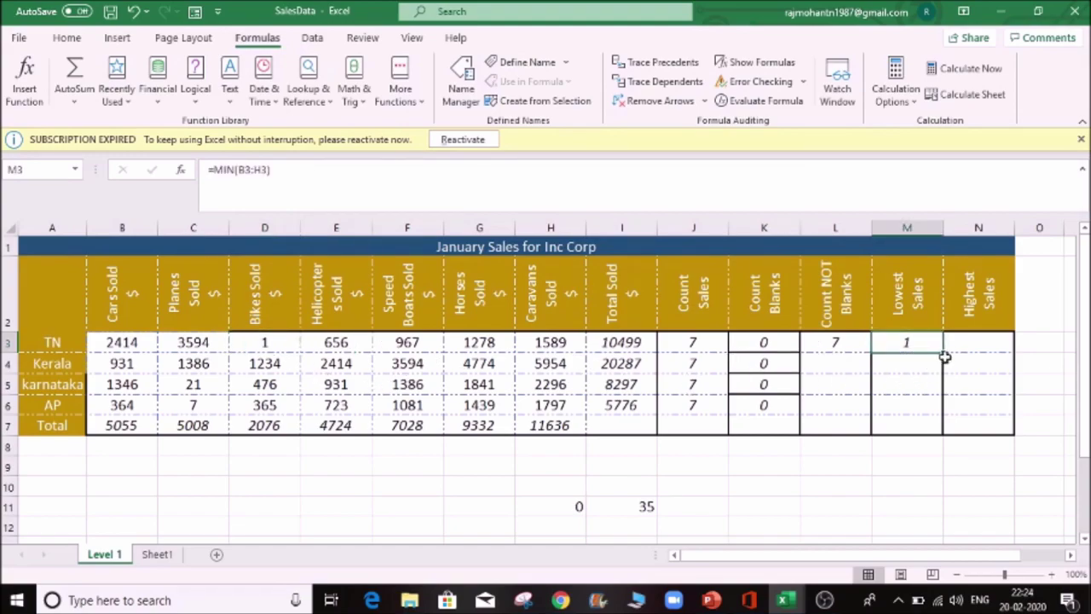
double_click(945, 351)
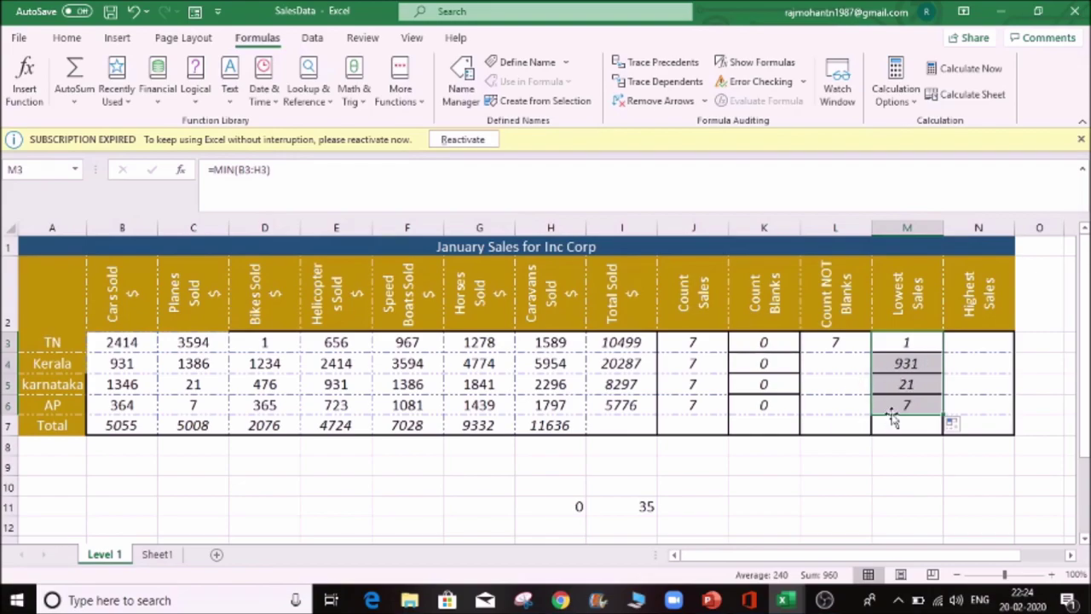
click(969, 343)
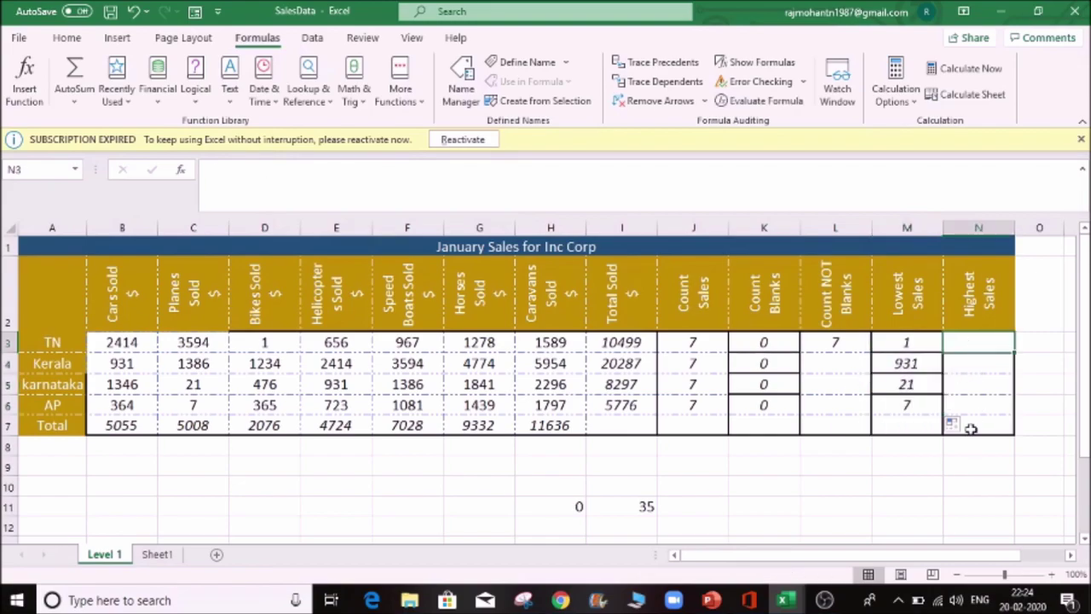
Enter =MAX(B3:H3) in N3, showing TN's highest sale of 3594
text(=)
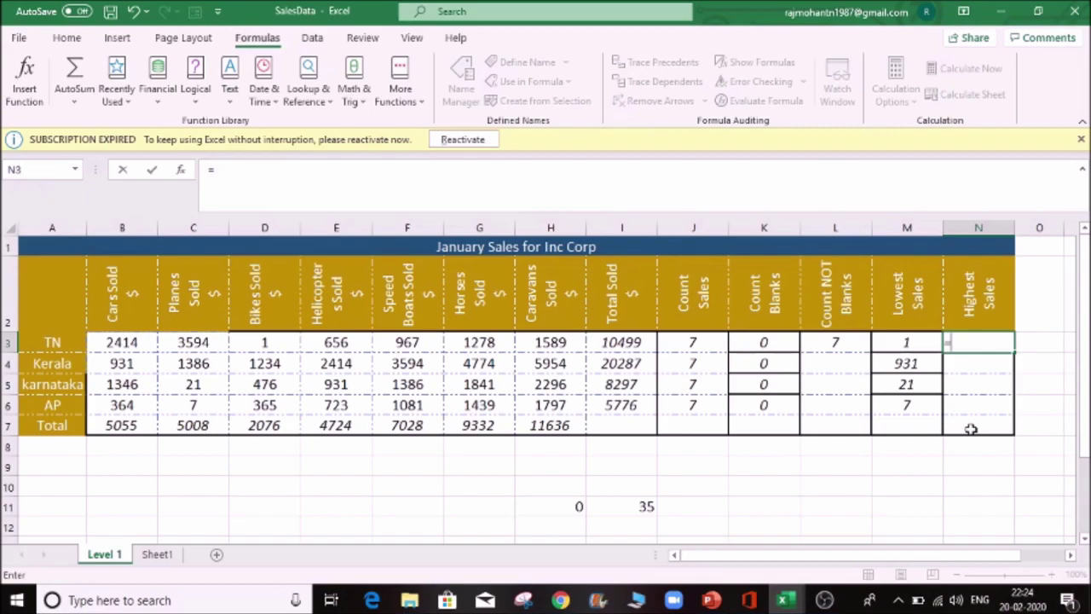
text(max)
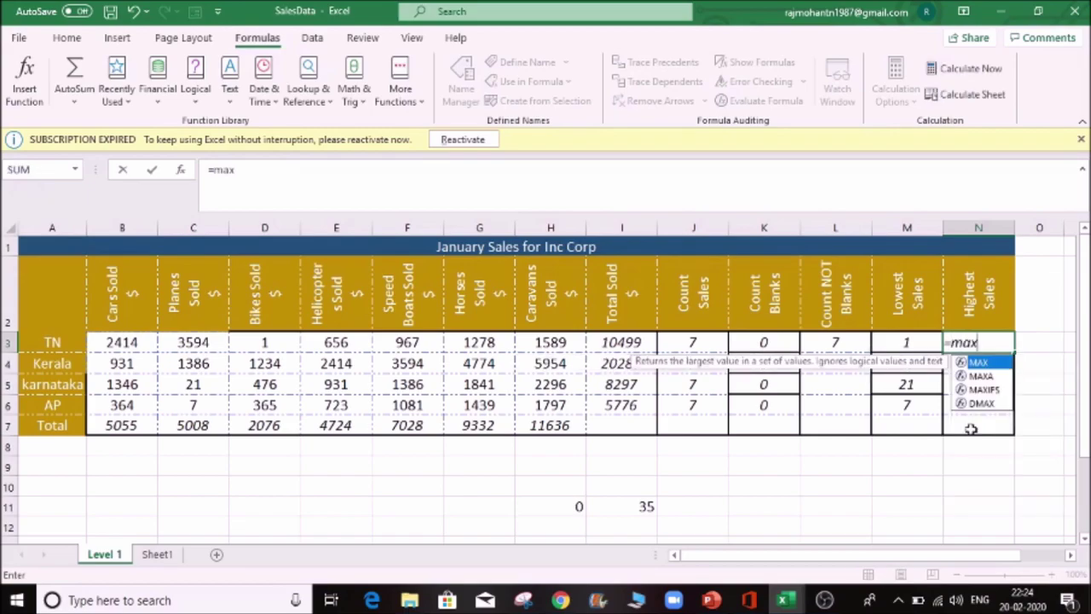
key(Tab)
drag(126, 340, 560, 345)
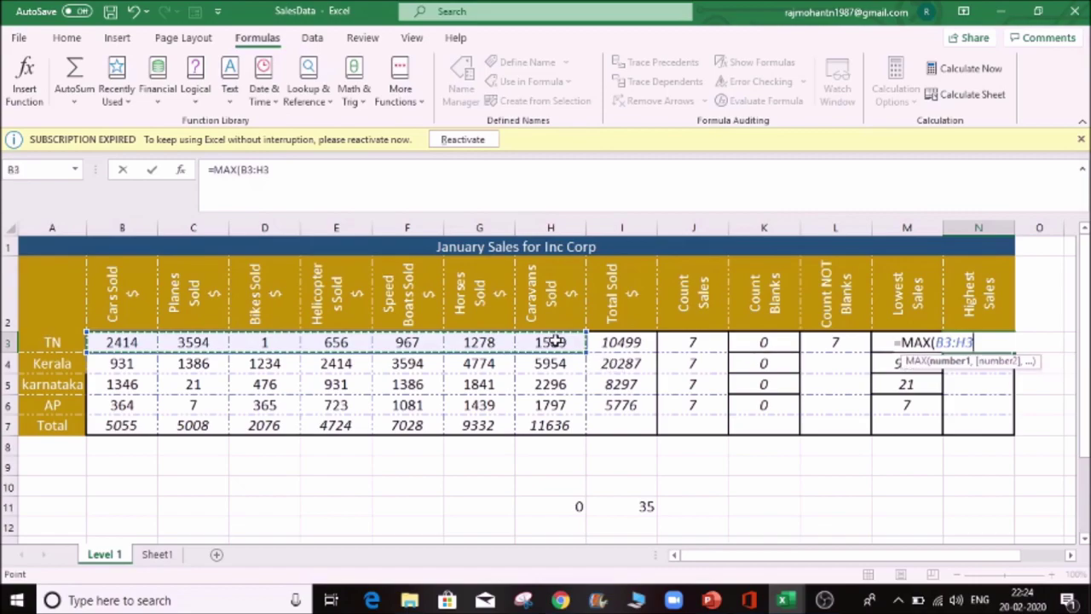
key(Return)
key(Up)
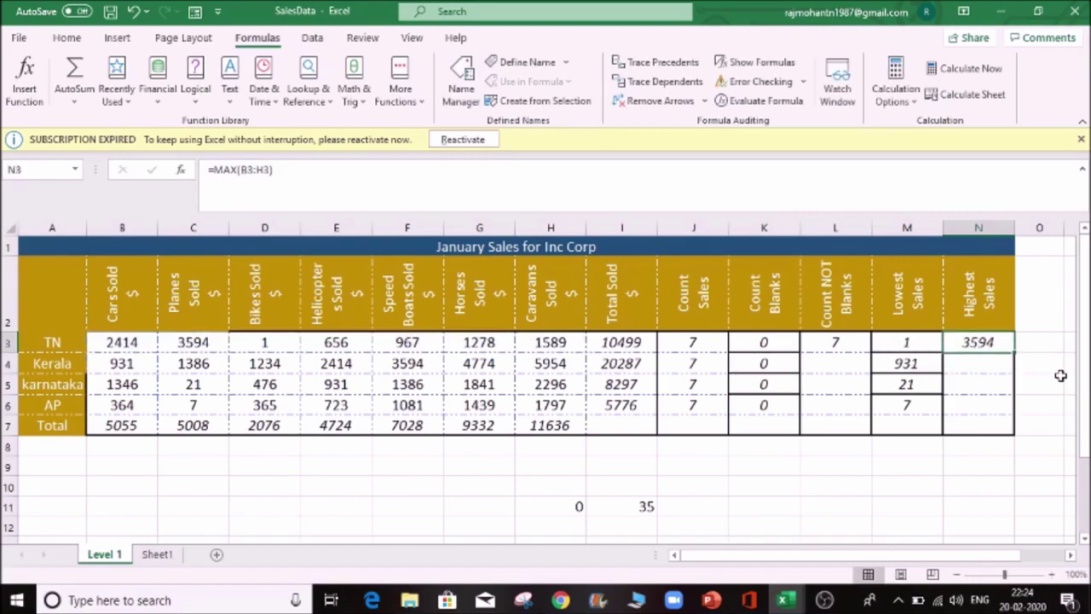
key(F2)
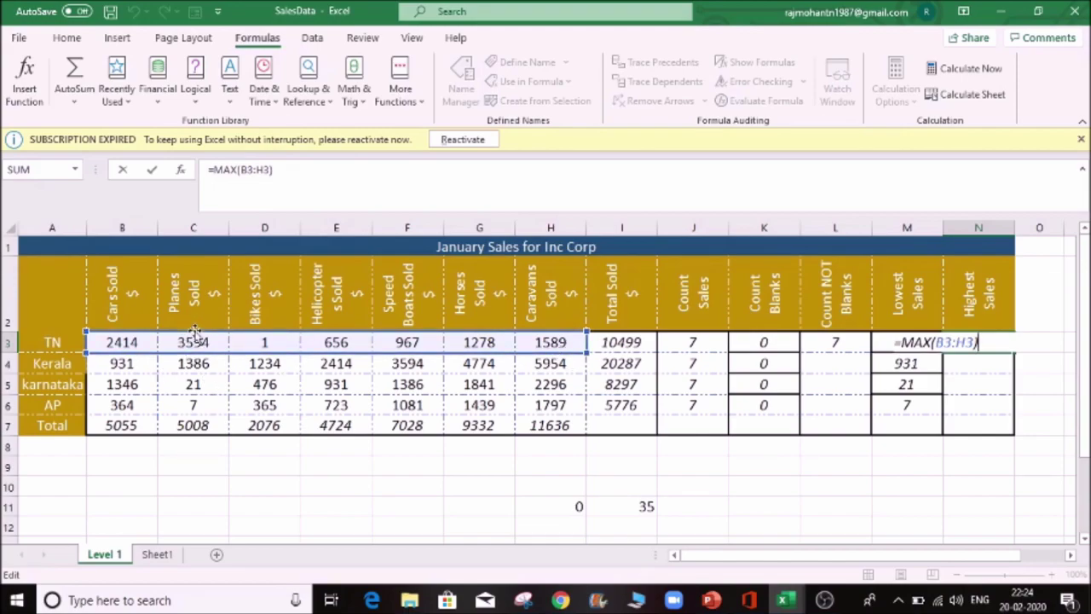
key(Return)
click(436, 503)
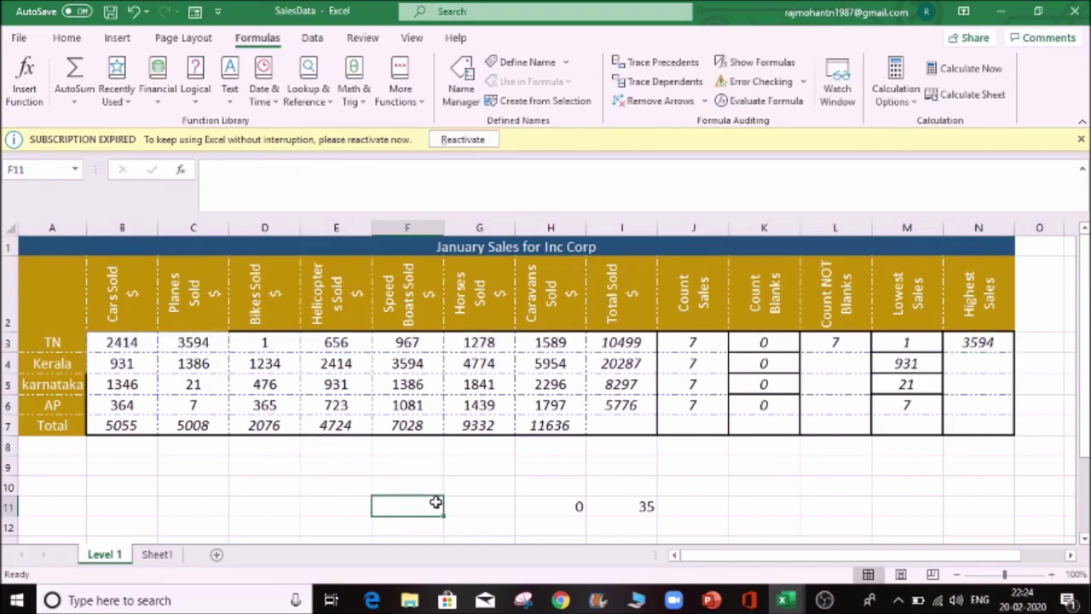
Enter =MAX(B3:H7) in F11, giving the table-wide maximum of 11636
text(=)
text(mac)
key(BackSpace)
text(x)
key(Tab)
drag(136, 338, 524, 431)
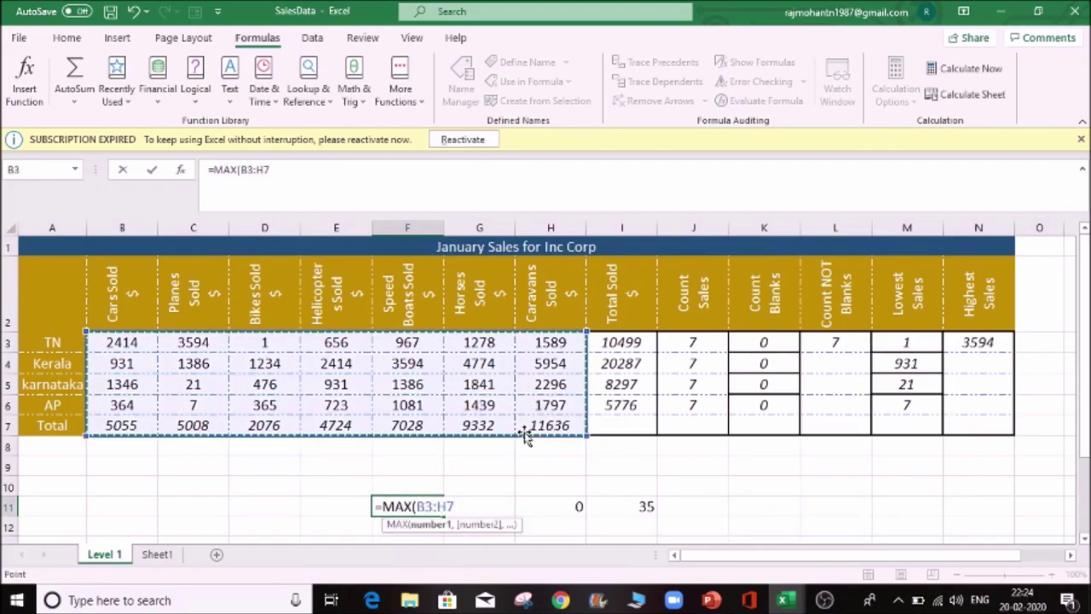
key(ctrl+Return)
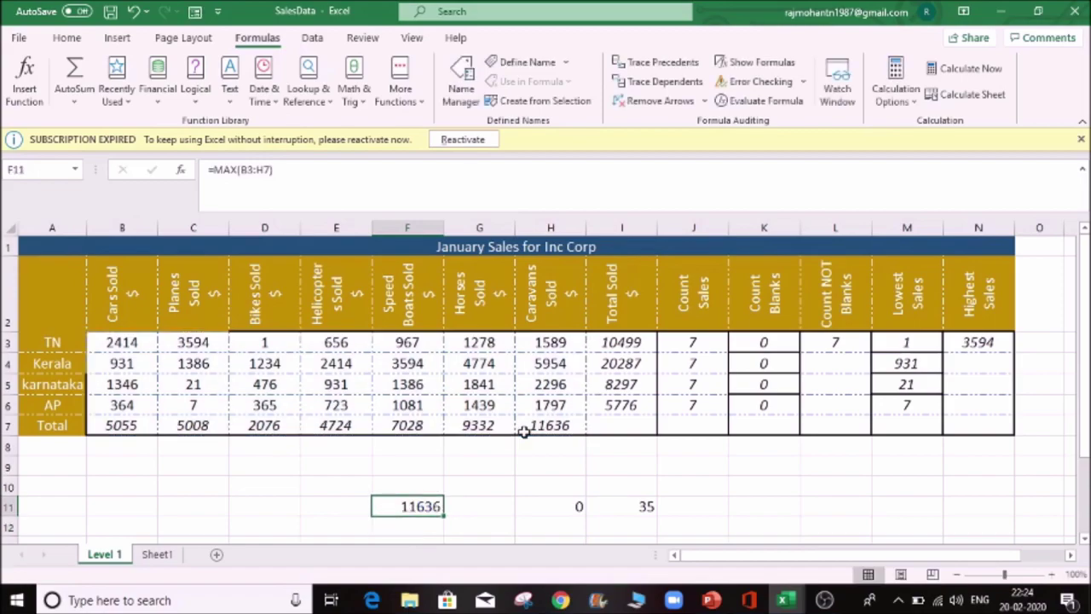
key(F2)
key(Escape)
click(560, 425)
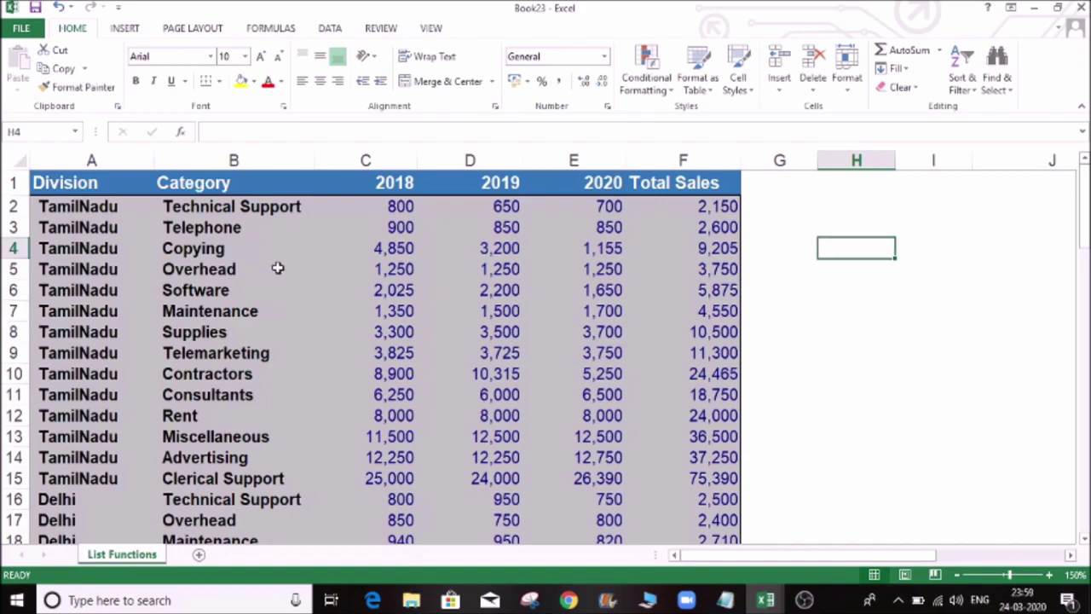
click(85, 183)
click(97, 209)
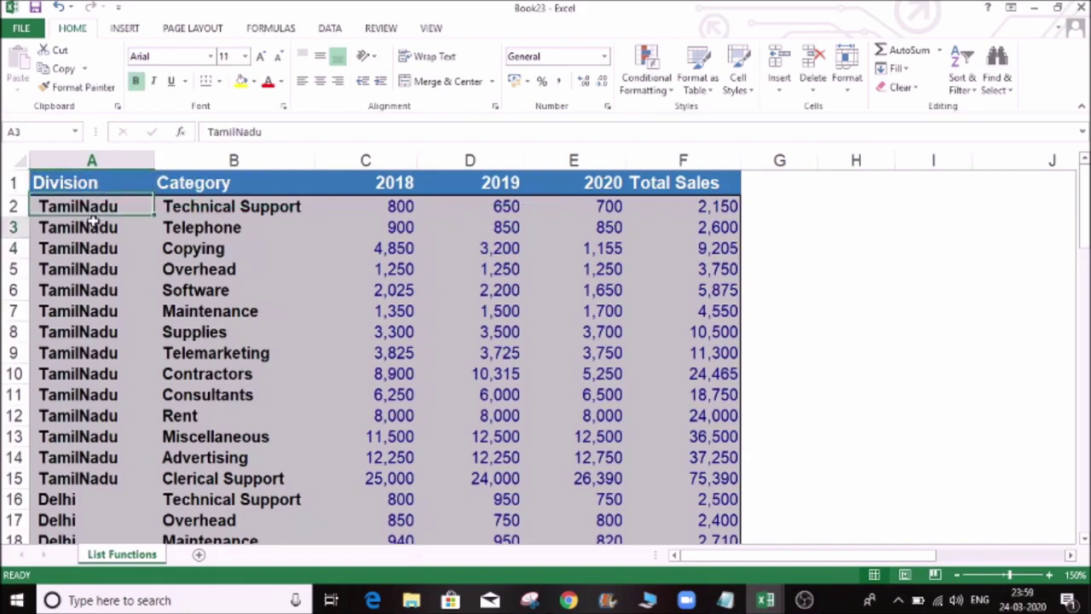
click(234, 186)
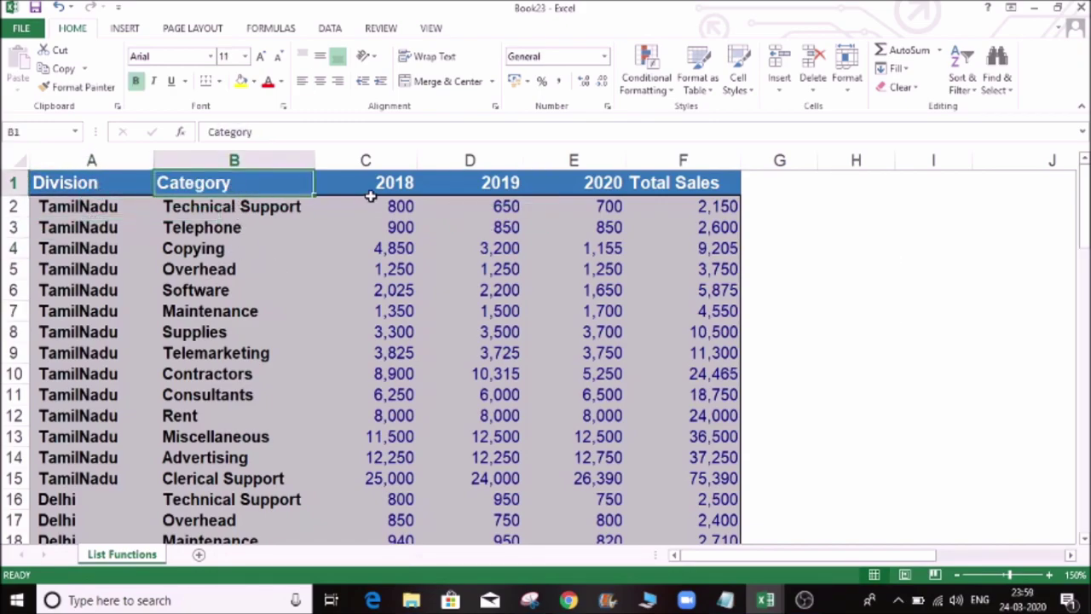
click(404, 182)
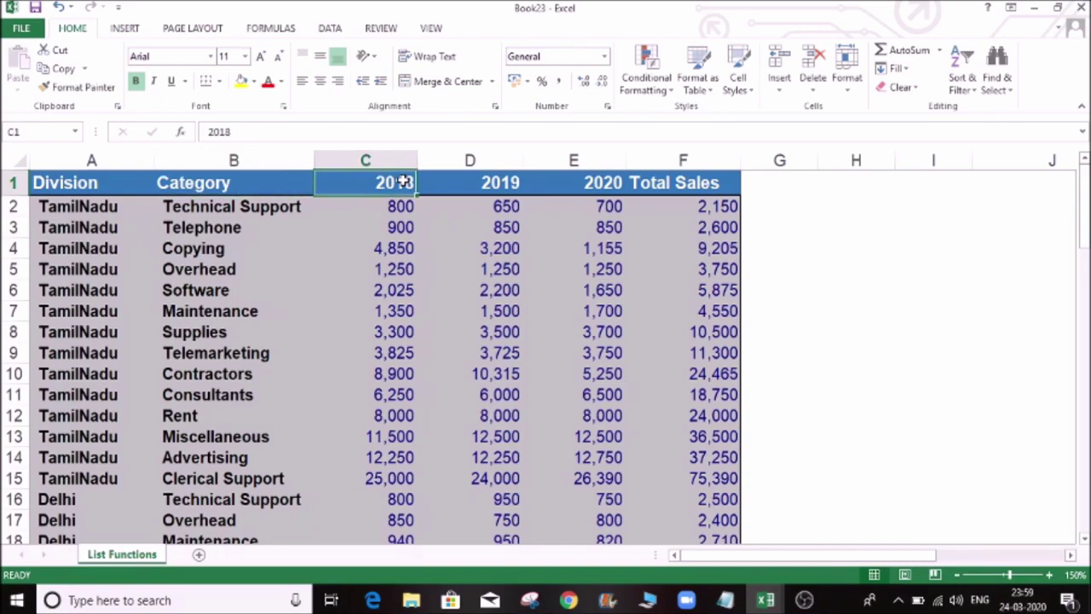
click(501, 183)
click(608, 179)
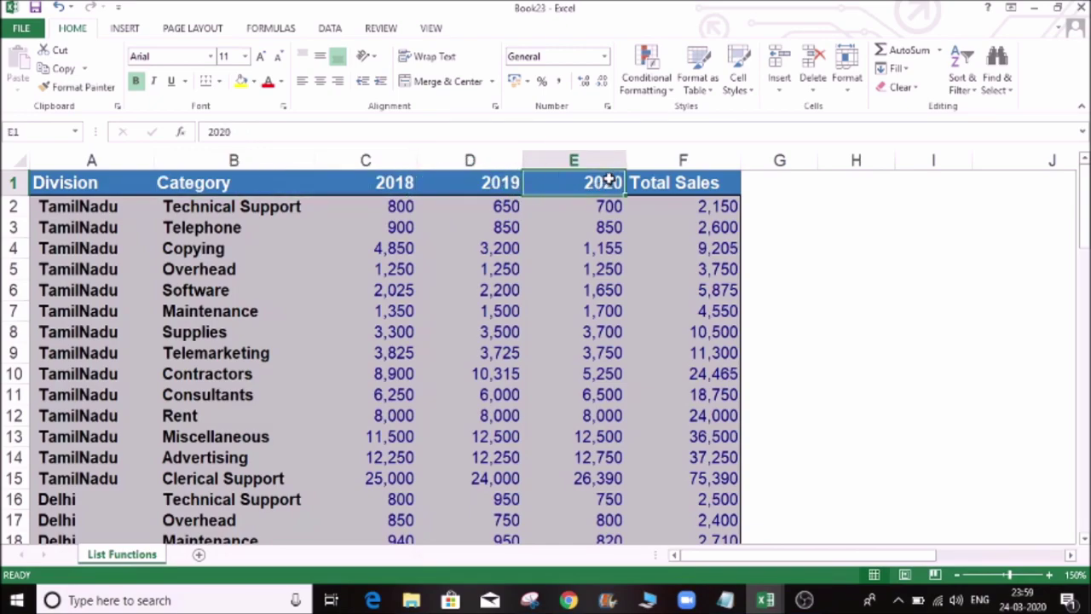
click(699, 183)
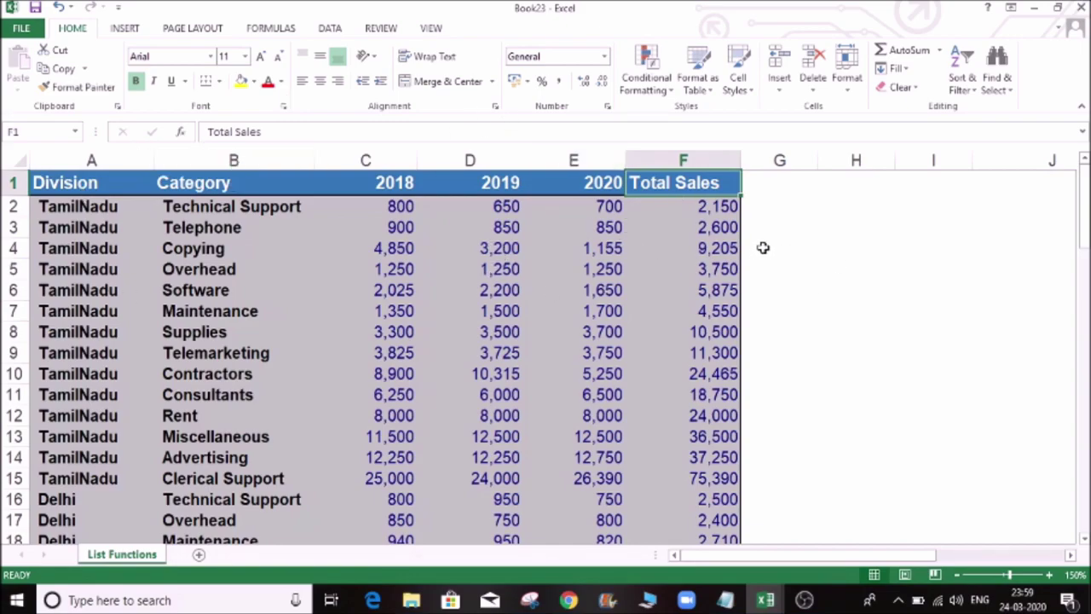
click(200, 177)
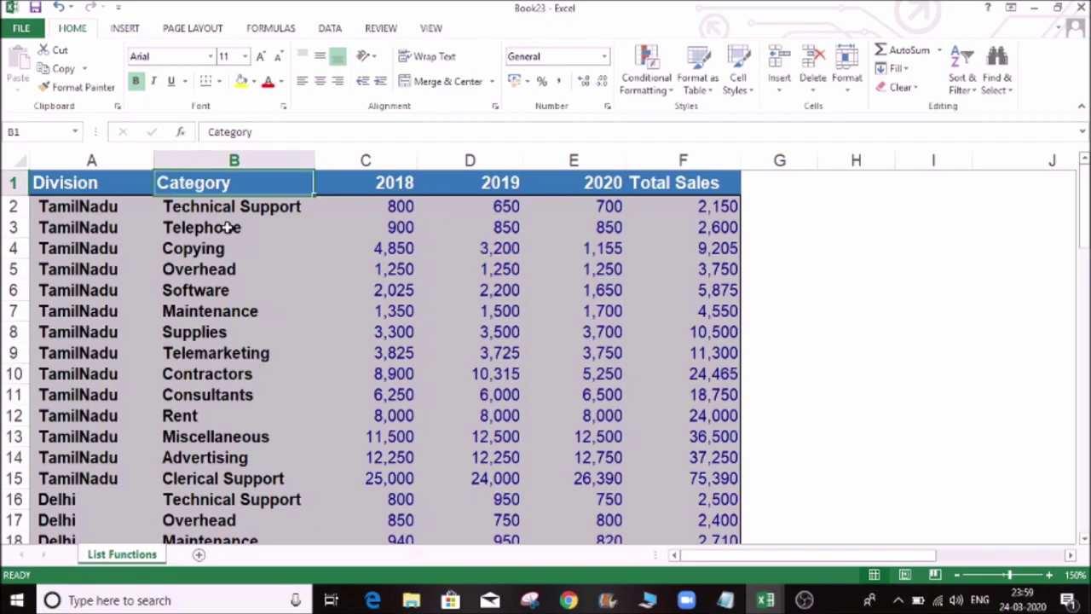
click(254, 335)
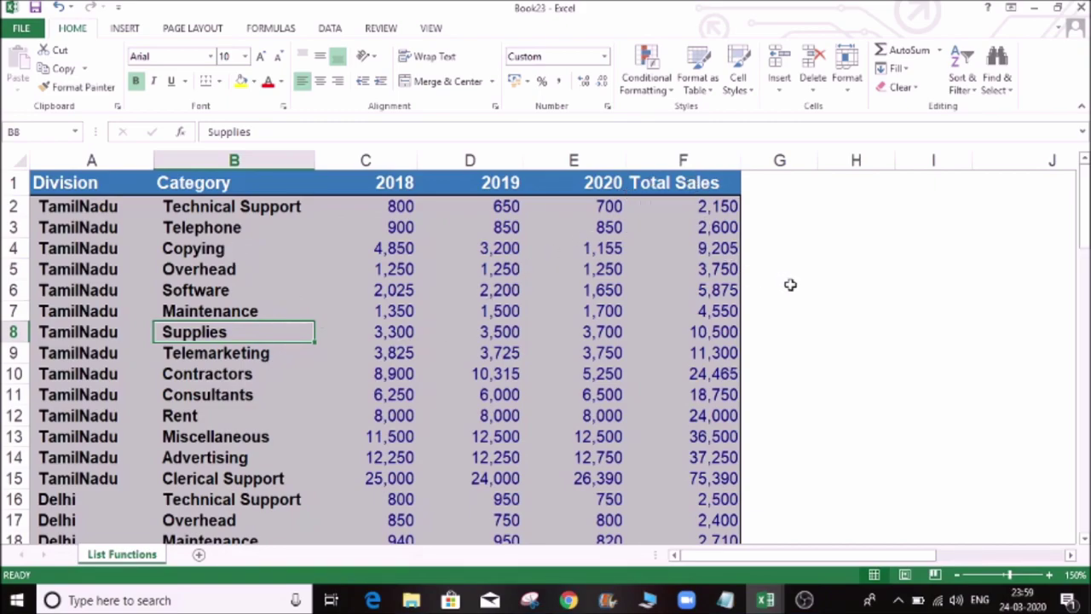
click(841, 286)
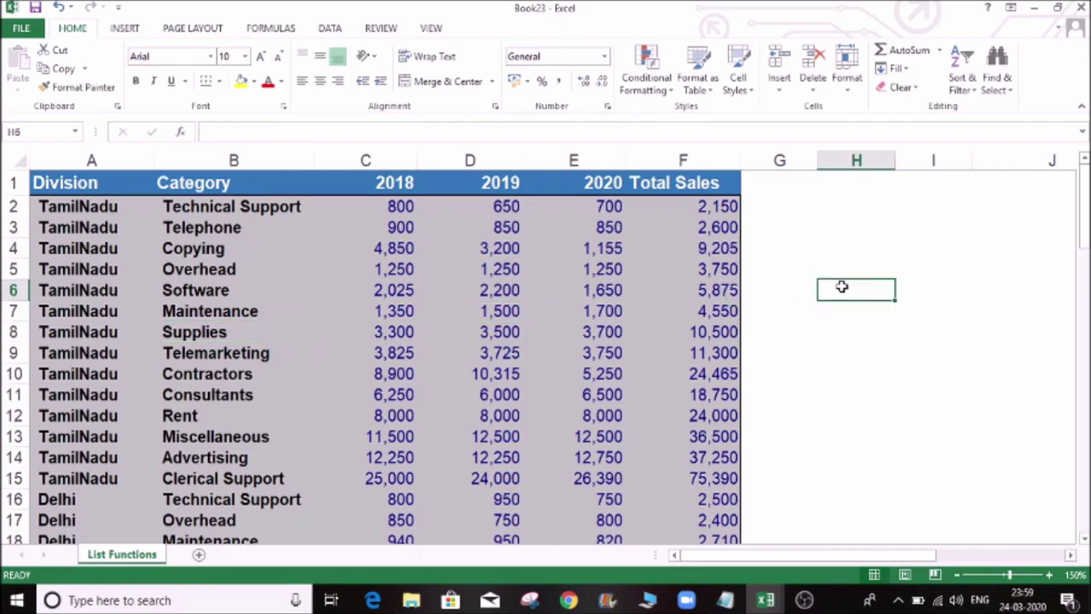
Copy the Total Sales heading from F1 into I5 and autofit column I
click(858, 312)
click(848, 270)
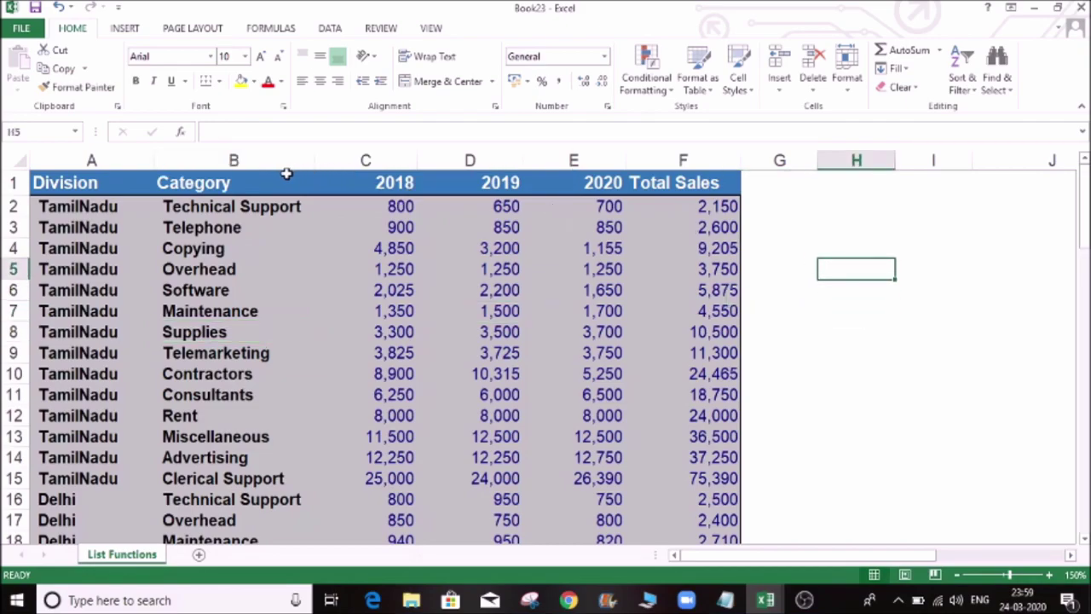
click(683, 182)
key(ctrl+c)
click(980, 273)
click(906, 267)
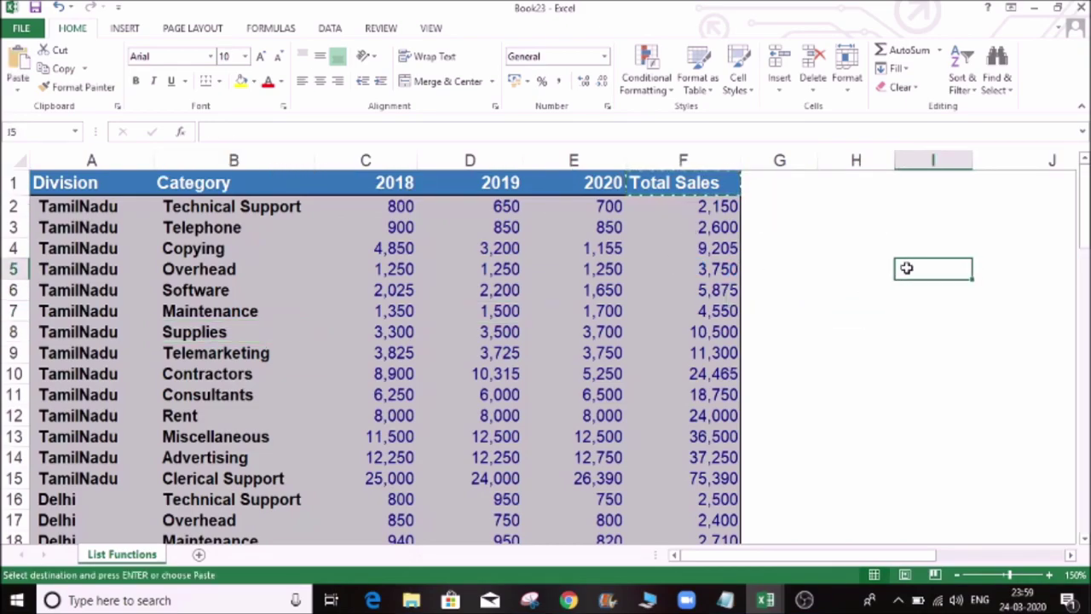
key(ctrl+v)
double_click(973, 160)
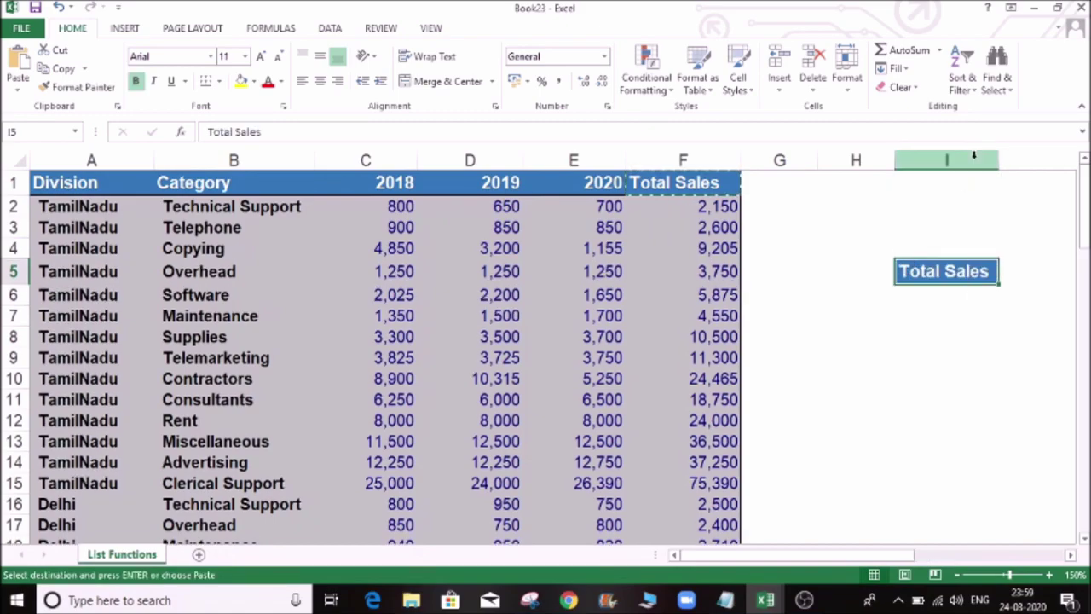
Copy the Category heading from B1 into H5 and autofit column H
click(222, 188)
key(ctrl+c)
click(860, 272)
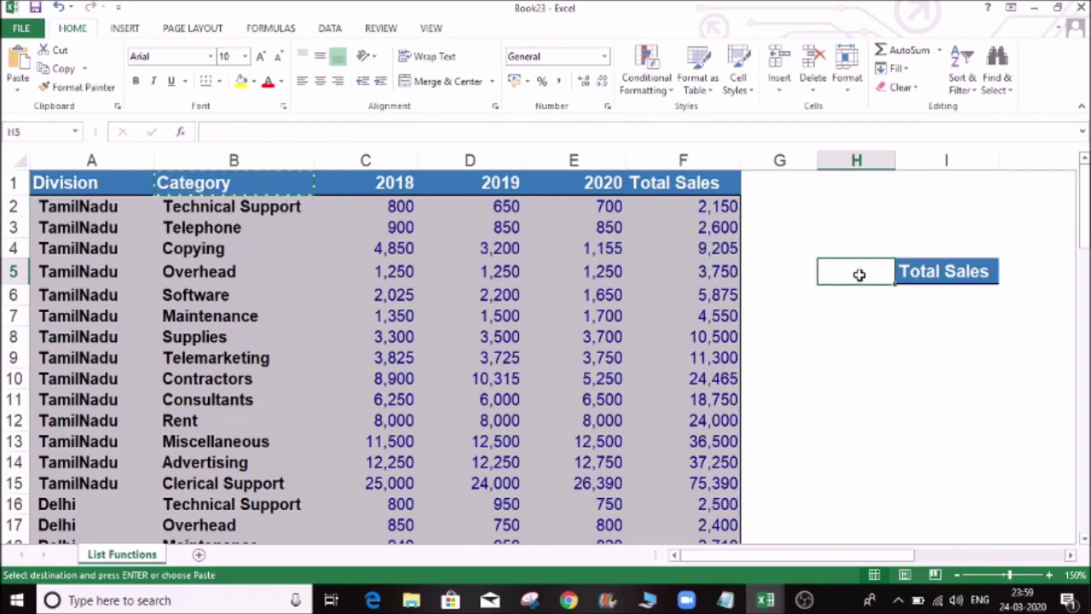
key(ctrl+v)
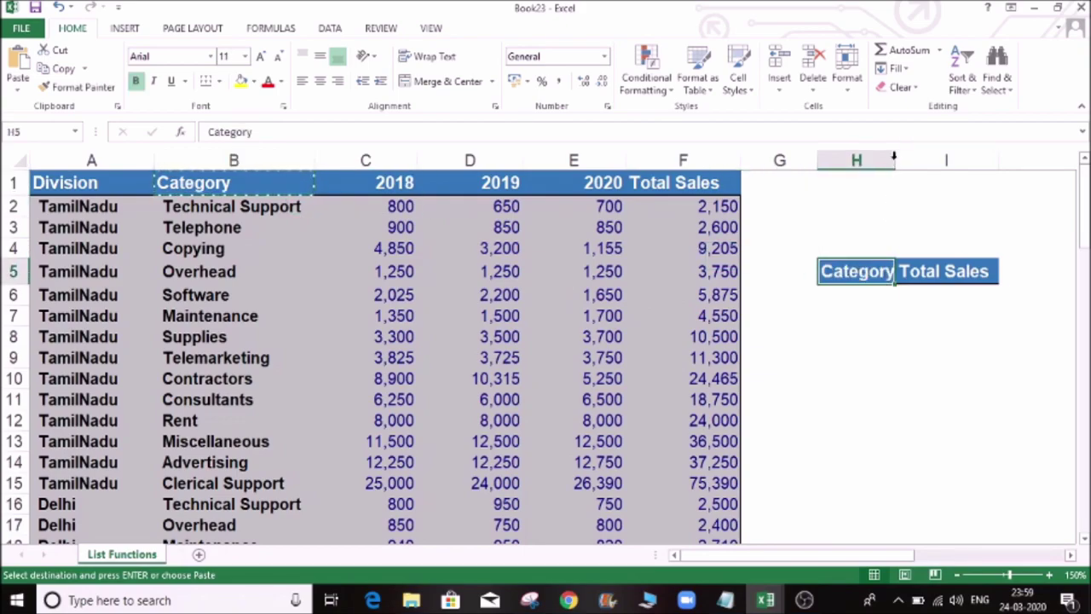
double_click(895, 160)
Copy Overhead from B5 into H6, widen column H, and select I6
click(894, 293)
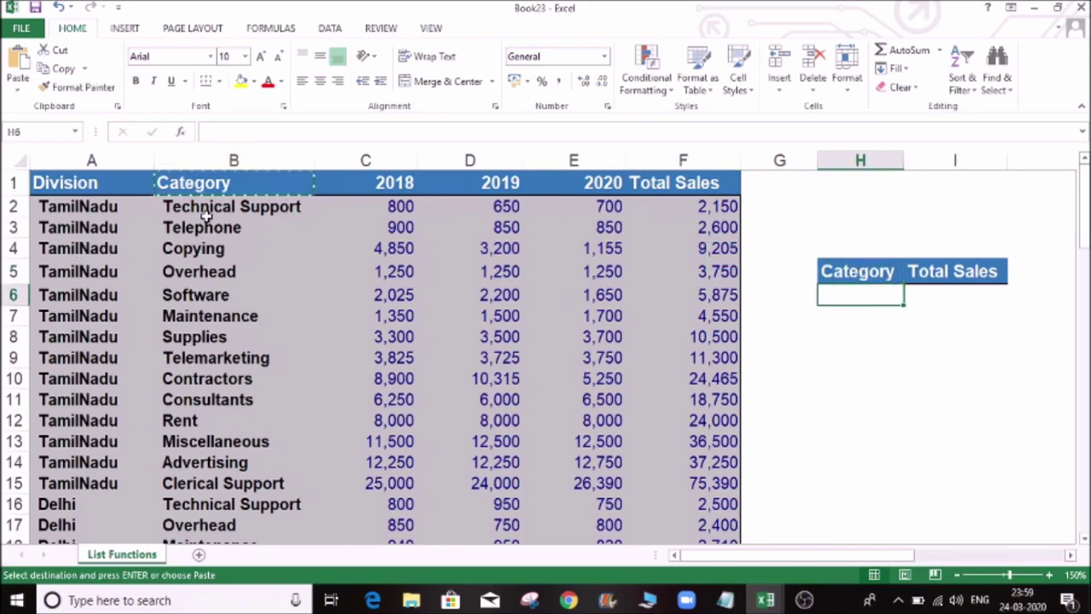
click(214, 248)
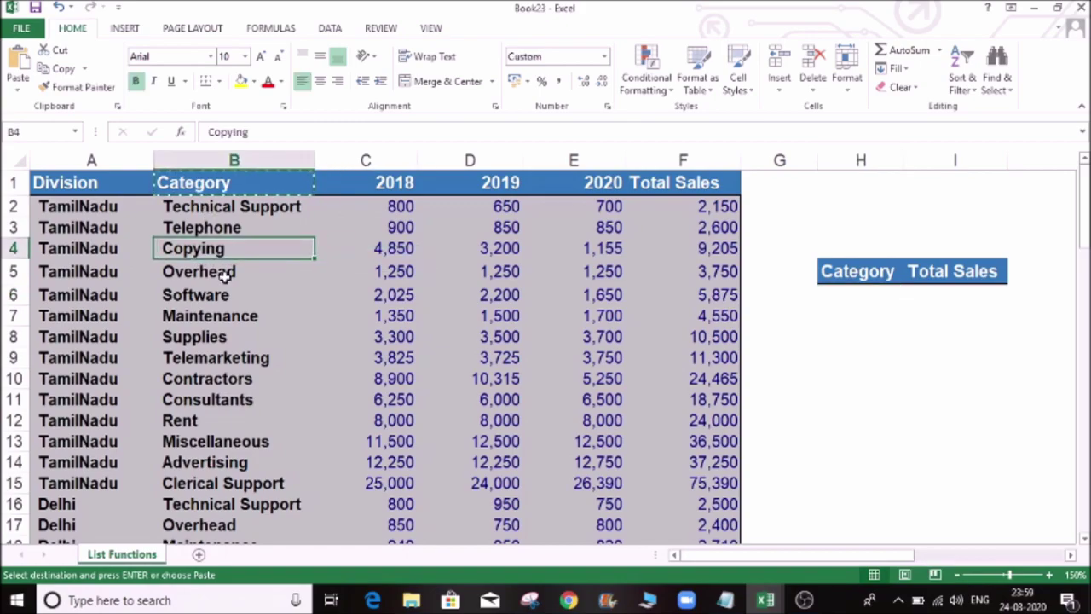
click(225, 274)
key(ctrl+c)
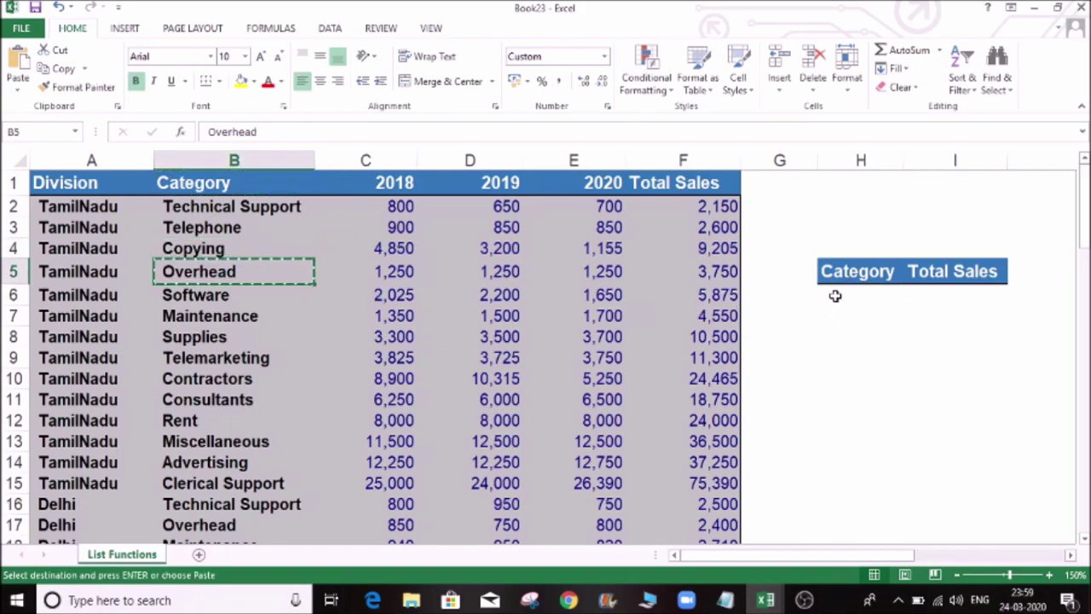
click(840, 290)
key(ctrl+v)
drag(904, 160, 912, 159)
click(936, 297)
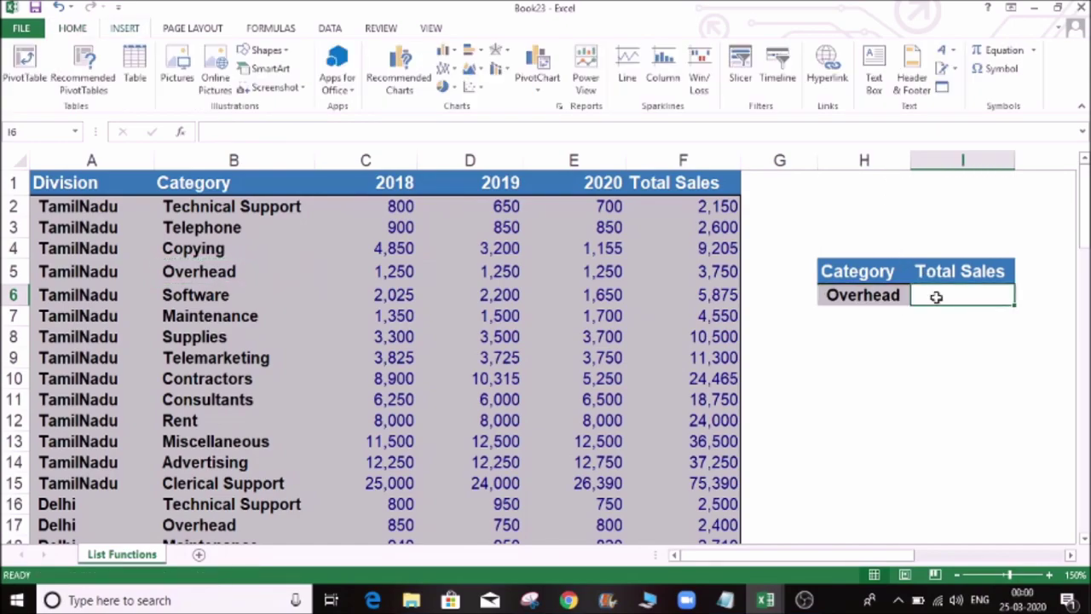
Check Insert Function without inserting anything, then begin typing =DSUM( in I6
text(=)
key(Escape)
click(269, 30)
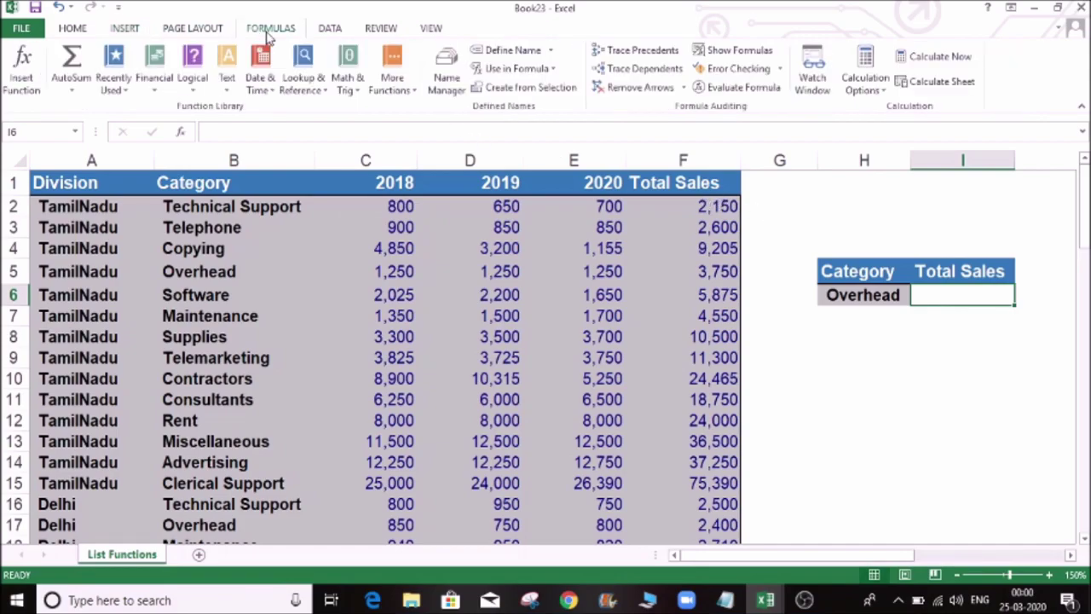
click(23, 70)
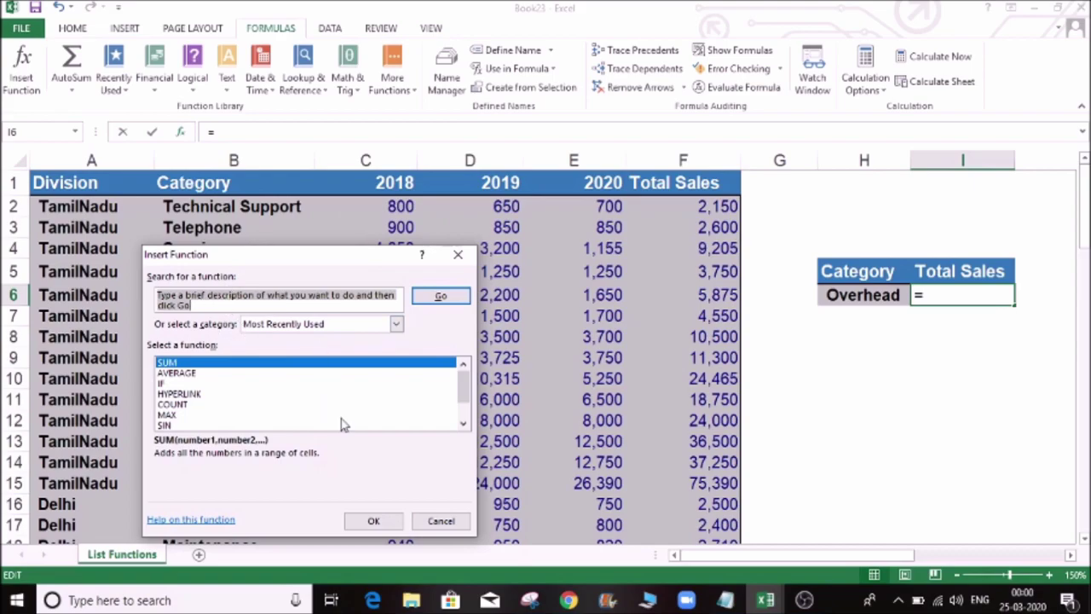
click(442, 521)
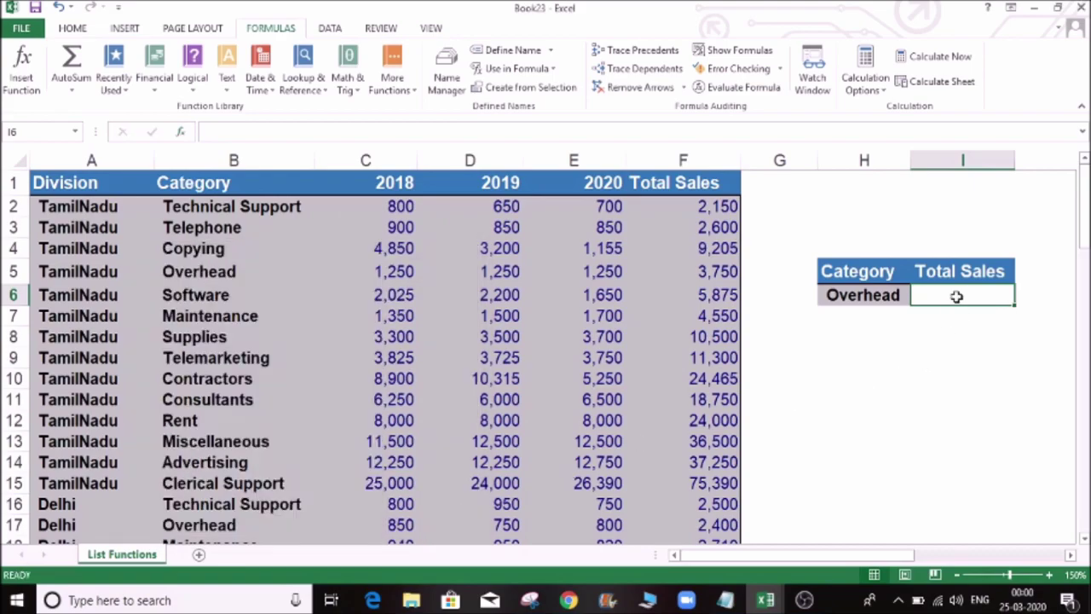
text(=)
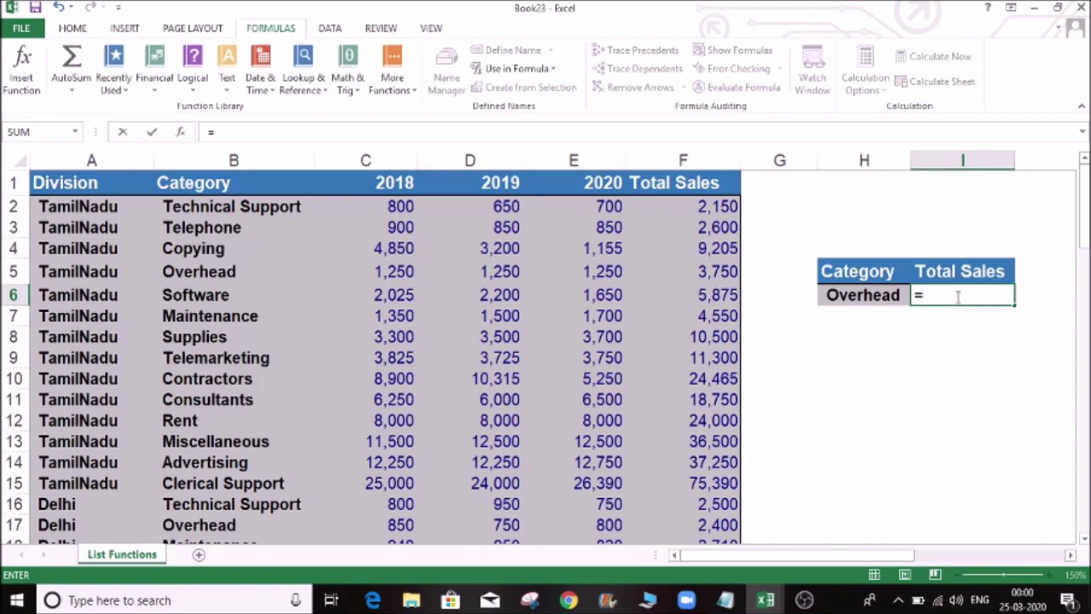
text(DSUM)
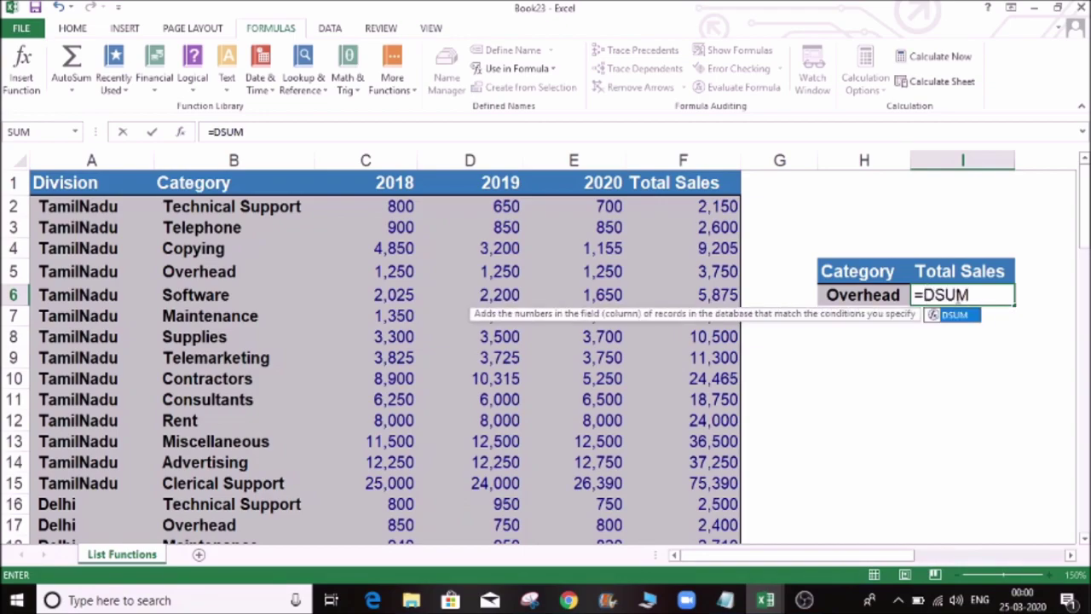
text(()
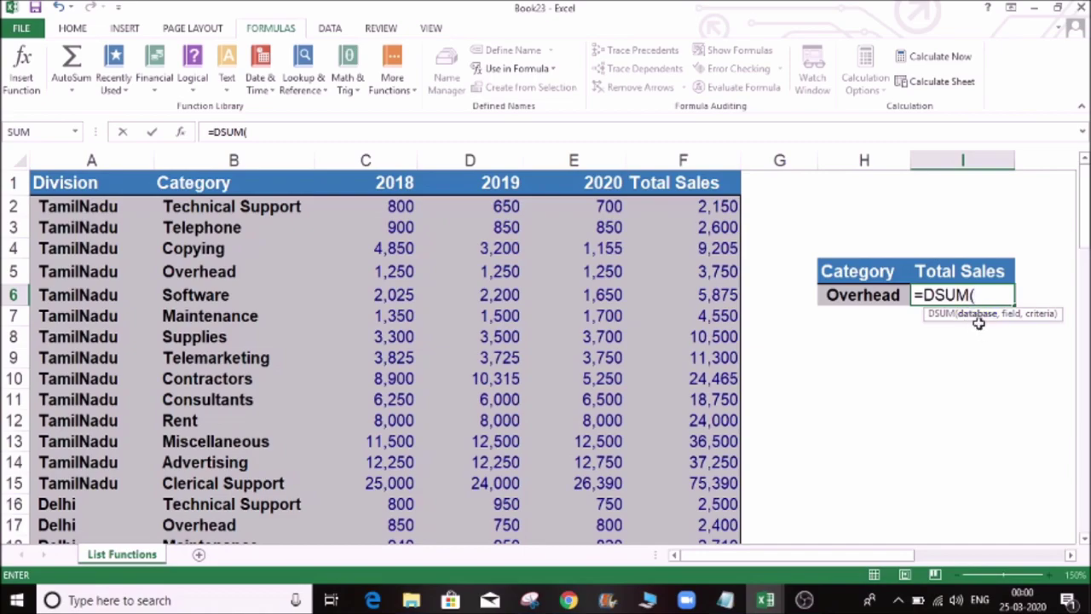
Give DSUM the database range A1:F74 and the field F1 (Total Sales)
click(107, 186)
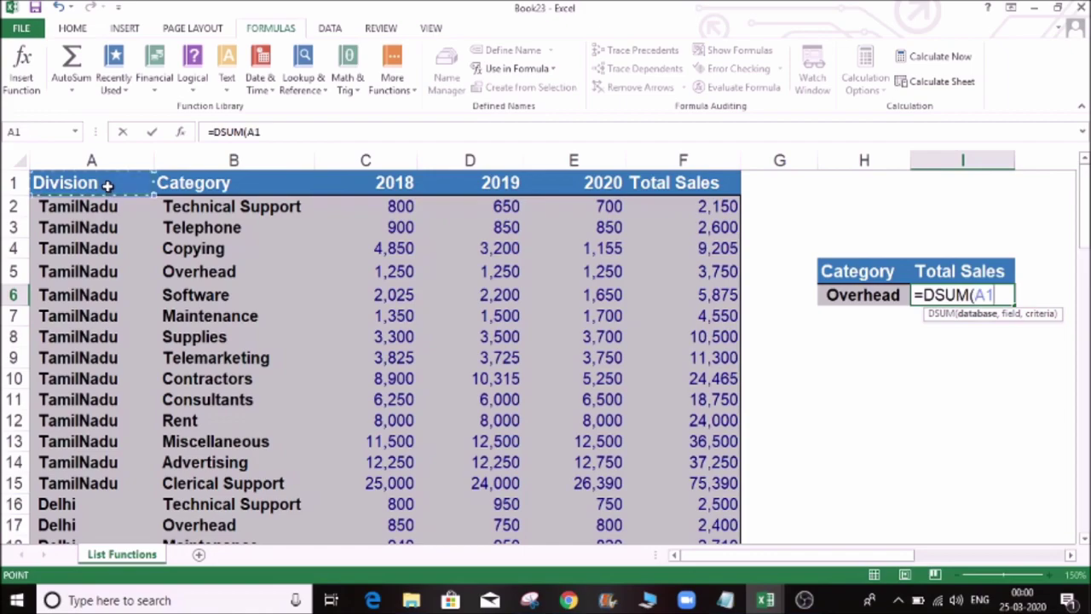
key(shift+Right)
key(shift+Right)
key(shift+Right)
key(shift+Right)
key(shift+Right)
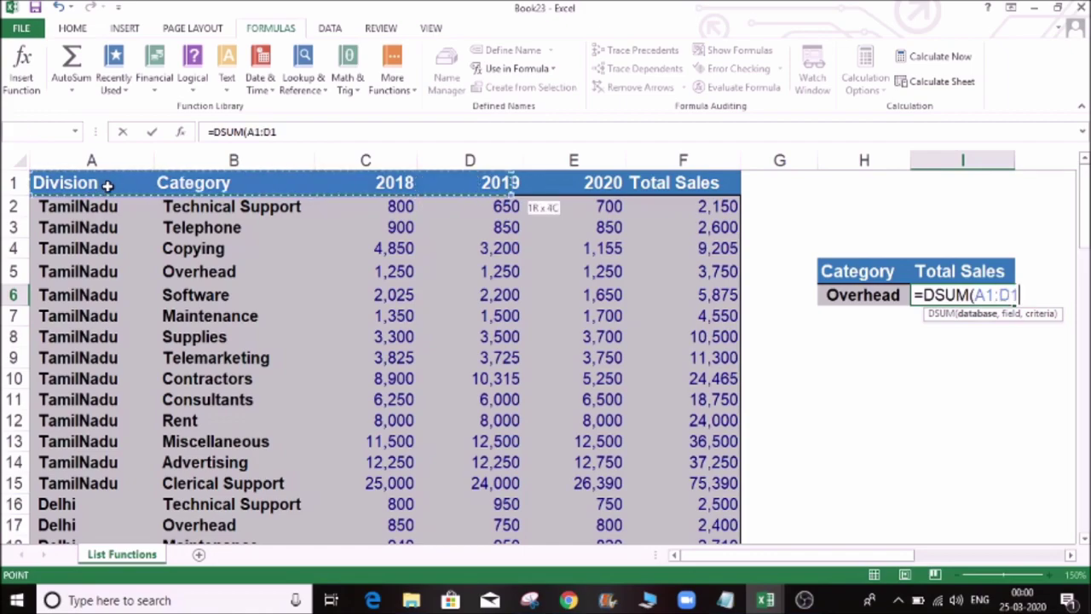
key(ctrl+shift+Down)
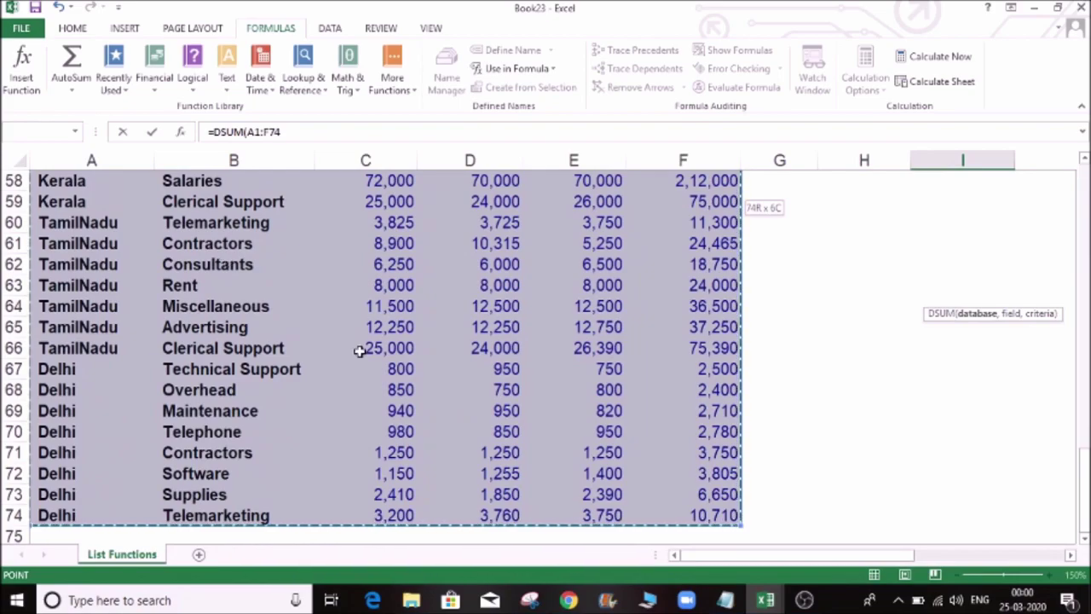
text(,)
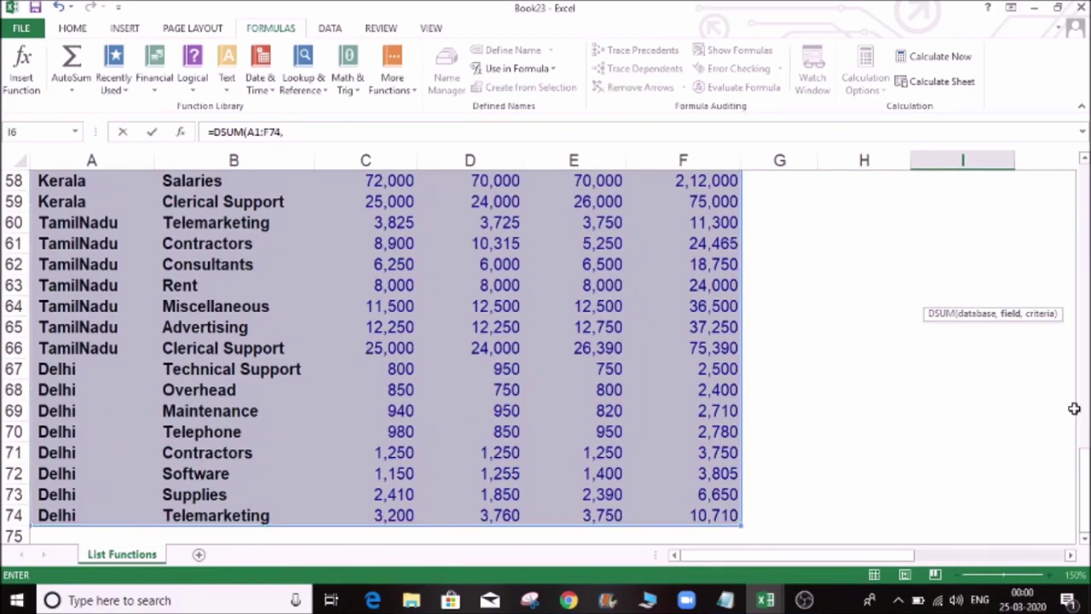
drag(1084, 491, 1084, 192)
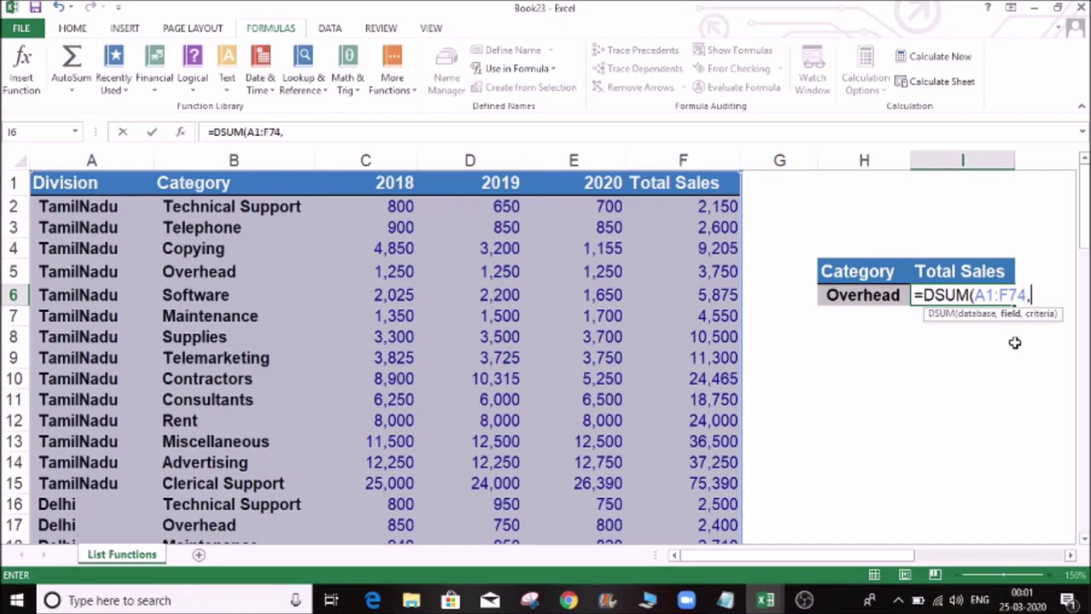
click(682, 182)
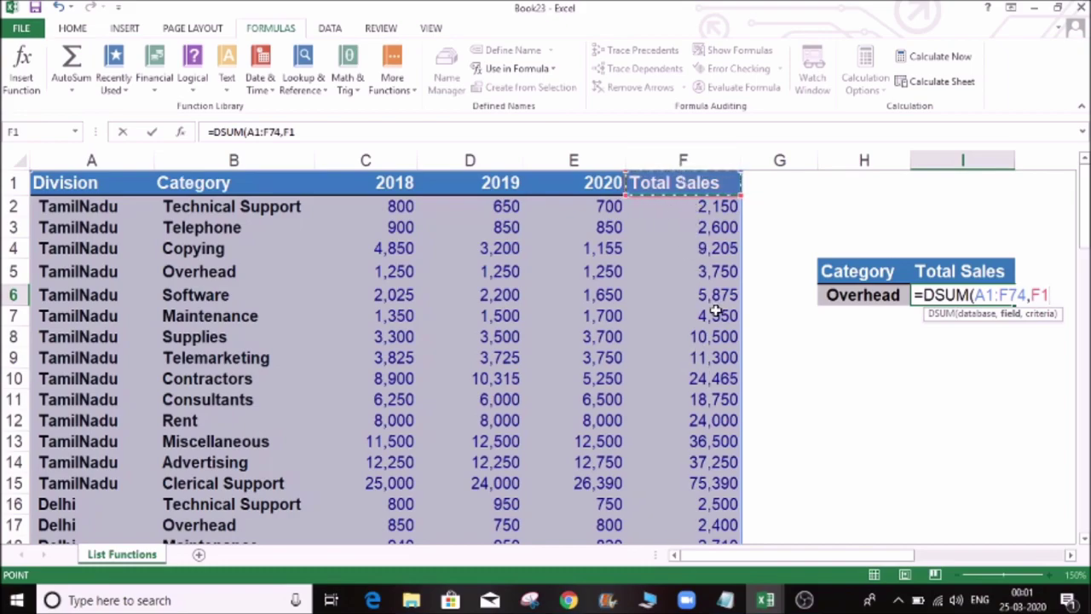
Finish the I6 formula as =DSUM(A1:F74,F1,H5:H6), giving 17225 for Overhead
text(,)
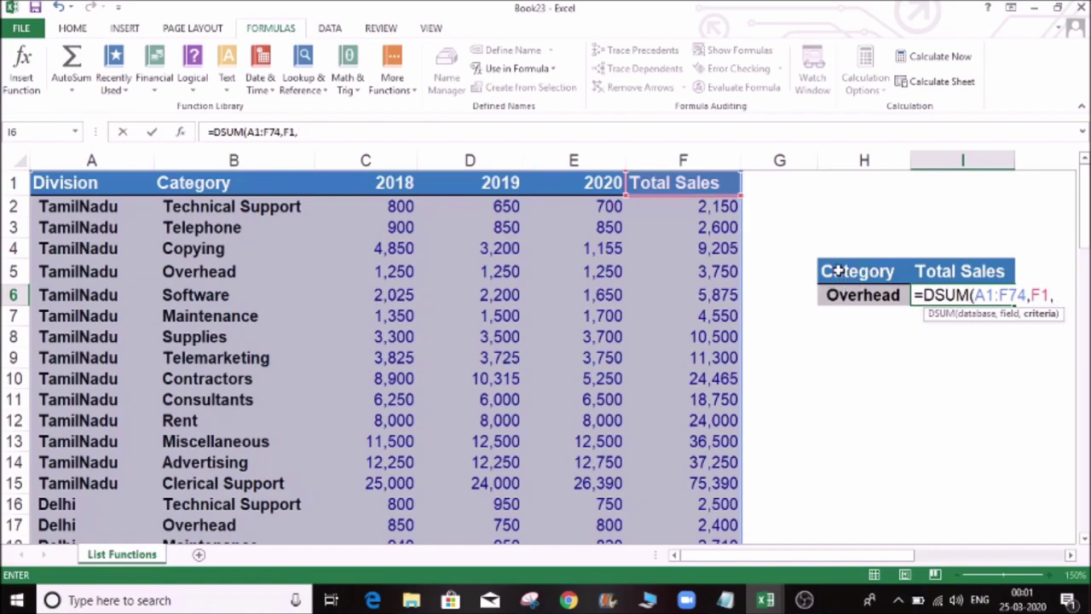
drag(863, 271, 878, 297)
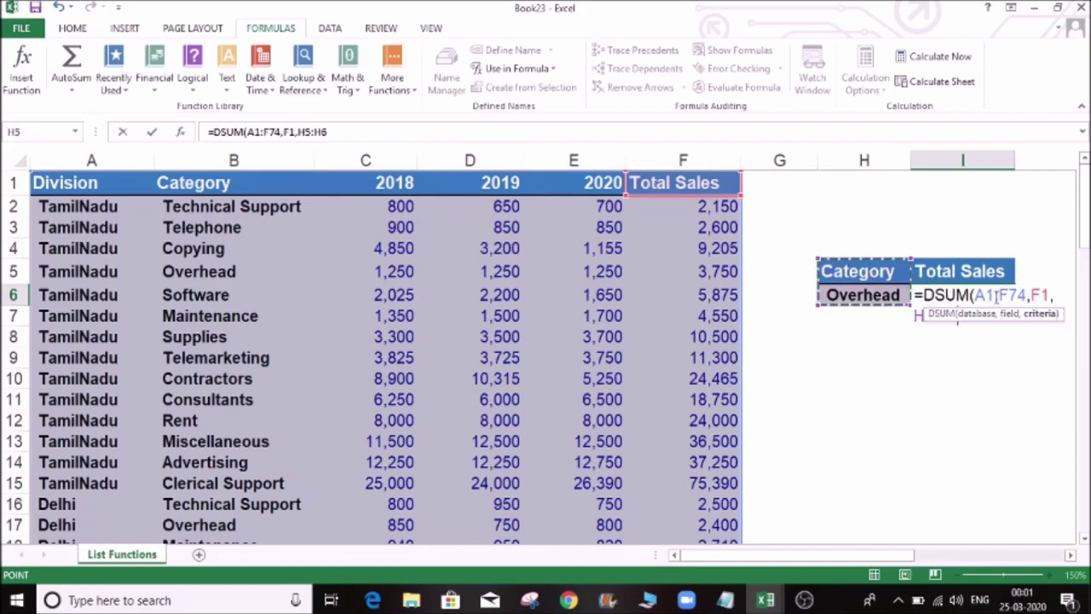
drag(921, 556, 943, 558)
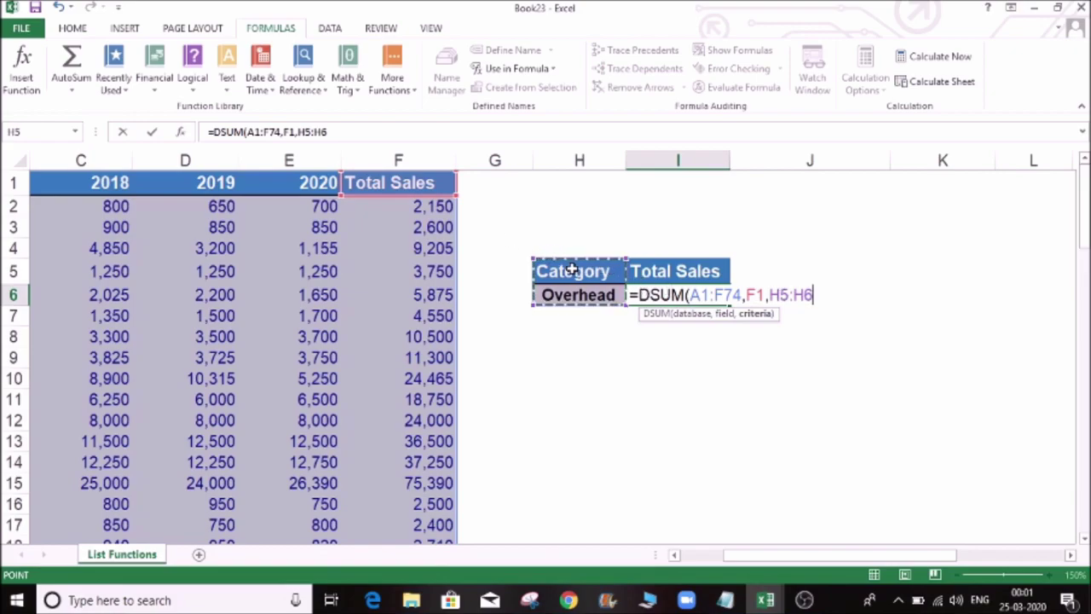
drag(883, 559, 838, 558)
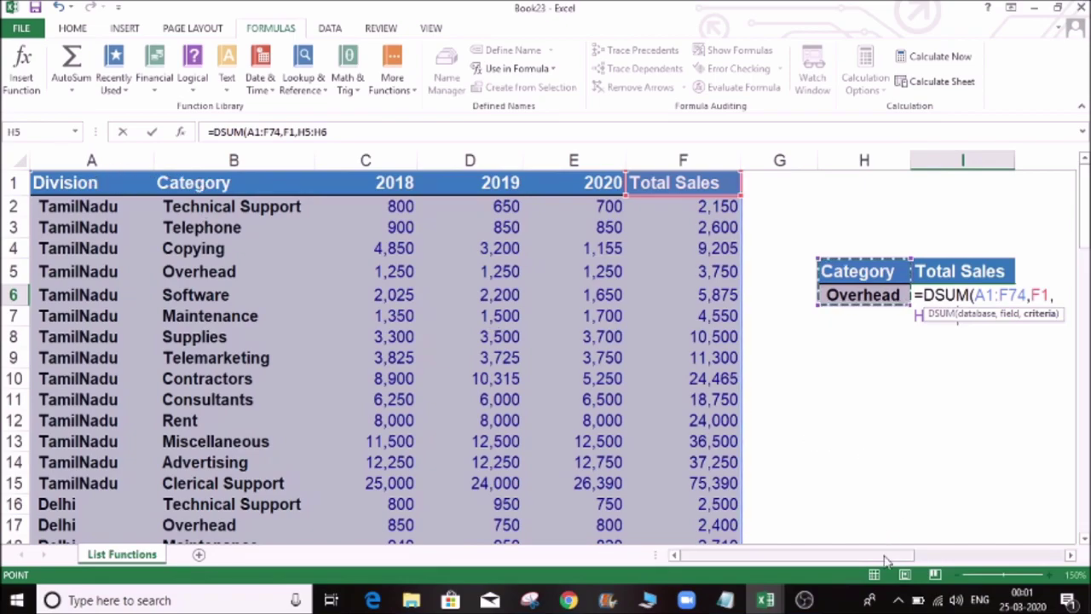
mouse_move(887, 560)
mouse_down()
mouse_move(925, 556)
mouse_move(887, 556)
mouse_up()
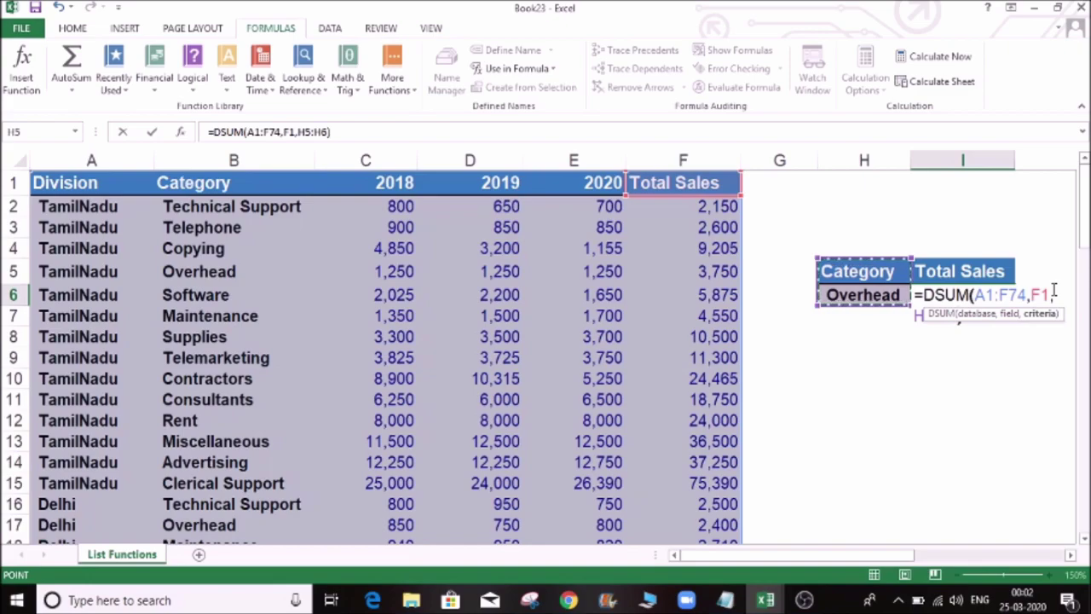
key(Return)
key(Up)
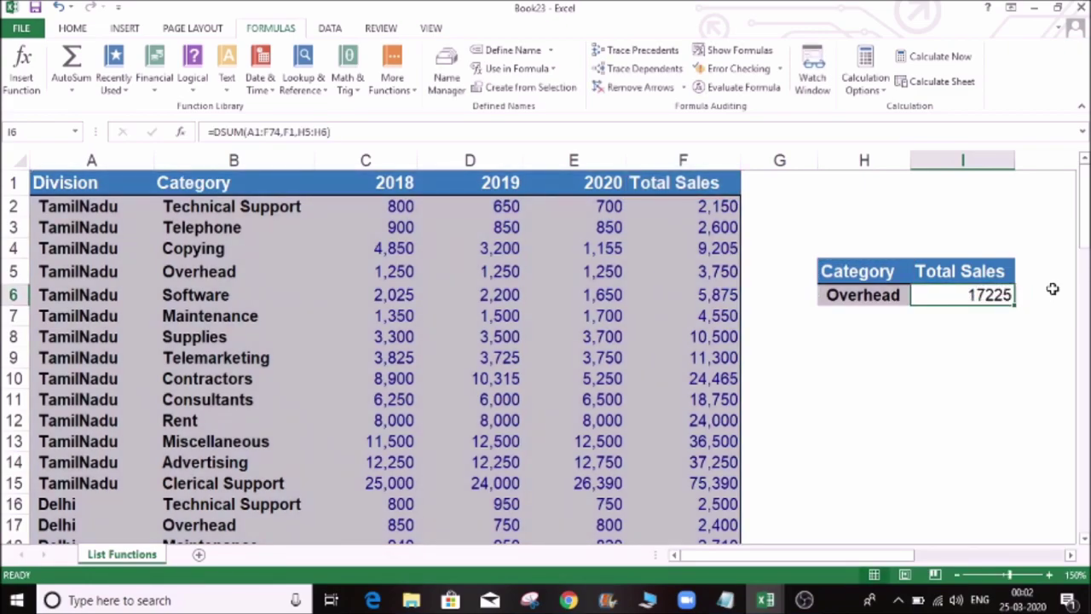
click(873, 272)
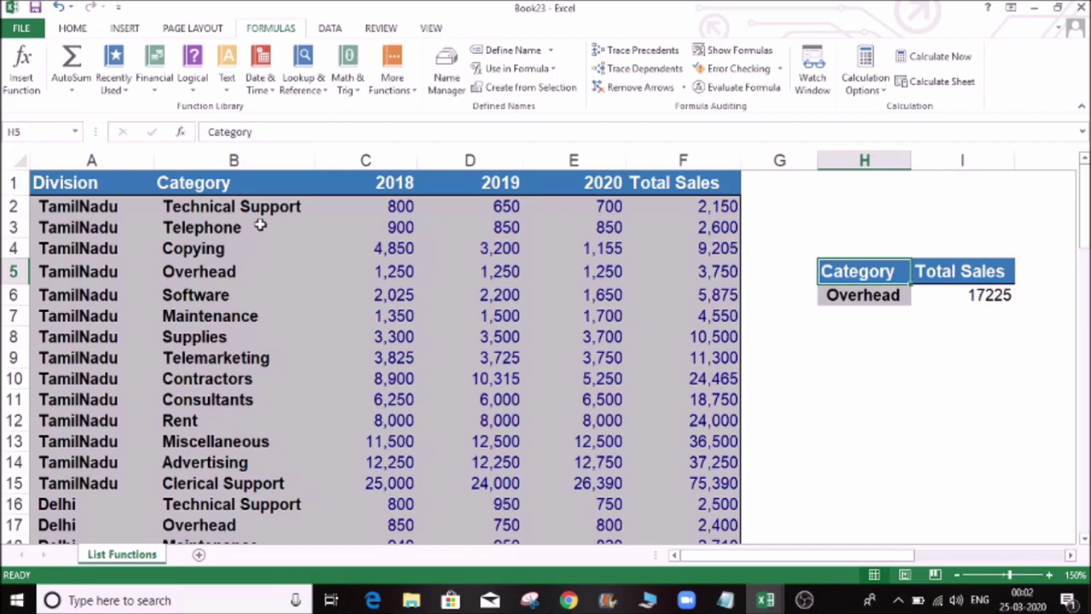
click(233, 180)
click(885, 292)
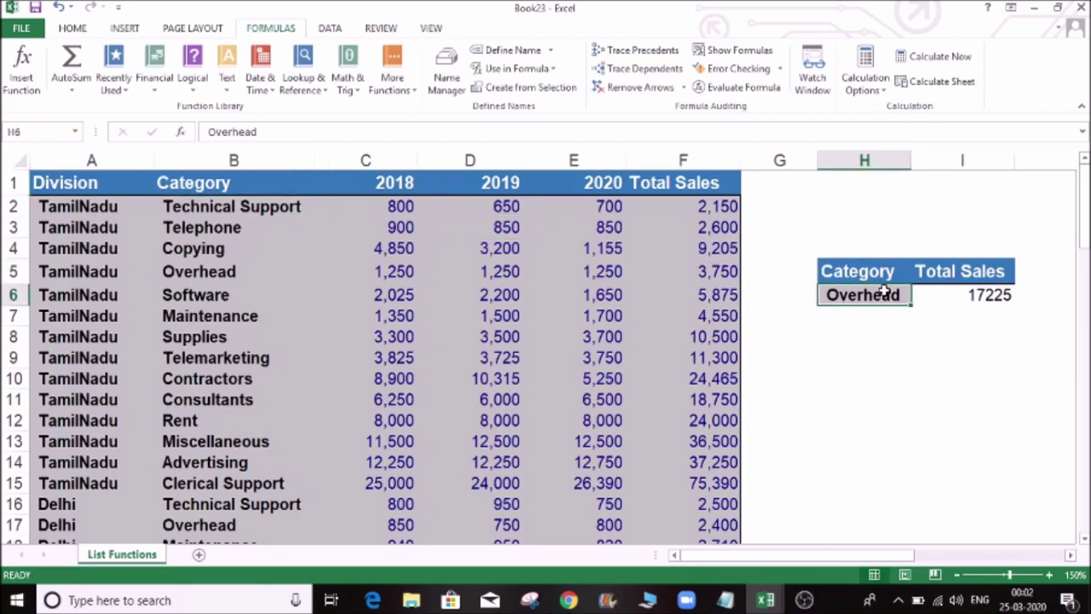
click(952, 274)
click(982, 295)
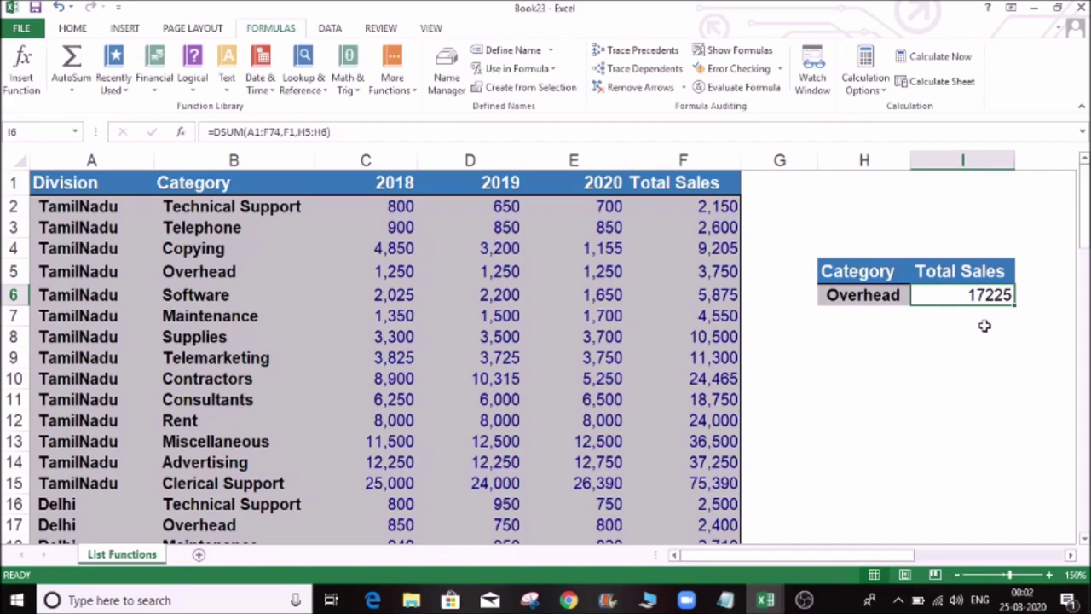
click(849, 322)
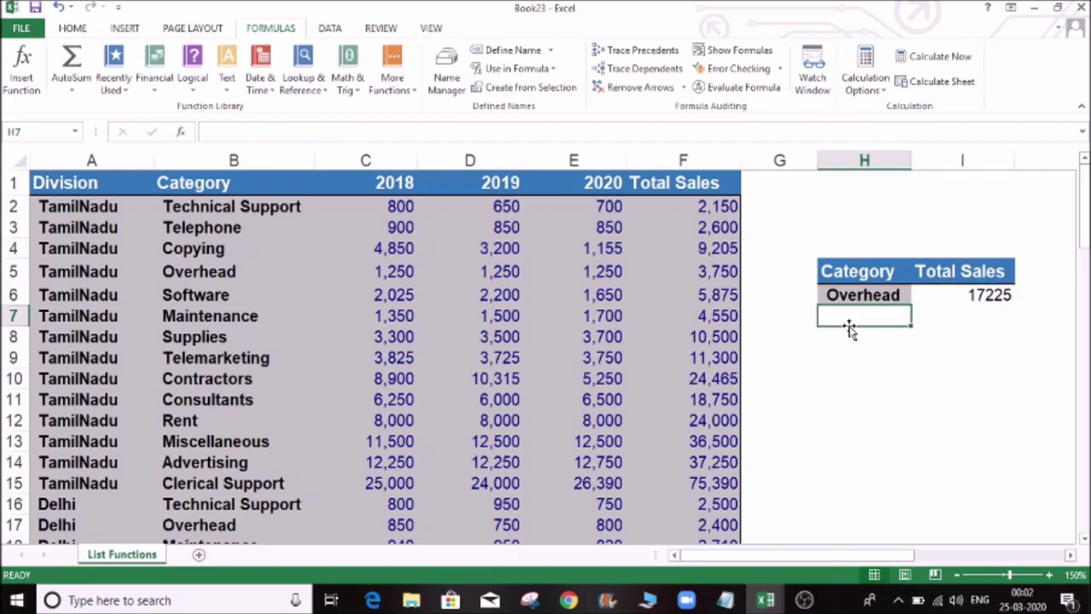
click(877, 298)
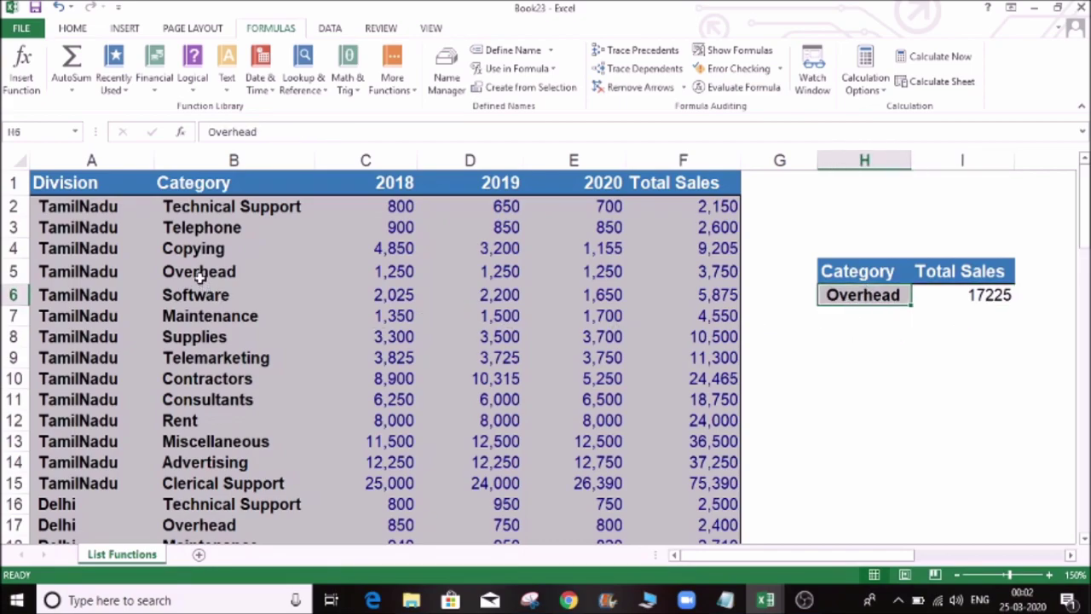
click(197, 229)
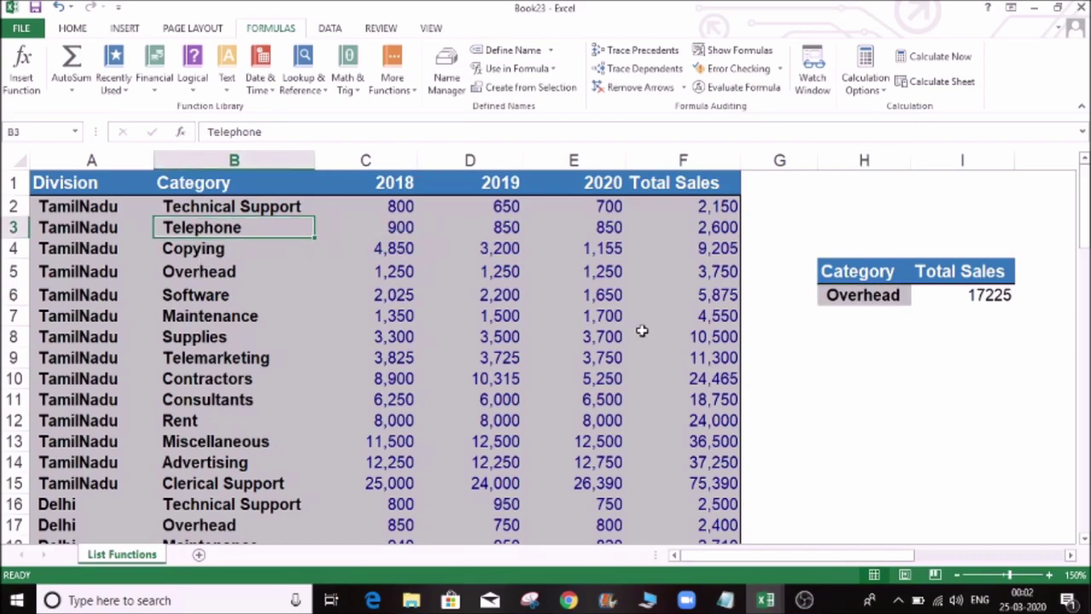
key(ctrl+c)
click(853, 321)
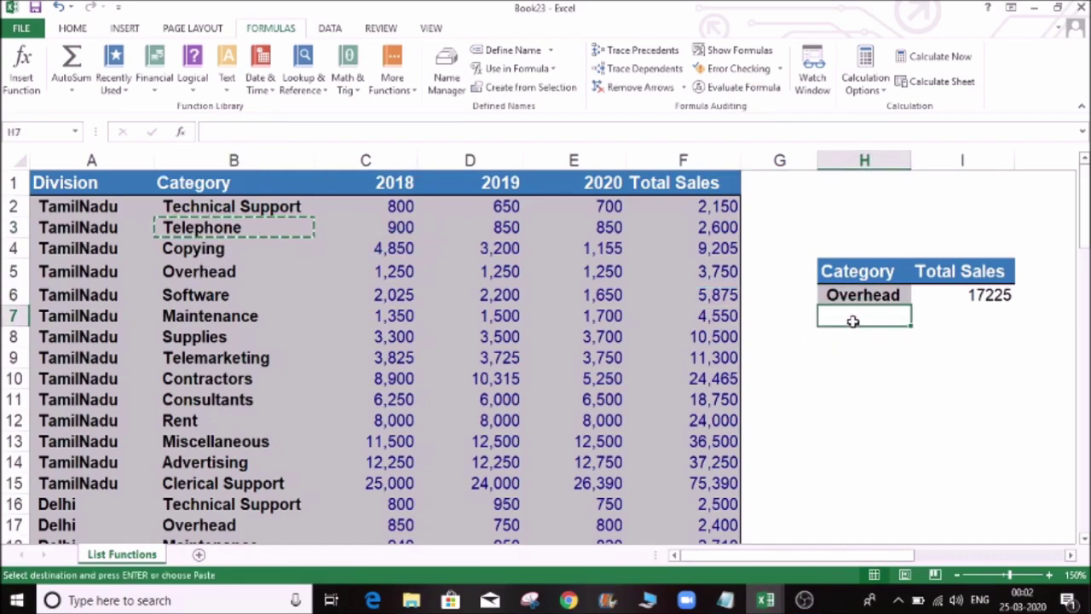
Copy the Category column B2:B74 and paste it into column J starting at J1
key(Escape)
click(185, 209)
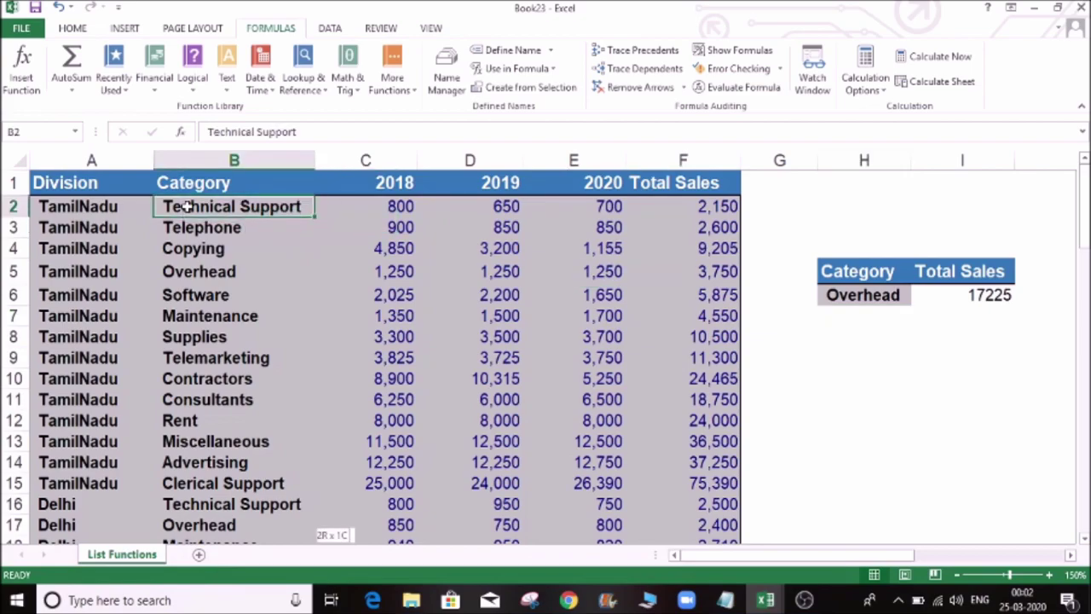
key(ctrl+shift+Down)
key(ctrl+c)
key(Up)
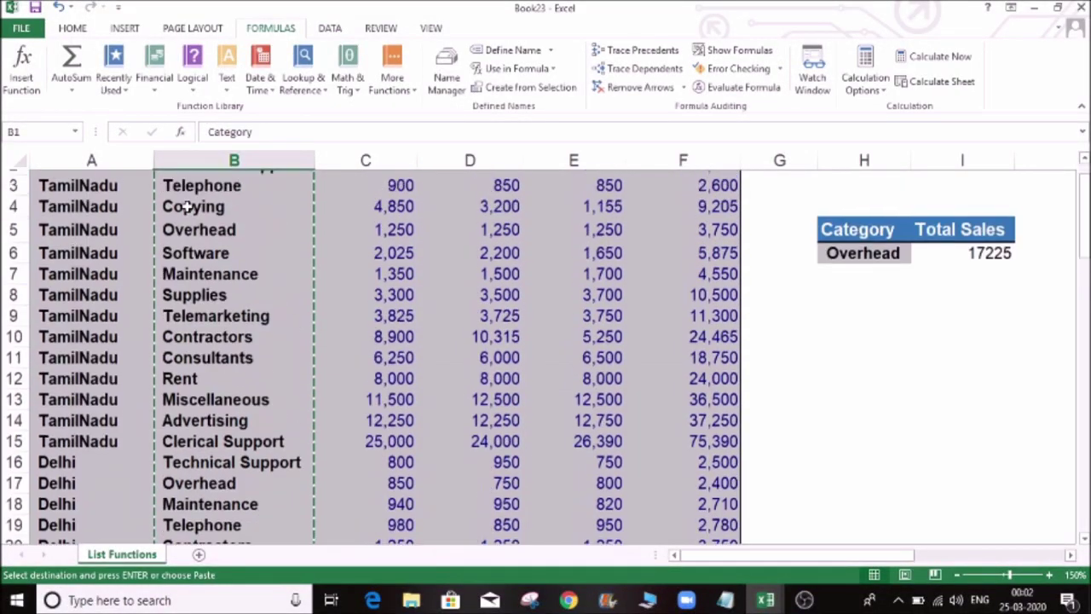
key(Right)
key(Right)
key(Right)
key(Right)
key(Right)
key(Right)
key(Right)
key(Right)
key(Right)
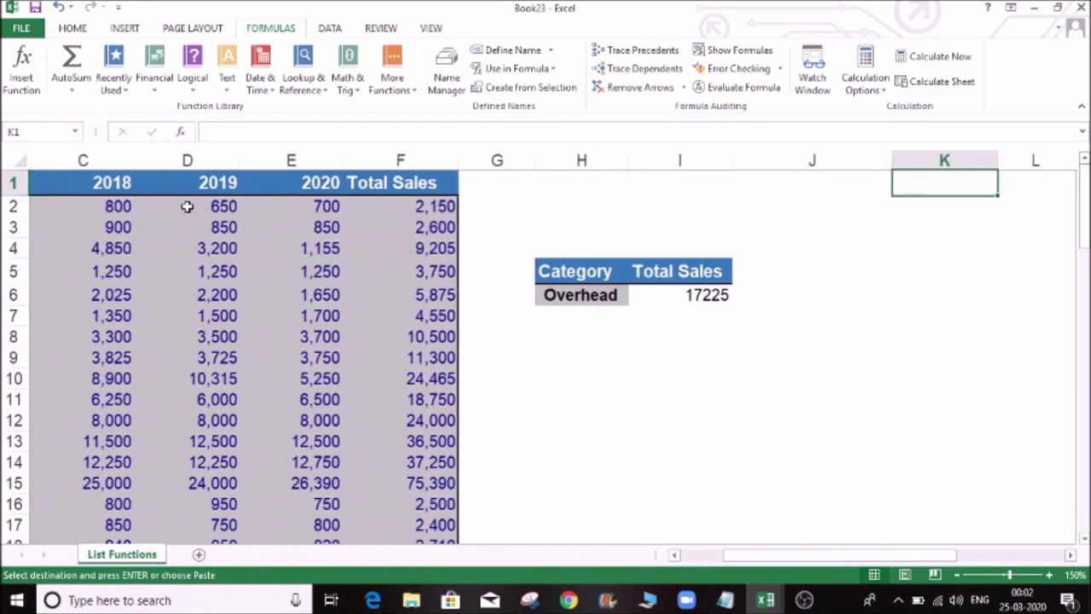
key(Left)
key(ctrl+v)
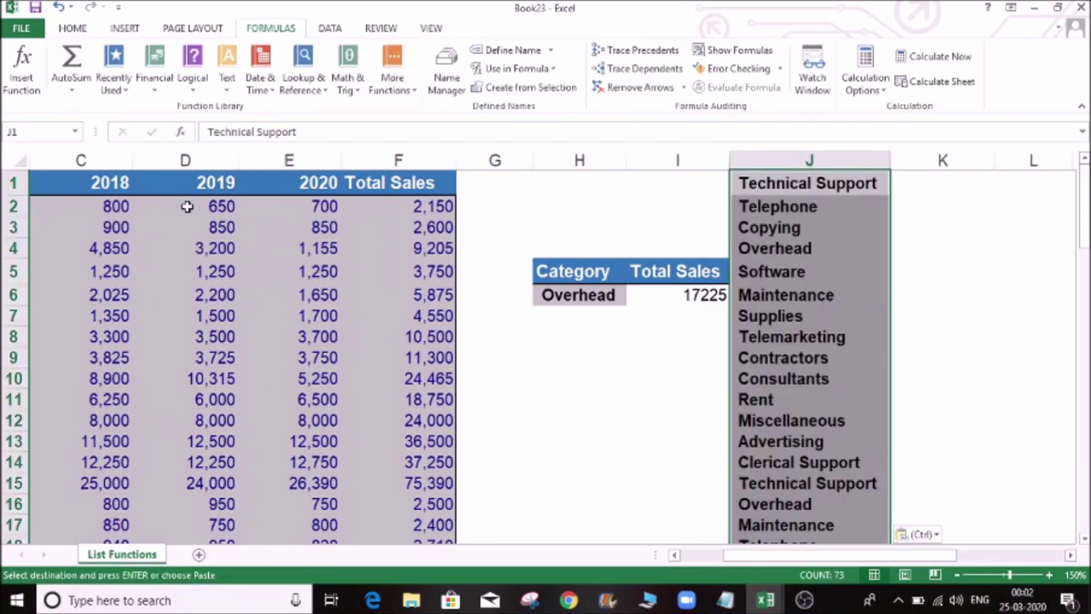
Remove duplicates from the pasted column J only, leaving 15 unique categories
click(330, 30)
click(611, 81)
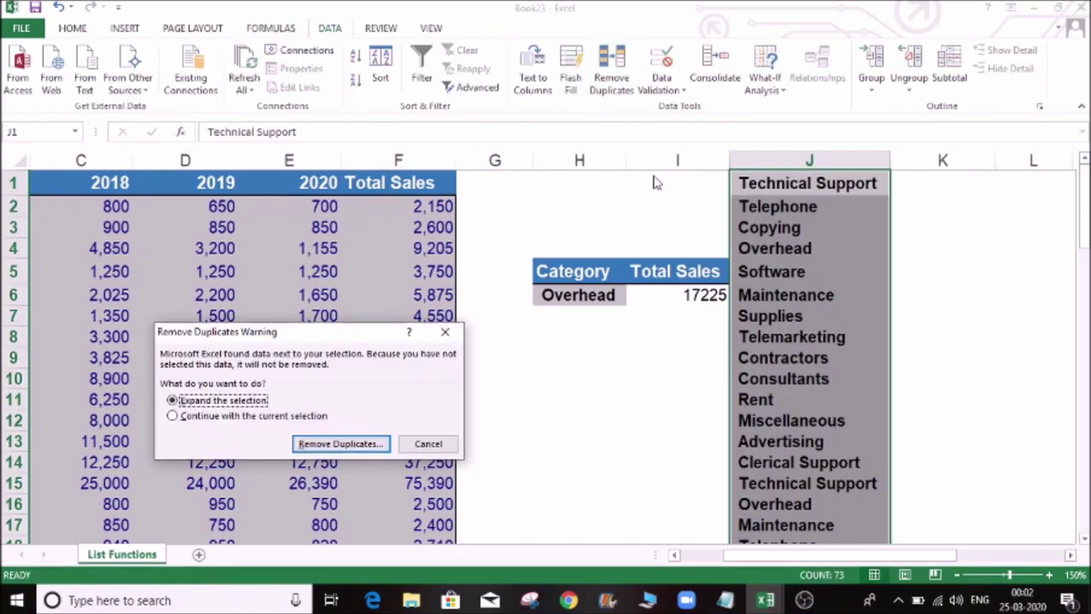
click(259, 417)
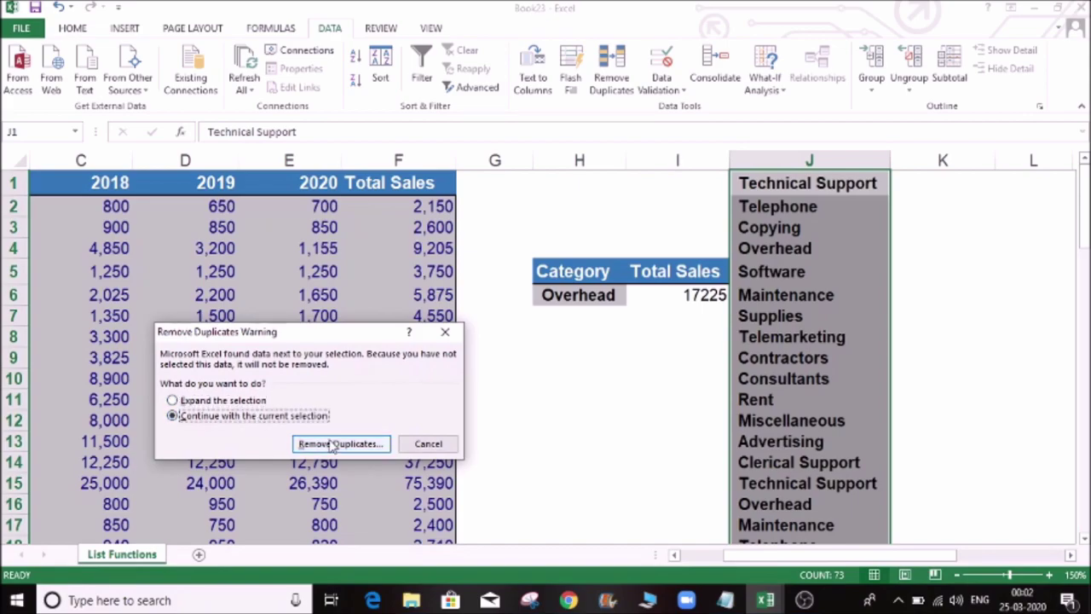
click(327, 444)
click(375, 493)
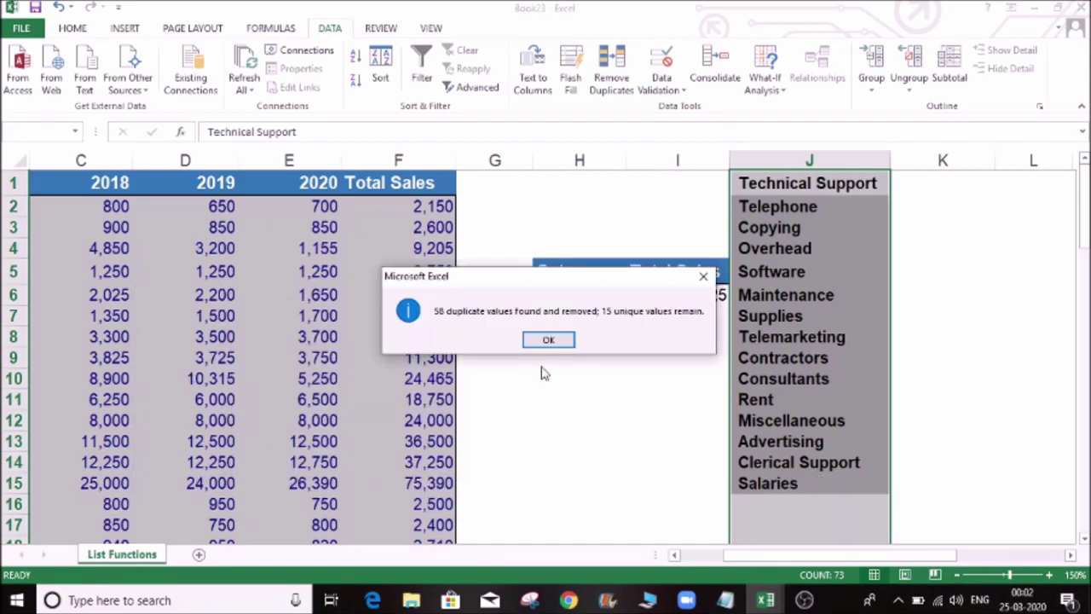
click(543, 341)
click(755, 228)
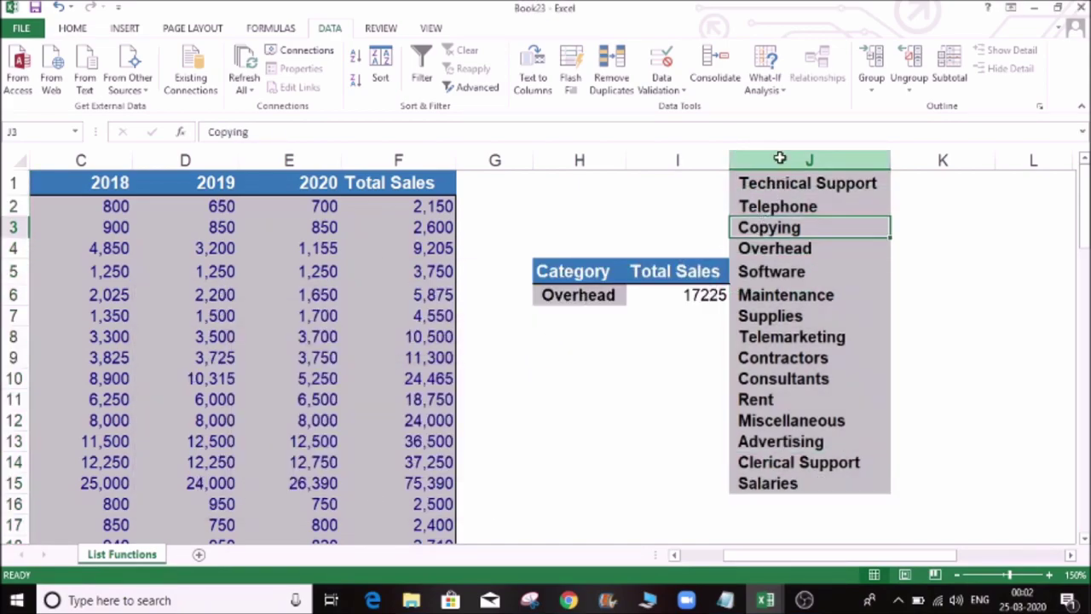
click(779, 154)
Insert two columns before the category list, then Format Painter K9 over J3:K7 to clear the blue fill
key(ctrl+shift+equal)
key(ctrl+shift+equal)
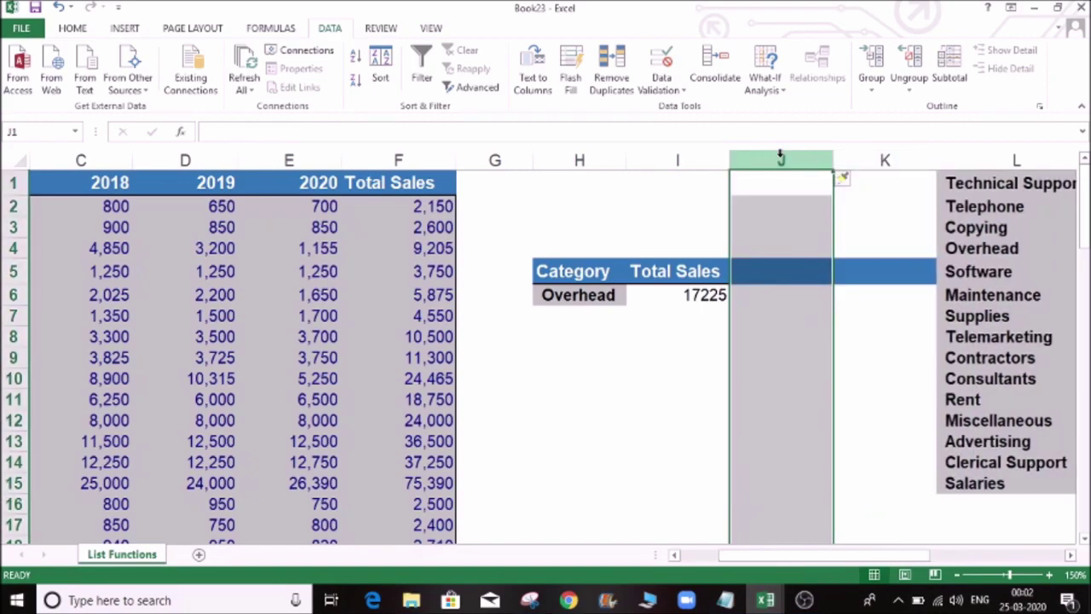
click(871, 358)
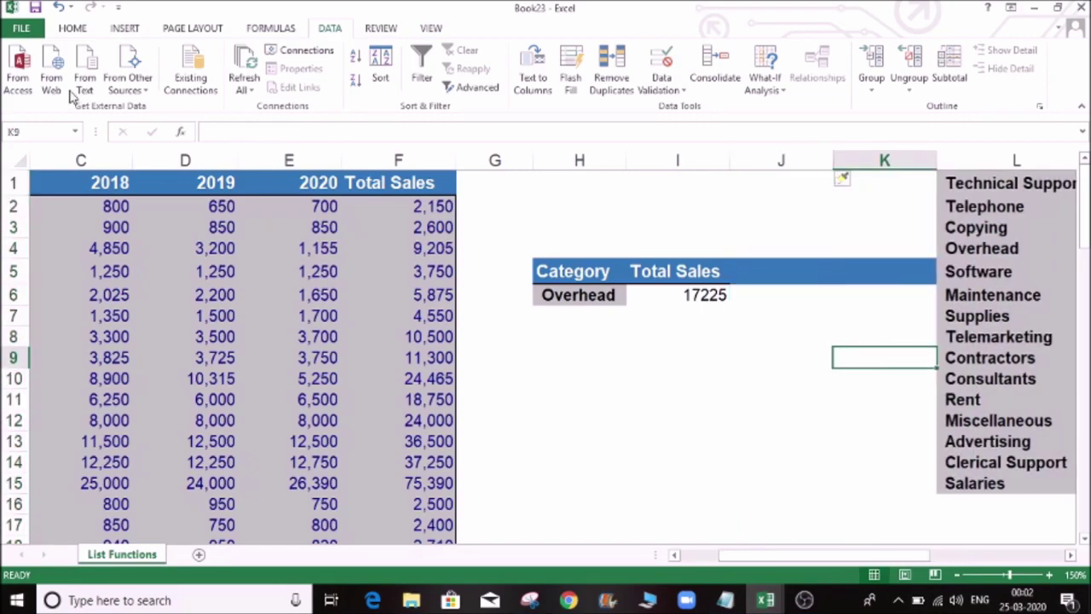
click(72, 28)
click(56, 89)
mouse_move(750, 226)
mouse_down()
mouse_move(867, 268)
mouse_move(884, 317)
mouse_up()
Clear the Overhead criterion from H6 so the DSUM totals all categories: 1691280
click(727, 466)
click(621, 382)
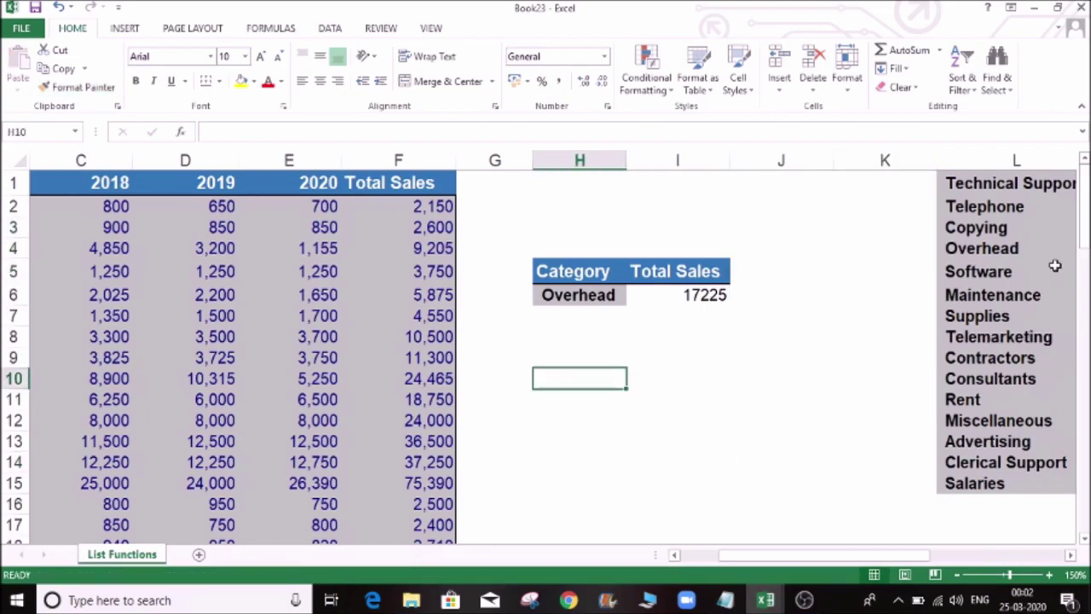
click(994, 189)
drag(989, 197, 963, 483)
click(505, 394)
click(569, 295)
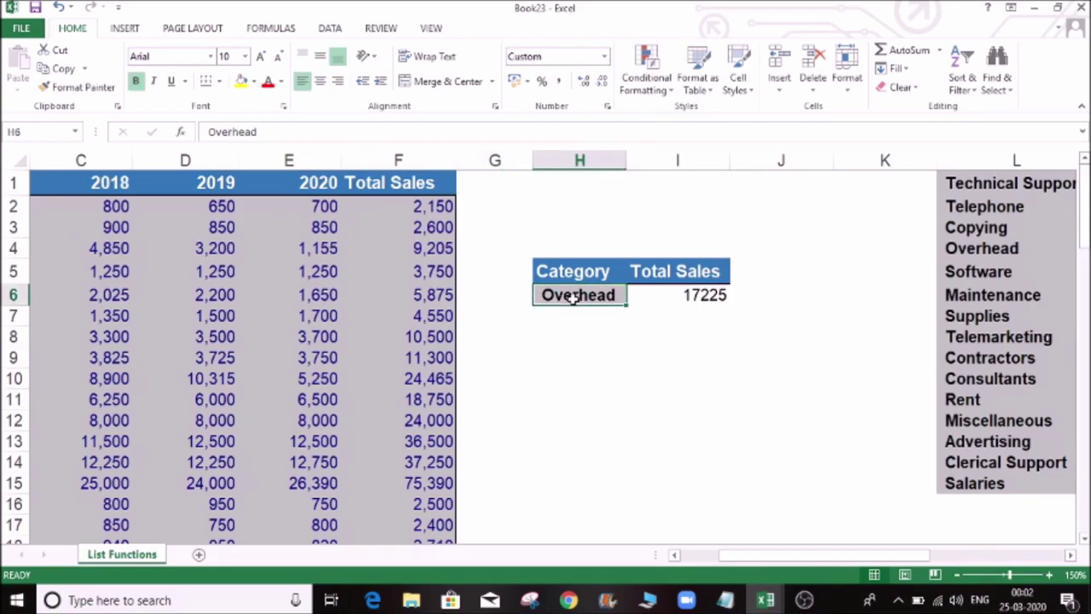
key(Delete)
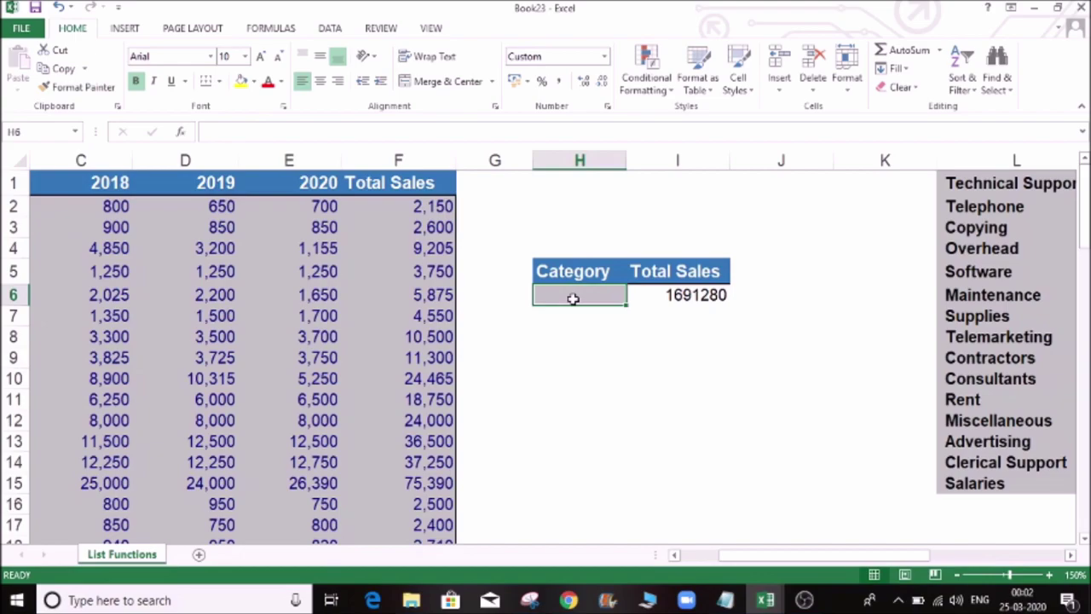
click(330, 28)
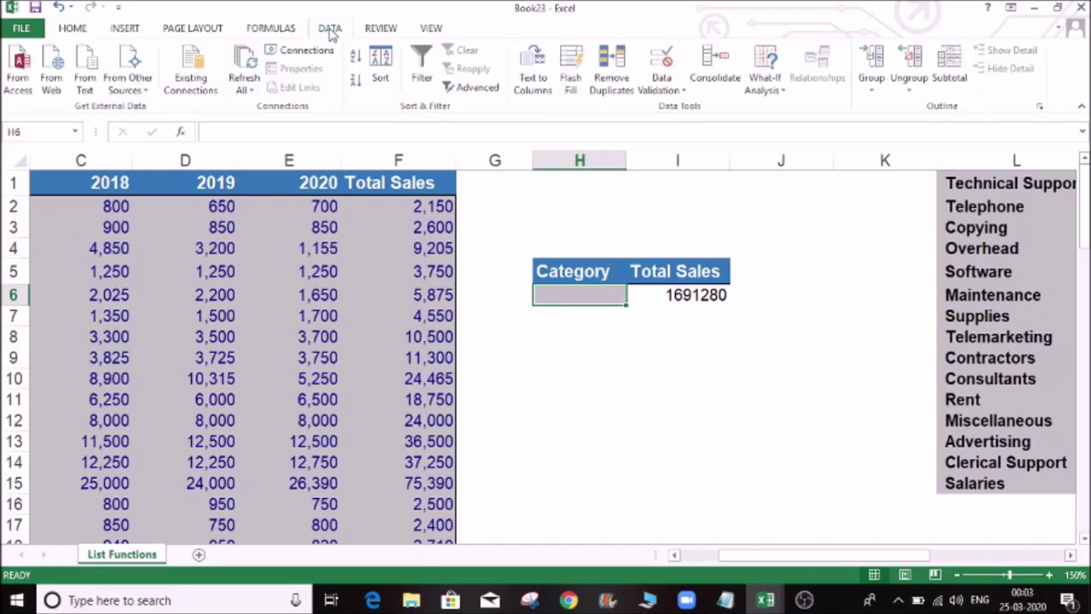
Add List data validation to H6 with source =$L$1:$L$15 for a category dropdown
click(663, 89)
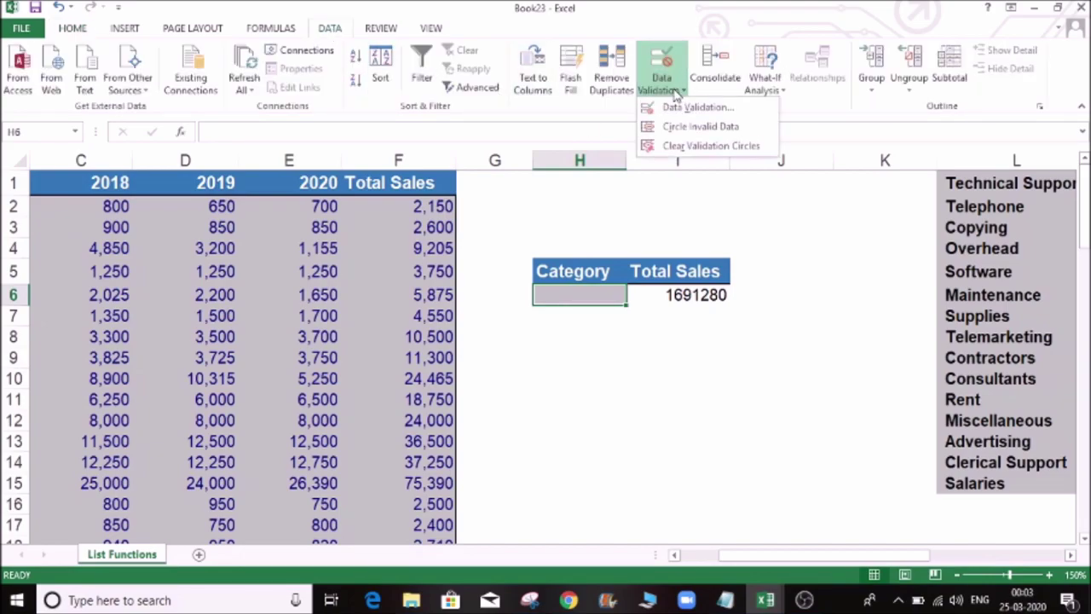
click(684, 106)
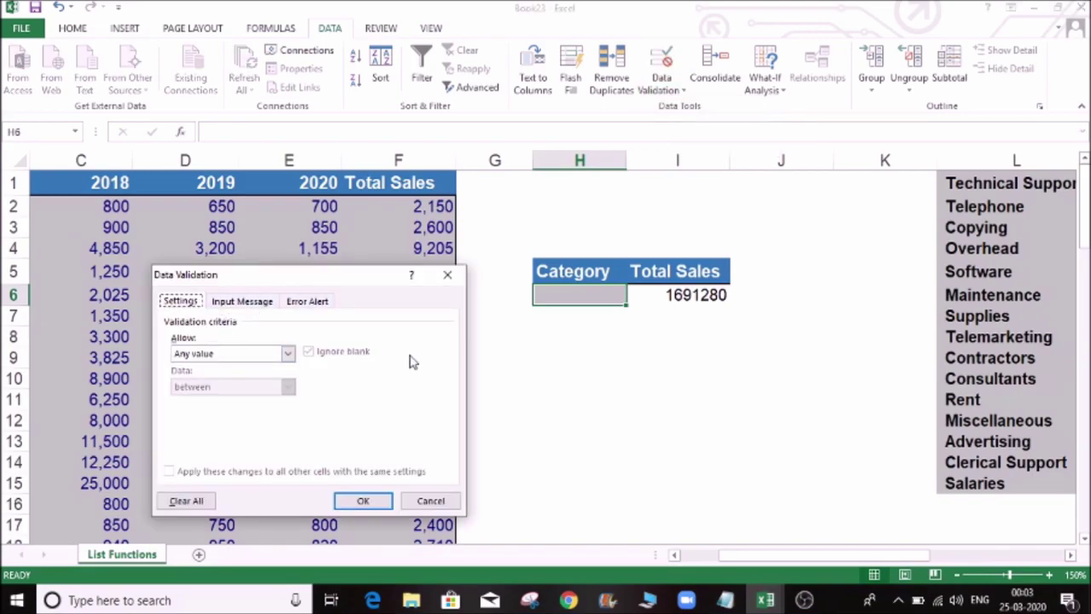
click(287, 352)
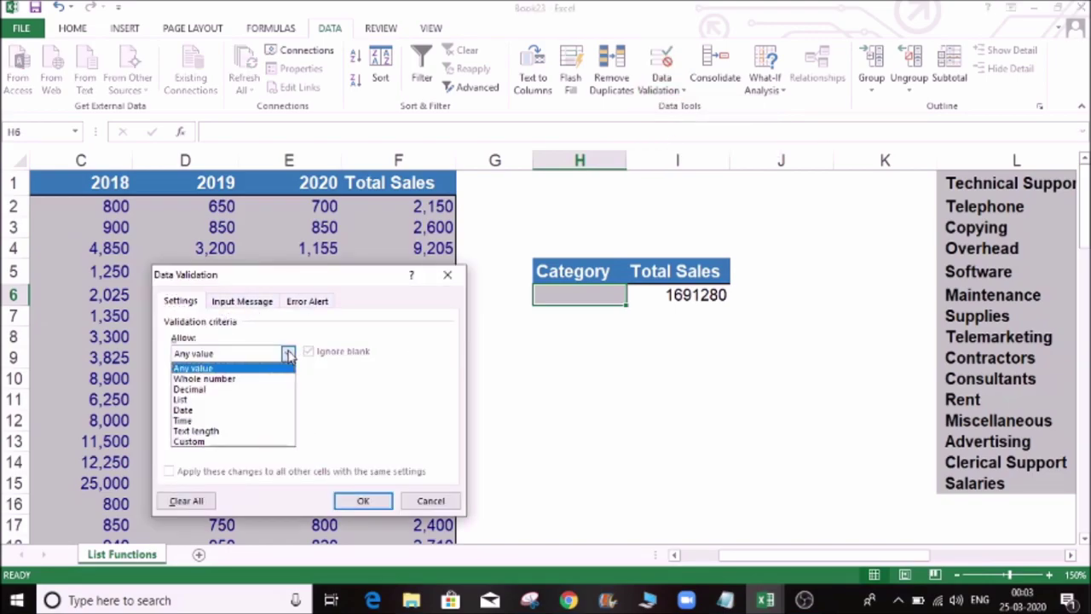
click(218, 400)
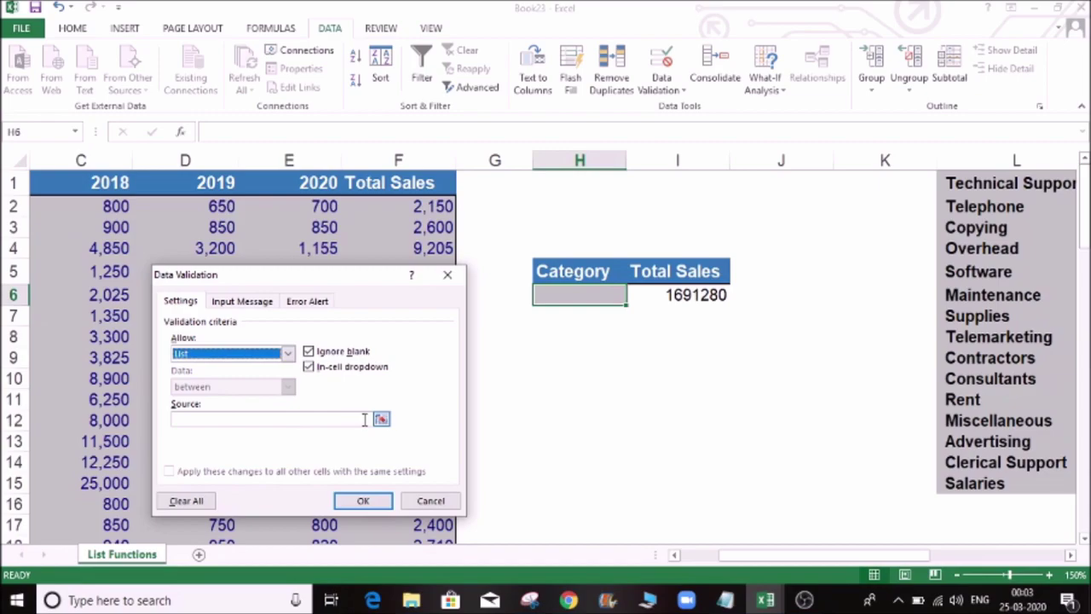
click(232, 419)
click(974, 179)
drag(975, 179, 979, 489)
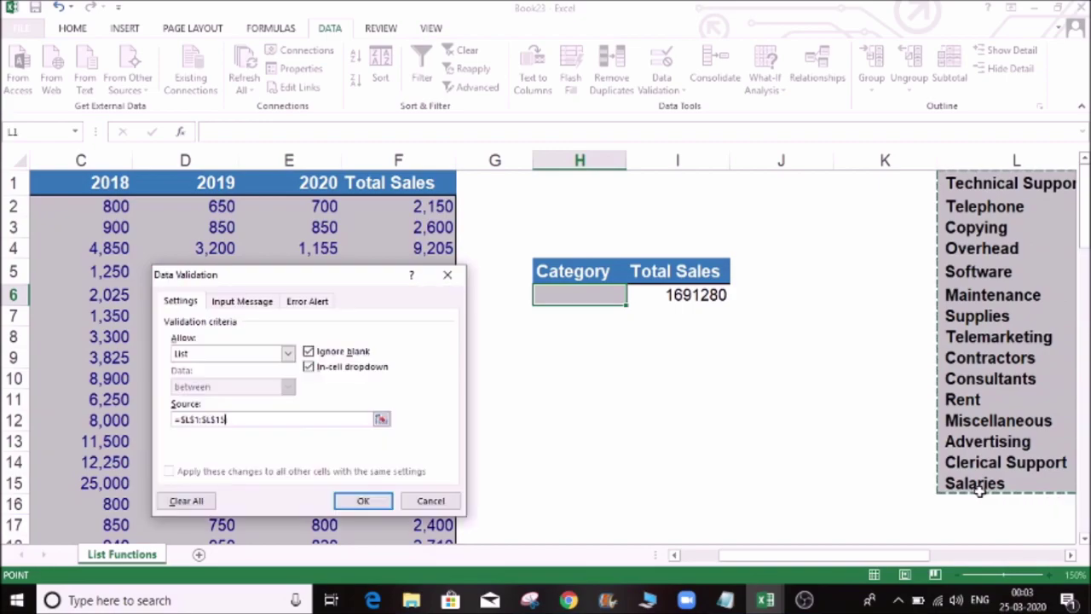
click(362, 501)
click(618, 337)
click(609, 290)
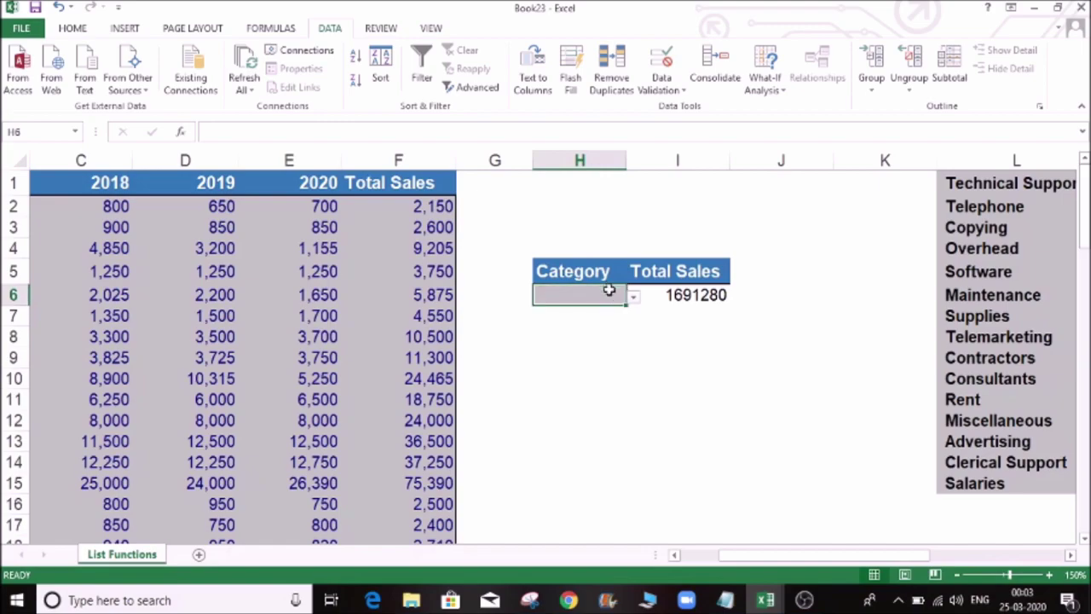
click(559, 319)
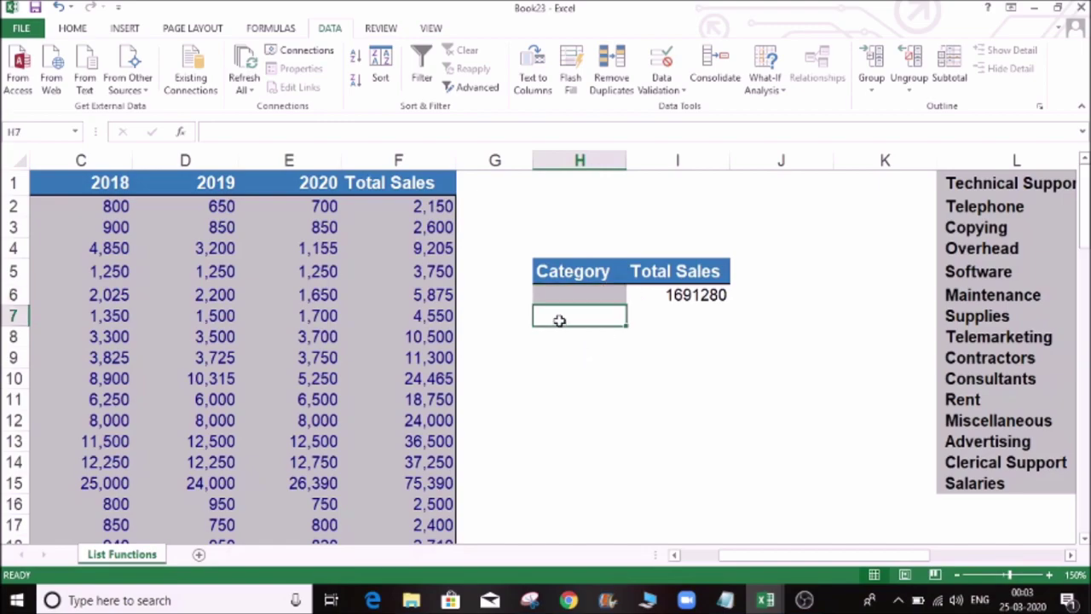
Pick Technical Support in H6, autofit column H, then switch H6 to Overhead for 17225
key(Left)
key(Left)
key(Left)
key(Left)
key(Left)
key(Left)
key(Left)
key(Right)
key(Right)
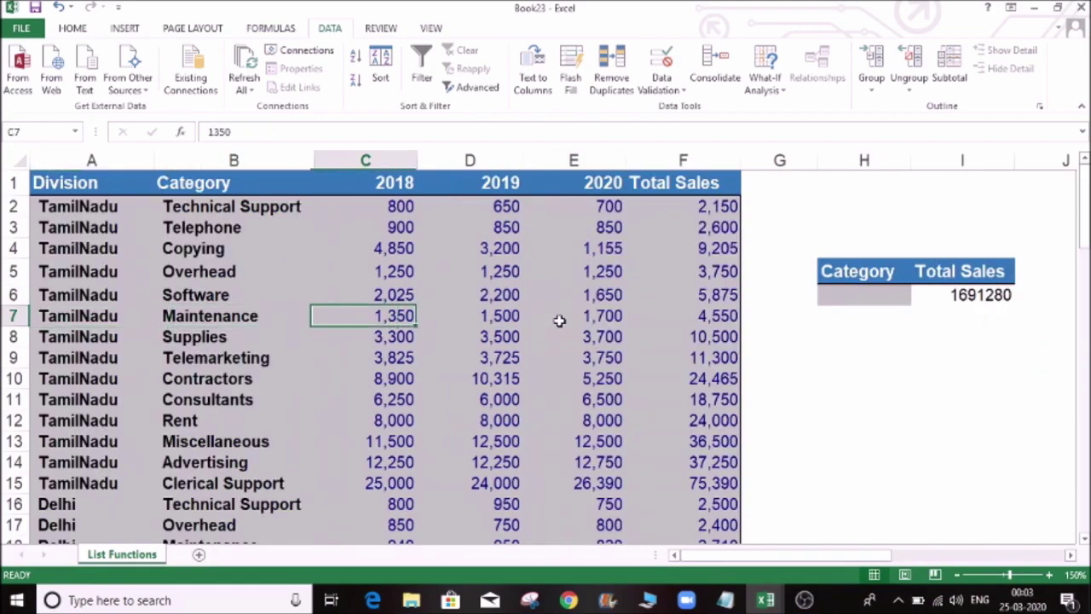
click(856, 298)
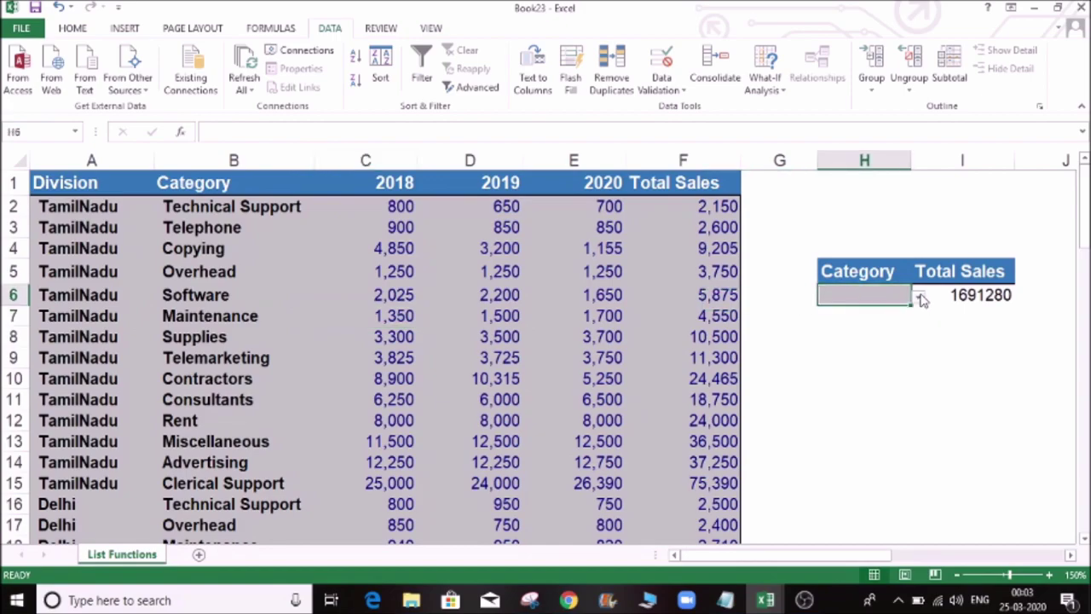
click(920, 297)
click(884, 314)
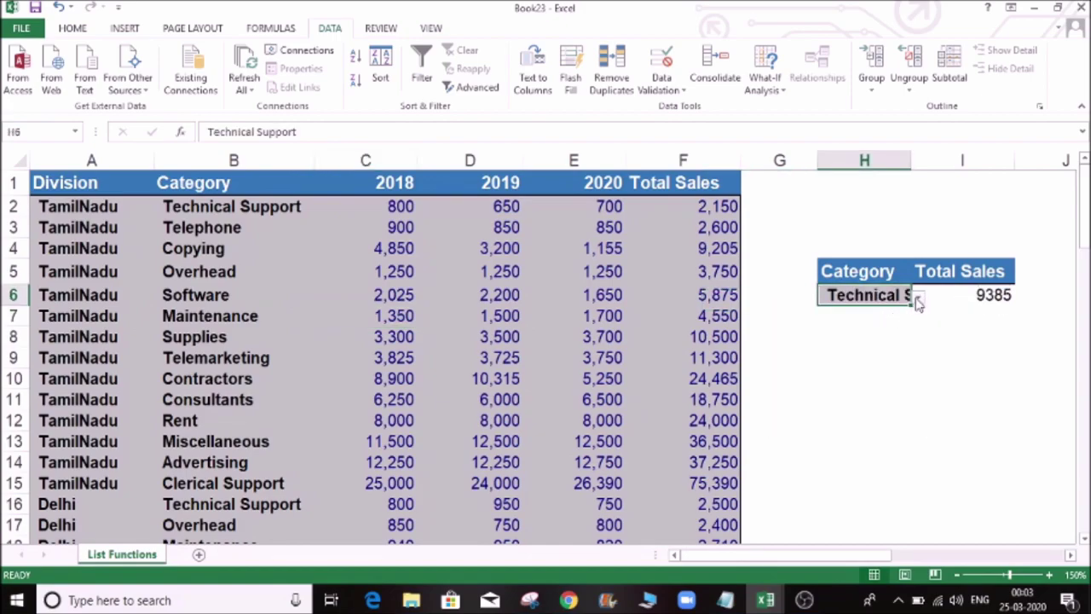
double_click(911, 162)
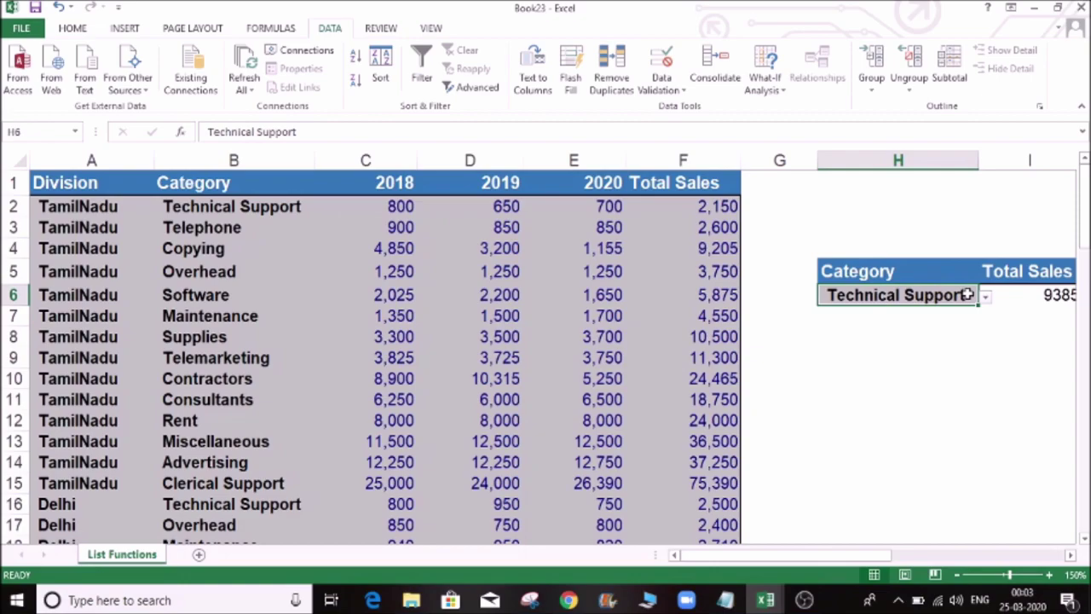
click(987, 298)
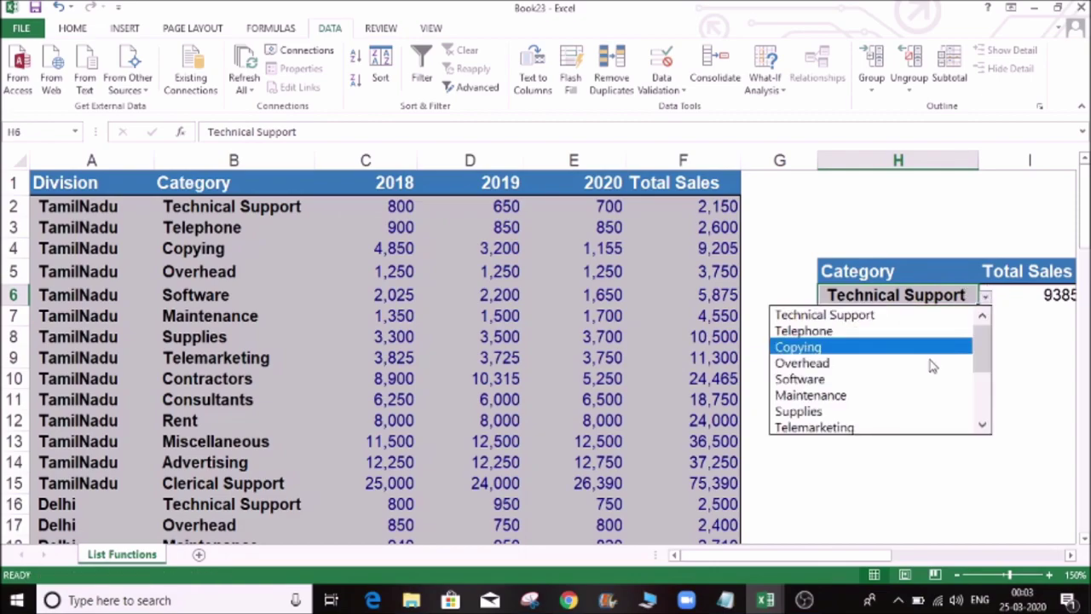
click(918, 359)
click(926, 360)
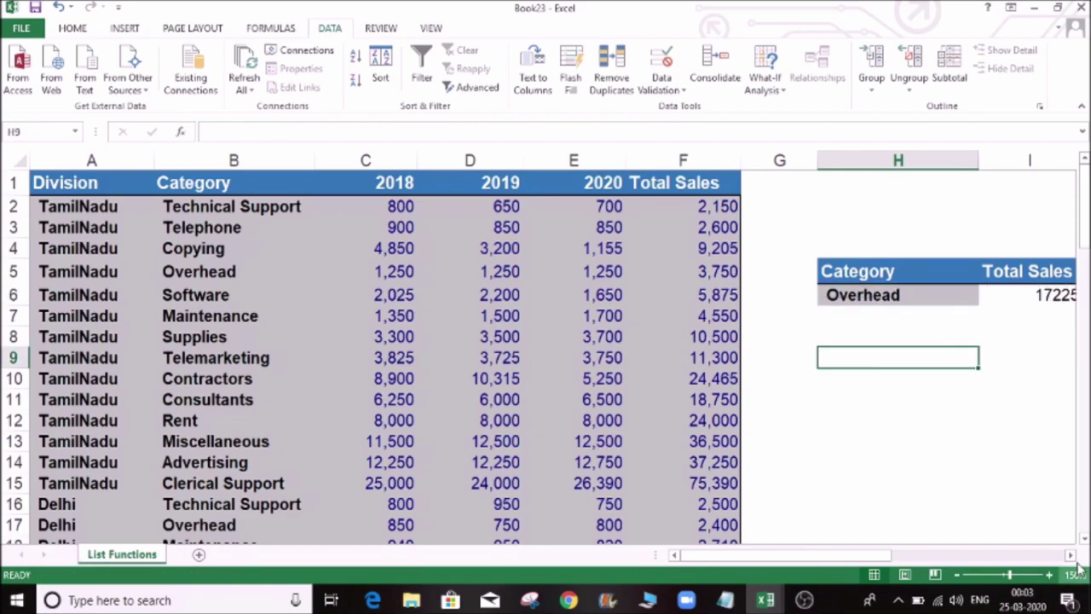
Select the field headers A1:E1, Division through 2020
click(1071, 555)
click(1071, 555)
click(602, 277)
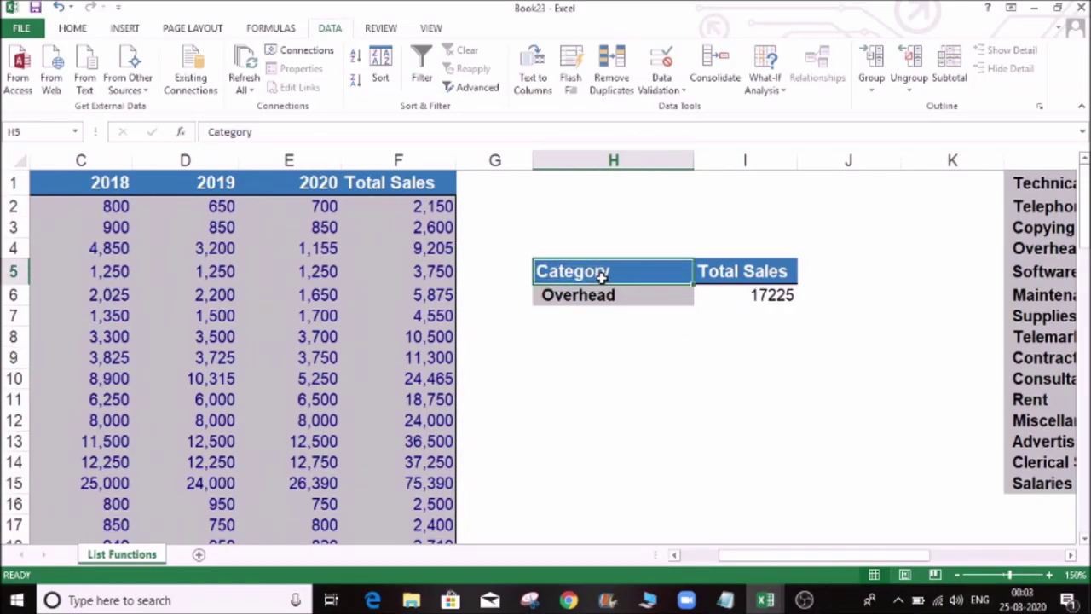
click(317, 182)
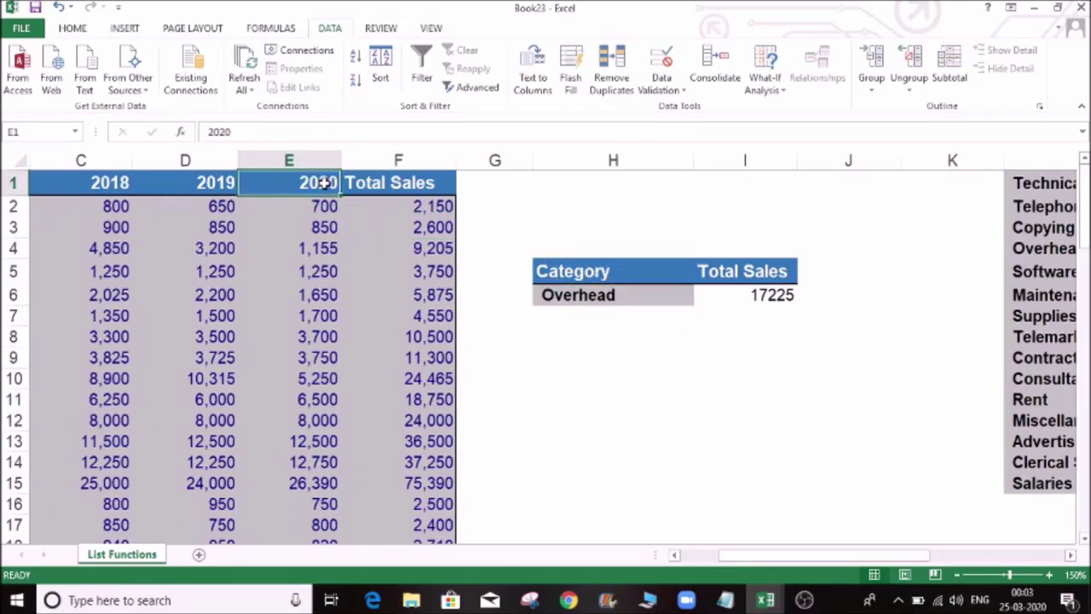
key(Left)
key(Left)
key(Left)
key(Left)
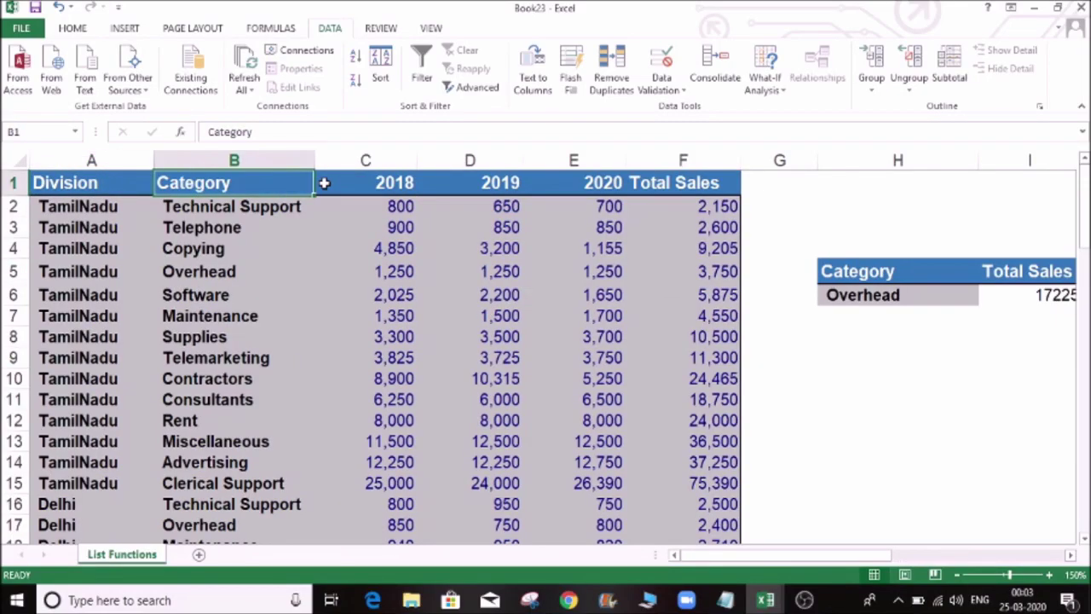
key(shift+Right)
key(shift+Right)
key(shift+Right)
key(shift+Right)
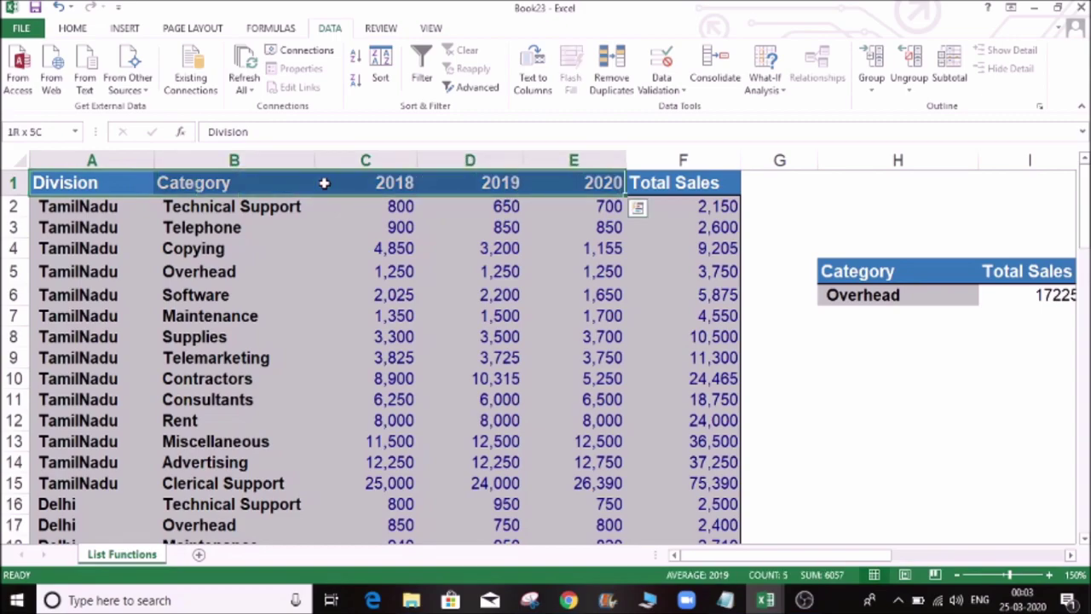
Transpose headers Division through 2020 into K3:K7 and clear the Category heading from H5
key(ctrl+c)
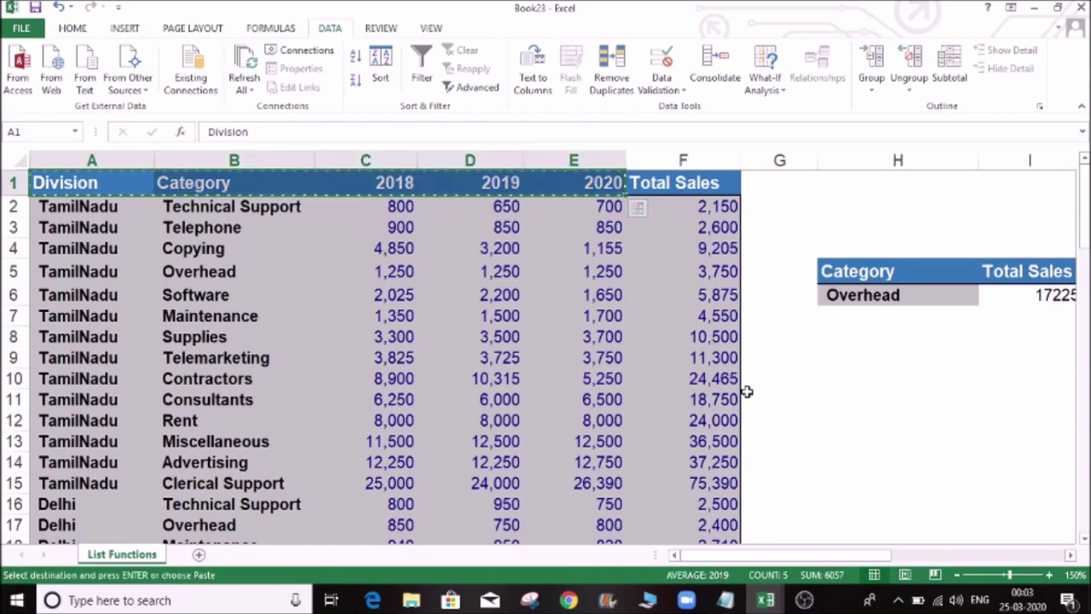
click(783, 232)
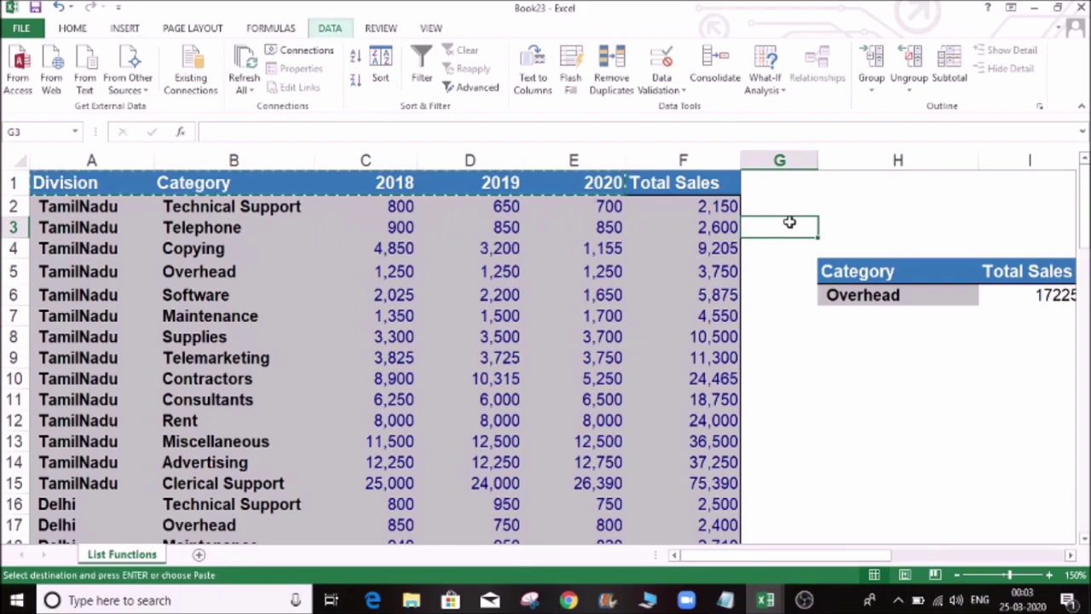
key(ctrl+alt+v)
click(321, 476)
click(364, 505)
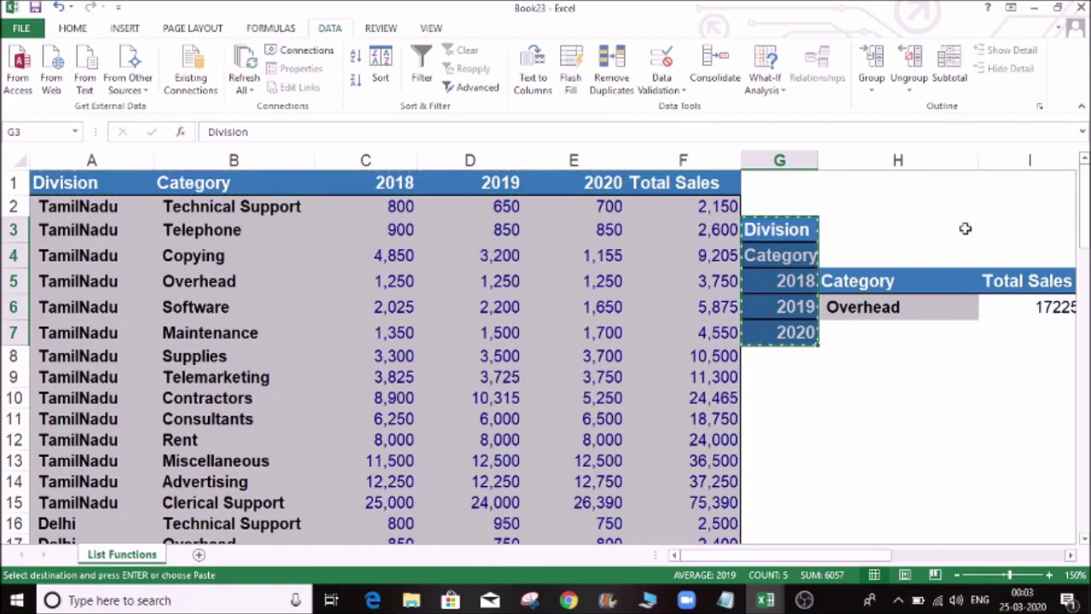
key(Right)
key(Right)
key(Right)
key(Right)
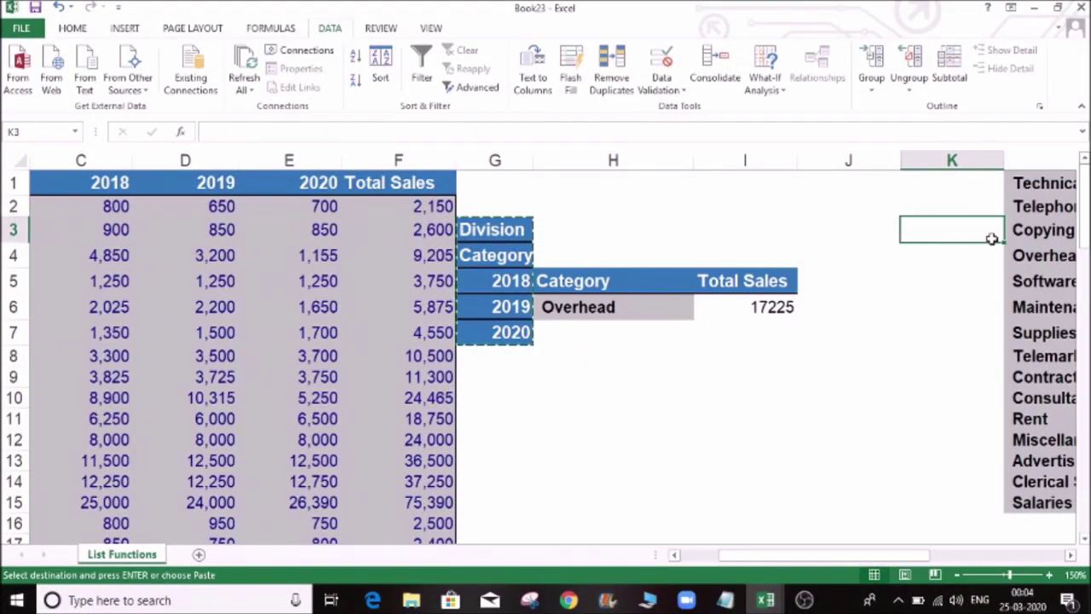
key(Return)
click(836, 373)
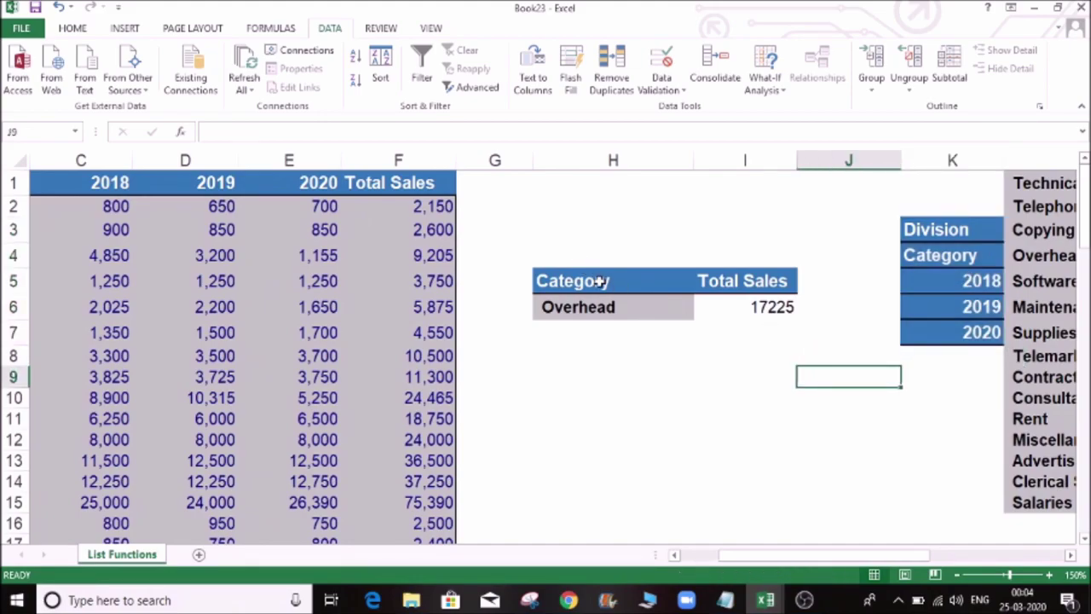
click(600, 281)
key(Delete)
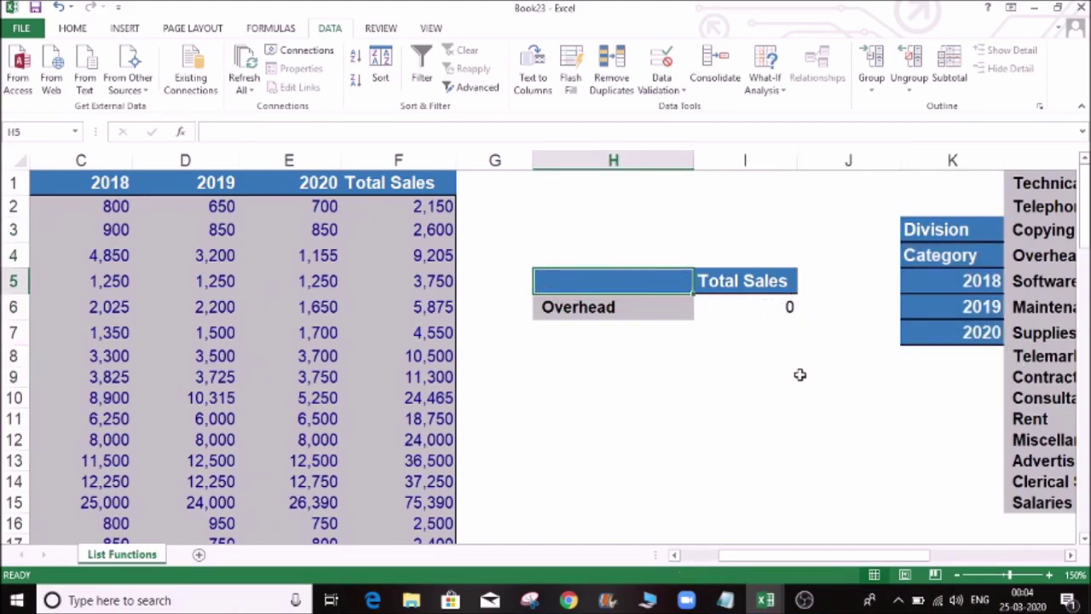
Add List data validation to H5 with source =$K$3:$K$7
click(663, 85)
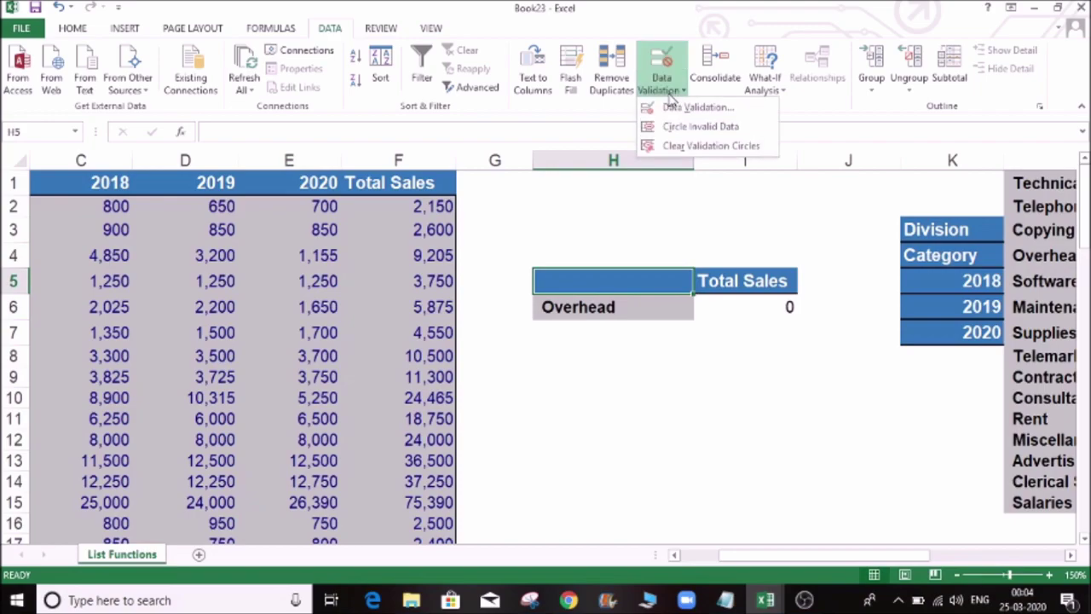
click(691, 111)
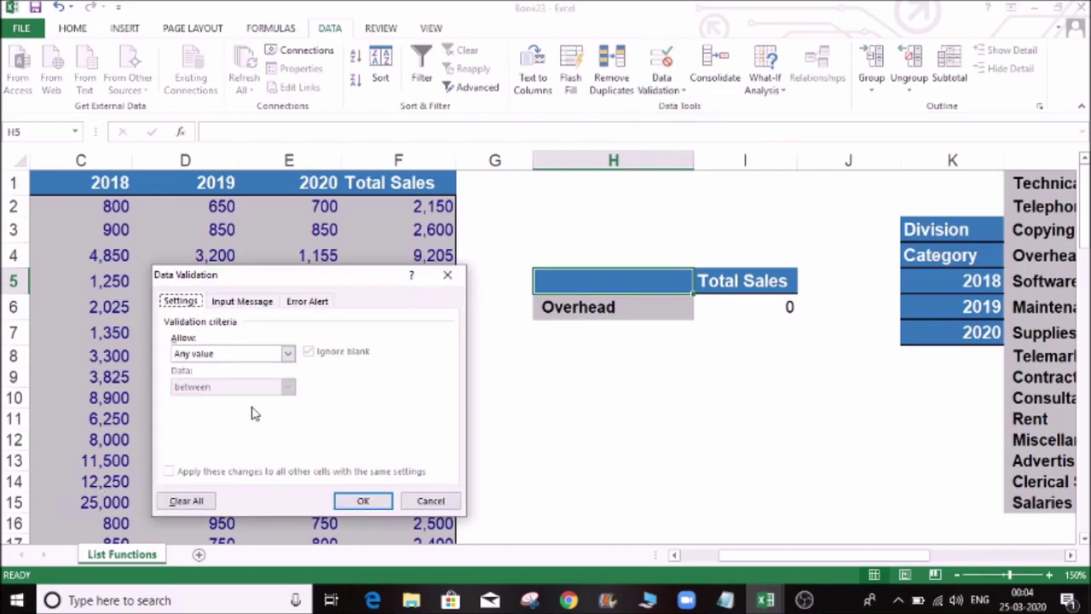
click(288, 353)
click(219, 407)
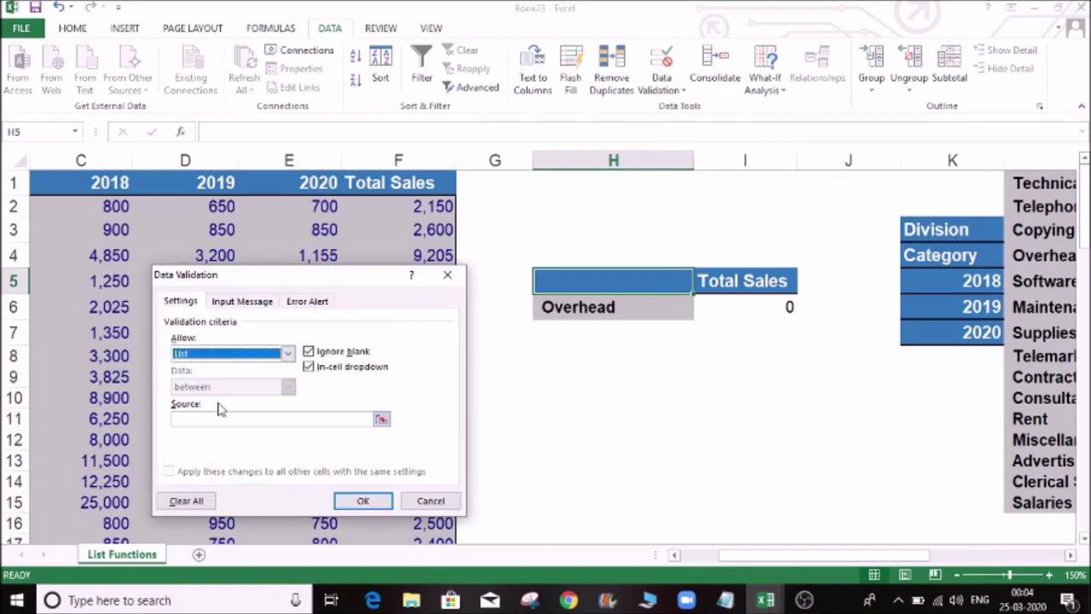
click(381, 420)
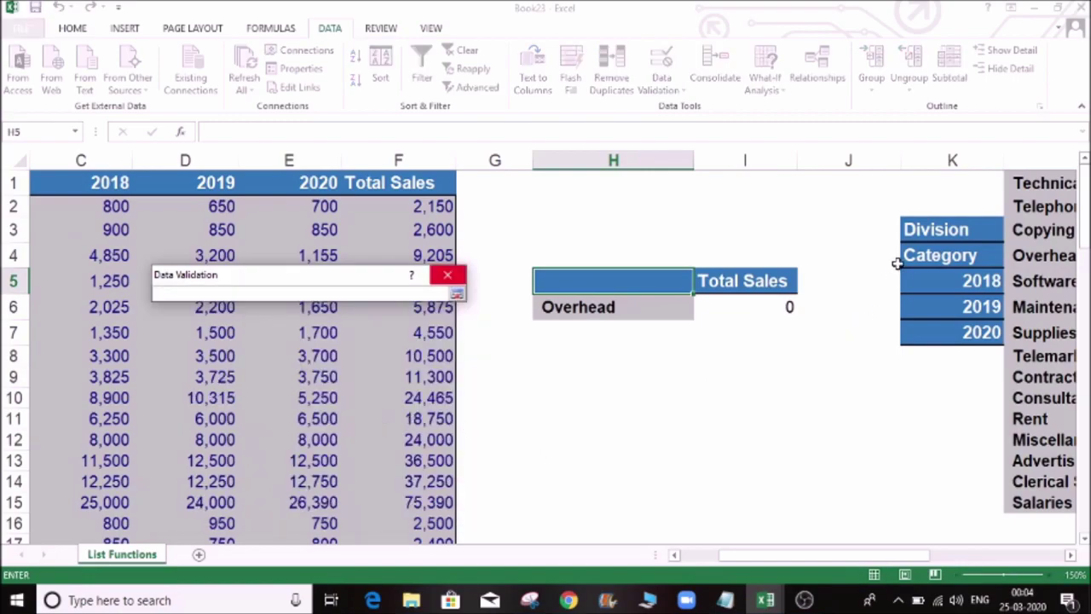
drag(942, 226, 909, 329)
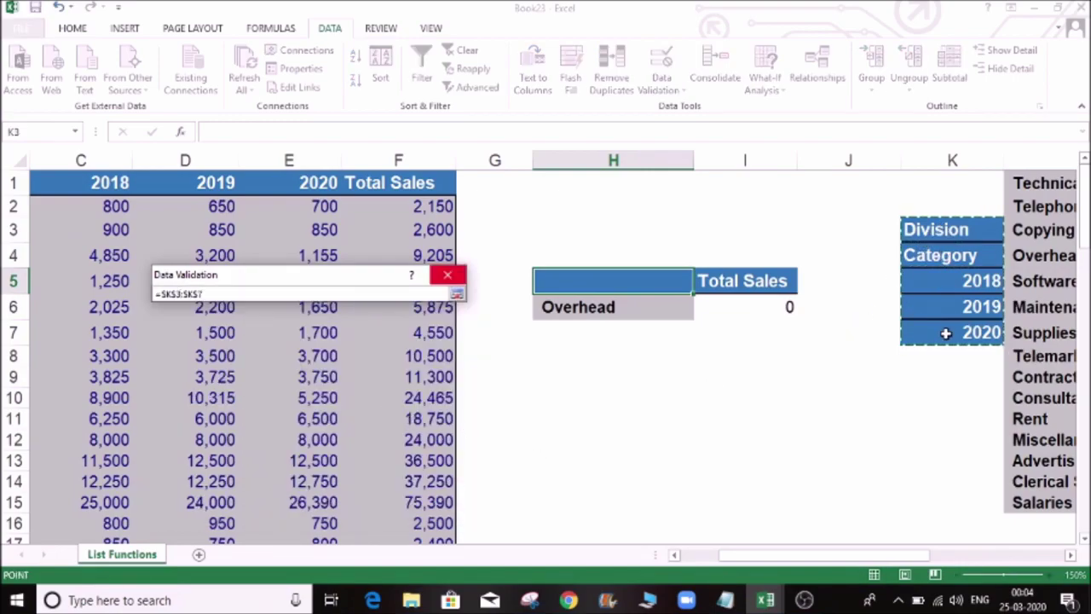
key(Return)
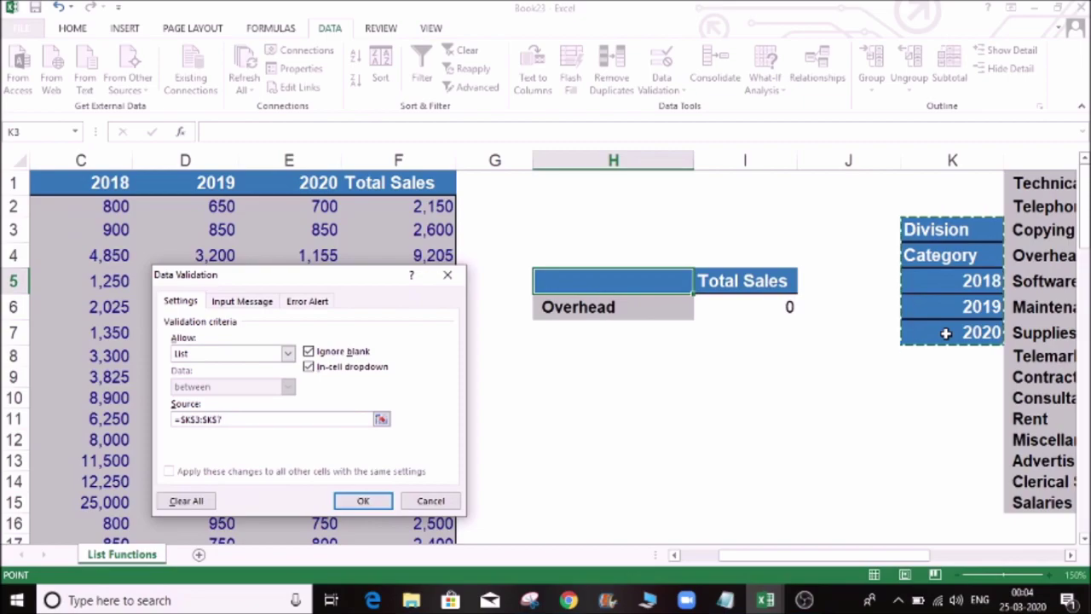
click(364, 500)
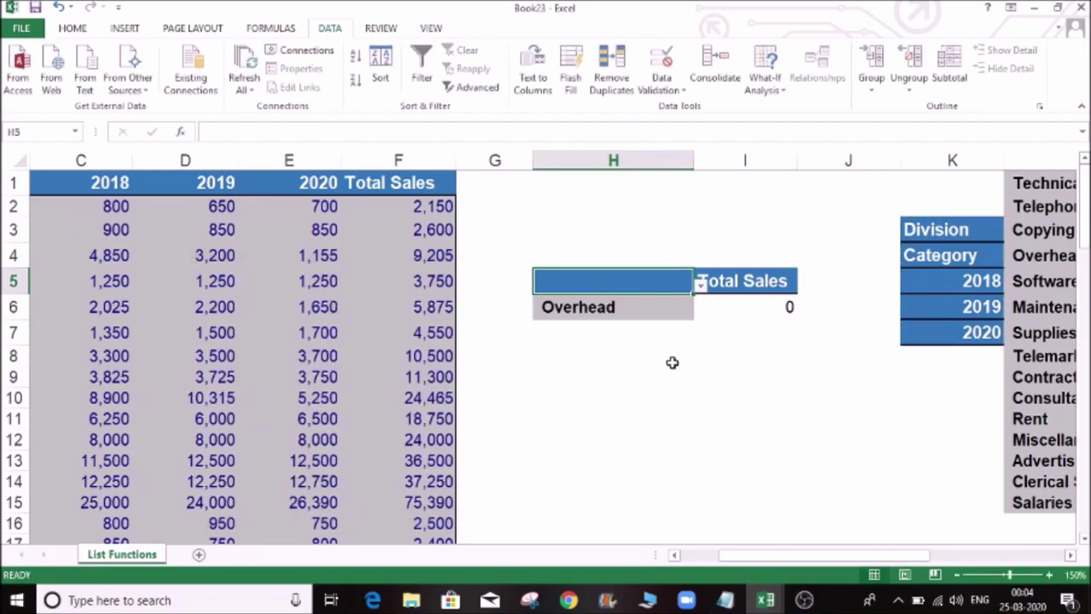
Choose Division from H5's new header dropdown
click(699, 286)
click(670, 307)
click(644, 378)
click(724, 284)
key(Left)
key(Left)
key(Left)
key(Left)
key(Left)
key(Left)
key(Left)
key(Left)
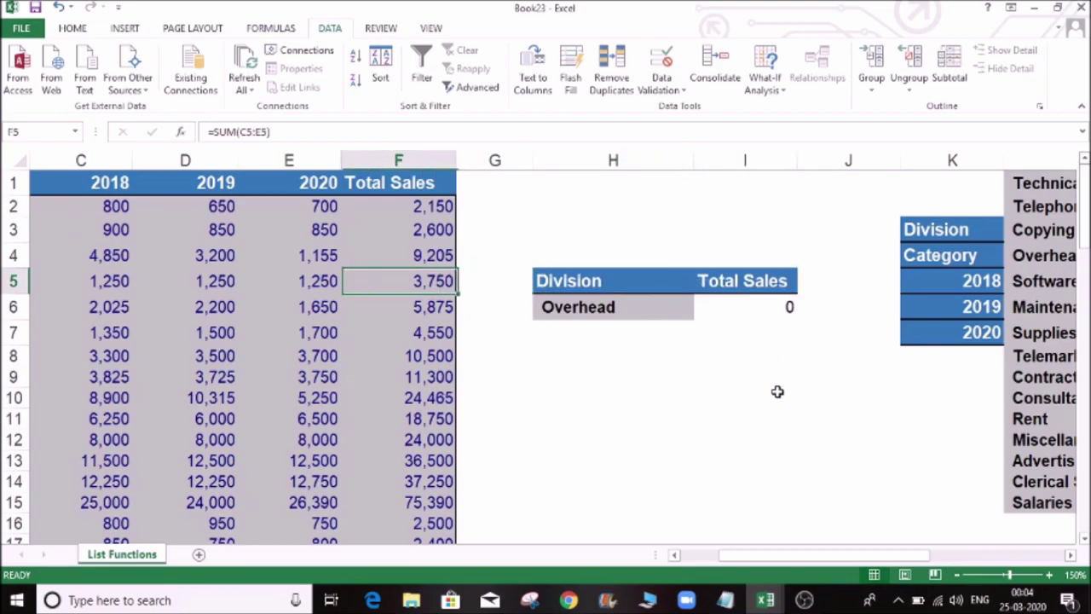
Inspect the DSUM formula and the Division/Overhead criteria against the data's Division column
key(ctrl+Right)
key(ctrl+Right)
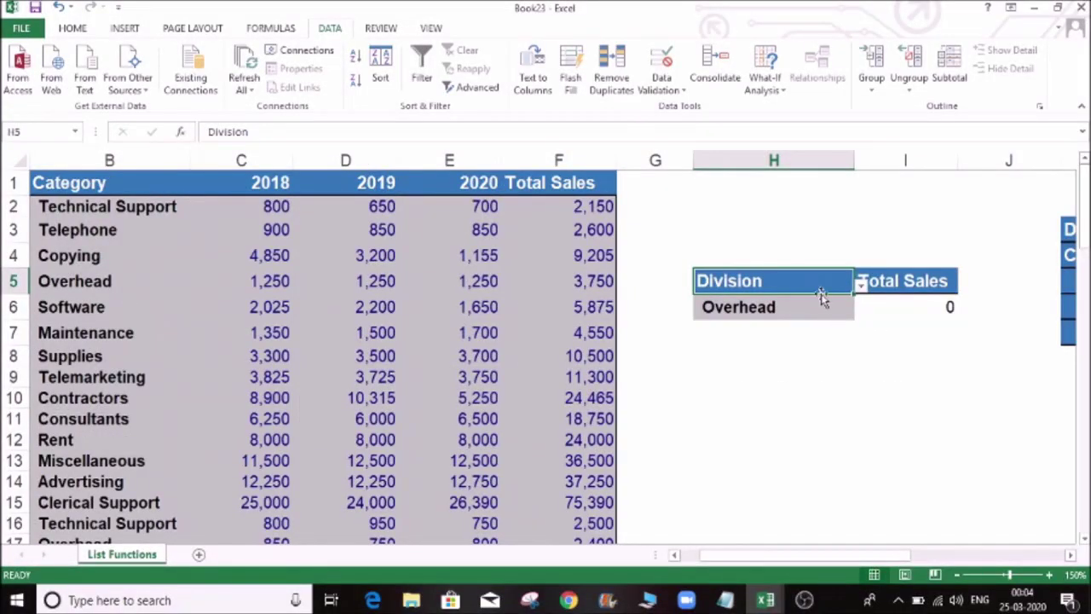
click(915, 301)
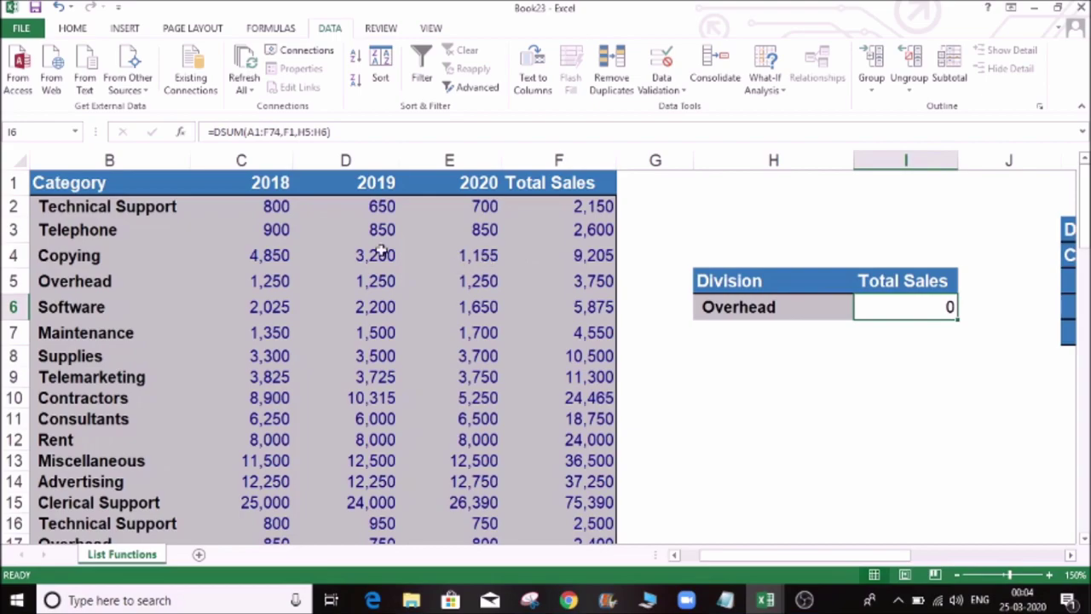
key(Left)
key(Left)
key(Left)
key(Left)
key(Left)
key(Left)
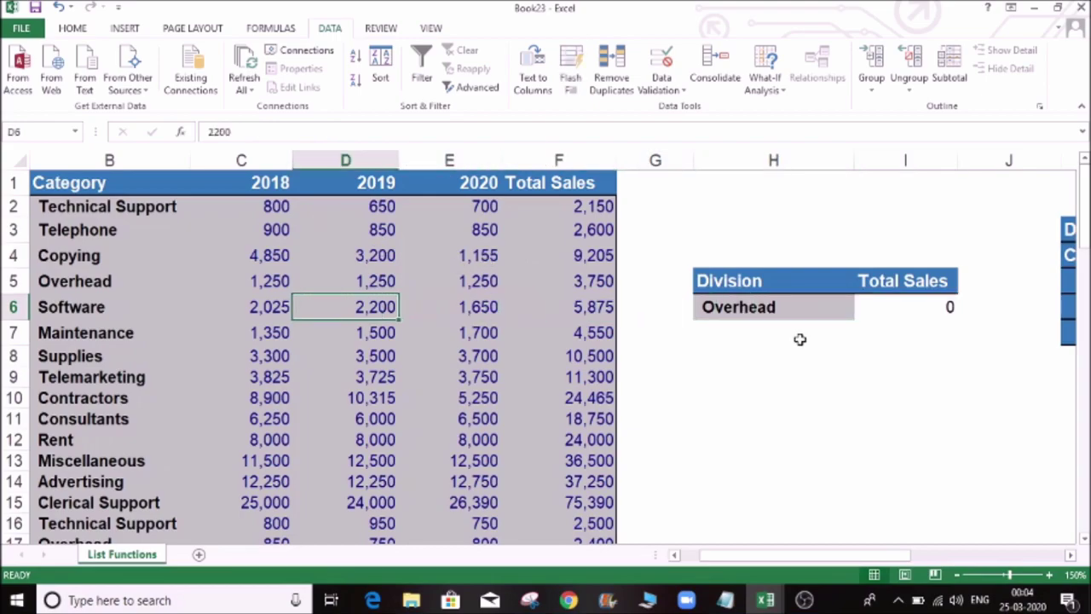
key(Left)
key(Left)
drag(844, 285, 857, 310)
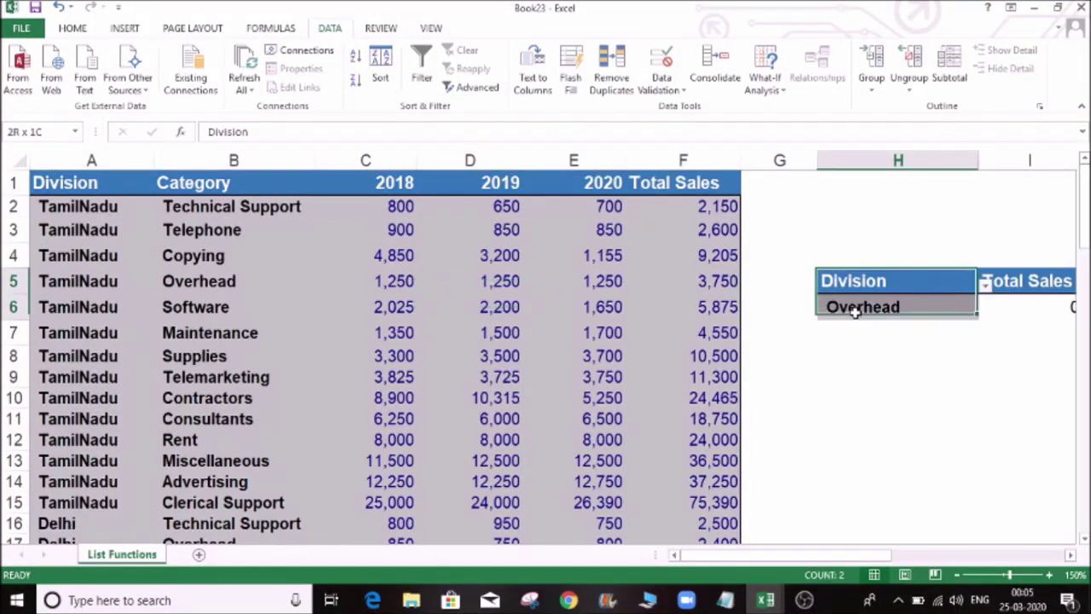
click(864, 282)
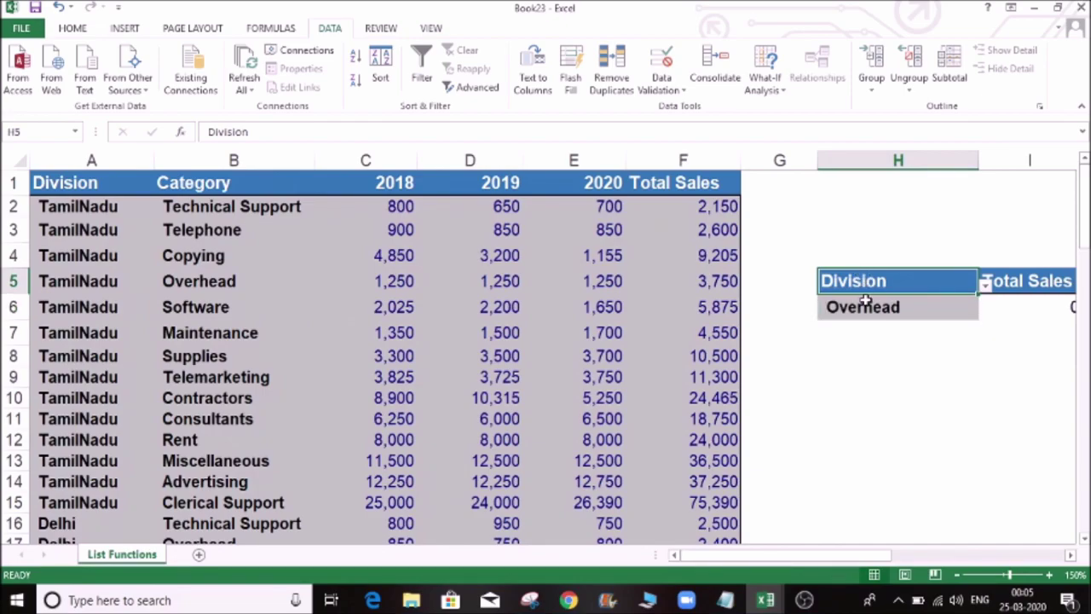
click(867, 306)
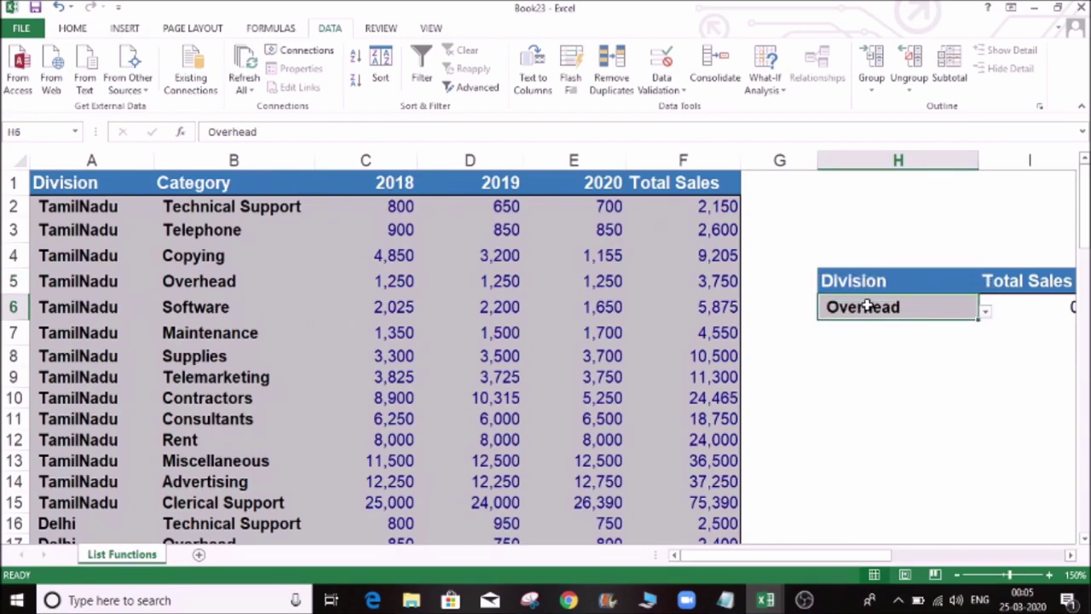
click(80, 182)
click(76, 240)
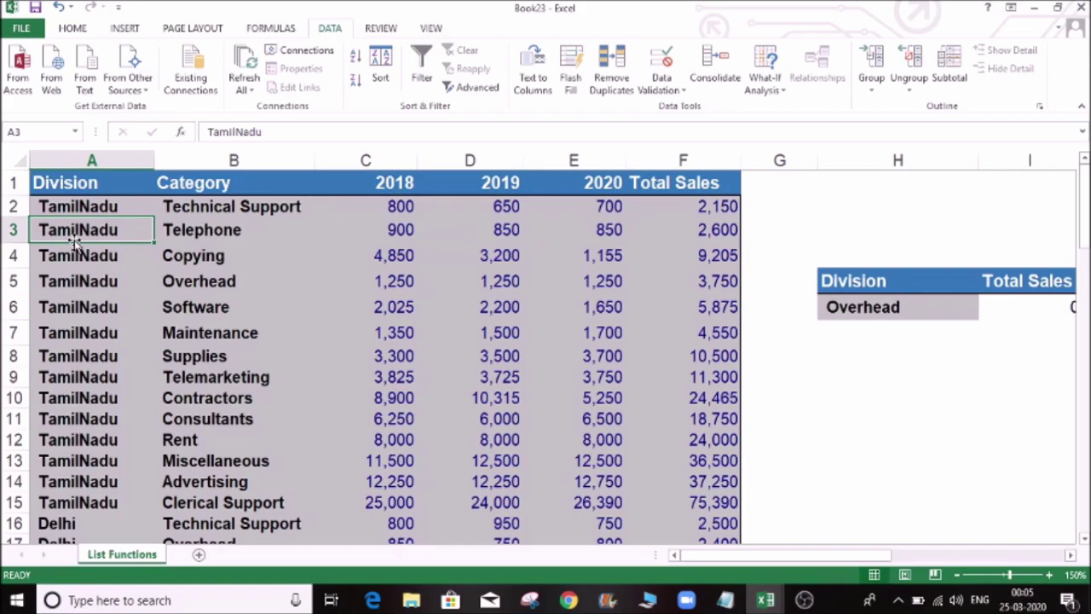
click(875, 315)
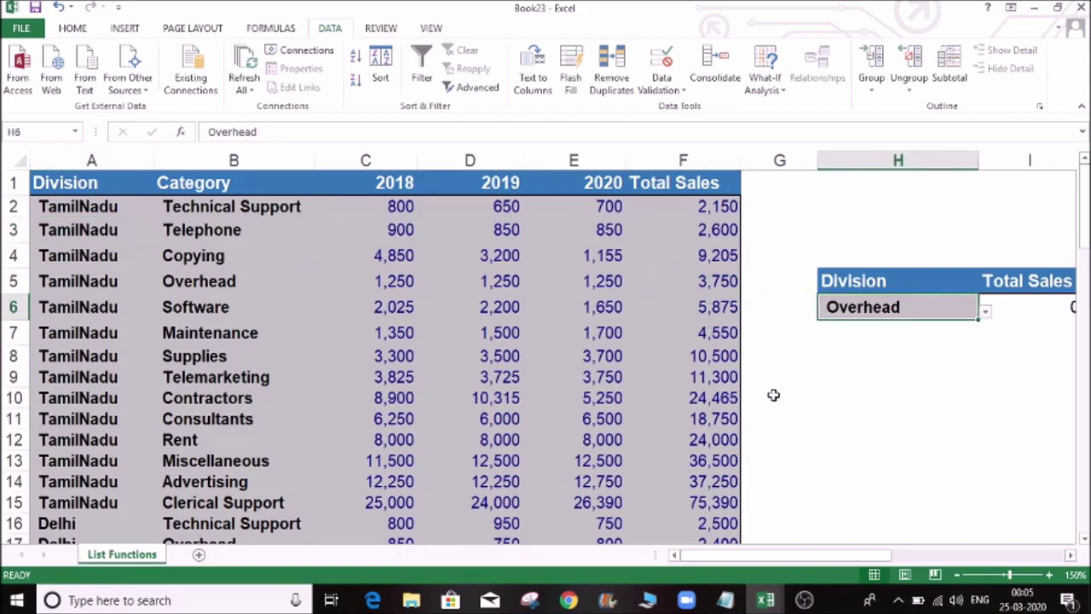
click(889, 332)
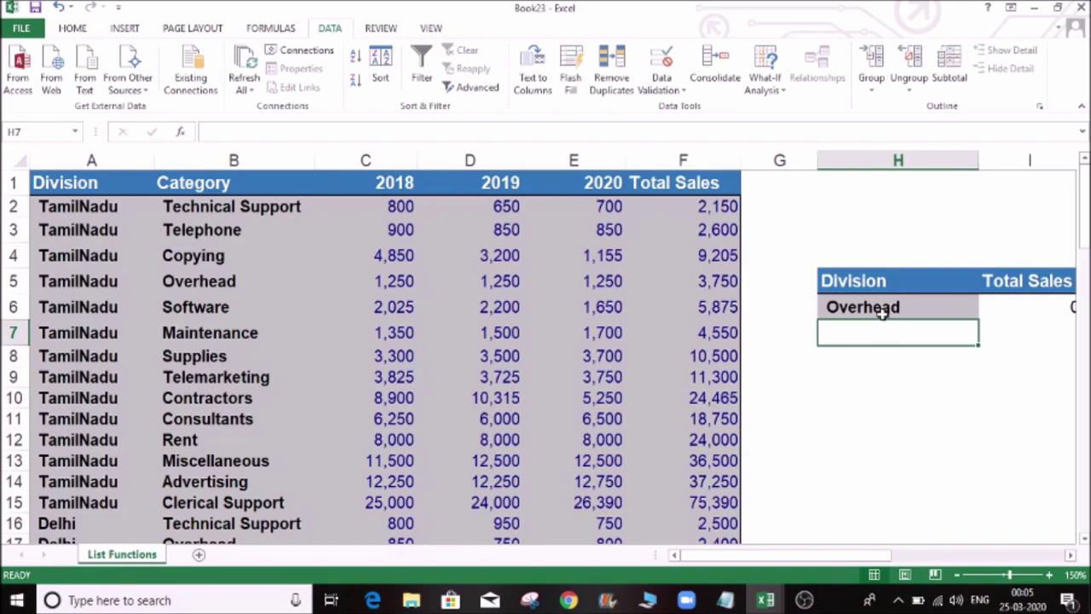
click(882, 313)
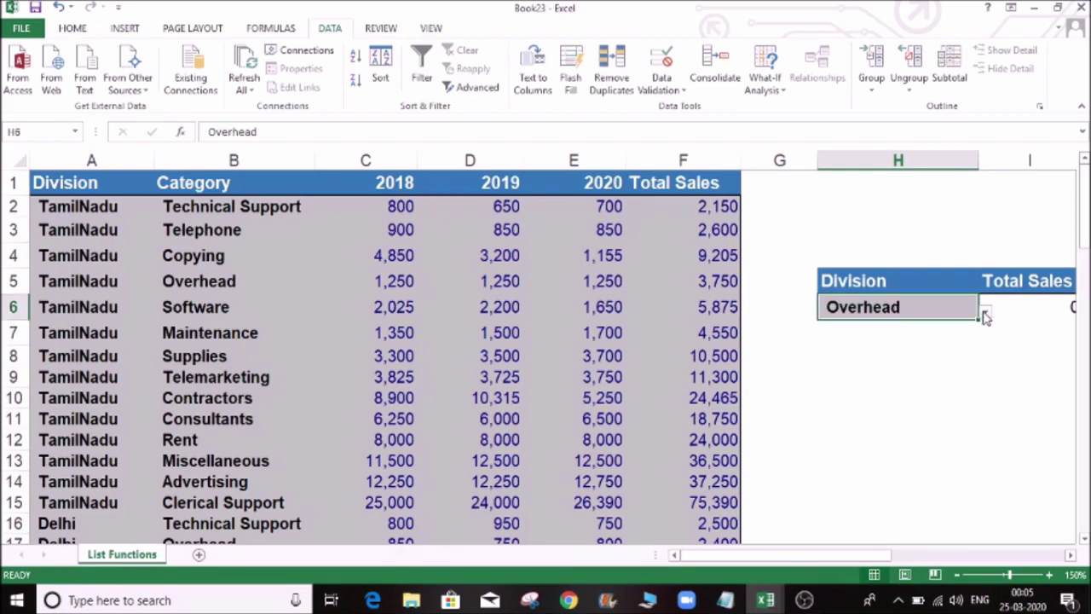
click(921, 354)
click(1005, 313)
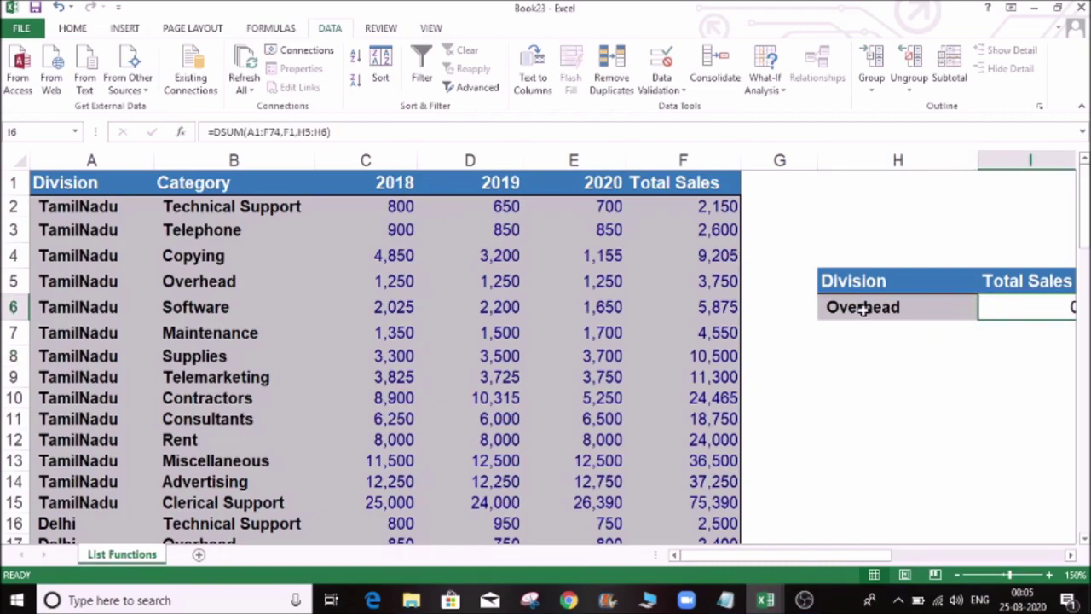
Switch the H5 heading to Category so the Overhead total reads 17225
click(864, 282)
click(985, 285)
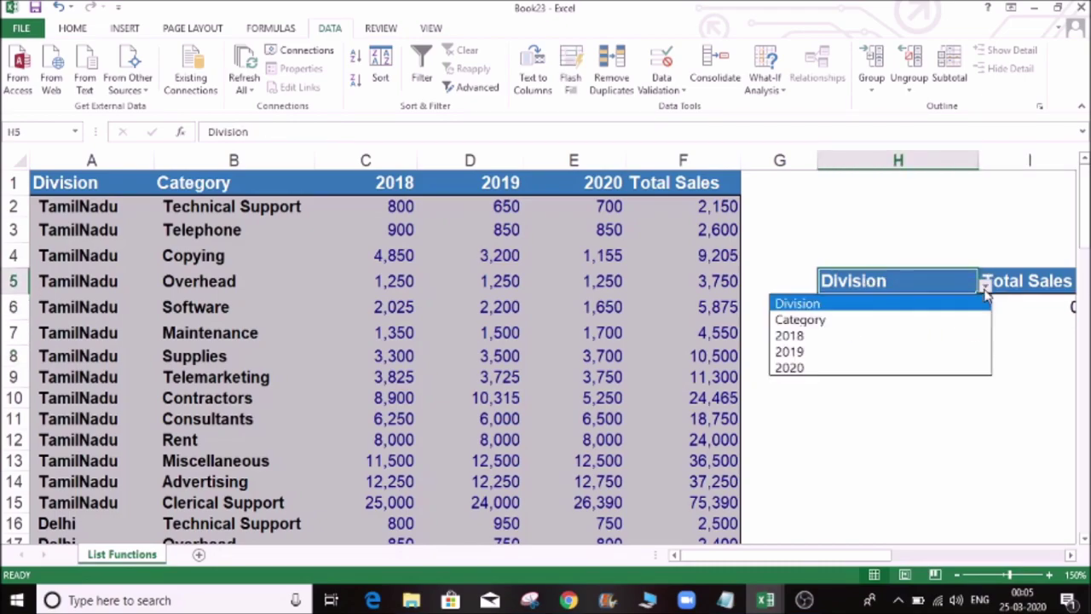
click(901, 321)
click(937, 353)
key(Right)
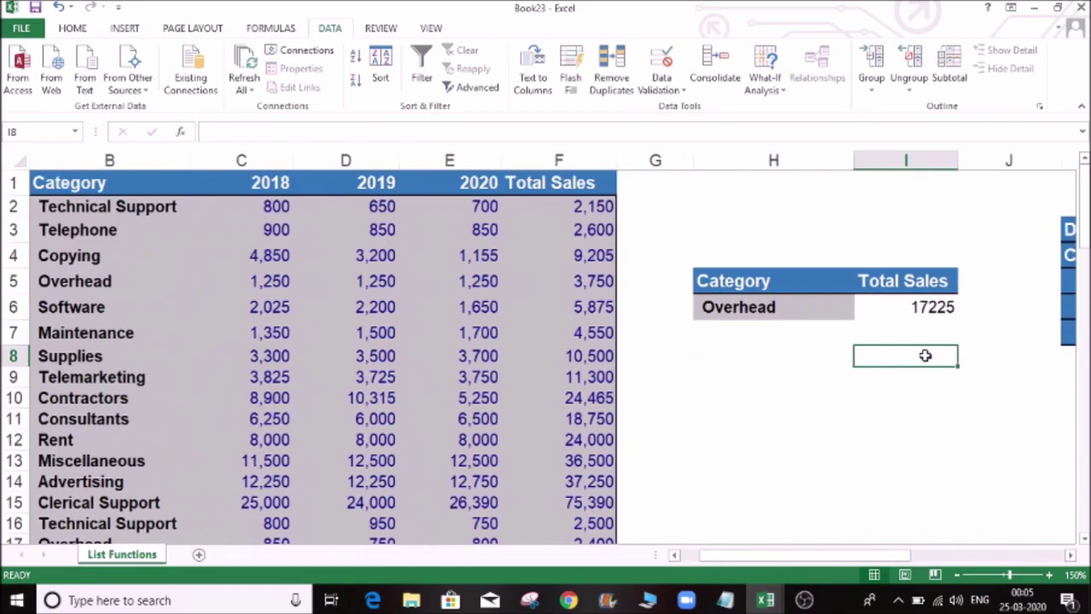
click(915, 308)
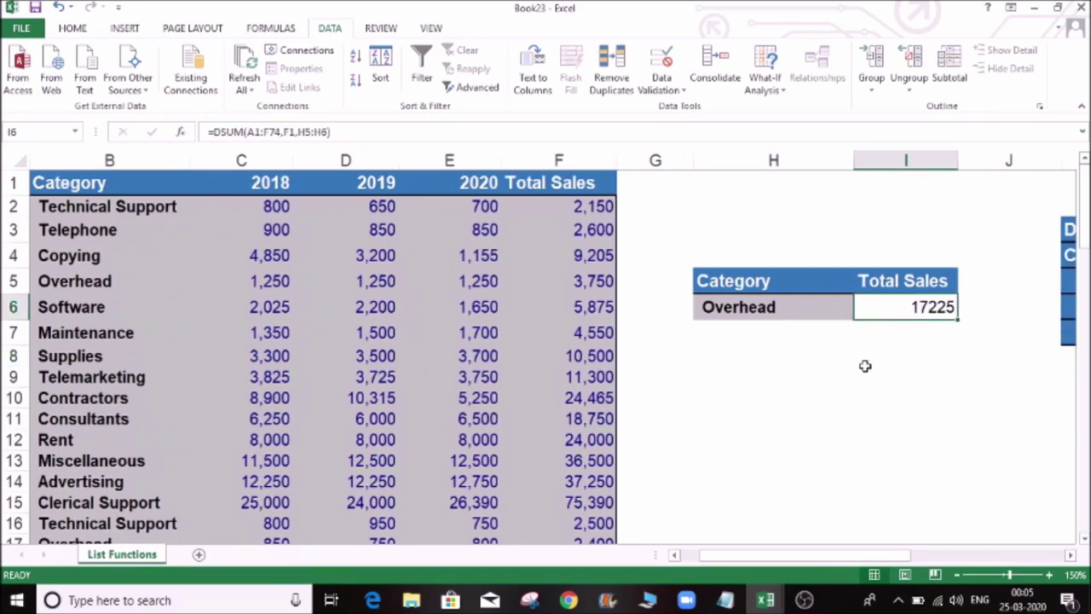
click(750, 359)
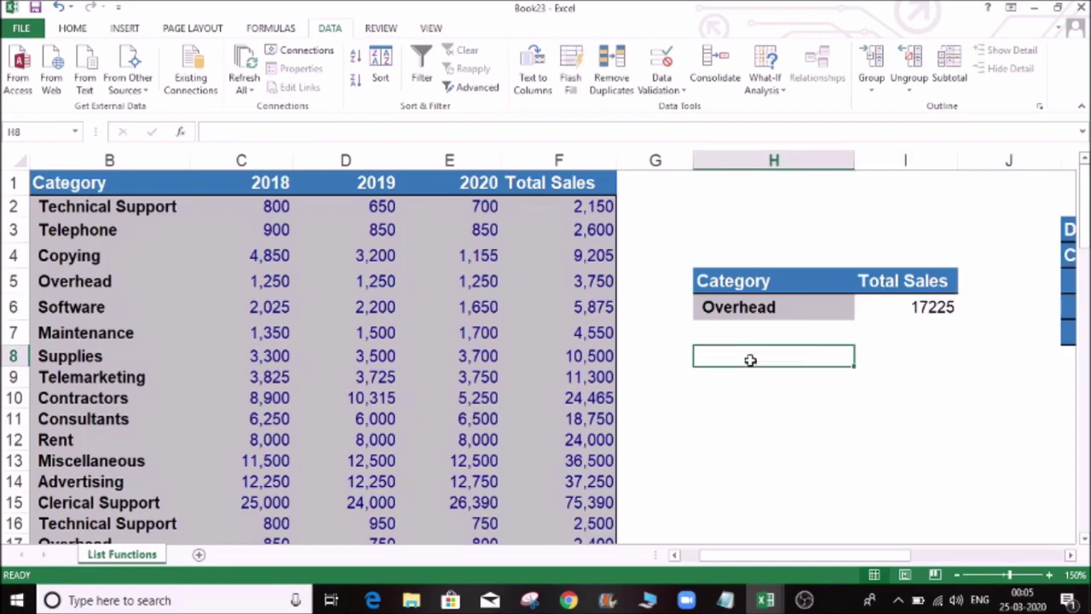
Copy the criteria-and-total block H5:I6 to H9
drag(763, 281, 884, 316)
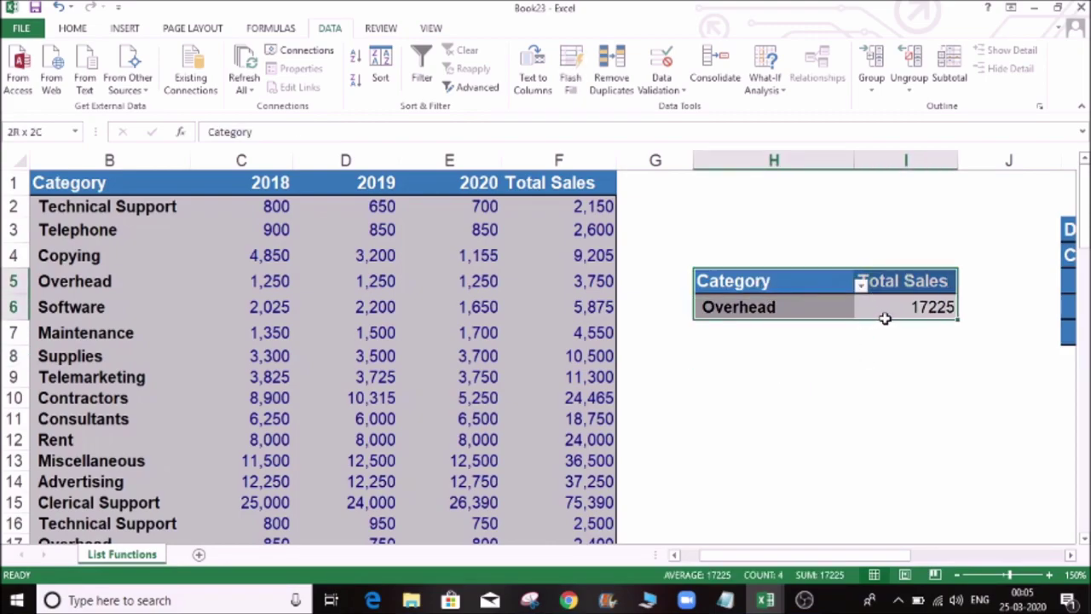
key(ctrl+c)
click(743, 373)
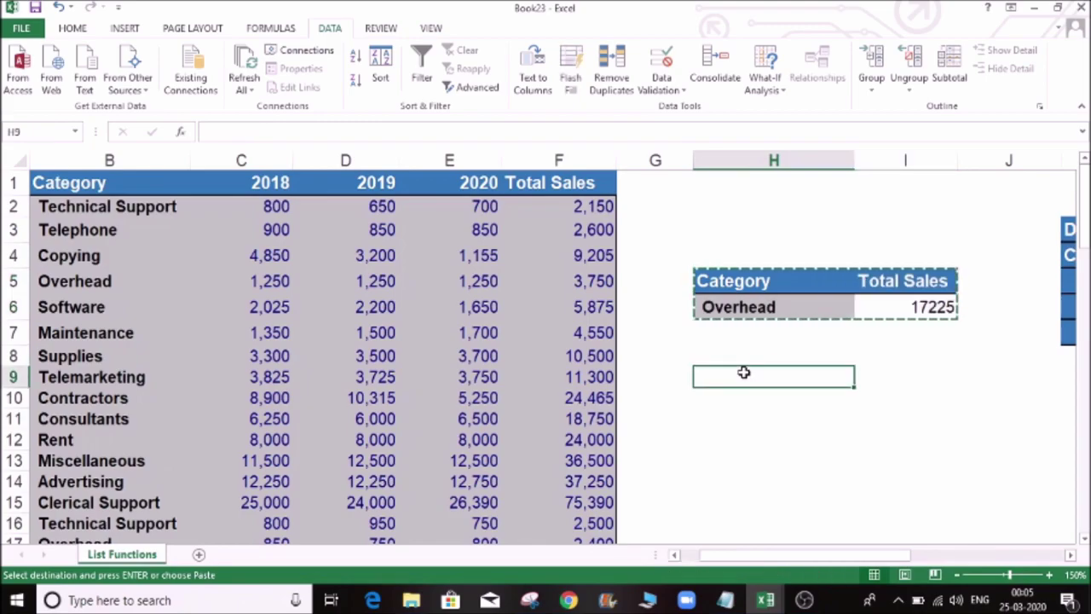
key(ctrl+v)
click(766, 426)
Set the copied heading in H9 to Division from its dropdown
click(768, 381)
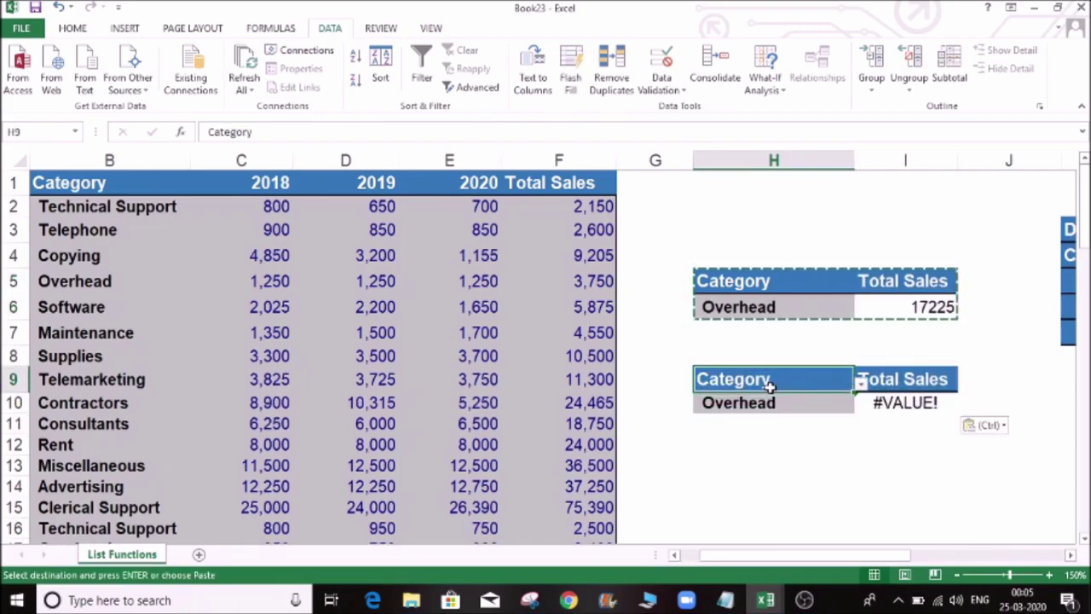
click(141, 224)
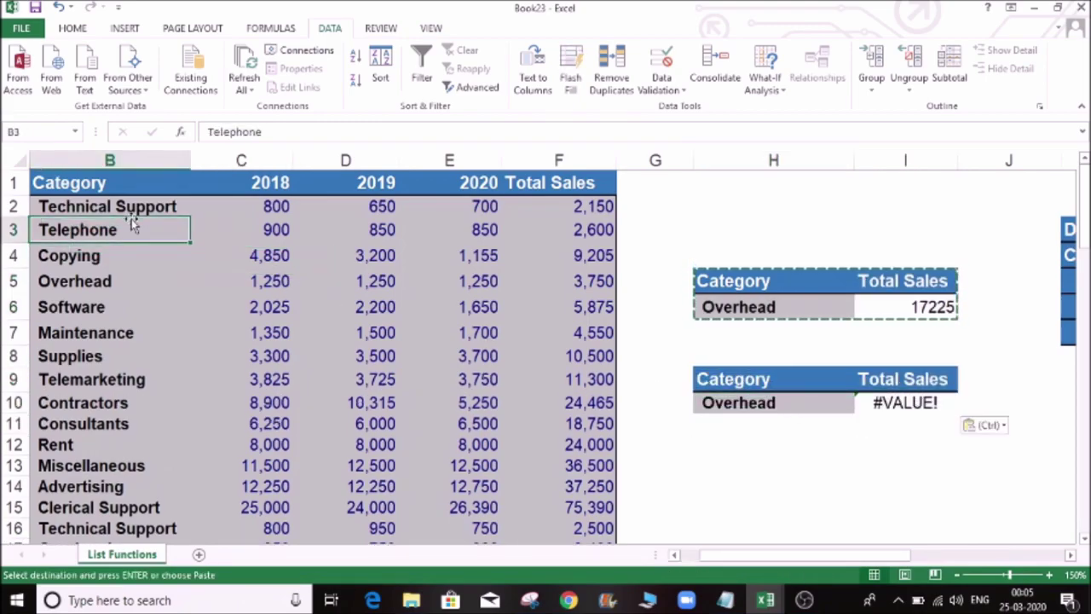
key(Left)
key(Right)
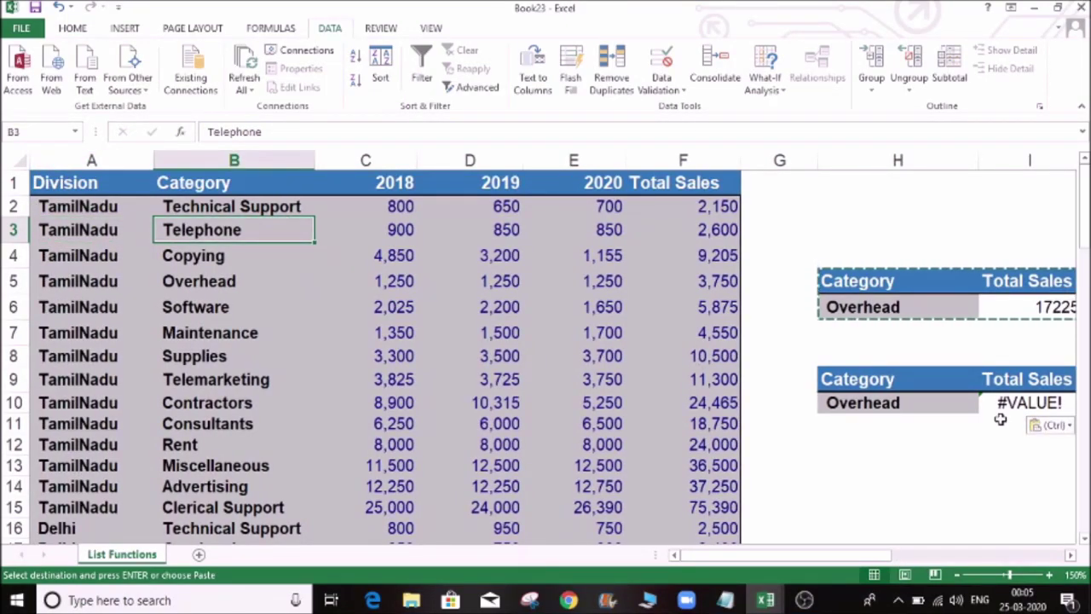
click(939, 383)
click(985, 383)
click(930, 400)
click(925, 402)
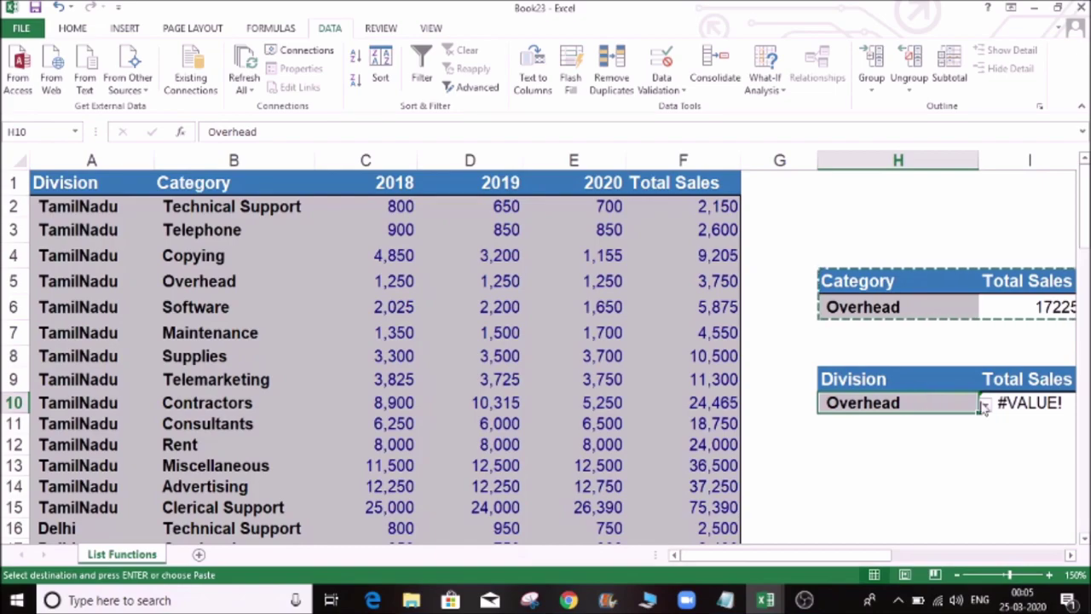
Delete the #VALUE! total in I10, leaving the Division/Overhead block without a total
click(1031, 401)
key(Delete)
scroll(1032, 401, right, 2)
key(Left)
key(Left)
key(Left)
key(Right)
key(Left)
key(Left)
key(Left)
key(Left)
key(Left)
key(Left)
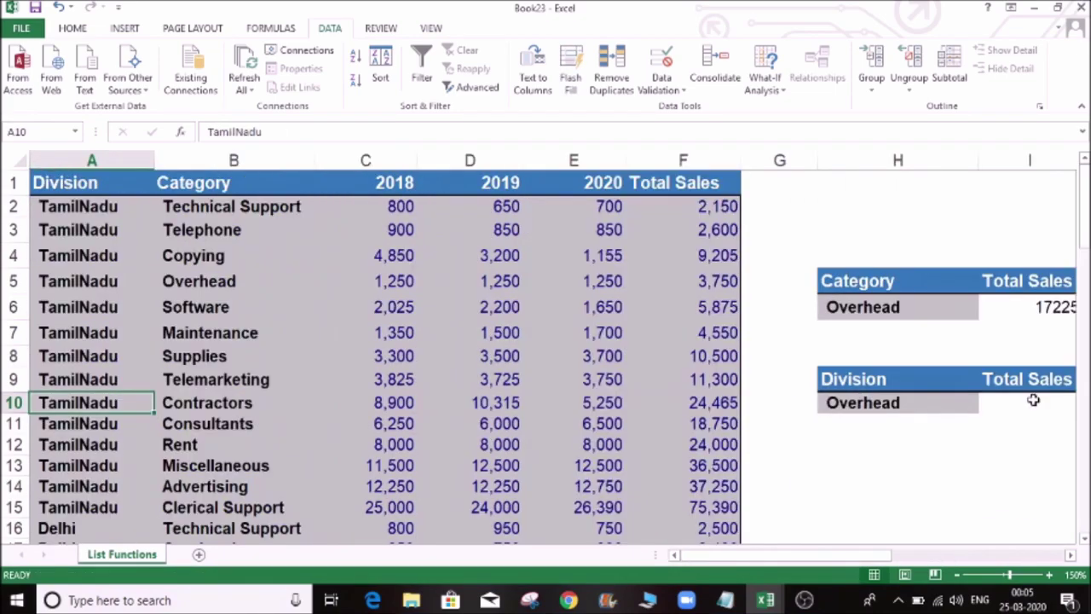
key(Right)
key(Right)
key(Right)
key(Right)
key(Right)
key(Left)
key(Home)
key(Up)
key(Right)
key(Right)
key(Right)
key(Right)
key(Right)
key(Right)
key(Right)
key(Down)
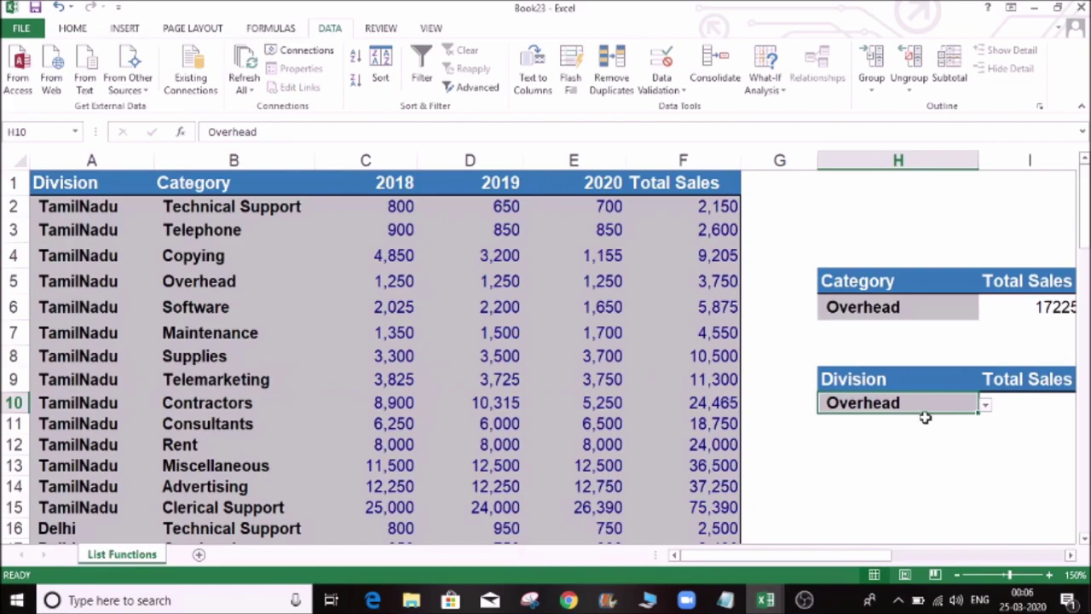
Change H10's data validation from a fixed list to allow any value
click(663, 85)
click(687, 107)
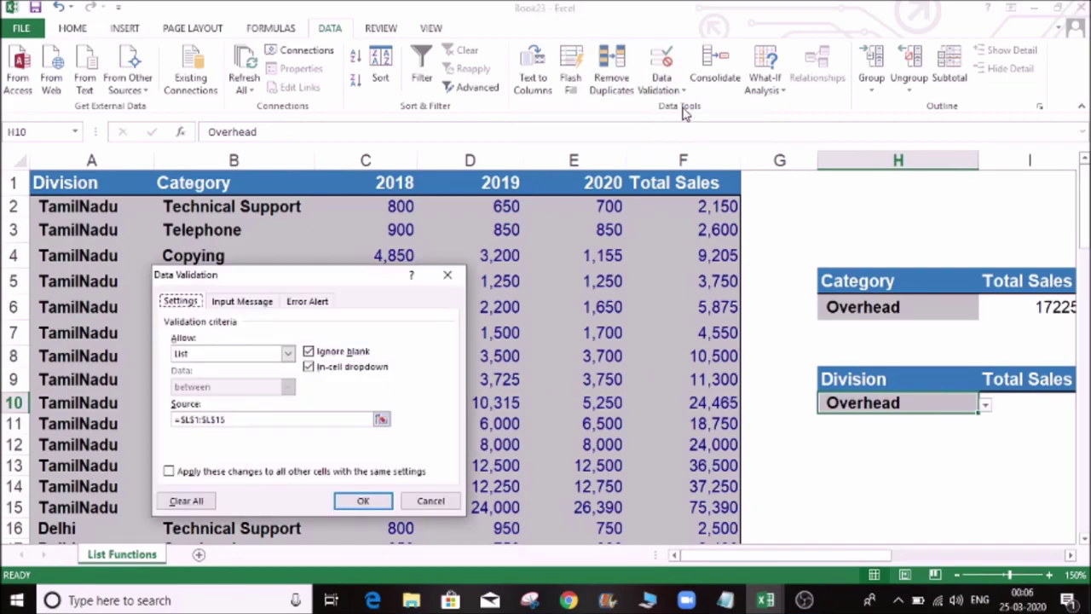
drag(240, 422, 155, 420)
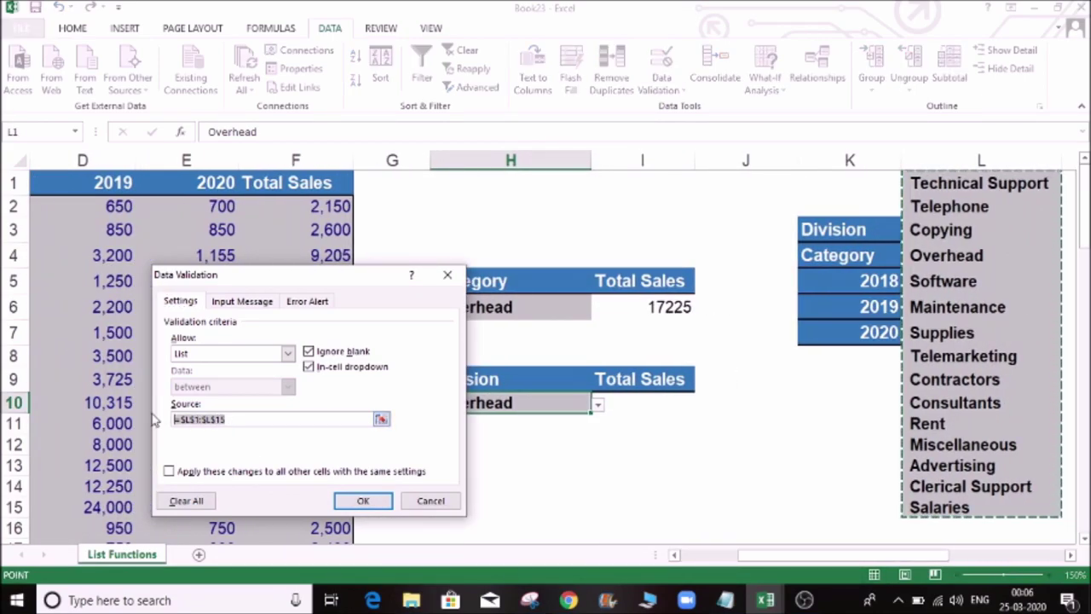
click(256, 353)
click(256, 365)
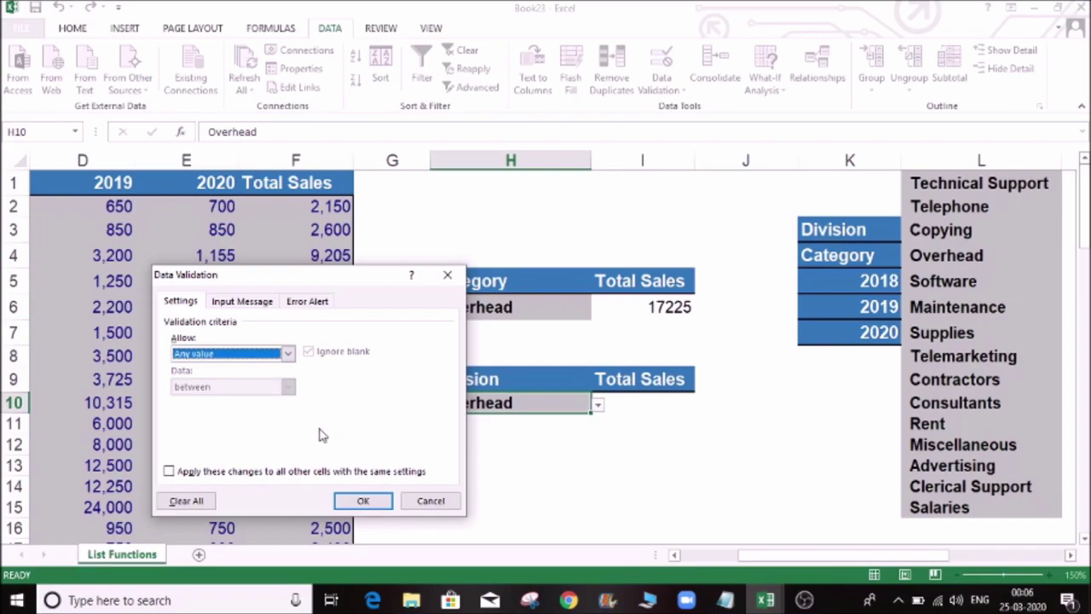
click(363, 500)
Enter TamilNadu as the Division criterion in H10
click(509, 438)
click(505, 408)
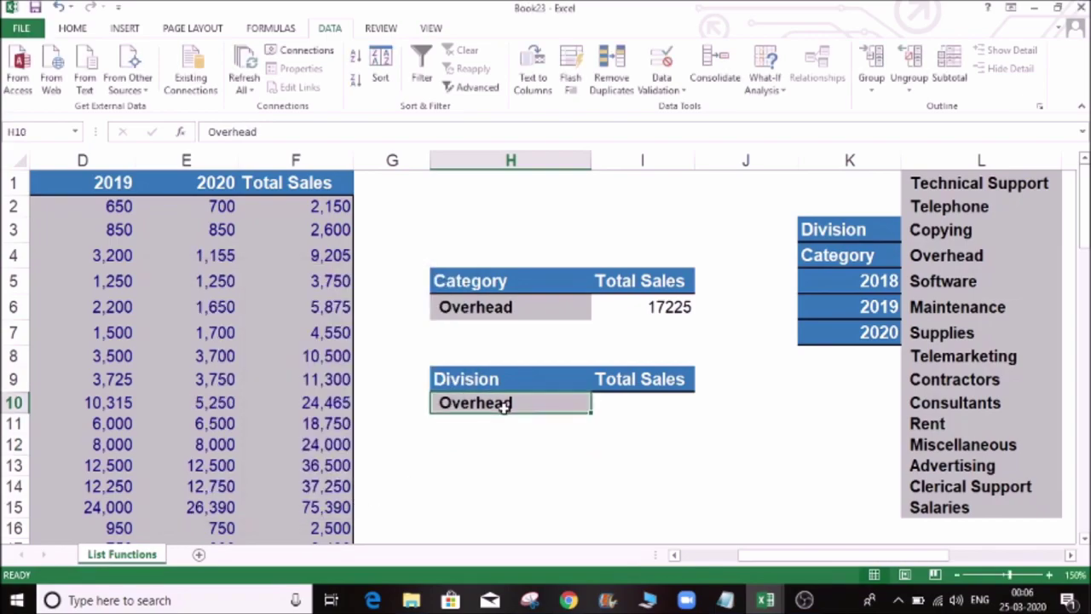
text(Ta)
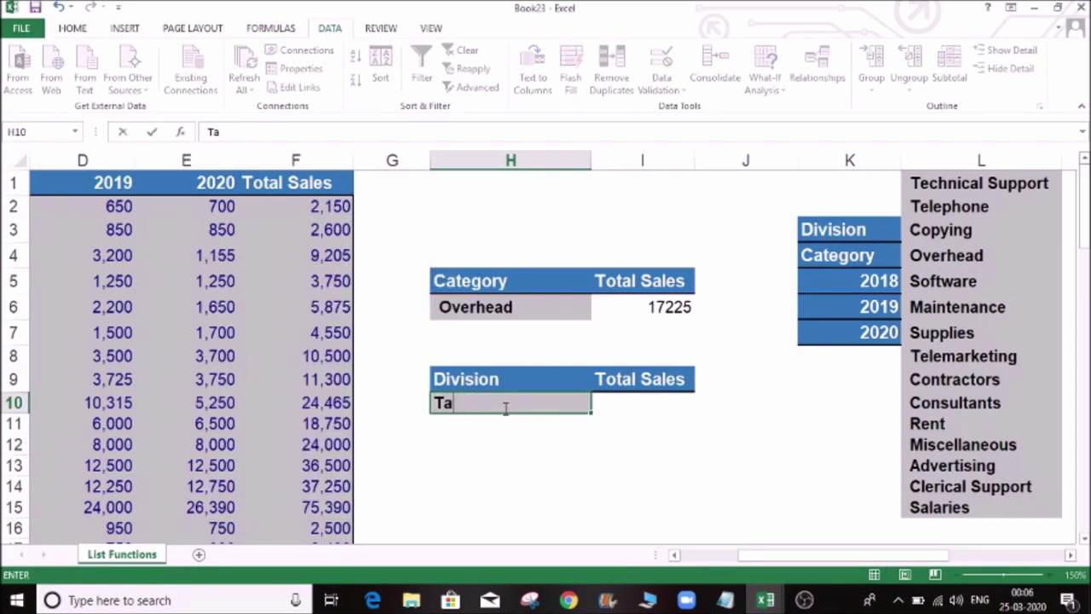
text(milNad)
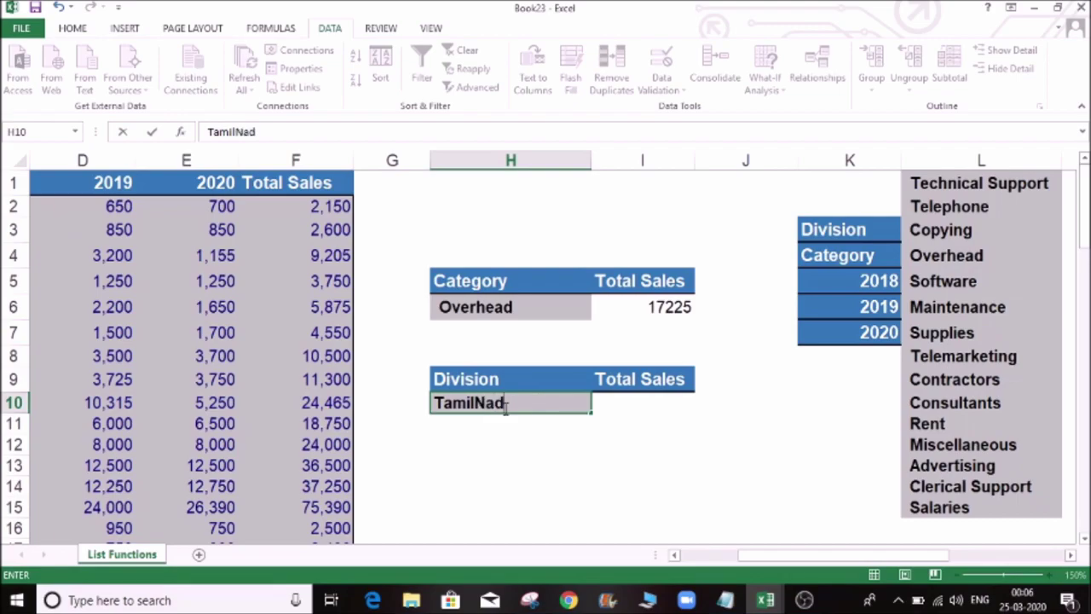
text(u)
key(Tab)
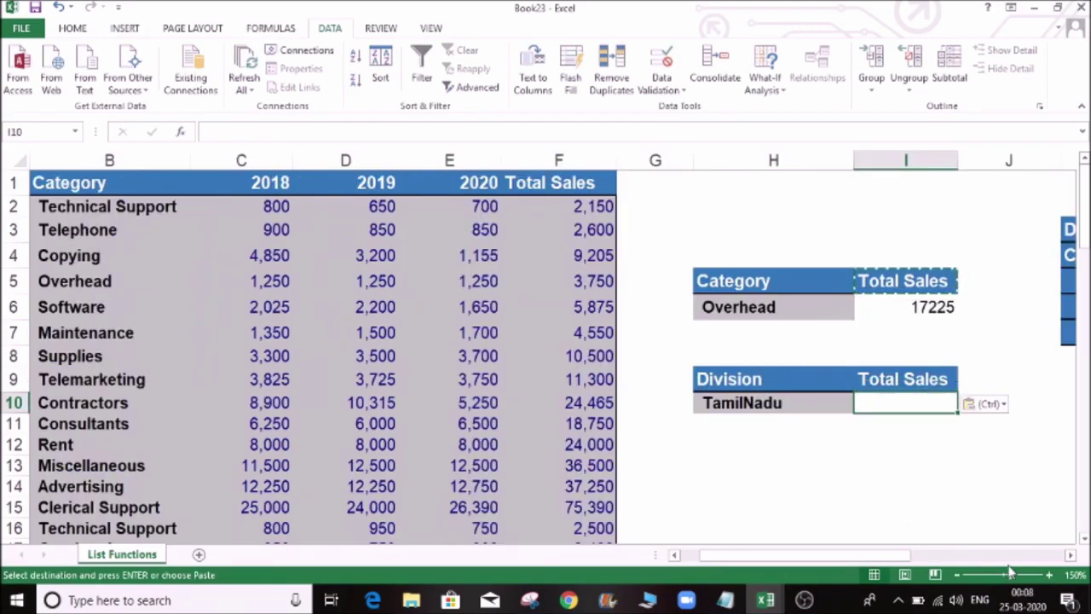
Start a DAVERAGE in I10 using A1:F74 as the database range
text(=)
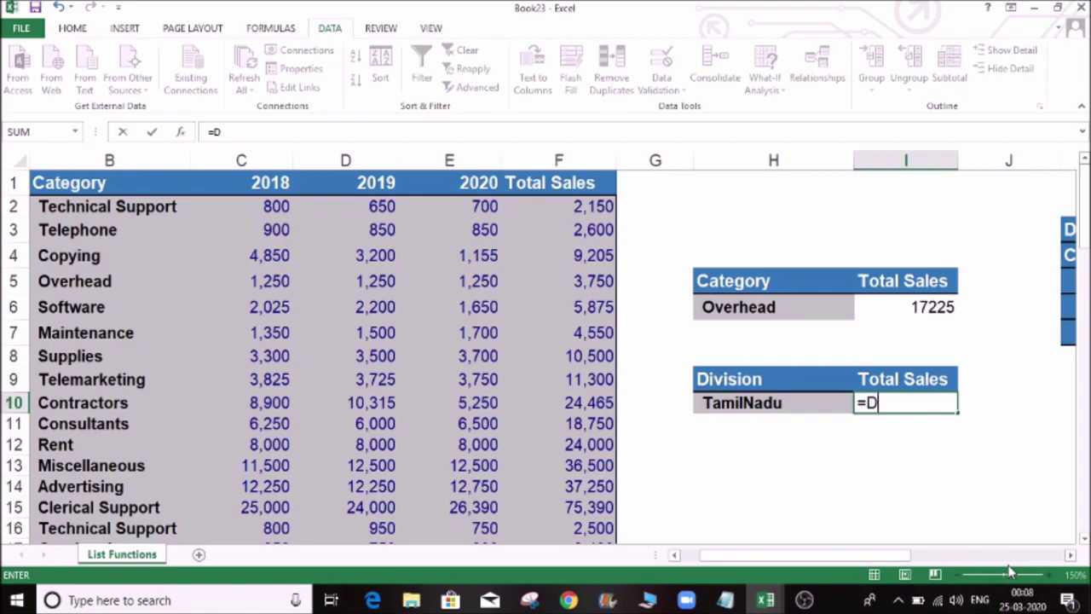
text(DAVE)
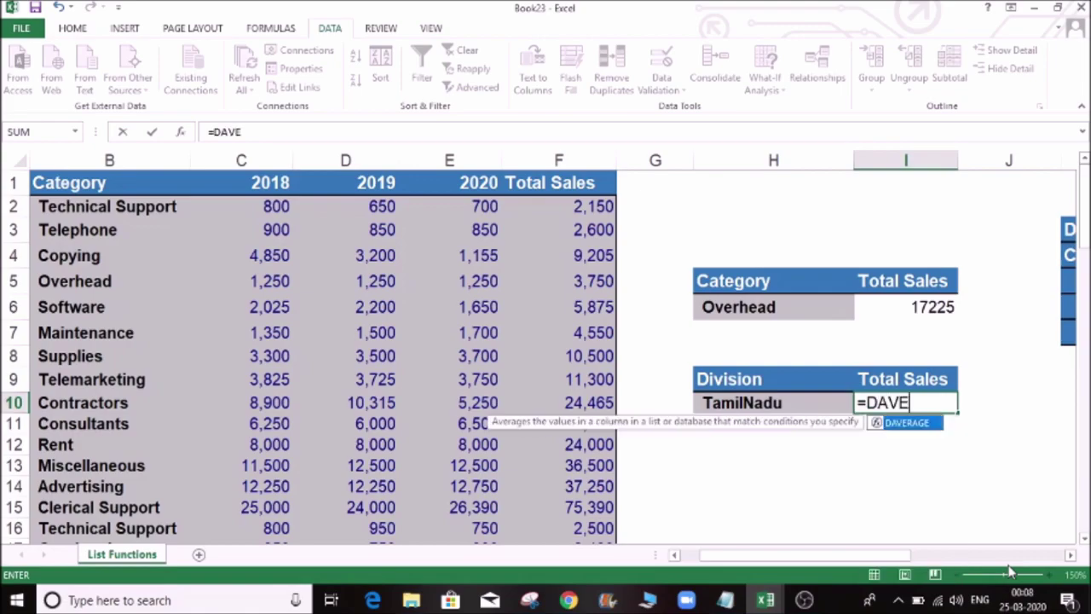
key(Tab)
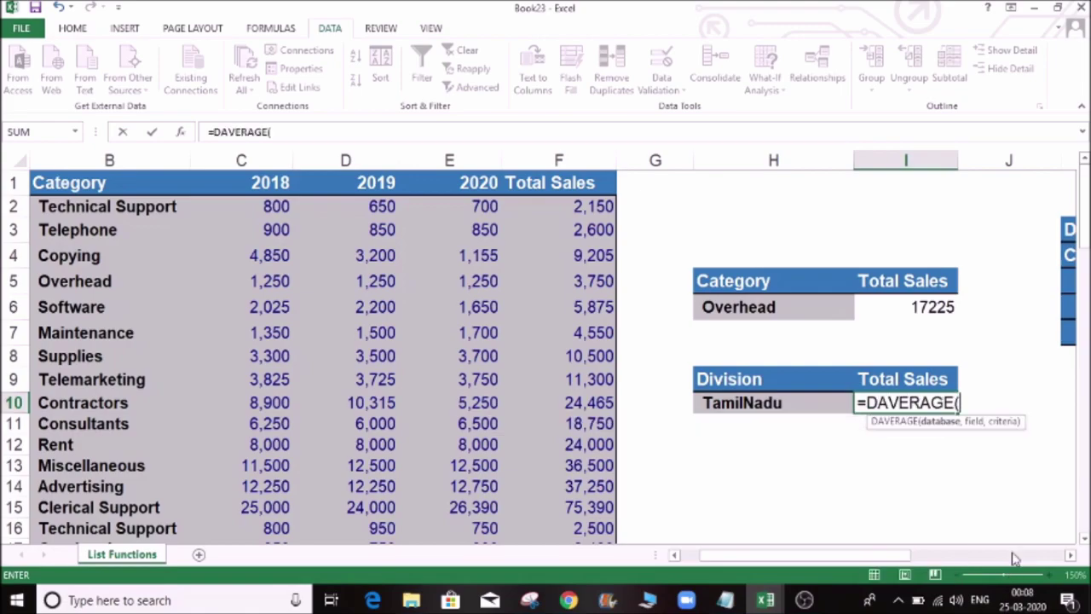
click(553, 191)
key(ctrl+Left)
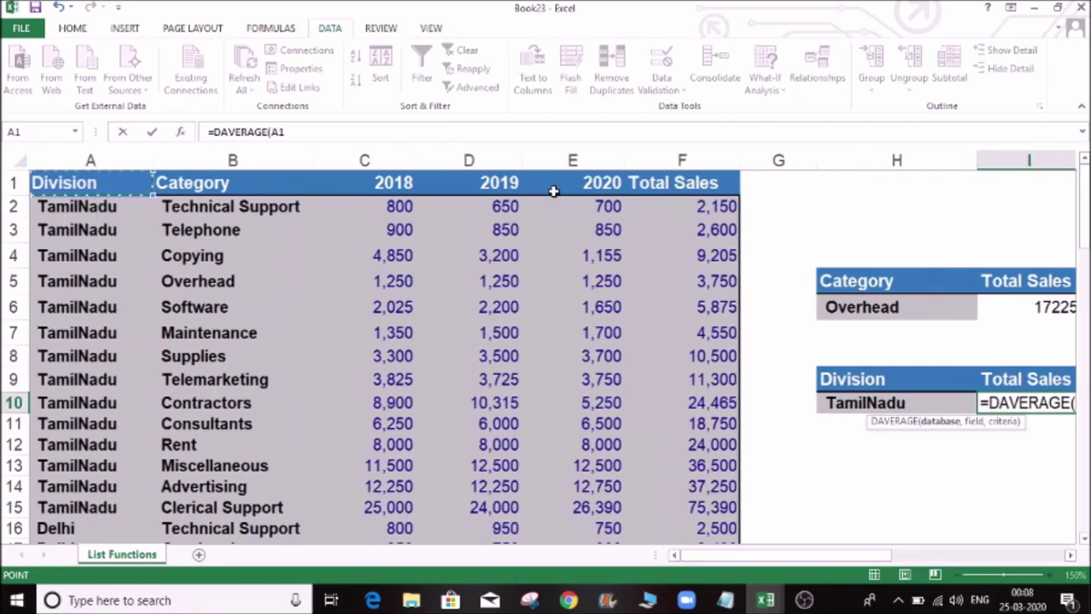
key(shift+Right)
key(shift+Right)
key(shift+Right)
key(shift+Right)
key(shift+Right)
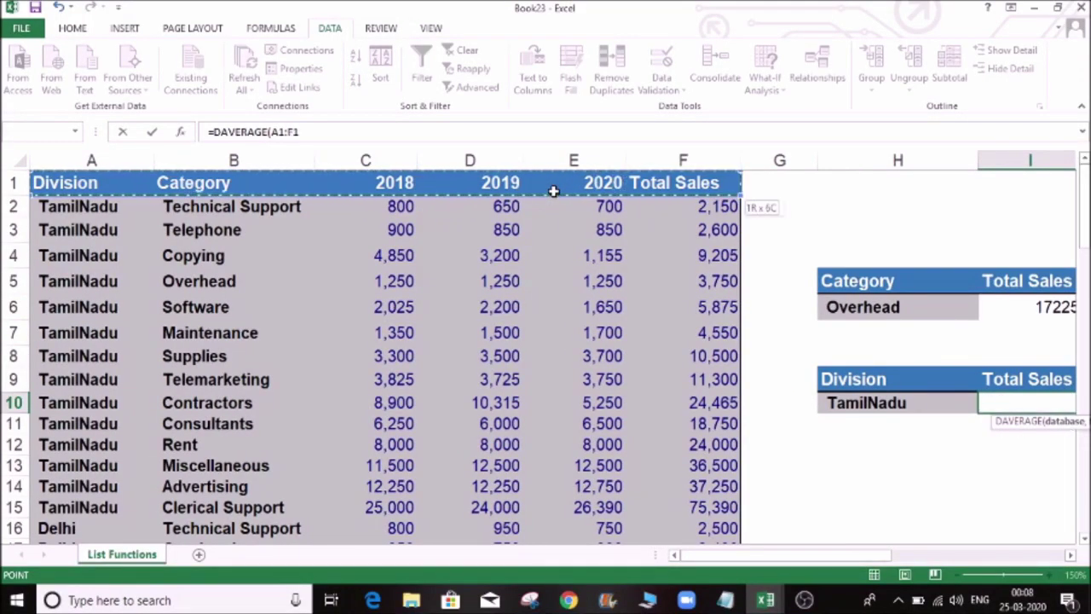
key(ctrl+shift+Down)
text(,)
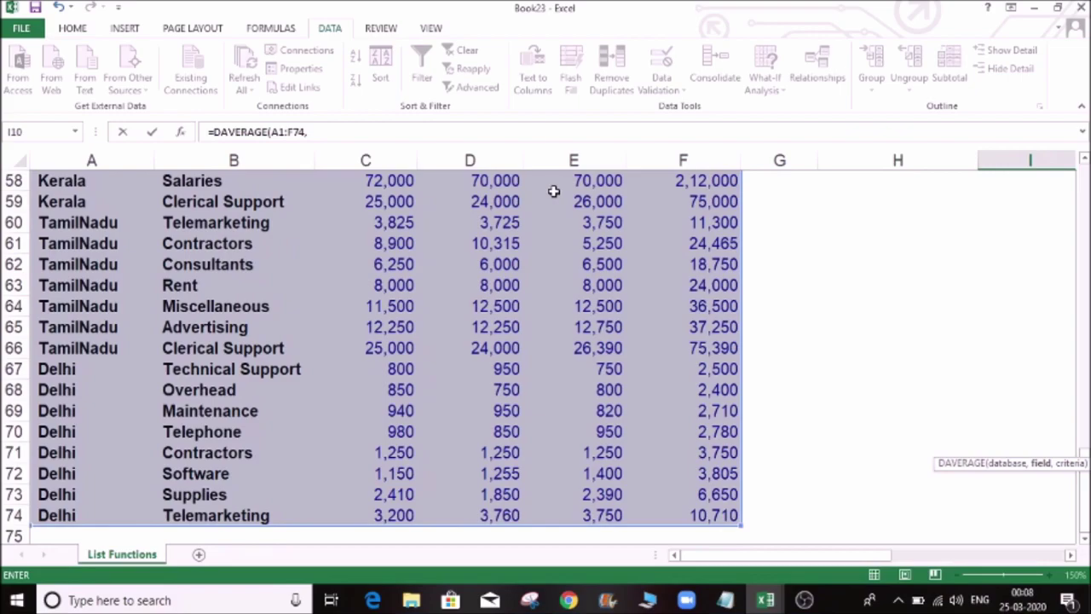
Complete it with field F1 (Total Sales) and criteria H9:H10, giving 23520.95238
drag(1084, 503, 1085, 204)
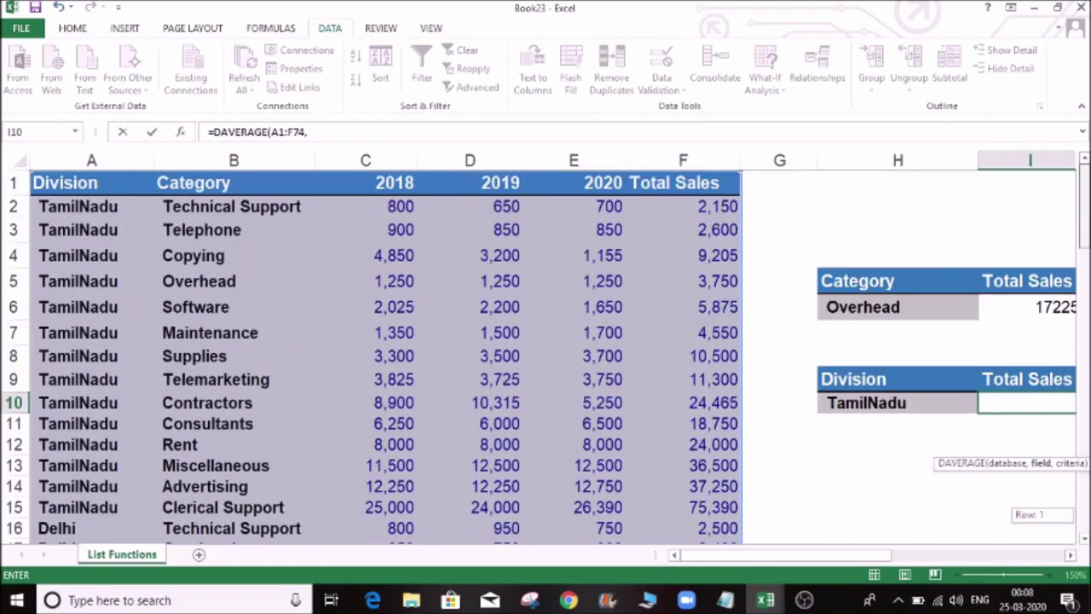
click(673, 182)
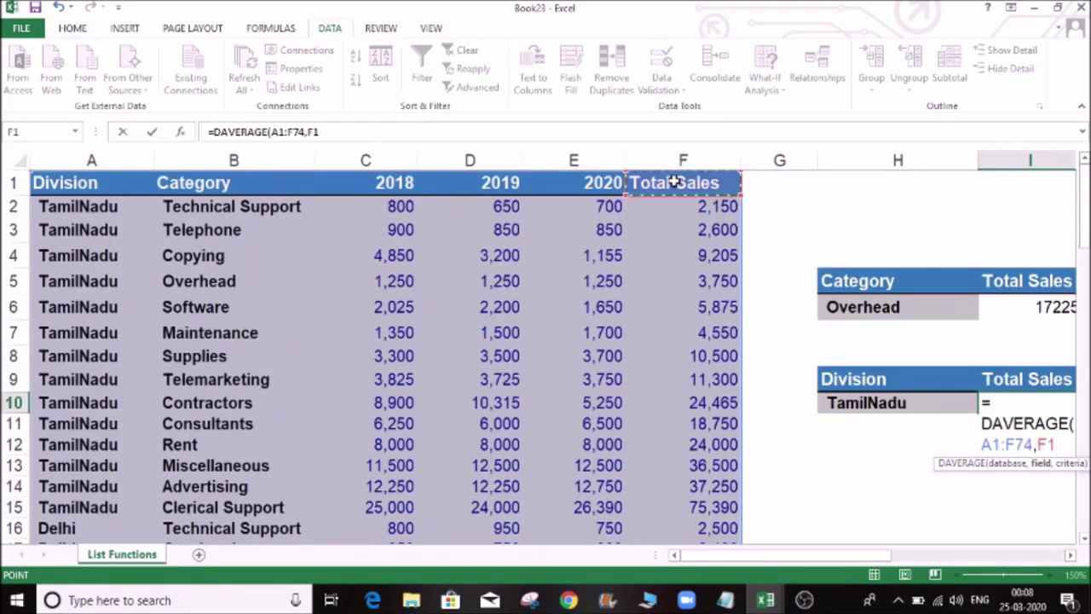
text(,)
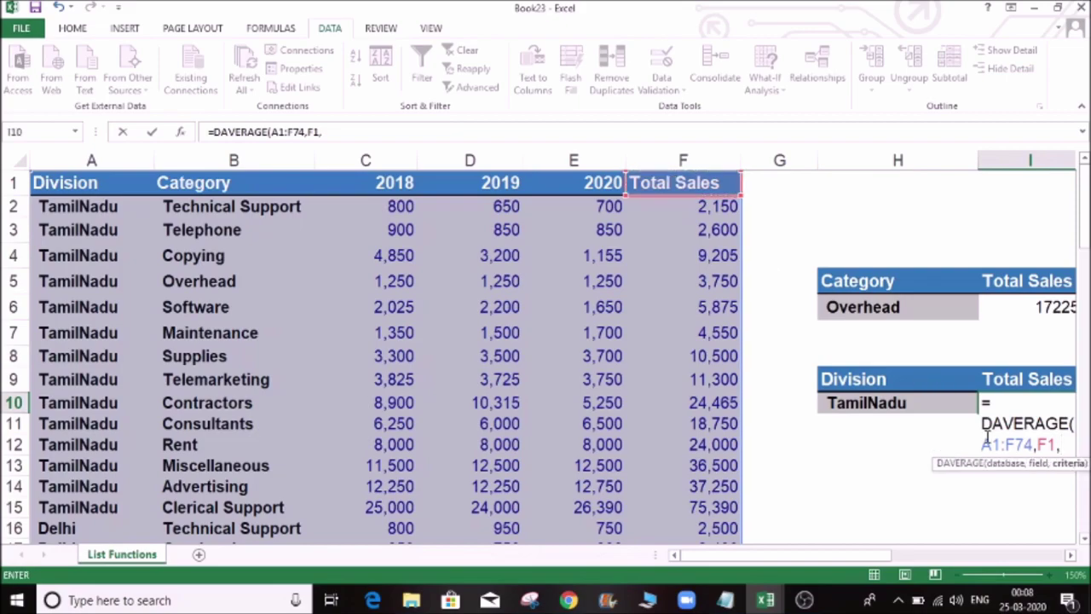
drag(891, 555, 930, 555)
drag(609, 370, 614, 404)
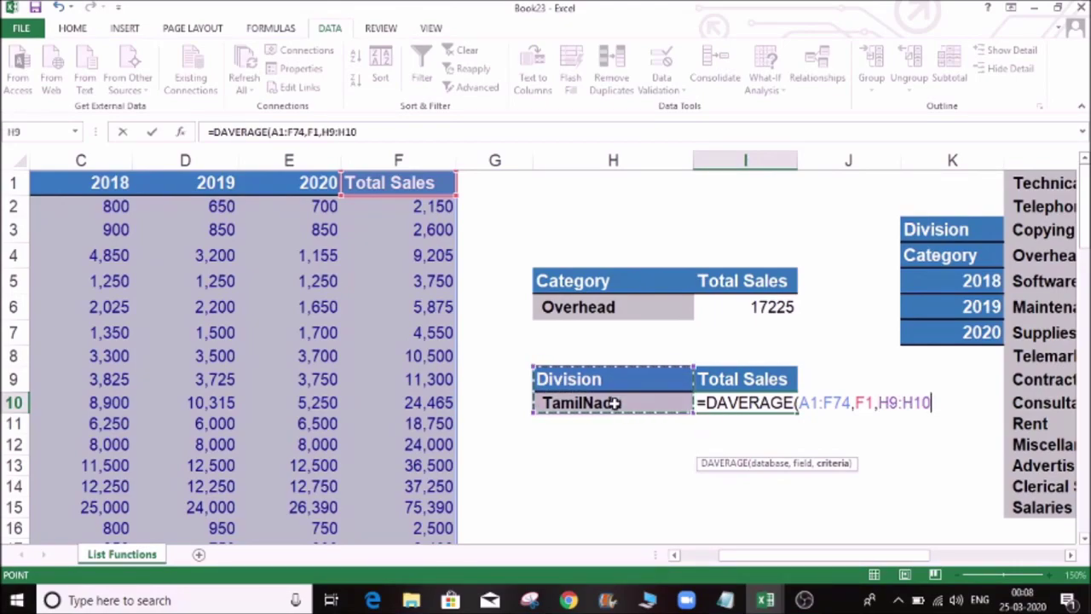
text())
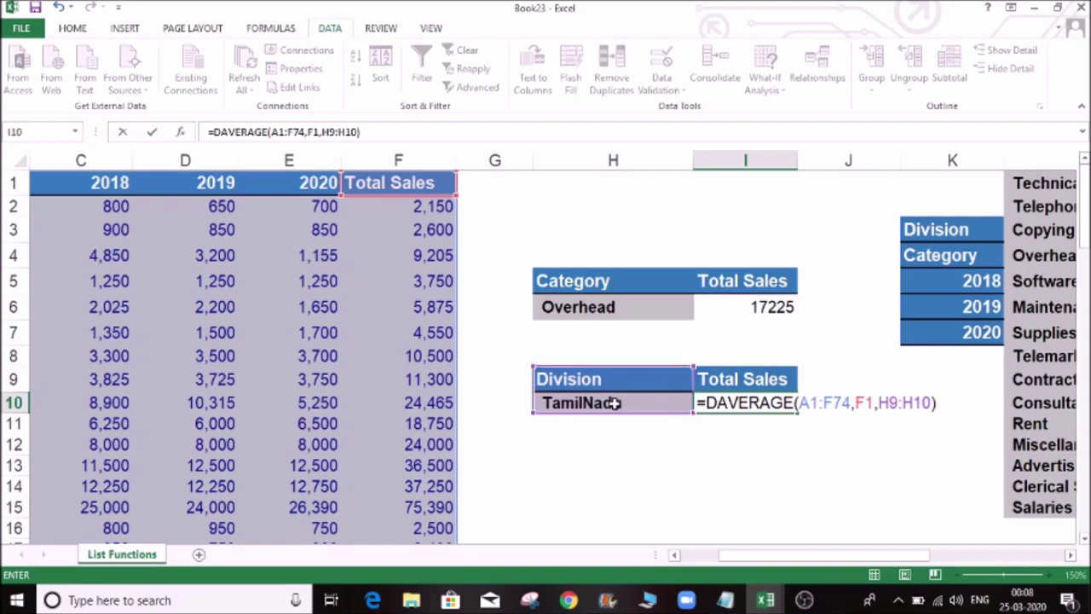
key(Return)
key(Up)
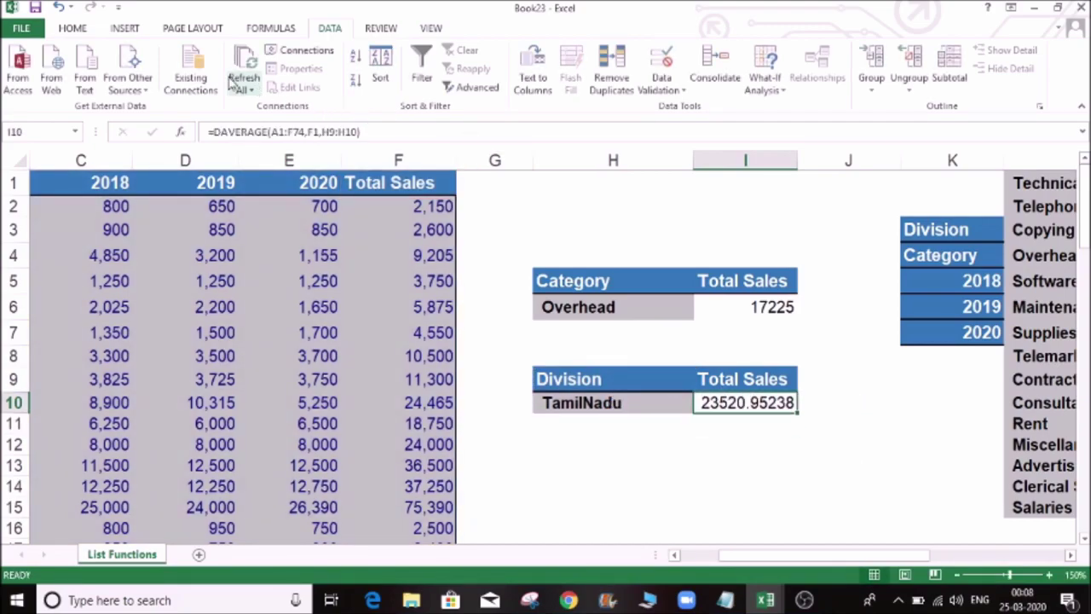
click(75, 28)
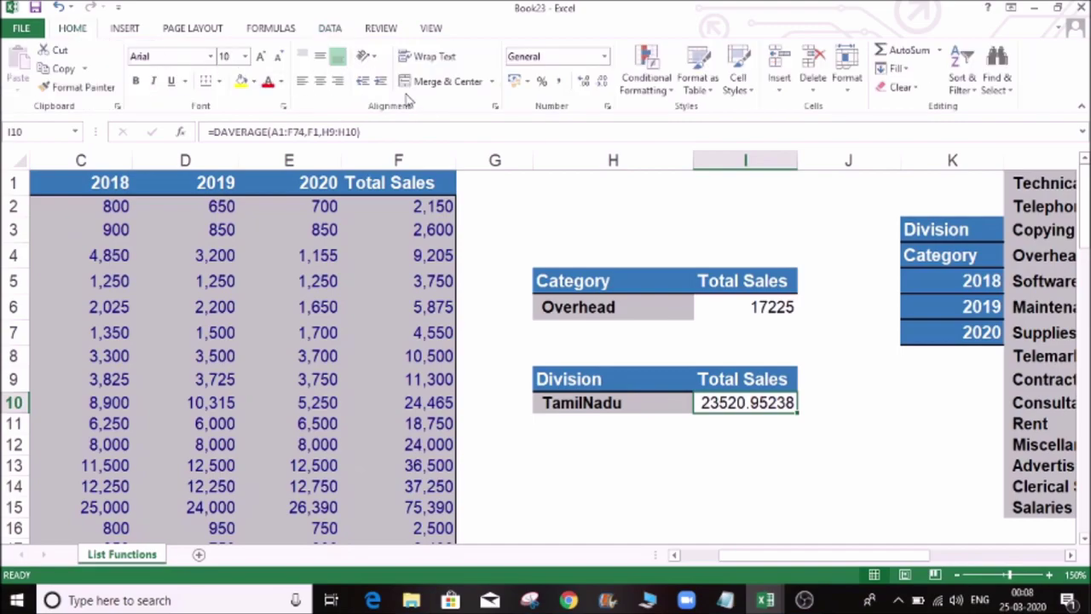
Decrease the decimals so the I10 average shows 23521
click(603, 83)
click(603, 83)
click(602, 82)
click(603, 83)
click(603, 83)
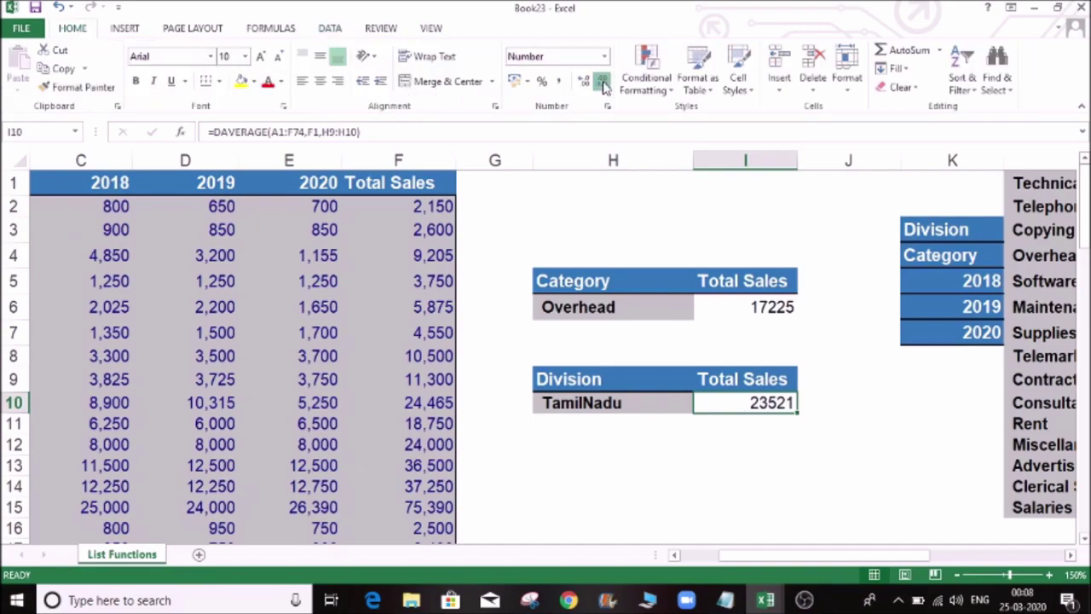
click(758, 419)
click(757, 392)
Copy Delhi from the Division column into H10, making the average 12584
key(Left)
key(Left)
key(ctrl+Left)
key(ctrl+Left)
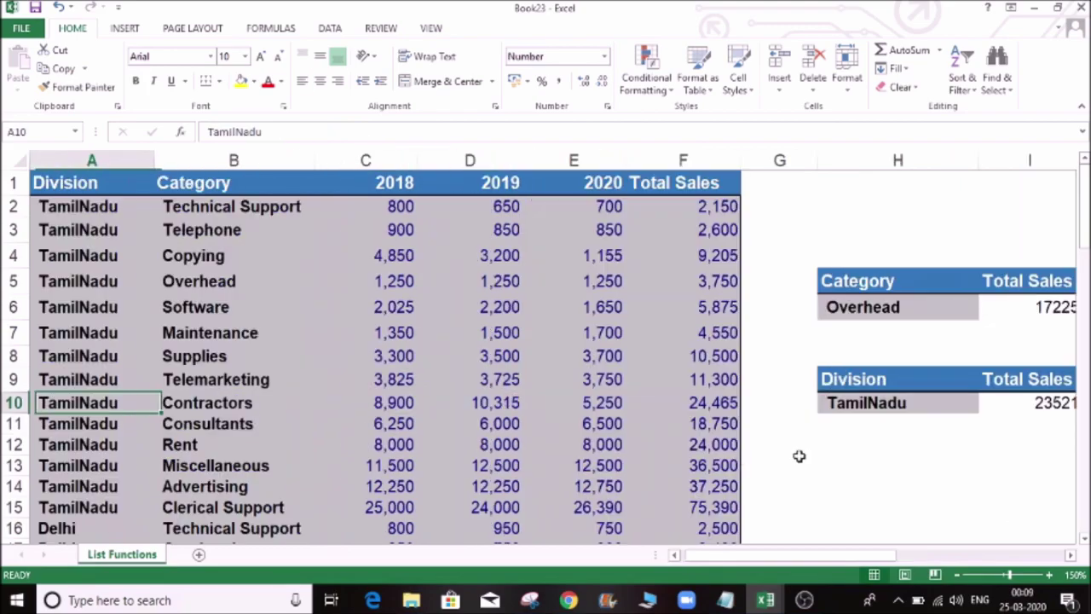
scroll(195, 417, down, 3)
click(109, 411)
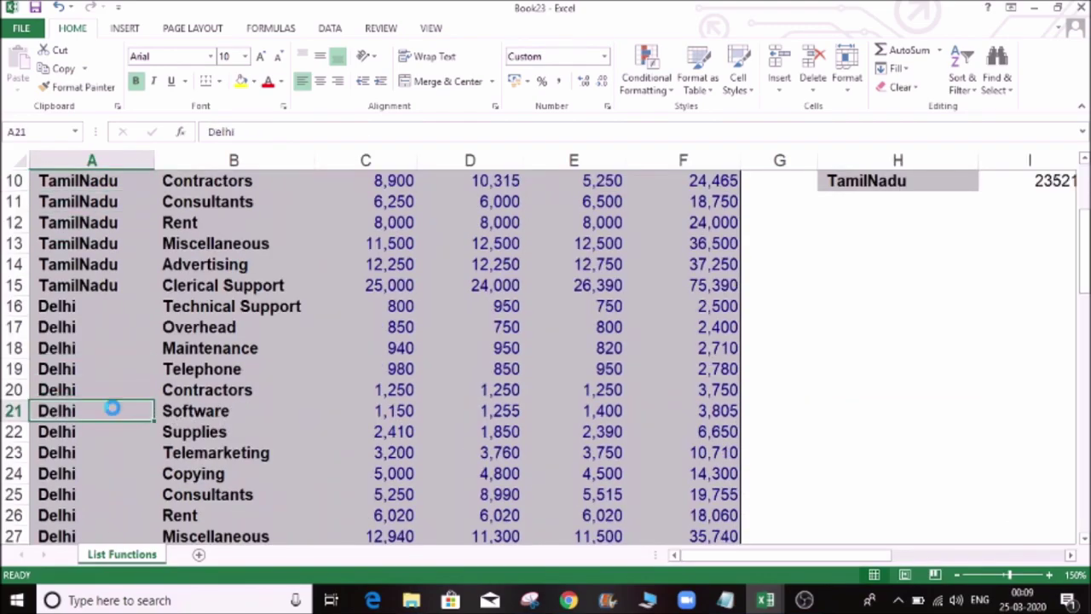
key(ctrl+c)
scroll(824, 446, up, 3)
click(878, 404)
key(ctrl+v)
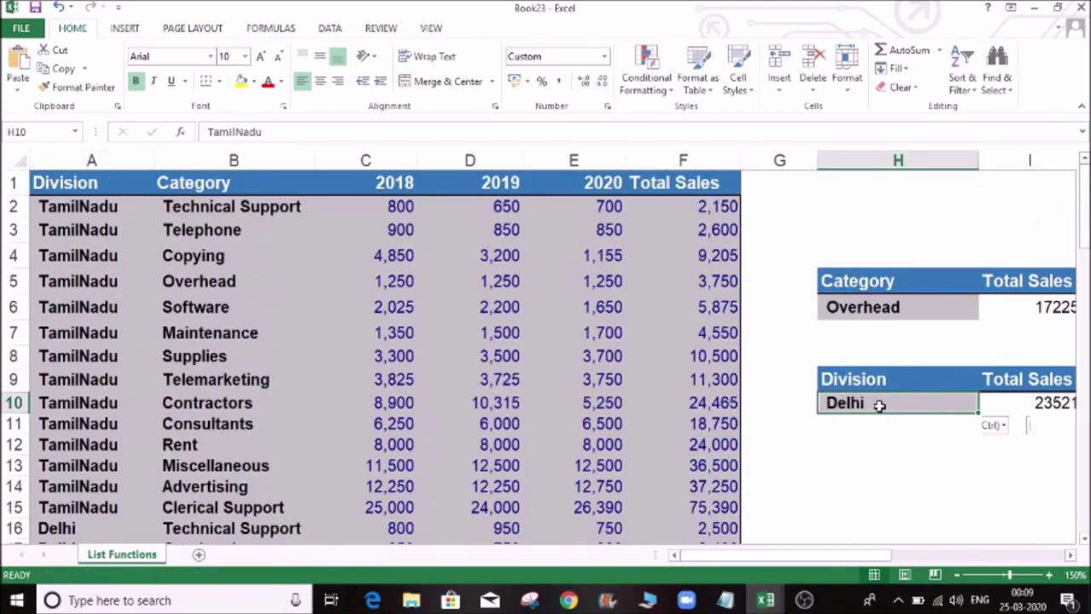
key(Right)
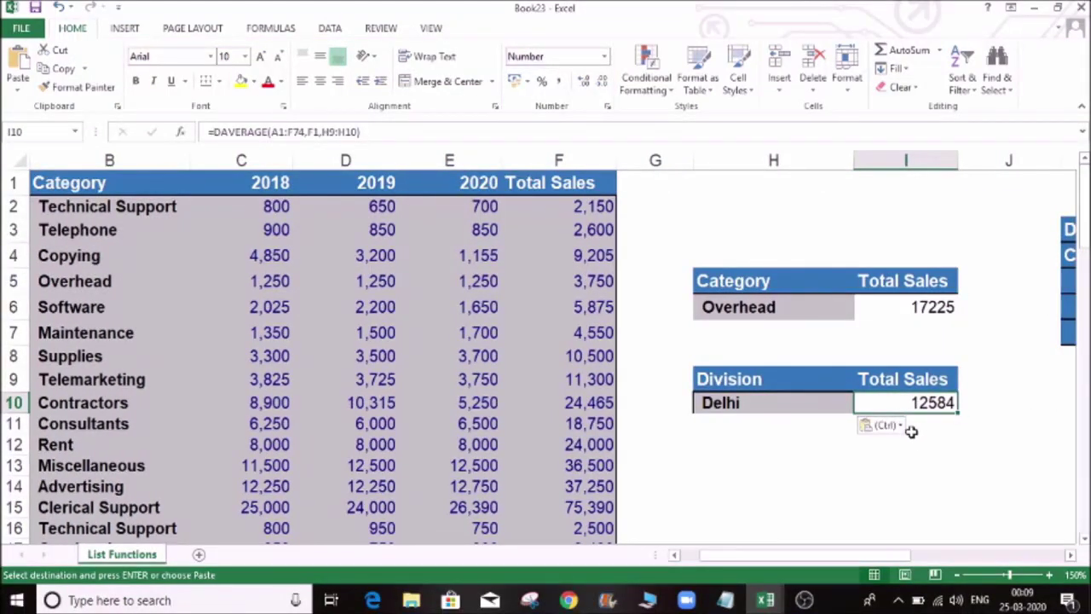
Check the allowed Category values for the Overhead criterion in H6 without changing it
click(788, 411)
click(817, 307)
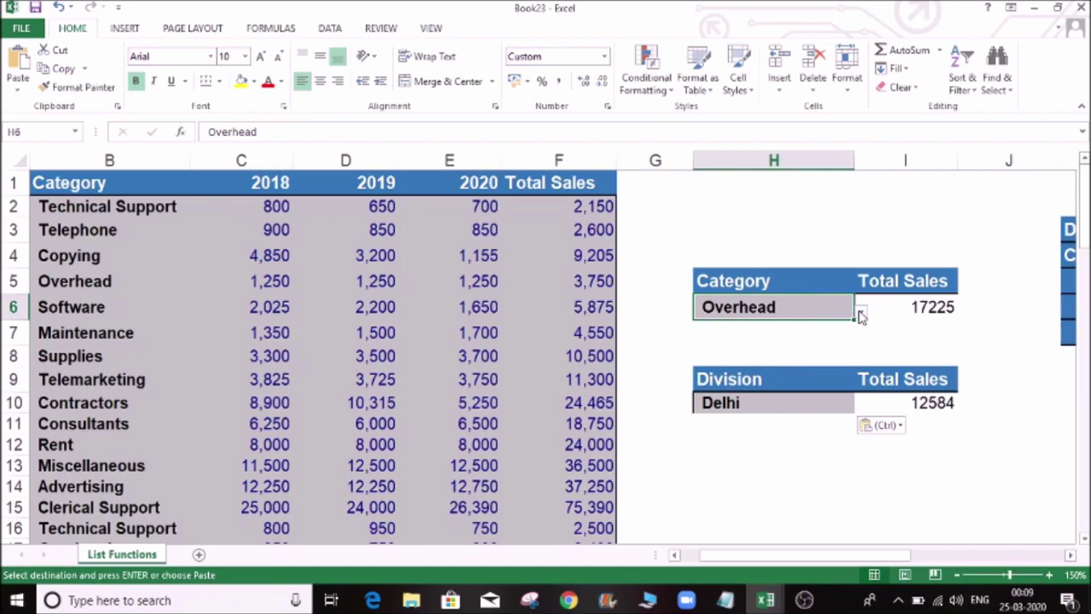
click(861, 313)
key(Escape)
Copy the Division and Total Sales headers into H13:I13
click(766, 445)
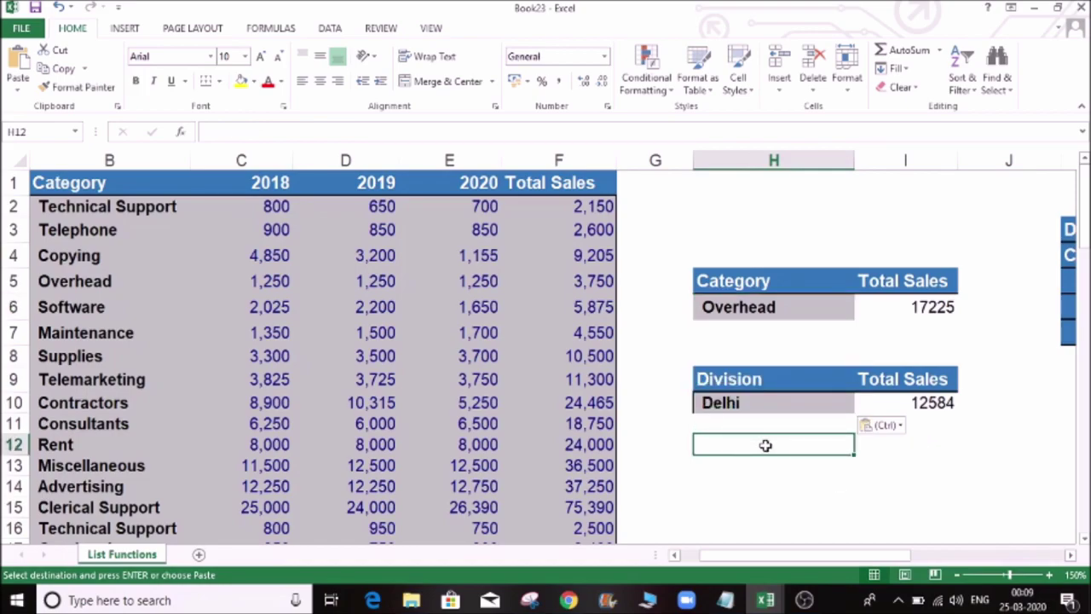
drag(763, 379, 887, 380)
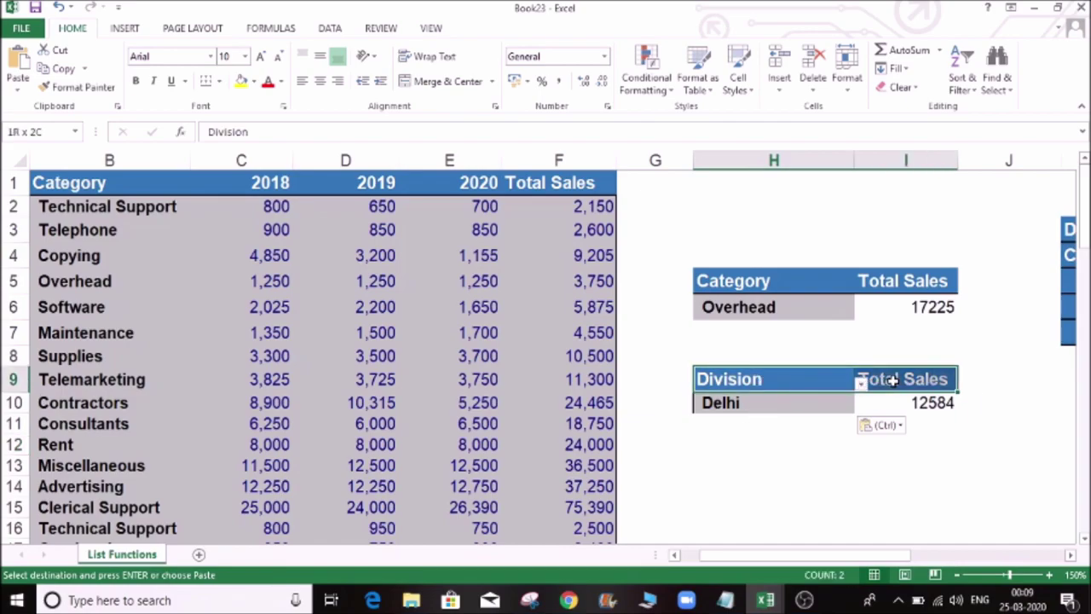
click(762, 466)
key(ctrl+v)
key(Escape)
Paste Overhead from the data into H14 as the new criterion, then select I14
click(763, 495)
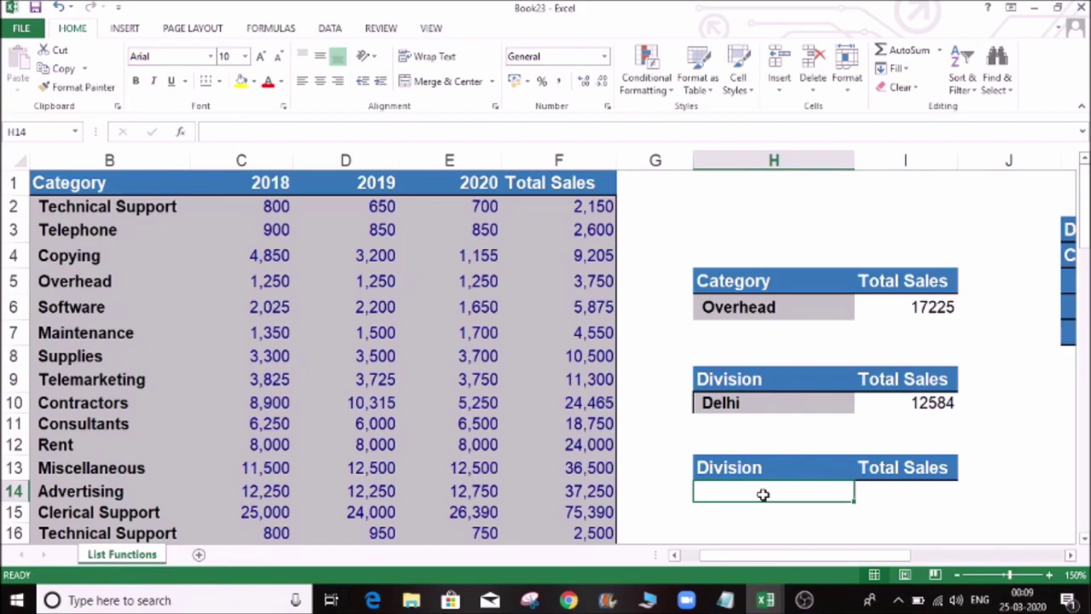
click(104, 282)
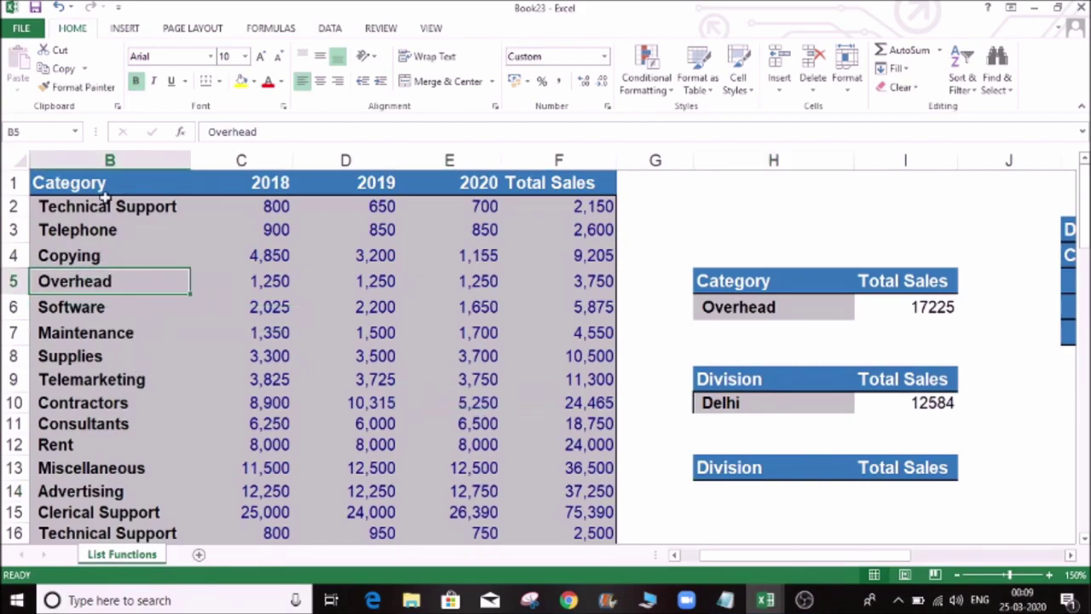
key(ctrl+c)
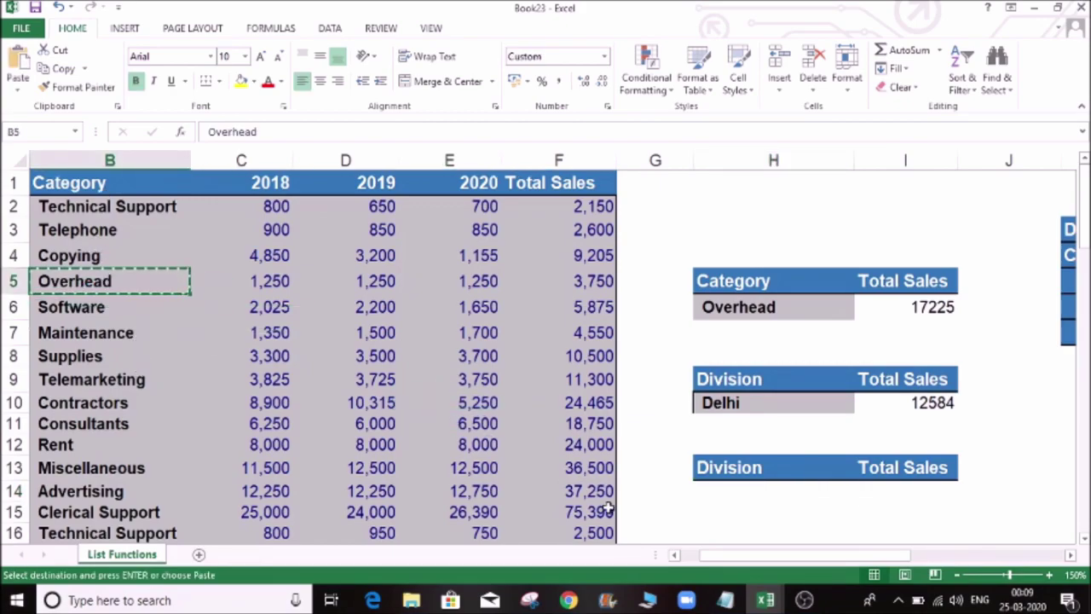
click(707, 492)
key(ctrl+v)
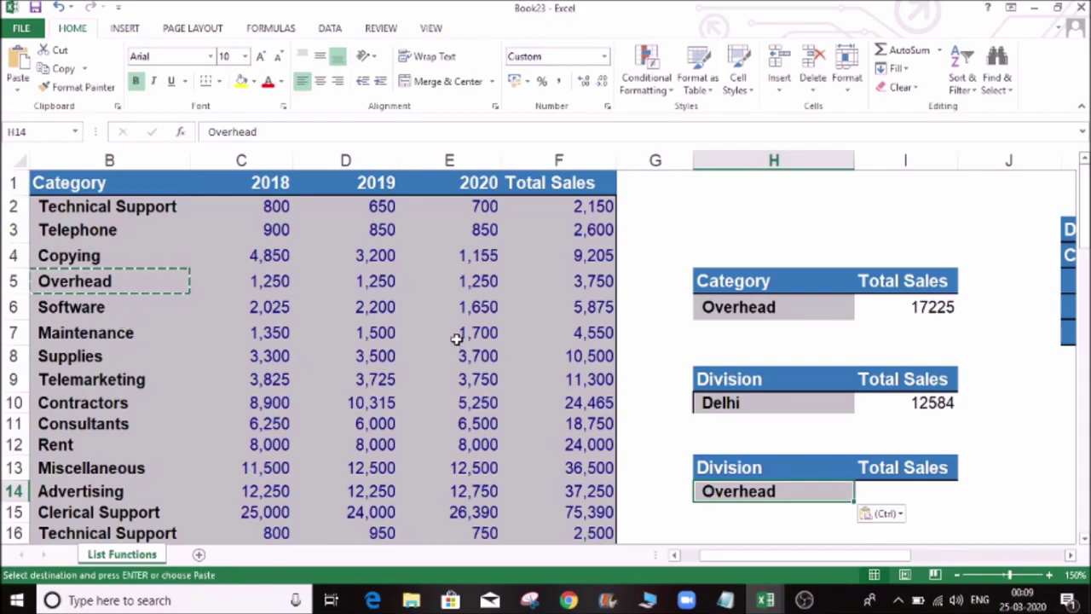
key(Escape)
click(913, 492)
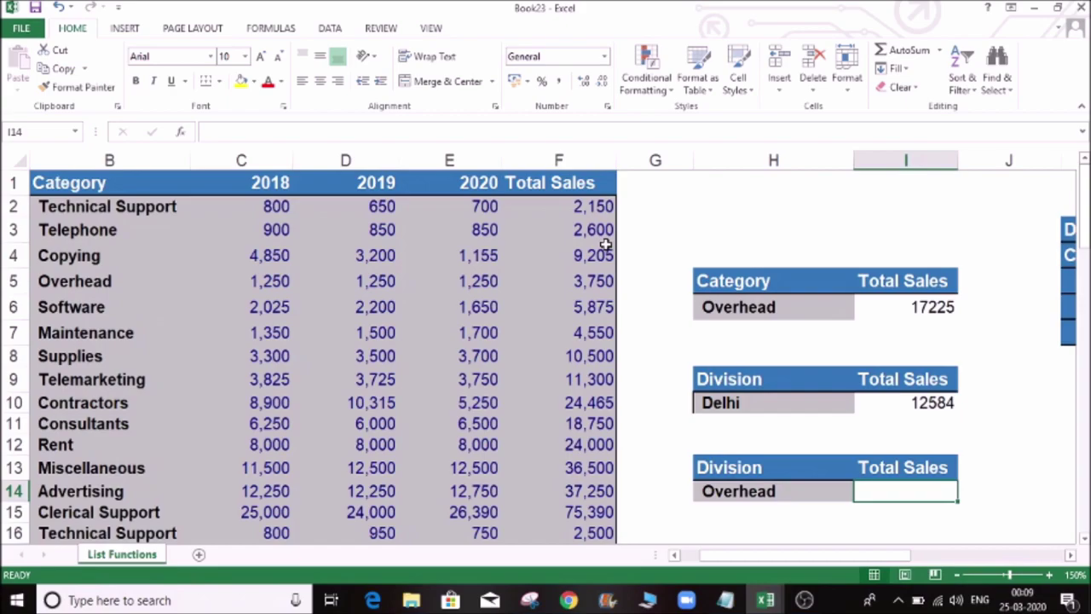
Start a DCOUNT in I14 using A1:F74 as the database range
text(=DCOU)
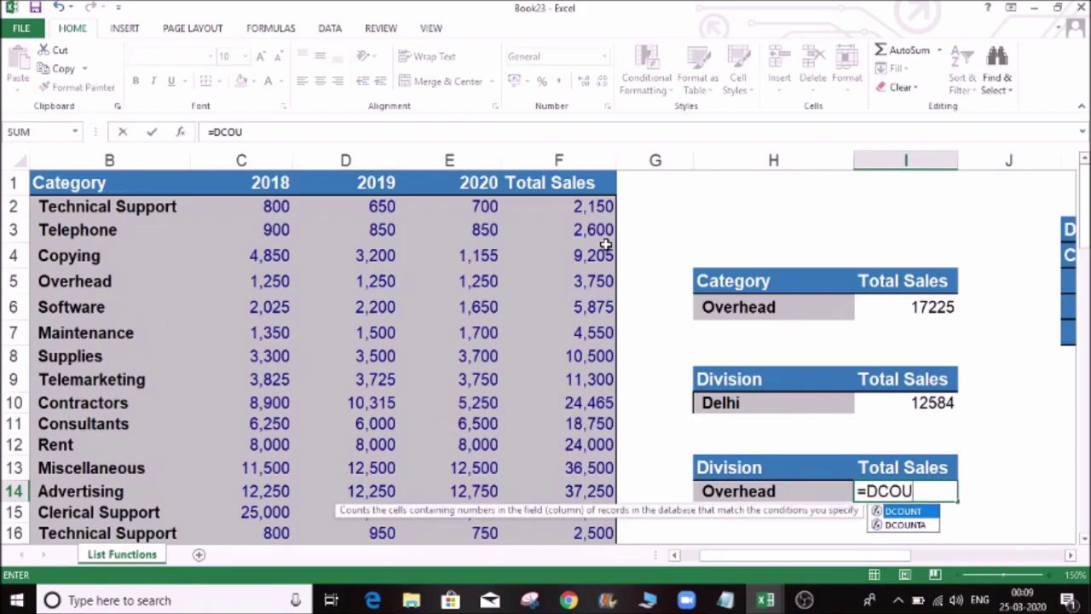
key(Tab)
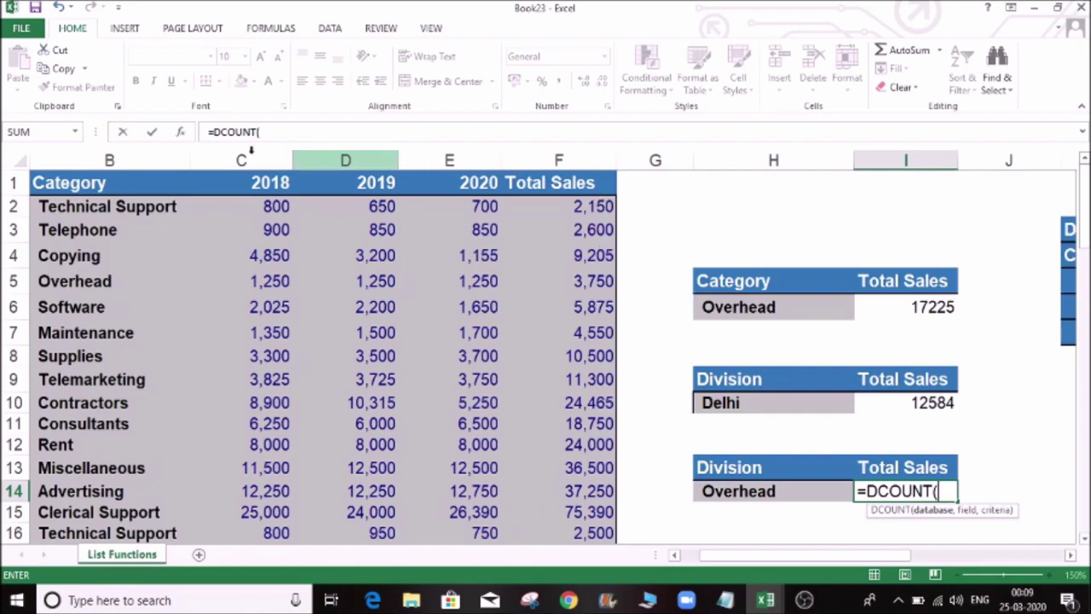
click(214, 180)
key(Left)
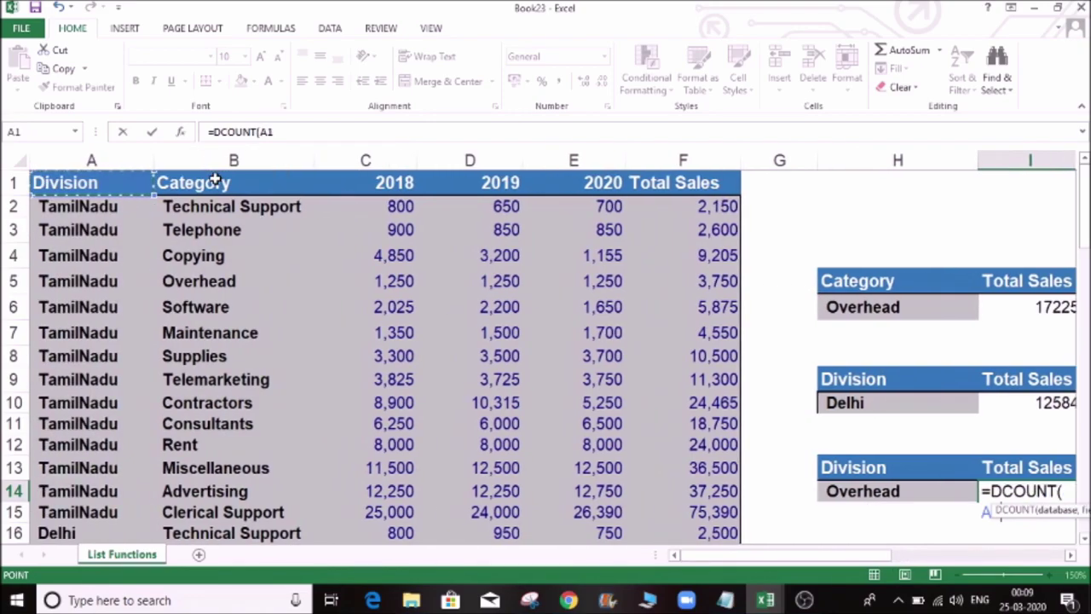
key(shift+Right)
key(shift+Right)
key(shift+Right)
key(shift+Right)
key(shift+Right)
key(ctrl+shift+Down)
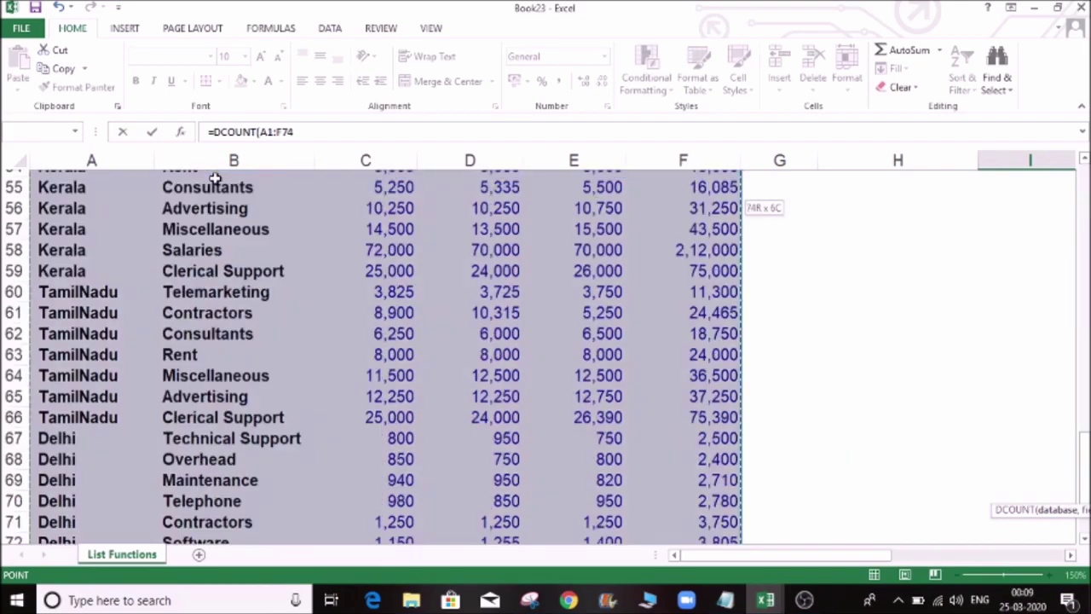
text(,)
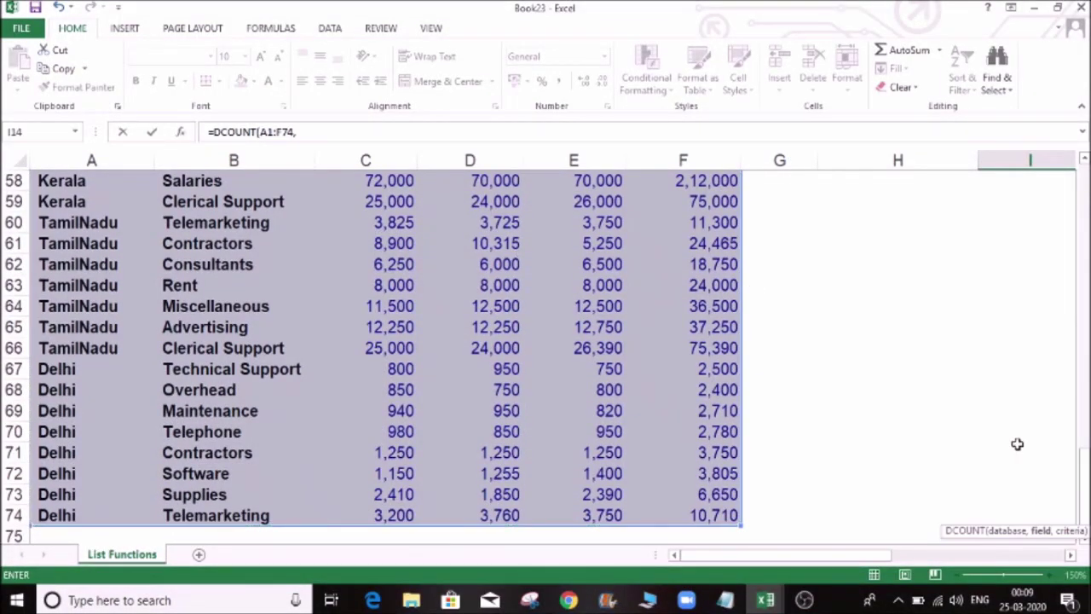
Complete it with field F1 and criteria H13:H14, returning 0
scroll(721, 183, up, 19)
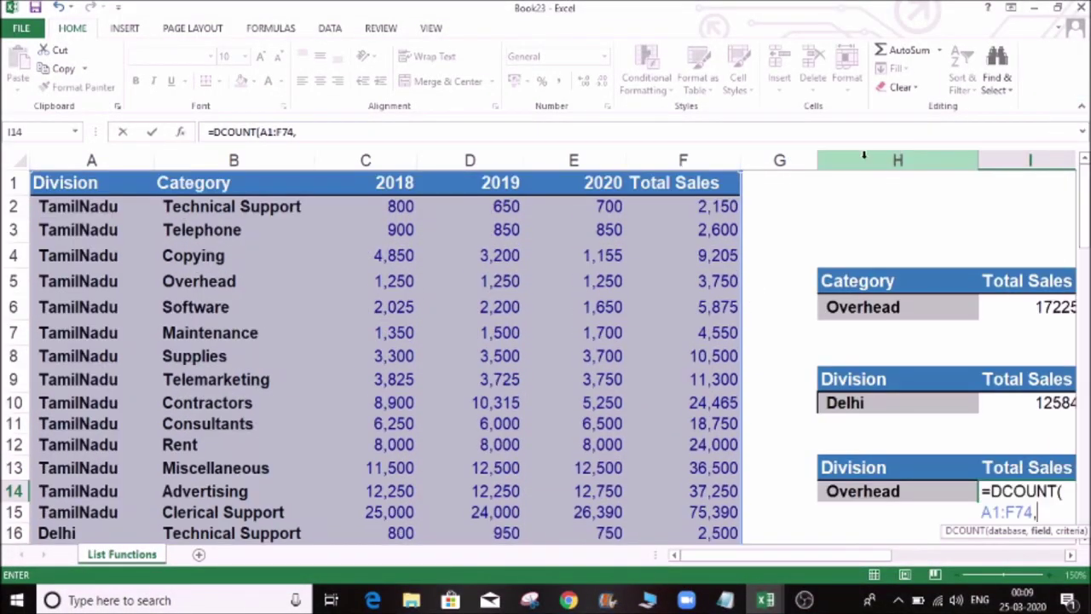
click(720, 183)
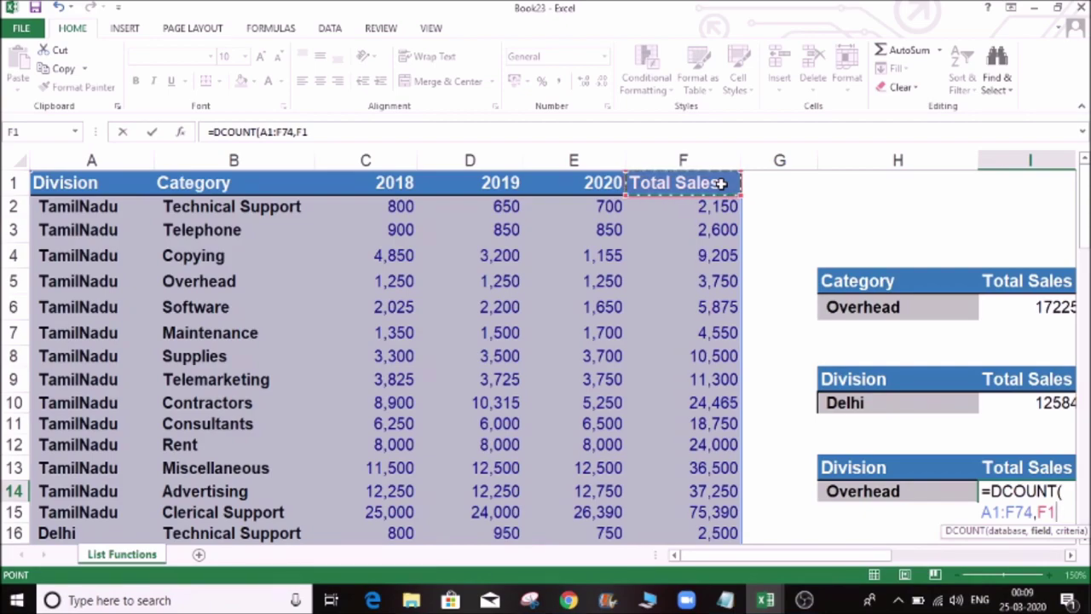
text(,)
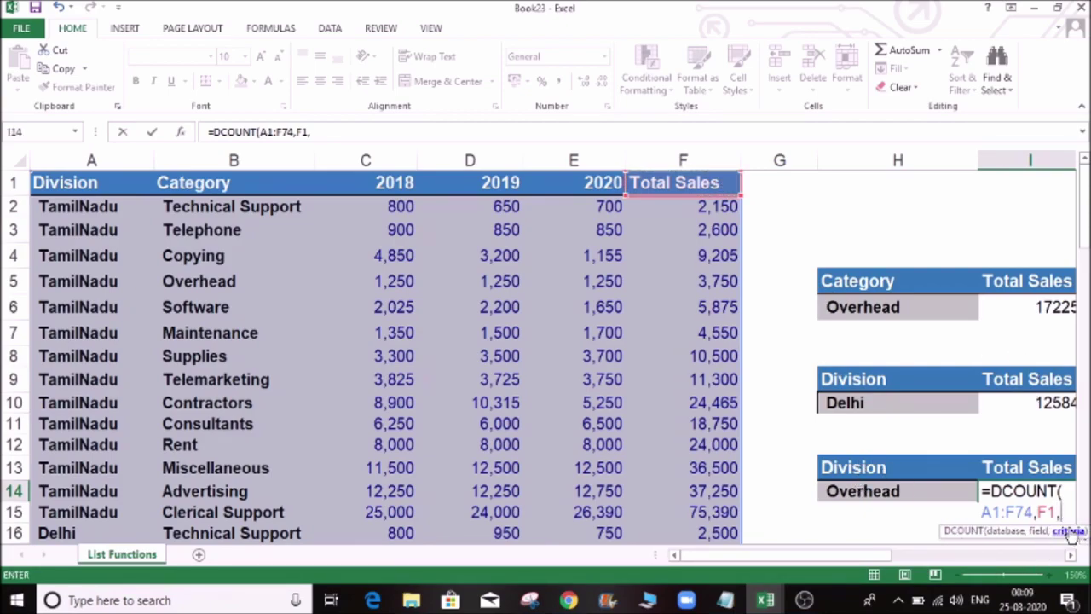
drag(878, 465, 868, 488)
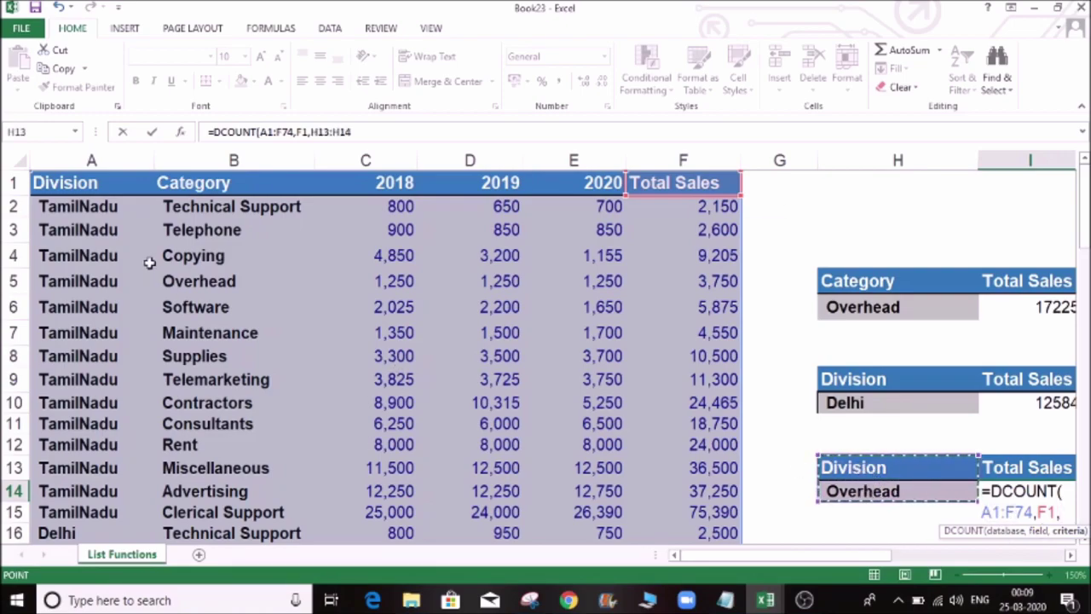
text())
key(Return)
key(Up)
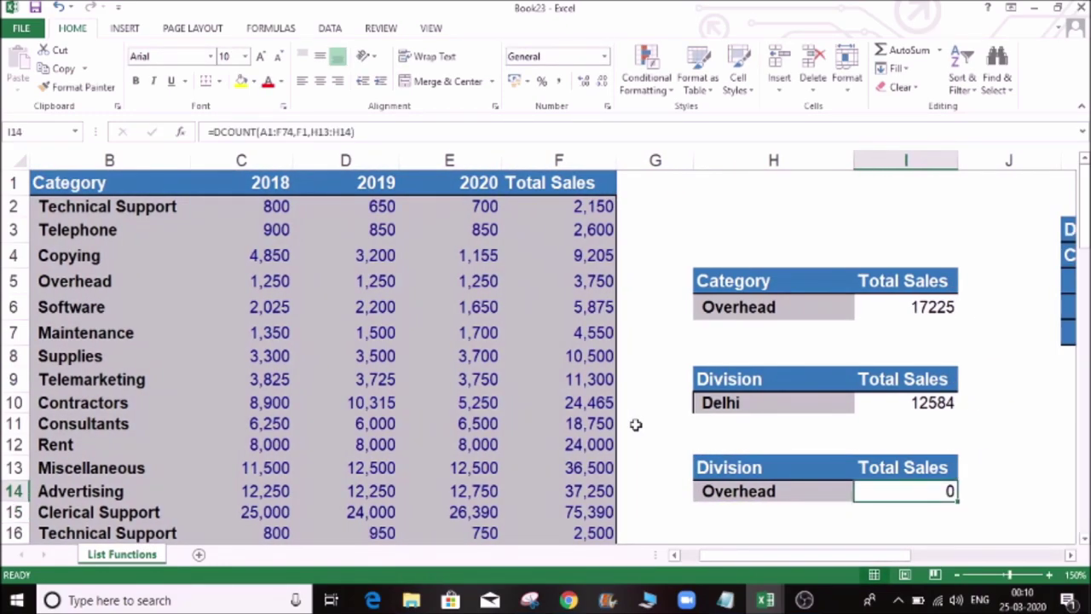
key(Left)
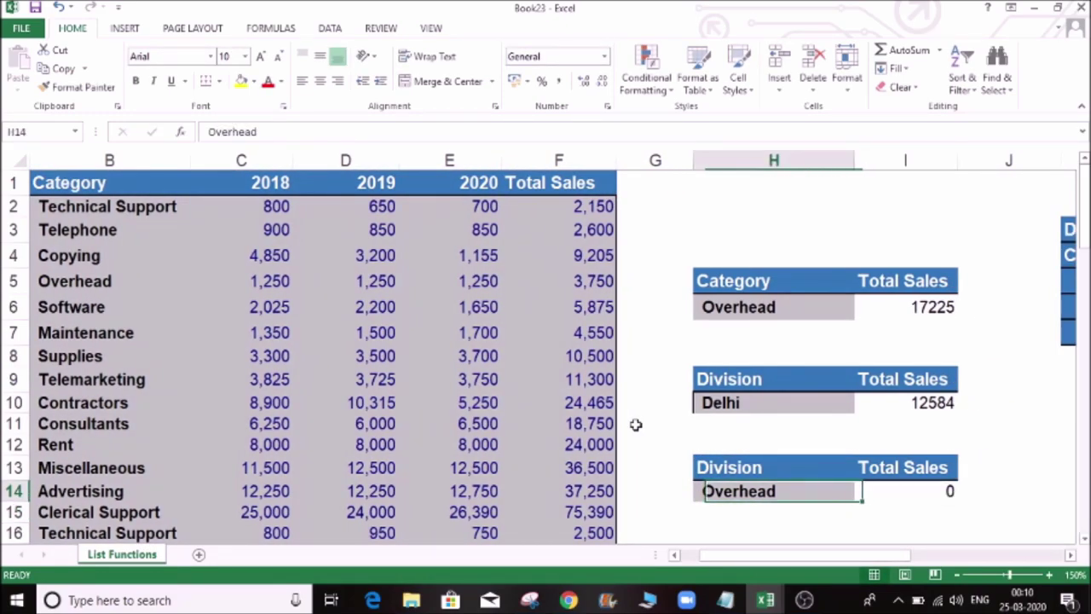
Replace the Division criteria header in H13 with Category, so the Overhead count becomes 5
key(Up)
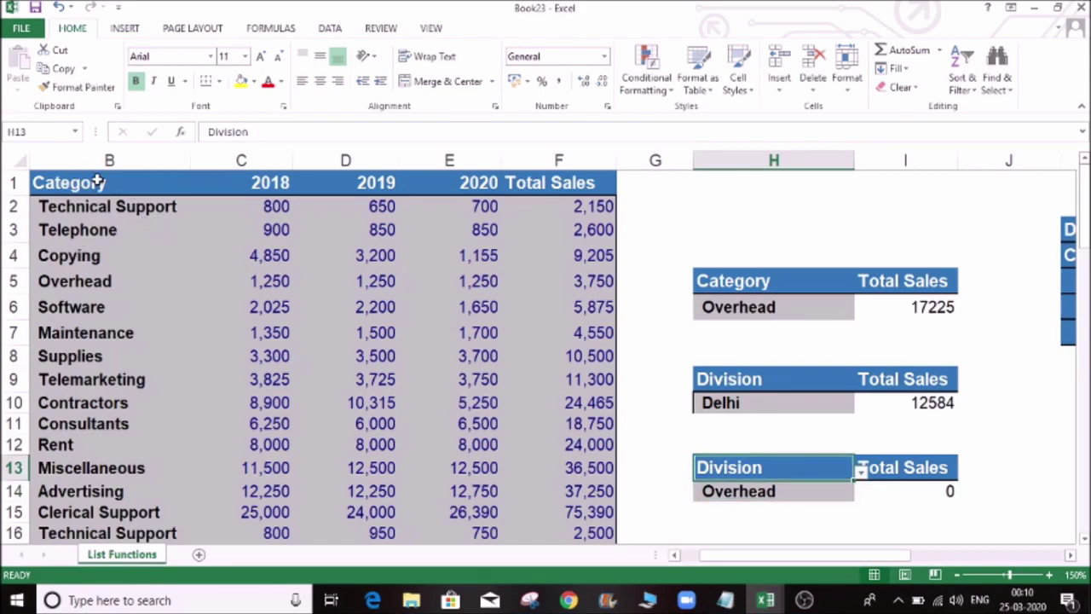
click(740, 284)
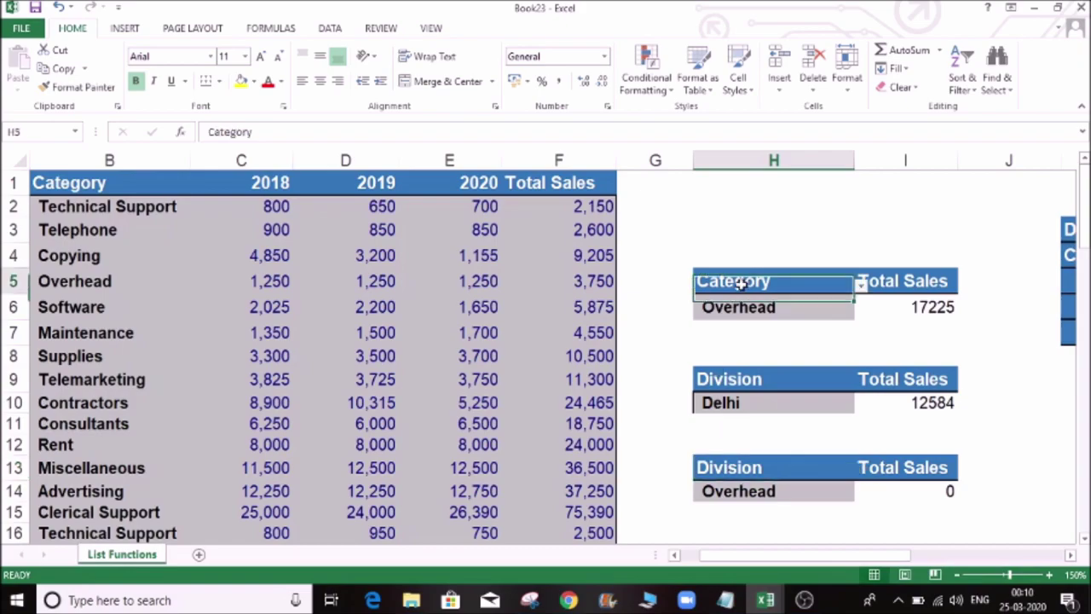
key(ctrl+c)
click(742, 467)
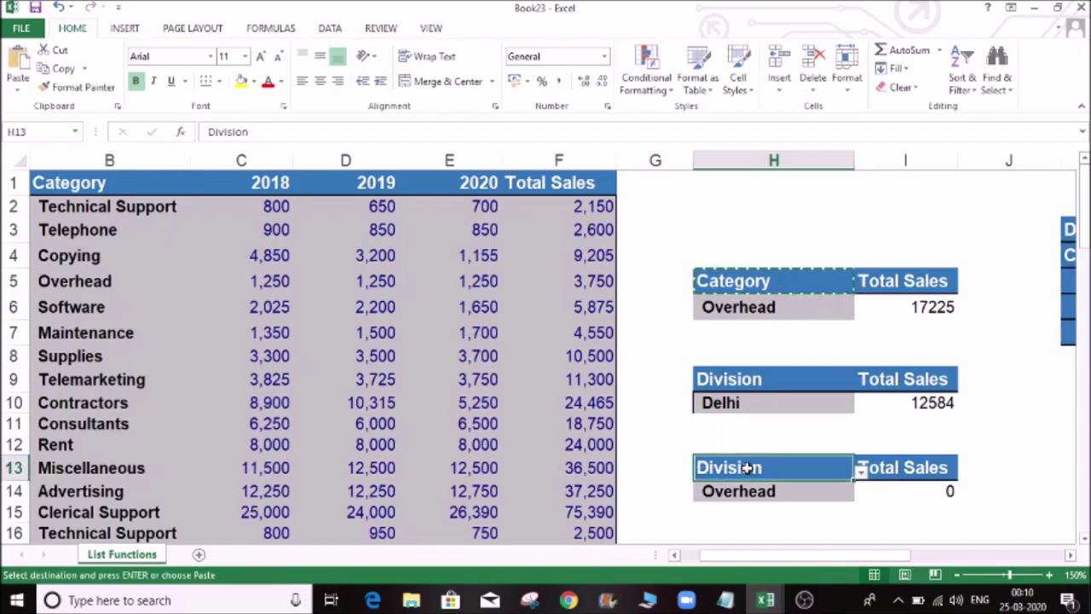
key(ctrl+v)
click(764, 512)
click(765, 489)
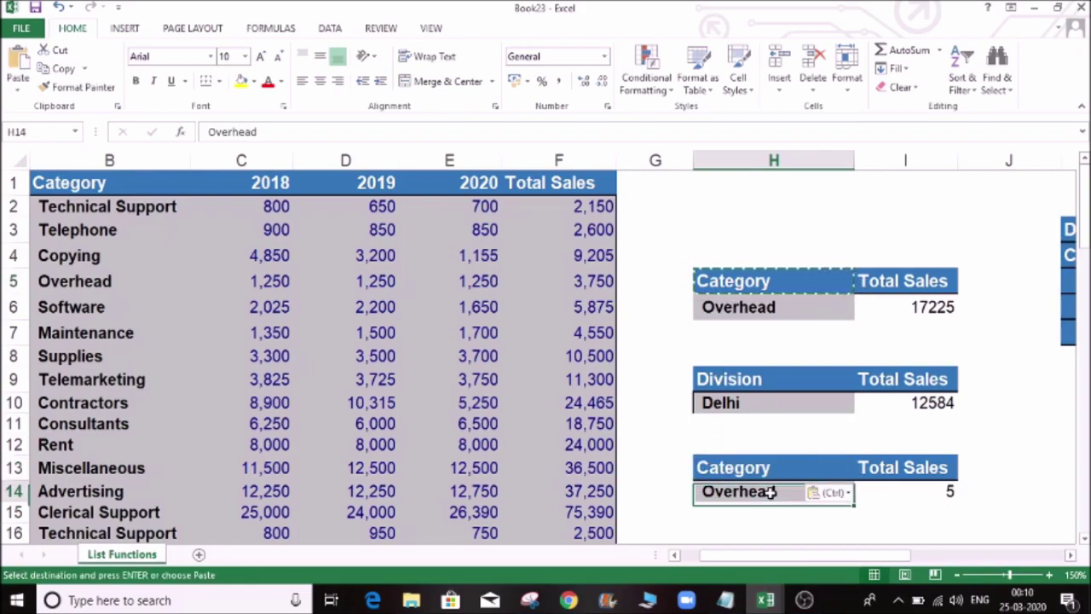
click(759, 466)
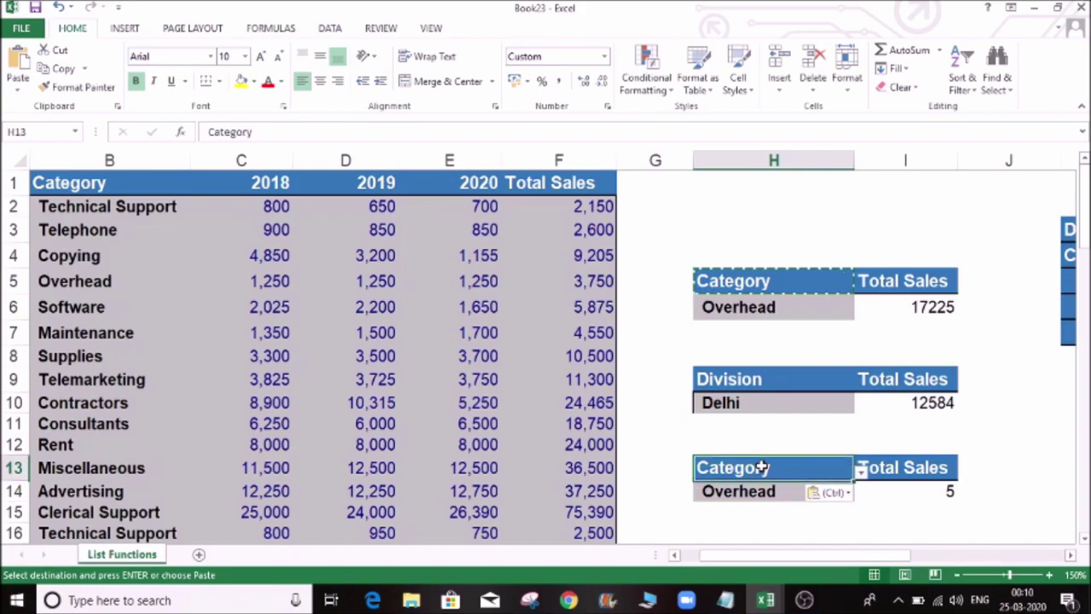
click(952, 491)
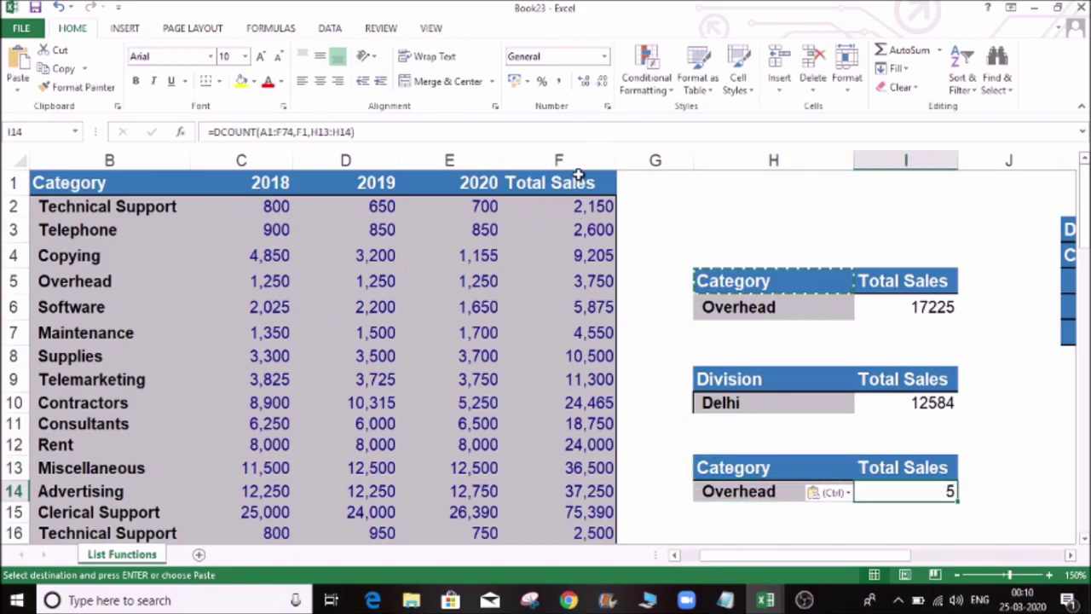
Paste Maintenance from B7 into H14 as the criterion
click(122, 332)
key(ctrl+c)
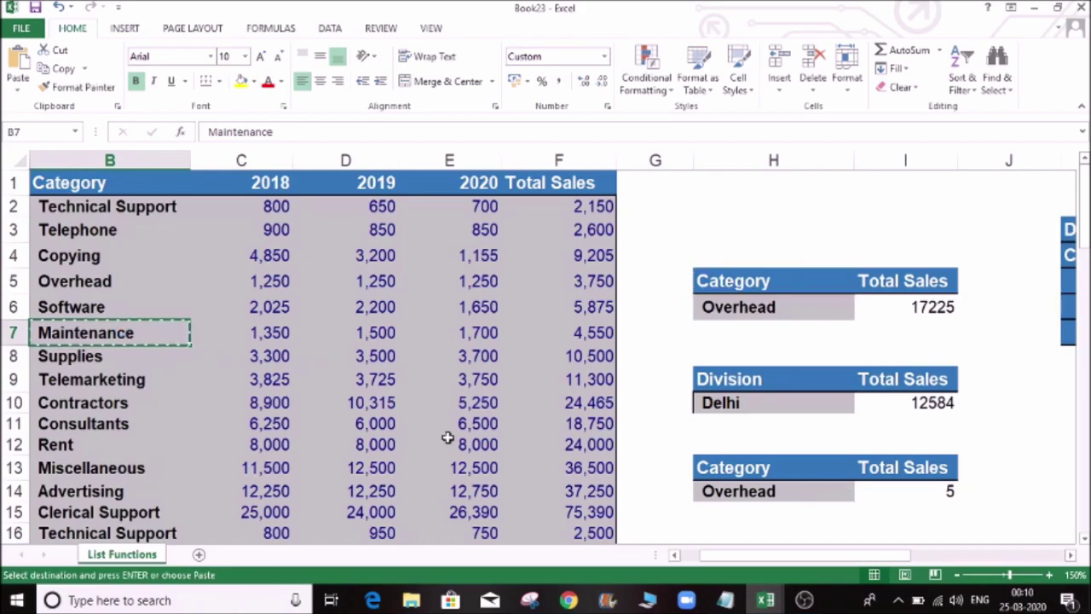
click(746, 490)
key(ctrl+v)
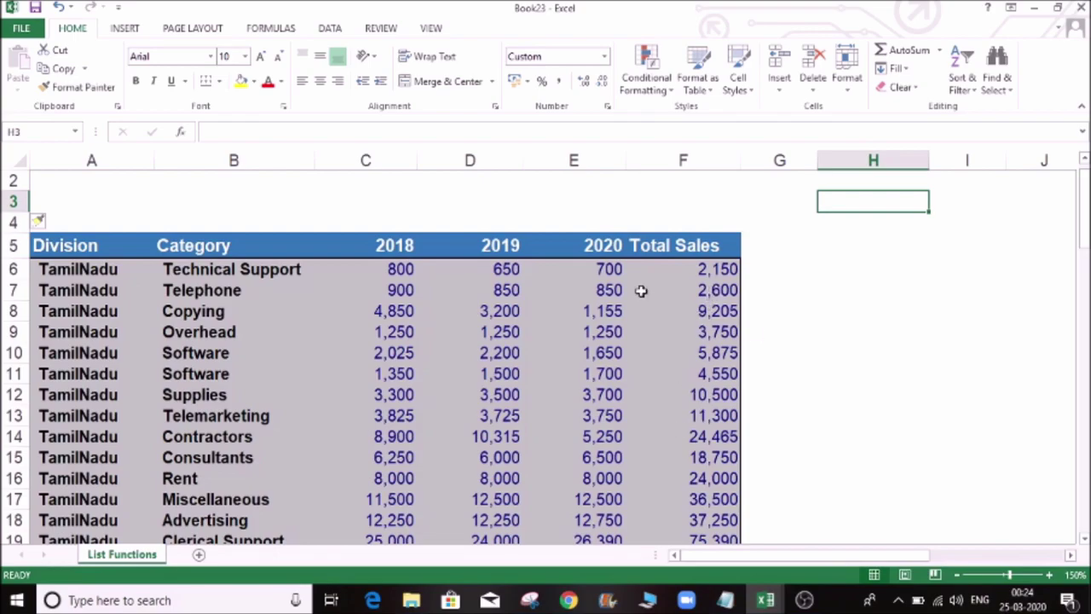
Enter =SUM(F6:F78) in H3, totalling Total Sales at 16,91,280
click(77, 251)
click(163, 245)
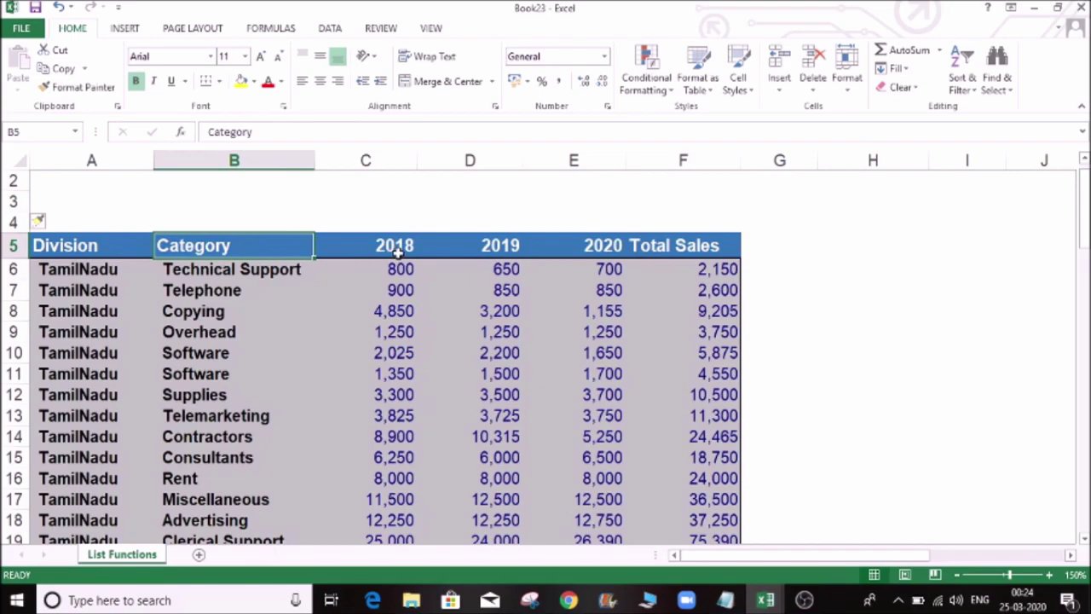
click(690, 252)
click(832, 212)
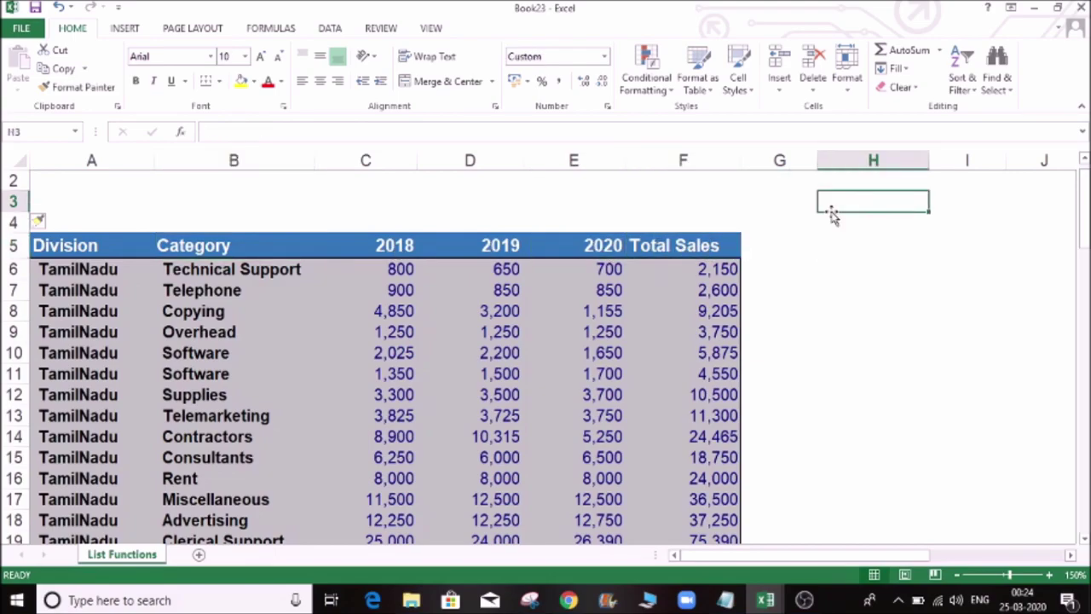
text(=sum)
key(Tab)
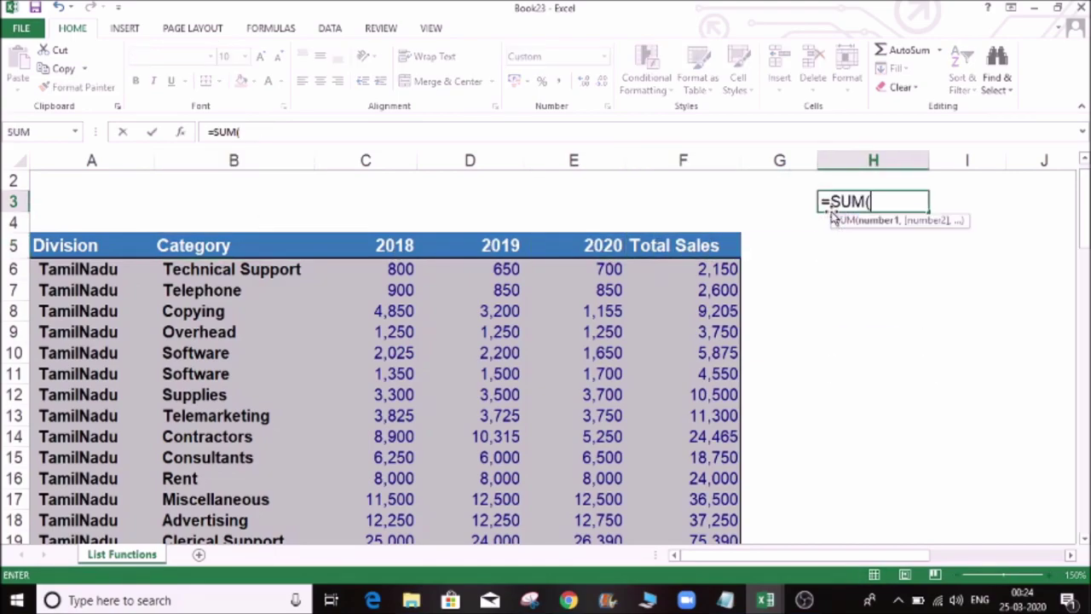
click(717, 268)
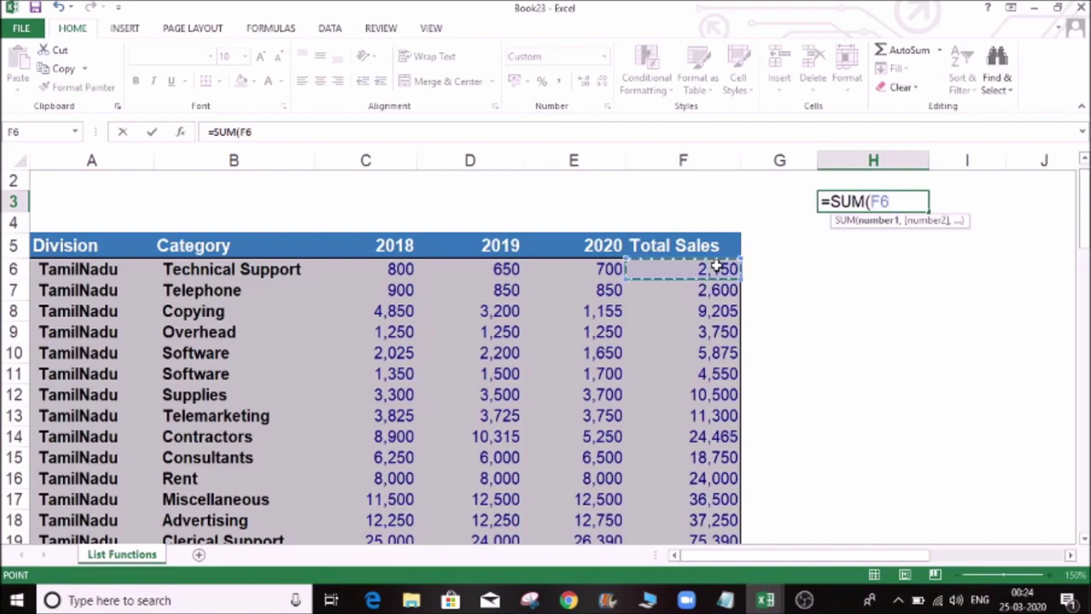
key(ctrl+shift+Down)
key(Return)
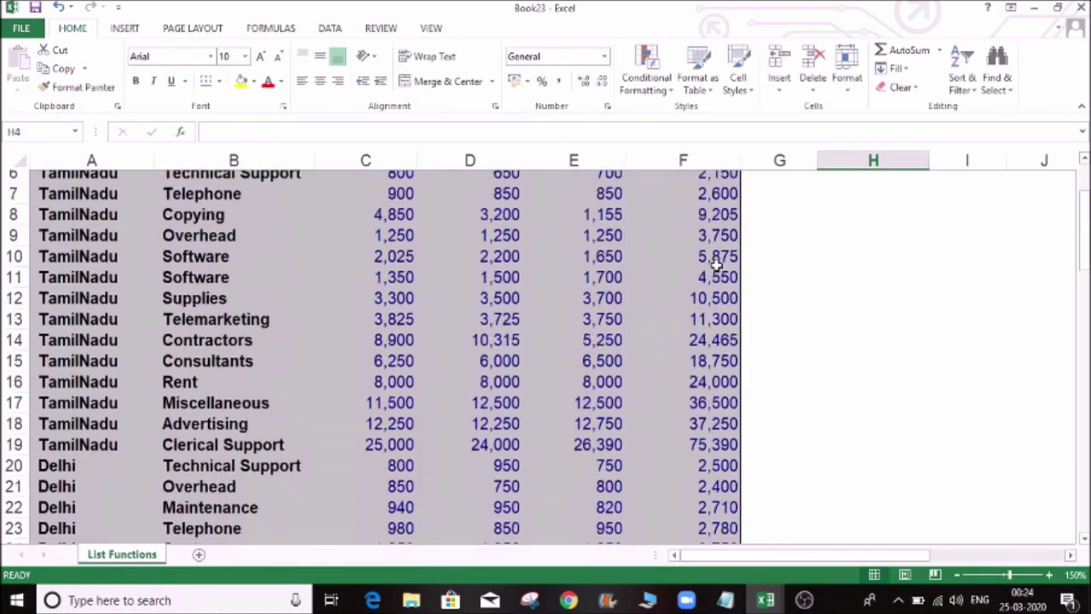
Label G3 with SUM
key(Left)
key(Right)
key(Left)
text(SUM)
key(Right)
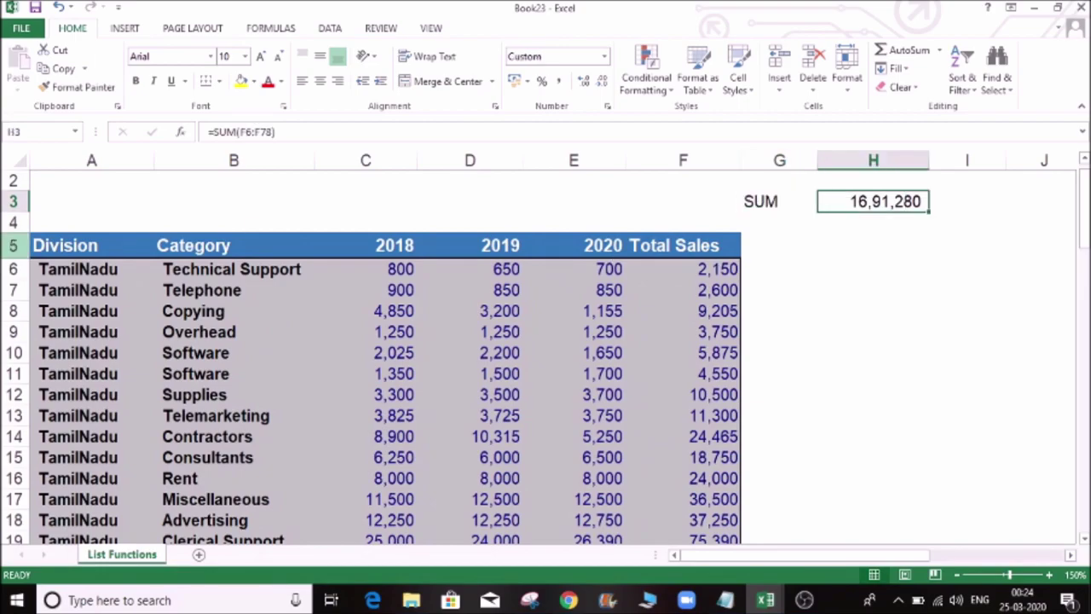
click(17, 245)
Turn on AutoFilter and filter the Division column to show only Kerala
key(alt+d)
key(f)
key(f)
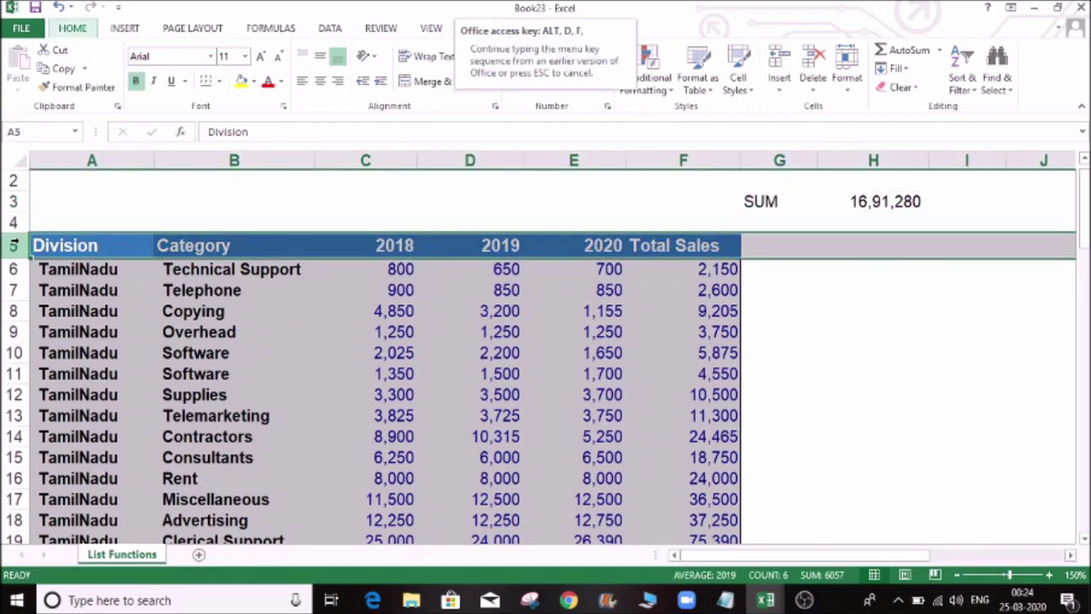
click(150, 273)
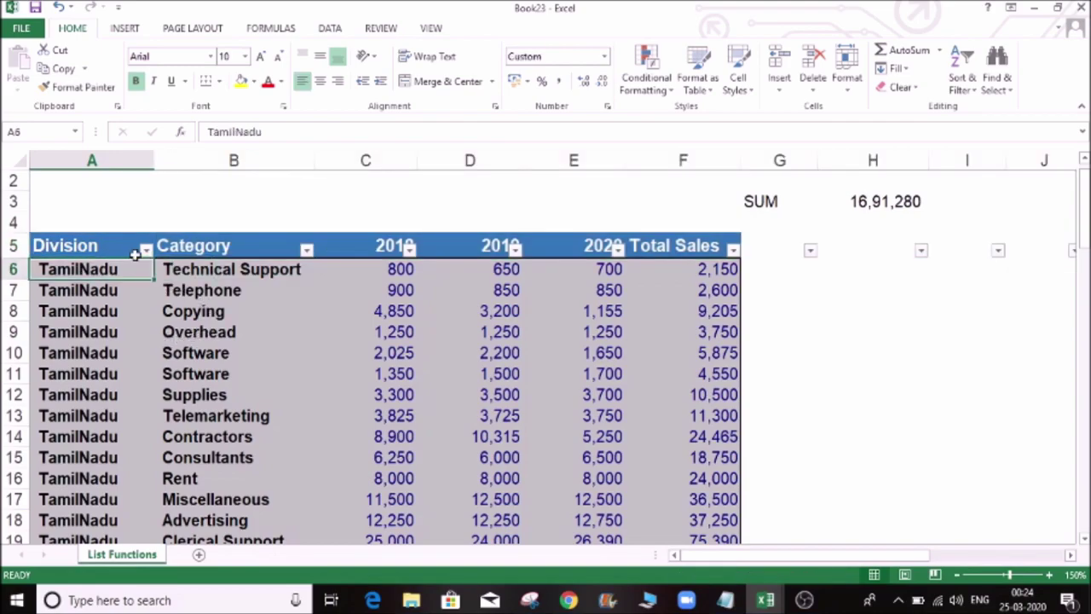
click(146, 250)
click(46, 407)
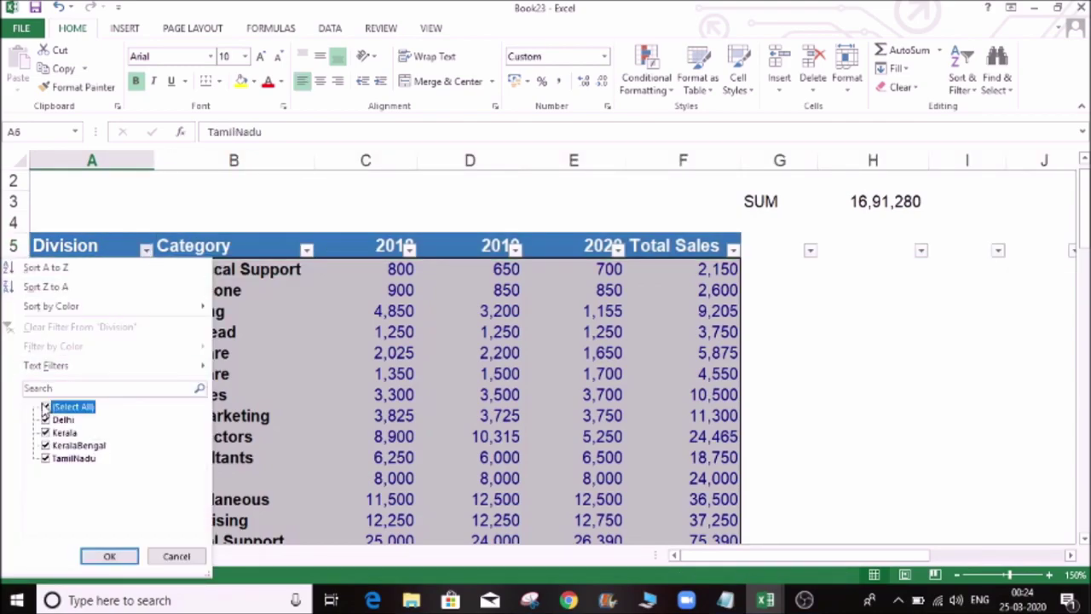
click(46, 433)
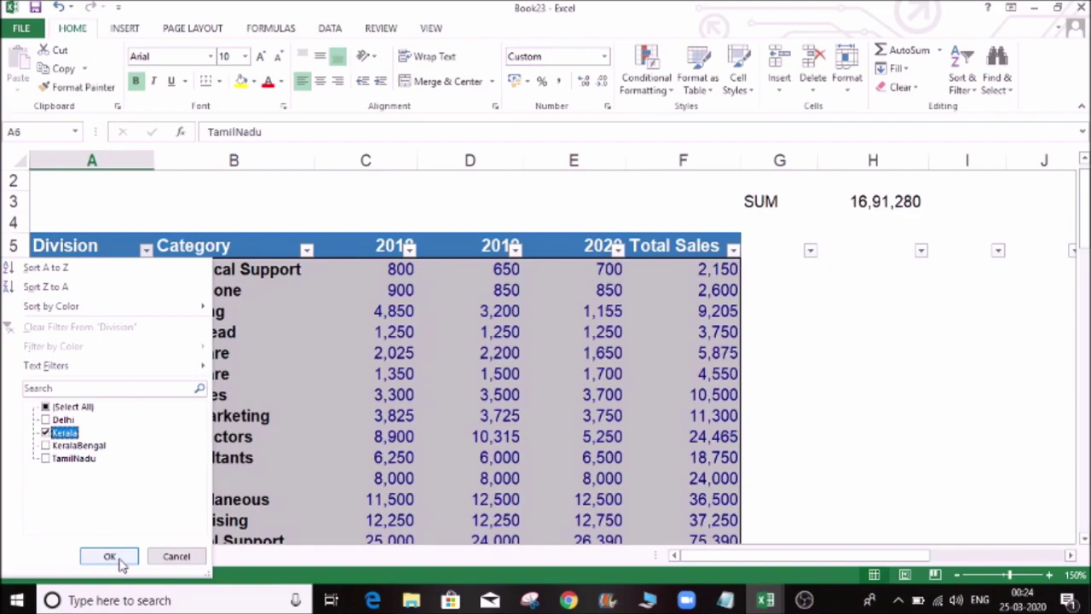
click(109, 556)
Inspect the Kerala Total Sales values and confirm H3 still sums 16,91,280
click(652, 335)
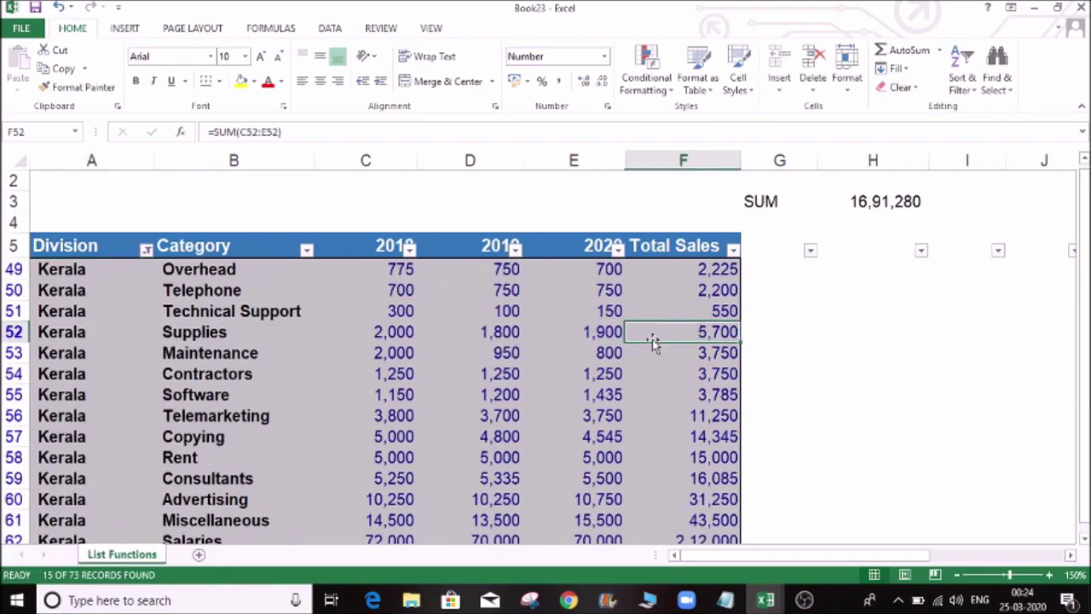
scroll(687, 336, down, 2)
scroll(684, 335, up, 1)
scroll(684, 335, down, 2)
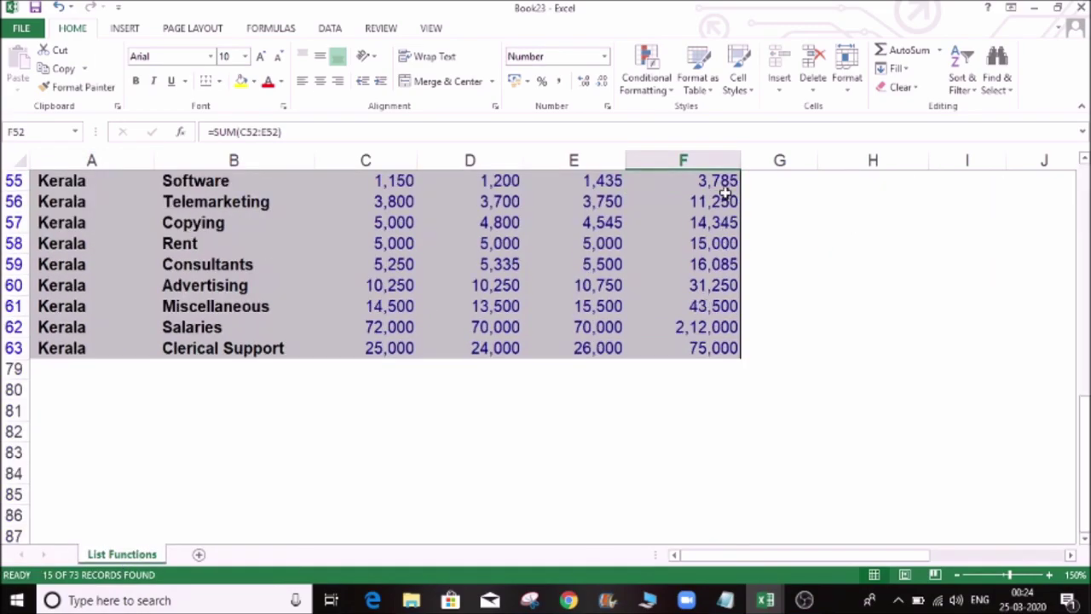
click(708, 287)
scroll(710, 242, up, 4)
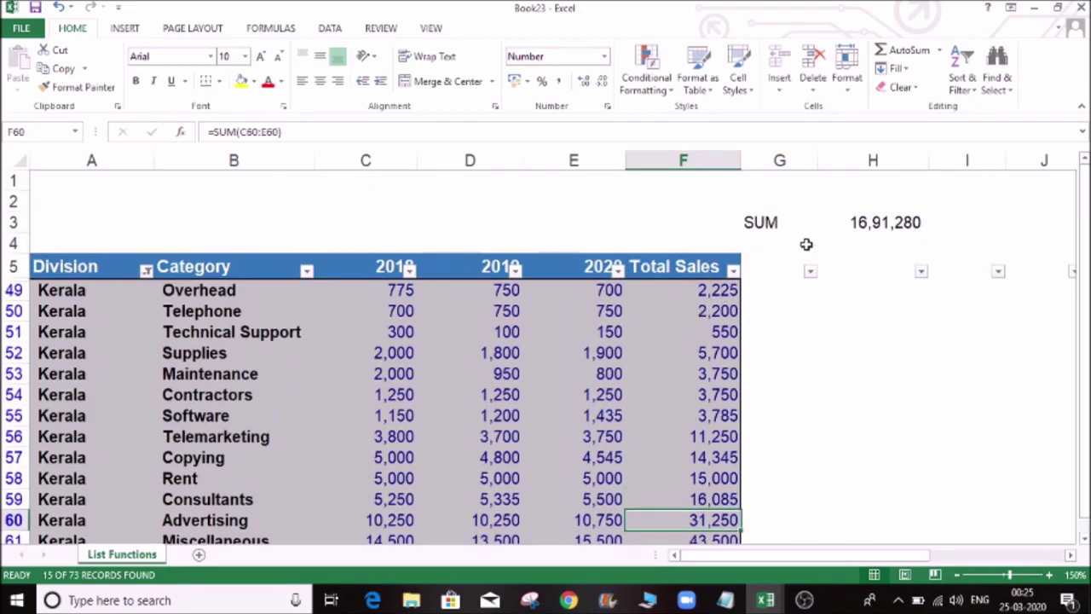
click(872, 223)
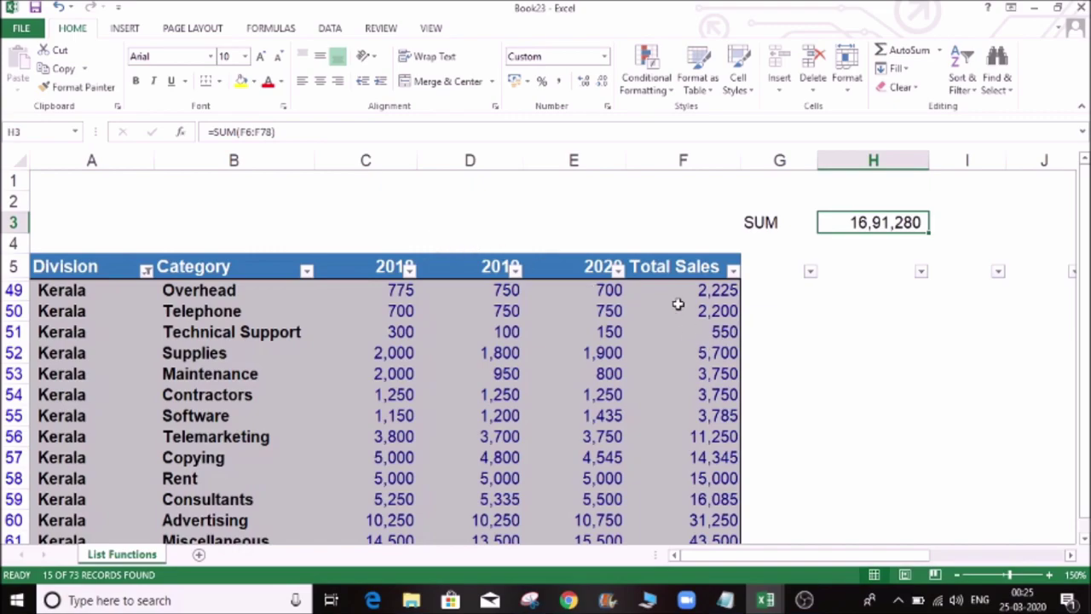
click(817, 312)
Turn off the filter on the row 5 header with Ctrl+Shift+L
click(13, 267)
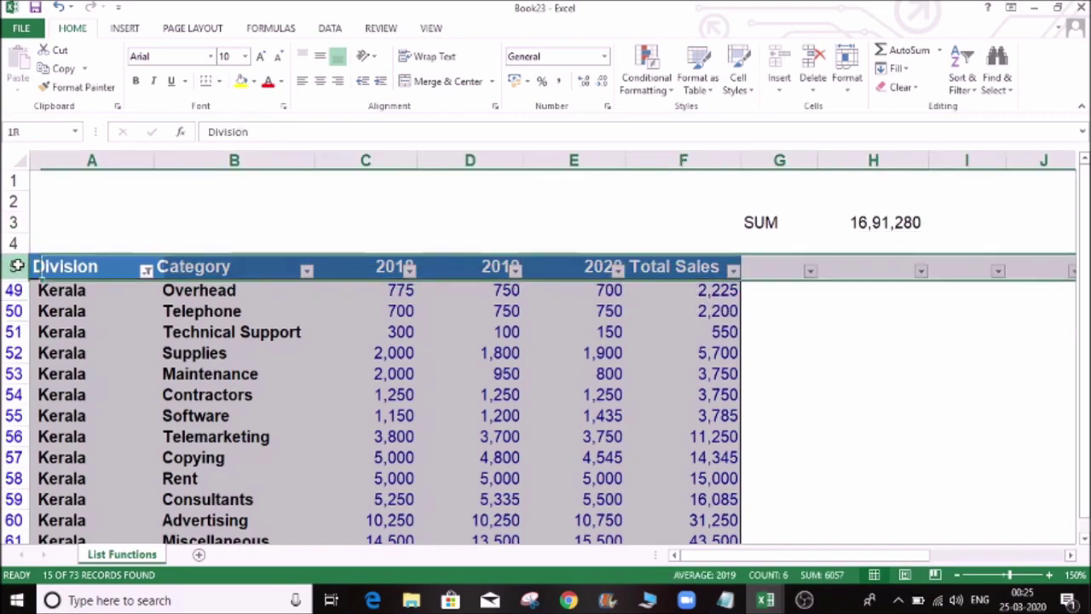
key(ctrl+shift+l)
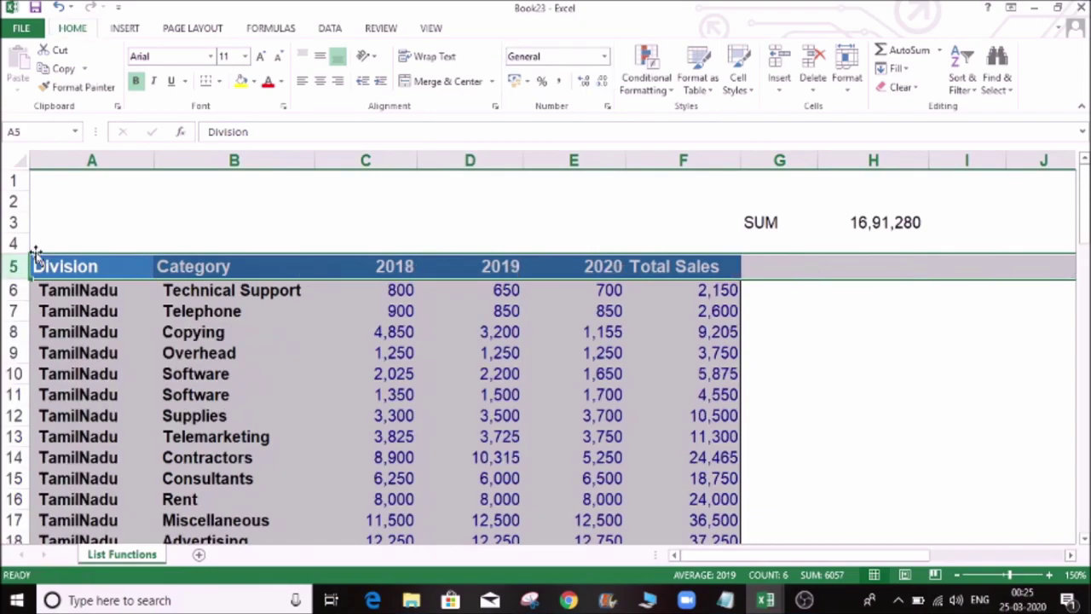
click(773, 204)
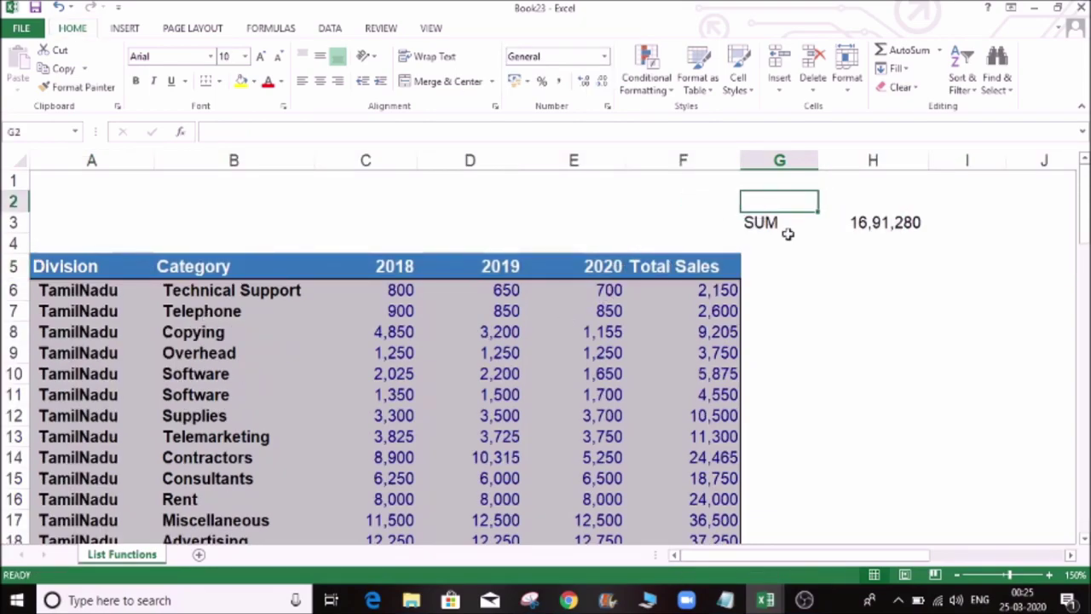
Label G2 with SubTotal
text(s)
key(BackSpace)
key(BackSpace)
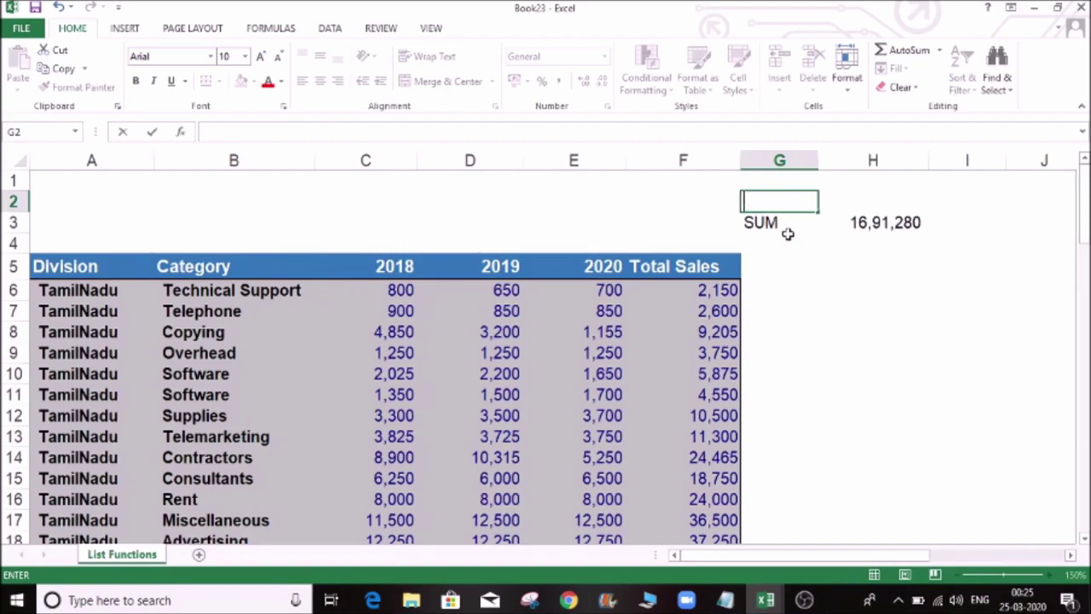
text(SubTotal)
key(Tab)
Enter =SUBTOTAL(9,F6:F78) in H2, returning 16,91,280
text(=sub)
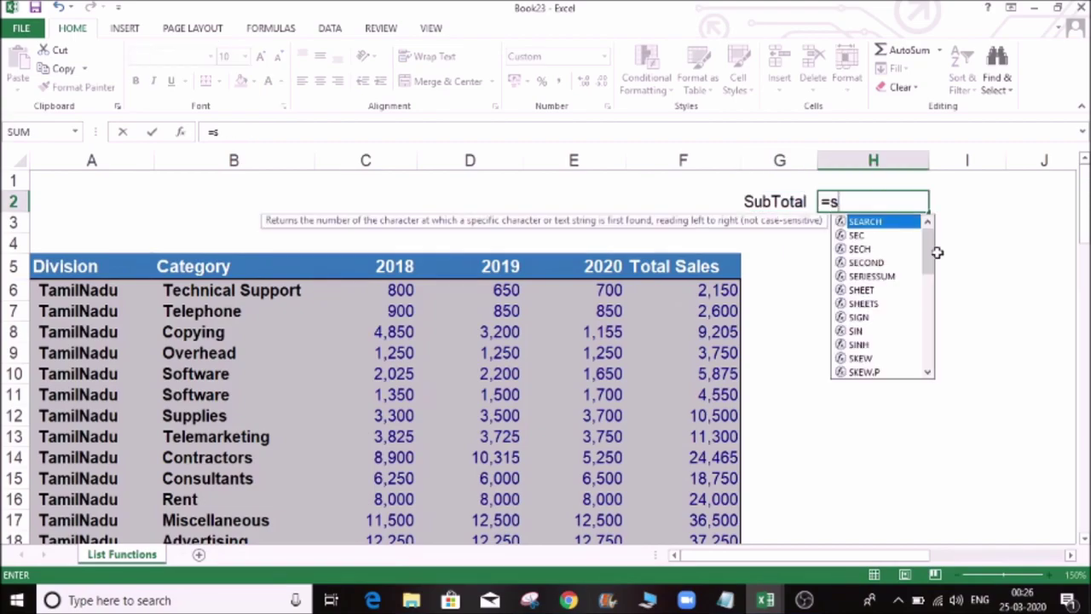
key(Down)
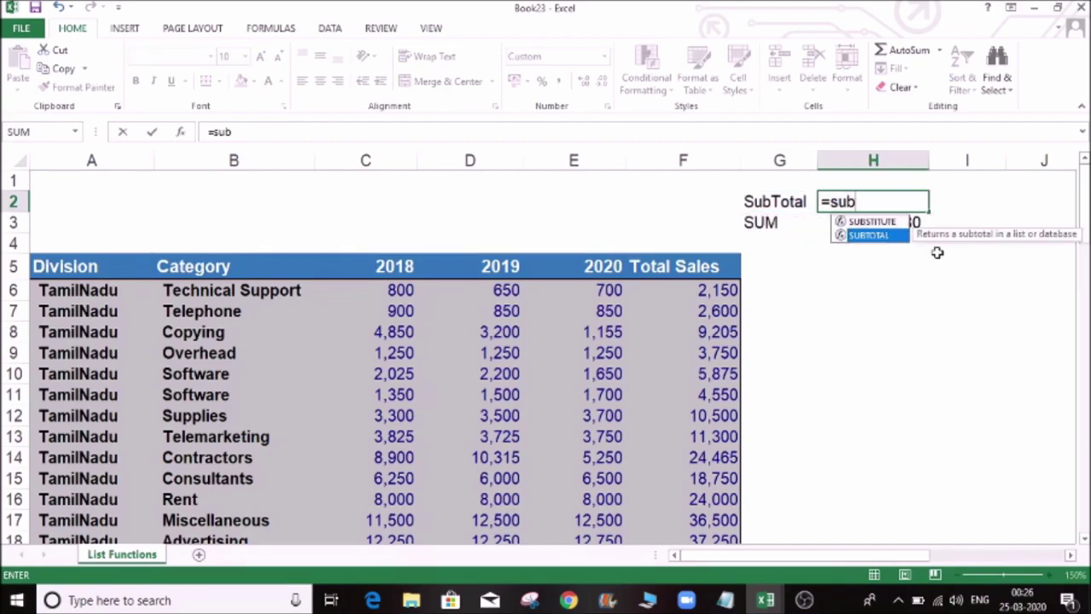
key(Tab)
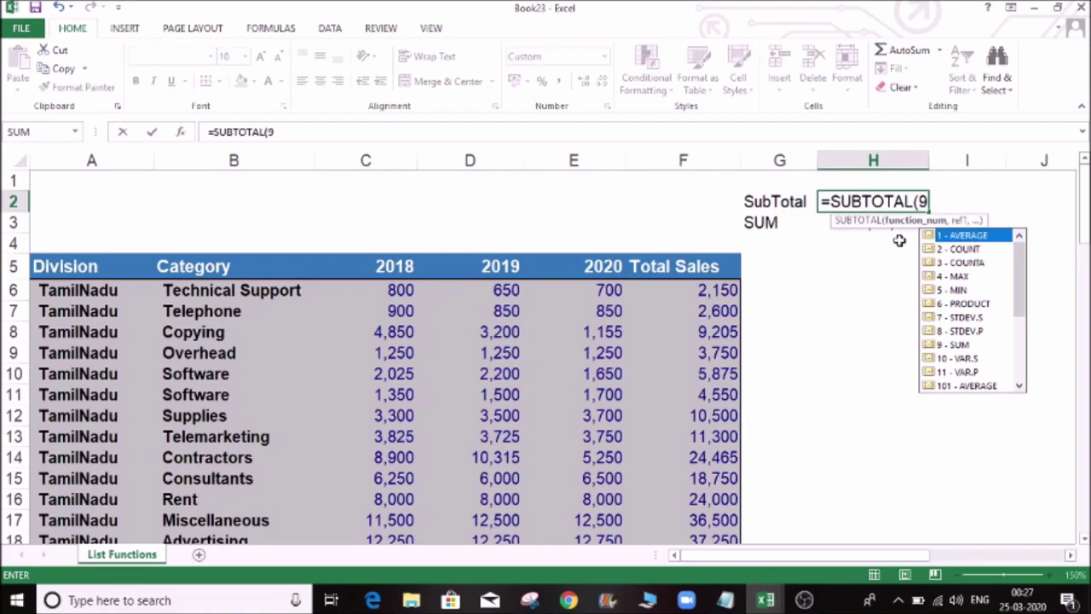
text(,)
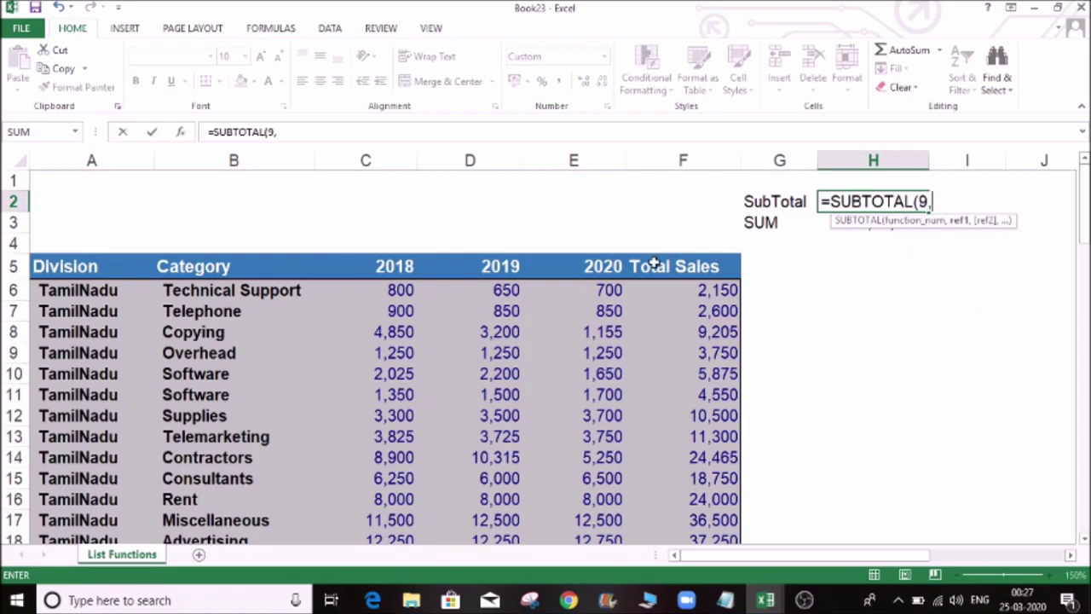
click(721, 292)
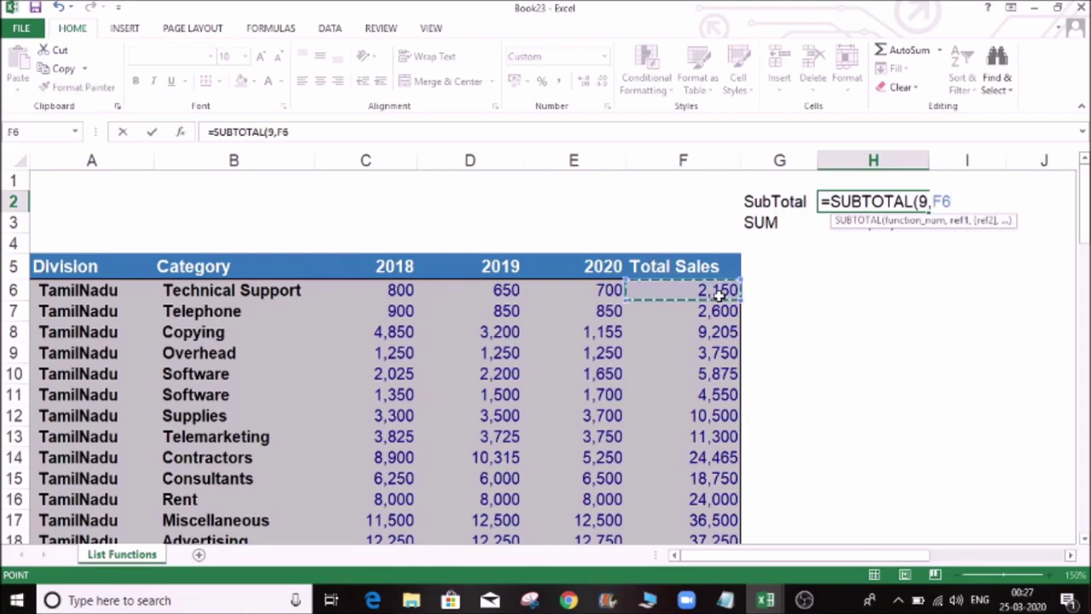
key(ctrl+shift+Down)
key(ctrl+Return)
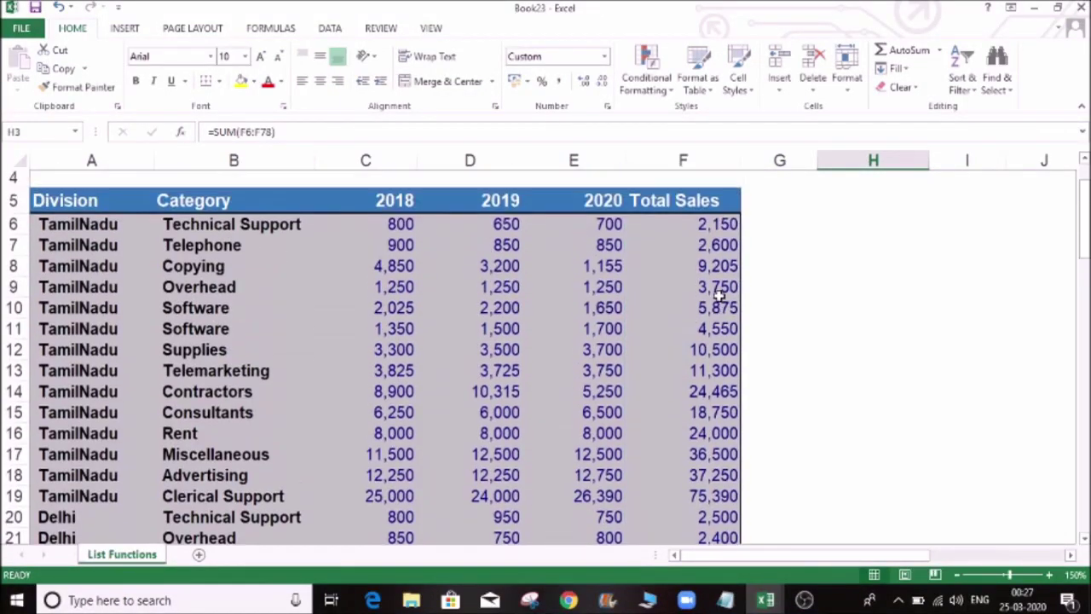
Compare the SUBTOTAL result in H2 with the SUM in H3
key(Down)
key(Up)
key(Down)
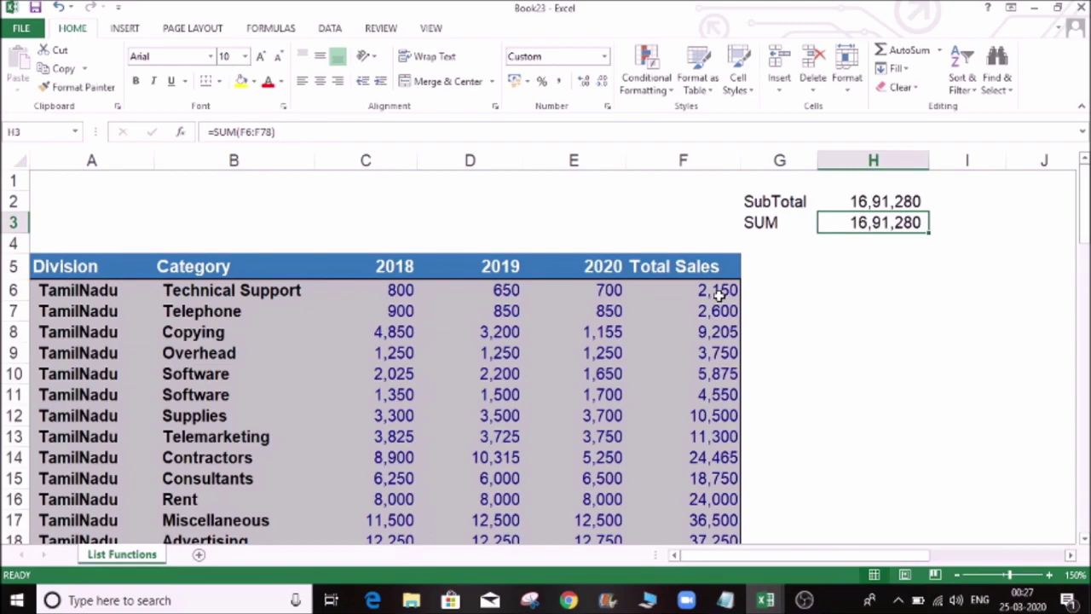
key(Up)
key(Down)
key(Down)
key(Down)
key(Left)
key(Left)
key(Left)
key(Left)
key(Left)
key(Left)
key(Left)
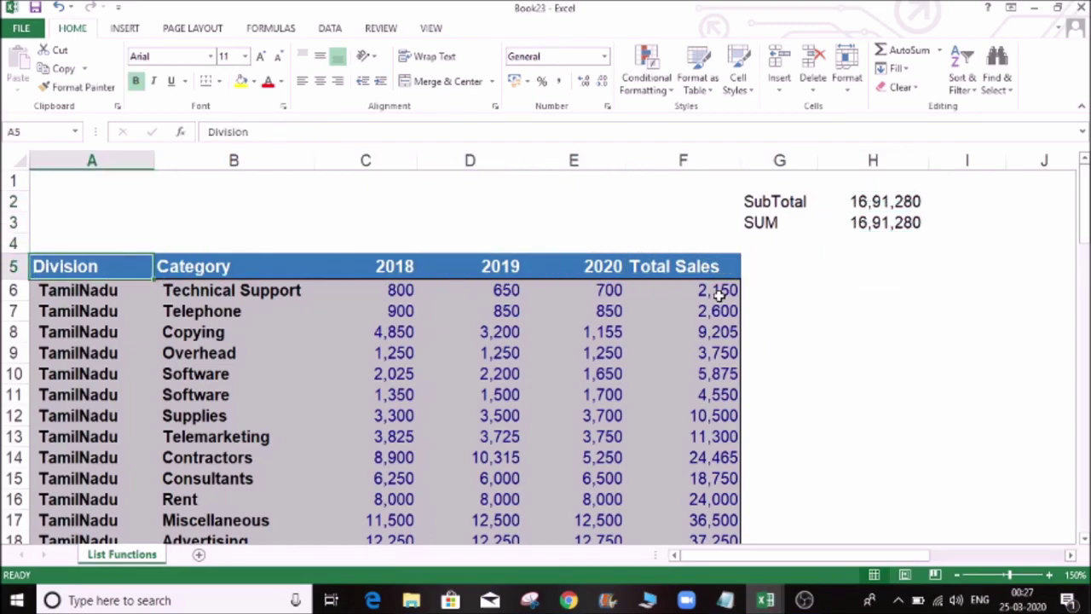
Turn filters back on for the header row and filter Division to Kerala only
key(shift+Right)
key(shift+Right)
key(shift+Right)
key(shift+Right)
key(shift+Right)
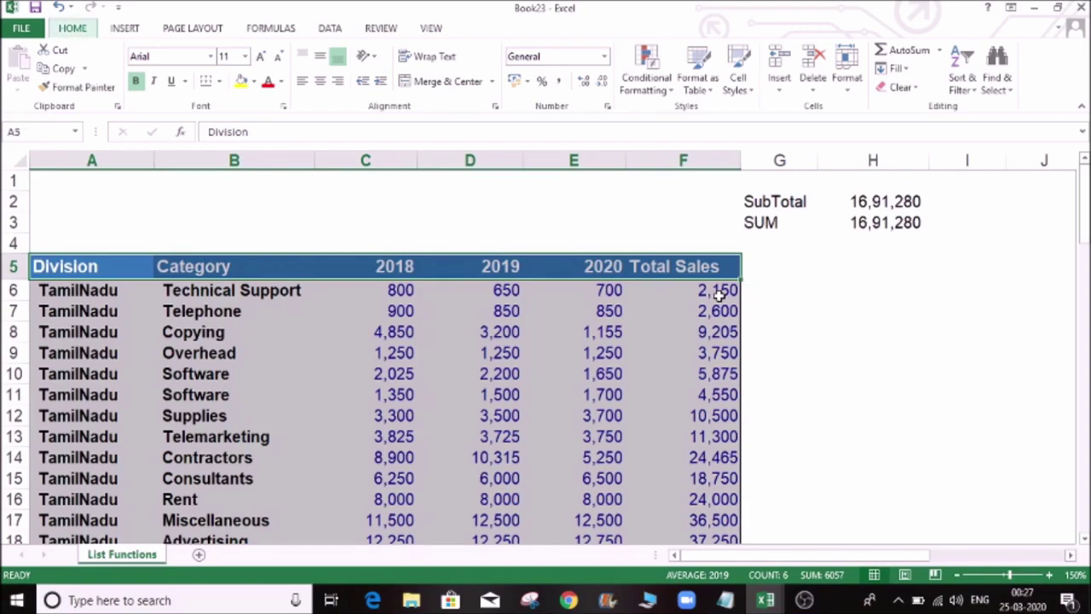
key(ctrl+shift+l)
click(718, 293)
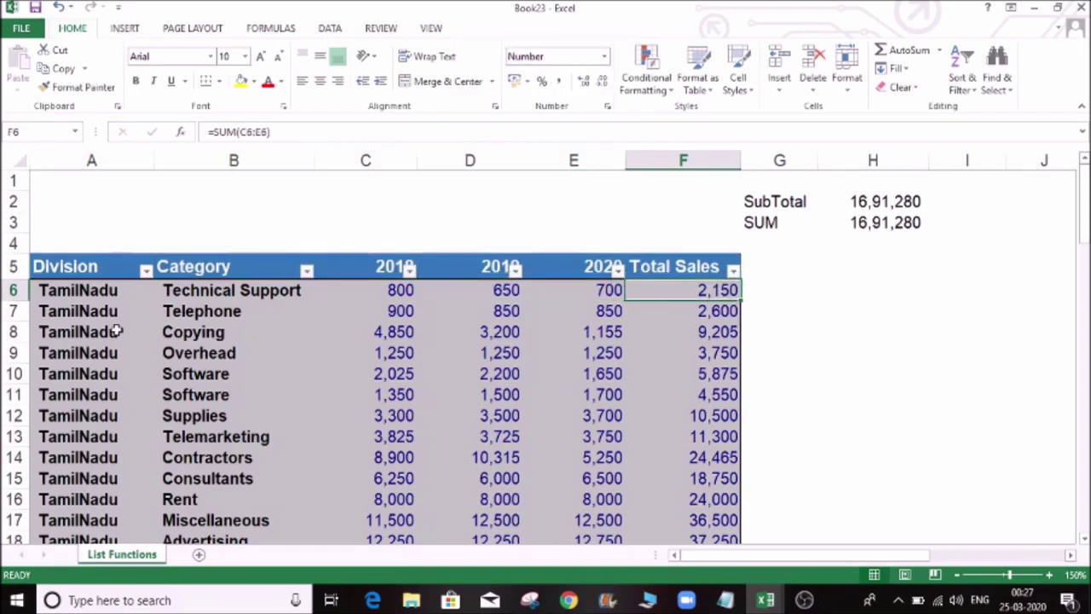
click(146, 271)
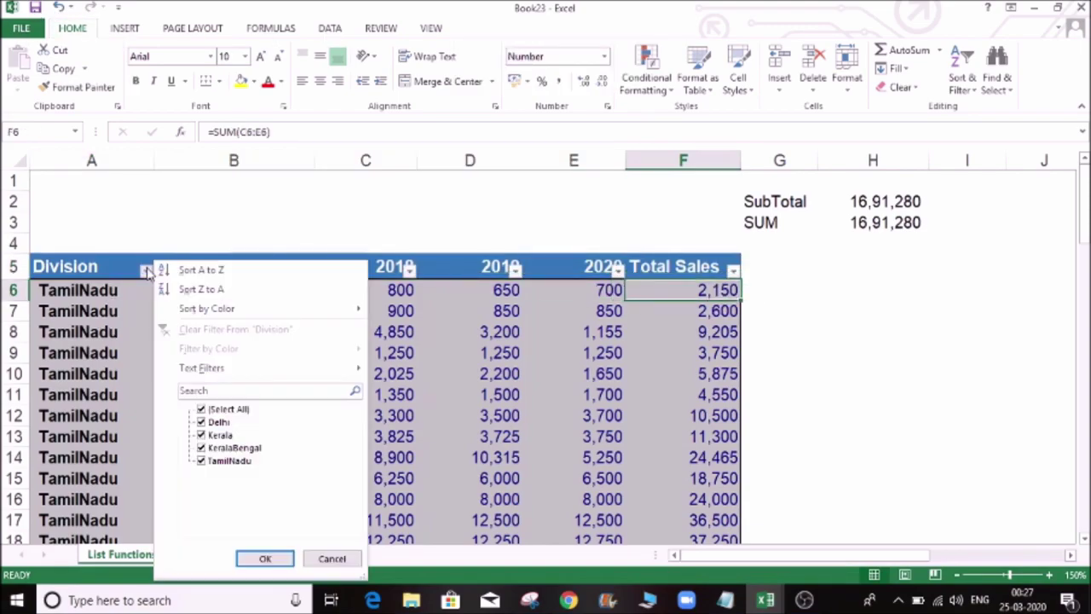
click(202, 410)
click(218, 436)
click(282, 557)
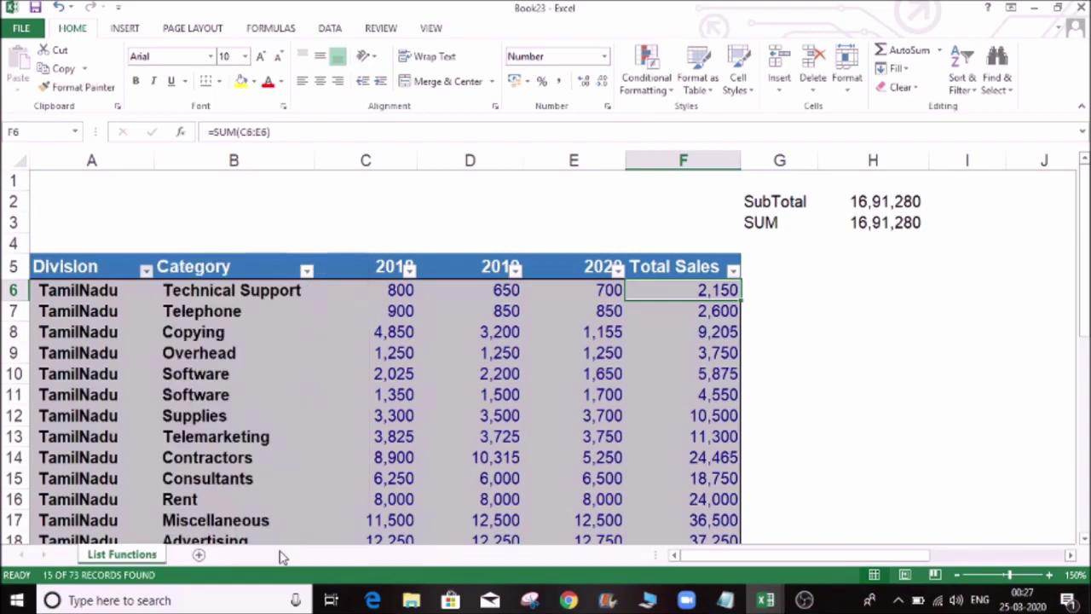
Compare the filtered SubTotal of 4,40,390 with the unchanged SUM of 16,91,280
click(793, 220)
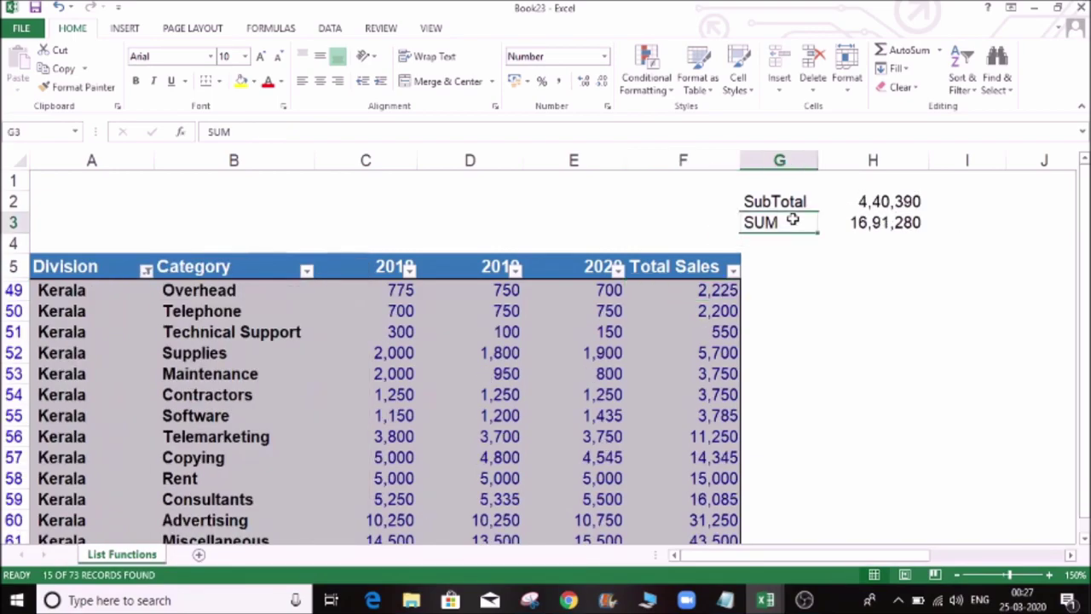
click(893, 226)
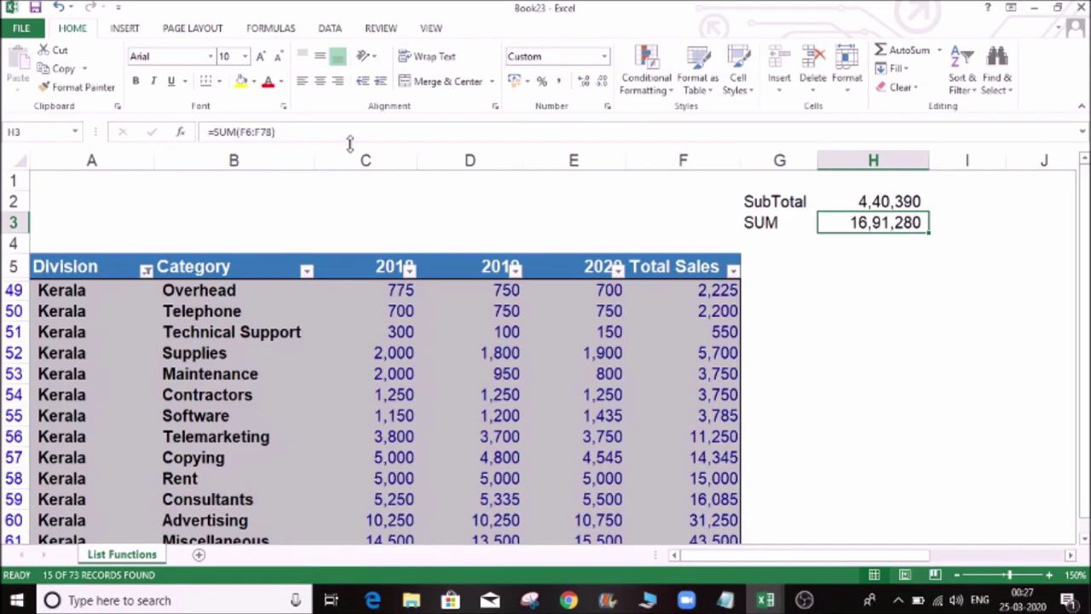
click(885, 199)
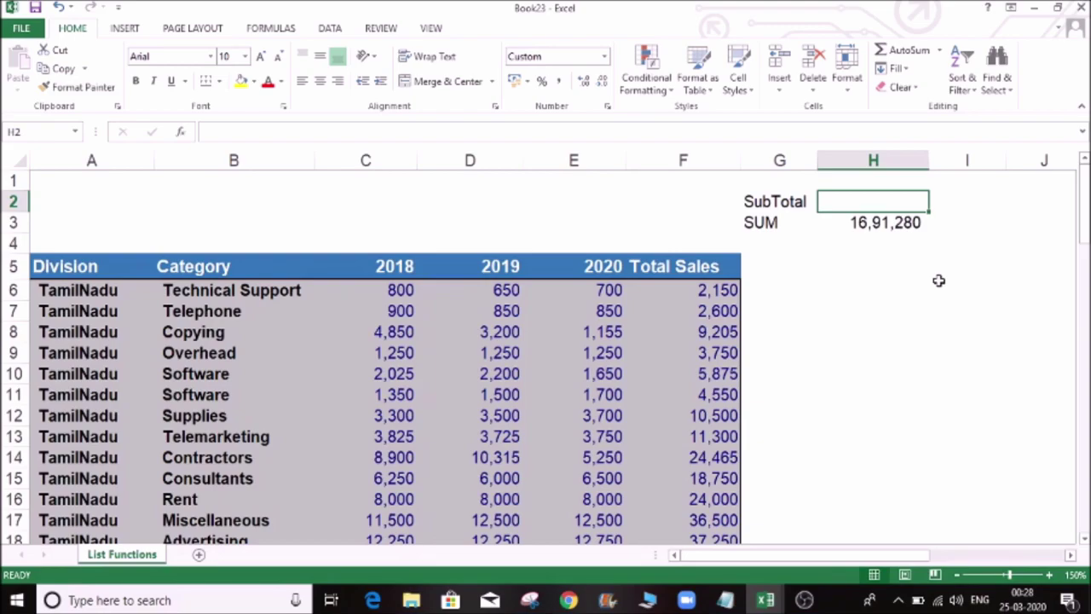
Enter =SUBTOTAL(5,F6:F78) in H2, returning the minimum Total Sales of 550
text(=sub)
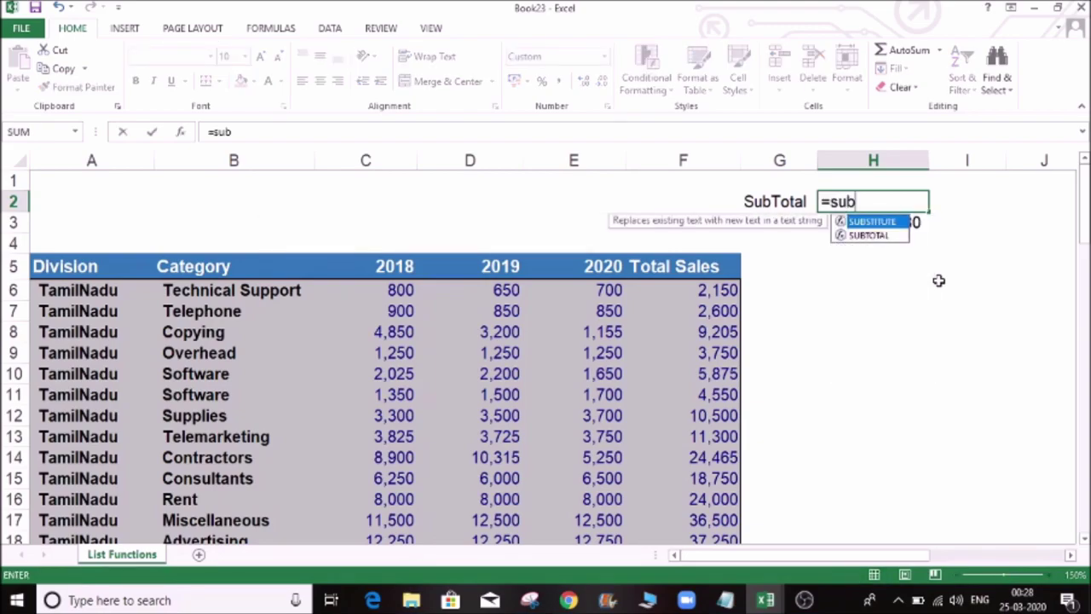
key(Down)
key(Tab)
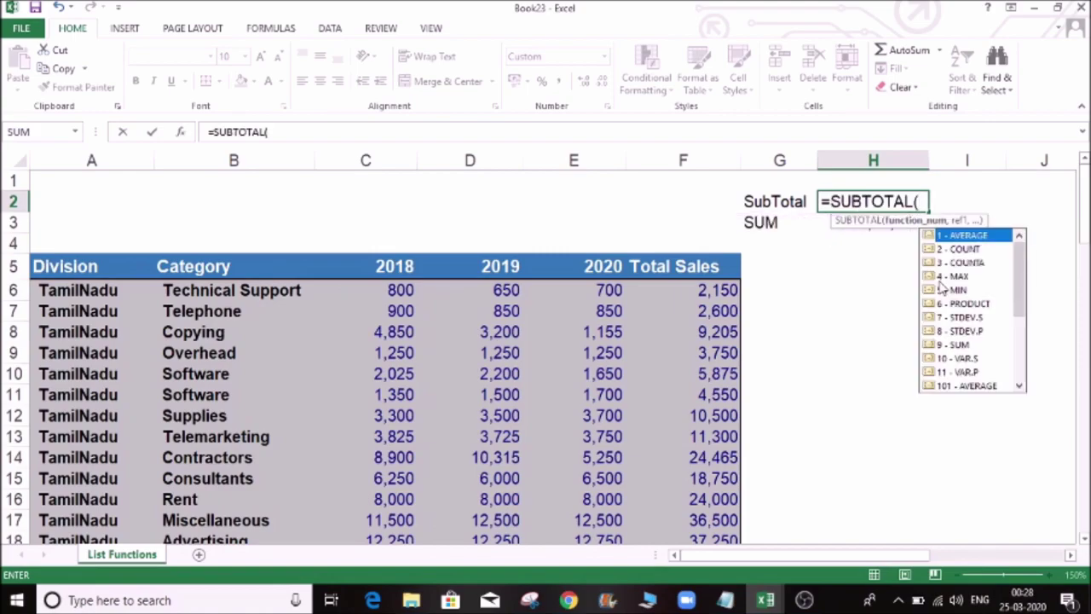
text(5.)
key(BackSpace)
text(,)
click(696, 290)
key(ctrl+shift+Down)
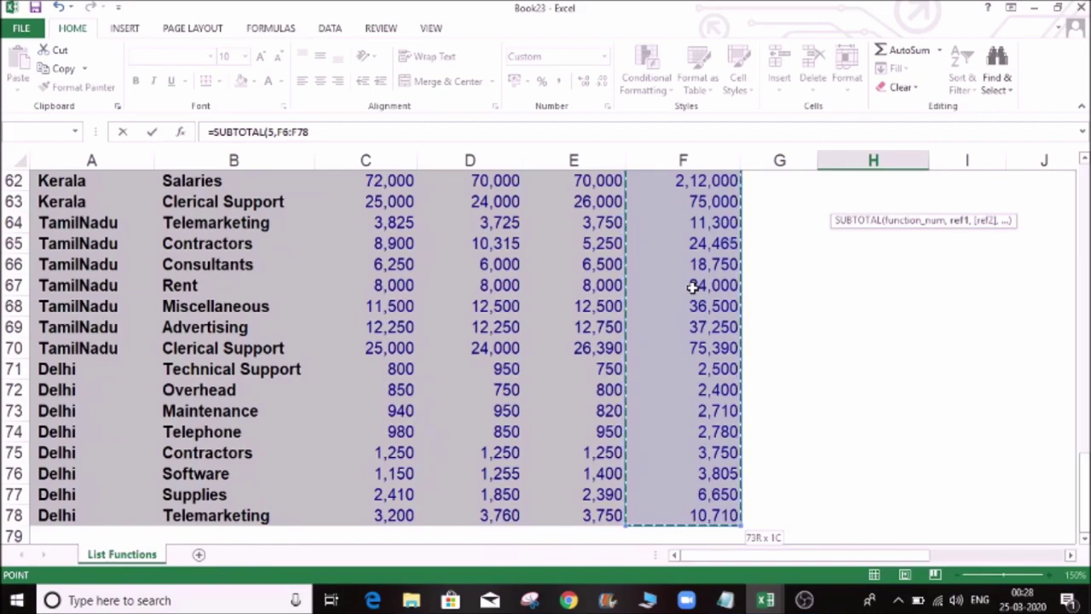
text(,)
key(BackSpace)
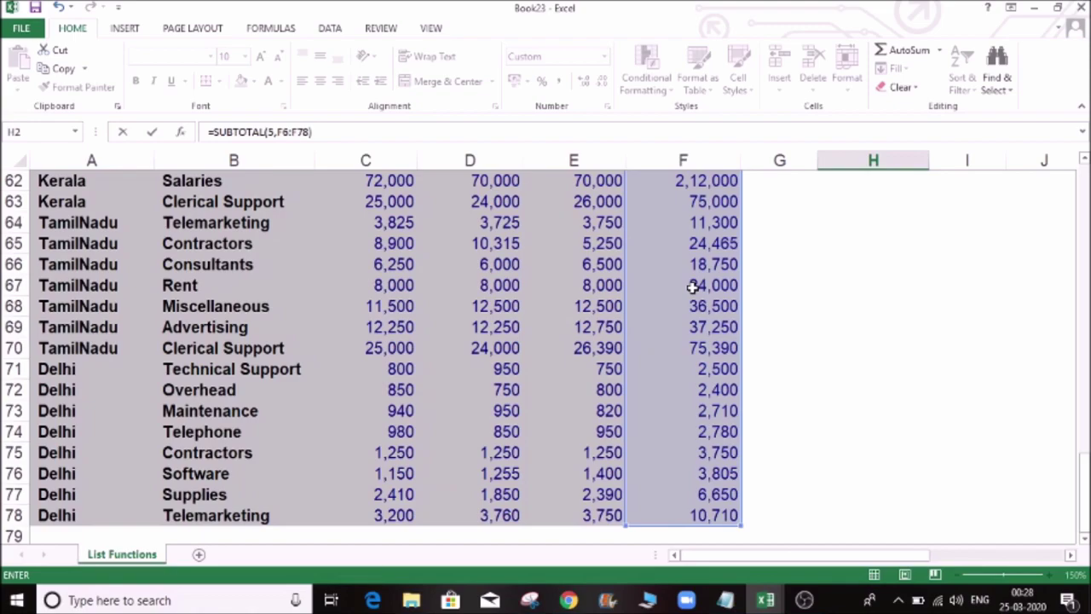
key(Up)
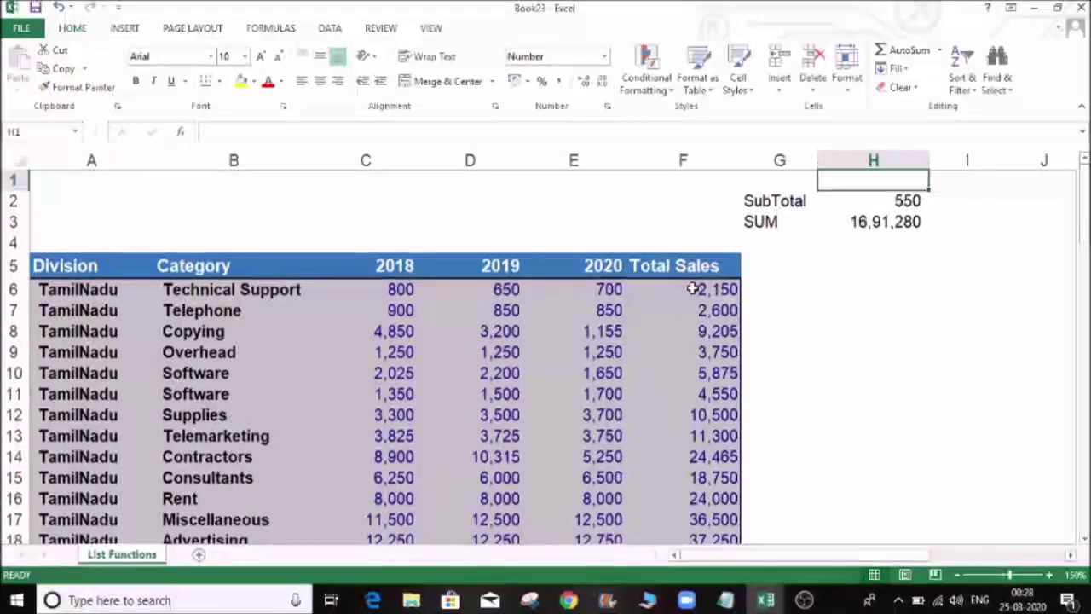
key(Down)
Check the first Total Sales formula and locate the row holding the 550 minimum
click(693, 290)
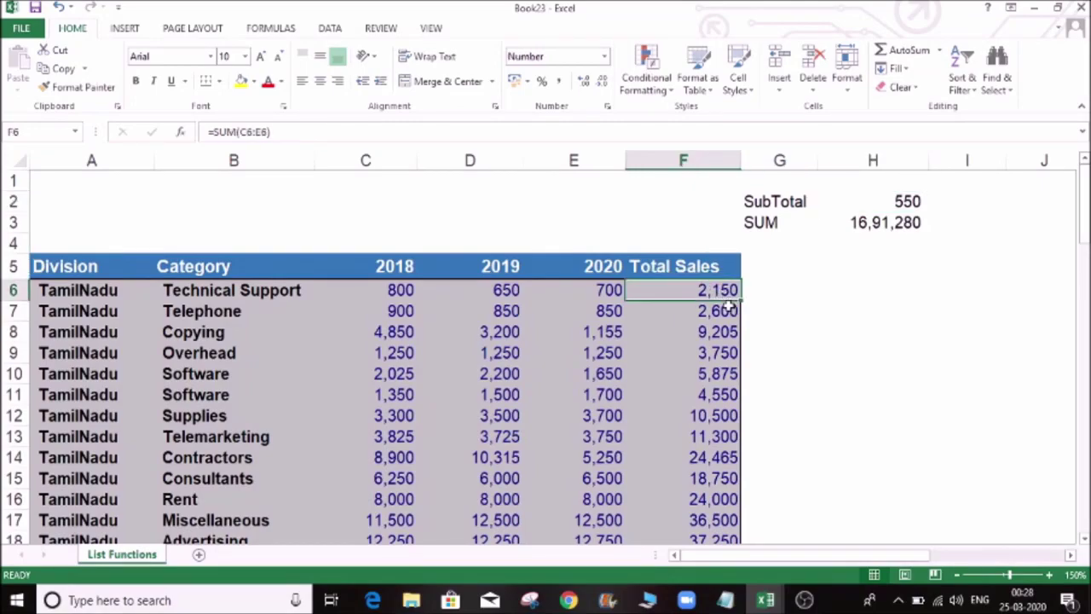
scroll(730, 311, down, 10)
scroll(731, 311, down, 3)
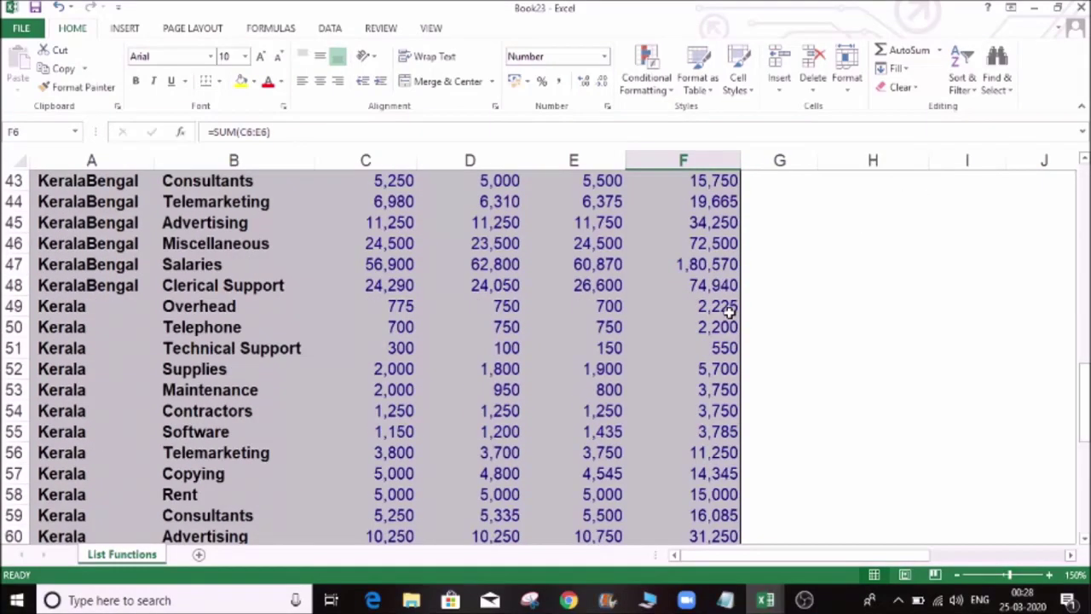
click(730, 348)
scroll(731, 350, up, 6)
scroll(731, 348, up, 8)
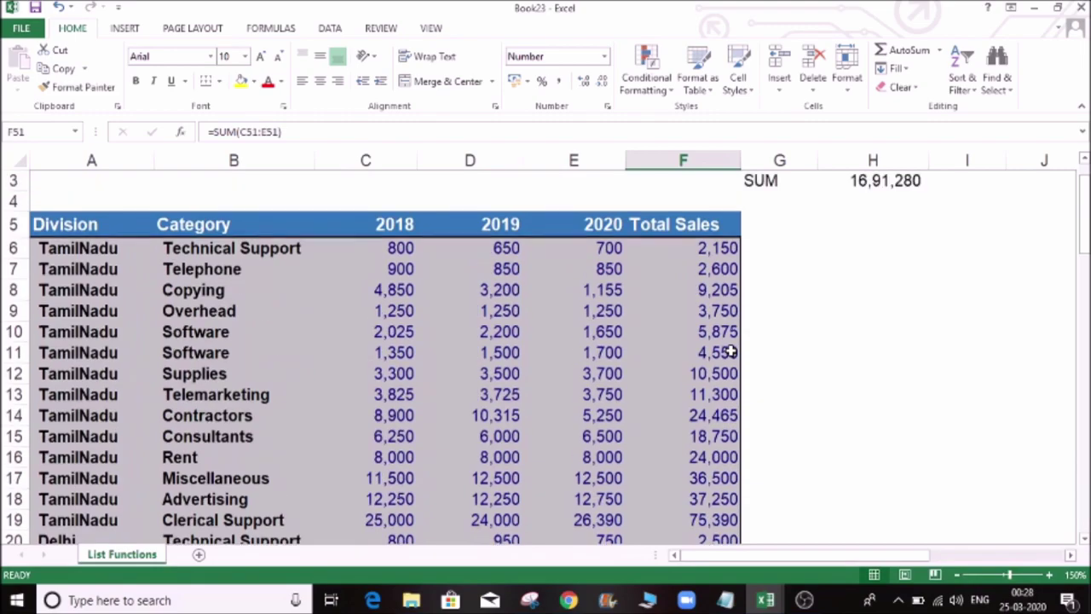
Select the heading row from Division through Total Sales and turn on AutoFilter
click(88, 269)
key(shift+Right)
key(shift+Right)
key(shift+Right)
key(shift+Right)
key(shift+Right)
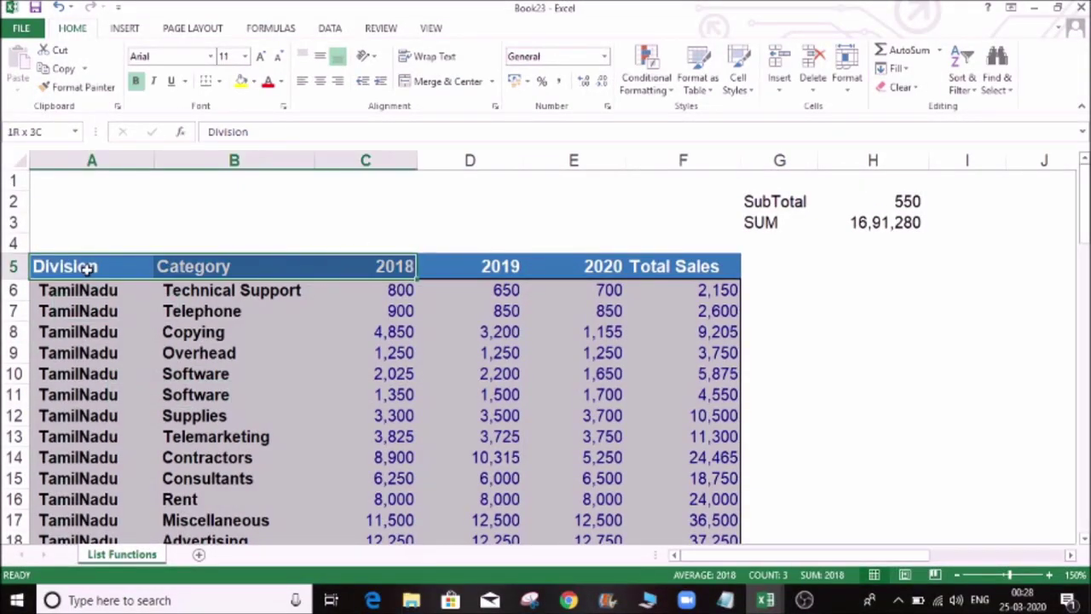
key(ctrl+shift+l)
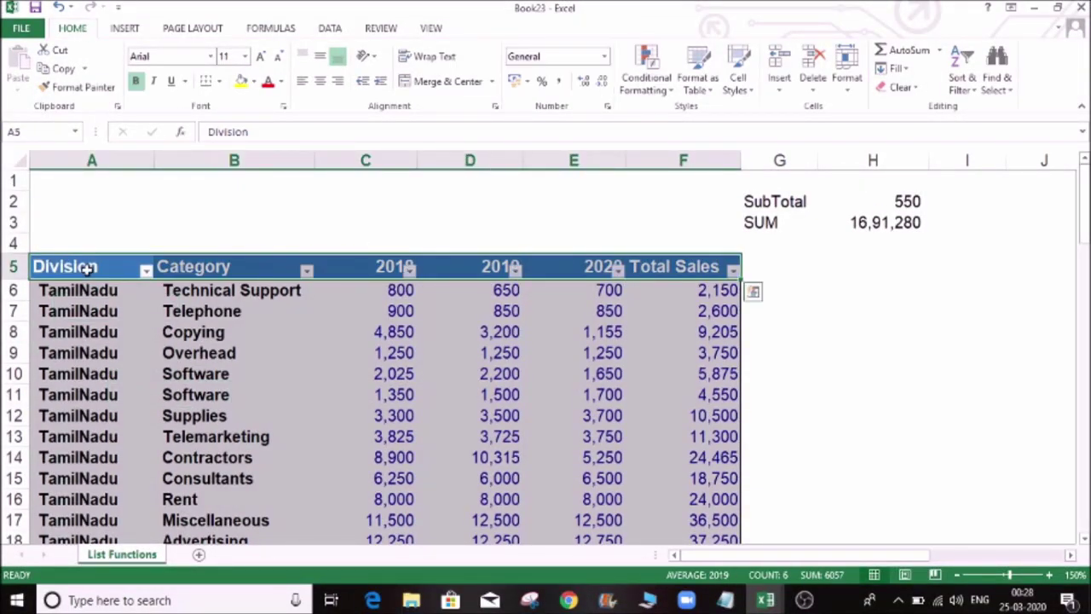
Filter the Division column to show only TamilNadu
click(95, 331)
click(146, 269)
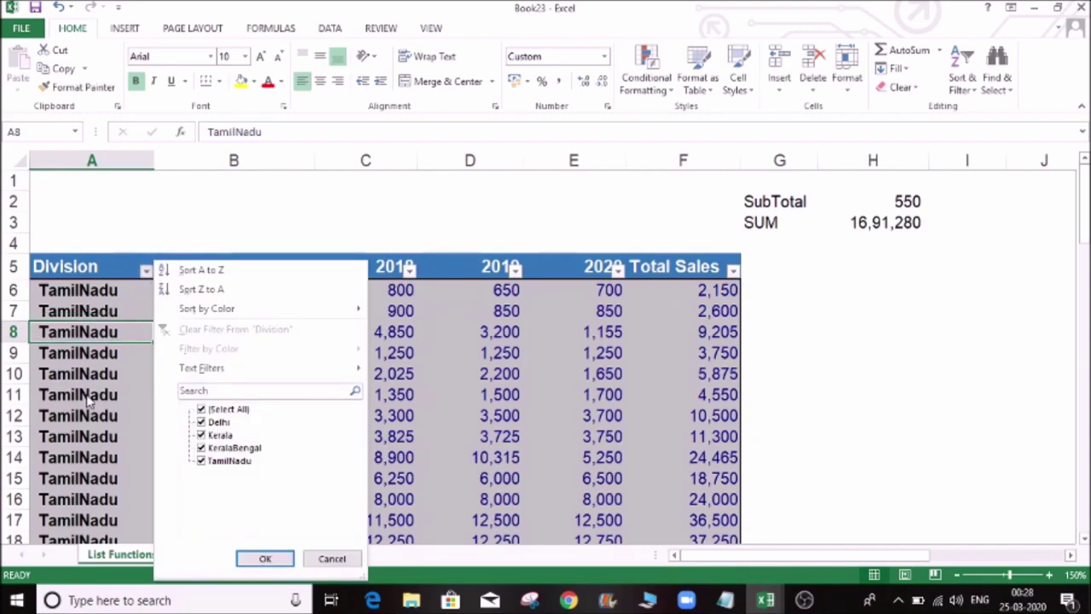
click(203, 409)
click(228, 461)
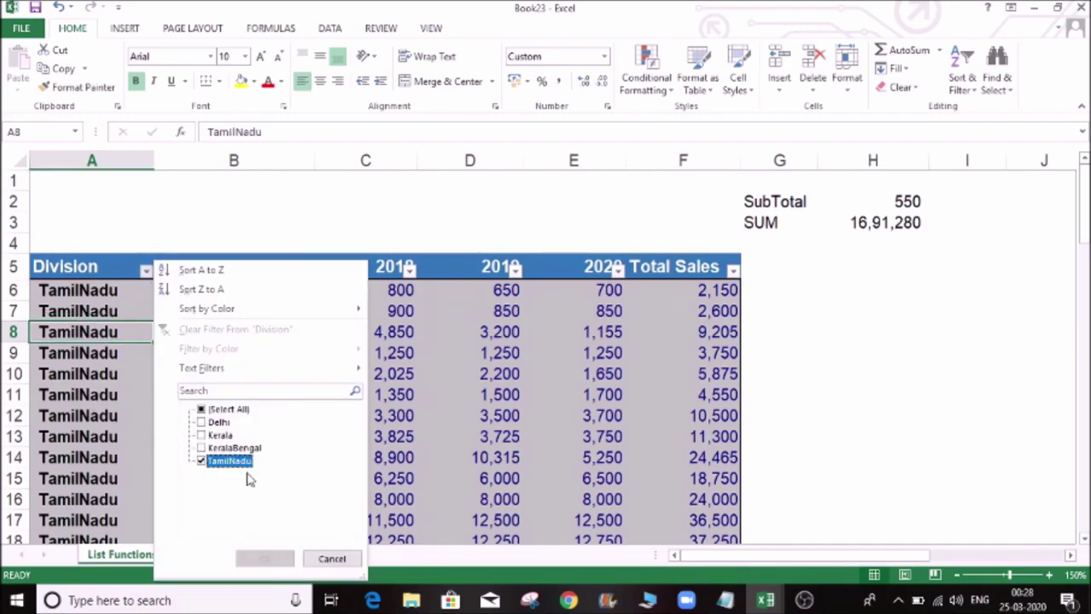
click(286, 559)
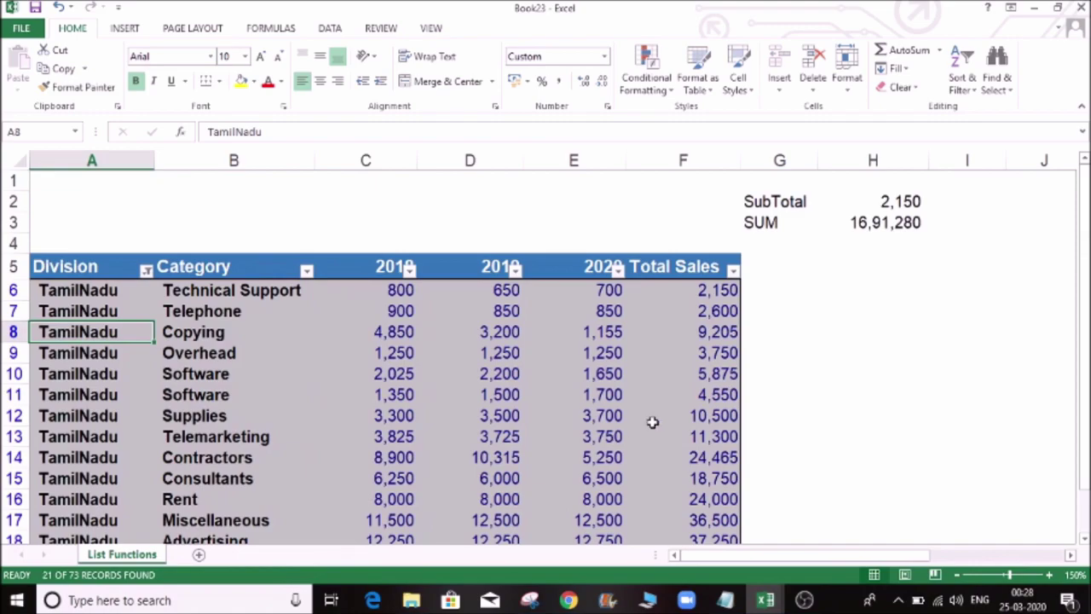
Inspect the SubTotal (now 2,150) and F6 formulas, then select a block of weekly sales figures
click(900, 201)
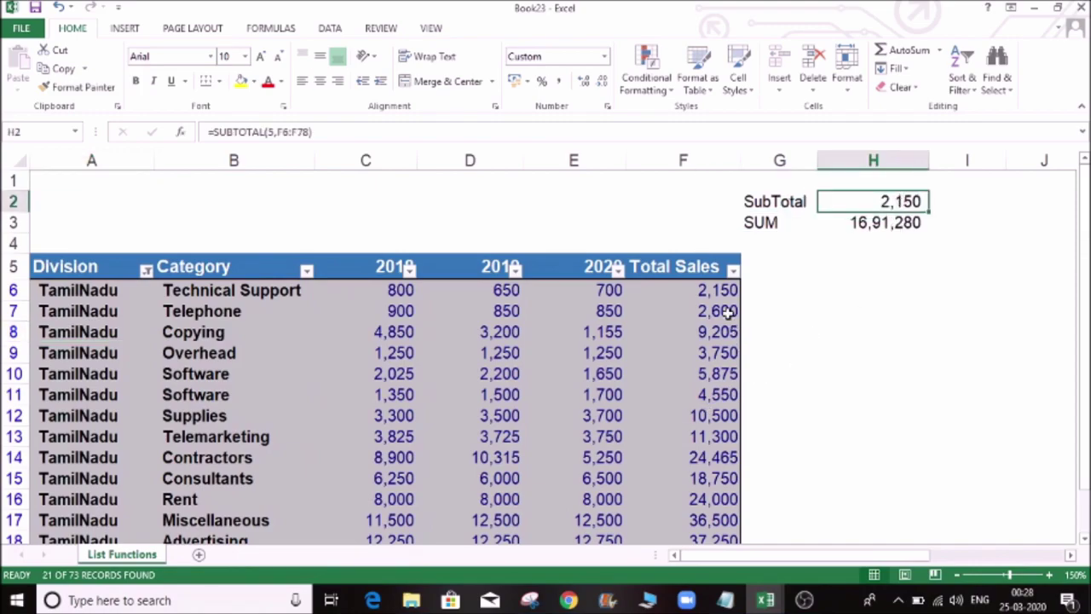
click(715, 291)
scroll(708, 374, down, 4)
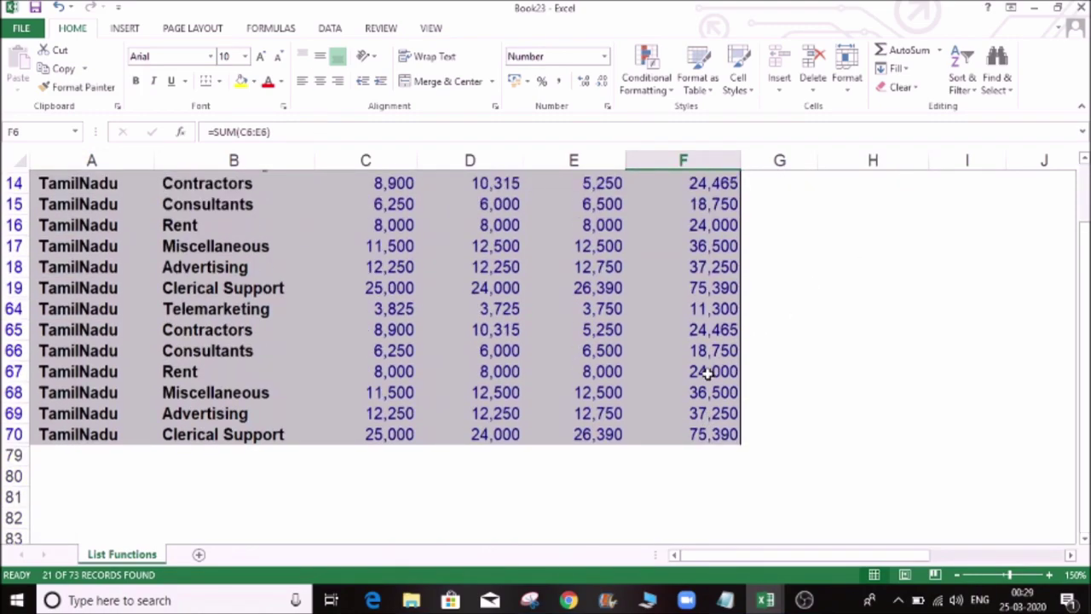
scroll(708, 374, up, 3)
scroll(792, 312, up, 1)
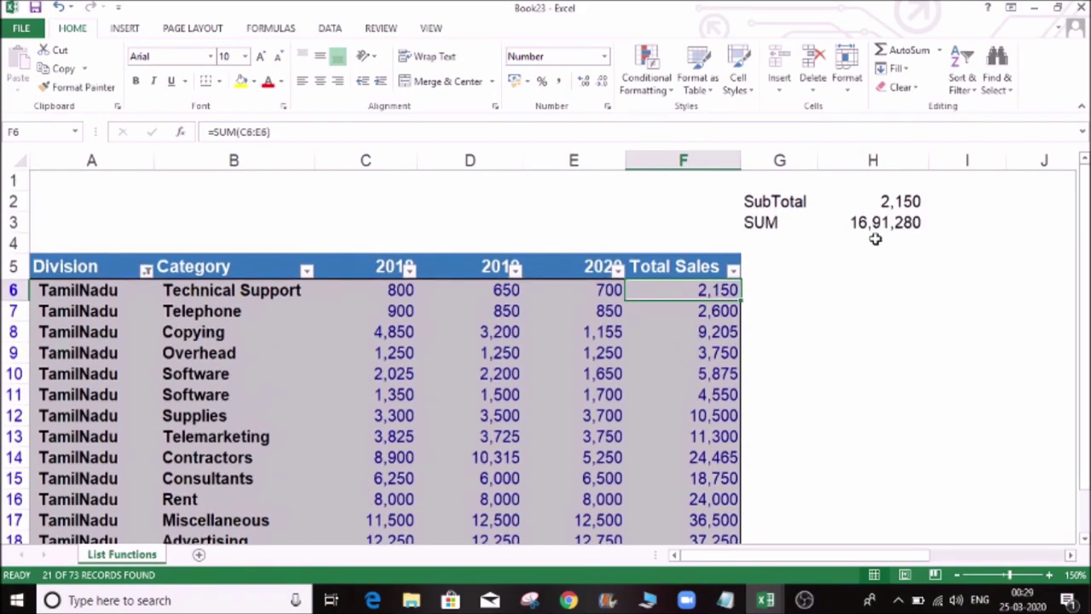
click(904, 201)
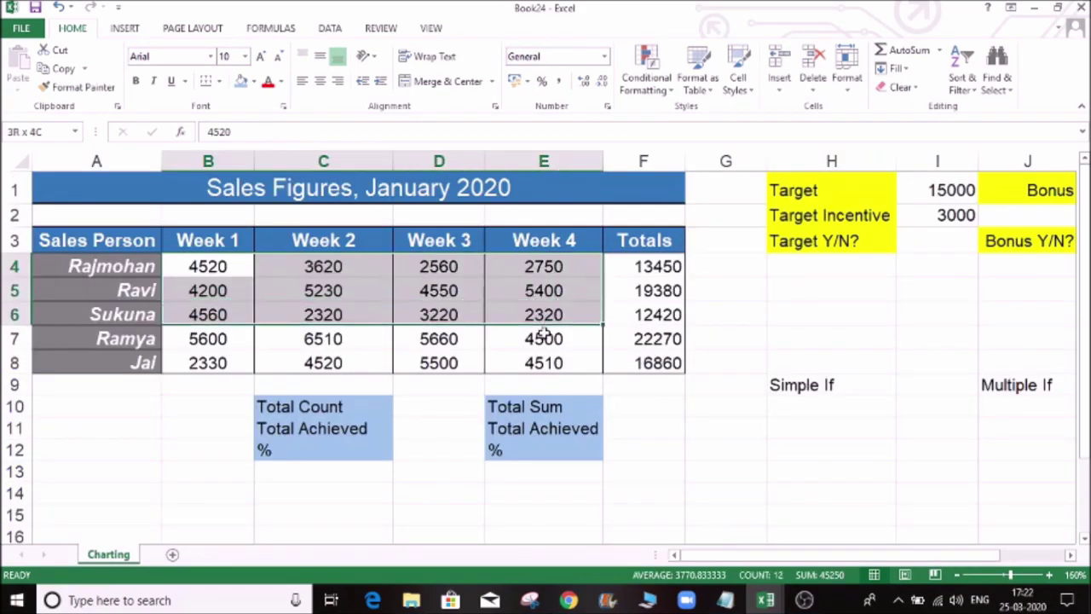
drag(208, 267, 543, 341)
drag(134, 267, 145, 358)
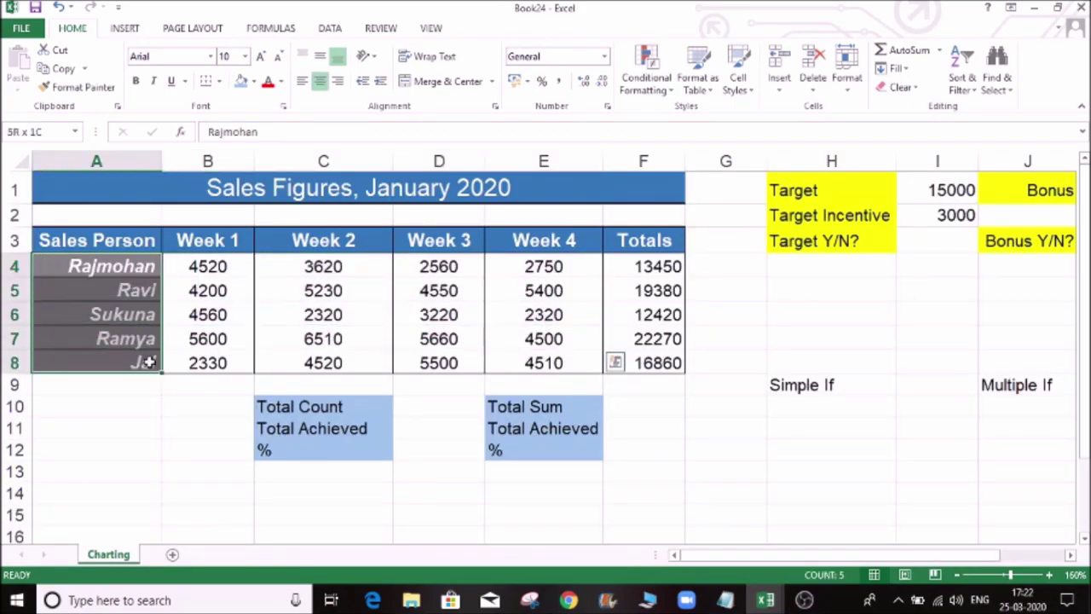
drag(201, 242, 514, 233)
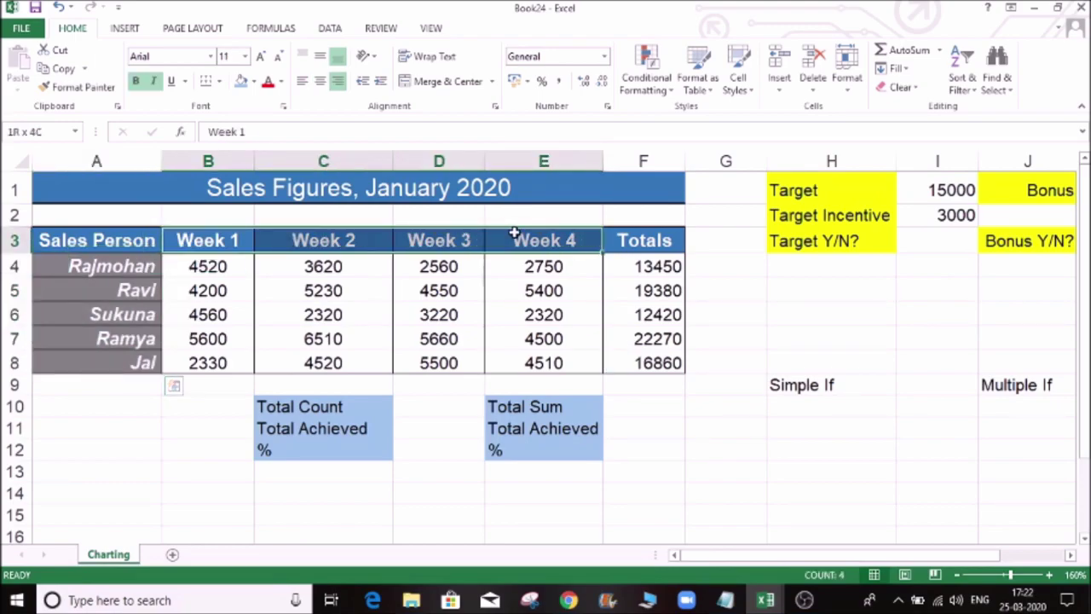
click(470, 192)
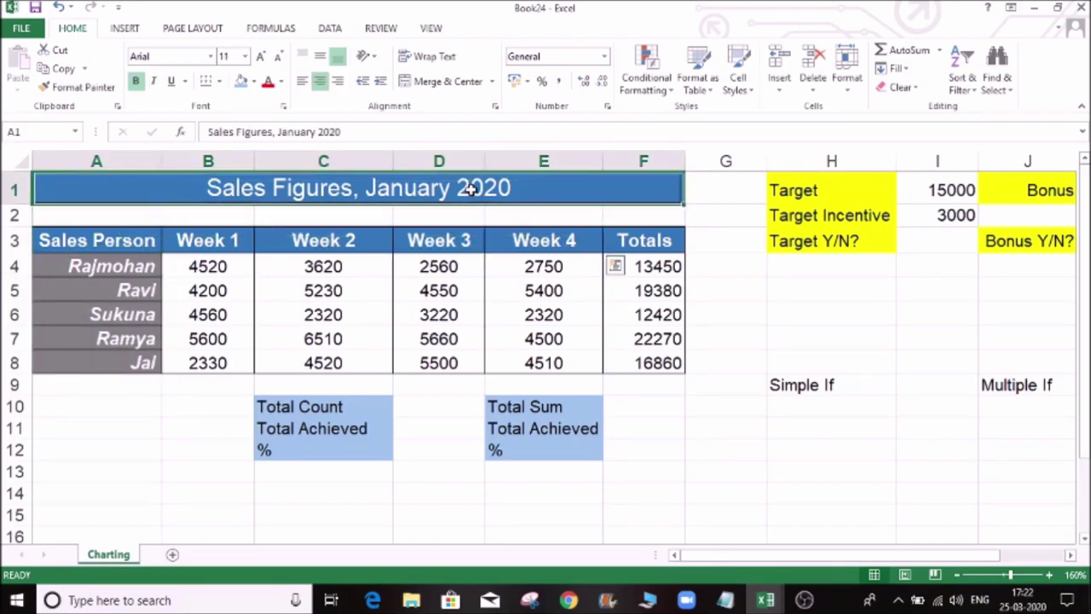
click(238, 240)
click(325, 243)
click(439, 242)
click(546, 242)
click(622, 242)
click(648, 269)
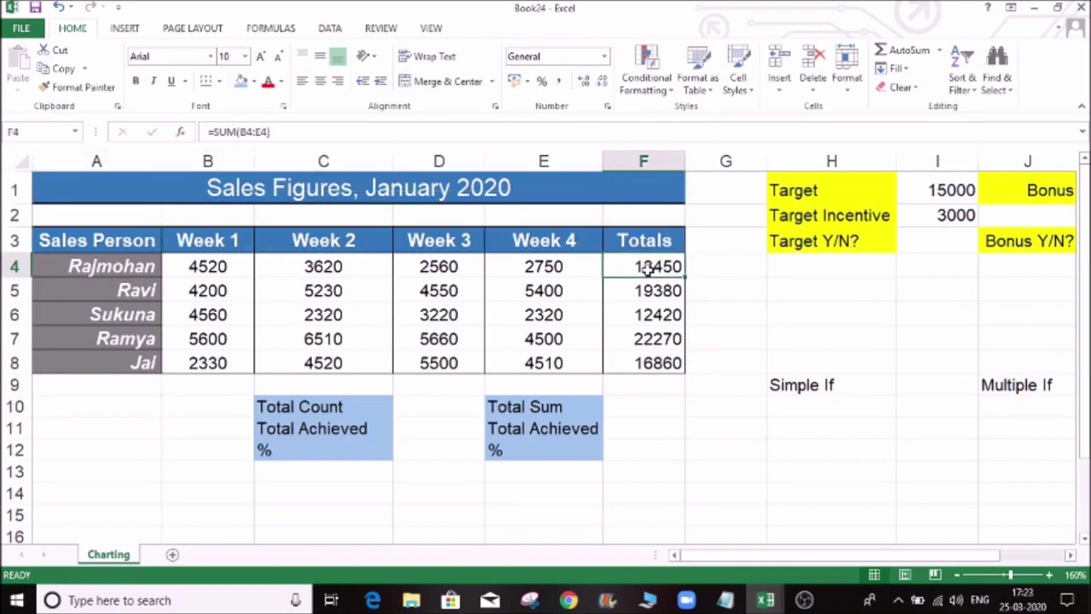
double_click(648, 268)
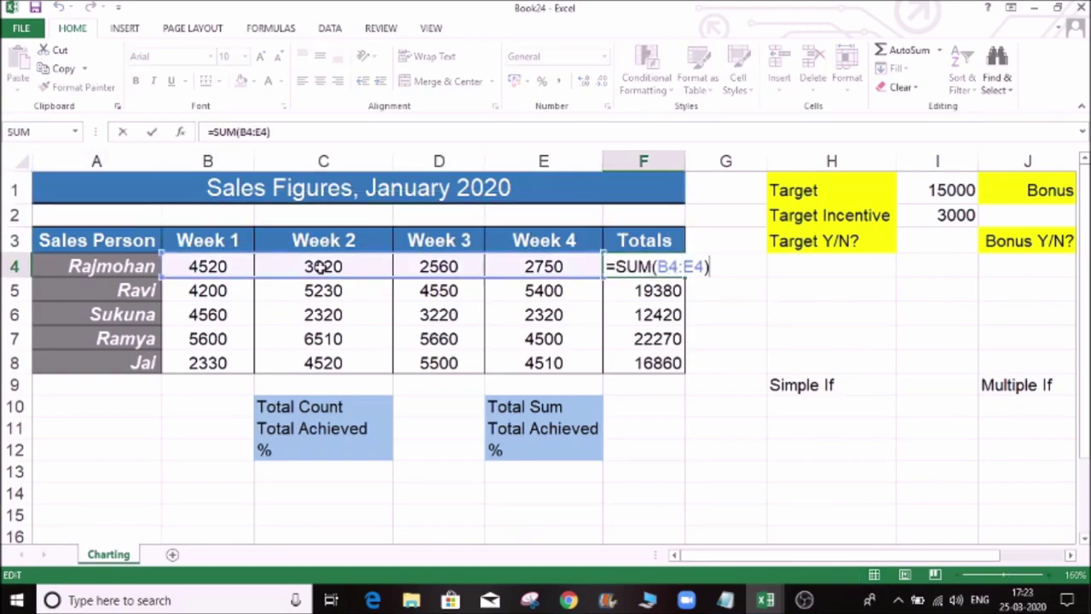
key(Escape)
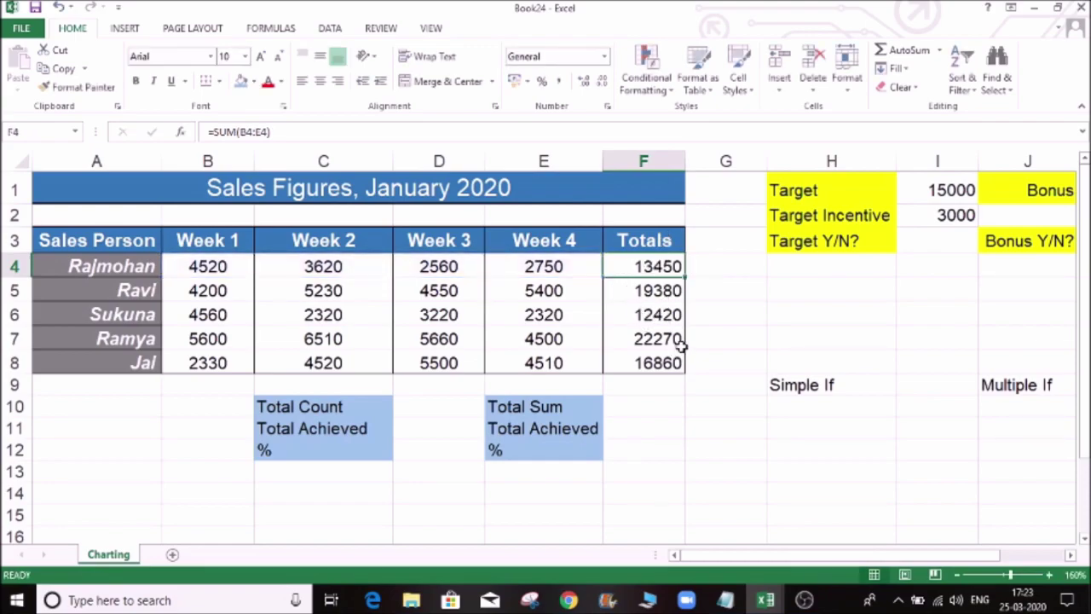
click(828, 294)
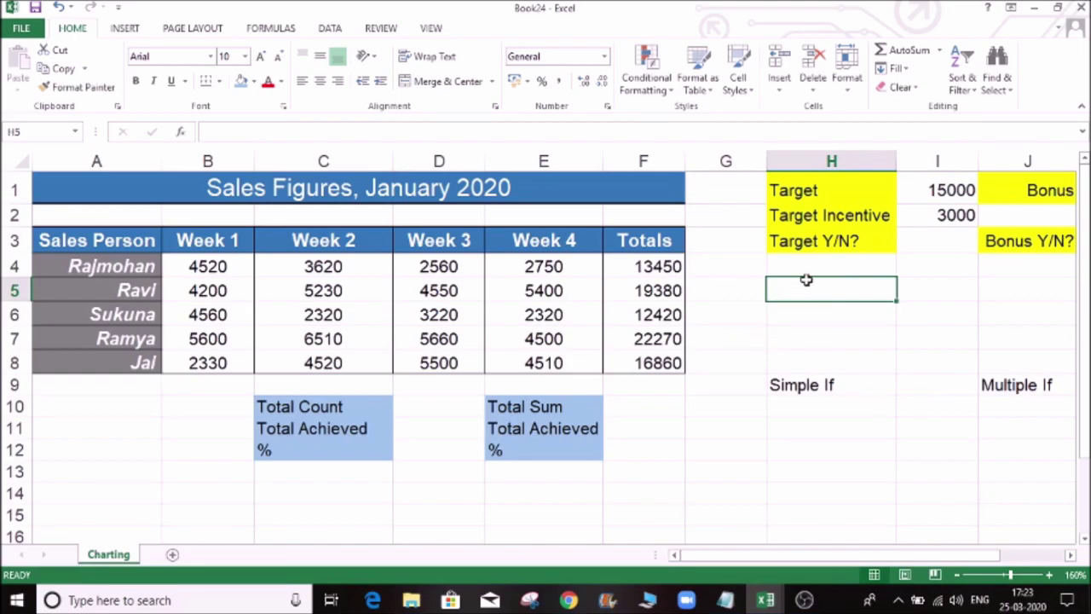
click(810, 192)
click(934, 191)
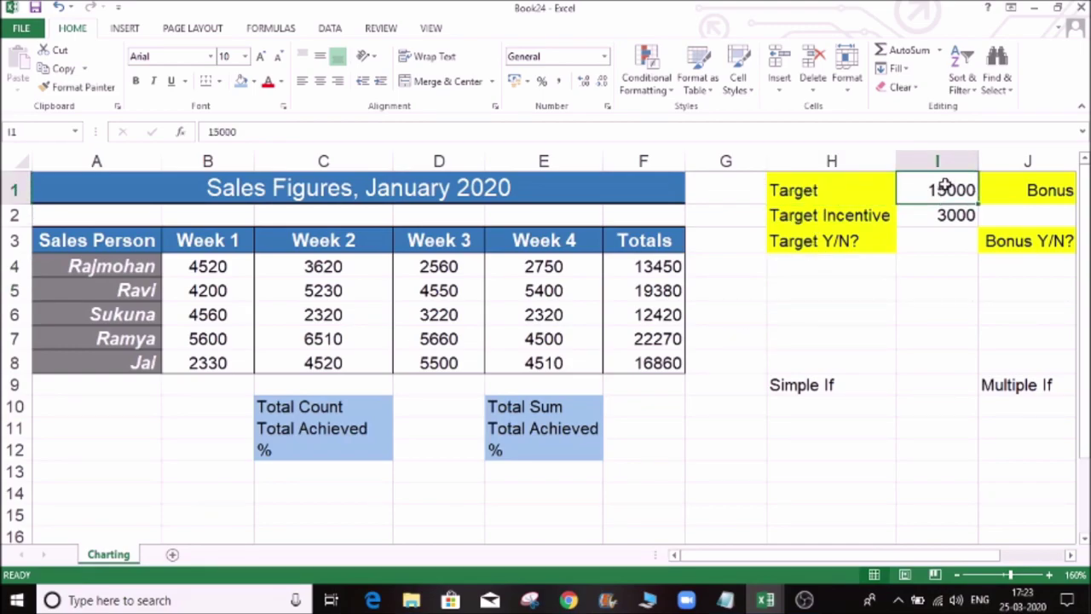
click(816, 264)
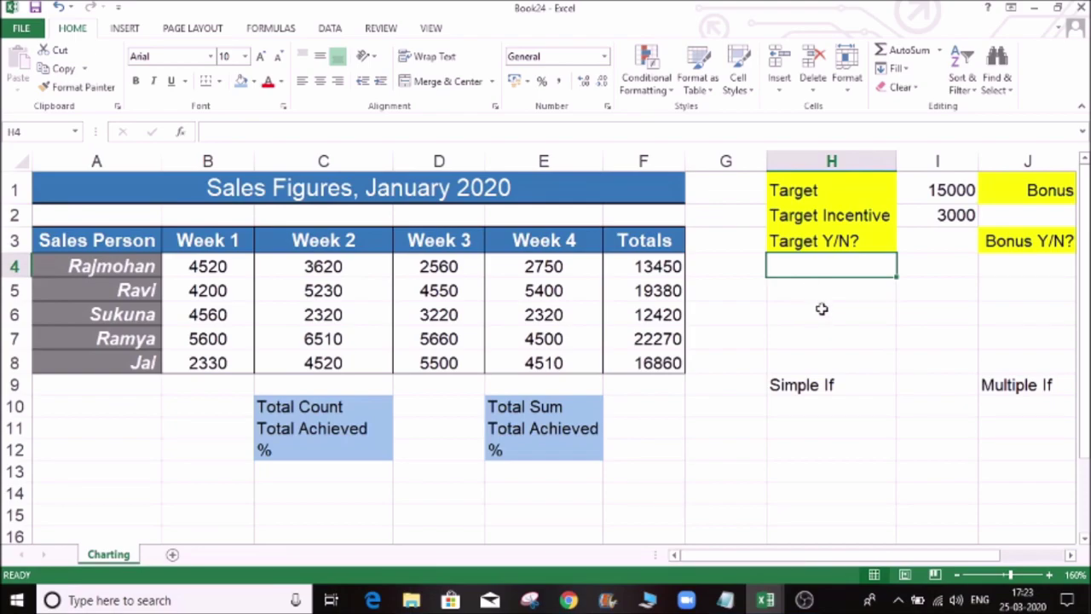
key(Right)
key(Right)
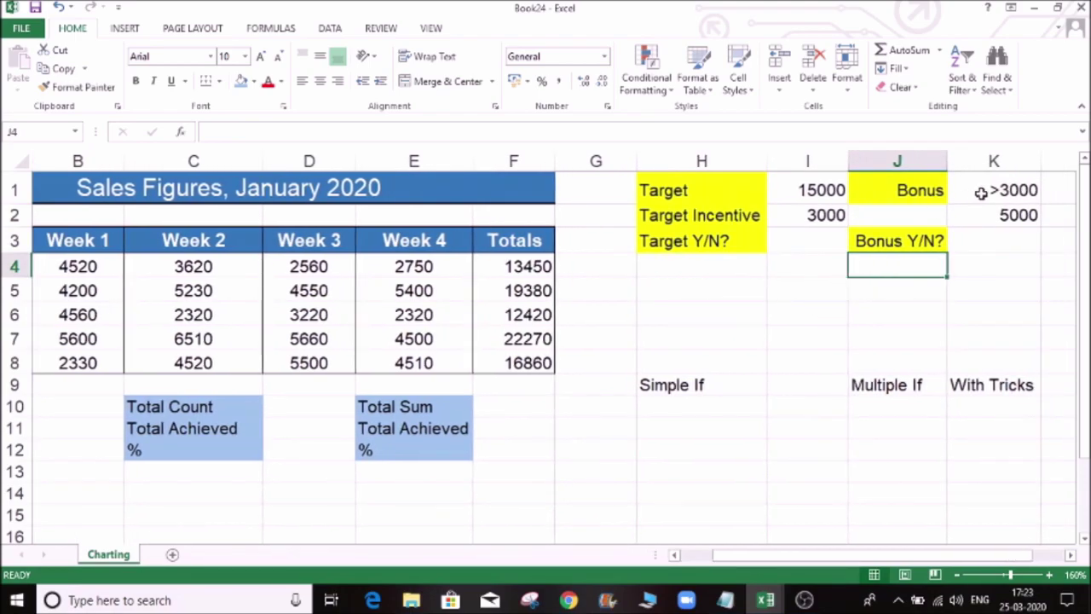
click(916, 385)
click(894, 259)
click(144, 266)
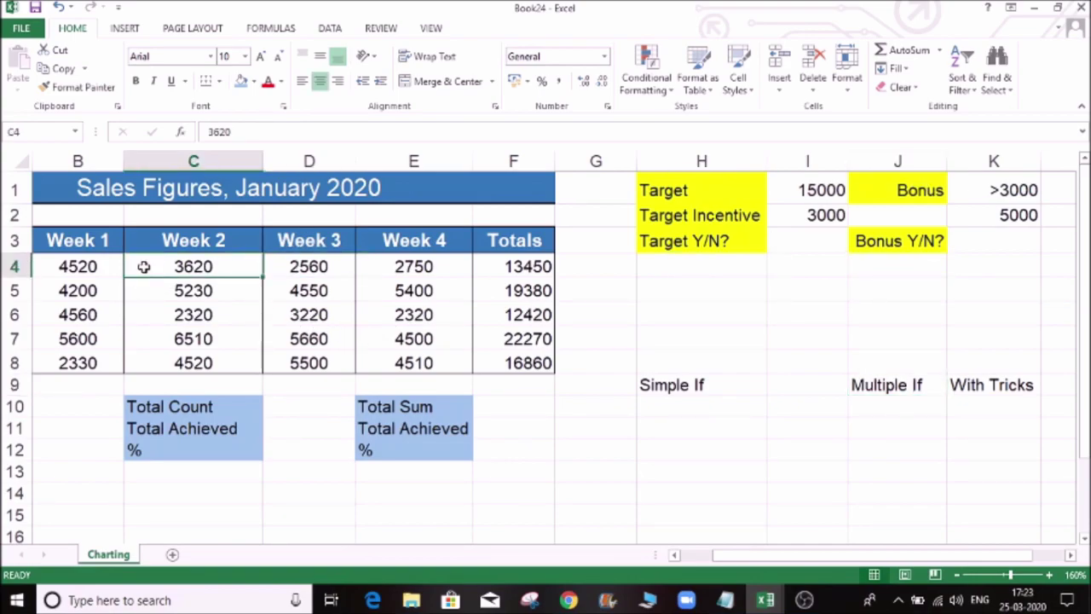
key(Left)
key(Left)
key(Right)
key(Right)
key(Right)
key(Right)
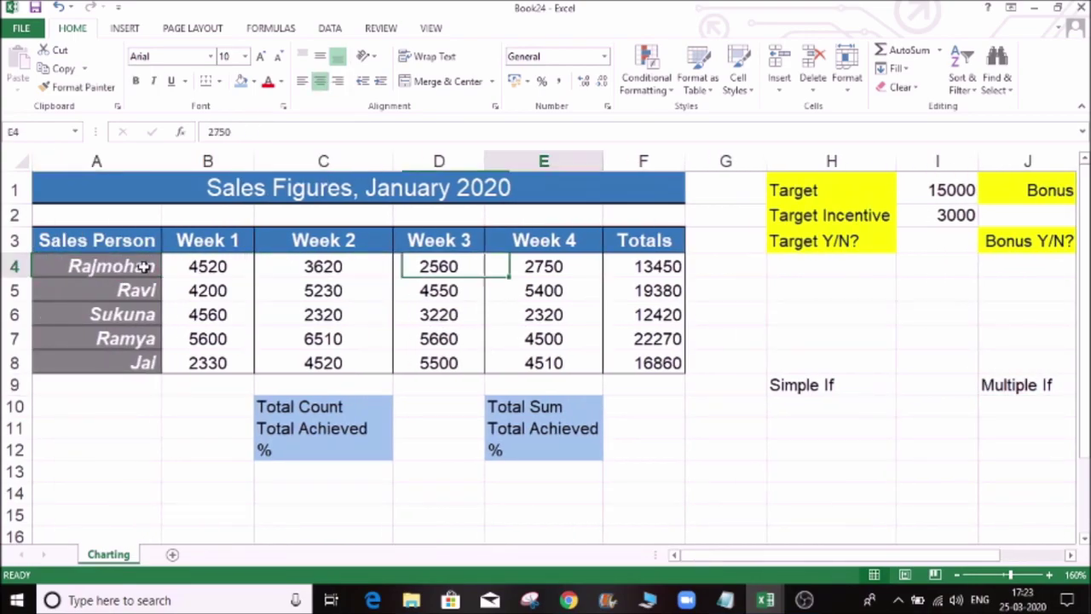
key(Right)
key(Right)
key(Right)
key(Right)
key(Right)
key(Right)
key(Right)
key(Right)
key(Left)
key(Left)
key(Up)
key(Up)
key(Up)
key(Down)
key(Down)
key(Down)
key(Left)
key(Left)
key(Left)
key(Left)
key(Left)
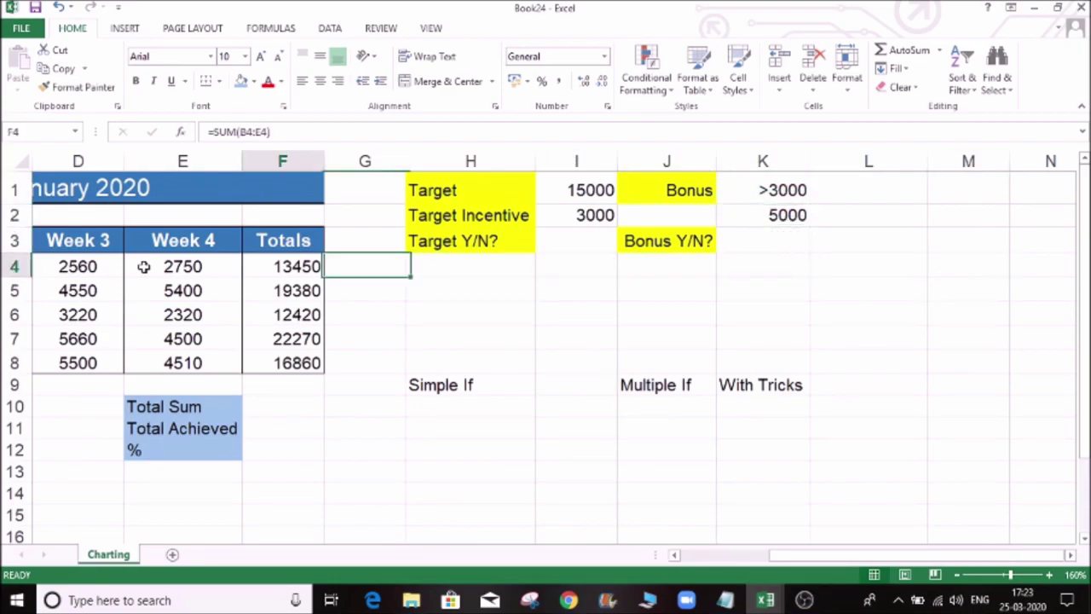
key(Left)
key(Left)
key(Left)
key(Left)
key(Left)
key(Right)
key(Right)
key(Right)
key(Right)
key(Right)
key(Right)
key(Right)
key(Right)
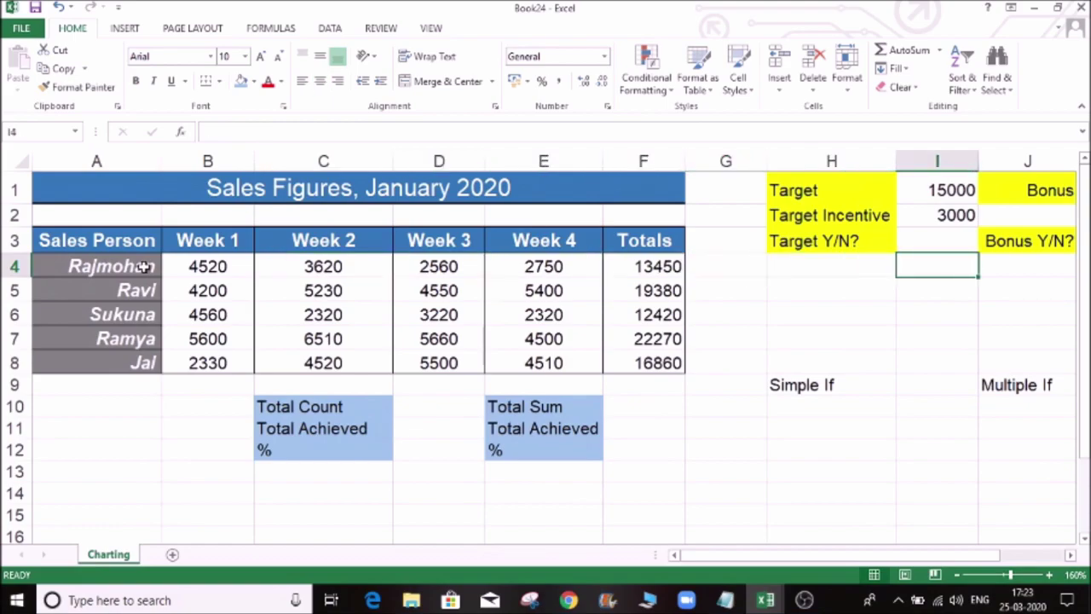
key(Right)
key(Down)
key(Down)
key(Down)
key(Right)
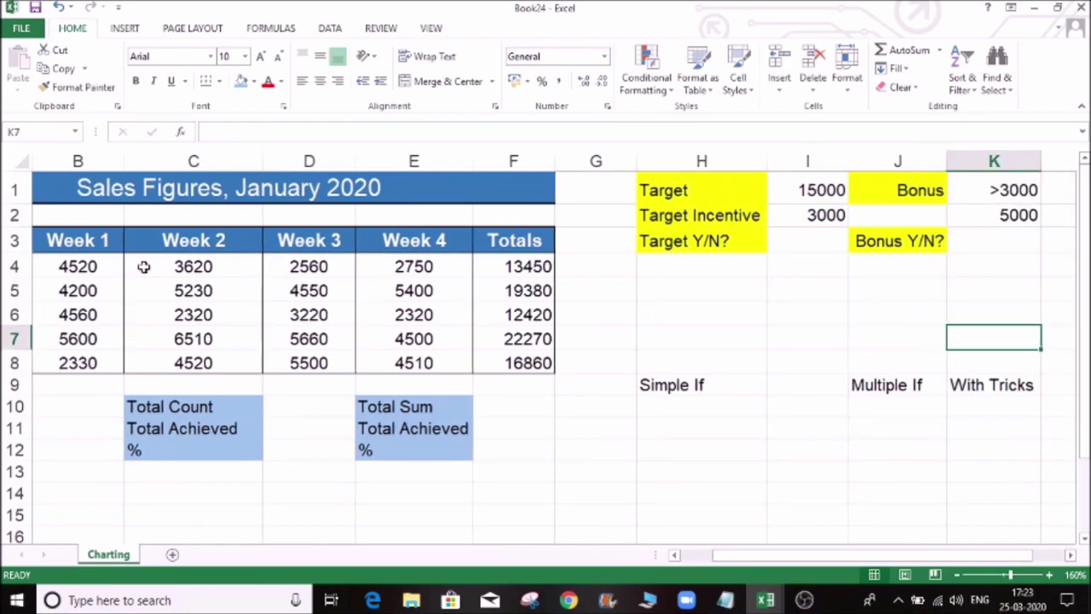
key(Down)
key(Down)
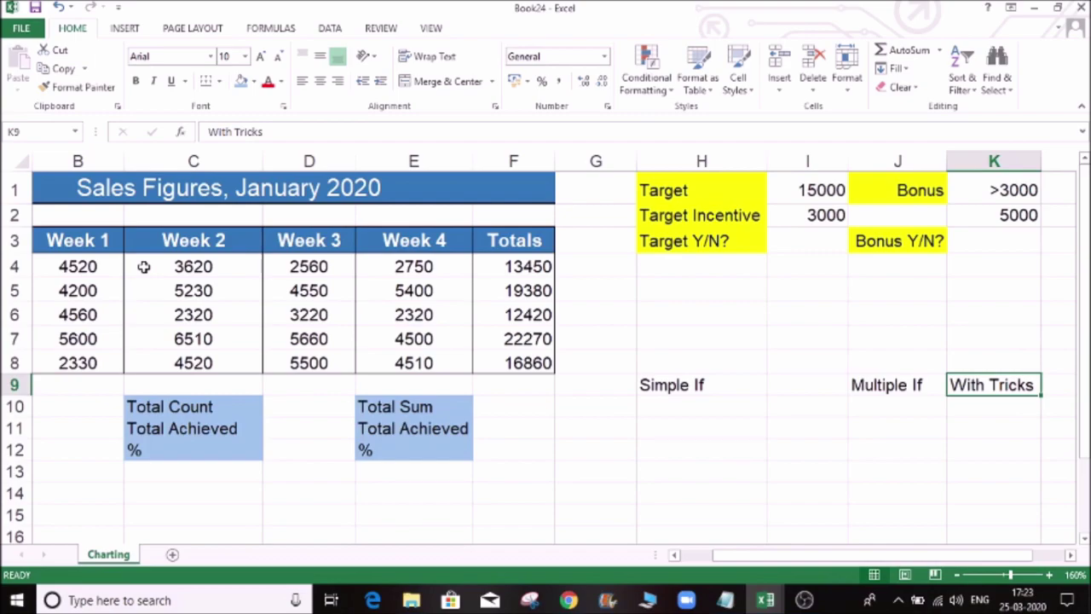
key(Left)
key(Left)
key(Left)
key(Left)
key(Left)
key(Left)
key(Left)
key(Left)
key(Left)
key(Left)
key(Right)
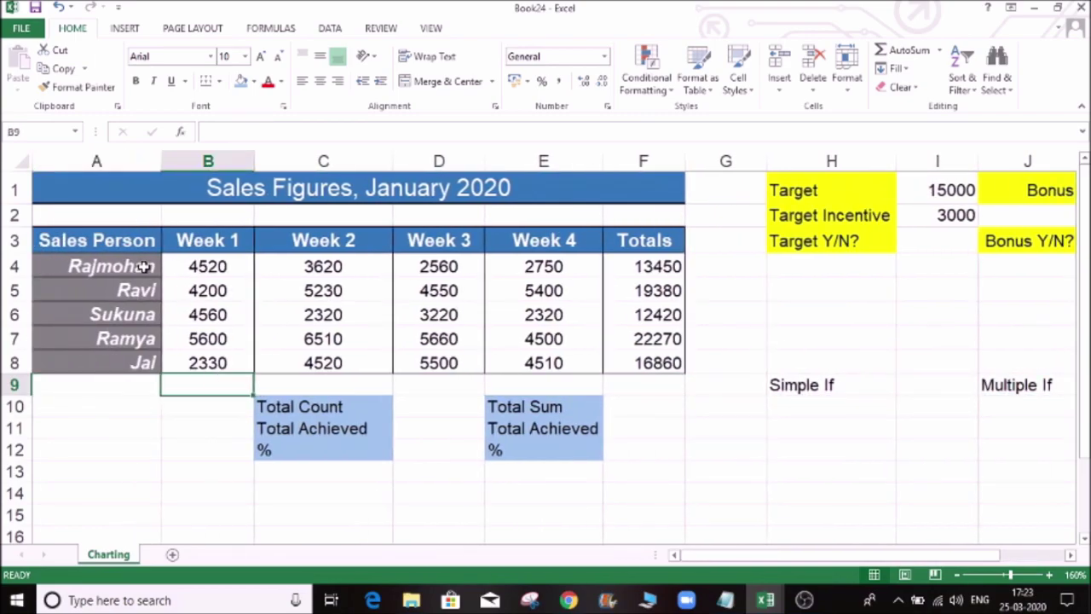
key(Right)
key(Down)
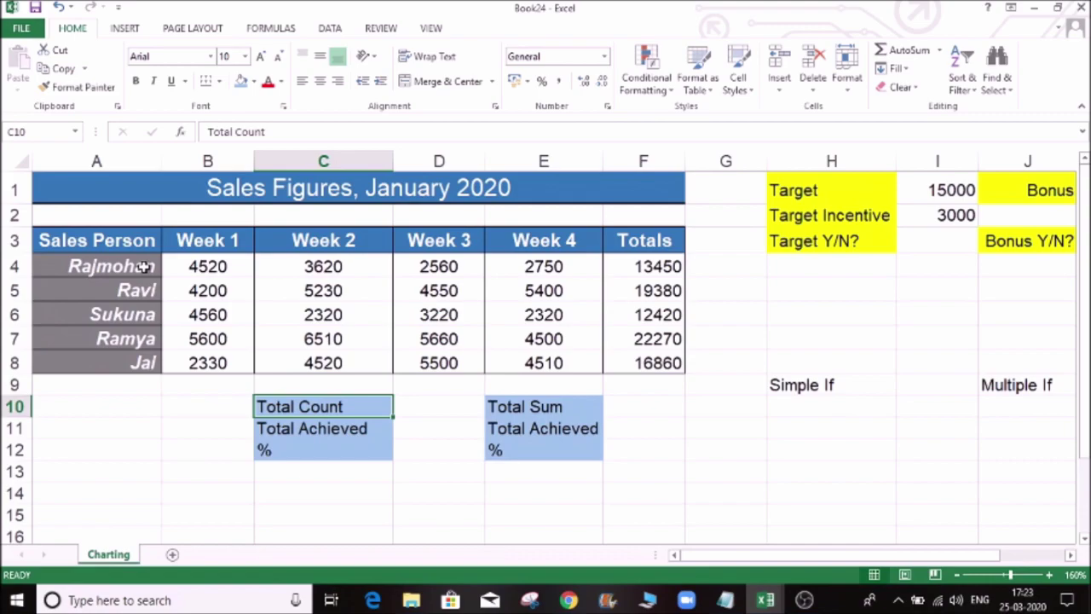
key(Down)
key(Up)
key(Down)
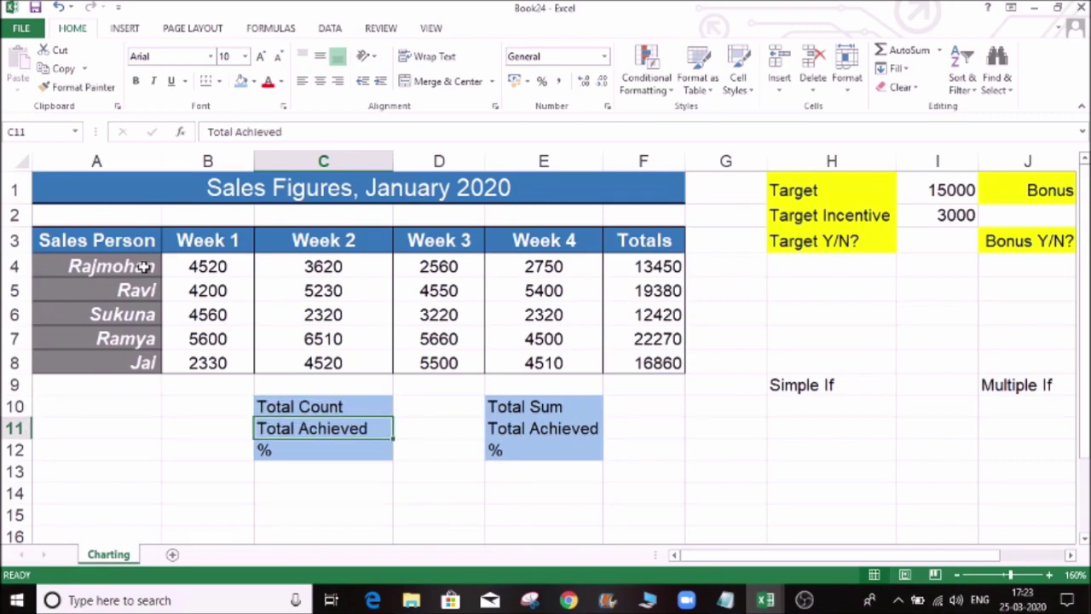
key(Down)
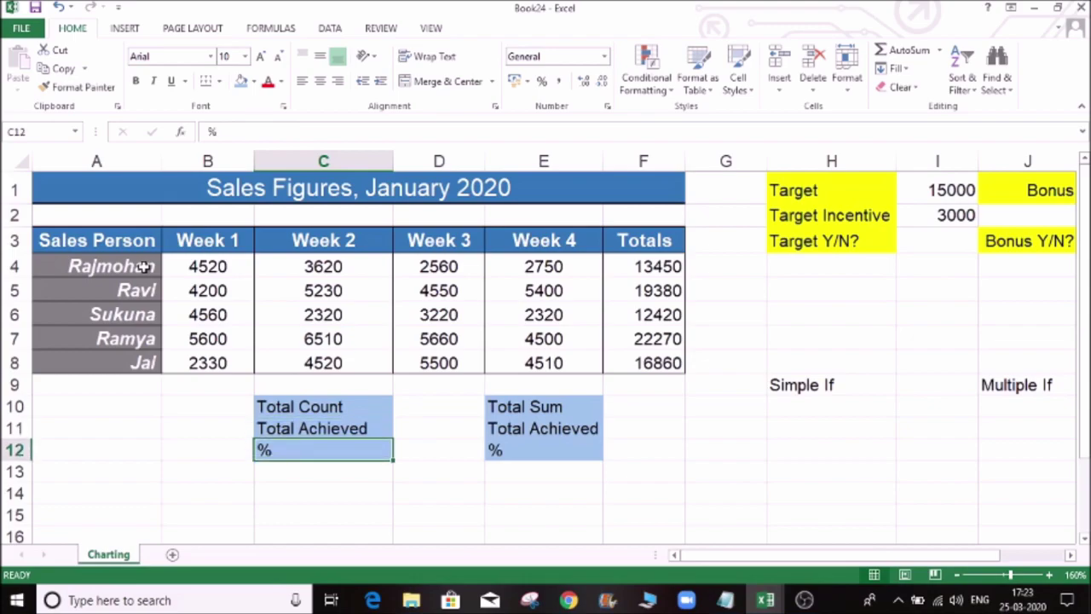
key(Right)
key(Right)
key(Up)
key(Up)
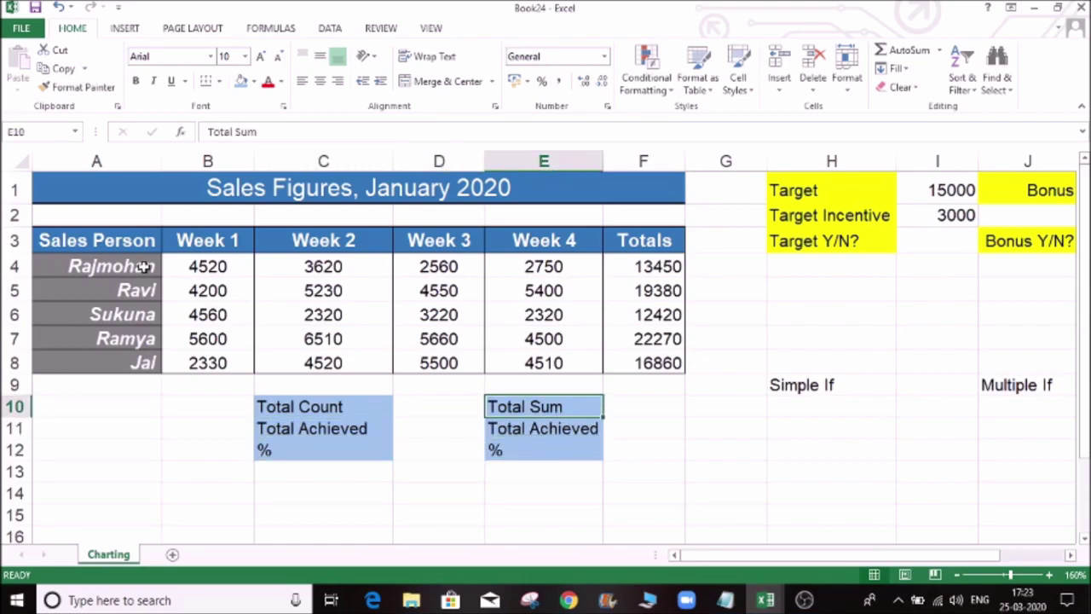
key(Down)
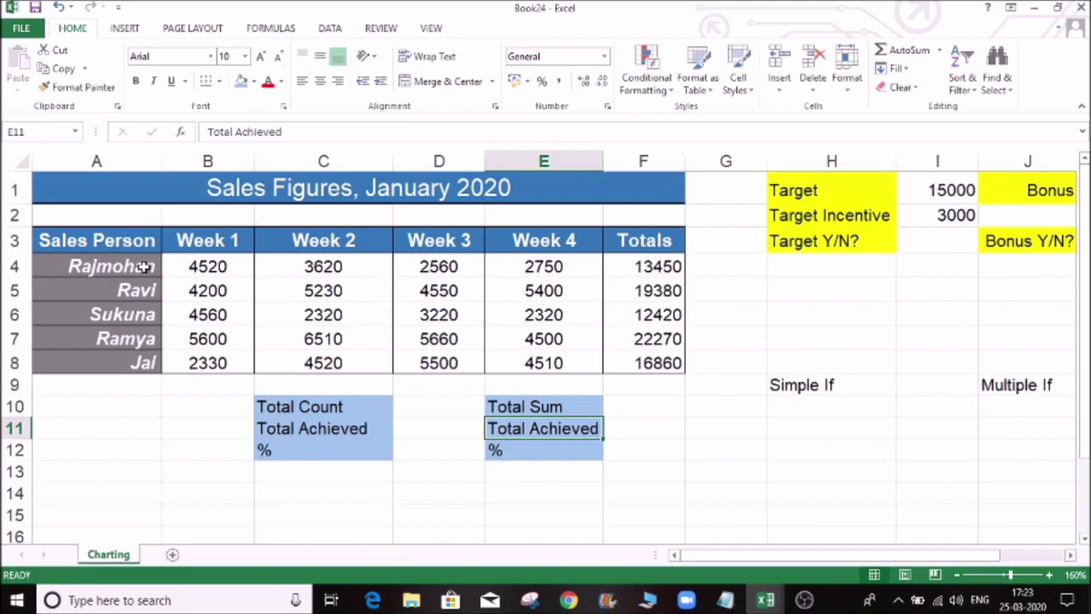
key(Down)
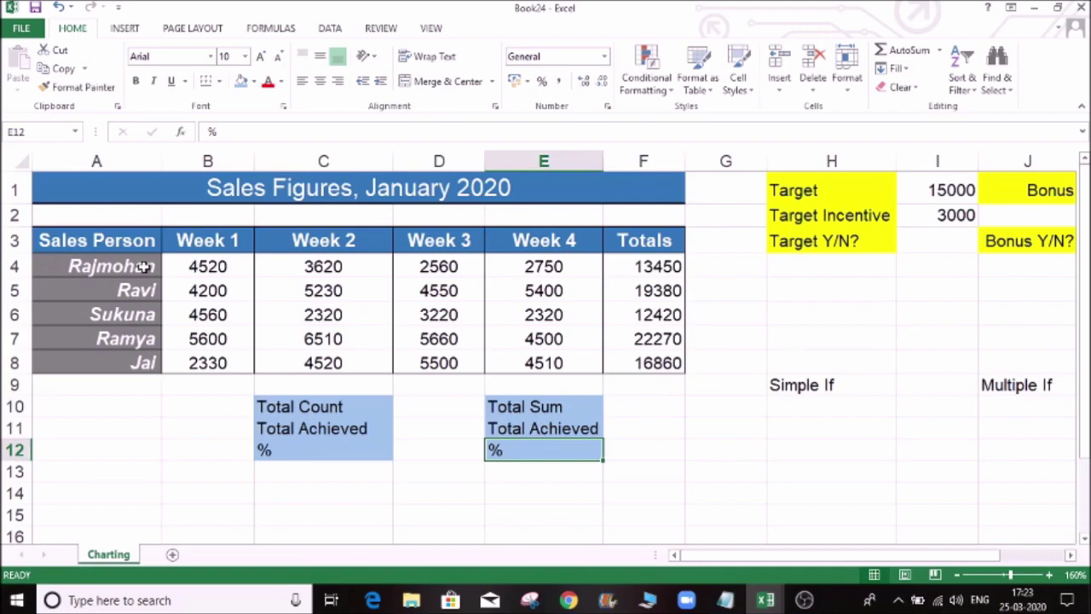
click(816, 266)
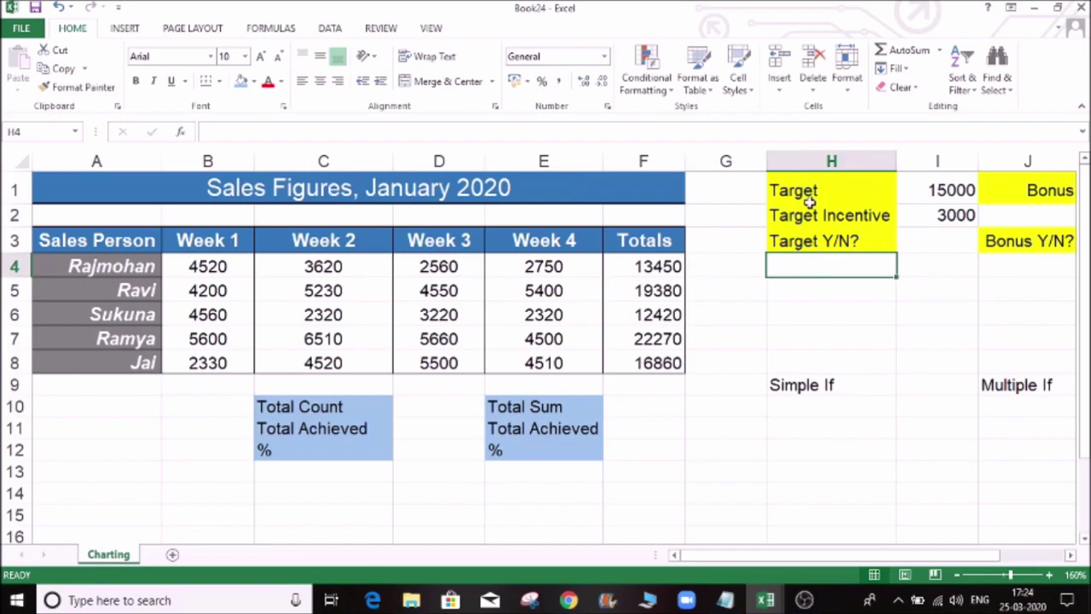
click(808, 198)
click(964, 192)
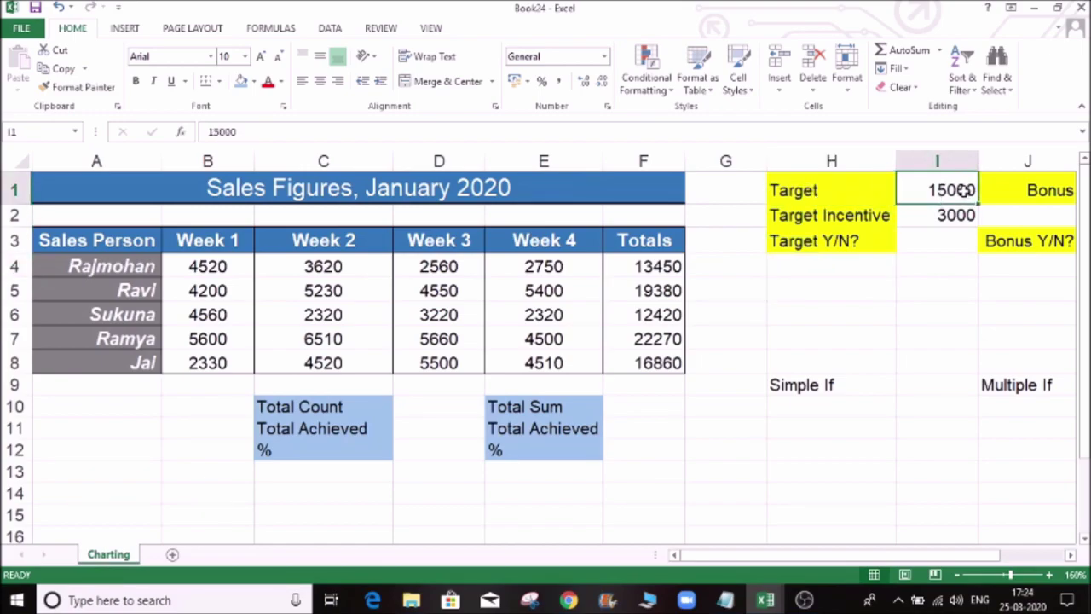
click(863, 223)
click(926, 215)
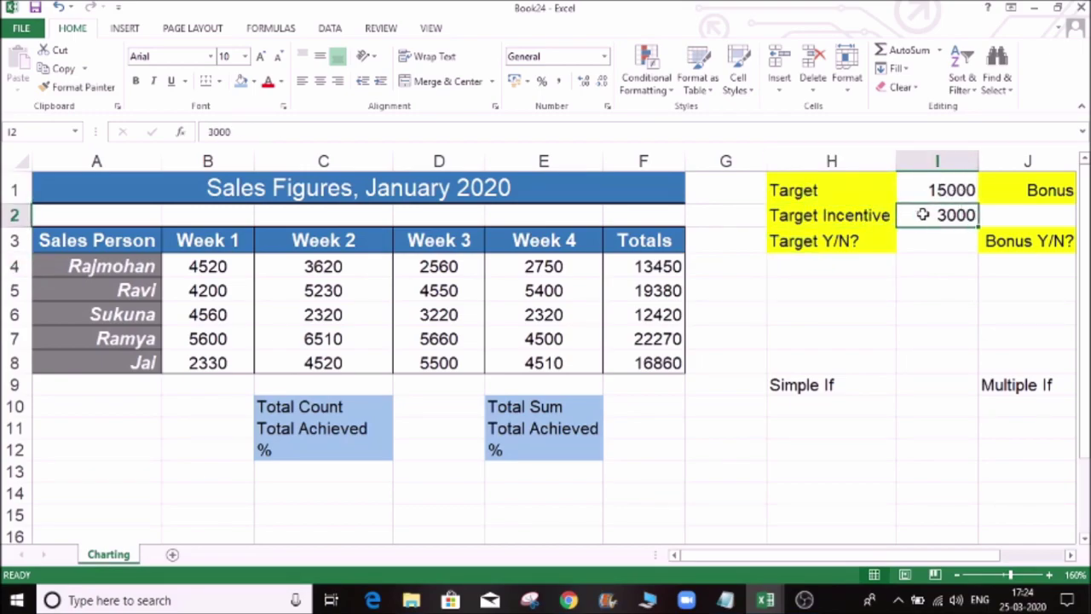
click(928, 190)
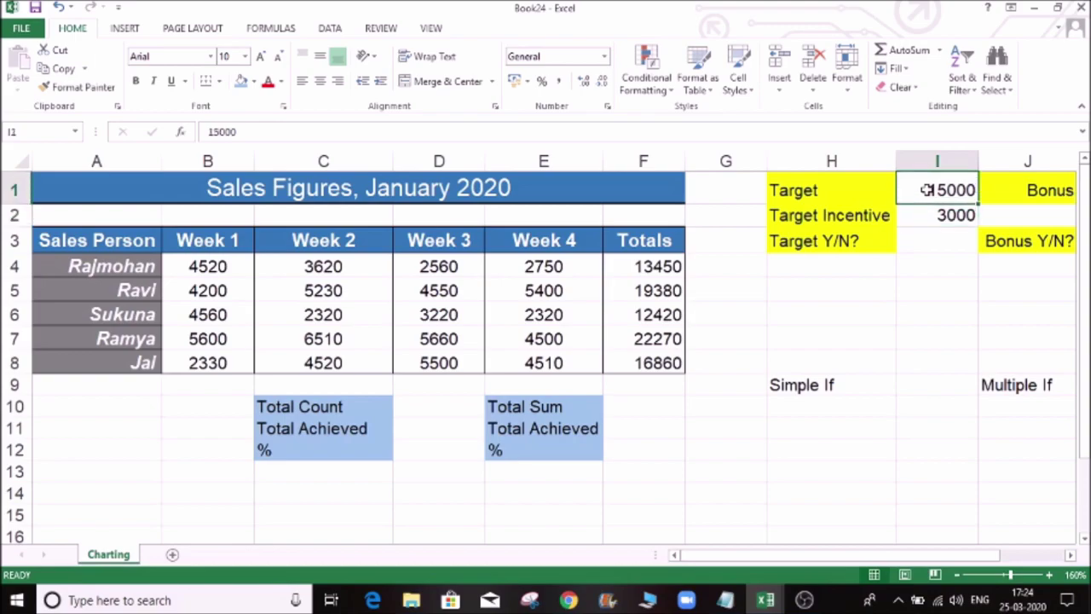
click(650, 266)
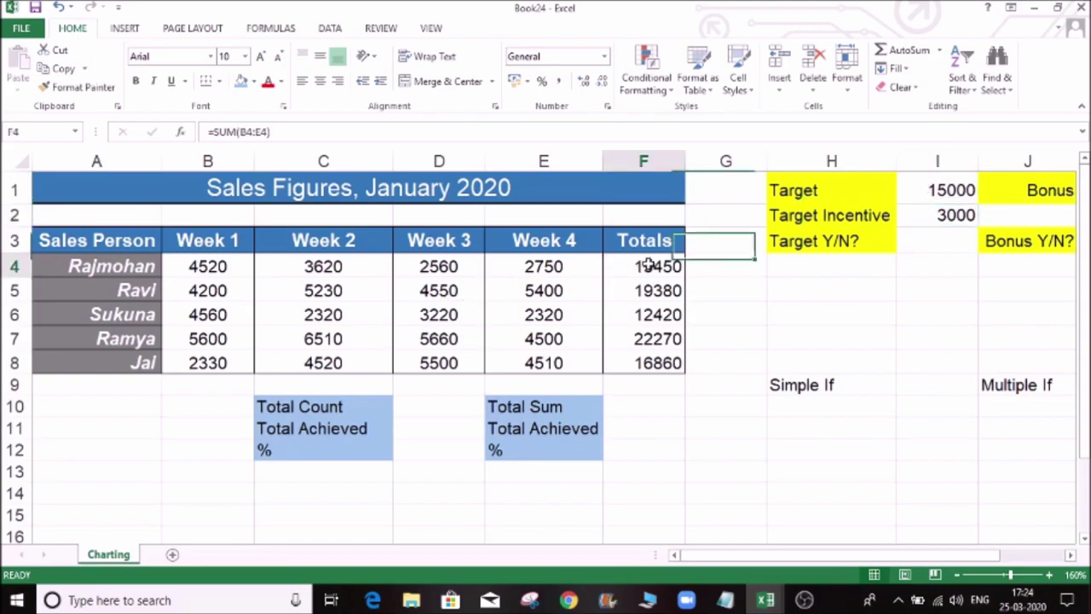
click(802, 260)
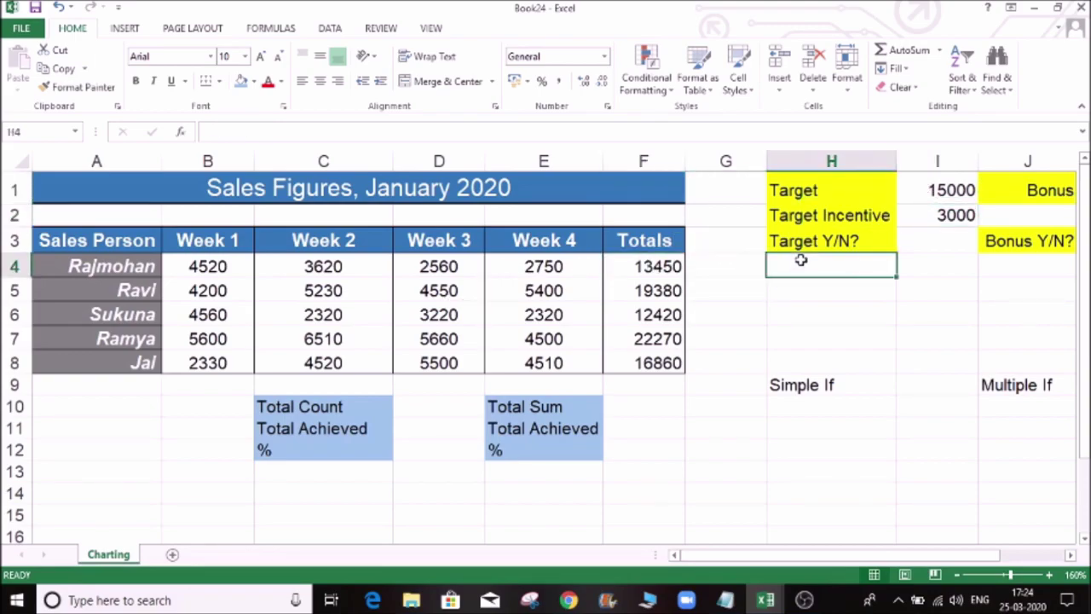
click(953, 213)
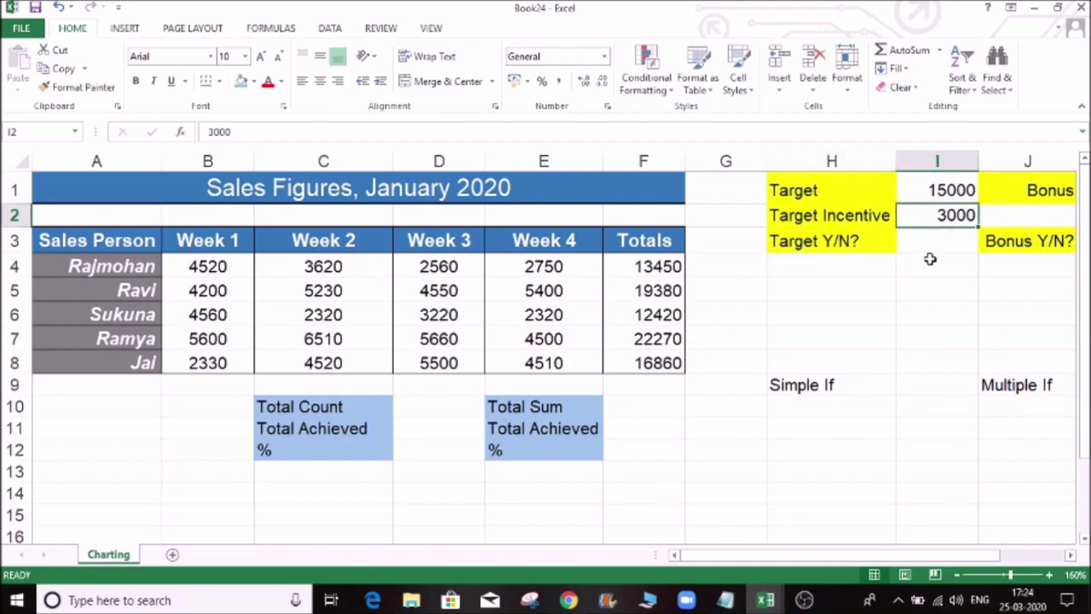
click(816, 270)
scroll(816, 270, up, 2)
click(661, 310)
key(Up)
Enter =IF(F4>=15000,"Y","N") in H4, accepting the >= correction so it returns N
text(=)
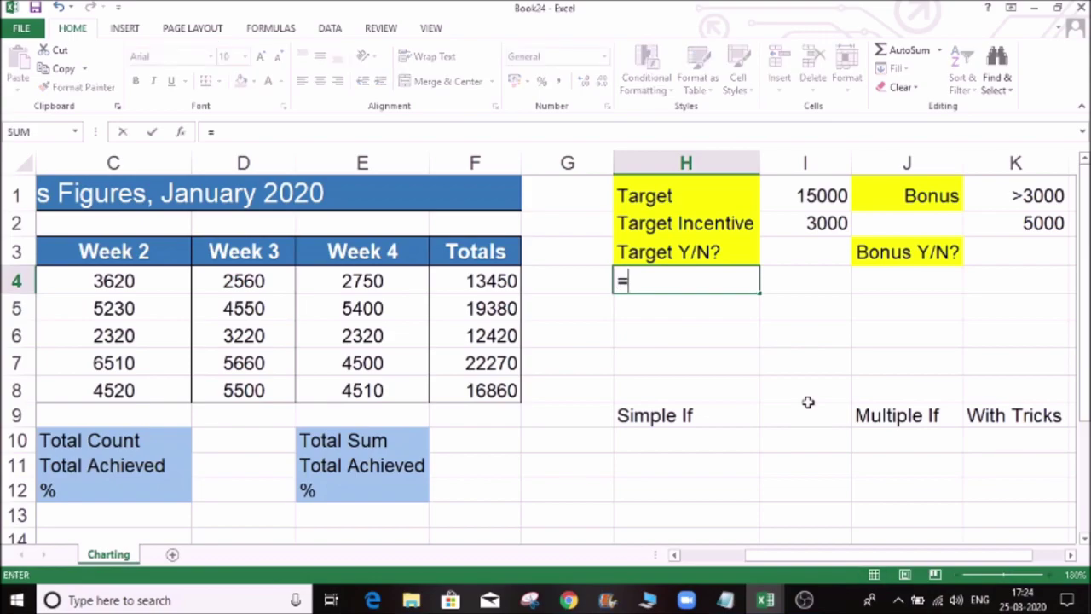
text(if)
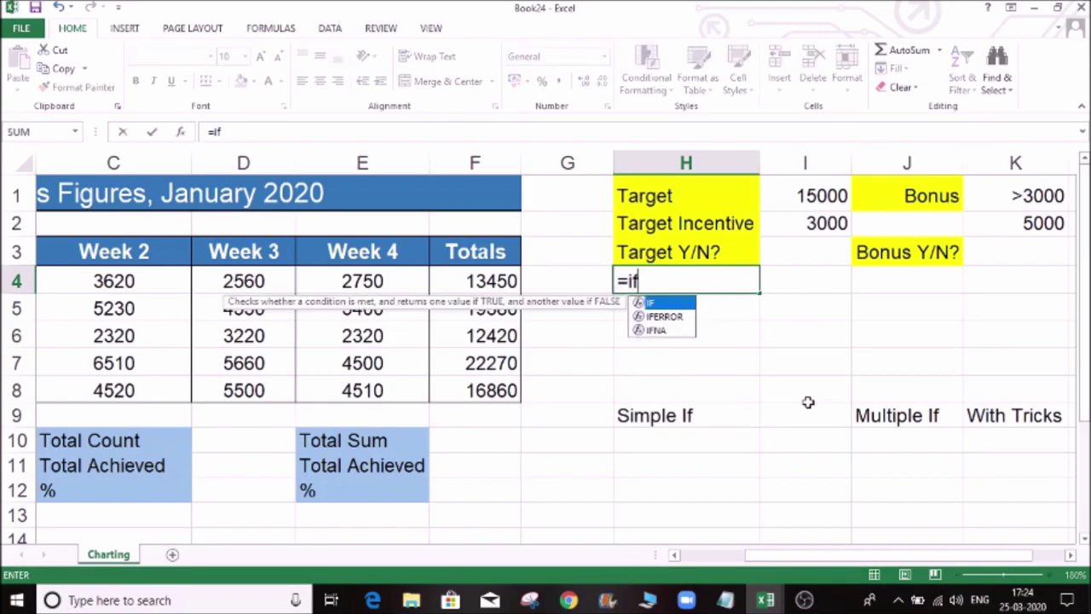
key(Tab)
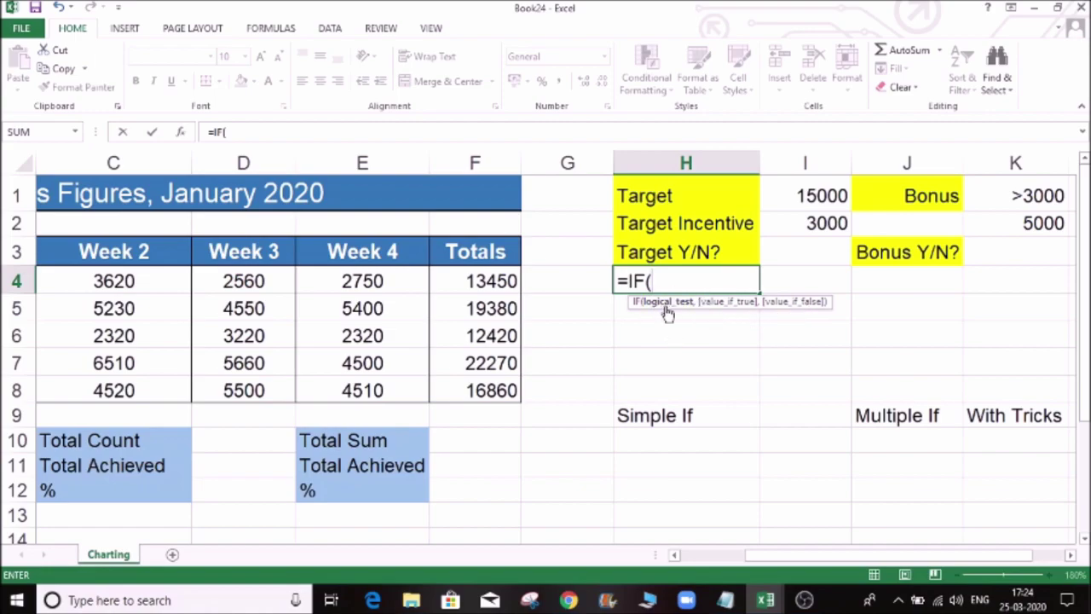
click(495, 282)
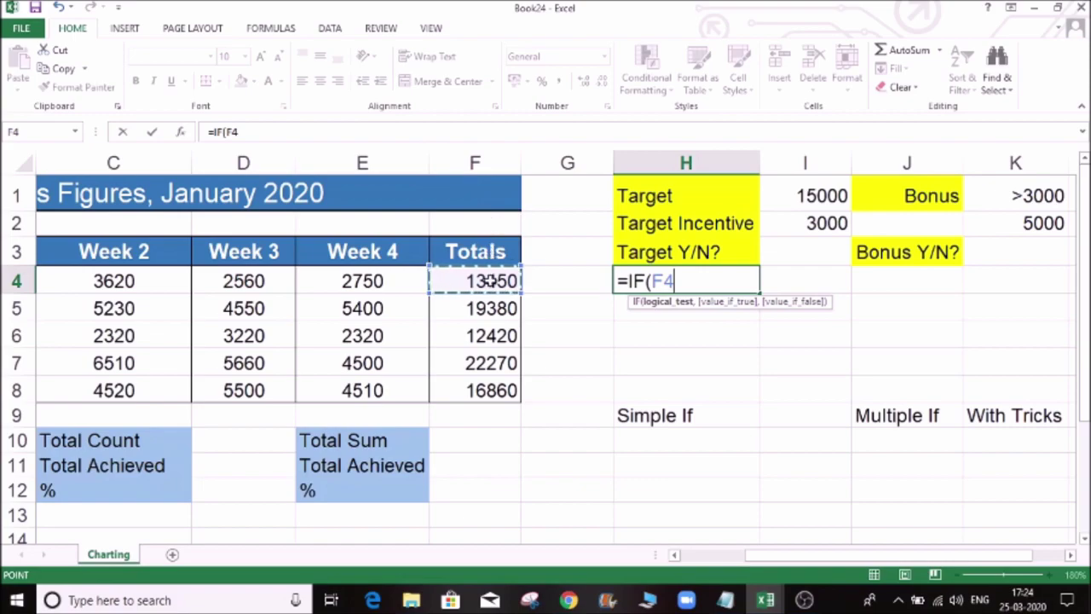
text(=)
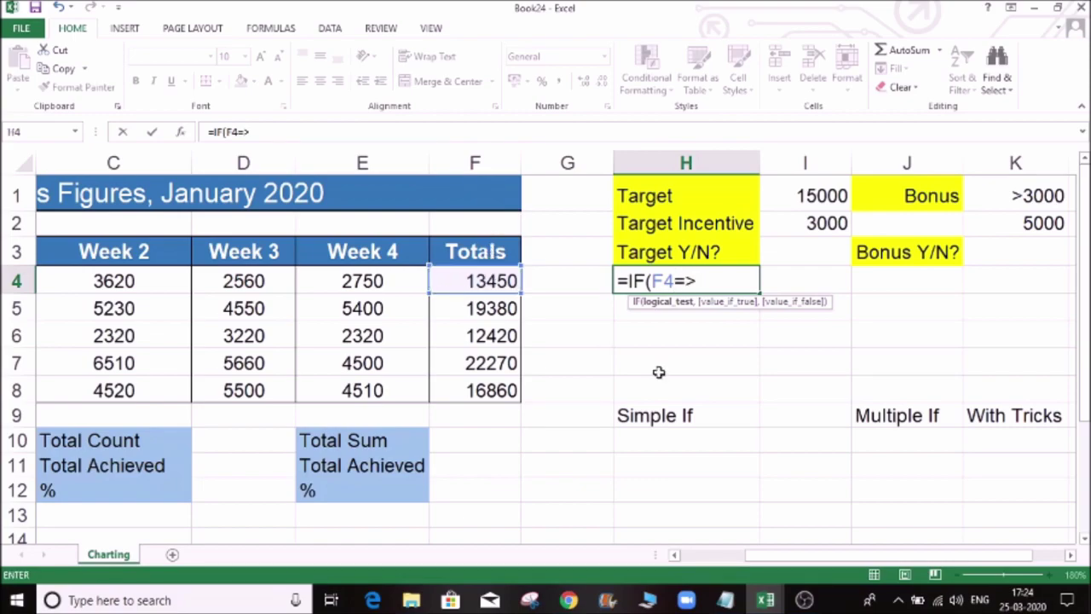
text(>15000)
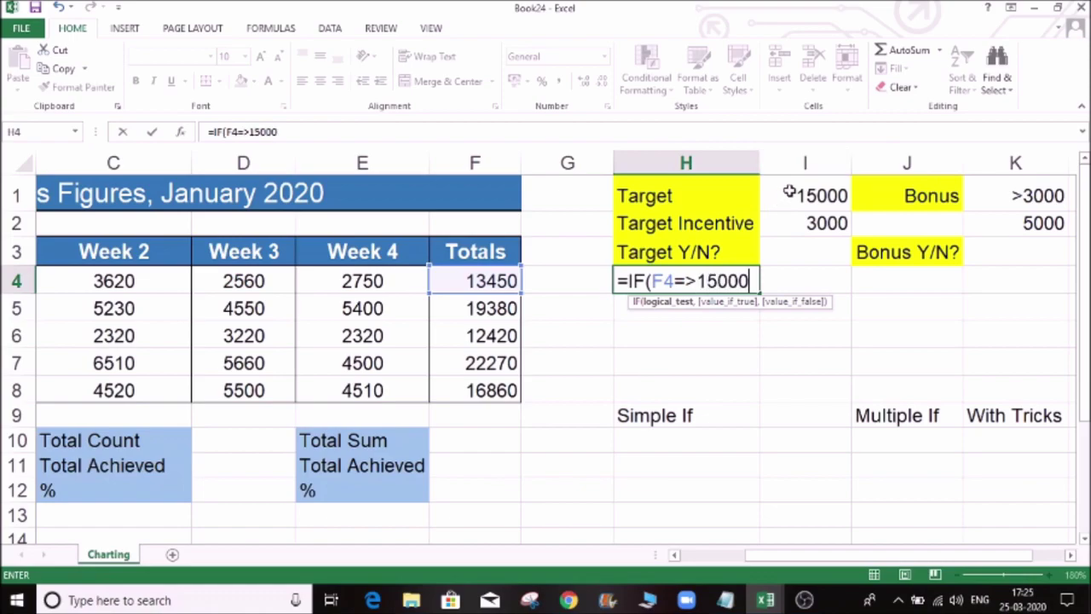
text(,)
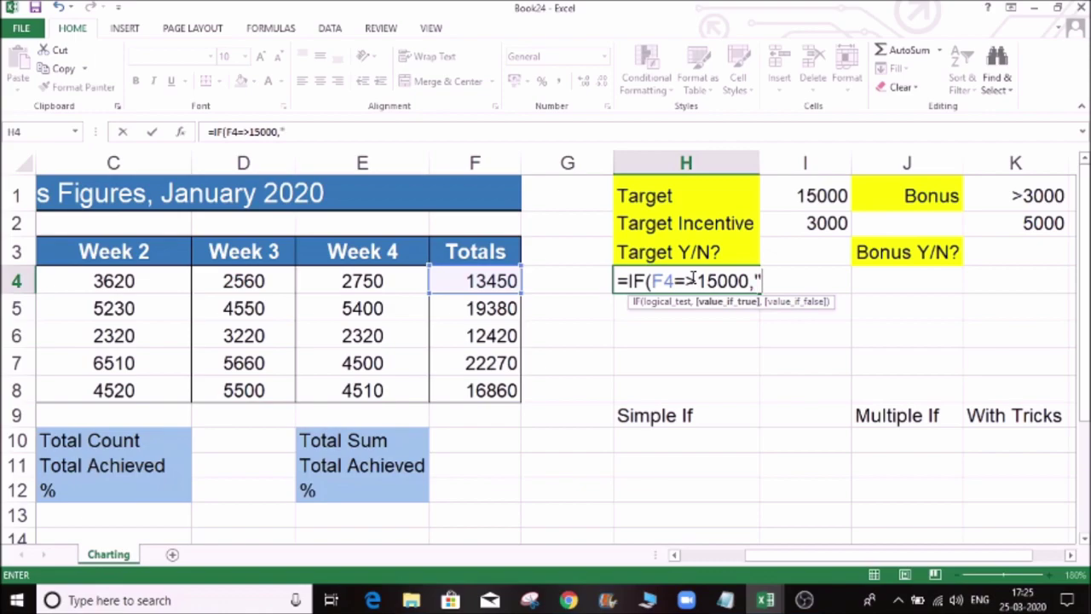
text(Y",)
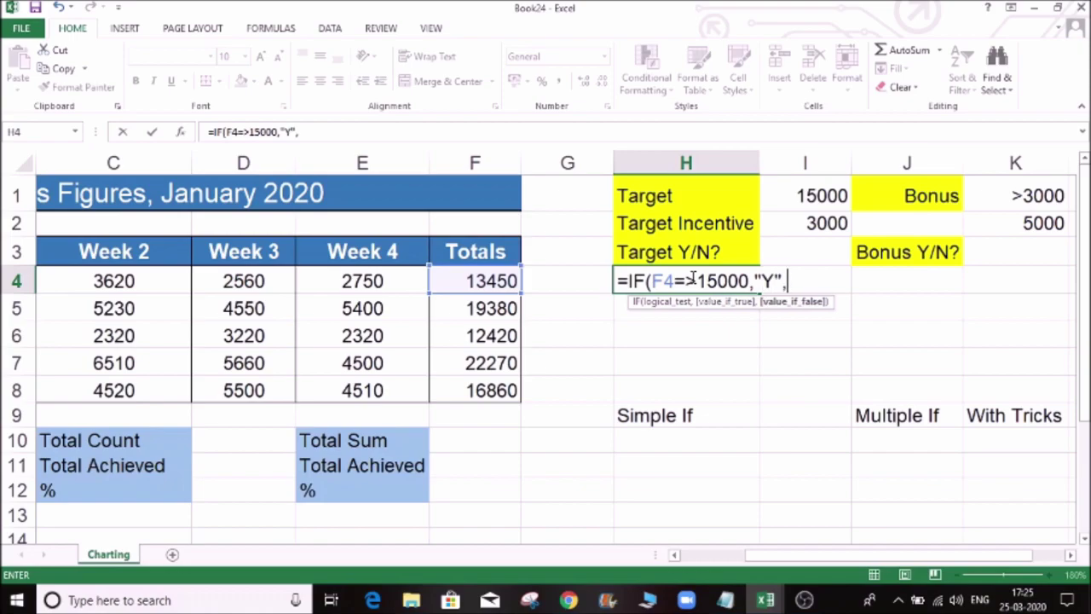
text("N"))
key(Return)
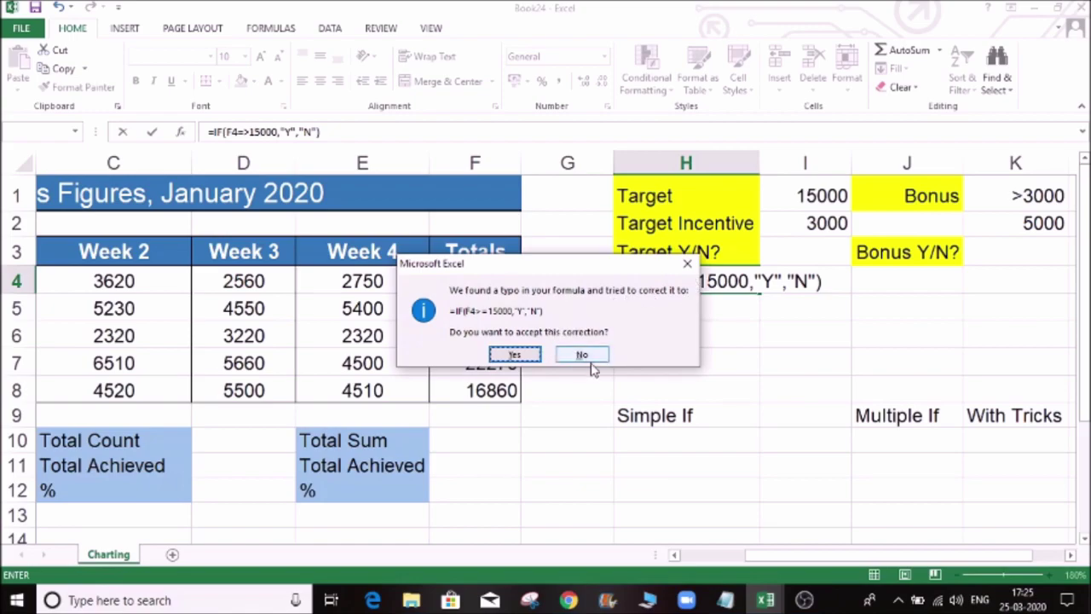
click(689, 266)
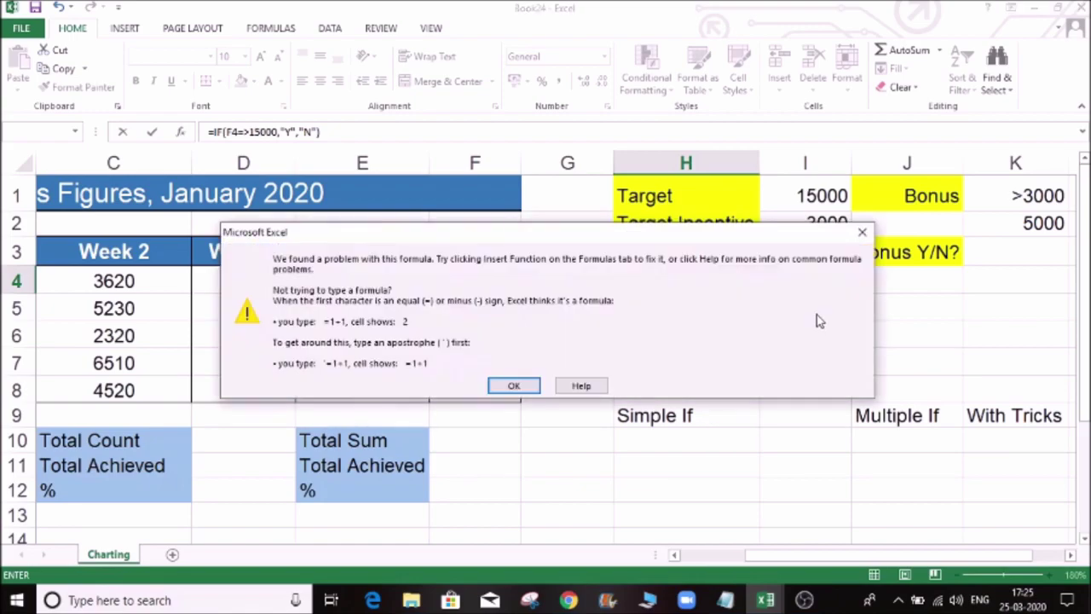
click(517, 385)
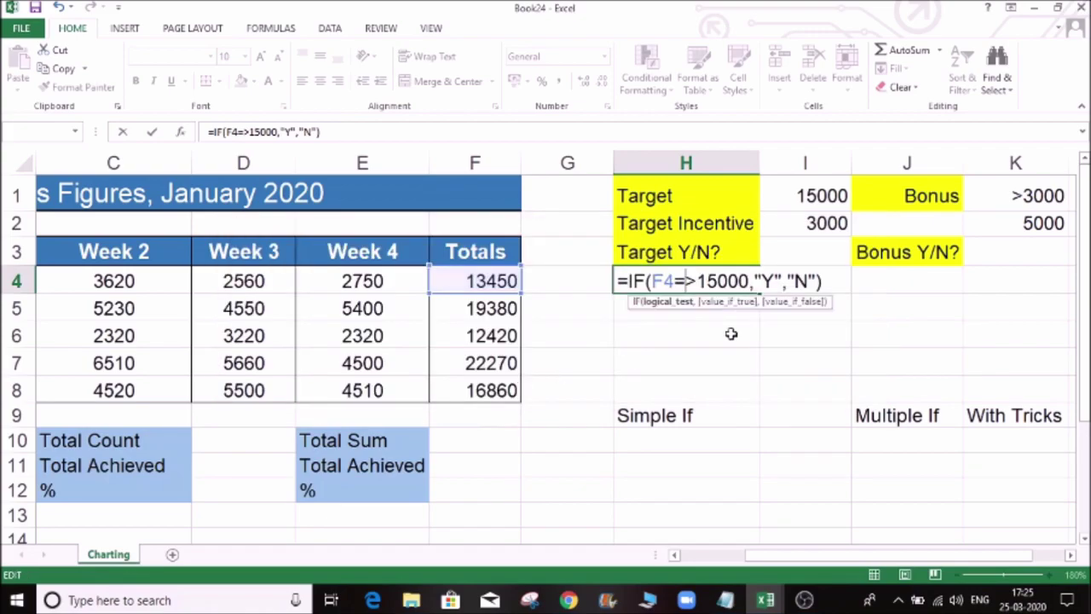
click(832, 278)
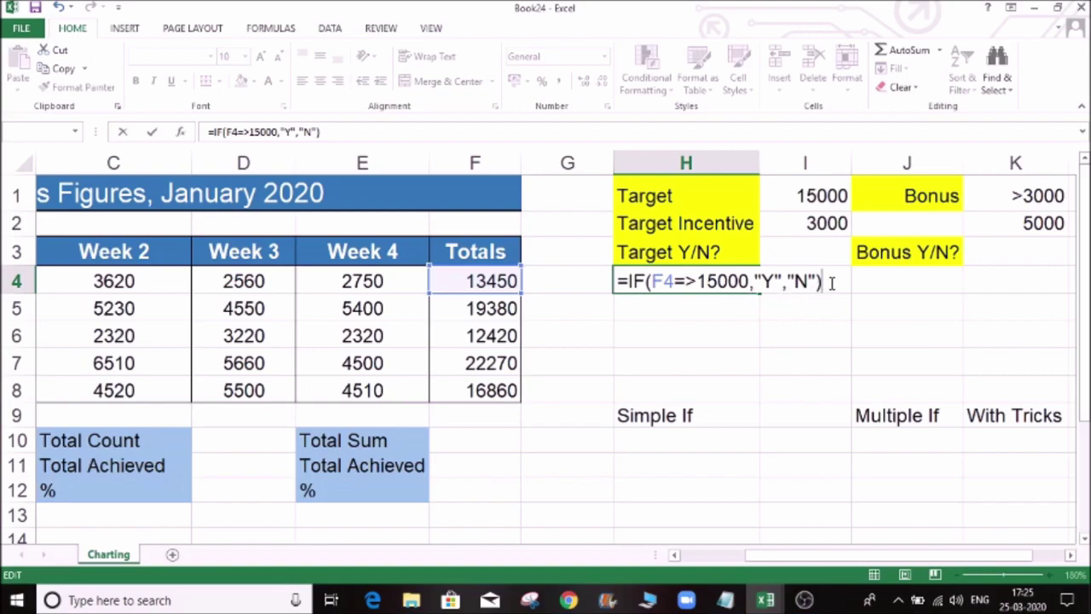
key(Return)
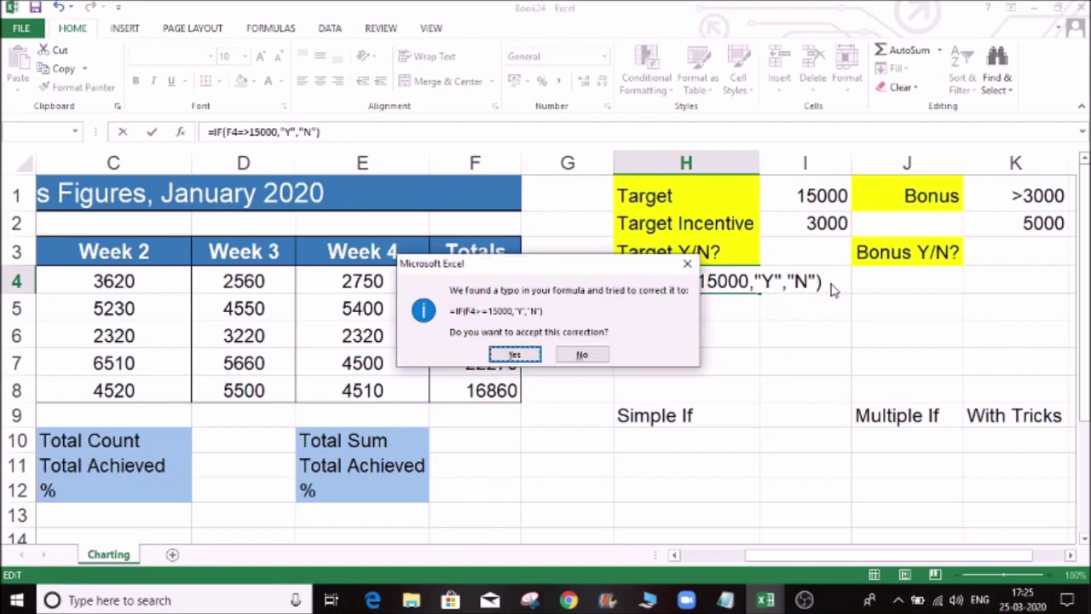
click(515, 355)
click(704, 285)
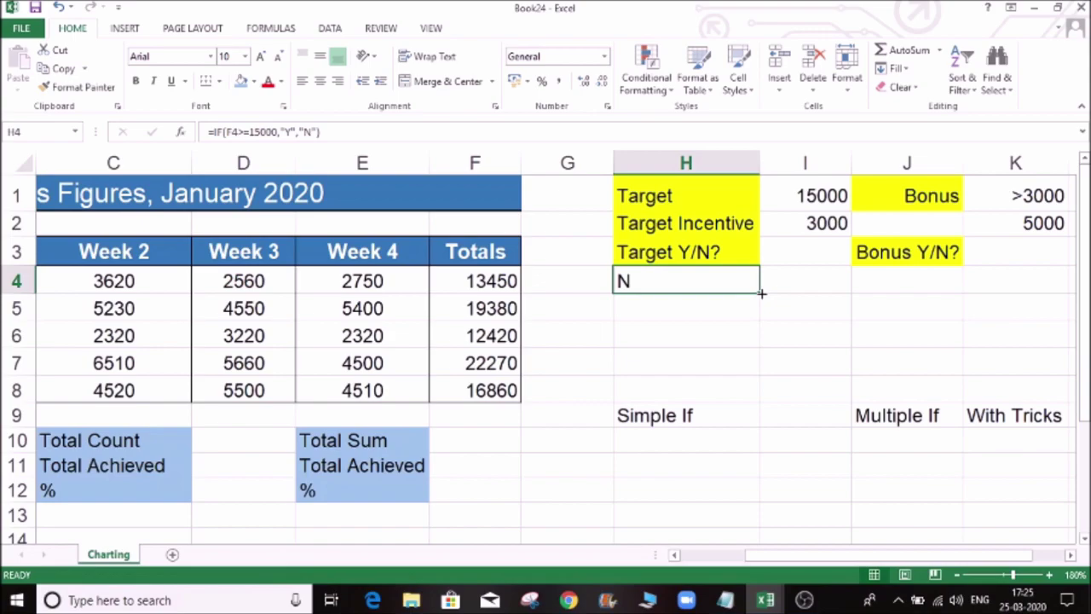
click(706, 335)
drag(686, 309, 674, 280)
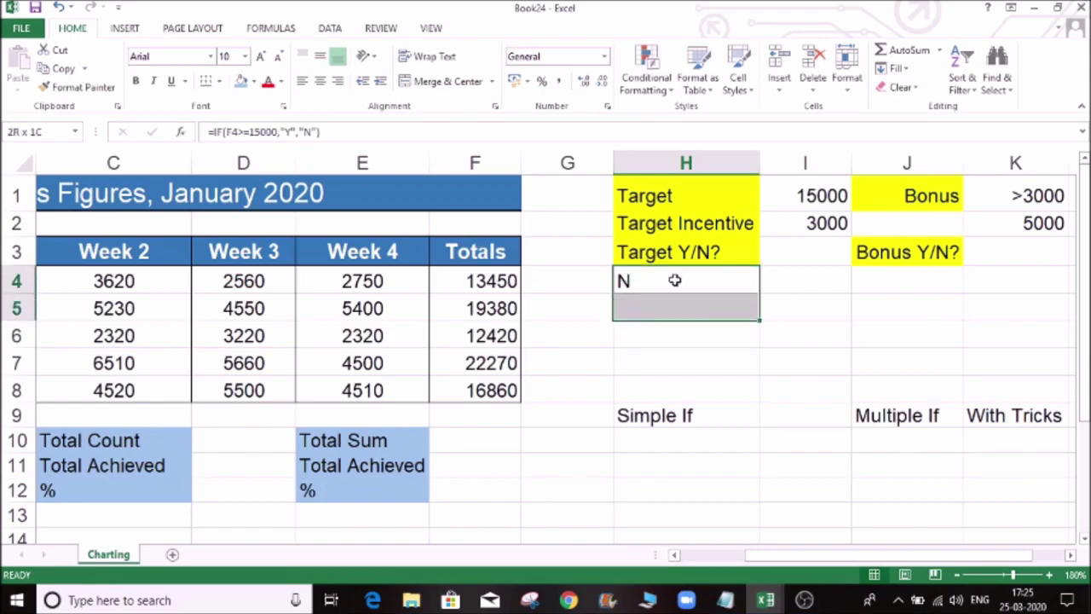
key(shift+Down)
key(shift+Down)
key(shift+Down)
key(ctrl+d)
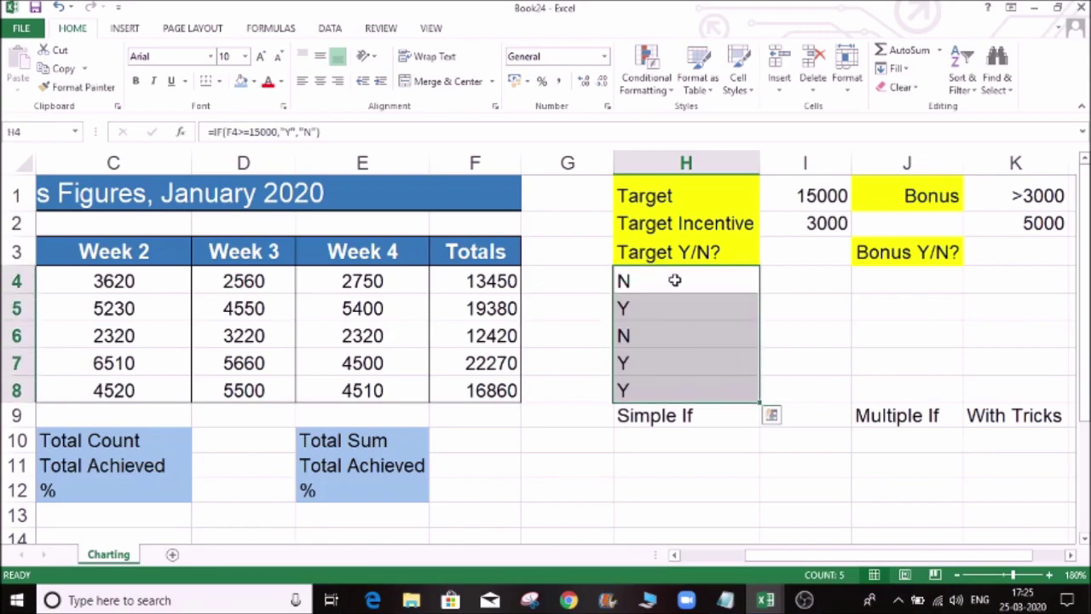
key(Left)
key(Right)
key(Down)
key(Left)
key(Right)
key(F2)
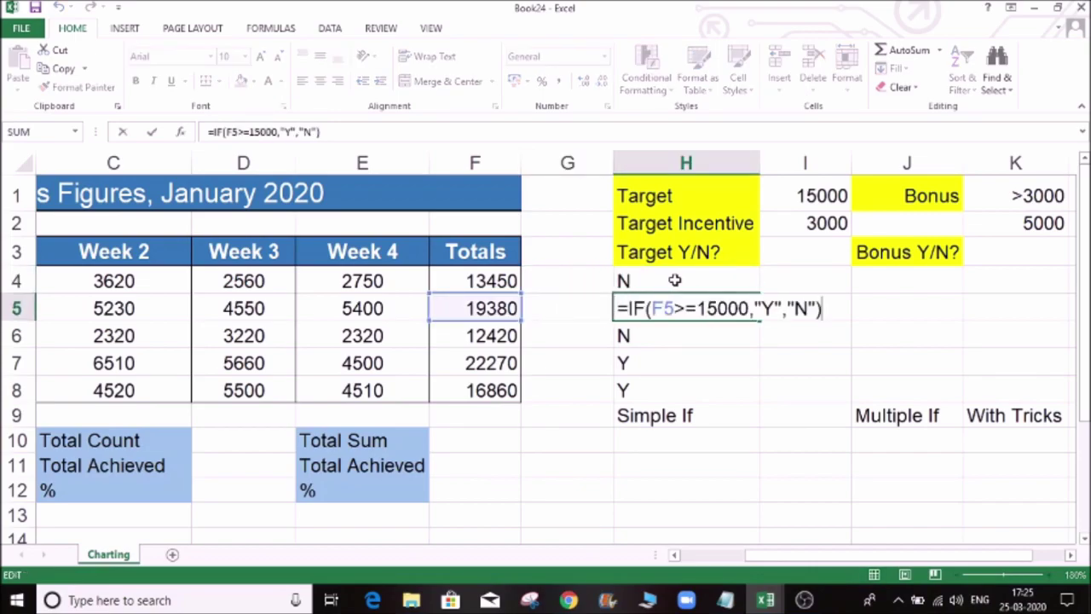
key(Escape)
key(Down)
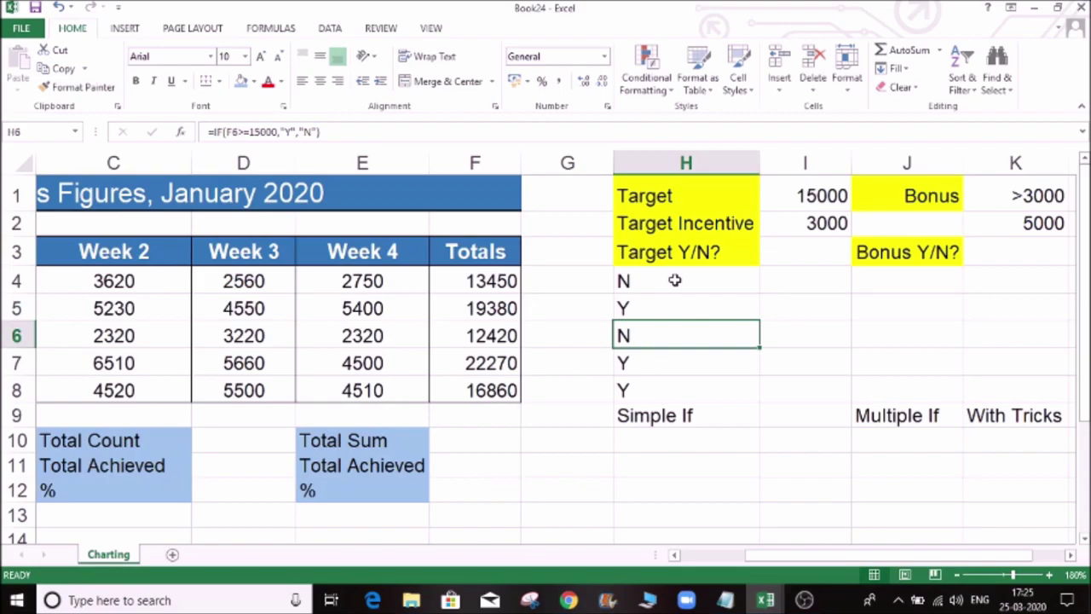
key(F2)
key(Escape)
key(Down)
key(Down)
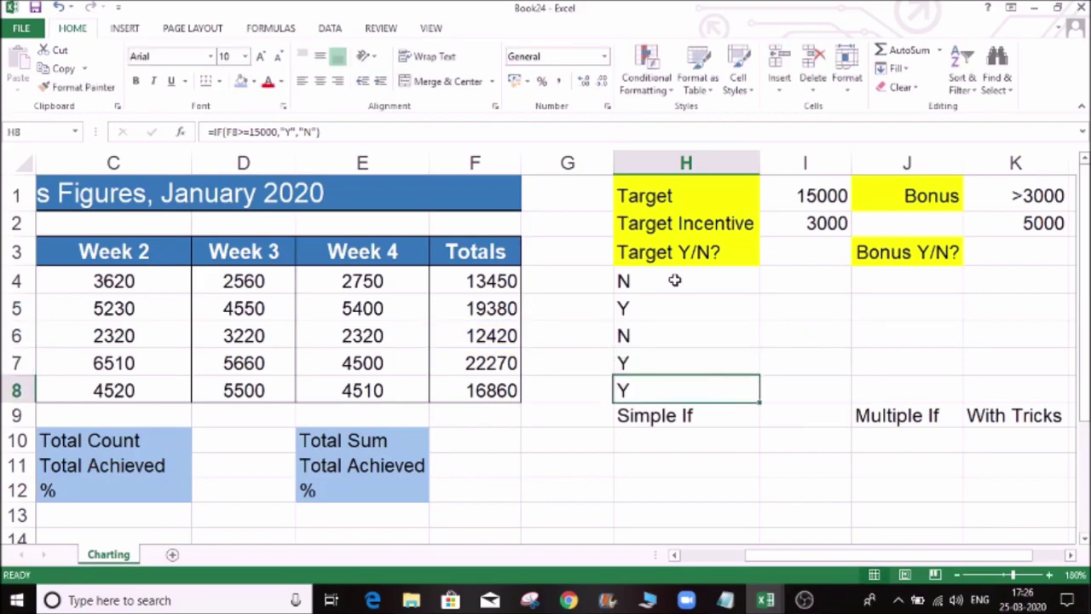
key(Up)
key(Up)
key(Up)
key(Up)
key(Right)
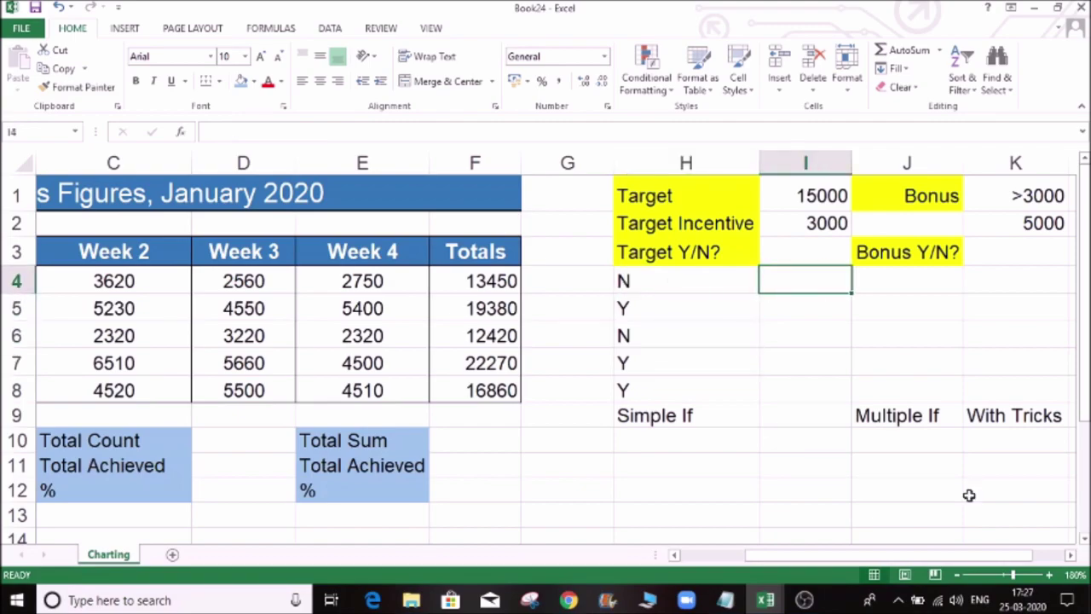
key(Left)
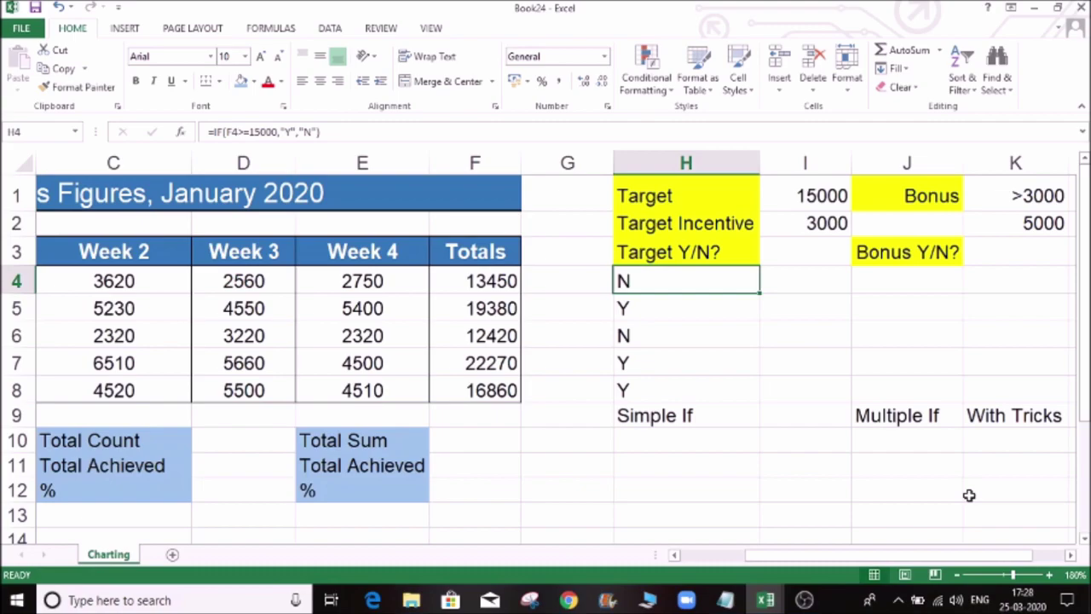
key(Right)
key(Up)
key(Up)
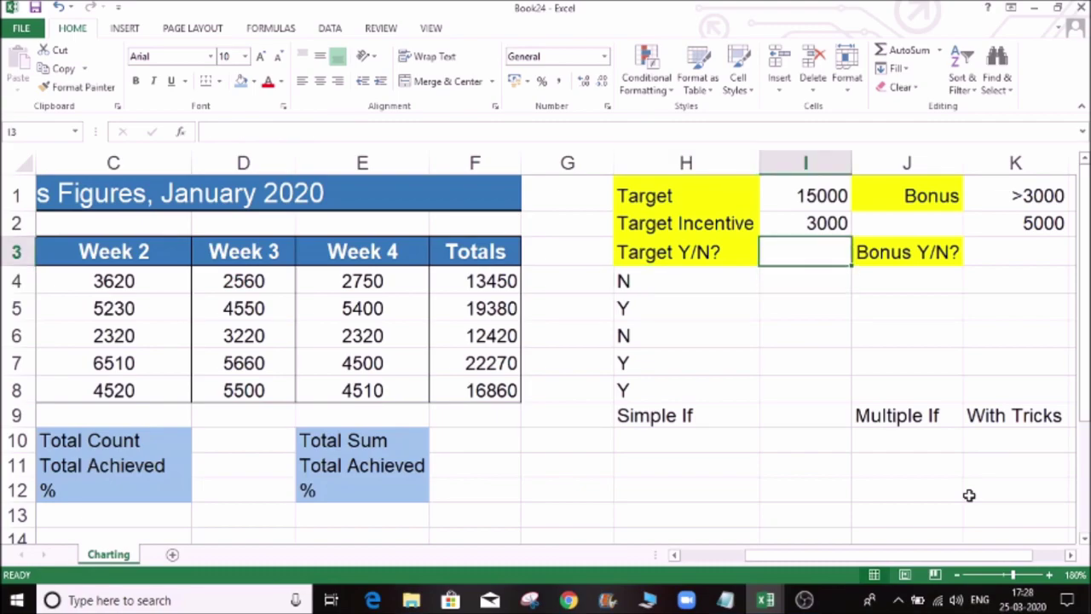
key(Down)
key(Down)
key(Left)
key(Right)
key(Up)
key(Up)
key(Down)
key(Down)
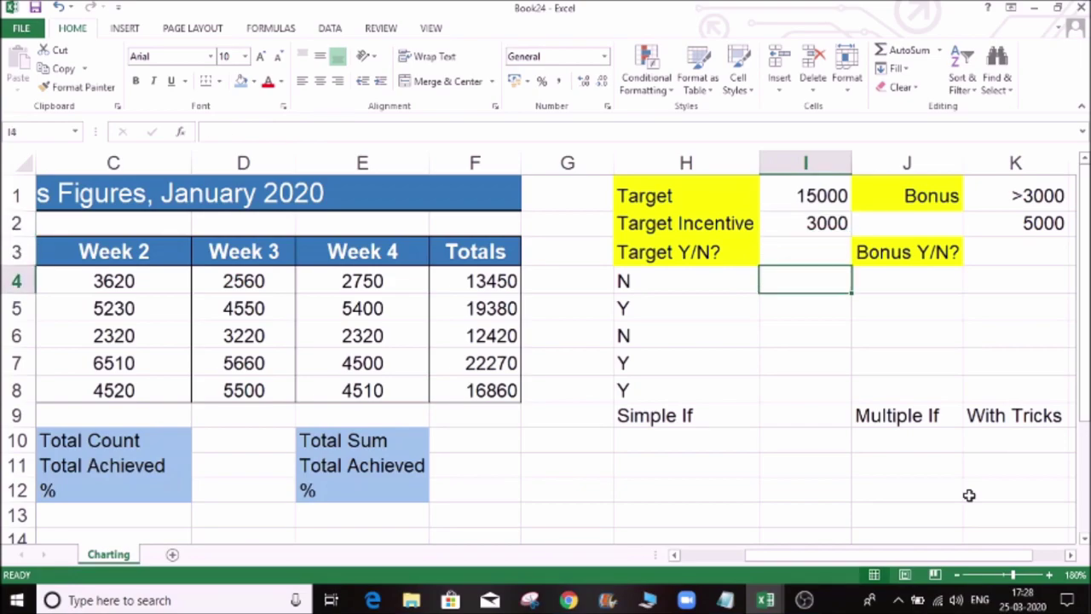
key(Down)
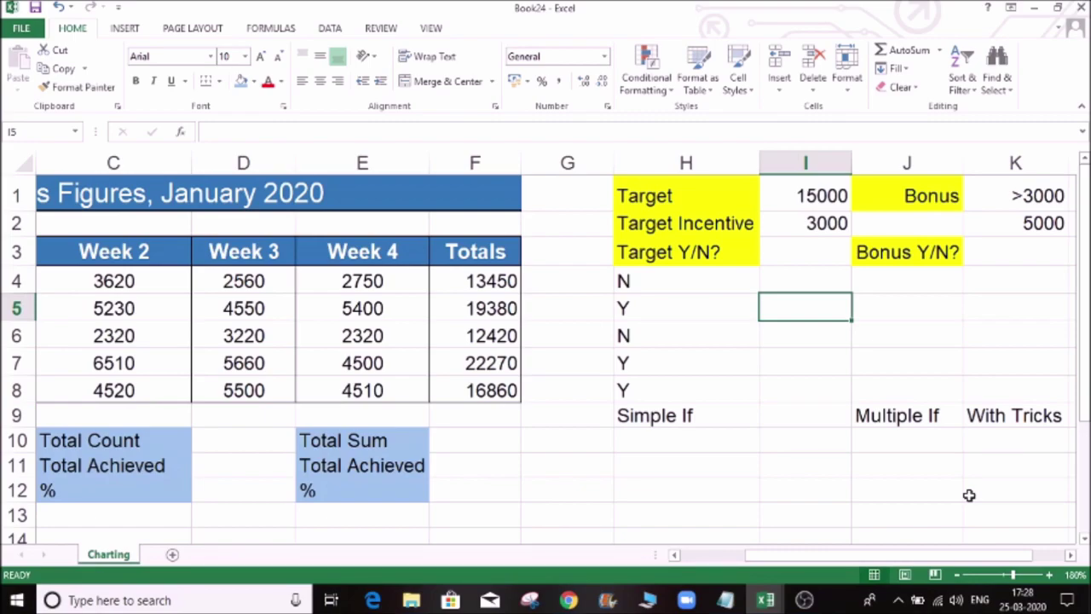
key(Up)
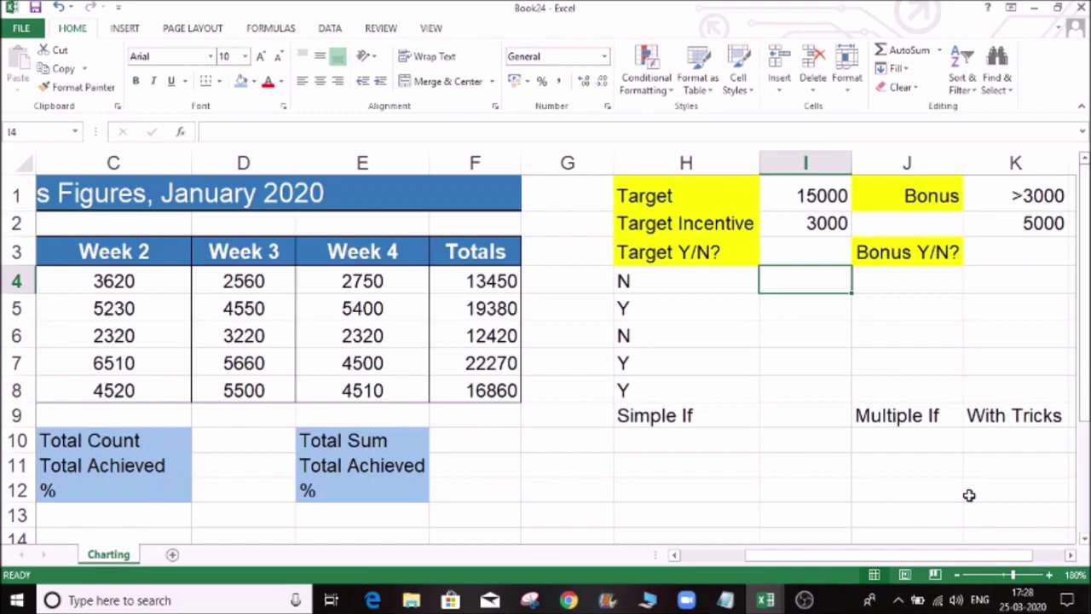
Enter =IF(F4>=15000,3000,0) in I4, accepting Excel's suggested formula correction
text(=IF()
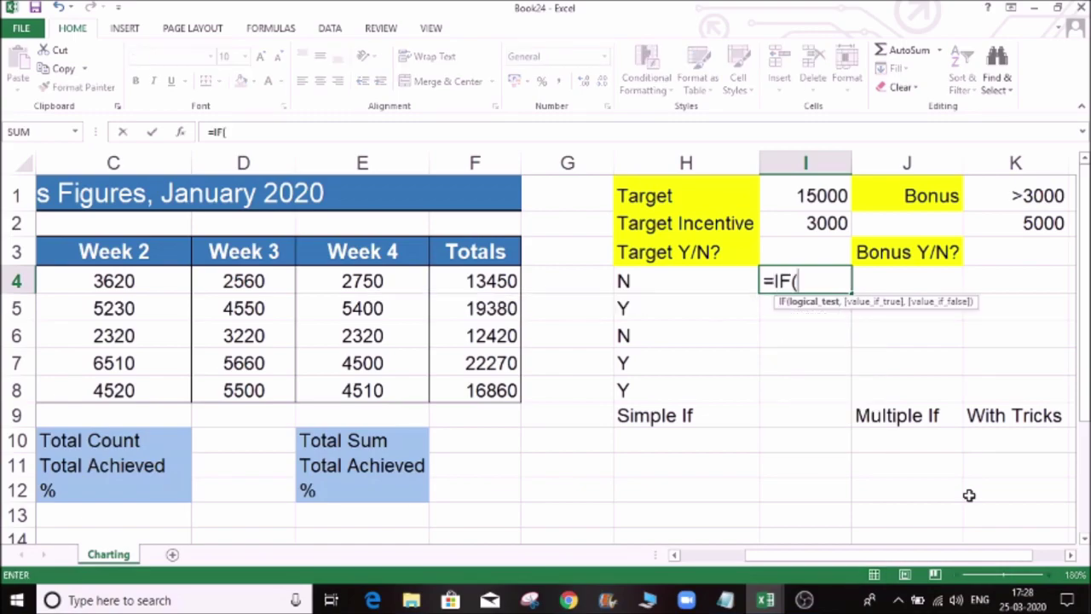
click(506, 287)
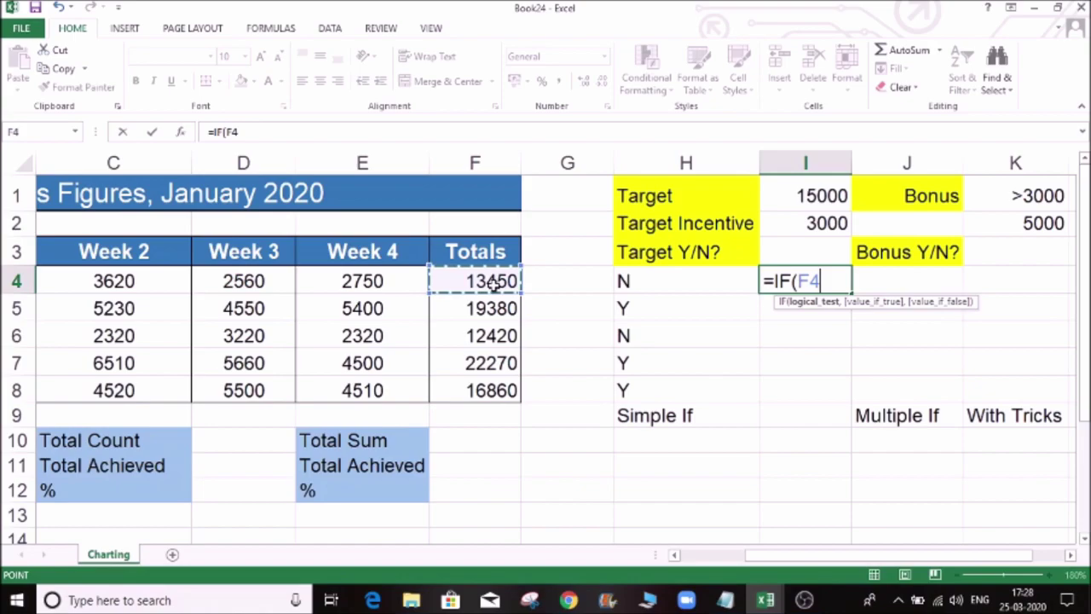
text(=)
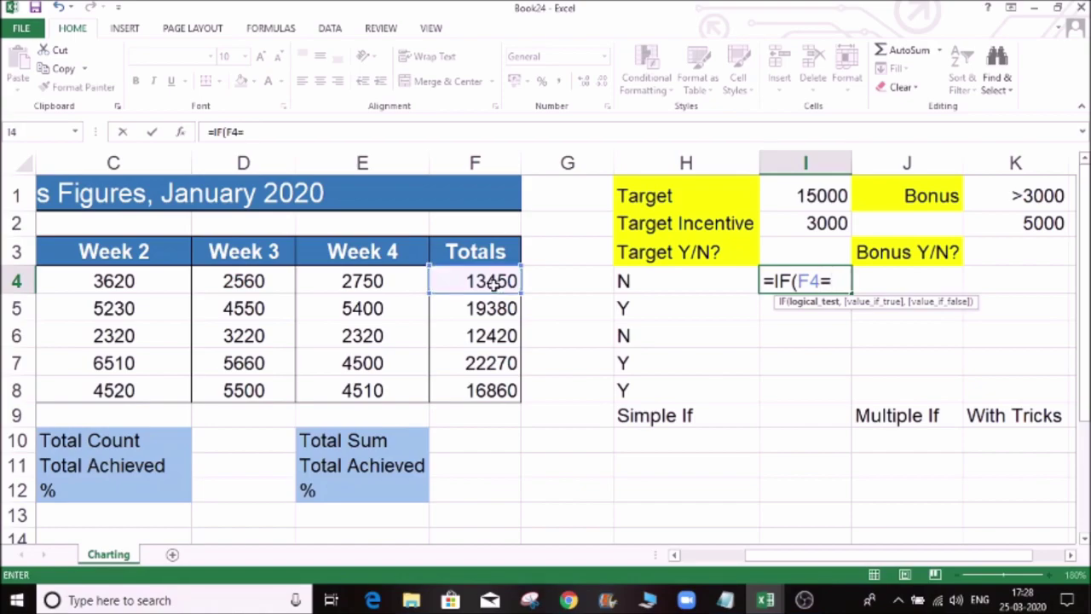
text(>15000)
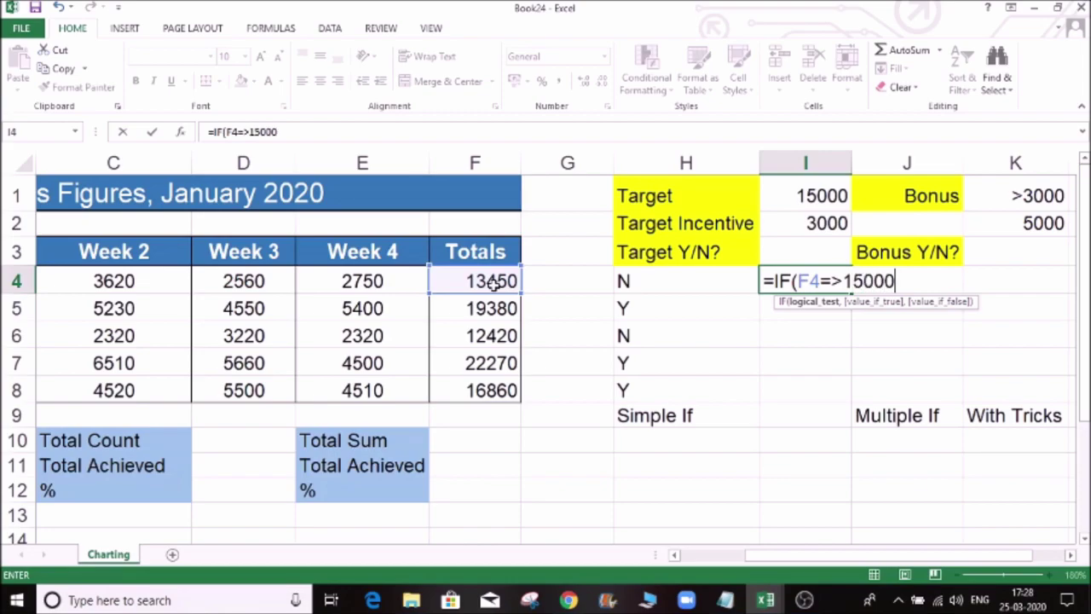
text(,)
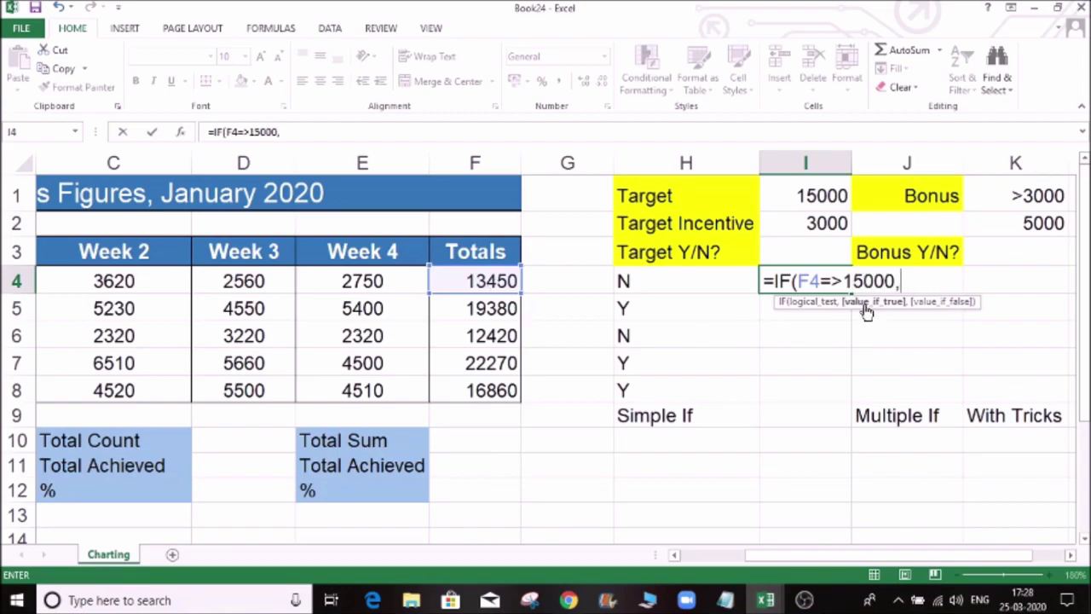
text(3000)
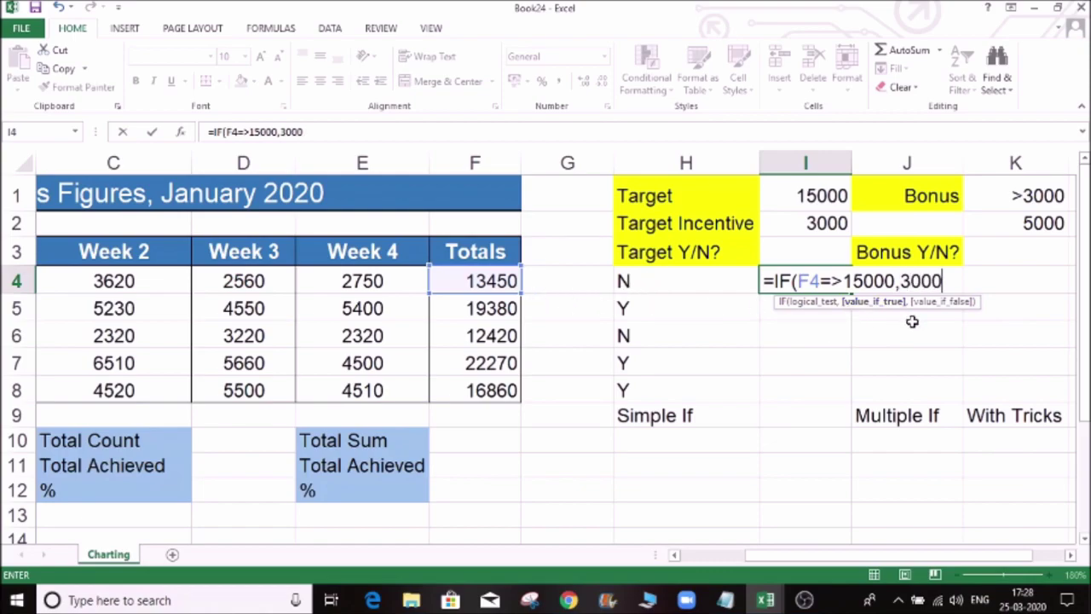
text(,)
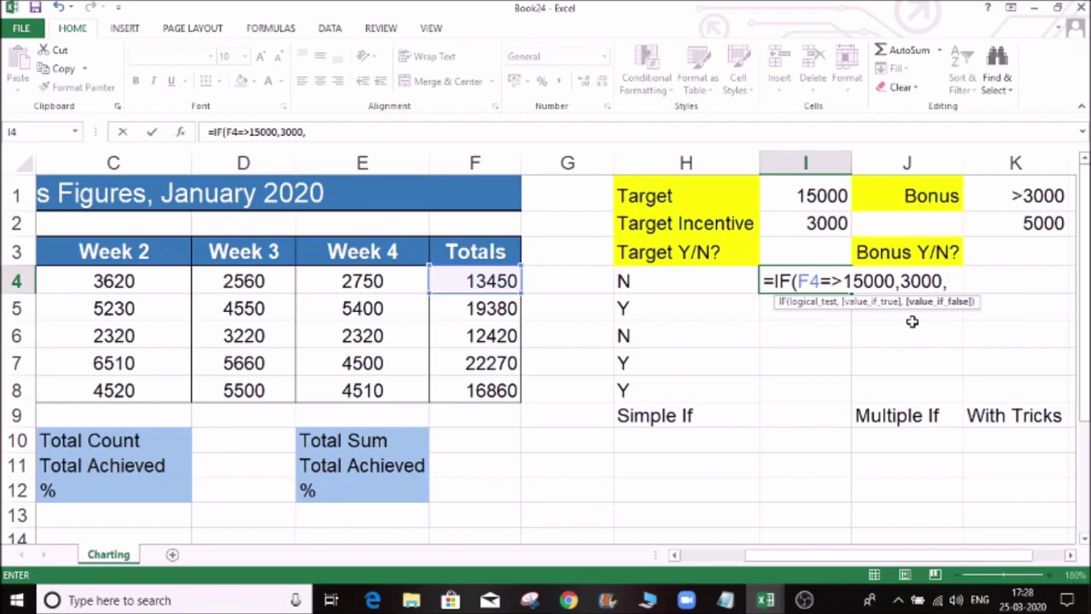
text(0)))
key(Return)
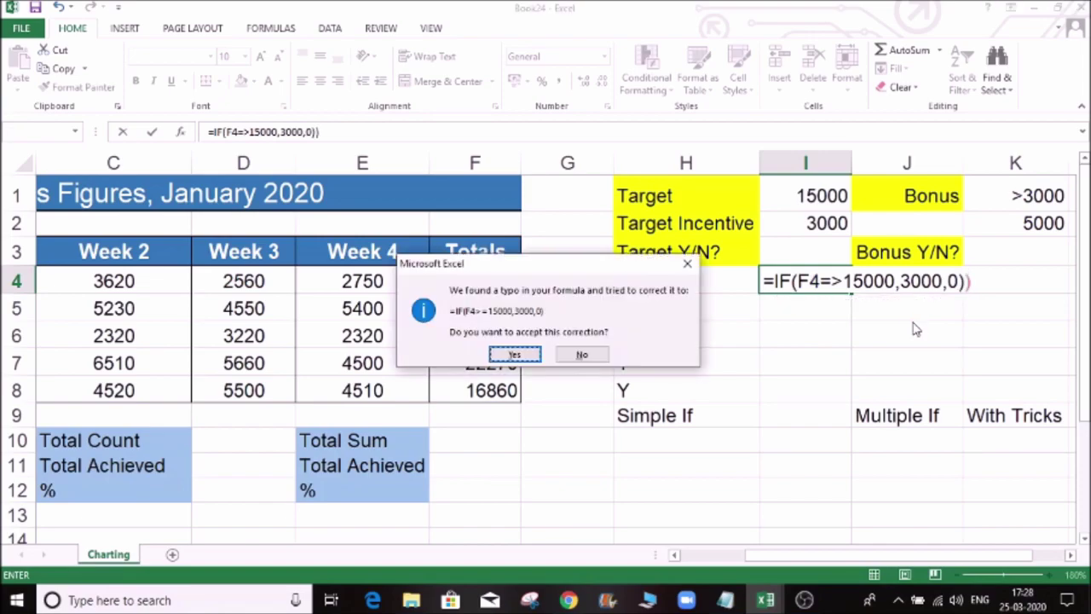
key(Return)
key(Up)
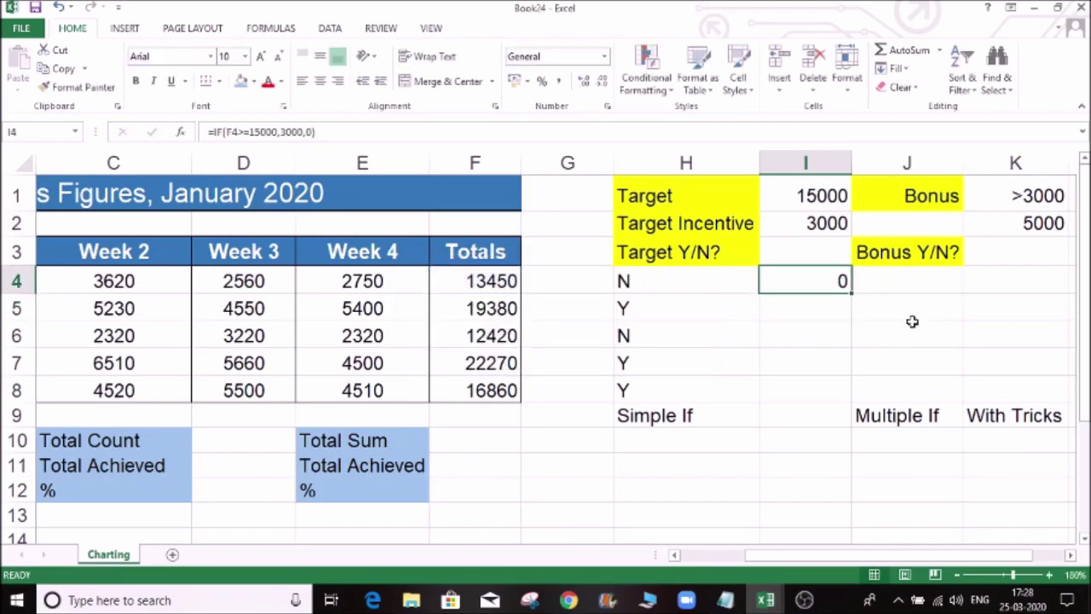
Copy the incentive formula down to I8, clear the overshoot in I9, and check the results
double_click(850, 291)
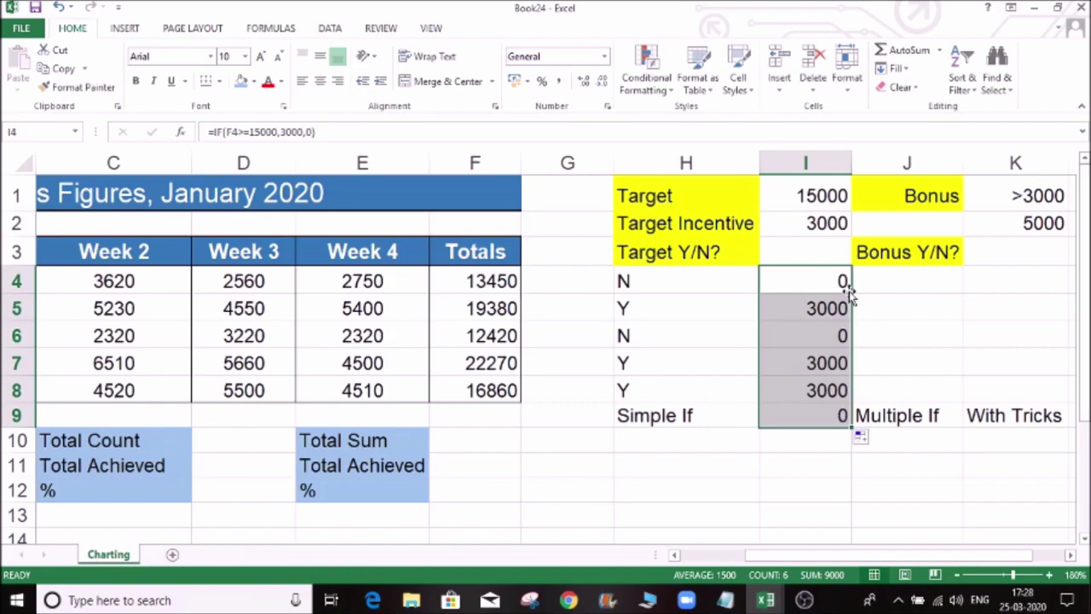
click(840, 416)
key(Delete)
key(Up)
key(Left)
key(Right)
key(Up)
key(Up)
key(Up)
key(Up)
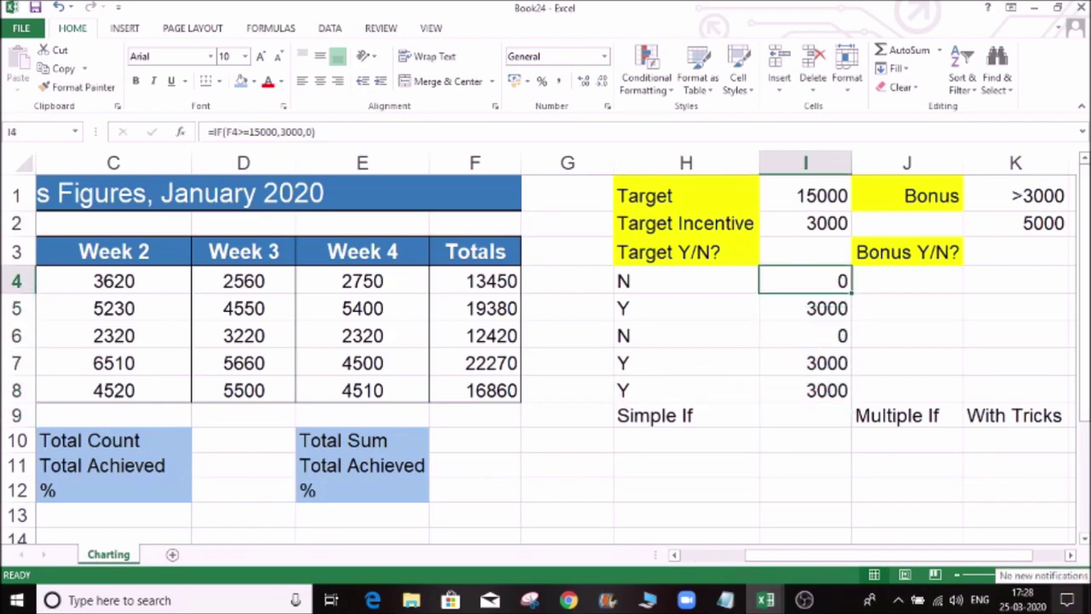
key(Right)
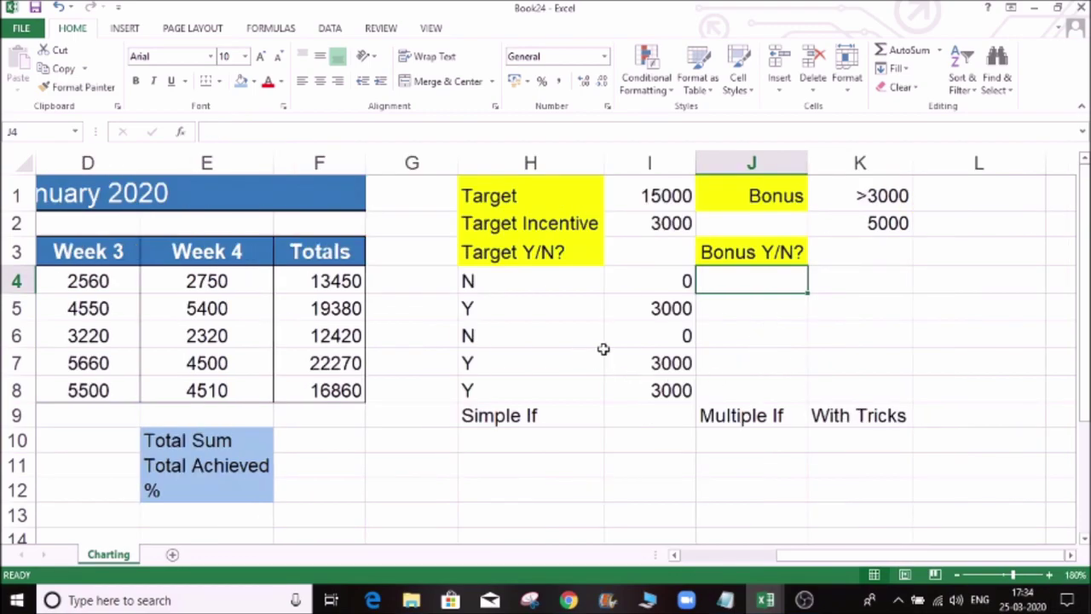
Review the Target and Bonus labels and their amounts, 3000 and 5000
click(754, 329)
click(774, 280)
click(784, 195)
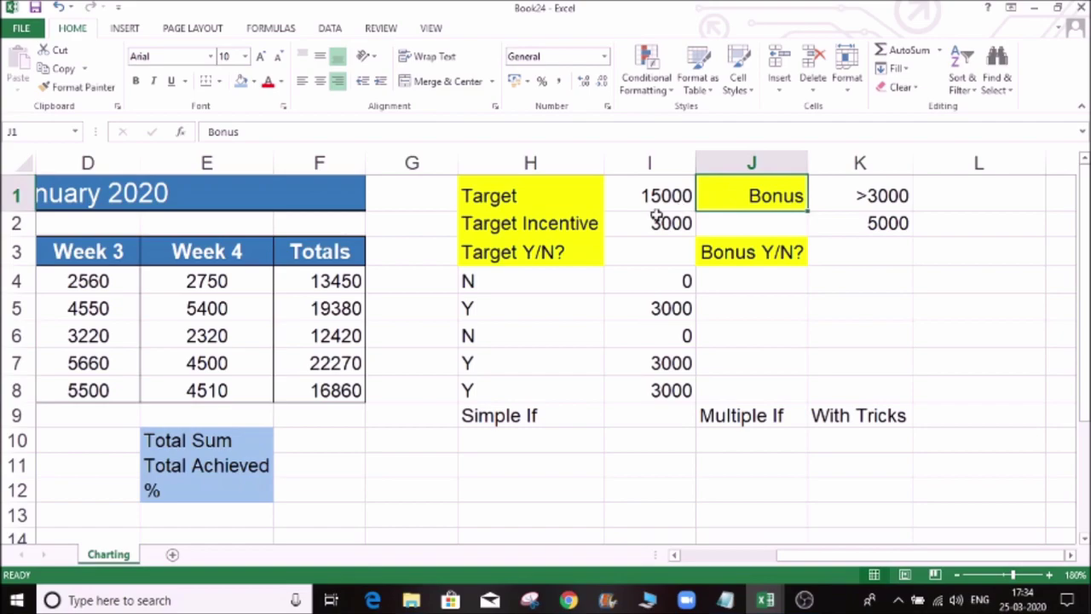
click(523, 195)
click(648, 220)
click(909, 223)
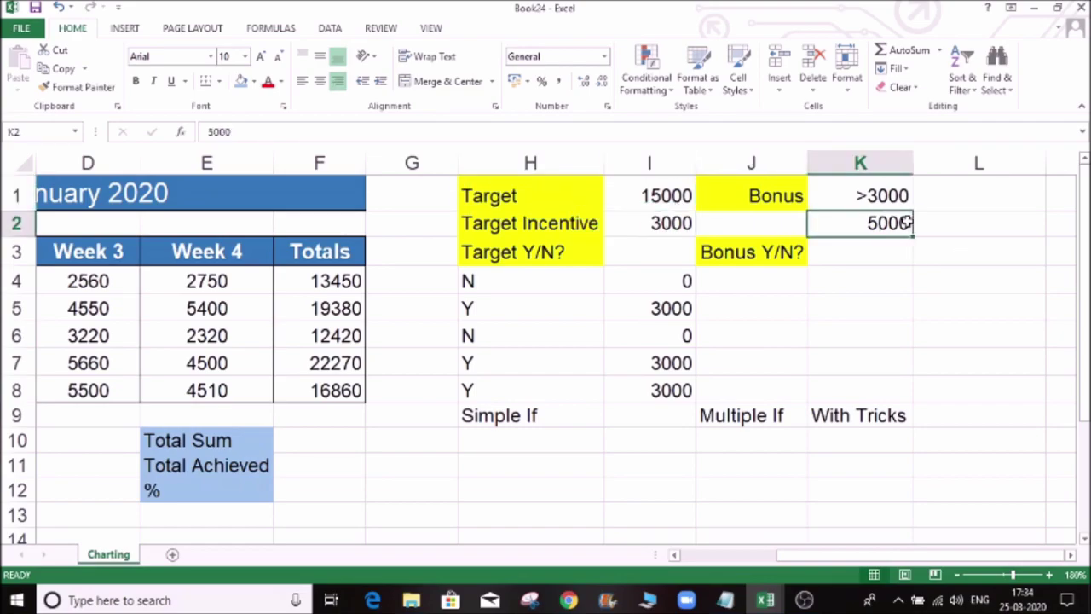
click(776, 281)
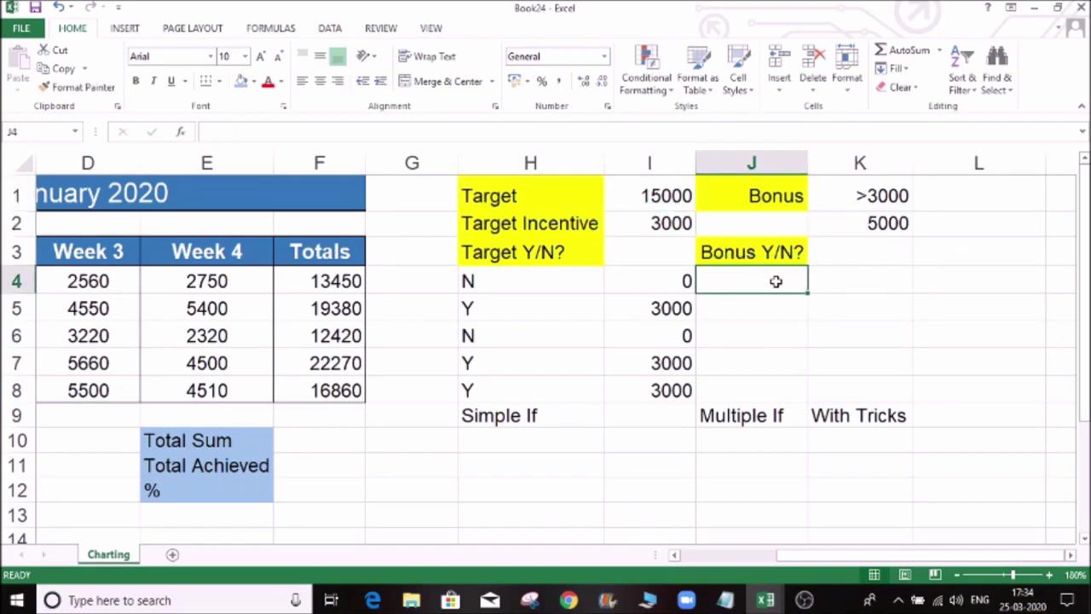
Hide columns H and I, then review the first salesperson's row and F4 SUM
drag(532, 164, 636, 159)
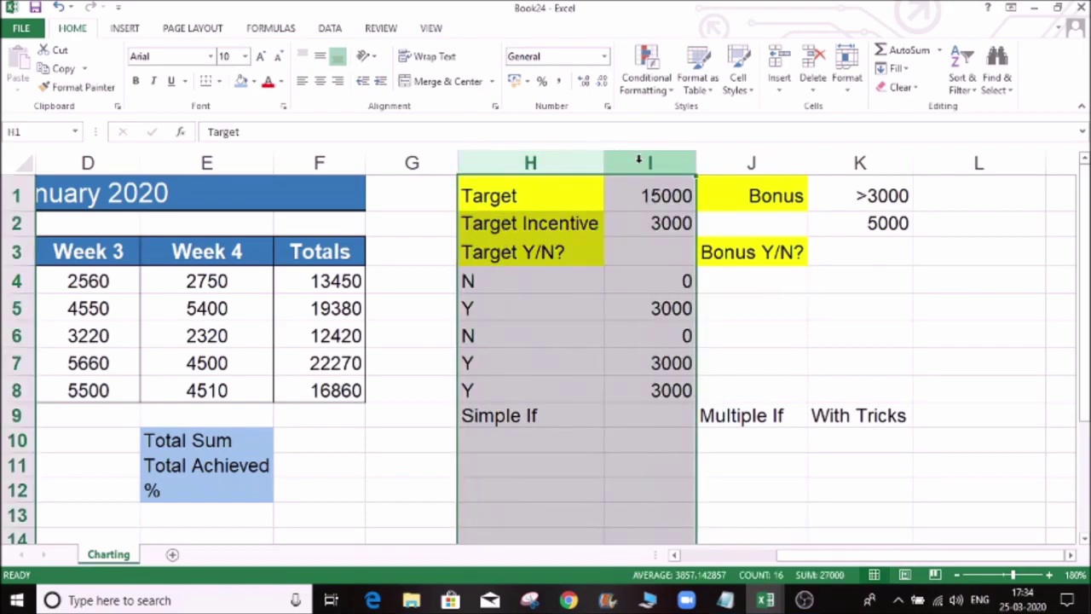
right_click(638, 161)
click(682, 373)
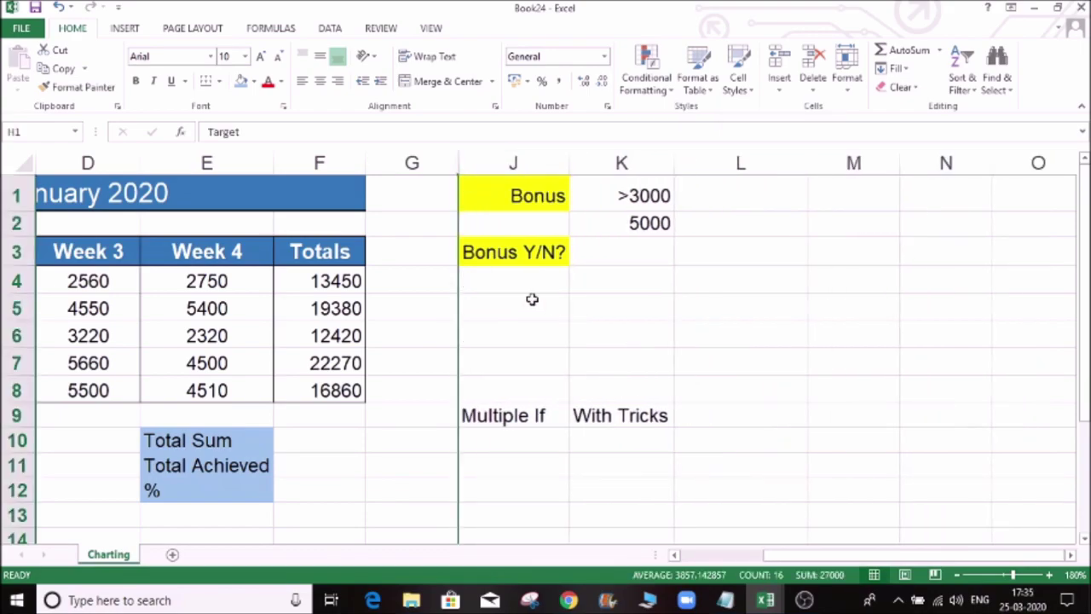
click(530, 291)
key(Left)
key(Left)
key(Left)
key(Left)
key(Left)
key(Left)
key(Left)
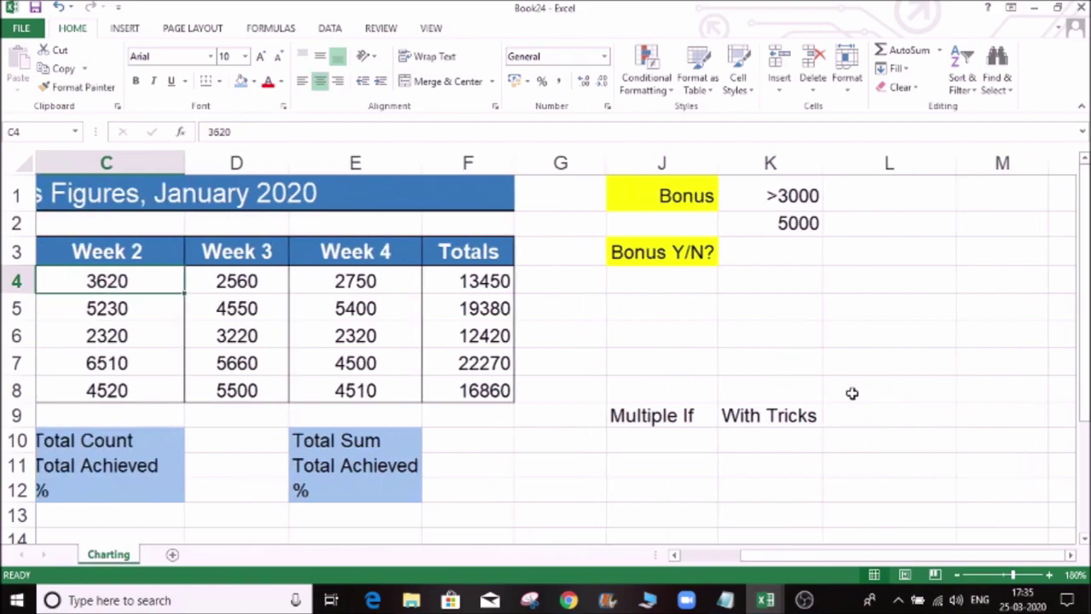
key(Right)
key(Right)
key(Right)
key(Right)
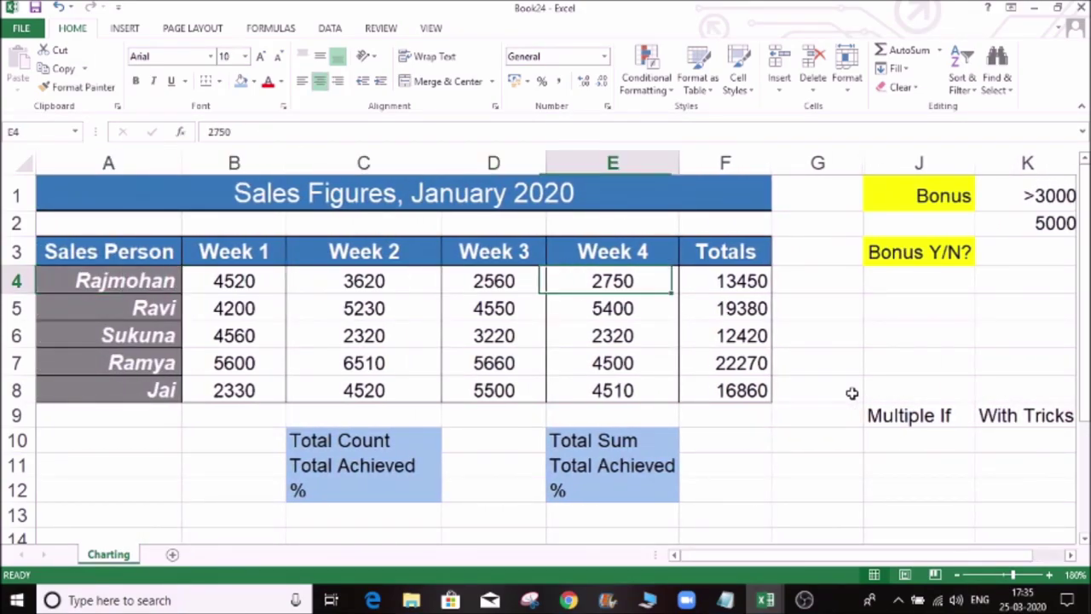
key(Left)
key(Left)
key(Right)
key(Right)
key(Right)
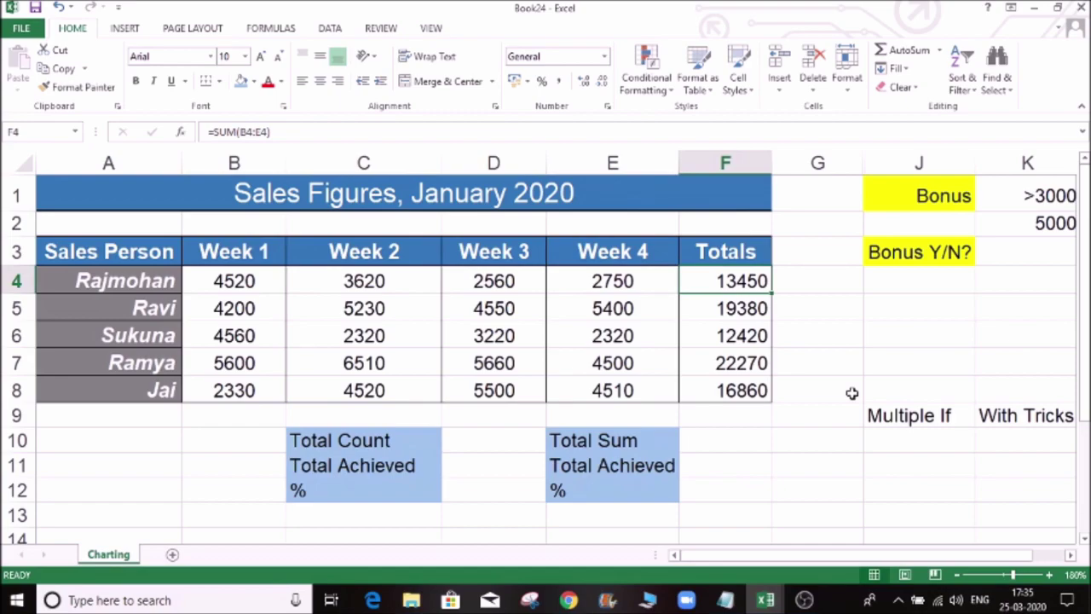
key(Right)
key(Right)
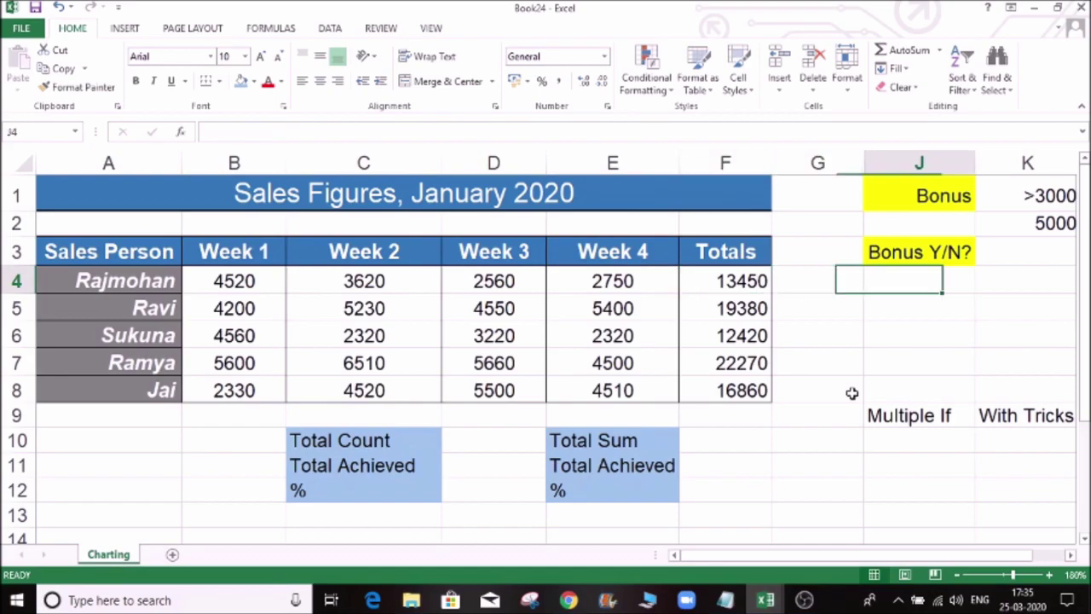
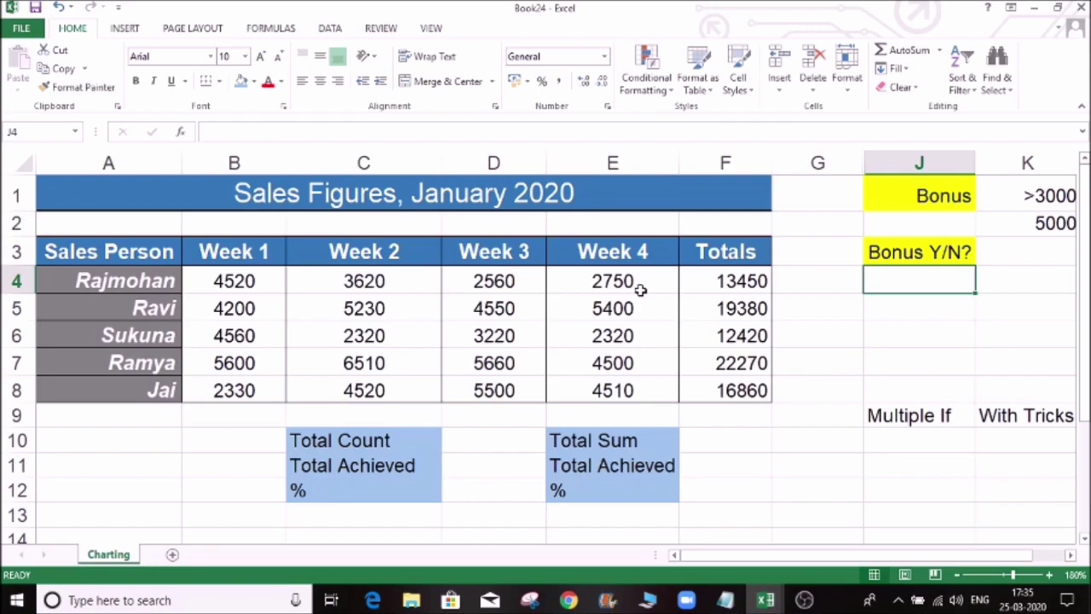
Begin J4's bonus formula with =IF(B4<3000,"N", testing Rajmohan's Week 1 sales
text(=)
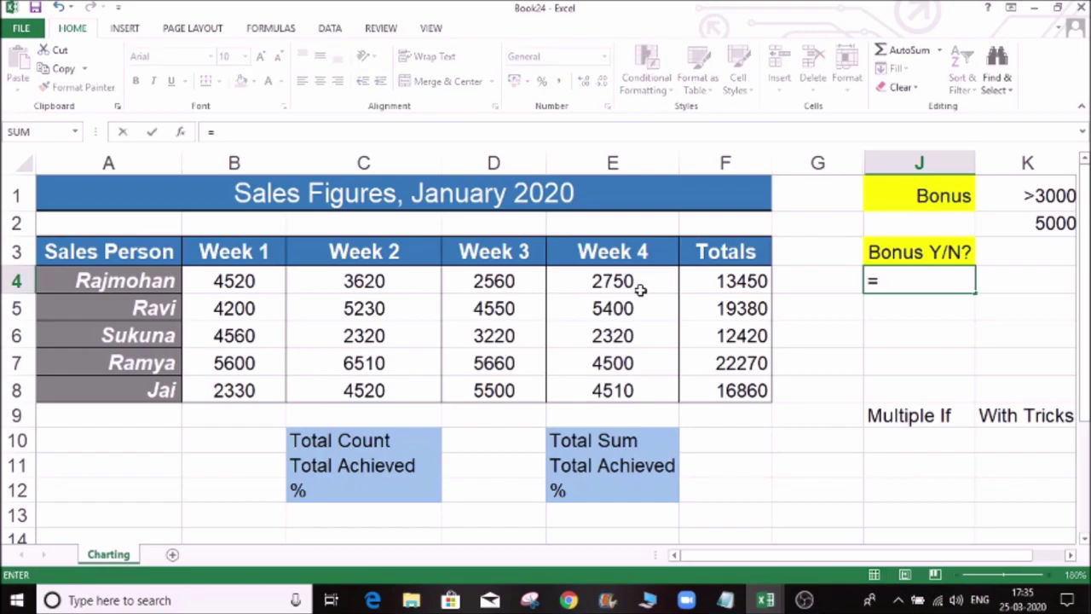
text(IF()
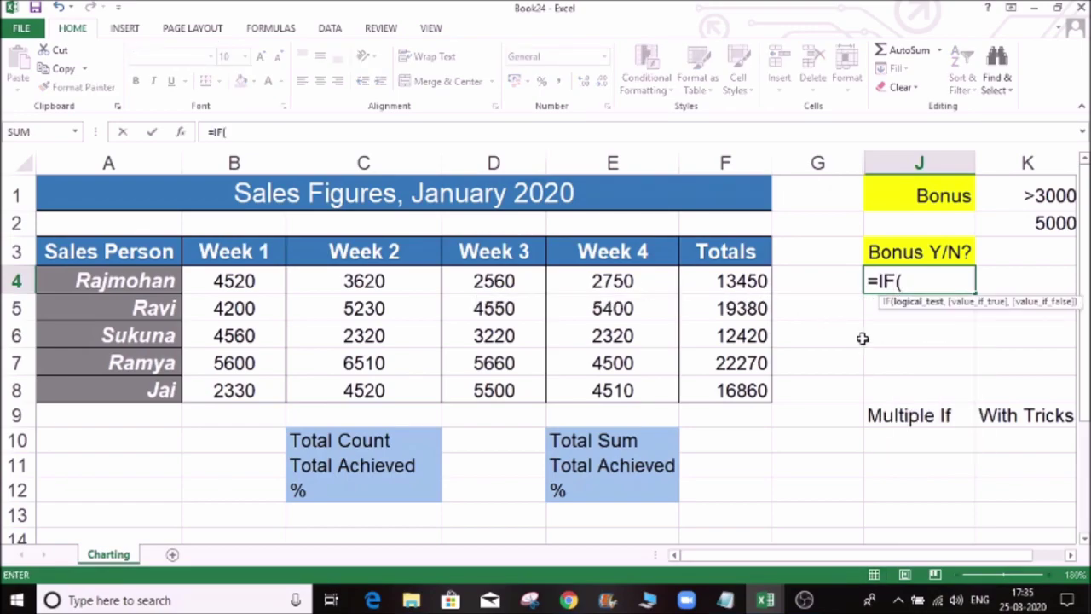
click(242, 281)
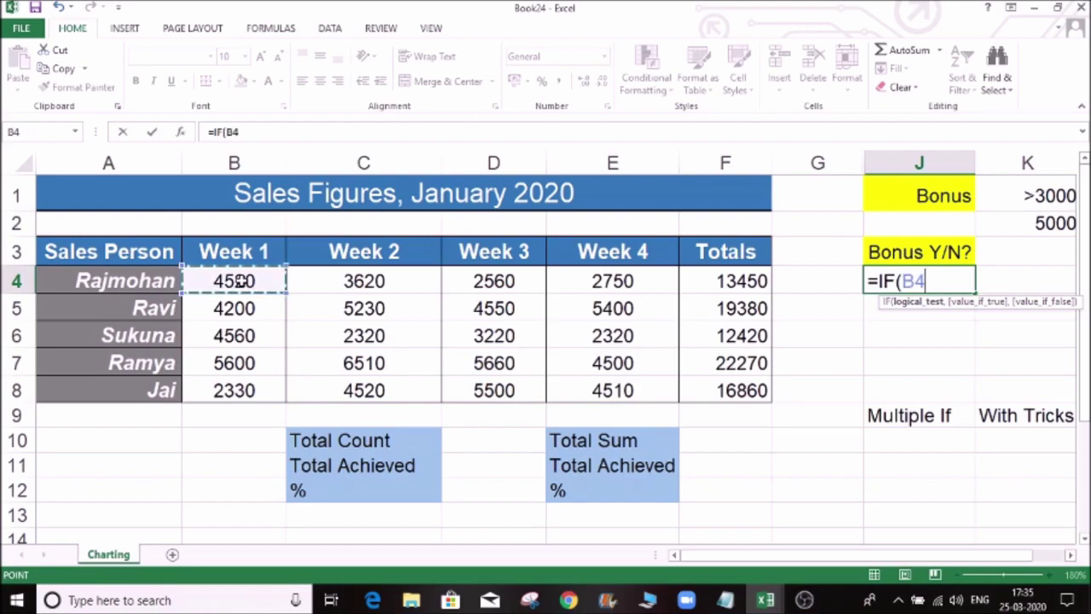
text(<3)
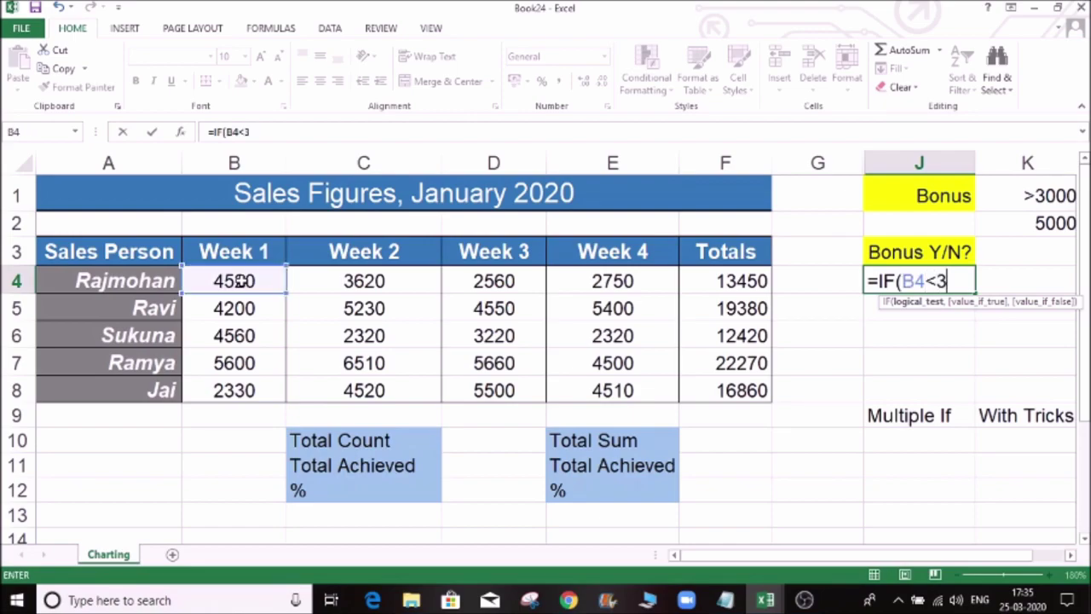
text(000,)
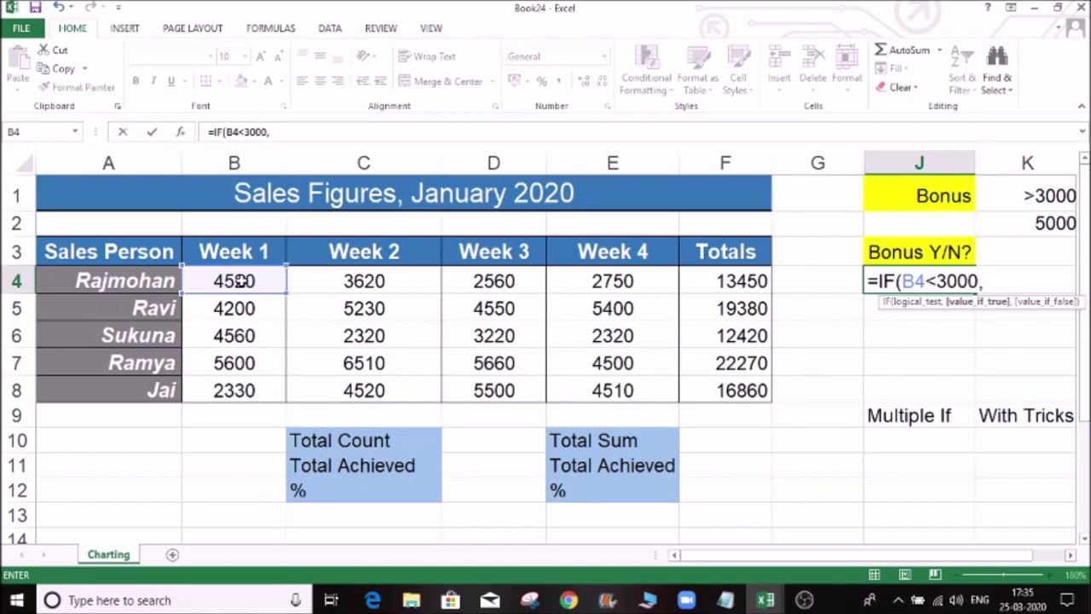
text("N")
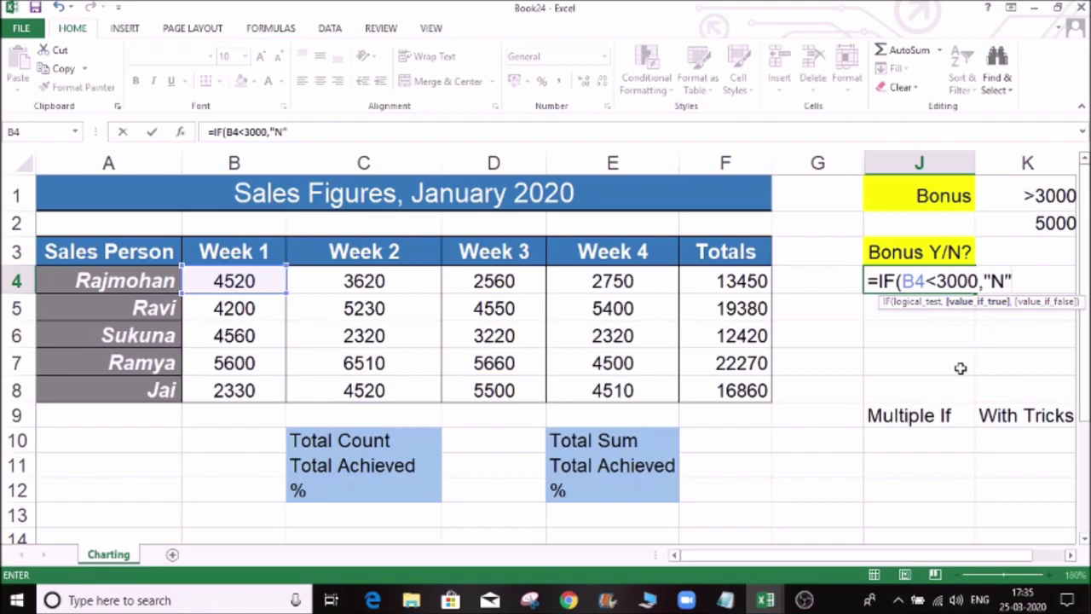
text(,)
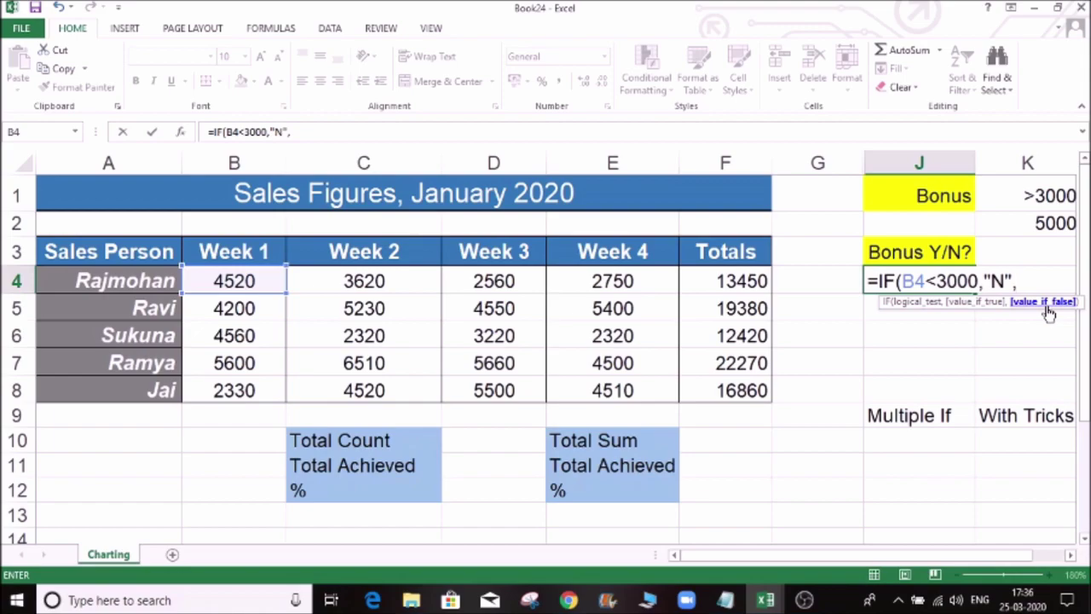
Nest IF tests for Weeks 2–4 ending in "Y", and accept Excel's closing-parenthesis correction
text(IF)
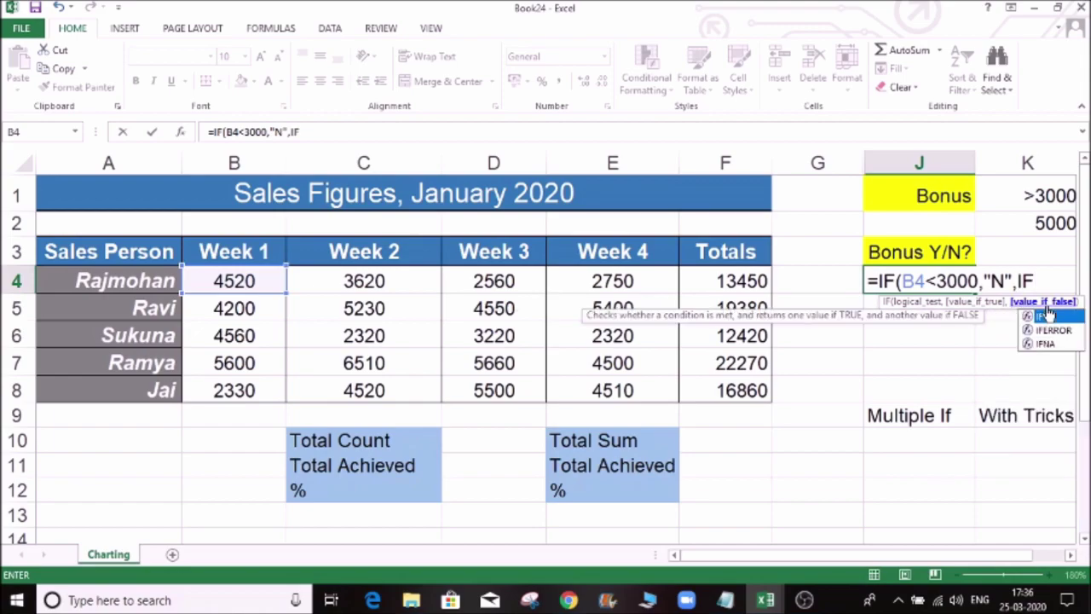
double_click(1047, 315)
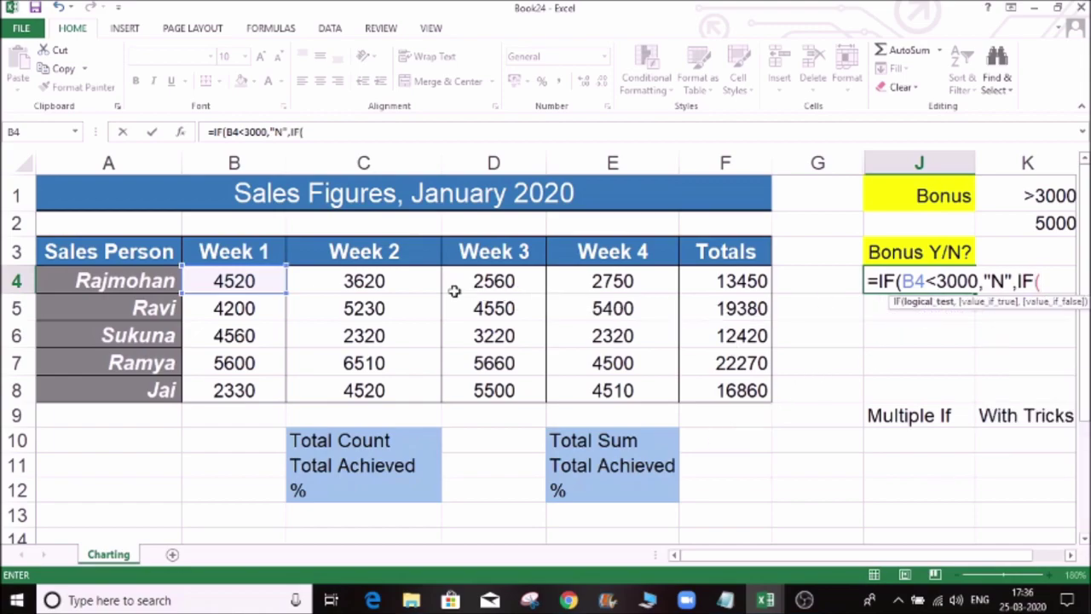
click(401, 284)
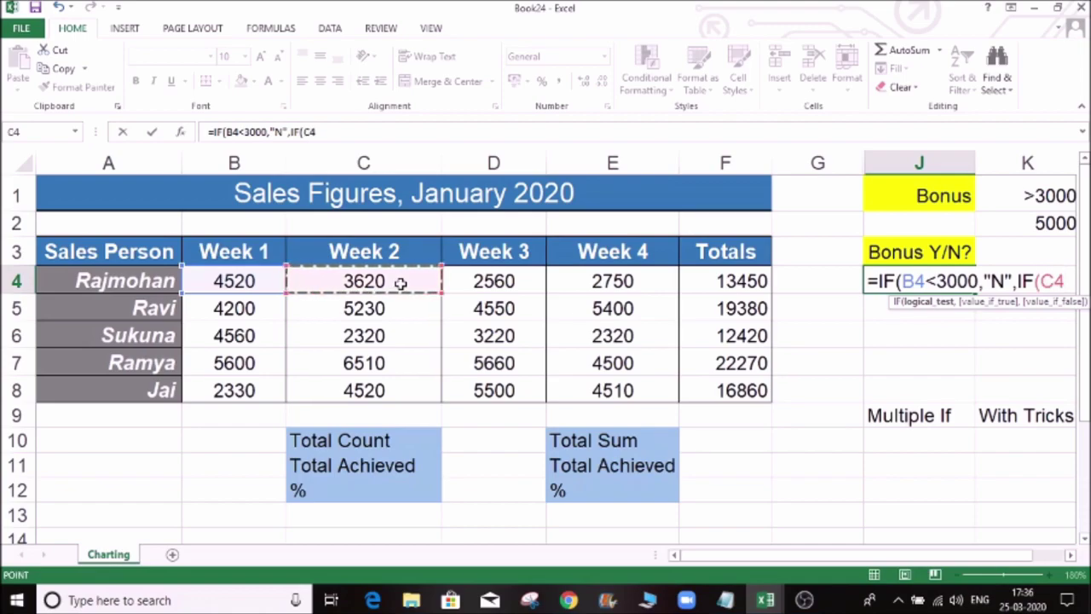
text(<)
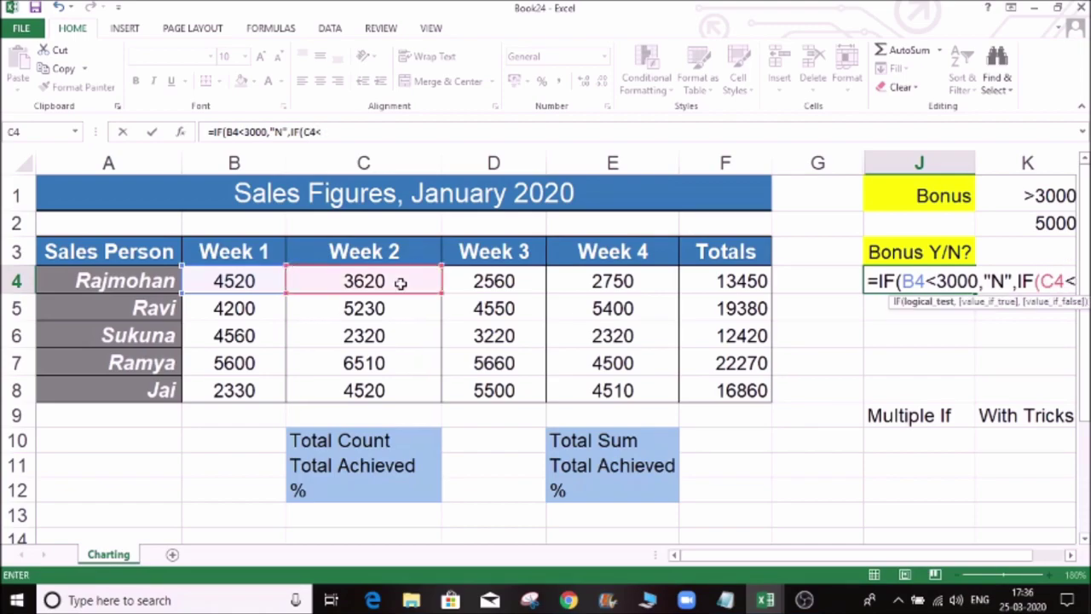
text(3000)
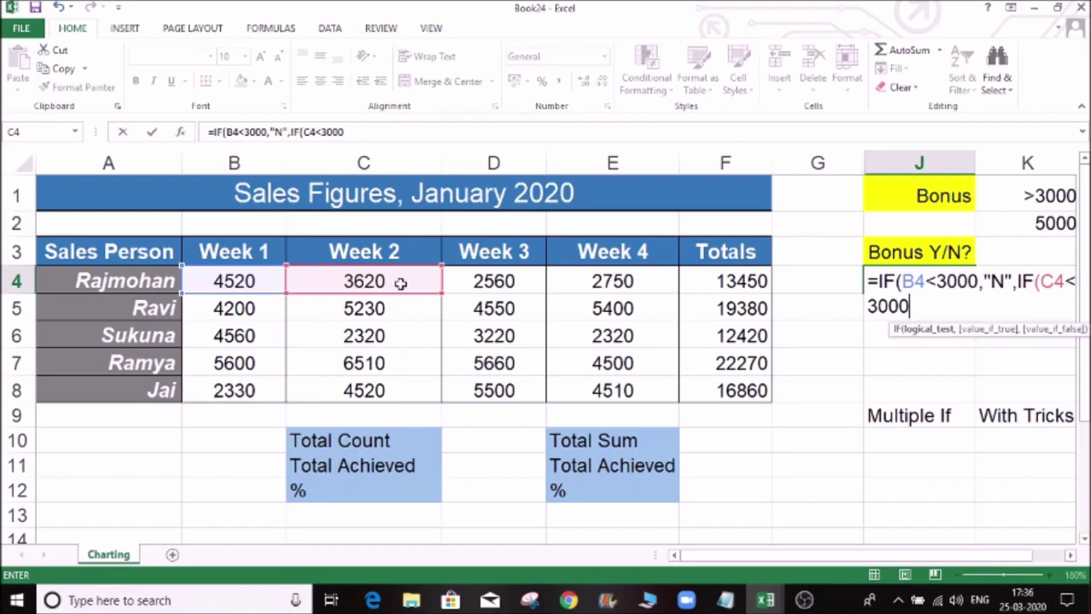
text(,)
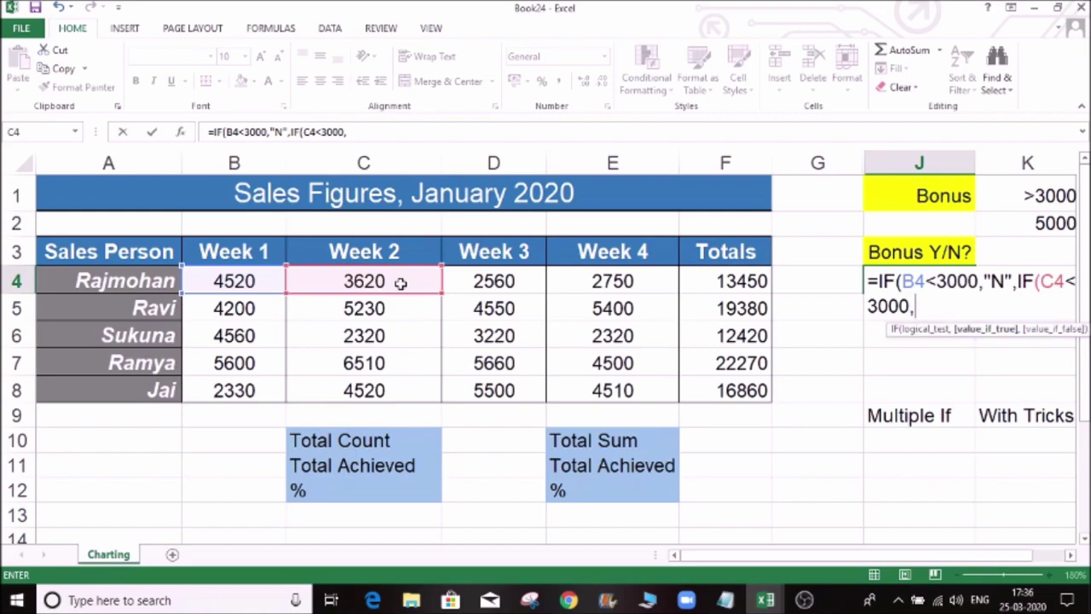
text("N",)
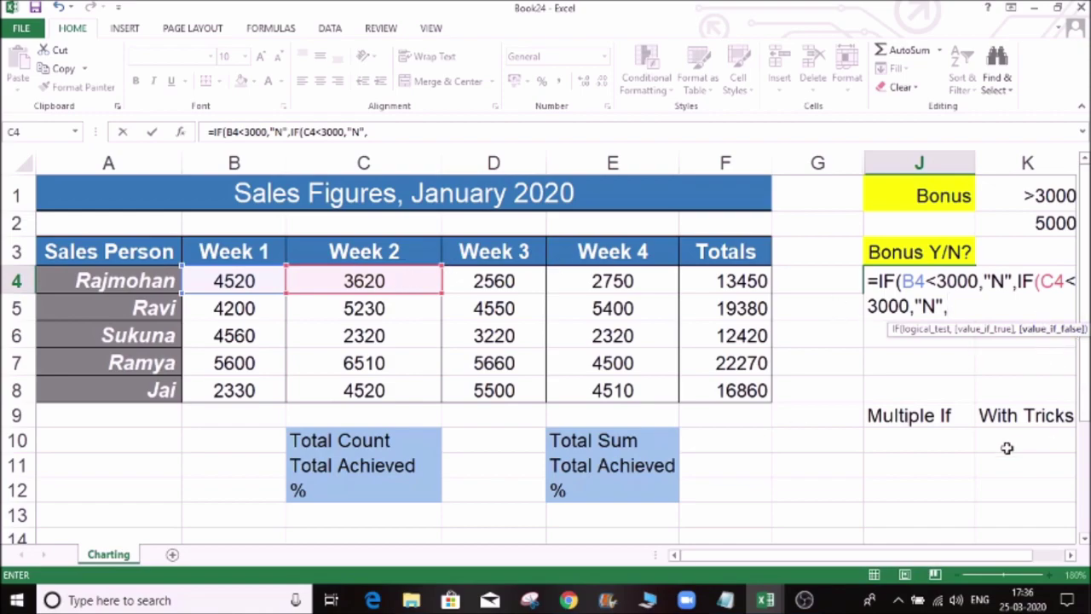
text(IF)
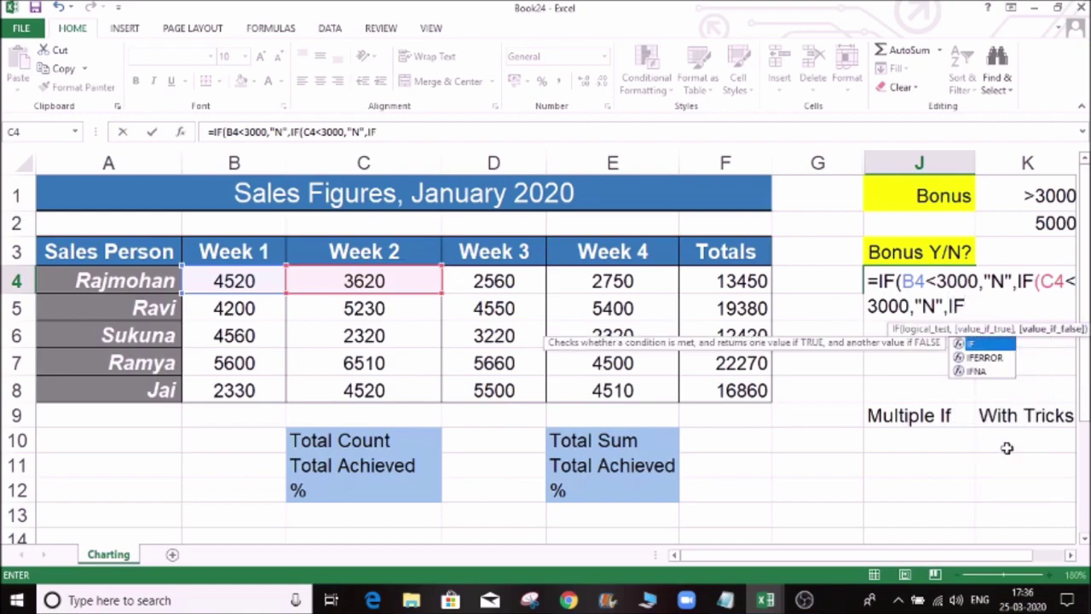
text(()
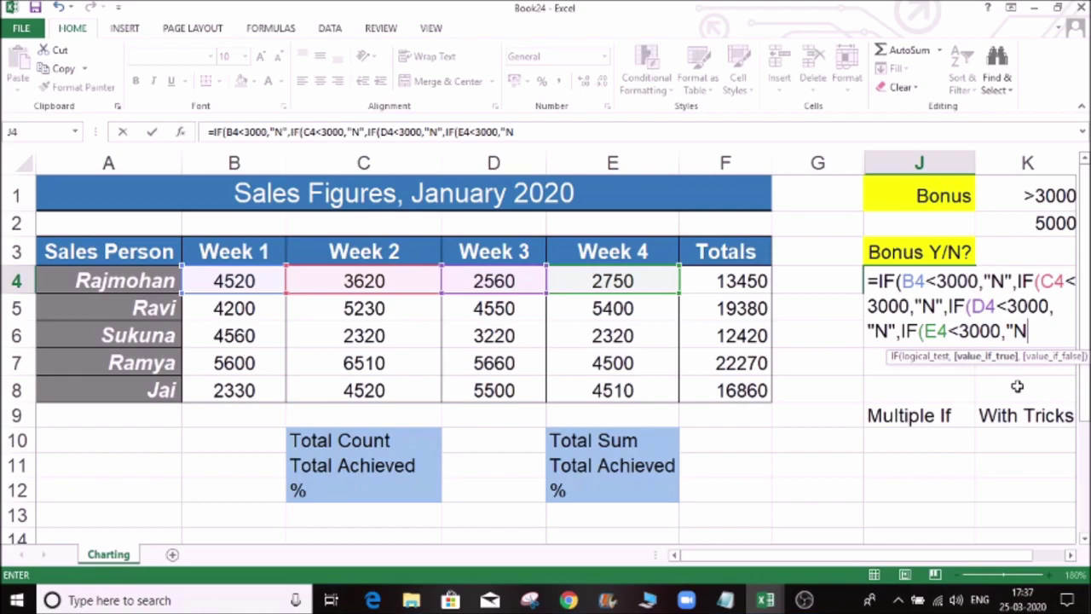
text(",)
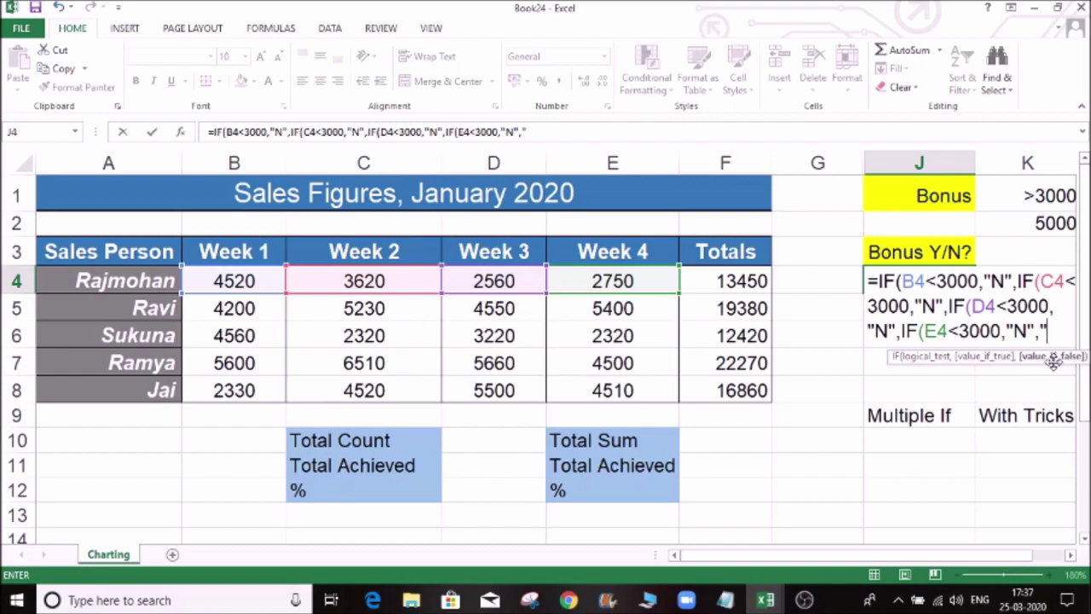
text(Y"))
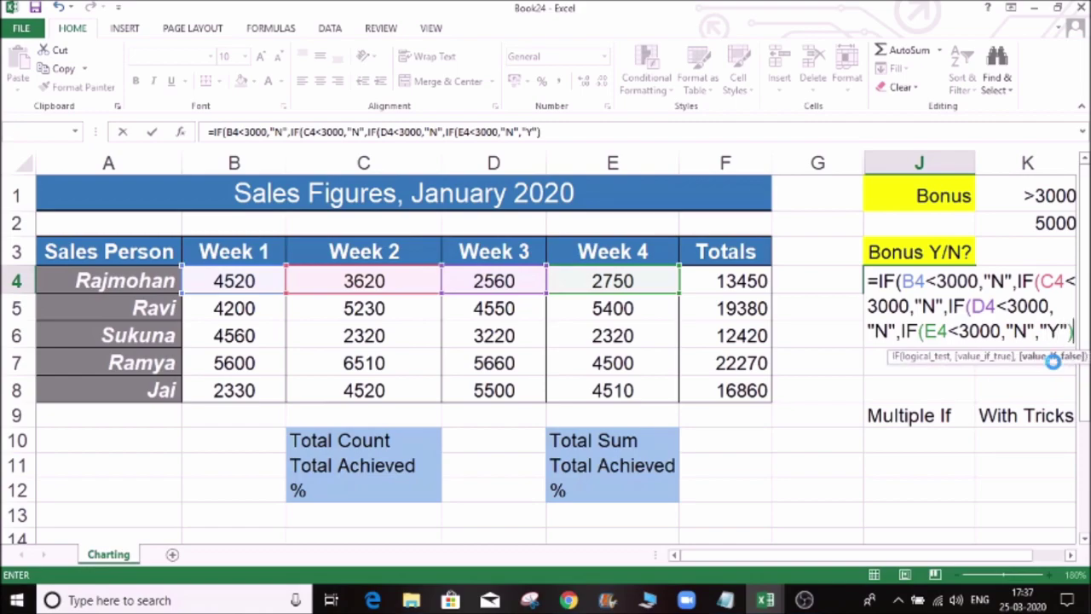
key(Return)
click(516, 355)
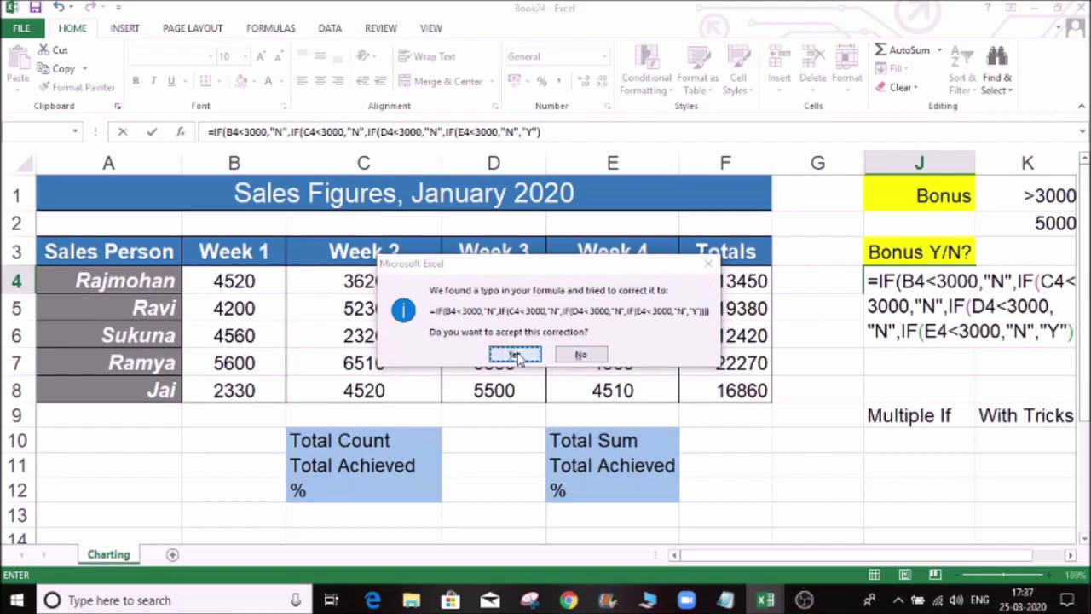
Fill J4's nested IF bonus formula down to J8 and check the copies in J5–J8
click(947, 275)
drag(976, 292, 964, 393)
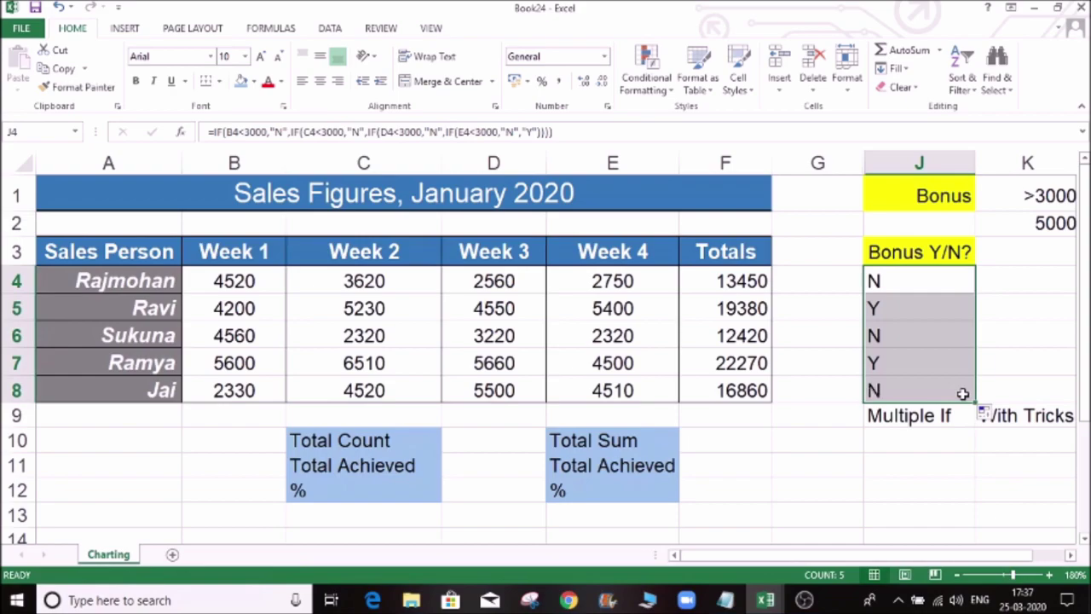
click(892, 337)
click(912, 390)
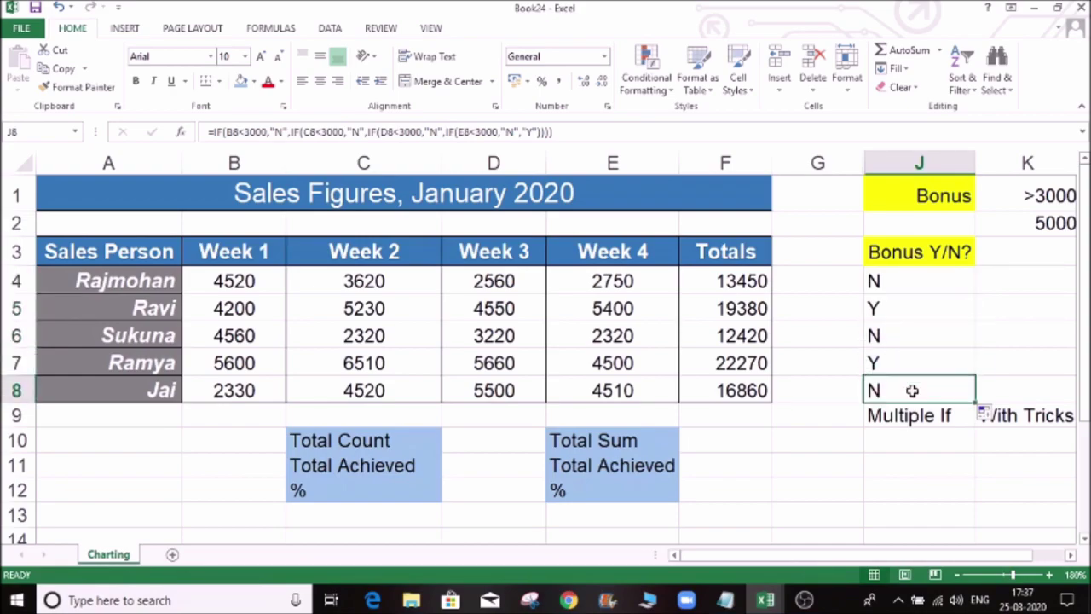
click(906, 361)
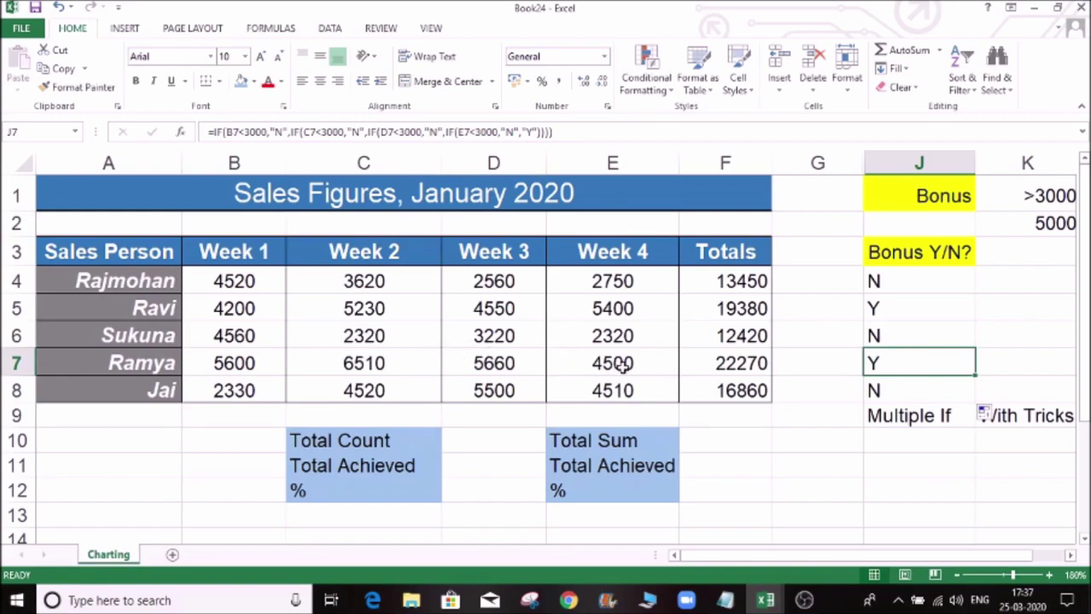
click(876, 308)
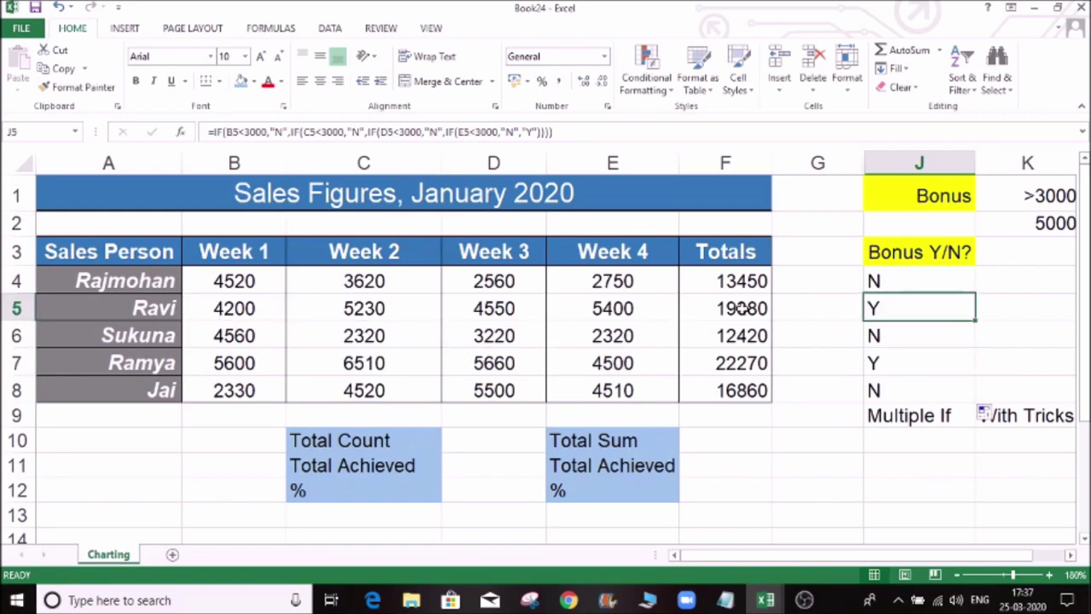
Compare Rajmohan's Week 3 and Week 4 sales against J4's nested IF result
click(485, 285)
drag(534, 282, 590, 281)
click(893, 285)
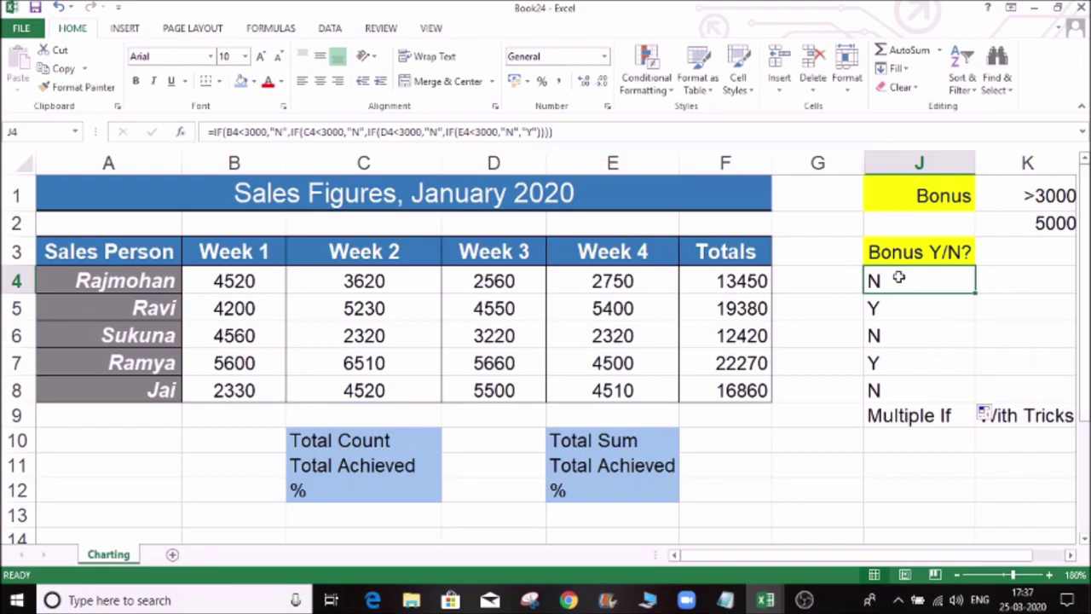
click(1008, 280)
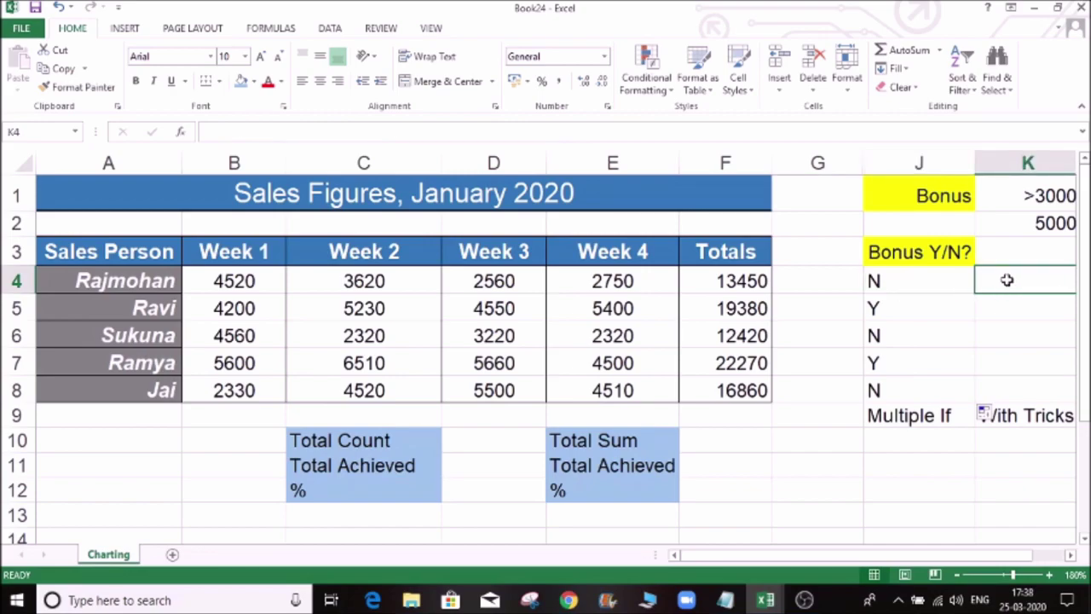
Enter =IF(MIN(B4:E4)>3000,"Y","N") in K4, returning N, and compare it with J4
text(=IF)
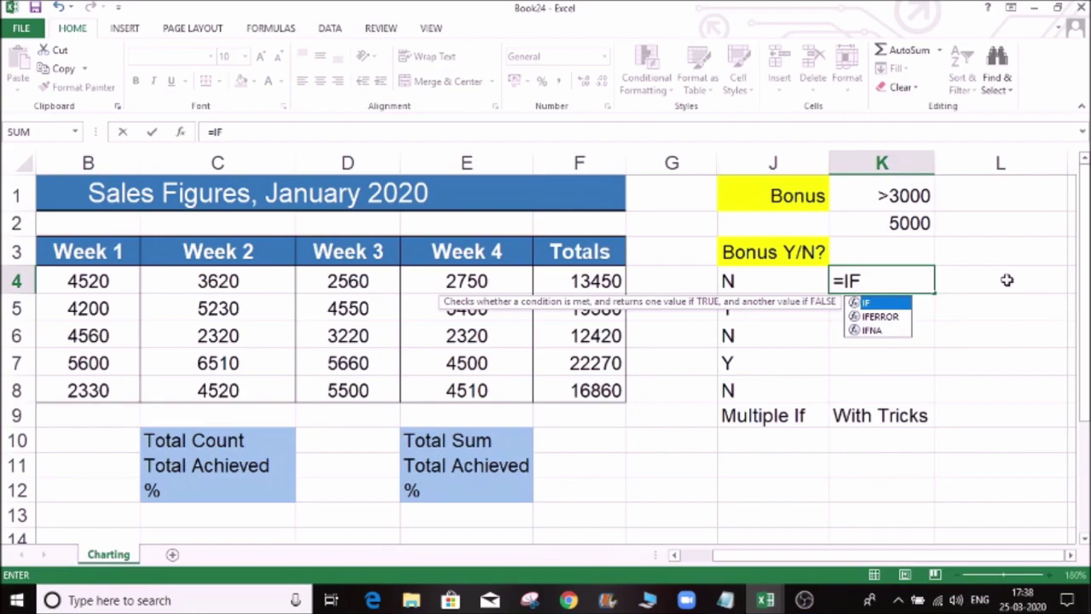
text(()
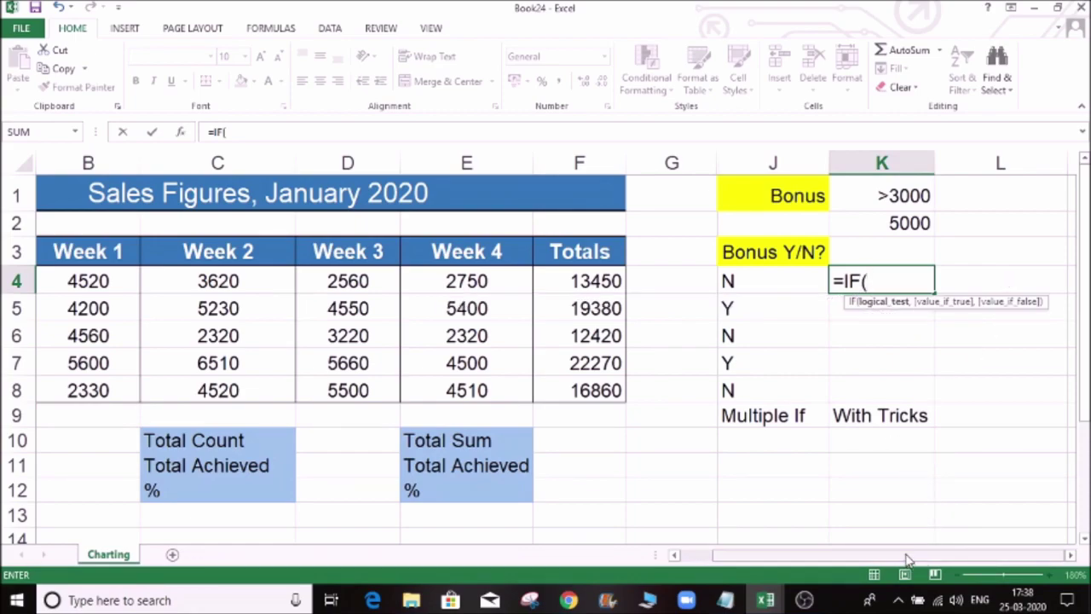
drag(908, 559, 874, 558)
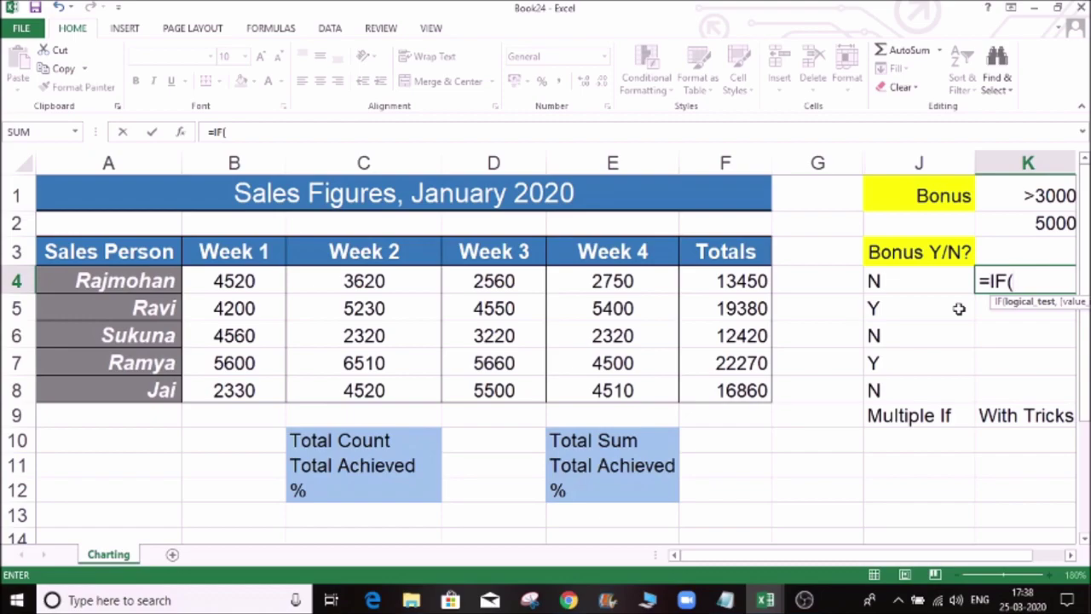
text(MIN)
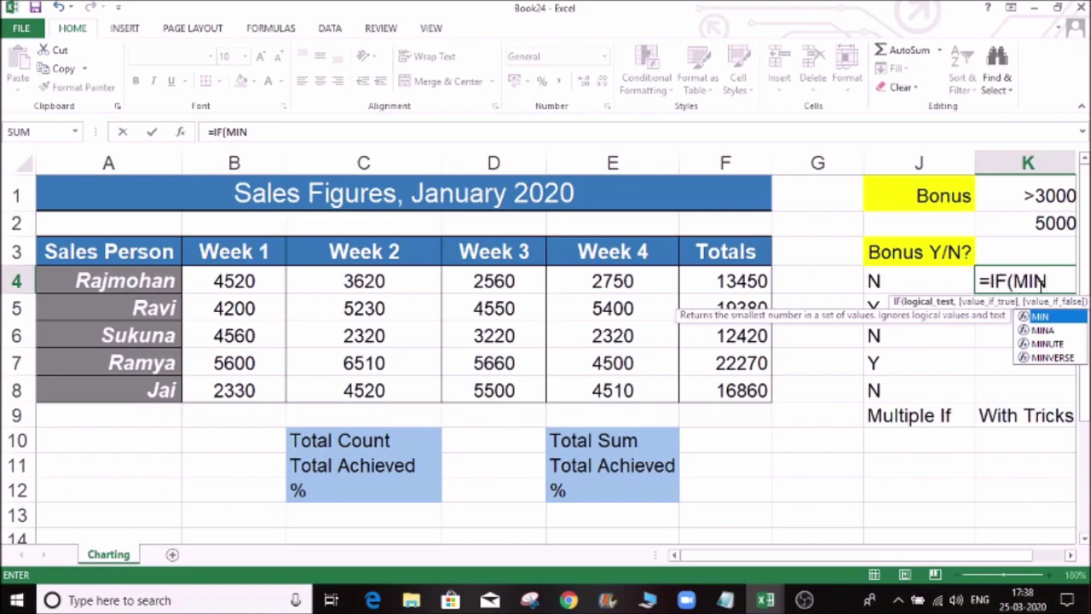
text(()
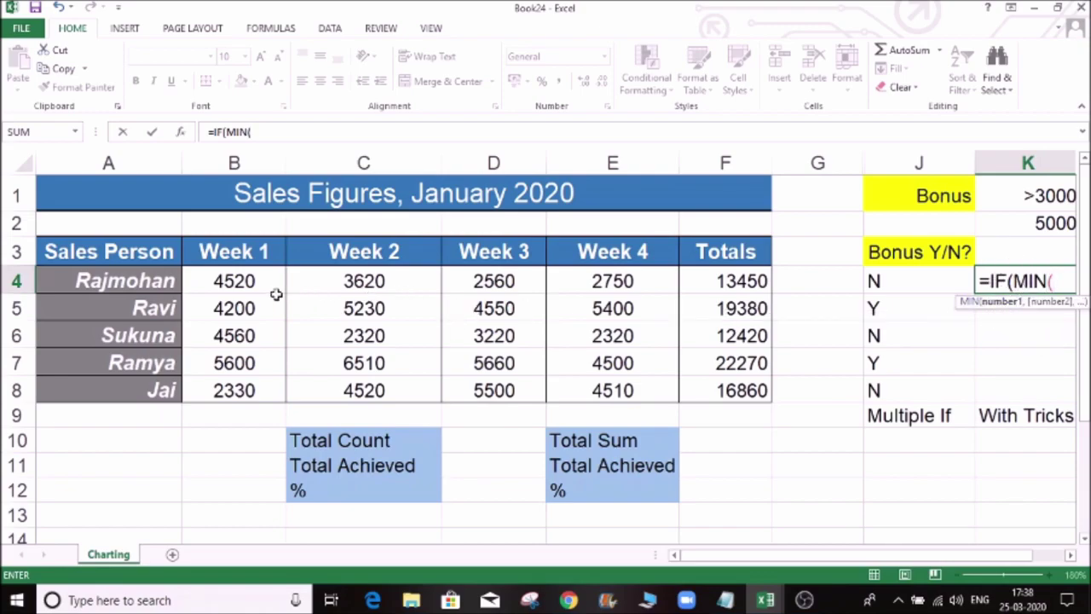
click(238, 280)
drag(233, 280, 609, 286)
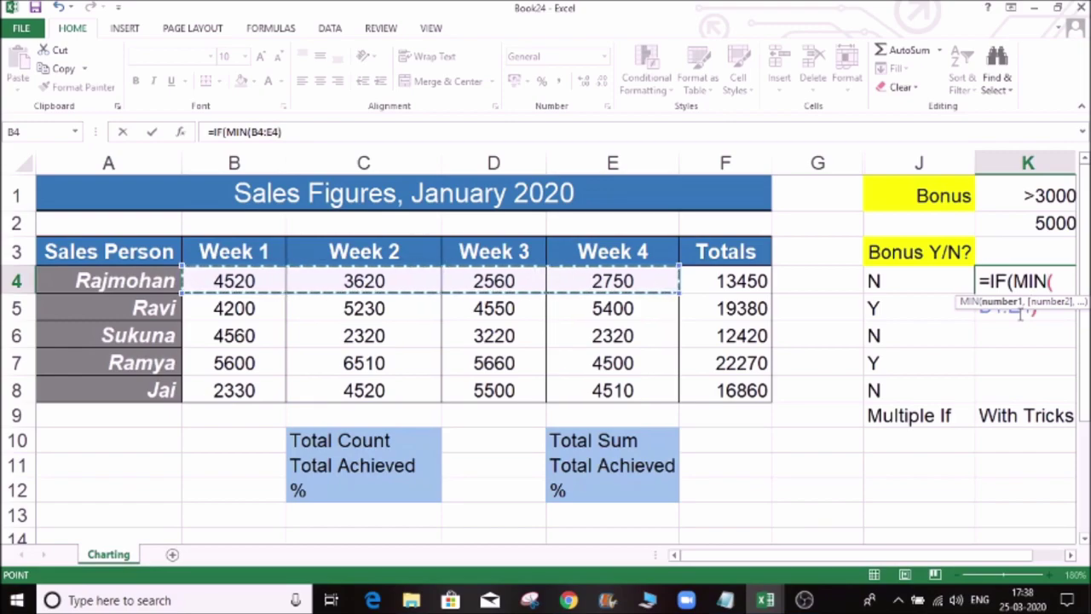
text())
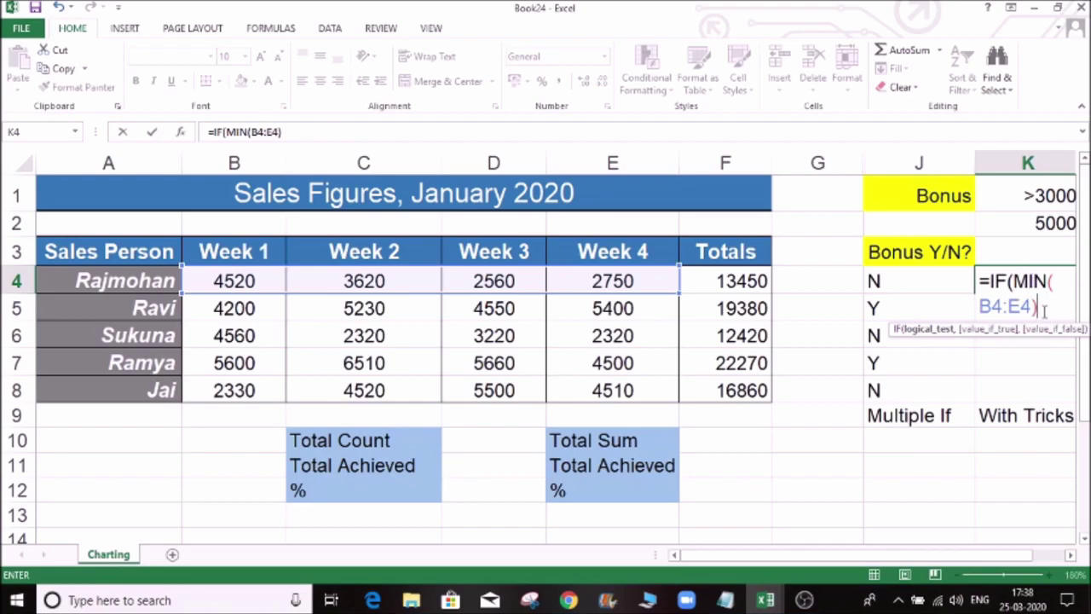
text(>3000)
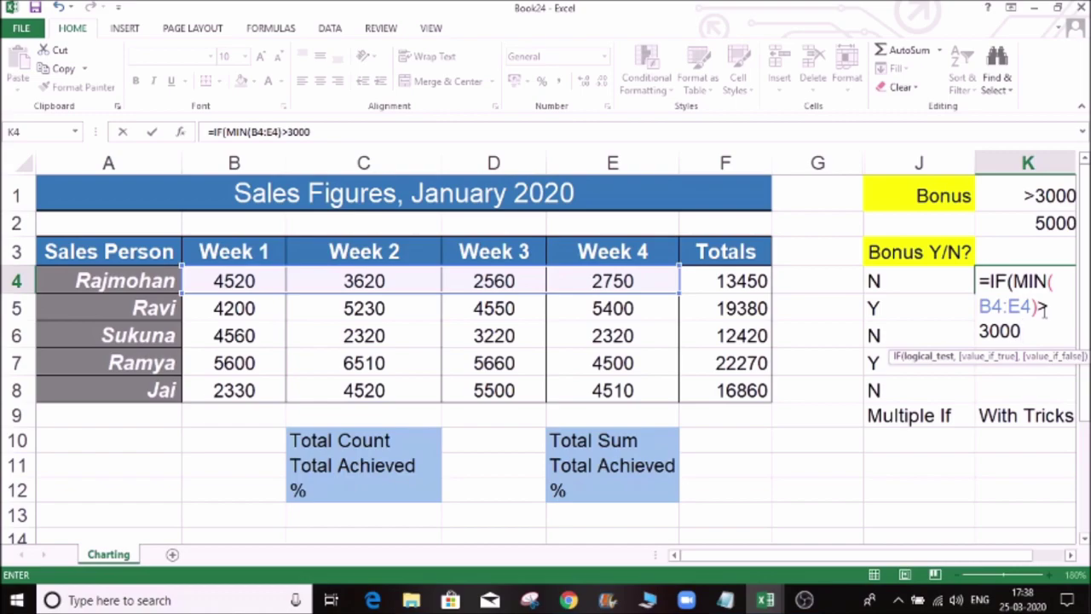
text(,)
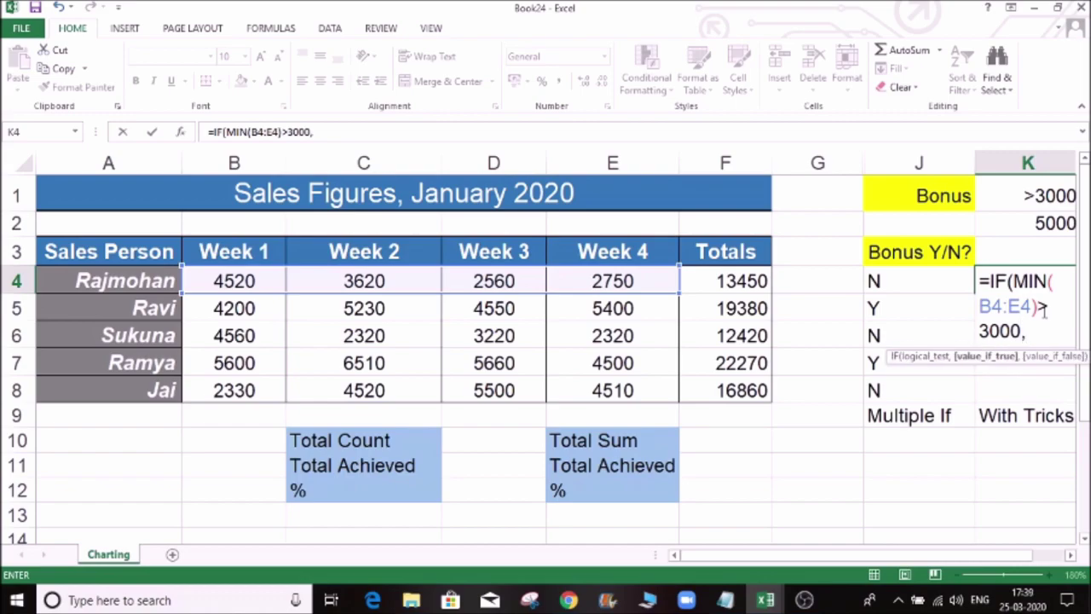
text("Y",)
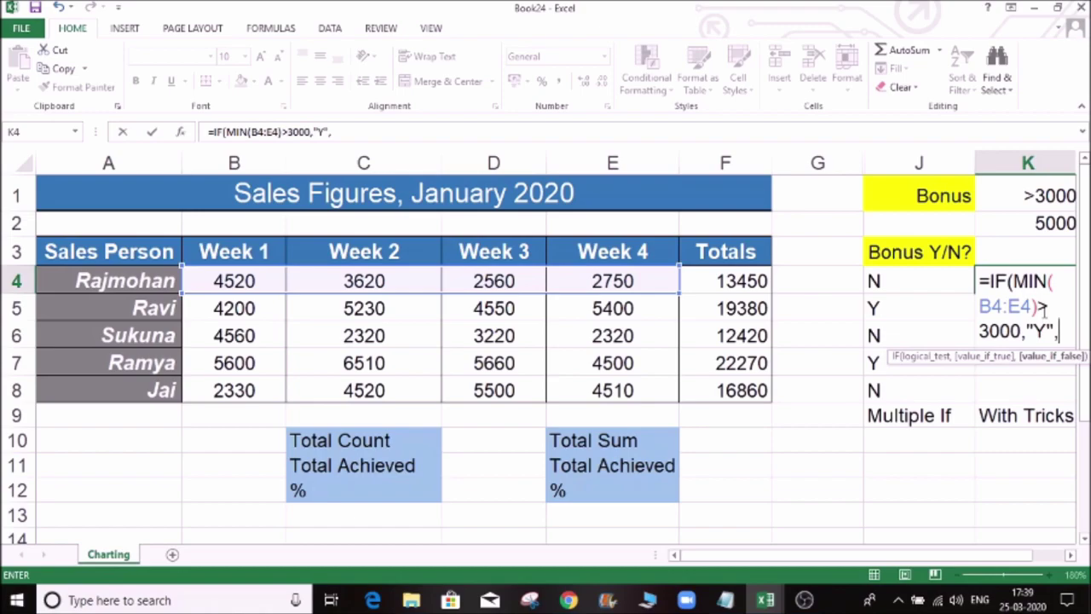
text("N"))
key(Return)
key(Up)
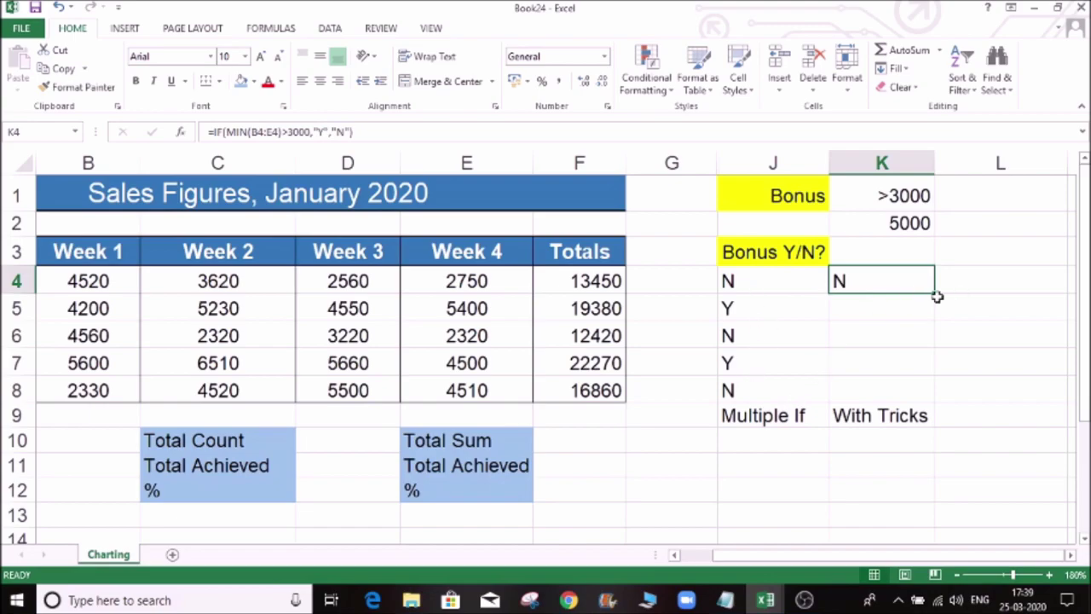
click(786, 282)
Fill K4's MIN-based bonus formula down to K8 and check the copies in K5–K7
click(881, 271)
drag(934, 292, 935, 410)
click(811, 342)
click(865, 311)
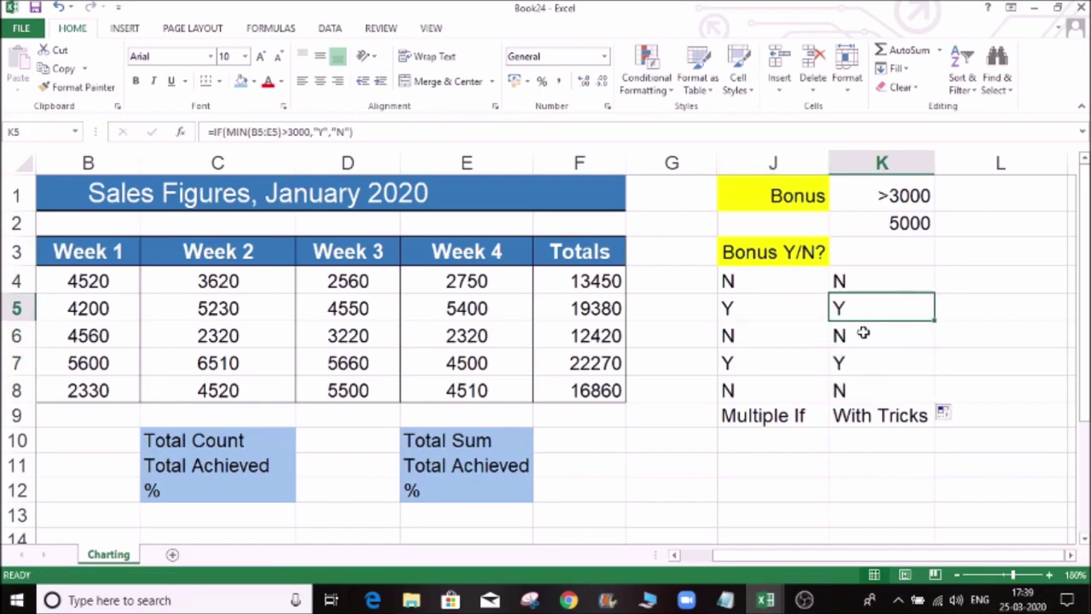
click(864, 333)
click(871, 359)
click(865, 308)
click(864, 280)
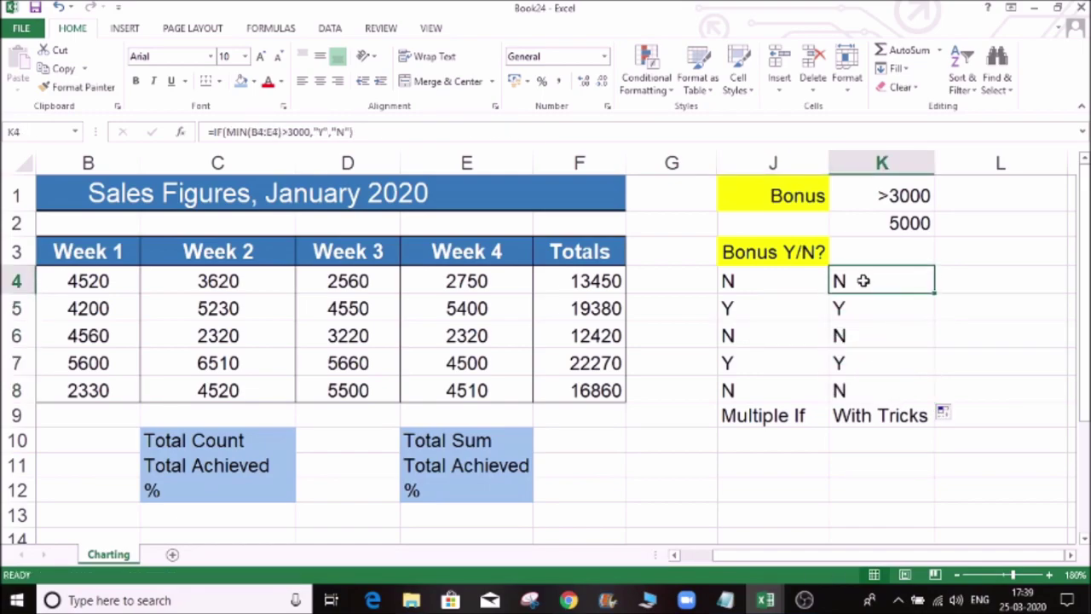
Compare J4's nested IF with K4's MIN formula, then move to D10 beside Total Count
click(725, 281)
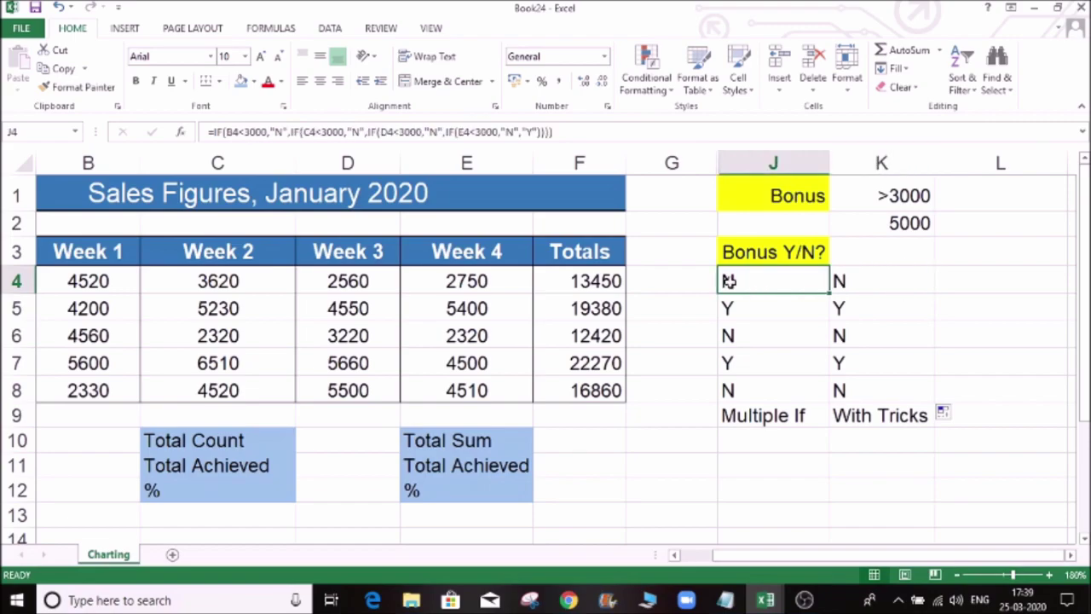
click(842, 280)
key(Left)
key(Right)
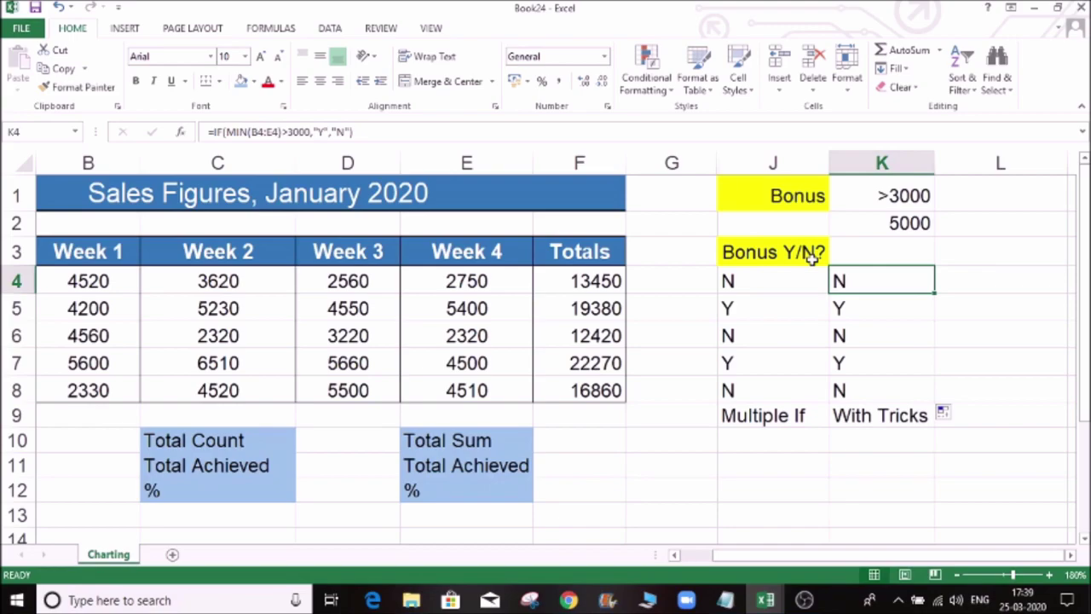
key(Left)
key(Left)
key(Left)
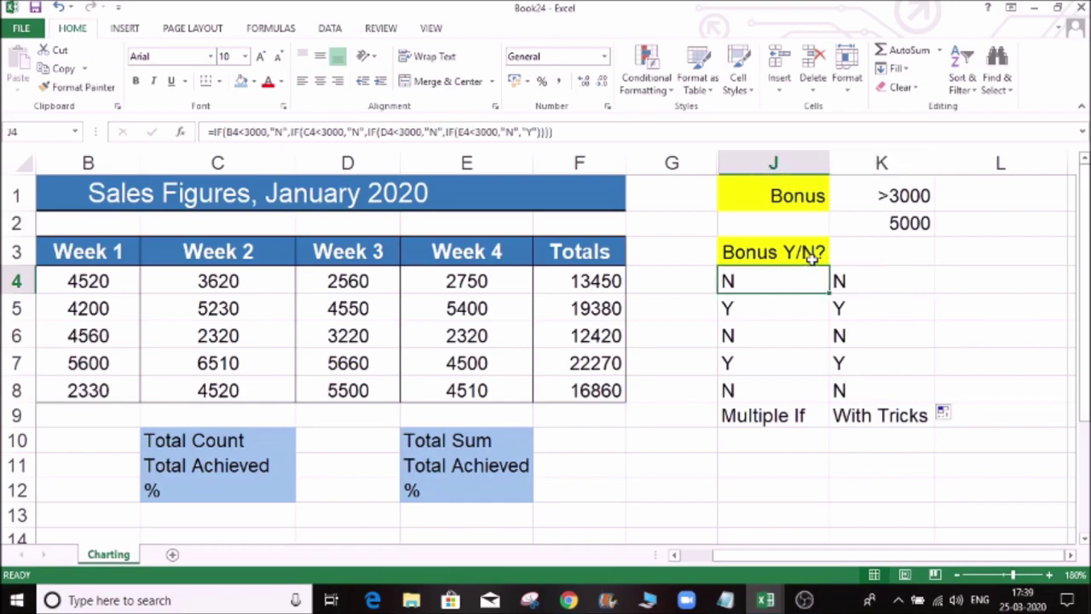
key(Down)
key(Down)
key(Down)
key(Down)
key(Down)
key(Down)
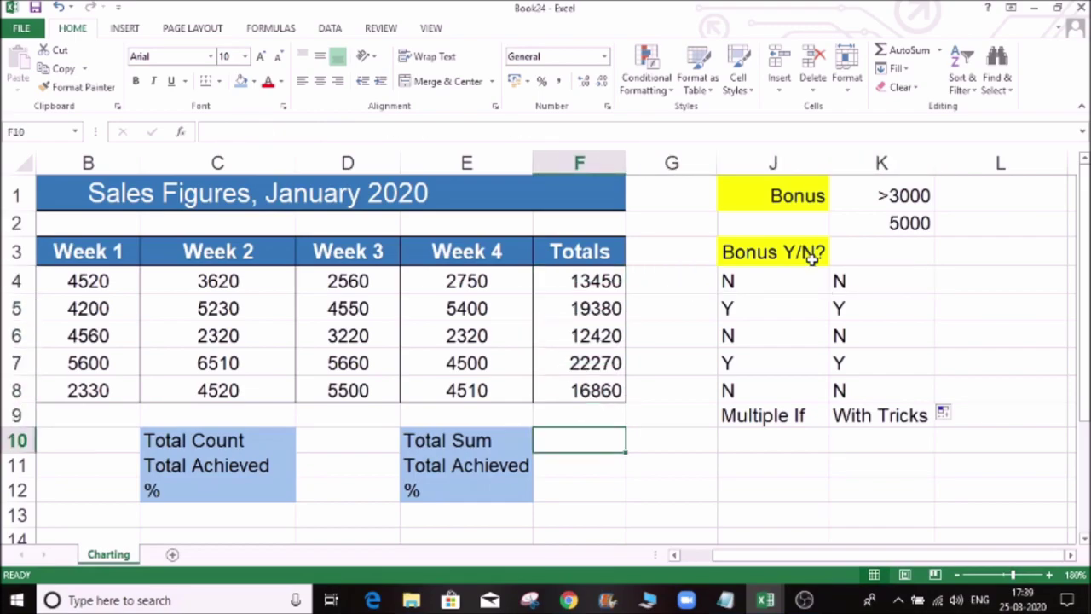
key(Left)
key(Left)
key(Left)
key(Left)
key(Left)
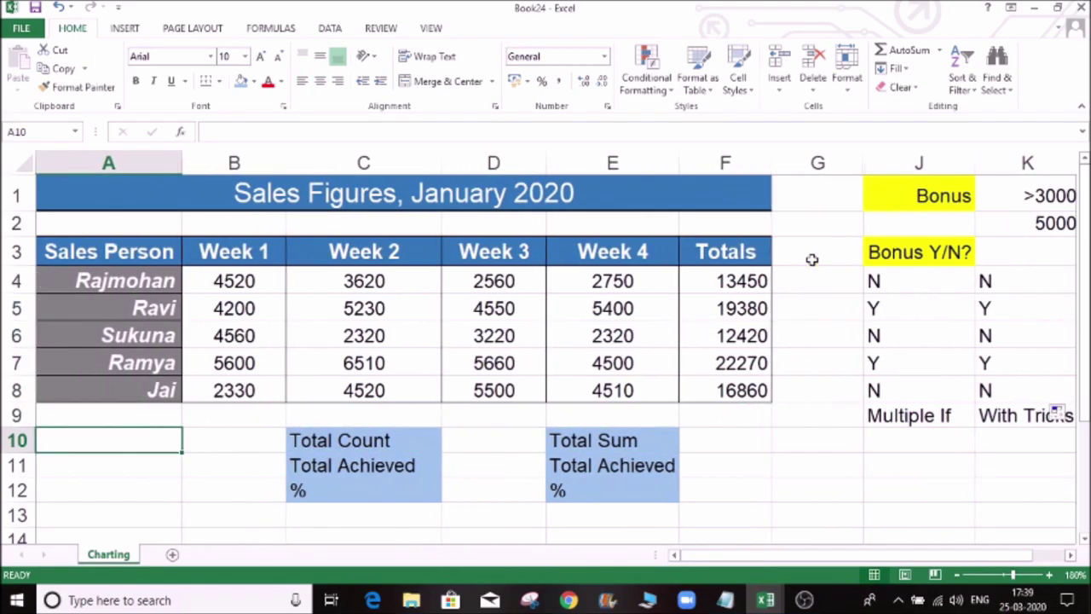
key(Right)
key(Right)
key(Right)
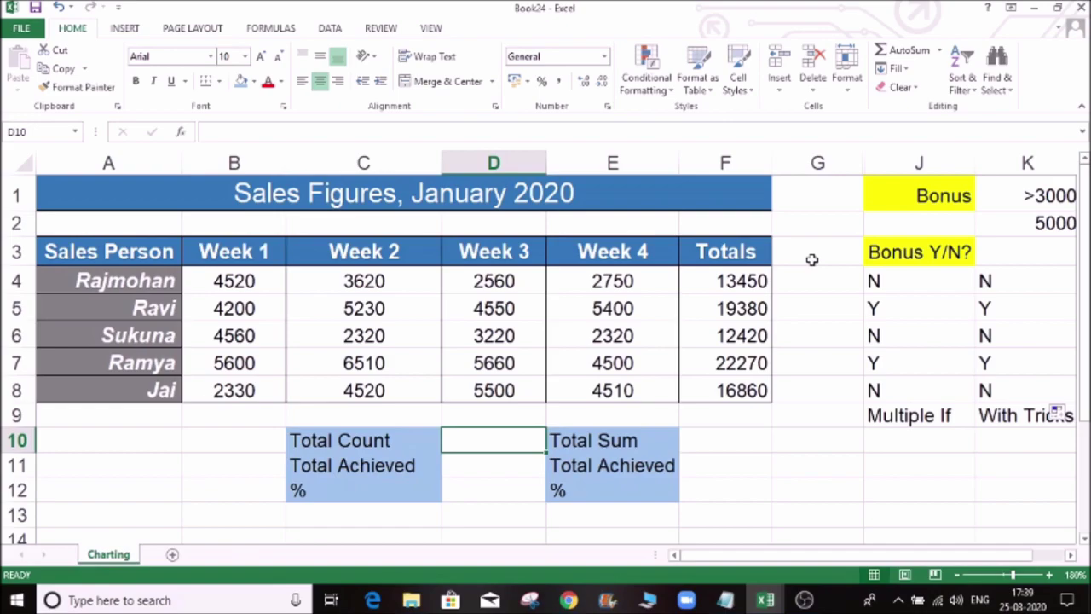
Enter =COUNT(B4:E8) in D10 for Total Count, returning 20
text(=SOU)
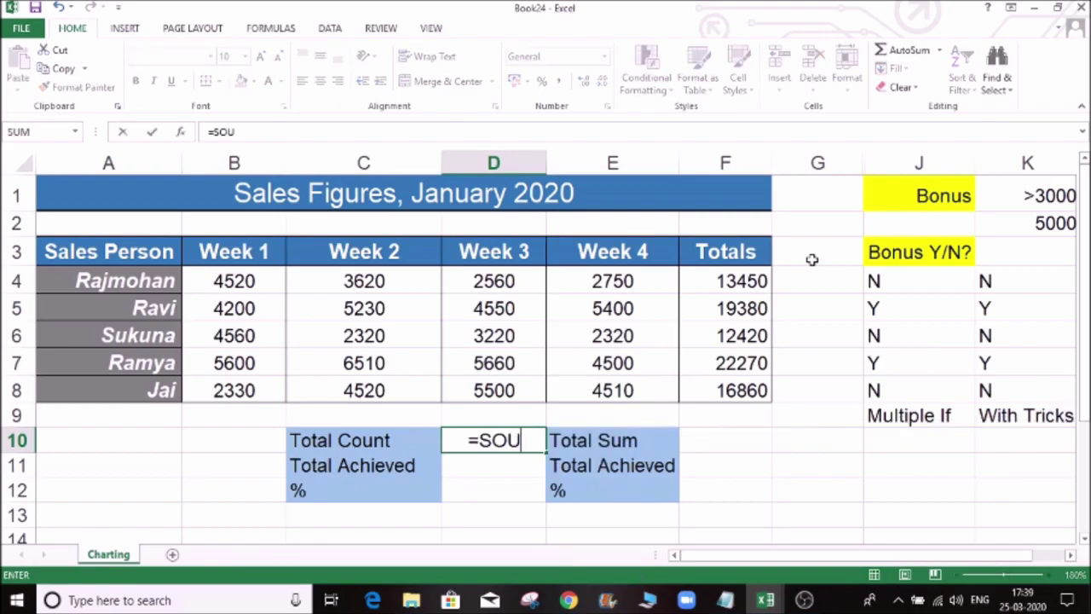
key(BackSpace)
key(BackSpace)
key(BackSpace)
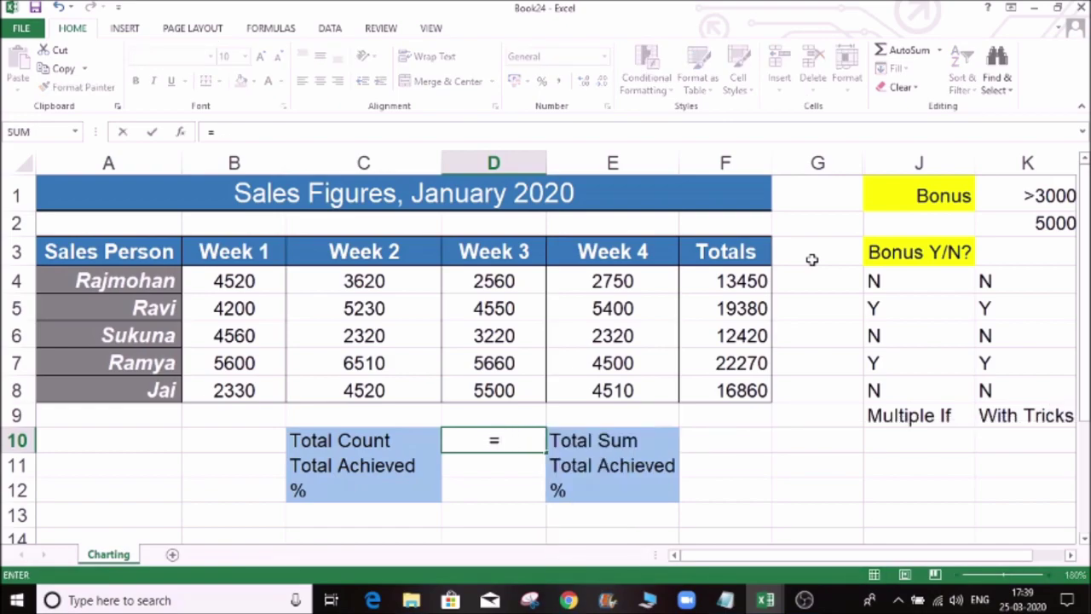
text(COU)
key(Tab)
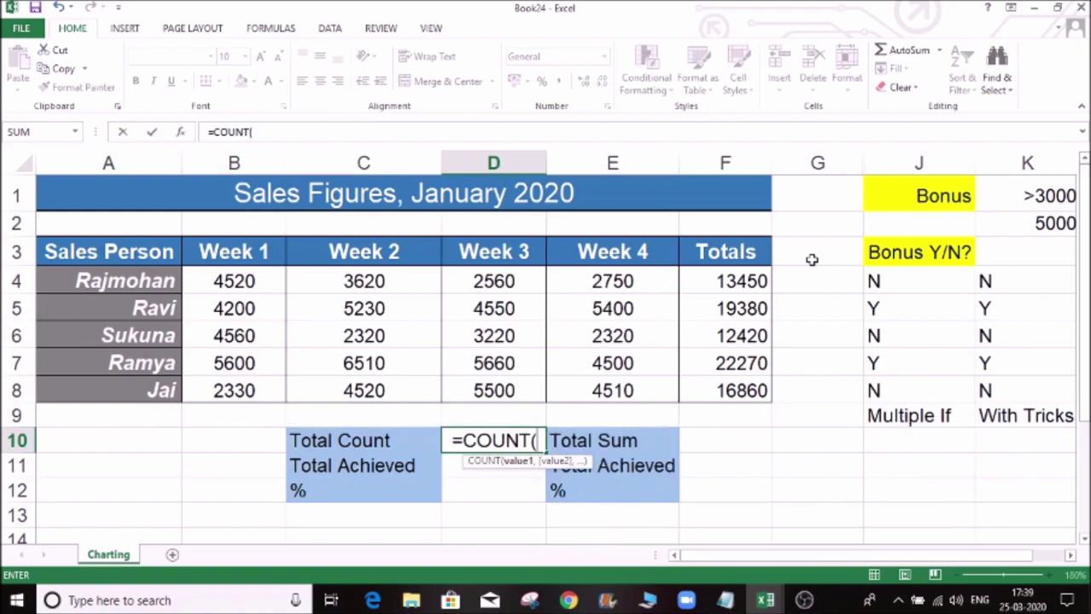
drag(235, 281, 625, 393)
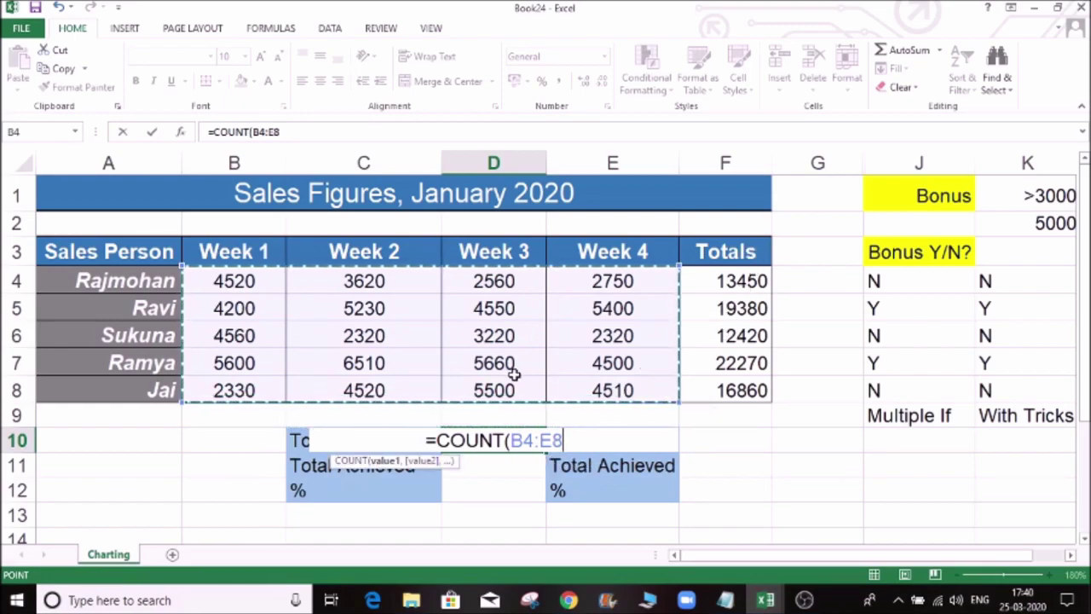
key(Return)
key(Up)
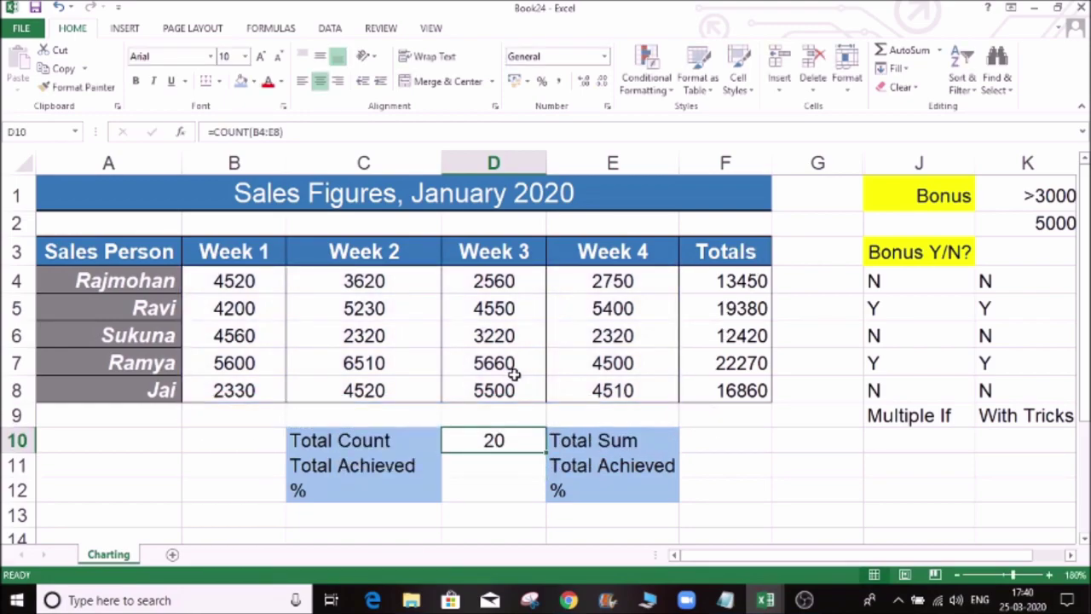
key(Down)
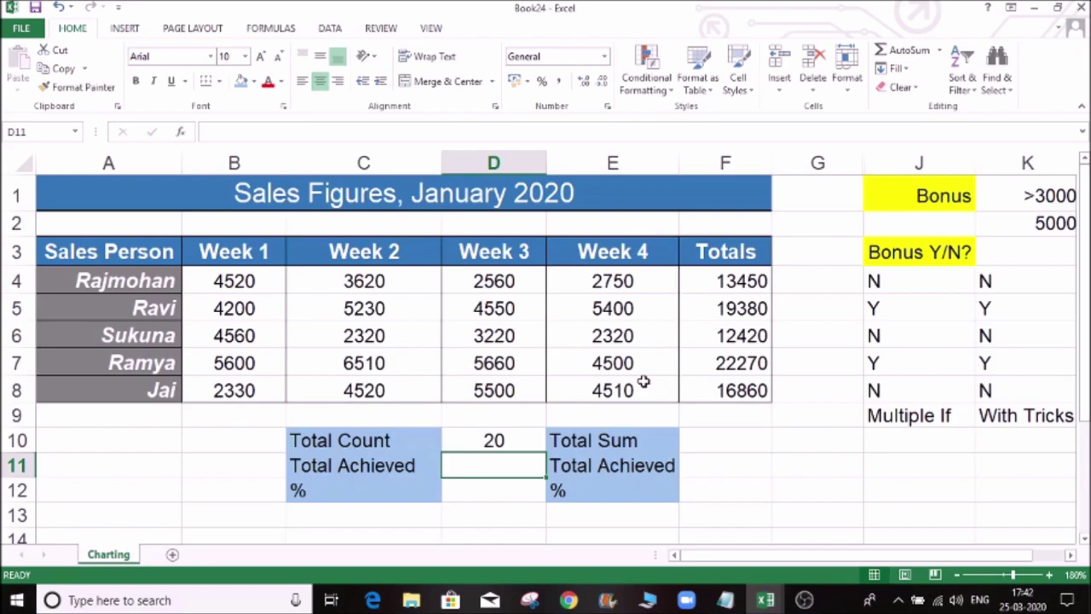
Start a COUNTIF formula in D11 for Total Achieved
text(=COUN)
key(Down)
key(Down)
key(Down)
key(Tab)
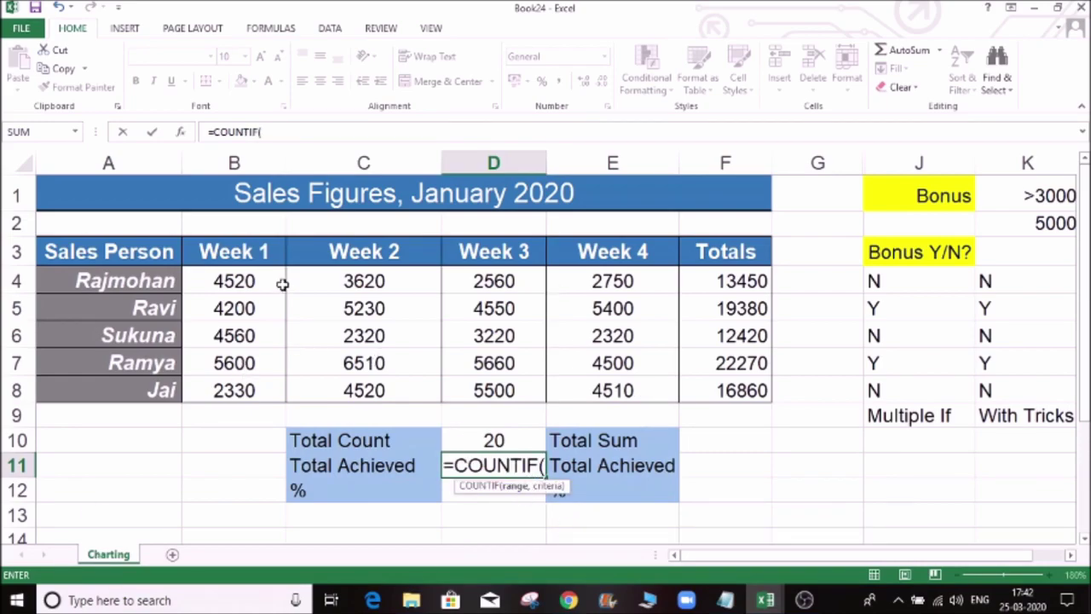
Complete D11 as =COUNTIF(B4:E8,">3000"), returning 15
drag(256, 281, 631, 391)
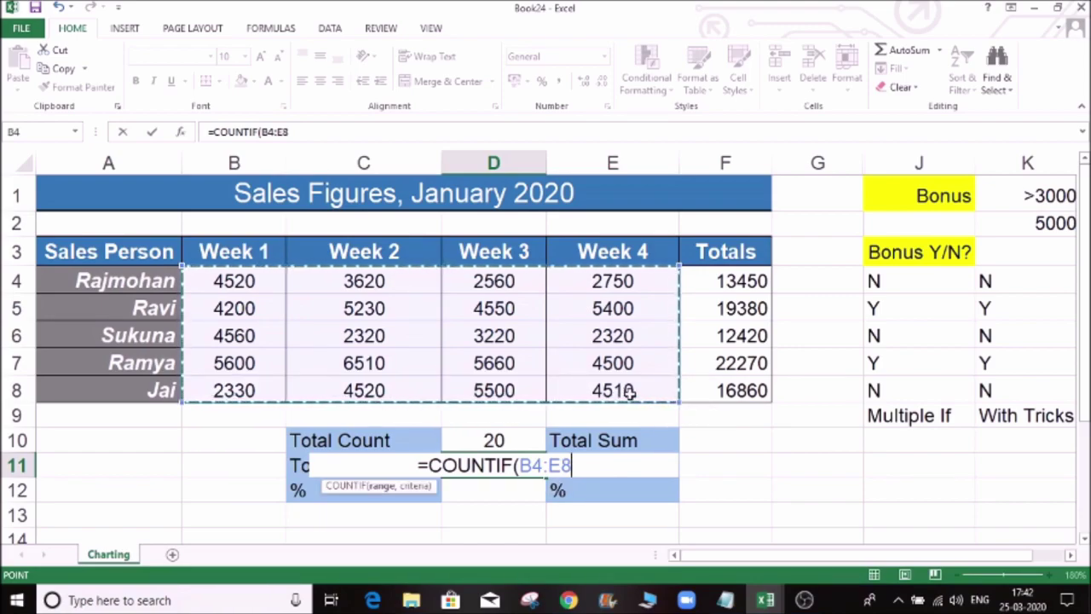
text(,)
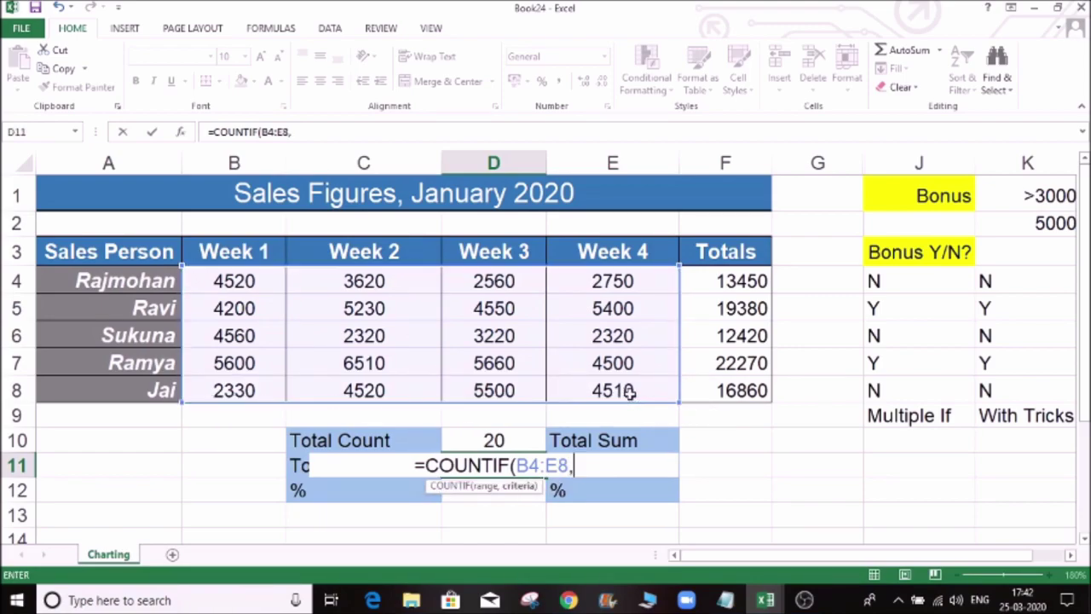
text(")
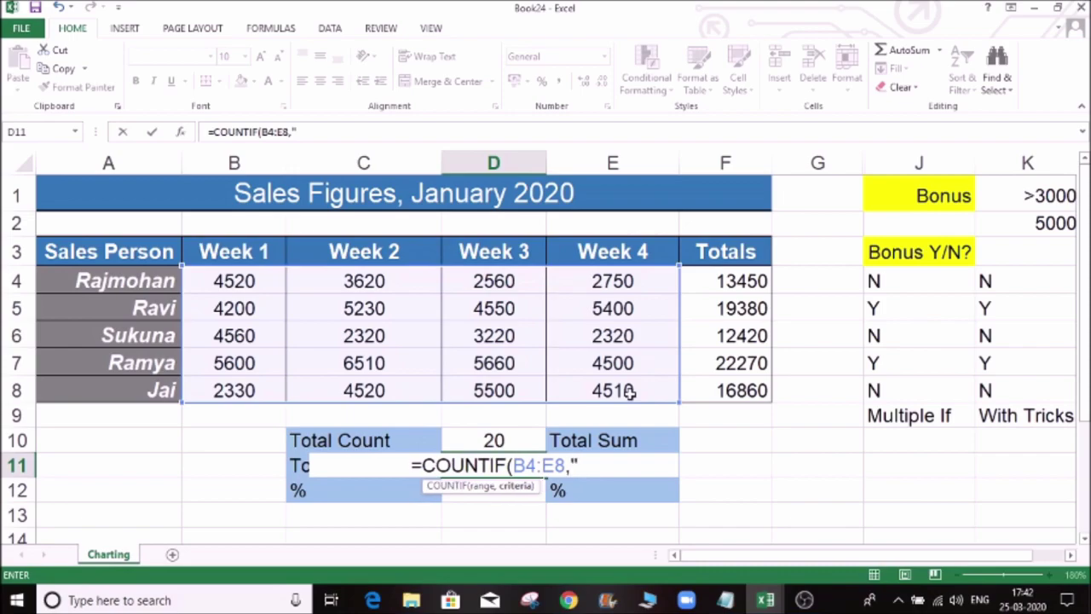
text(>3000)
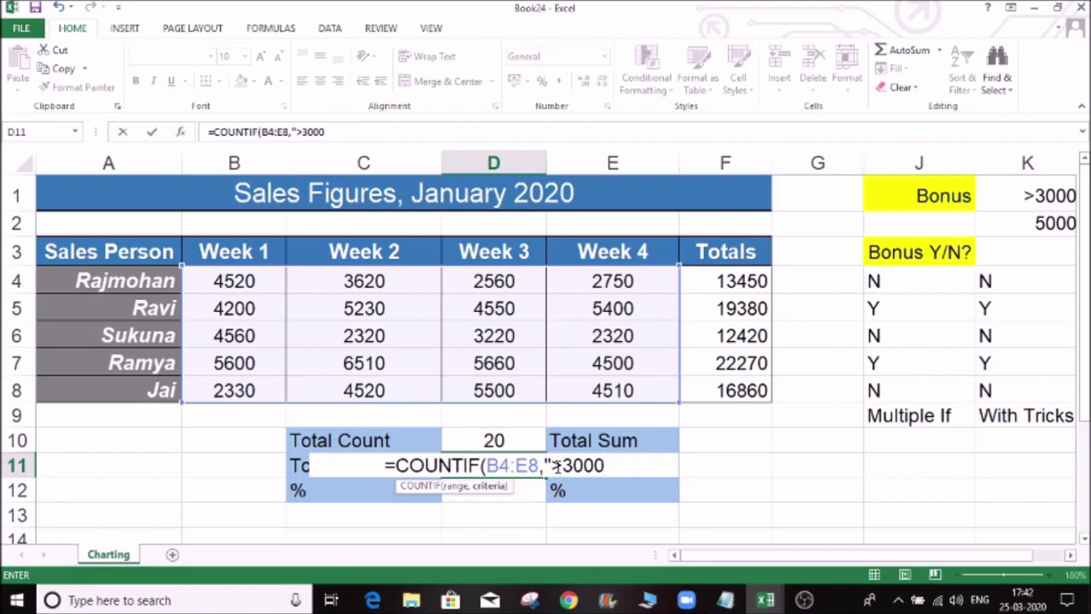
text(")
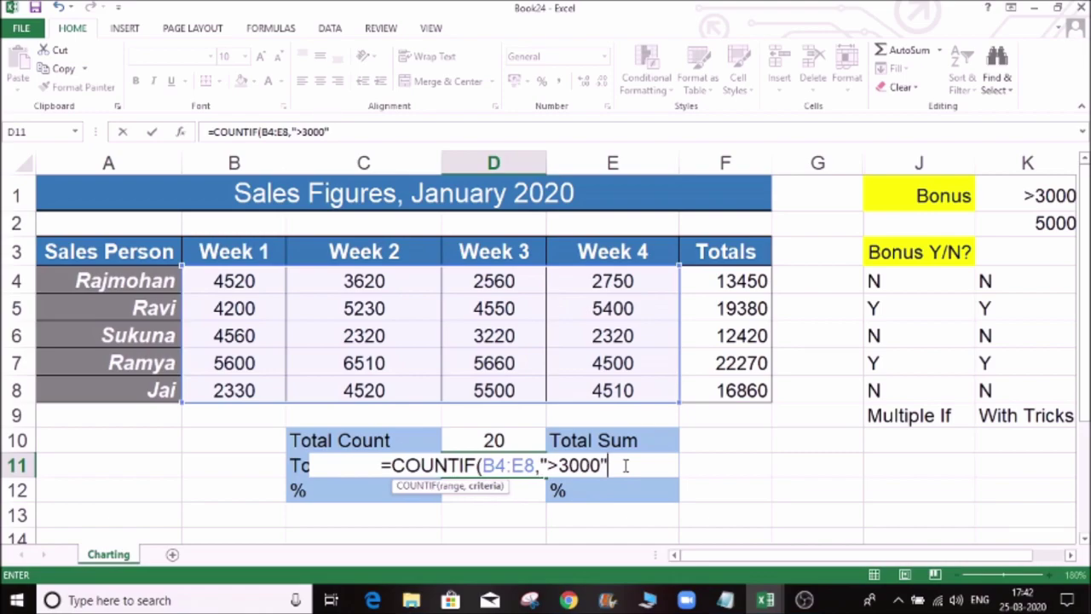
text())
key(Return)
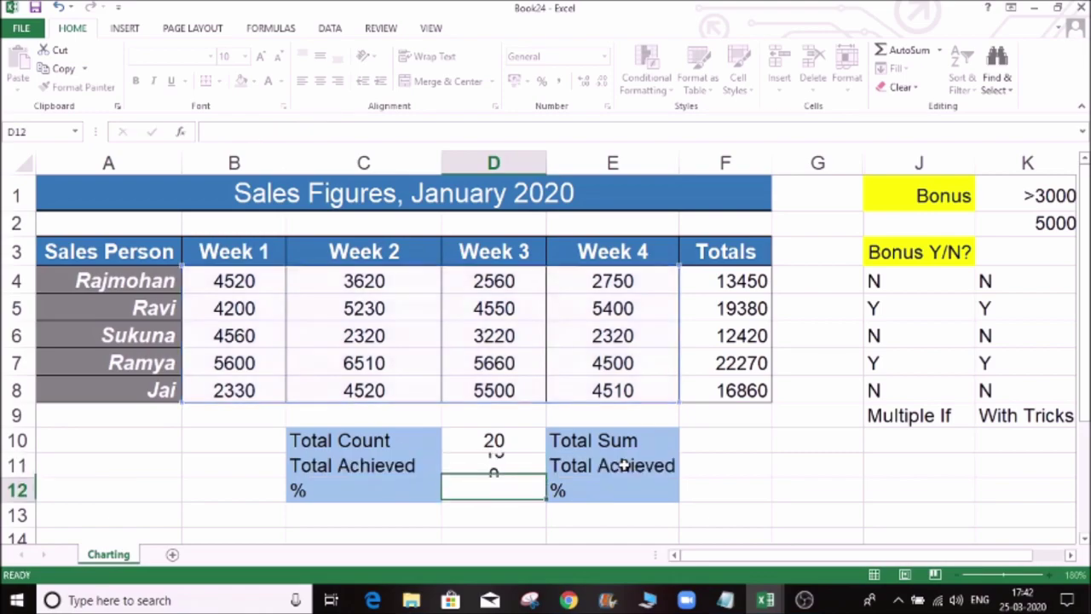
key(Up)
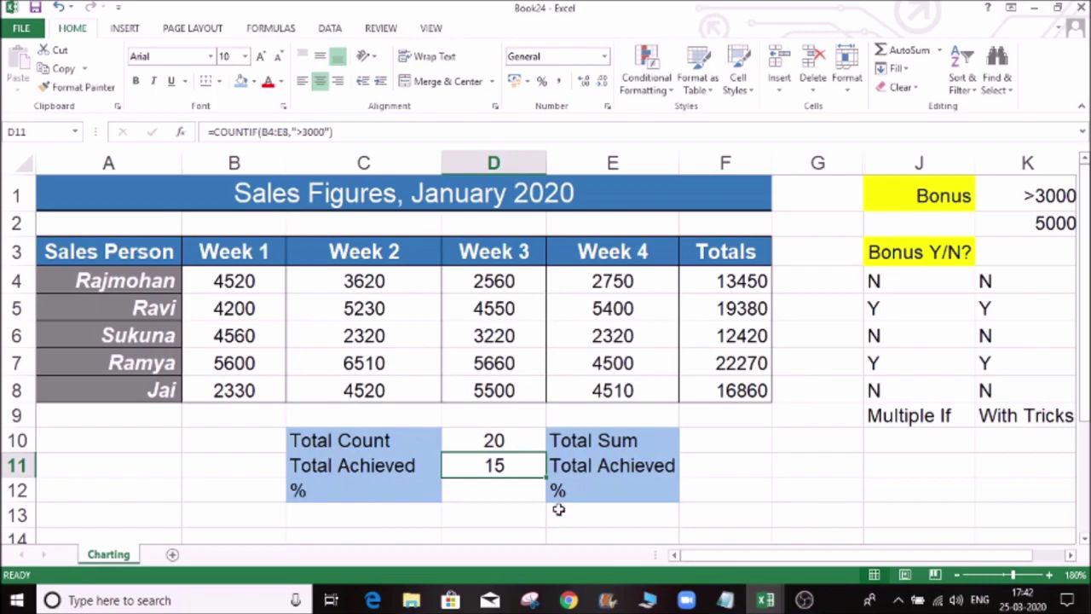
key(F2)
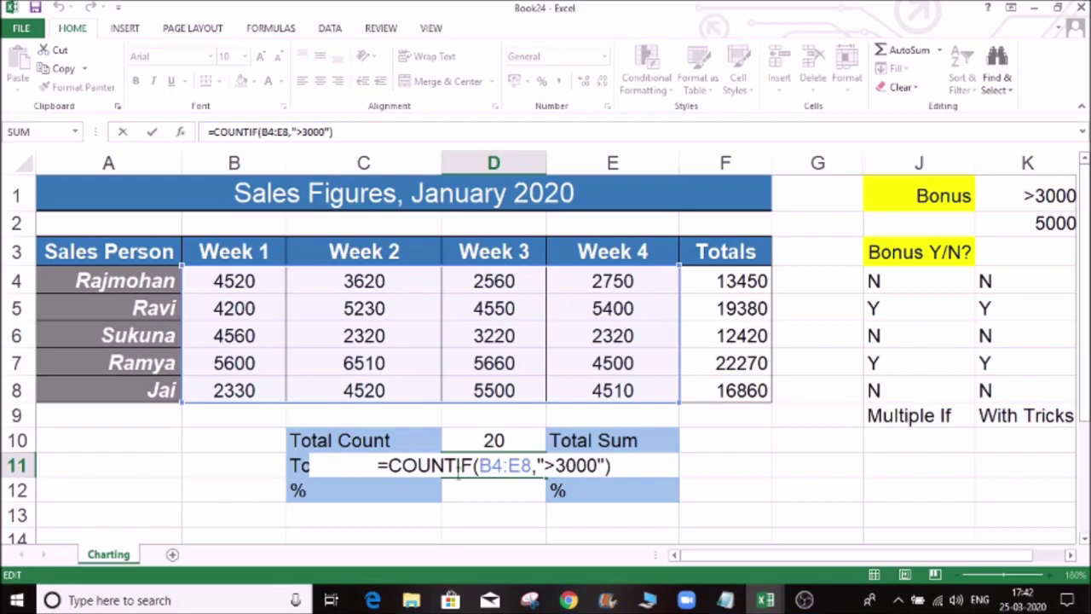
key(ctrl+Return)
Begin D12's percentage formula with =D11
click(493, 499)
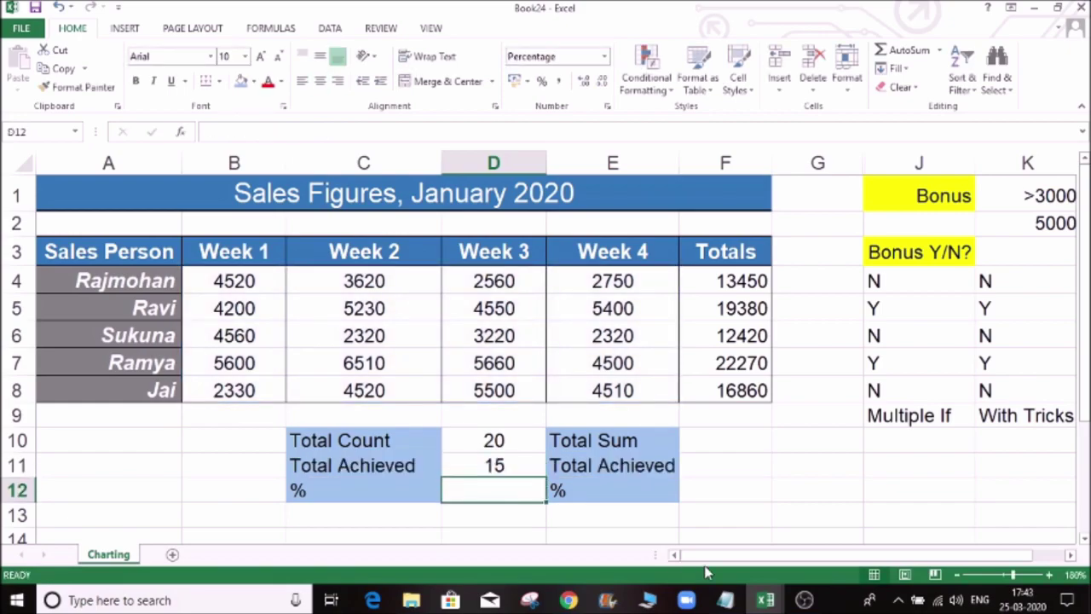
text(=)
click(520, 463)
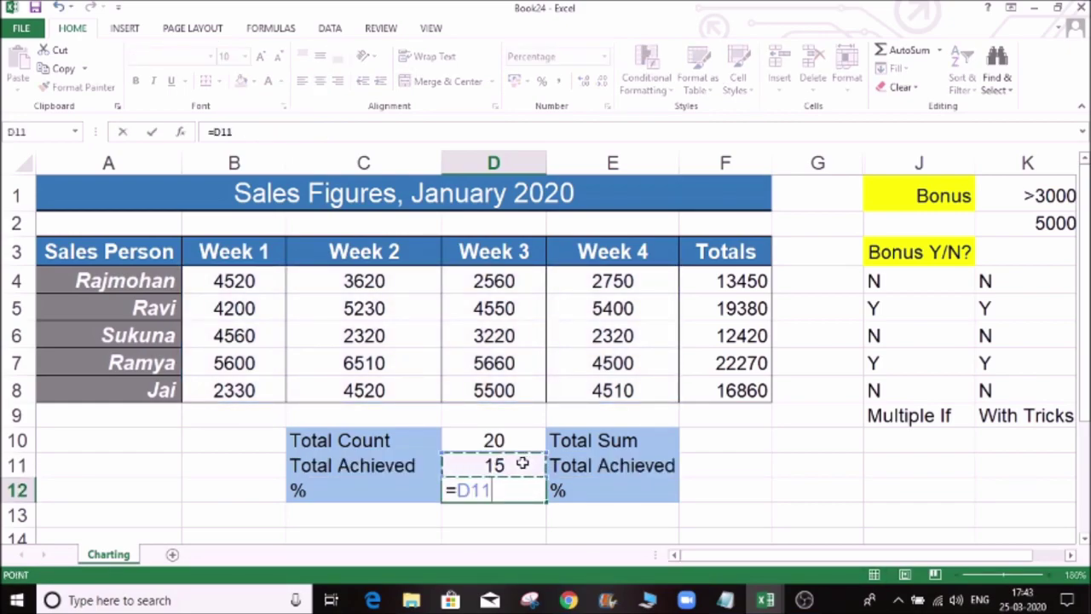
Finish D12 as =D11/D10 to show 75.00% and recheck its formula
text(/)
click(514, 438)
key(Return)
key(Up)
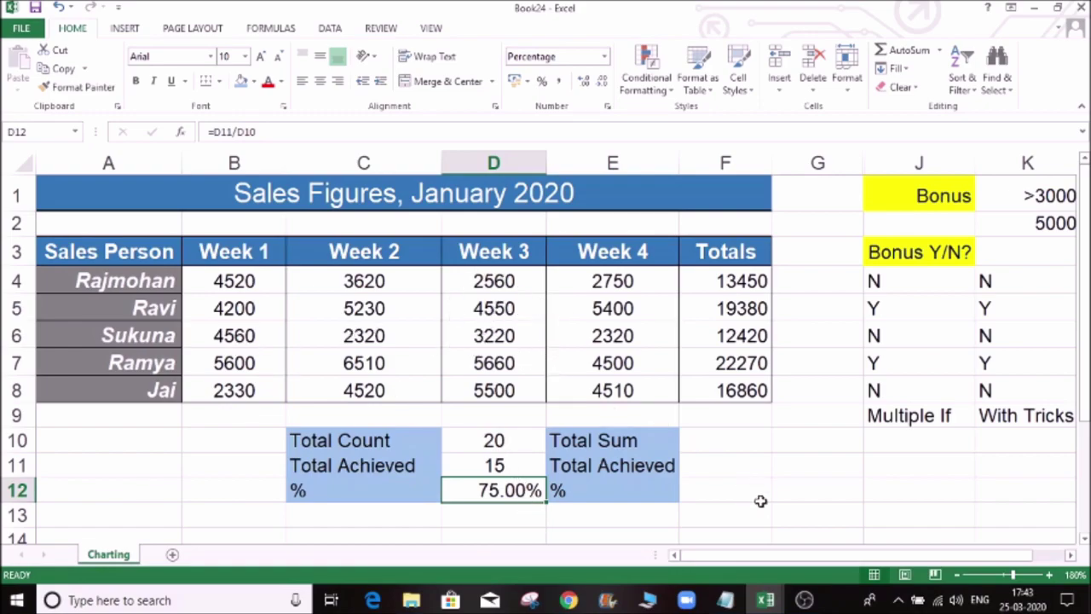
click(724, 439)
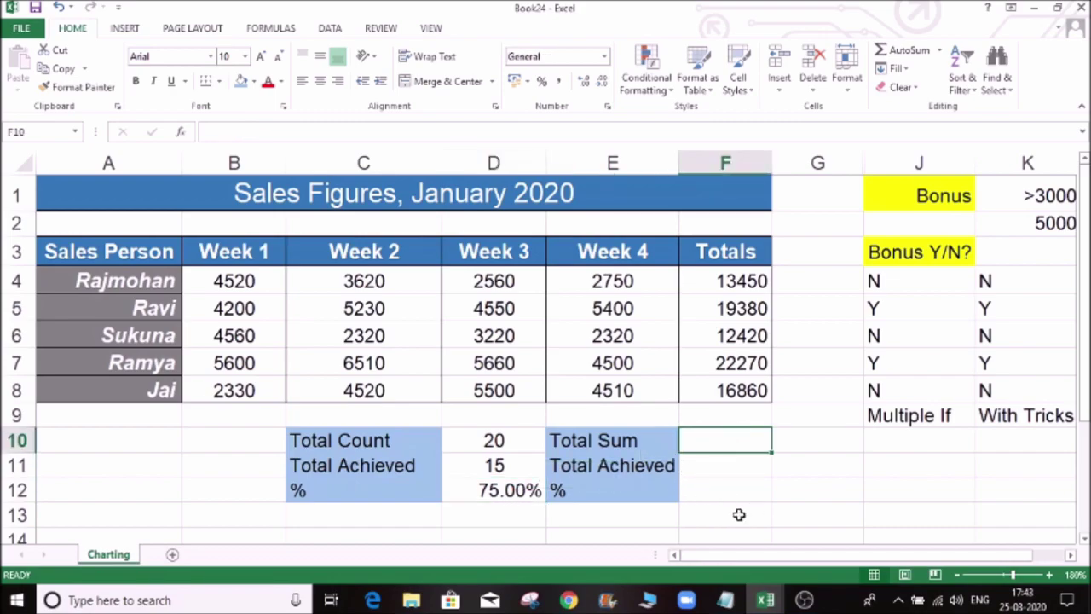
click(523, 492)
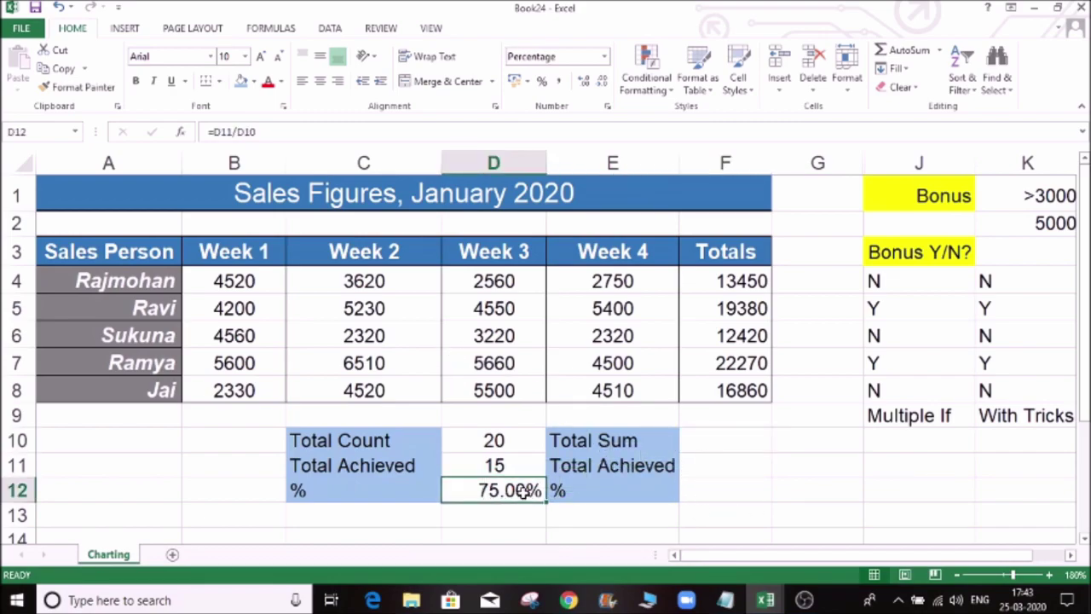
click(714, 439)
click(721, 463)
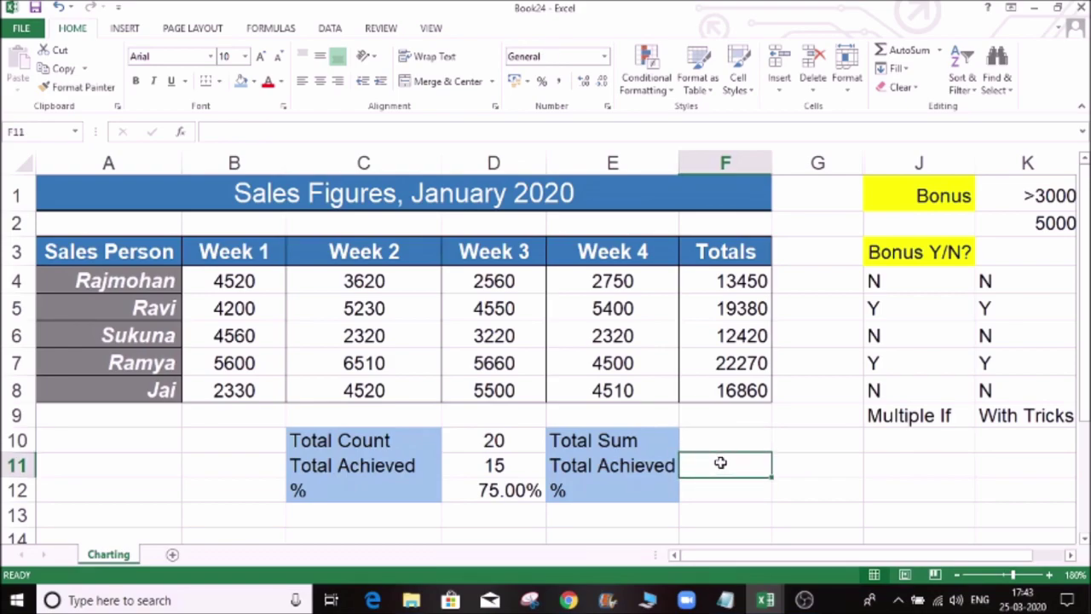
key(Up)
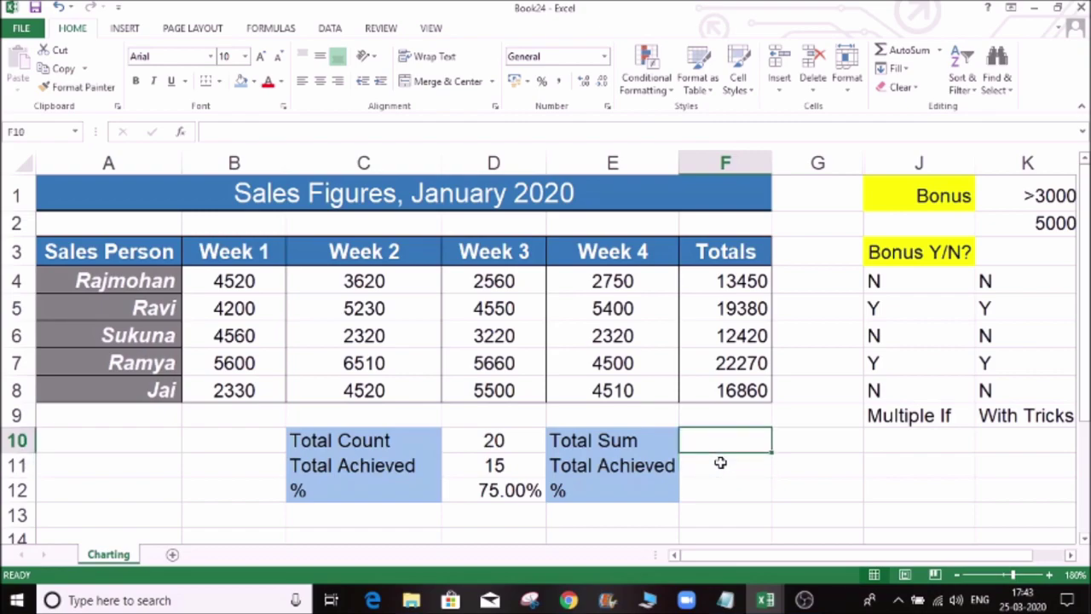
Enter =SUM(B4:E8) in F10 as Total Sum, returning 84380
text(=SUM()
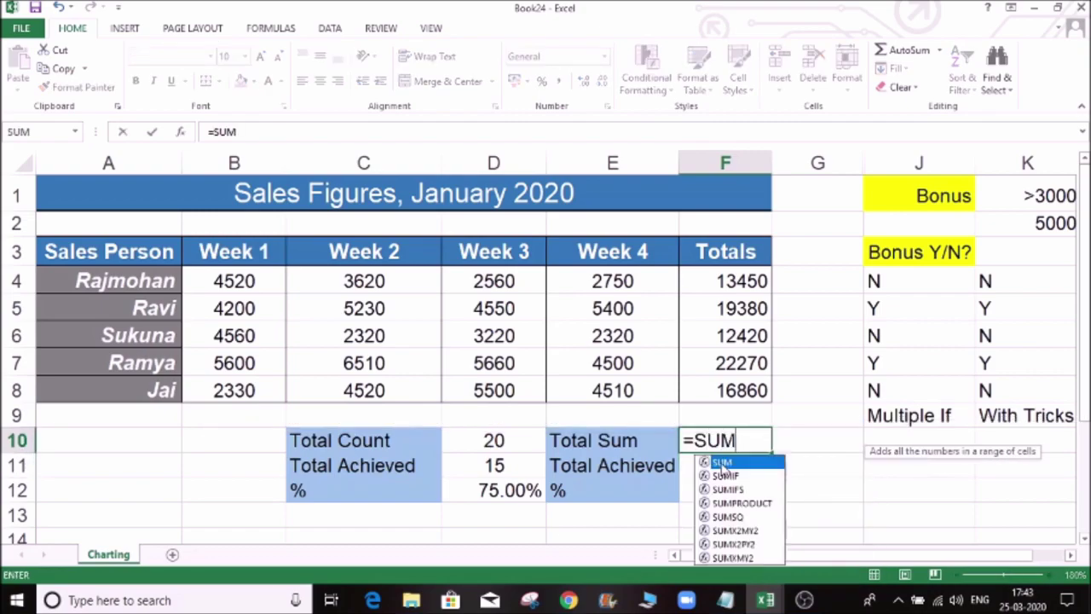
drag(238, 279, 611, 389)
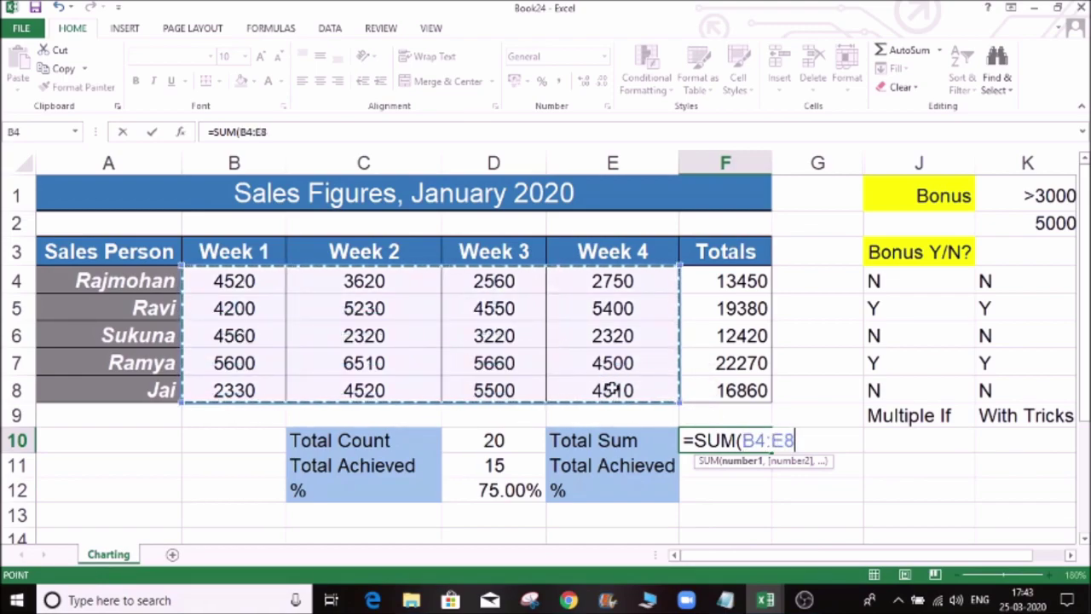
key(Return)
key(Up)
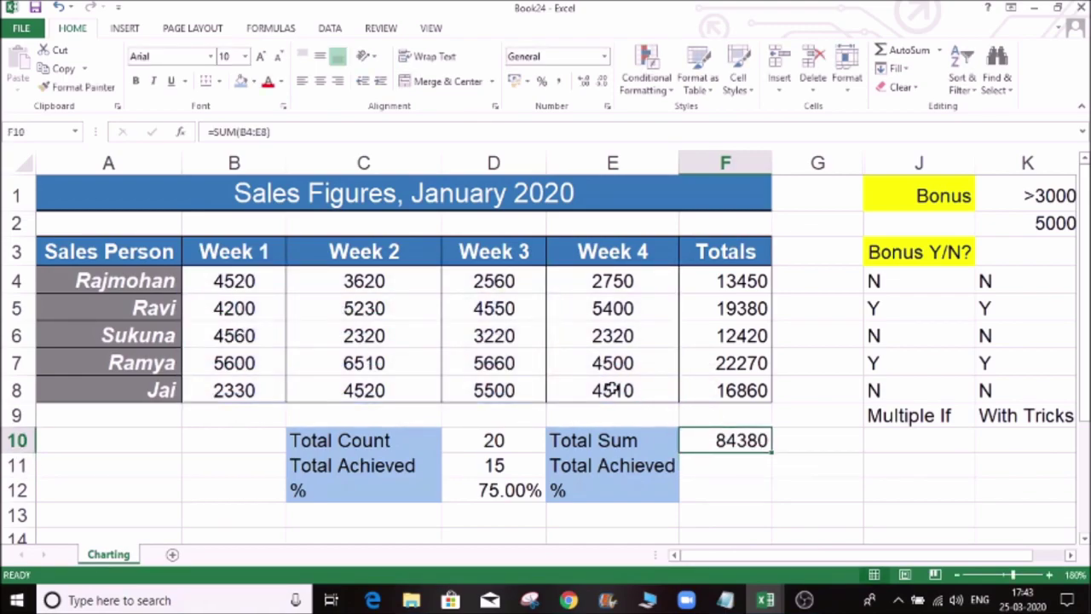
click(734, 467)
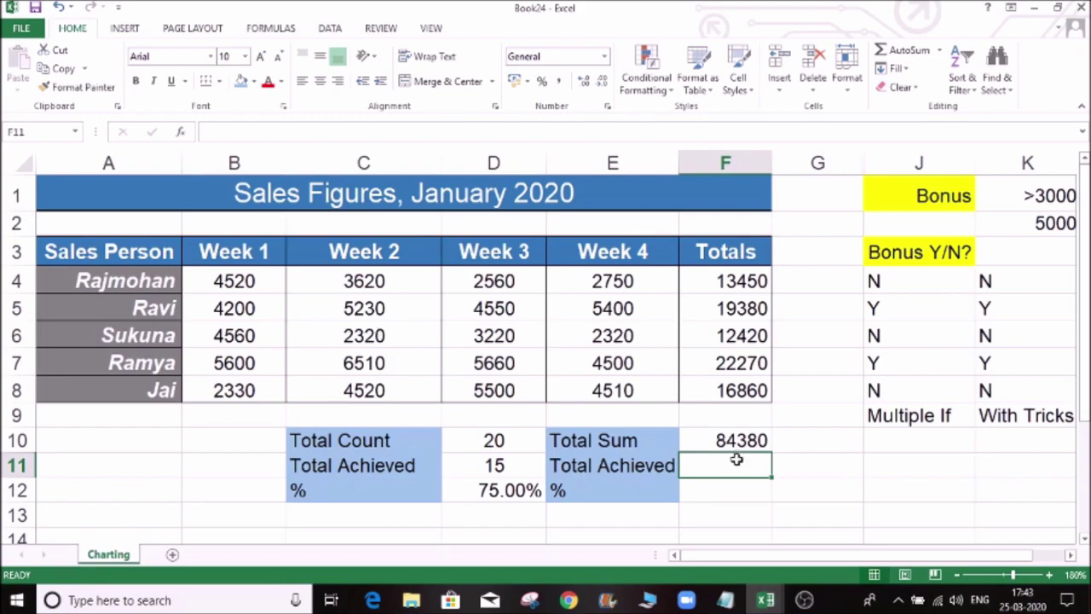
Enter =SUMIF(B4:E8,">3000") in F11 for Total Achieved, returning 72100
text(=SUMI)
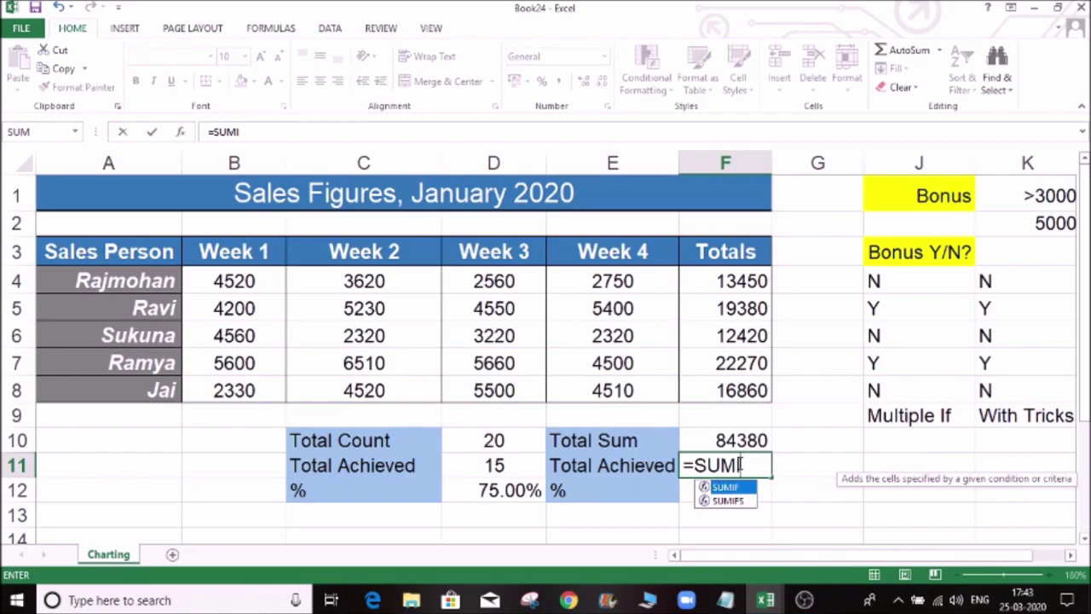
key(Tab)
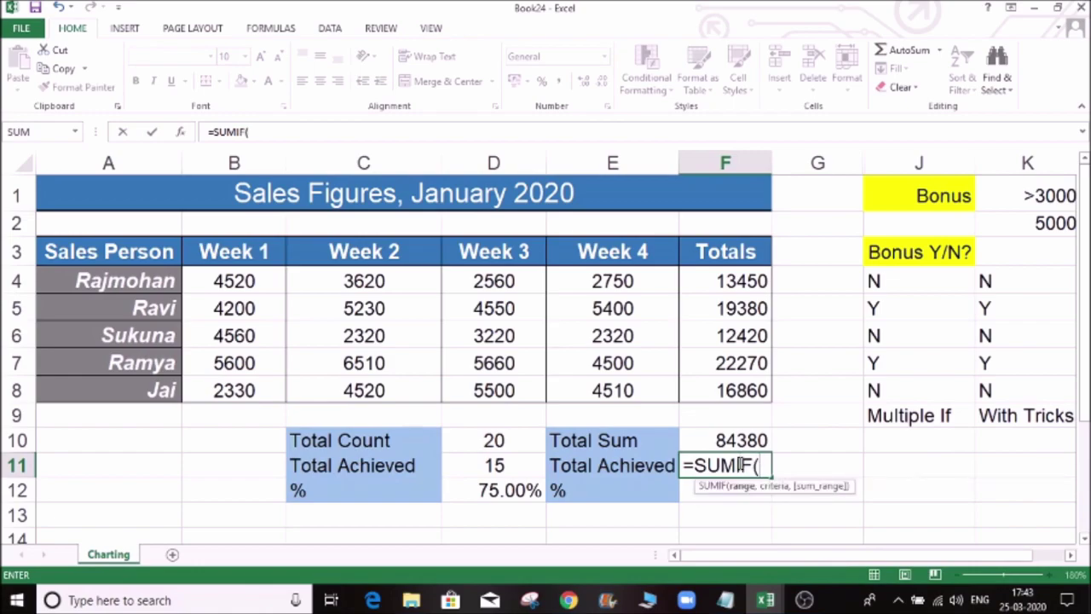
drag(280, 283, 607, 406)
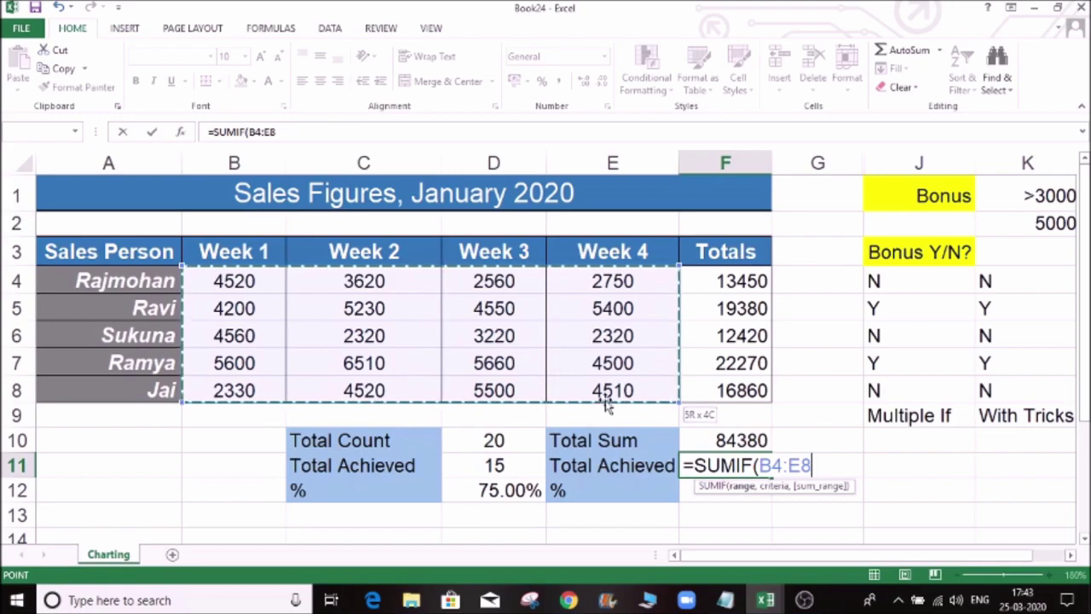
text(,)
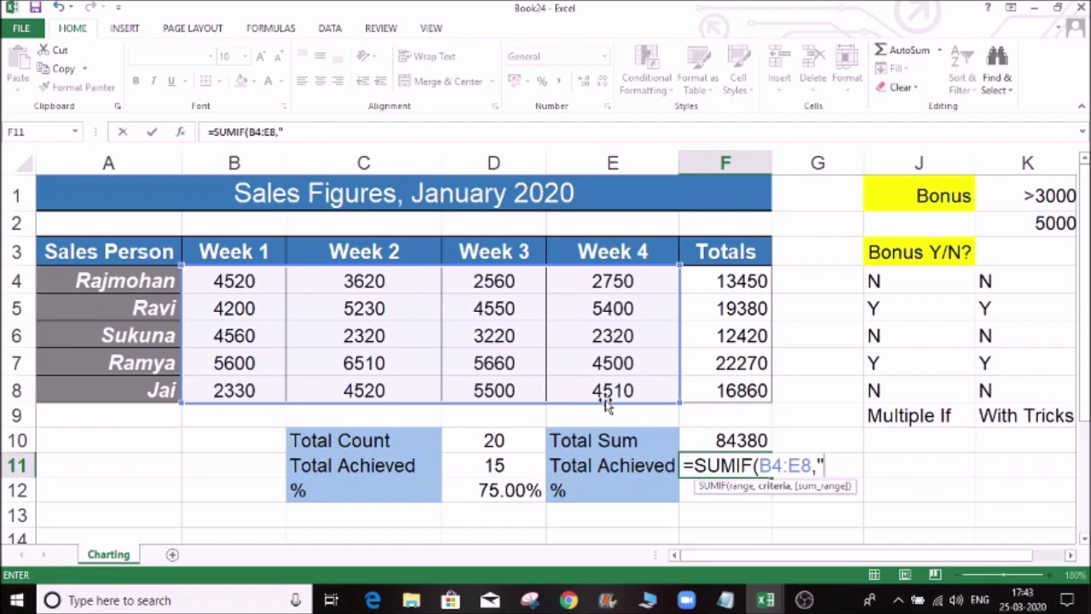
text(">3000)
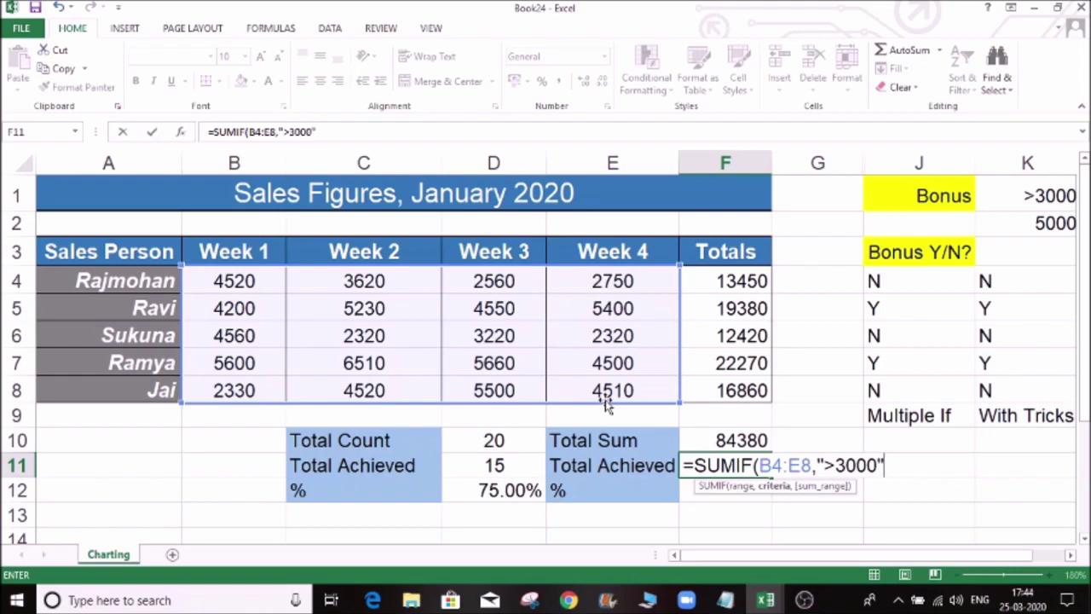
key(Return)
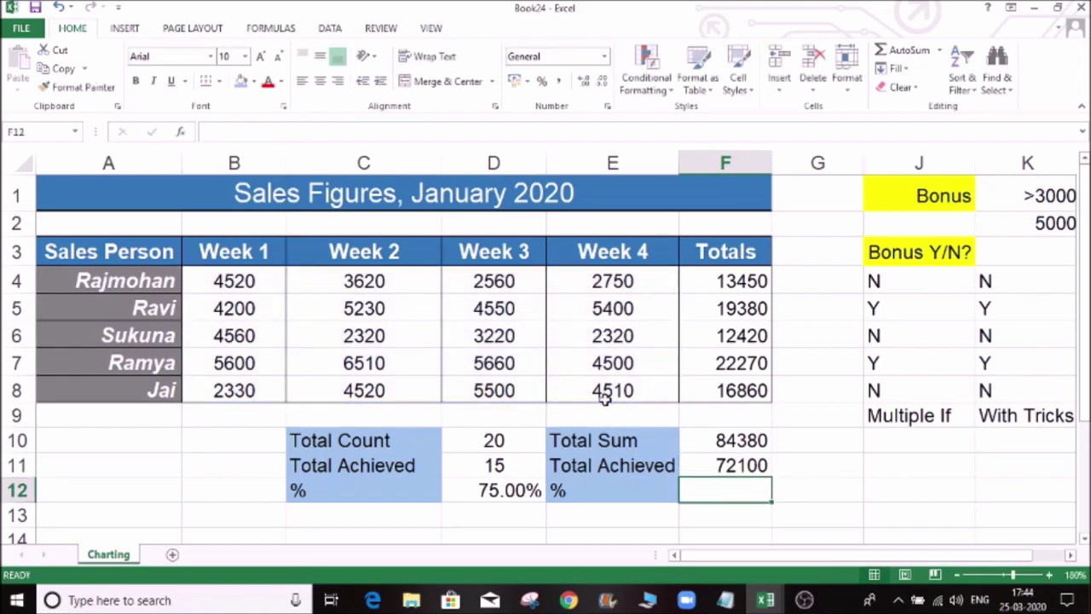
key(Up)
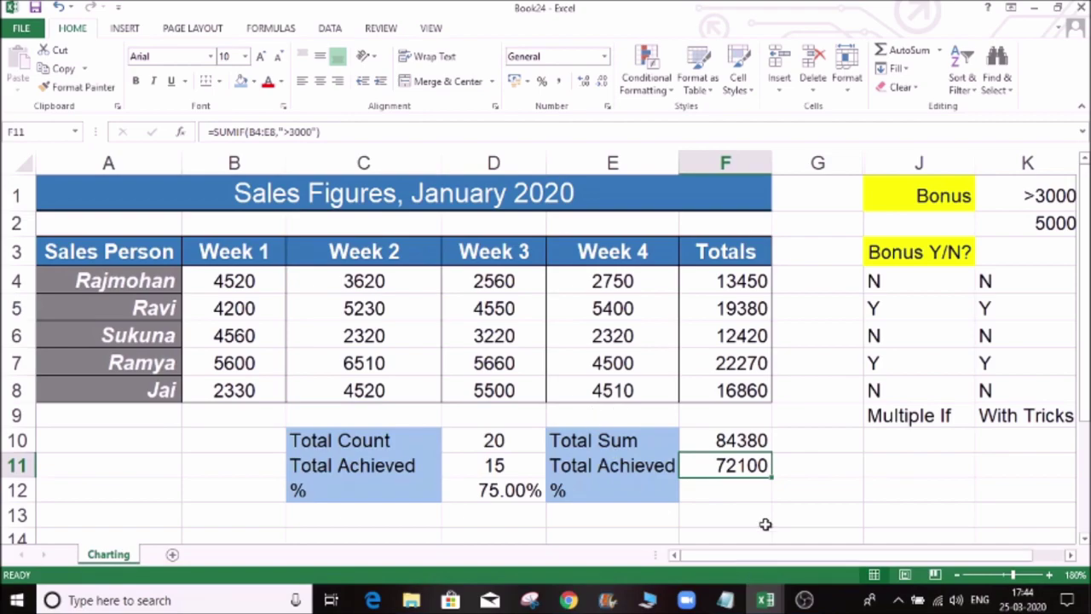
click(640, 465)
click(723, 472)
click(753, 495)
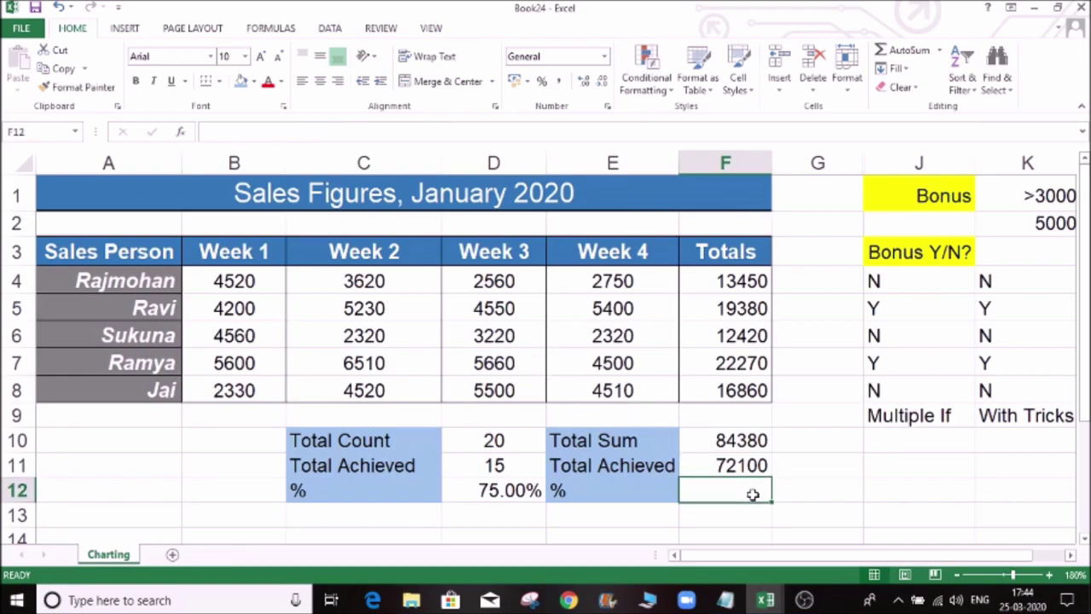
Enter =F11/F10 in the % cell F12
text(=)
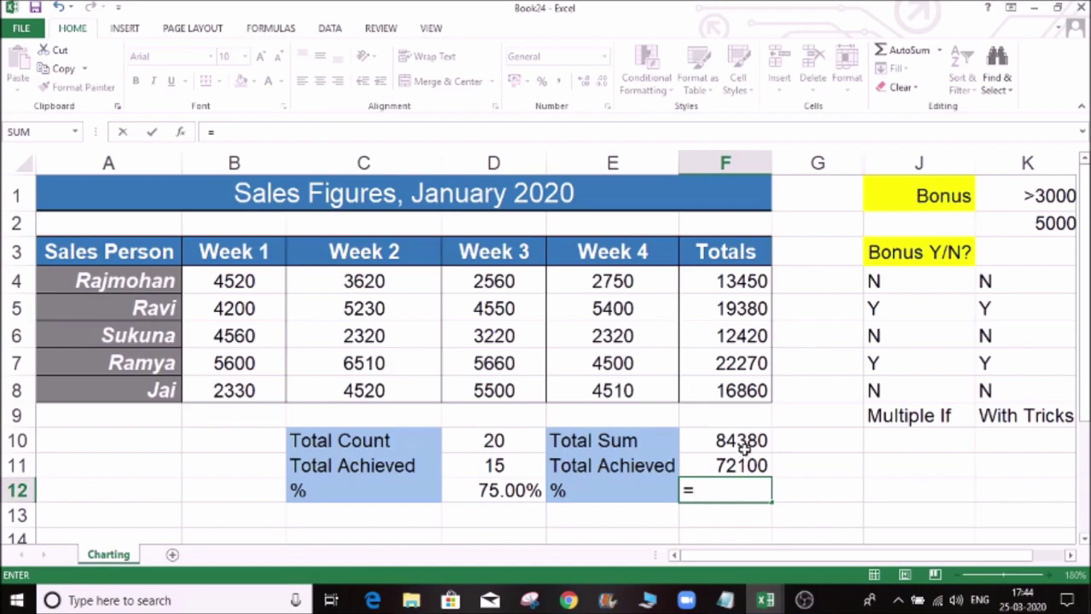
click(756, 463)
text(/)
click(742, 438)
key(ctrl+Return)
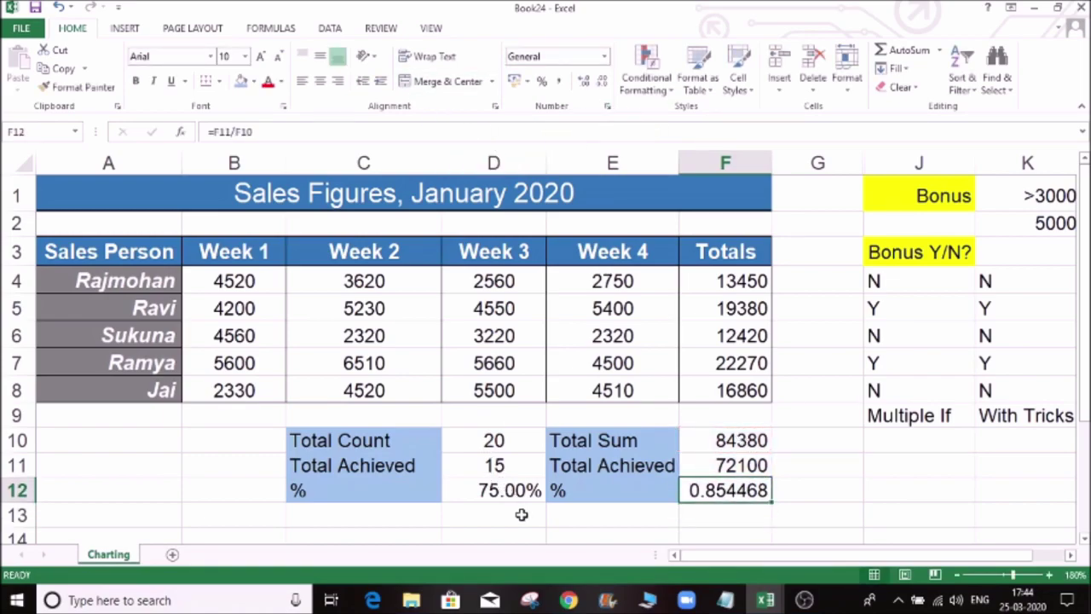
Copy D12's percentage format onto F12 with Format Painter so it reads 85.45%
click(503, 493)
click(79, 87)
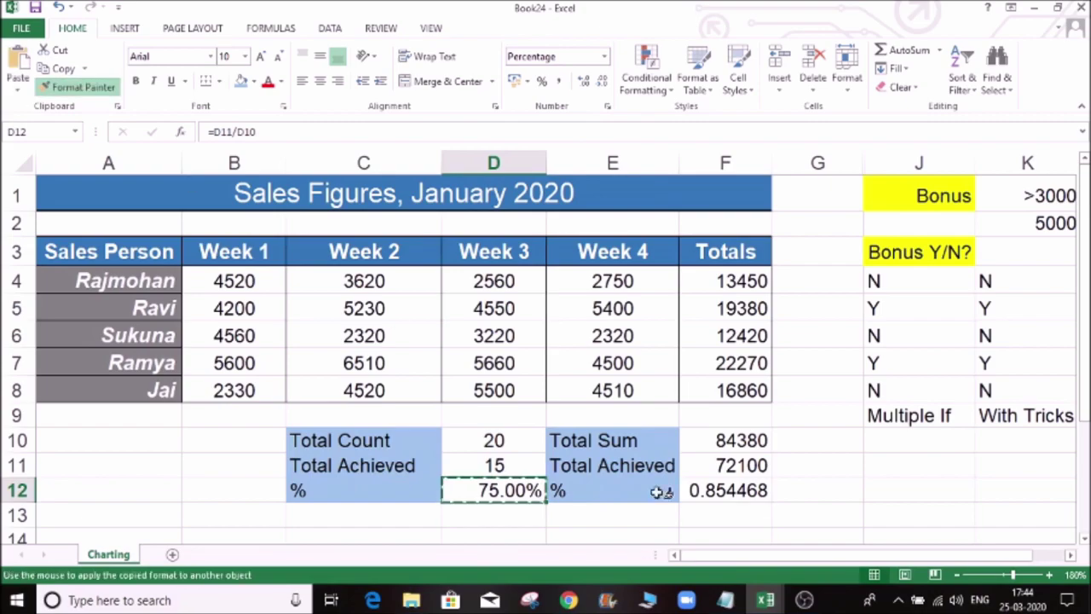
click(737, 488)
click(708, 521)
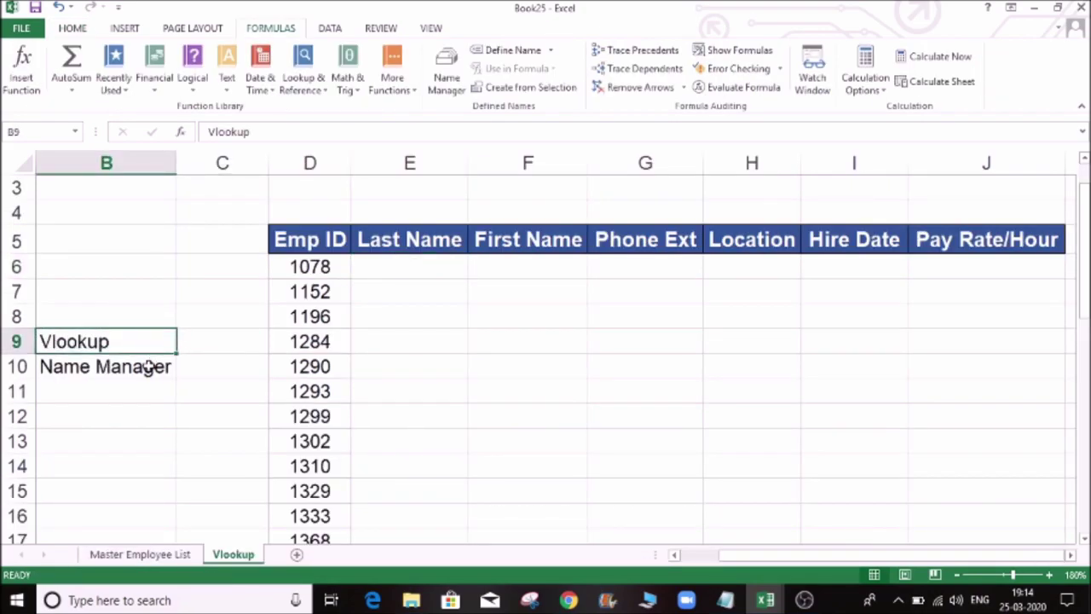
click(149, 367)
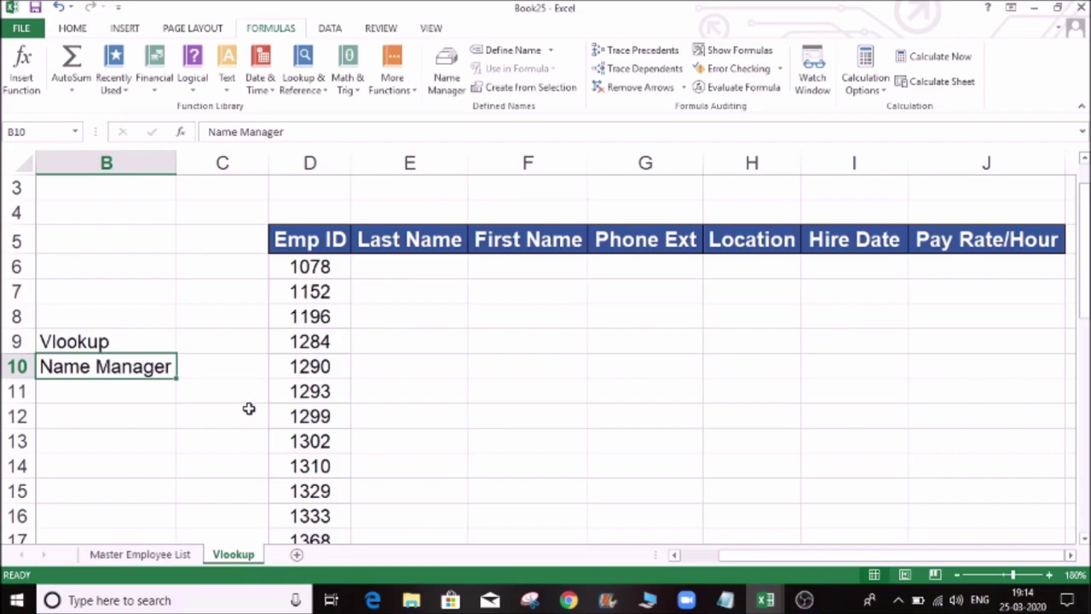
click(115, 342)
click(128, 369)
click(119, 343)
click(132, 368)
click(119, 342)
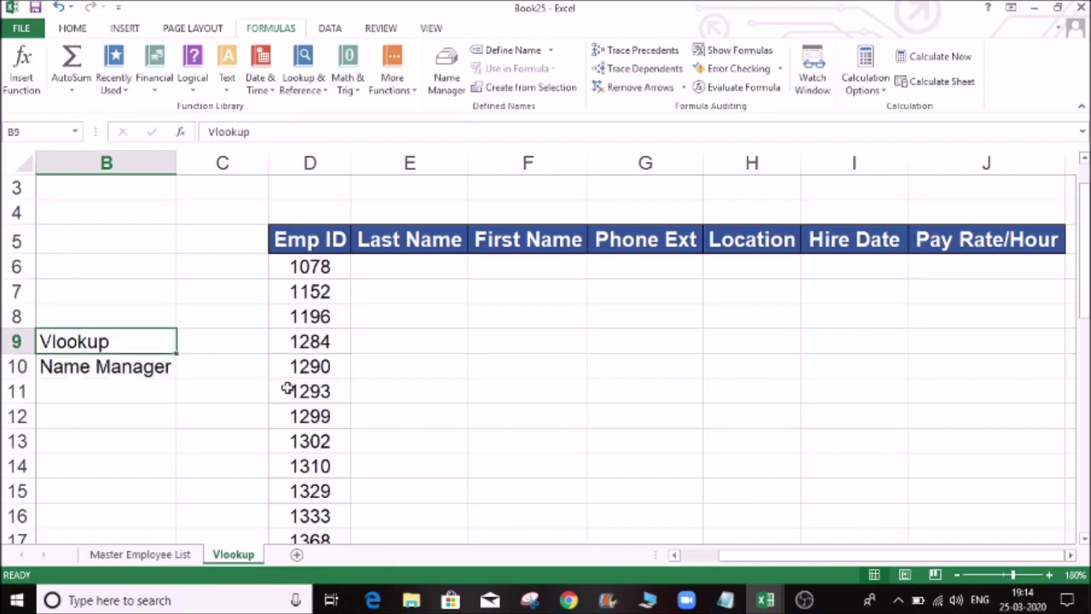
click(149, 367)
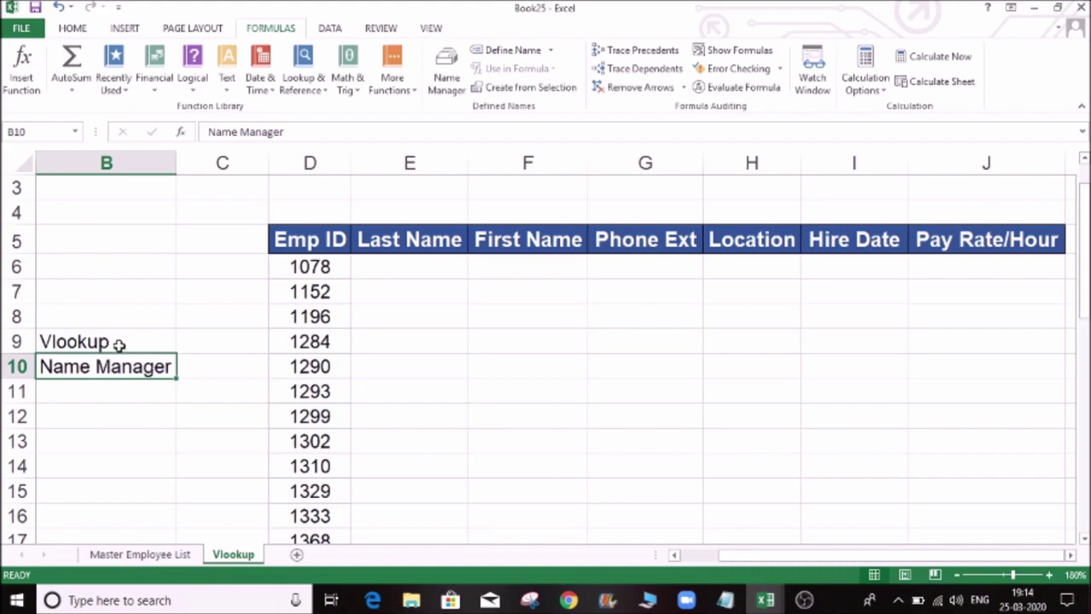
click(120, 343)
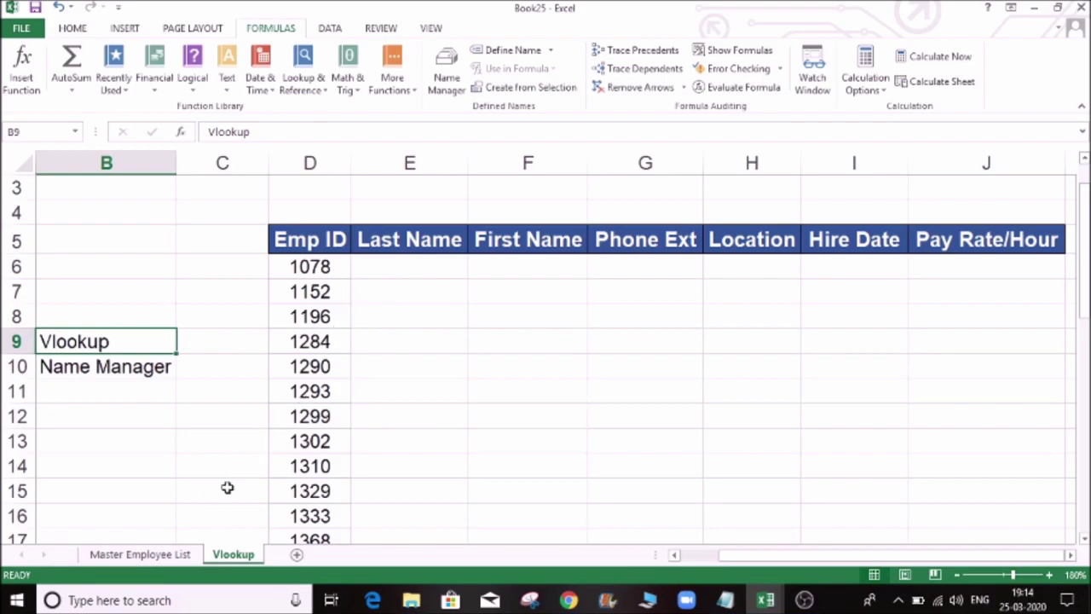
click(175, 556)
click(233, 555)
click(406, 271)
click(324, 241)
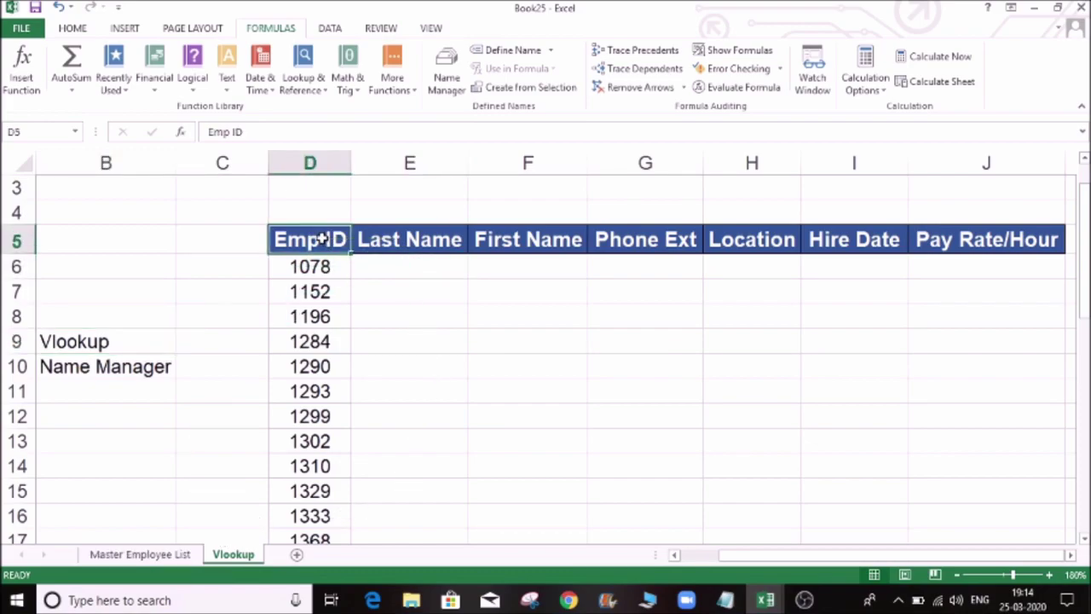
click(117, 556)
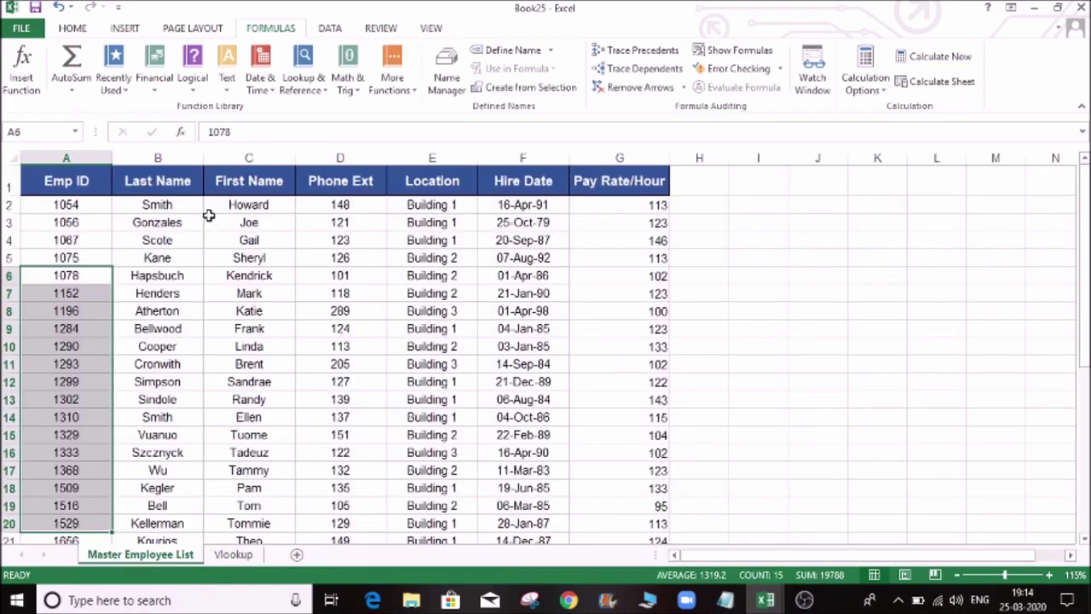
click(71, 175)
key(Right)
key(Right)
key(Right)
key(Right)
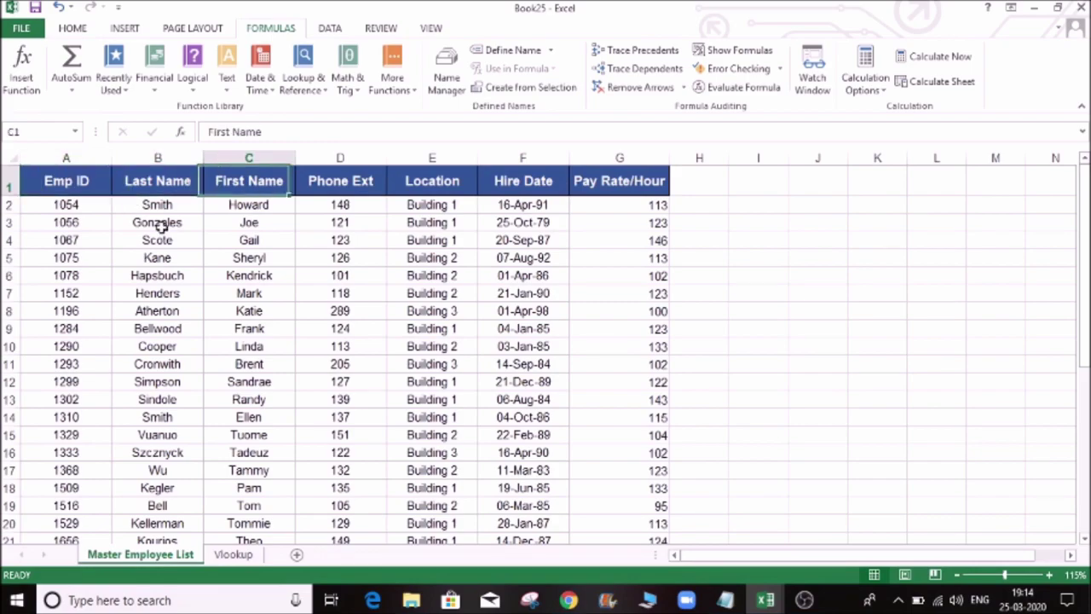
key(Right)
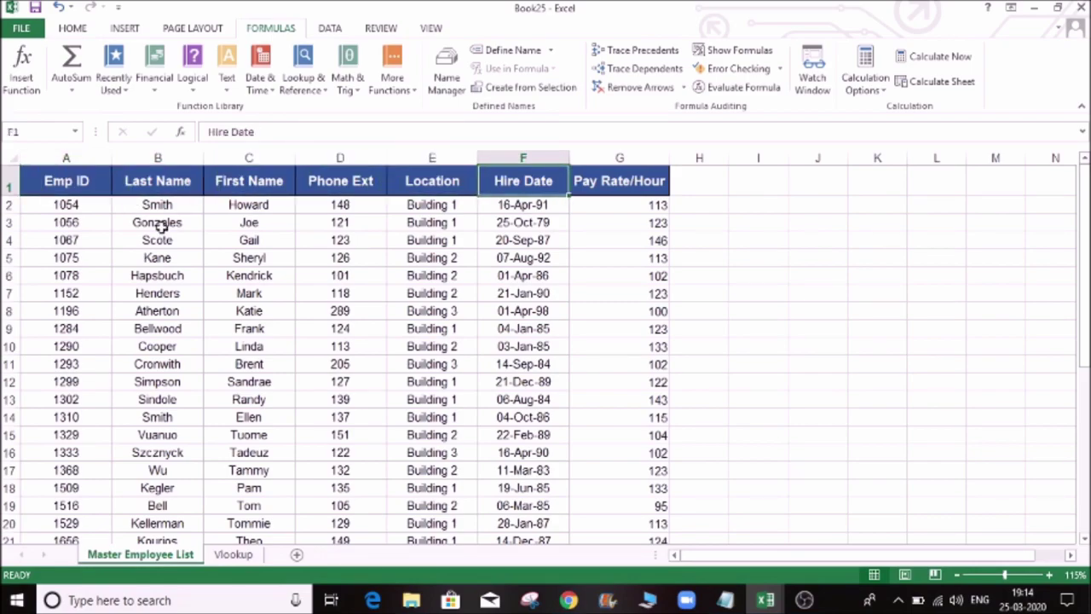
key(Right)
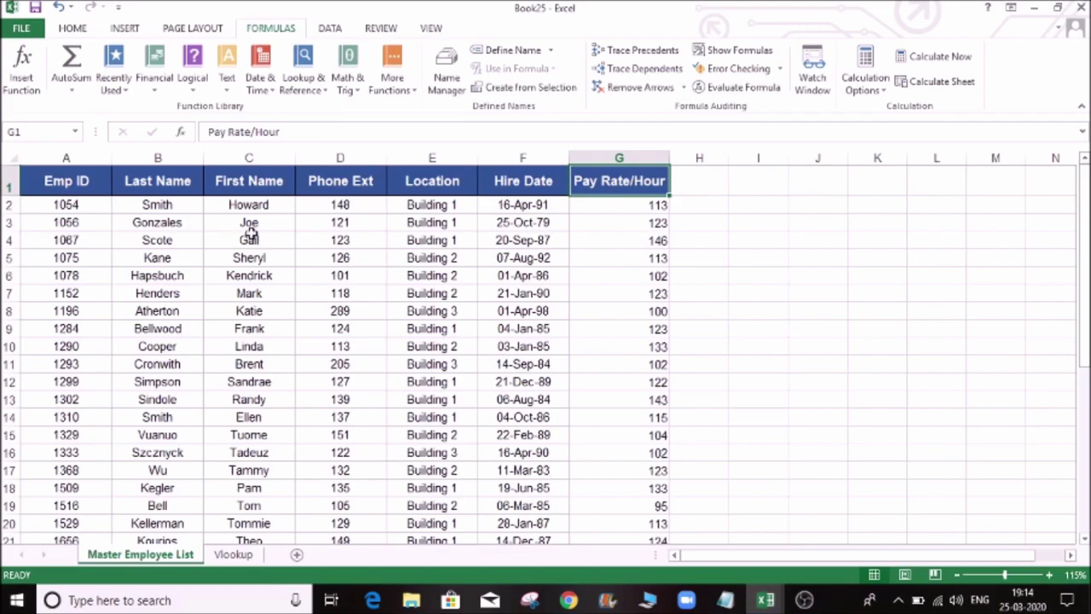
click(60, 201)
click(78, 177)
key(ctrl+Down)
key(Right)
key(Left)
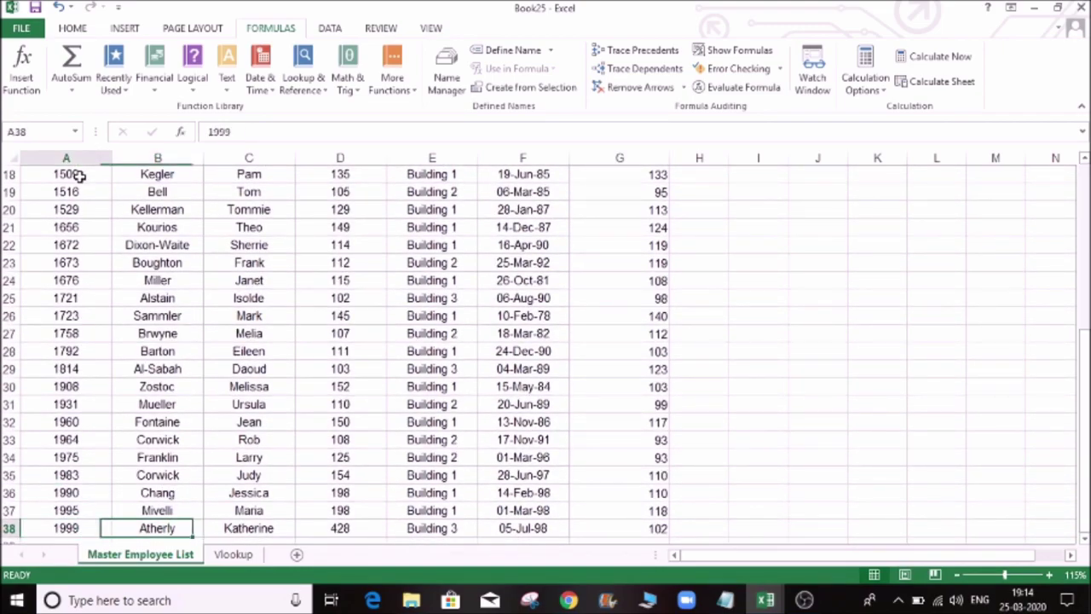
key(ctrl+Up)
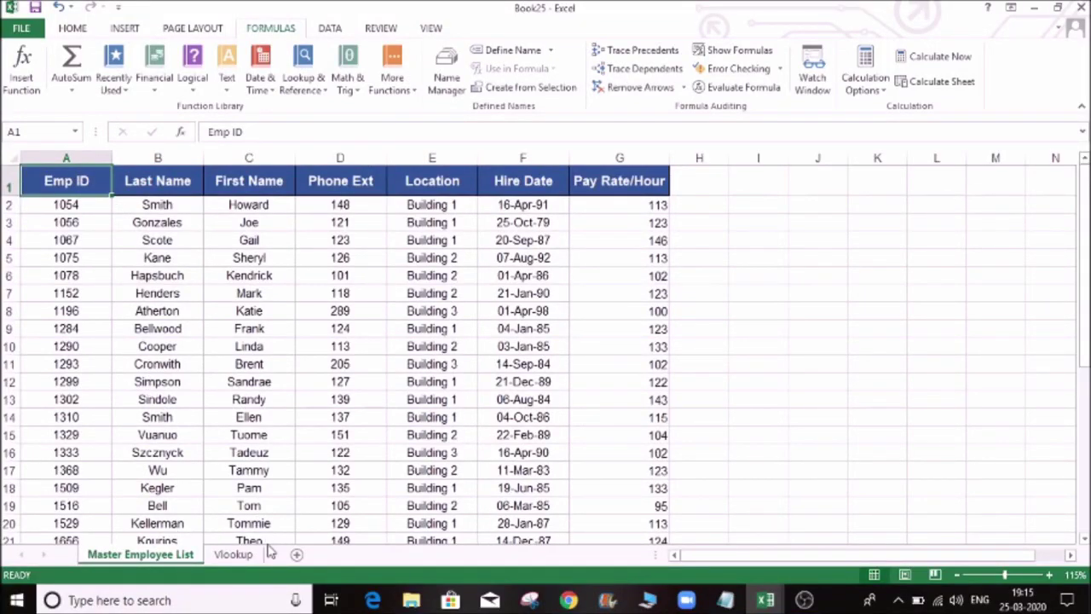
click(242, 554)
scroll(436, 353, down, 1)
scroll(435, 353, down, 1)
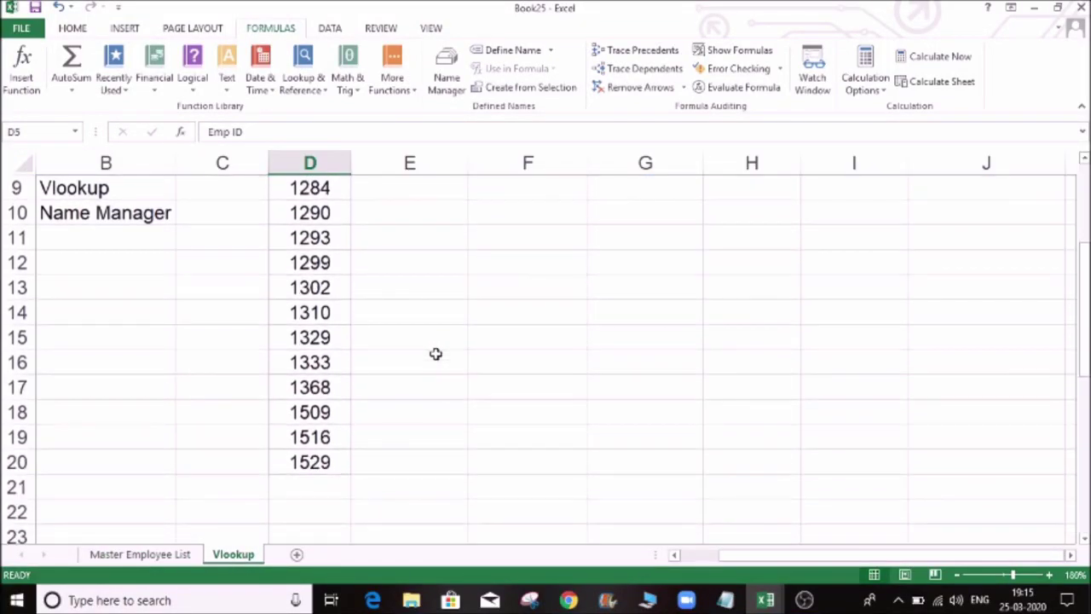
scroll(435, 353, up, 3)
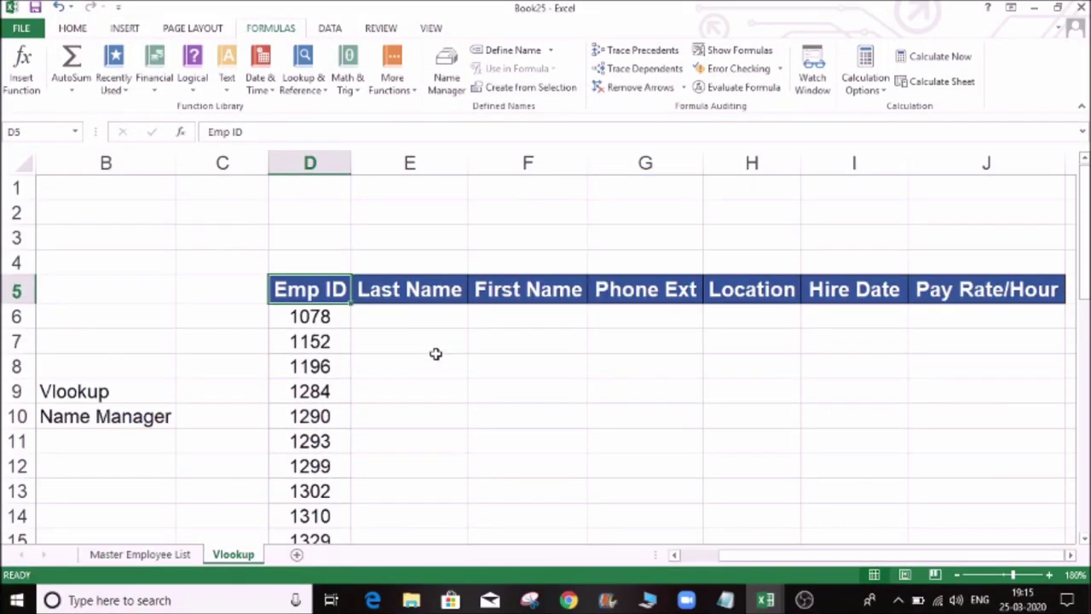
click(337, 316)
key(ctrl+c)
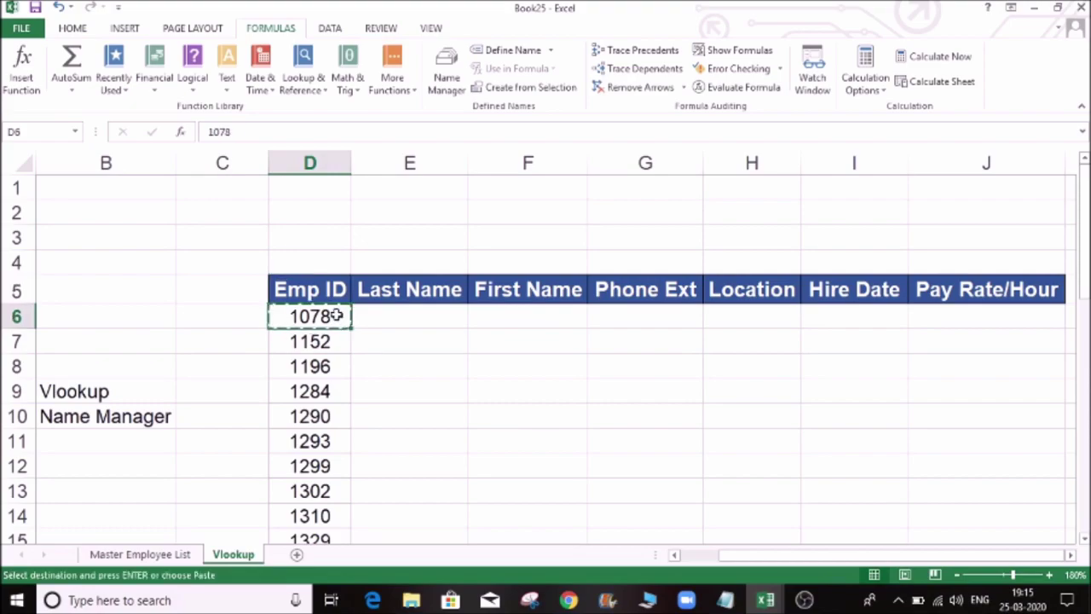
click(161, 556)
click(300, 363)
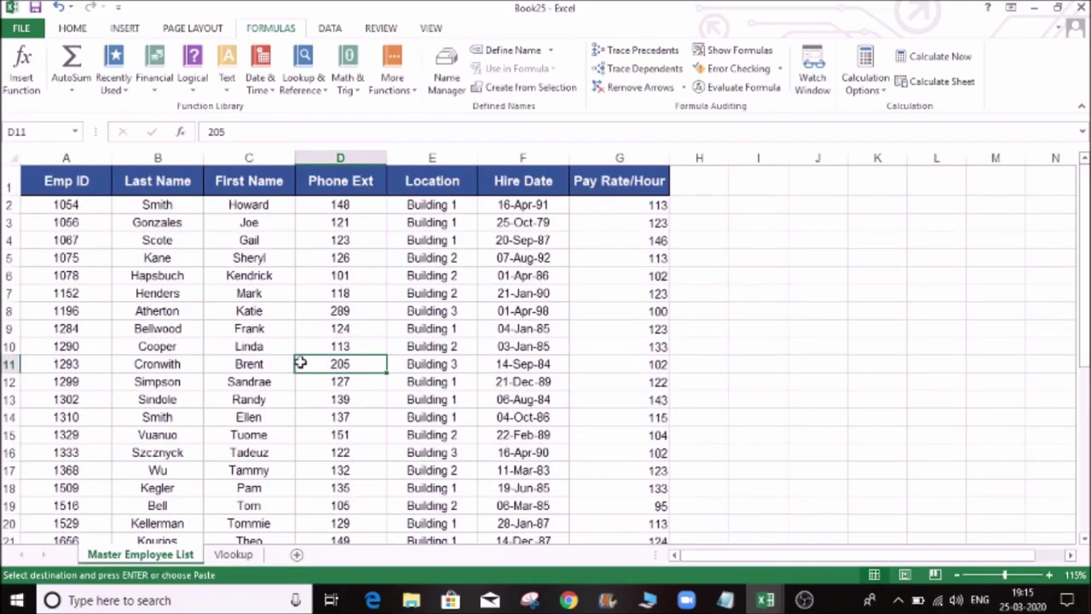
key(ctrl+f)
key(ctrl+v)
click(637, 297)
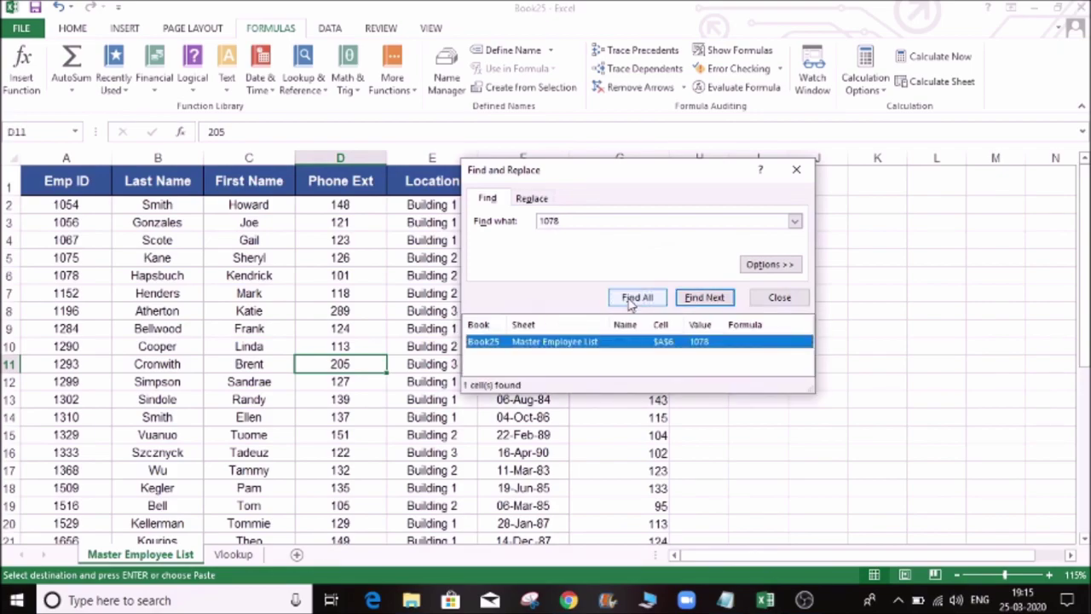
click(167, 276)
key(ctrl+c)
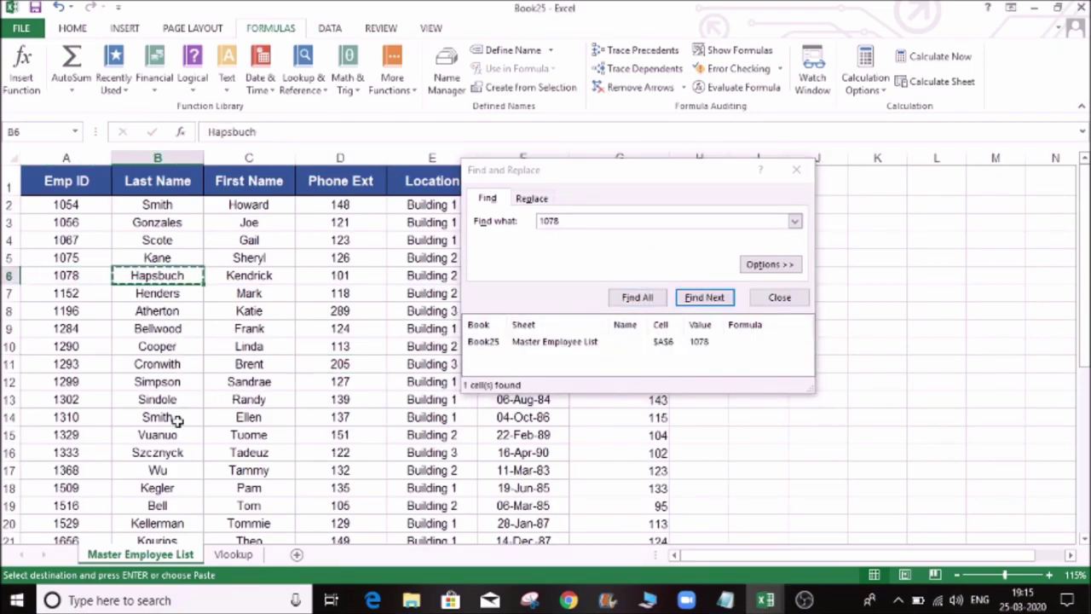
Paste Hapsbuch into the Vlookup sheet's Last Name cell E6, then delete it again
click(229, 555)
click(419, 314)
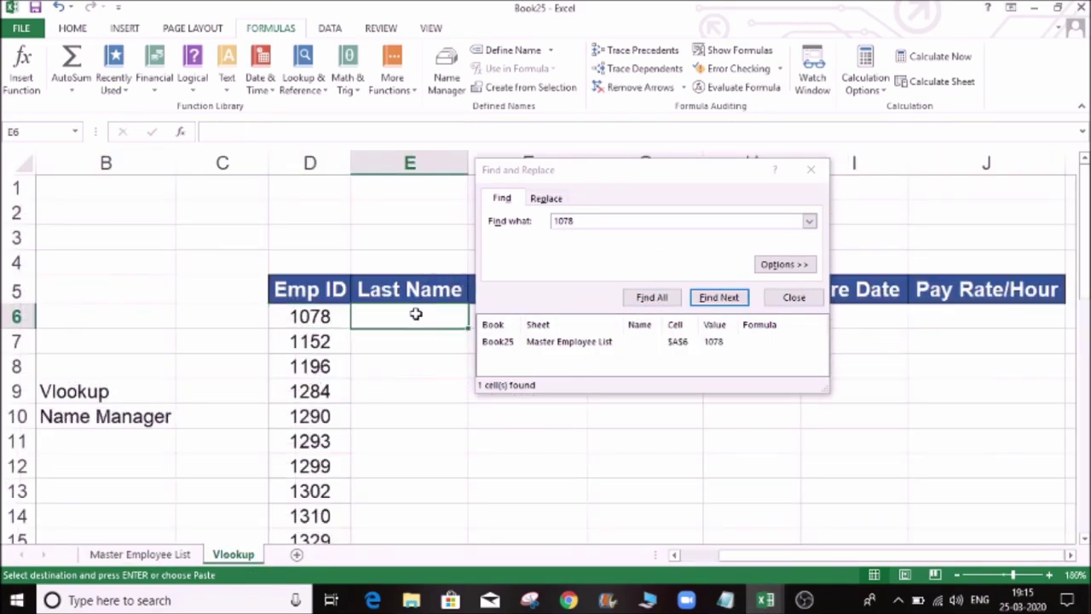
key(ctrl+v)
click(811, 169)
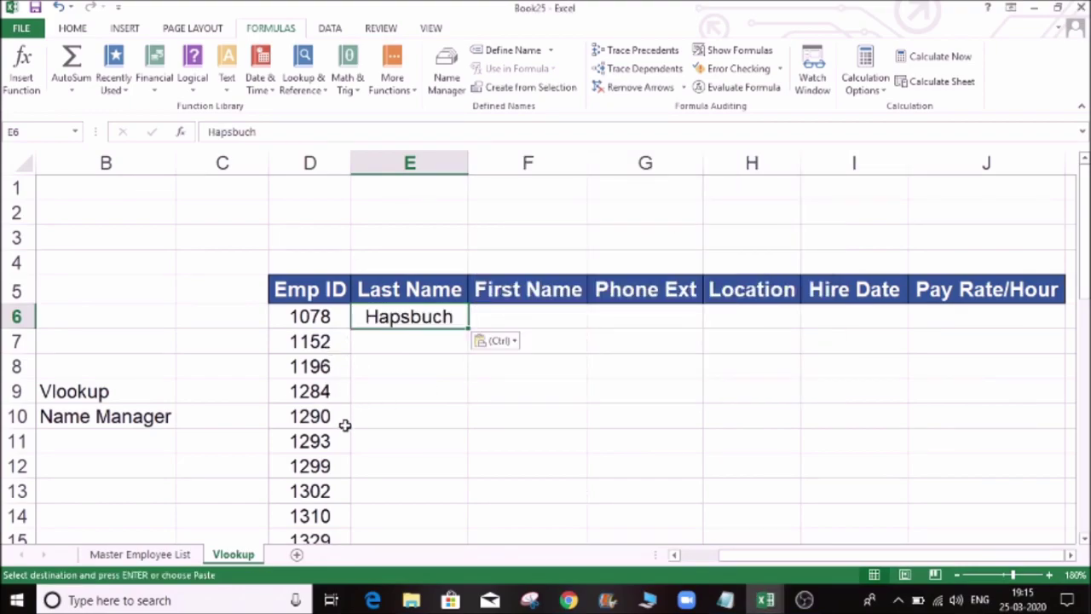
key(Delete)
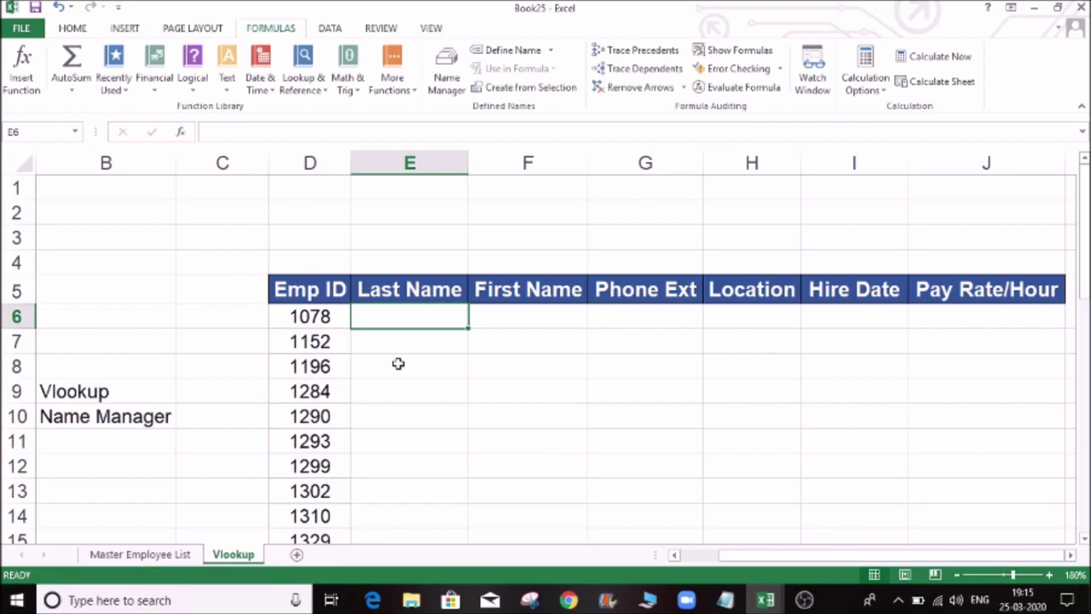
Compare both sheets, then start a VL formula in E6 for Emp ID 1078
click(171, 556)
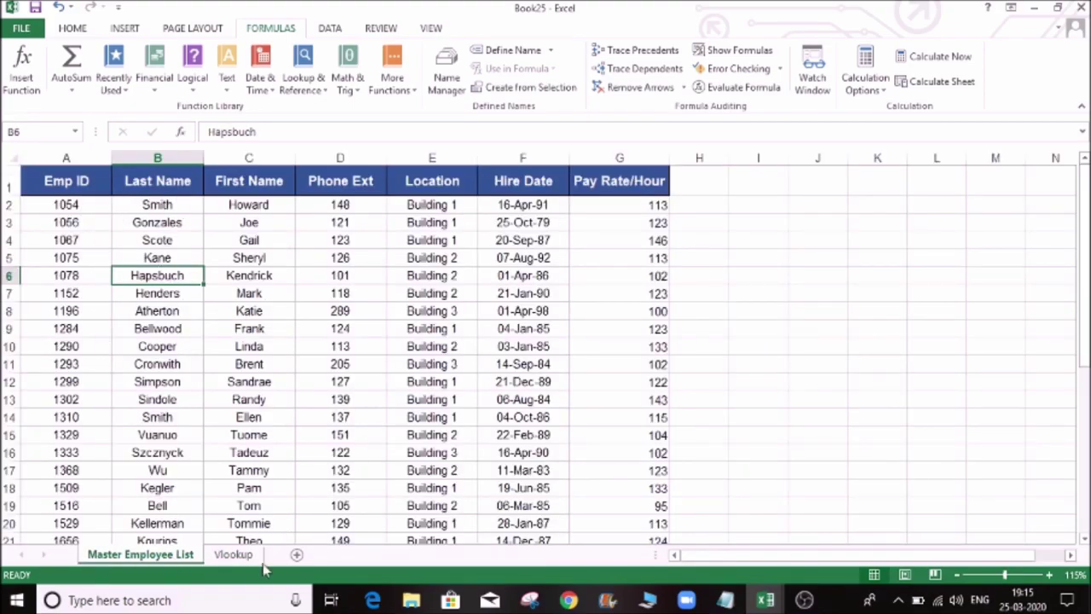
click(233, 555)
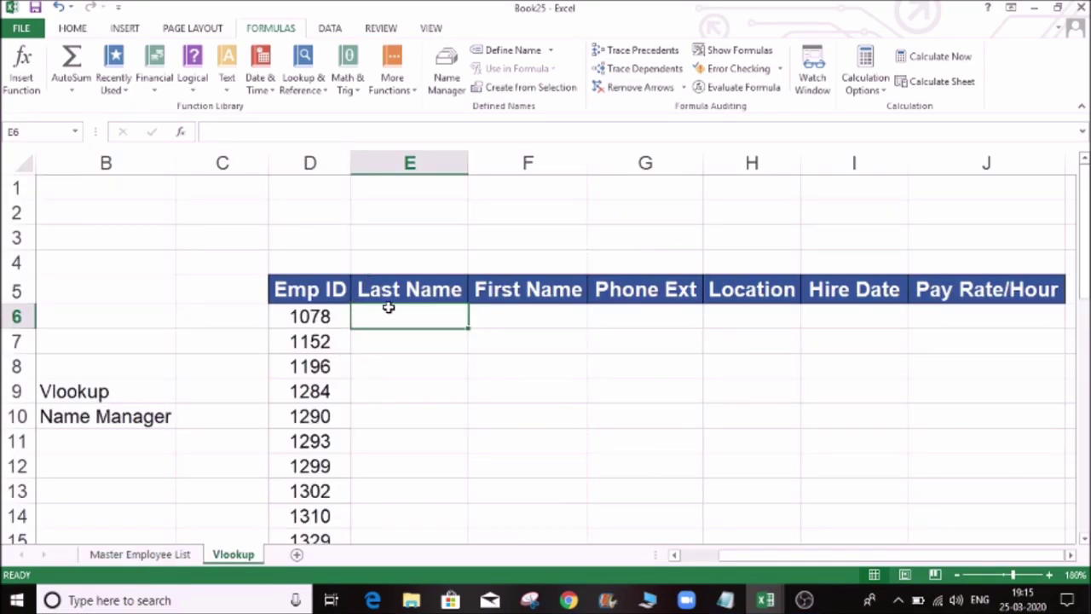
click(378, 337)
click(385, 317)
click(185, 554)
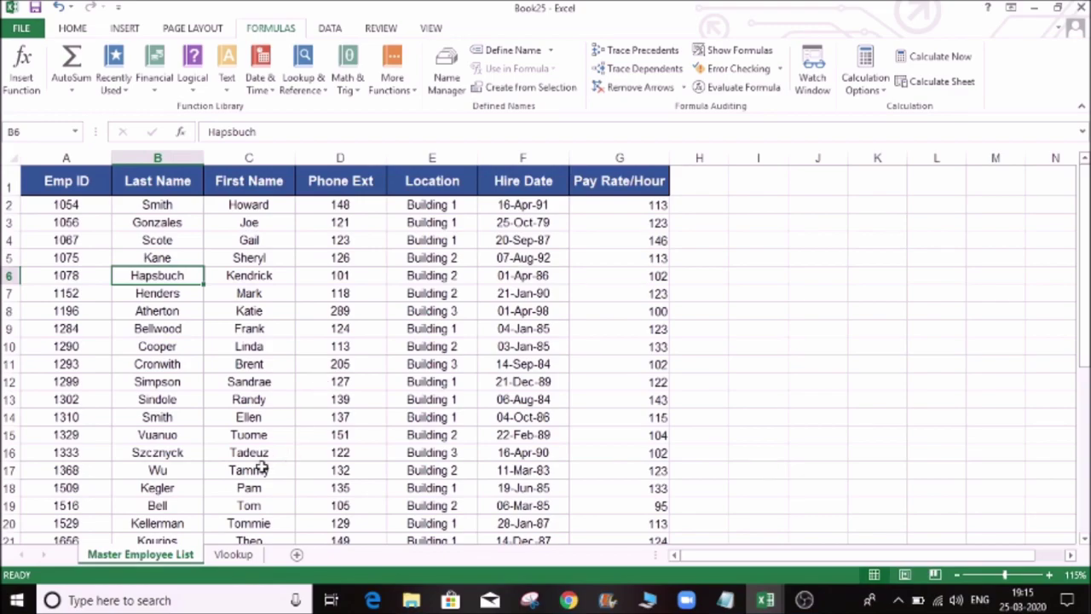
click(236, 555)
click(409, 342)
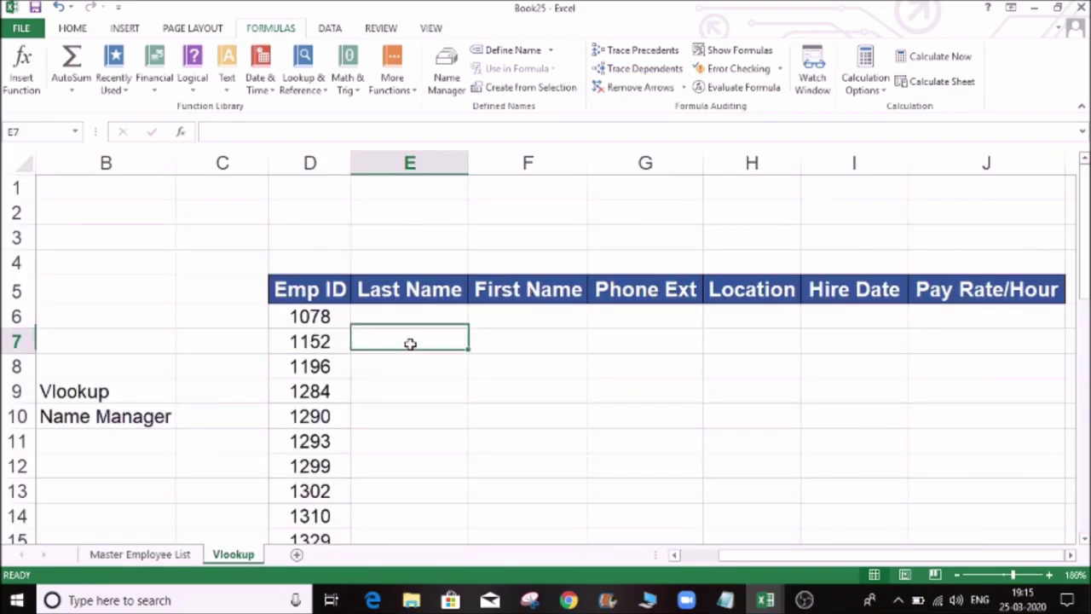
click(415, 315)
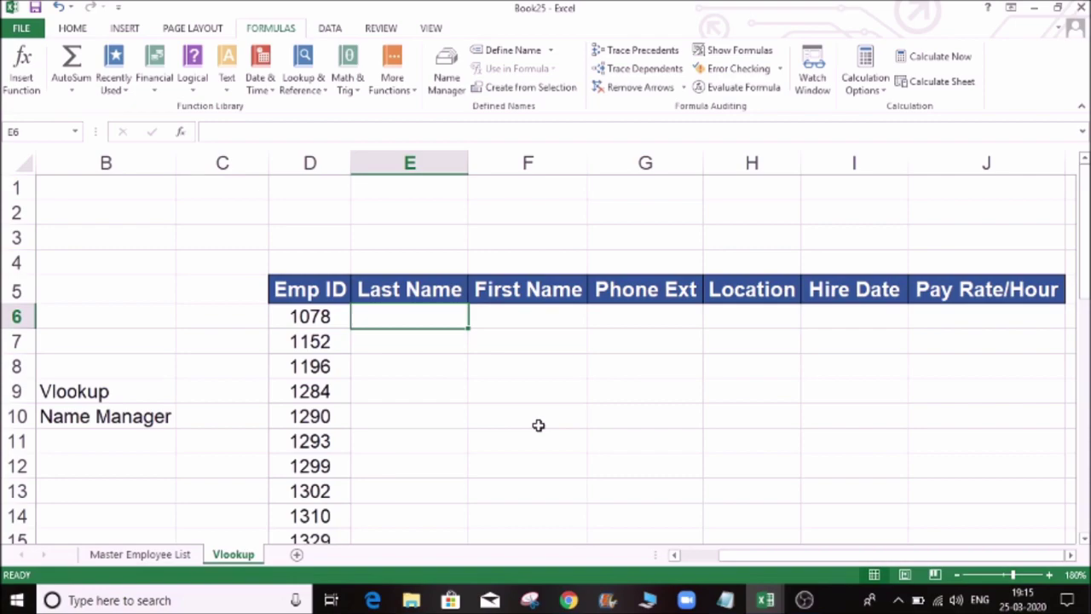
text(=)
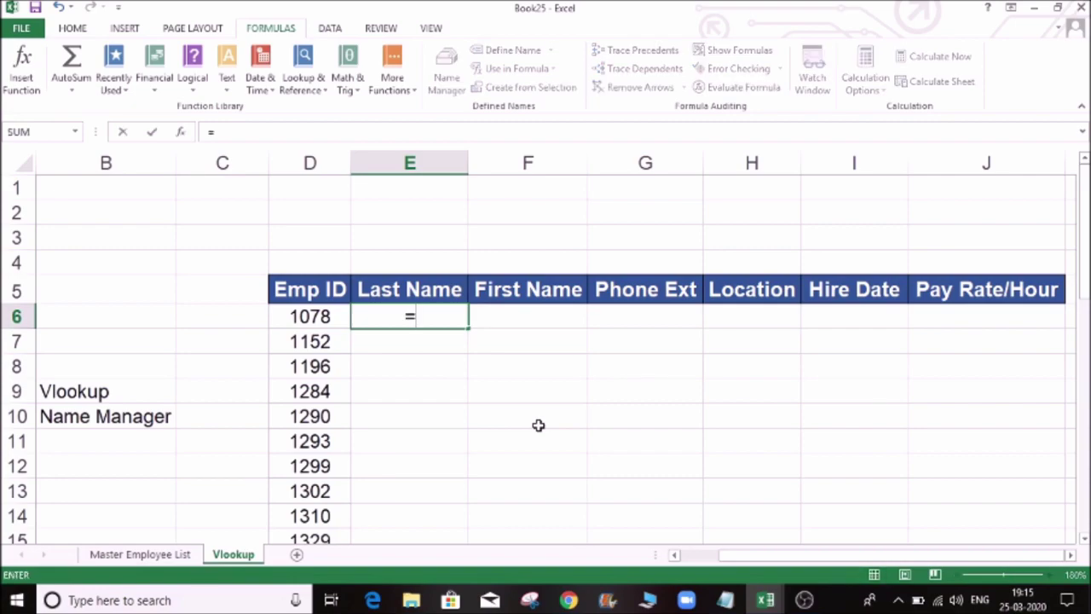
text(vl)
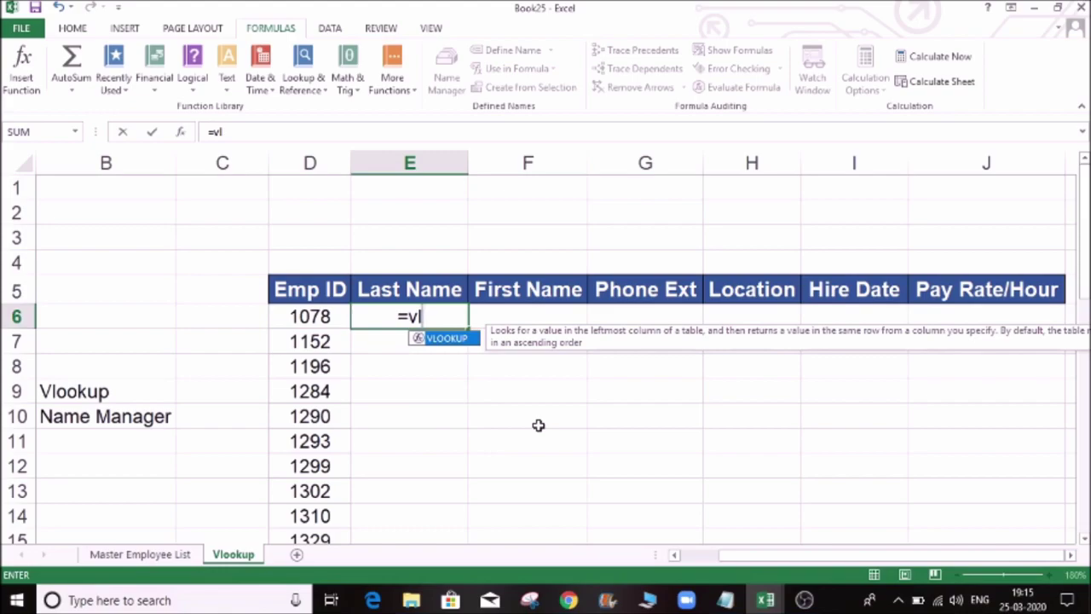
Build =VLOOKUP(D6,'Master Employee List'!$A$1:$G$38, in E6 with the table range made absolute
key(Tab)
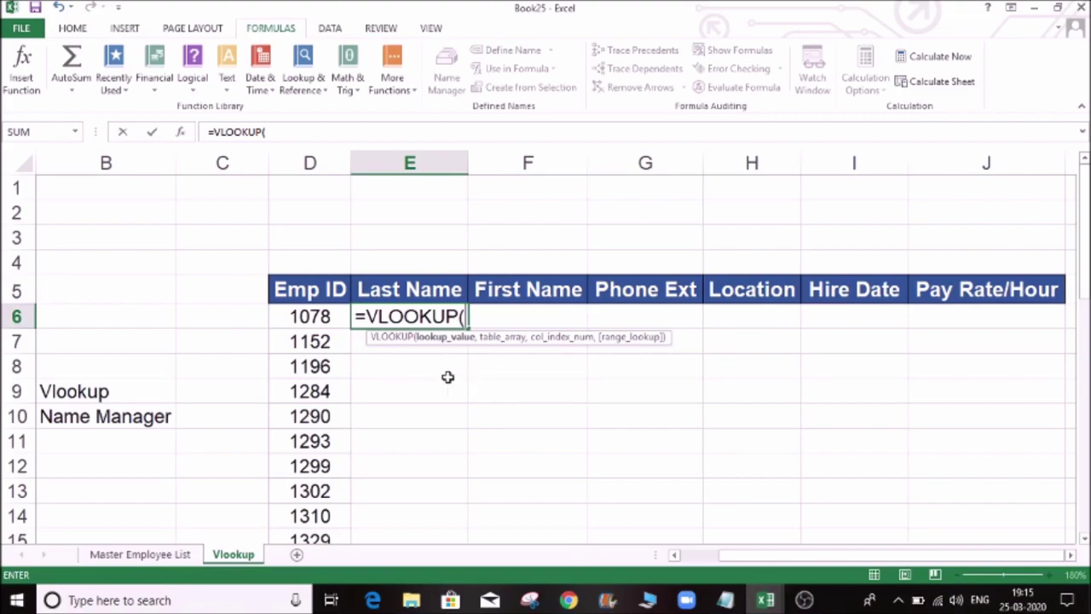
click(307, 314)
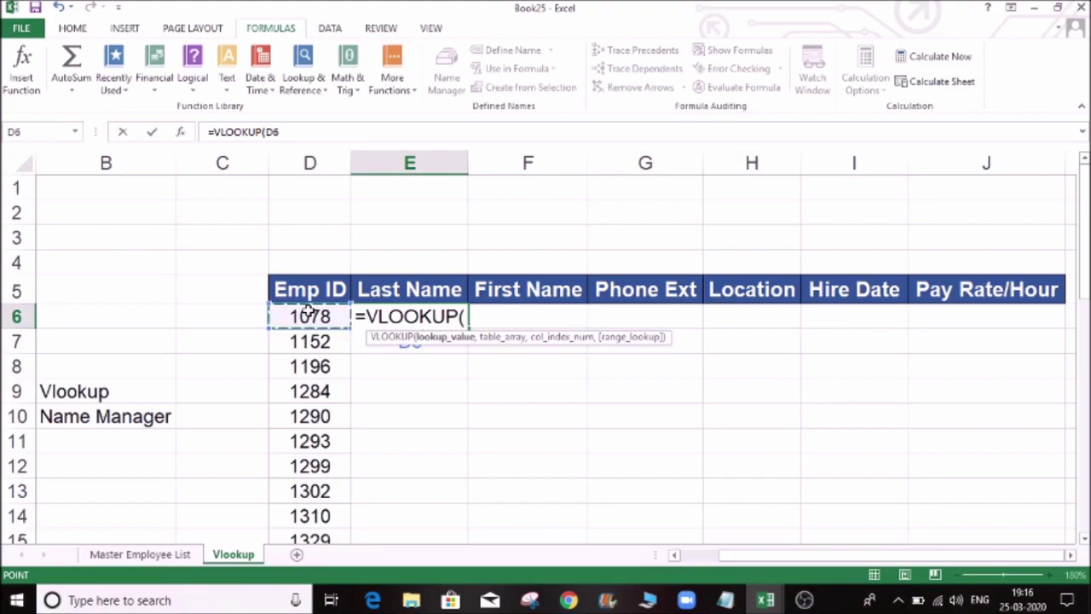
text(,)
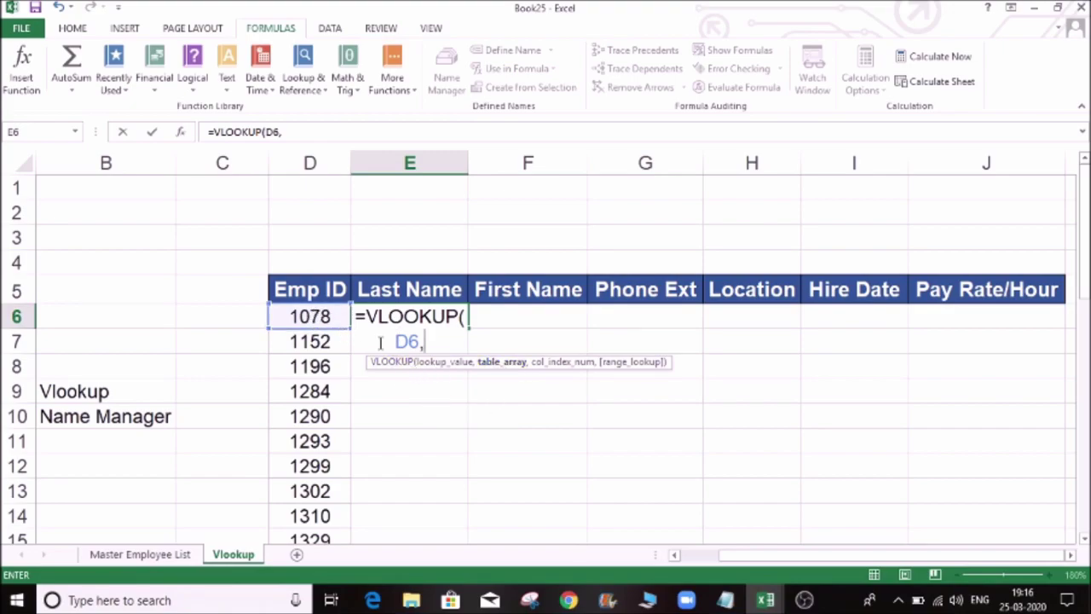
click(141, 555)
click(234, 555)
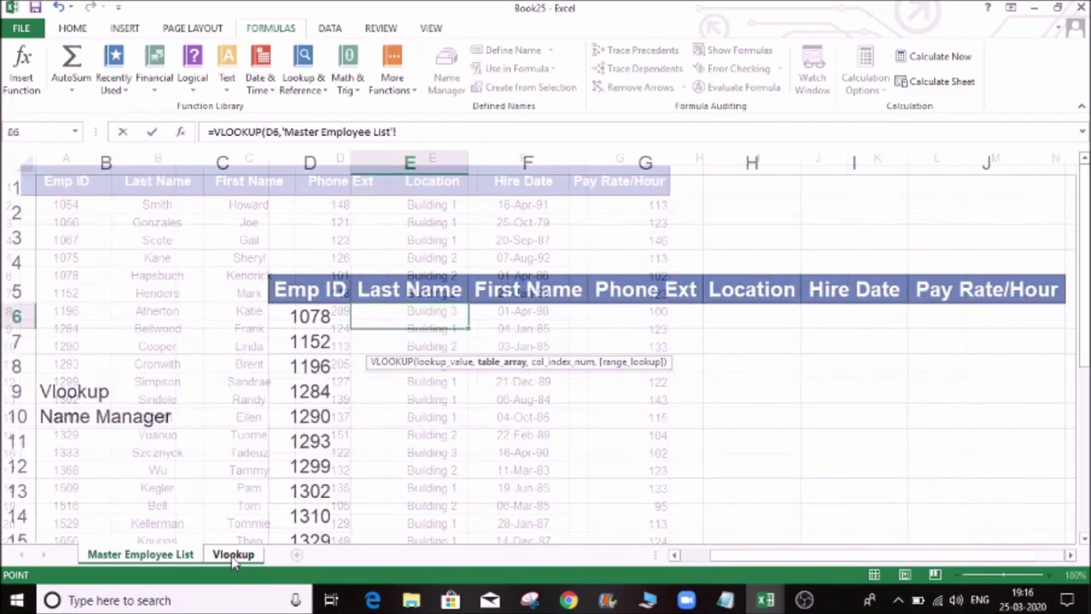
click(162, 555)
click(64, 183)
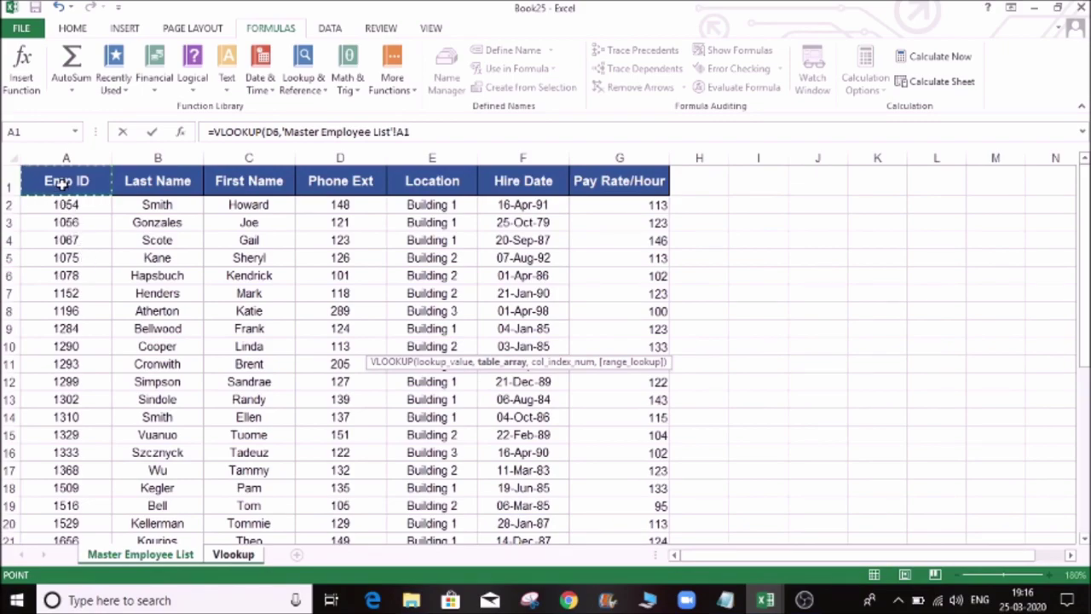
drag(64, 183, 671, 530)
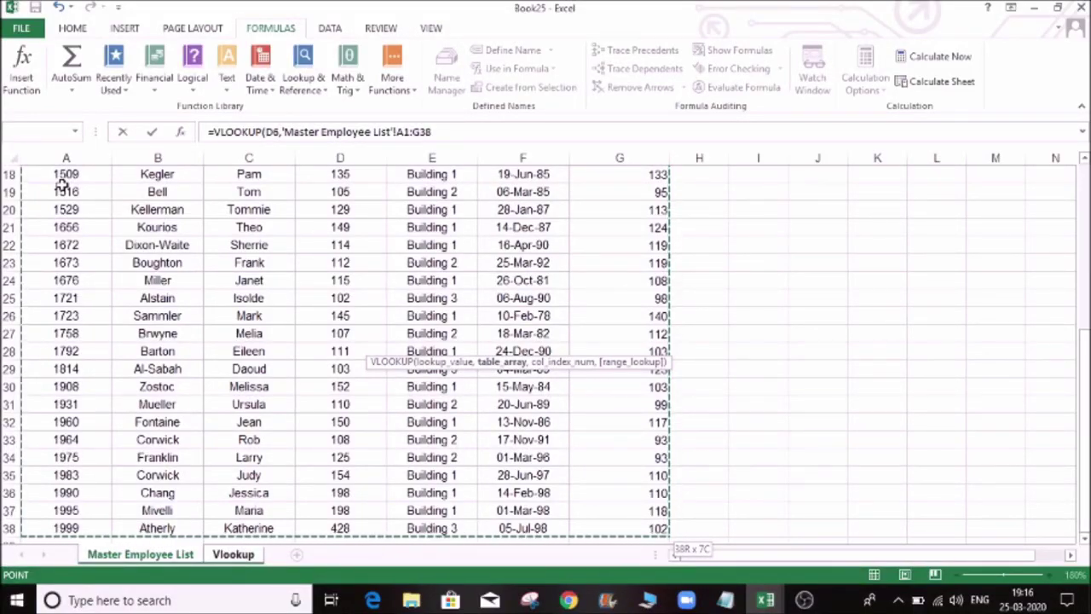
drag(671, 530, 671, 531)
key(F4)
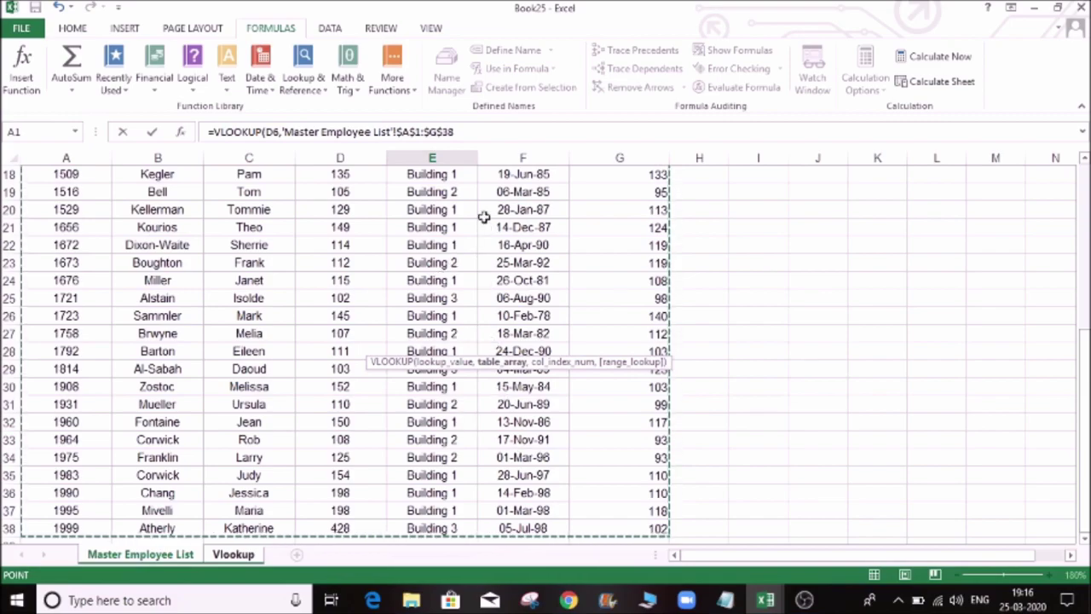
text(,)
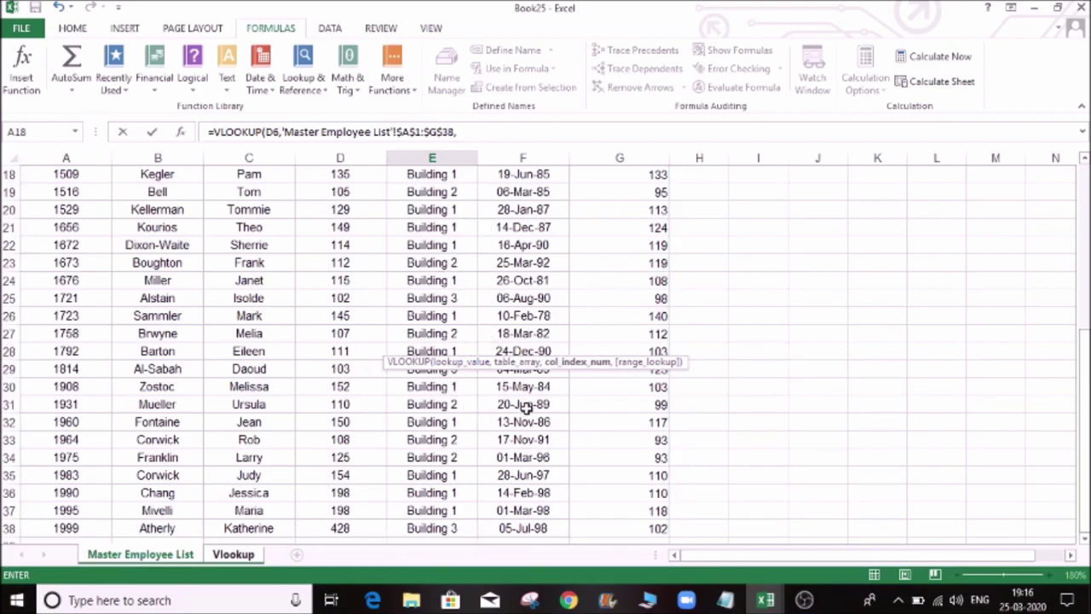
Remove the stray Vlookup! sheet reference from the E6 formula
click(233, 555)
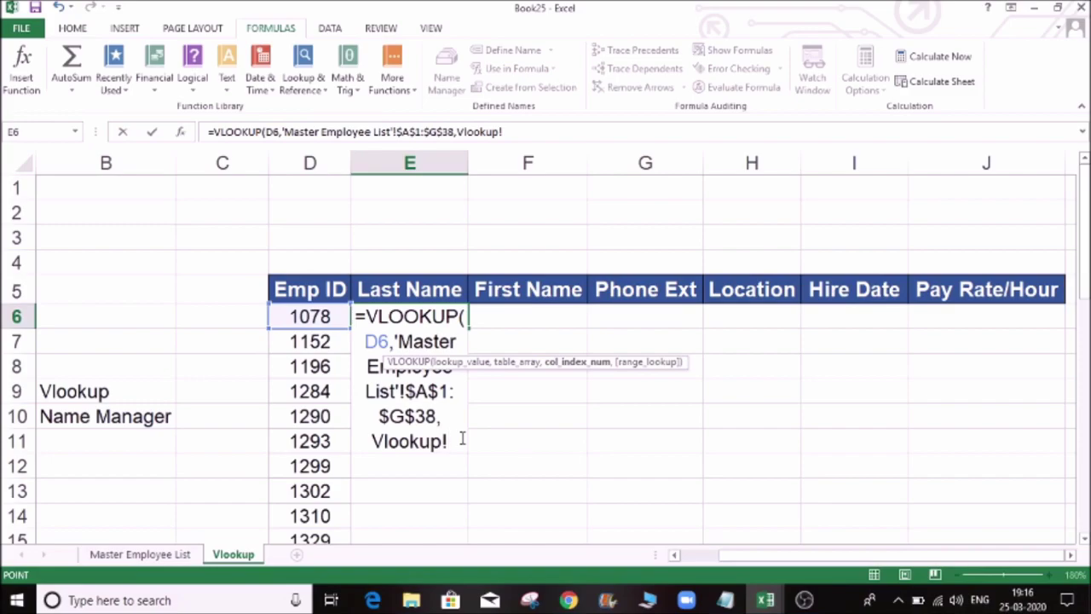
key(BackSpace)
key(BackSpace)
key(BackSpace)
key(BackSpace)
key(BackSpace)
key(BackSpace)
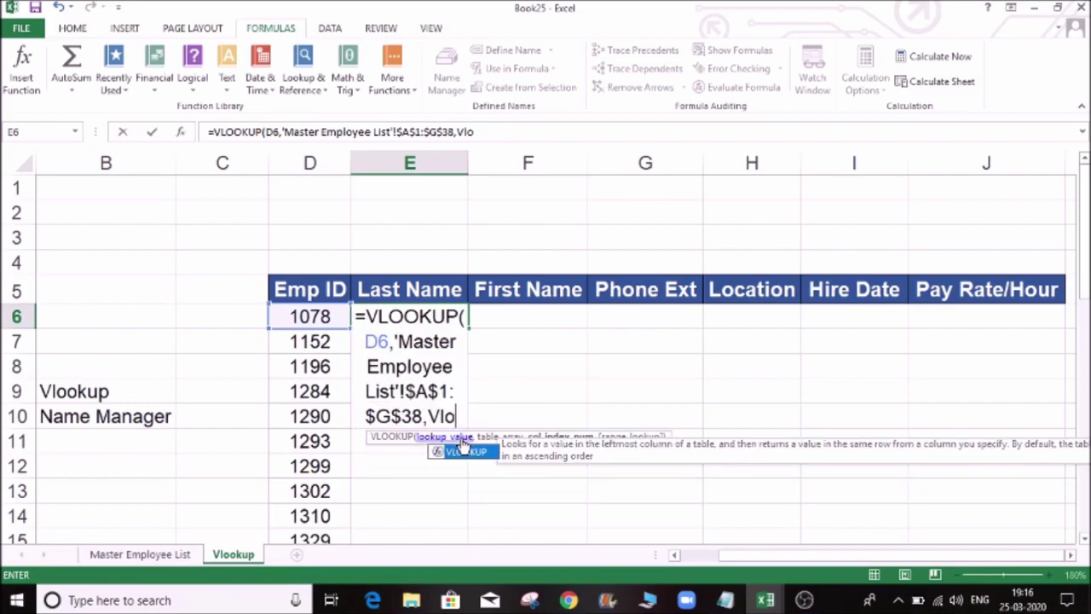
key(BackSpace)
key(BackSpace)
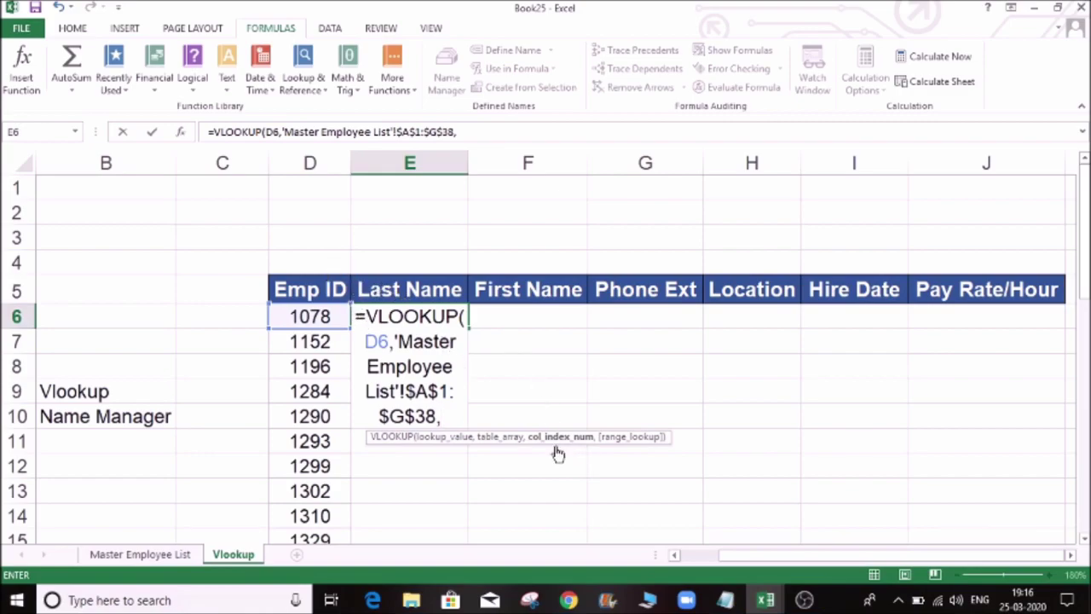
click(141, 555)
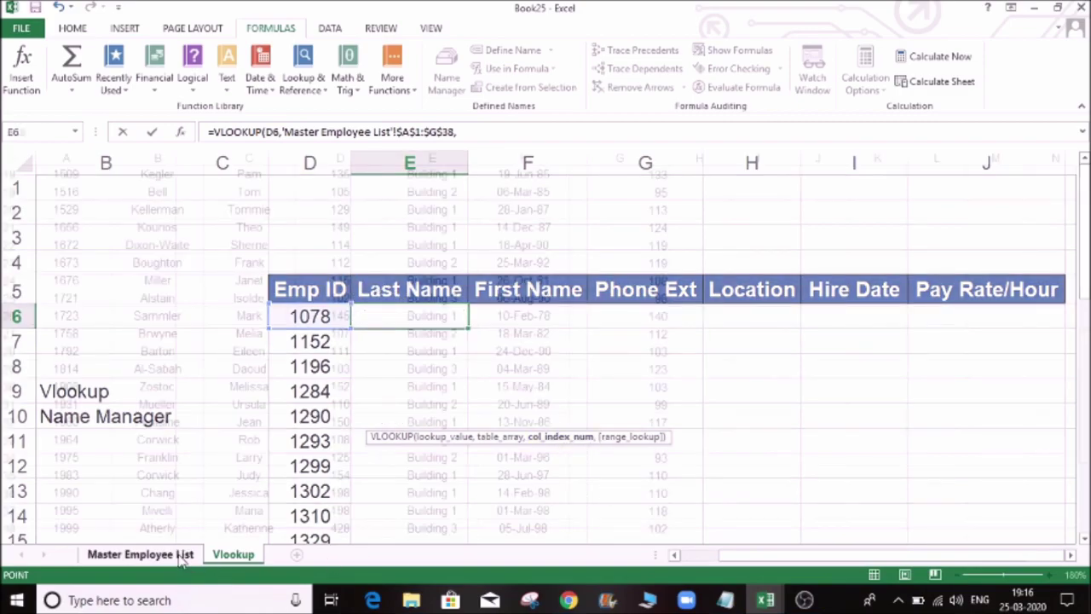
scroll(157, 245, up, 1)
scroll(168, 249, up, 5)
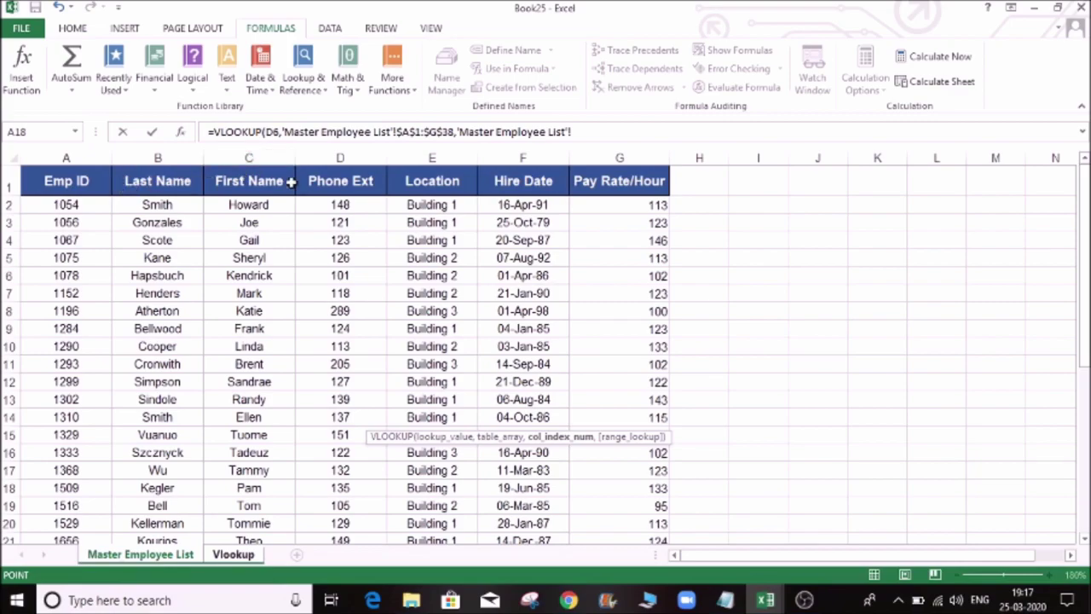
click(234, 555)
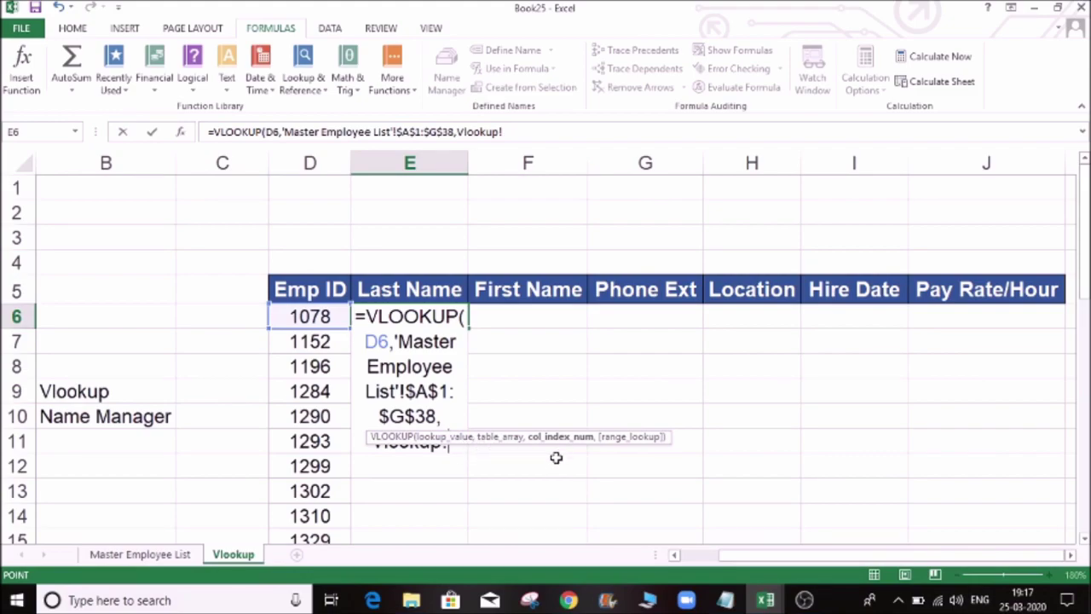
key(BackSpace)
key(BackSpace)
key(BackSpace)
key(BackSpace)
key(BackSpace)
key(BackSpace)
key(BackSpace)
key(BackSpace)
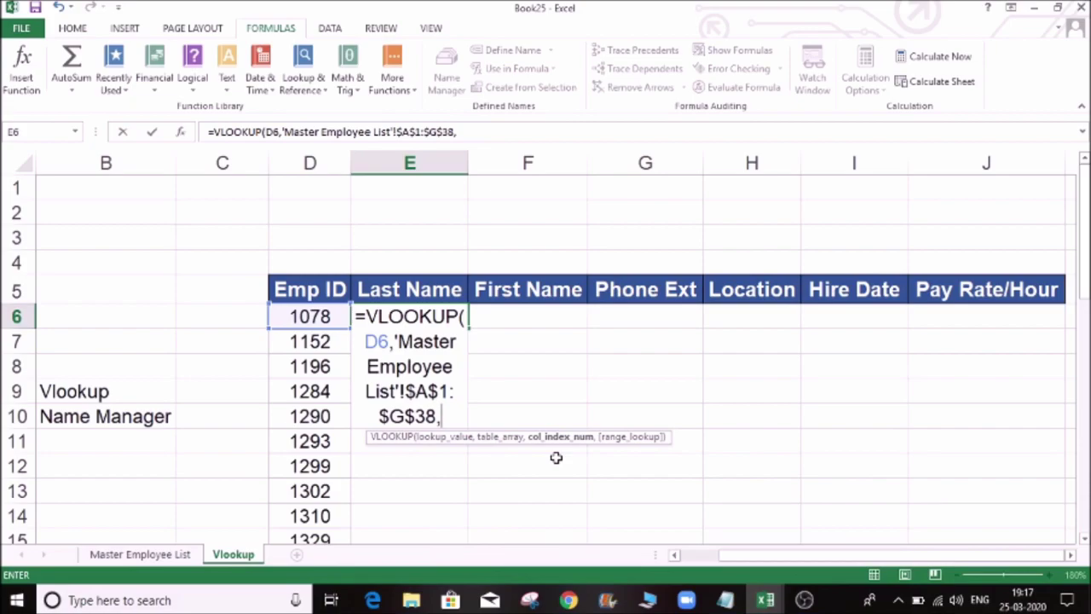
Complete E6 as =VLOOKUP(D6,'Master Employee List'!$A$1:$G$38,2,0) and fill it down
text(2)
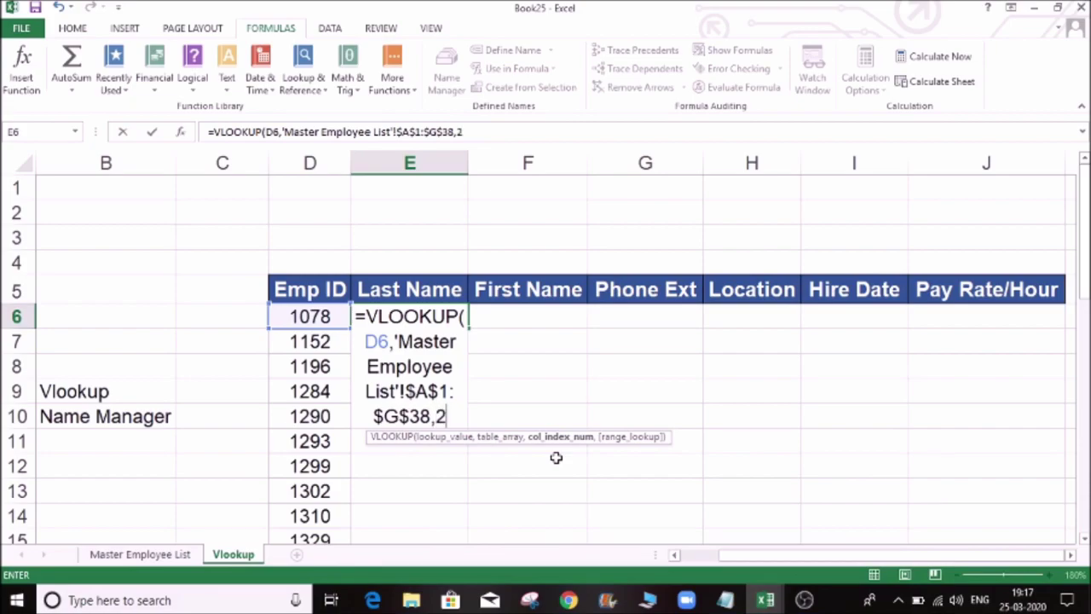
text(,0)
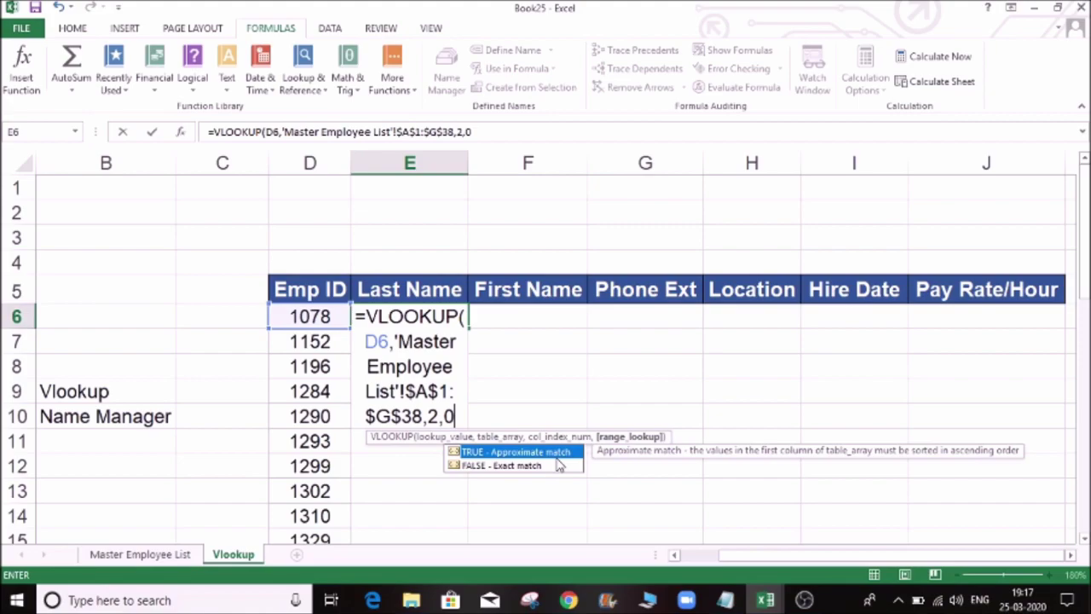
text())
key(Return)
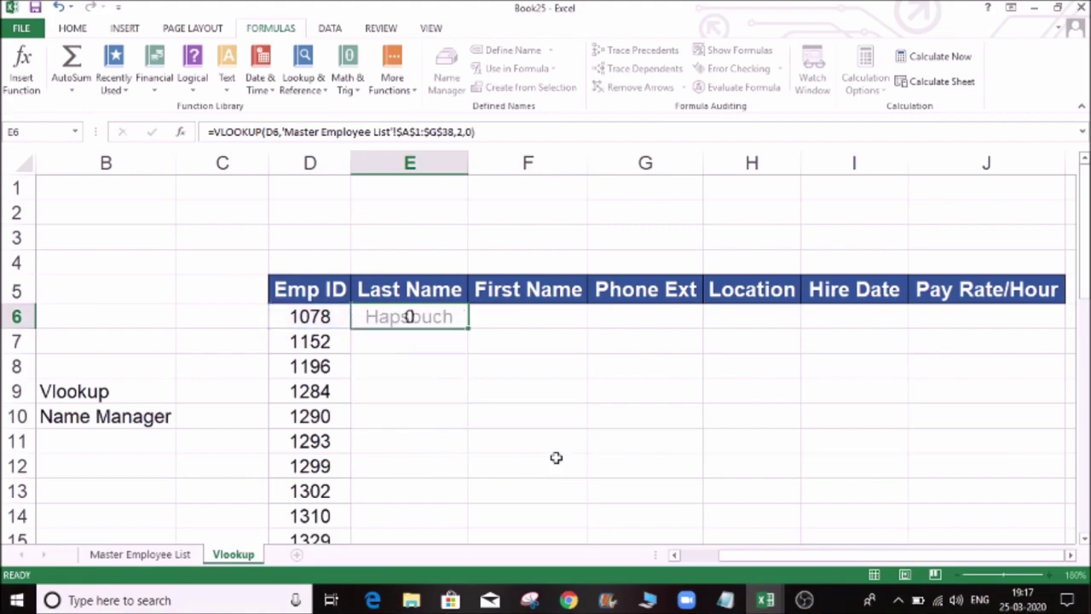
key(Up)
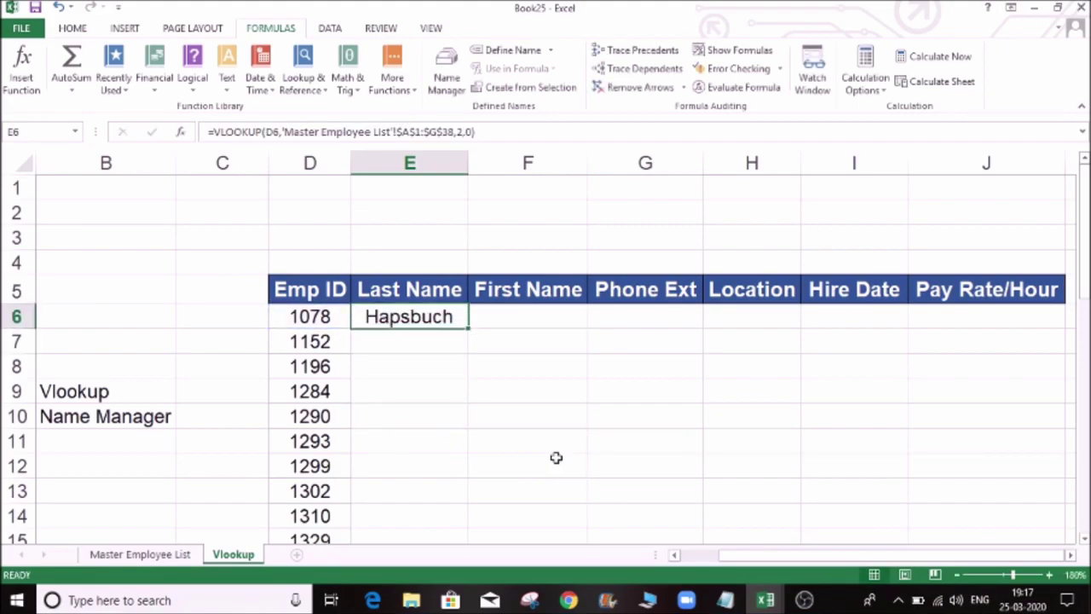
double_click(469, 330)
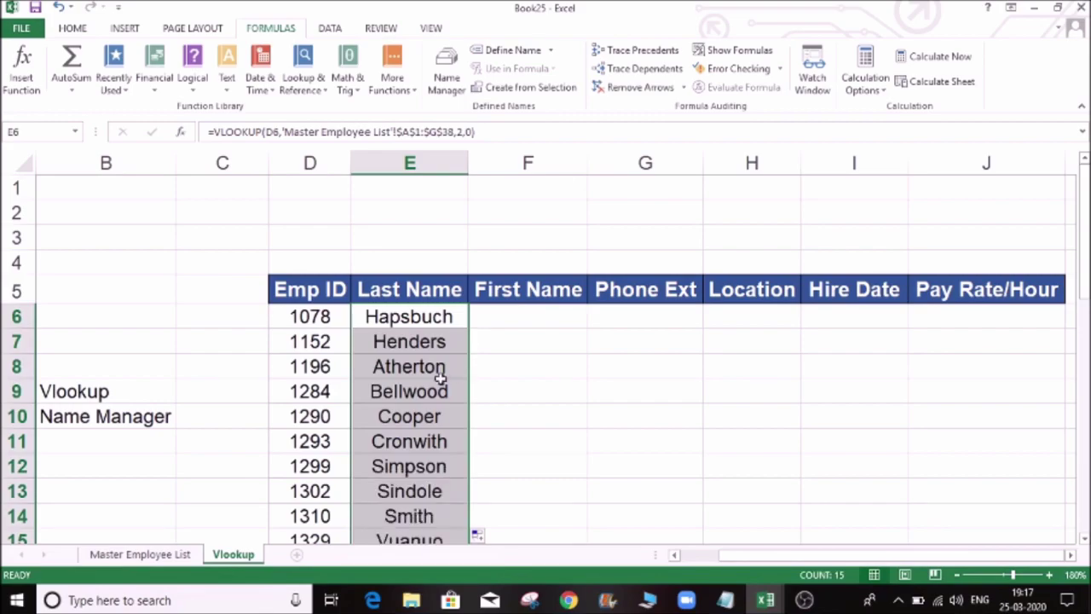
scroll(437, 417, down, 4)
scroll(431, 414, up, 4)
click(325, 341)
click(329, 316)
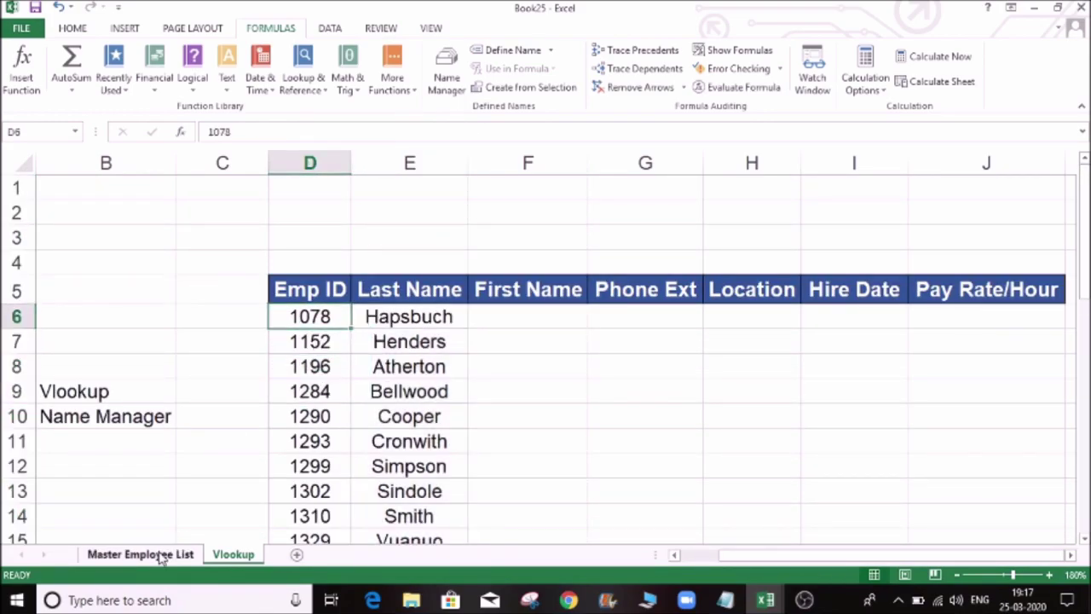
click(159, 555)
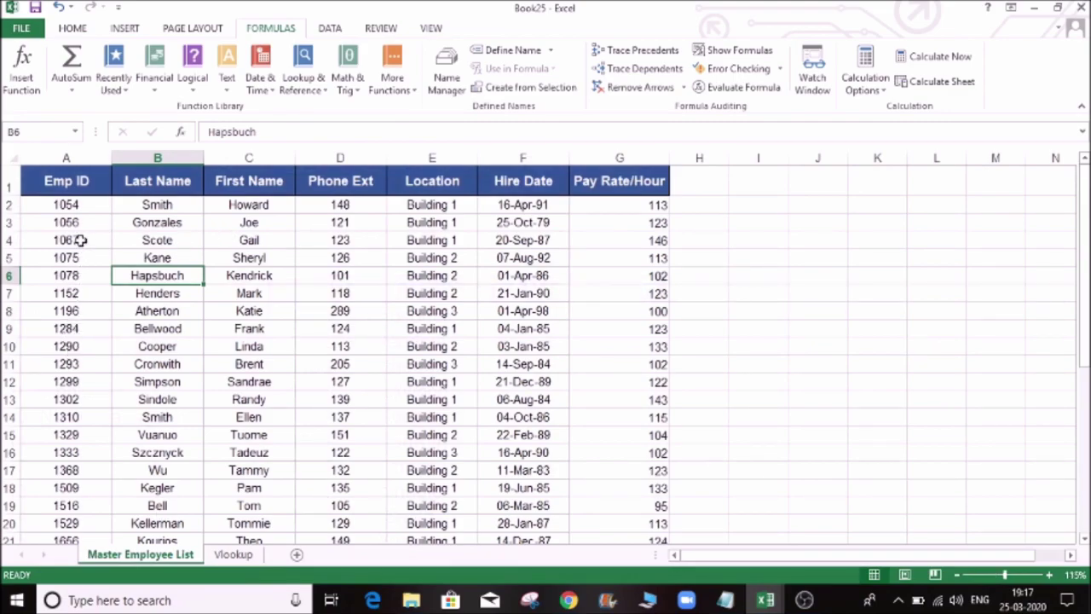
click(89, 207)
key(Down)
key(Down)
key(Down)
key(Down)
key(Down)
key(Down)
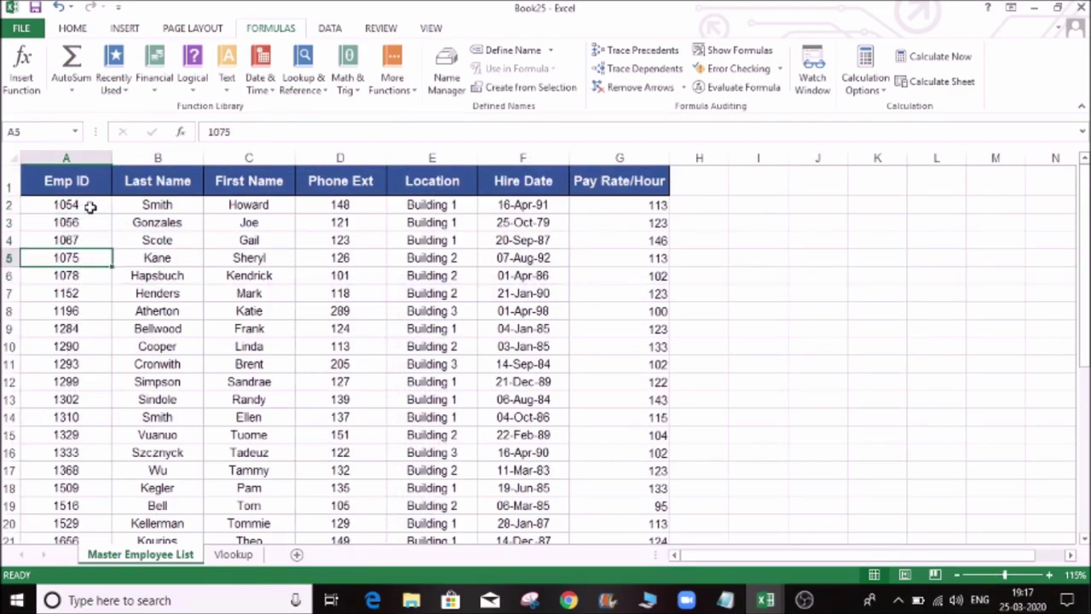
key(Up)
key(Up)
key(Right)
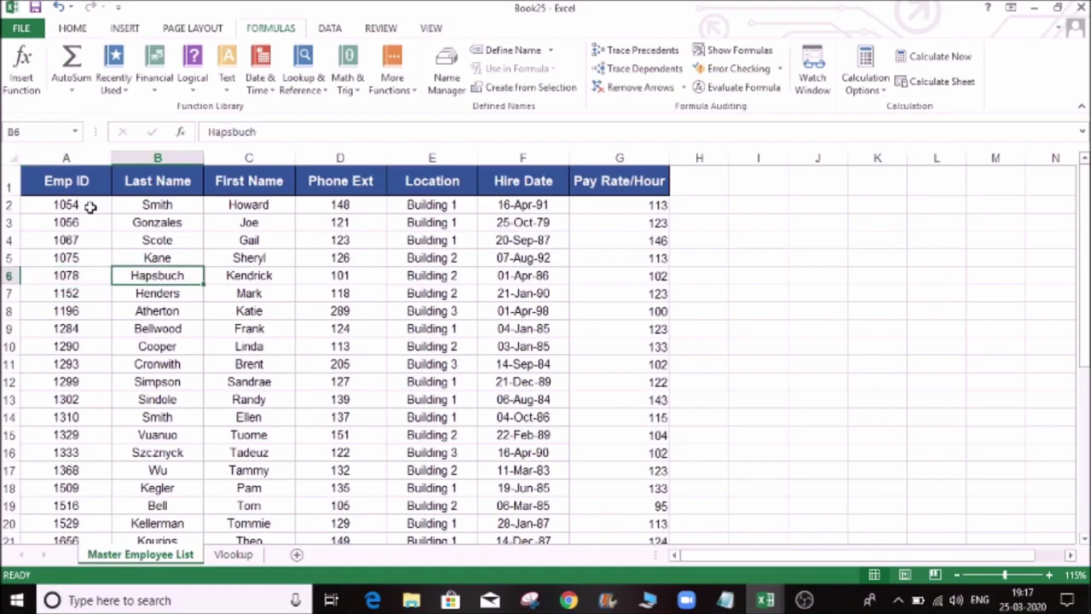
Back on the Vlookup sheet, inspect the E6 lookup formula and select F6
click(234, 555)
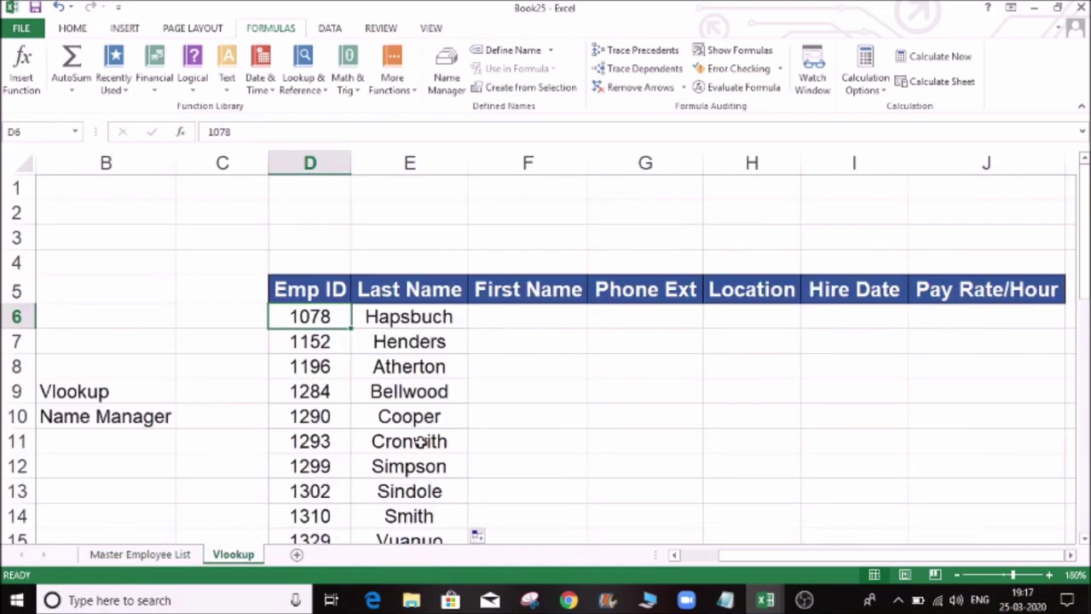
click(510, 315)
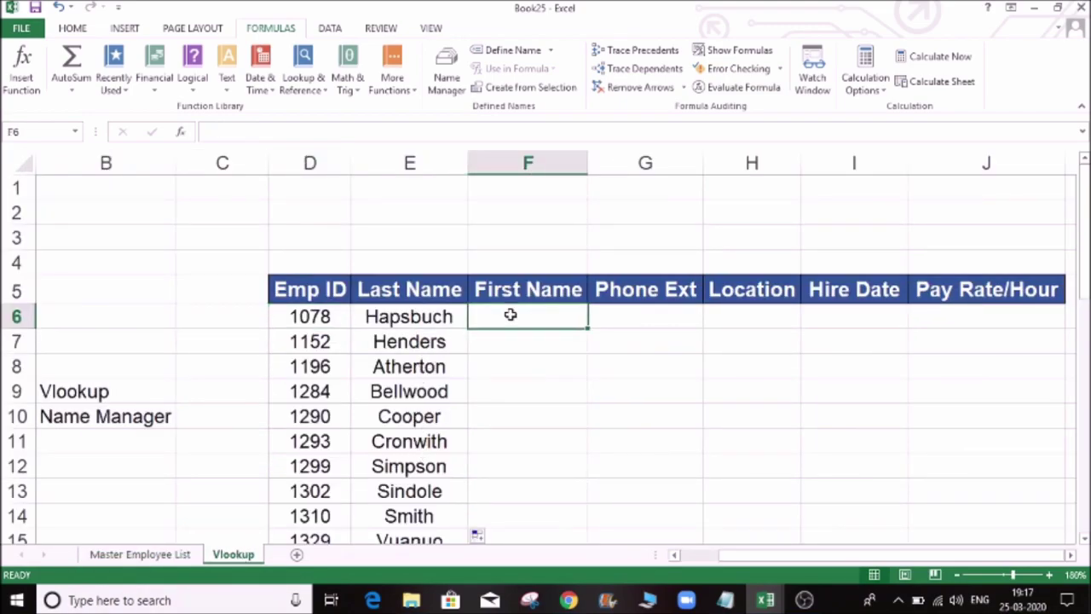
click(413, 317)
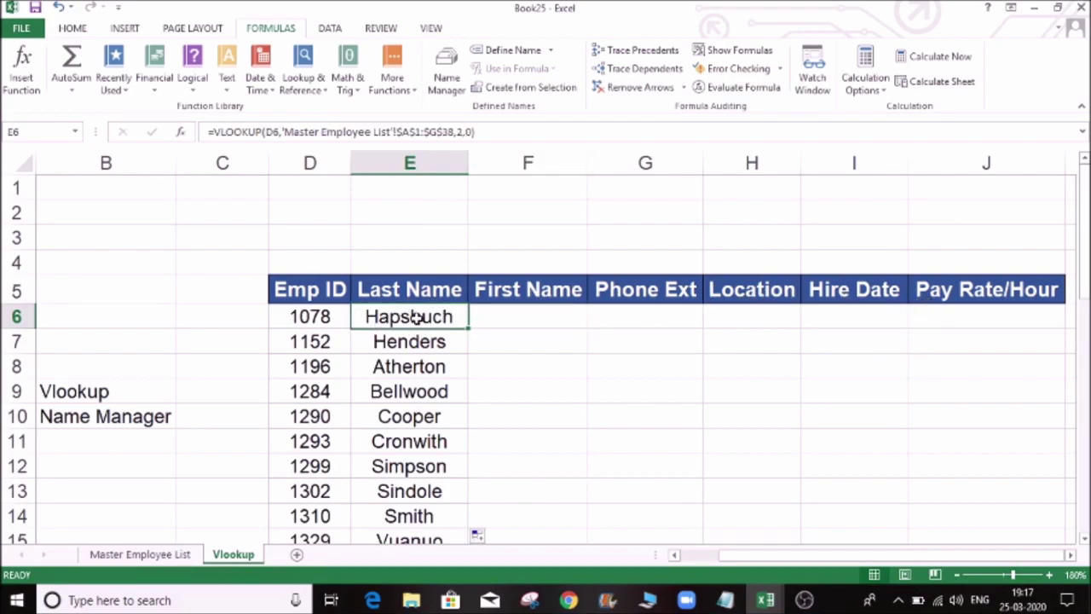
click(490, 319)
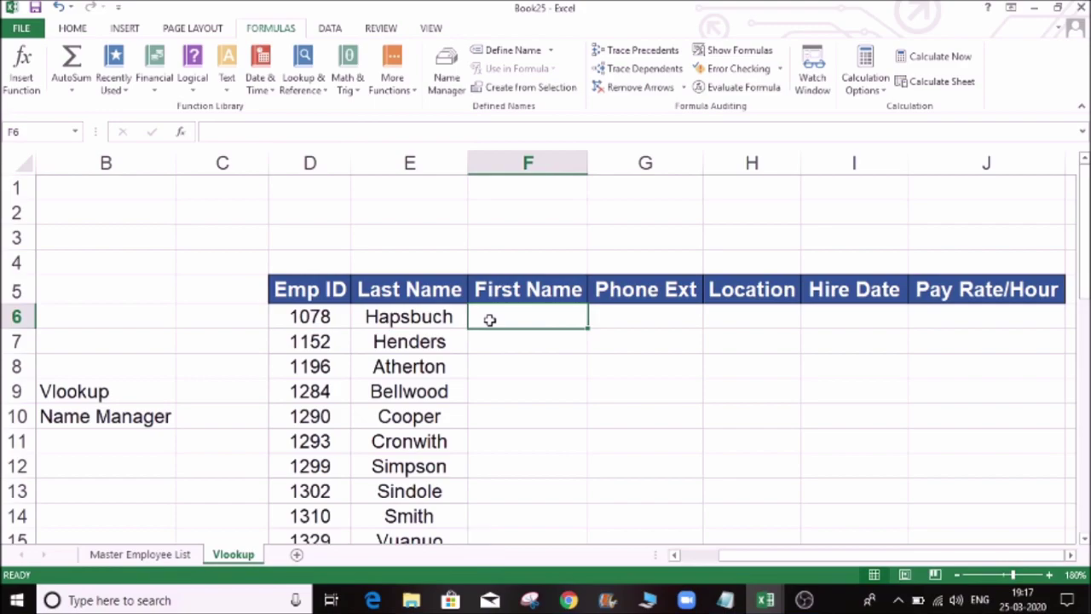
Abandon the started formula in F6, leaving it blank, and go to the Master Employee List
text(=v)
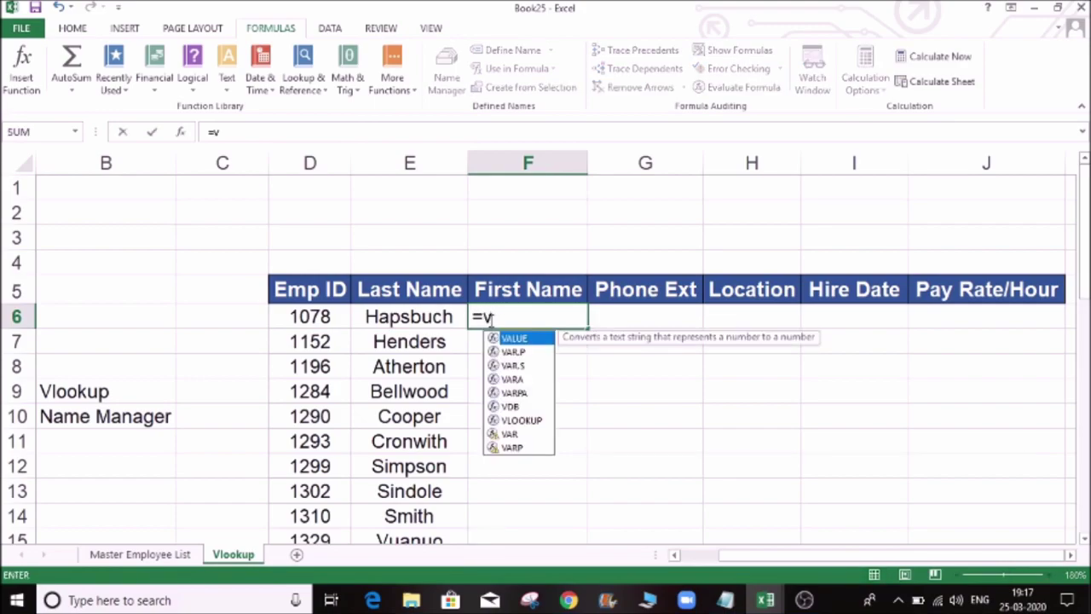
key(BackSpace)
key(BackSpace)
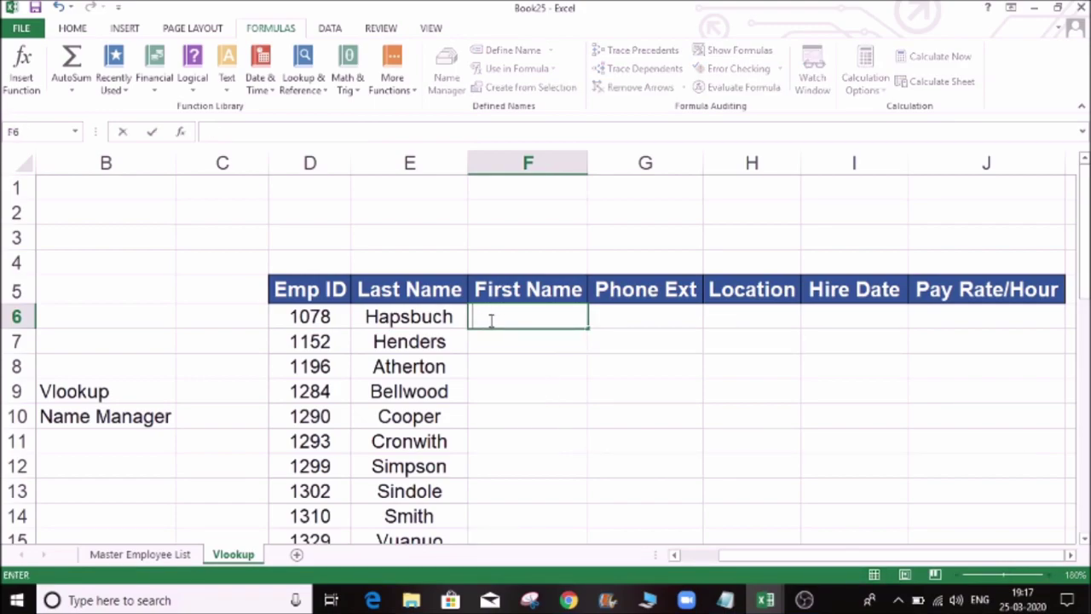
click(529, 247)
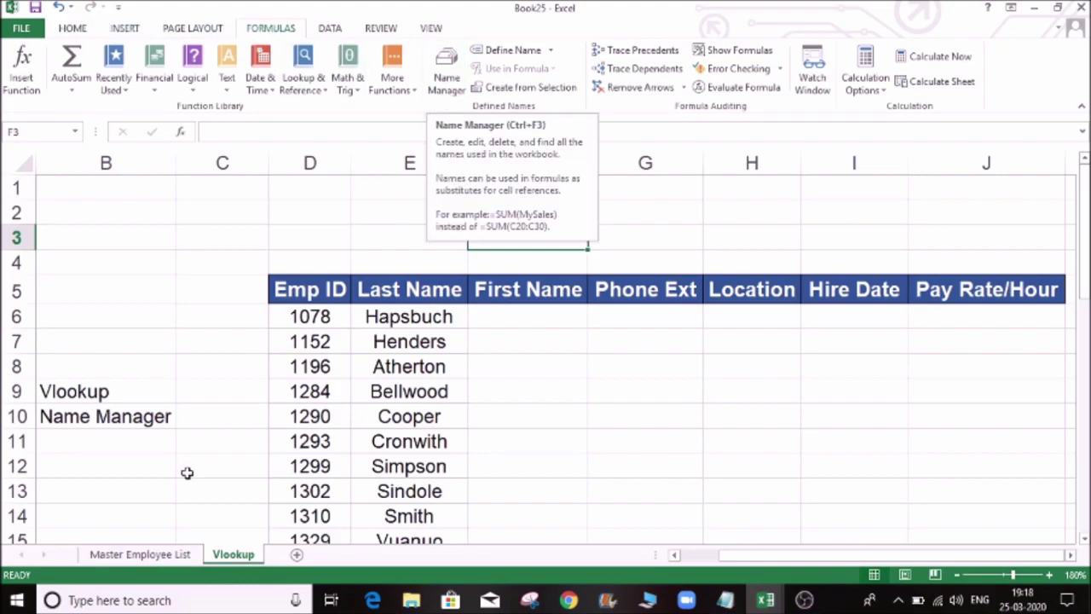
click(175, 554)
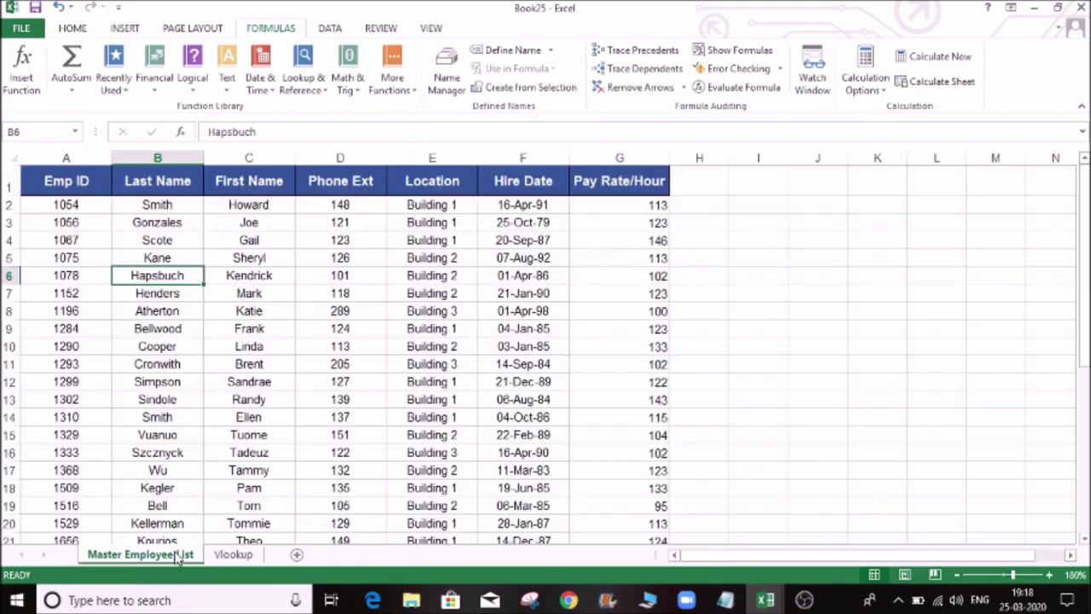
In Name Manager, start a new name, clearing the suggested text and keeping Workbook scope
click(447, 81)
drag(348, 234, 996, 176)
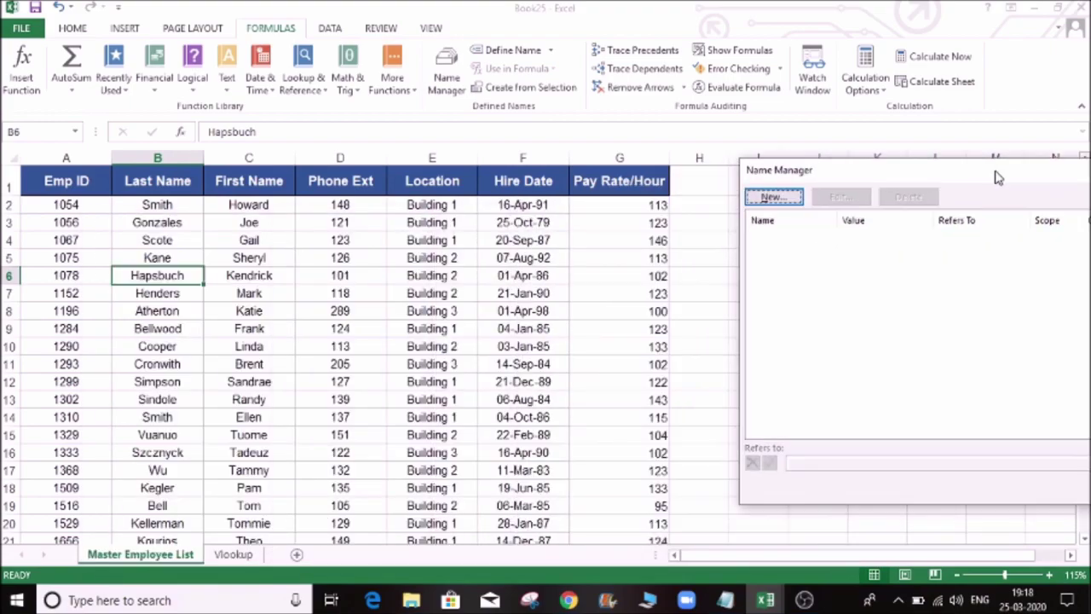
click(772, 195)
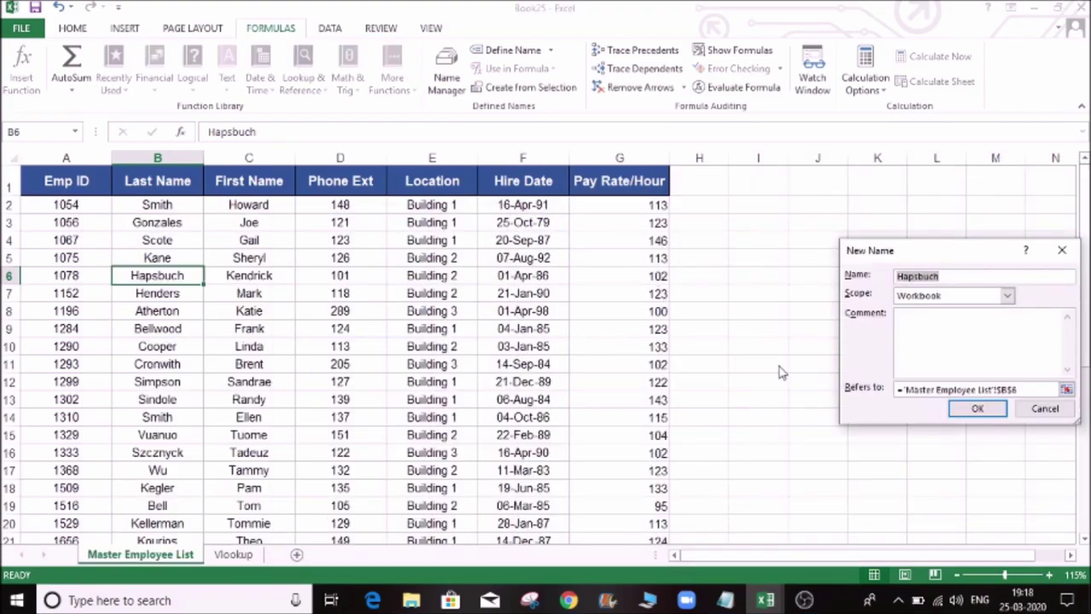
drag(936, 254, 705, 236)
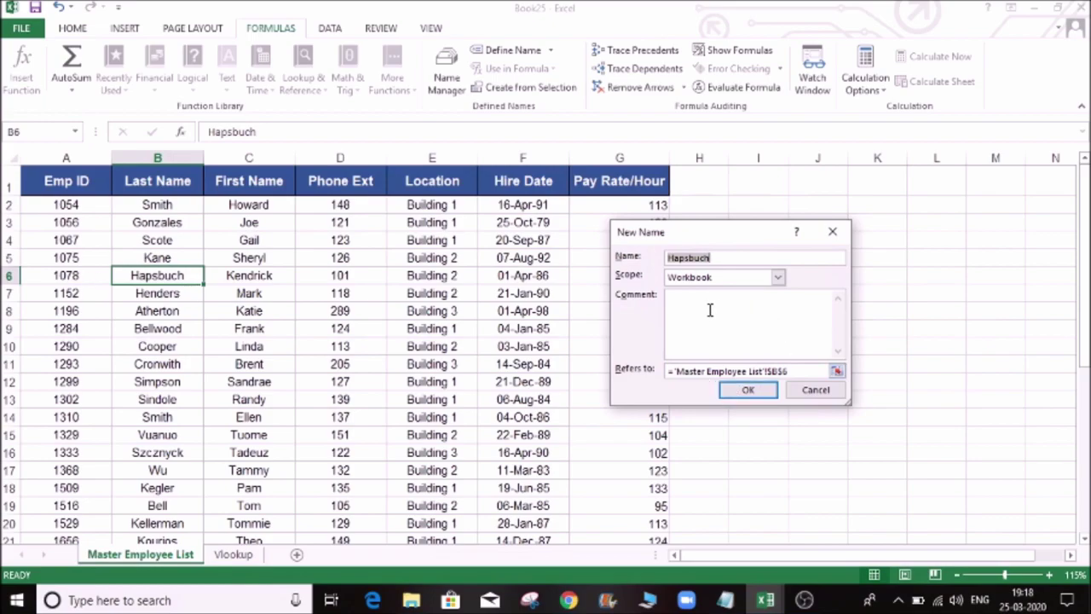
click(717, 258)
drag(712, 257, 622, 257)
key(BackSpace)
click(777, 278)
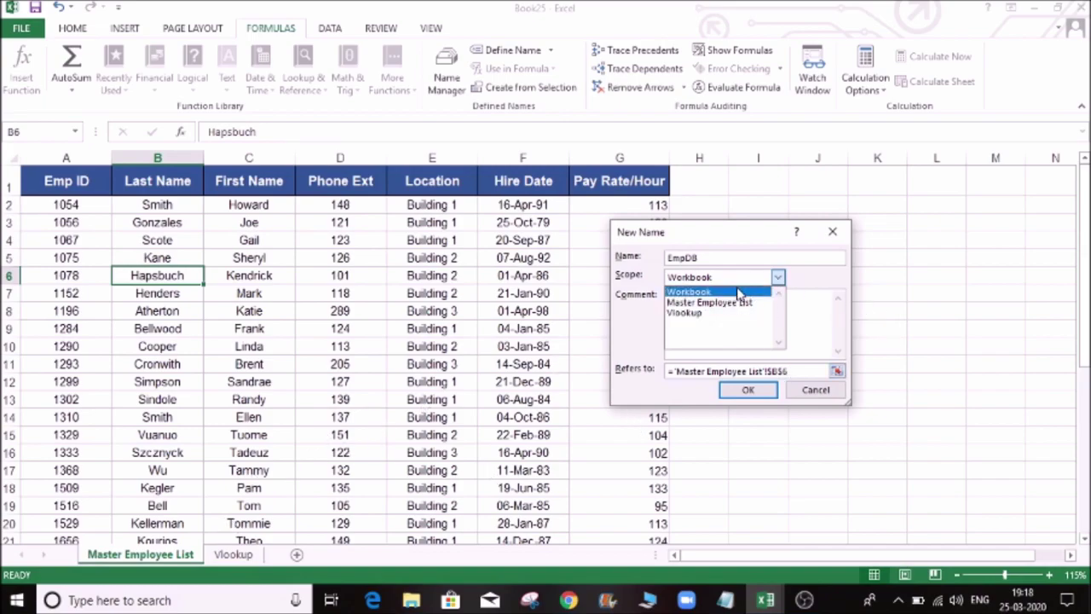
click(738, 293)
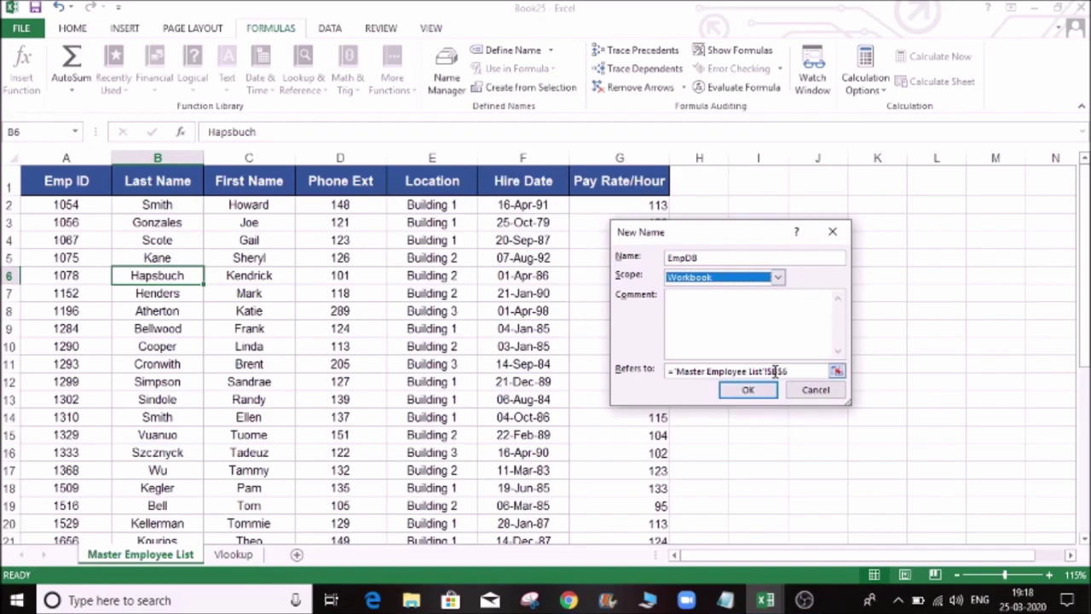
Set EmpDB to refer to 'Master Employee List'!$A$1:$G$38 and confirm it
click(837, 371)
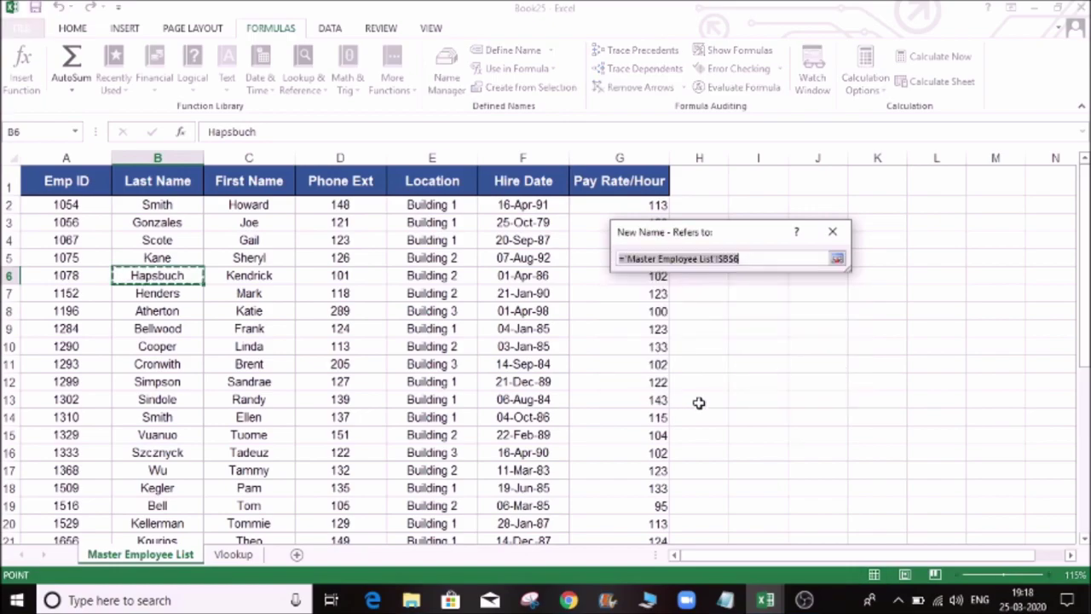
click(40, 186)
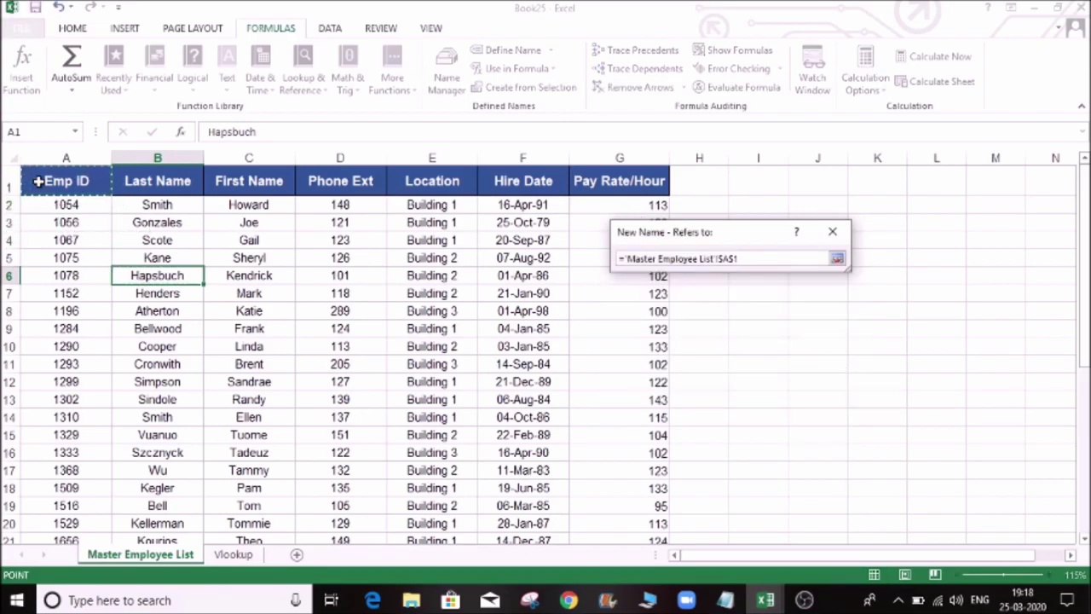
key(shift+Right)
key(shift+Right)
key(shift+Right)
key(shift+Right)
key(shift+Right)
key(shift+Right)
key(ctrl+shift+Down)
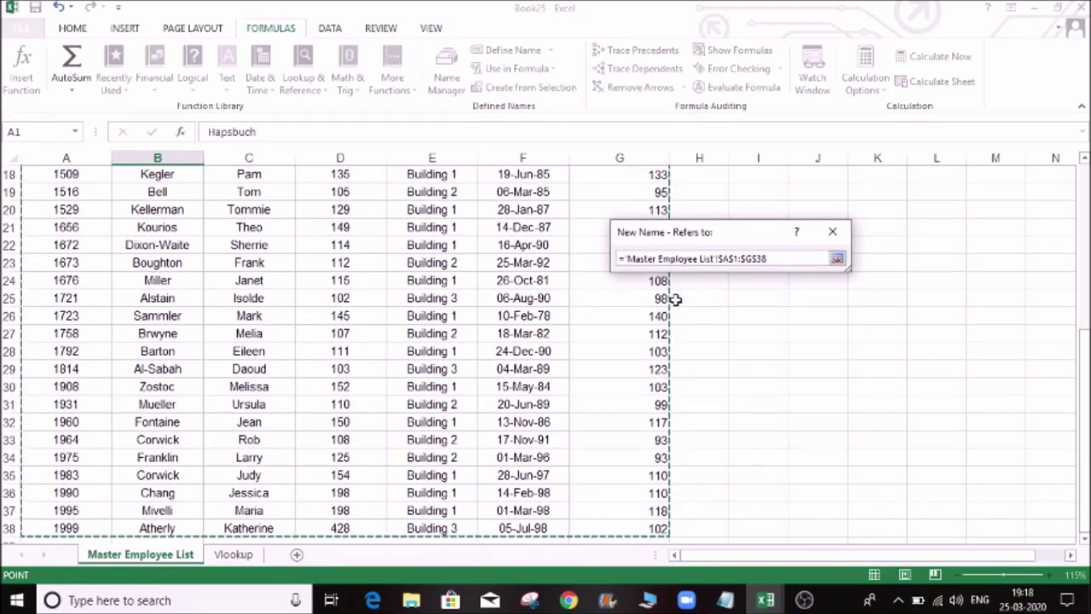
click(838, 258)
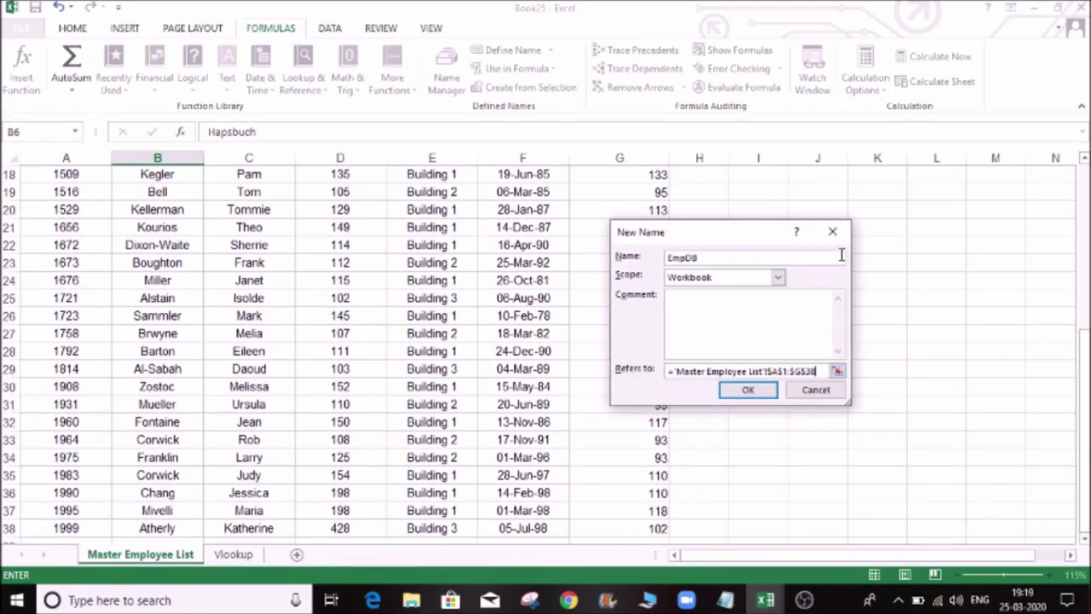
click(747, 390)
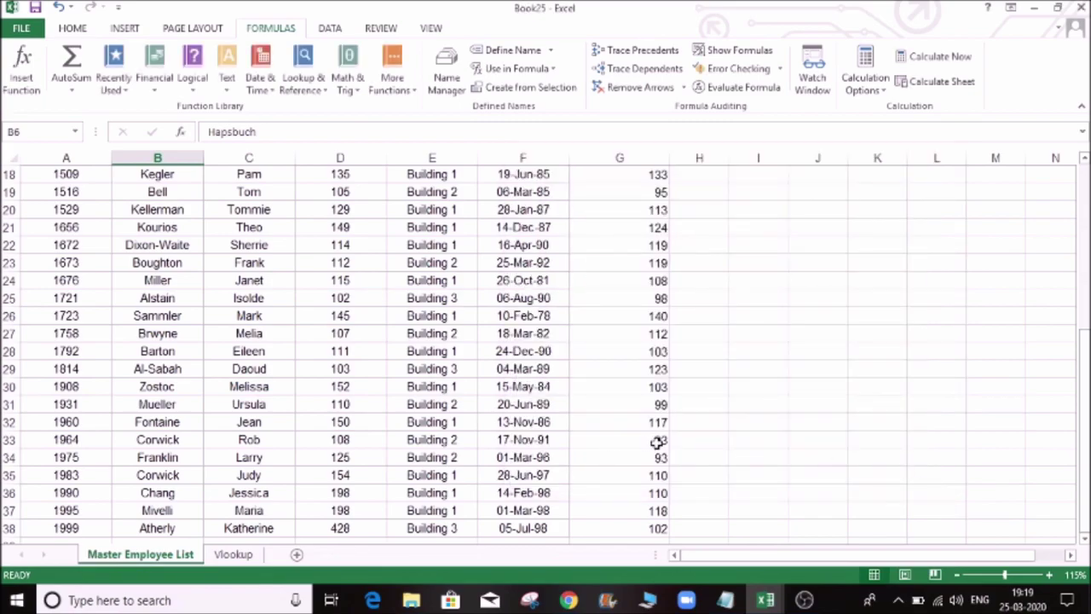
scroll(264, 535, up, 1)
click(232, 555)
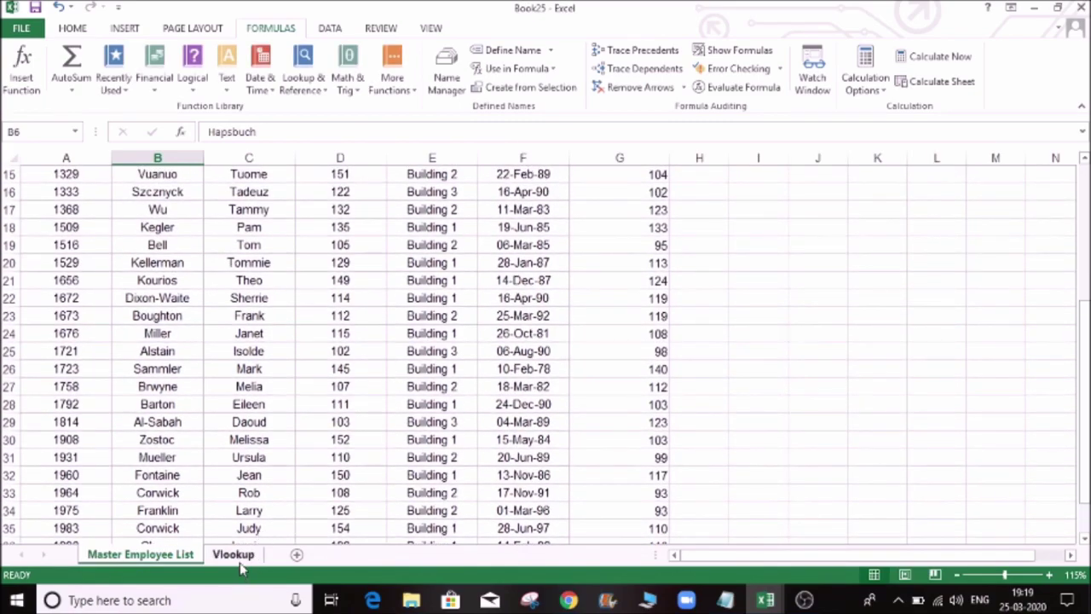
Enter =VLOOKUP($D6,EmpDB,3,0) in F6 so it shows Kendrick, and fill it down column F
click(530, 316)
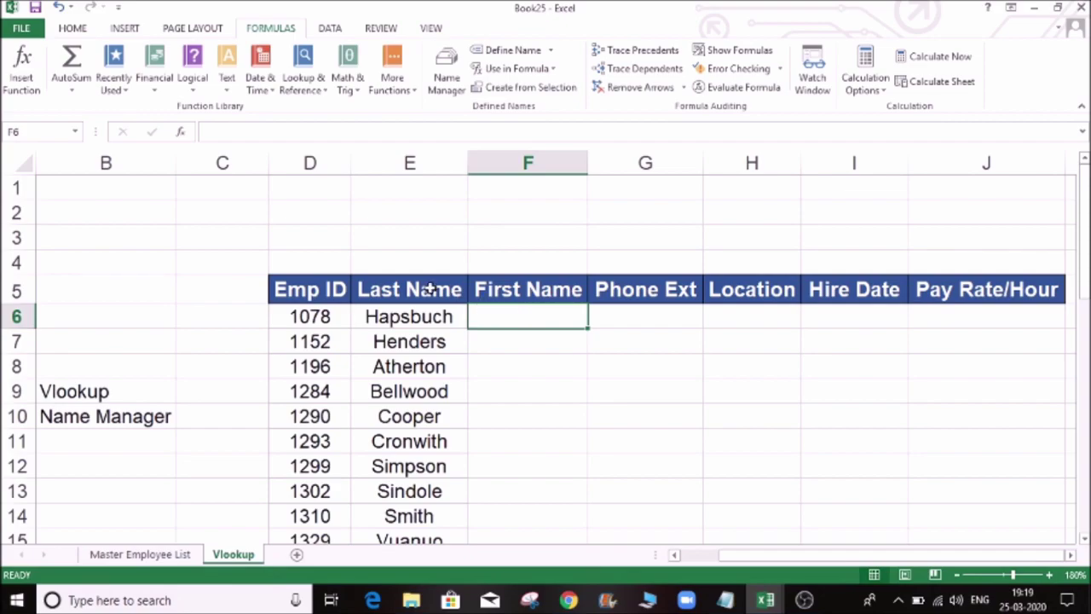
text(=VLOOKUP()
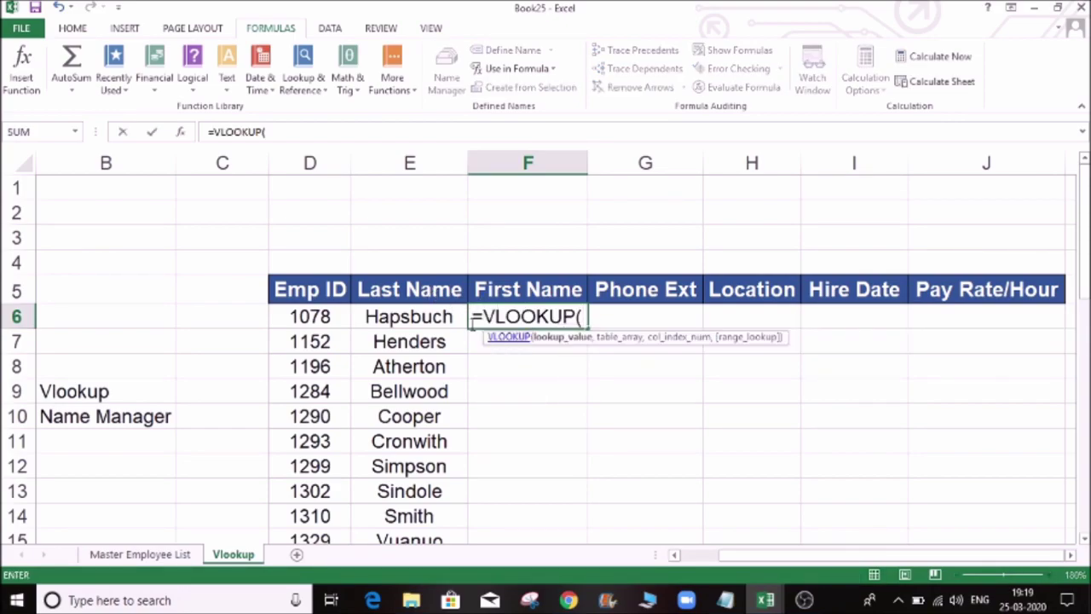
click(305, 321)
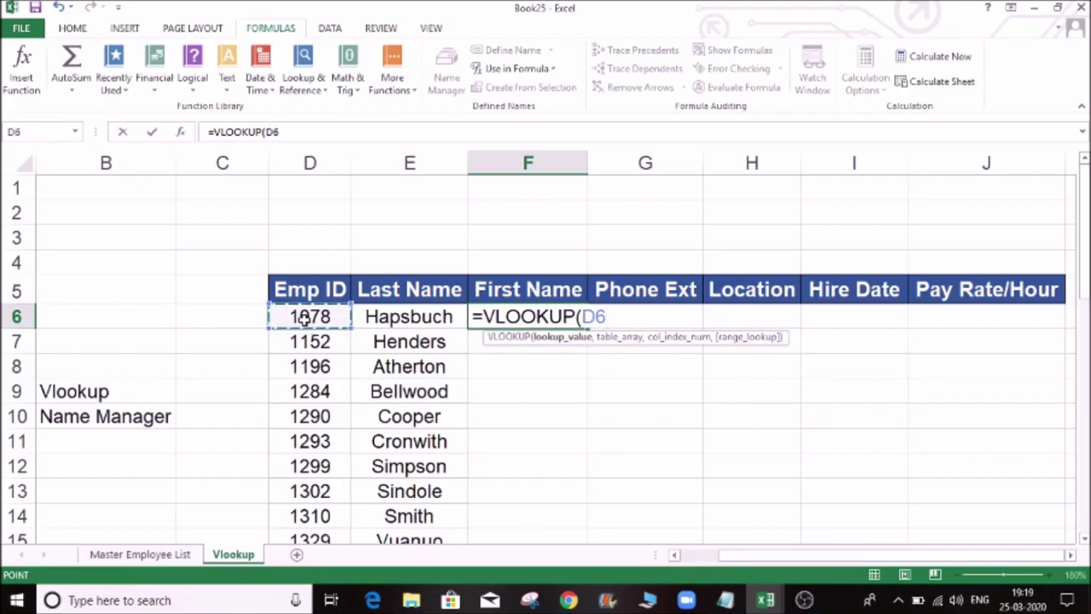
key(F4)
key(F4)
key(F4)
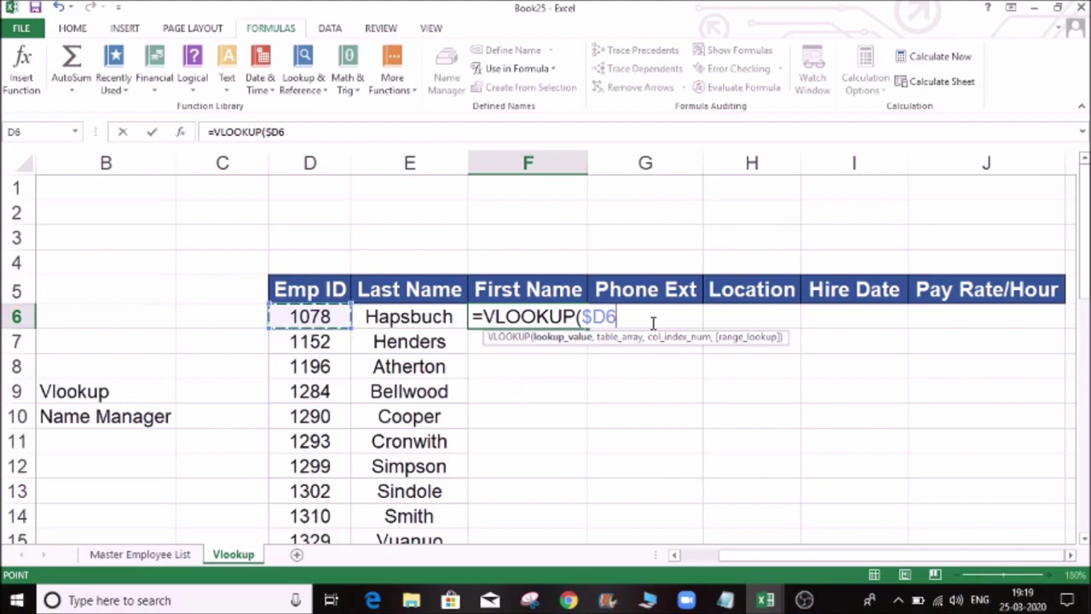
text(,)
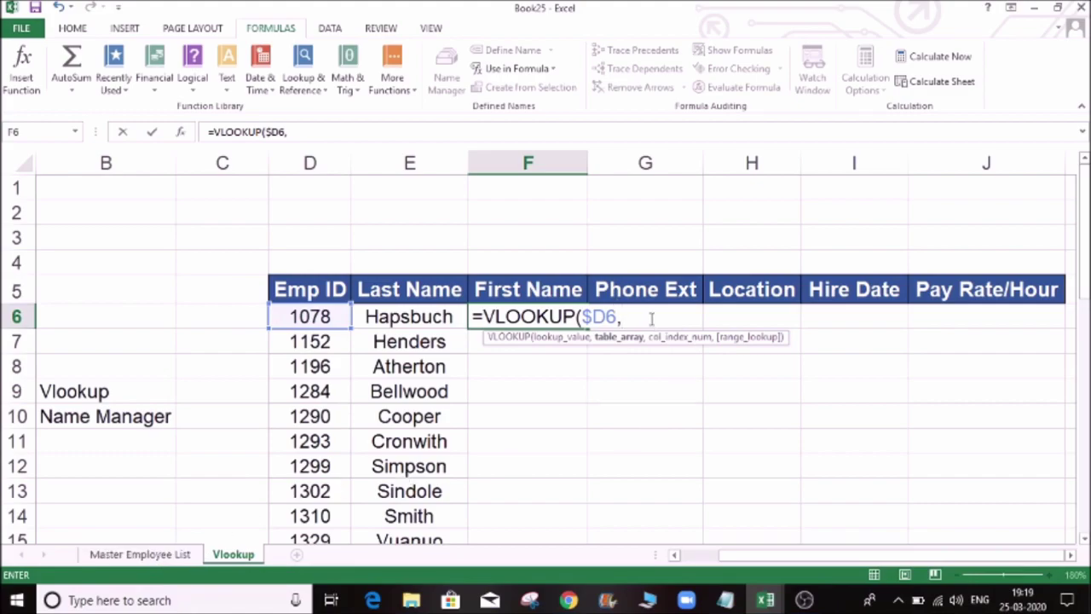
text(VL)
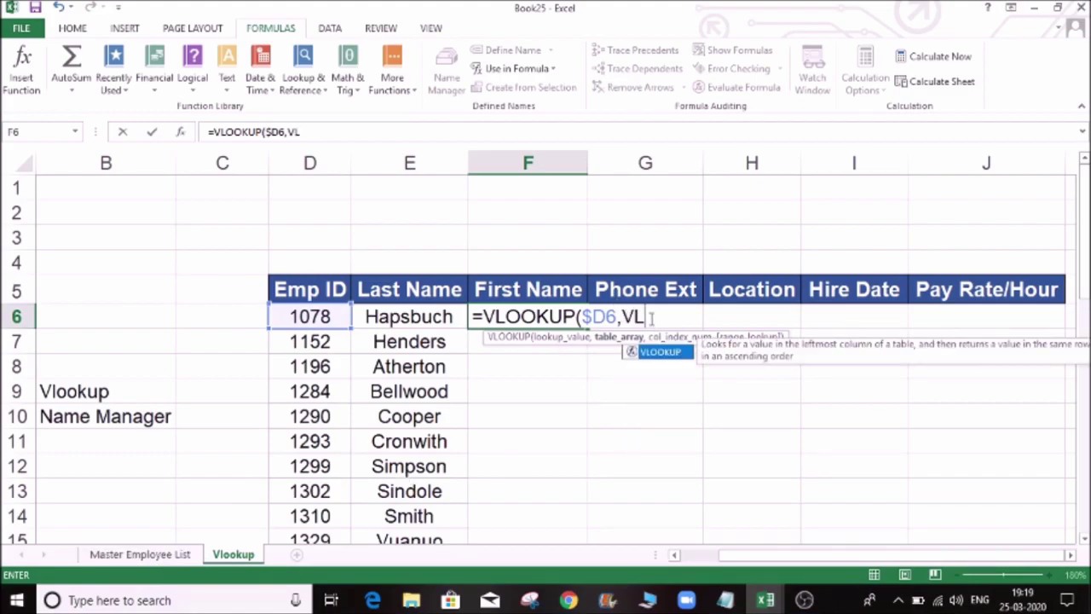
key(BackSpace)
key(BackSpace)
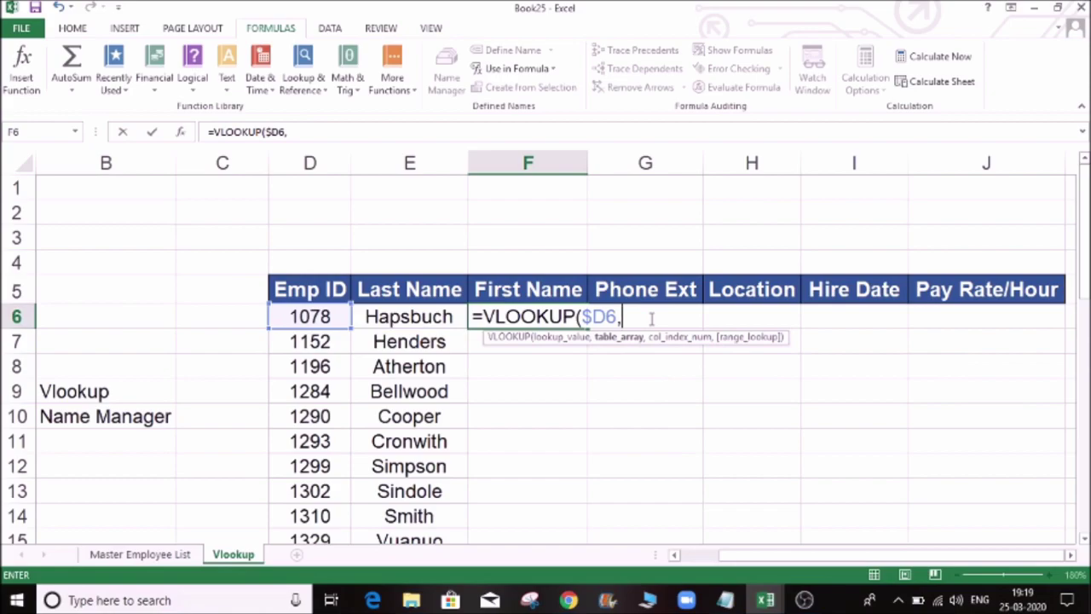
text(EM)
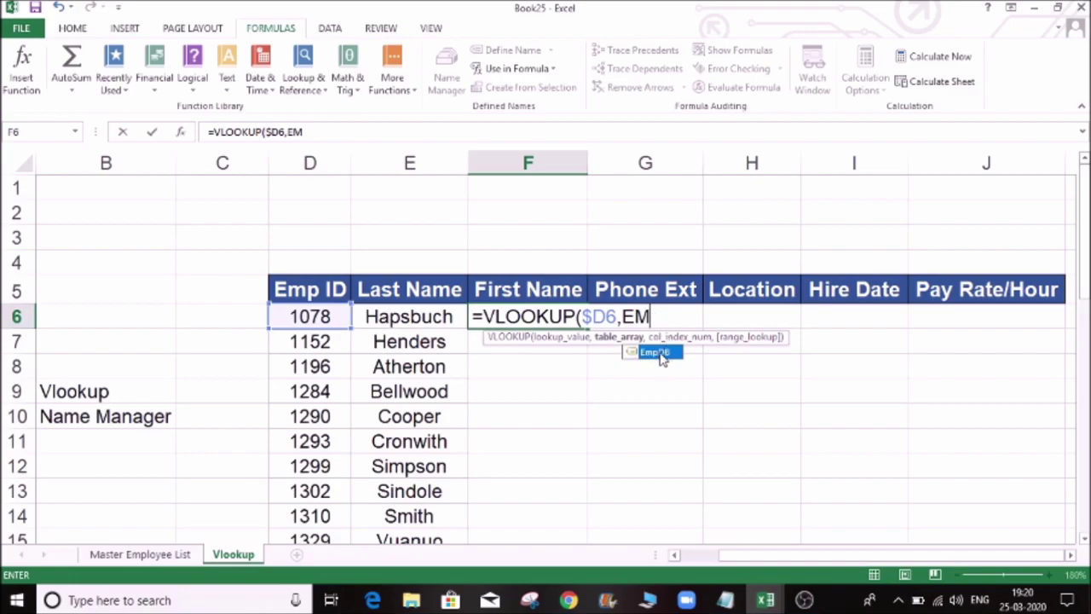
double_click(672, 359)
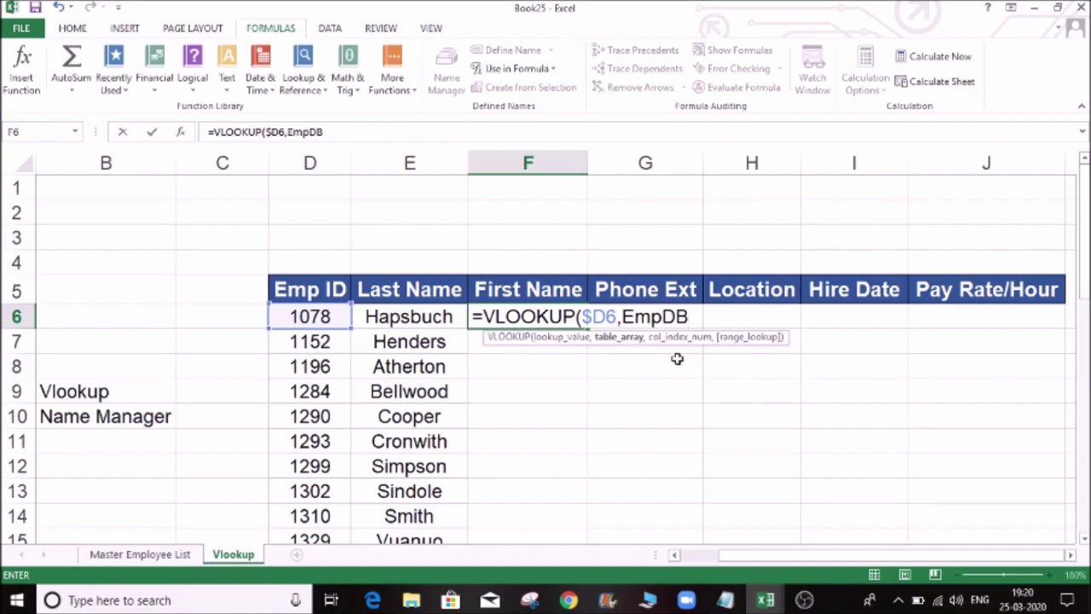
text(,)
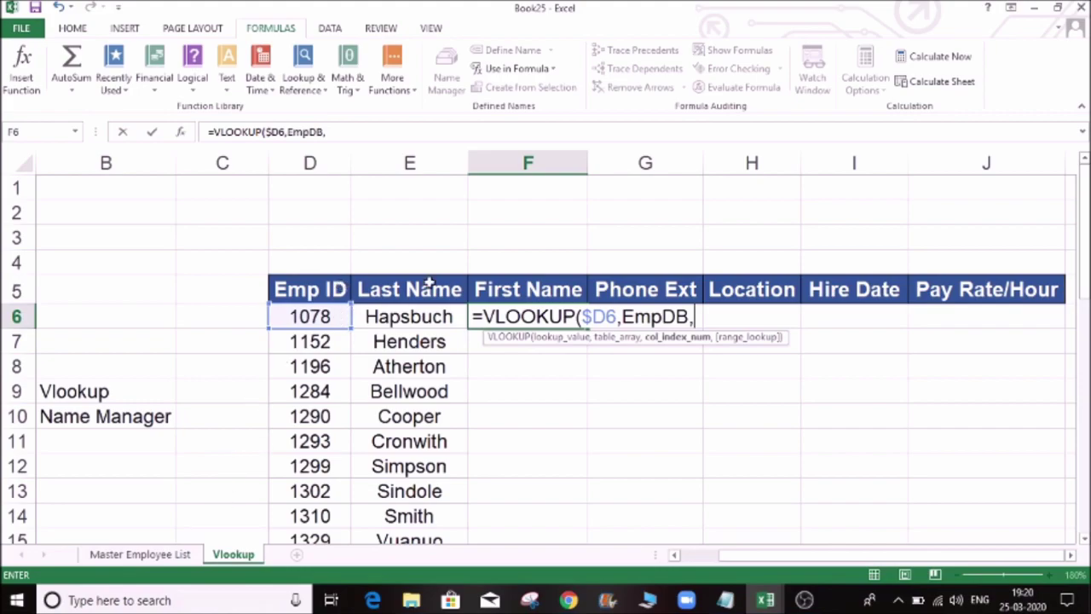
text(3,0)
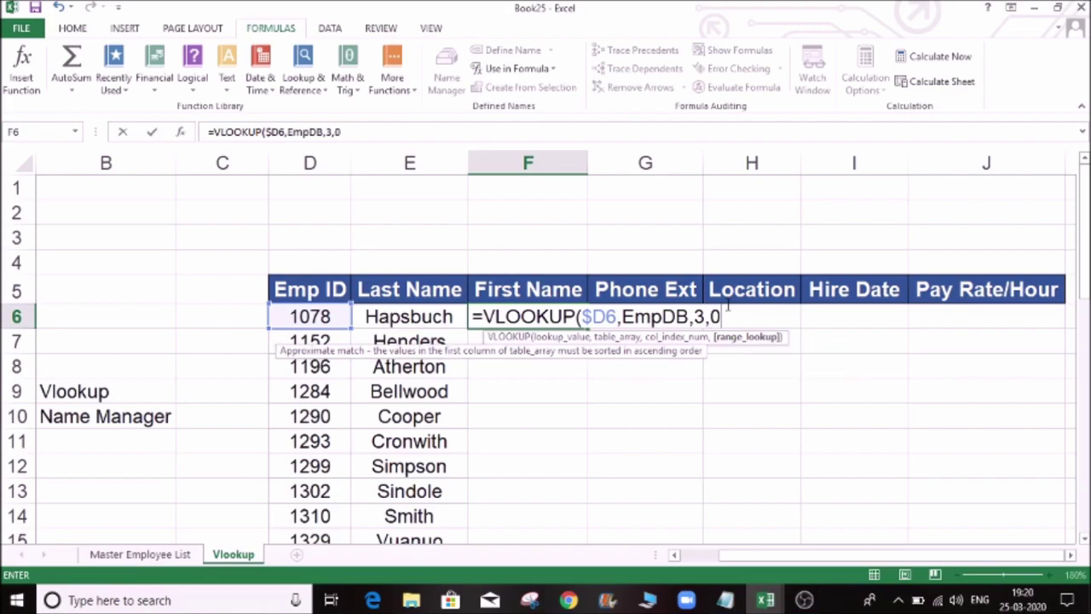
text())
key(Return)
key(Up)
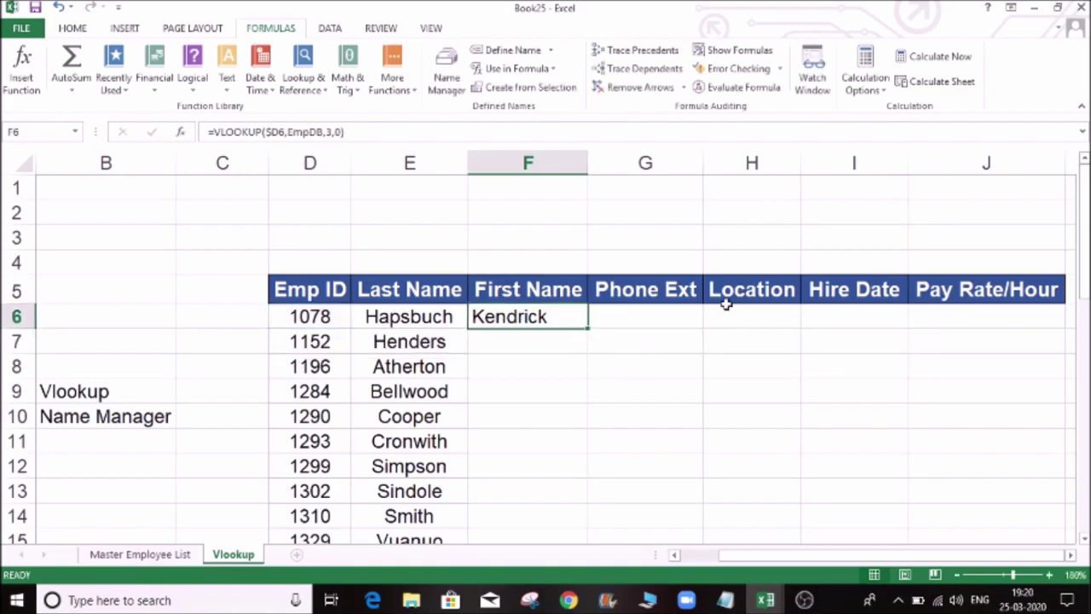
double_click(588, 330)
Check the filled first names and confirm 1078 is Kendrick on the Master Employee List
click(540, 350)
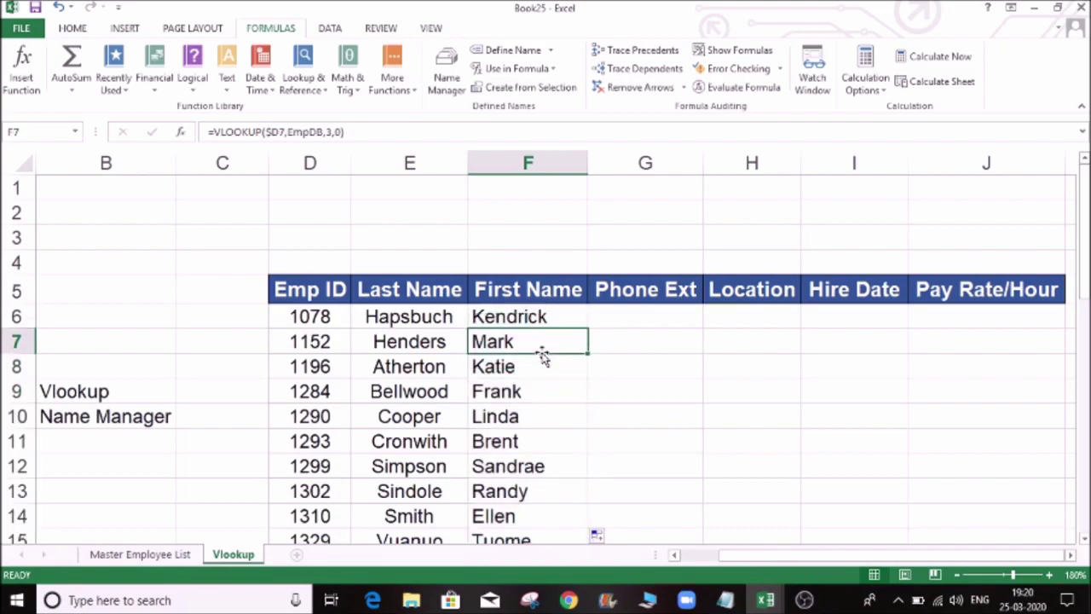
click(524, 319)
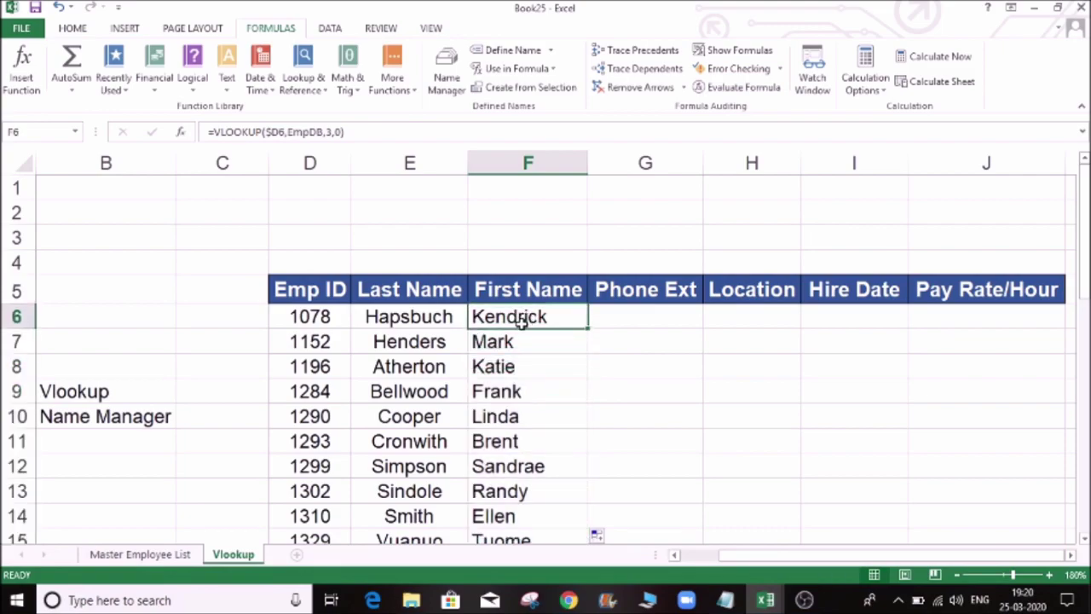
click(325, 316)
key(ctrl+c)
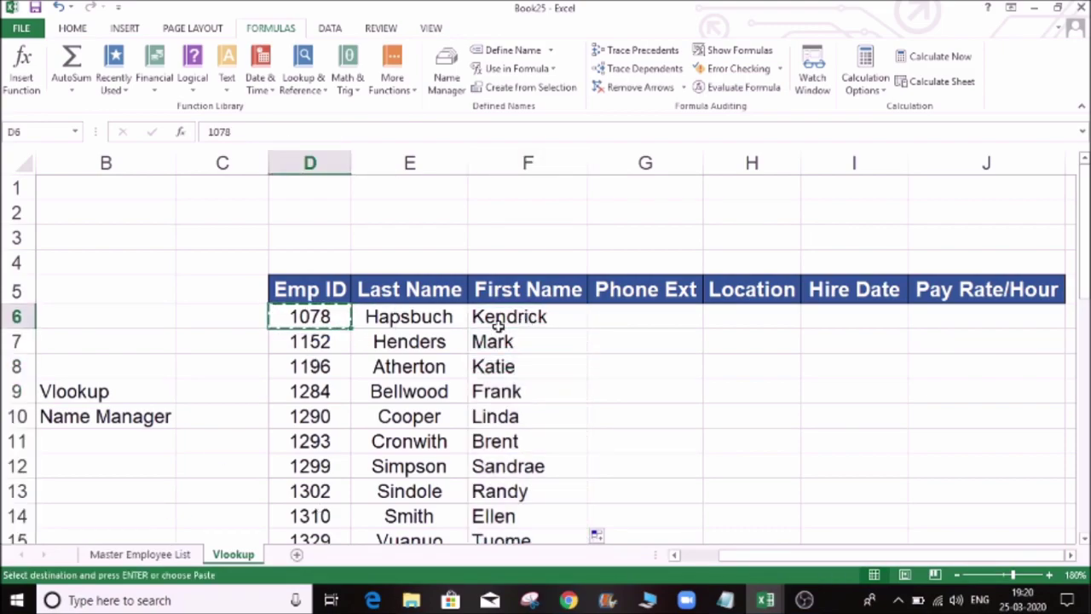
click(141, 554)
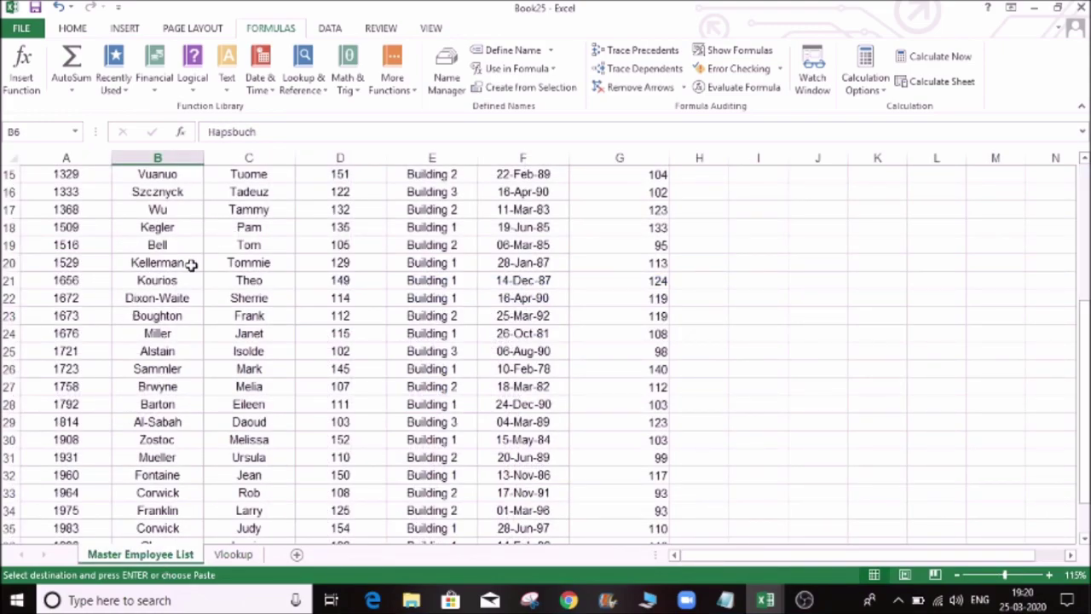
key(ctrl+f)
key(ctrl+v)
click(652, 359)
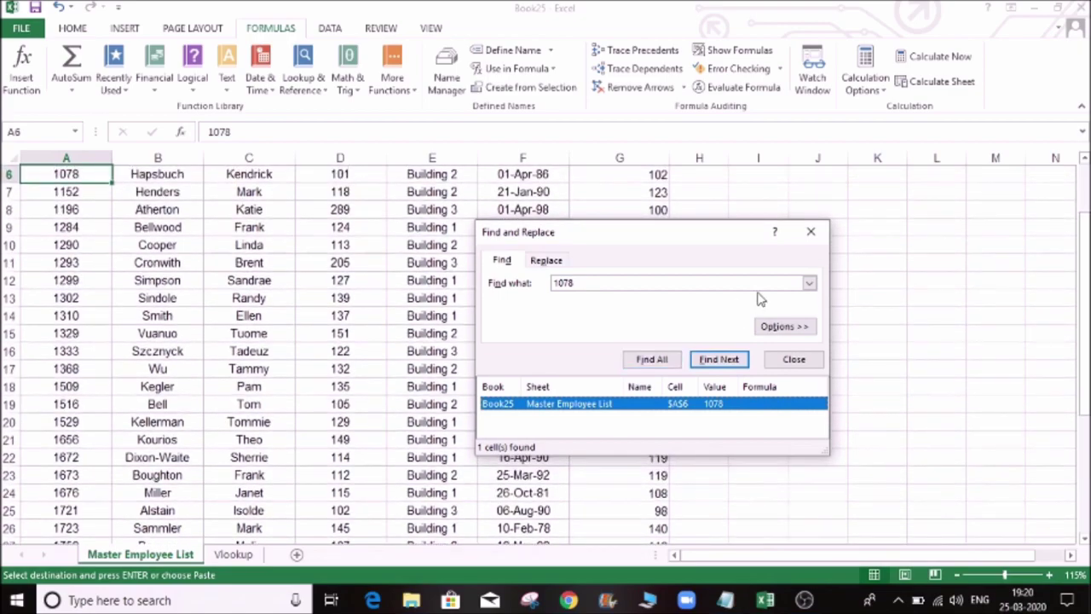
click(811, 231)
click(263, 174)
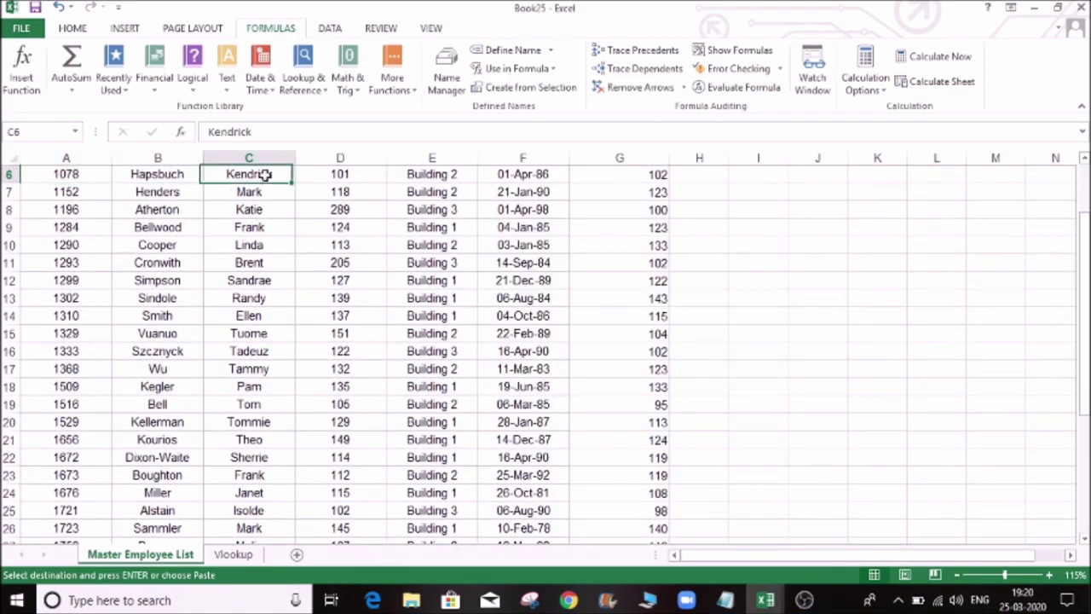
Copy F6's first-name lookup formula for pasting into G6
click(234, 556)
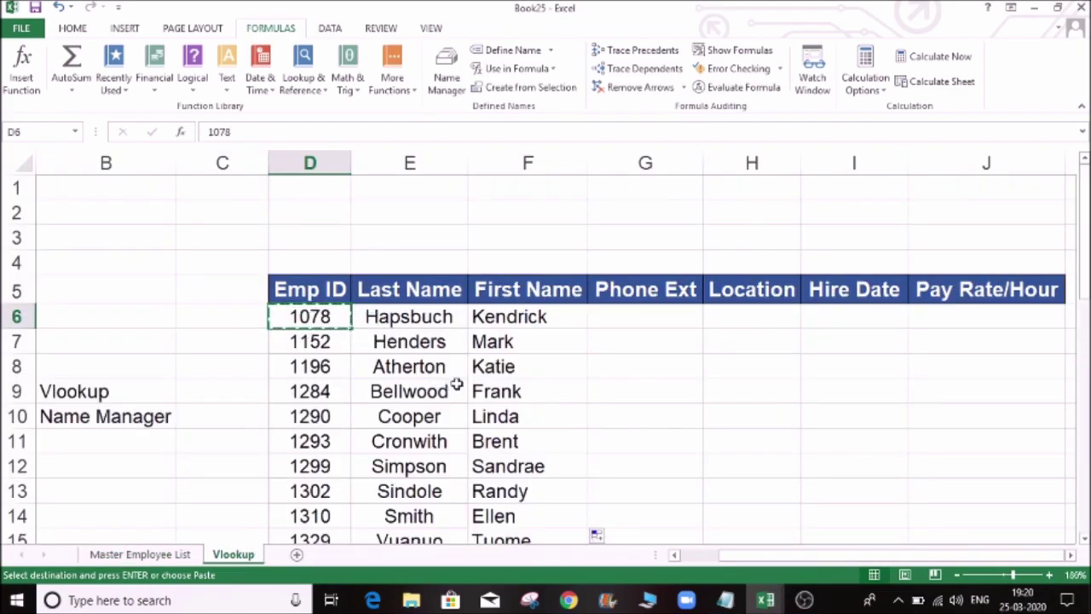
click(549, 317)
key(Escape)
key(ctrl+c)
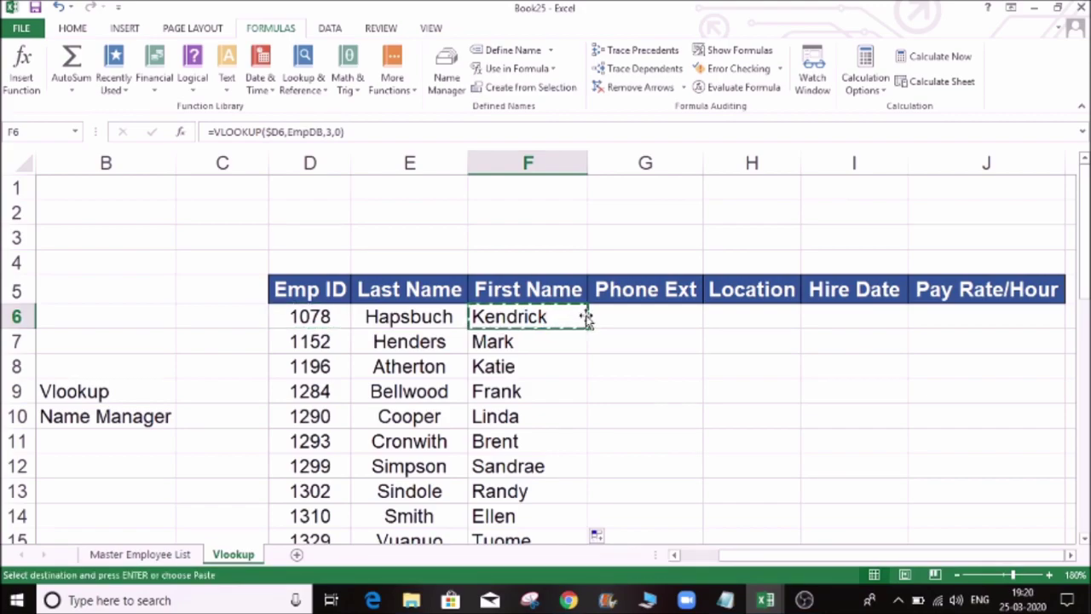
click(625, 320)
Paste the lookup into G6 and change its column index to 4 so it returns 101
key(ctrl+v)
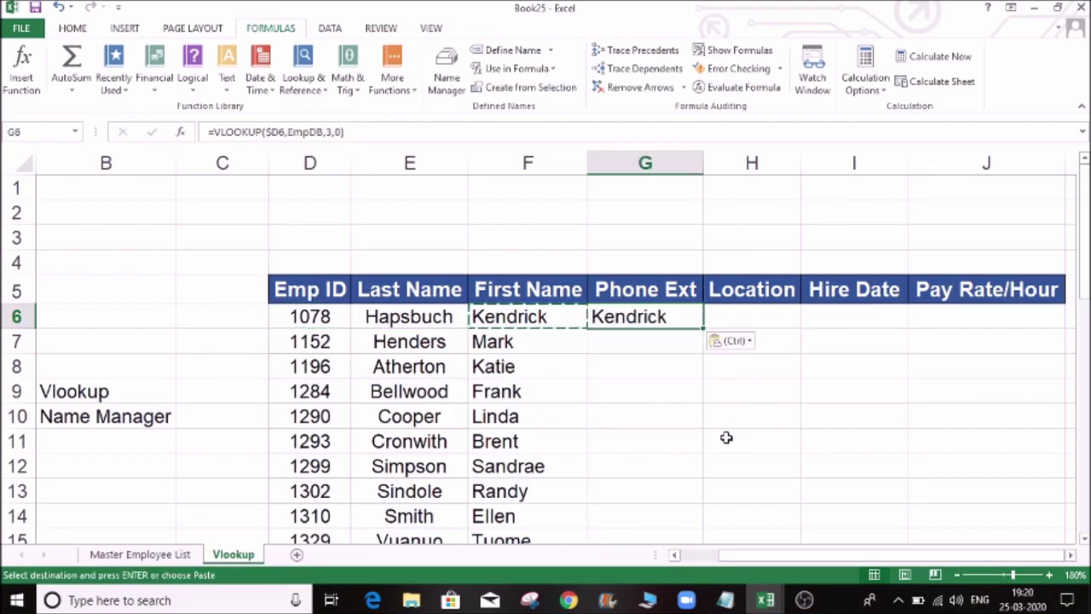
key(Escape)
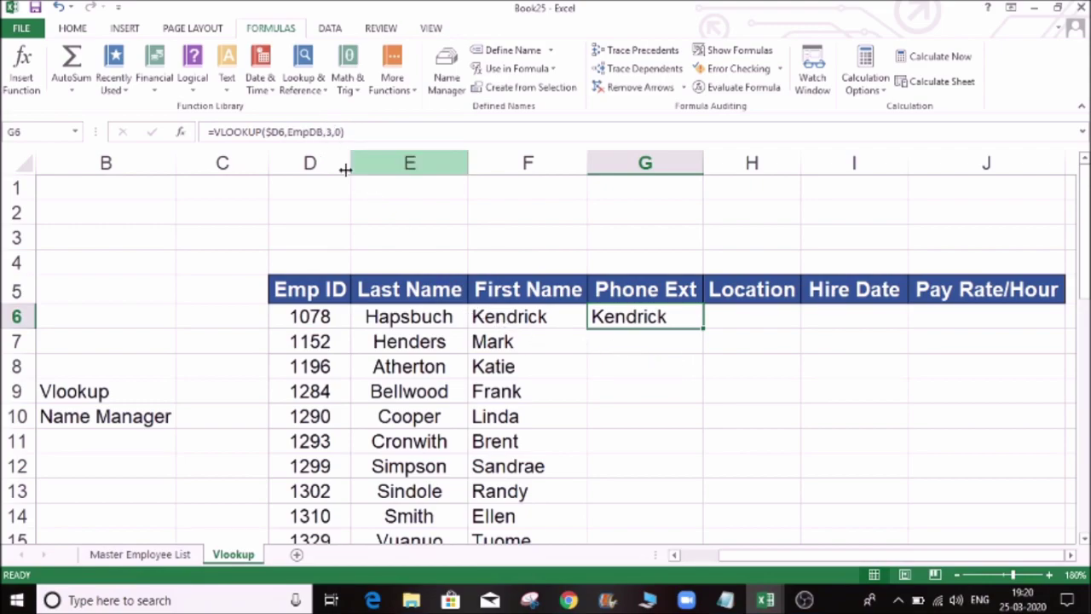
key(F2)
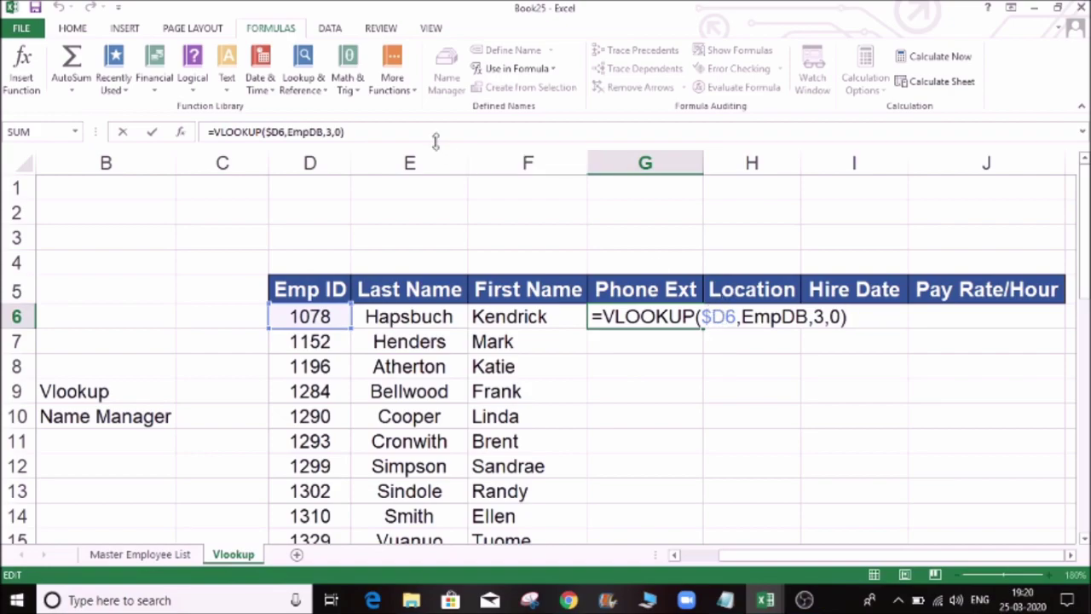
click(327, 132)
key(Delete)
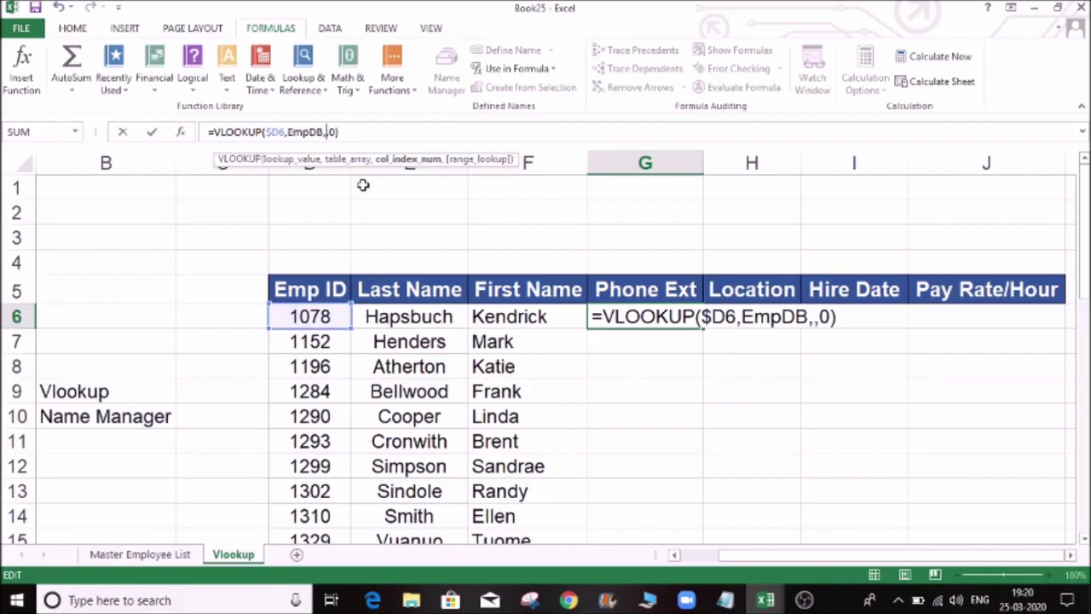
text(4)
key(Return)
key(Up)
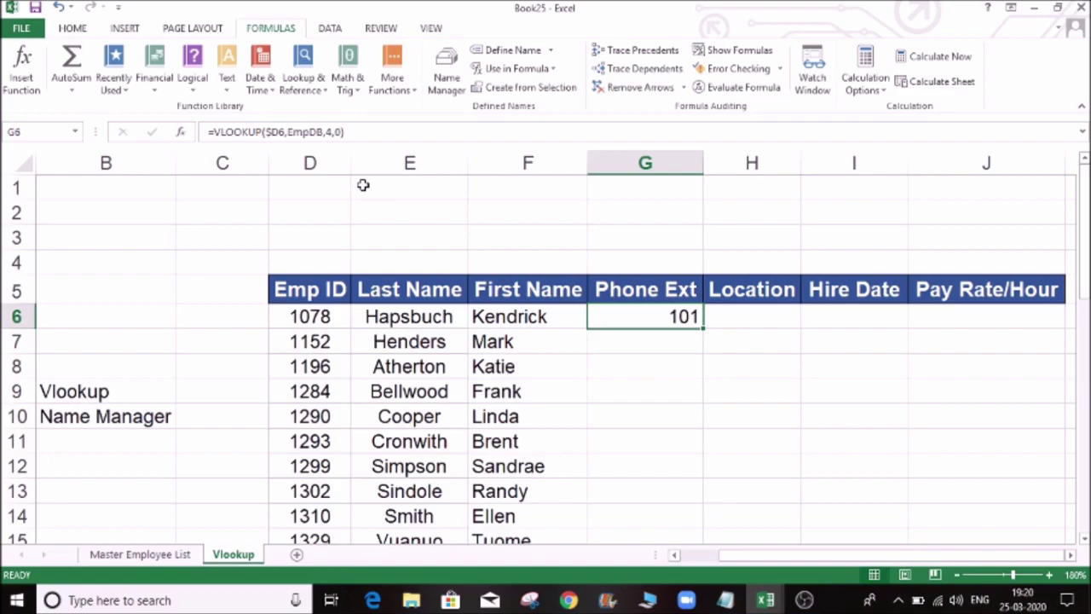
Copy G6 into H6 with column index 5 so Location shows Building 2
key(ctrl+c)
key(Right)
key(ctrl+v)
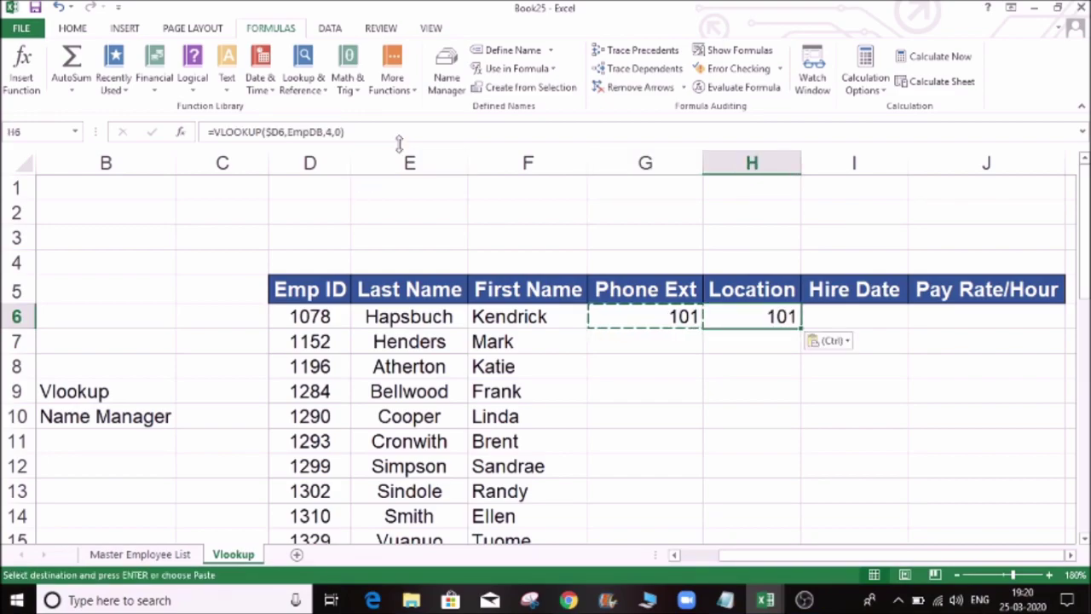
click(328, 132)
key(Delete)
text(5)
key(Return)
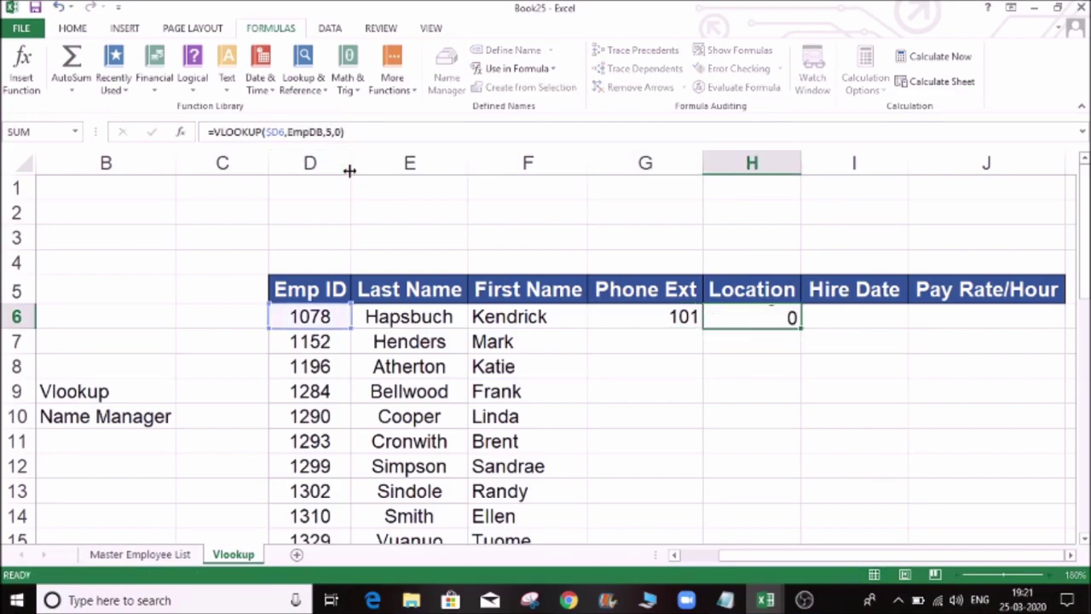
Count the Master Employee List columns to locate Location, Hire Date and Pay Rate
click(160, 555)
click(426, 212)
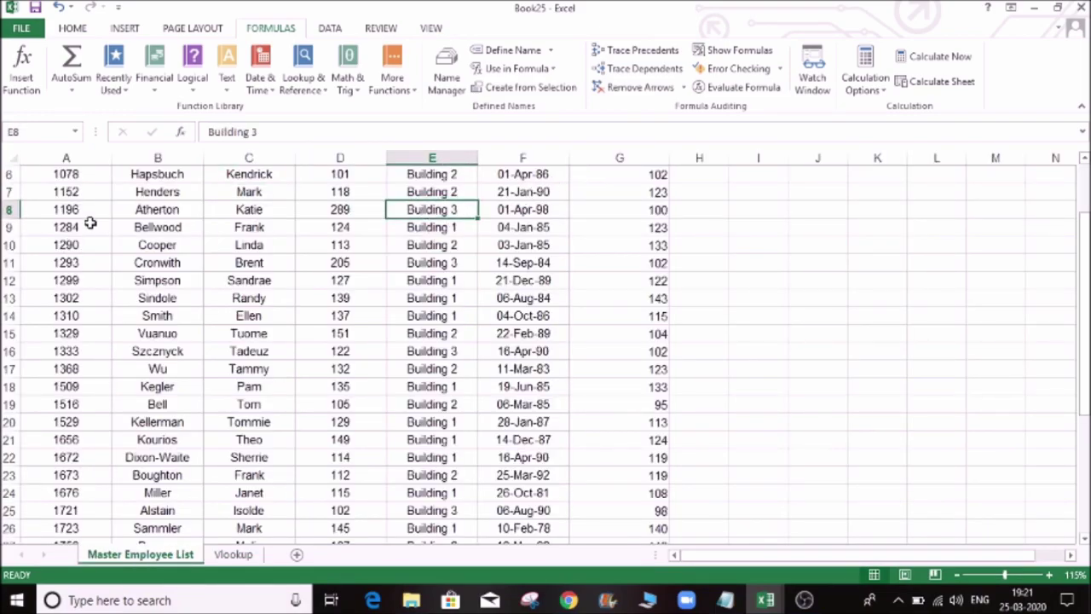
click(90, 224)
click(183, 229)
click(282, 227)
click(367, 244)
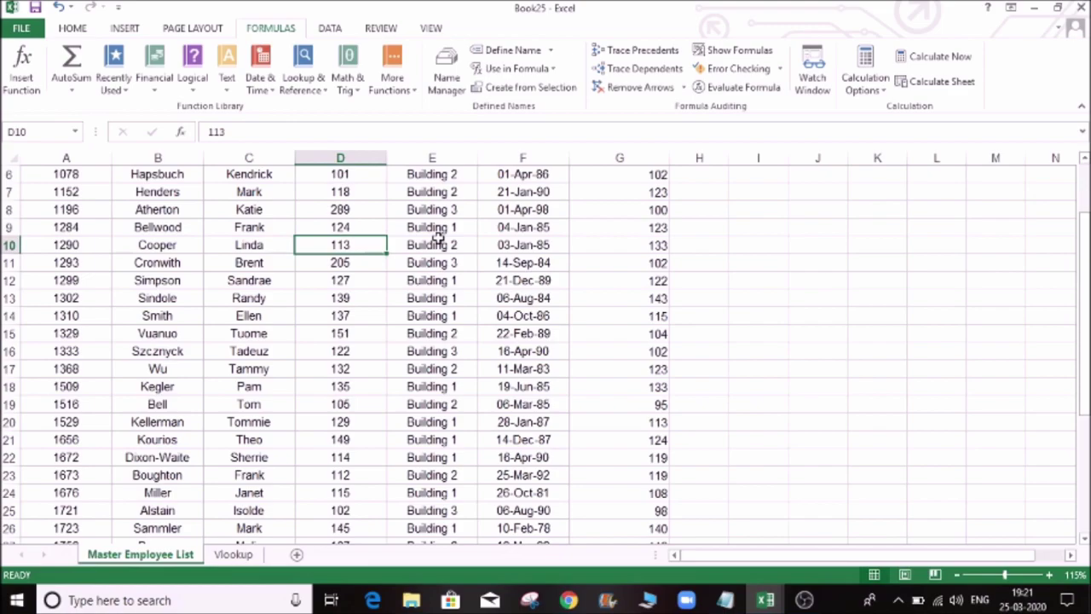
click(435, 243)
click(235, 554)
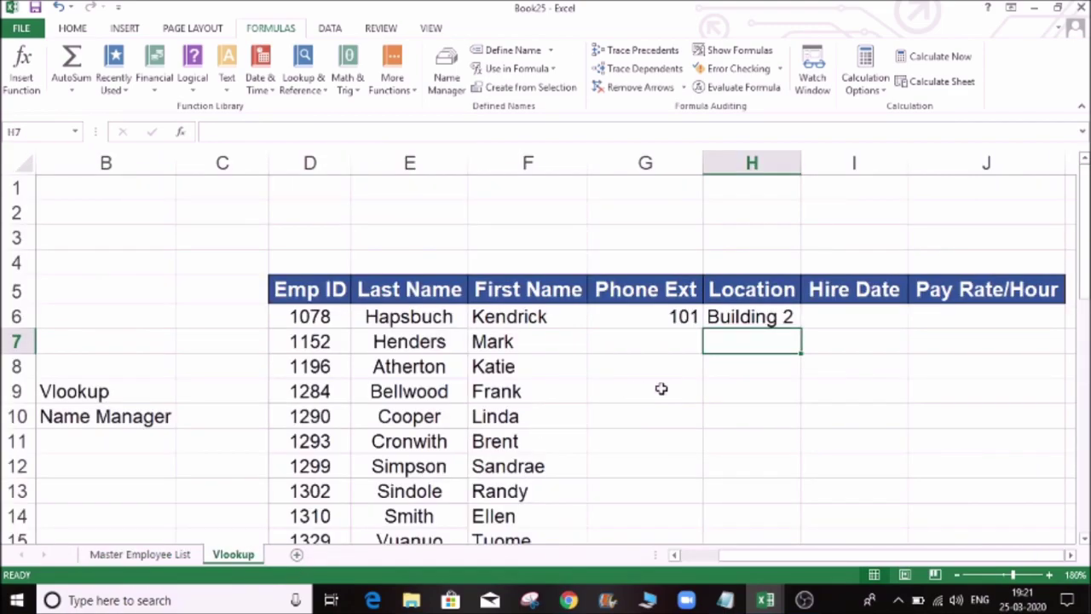
Copy the H6 Location lookup formula into Hire Date I6 and Pay Rate/Hour J6
click(767, 315)
key(ctrl+c)
click(846, 323)
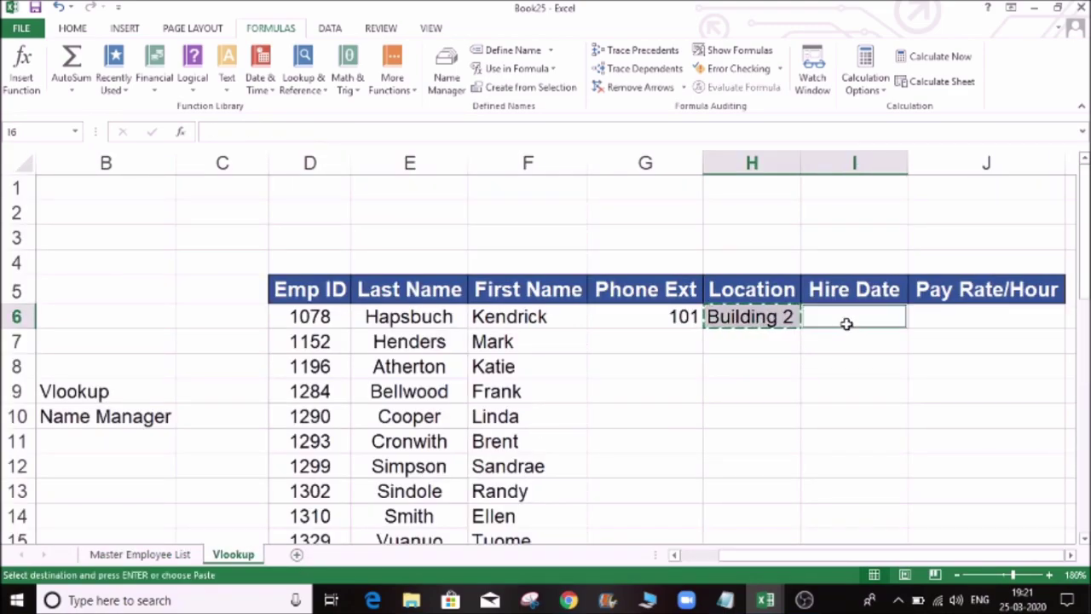
click(844, 313)
key(ctrl+v)
click(920, 312)
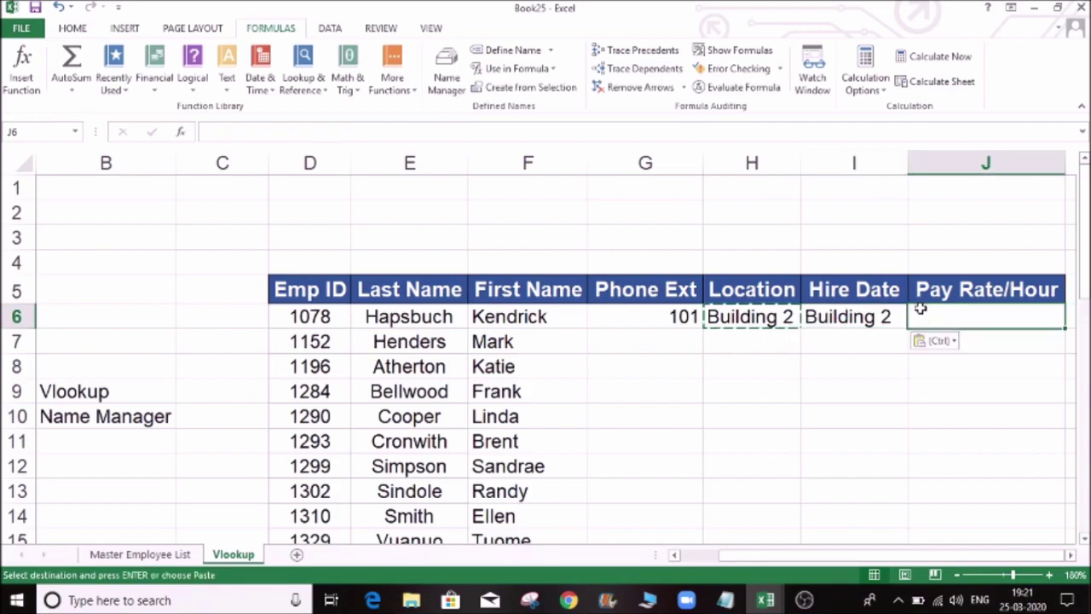
key(ctrl+v)
Change I6's VLOOKUP column index from 5 to 6 to return the hire date
click(855, 314)
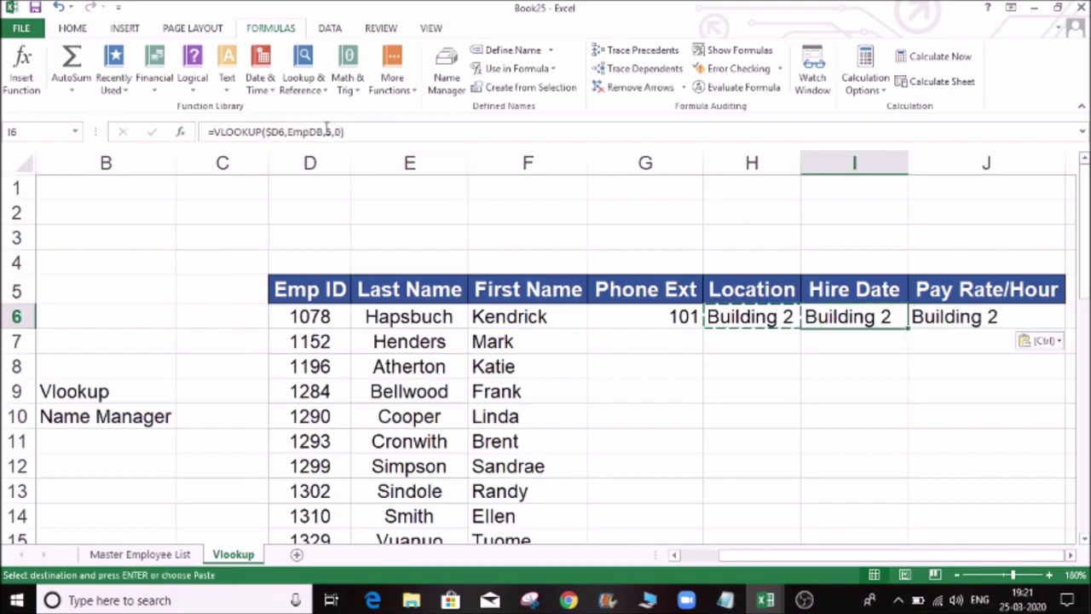
click(328, 131)
key(BackSpace)
text(6)
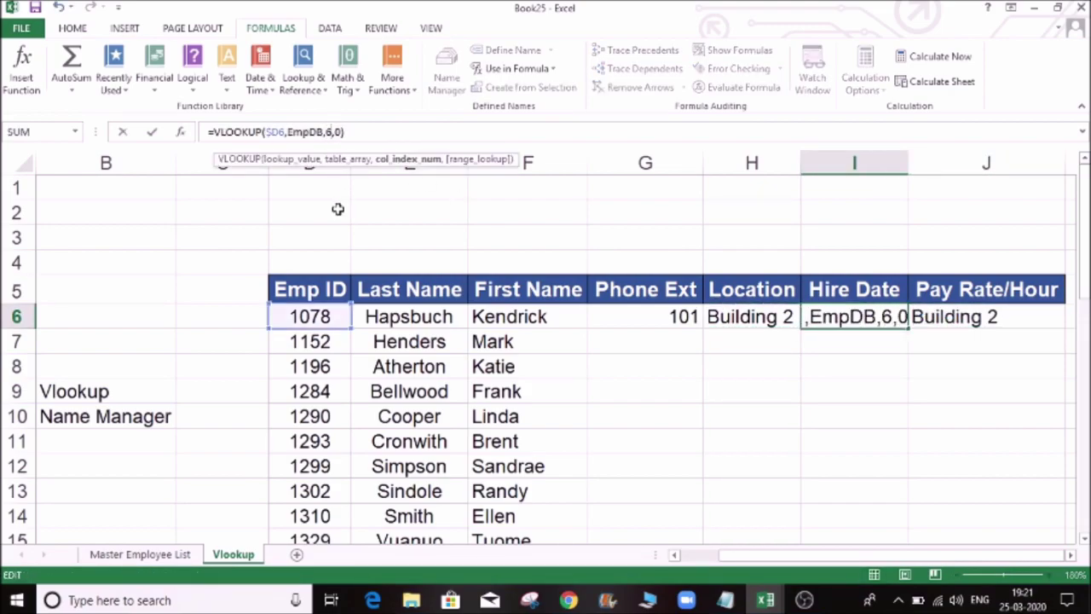
key(Return)
Set J6's VLOOKUP column index to 7 so it returns pay rate 102
key(Right)
key(Up)
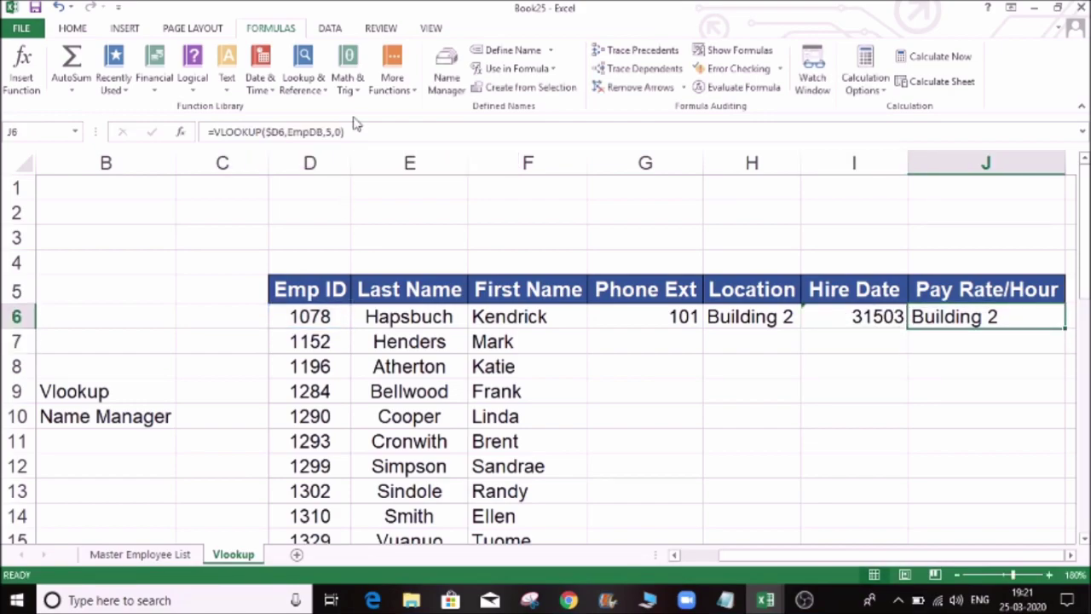
double_click(328, 131)
click(783, 316)
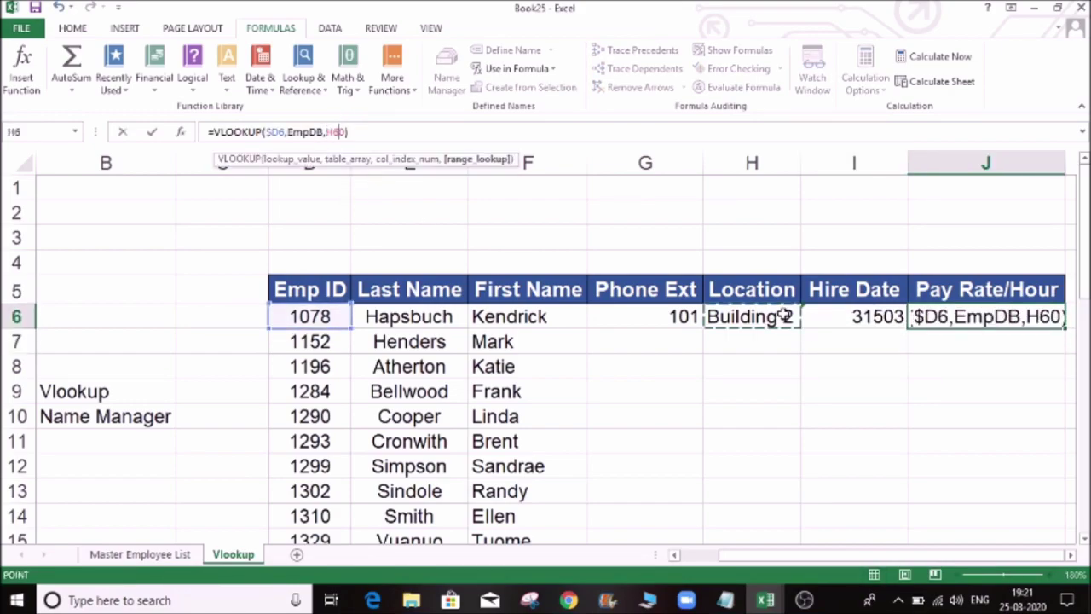
key(Return)
click(772, 316)
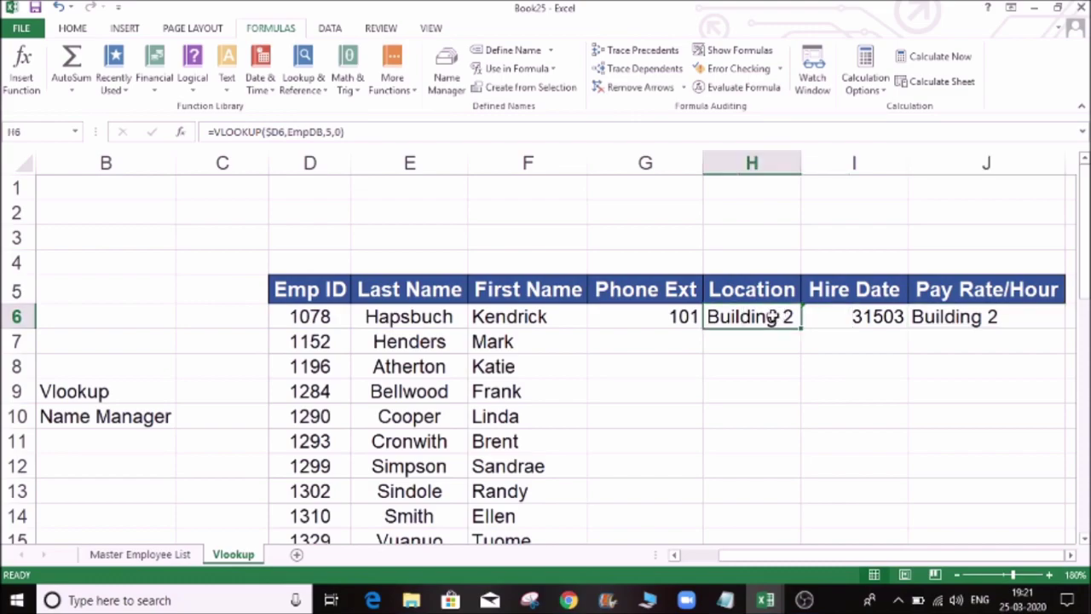
click(828, 315)
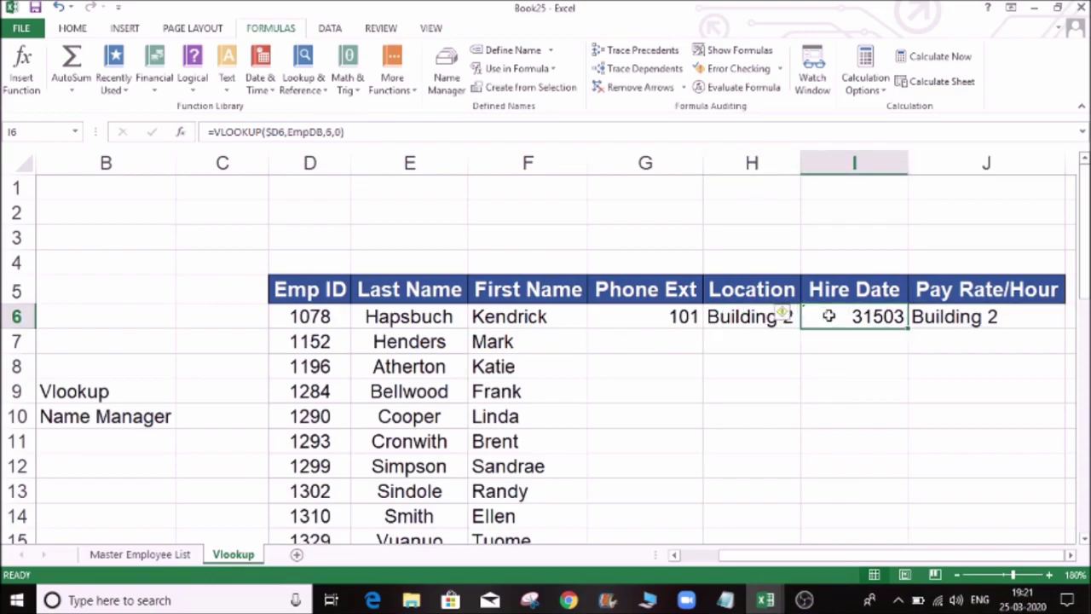
click(949, 316)
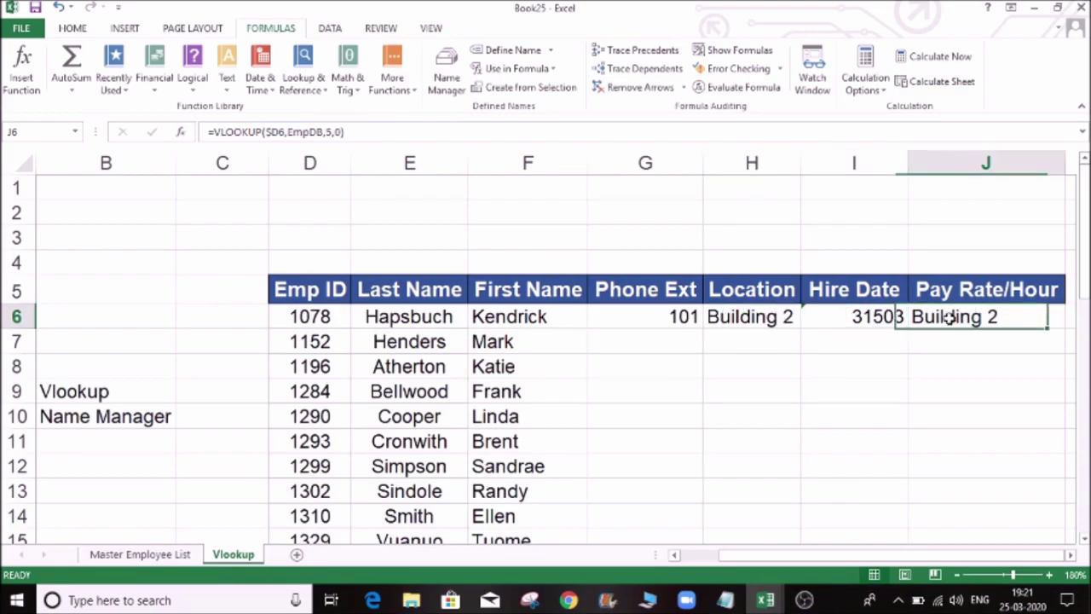
double_click(328, 132)
text(7)
key(Return)
key(Up)
Fill the G6:J6 lookup formulas down through row 20
mouse_move(687, 316)
mouse_down()
mouse_move(853, 316)
mouse_move(683, 316)
mouse_up()
key(shift+Left)
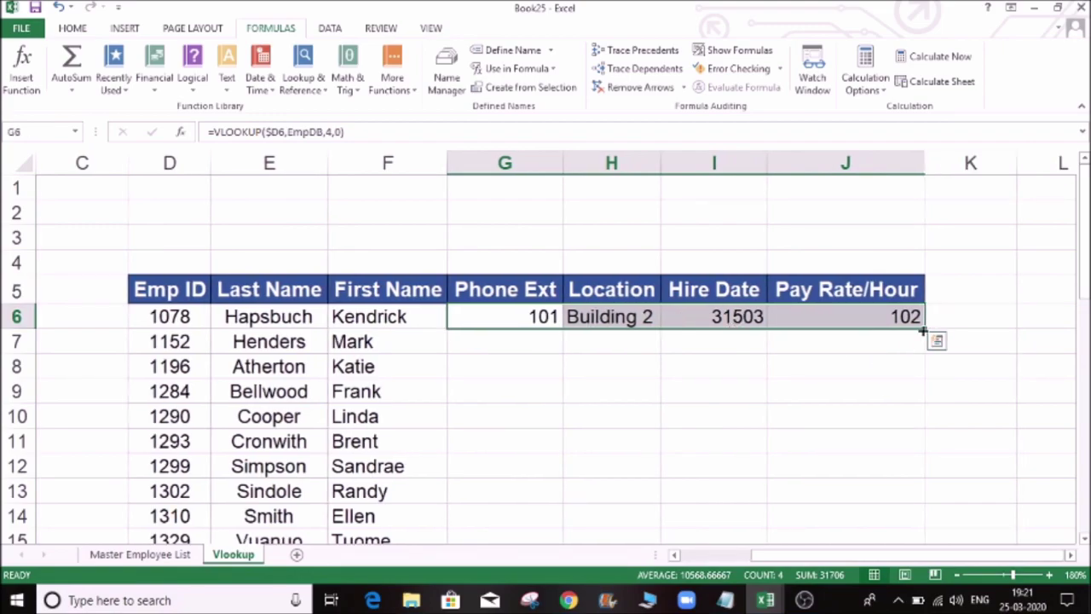
double_click(923, 330)
click(762, 353)
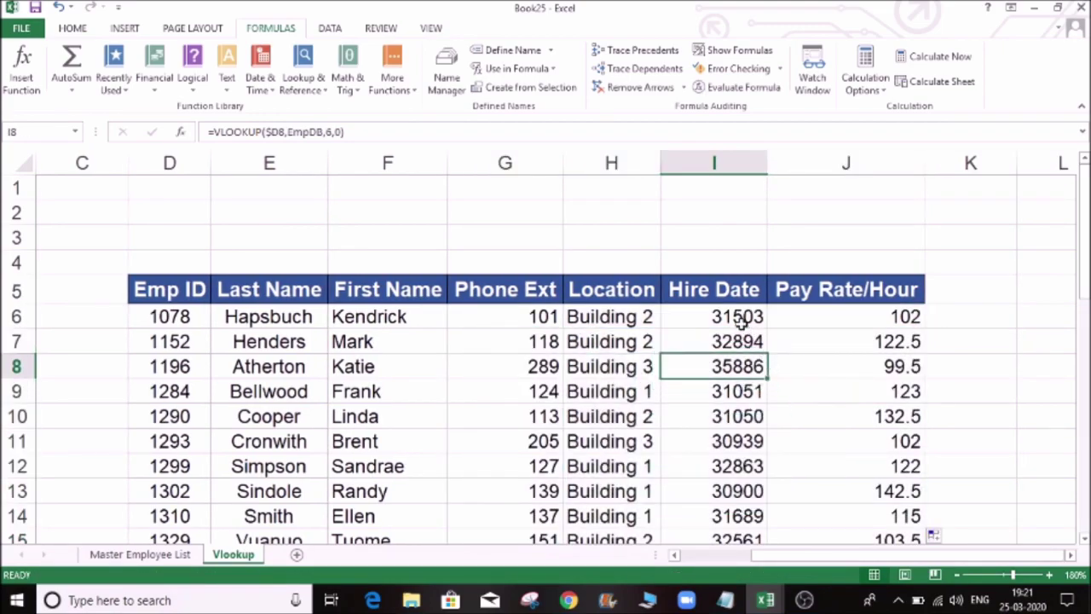
Select the Hire Date values I6:I20, which show serial numbers like 31503
click(727, 294)
click(729, 317)
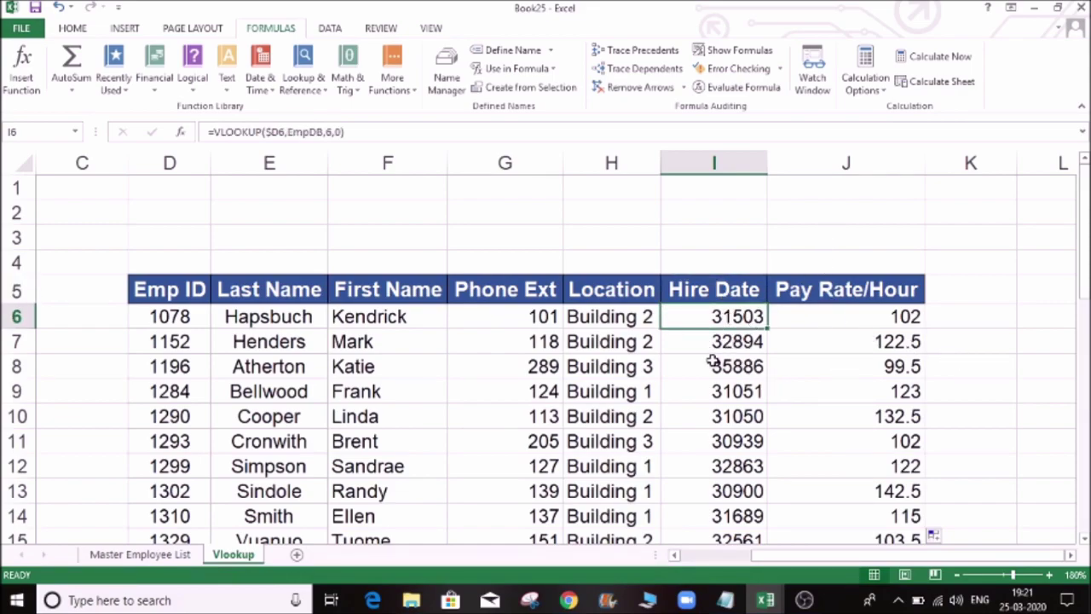
key(ctrl+shift+Down)
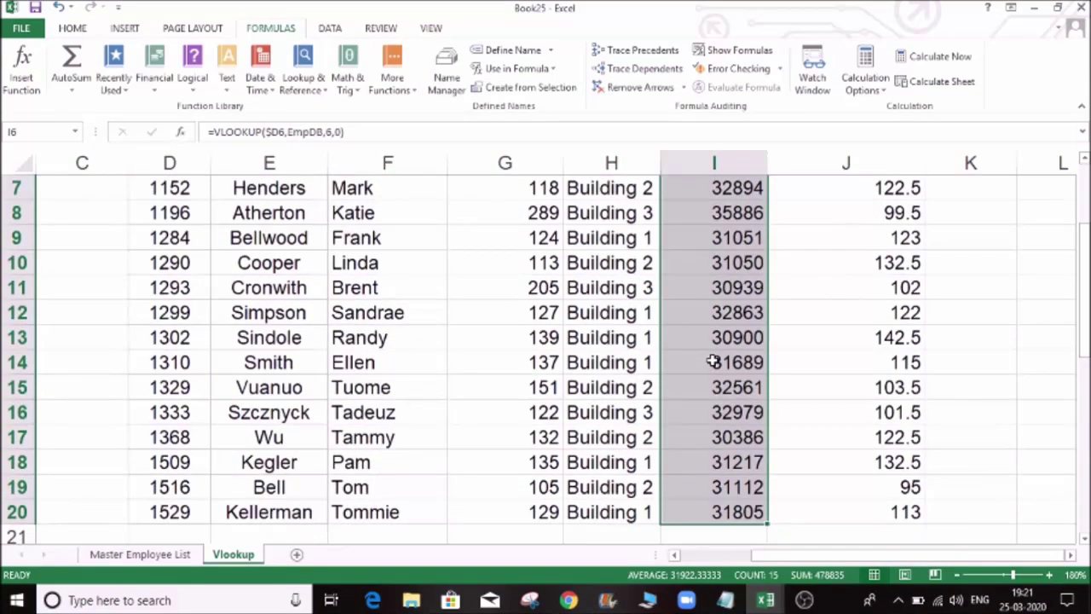
scroll(679, 346, up, 2)
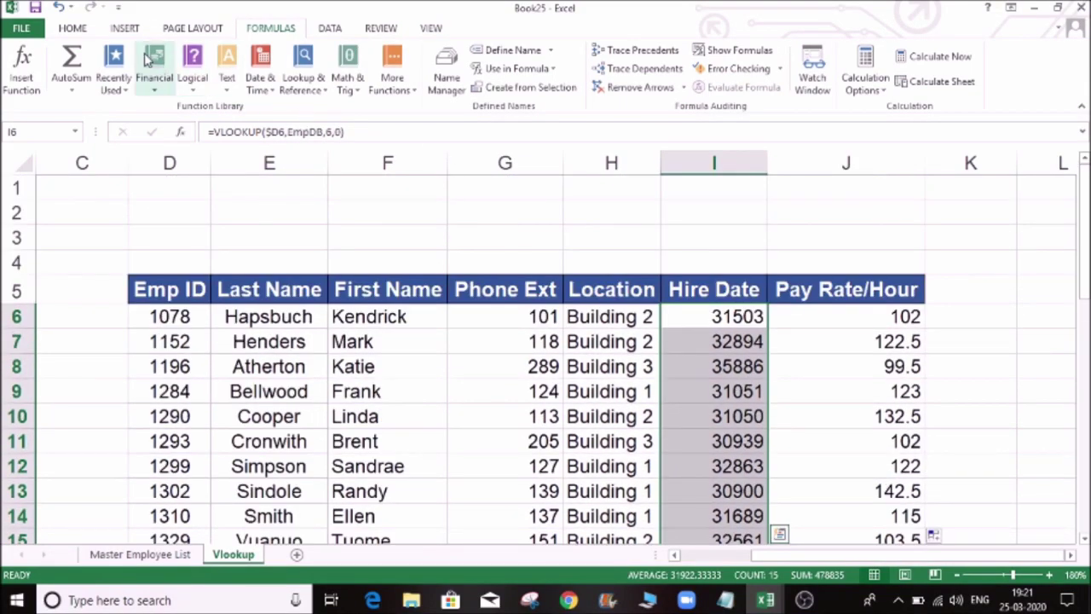
click(75, 28)
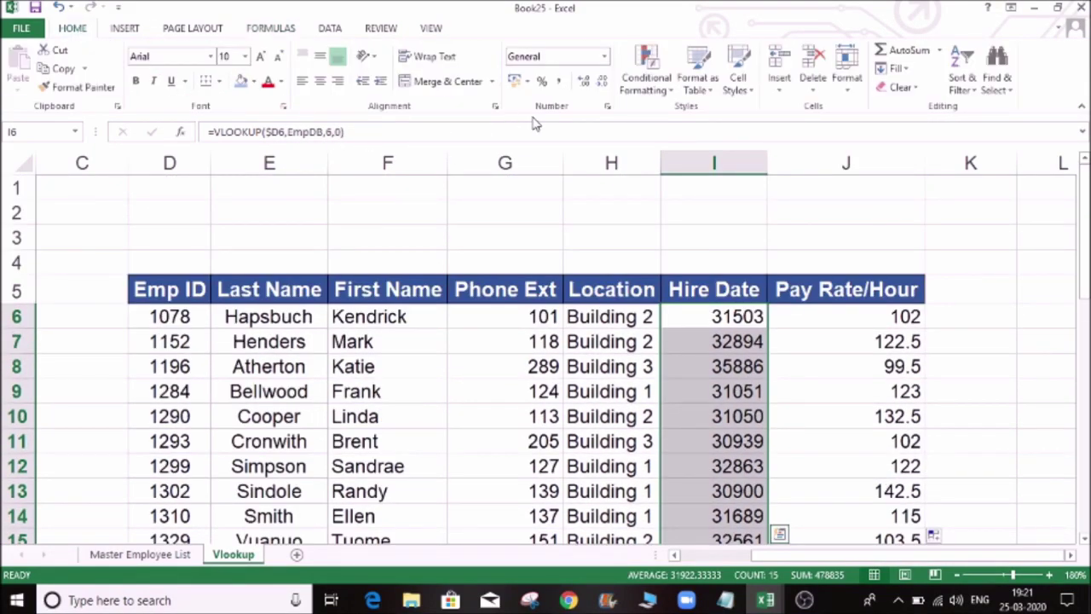
Format the selected hire dates with the Date number format in Format Cells
click(608, 107)
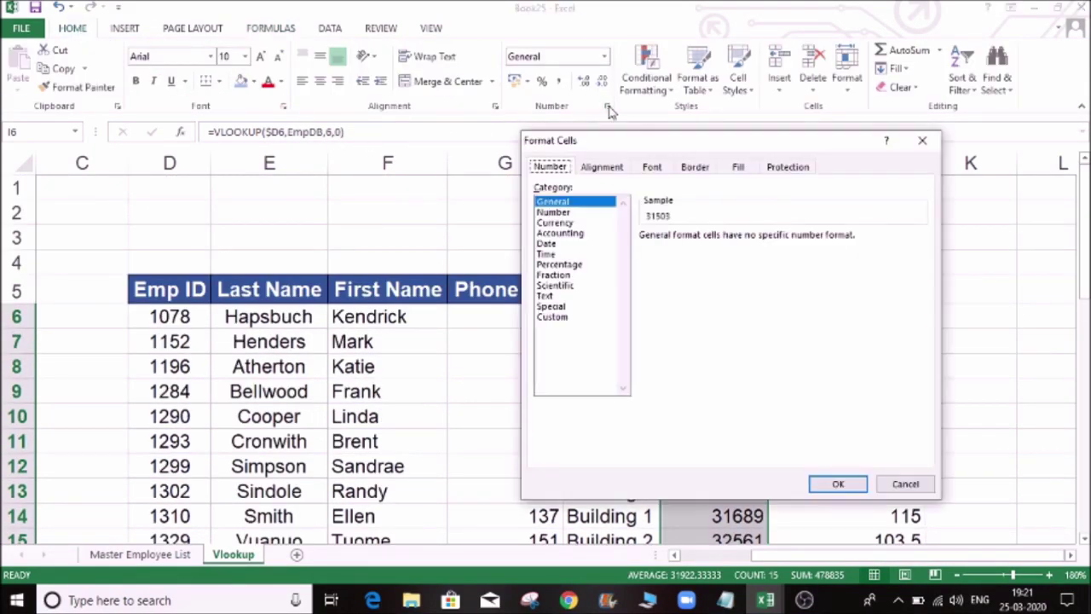
click(546, 244)
click(838, 483)
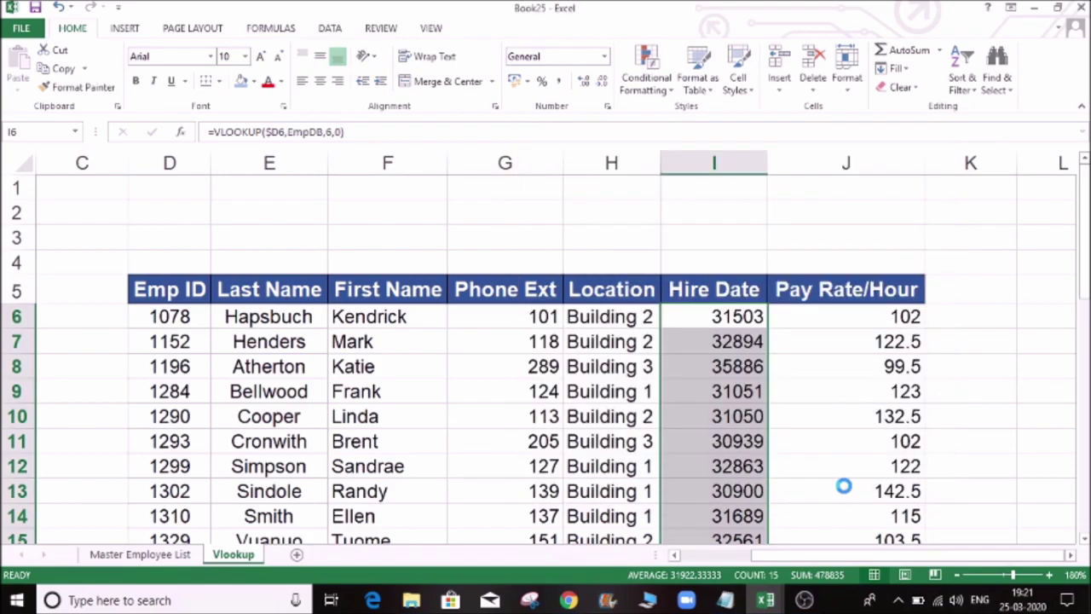
Check the reformatted dates, then go to the HLOOKUP Function sheet
click(757, 317)
click(818, 322)
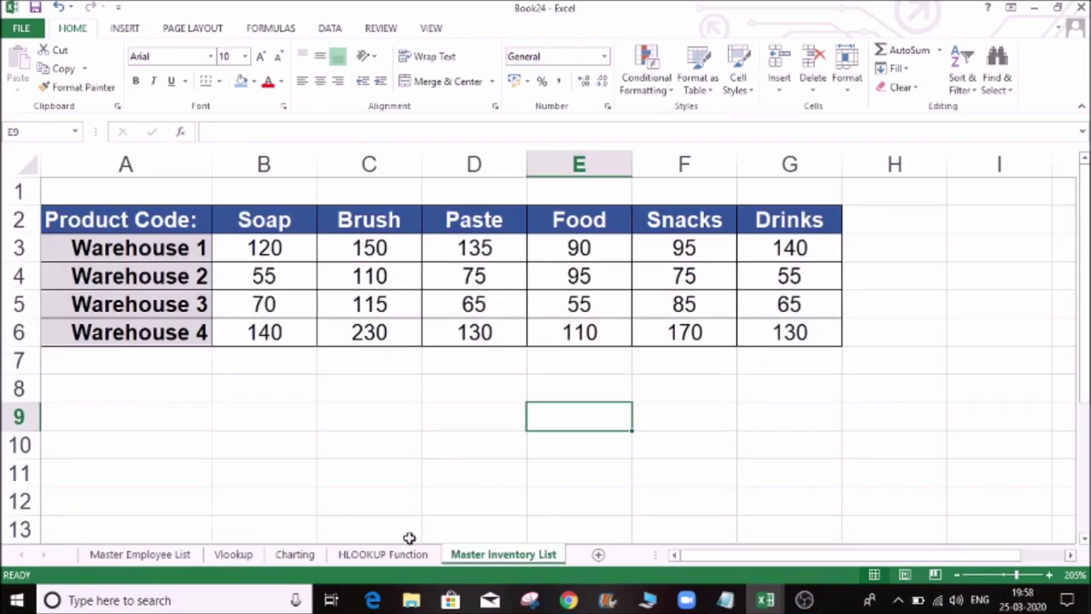
click(411, 554)
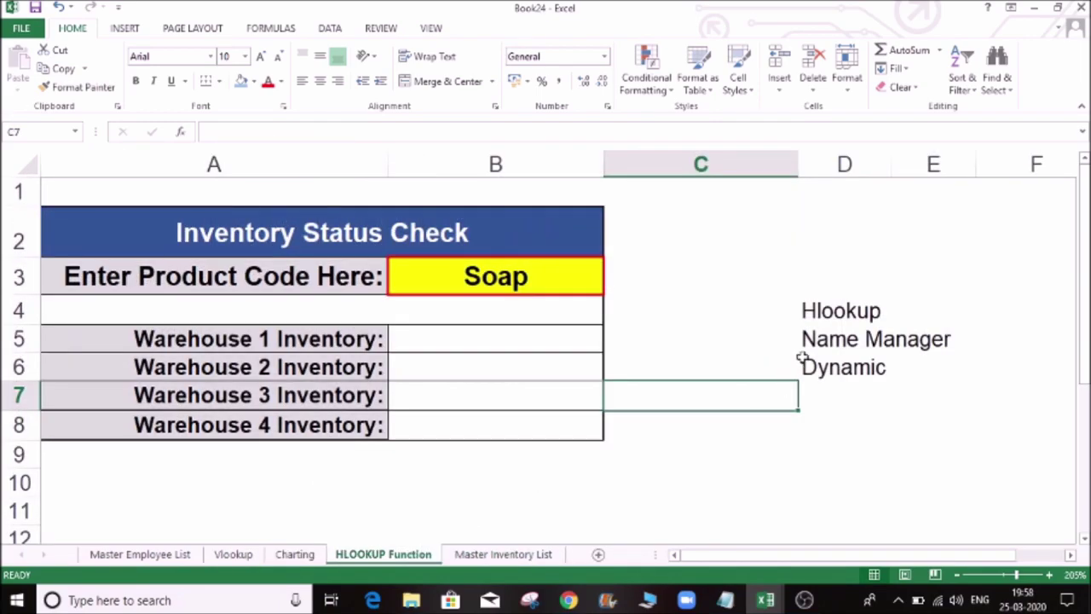
click(832, 319)
click(844, 343)
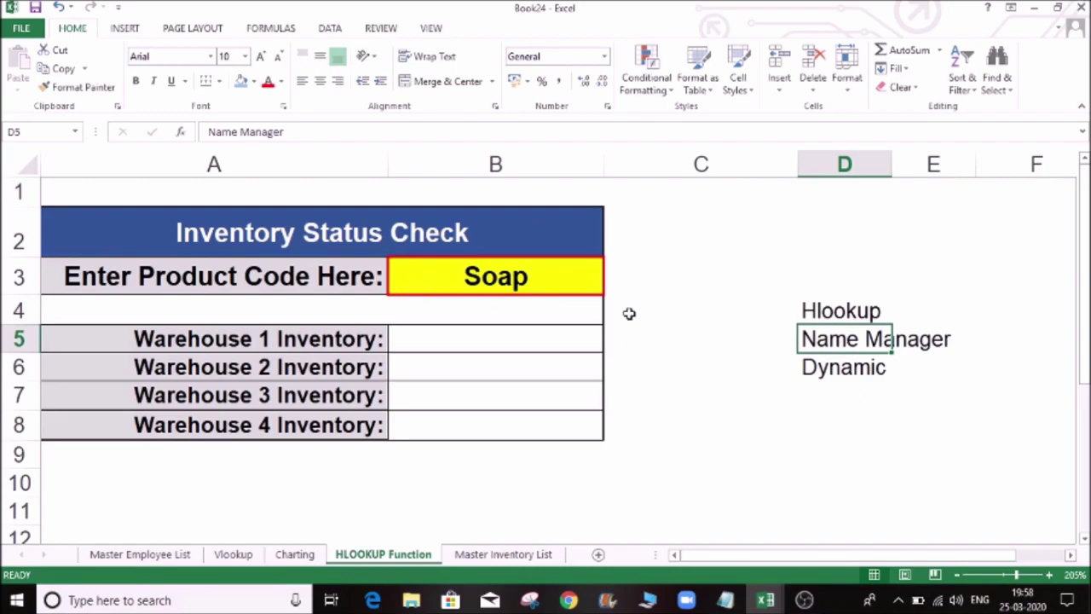
click(835, 373)
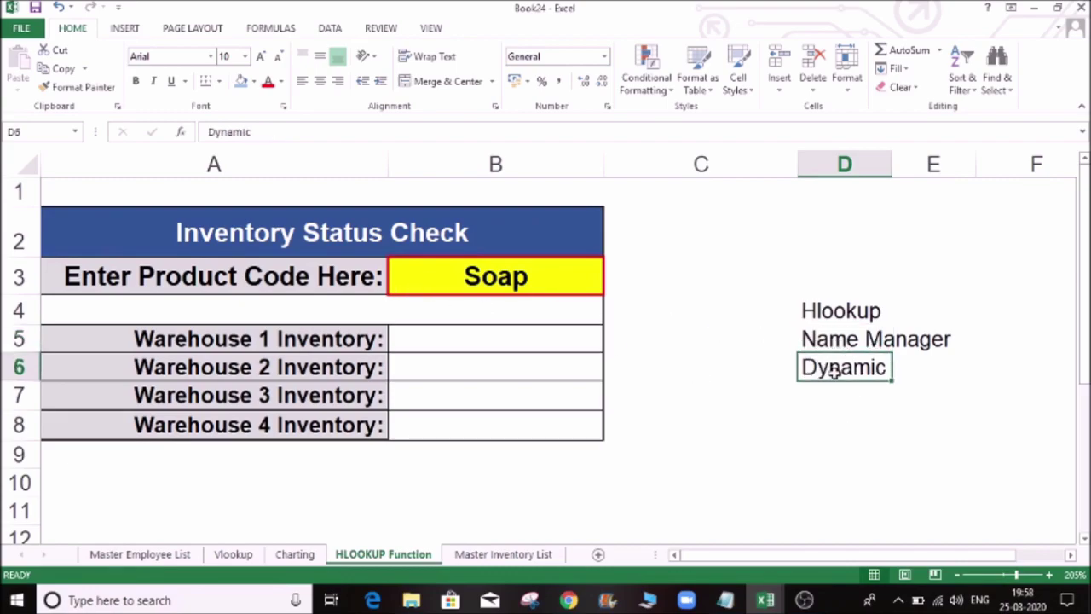
click(517, 282)
click(872, 365)
click(772, 251)
click(730, 299)
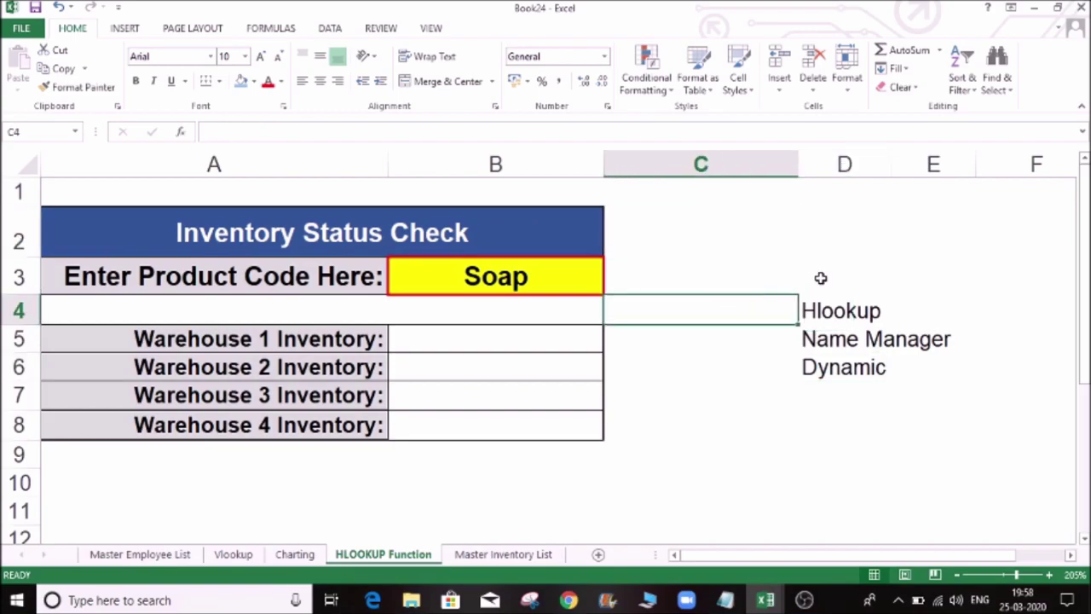
click(832, 267)
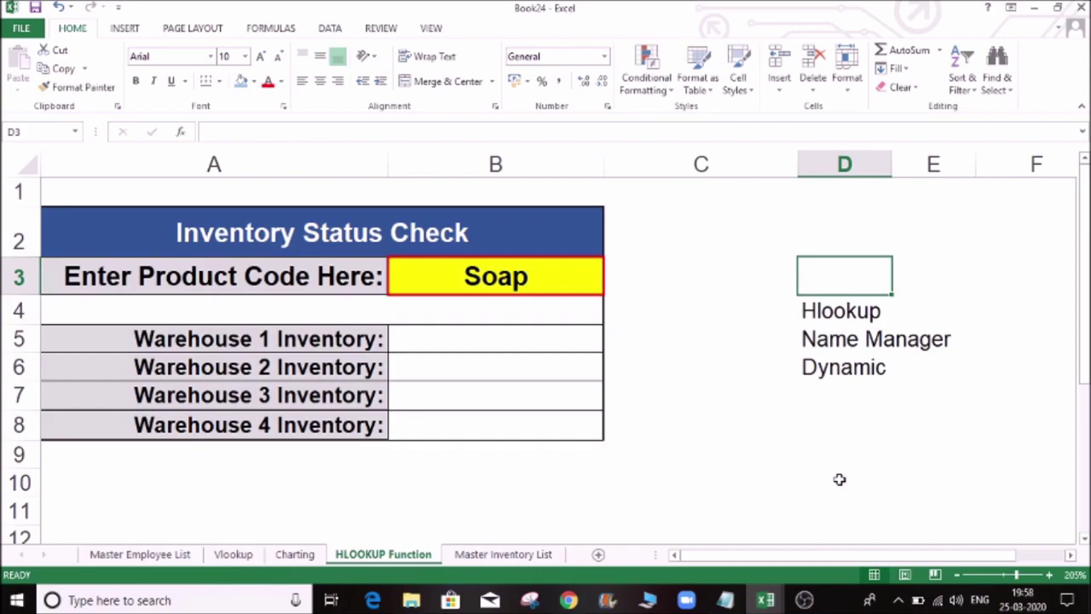
click(233, 555)
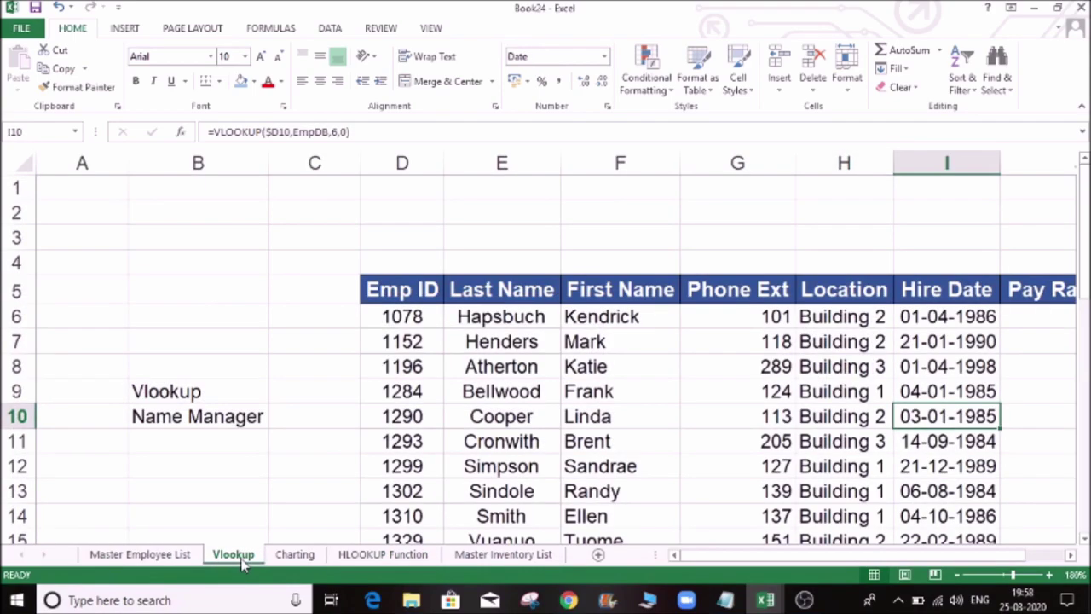
Review the Emp ID, Last Name and First Name lookups in row 6 of the Vlookup sheet
click(596, 316)
click(414, 317)
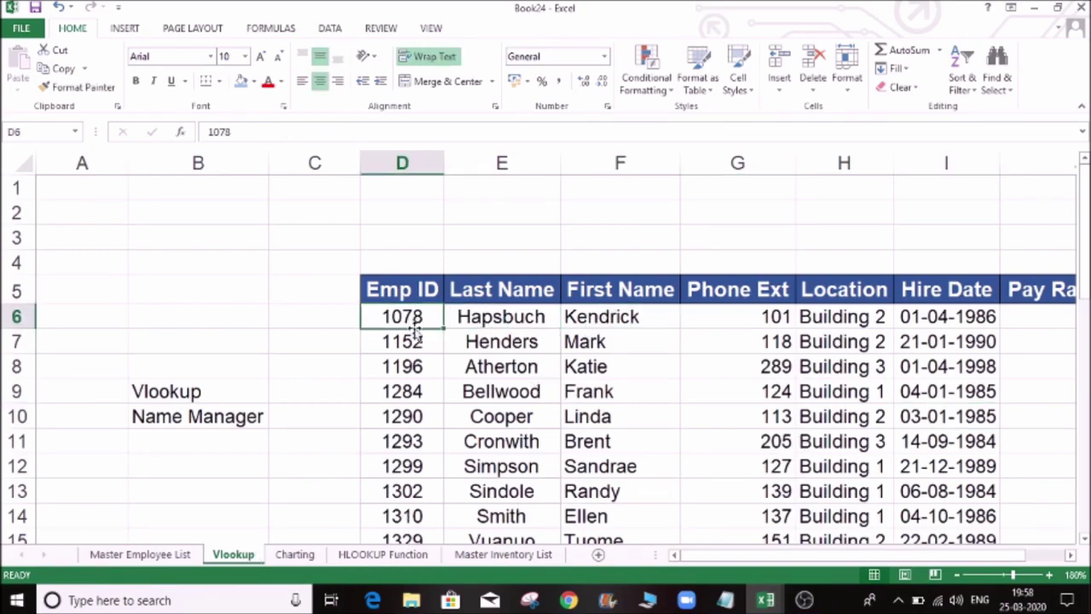
click(497, 316)
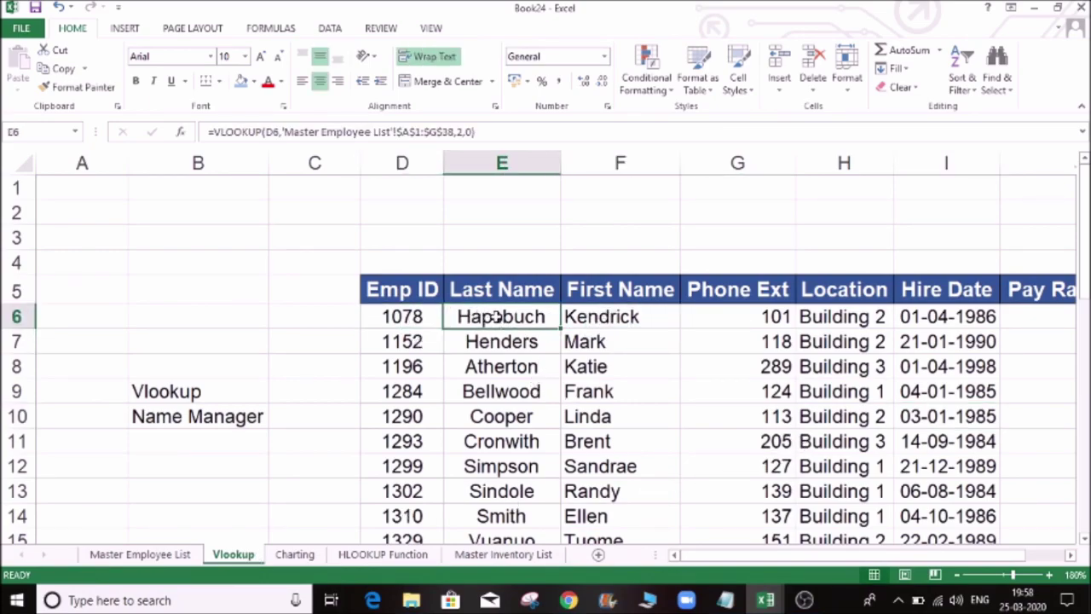
Inspect the Master Employee List's Emp ID, name and Phone Ext columns, then open Master Inventory List
click(173, 555)
click(66, 157)
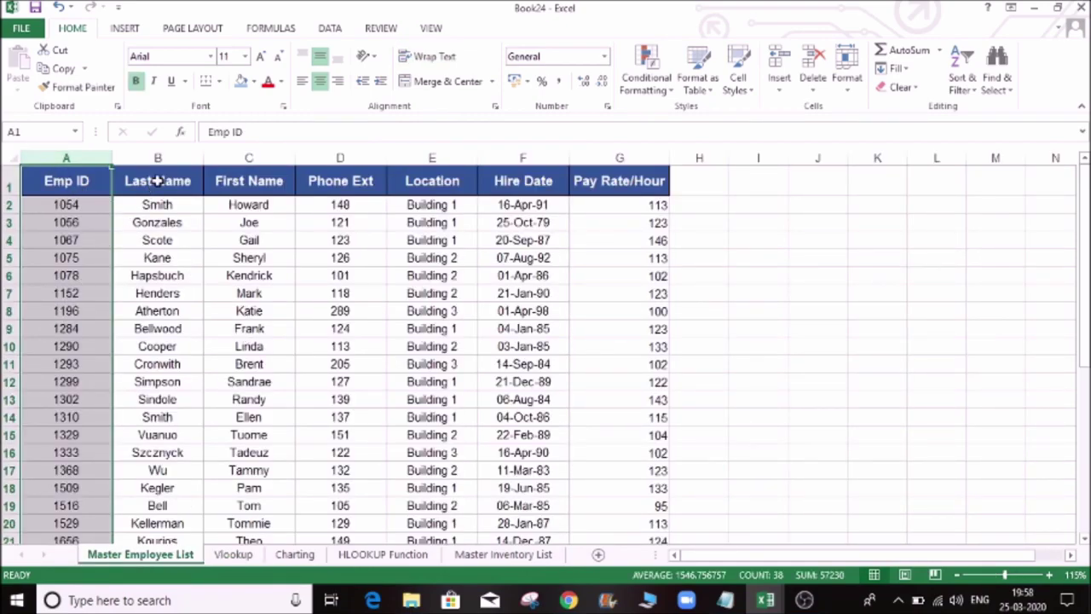
click(170, 155)
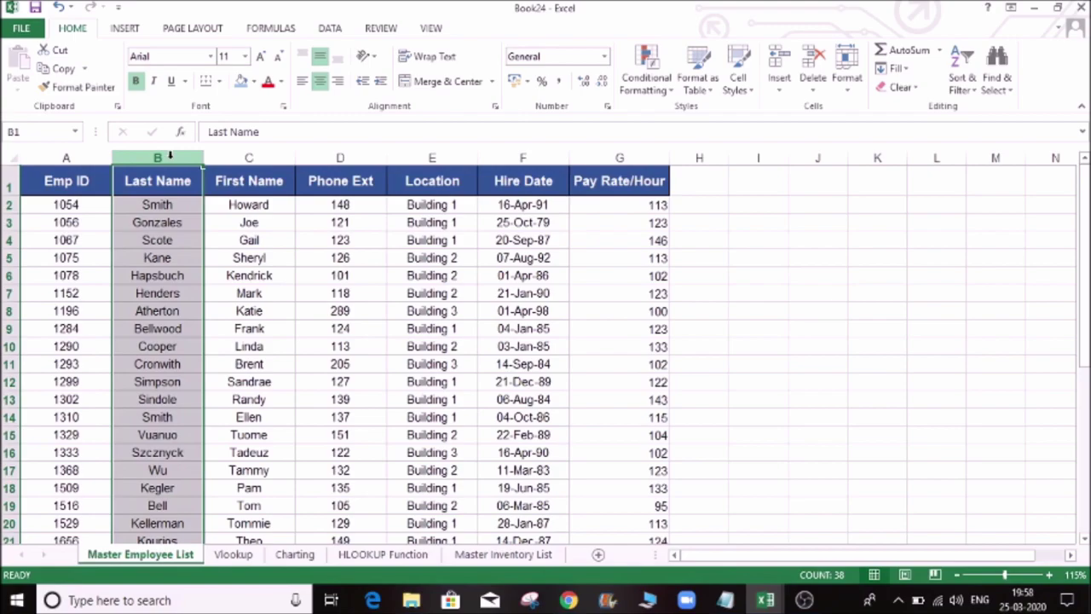
click(65, 156)
click(157, 157)
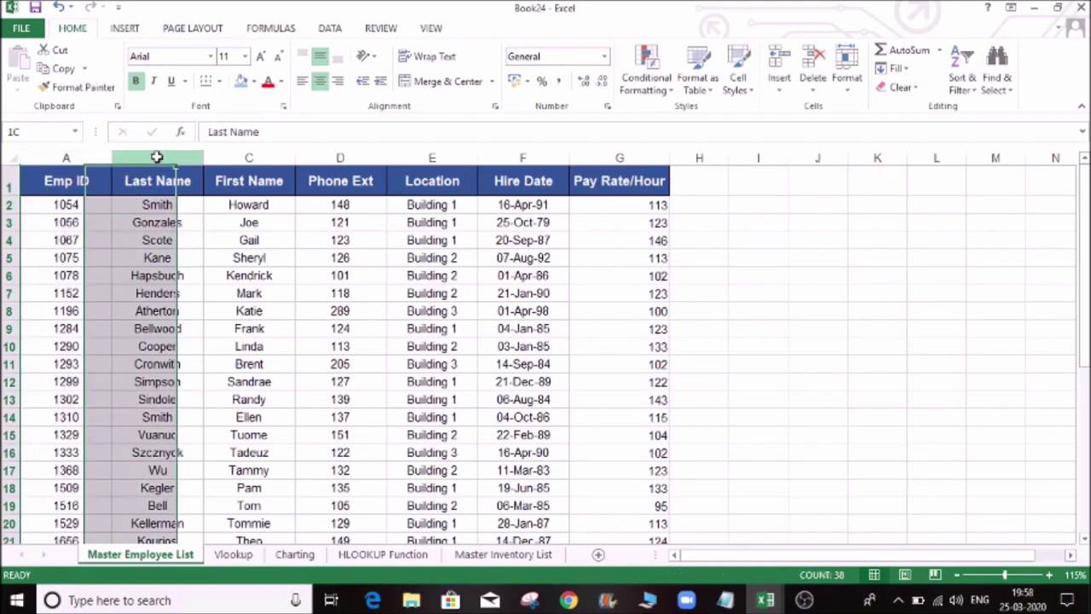
click(351, 157)
click(243, 158)
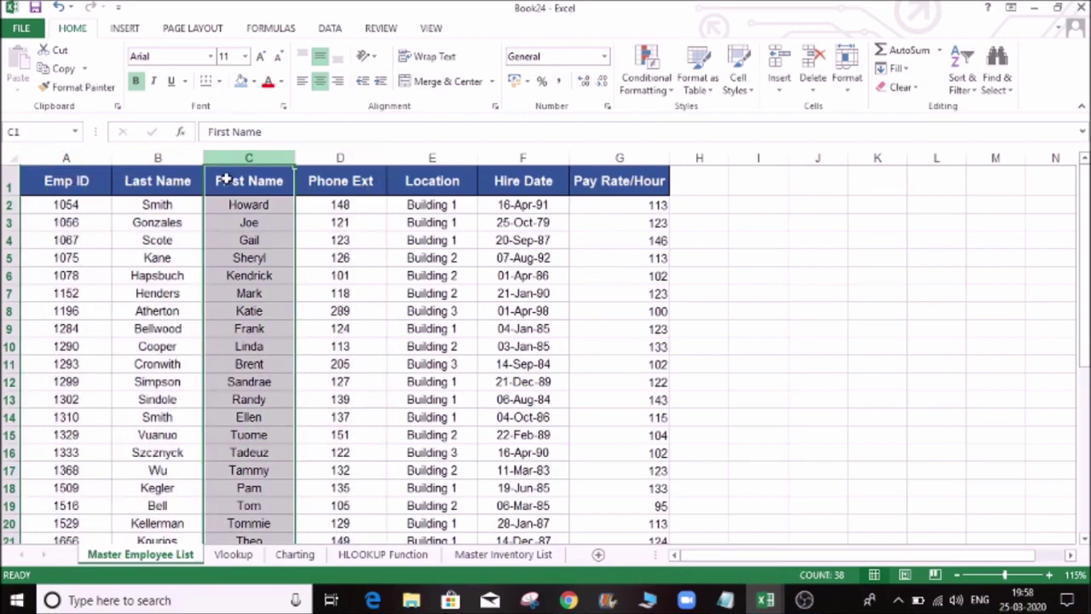
click(68, 204)
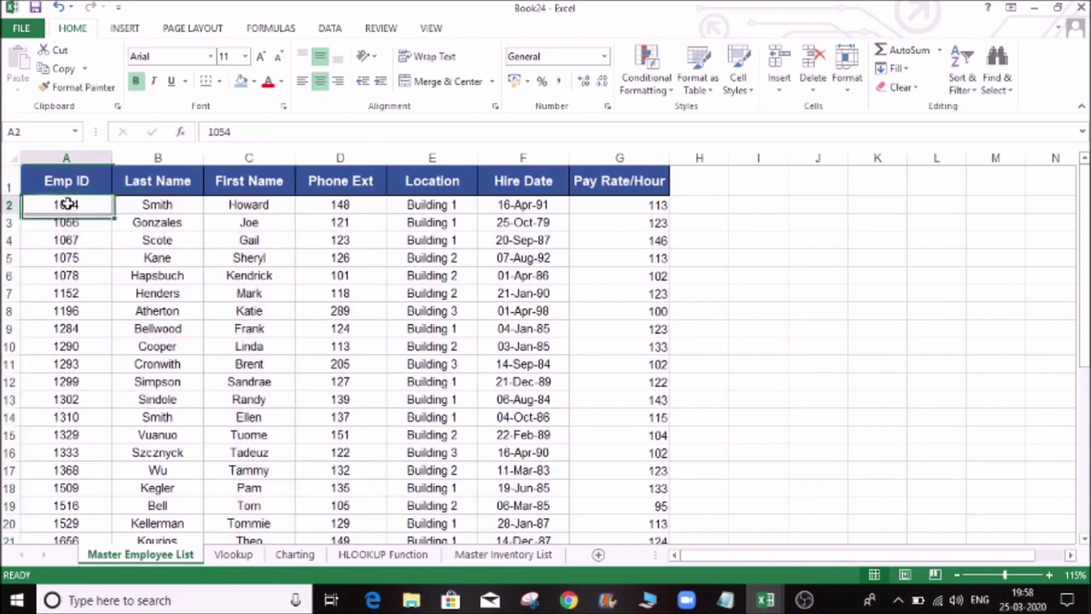
click(142, 206)
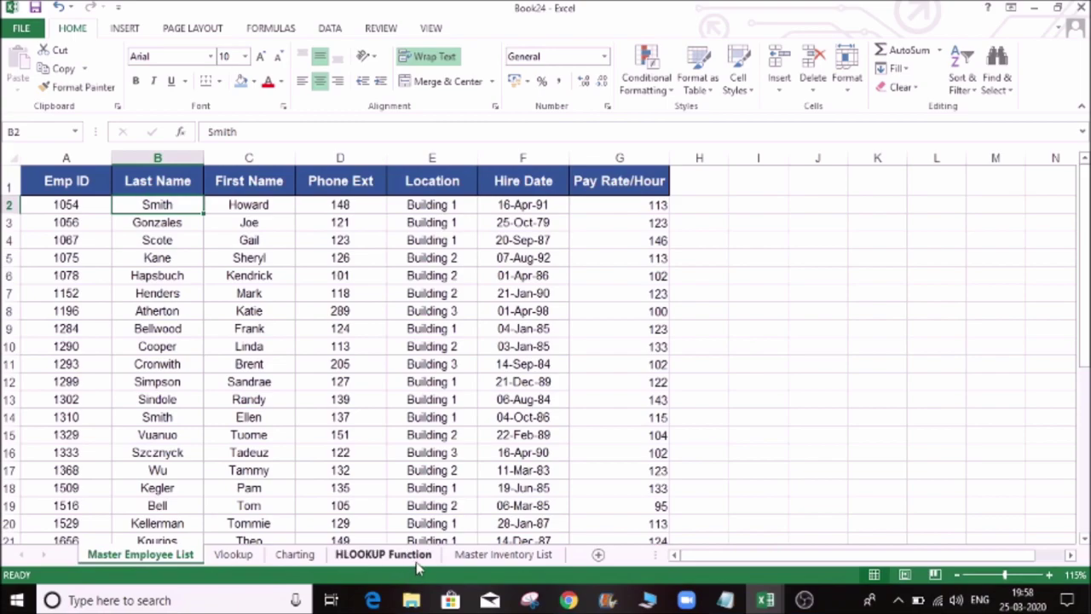
click(400, 558)
click(495, 555)
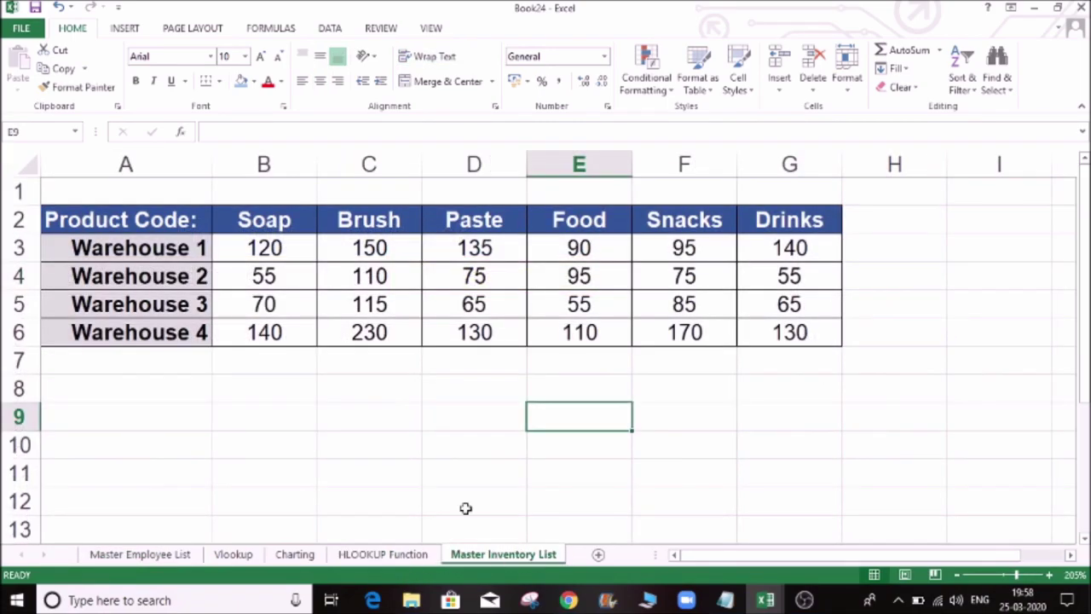
Examine the inventory table's product code row B2:G2, Warehouse 1 row and Soap column B2:B6
click(36, 219)
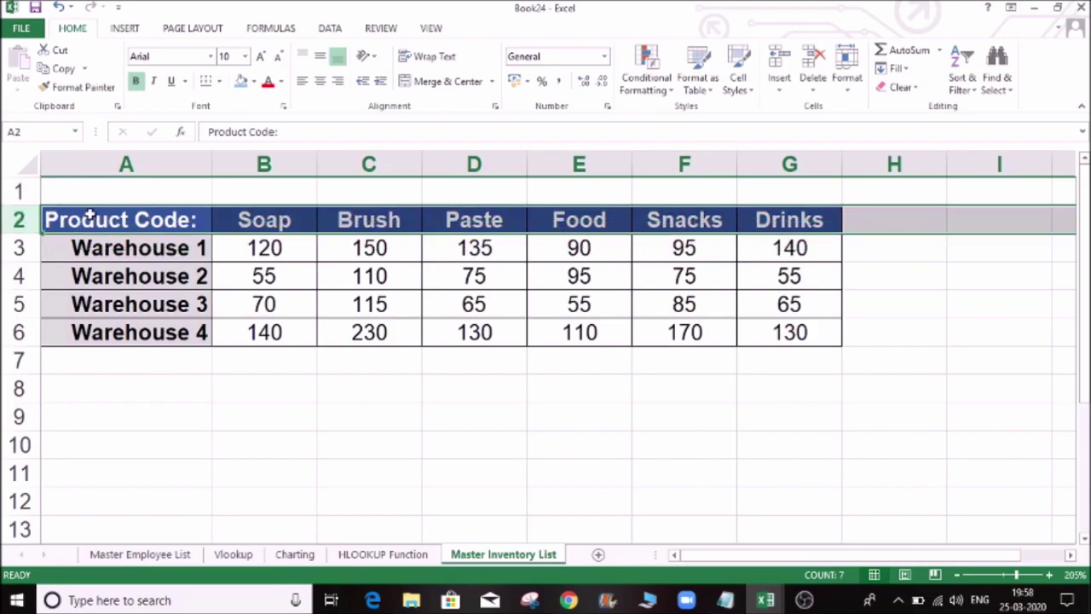
click(248, 219)
drag(195, 217, 767, 214)
drag(276, 244, 264, 334)
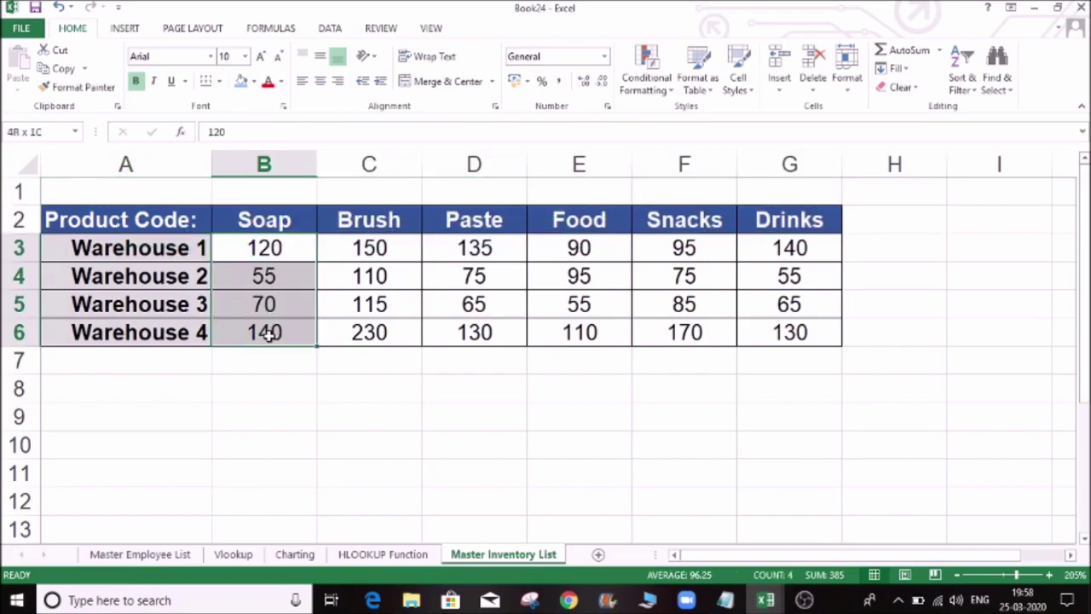
click(147, 247)
drag(181, 247, 784, 246)
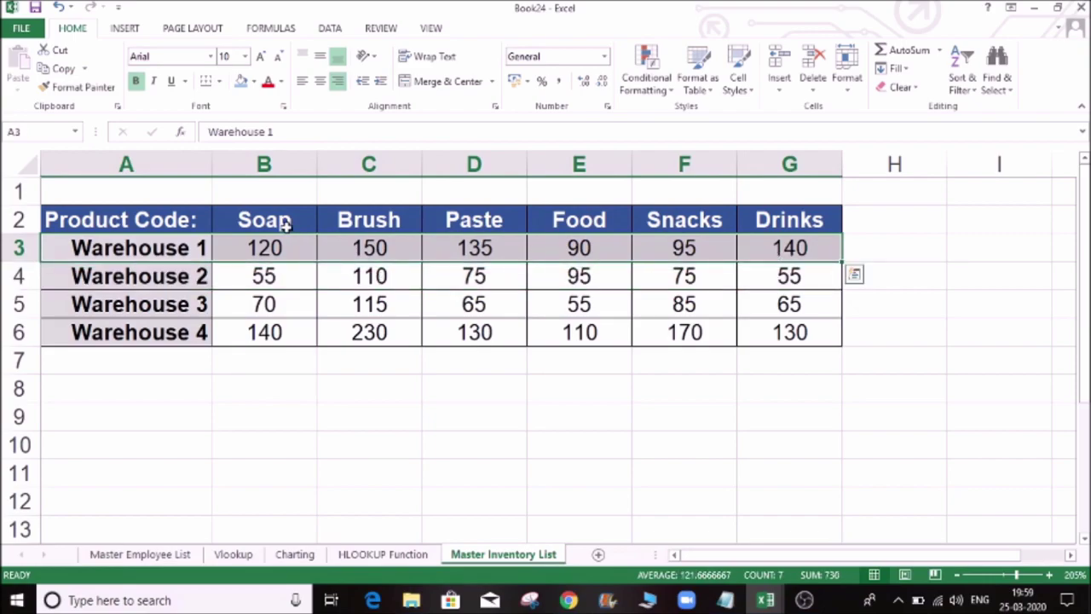
drag(280, 218, 300, 331)
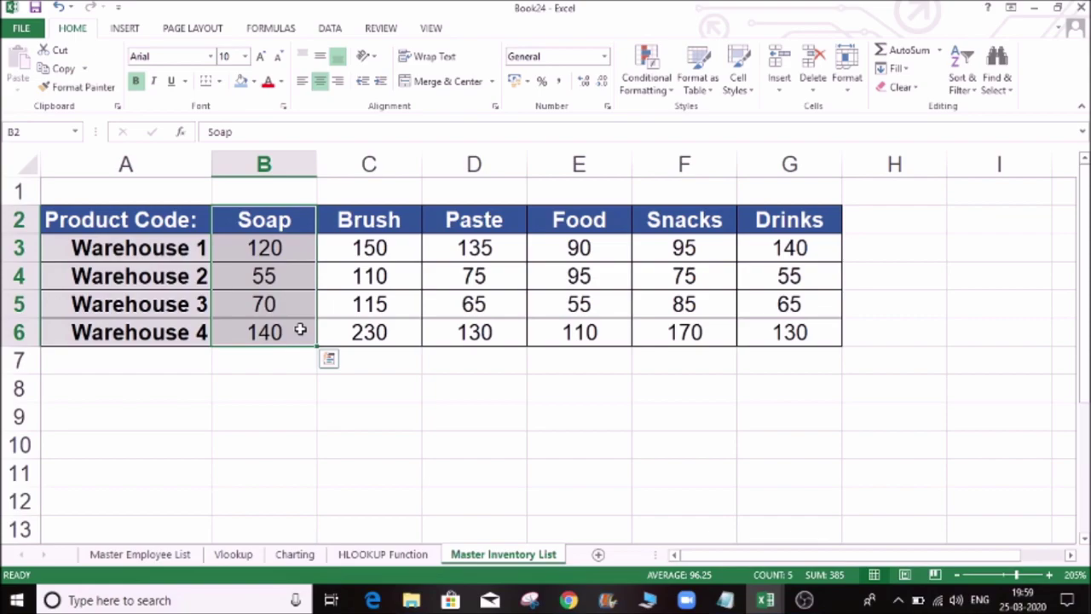
click(156, 277)
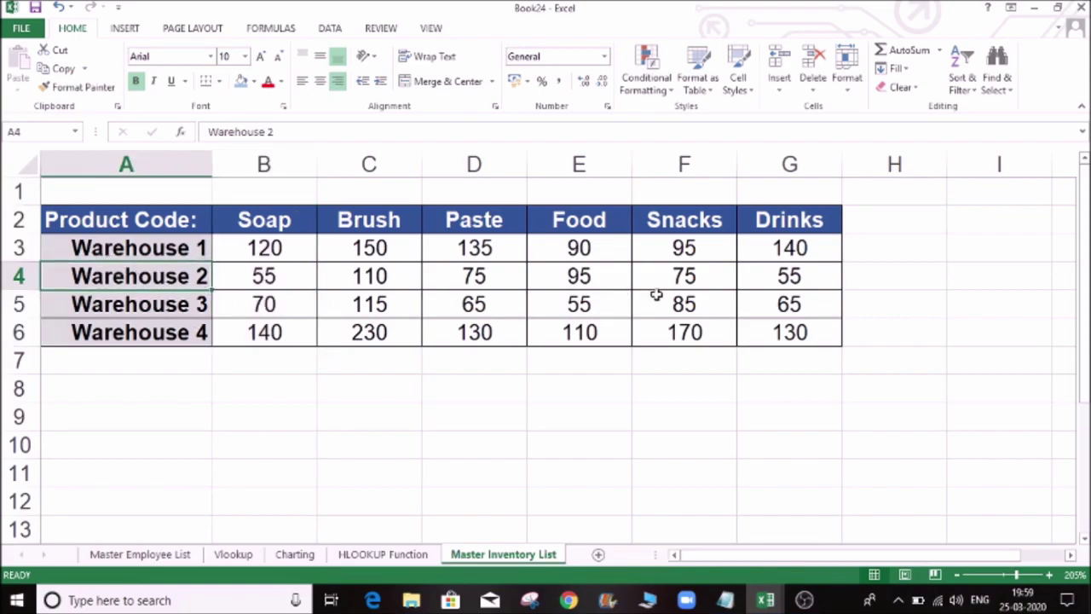
click(384, 222)
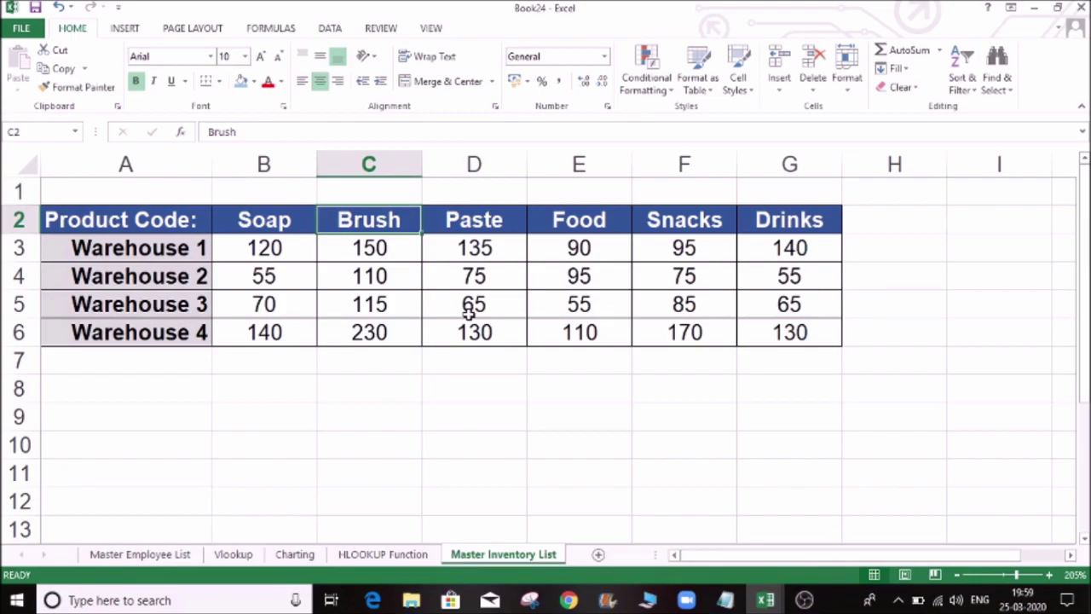
Compare result cell B5 with the warehouse labels A3:A6, ending on the HLOOKUP Function sheet
click(390, 555)
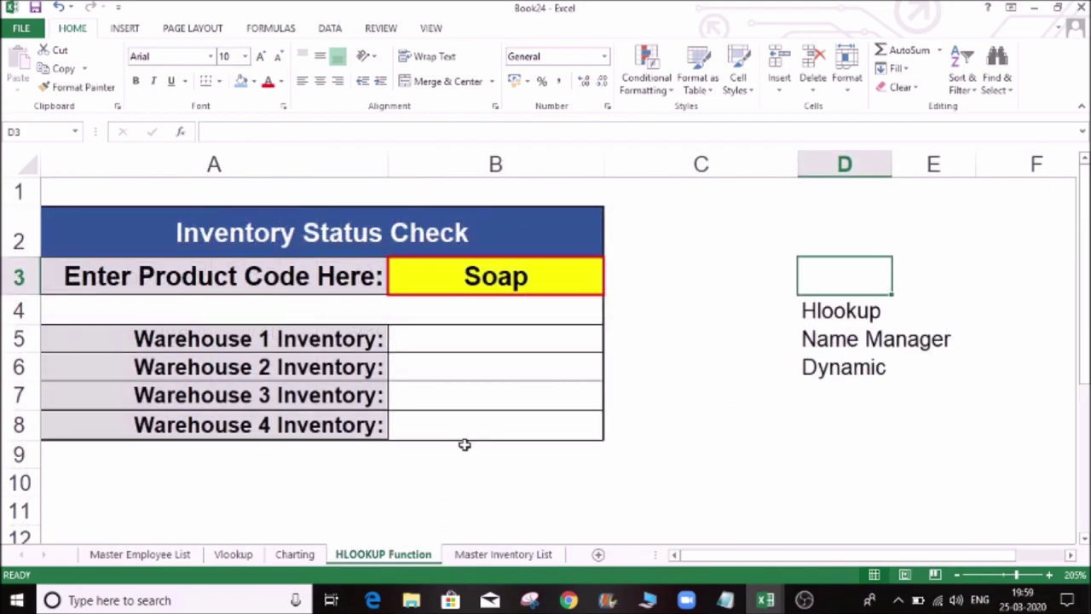
click(469, 344)
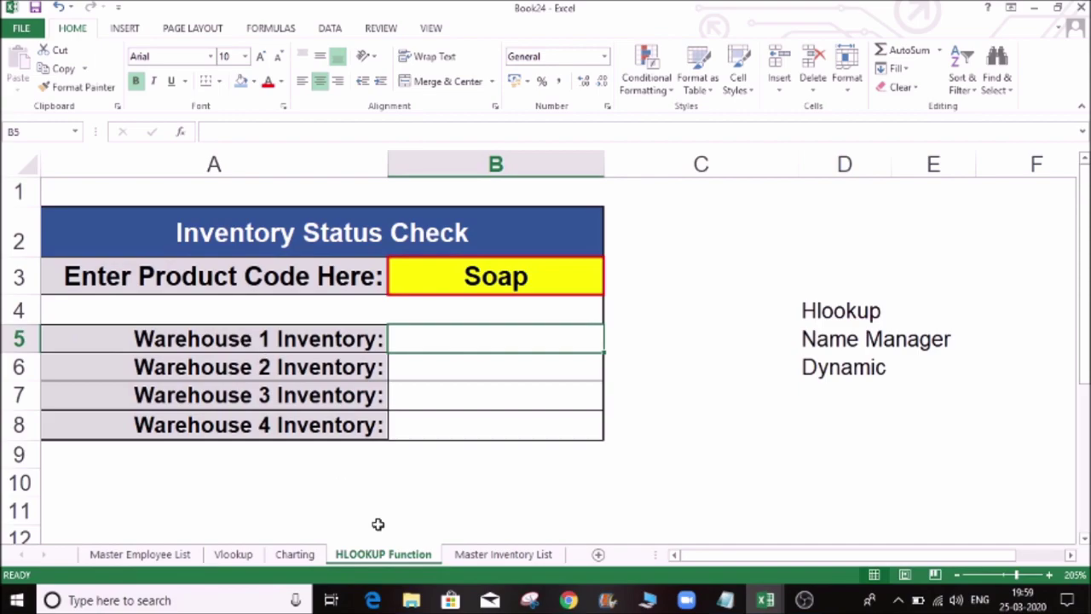
click(482, 554)
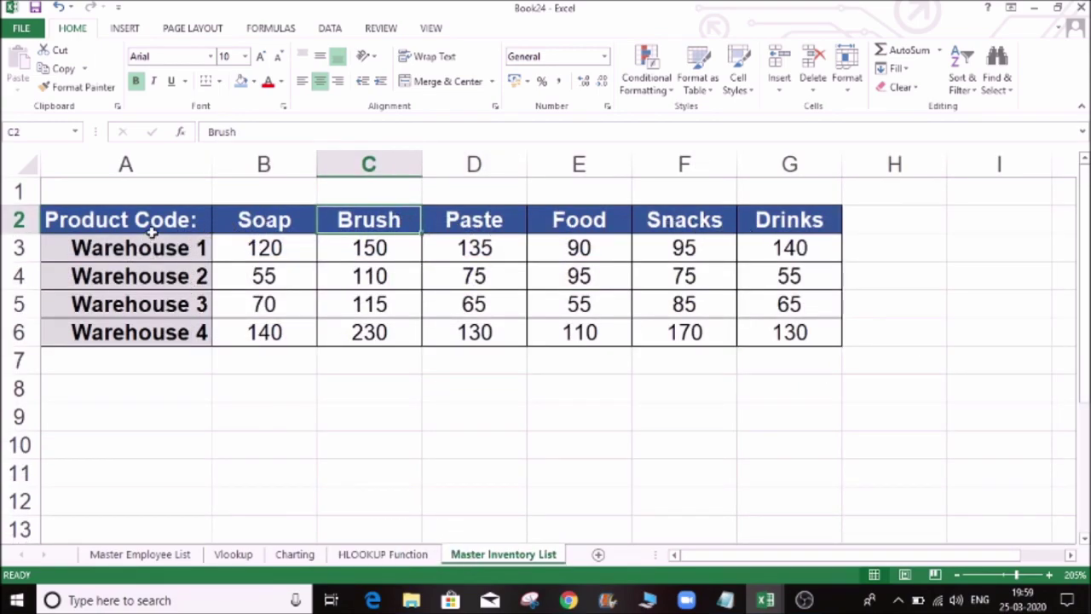
drag(110, 248, 110, 329)
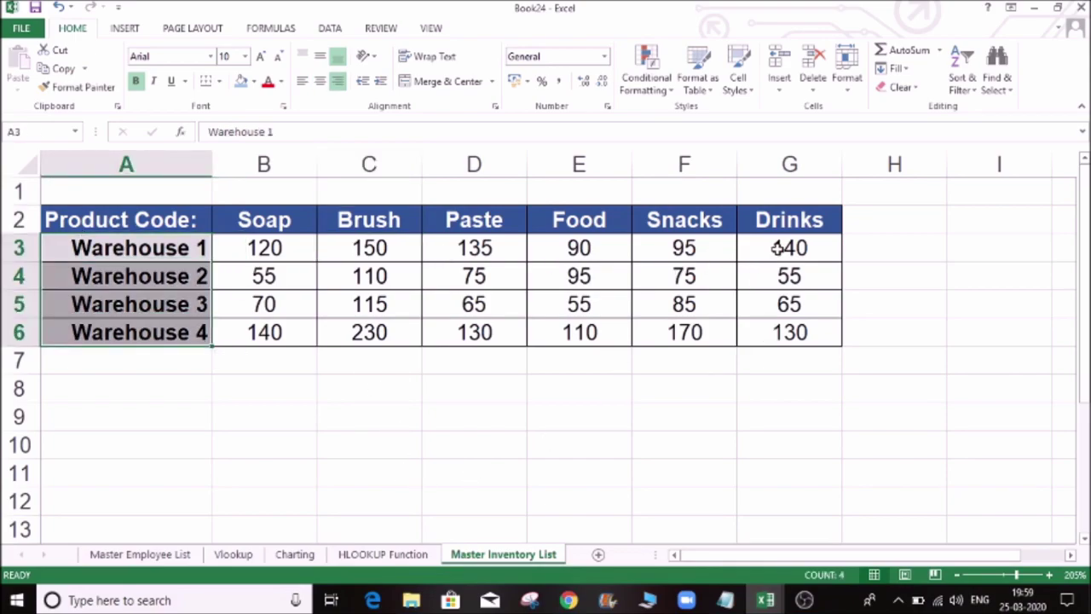
click(778, 247)
click(392, 556)
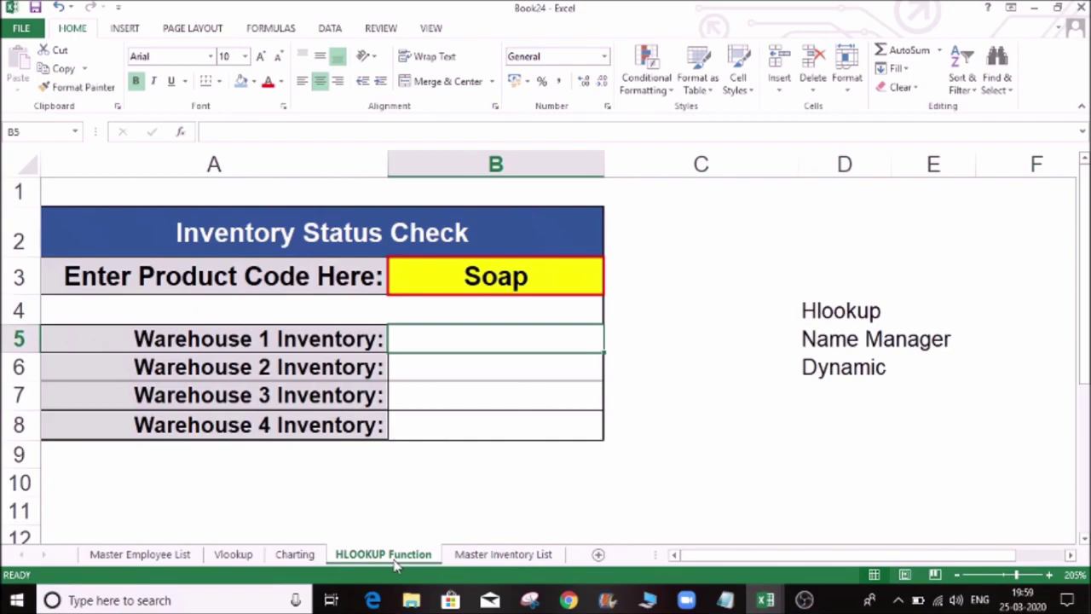
Begin =HLOOKUP in B5 with the Soap product code as absolute lookup value $B$3
key(Down)
key(Down)
key(Down)
key(Up)
key(Up)
key(Up)
text(=hl)
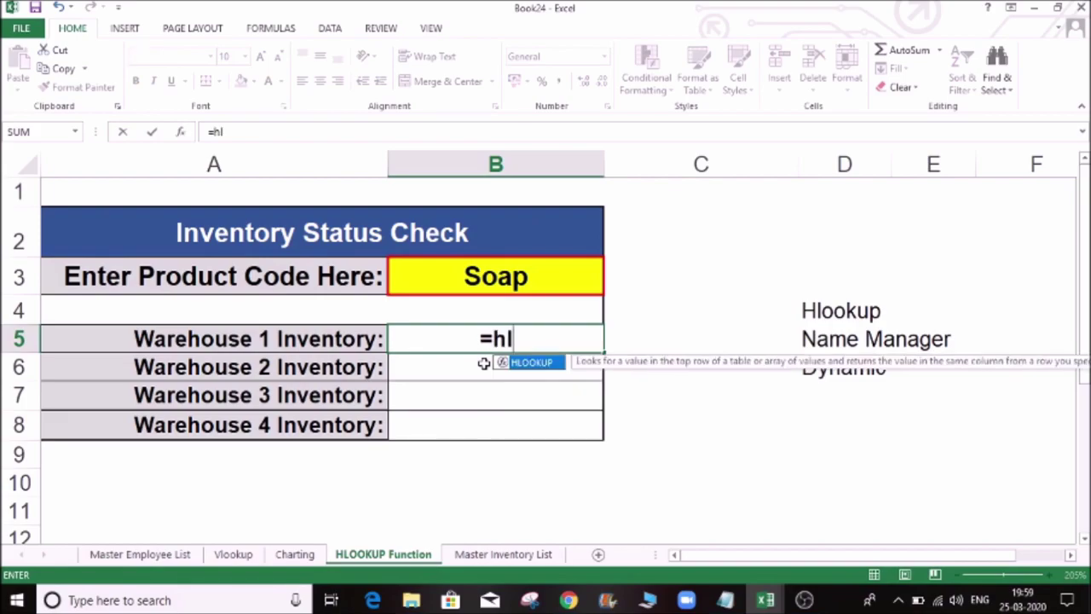
key(Tab)
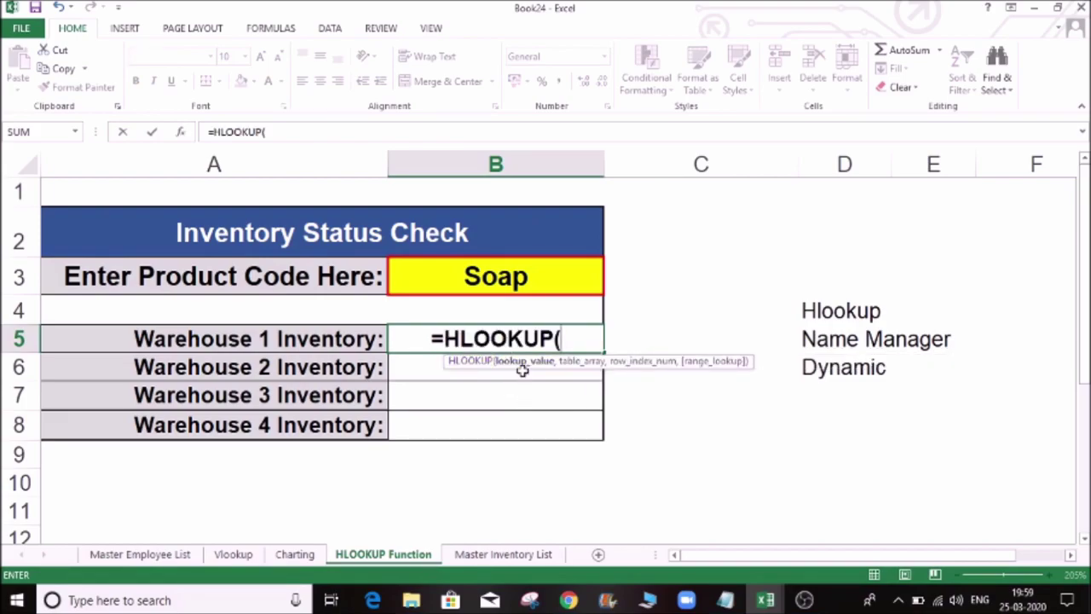
click(517, 277)
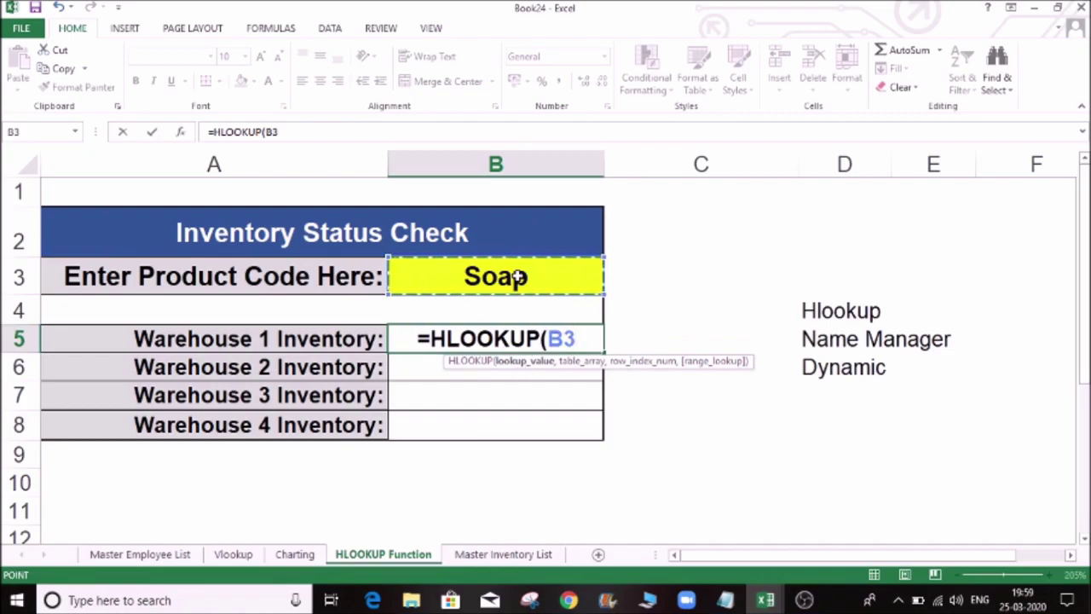
key(F4)
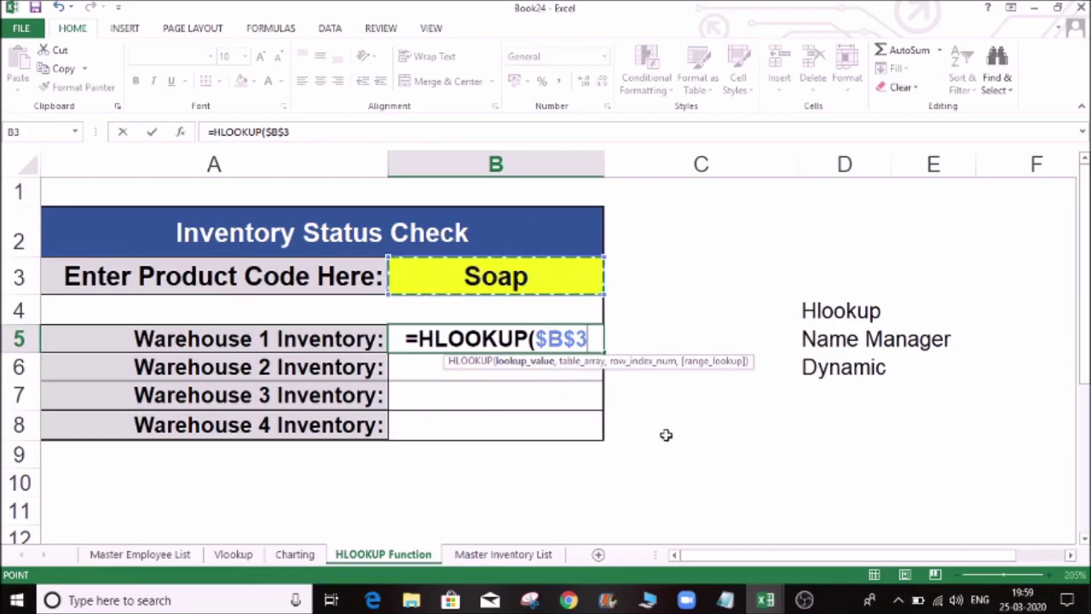
Finish B5's HLOOKUP with absolute range $A$2:$G$6, row index 2 and exact match
text(,)
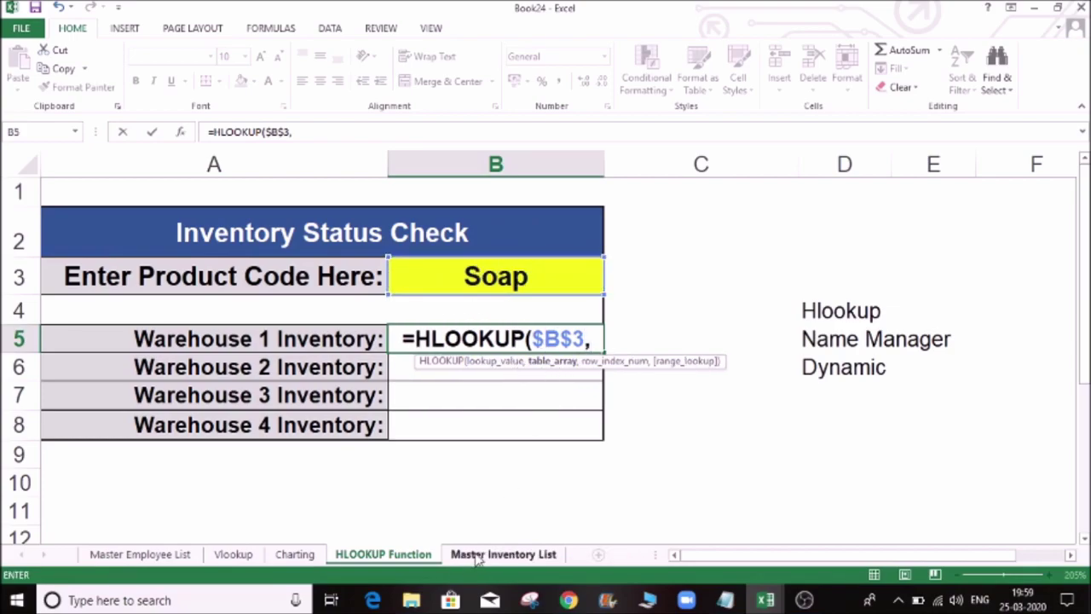
click(478, 556)
drag(162, 213, 781, 336)
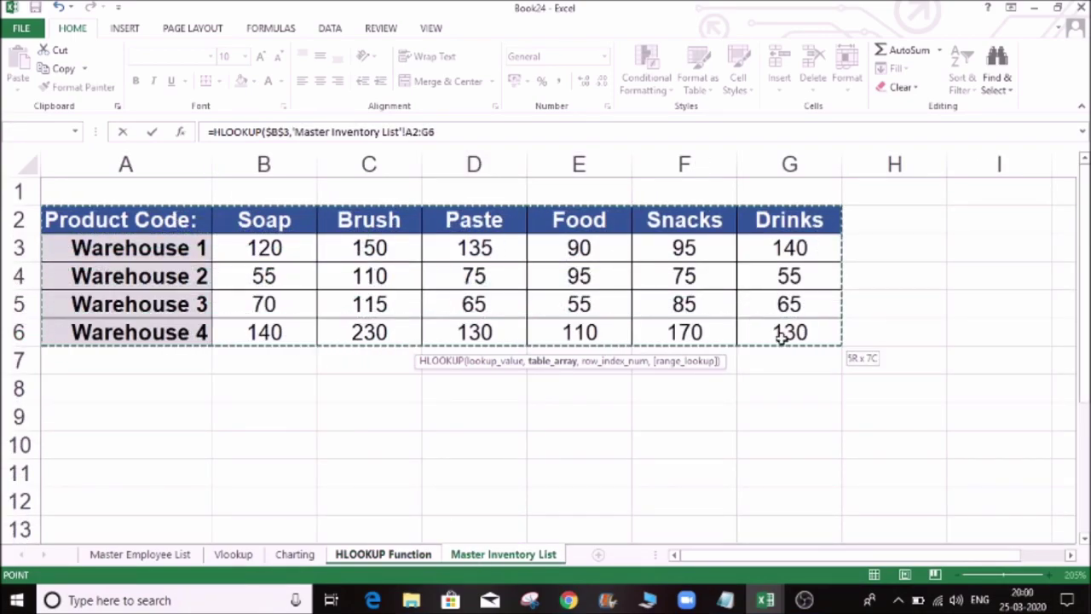
key(F4)
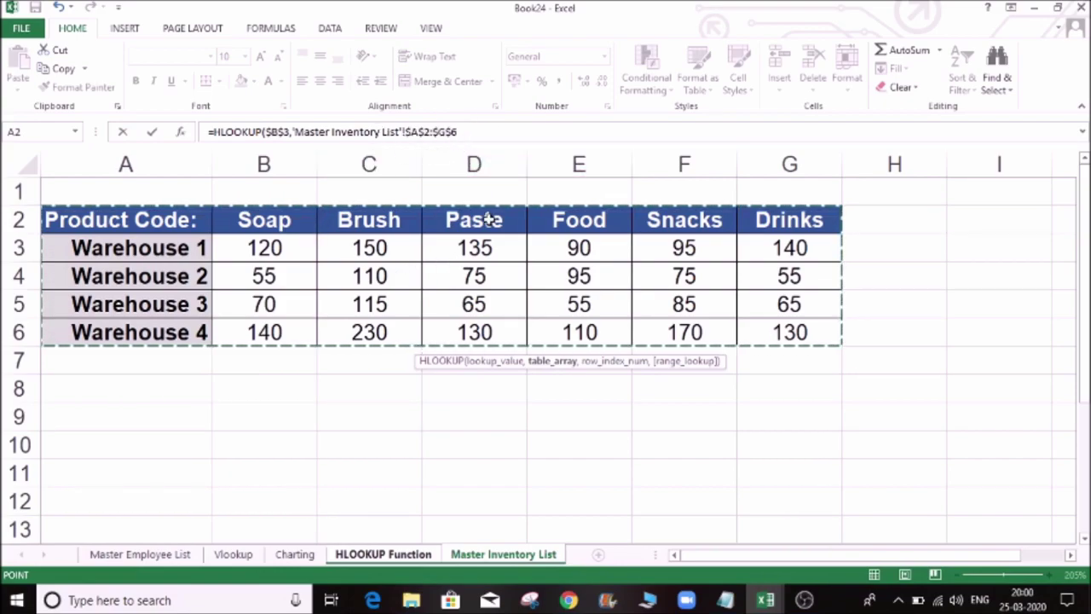
text(,)
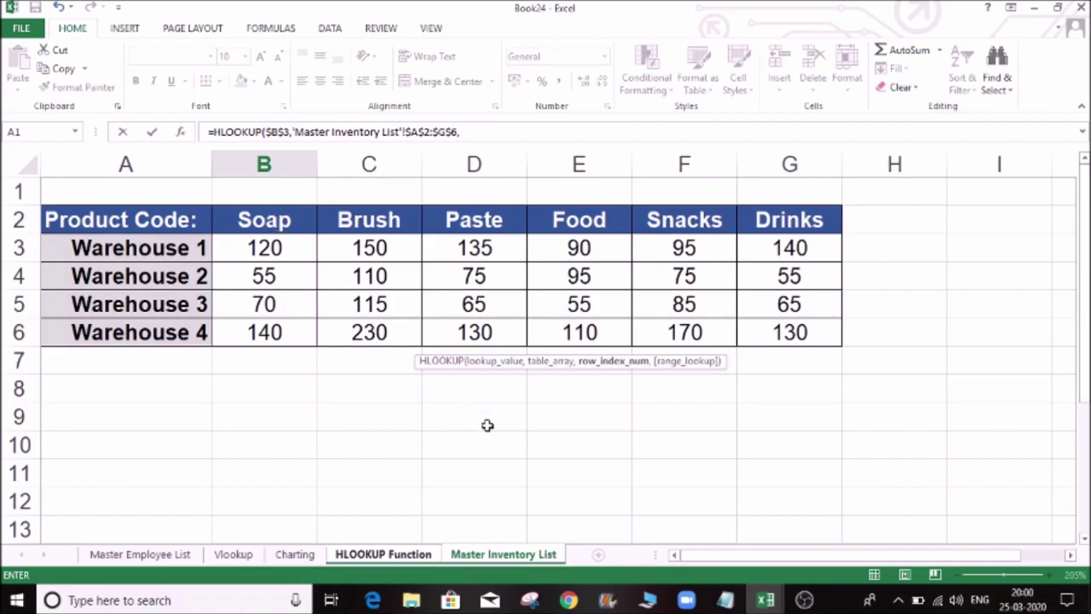
text(2,)
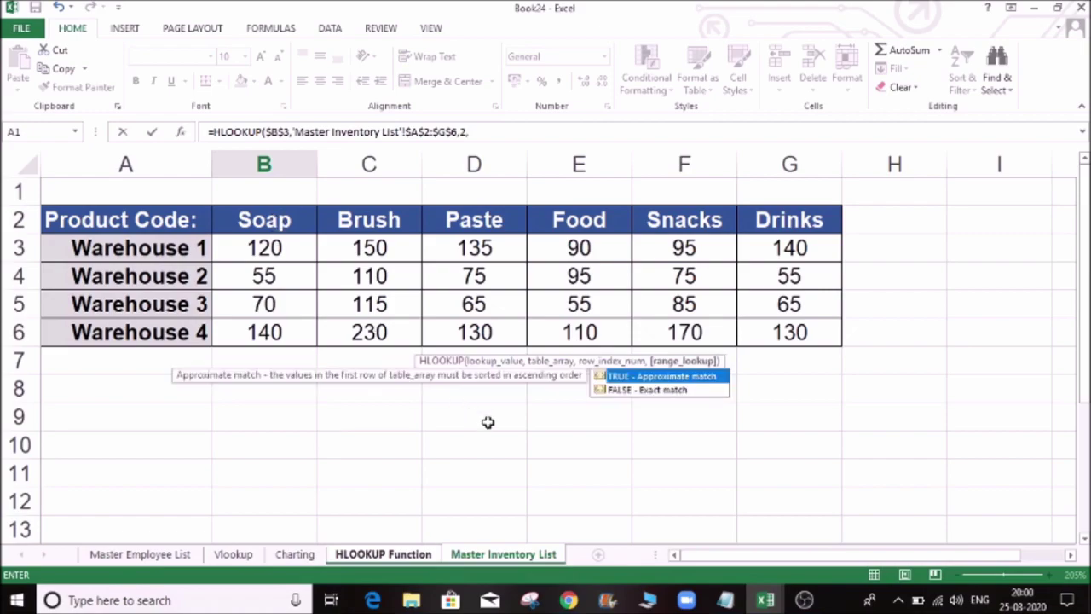
text(0)
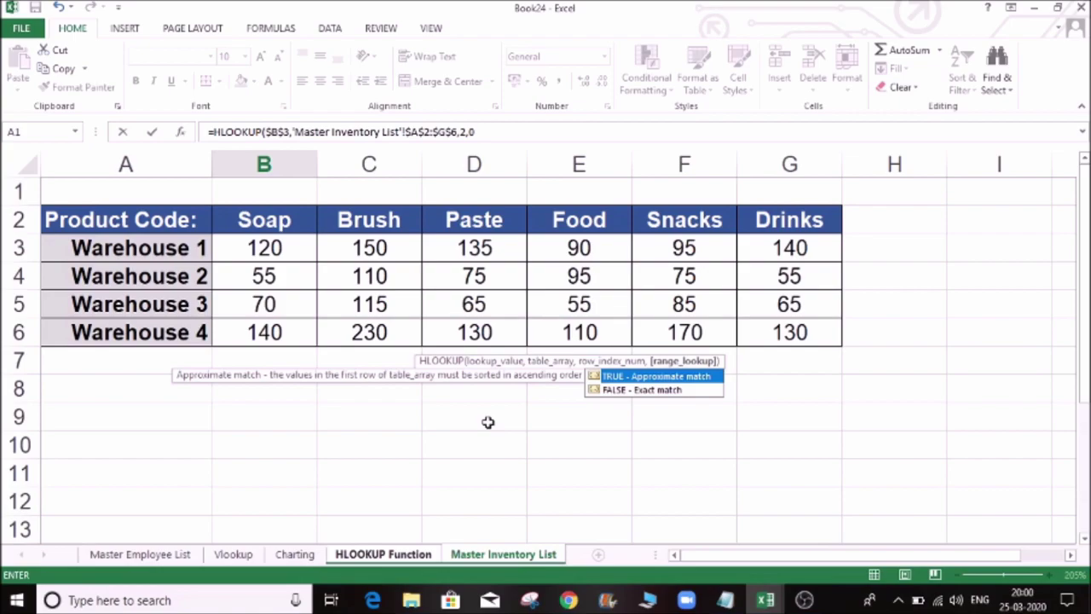
text())
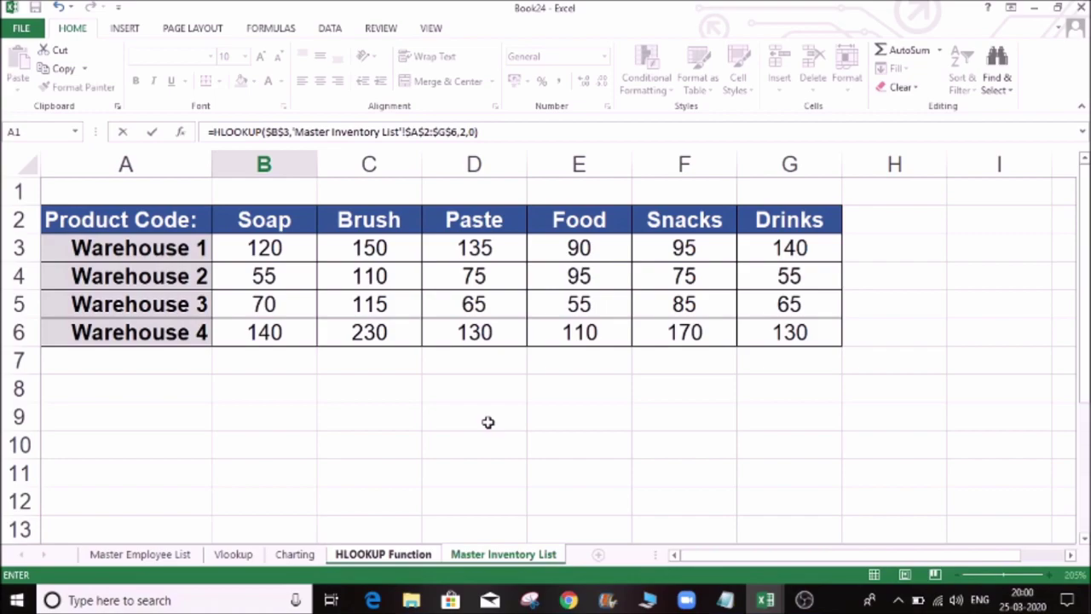
key(Return)
key(Up)
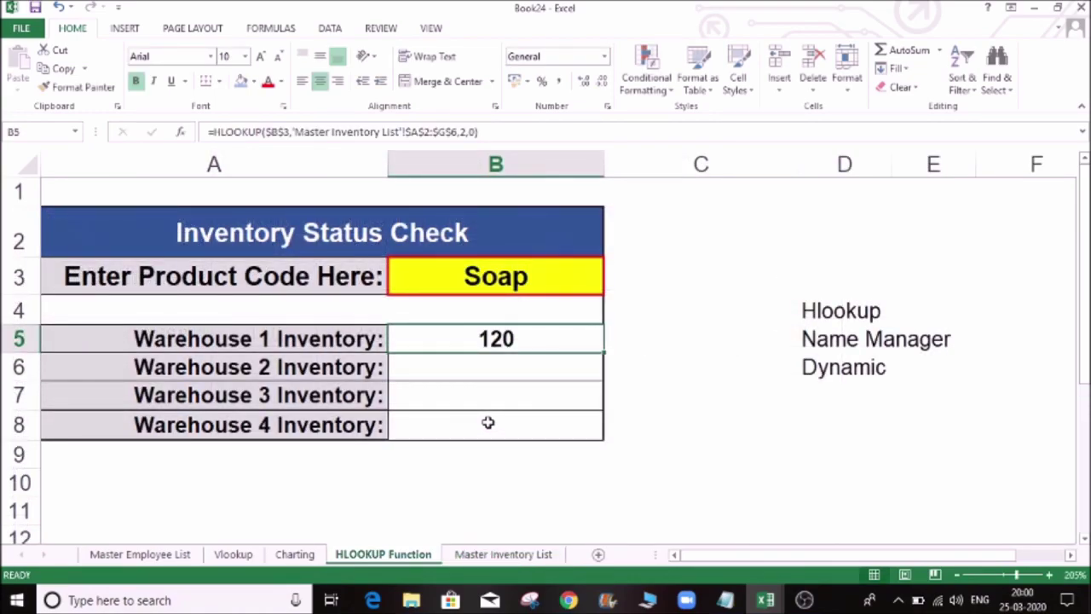
Review B3, the B5 formula and the Warehouse 1 Soap value on Master Inventory List
click(534, 275)
click(522, 342)
click(214, 341)
click(473, 554)
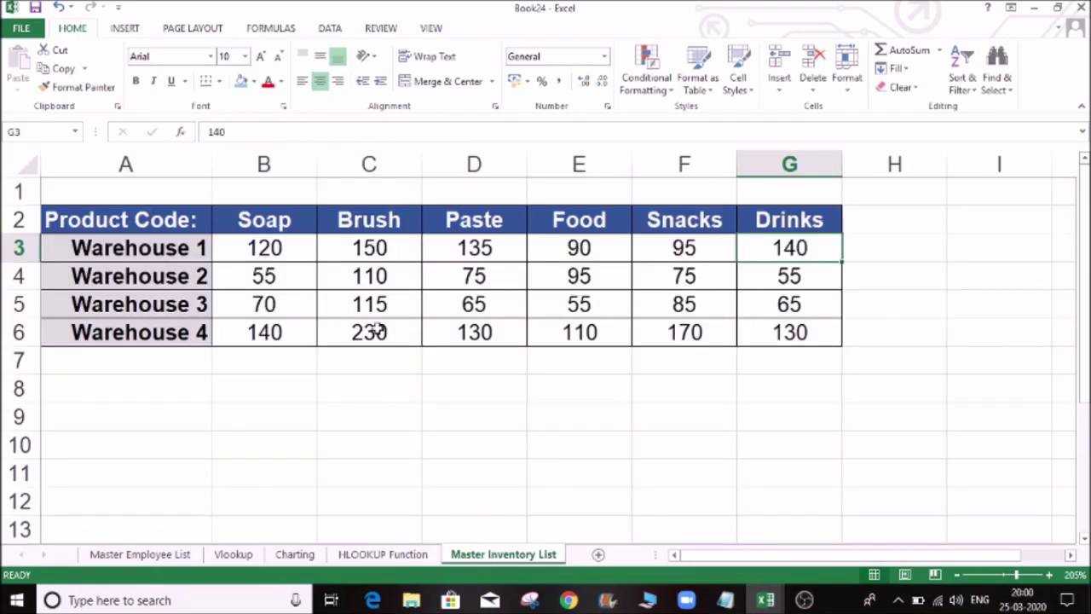
click(291, 245)
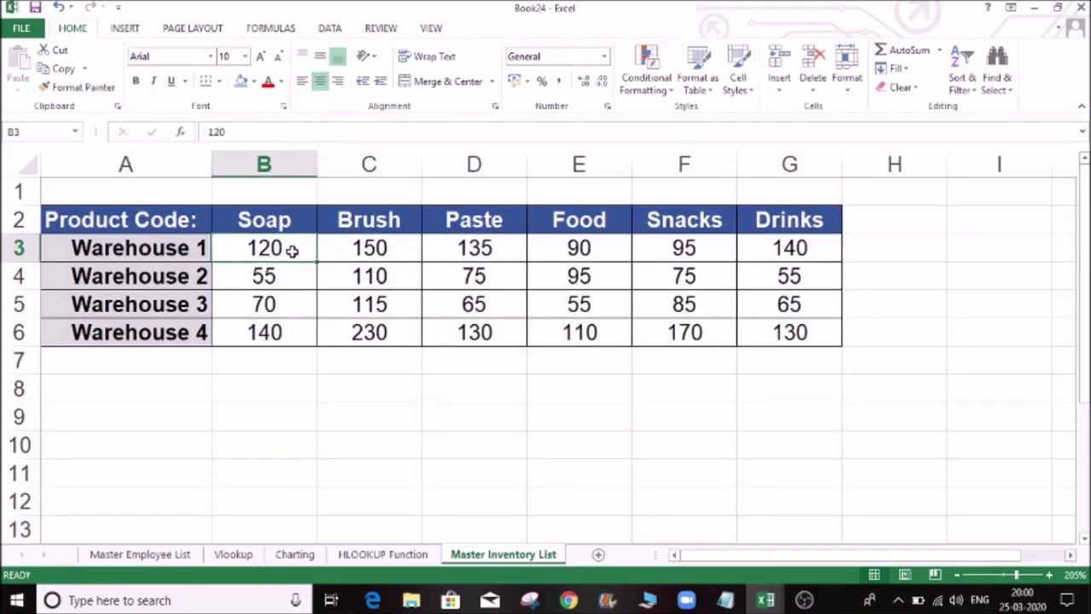
click(398, 558)
click(503, 341)
click(507, 283)
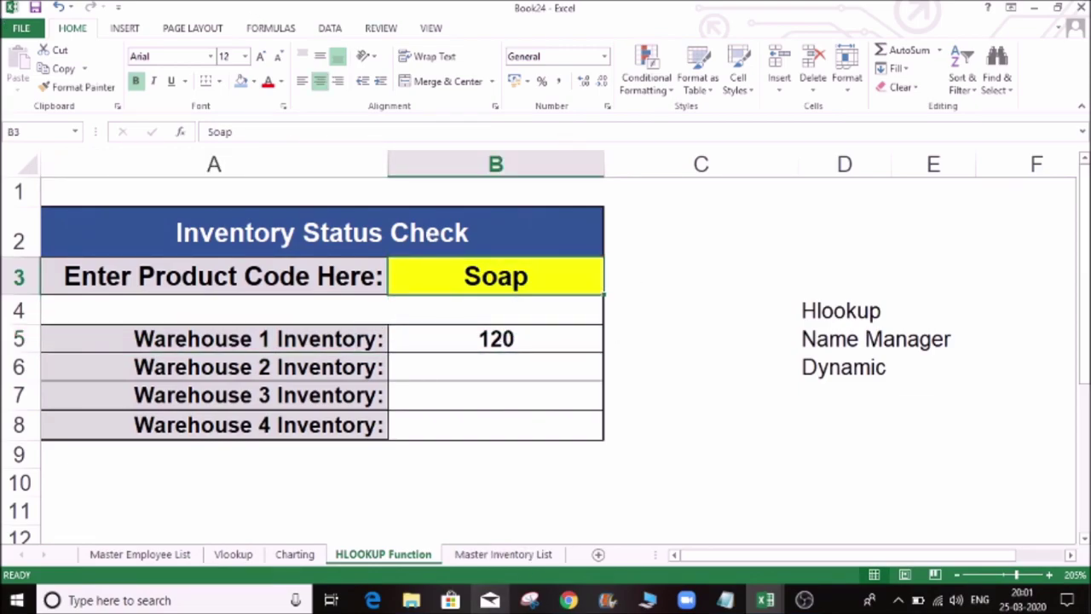
Copy the product names Soap through Drinks from Master Inventory List B2:G2
click(490, 555)
click(269, 219)
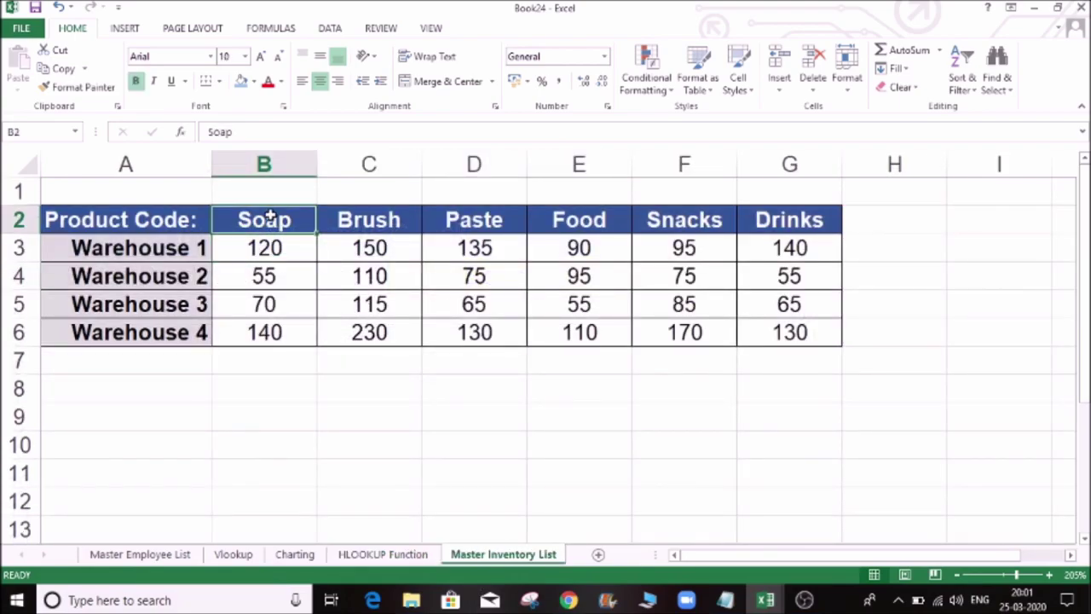
key(shift+Right)
key(shift+Right)
key(shift+Right)
key(shift+Right)
key(shift+Right)
key(ctrl+c)
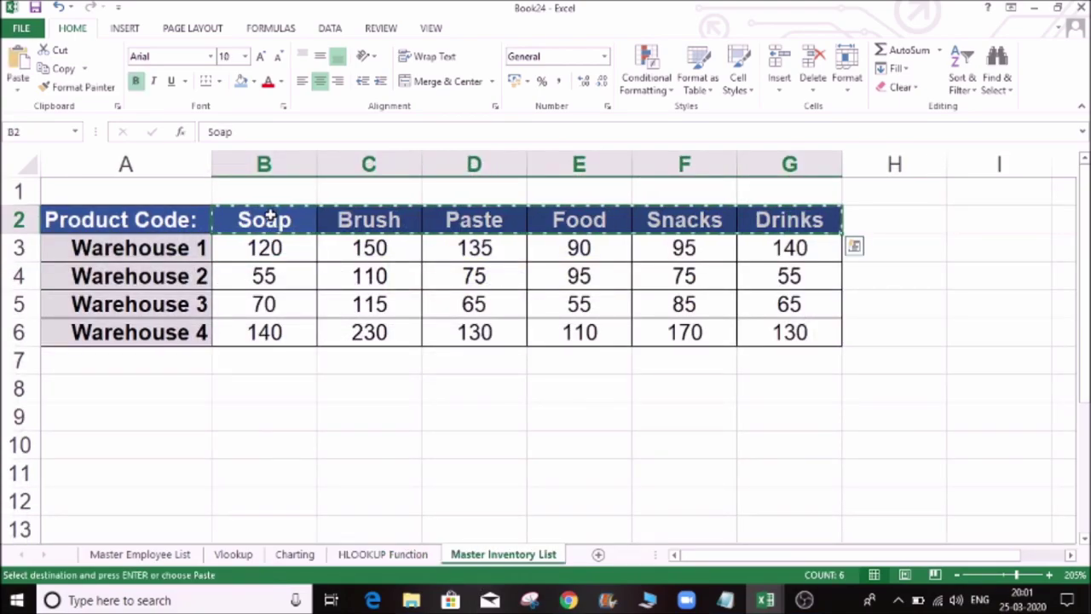
Paste them as transposed values into C2:C7 on HLOOKUP Function, then clear B3
click(401, 559)
click(709, 249)
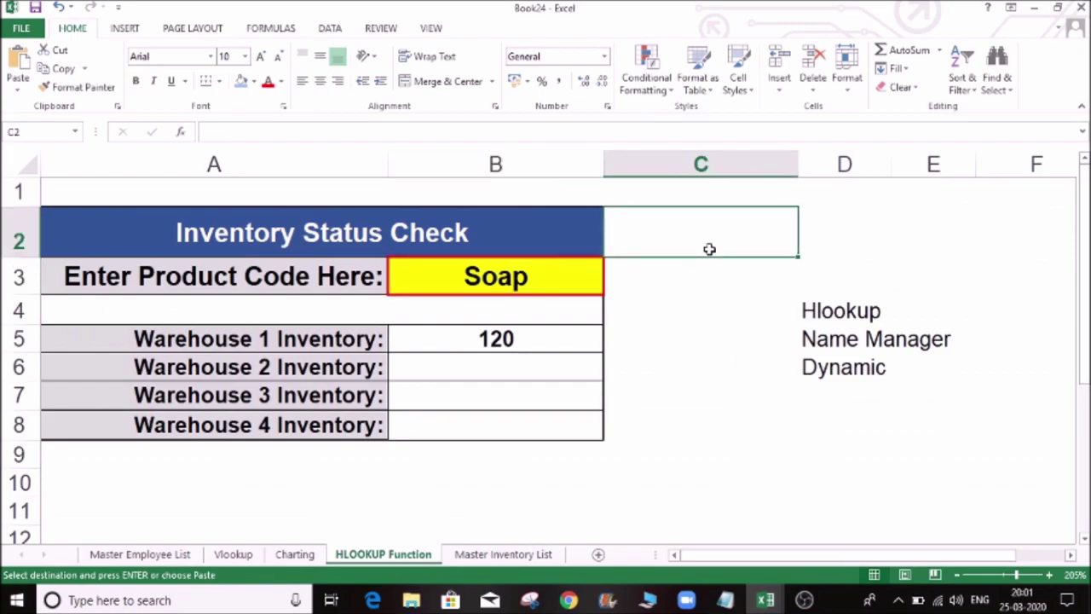
right_click(724, 247)
click(701, 241)
key(ctrl+alt+v)
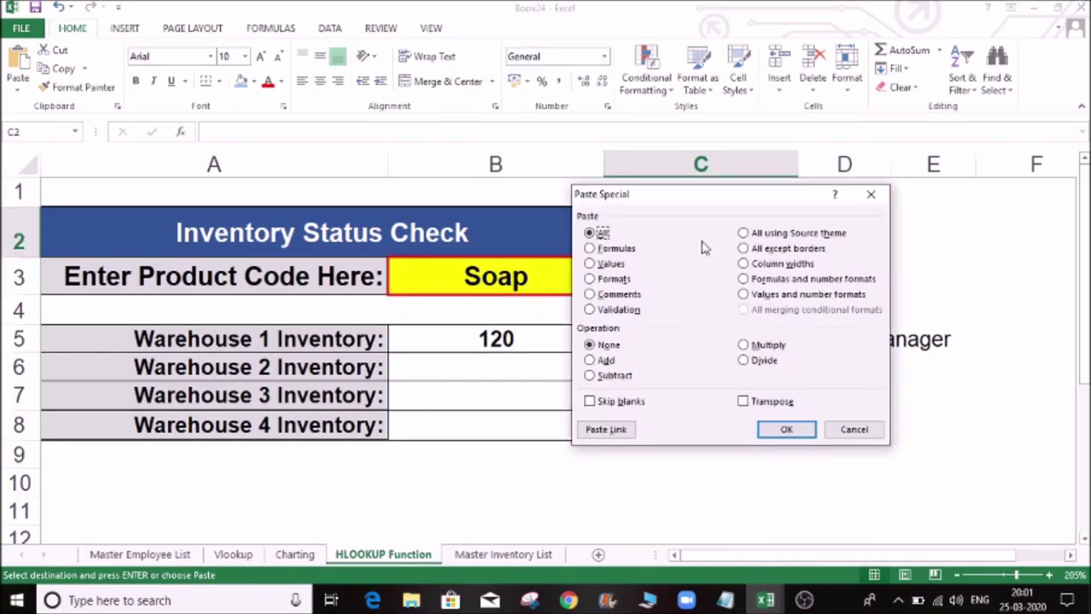
click(744, 402)
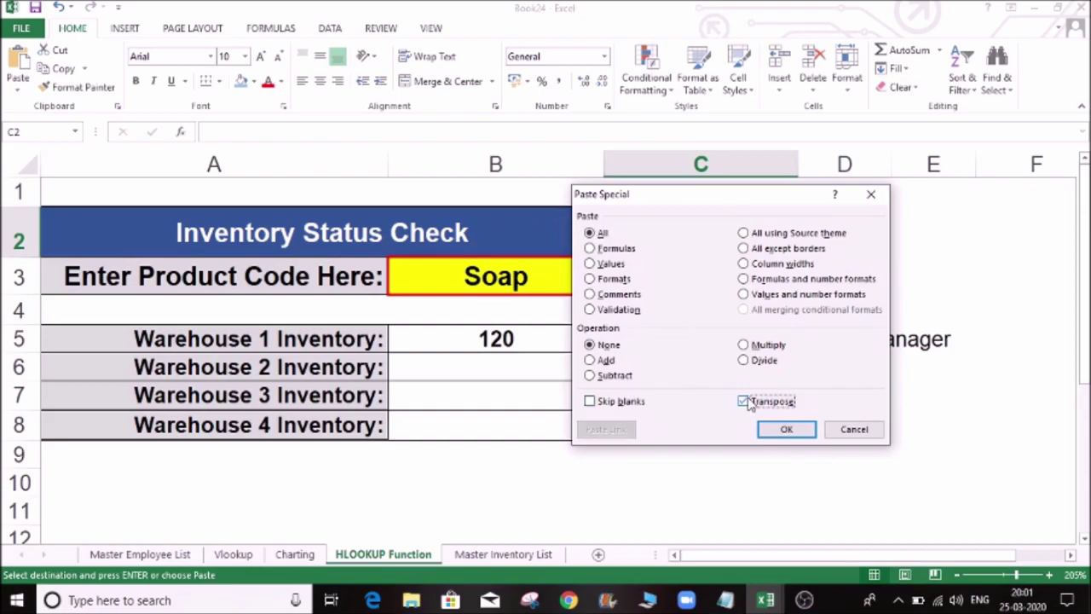
click(610, 264)
click(787, 429)
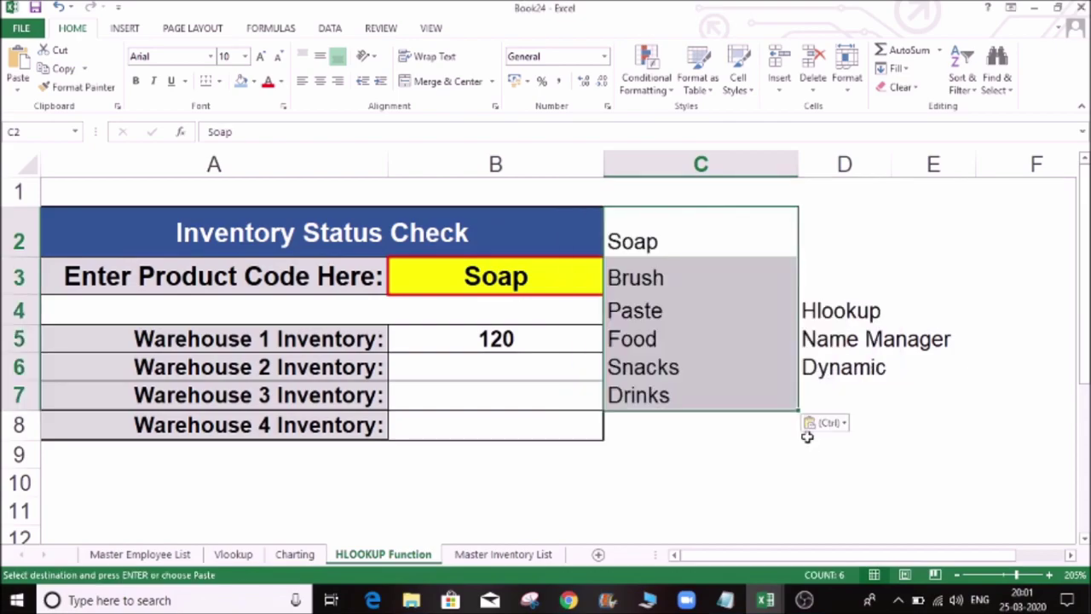
click(538, 278)
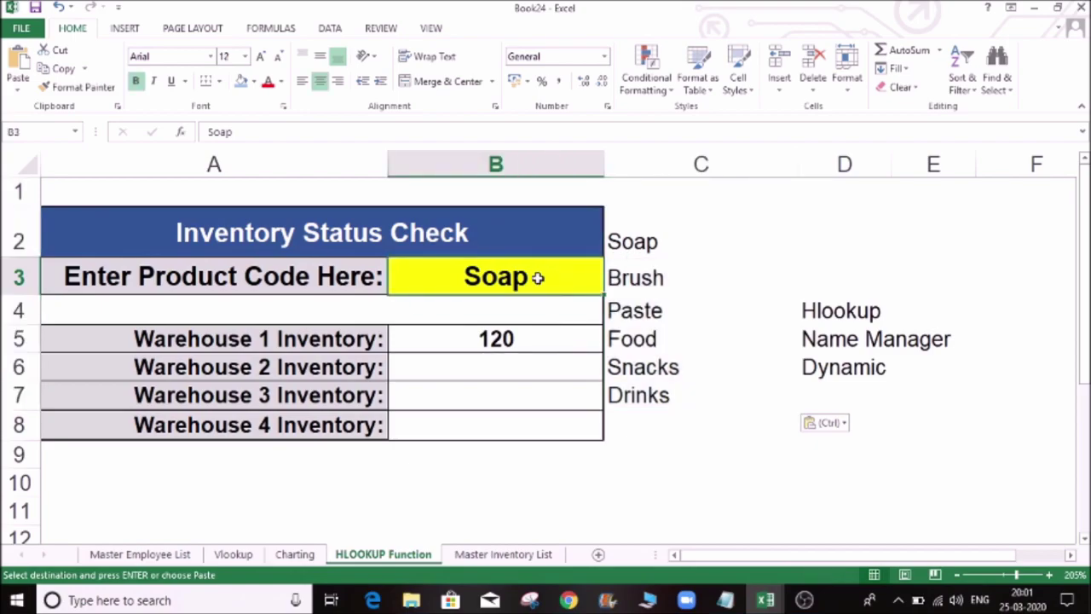
key(Delete)
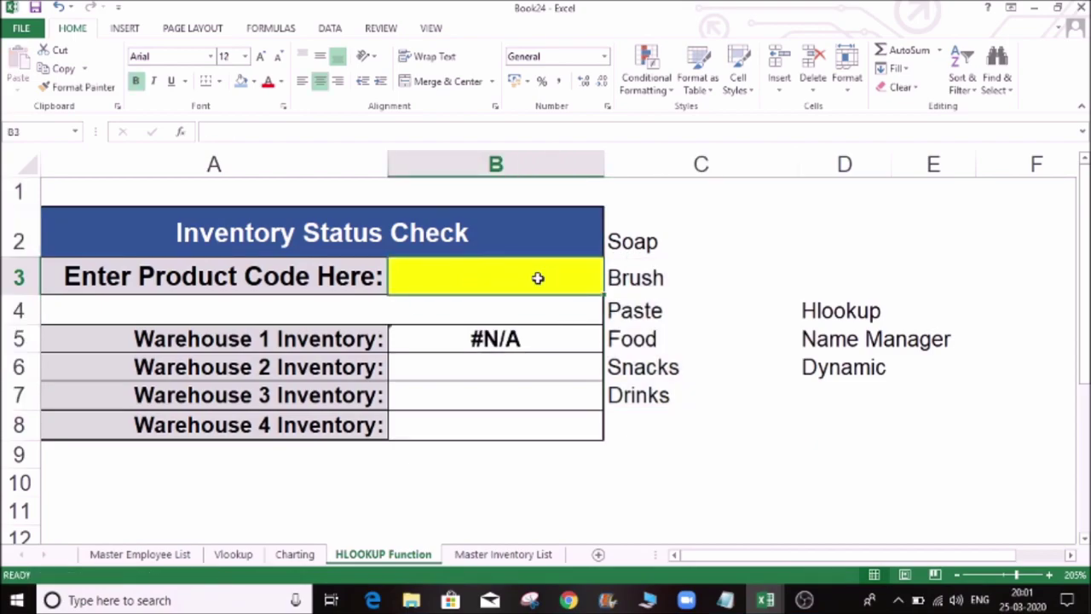
Add list data validation to B3 with C2:C7 as the source
click(331, 29)
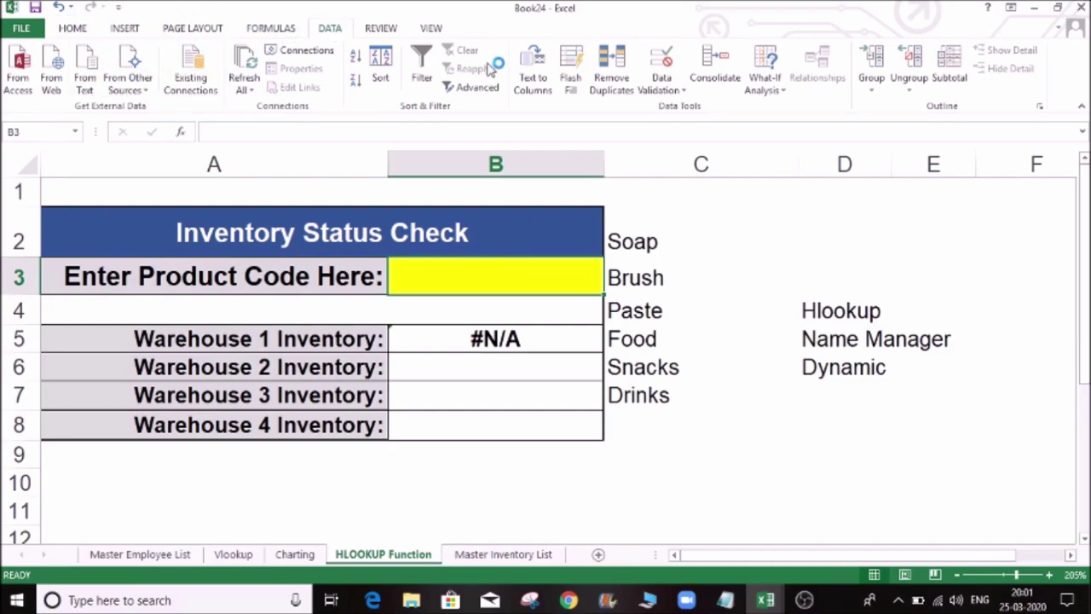
click(656, 90)
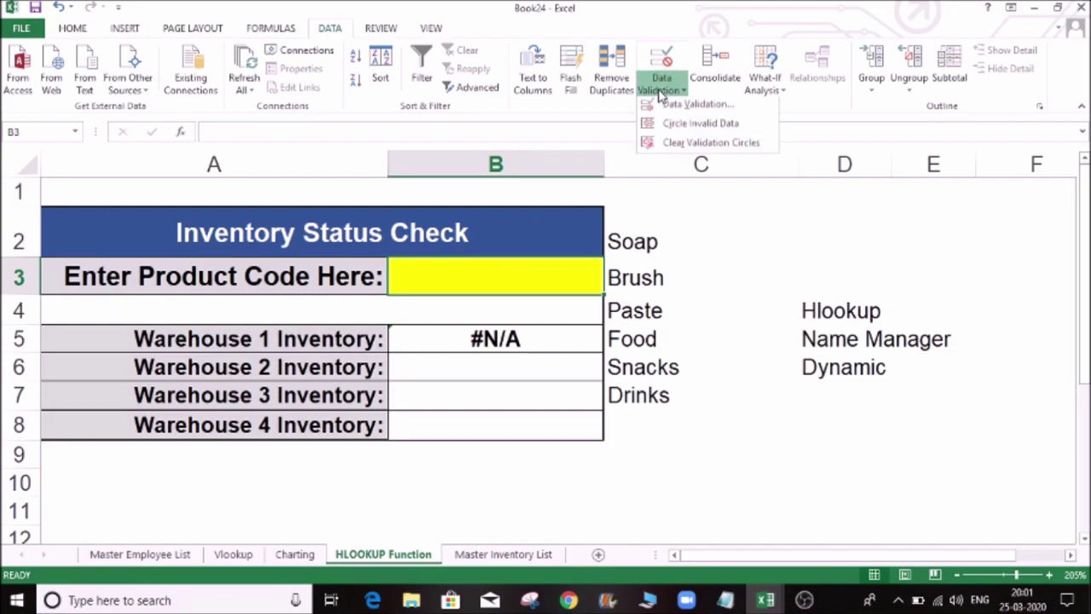
click(671, 105)
click(710, 278)
click(631, 325)
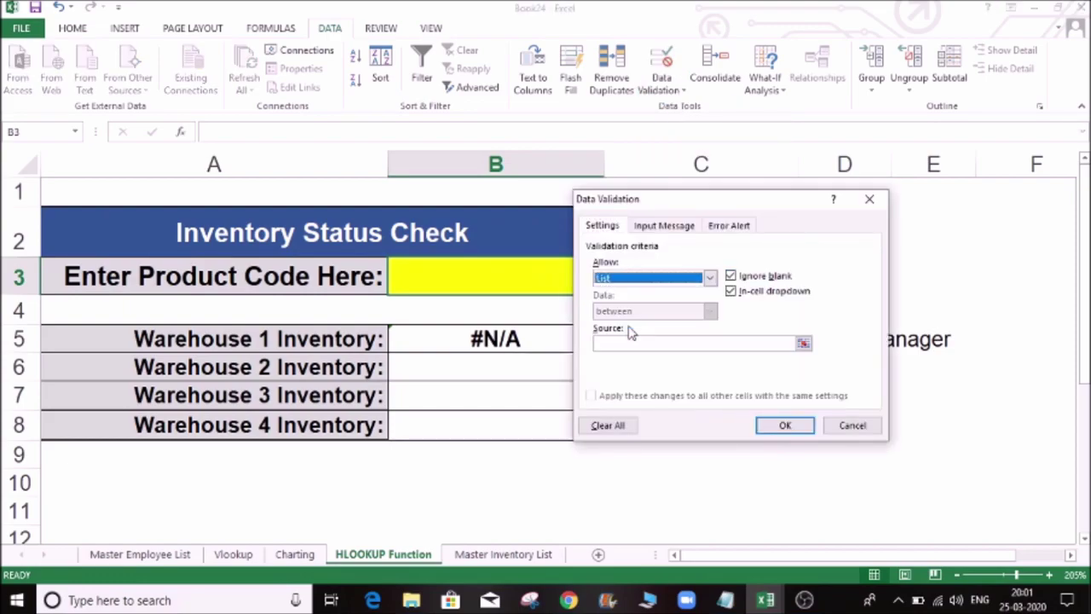
click(803, 343)
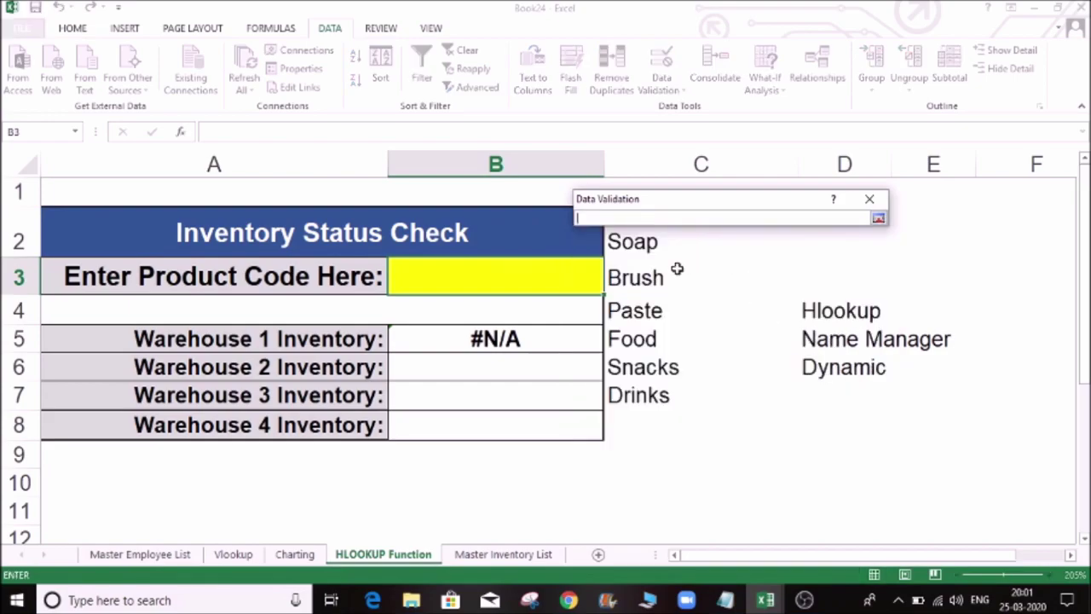
drag(635, 241, 645, 394)
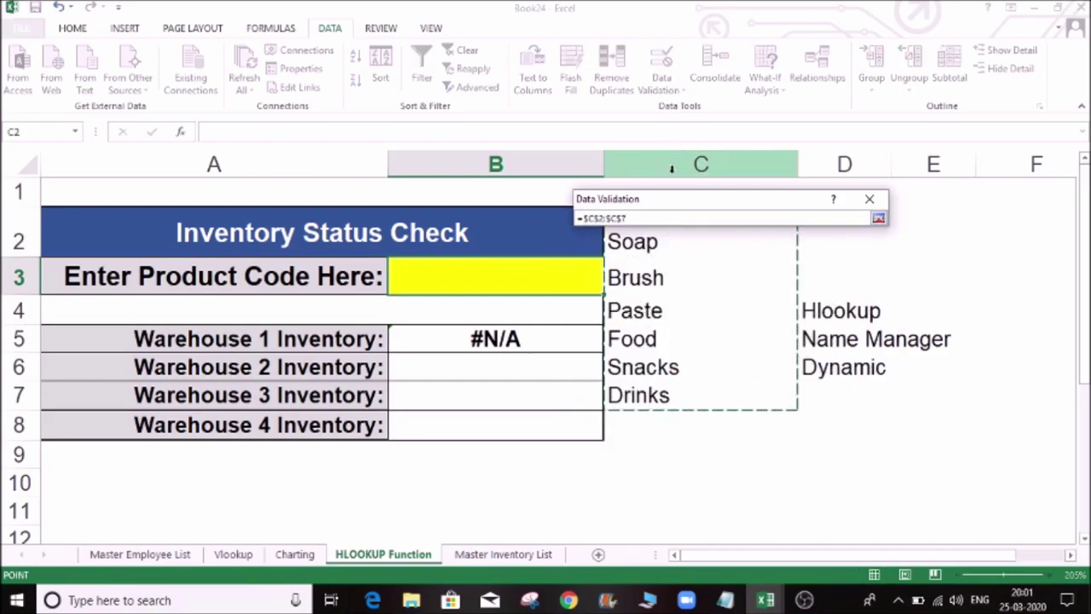
drag(682, 202, 877, 246)
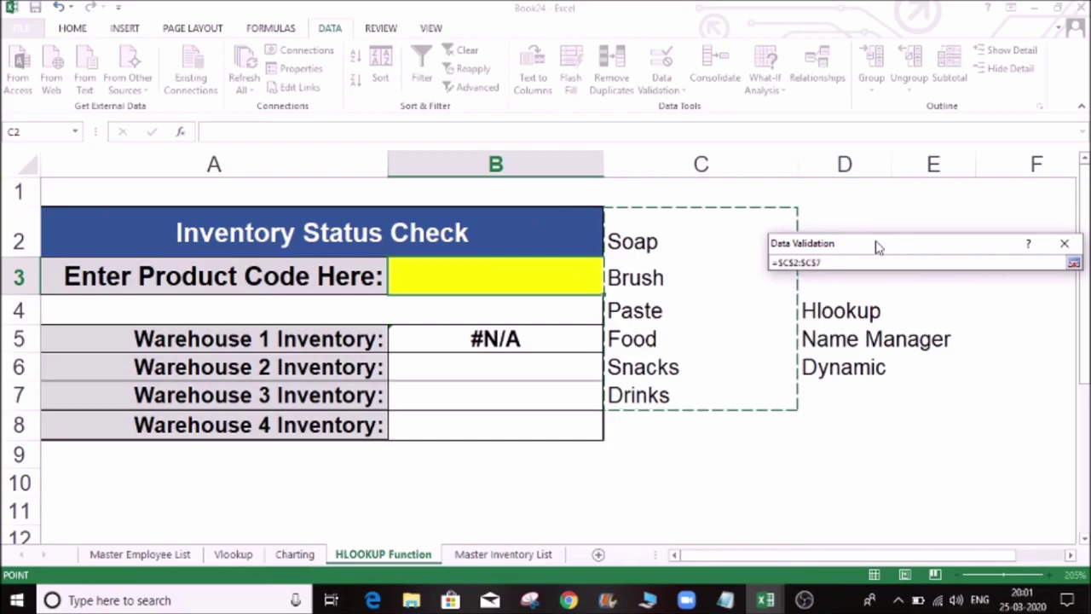
key(Return)
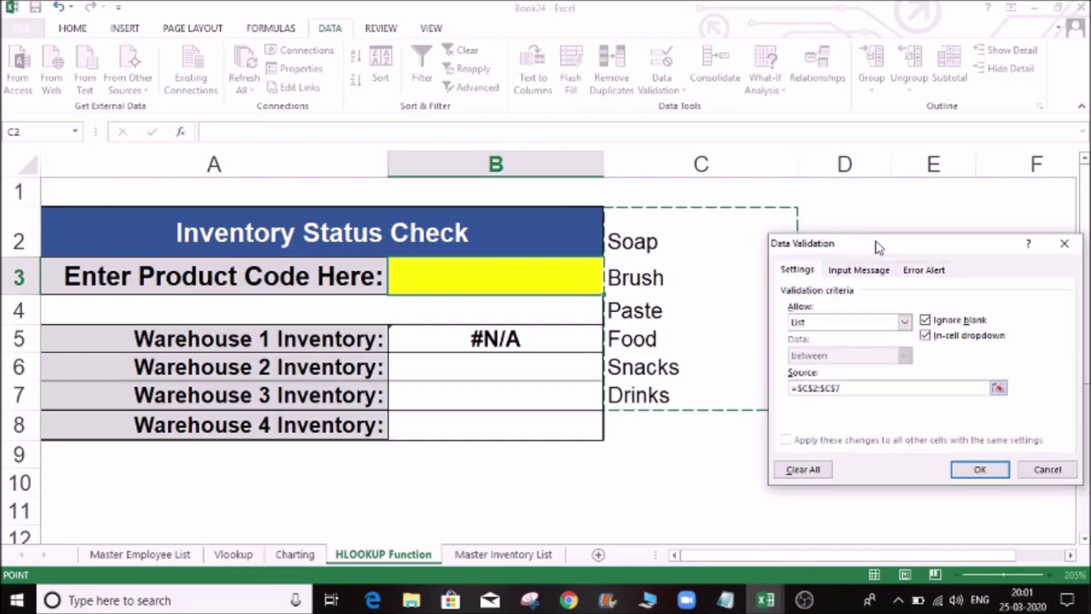
click(981, 470)
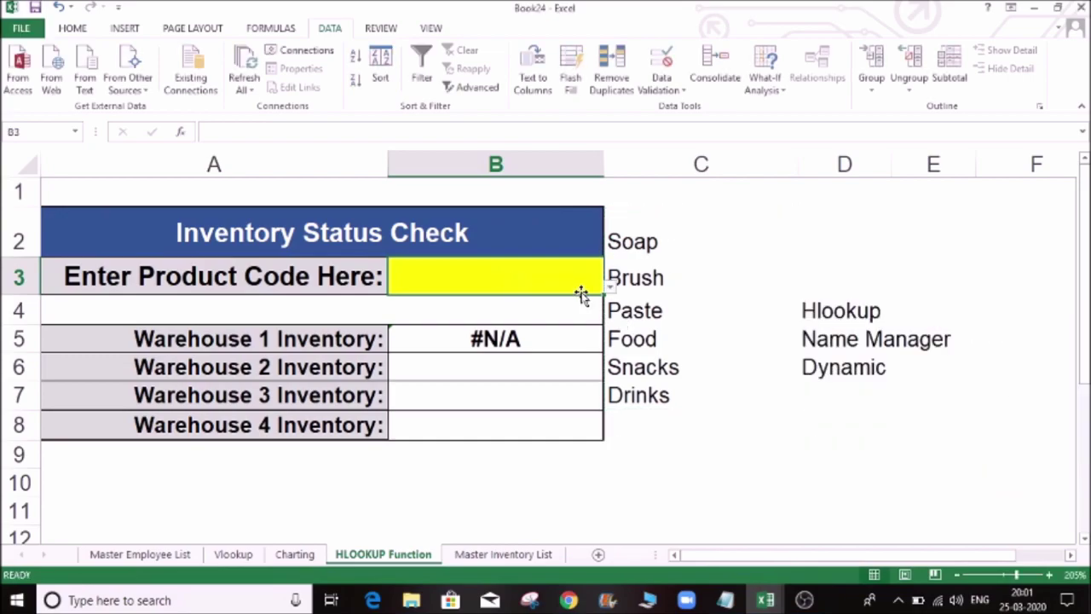
Try Brush in the B3 dropdown, then set it to Food
click(610, 292)
click(551, 327)
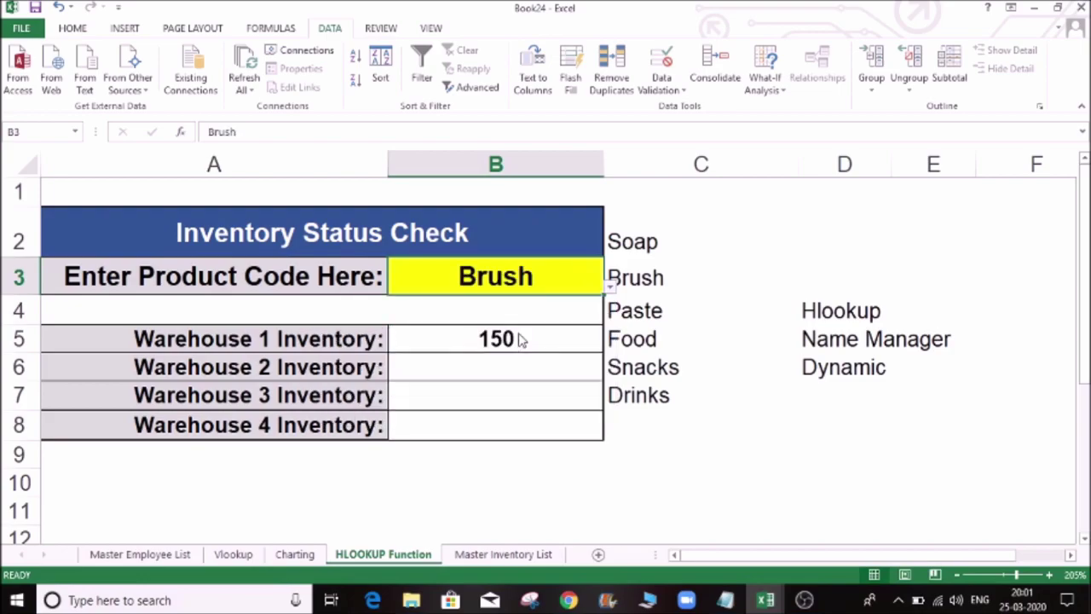
click(610, 292)
click(517, 373)
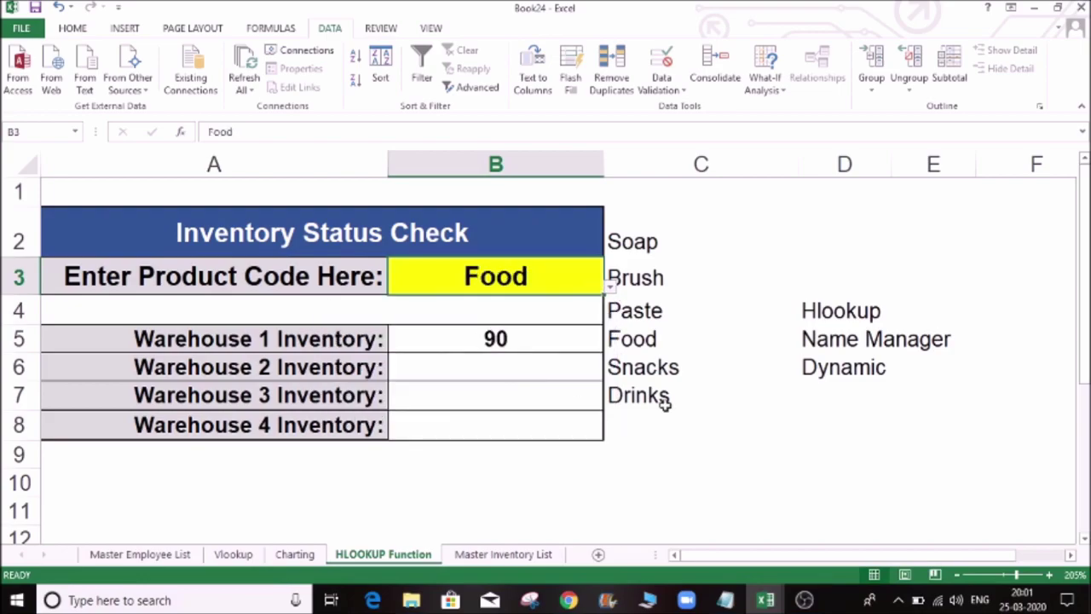
click(635, 425)
Hide column C containing the helper product list
click(670, 164)
right_click(670, 162)
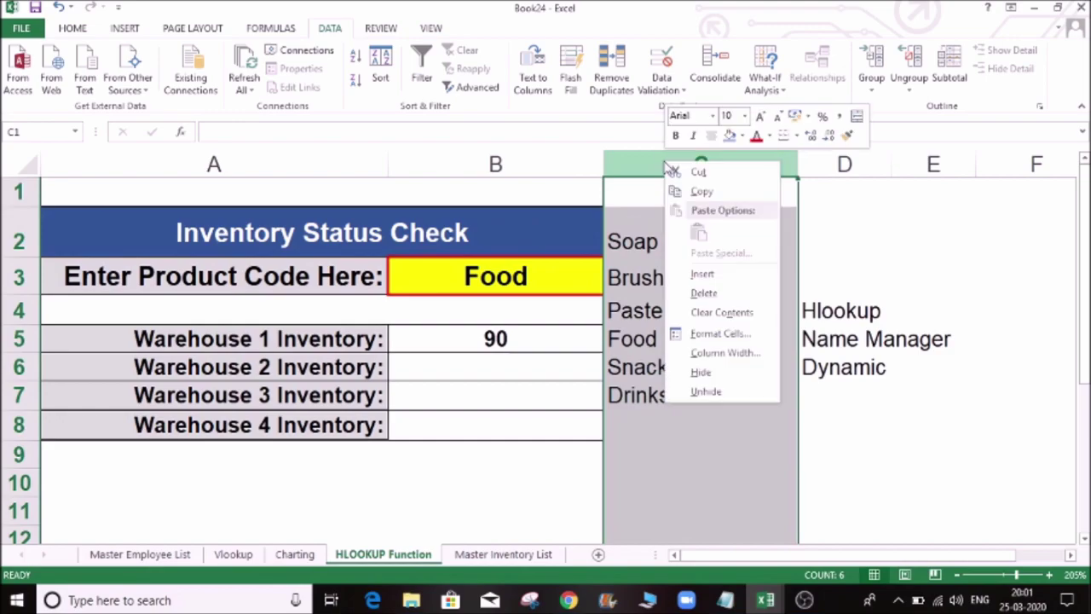
click(720, 372)
click(678, 394)
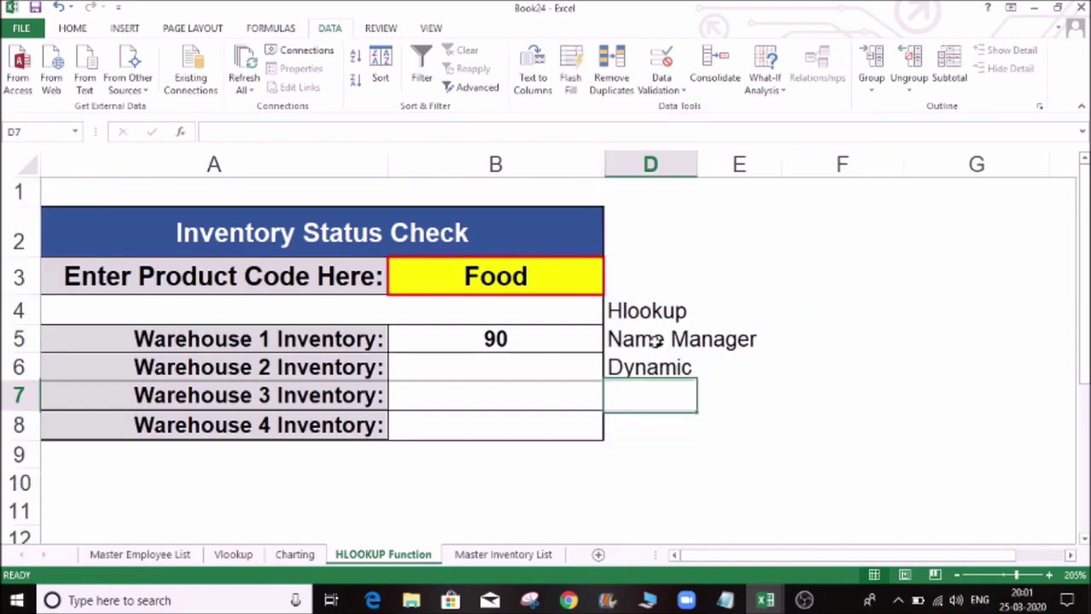
Move the Hlookup, Name Manager and Dynamic notes from D4:D6 to F4:F6
drag(645, 313, 657, 368)
key(ctrl+c)
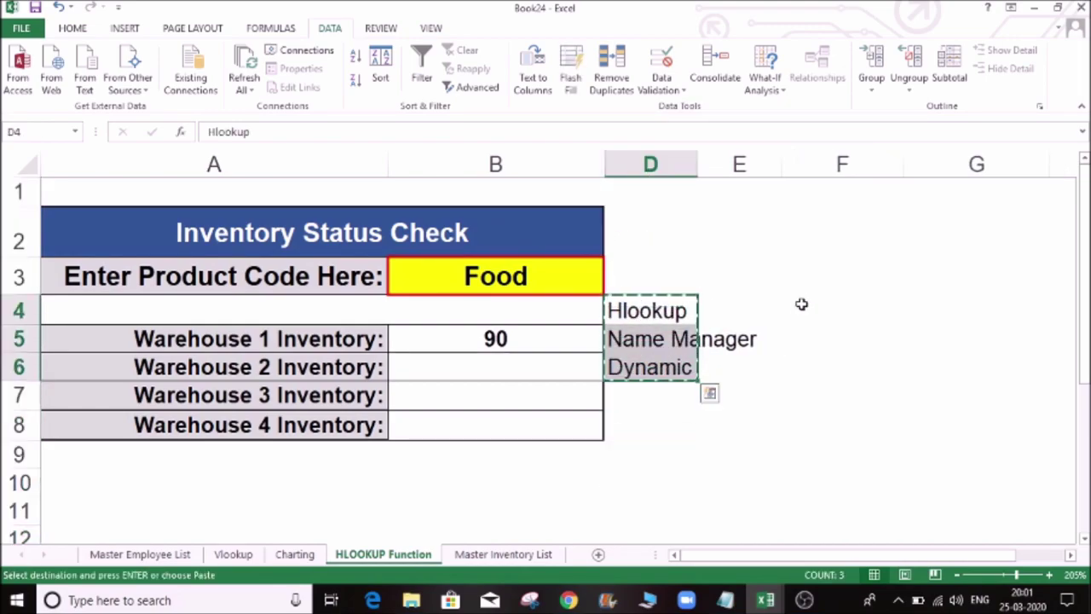
click(801, 301)
key(ctrl+v)
click(645, 418)
click(682, 309)
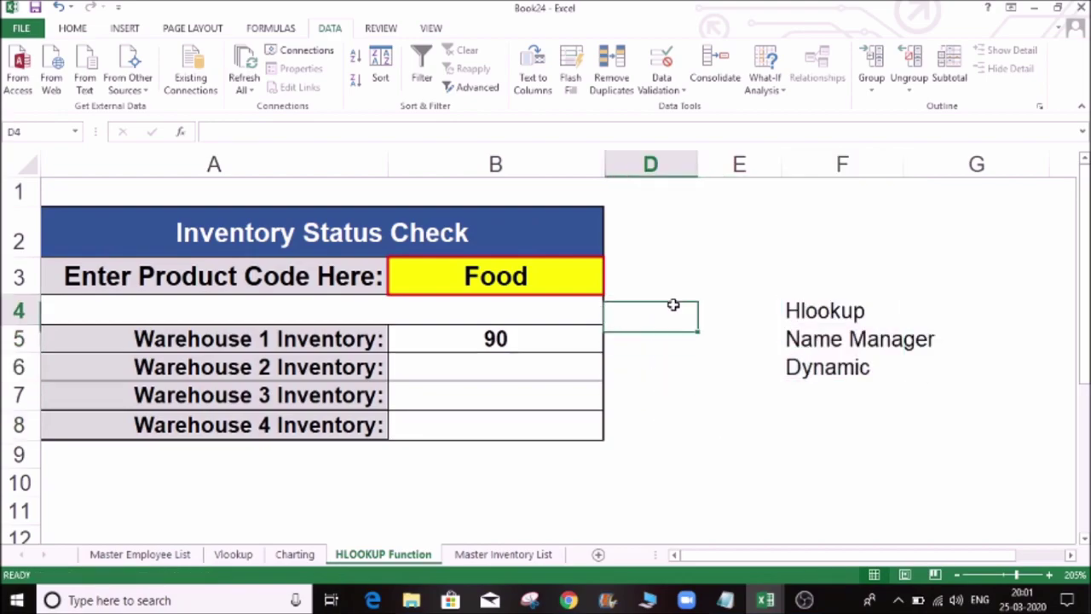
click(526, 338)
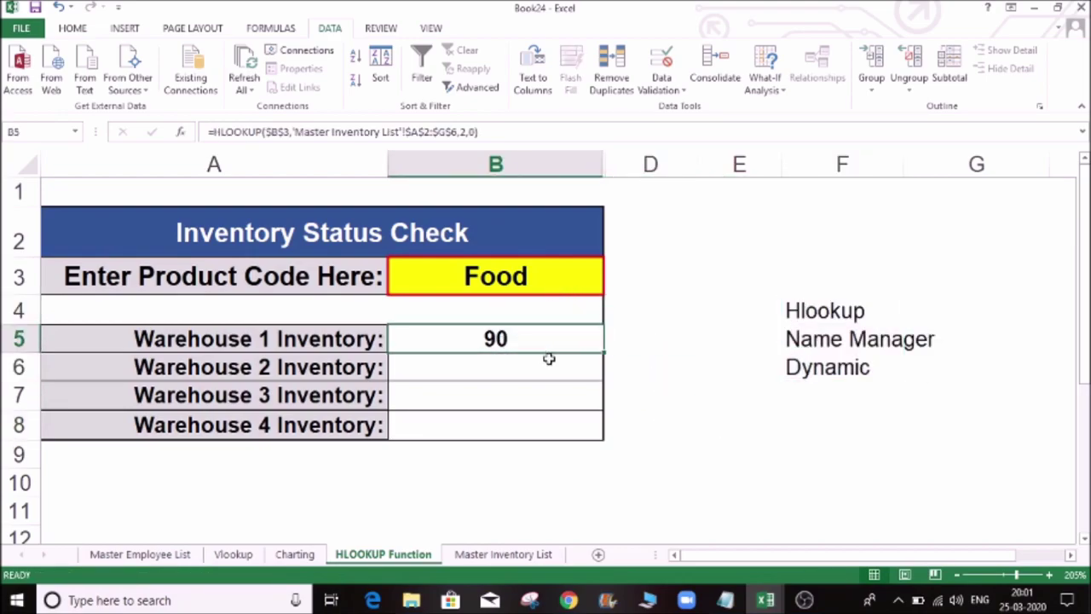
Copy the B5 HLOOKUP formula into B6, B7 and B8
click(364, 368)
click(494, 339)
key(ctrl+c)
click(571, 366)
key(ctrl+v)
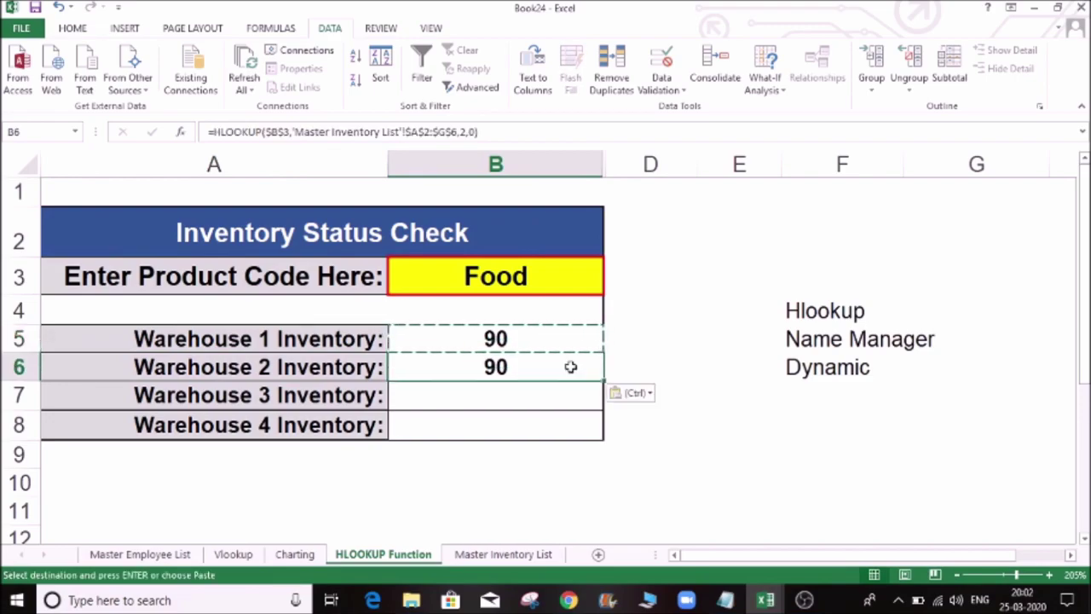
click(539, 394)
key(ctrl+v)
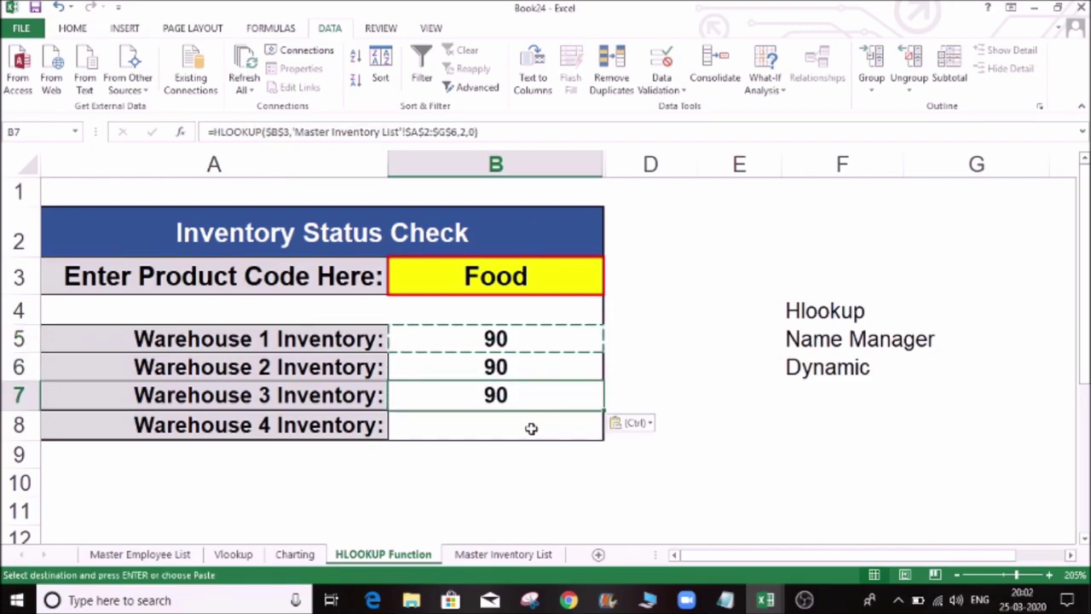
click(532, 428)
key(ctrl+v)
click(529, 336)
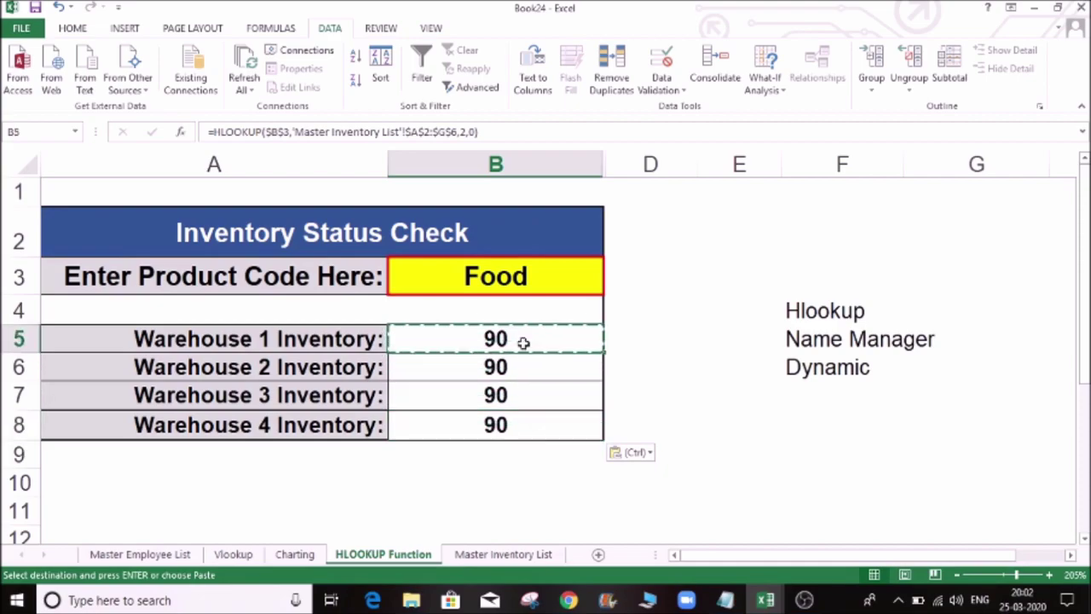
Count the Warehouse 2–4 rows in the Master Inventory List table to find their row indexes
click(503, 554)
click(170, 275)
click(244, 276)
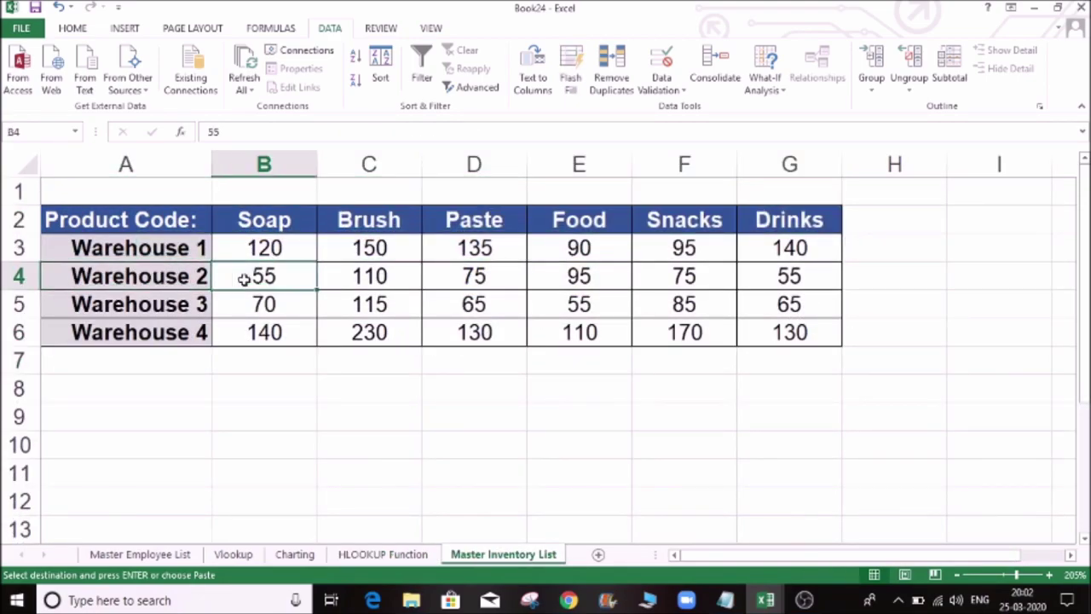
click(183, 307)
click(270, 316)
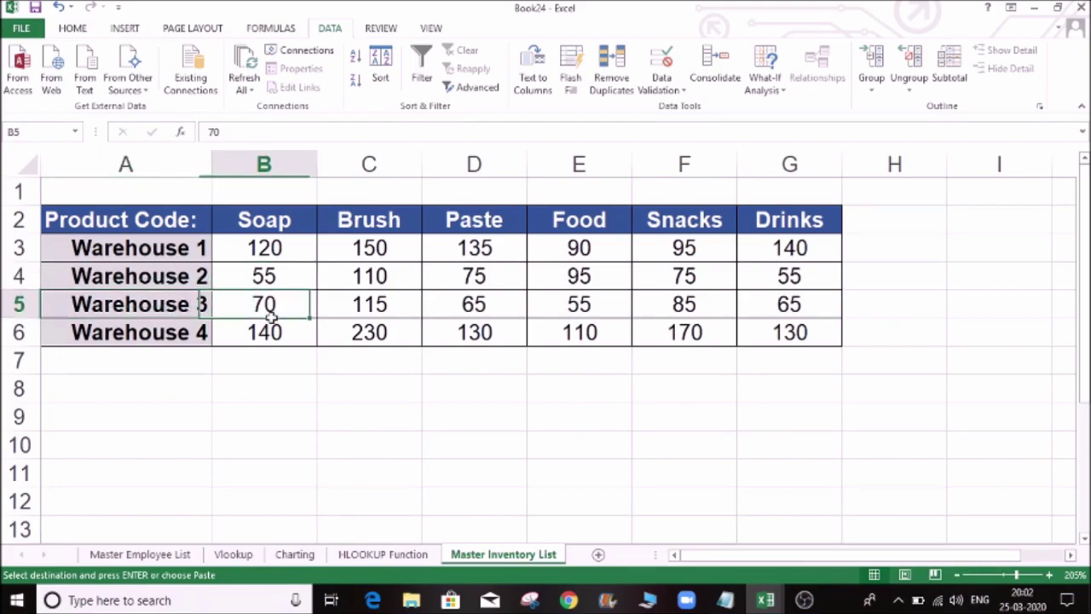
click(200, 337)
click(238, 337)
click(285, 249)
click(286, 277)
click(273, 304)
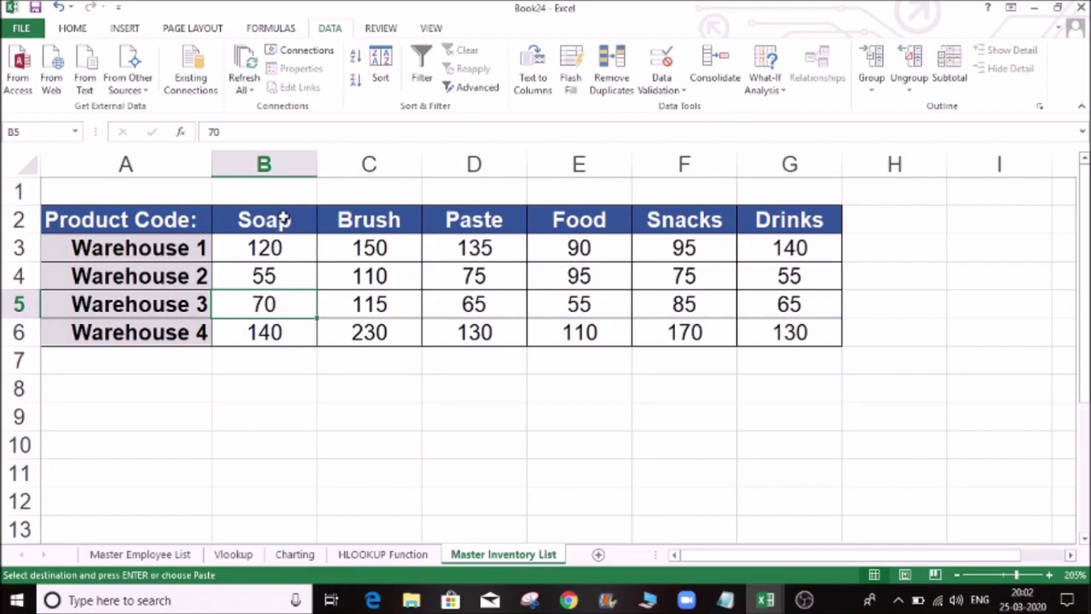
click(281, 324)
click(299, 214)
click(292, 249)
click(281, 273)
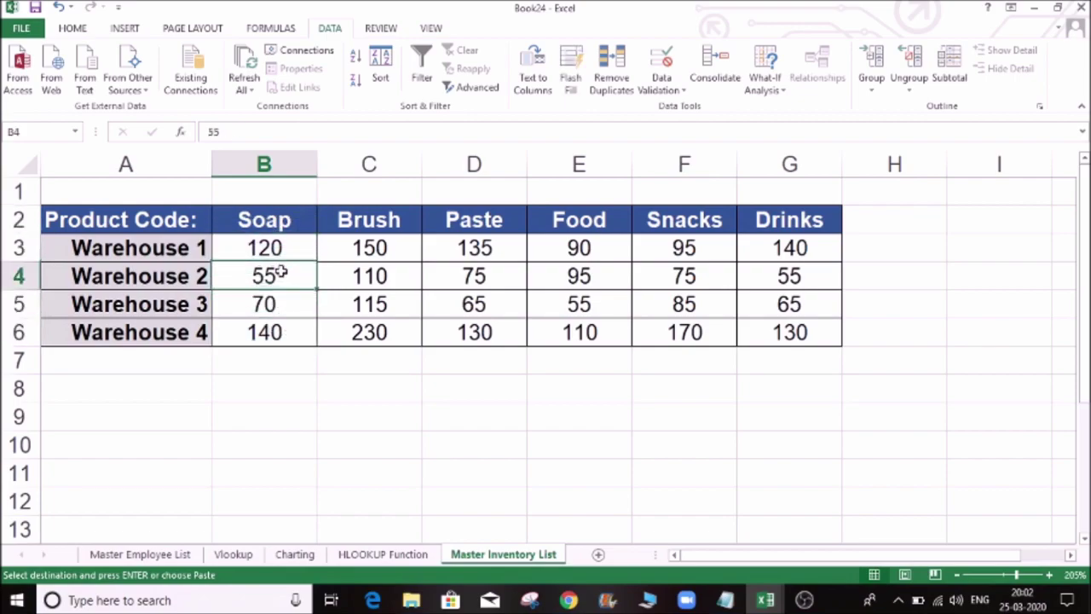
click(281, 308)
click(279, 357)
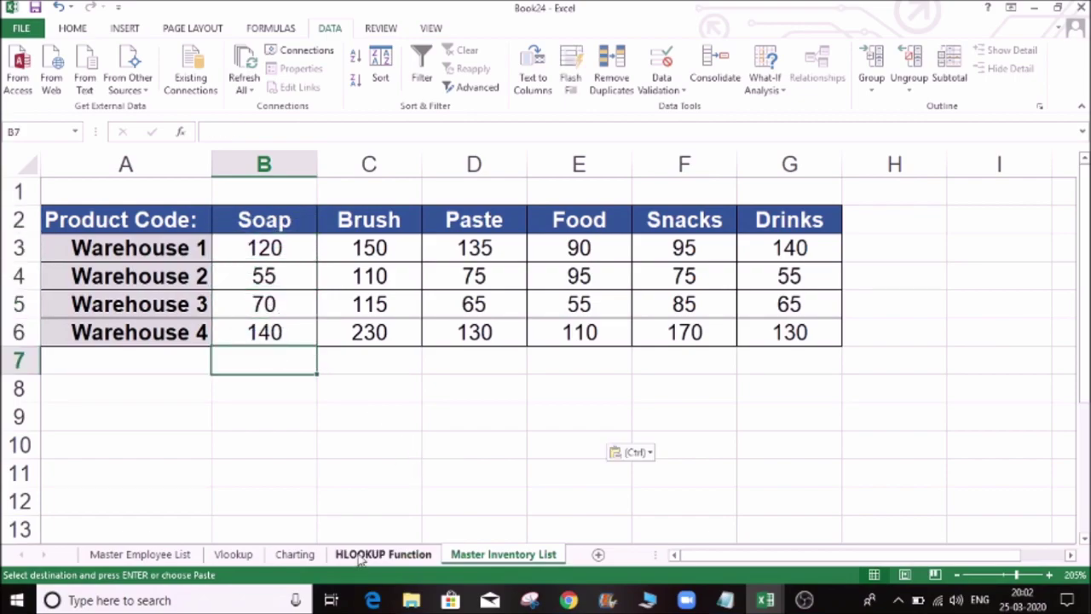
click(383, 554)
Cancel the pending copy and change B6's row index to 3
click(503, 341)
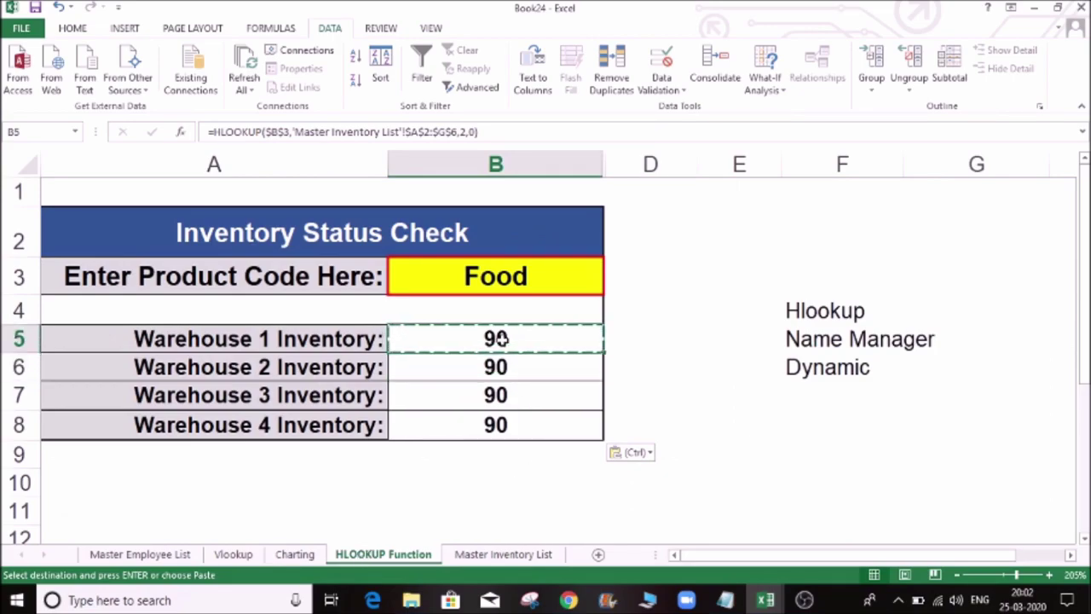
key(Escape)
click(503, 368)
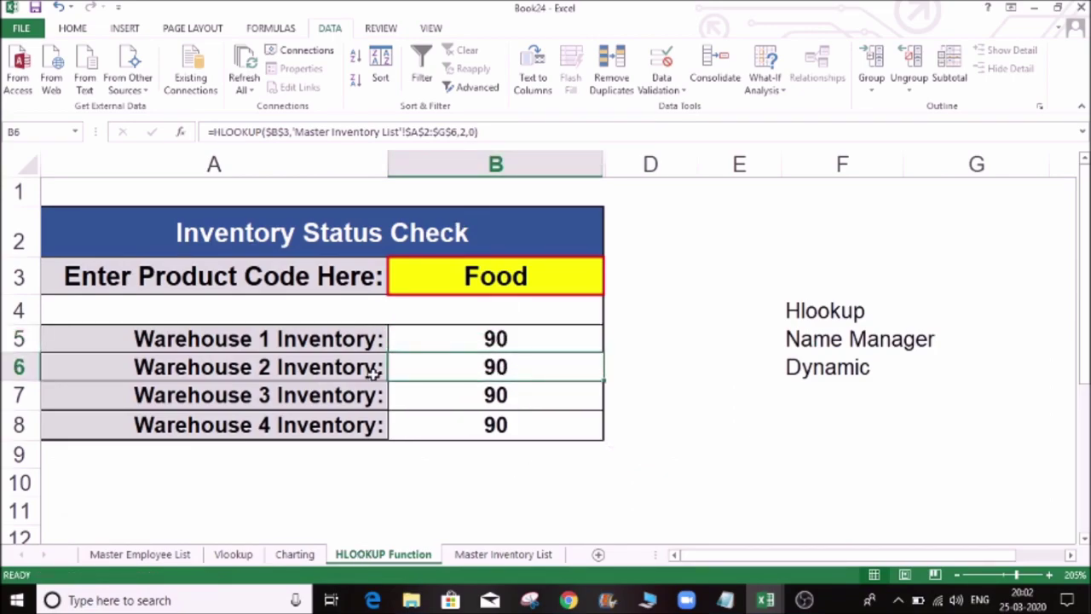
click(468, 132)
key(BackSpace)
text(3)
key(Return)
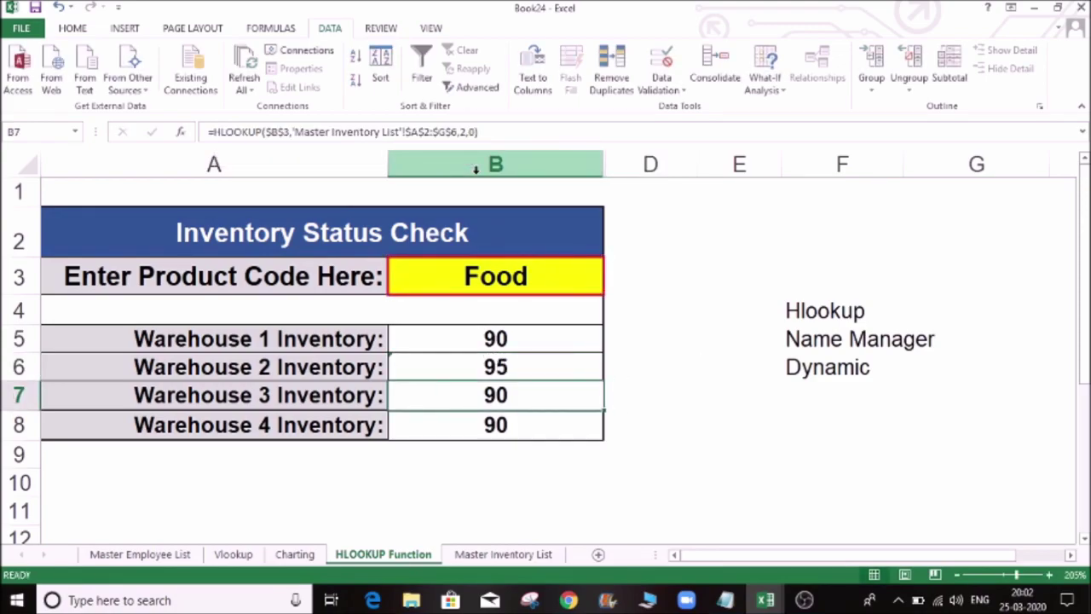
Change the row indexes in B7 and B8 to 4 and 5
click(460, 131)
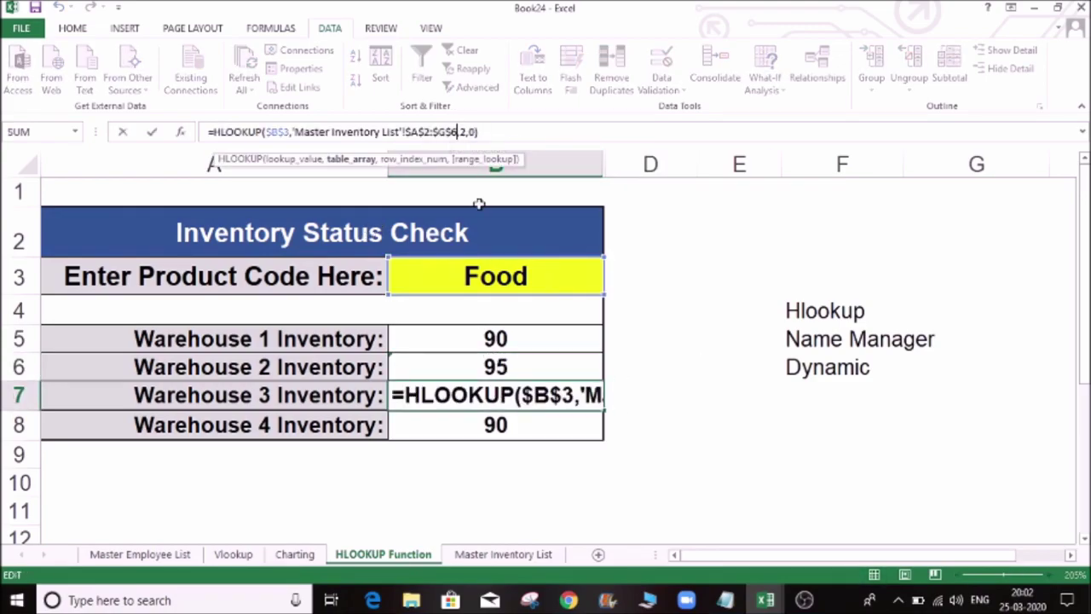
key(Right)
key(Right)
key(BackSpace)
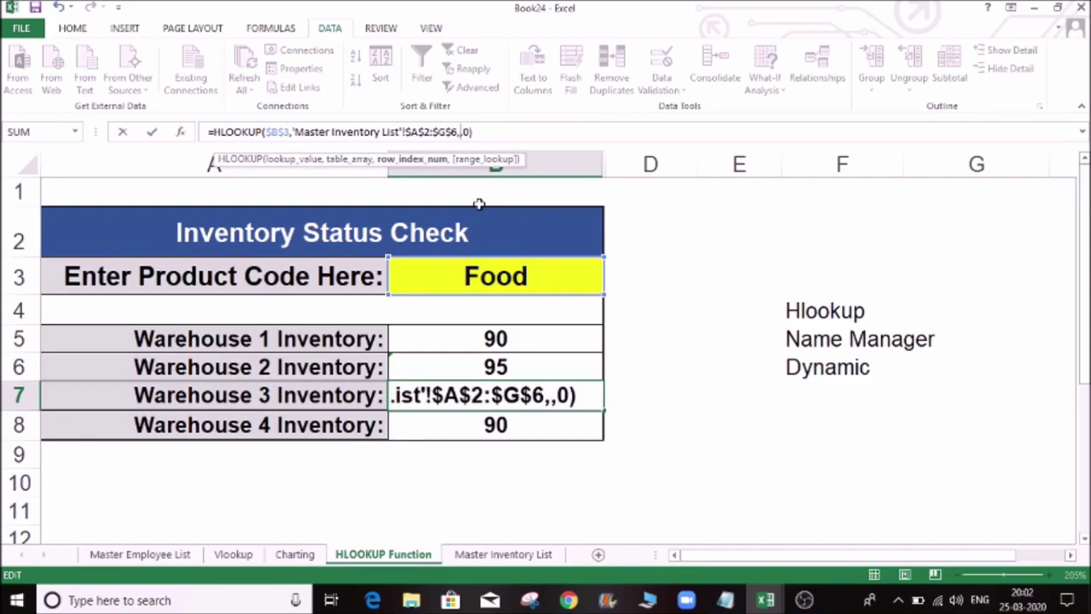
text(4)
key(Tab)
key(Return)
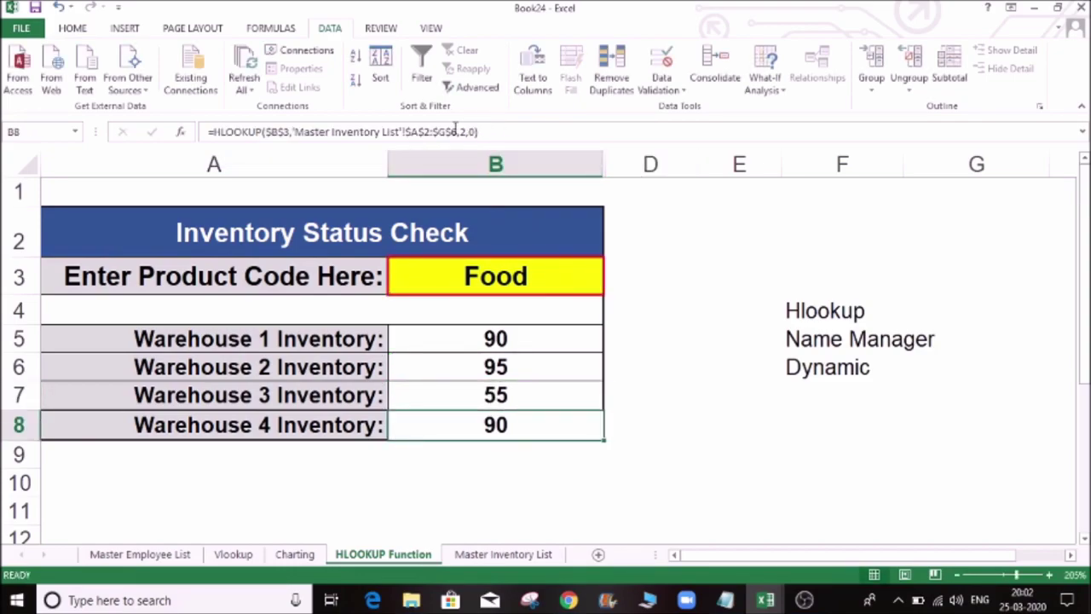
click(461, 132)
key(Right)
key(Right)
key(BackSpace)
text(5)
key(Tab)
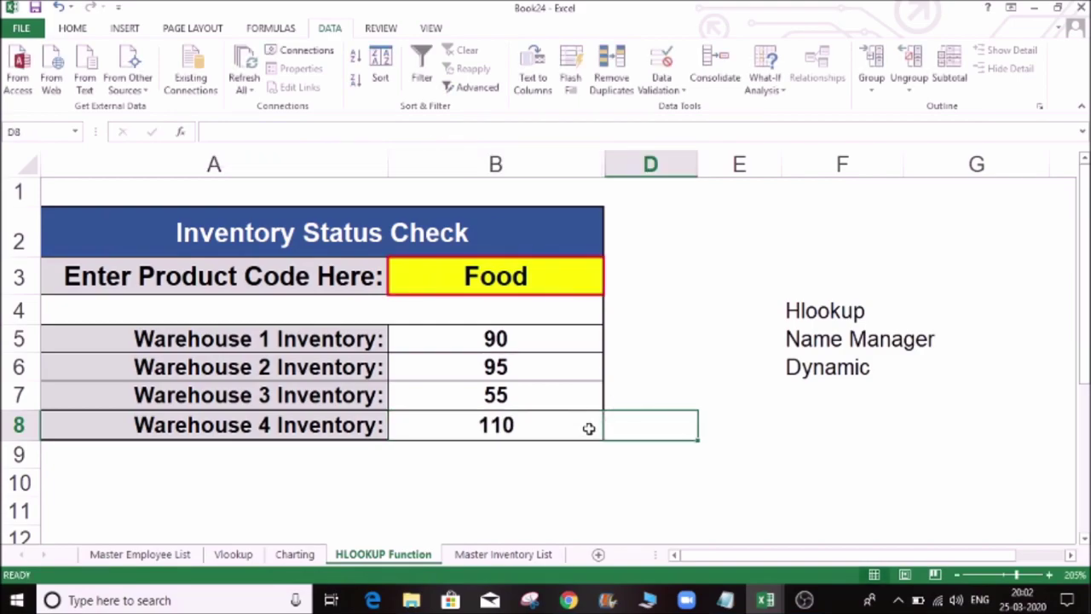
Compare the Master Inventory List and HLOOKUP Function sheets
click(503, 555)
click(388, 555)
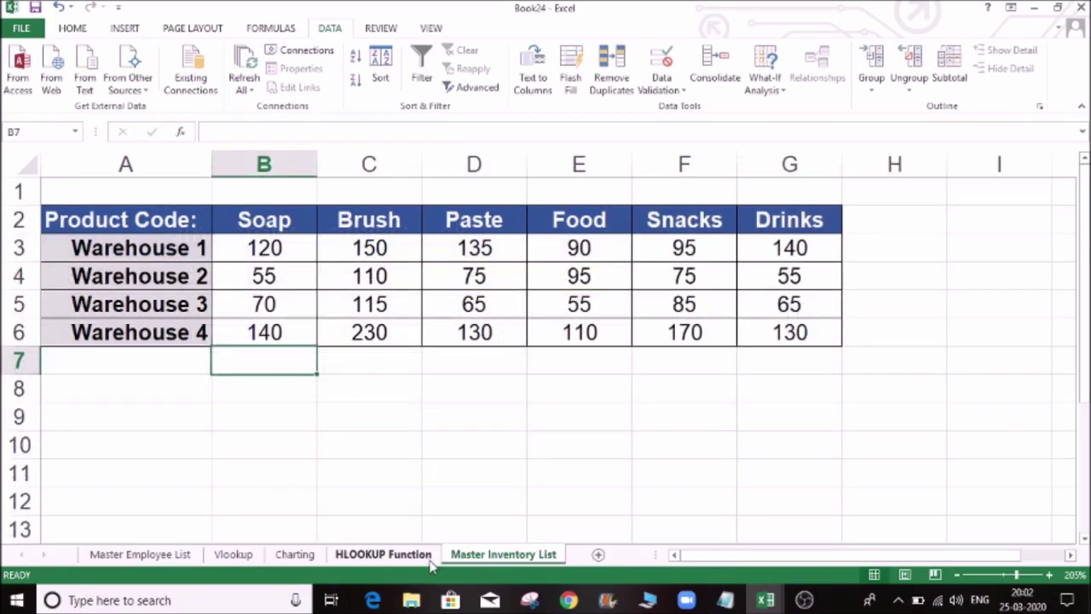
click(503, 556)
click(416, 553)
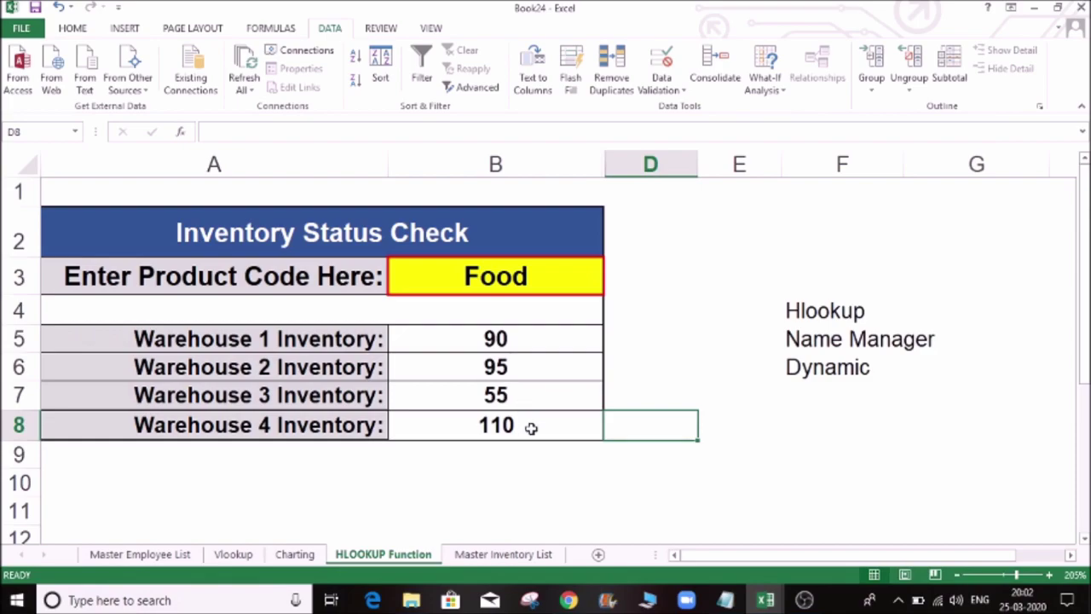
click(651, 334)
Try Brush, Drinks, then Brush again in the B3 product dropdown
click(561, 274)
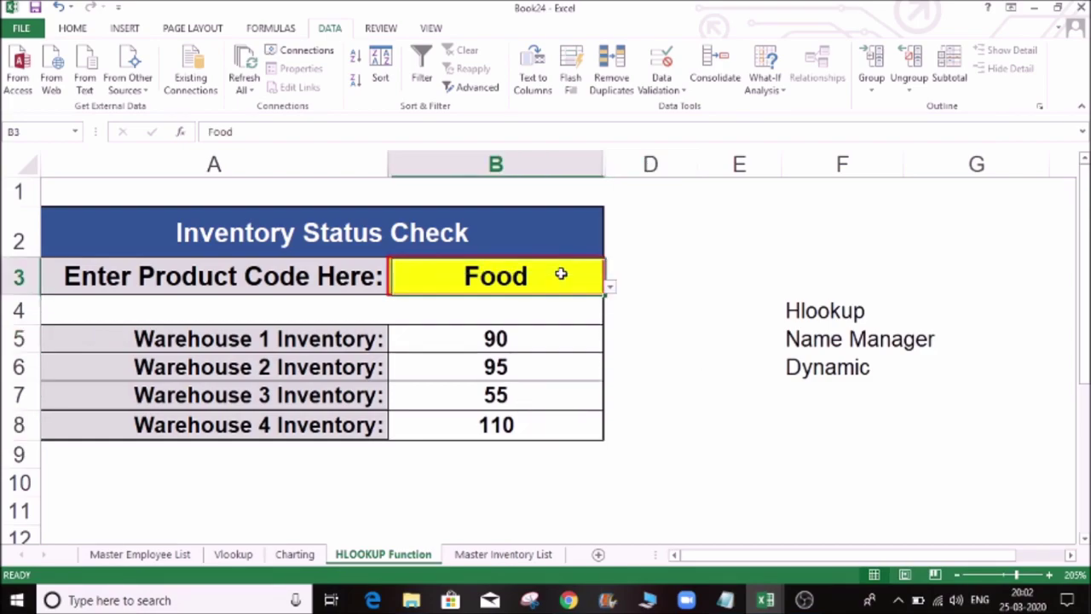
click(610, 292)
click(486, 321)
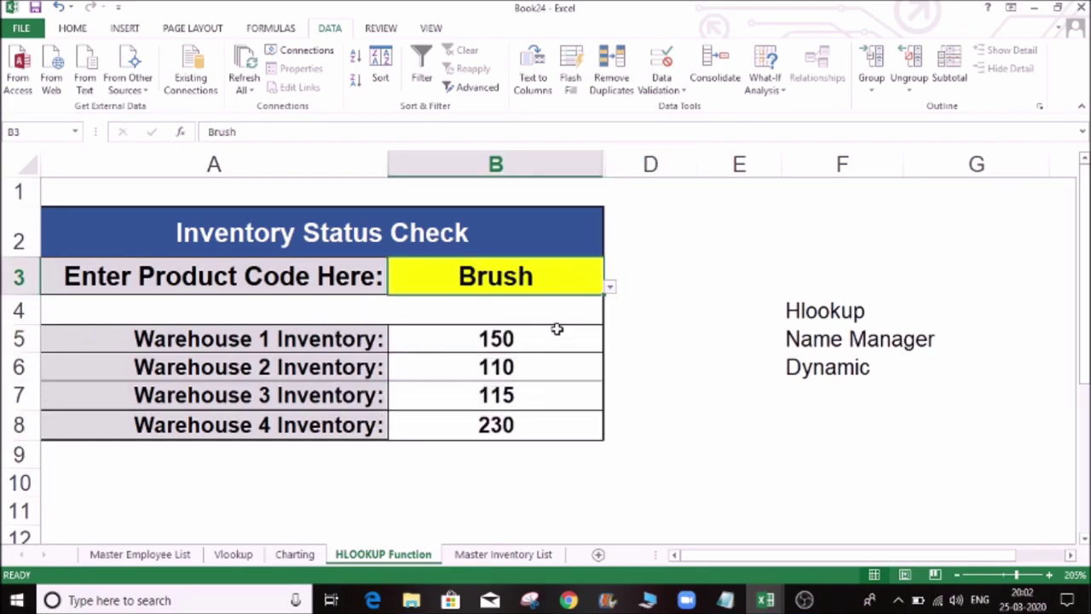
click(610, 287)
click(482, 414)
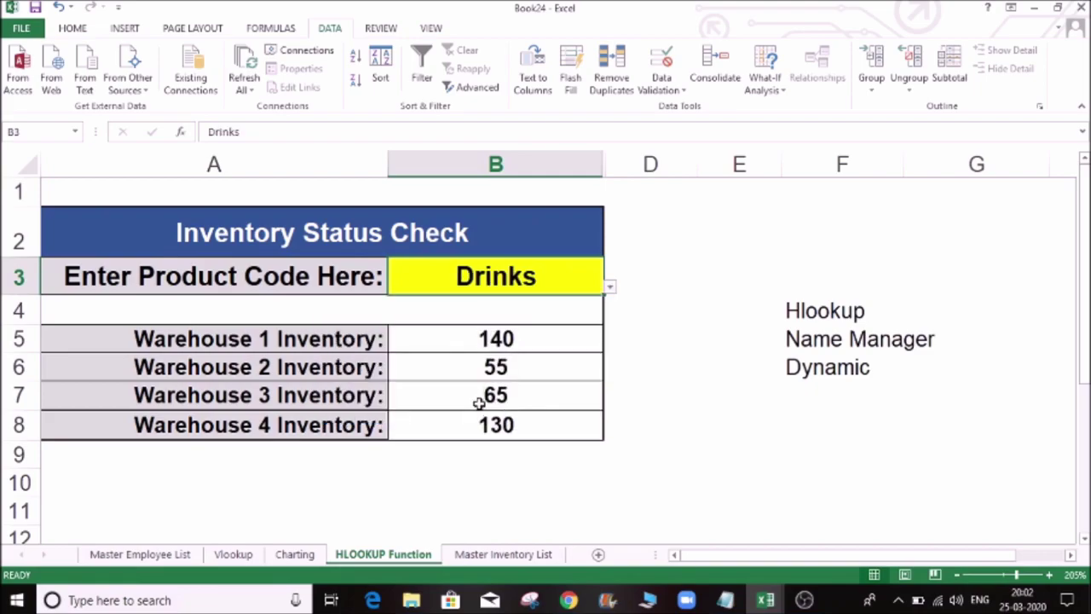
click(611, 290)
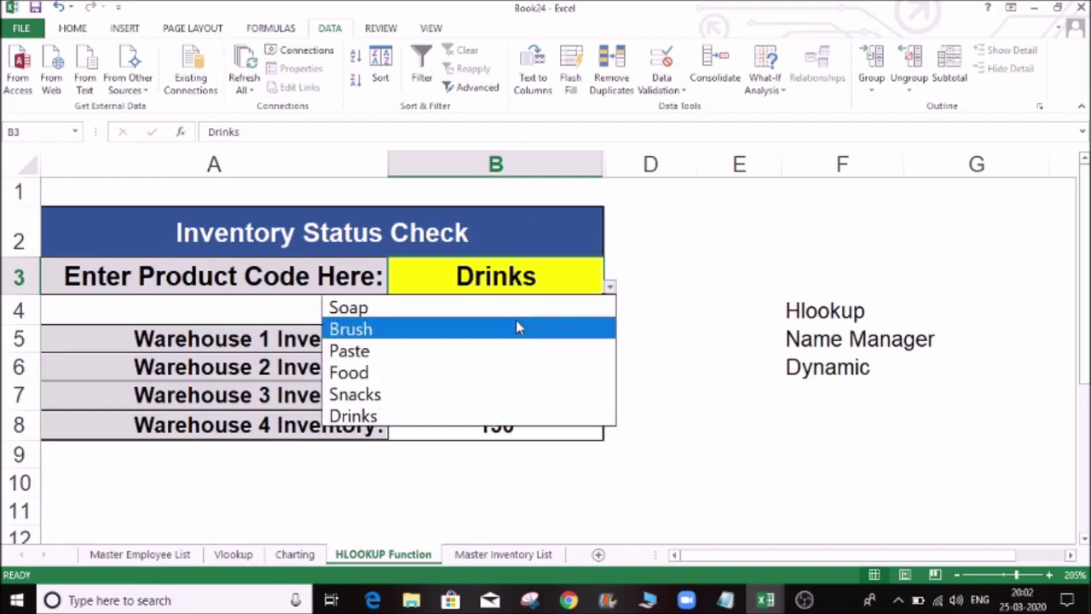
click(491, 326)
Clear the Warehouse 1–4 inventory results in B5:B8
click(656, 367)
drag(480, 332, 483, 421)
key(Delete)
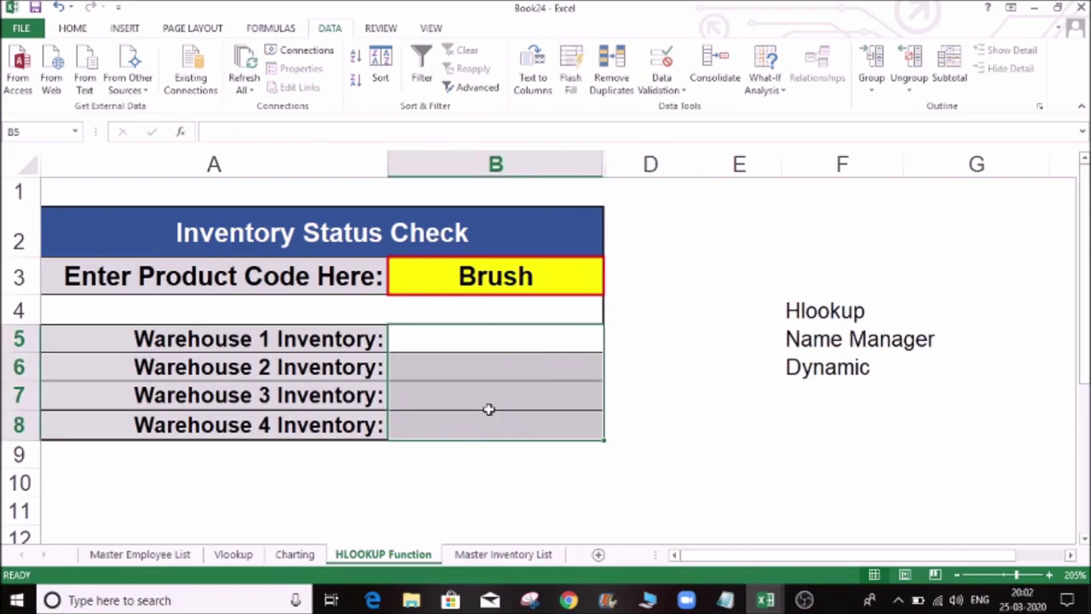
Bring up Name Manager from Formulas while on the Master Inventory List sheet
click(503, 334)
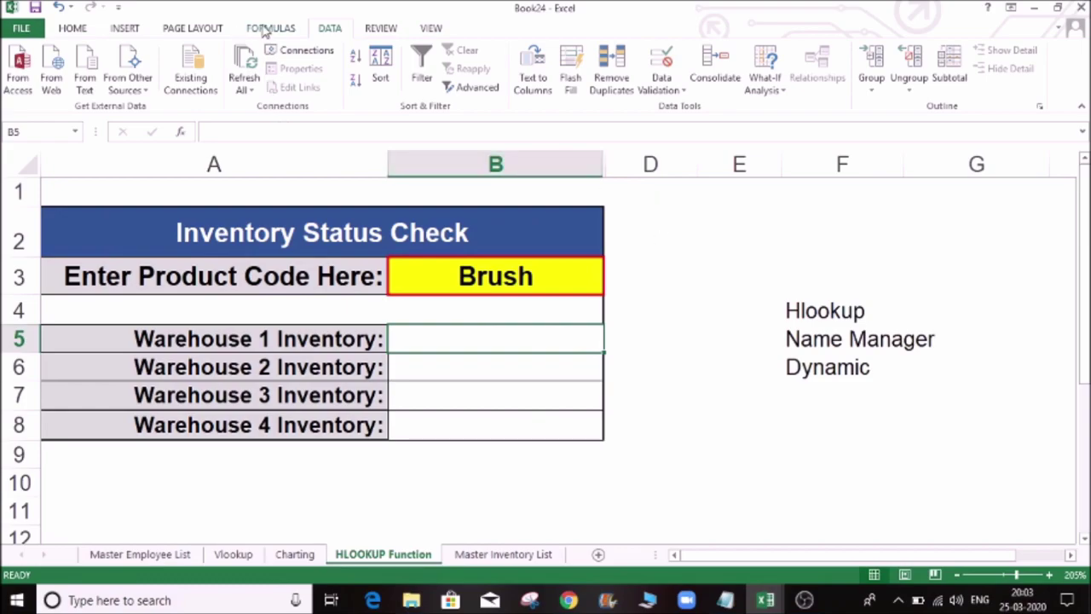
click(74, 29)
click(273, 30)
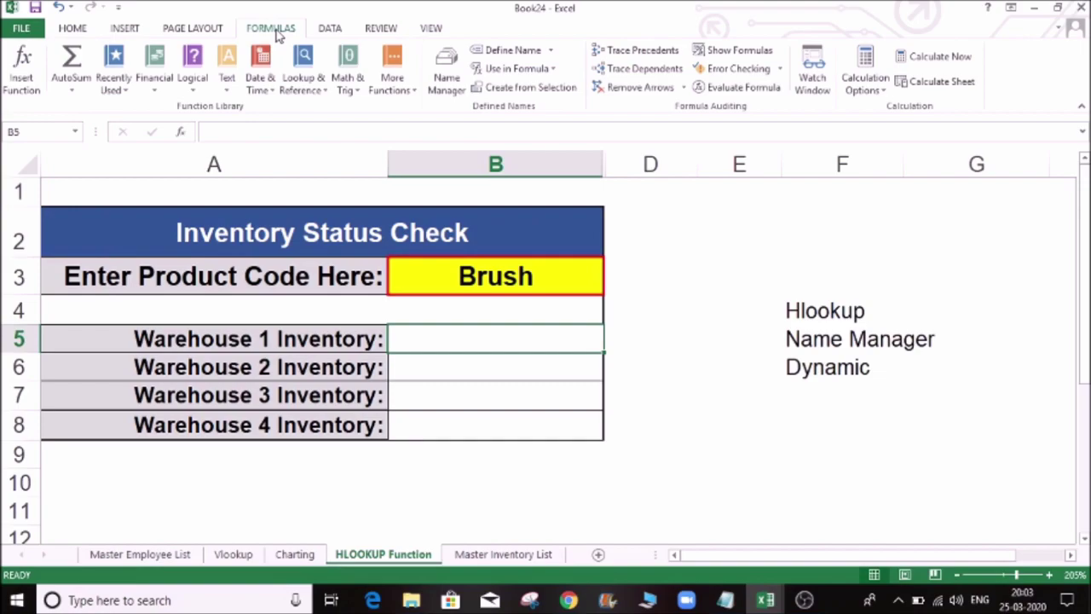
click(482, 555)
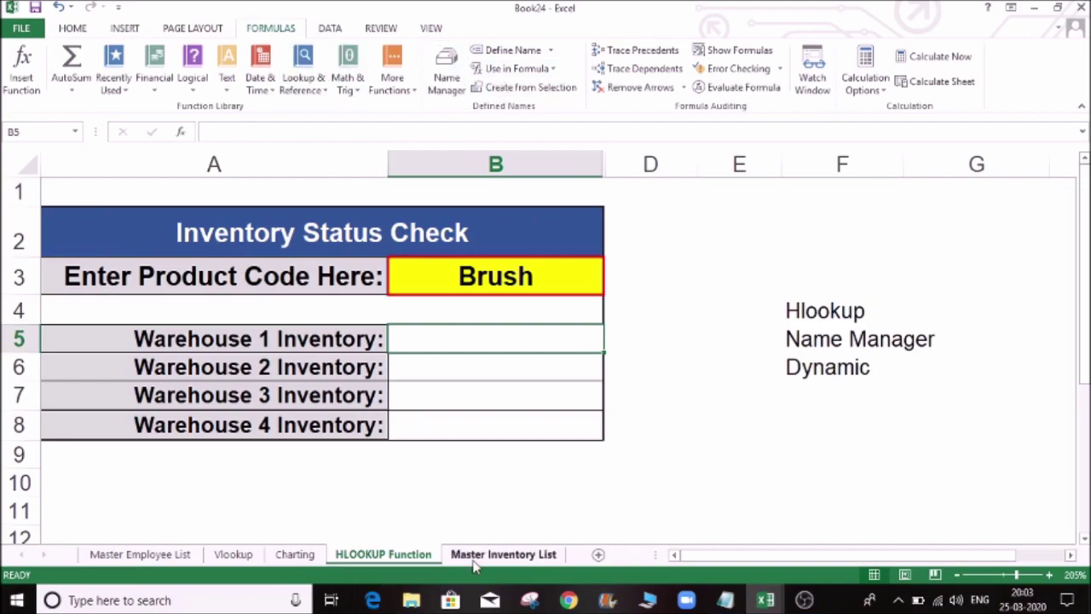
click(445, 84)
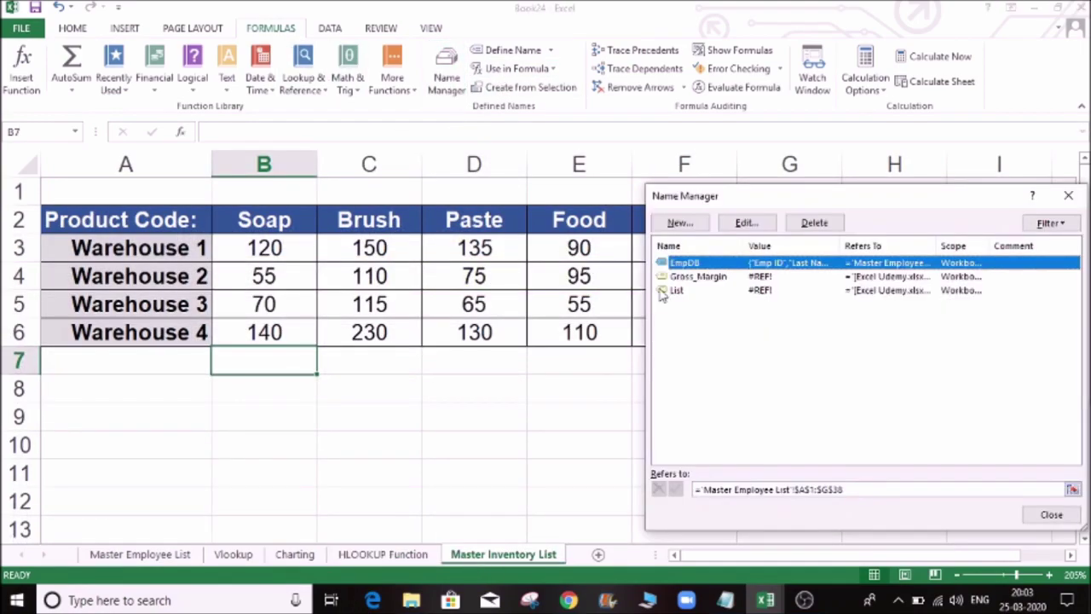
drag(772, 202, 326, 203)
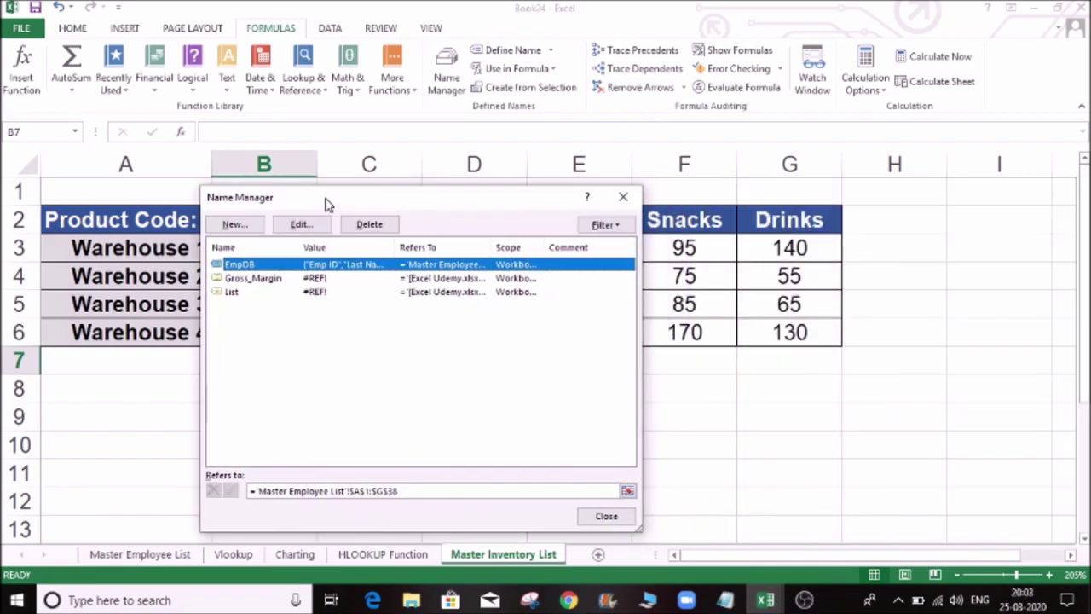
Create the Workbook-scoped name Warehouse referring to $A$2:$G$6, then close Name Manager
click(235, 224)
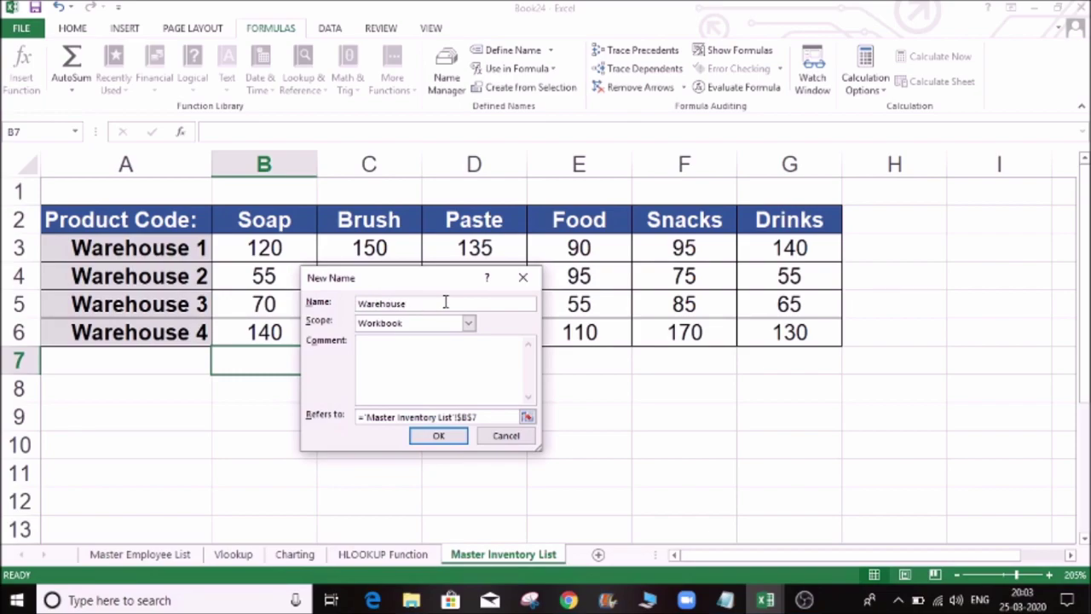
click(469, 323)
click(469, 324)
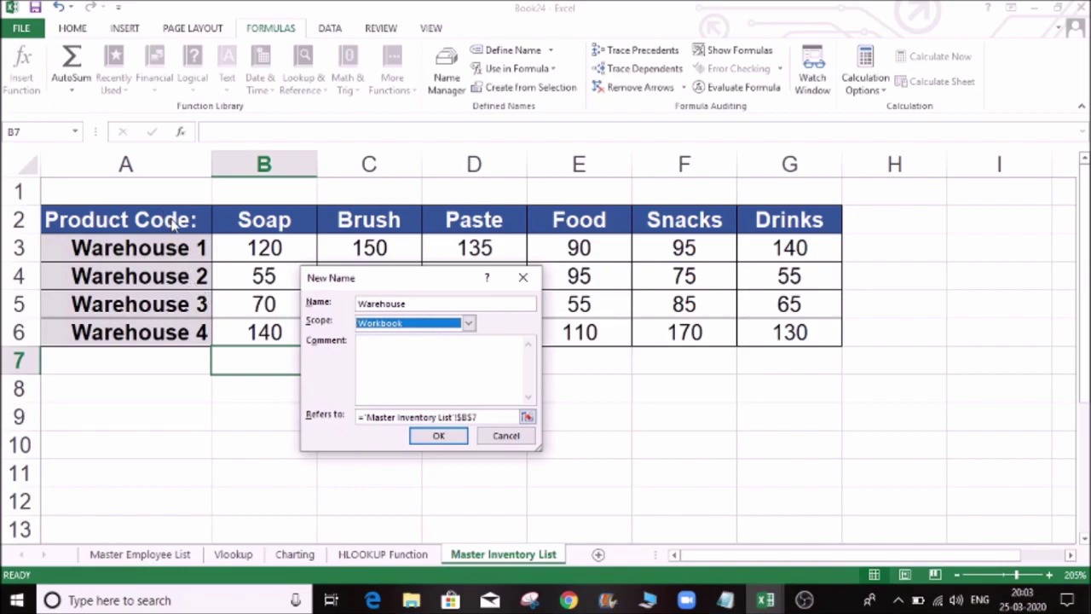
click(527, 417)
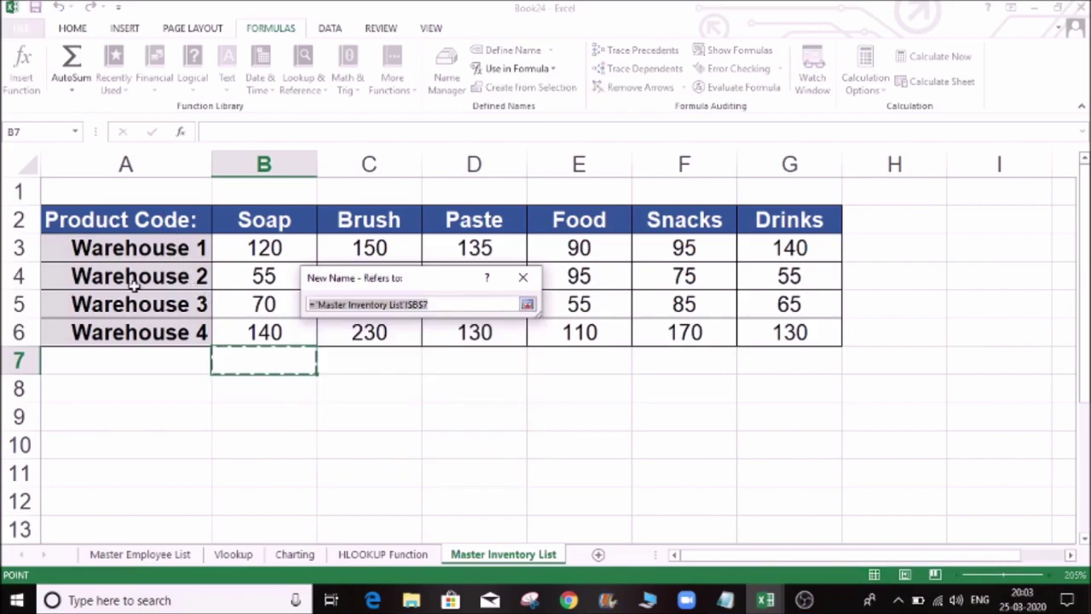
drag(107, 218, 788, 332)
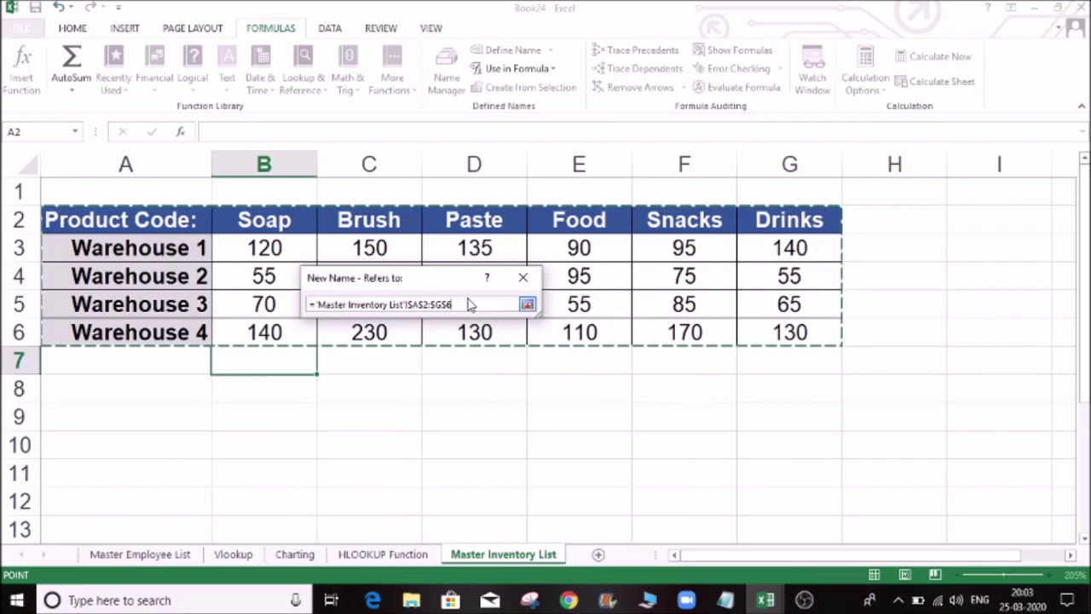
click(527, 304)
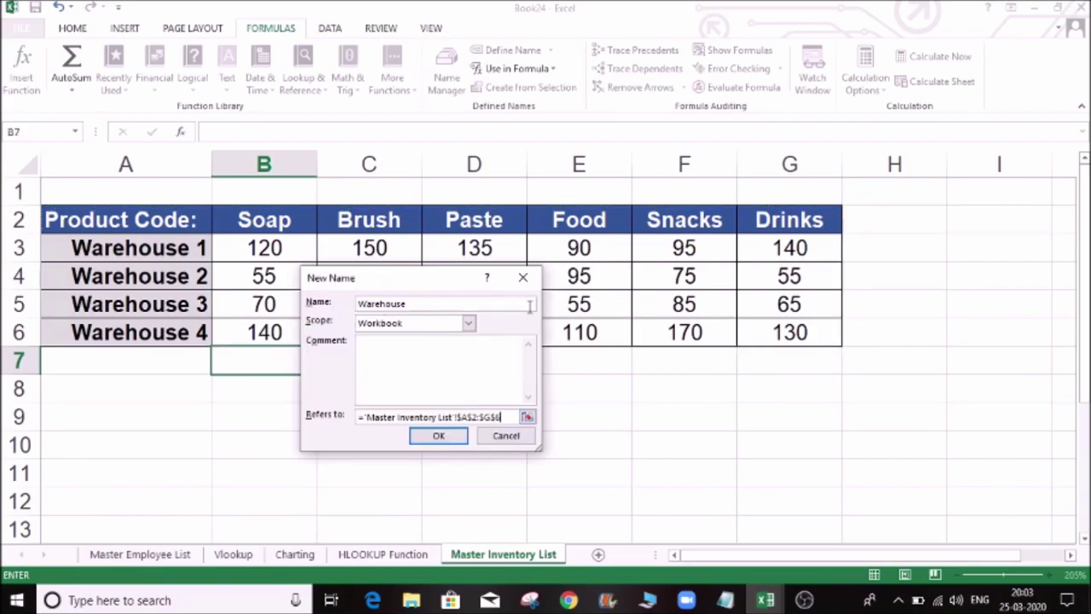
click(460, 441)
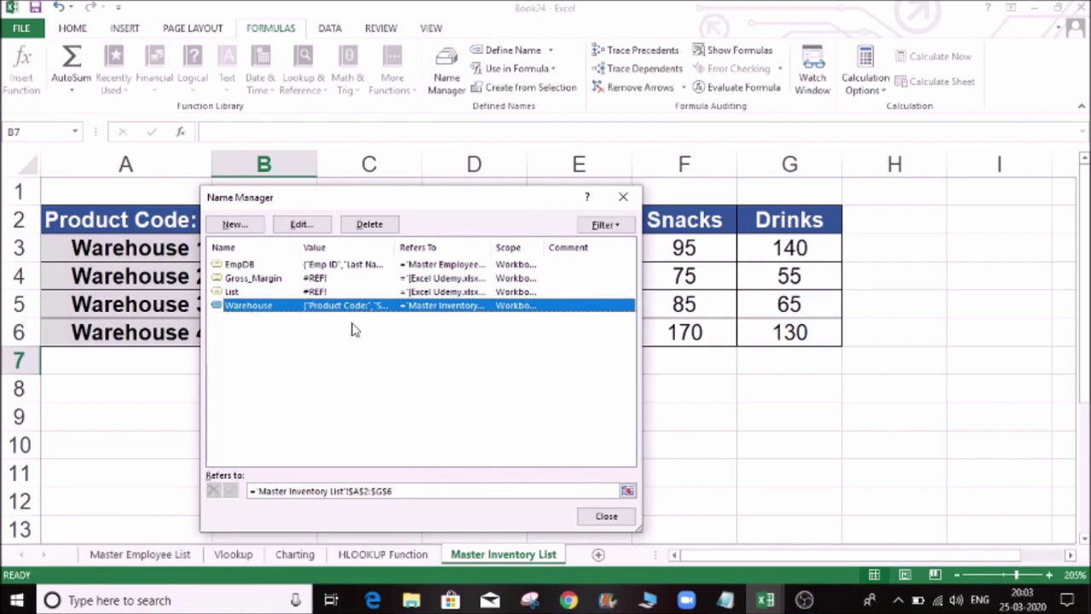
click(606, 515)
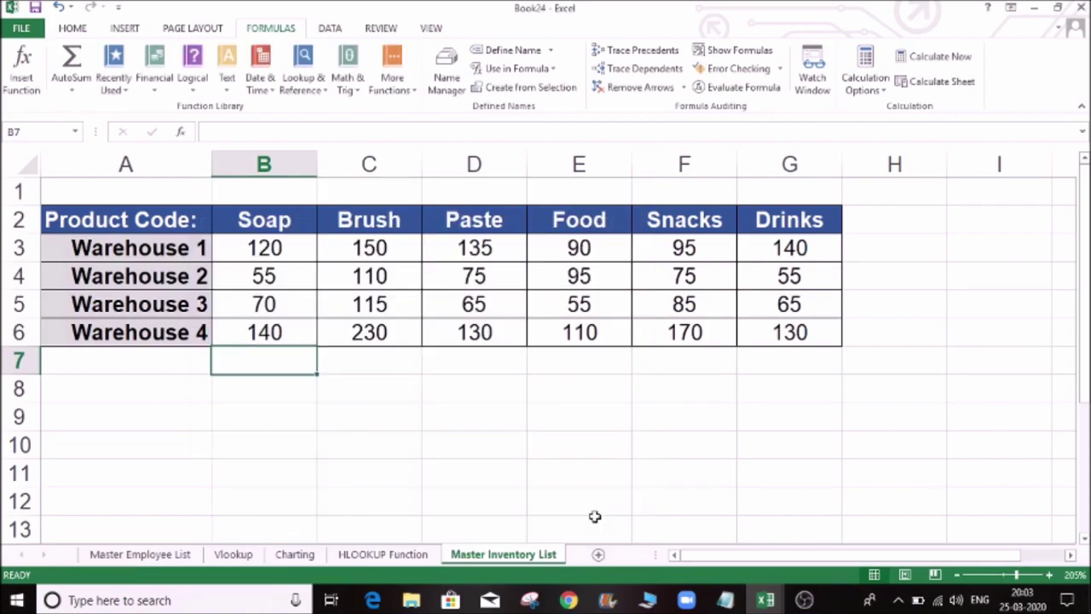
click(405, 555)
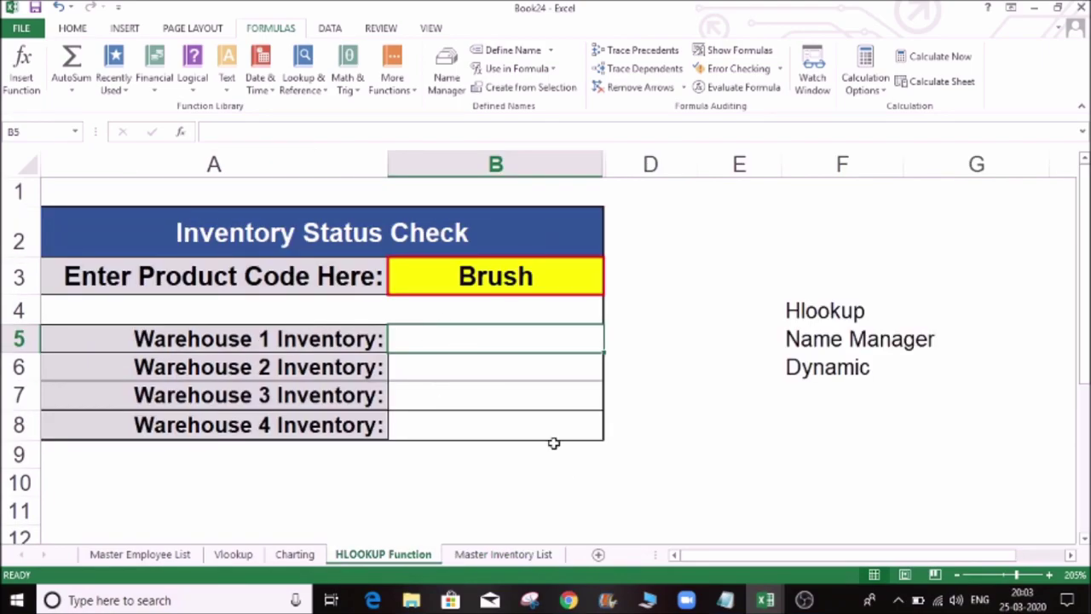
Enter =HLOOKUP($B$3,Warehouse,2,0) in B5 on the HLOOKUP Function sheet
drag(537, 436, 524, 456)
click(511, 556)
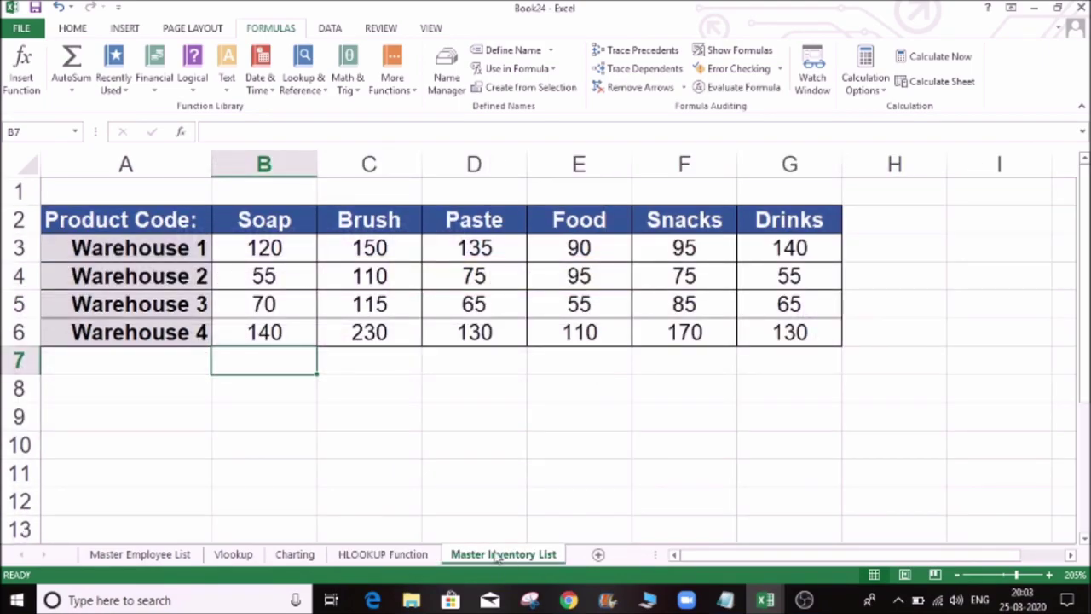
click(405, 555)
click(480, 341)
text(=)
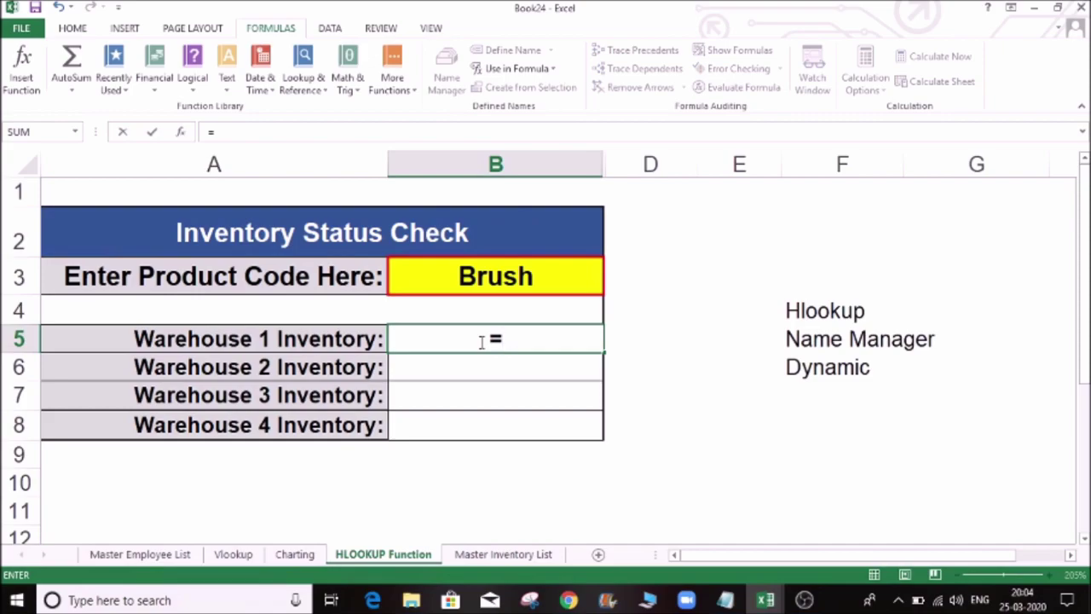
text(hl)
key(Tab)
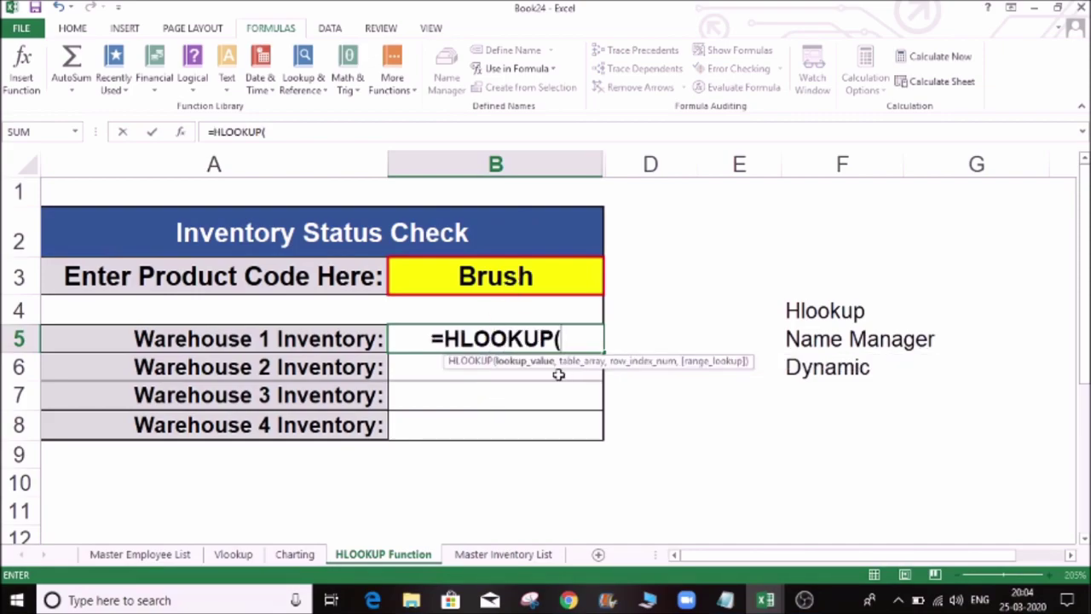
click(533, 279)
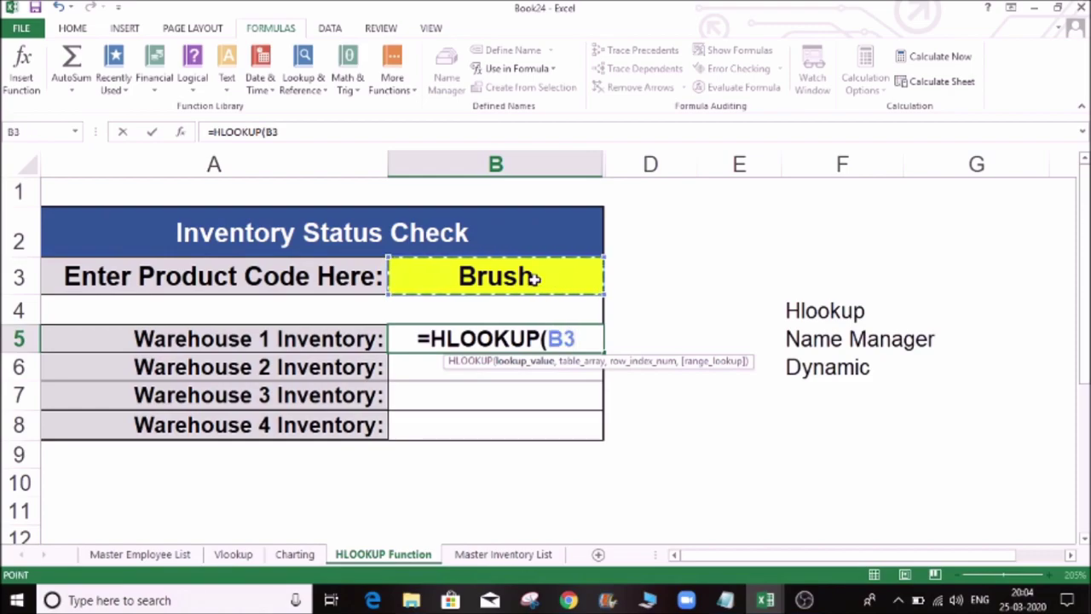
key(F4)
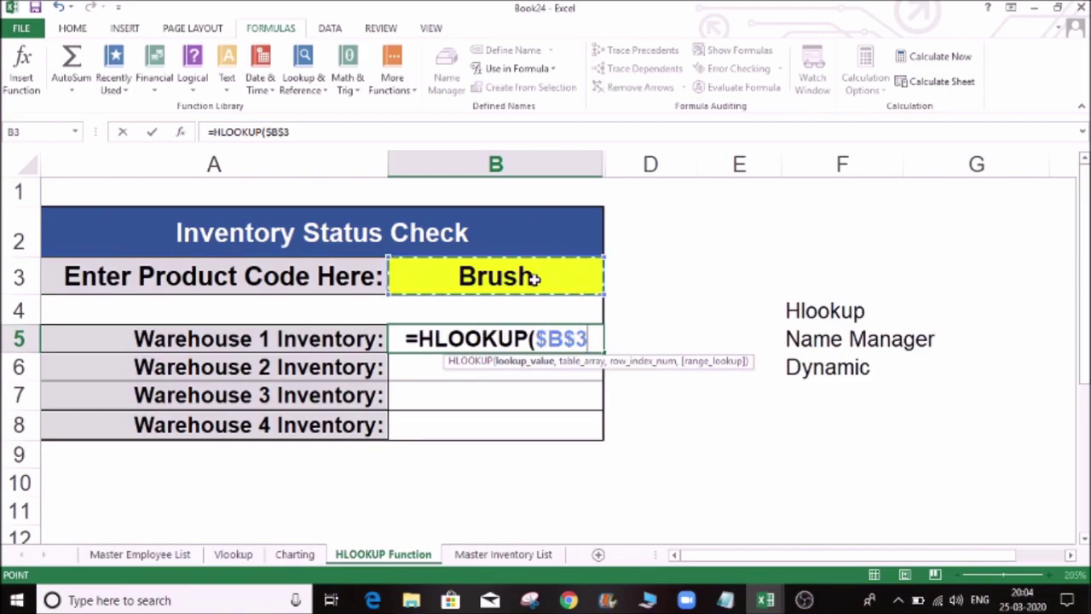
text(,)
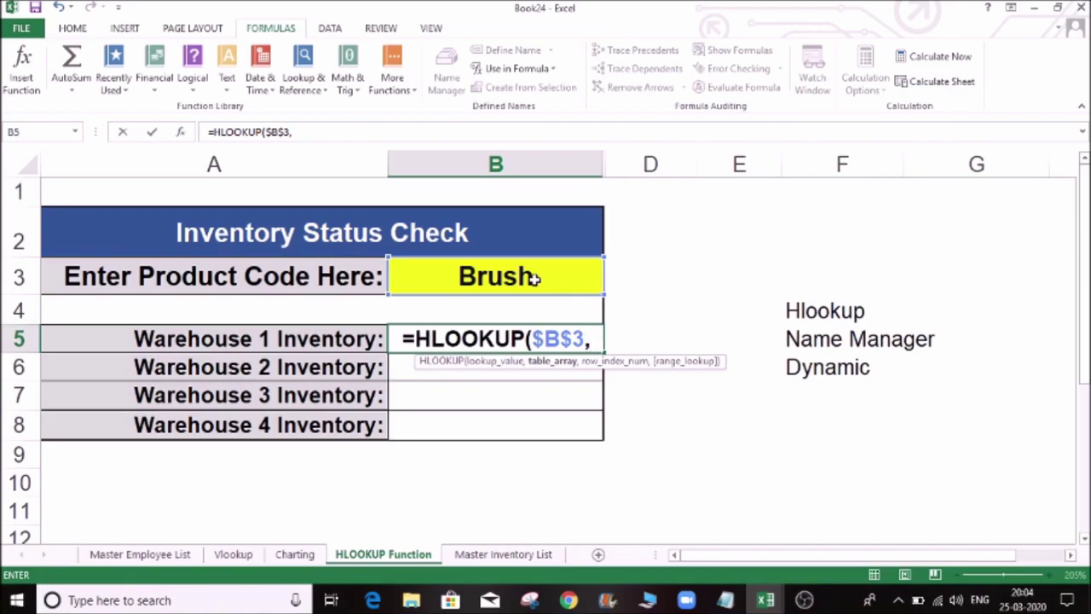
text(w)
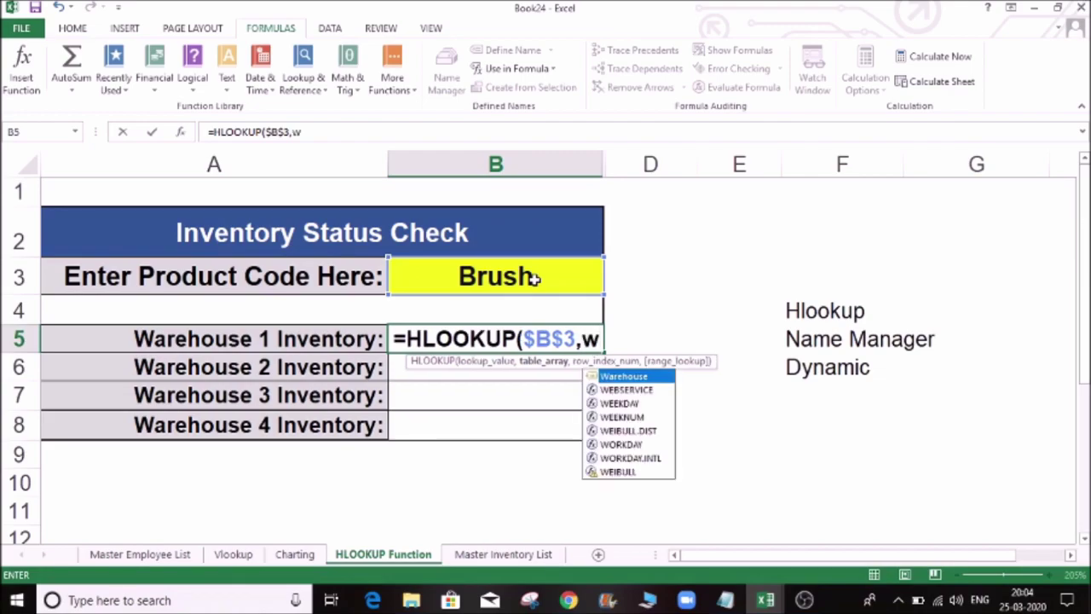
key(Tab)
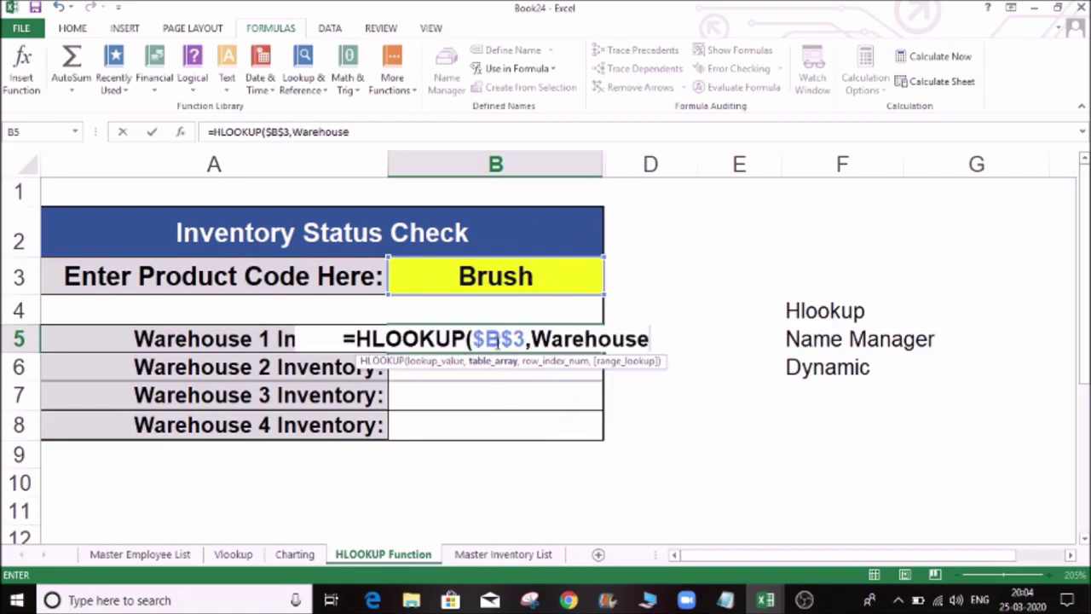
text(,)
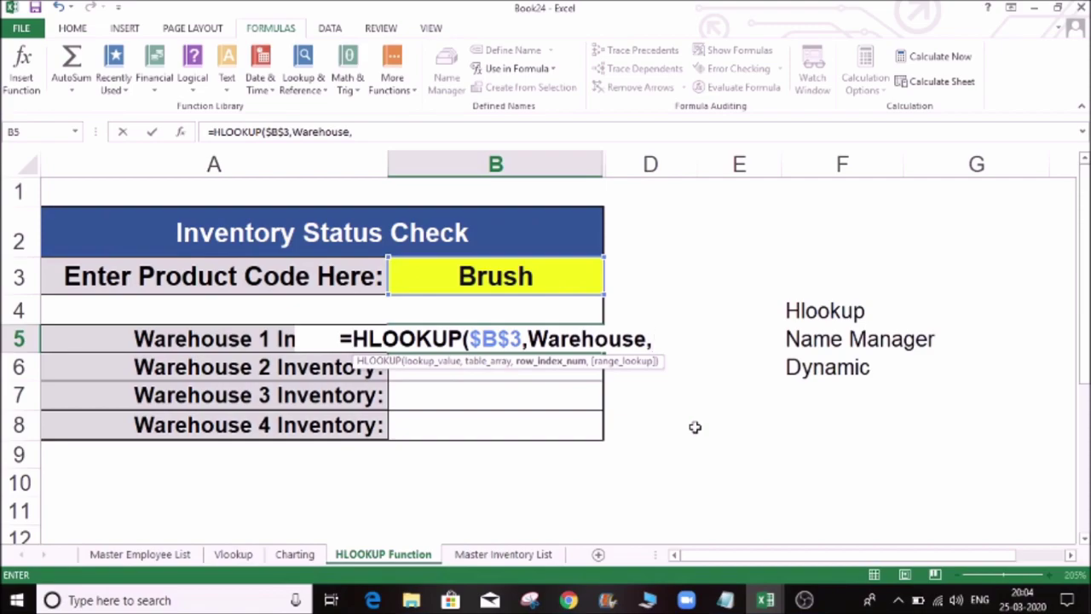
text(2,0)
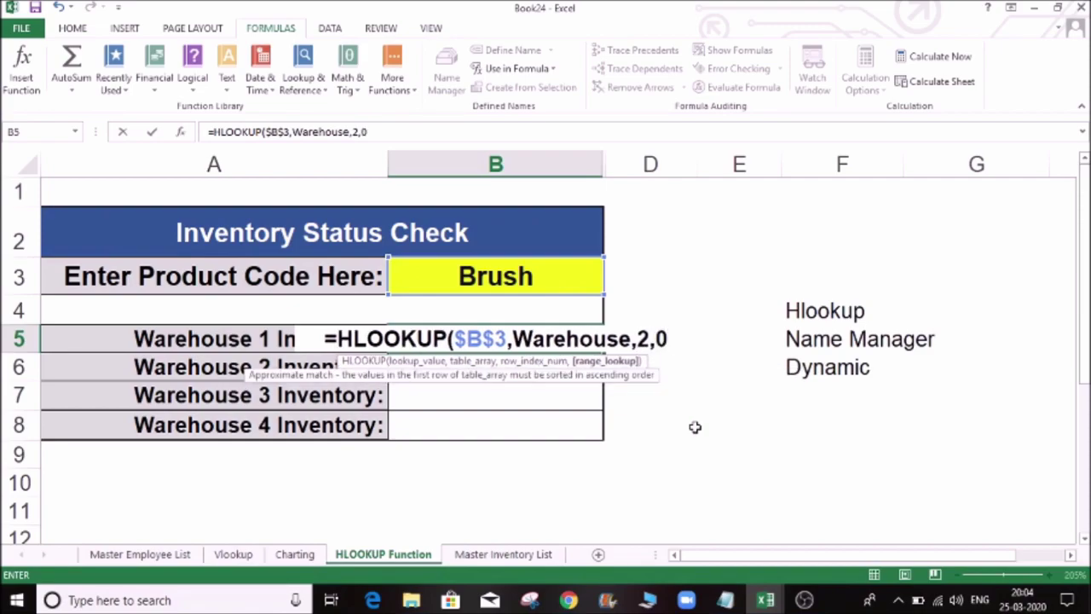
key(Return)
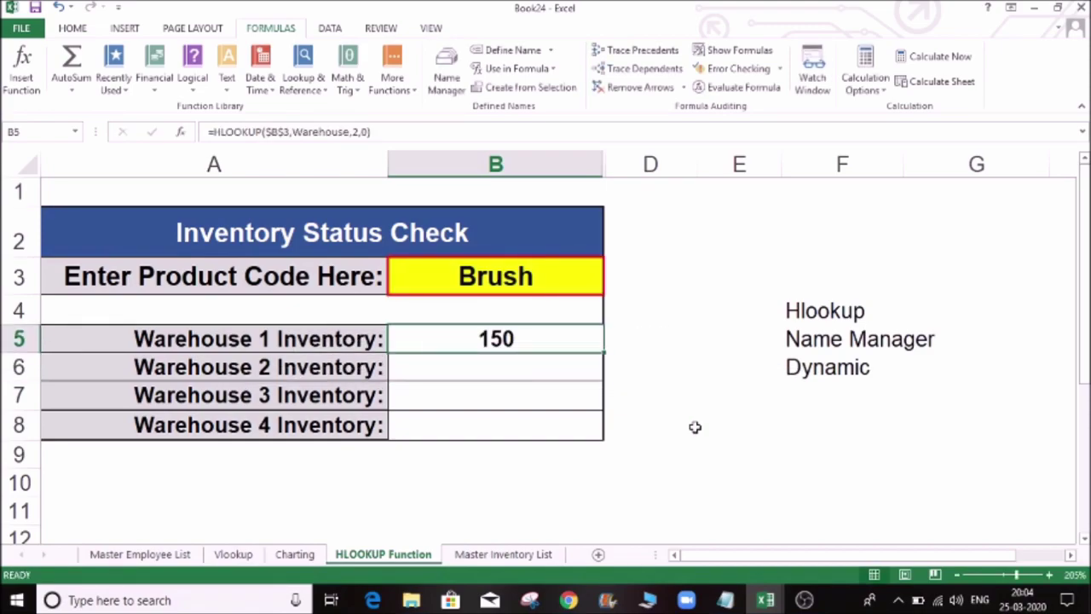
Fill the B5 formula down to B8 and change B6's row index to 3
key(shift+Down)
key(shift+Down)
key(shift+Down)
key(ctrl+d)
key(Down)
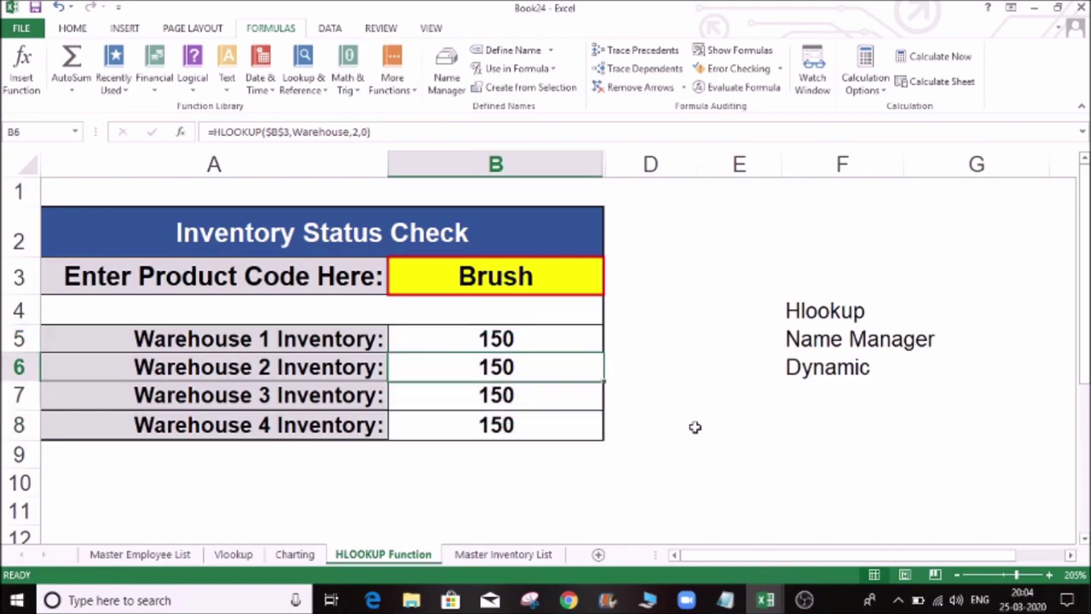
click(354, 134)
key(BackSpace)
text(3)
key(Tab)
key(Return)
Change the row index number to 4 in the B7 and B8 formulas
key(Left)
key(F2)
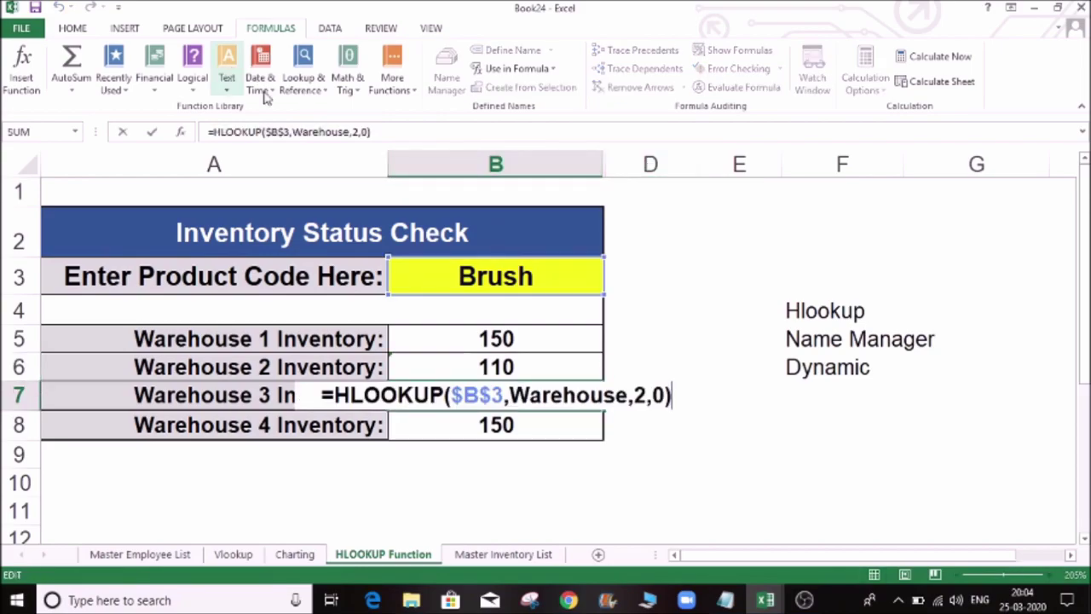
click(355, 132)
key(Delete)
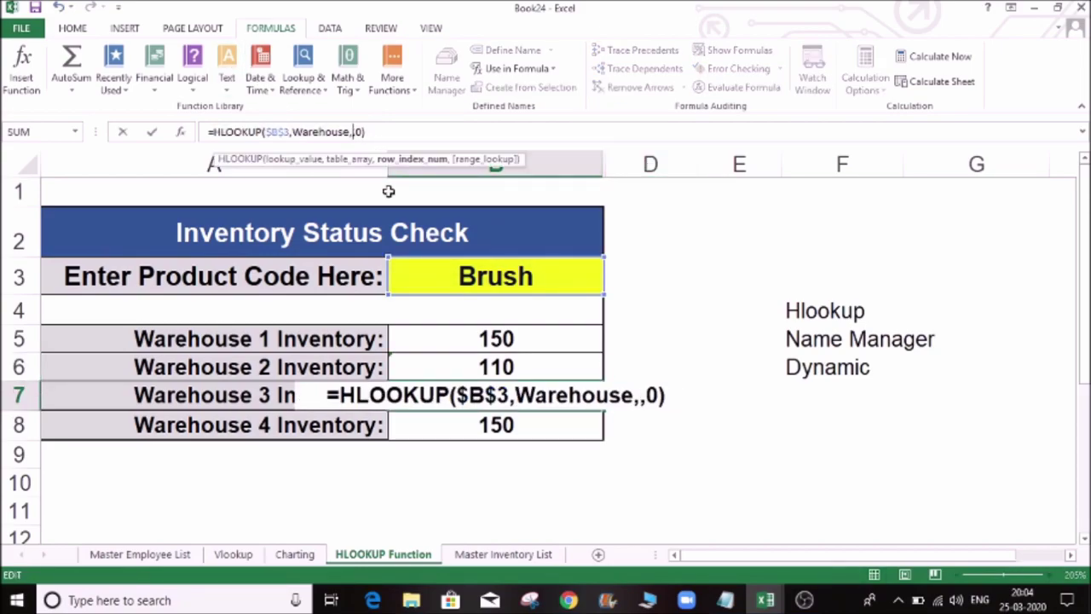
text(4)
key(Tab)
key(Return)
key(F2)
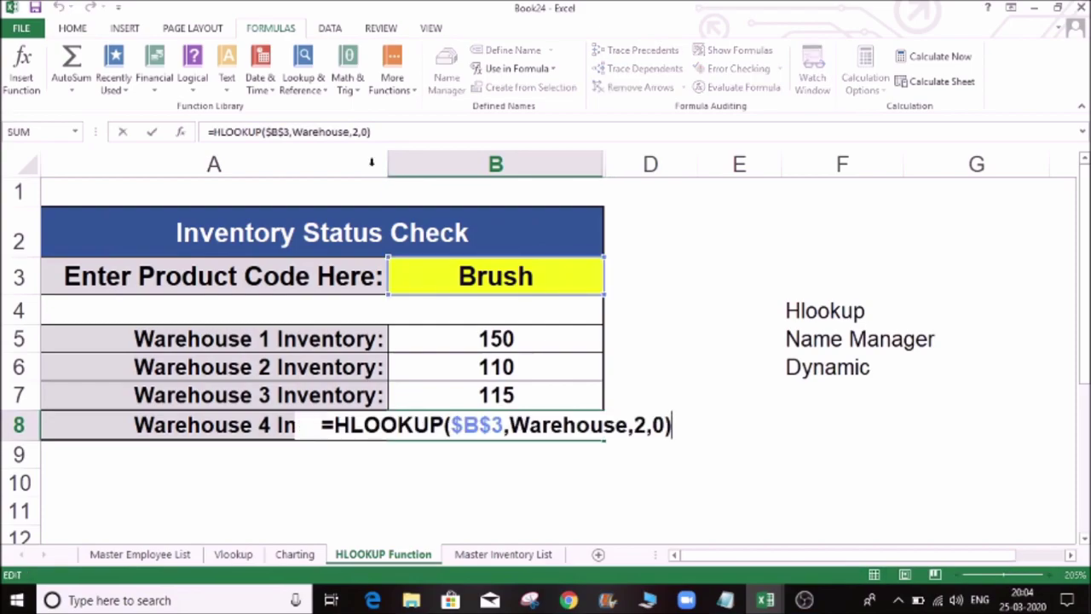
click(354, 132)
key(Delete)
text(4)
key(Tab)
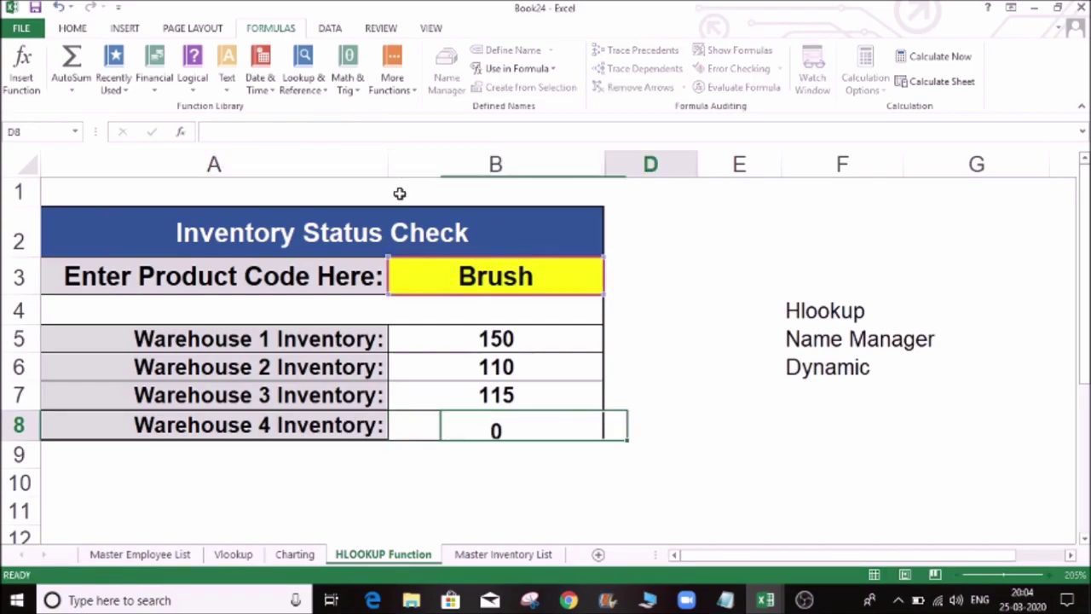
Review the Master Inventory List source table, then select the first SKU, ACM110WW
click(488, 556)
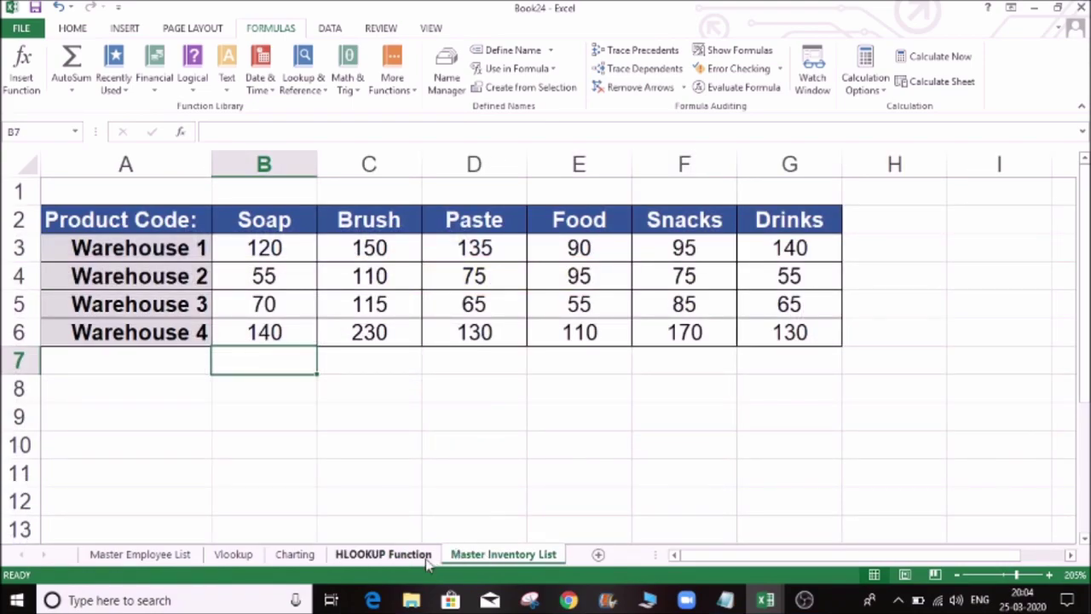
click(416, 556)
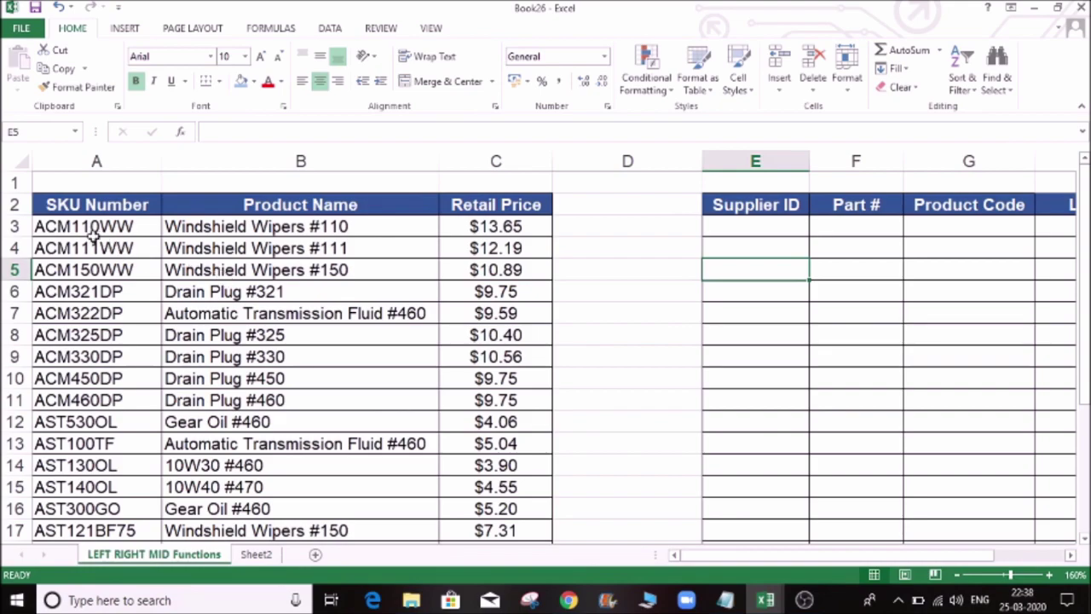
click(85, 228)
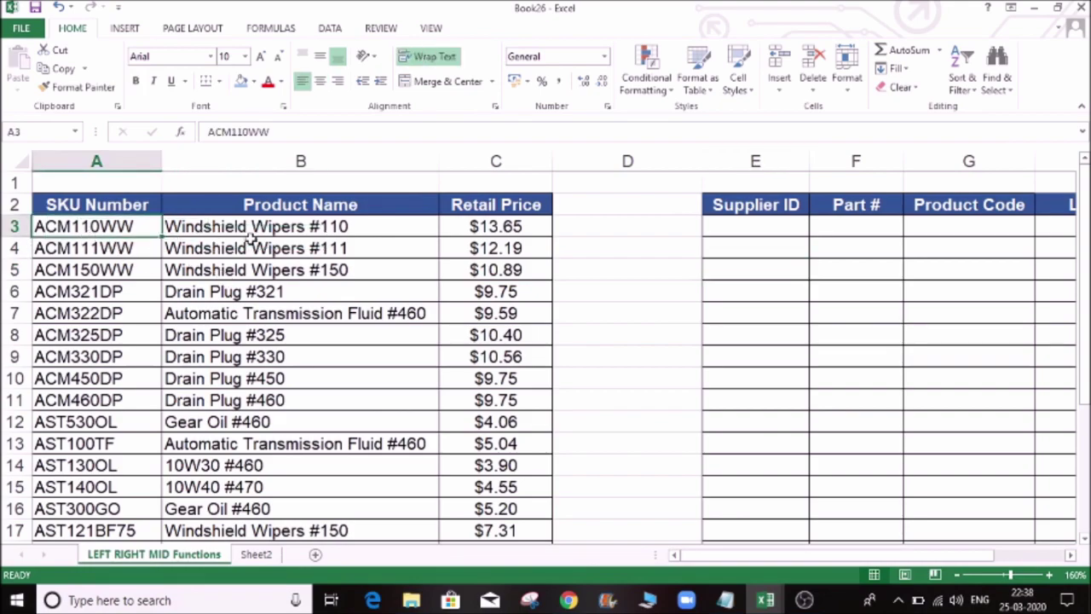
click(254, 226)
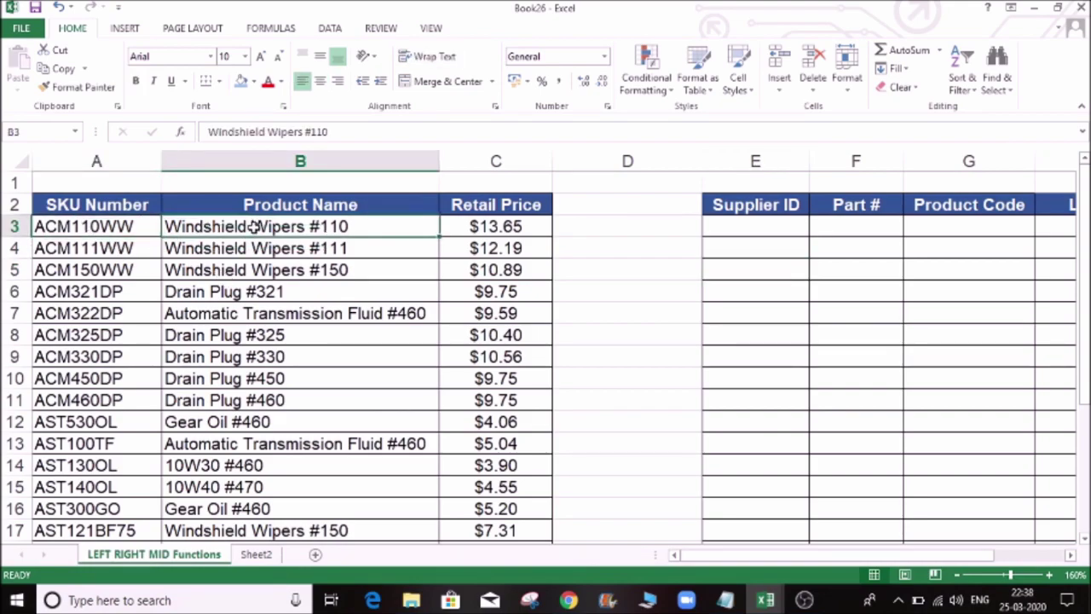
key(Up)
key(Left)
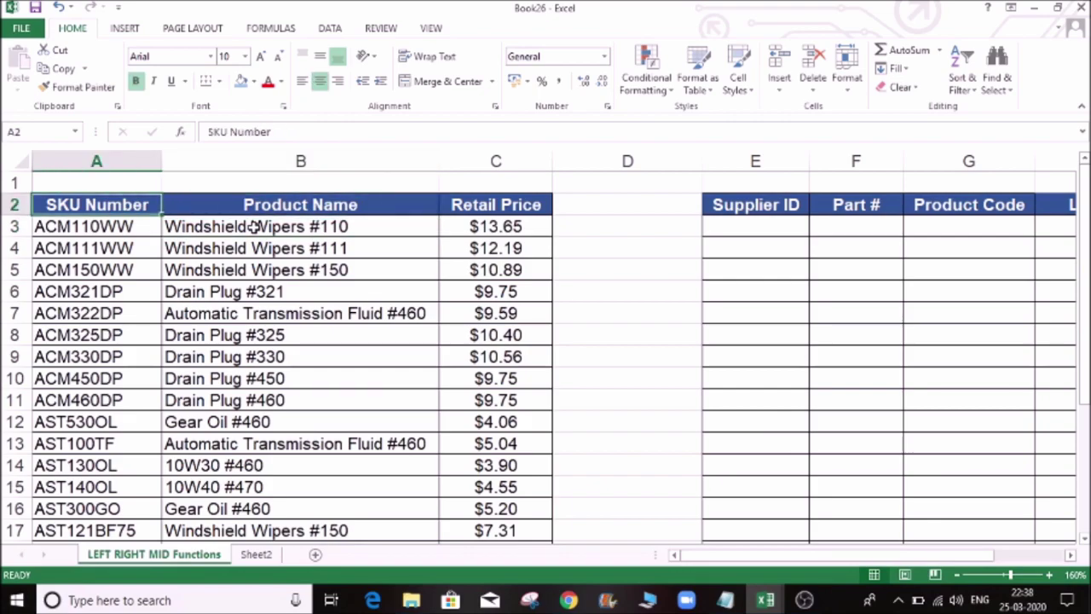
key(Right)
key(Right)
key(Right)
key(Right)
key(Right)
key(Right)
key(Right)
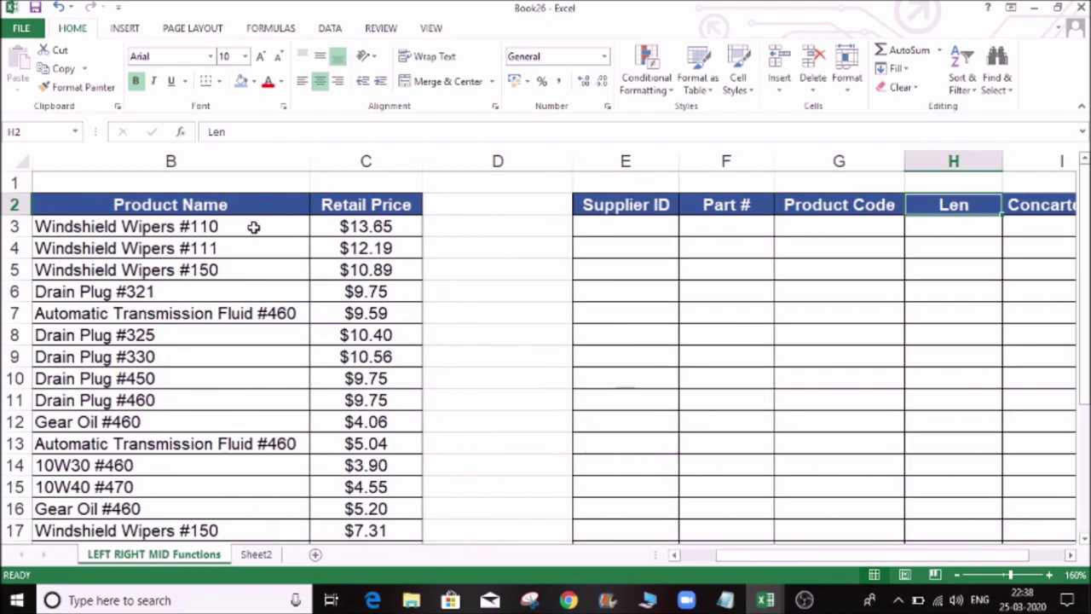
key(Left)
key(Left)
key(Left)
key(Left)
key(Left)
key(Left)
key(Left)
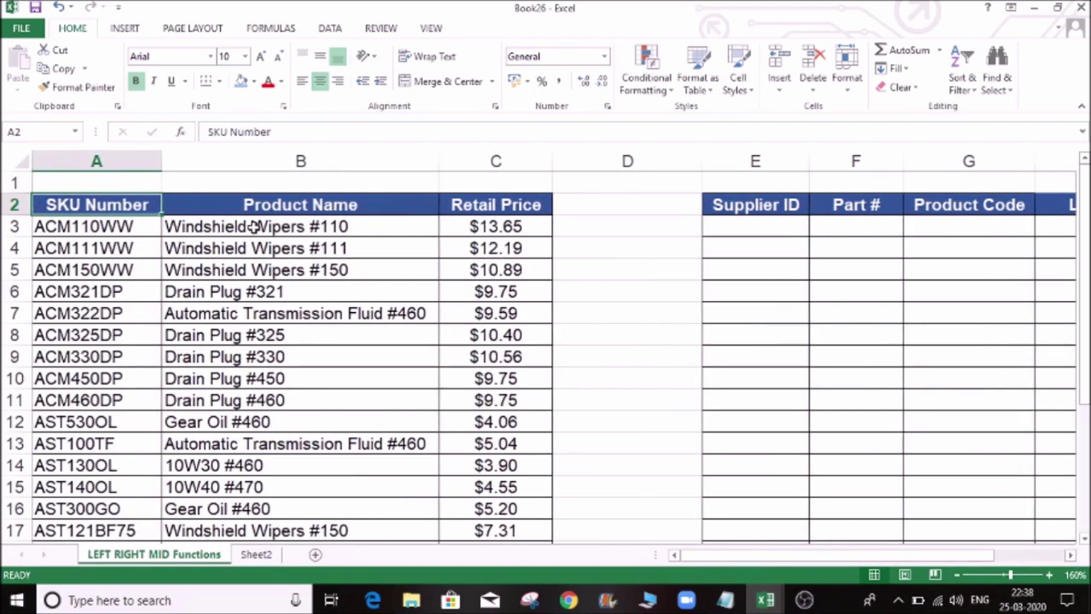
key(Down)
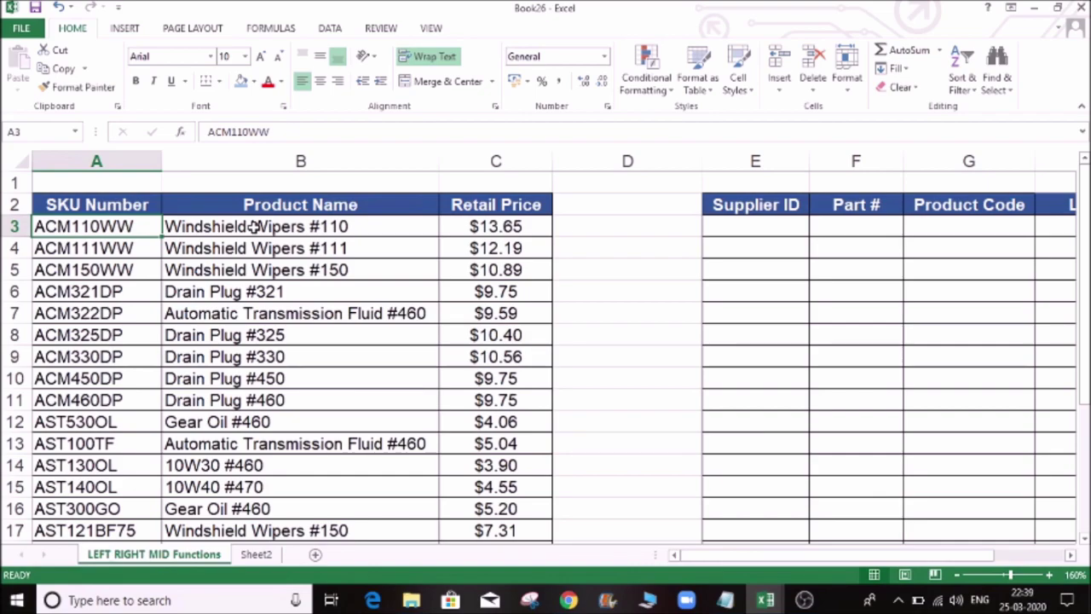
key(Right)
key(Right)
key(Right)
key(Right)
key(Right)
key(Right)
key(Right)
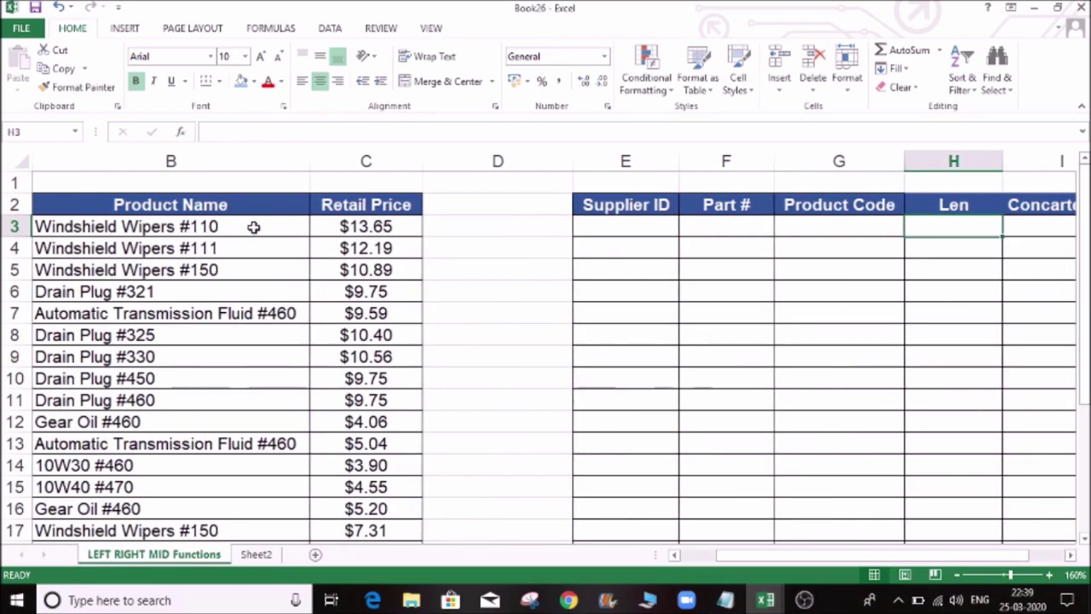
key(Left)
key(Left)
key(Left)
key(Left)
key(Left)
key(Left)
key(Left)
key(Right)
key(Right)
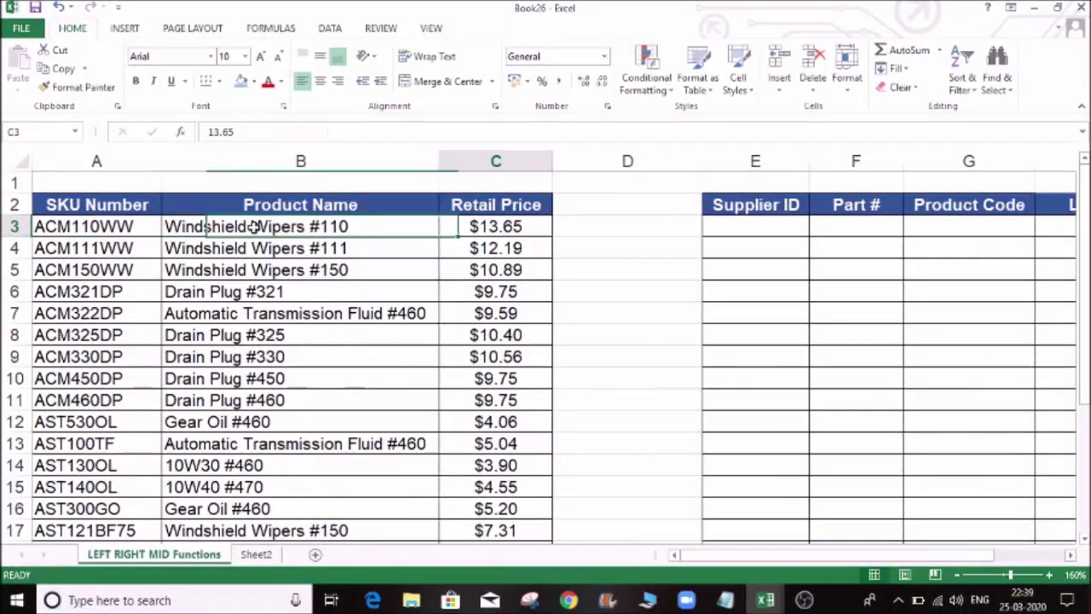
key(Right)
key(Right)
key(Right)
key(Right)
key(Right)
key(Right)
key(Right)
key(Right)
key(Right)
key(Right)
key(Left)
key(Left)
key(Left)
key(Left)
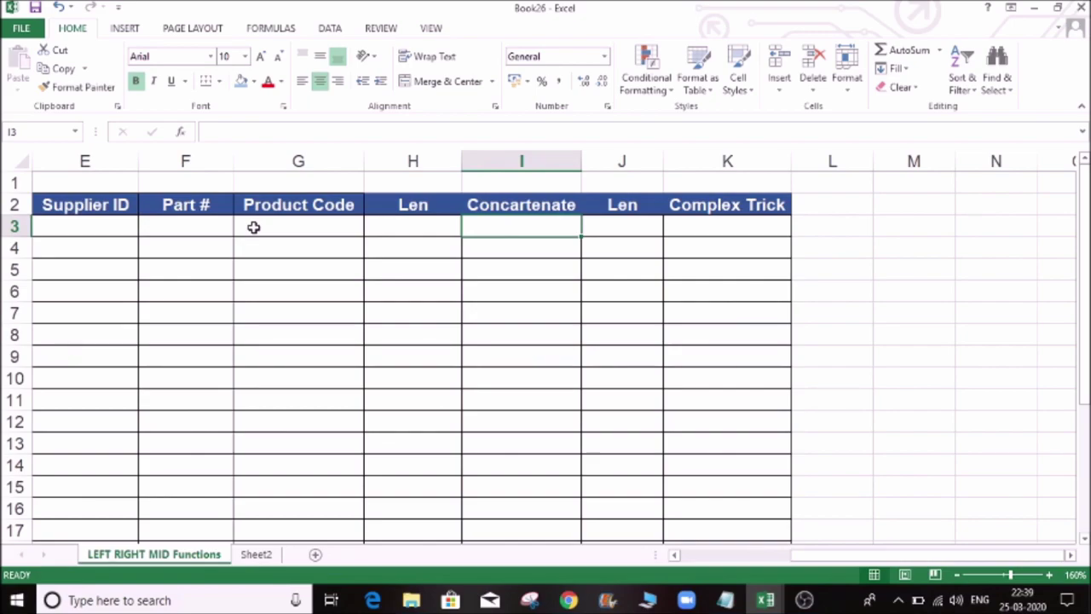
key(Right)
key(Right)
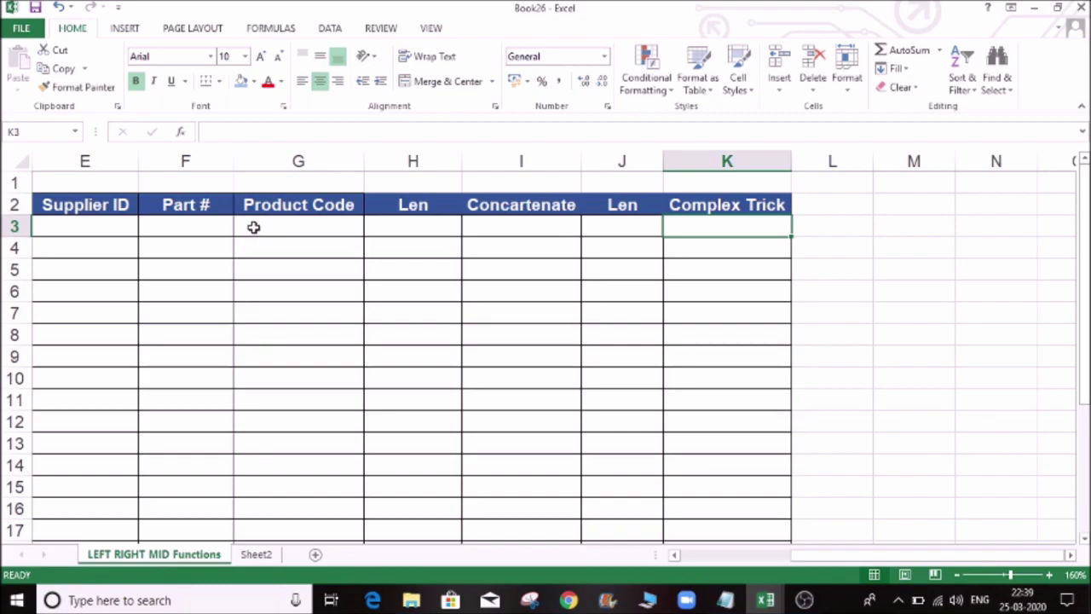
key(Left)
key(Left)
key(Left)
key(Left)
key(Left)
key(Left)
key(Left)
key(Left)
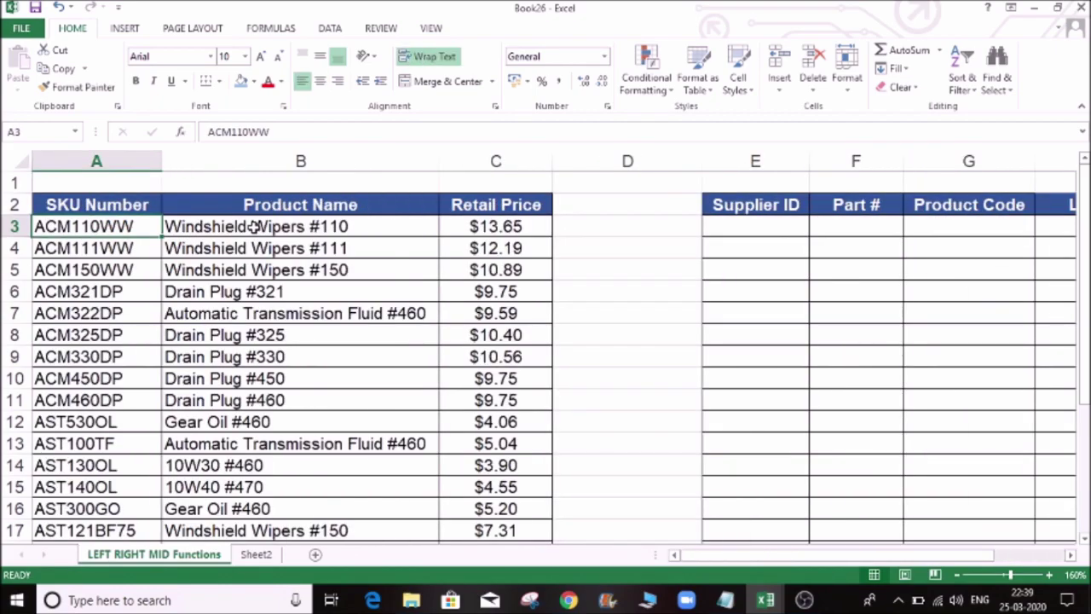
key(Left)
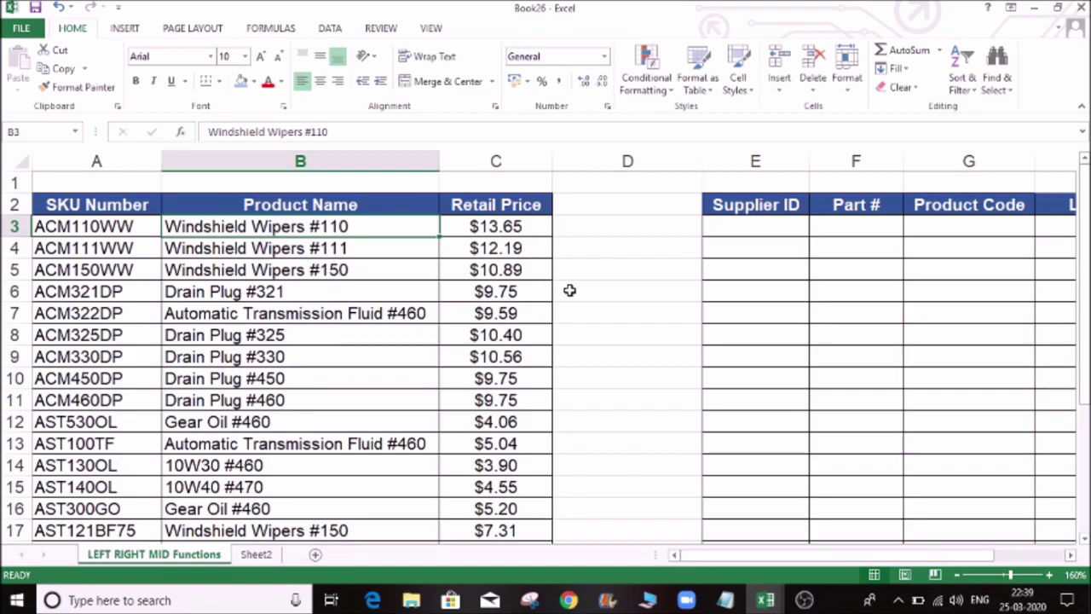
click(592, 231)
key(Right)
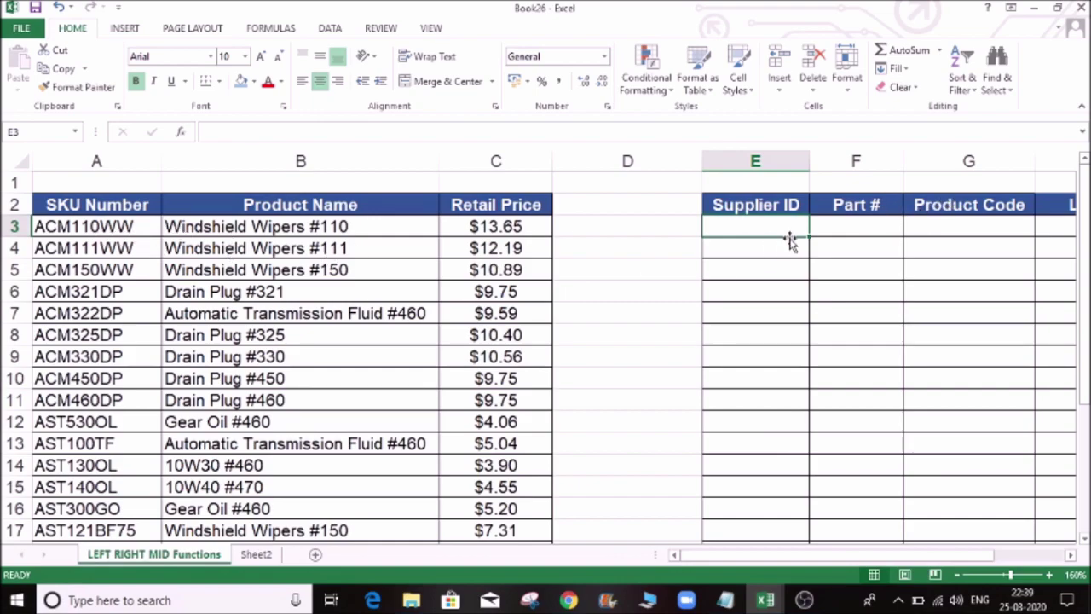
click(751, 240)
click(738, 222)
scroll(775, 267, up, 2)
Enter =LEFT(A3,3) in Supplier ID cell E3
text(=le)
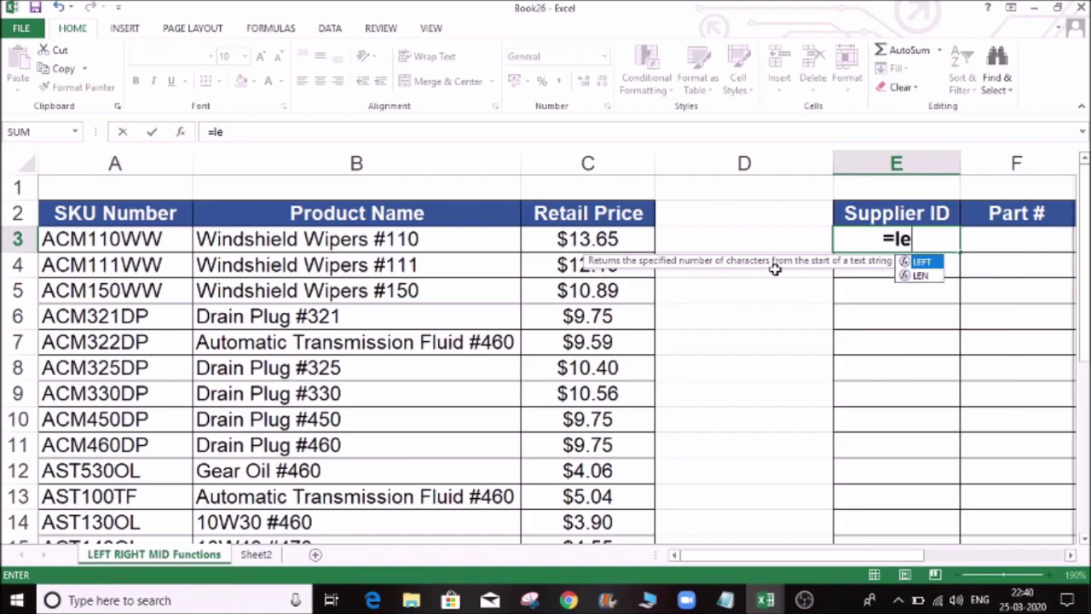
key(Tab)
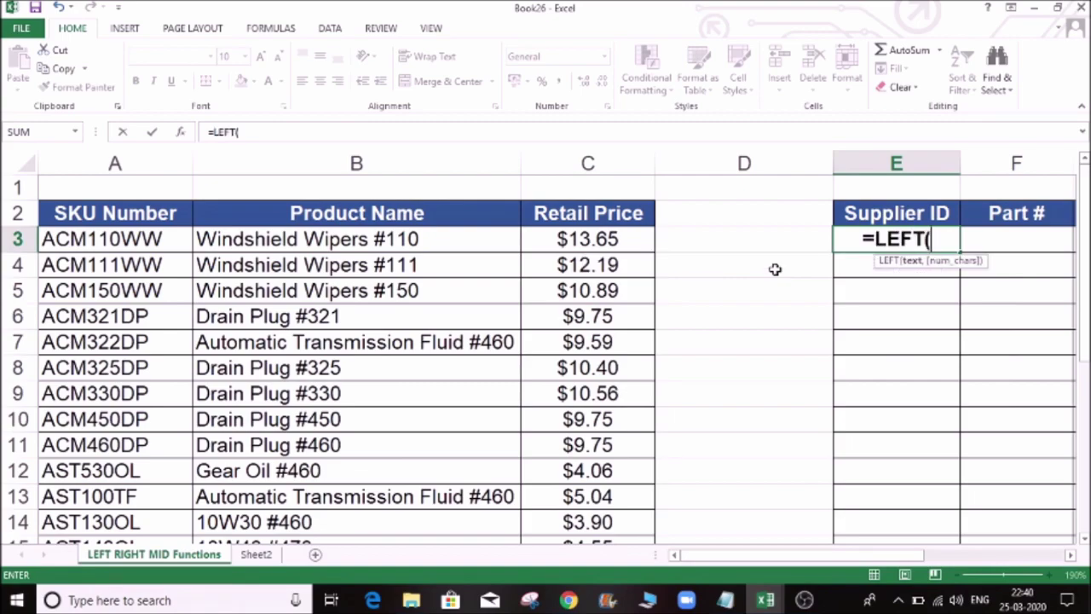
click(108, 240)
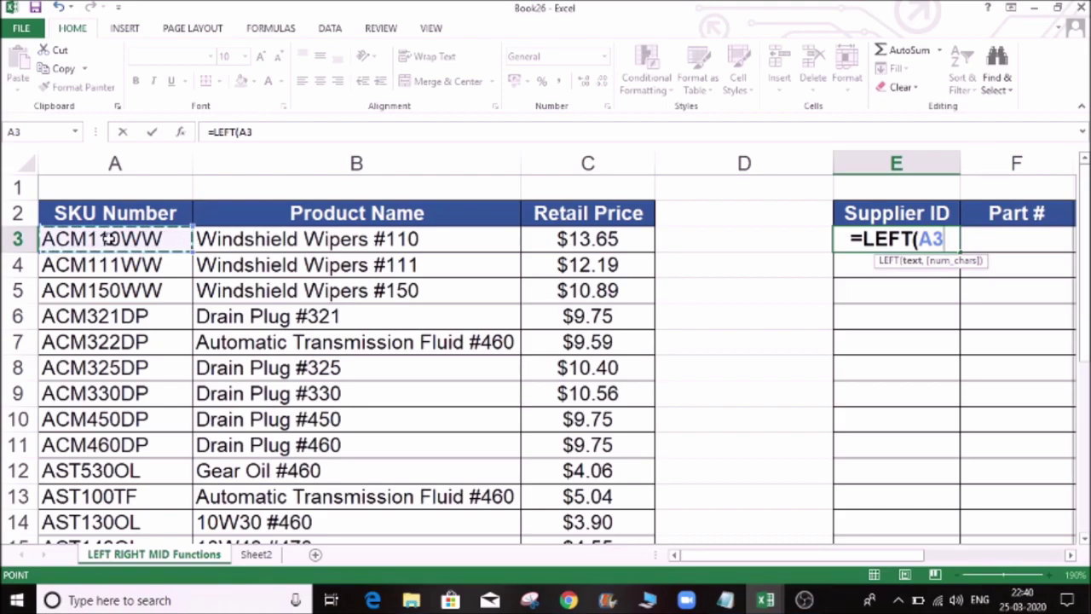
text(,)
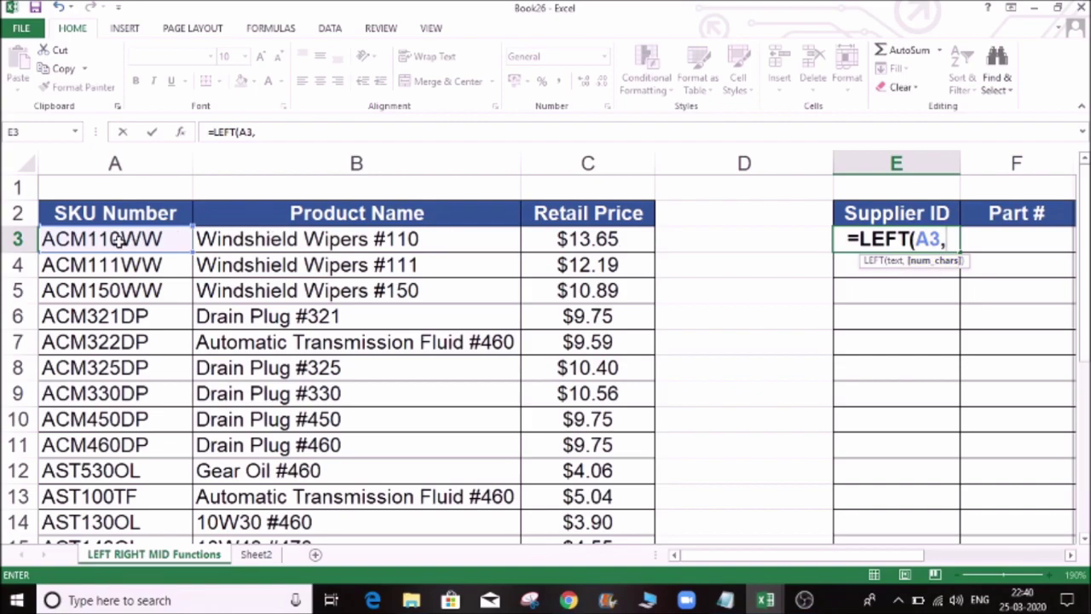
text(3)
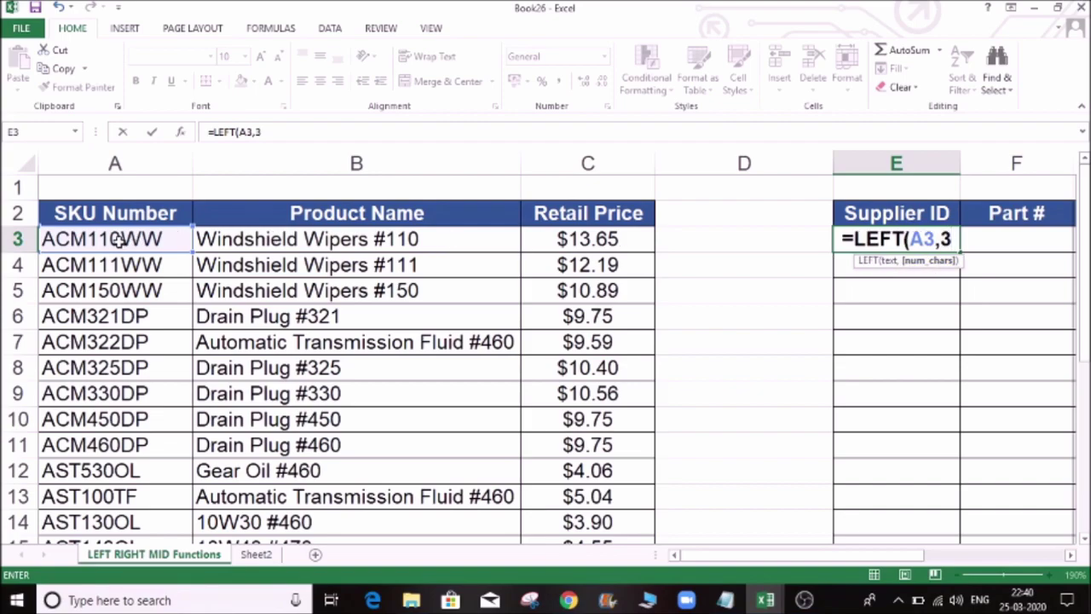
text())
key(Return)
key(Up)
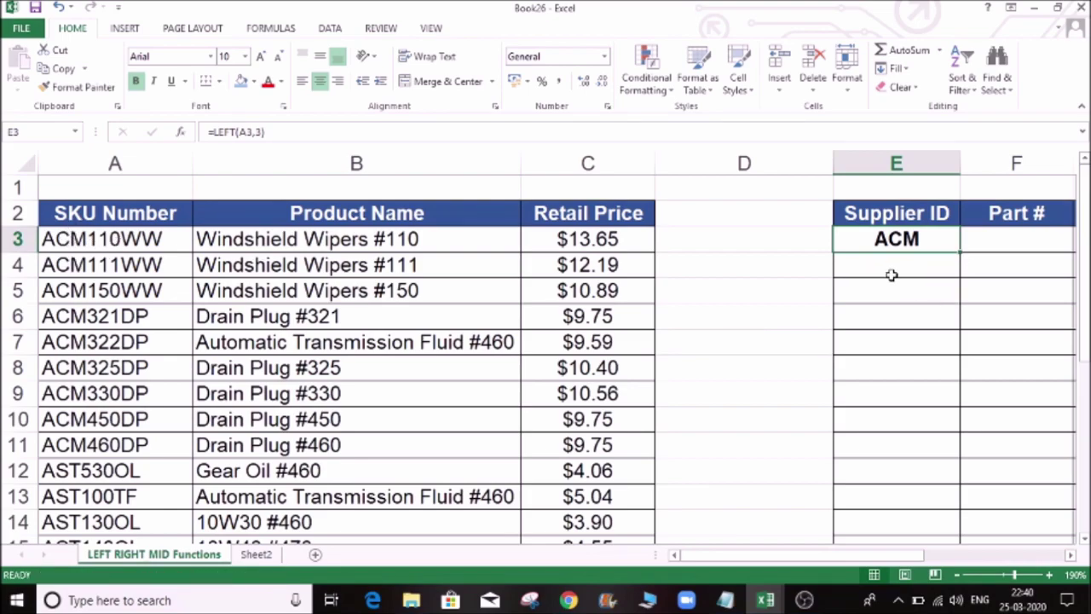
Fill the LEFT formula down through E3:E26
click(618, 240)
key(ctrl+Down)
key(Right)
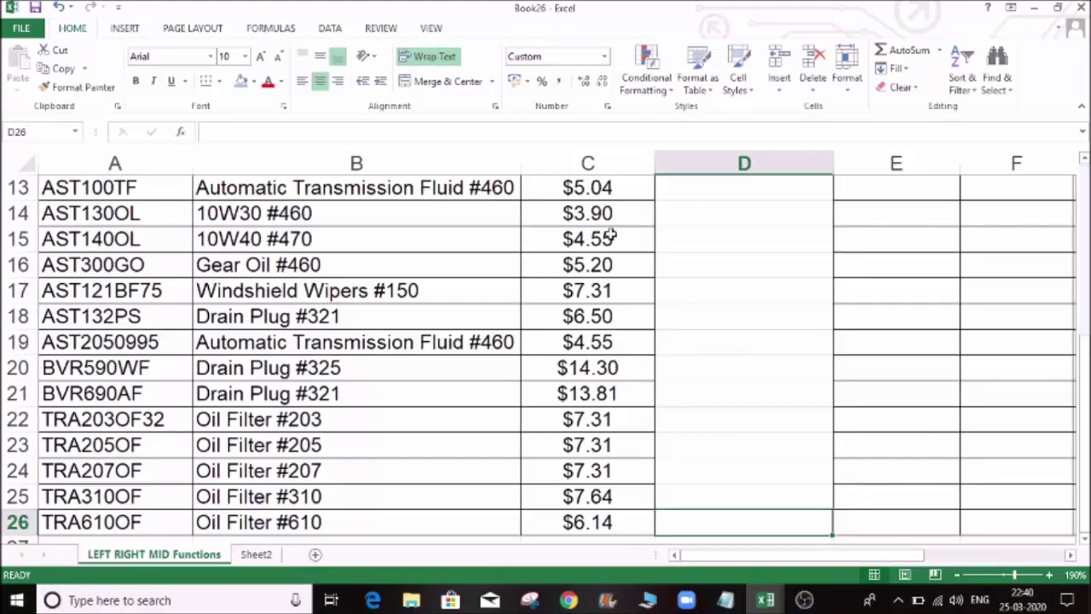
key(Right)
key(ctrl+shift+Up)
key(ctrl+d)
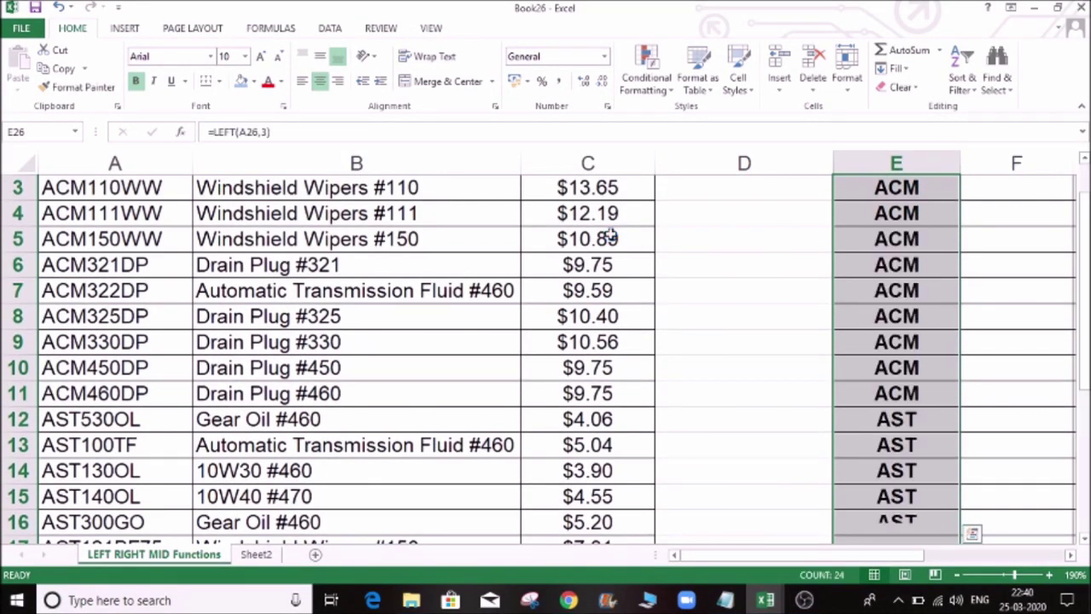
key(Down)
key(Up)
key(ctrl+Up)
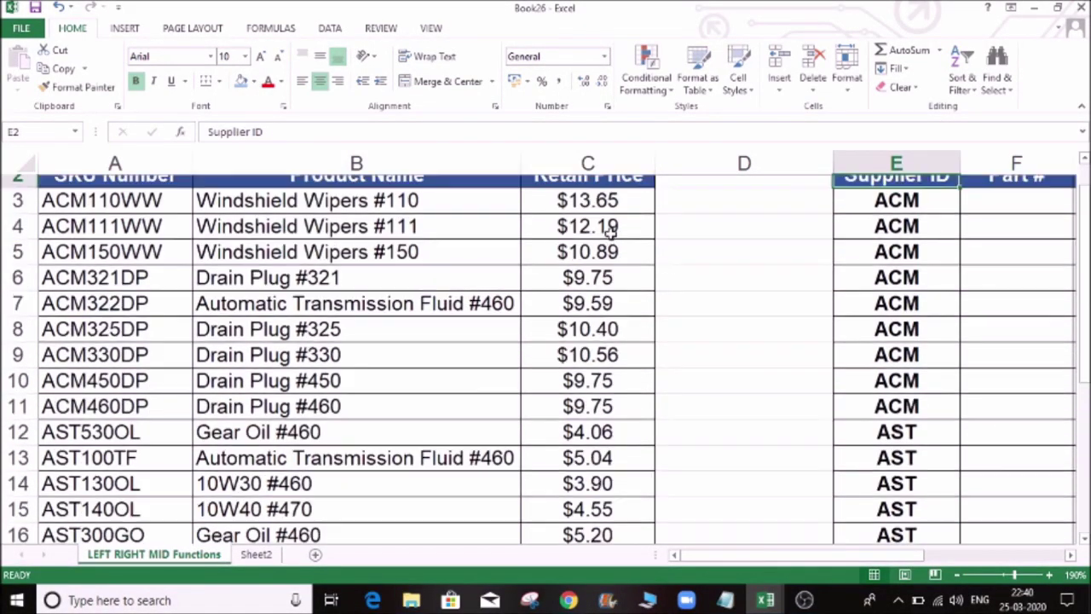
key(Down)
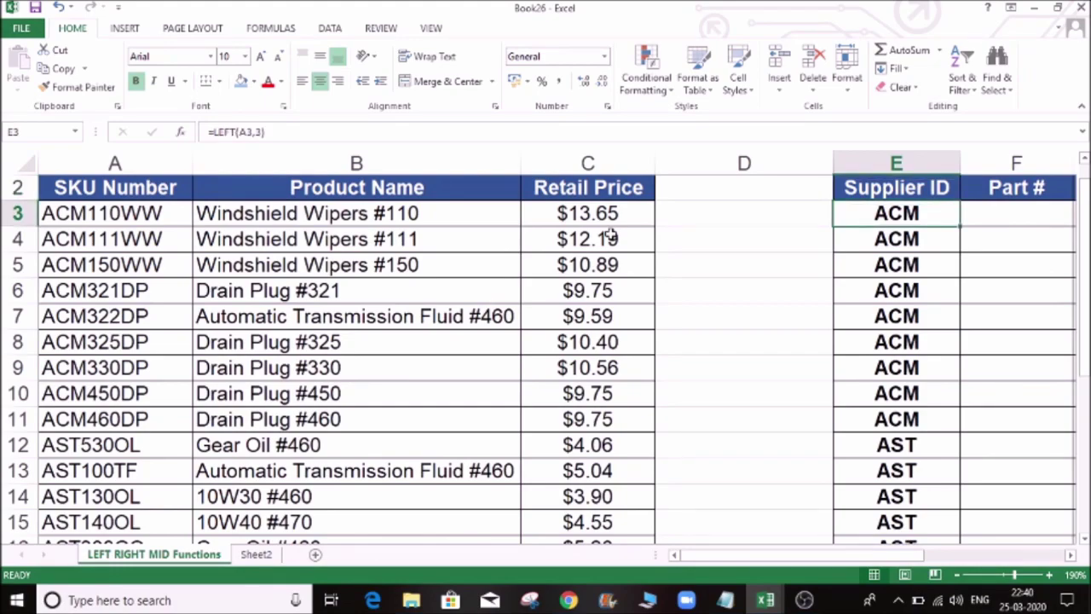
Begin a MID formula in the first Part # cell, F3
key(Left)
key(Left)
key(Left)
key(Left)
key(Right)
key(Right)
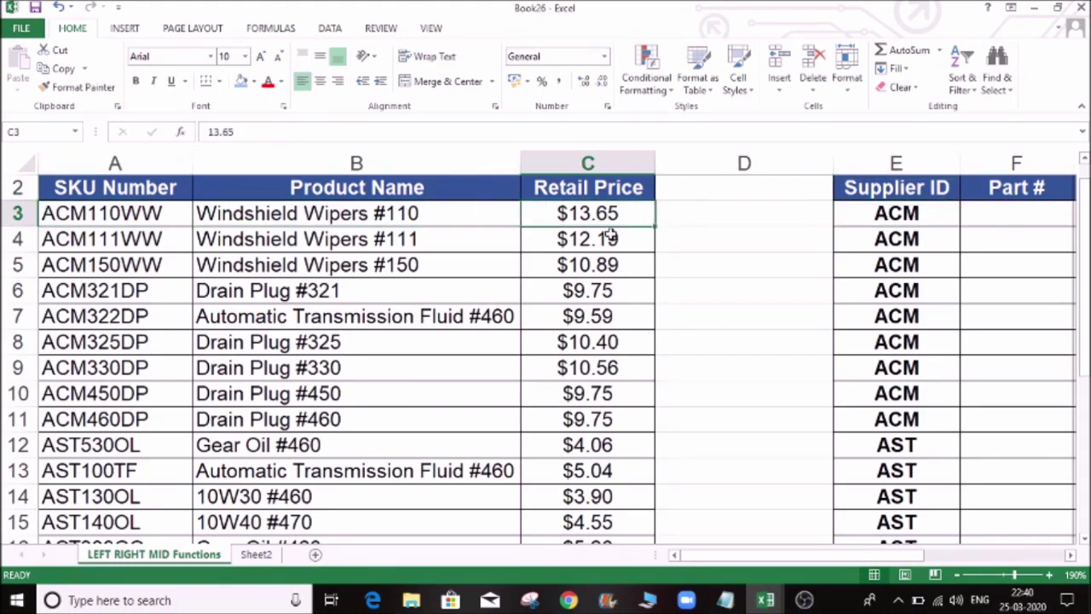
key(Right)
key(Right)
key(Right)
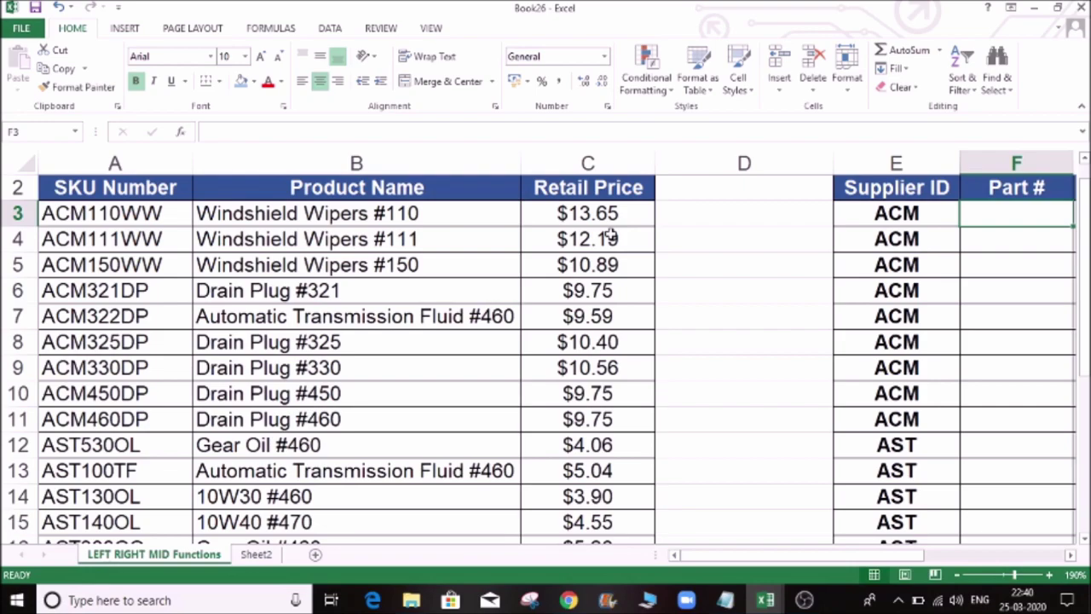
text(=mid)
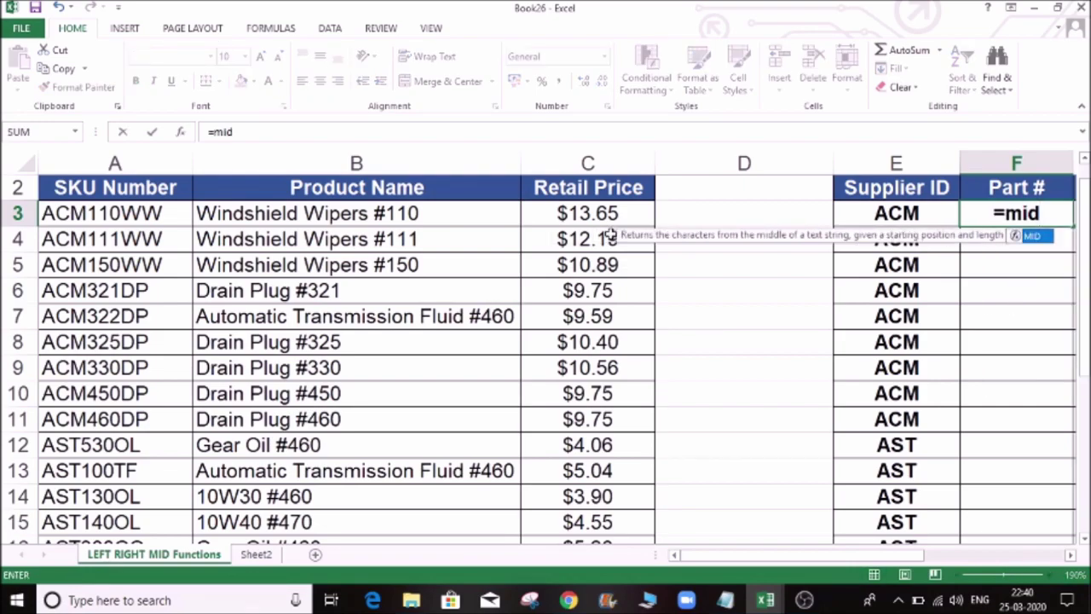
Complete =MID(A3,4,3) in F3 to extract the three-digit part number
key(Tab)
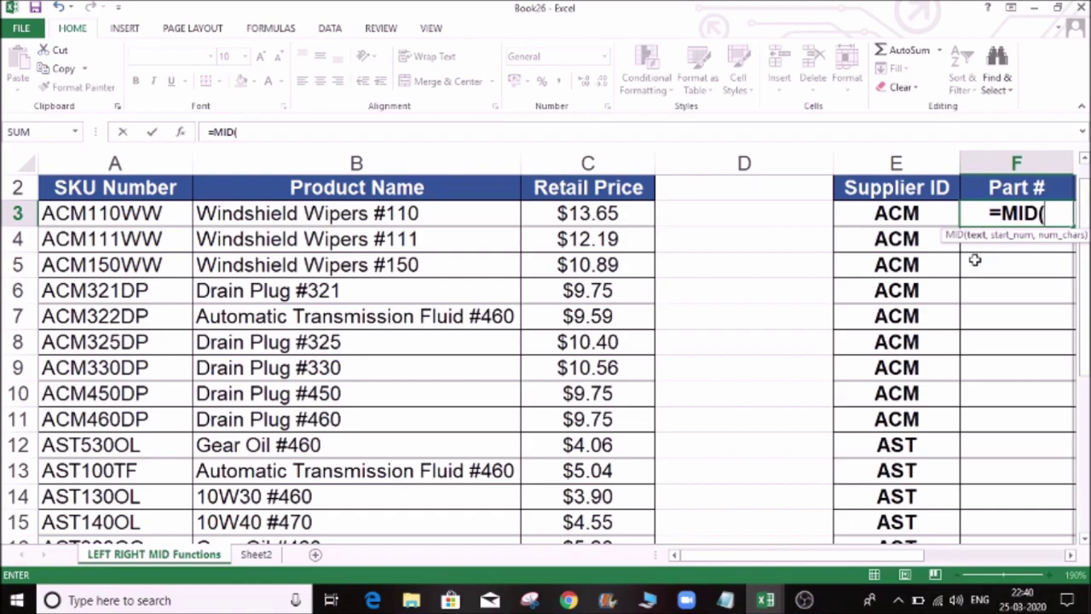
click(104, 213)
click(104, 213)
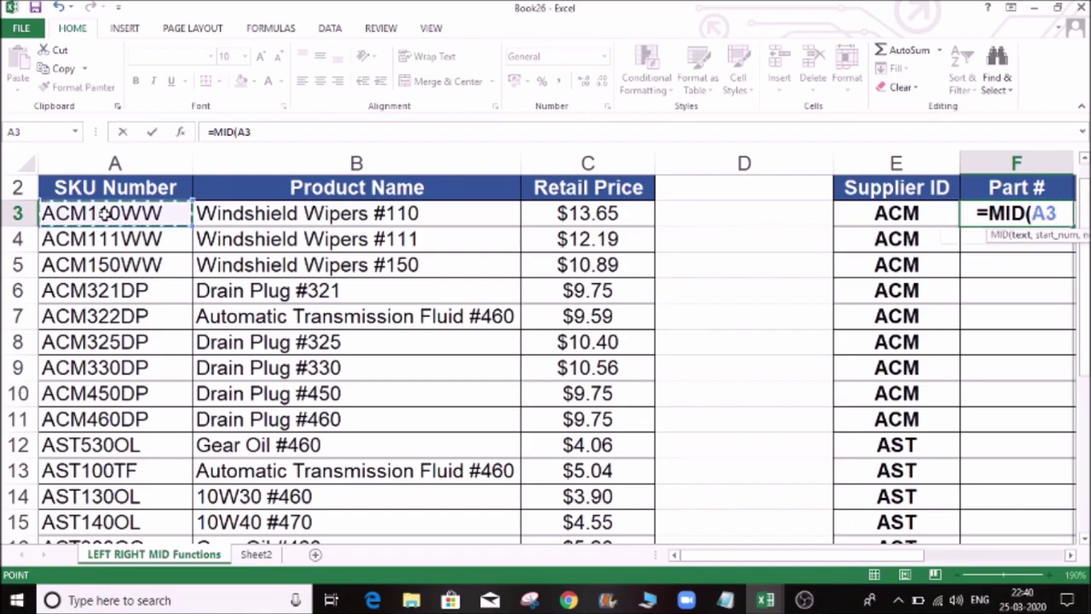
text(,)
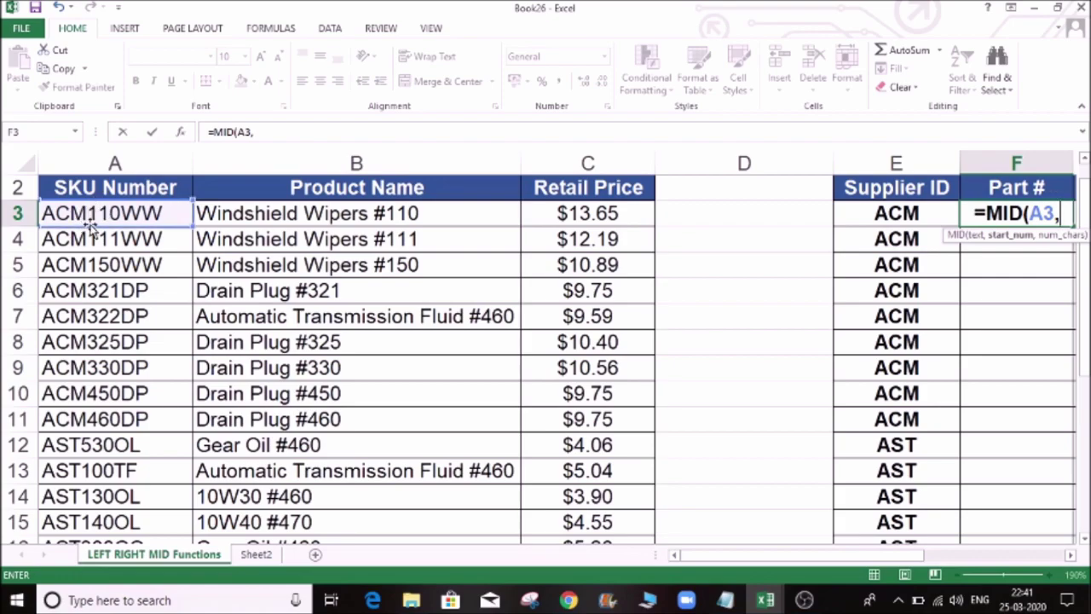
text(4,)
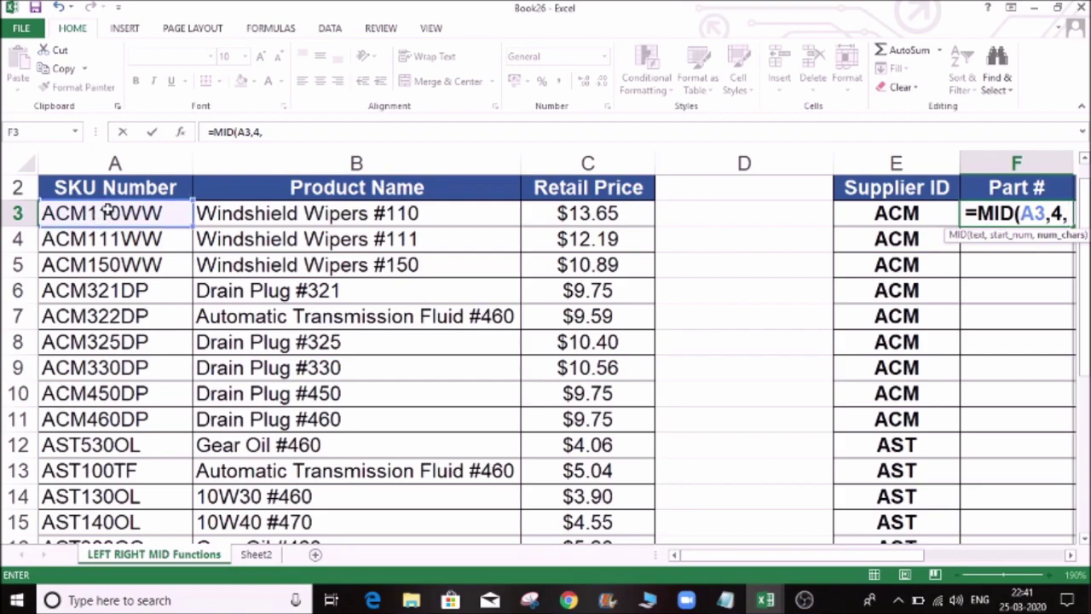
text(3)
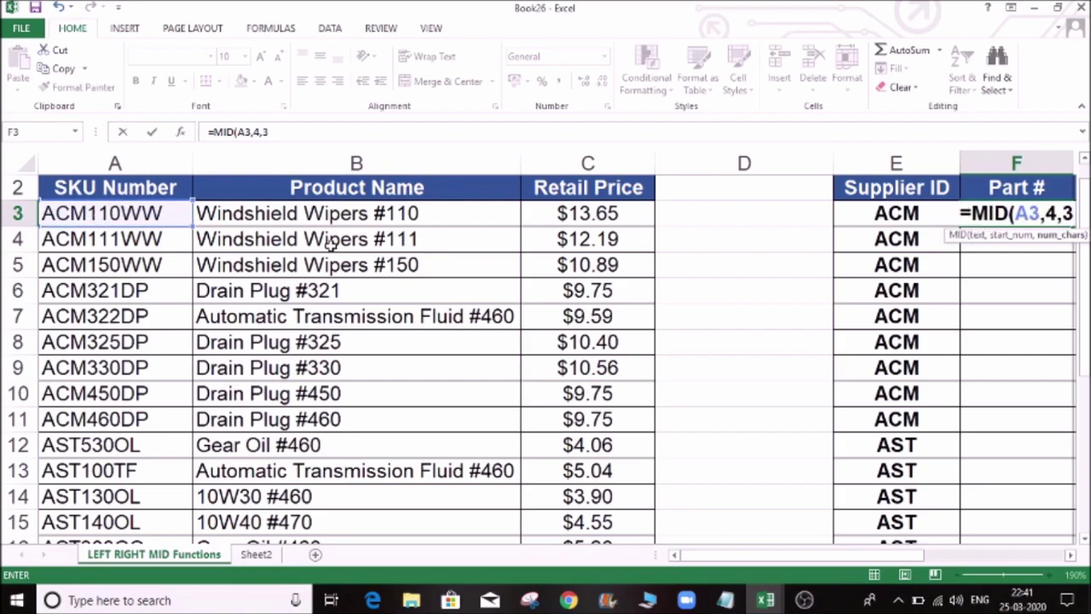
key(BackSpace)
text(3))
key(Return)
key(Up)
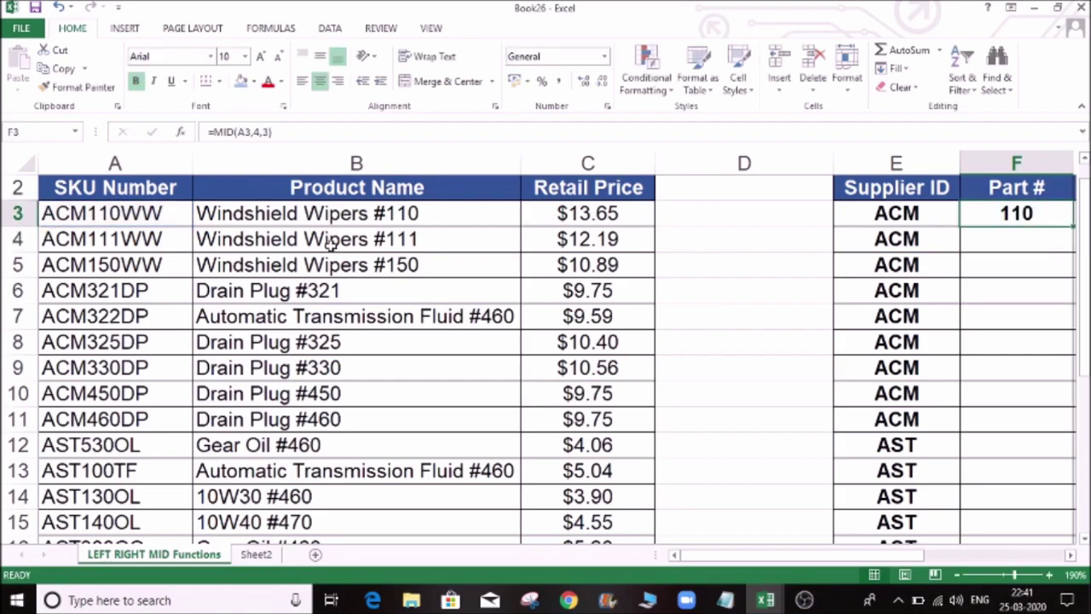
Copy the MID formula down the Part # column and spot-check F7 and F11
double_click(1073, 225)
click(1020, 313)
click(1019, 418)
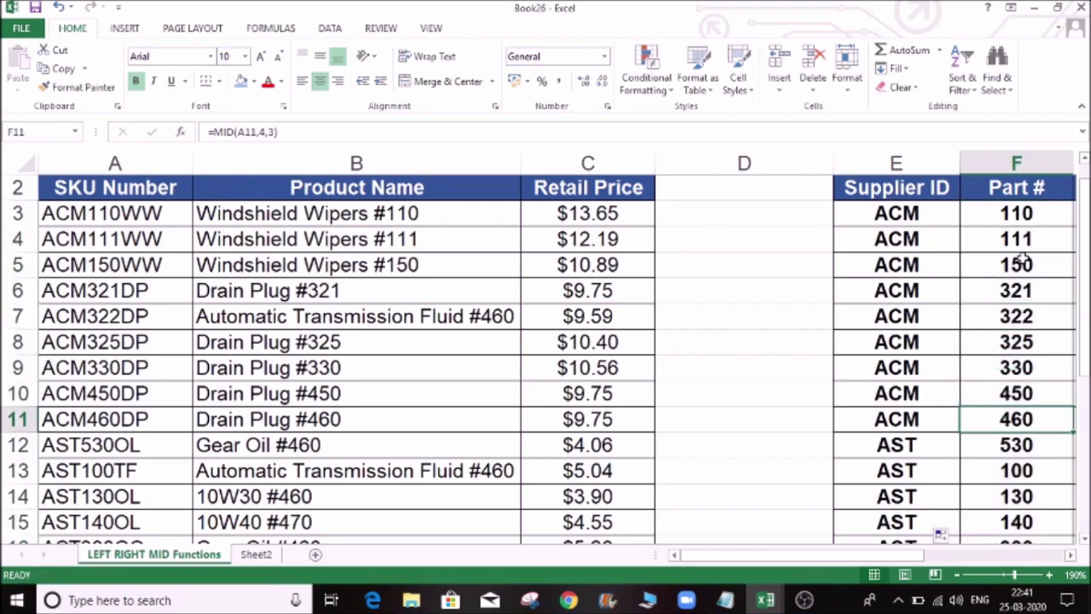
click(1030, 214)
key(Right)
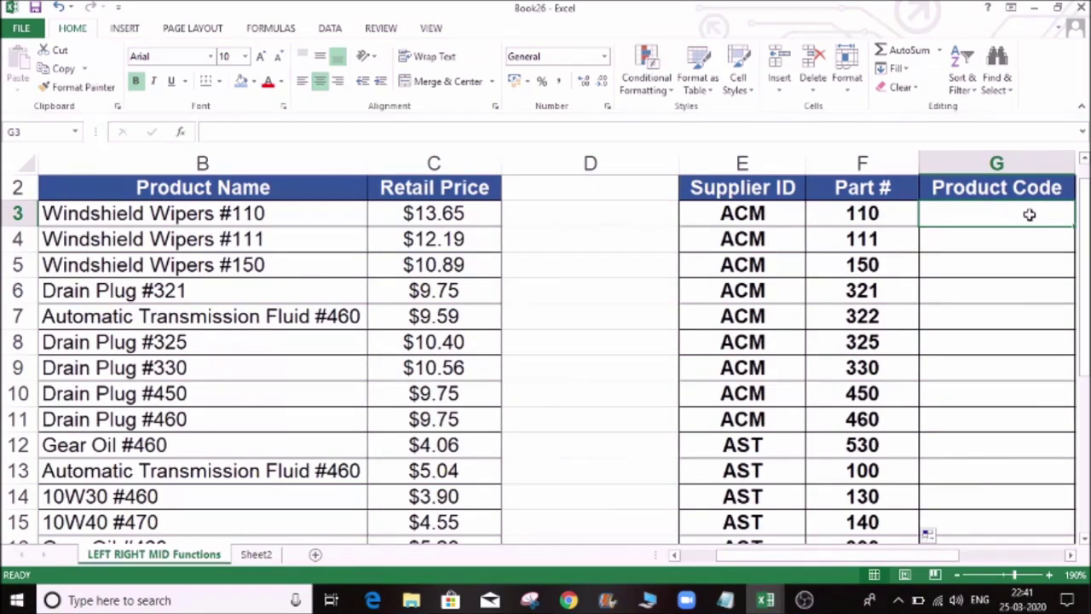
Hide columns B through D
click(524, 163)
ctrl+click(473, 162)
ctrl+click(324, 160)
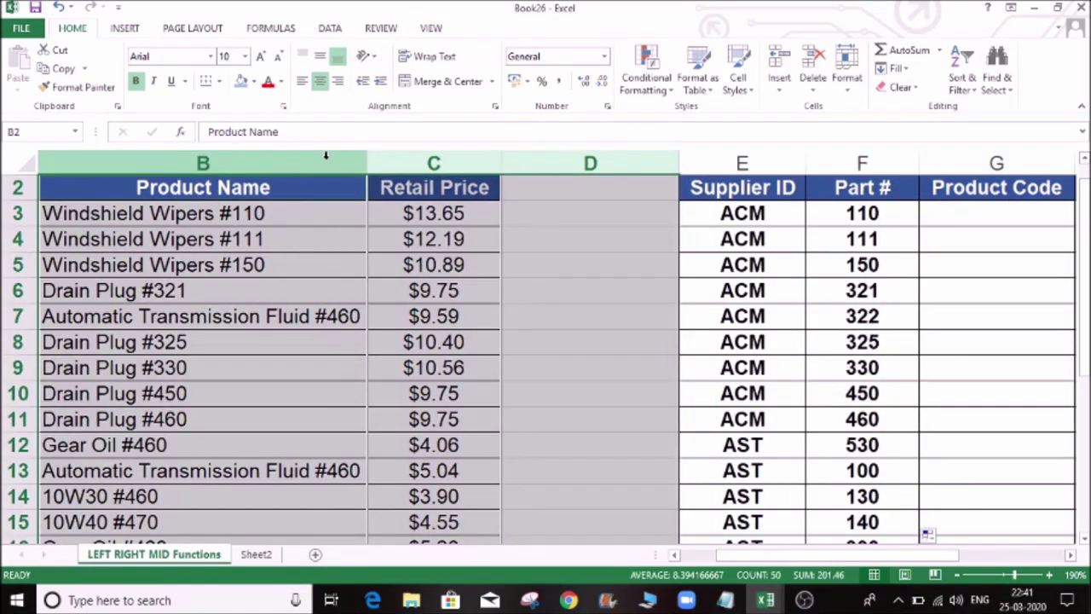
right_click(341, 180)
click(397, 374)
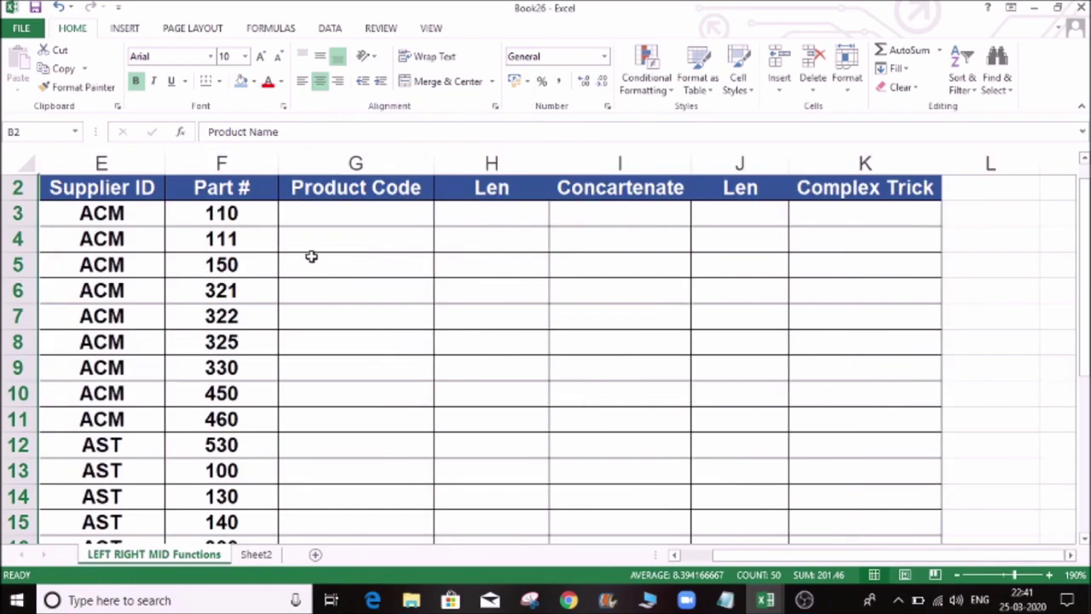
Enter =RIGHT(A3,2) in Product Code cell G3
click(313, 220)
key(Left)
key(Left)
key(Left)
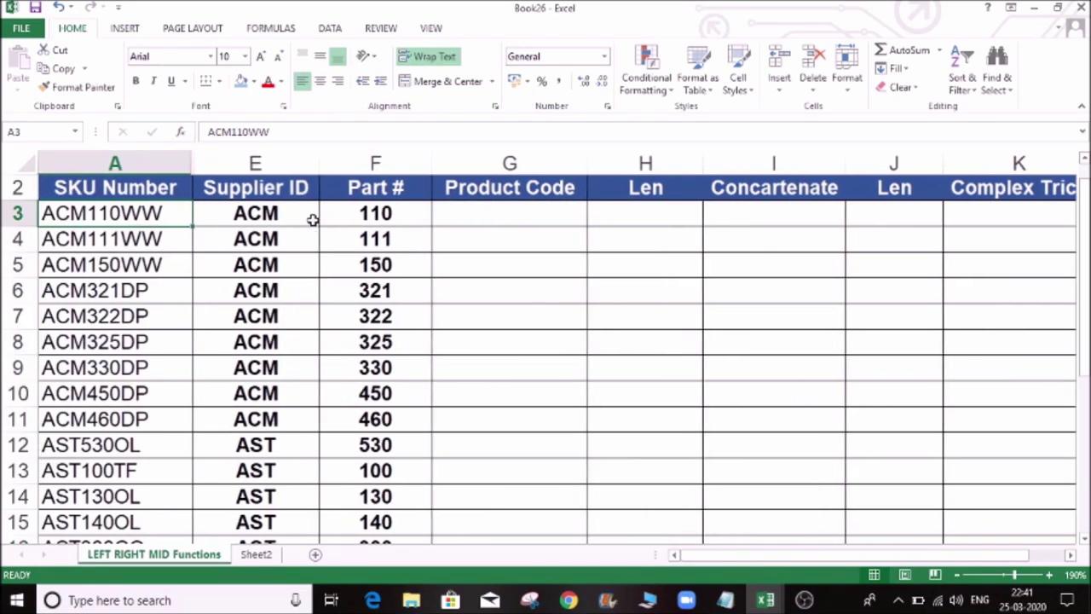
key(Right)
key(Right)
key(Right)
key(Right)
key(Left)
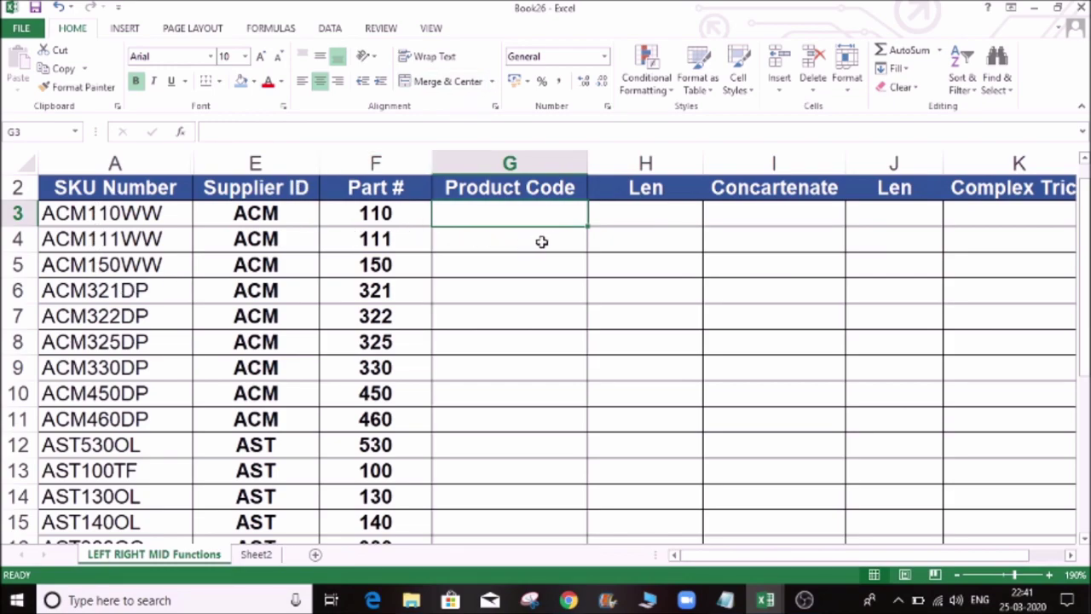
text(=)
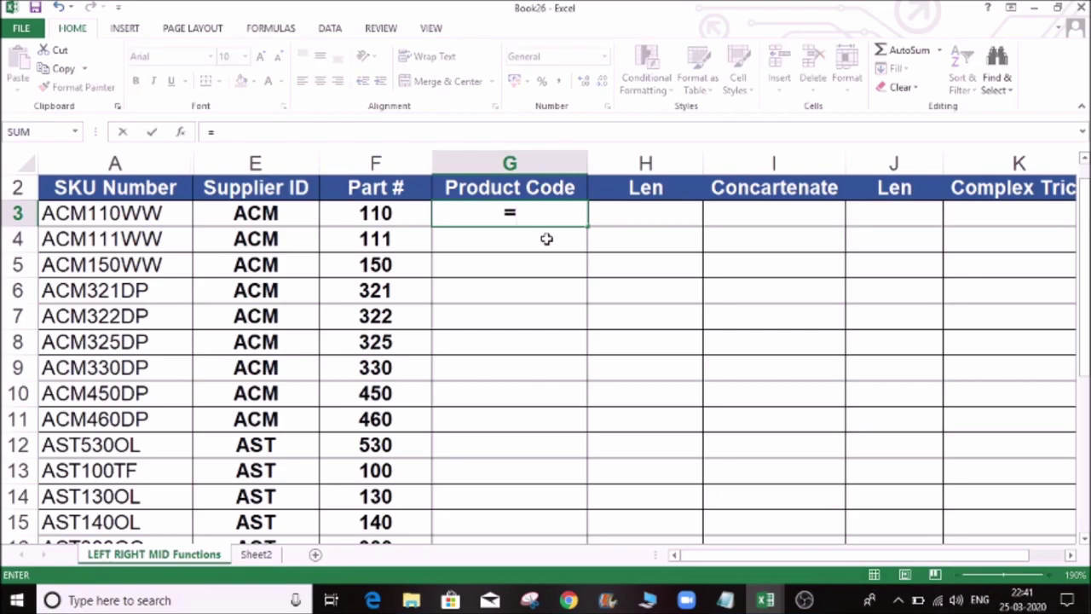
text(rig)
double_click(550, 239)
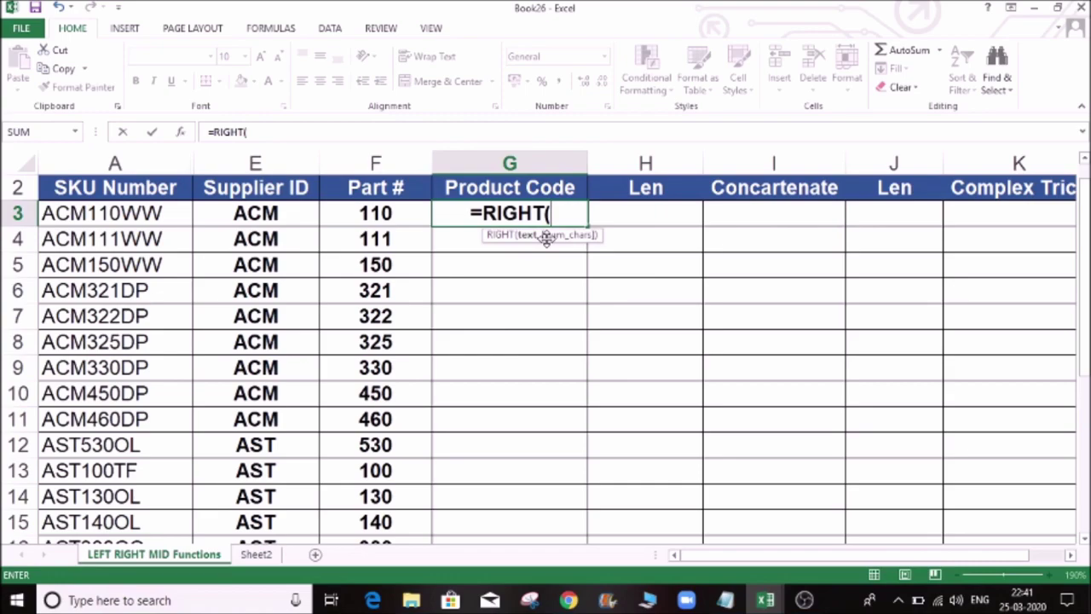
click(156, 209)
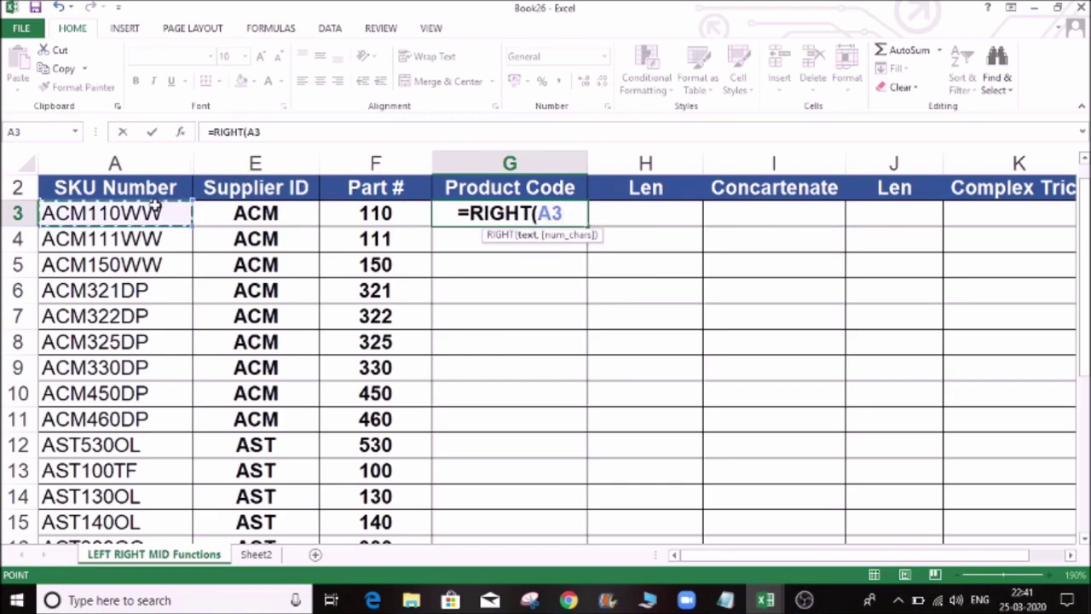
text(,)
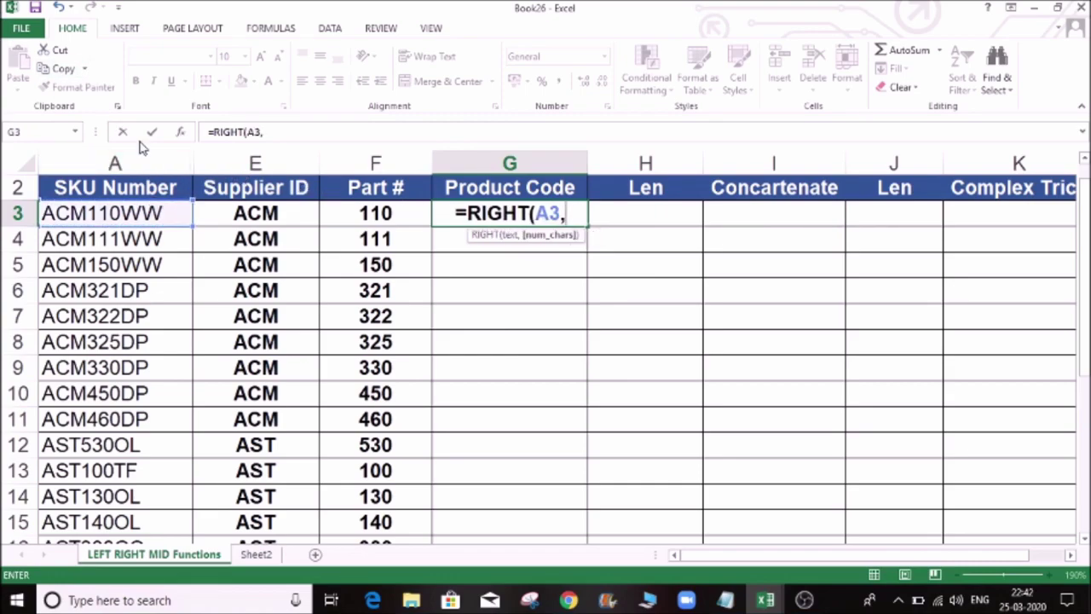
text(2)
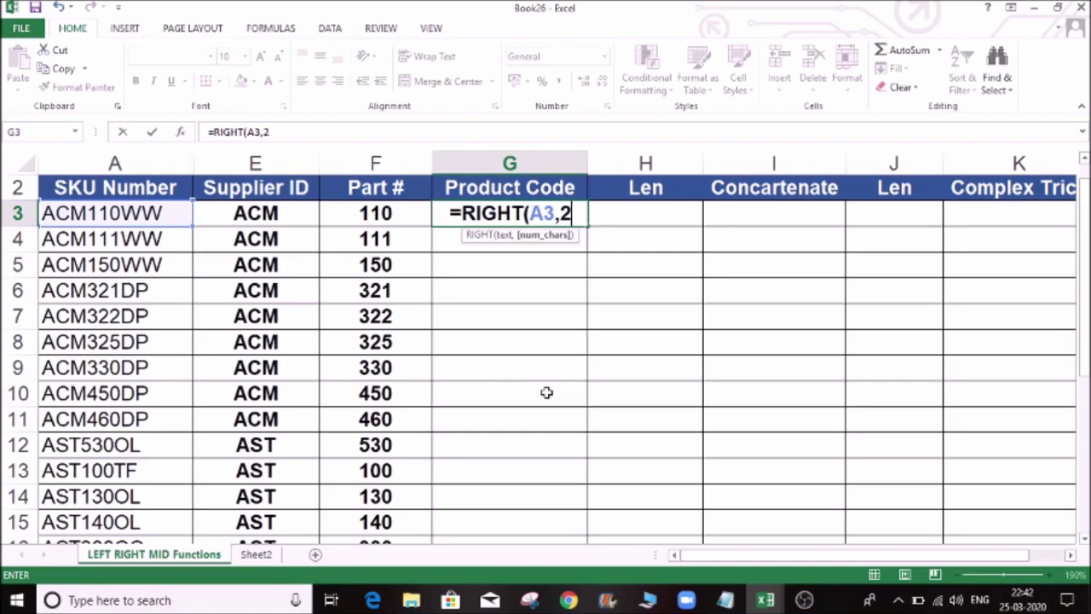
text())
key(ctrl+Return)
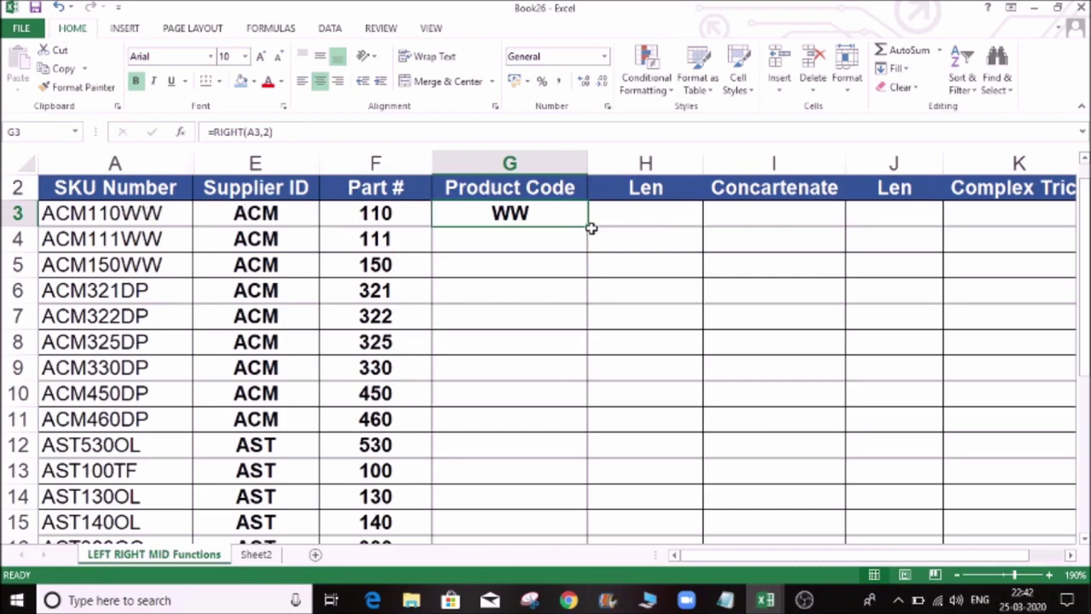
Briefly try 3 characters in the RIGHT formula, then revert it to 2
click(260, 131)
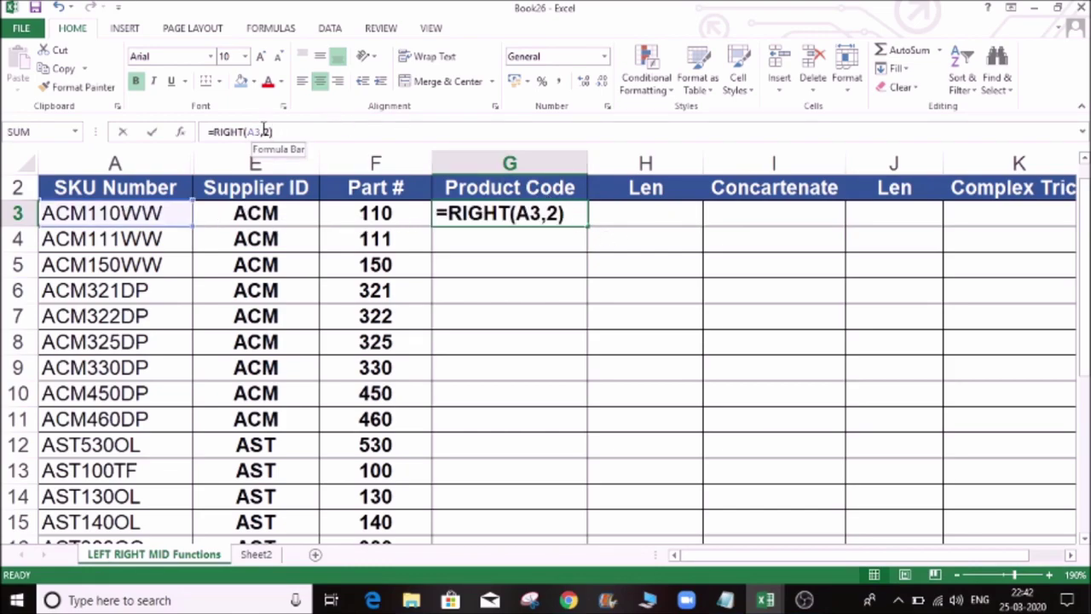
key(Delete)
text(3)
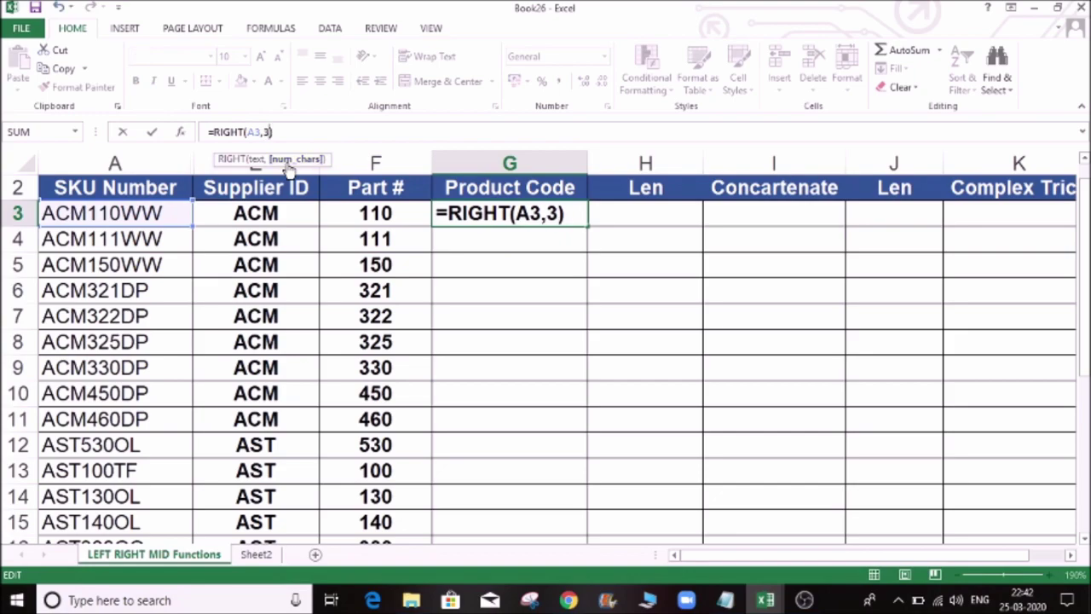
key(ctrl+Return)
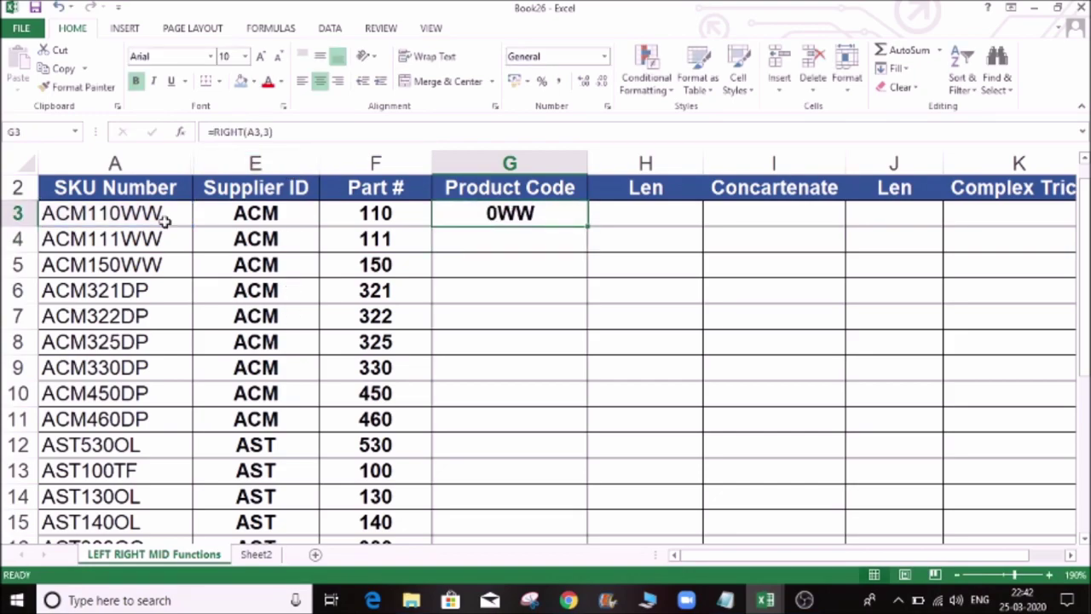
click(265, 132)
key(BackSpace)
text(2)
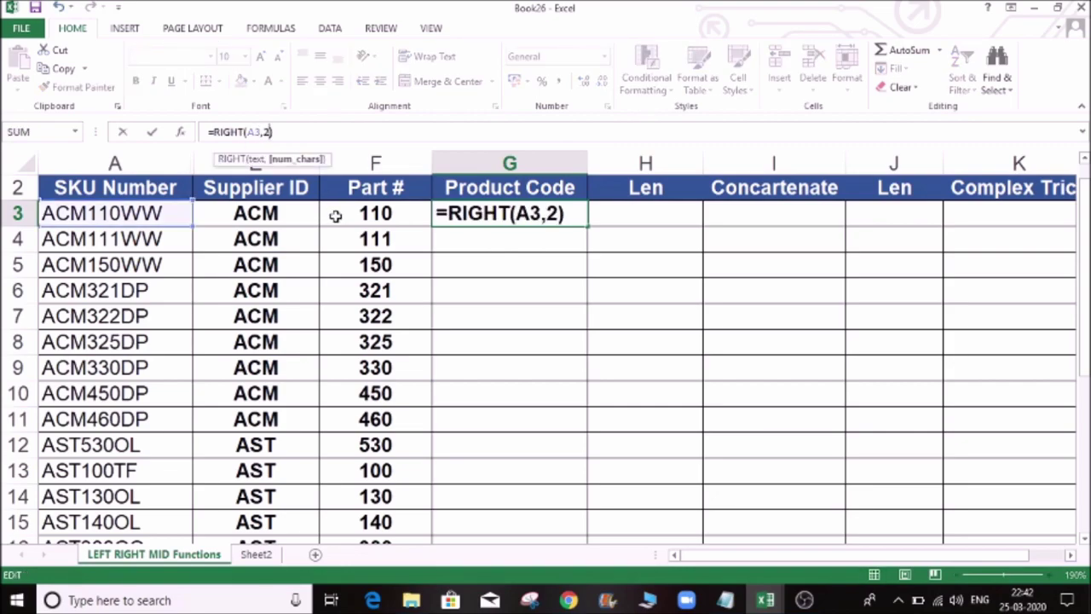
key(Return)
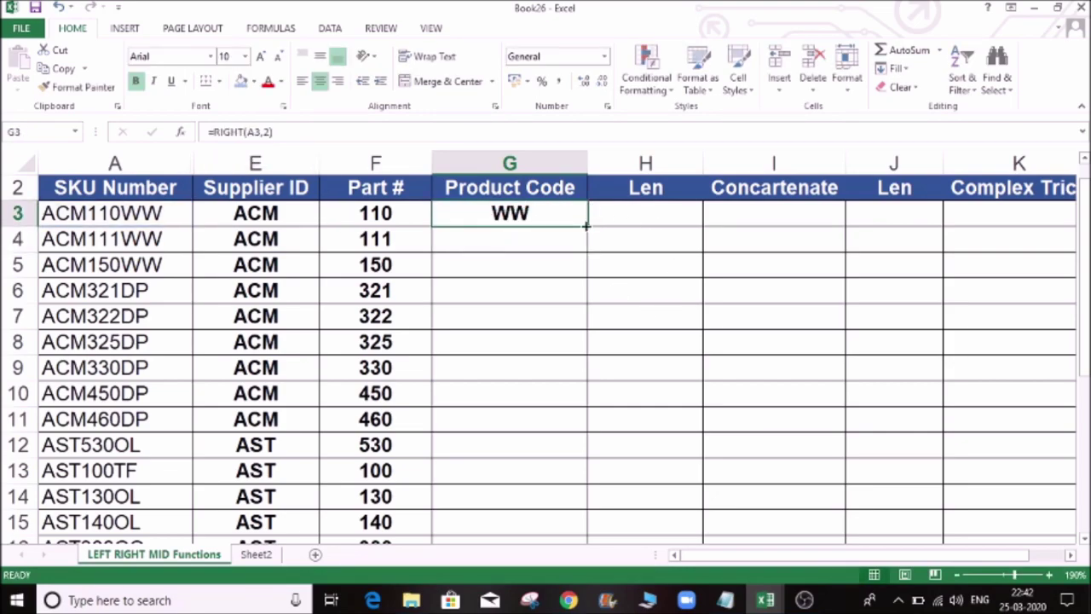
Copy the RIGHT formula down column G and spot-check G5 and G22
double_click(587, 226)
click(572, 264)
scroll(597, 315, down, 4)
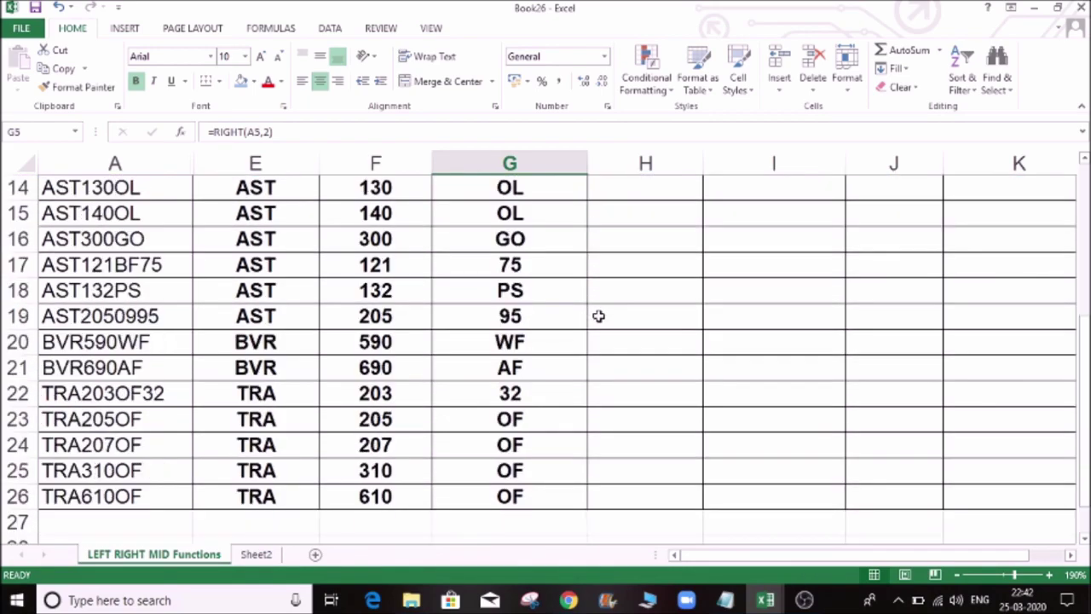
click(549, 395)
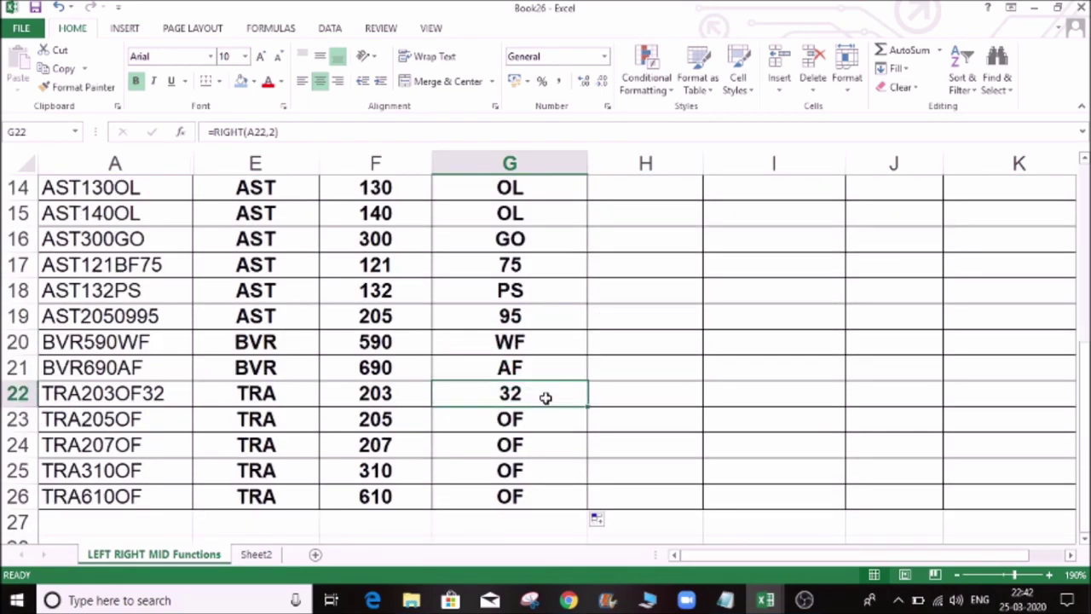
scroll(545, 397, up, 5)
click(537, 231)
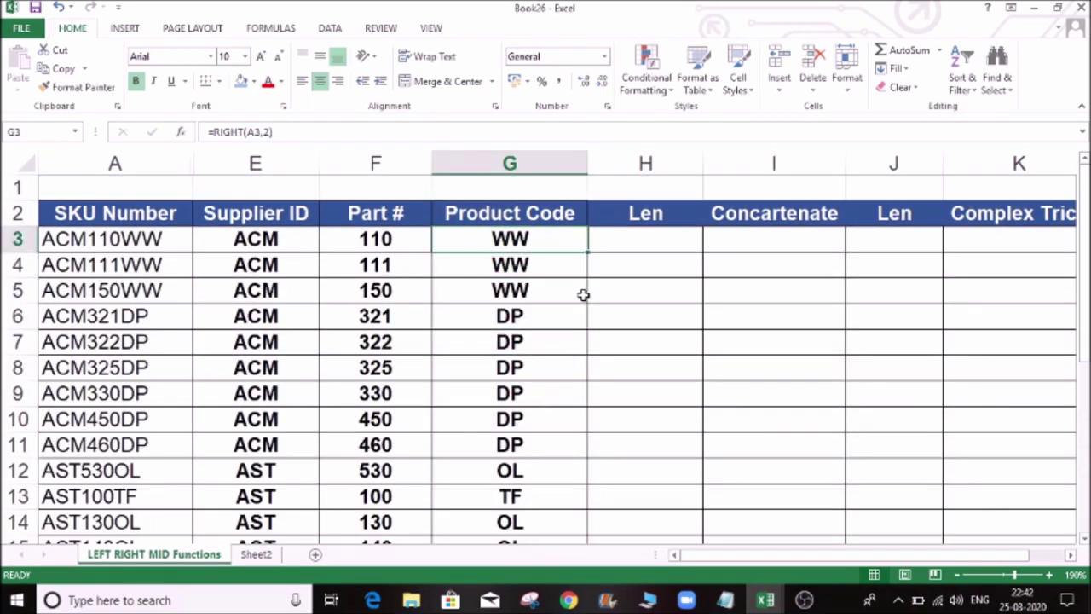
click(636, 242)
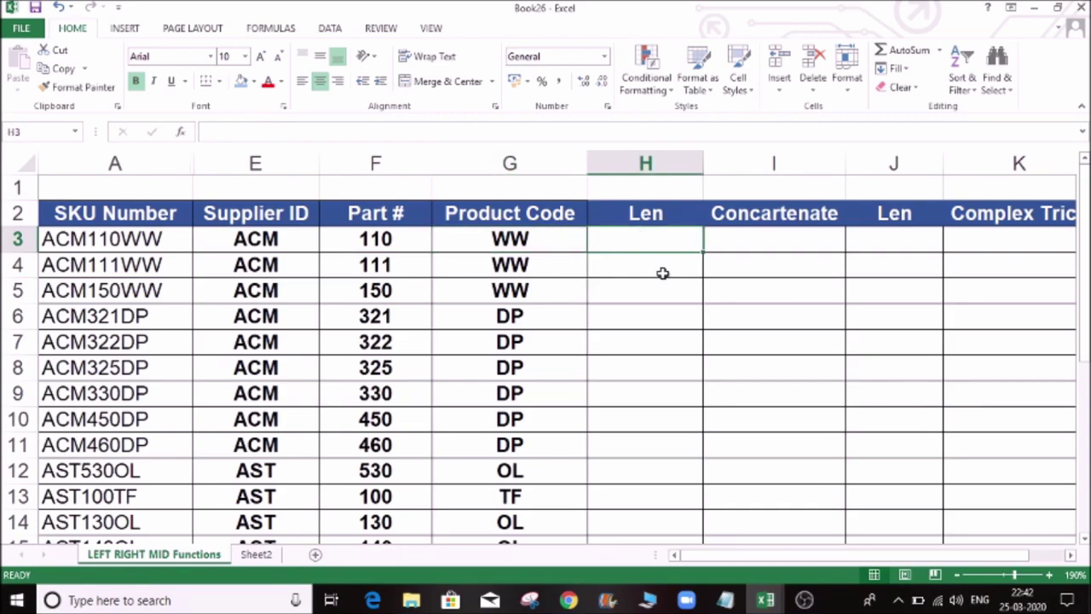
click(114, 219)
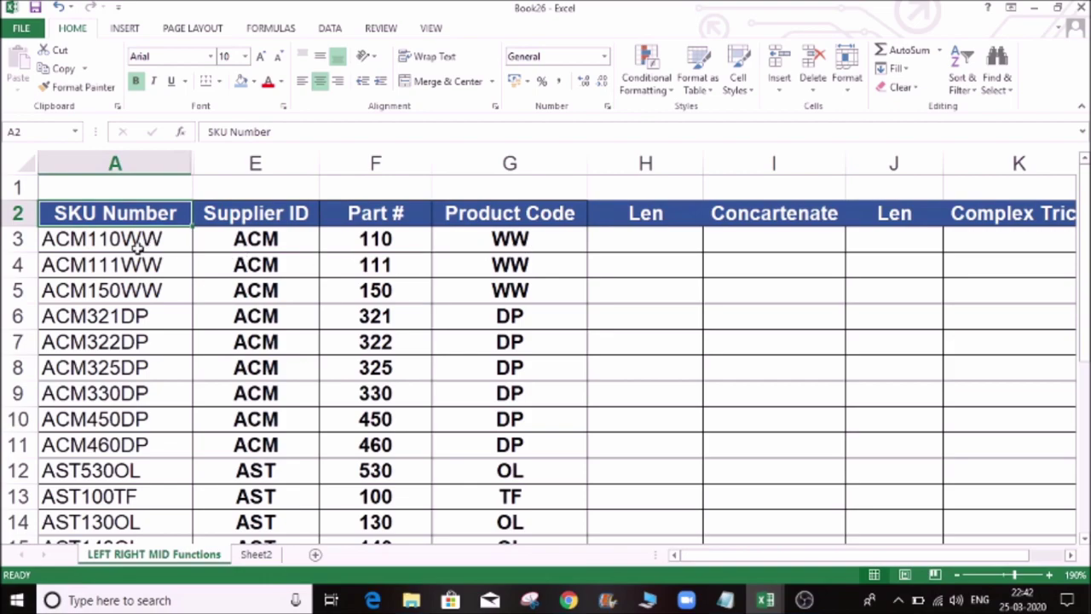
click(138, 241)
click(283, 248)
click(345, 237)
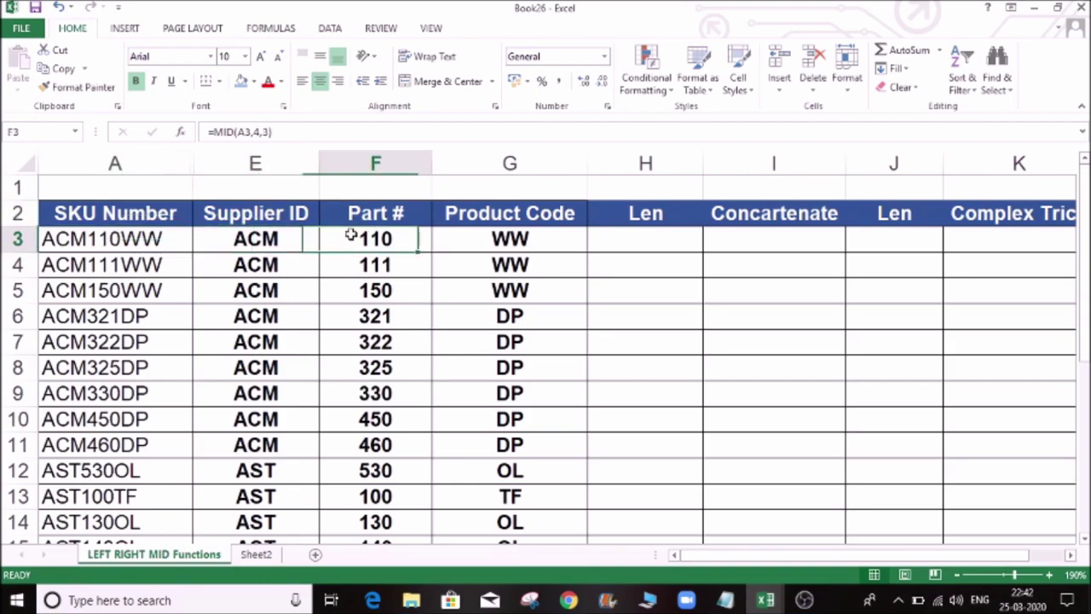
click(478, 240)
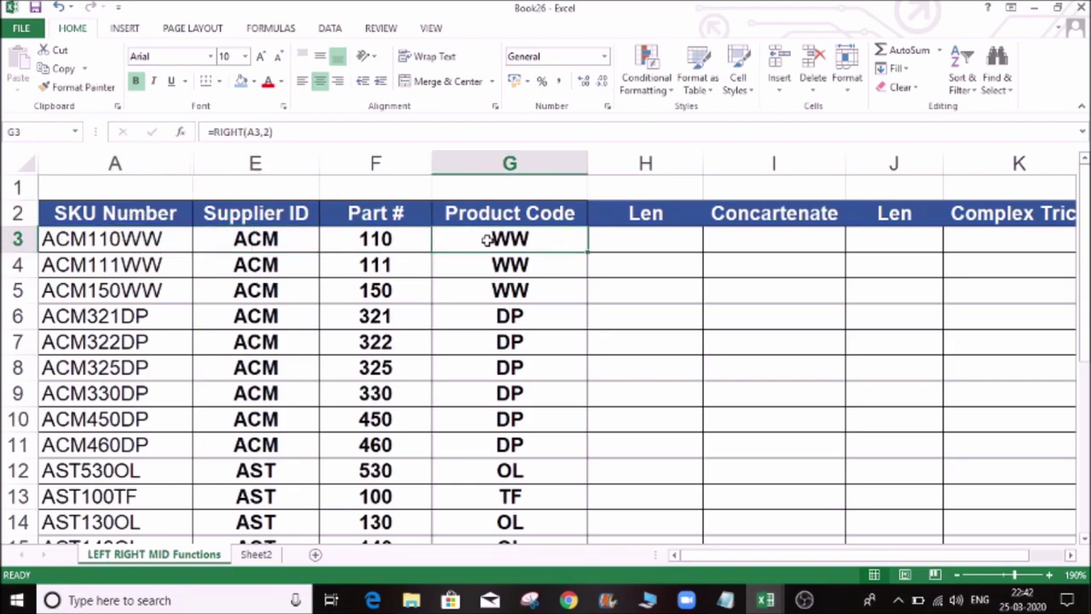
click(100, 238)
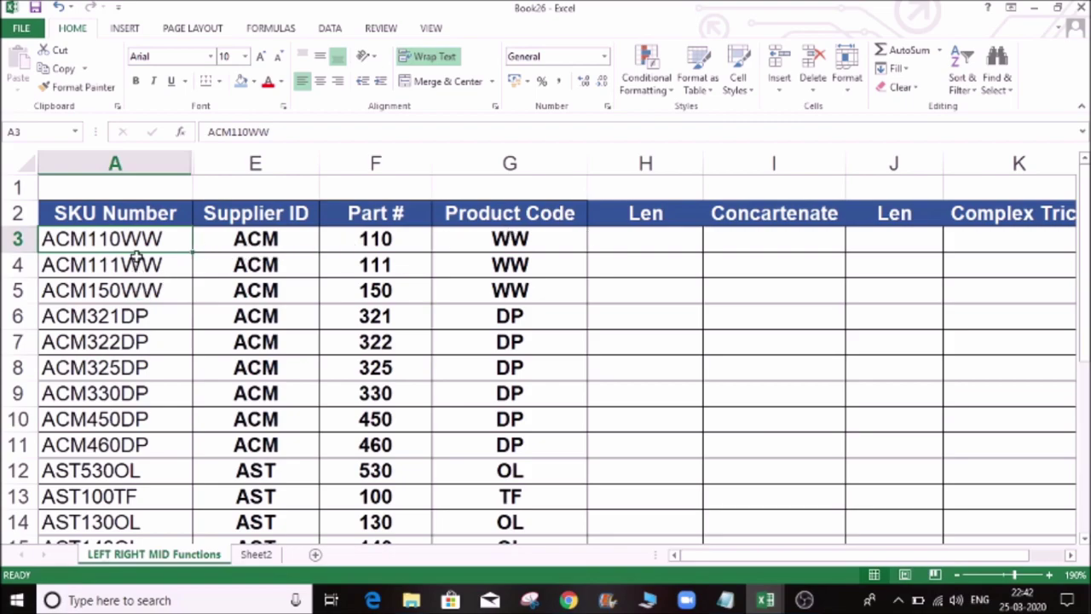
click(654, 242)
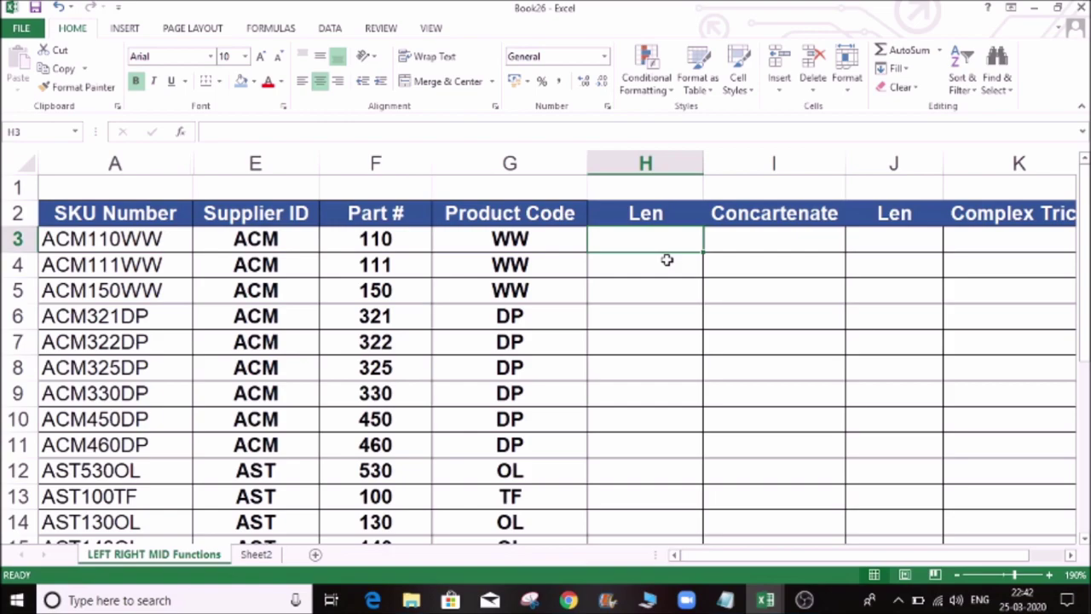
Enter =LEN(A3) in H3 and fill it down column H, giving 8 per SKU
text(=leb)
key(BackSpace)
text(n)
double_click(663, 263)
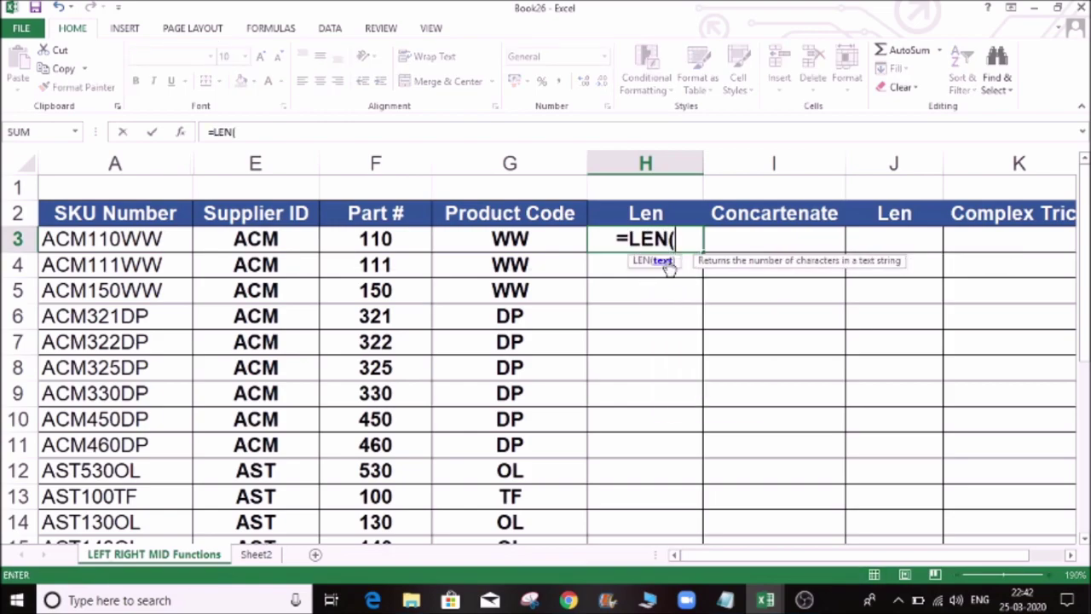
click(75, 238)
key(Return)
key(Up)
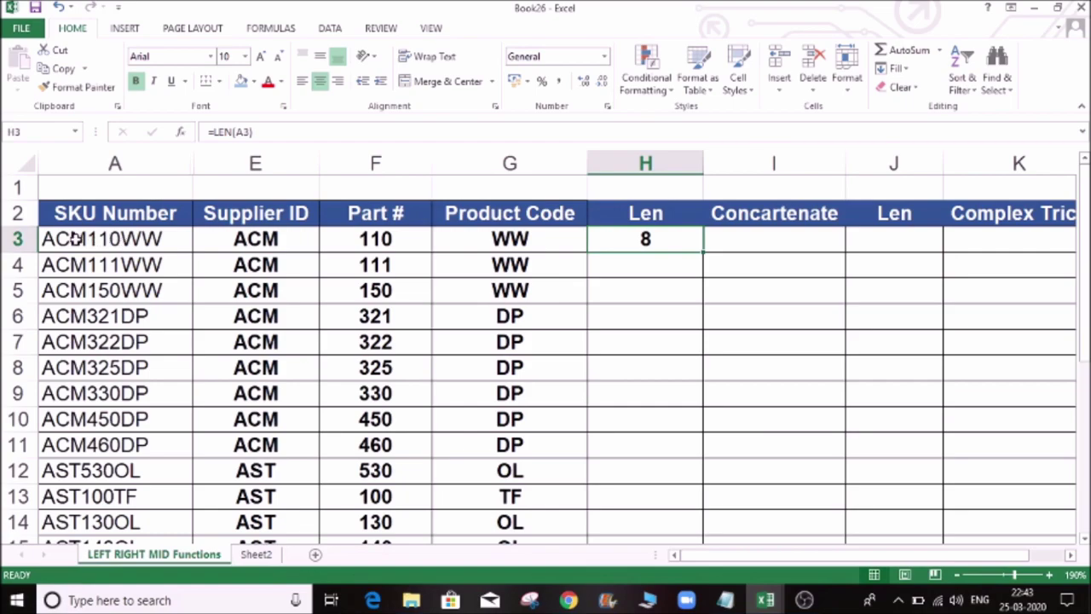
double_click(703, 251)
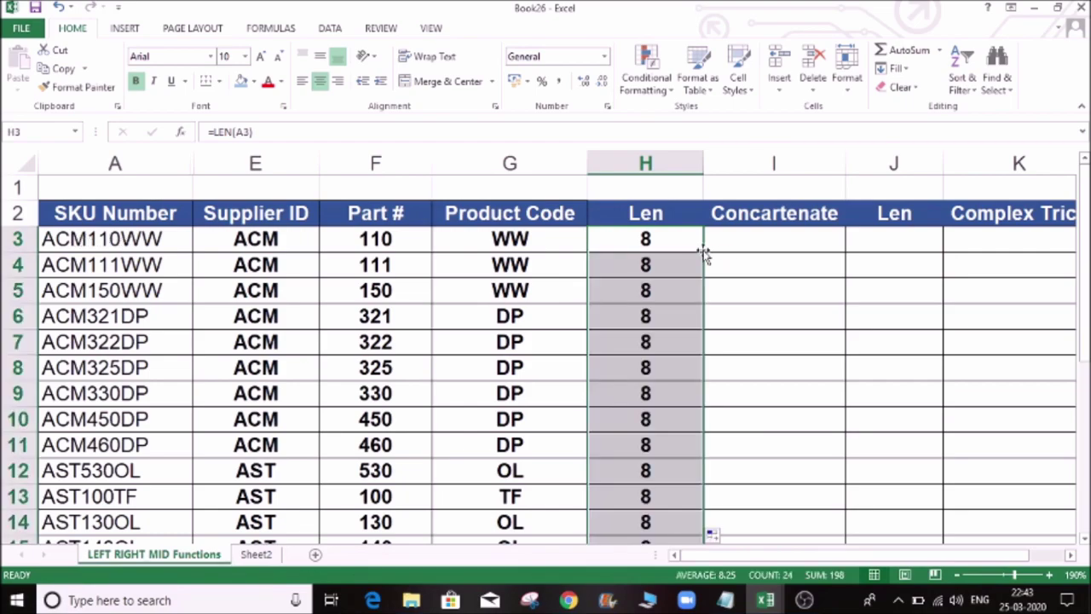
click(672, 220)
key(shift+space)
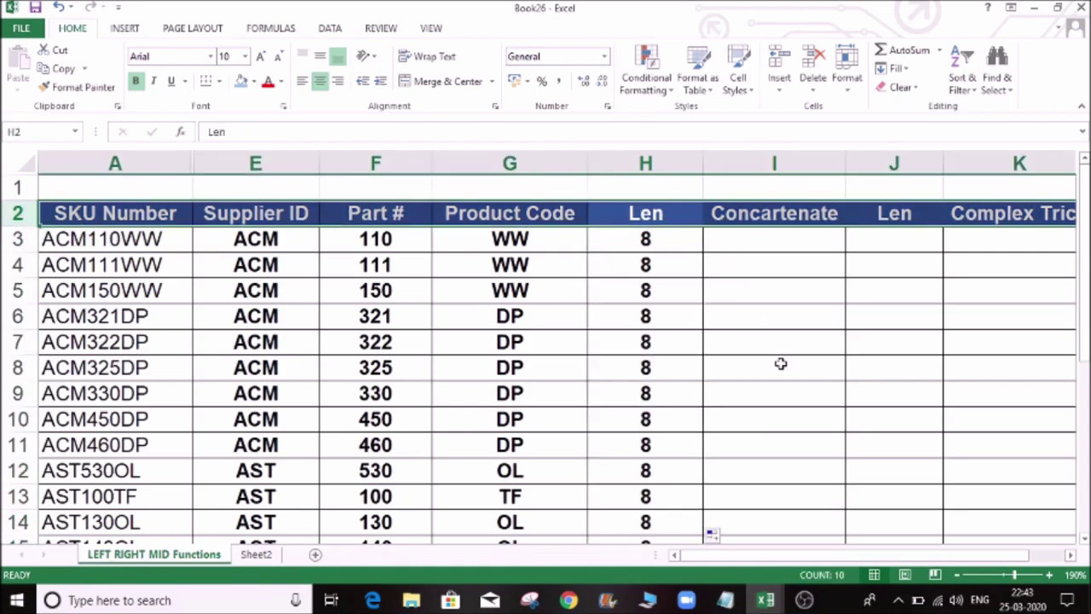
key(ctrl+shift+l)
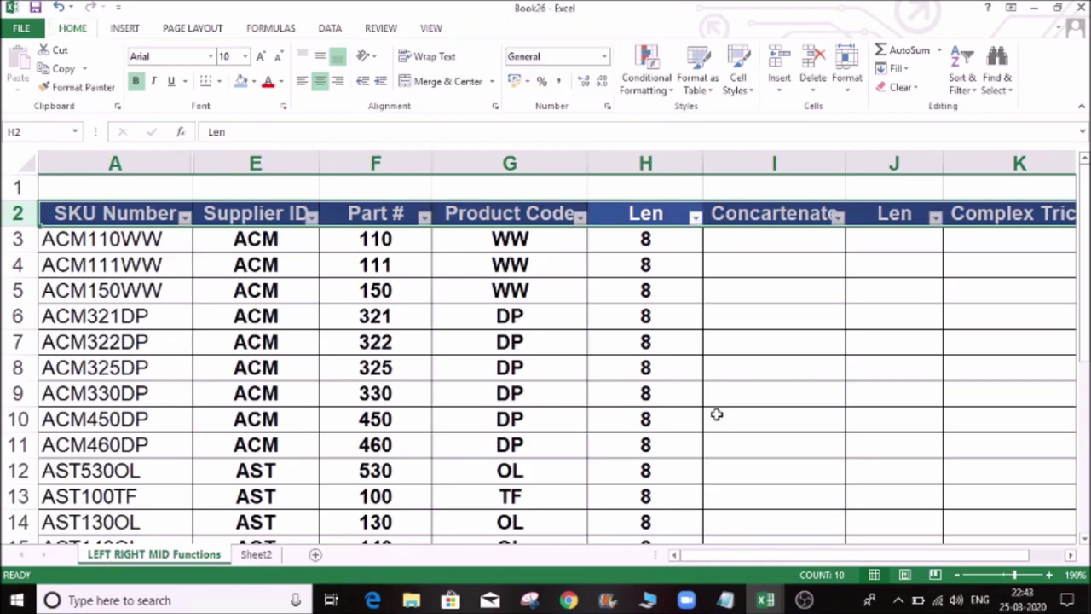
click(691, 279)
click(695, 214)
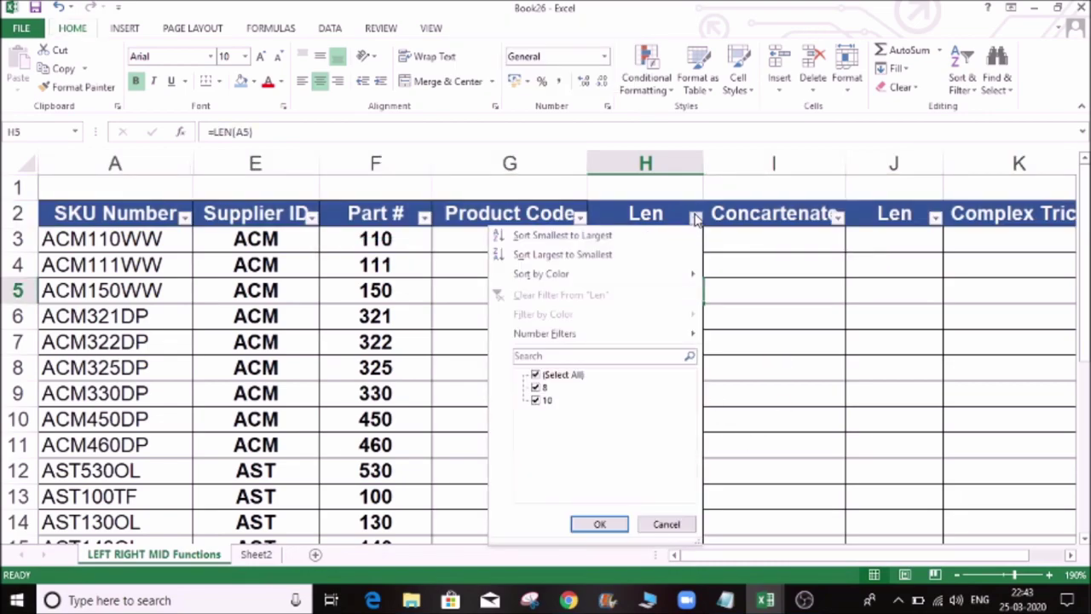
click(539, 388)
click(599, 524)
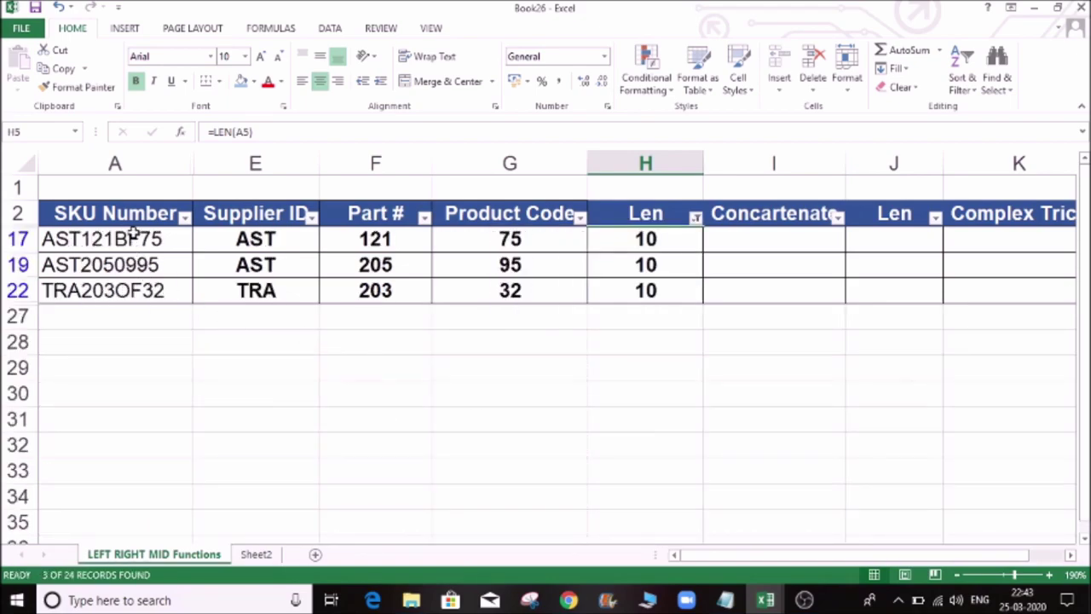
drag(140, 239, 151, 287)
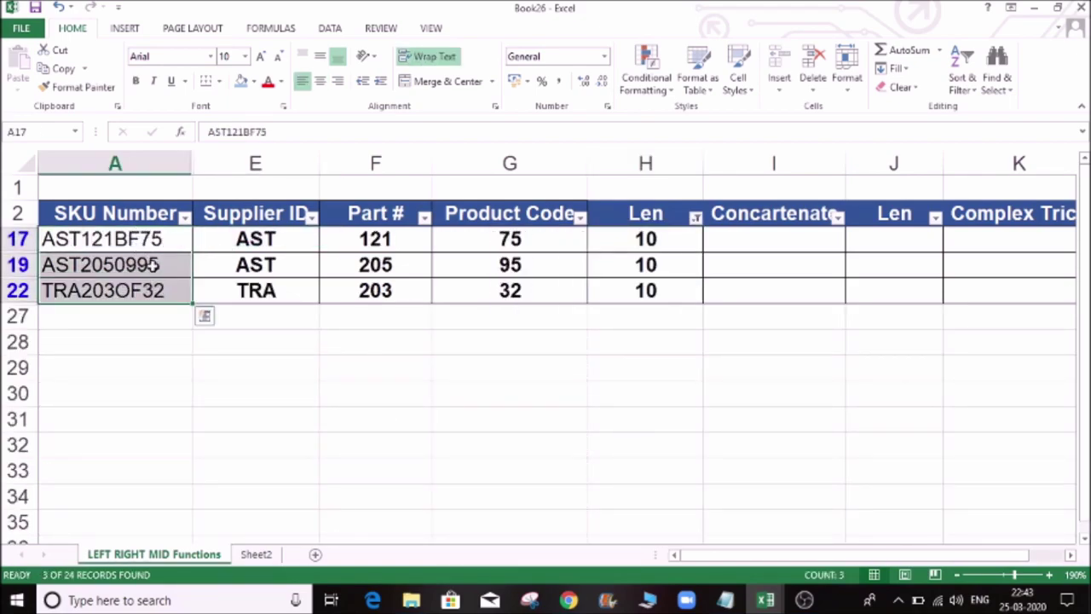
click(595, 385)
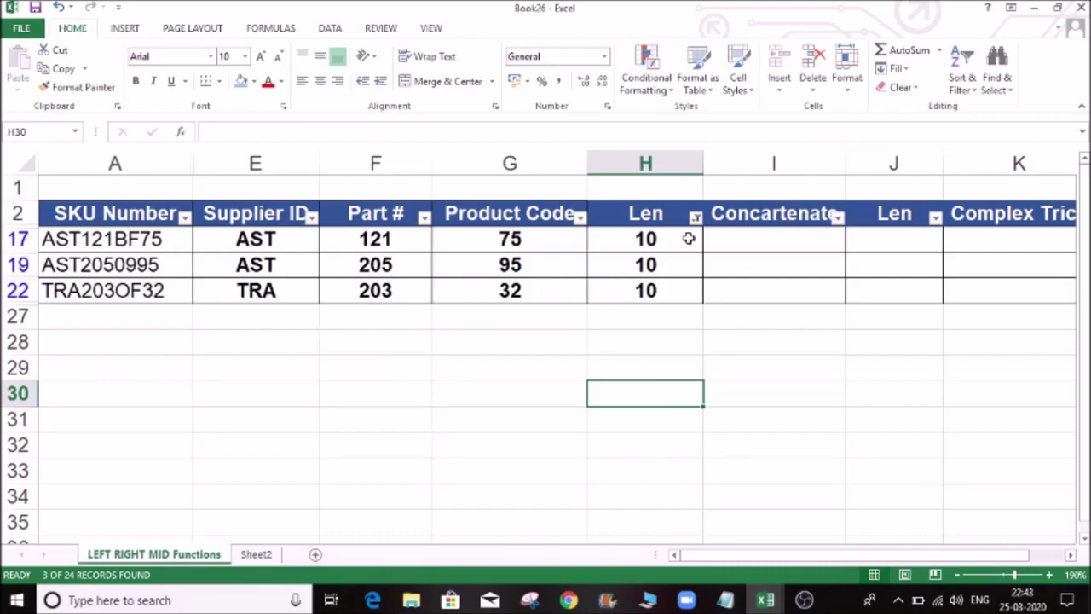
click(641, 214)
key(ctrl+shift+Left)
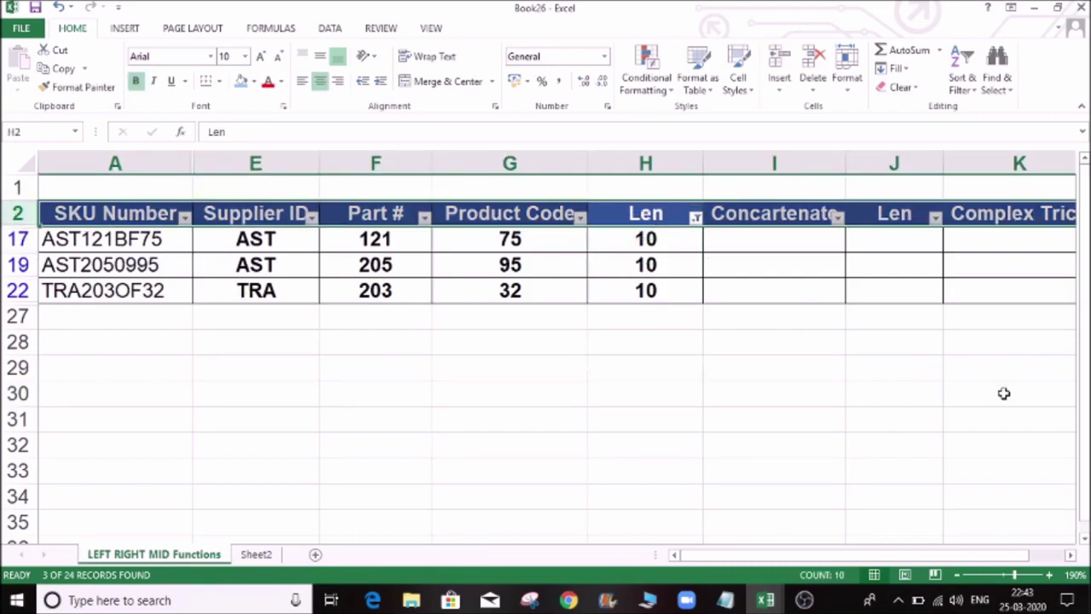
key(ctrl+shift+l)
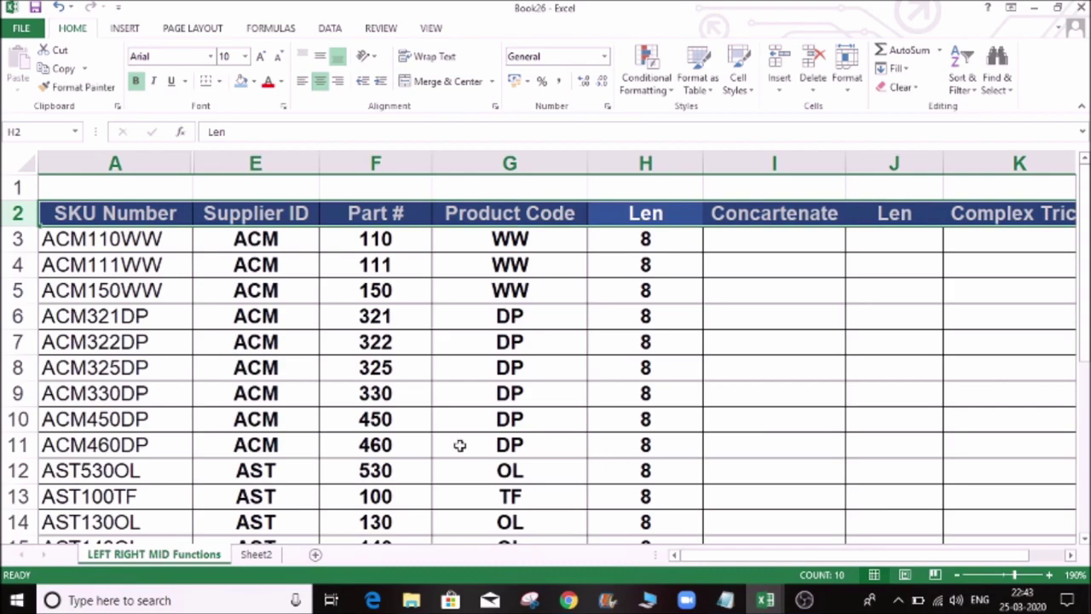
click(130, 288)
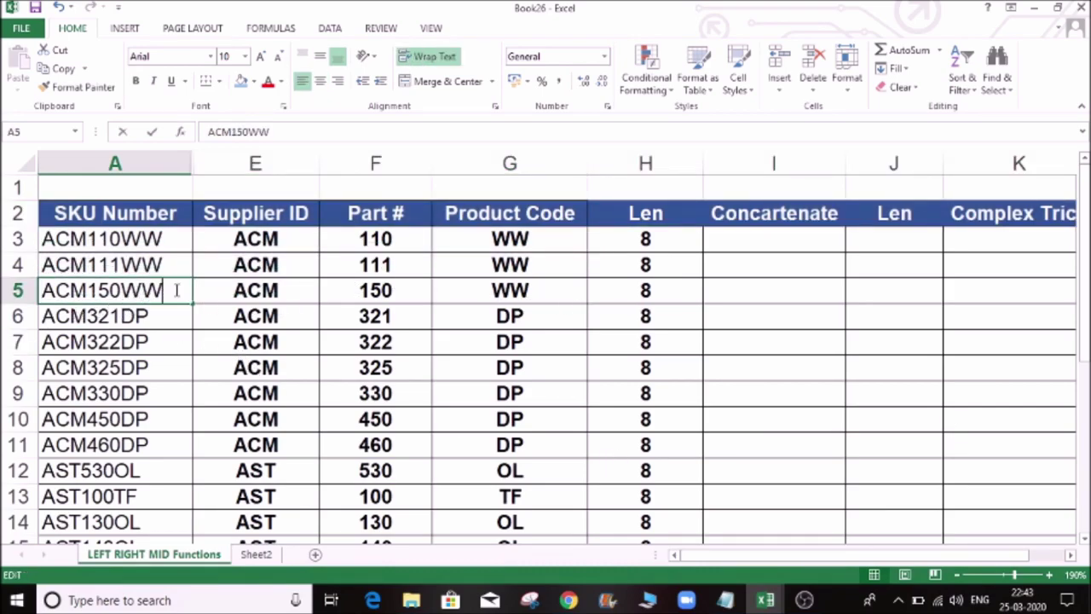
key(BackSpace)
key(Tab)
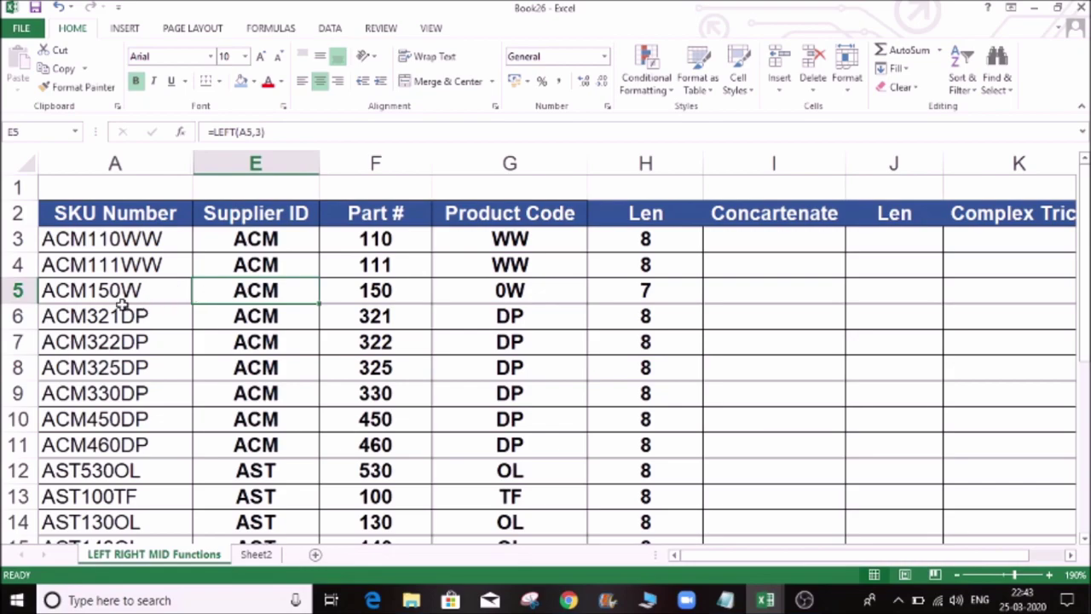
click(648, 290)
click(164, 287)
double_click(163, 288)
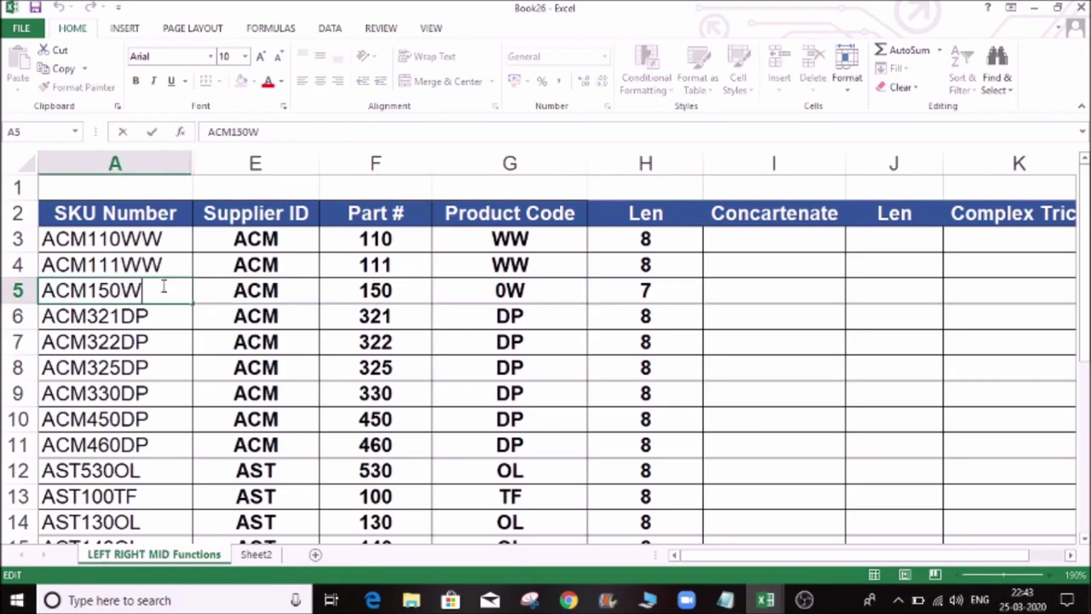
text(w)
key(BackSpace)
text(W)
key(Tab)
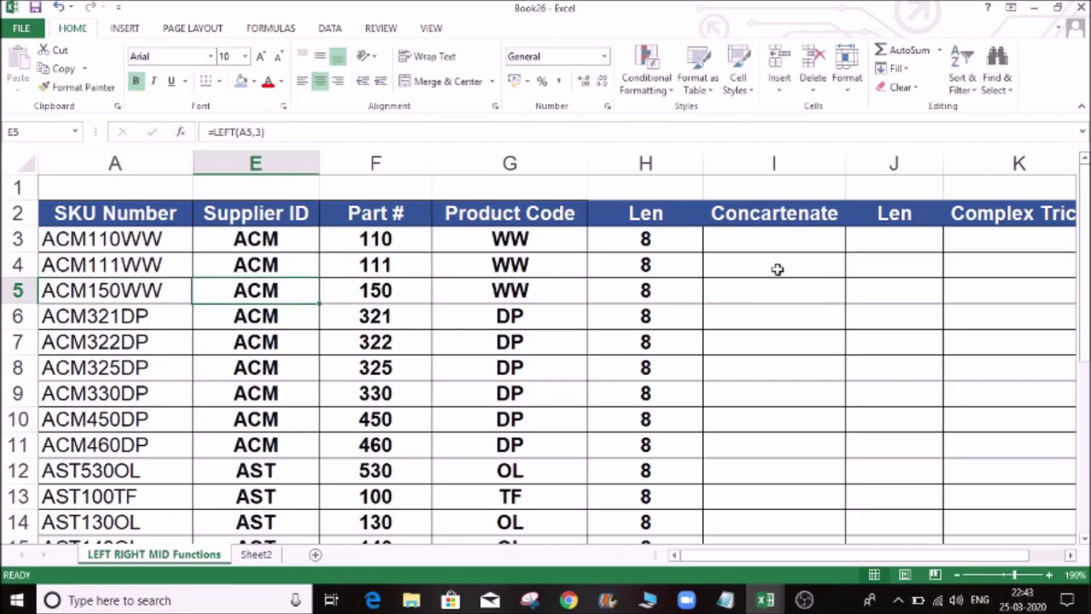
click(633, 162)
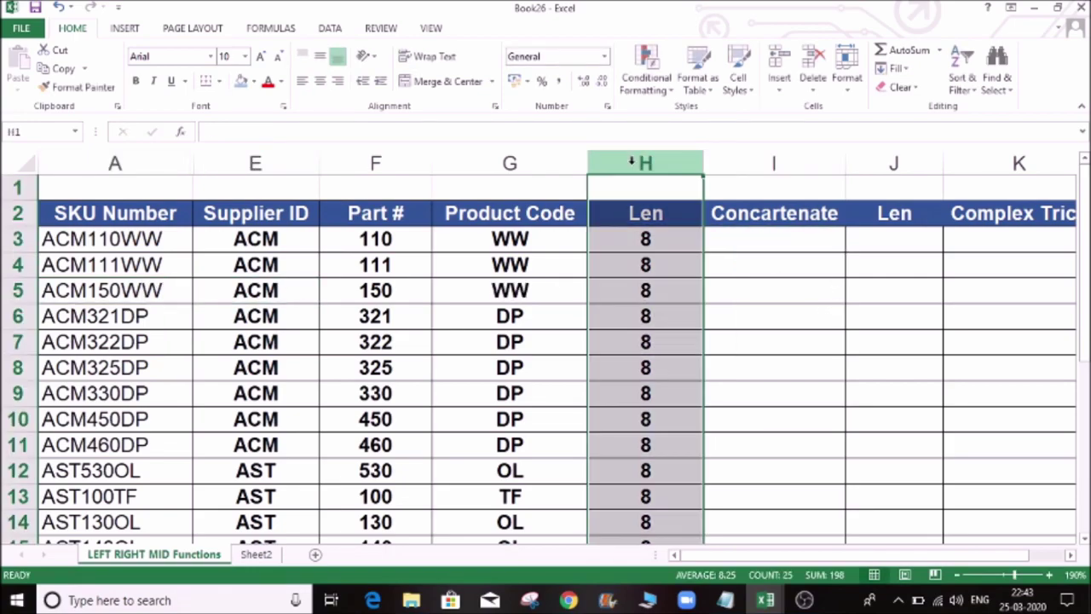
Hide the Len column H
right_click(632, 162)
click(670, 379)
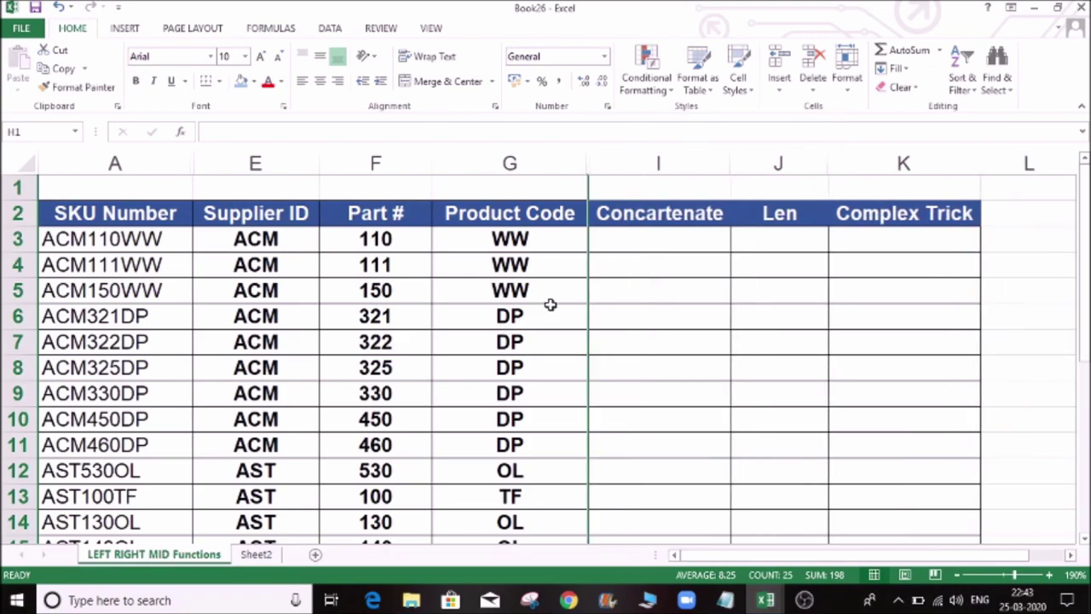
drag(656, 341, 653, 237)
click(654, 239)
Review the Supplier ID, Part # and Product Code formulas against SKU ACM110WW
click(267, 241)
click(358, 239)
click(453, 239)
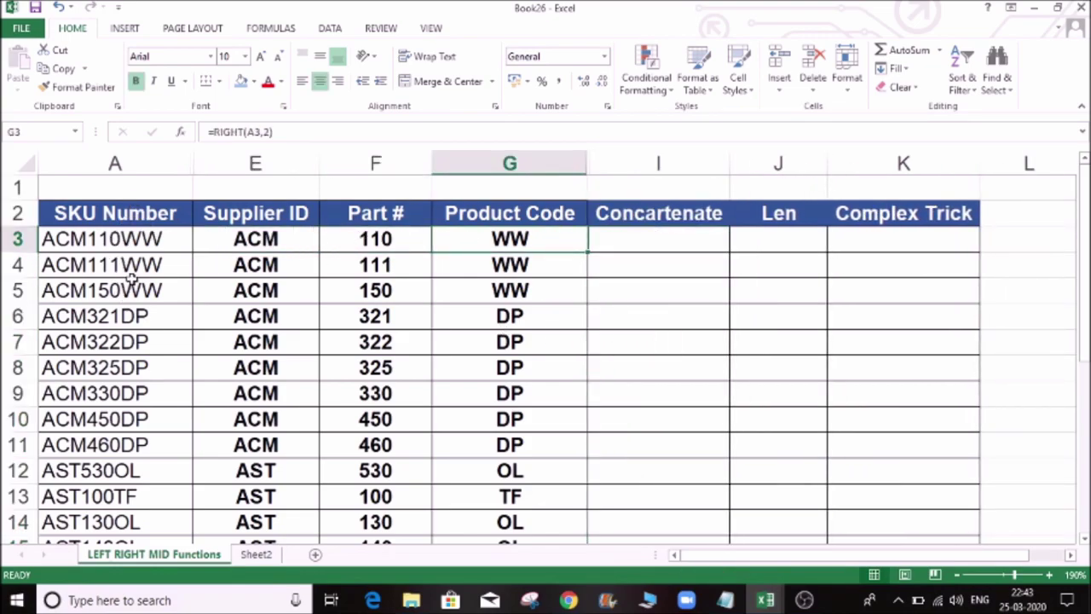
click(260, 245)
click(367, 240)
click(455, 237)
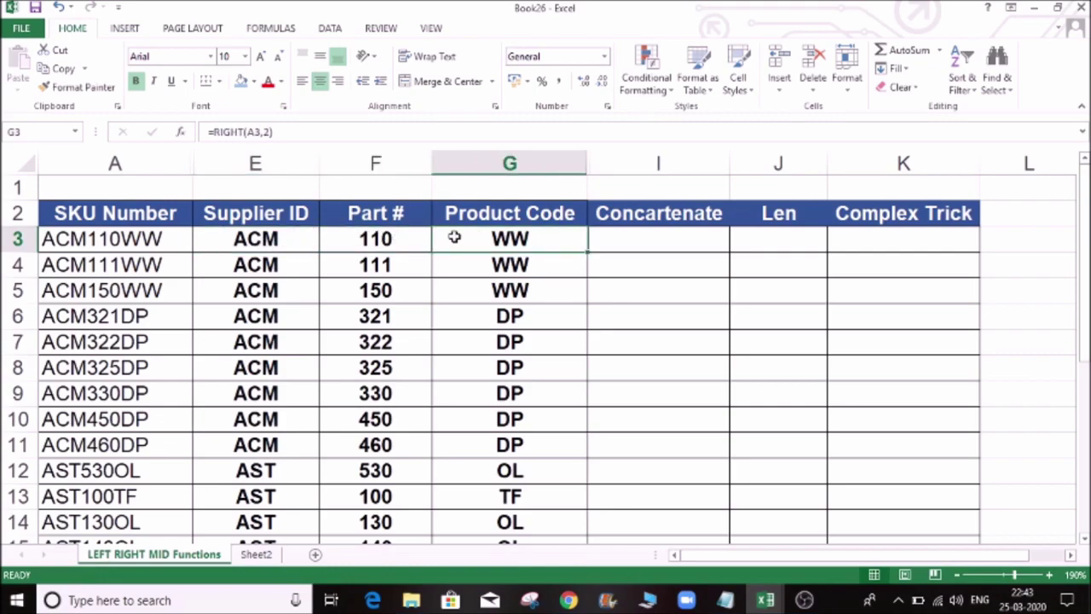
click(102, 217)
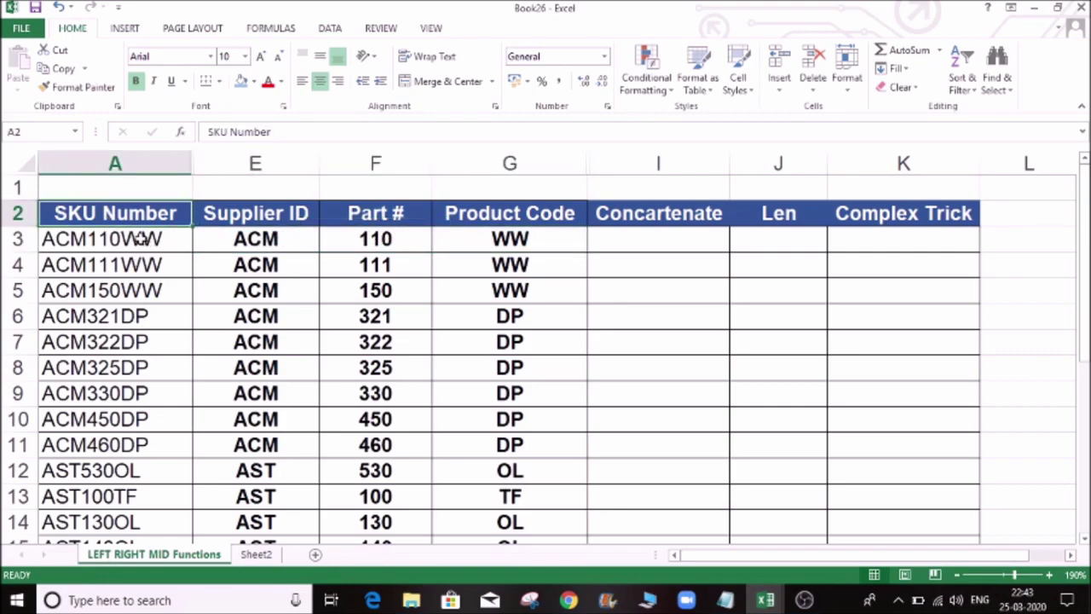
click(141, 239)
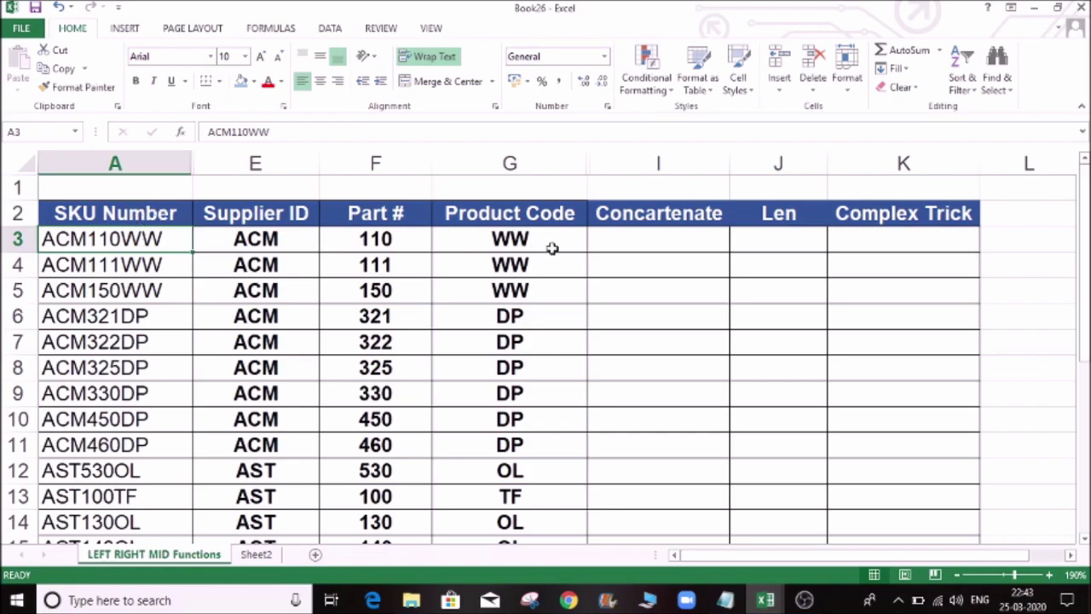
Start a CONCATENATE formula in I3 with F3 and G3, cancel it, and restart
click(653, 237)
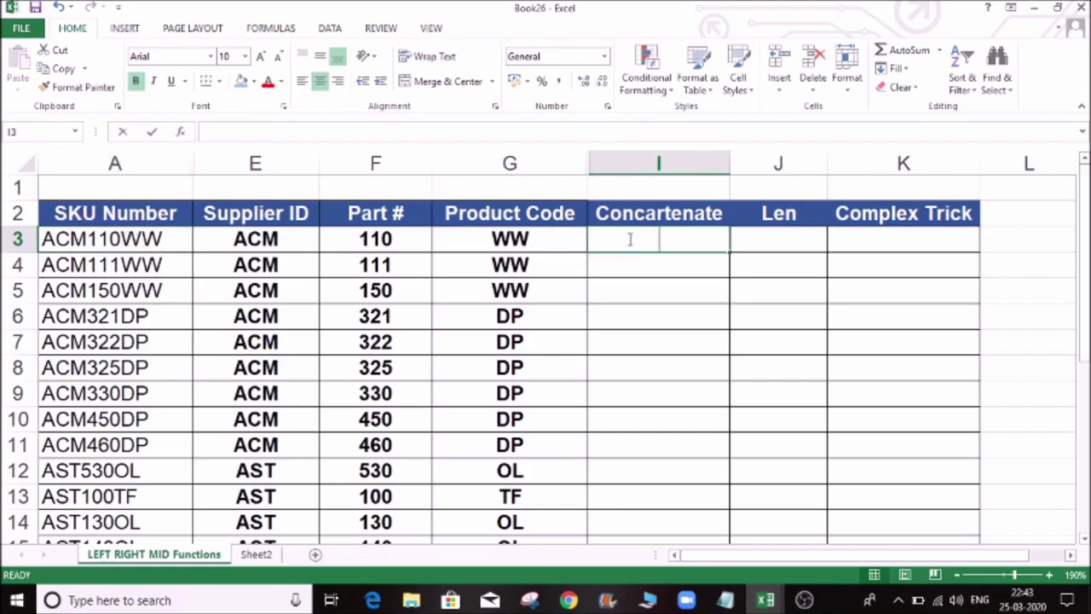
text(=CON)
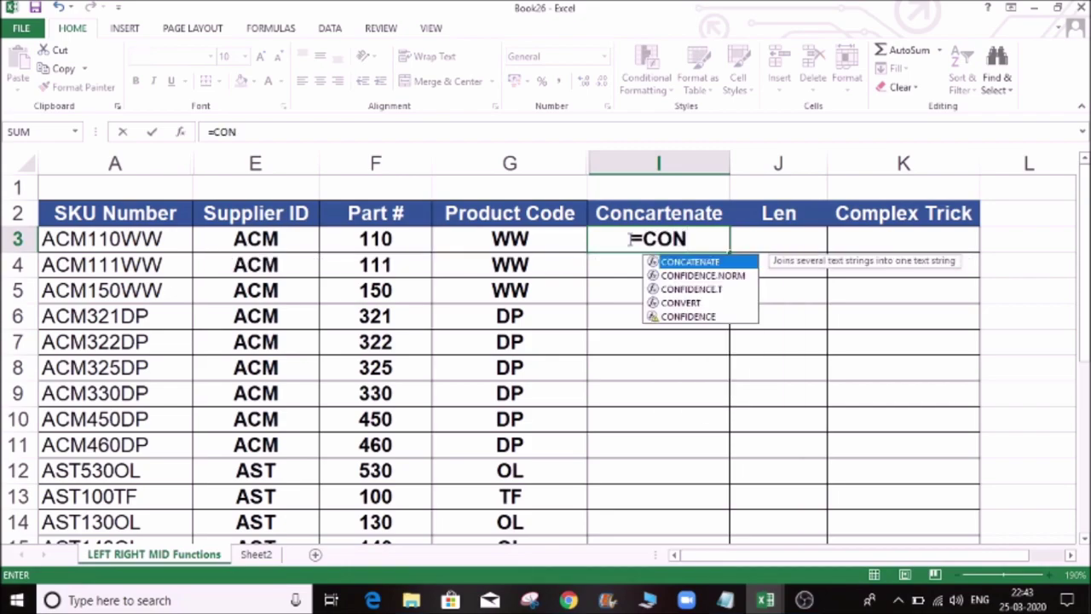
key(Tab)
click(376, 240)
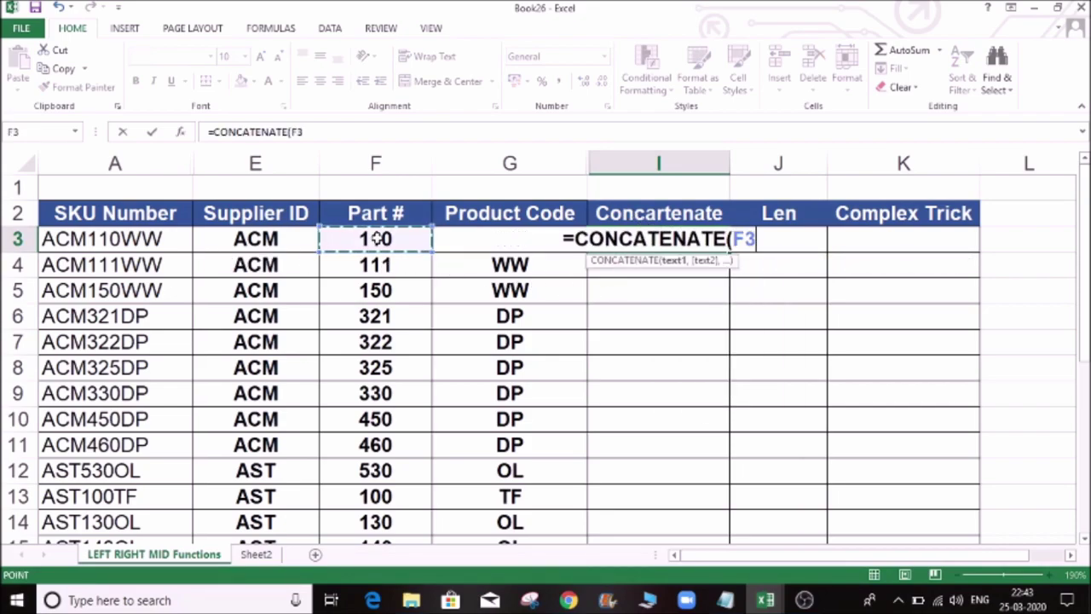
text(,)
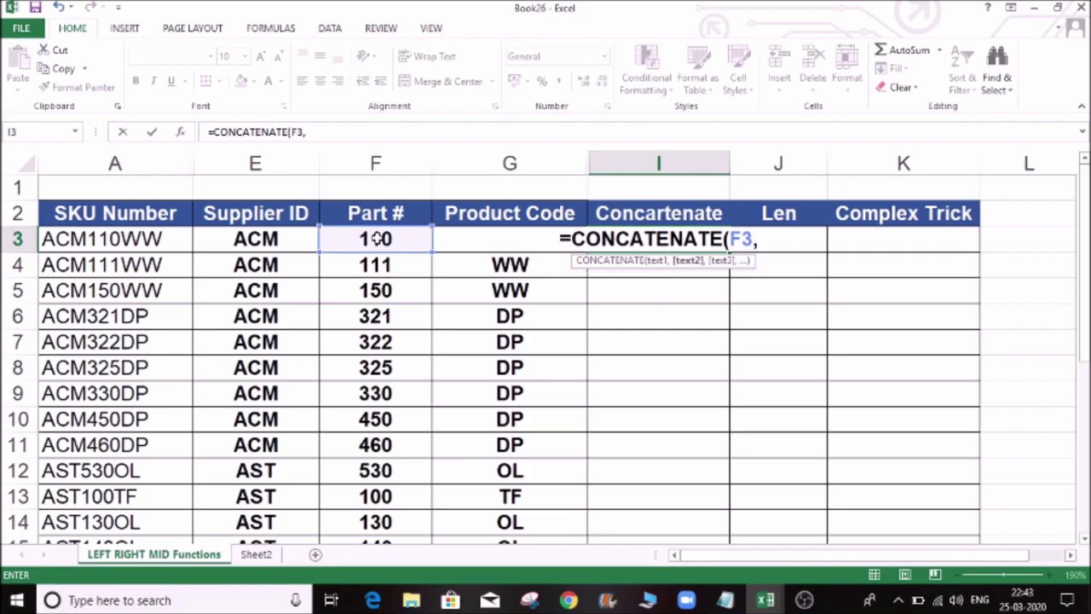
click(405, 251)
key(Right)
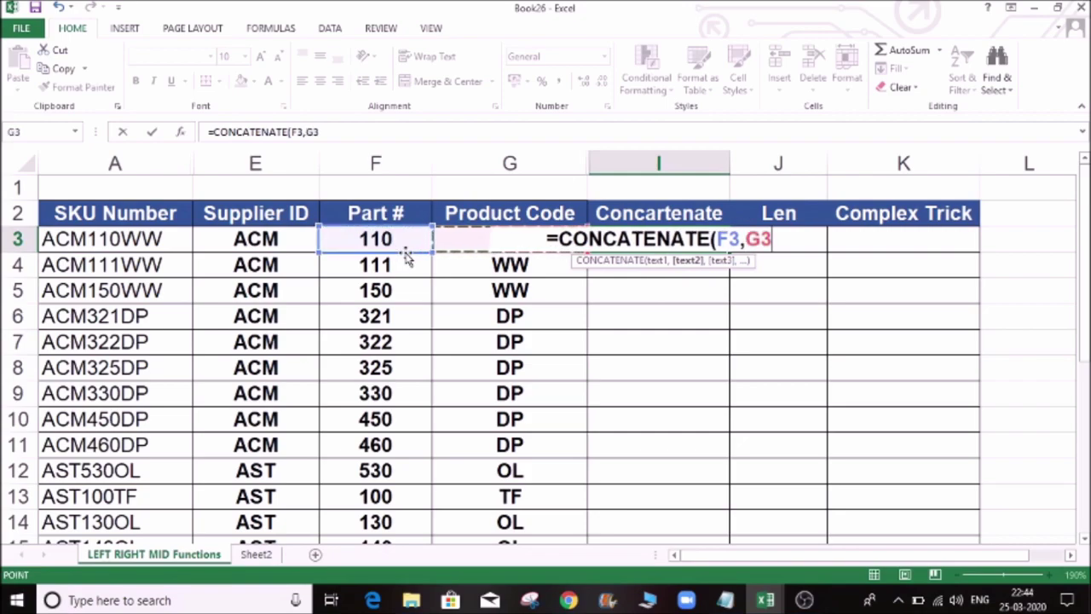
key(Escape)
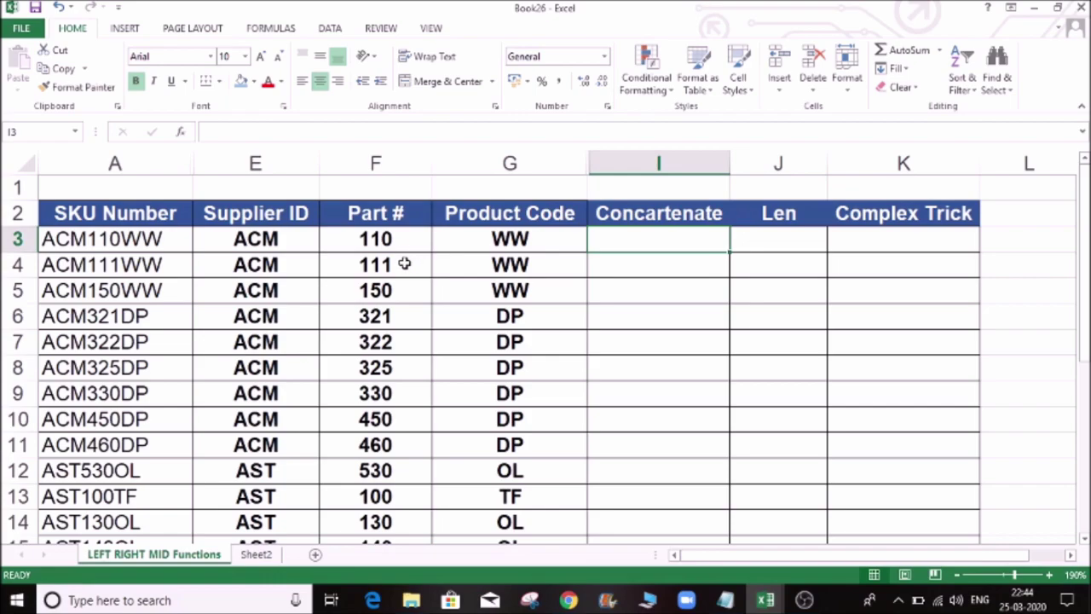
text(=CON)
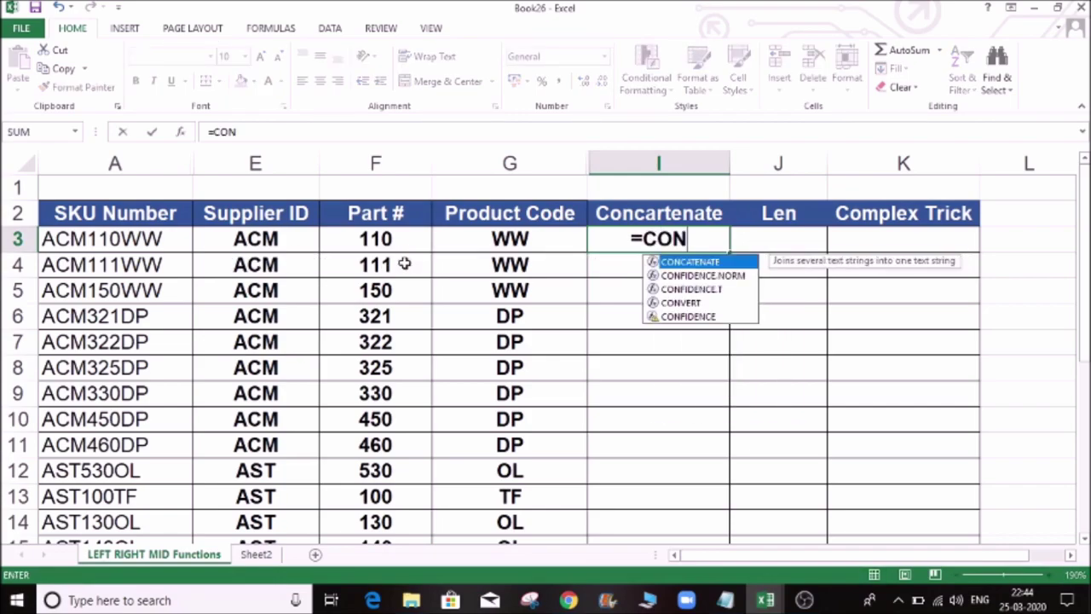
Enter =CONCATENATE(E3,F3,G3) in I3, fill it down, and select columns G through I
key(Tab)
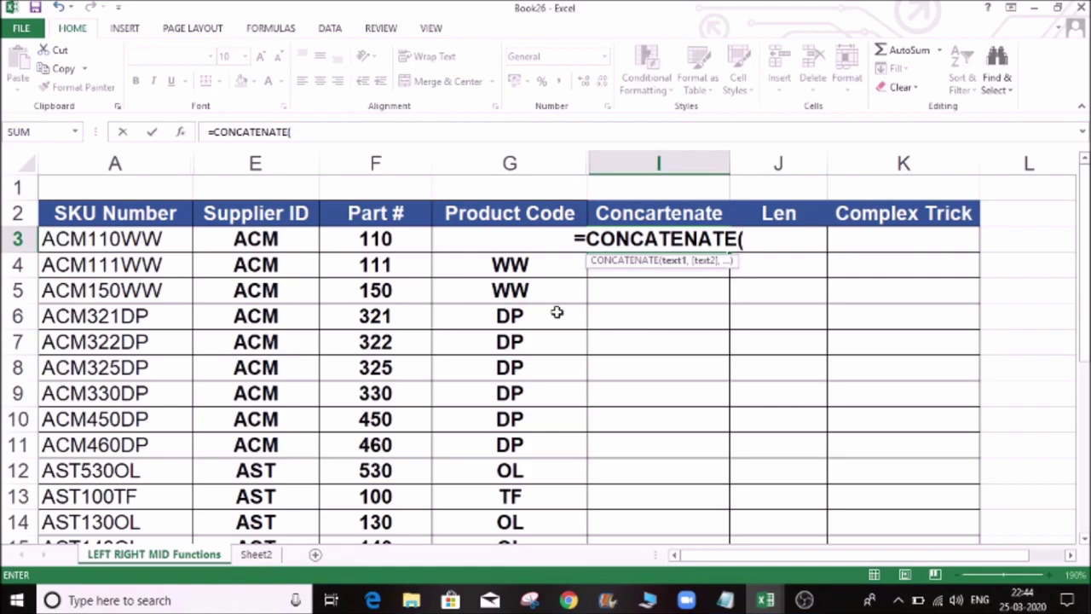
click(255, 239)
text(,)
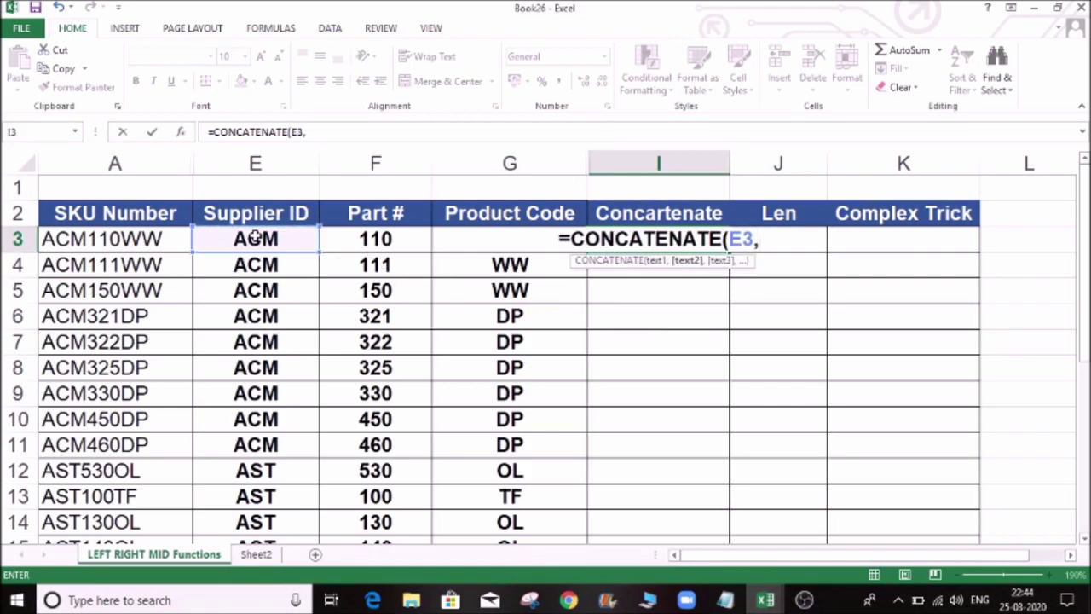
text(F3,)
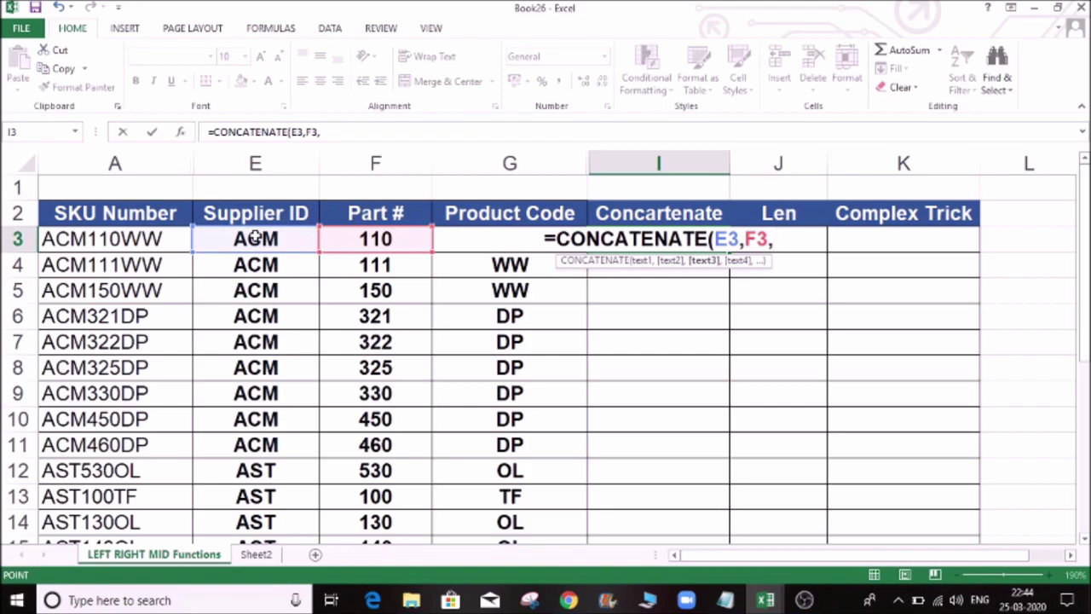
text(G3))
key(ctrl+Return)
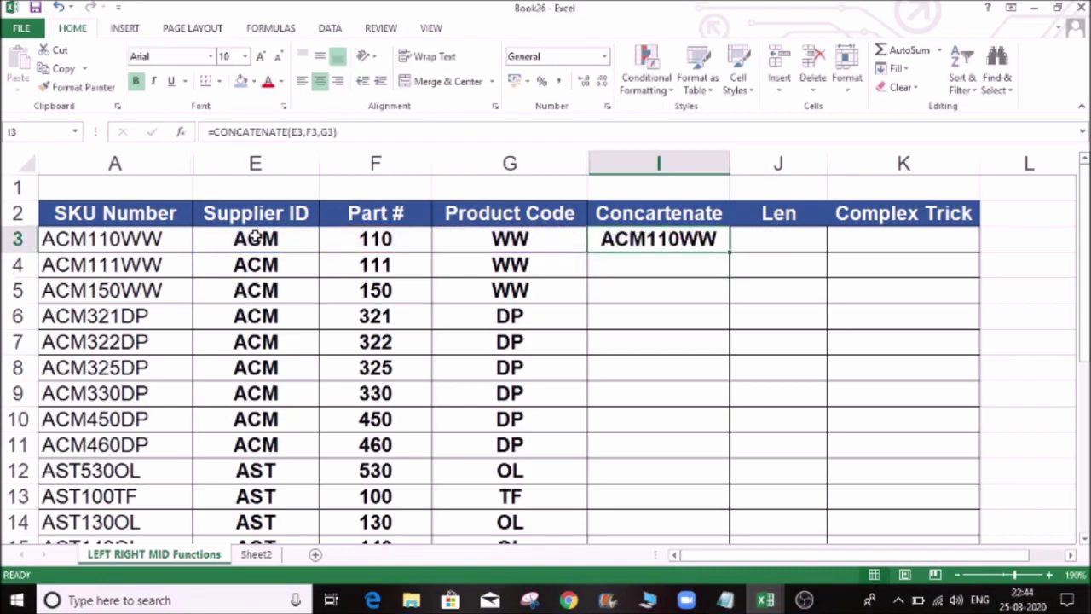
double_click(731, 254)
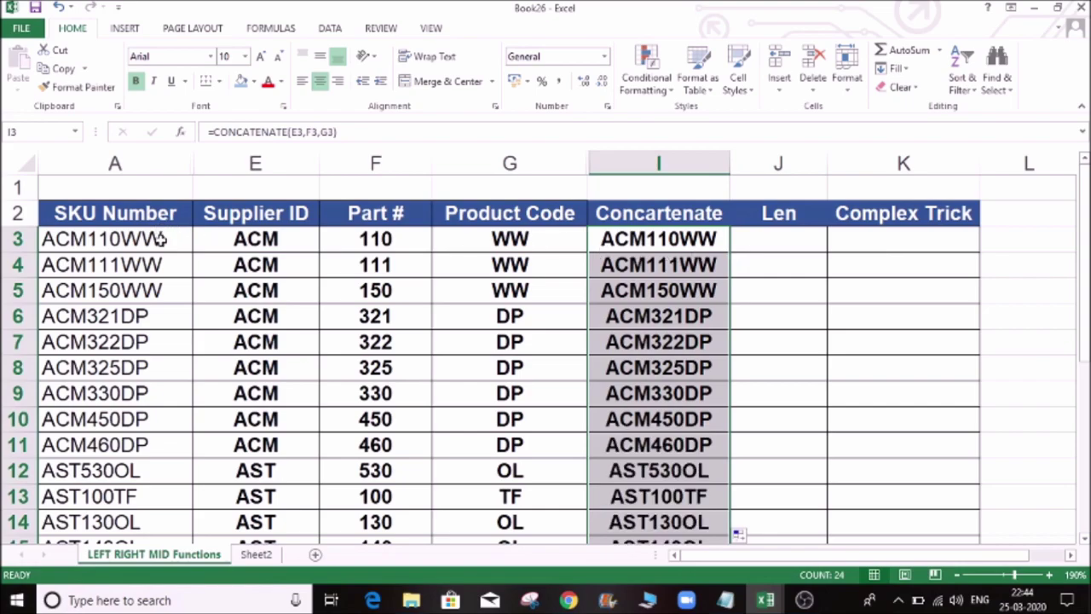
click(778, 246)
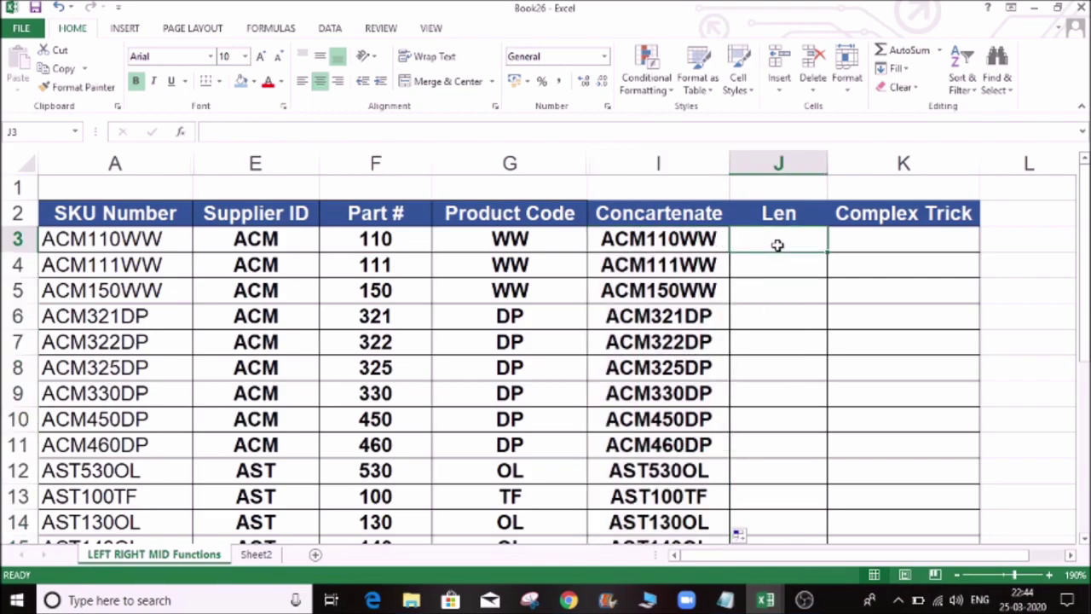
drag(584, 165, 618, 165)
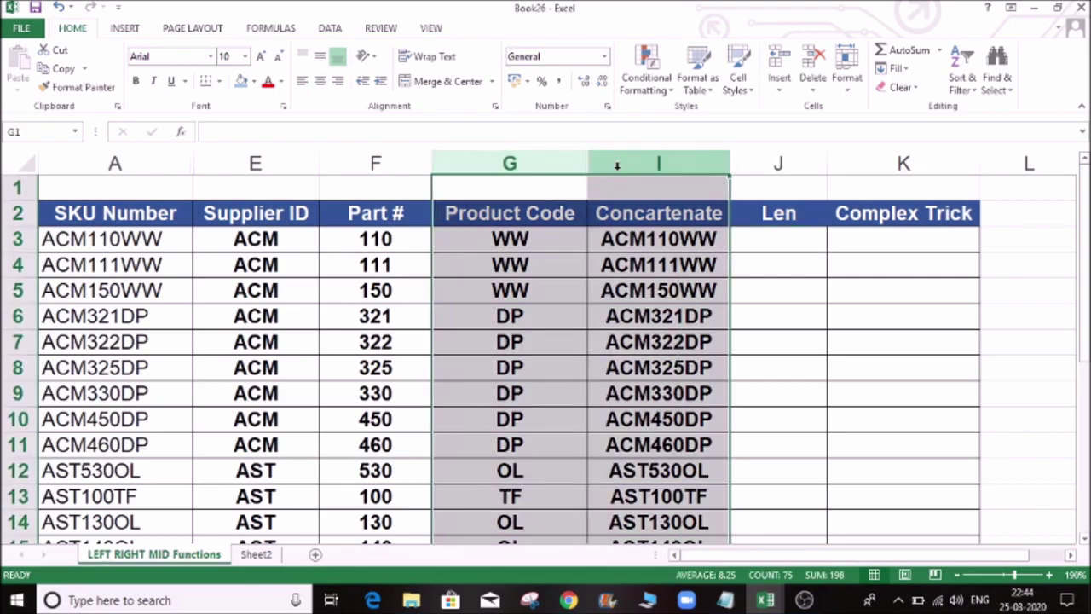
Unhide the Len column and check the MID formula under Part #
right_click(618, 165)
click(654, 400)
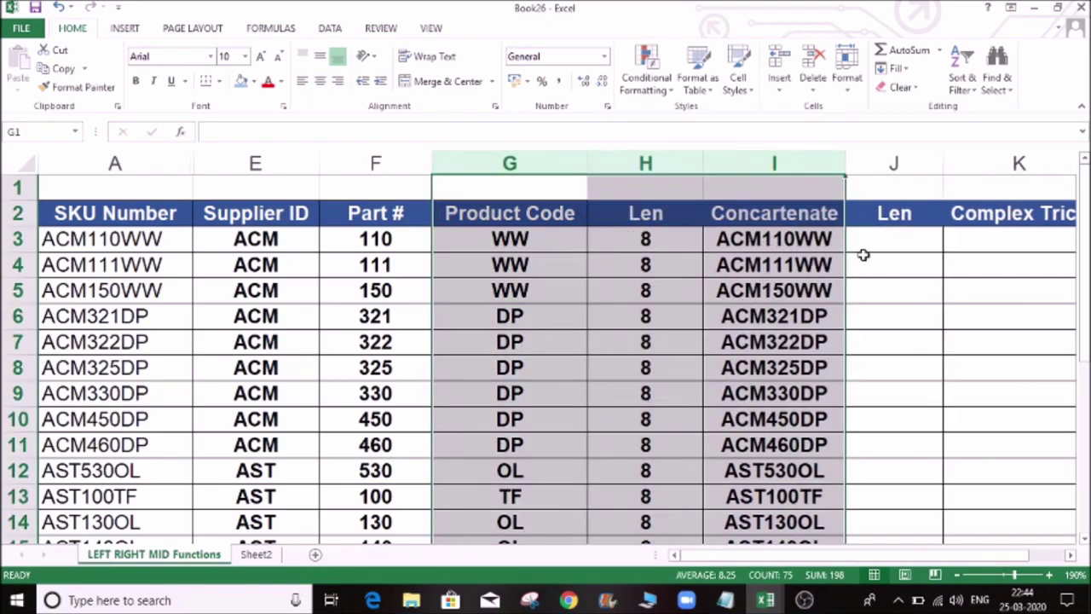
click(991, 221)
click(370, 235)
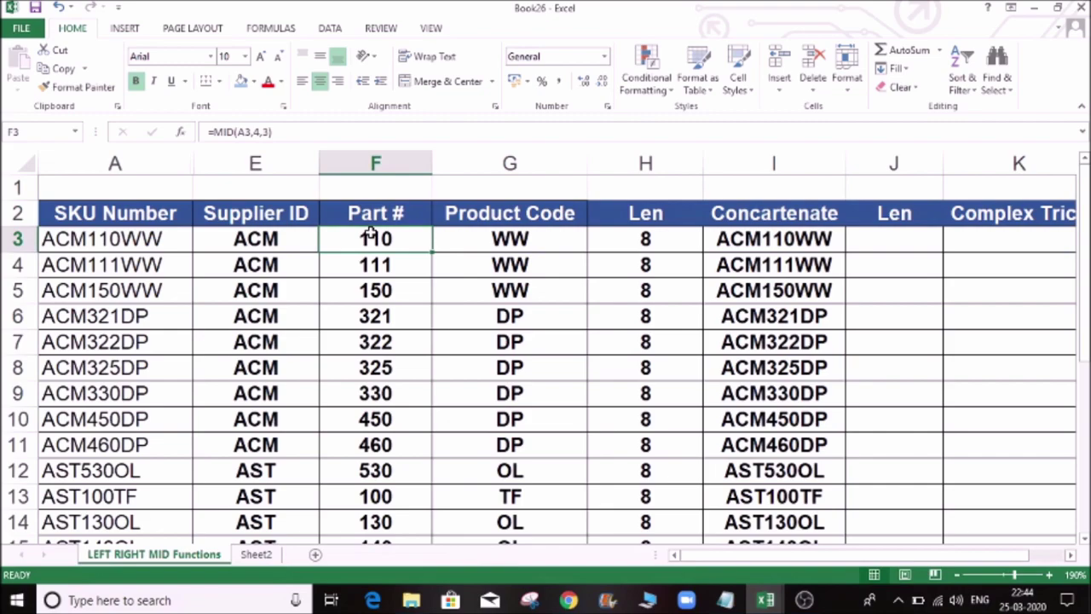
key(Left)
key(Left)
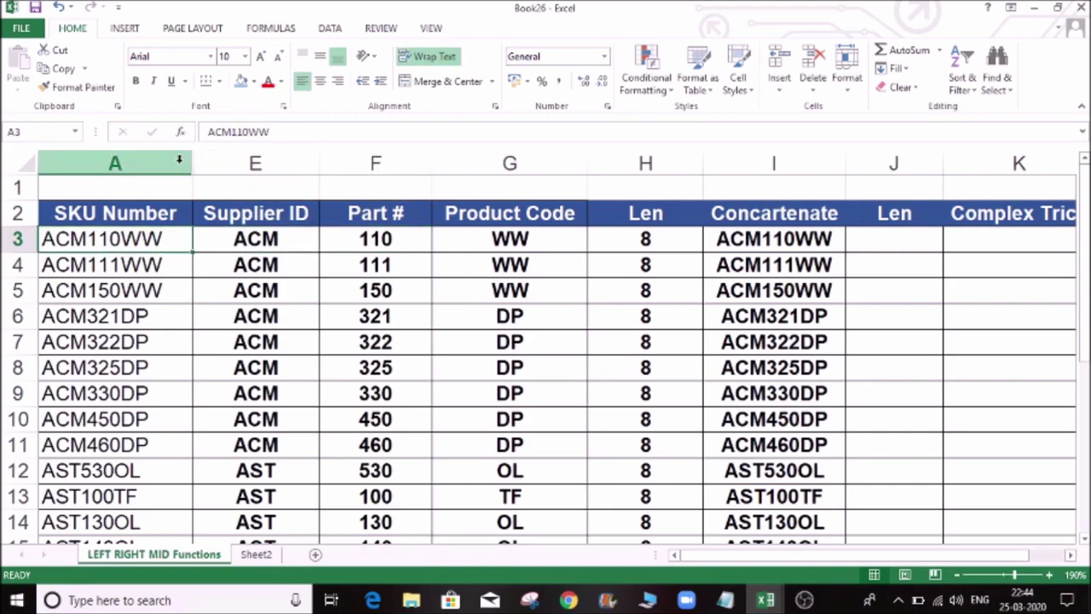
Unhide the Product Name and Retail Price columns across columns A–E
drag(180, 159, 259, 164)
right_click(261, 170)
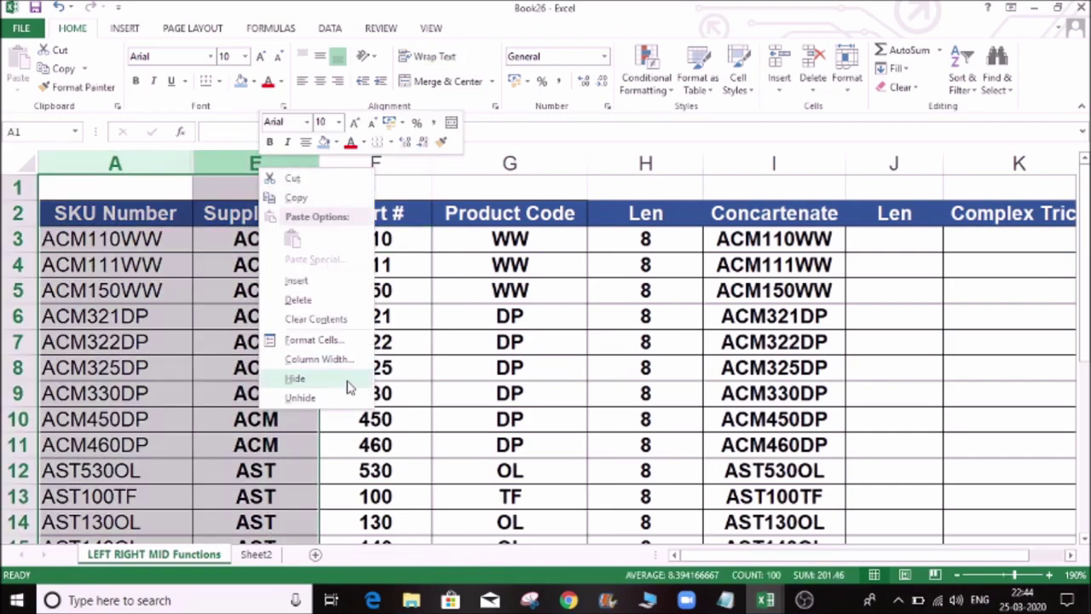
click(345, 398)
click(683, 241)
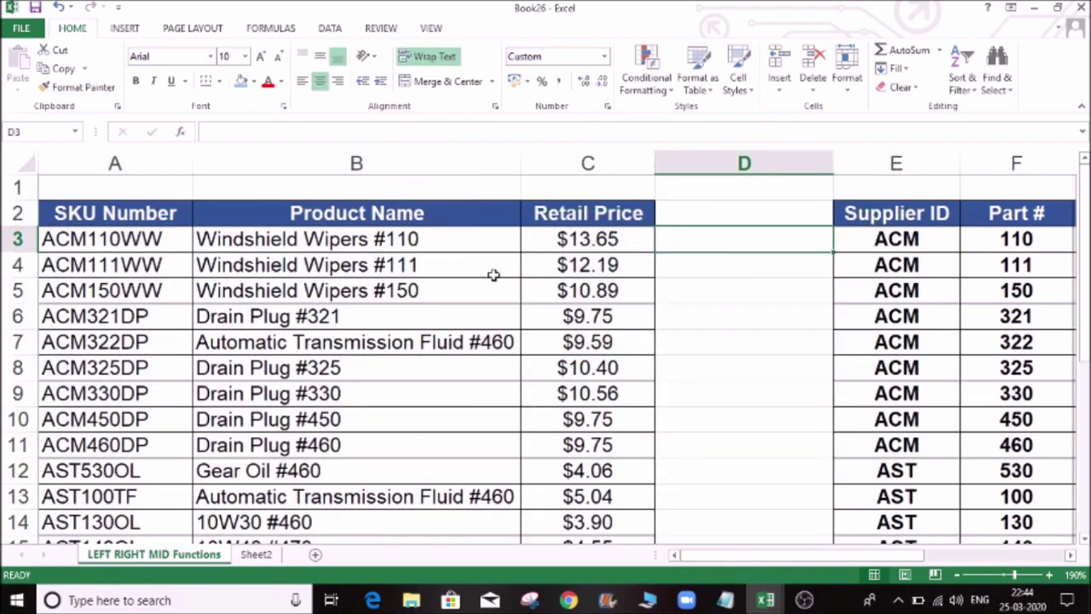
click(284, 245)
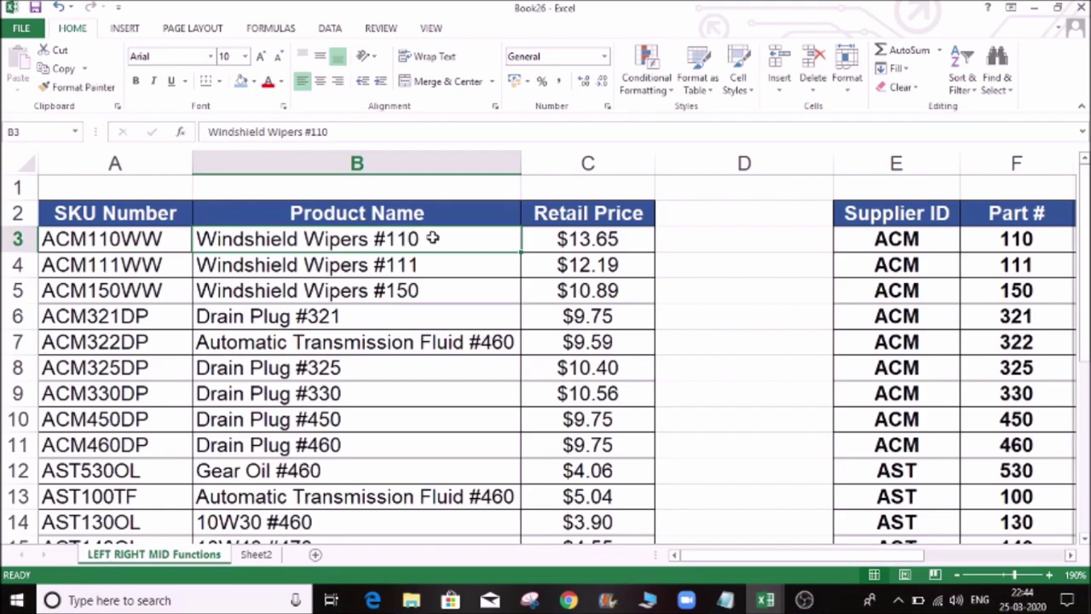
Enter =LEFT(B3,17) in D3
click(702, 241)
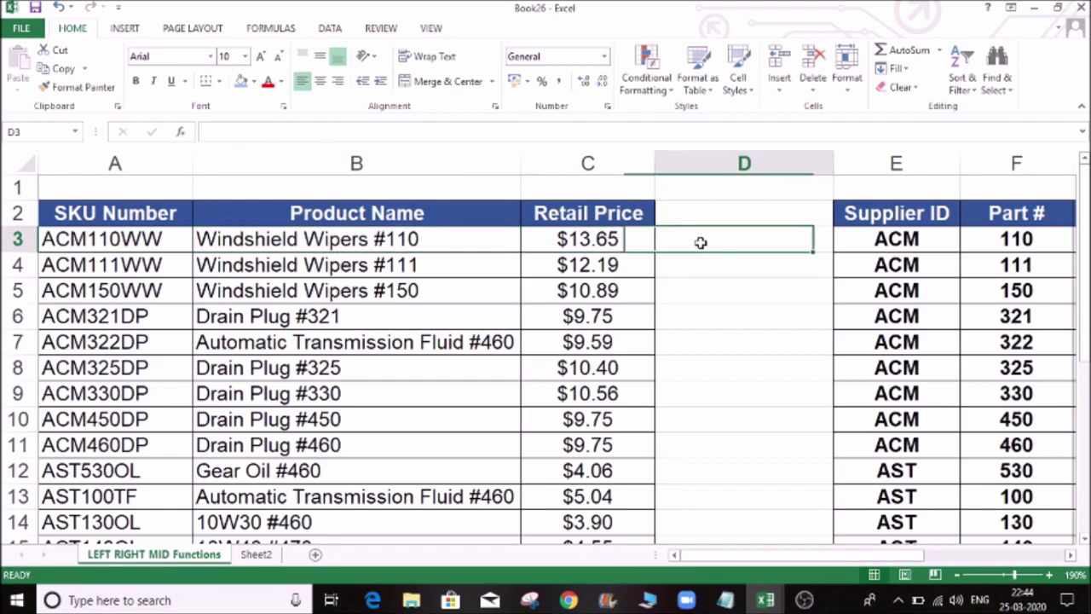
text(=)
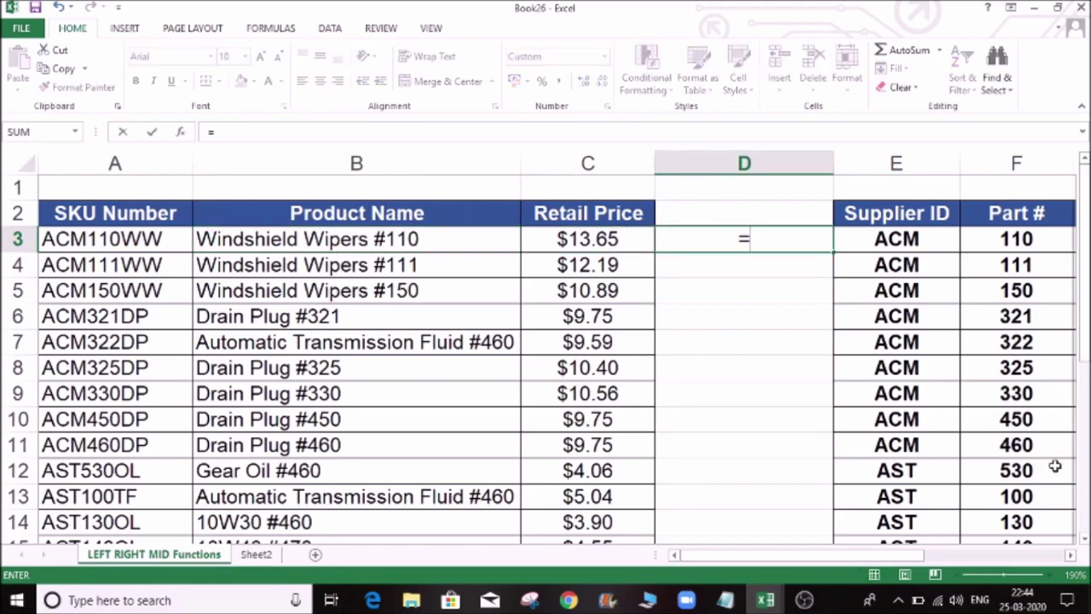
text(LEFT()
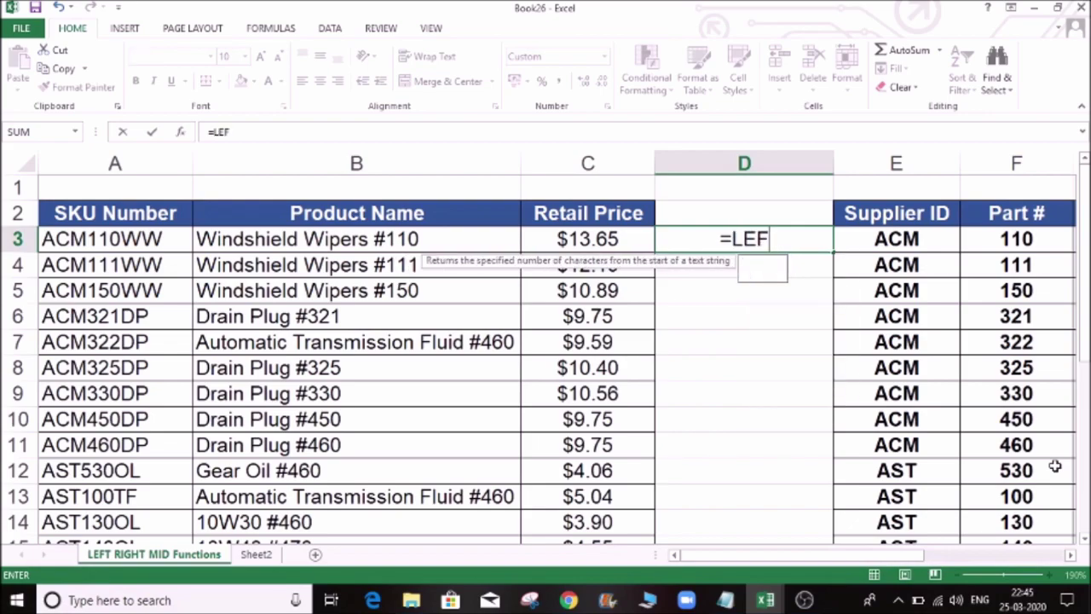
click(389, 239)
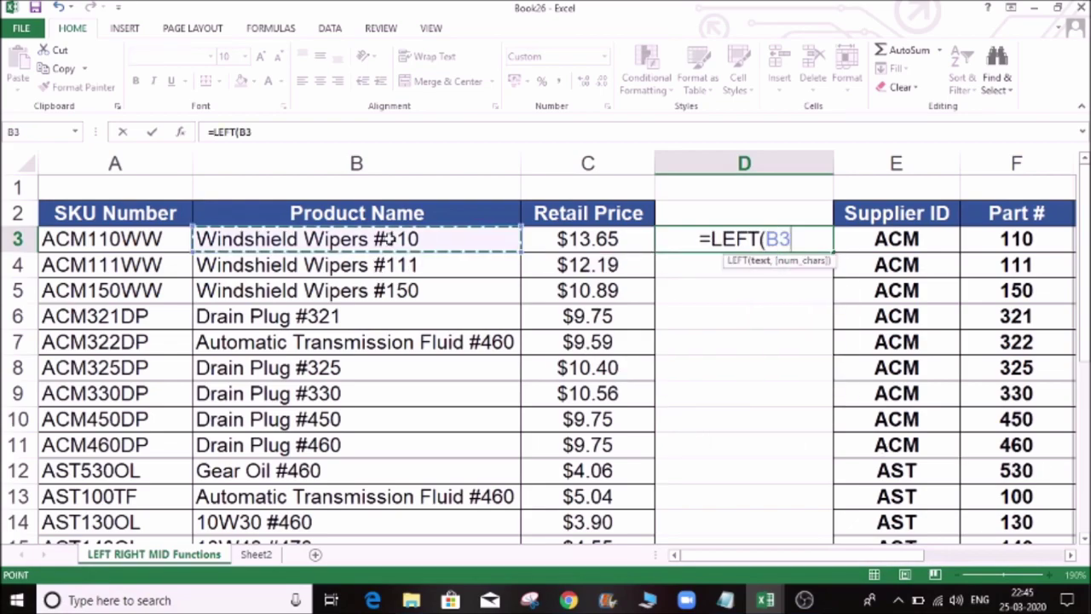
text(,)
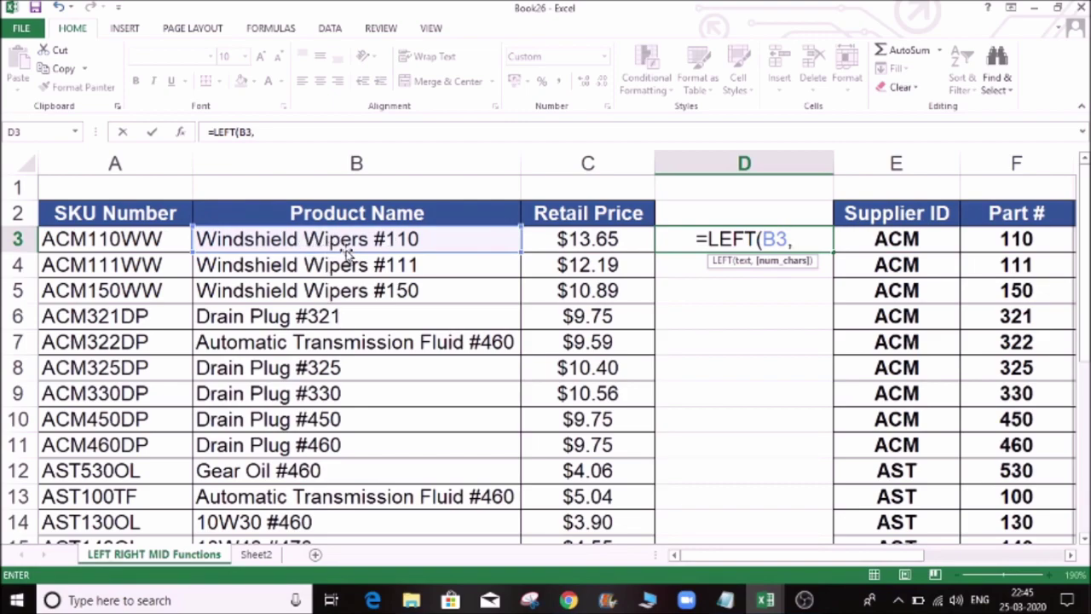
text(17))
key(Return)
key(Up)
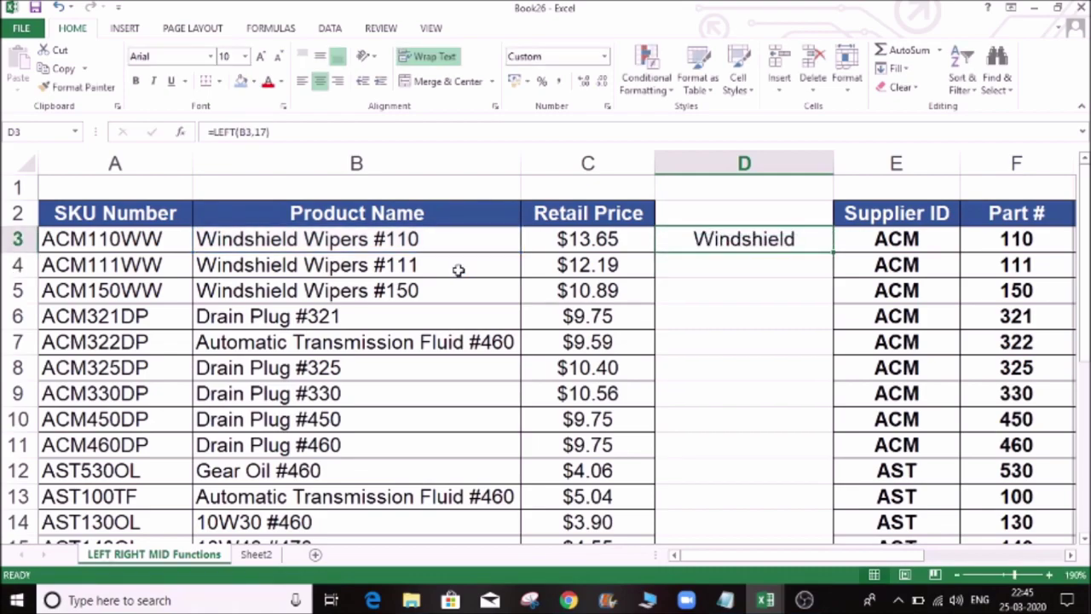
Widen column D and fill the LEFT formula down the column
double_click(835, 161)
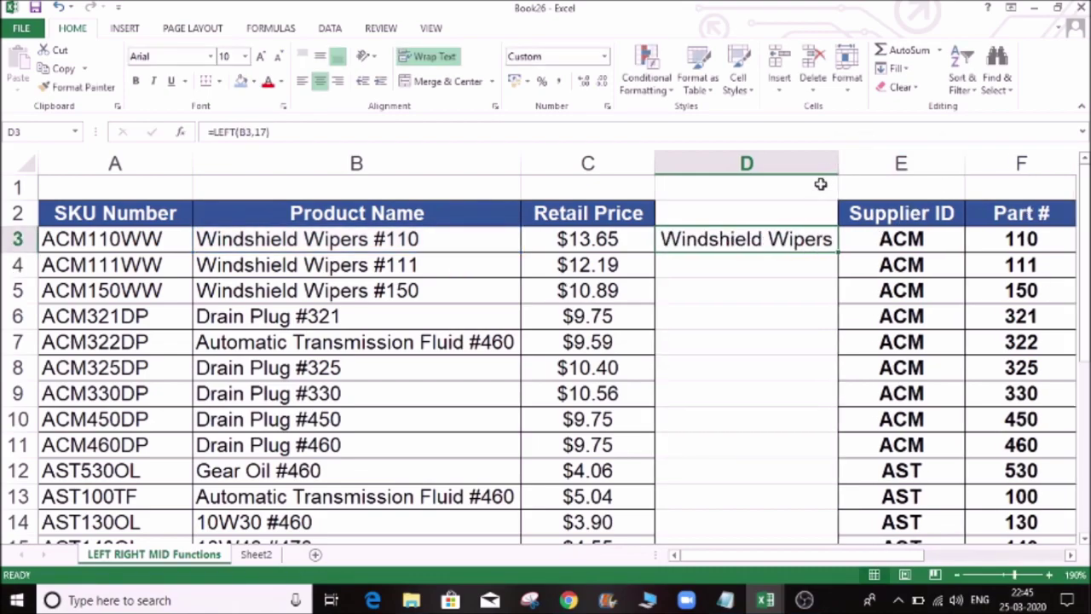
drag(838, 254, 838, 255)
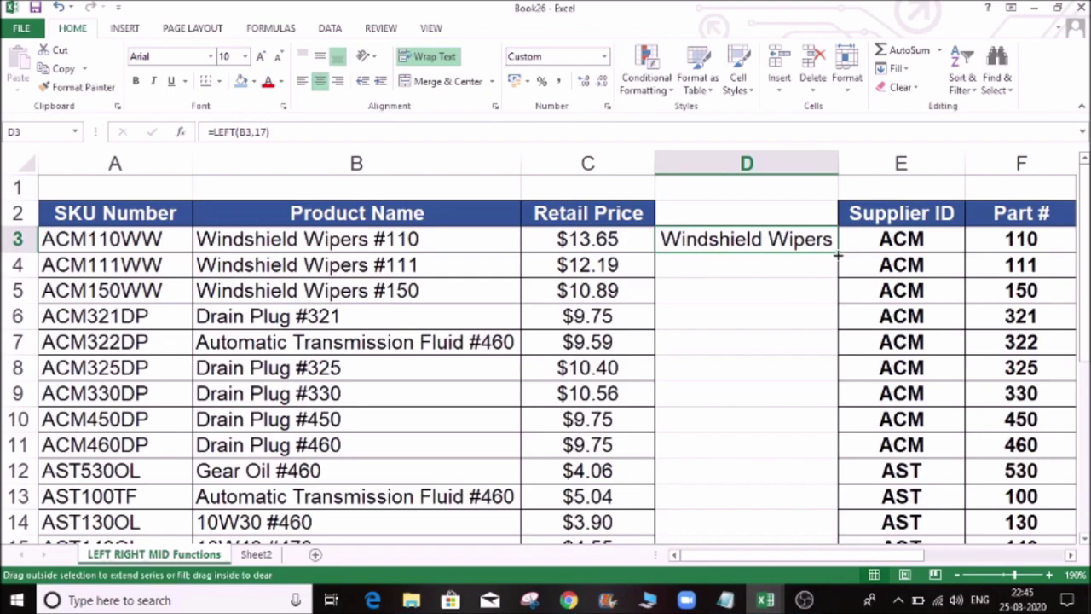
double_click(838, 254)
click(789, 319)
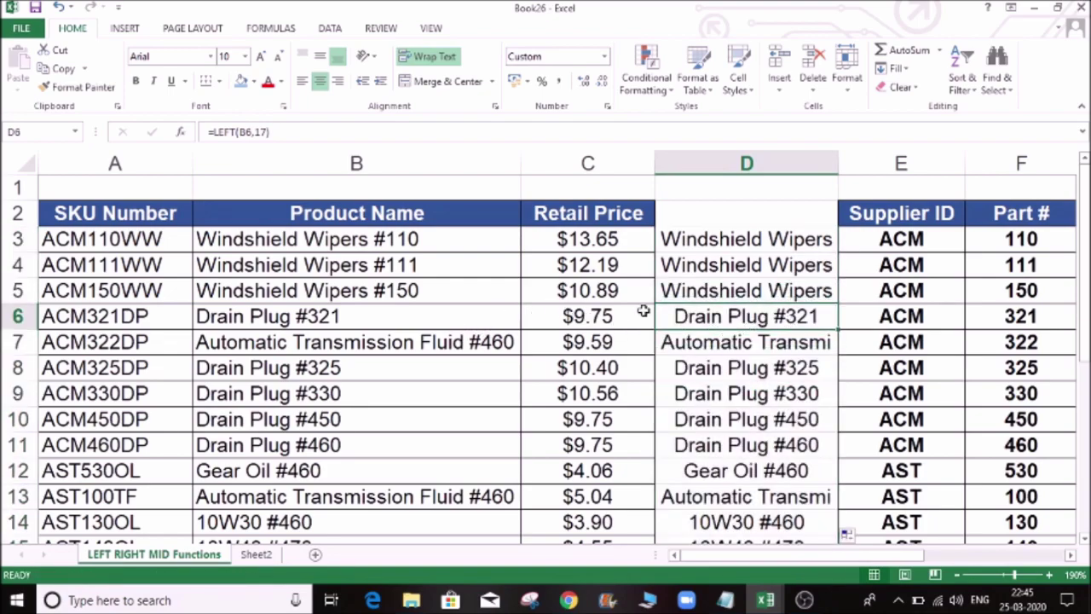
click(803, 296)
click(789, 313)
Clear all the trial LEFT results from column D
click(750, 240)
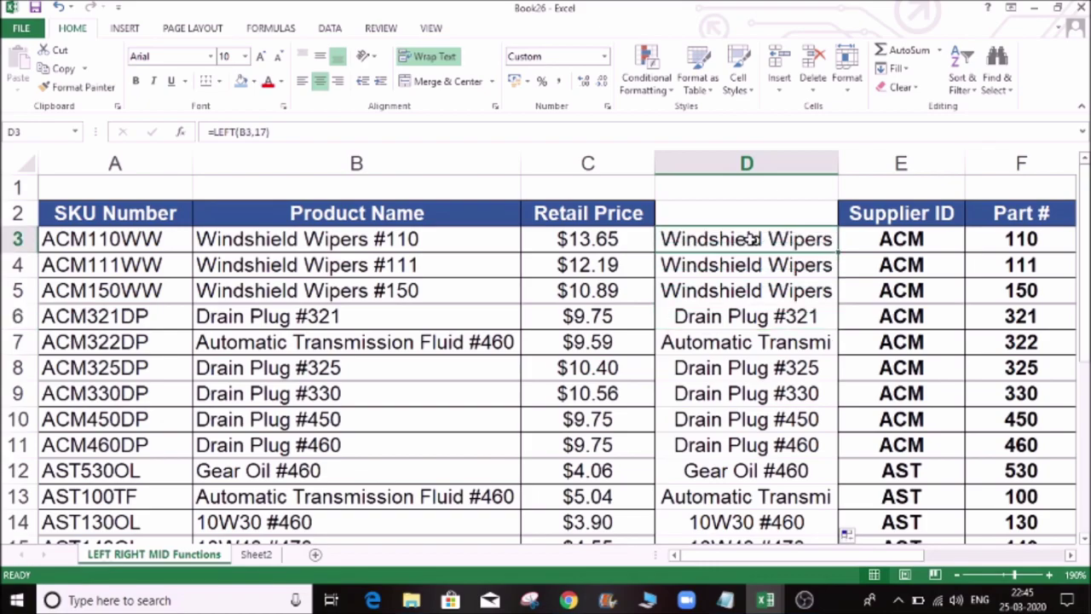
key(ctrl+shift+Down)
key(Delete)
scroll(750, 240, up, 4)
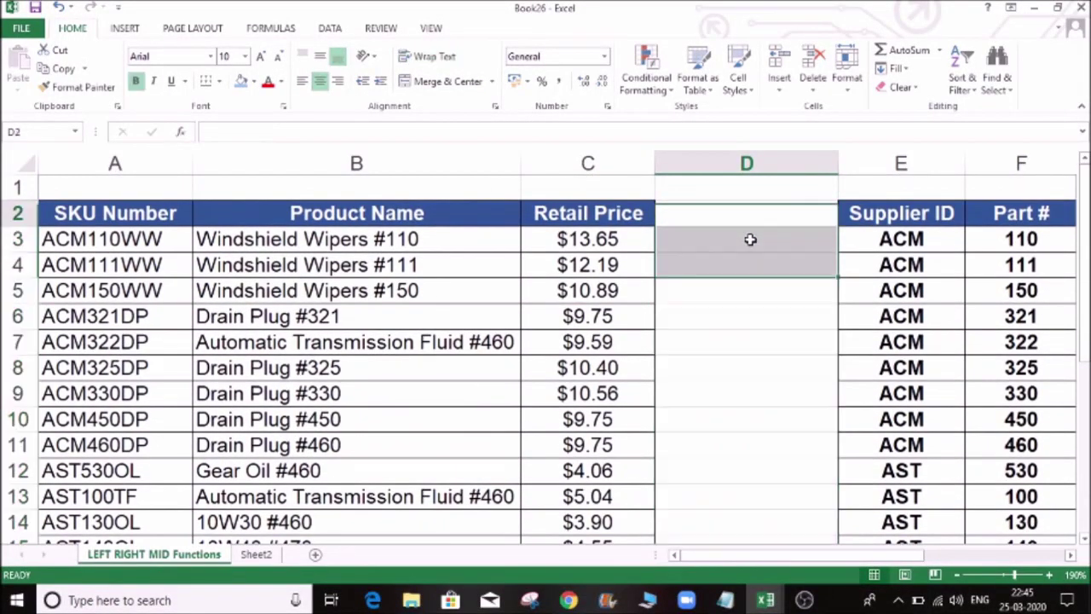
Enter =LEFT(B3,LEN(B3)-5) in D3 to drop the last five characters
click(751, 240)
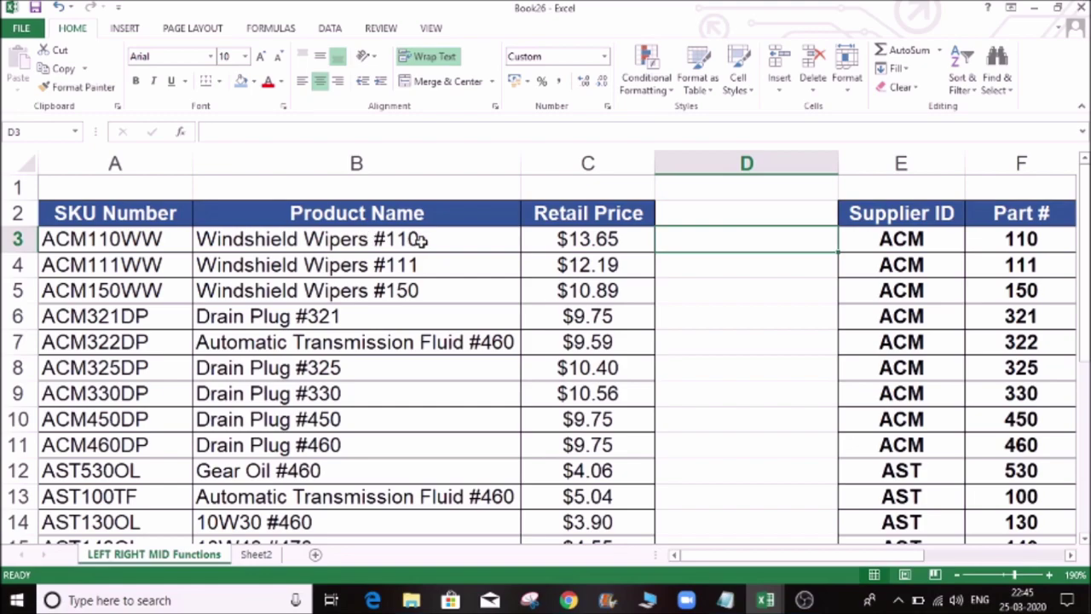
text(=)
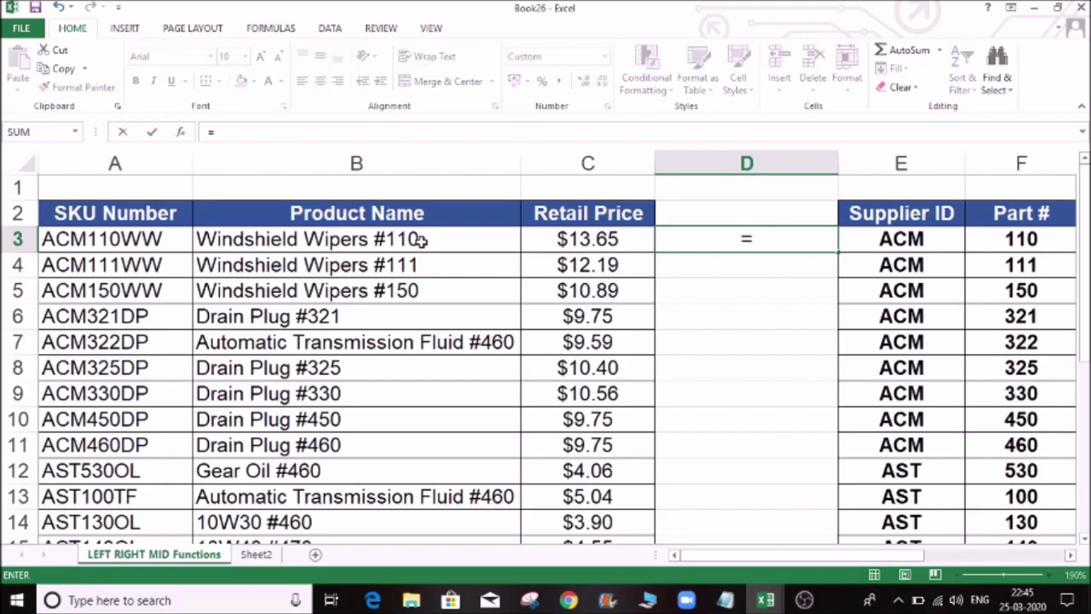
text(LEFT()
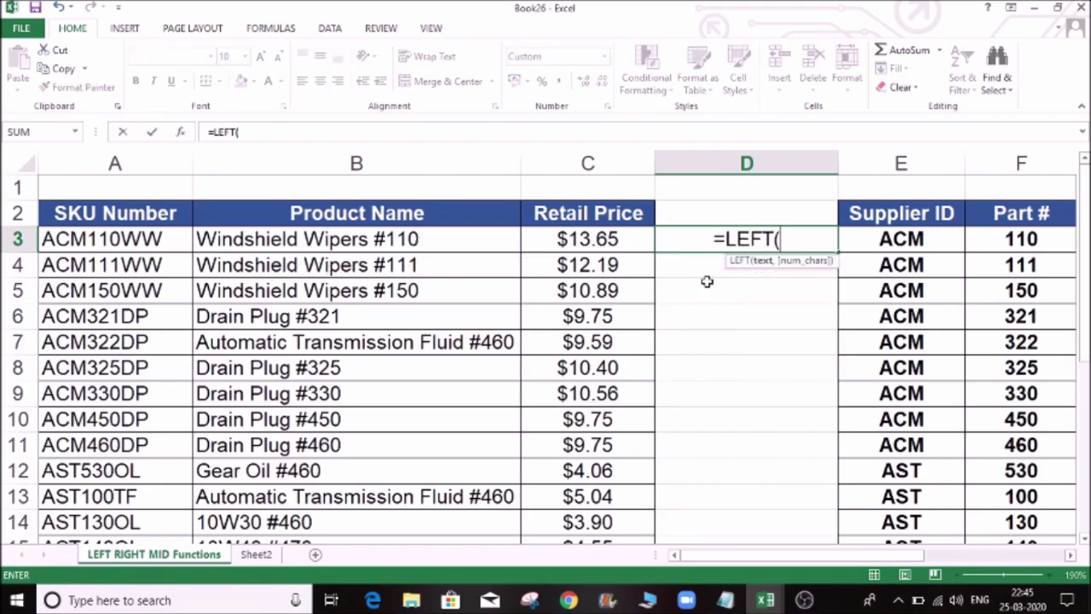
click(361, 243)
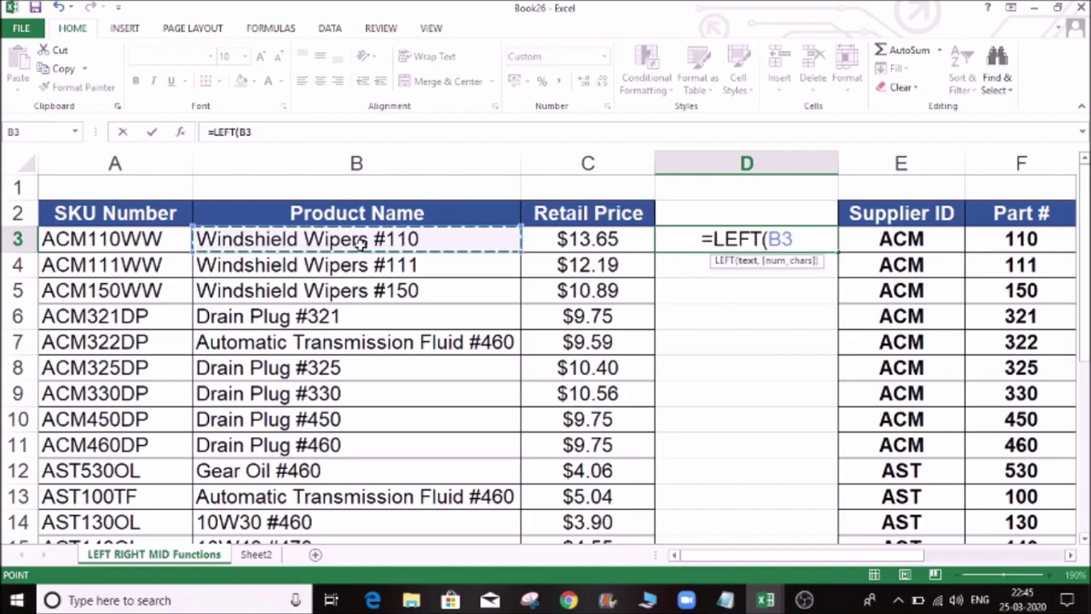
text(,)
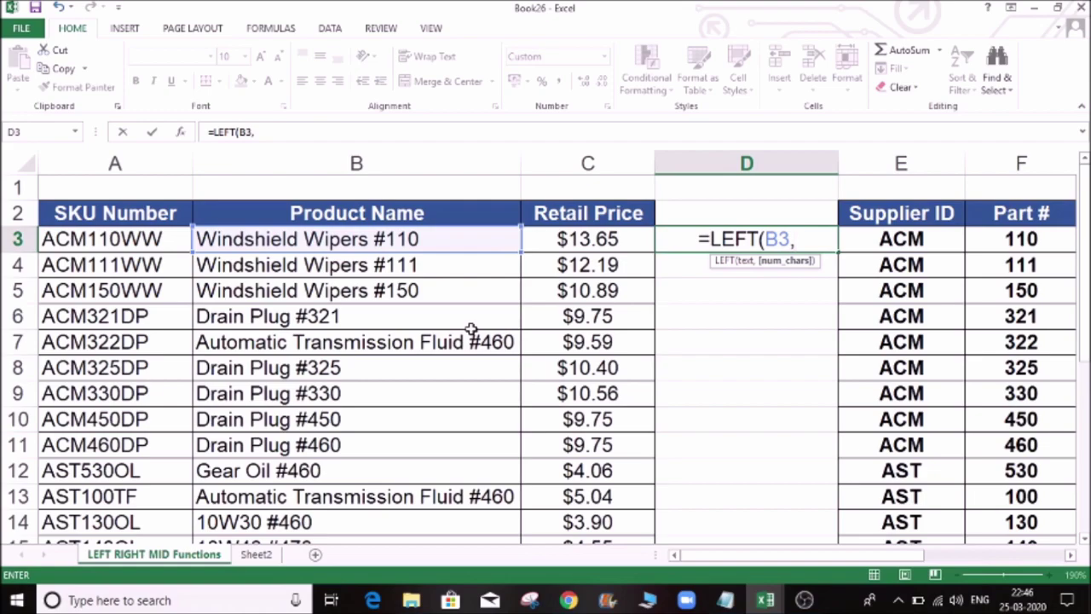
text(LEN()
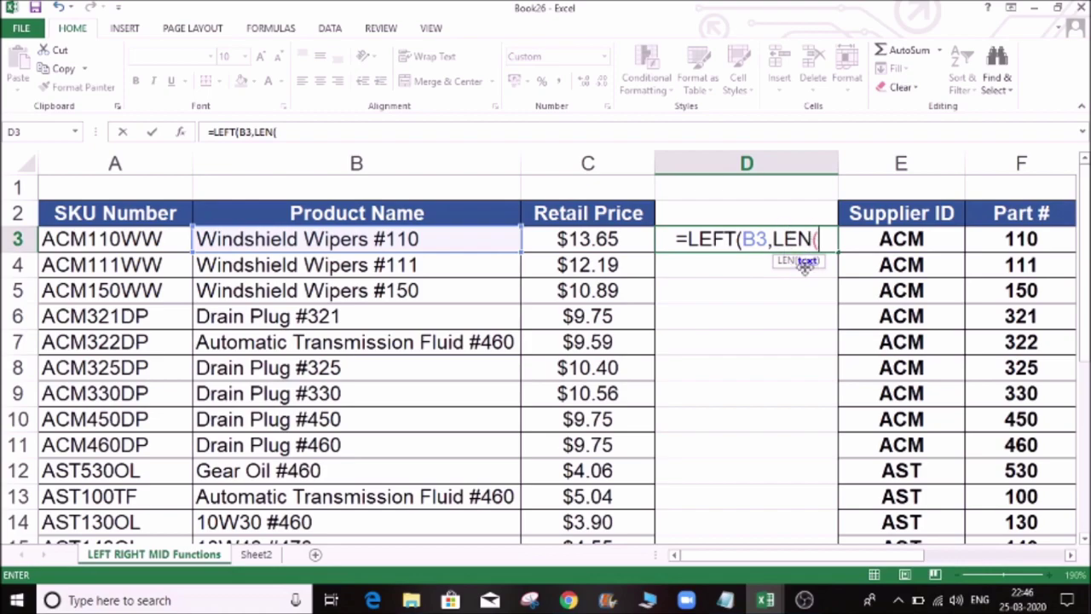
click(371, 239)
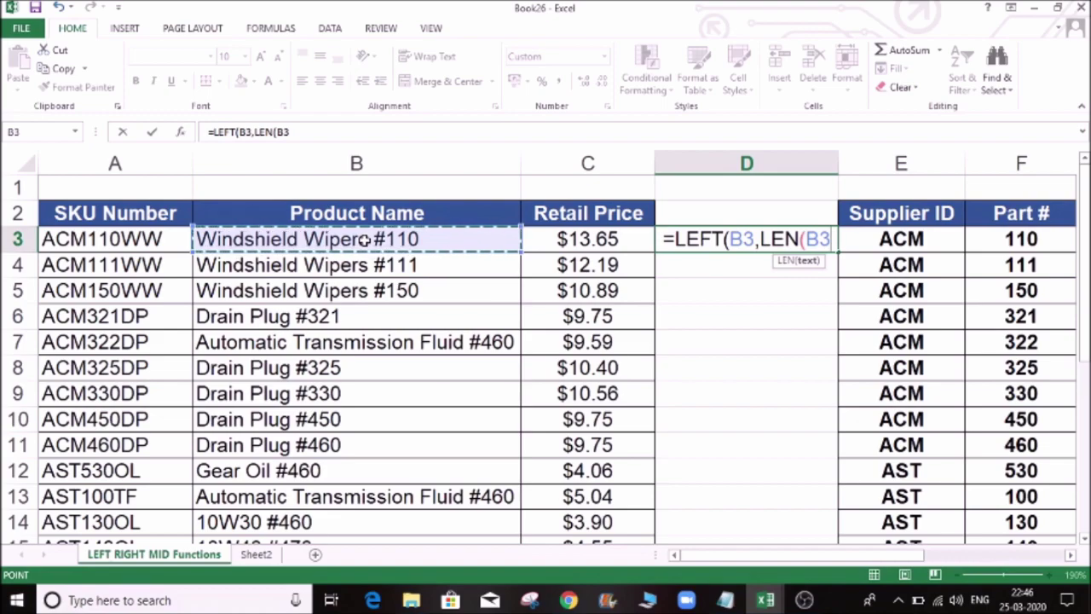
text())
text(-)
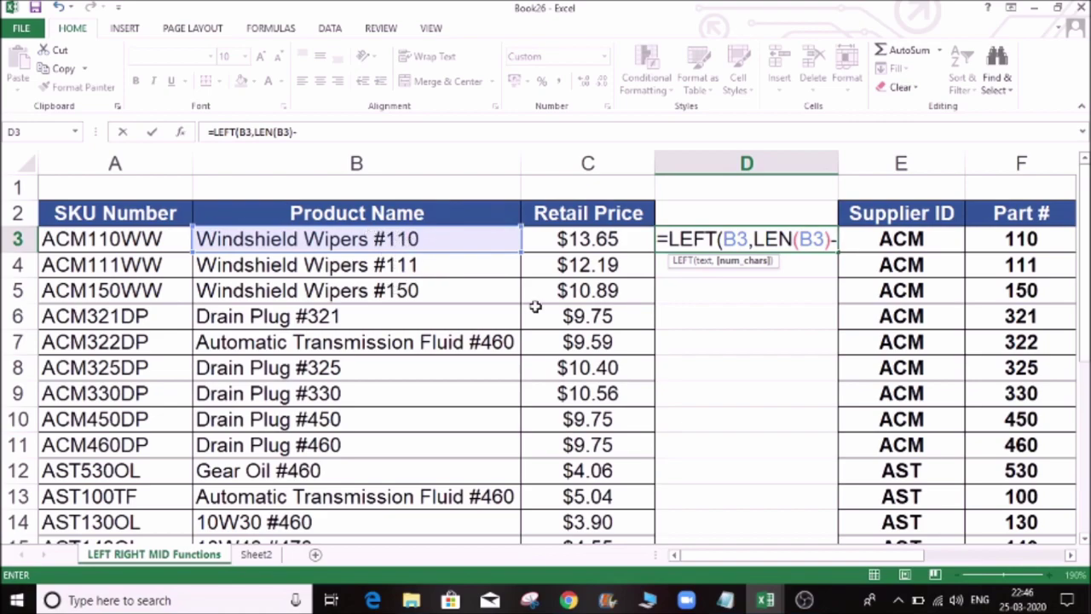
text(5)
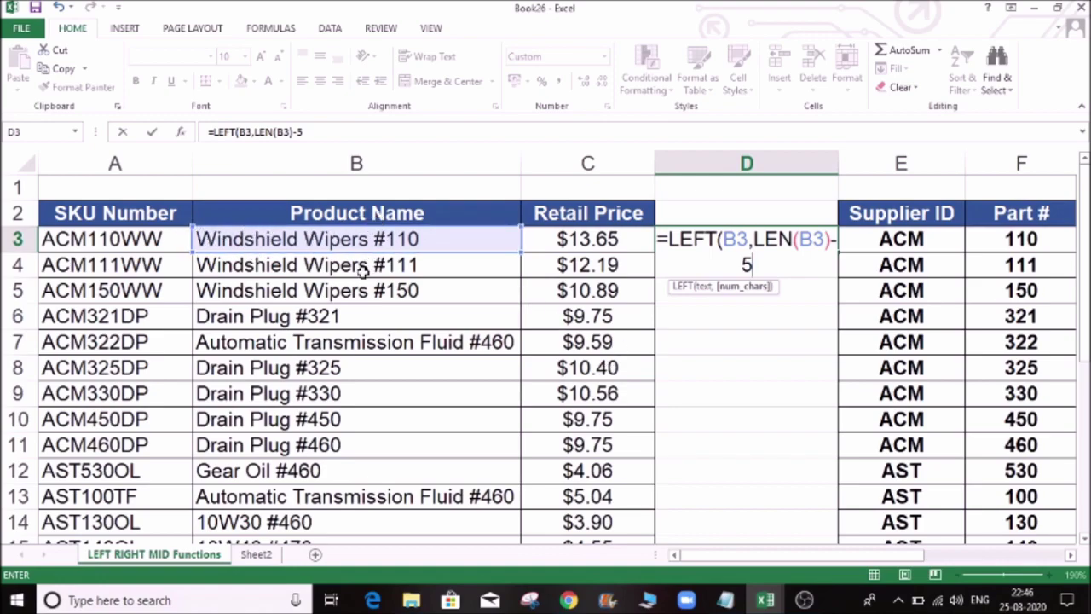
text())
key(Return)
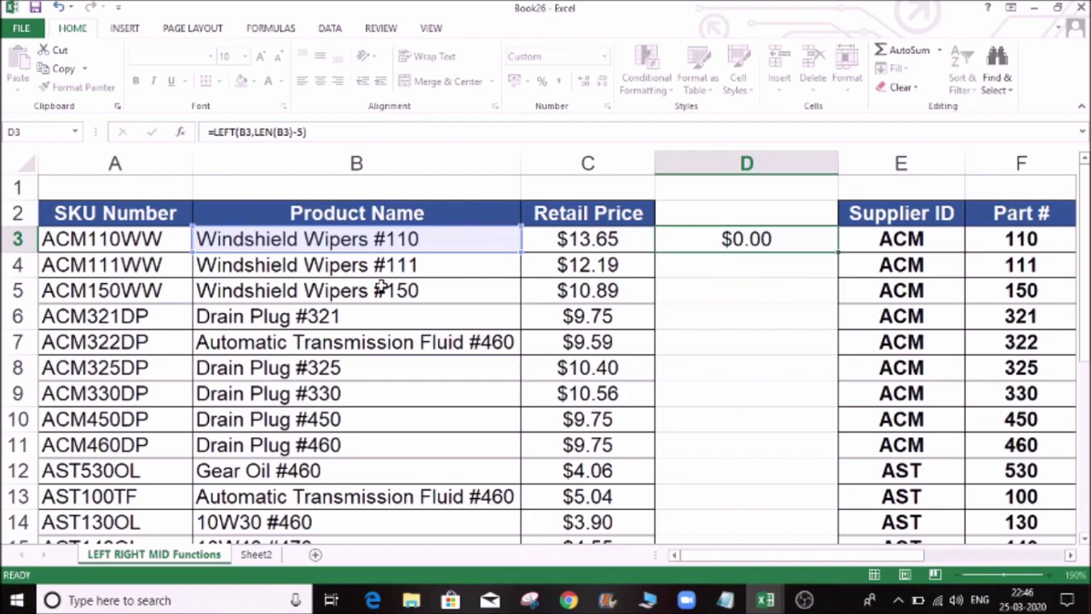
Copy the length-based LEFT formula down column D
key(Up)
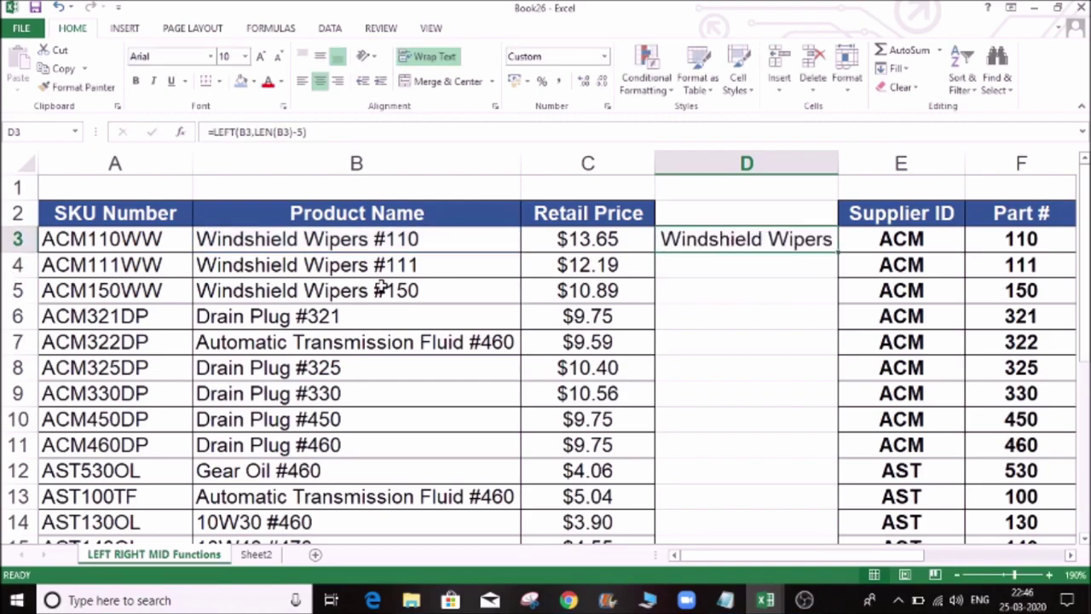
double_click(838, 251)
click(737, 321)
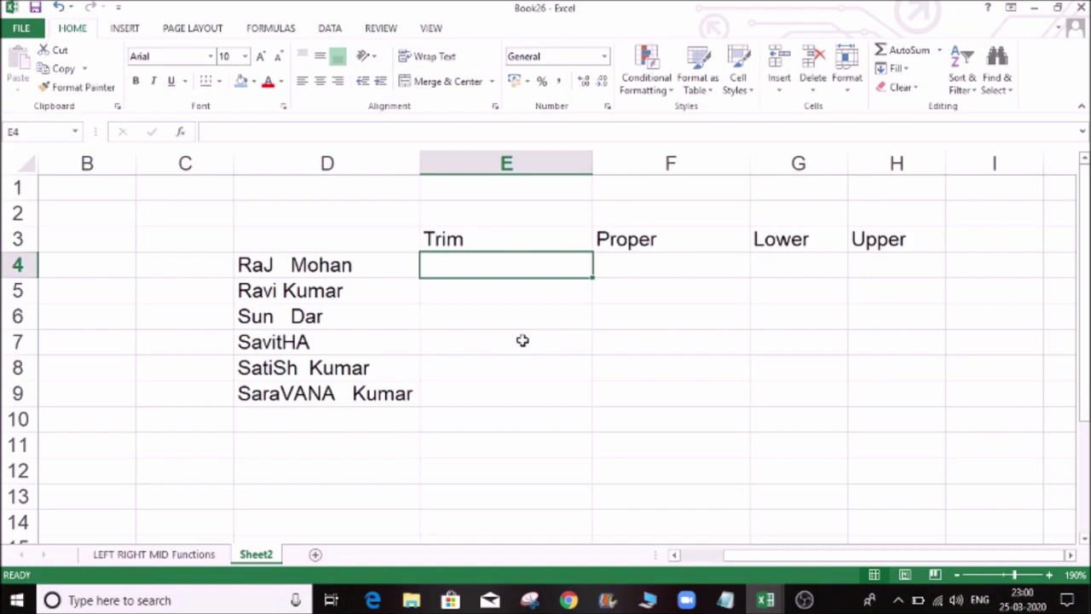
Give the Trim, Proper, Lower and Upper headers in E3:H3 a light blue fill
drag(291, 265, 332, 397)
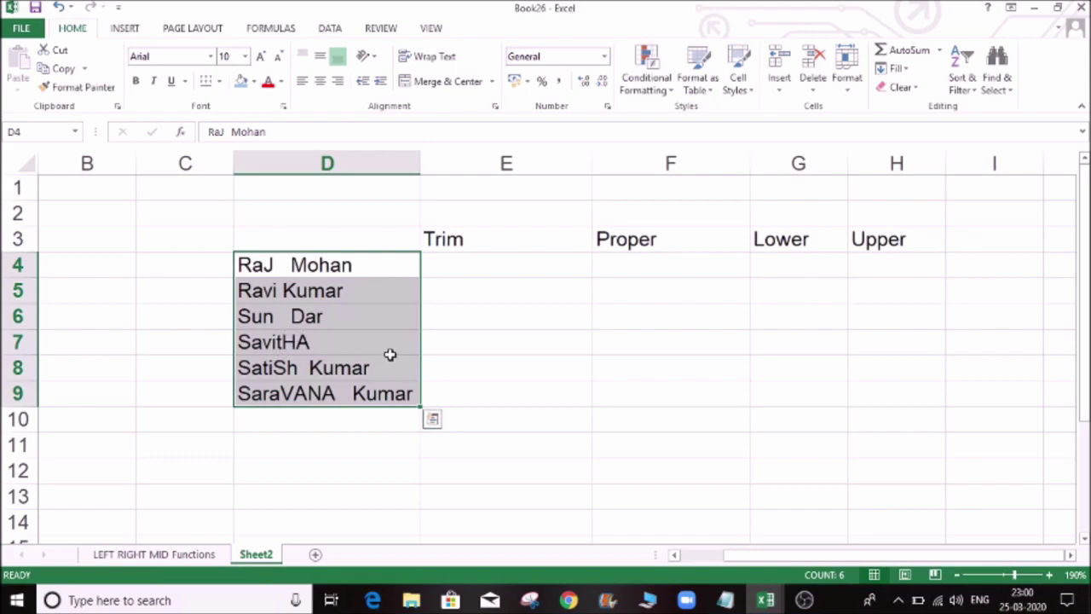
click(473, 267)
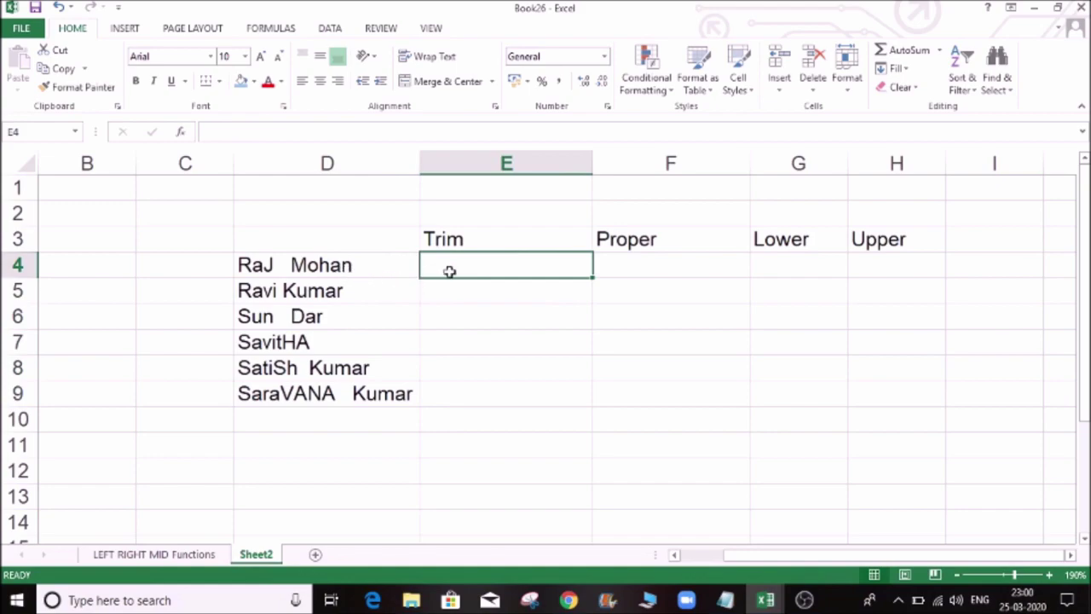
click(460, 237)
drag(461, 237, 901, 236)
click(241, 81)
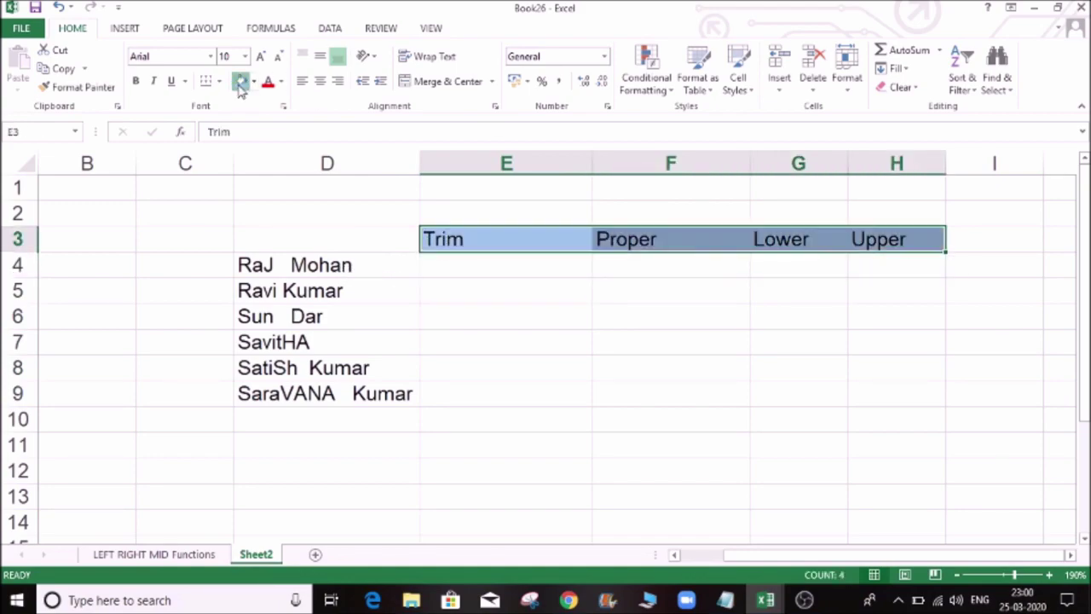
click(524, 295)
Add leading spaces before the second name in D5
click(501, 271)
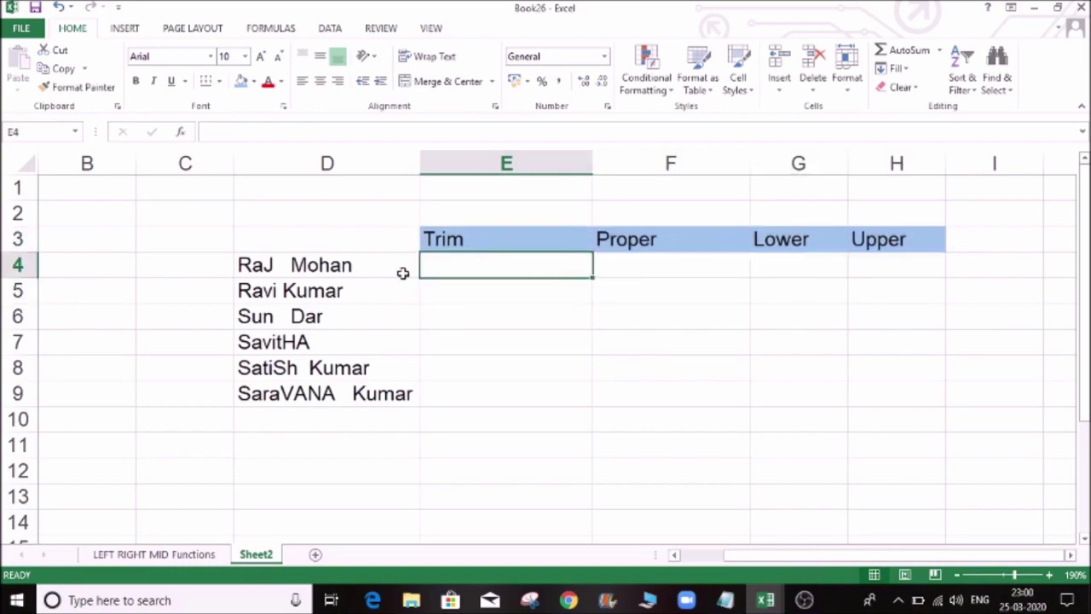
double_click(375, 266)
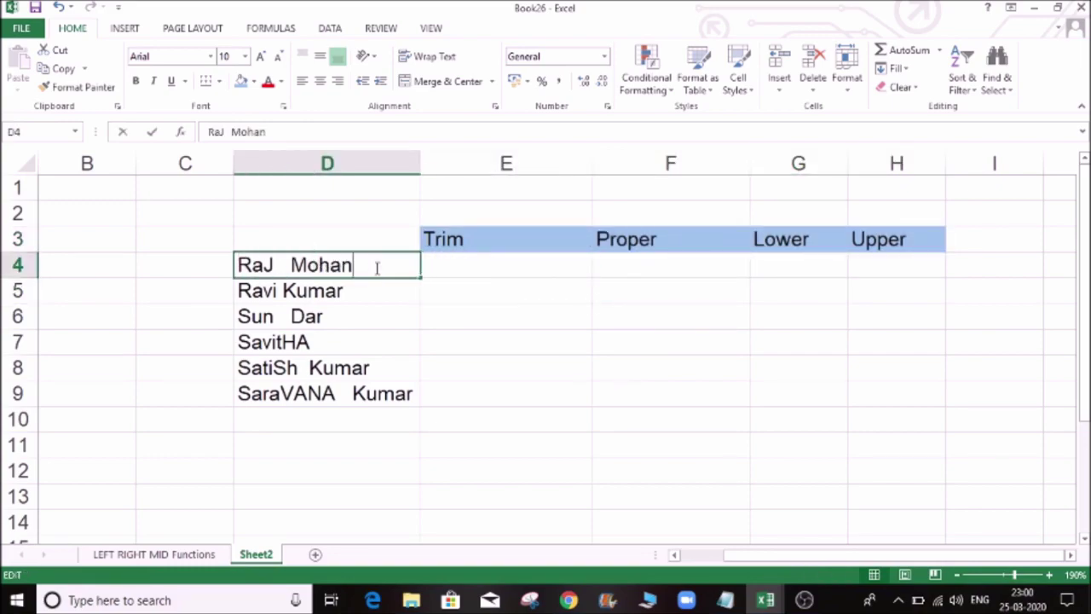
click(241, 290)
double_click(243, 291)
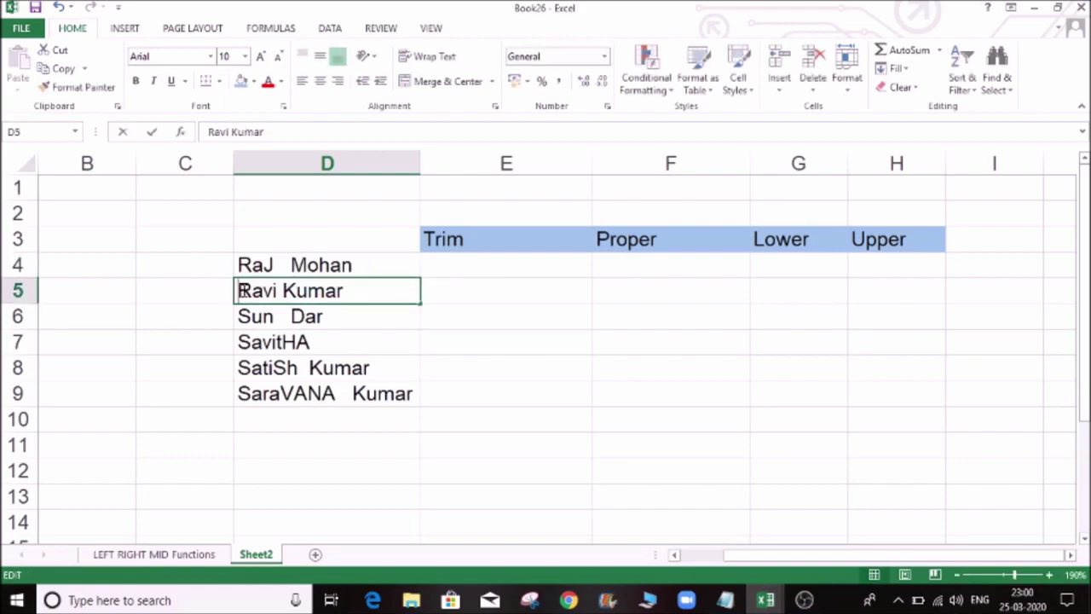
click(440, 264)
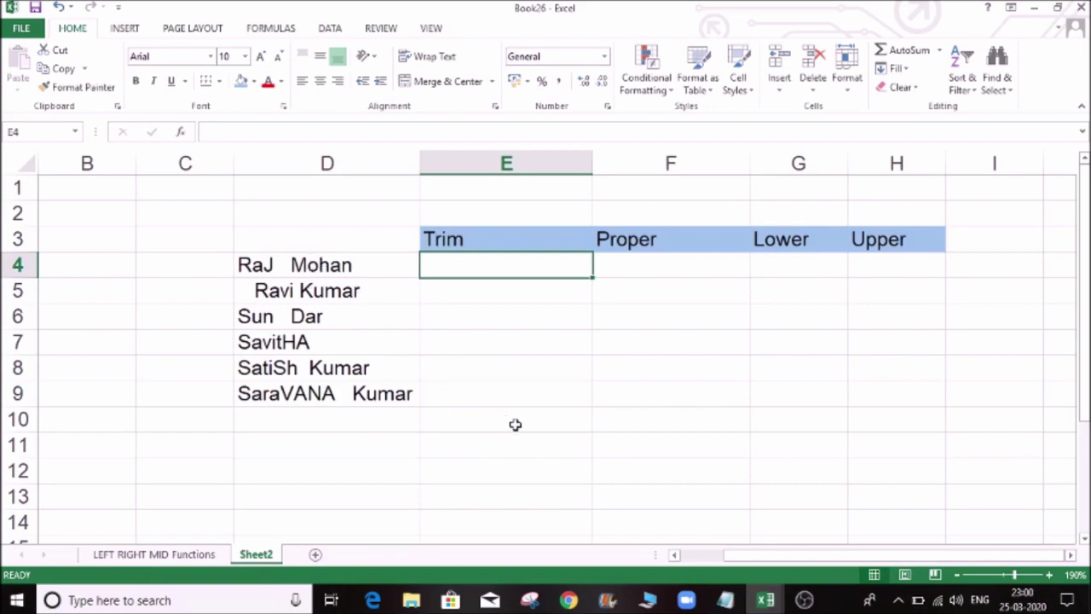
Enter =TRIM(D4) in E4
text(=T)
text(R)
key(BackSpace)
text(TRI)
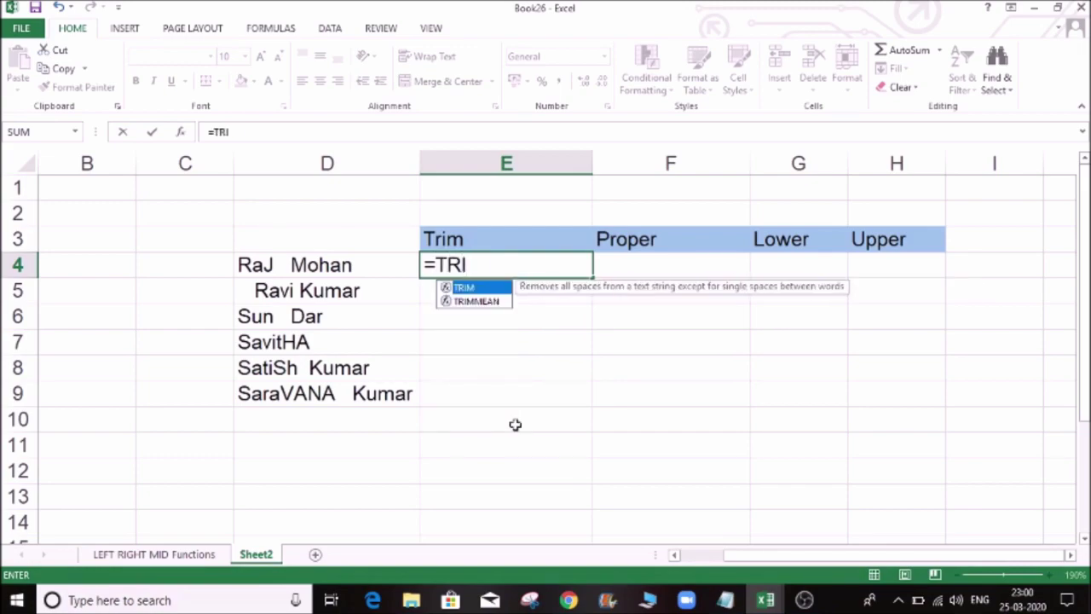
key(Tab)
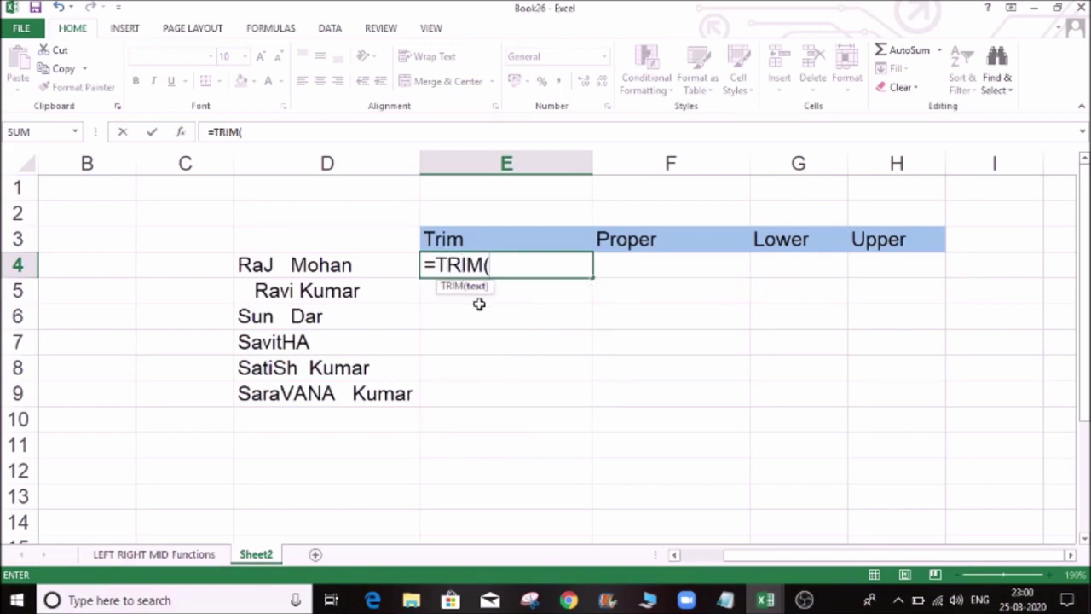
click(341, 266)
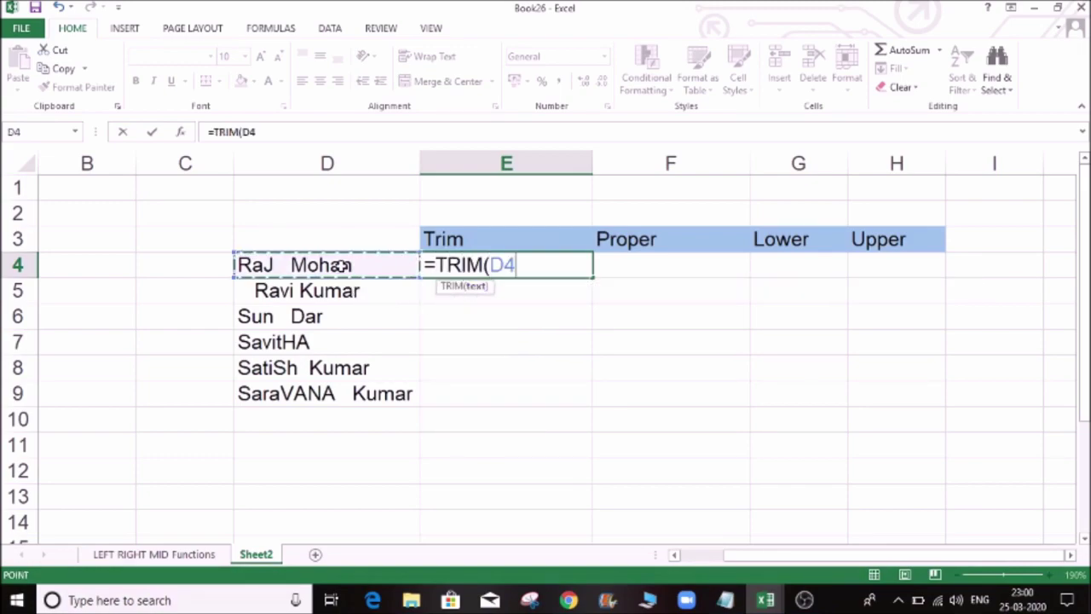
text())
key(Return)
key(Up)
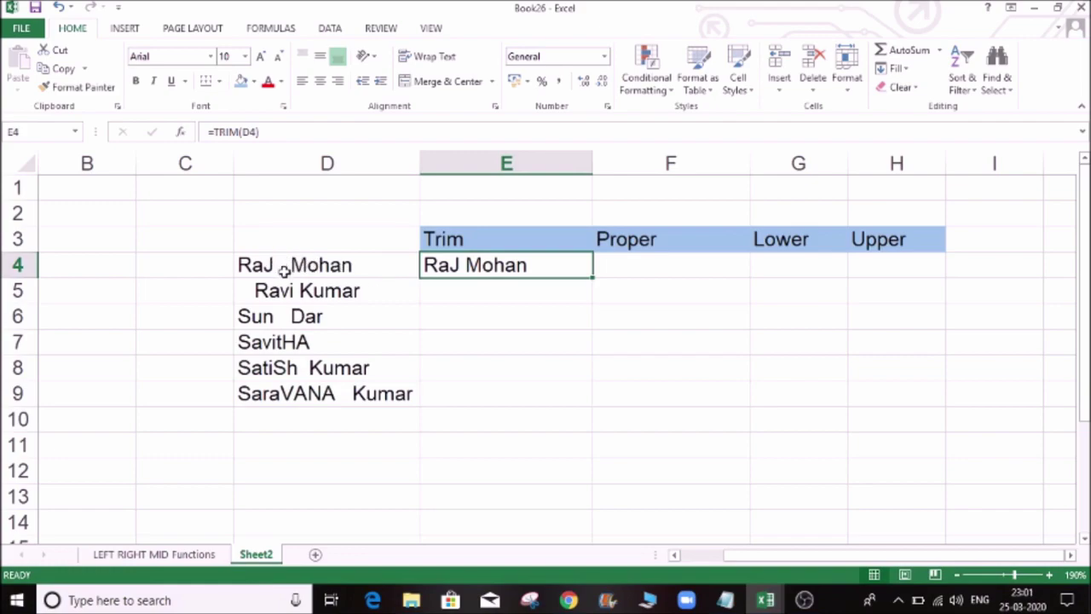
Fill the TRIM formula down to E9 and compare D6's spacing with E6
double_click(593, 281)
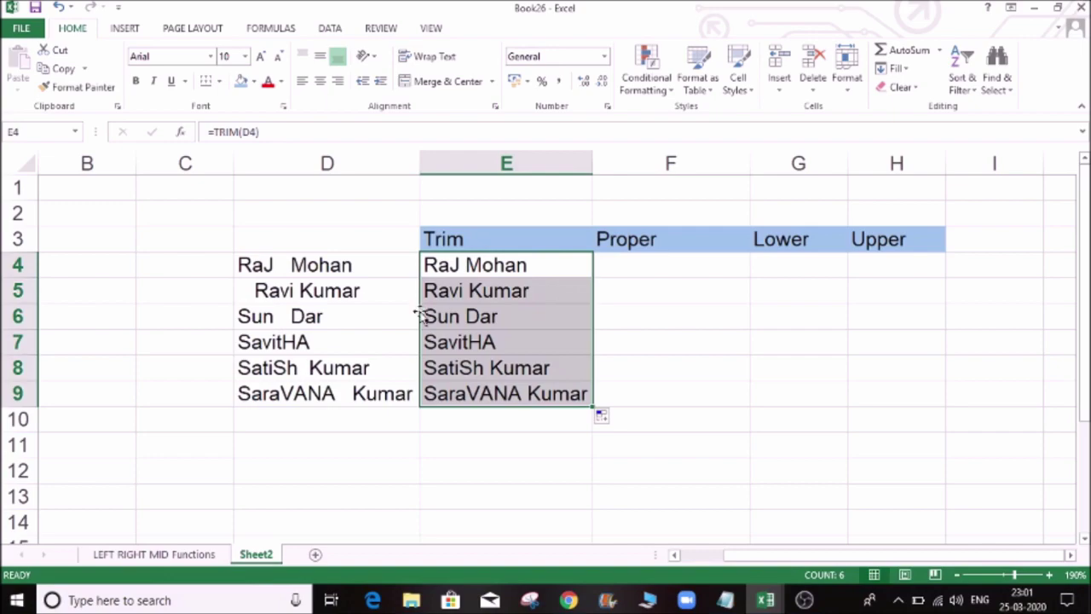
click(362, 316)
double_click(361, 317)
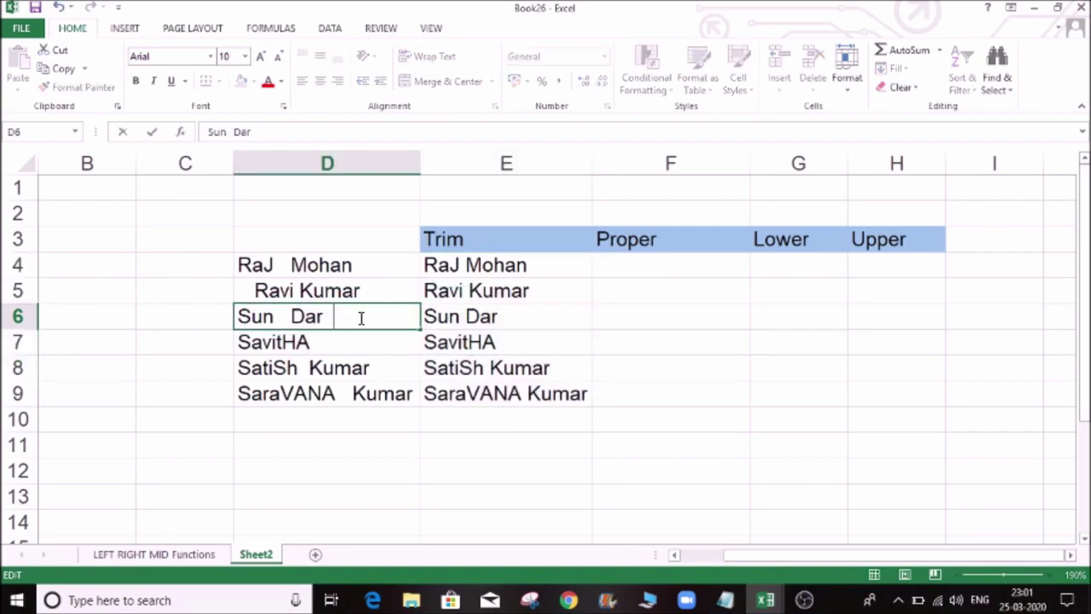
click(503, 325)
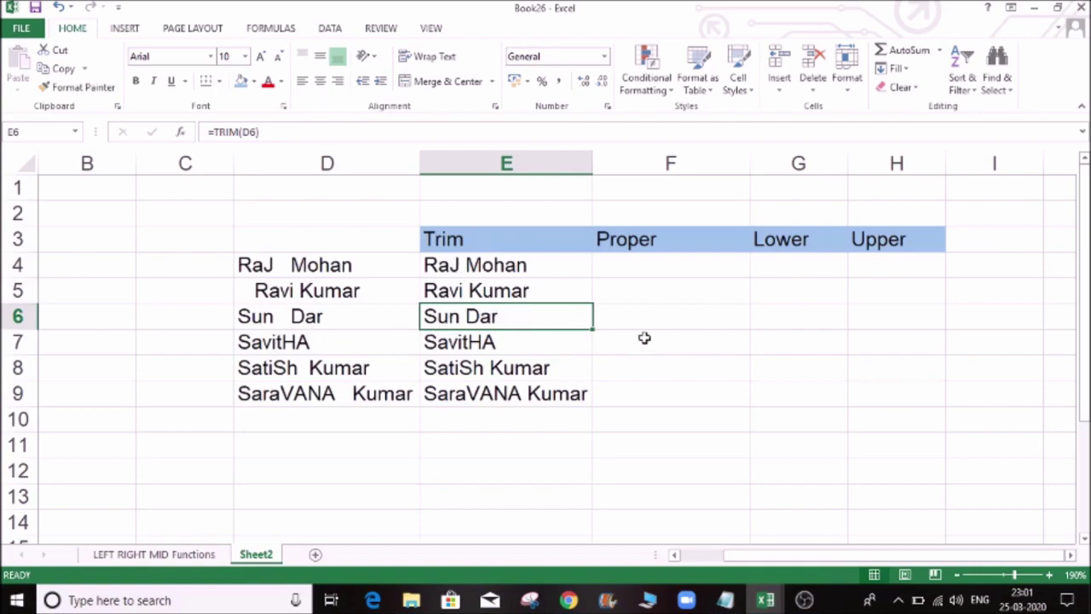
click(539, 266)
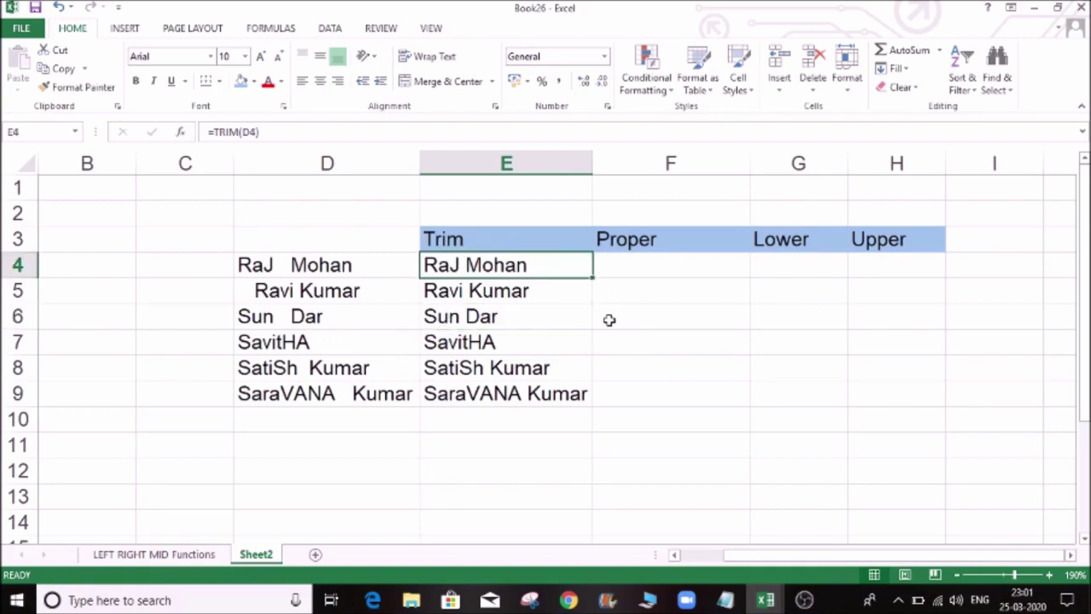
Zoom the sheet view in to enlarge the names
click(1050, 574)
click(1049, 575)
drag(958, 559, 1005, 561)
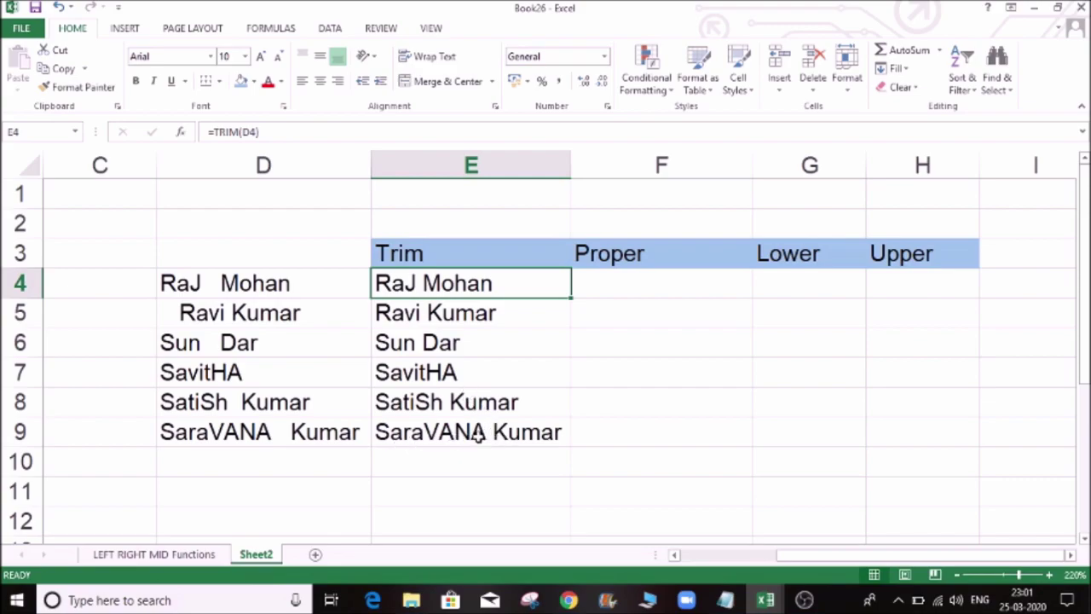
click(620, 282)
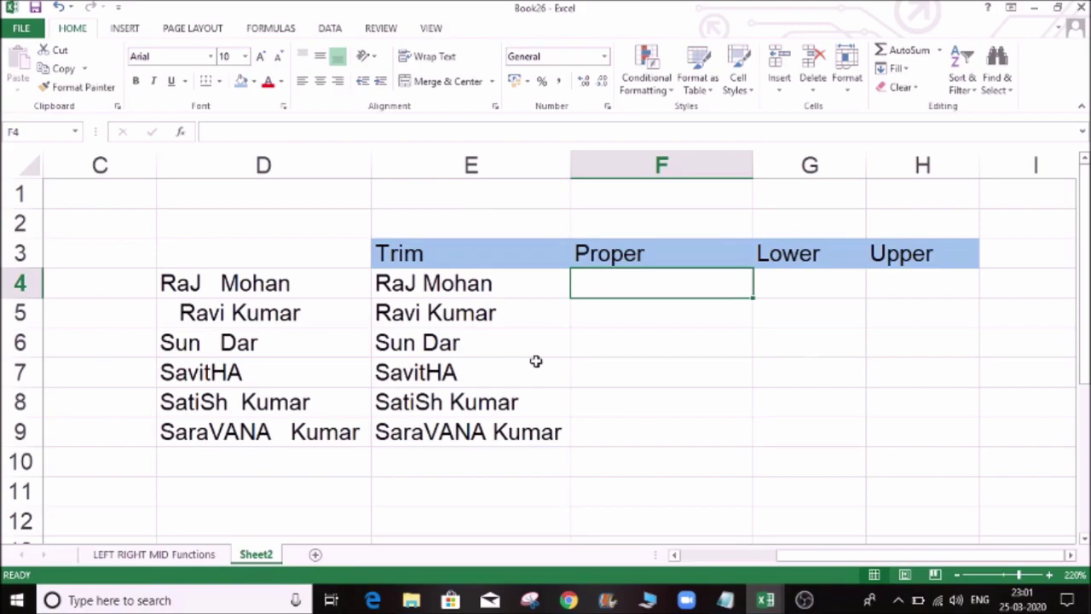
Enter =PROPER(E4) in F4
text(=PRO)
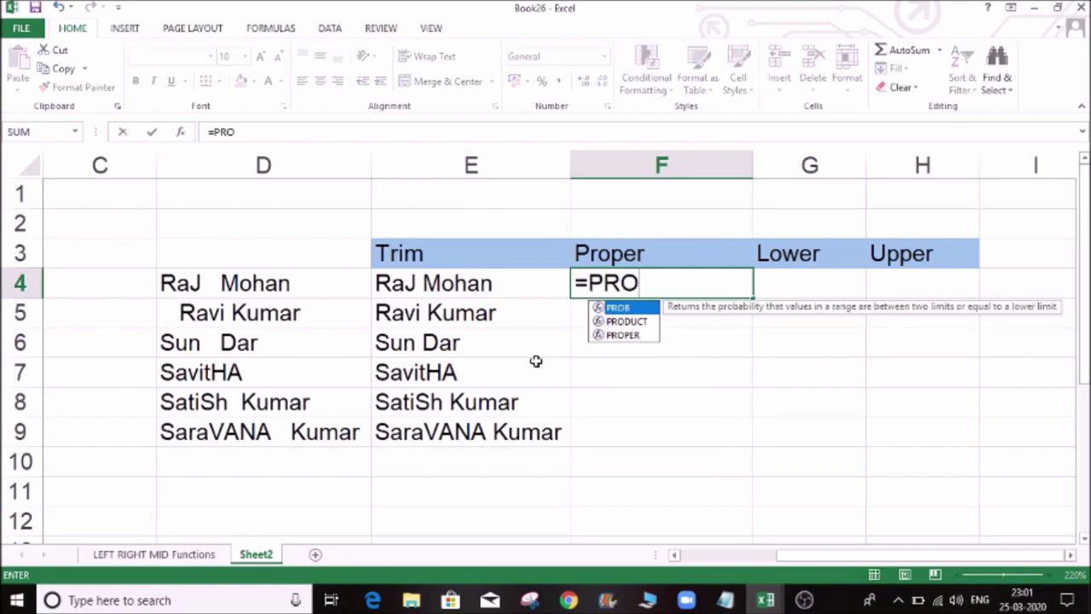
key(Down)
key(Down)
key(Tab)
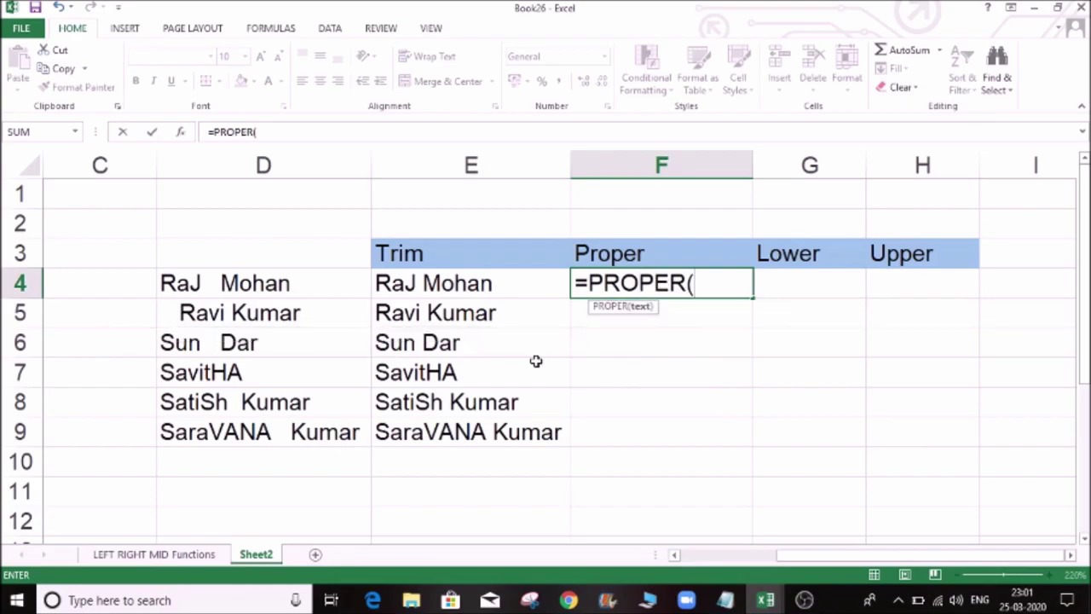
click(484, 287)
key(Return)
key(Up)
Copy the PROPER formula down to F9 and compare E7 with F7
double_click(752, 299)
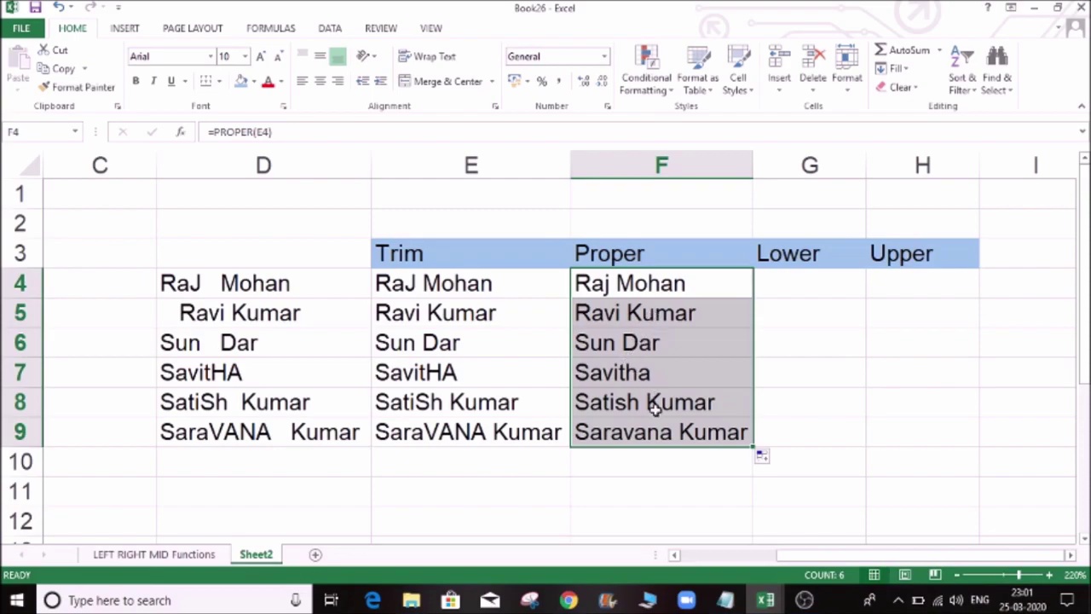
click(442, 367)
click(614, 372)
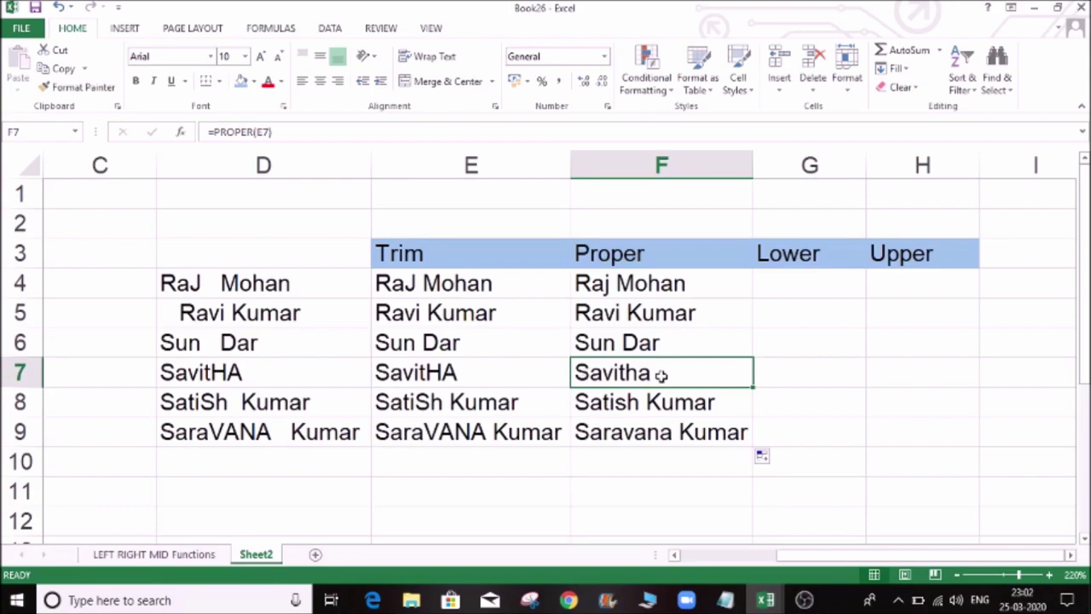
click(768, 282)
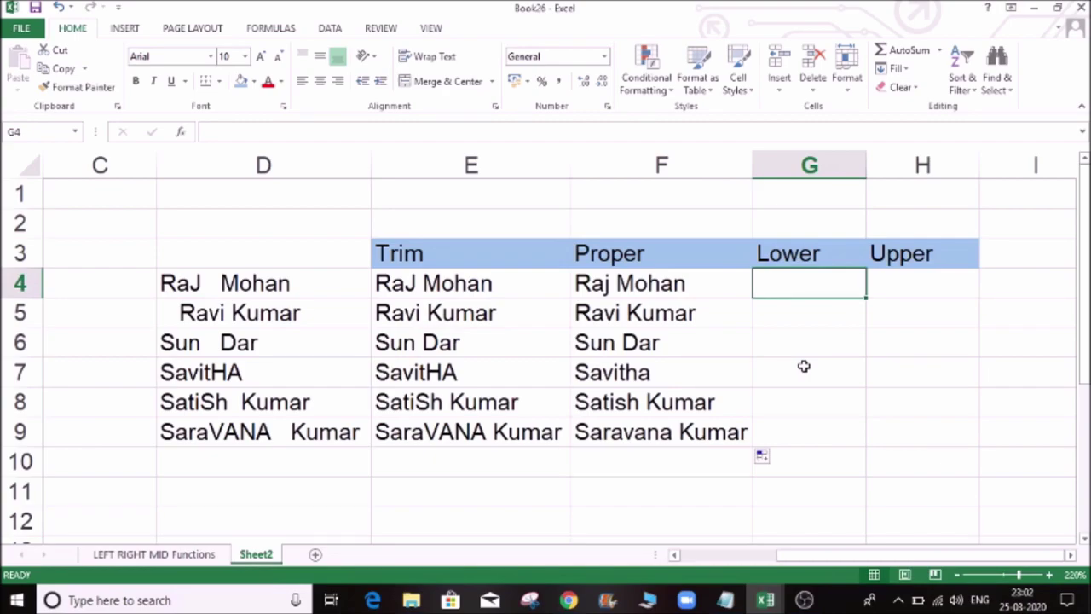
Enter =LOWER(F4) in G4
text(=LO)
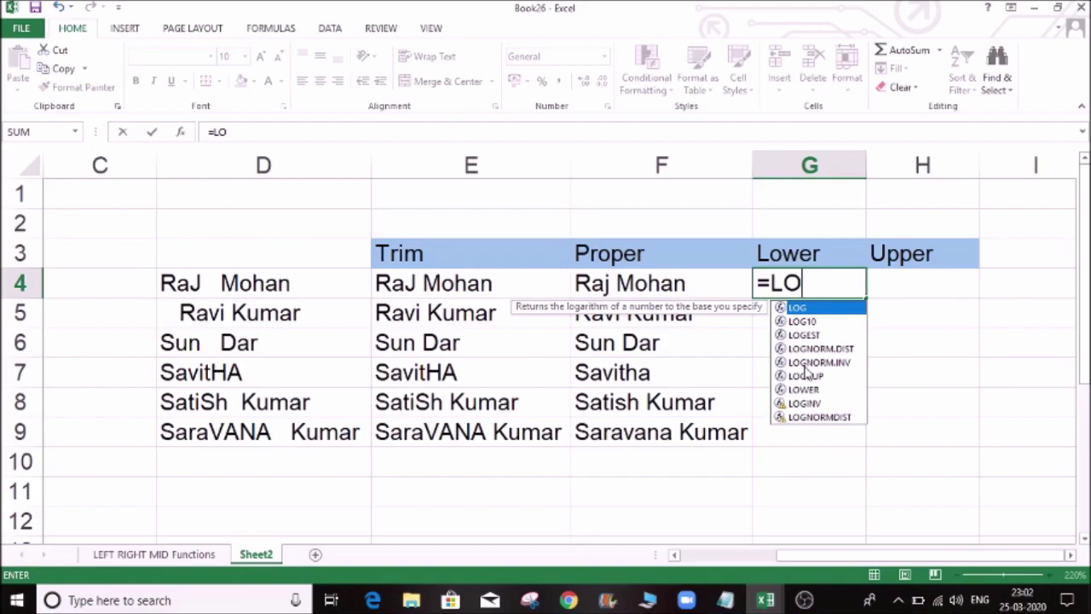
text(WER()
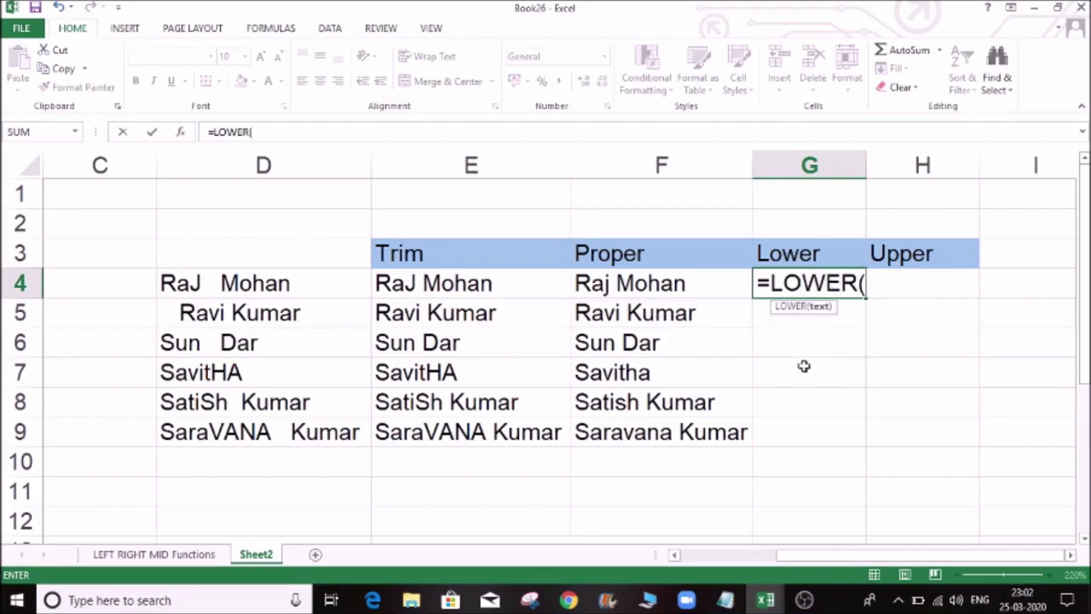
click(676, 284)
key(Return)
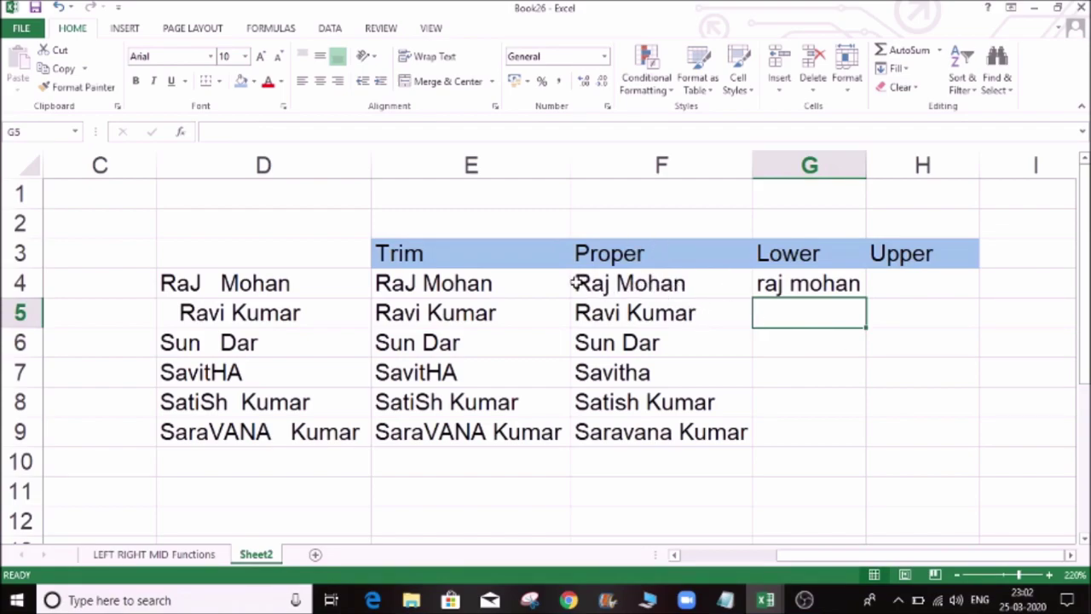
click(800, 286)
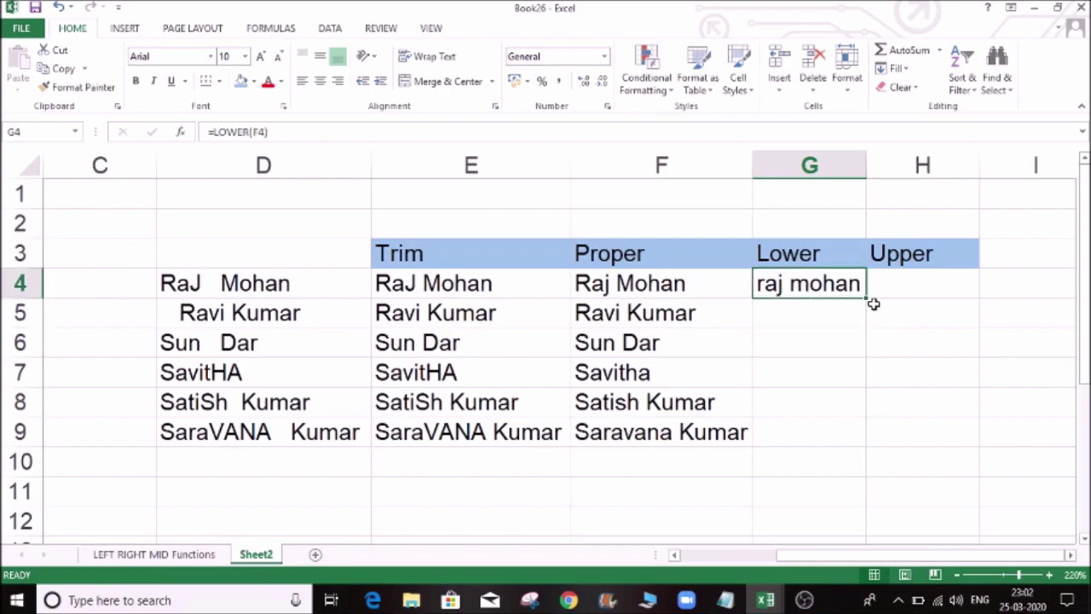
Fill the LOWER formula down to G9 and autofit column G
drag(867, 299, 867, 446)
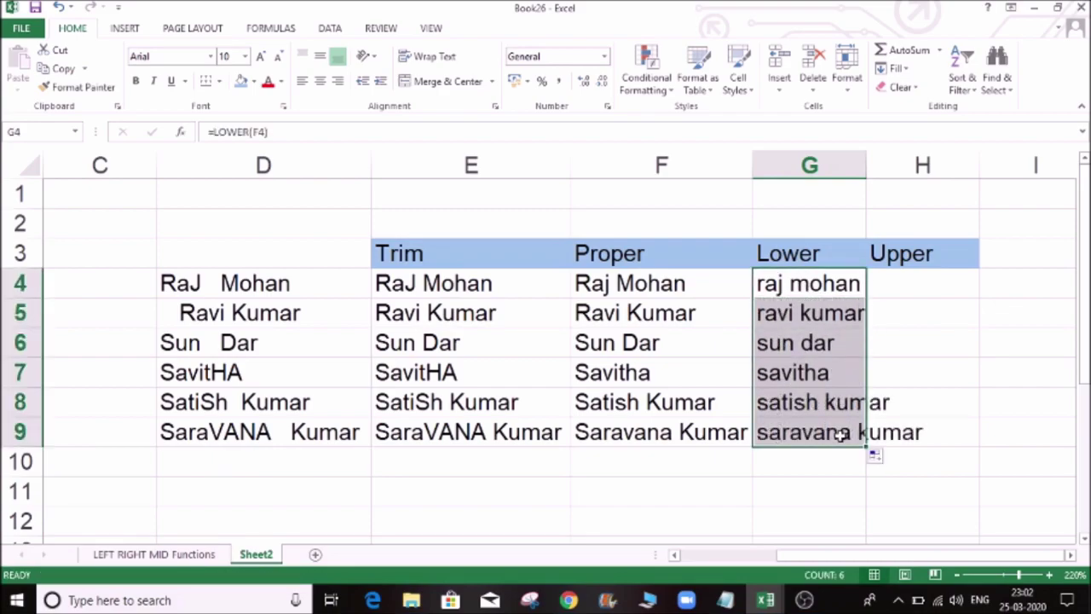
double_click(865, 160)
double_click(866, 158)
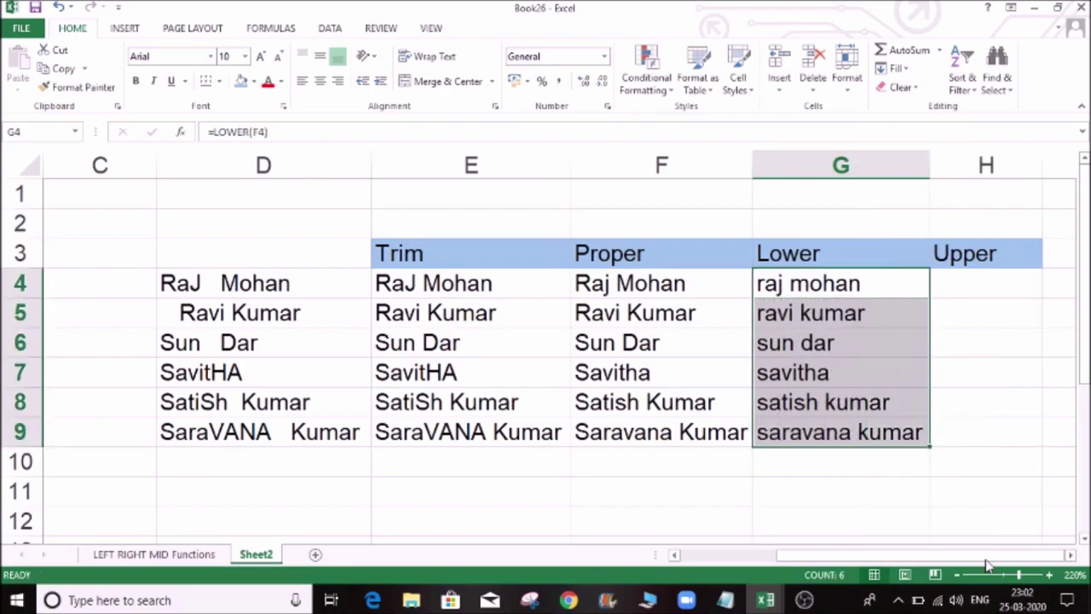
click(1071, 555)
click(1071, 556)
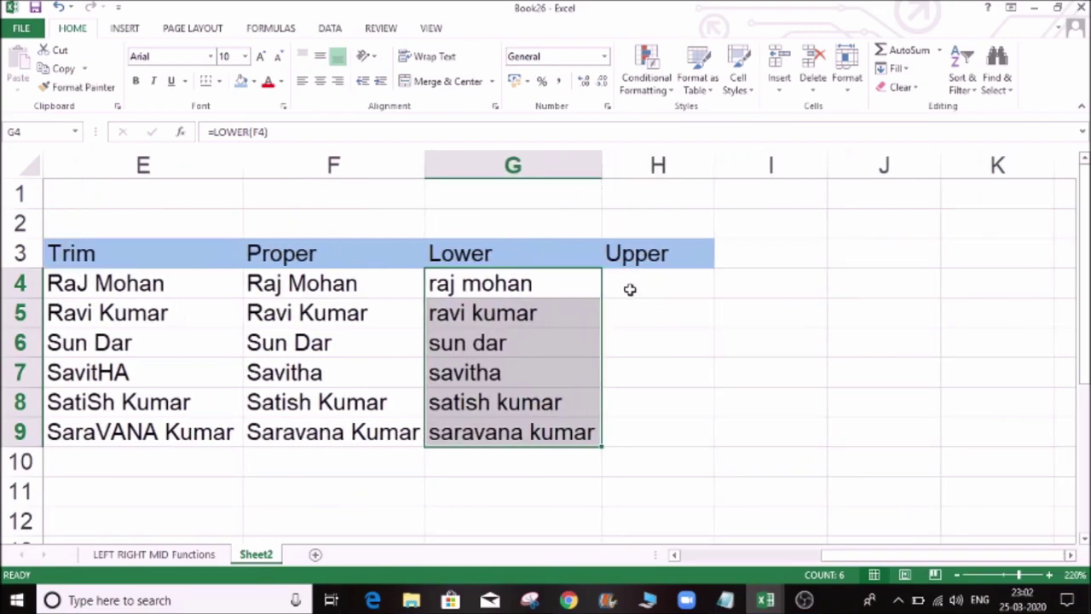
click(631, 288)
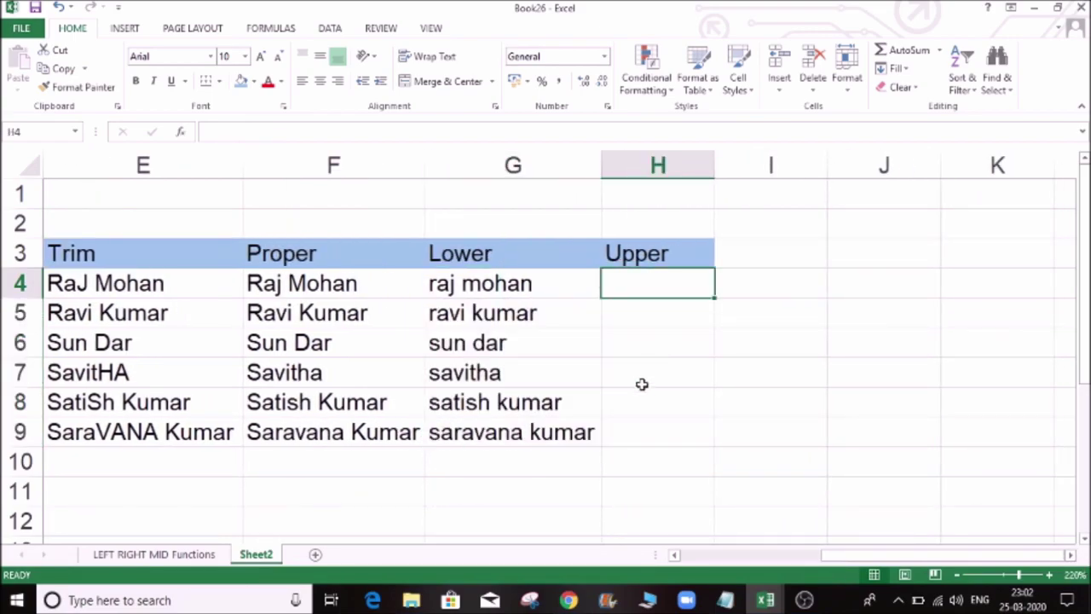
Enter =UPPER(G4) in H4
text(=UPPE)
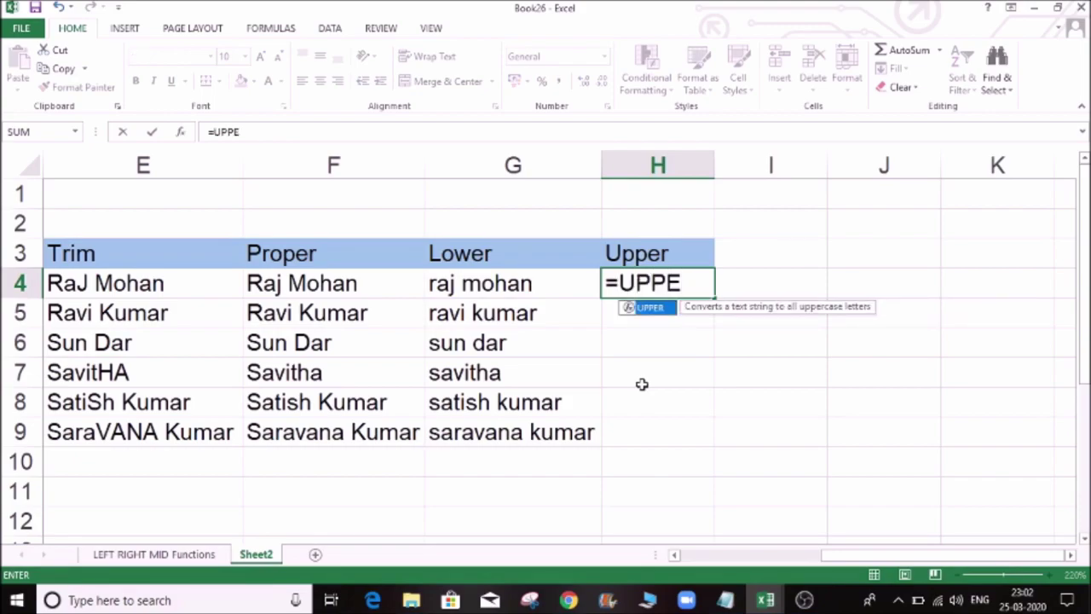
key(Tab)
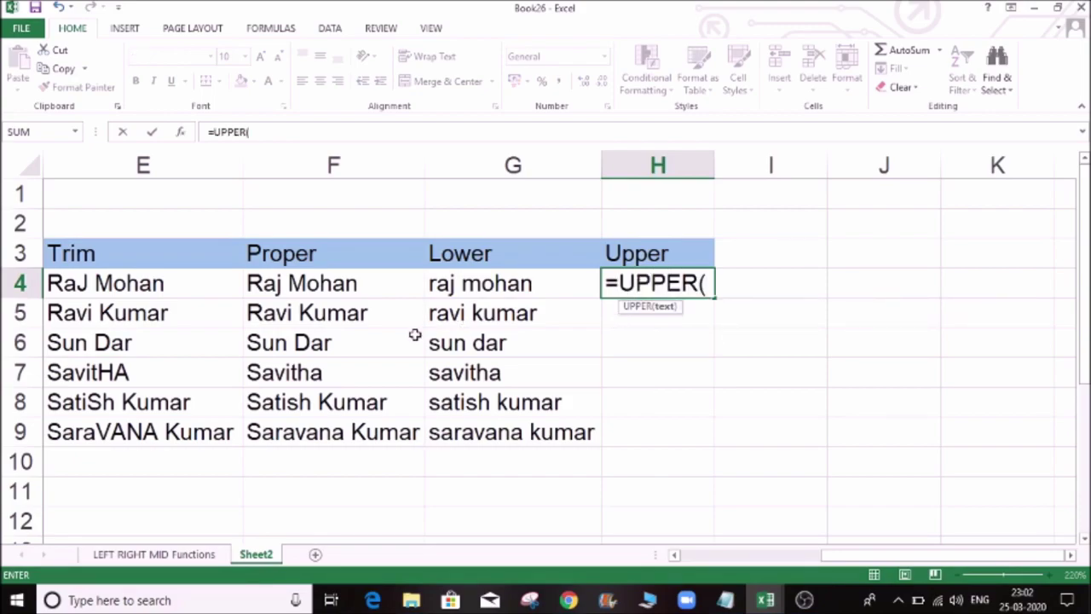
click(491, 288)
key(Return)
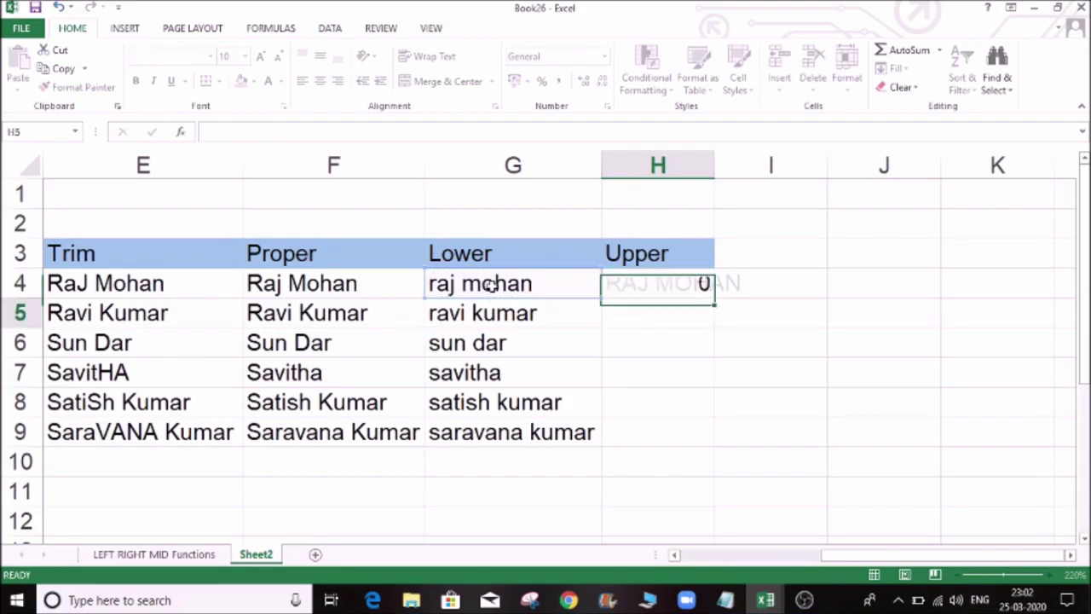
Fill the UPPER formula down to H9 and autofit column H
click(719, 290)
click(712, 291)
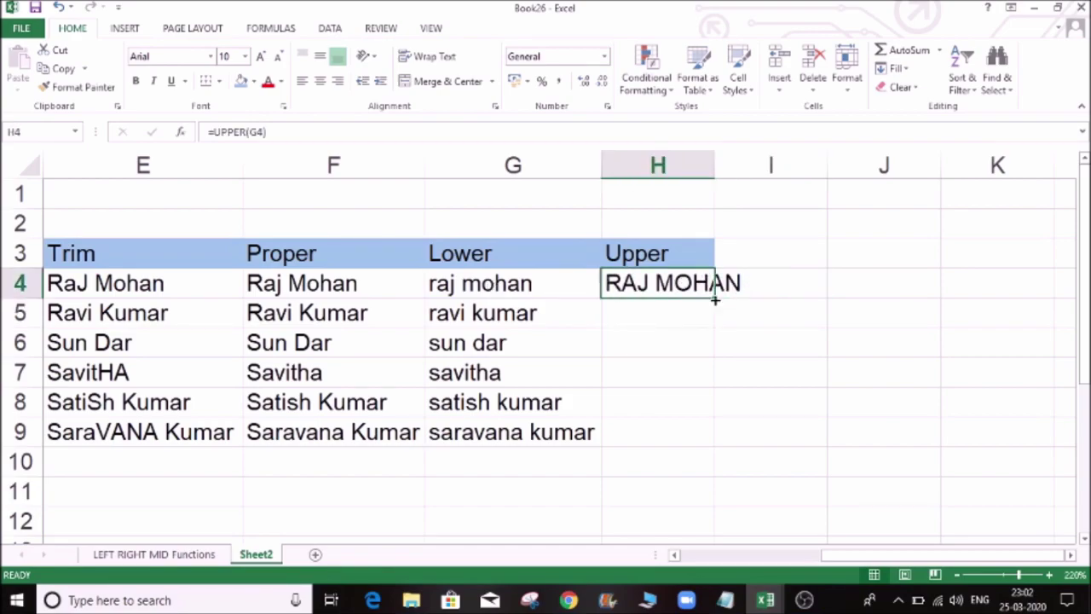
double_click(716, 300)
double_click(715, 164)
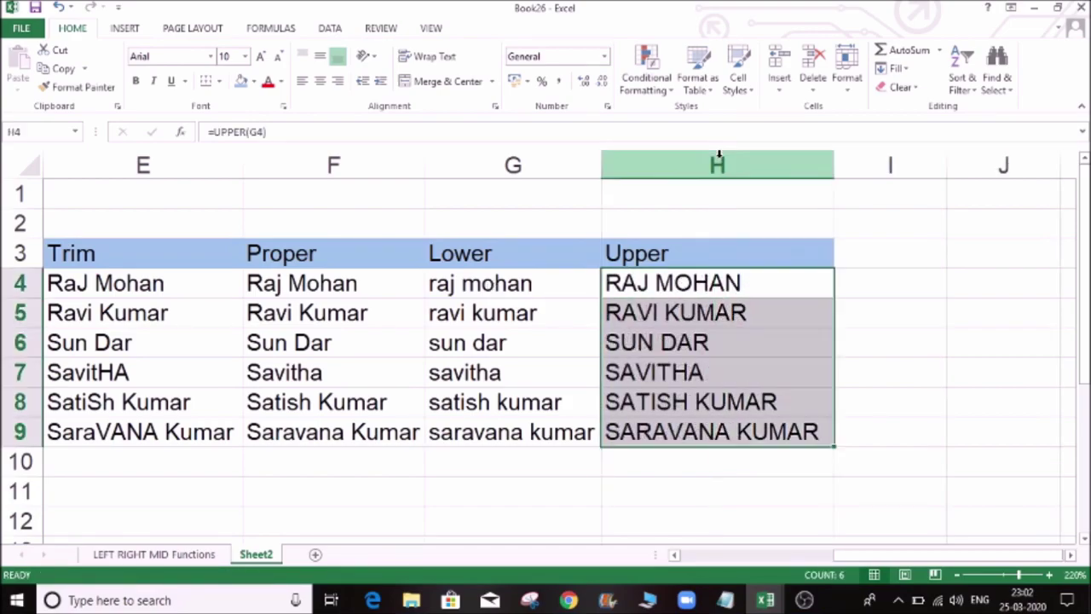
click(681, 494)
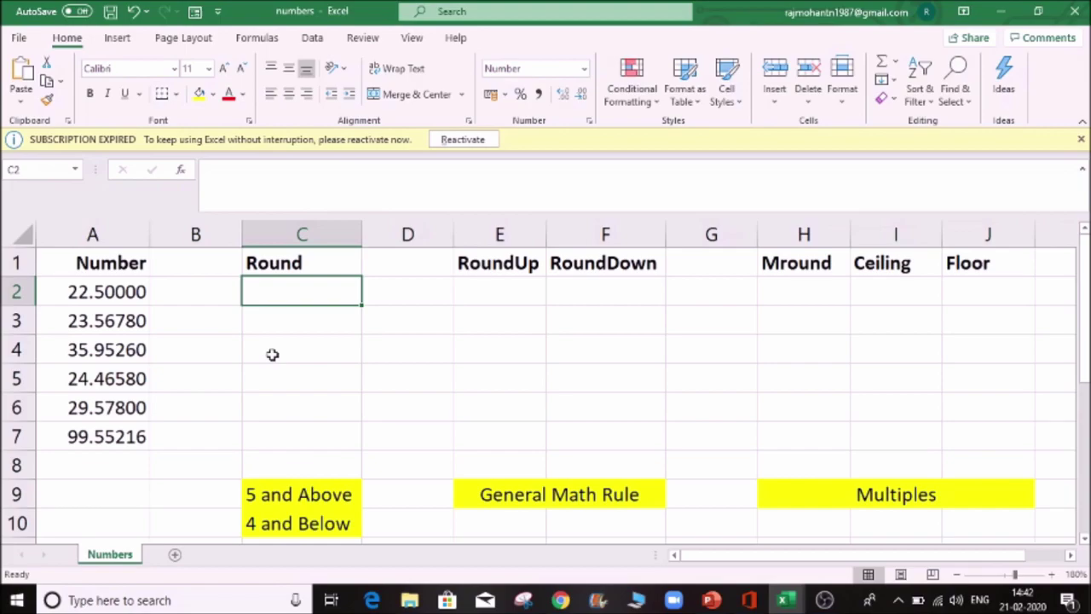
Inspect the full stored values in the Number column A2:A7, such as 24.4658
click(301, 322)
click(313, 290)
click(111, 256)
click(120, 326)
click(115, 268)
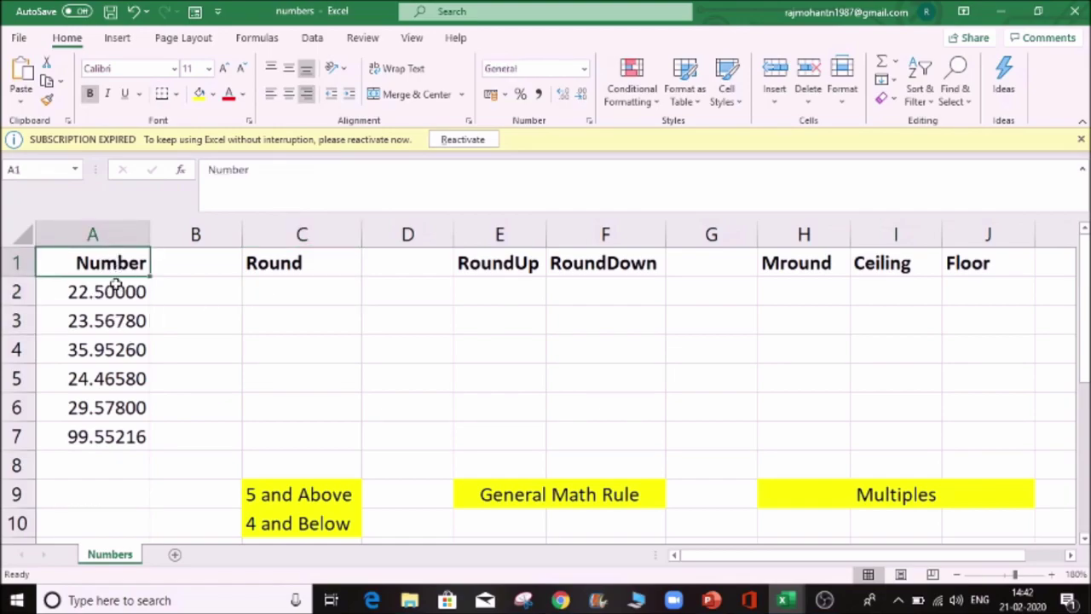
click(124, 292)
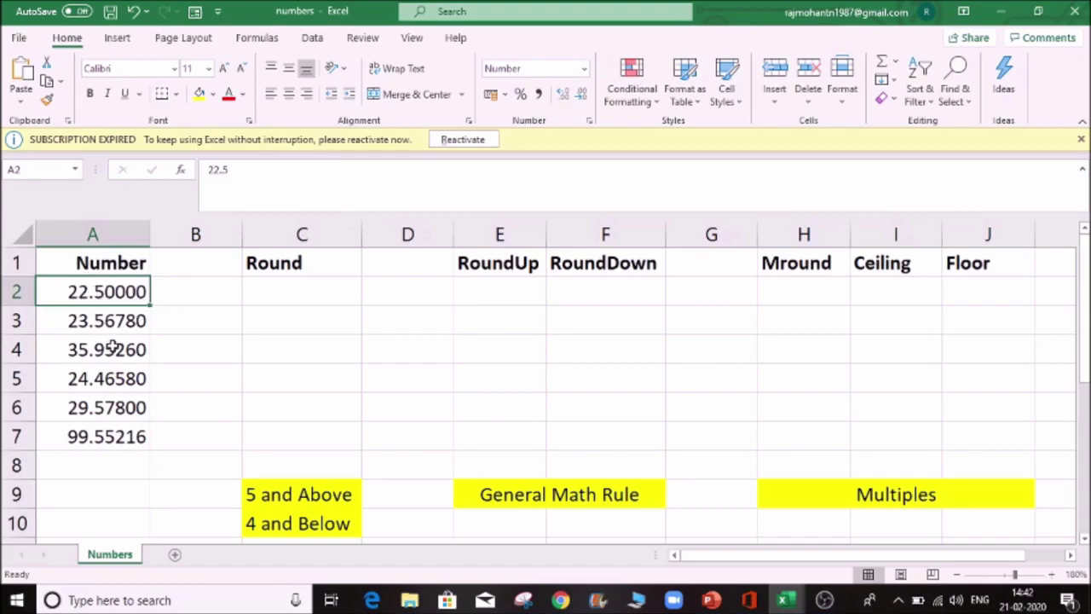
click(111, 324)
click(107, 348)
click(112, 381)
click(126, 432)
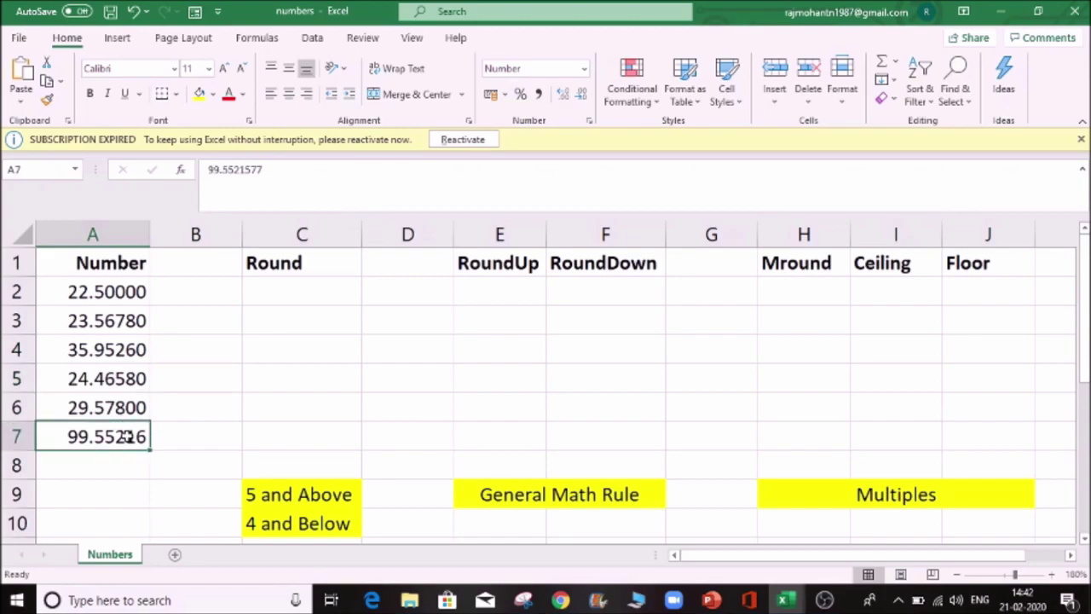
click(99, 290)
click(267, 291)
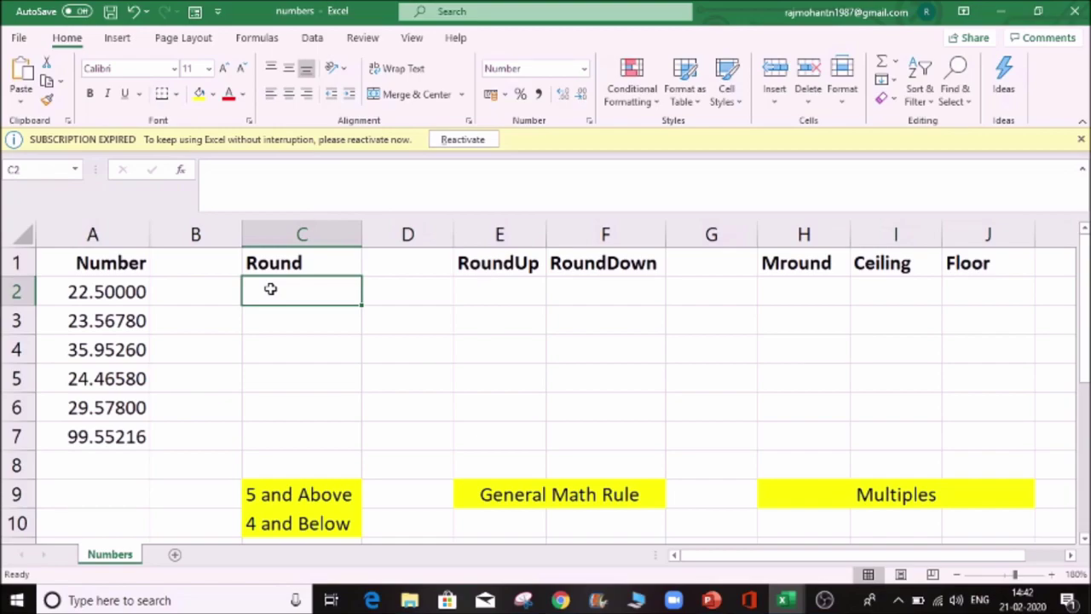
Format A2:A7 to display two decimal places
drag(67, 290, 109, 445)
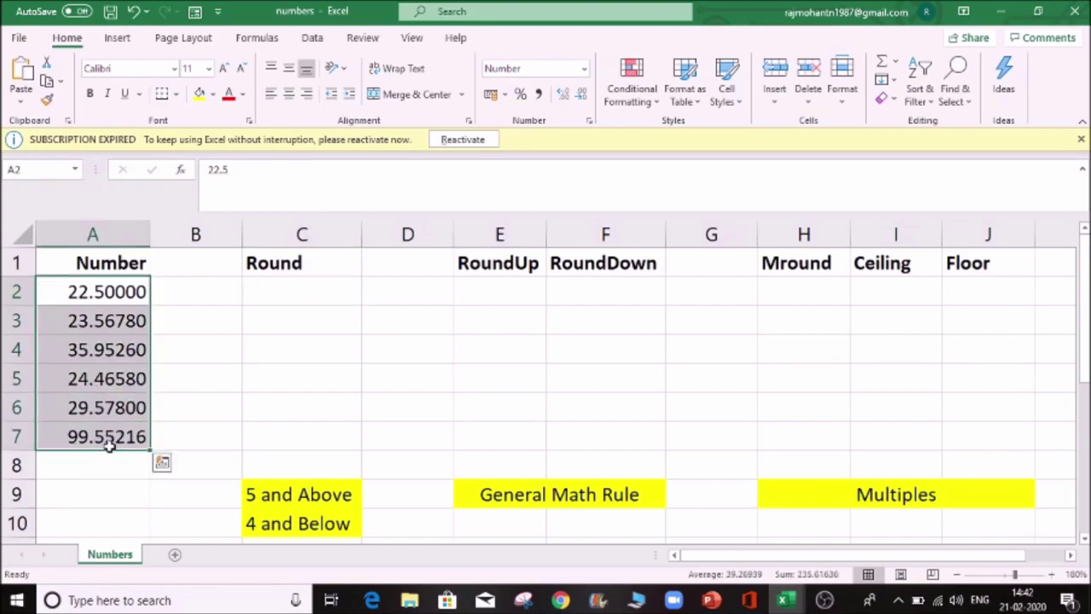
click(565, 95)
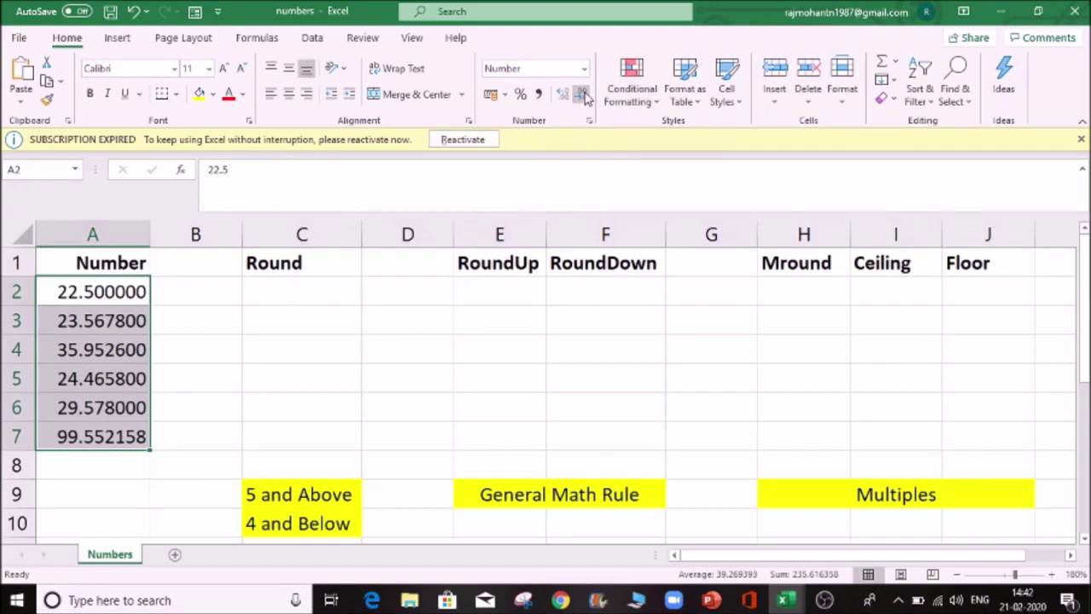
click(582, 95)
click(583, 95)
click(582, 95)
click(582, 95)
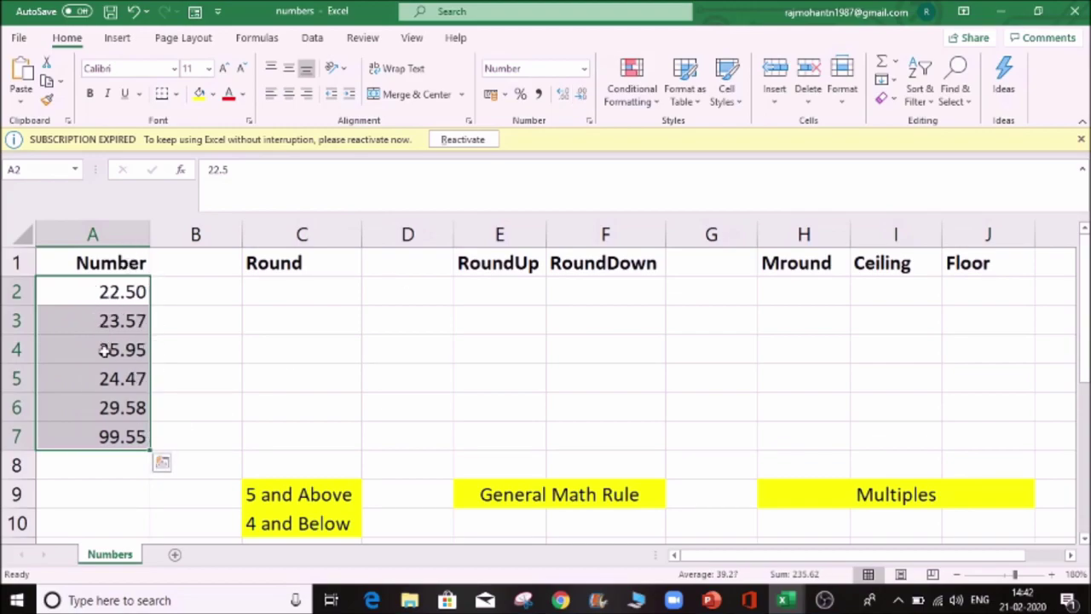
click(245, 350)
click(215, 329)
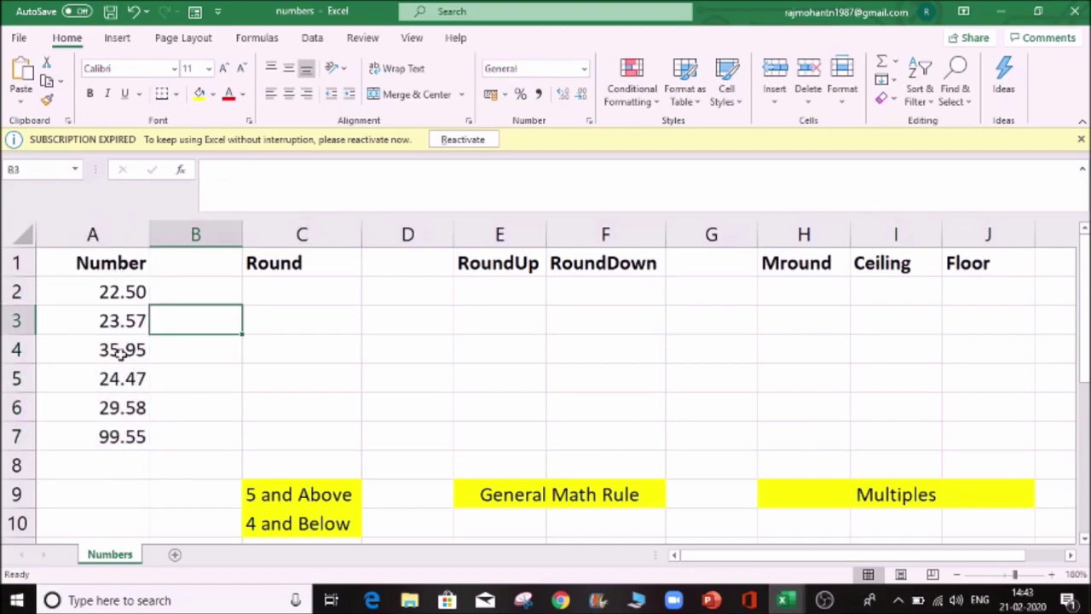
Check the full value stored in A5
click(194, 377)
click(110, 379)
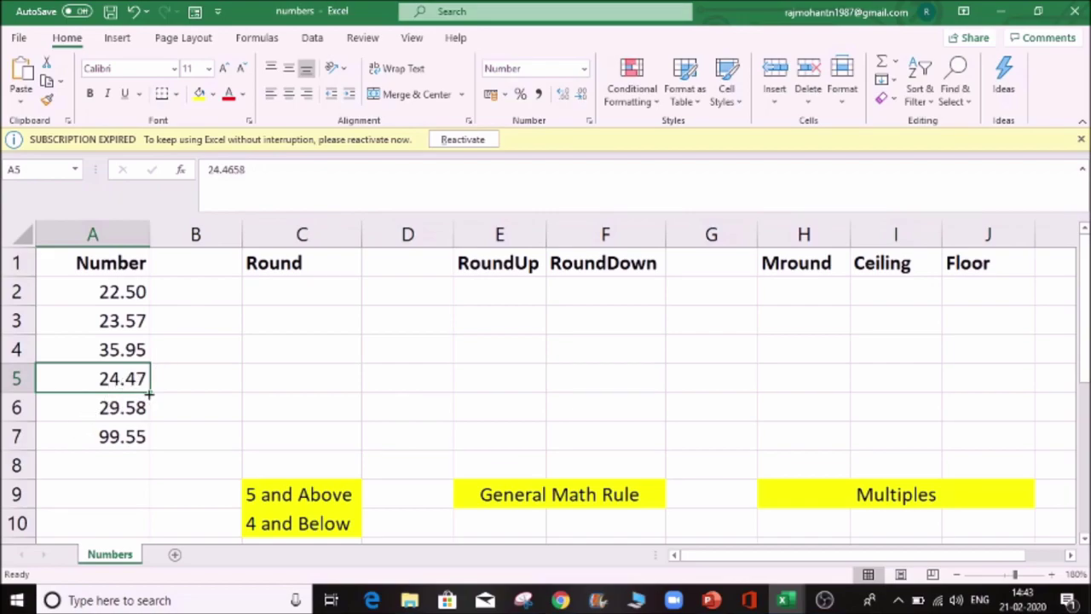
click(173, 381)
click(88, 372)
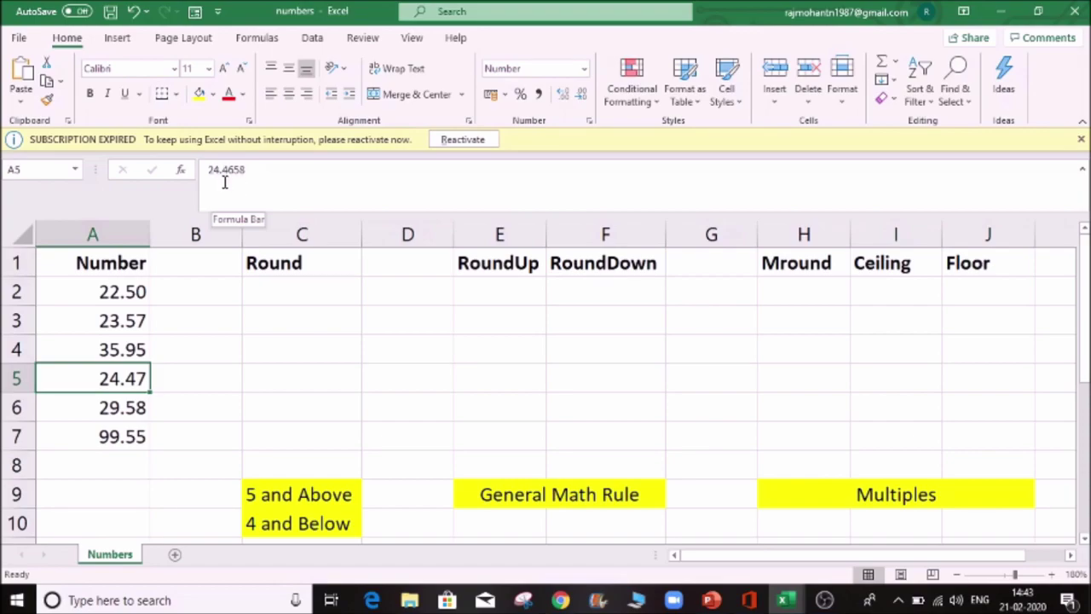
Enter a test formula =A5*100 in B5 and compare it with A5
click(176, 375)
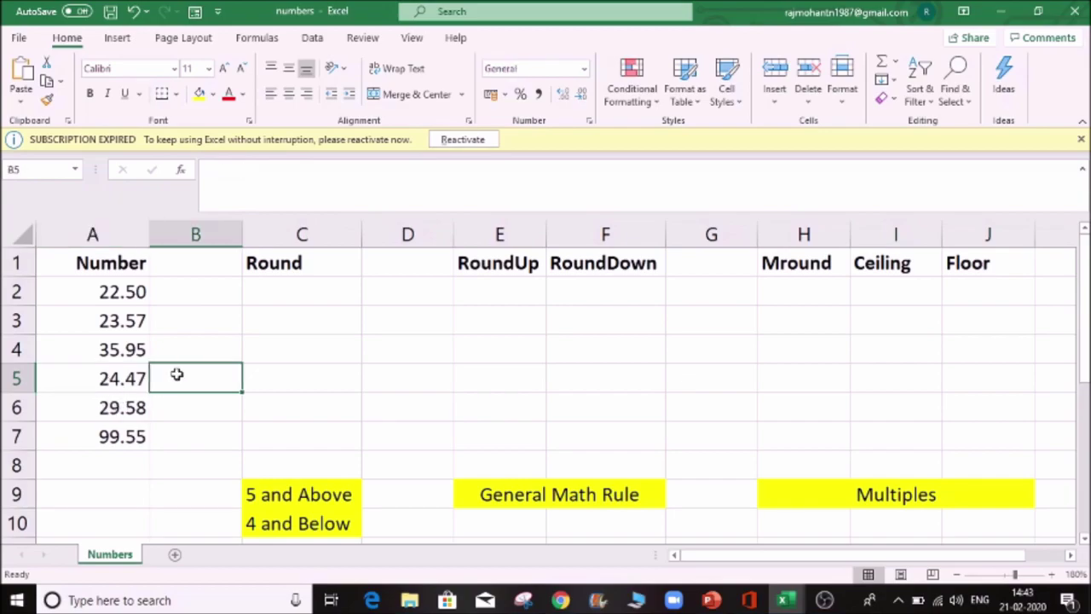
text(=)
key(Left)
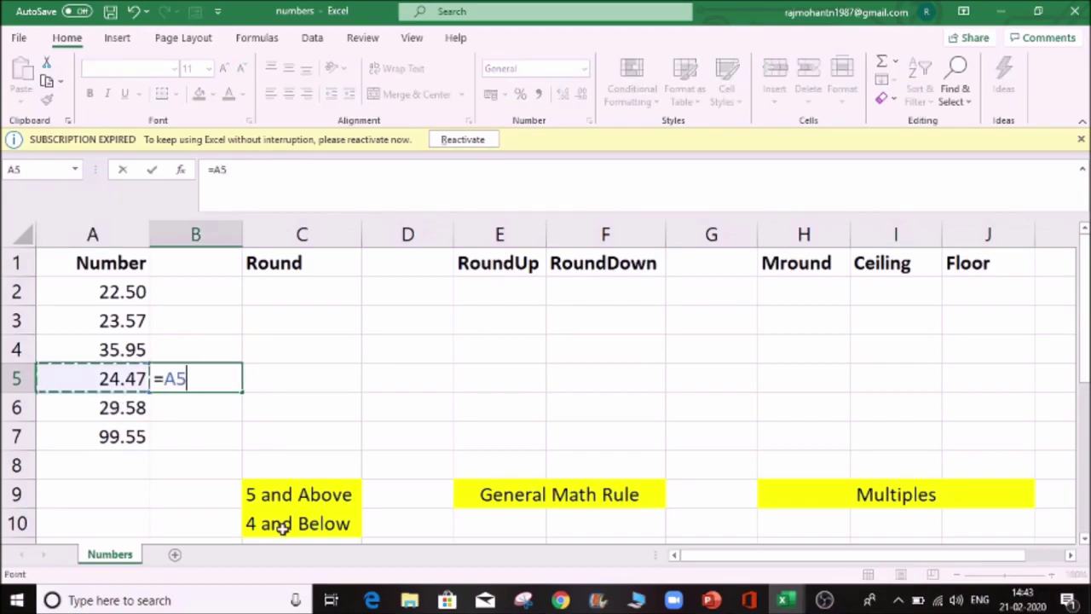
text(*100)
key(ctrl+Return)
key(Right)
click(214, 379)
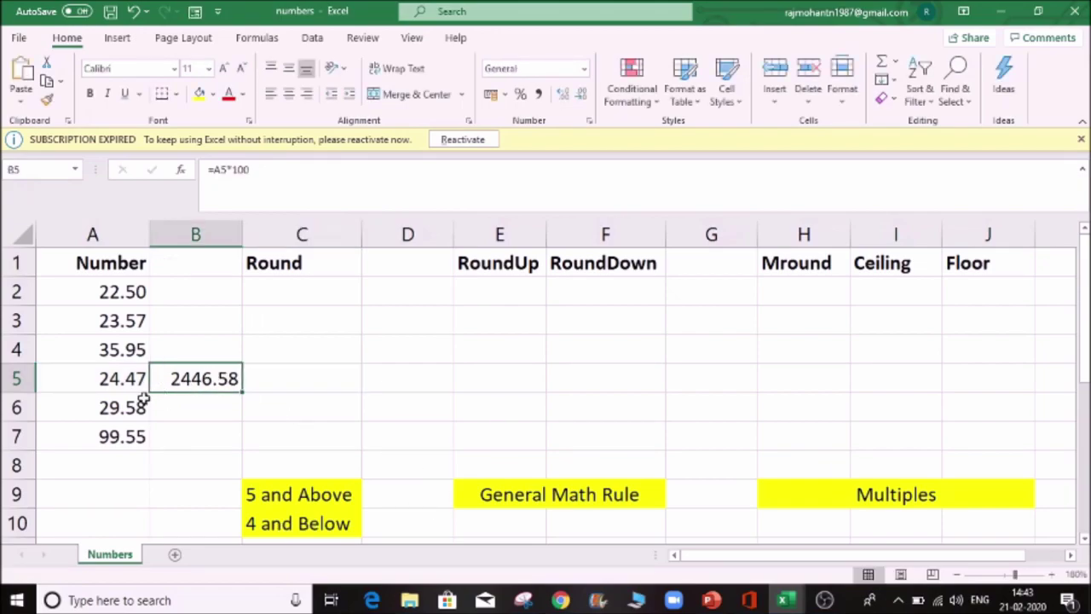
click(122, 384)
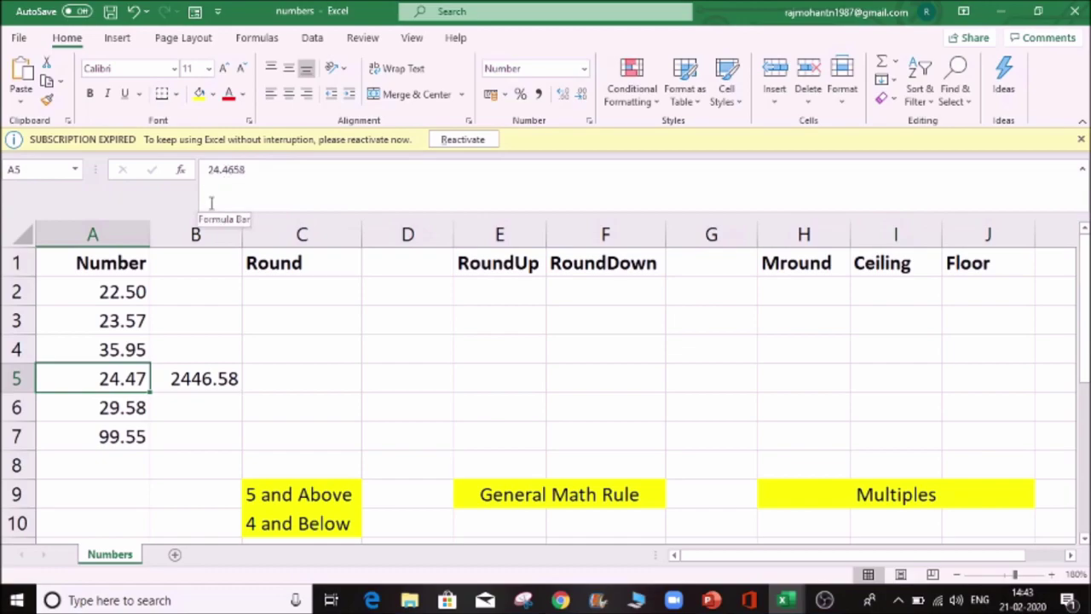
Delete the 2446.58 result from B5 and move to C2 under Round
click(207, 384)
key(Delete)
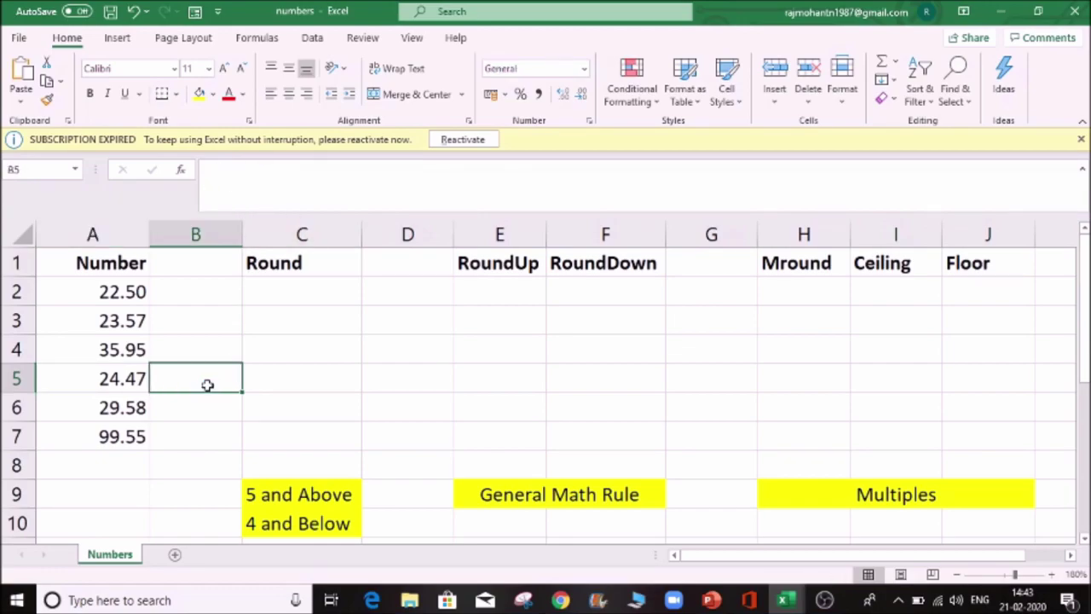
key(Up)
key(Up)
key(Up)
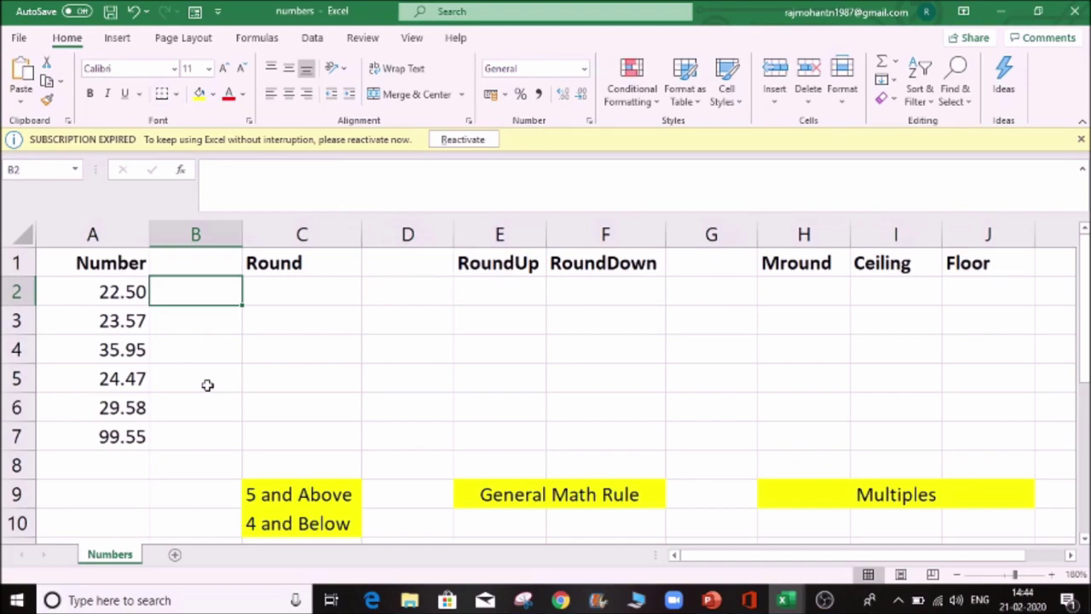
key(Right)
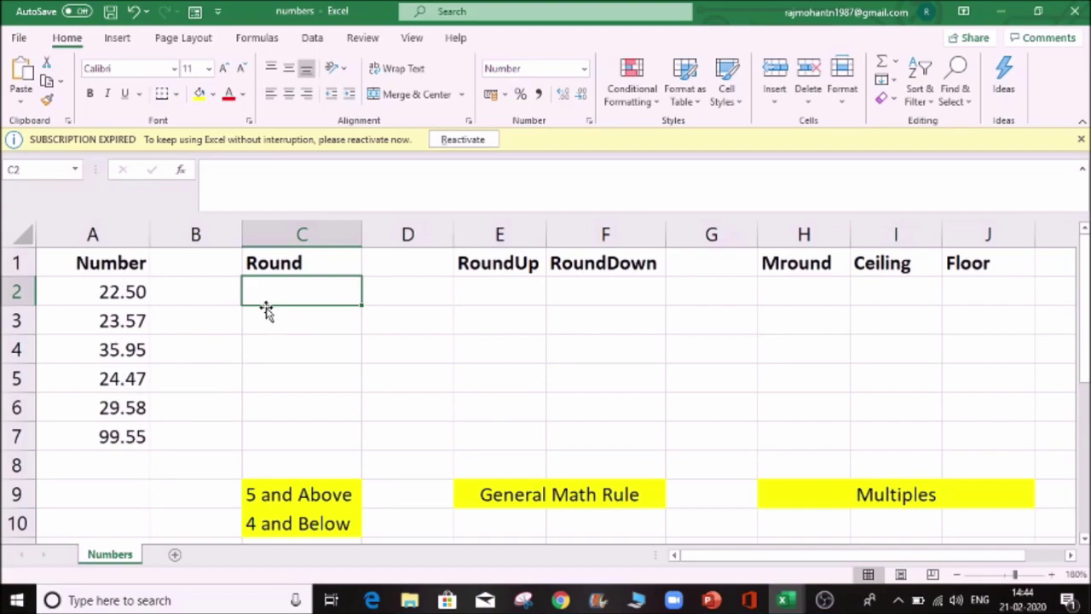
Increase A2:A7 to five decimal places, showing values like 23.56780 and 99.55216
click(114, 293)
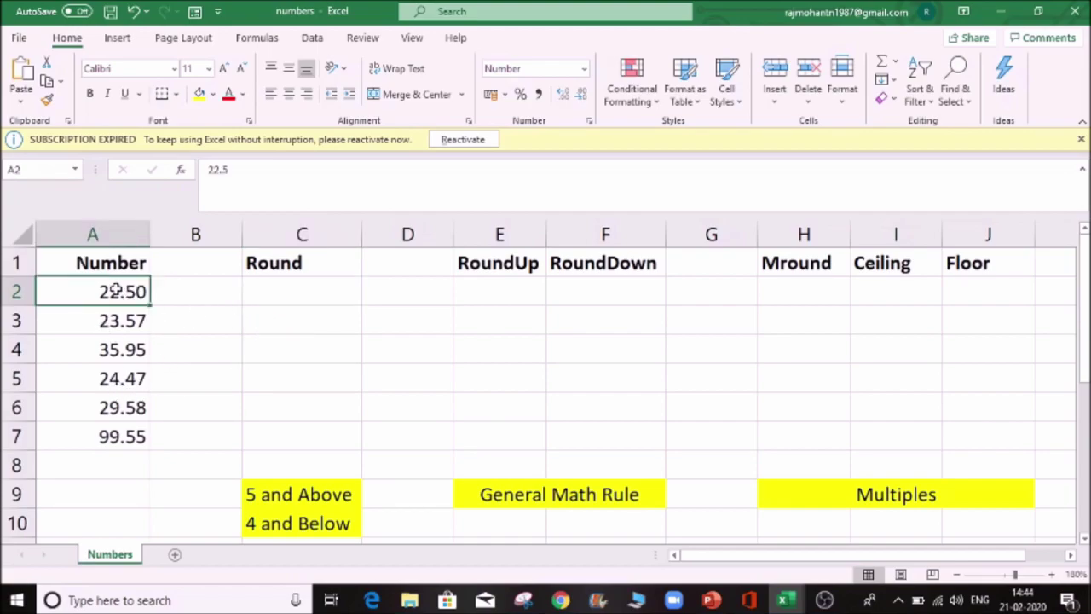
key(shift+Down)
key(shift+Down)
key(shift+Down)
key(shift+Down)
key(shift+Down)
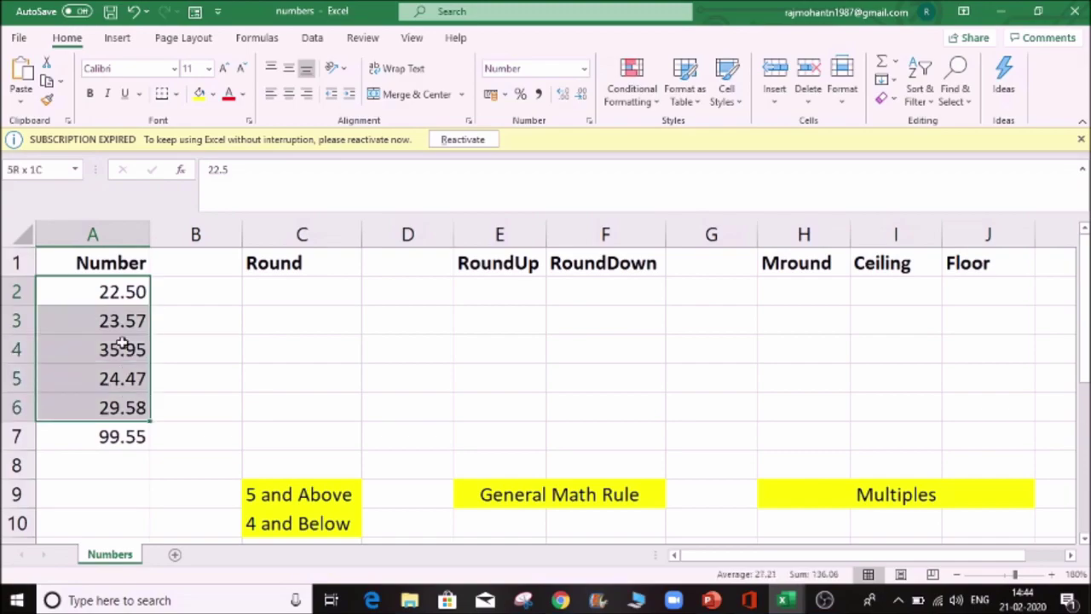
click(562, 94)
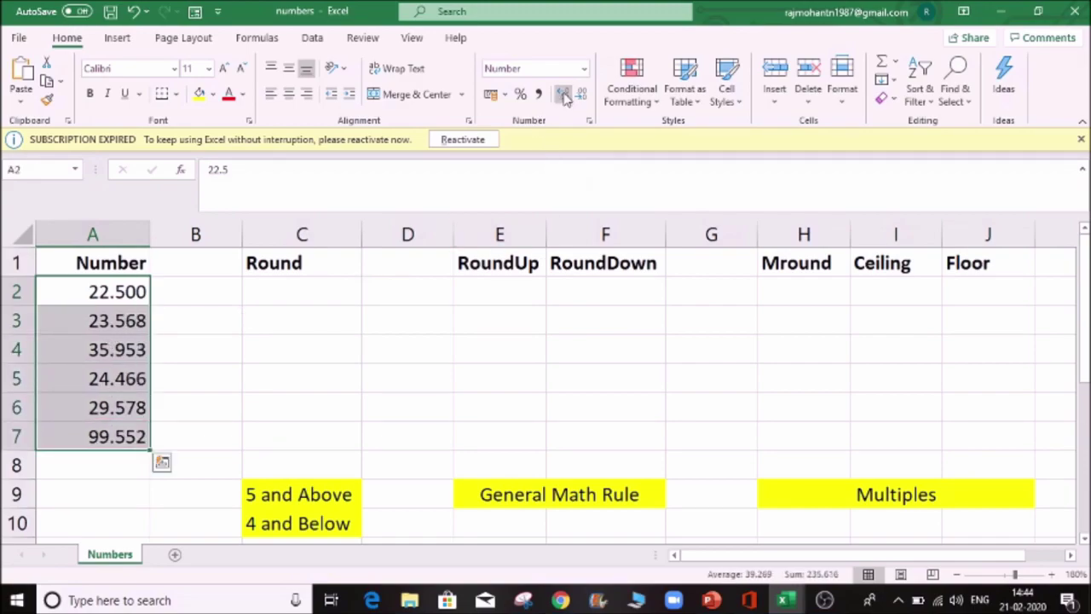
click(562, 94)
click(562, 94)
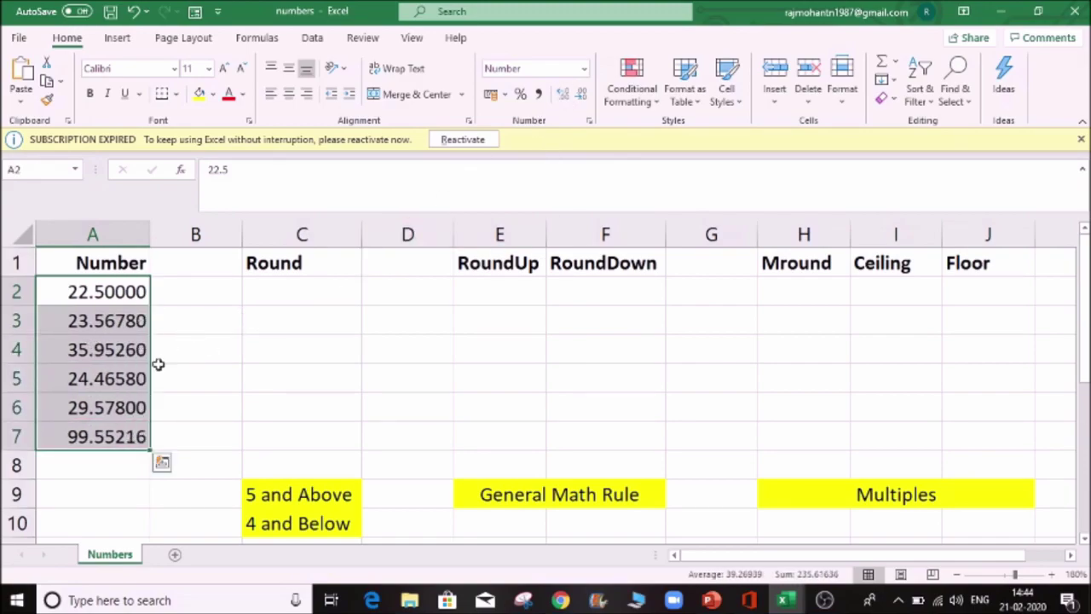
click(297, 294)
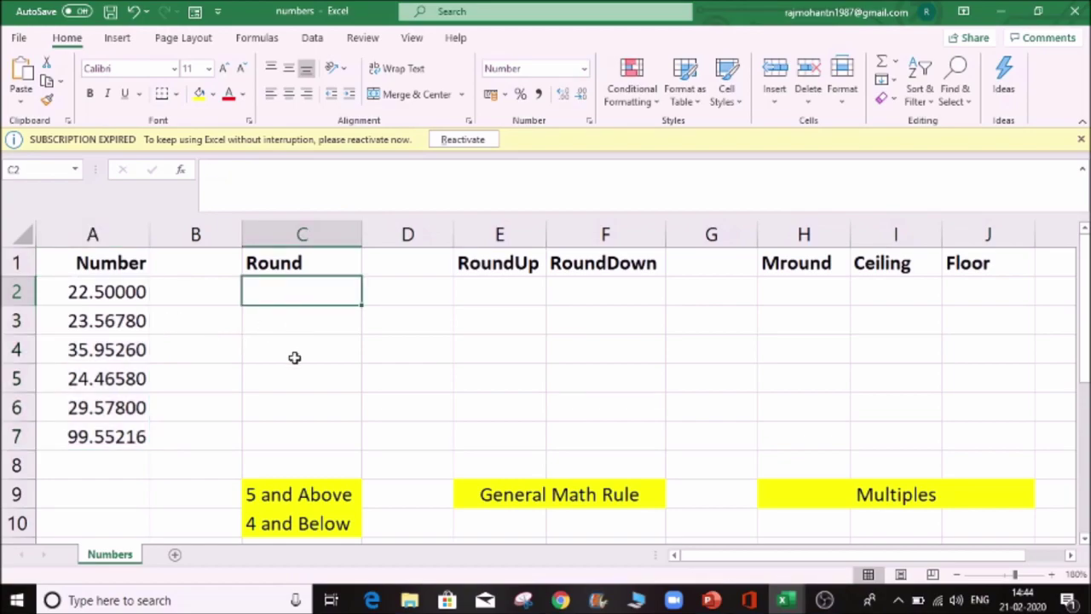
Enter =ROUND(A2,2) in C2 to round the first Number to two decimals
text(=ro)
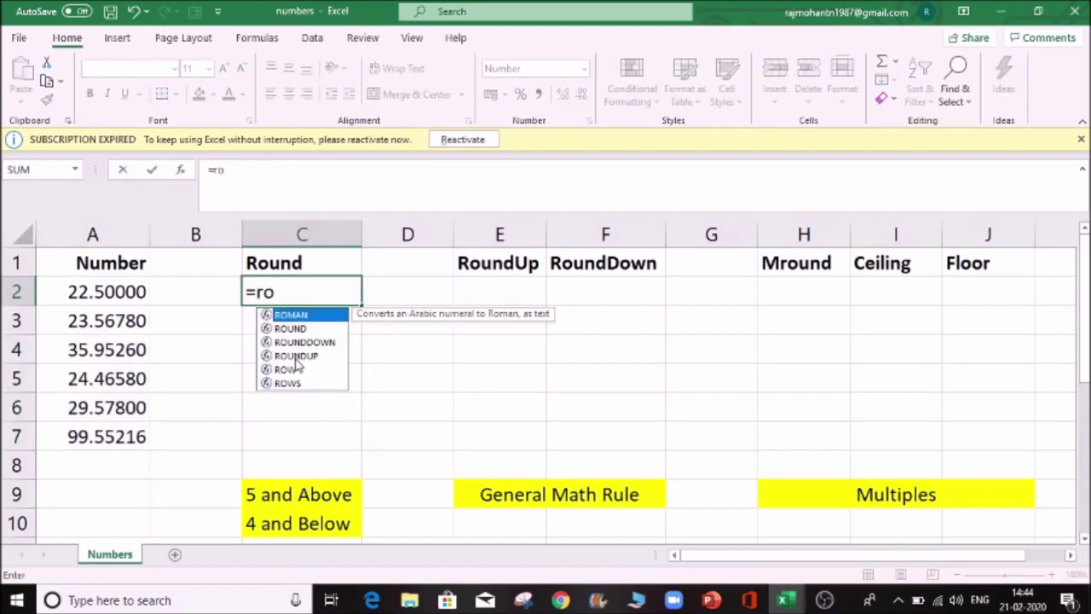
key(Down)
key(Tab)
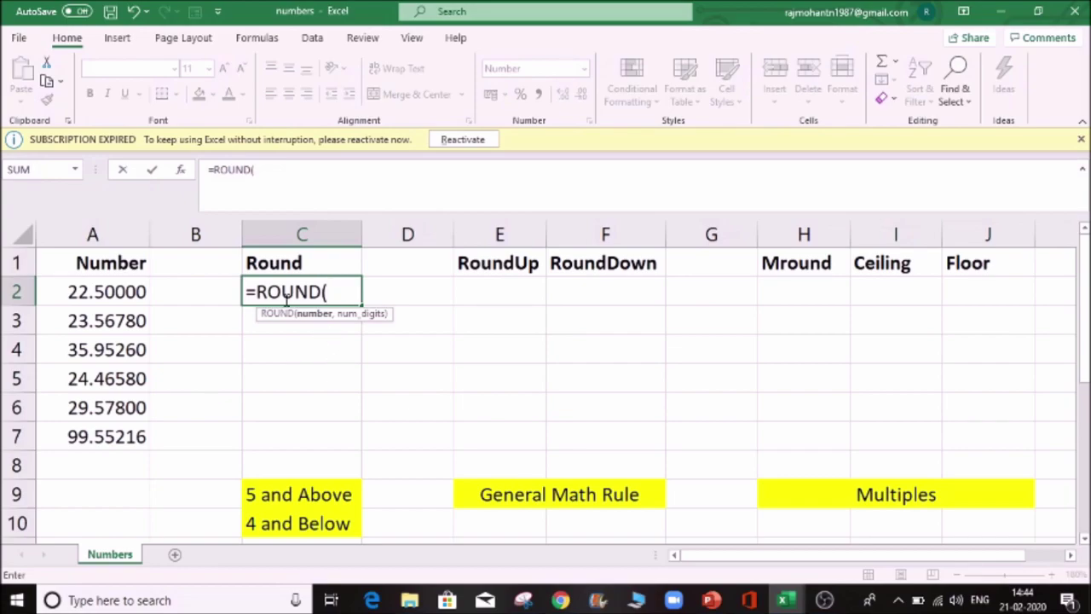
click(122, 293)
text(,)
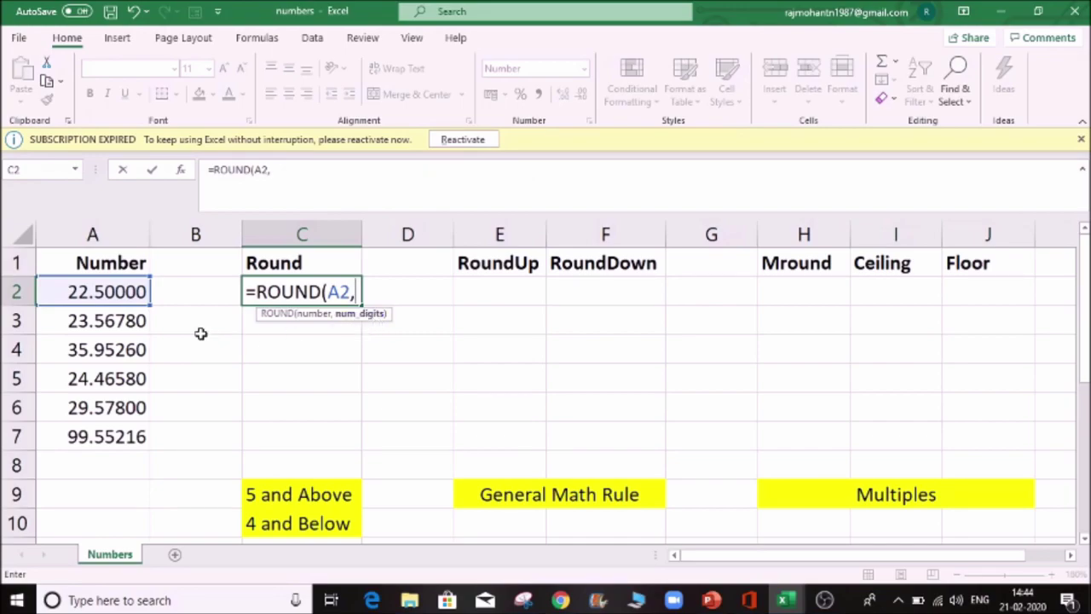
text(2))
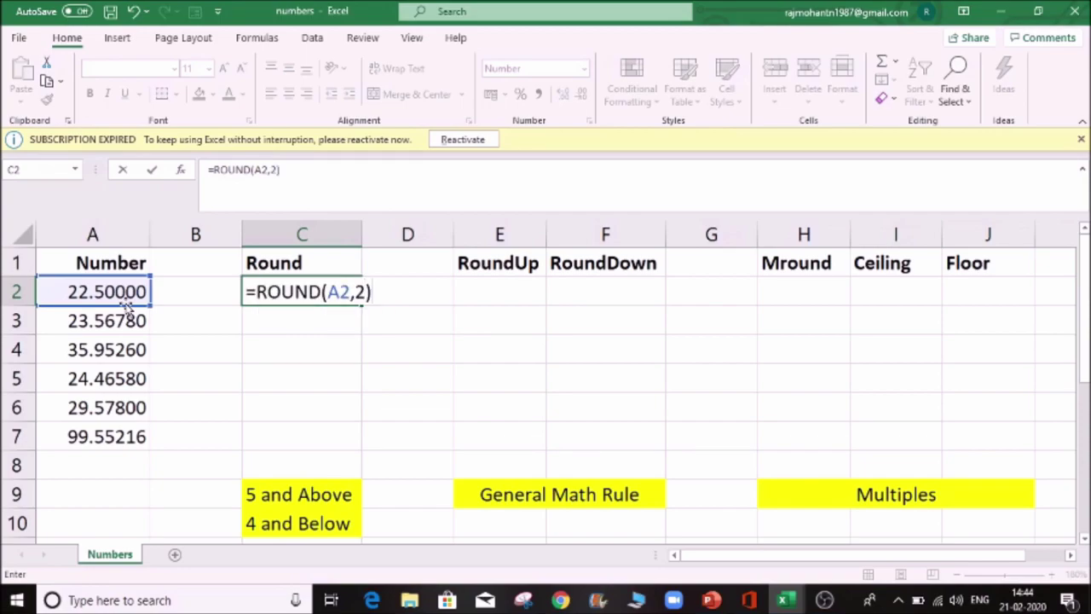
key(Return)
key(Up)
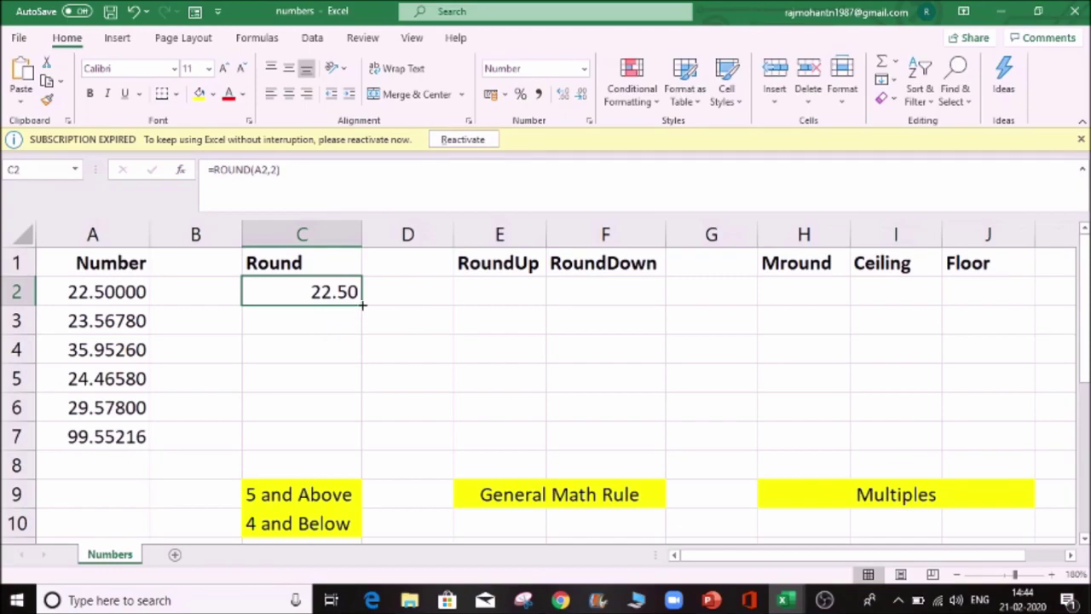
Fill the ROUND formula down through C7 and check the copied formulas in C2–C7
drag(361, 304, 362, 437)
drag(364, 310, 364, 311)
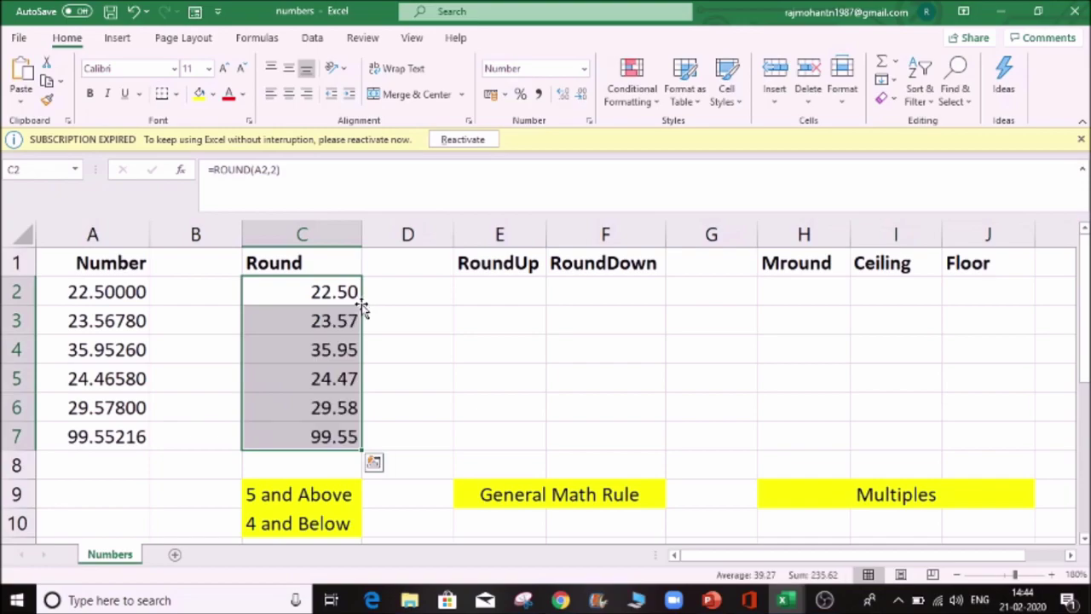
click(326, 372)
click(301, 439)
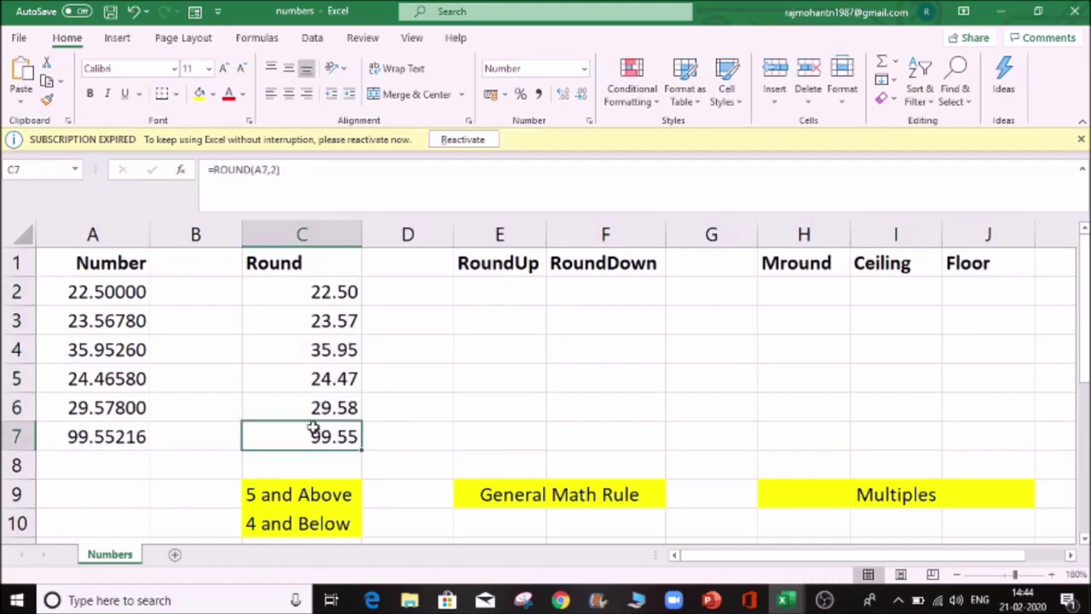
click(316, 351)
click(319, 300)
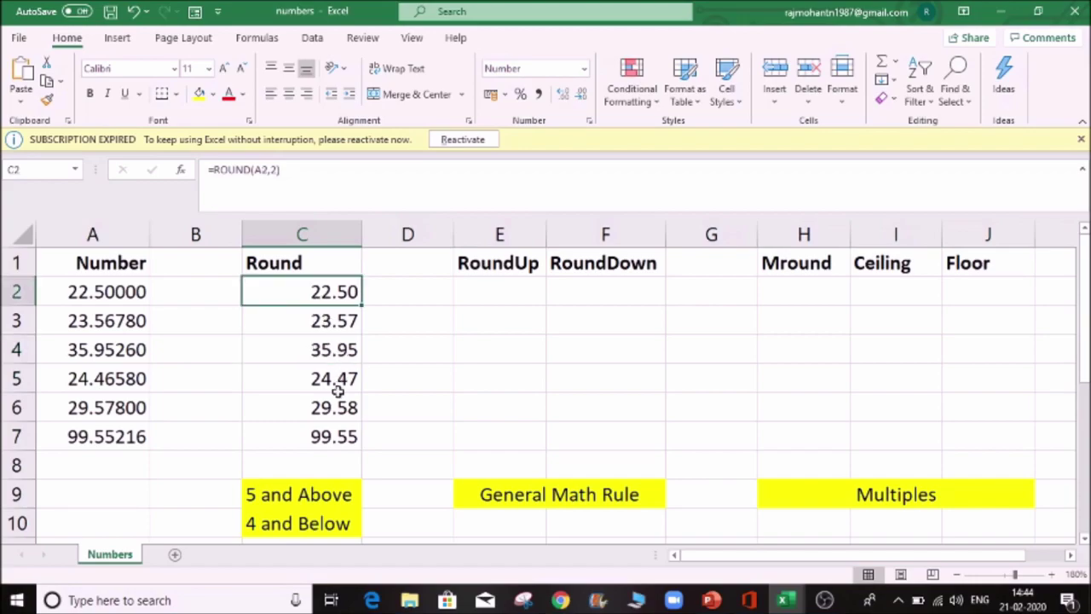
click(339, 398)
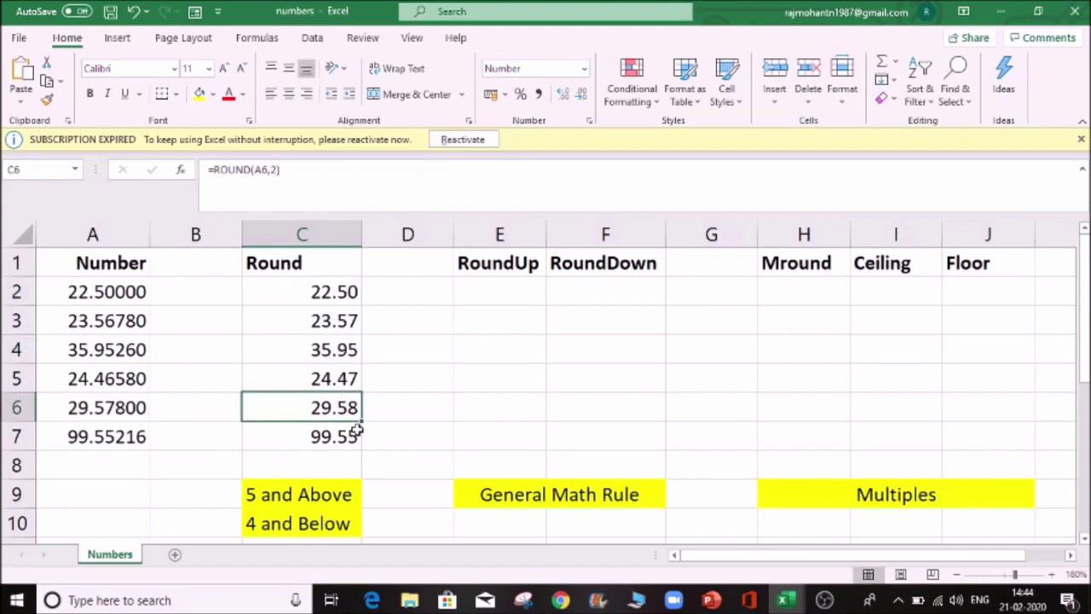
click(321, 442)
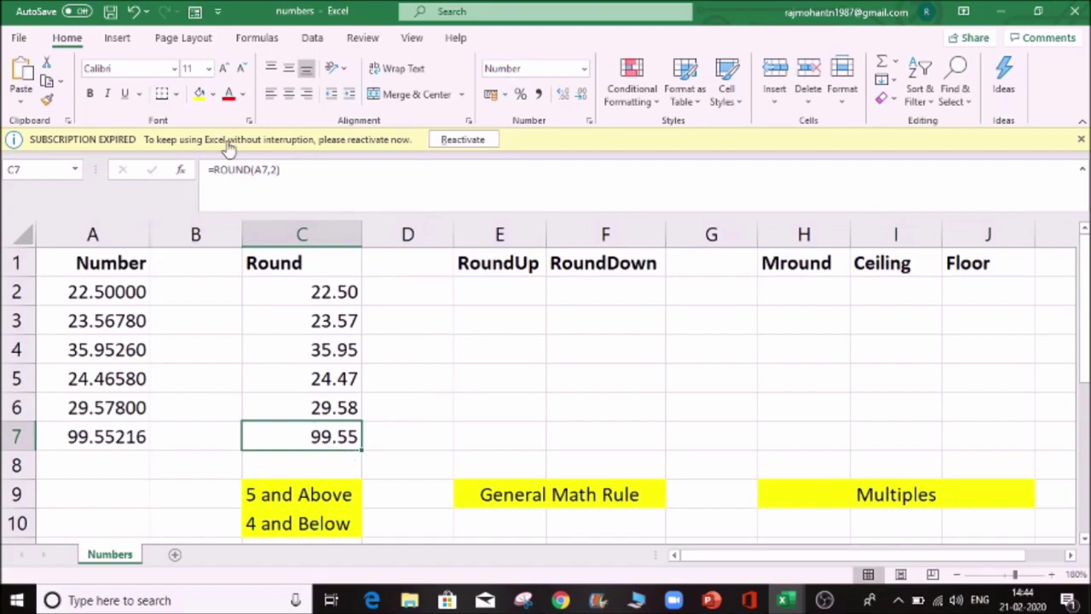
click(444, 353)
click(322, 292)
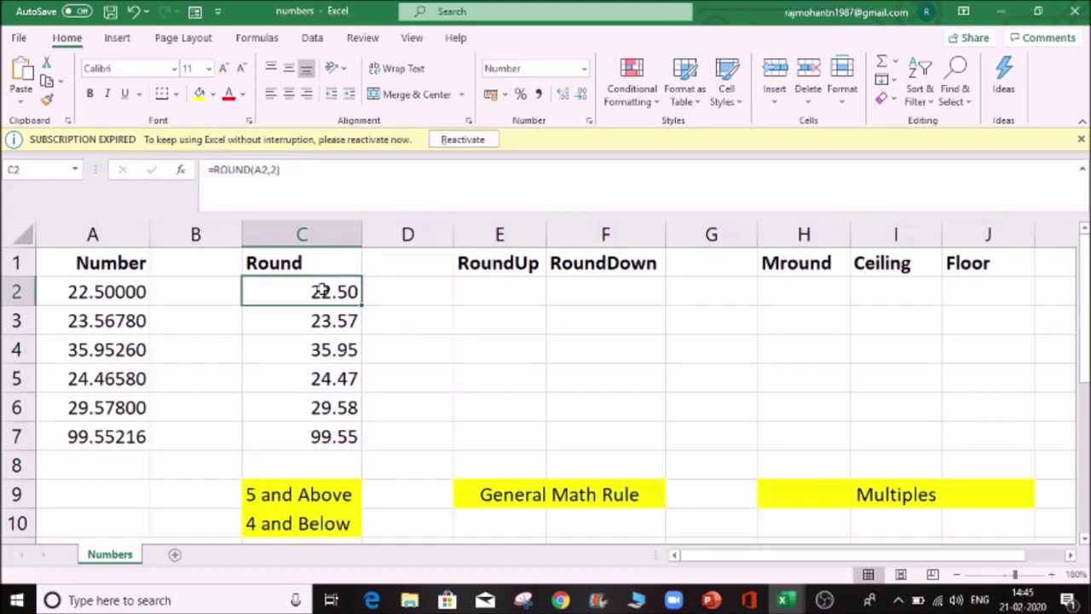
key(ctrl+shift+Down)
key(ctrl+c)
key(Right)
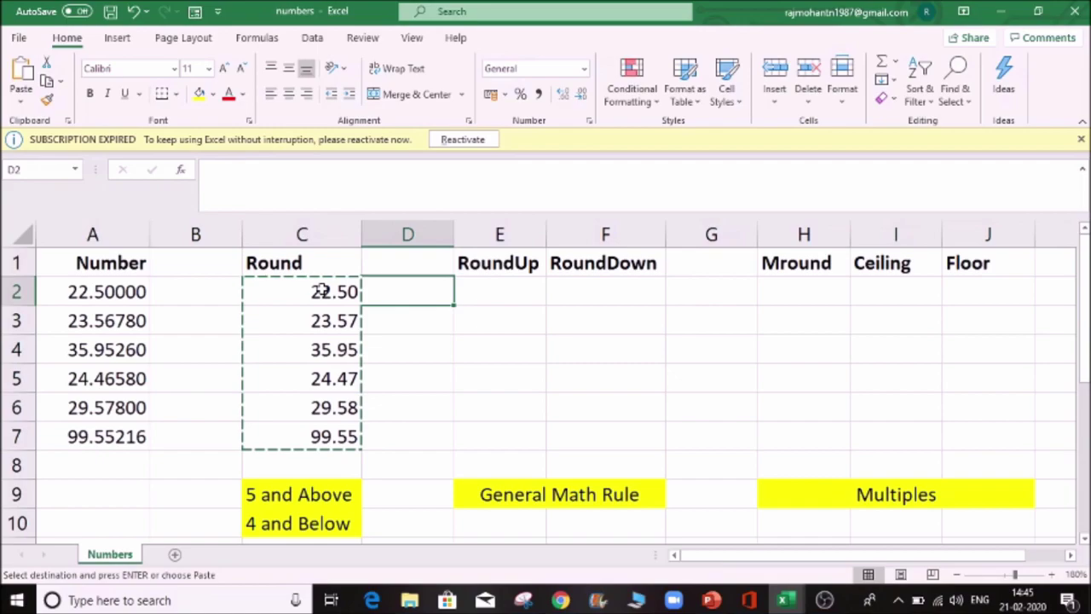
key(ctrl+alt+v)
key(v)
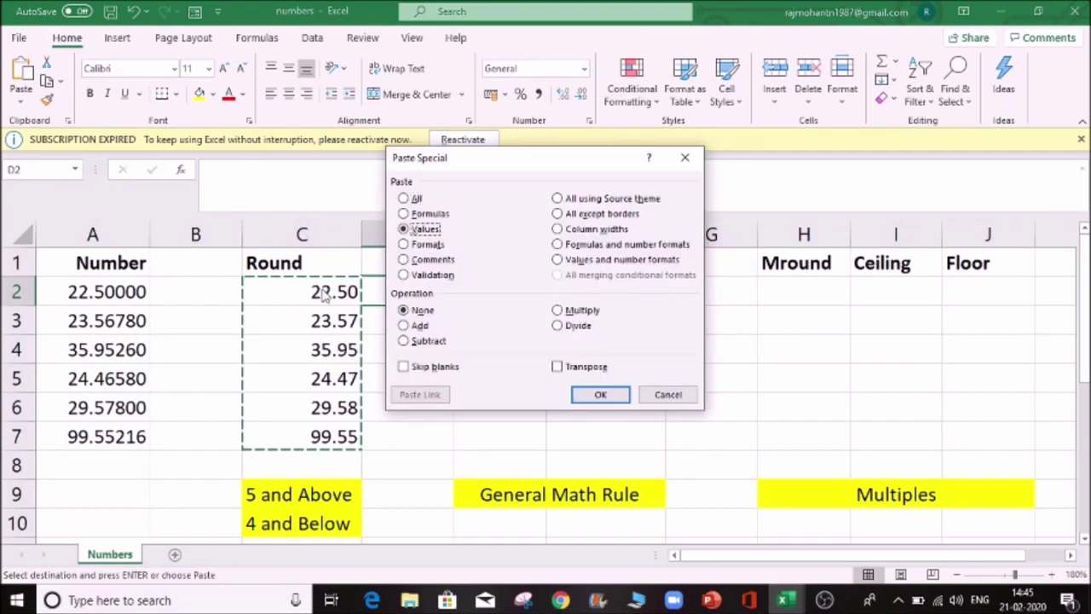
click(601, 395)
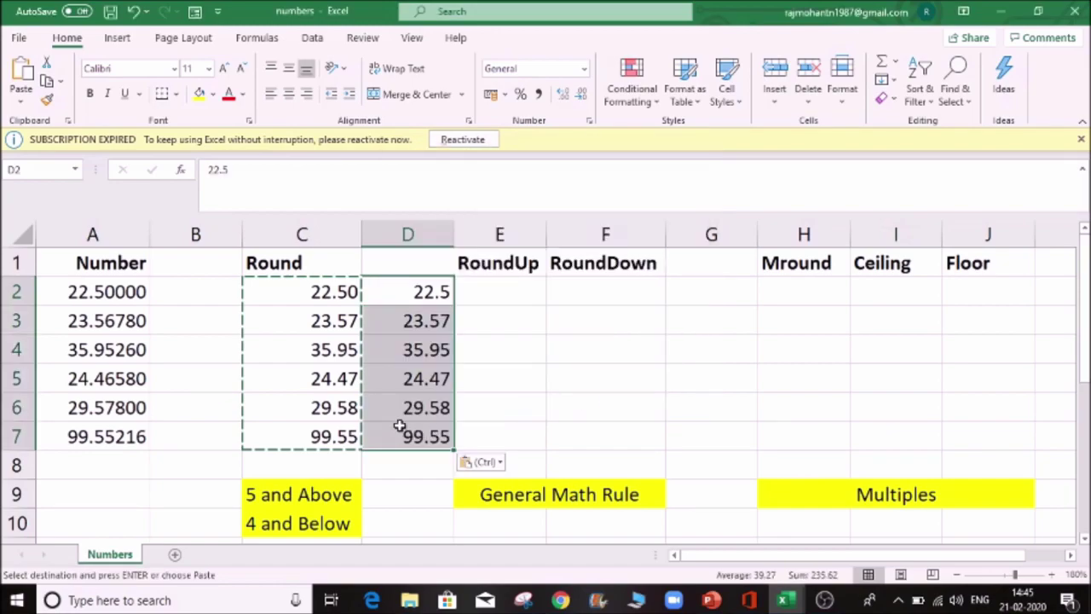
click(422, 385)
click(303, 378)
key(Escape)
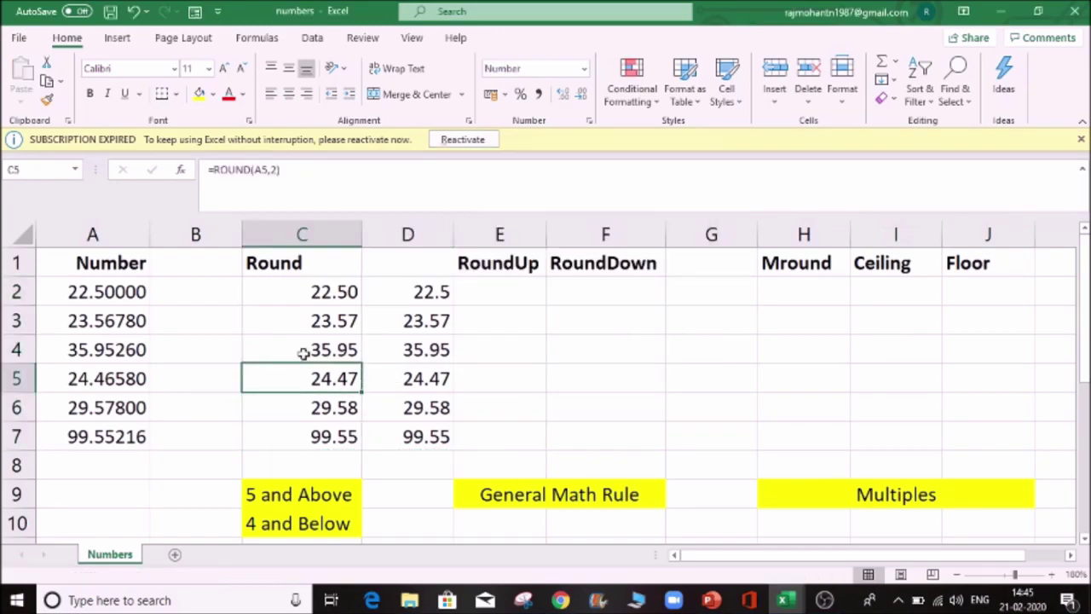
click(413, 381)
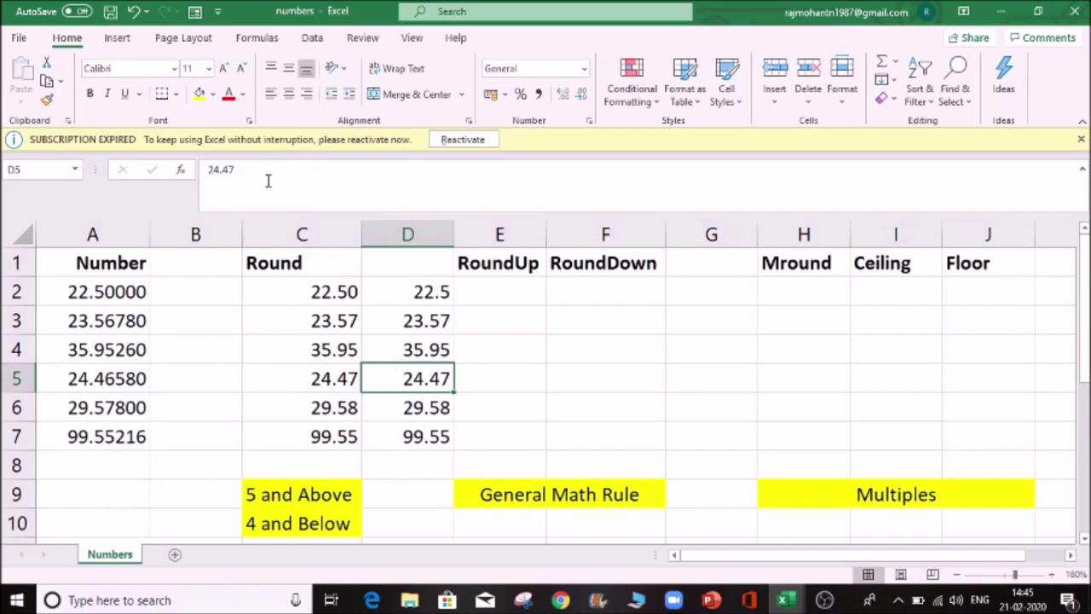
click(394, 332)
click(452, 377)
click(437, 407)
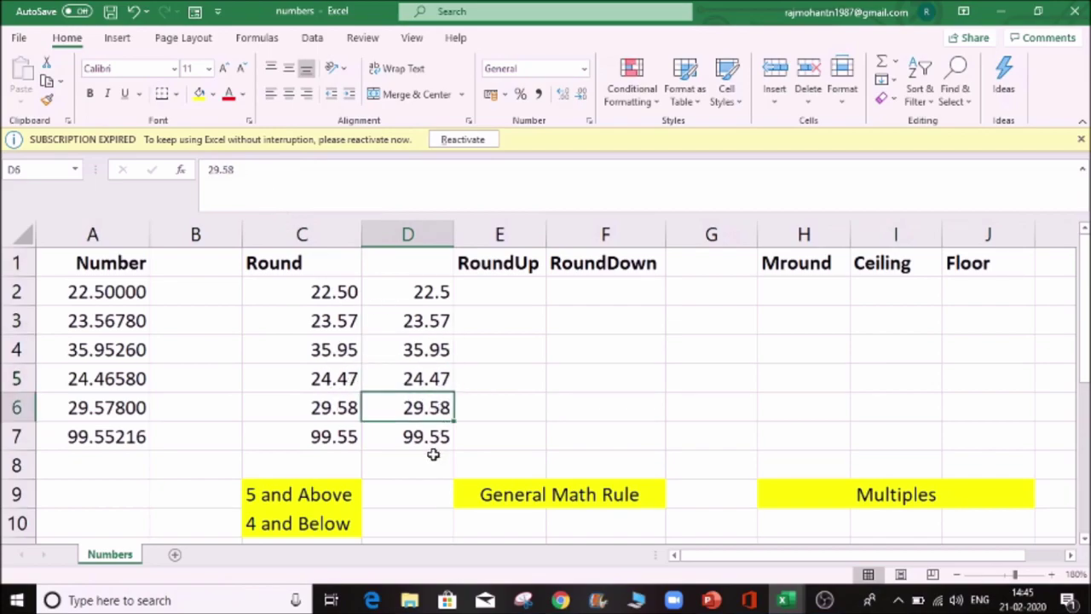
click(434, 448)
drag(429, 294, 414, 436)
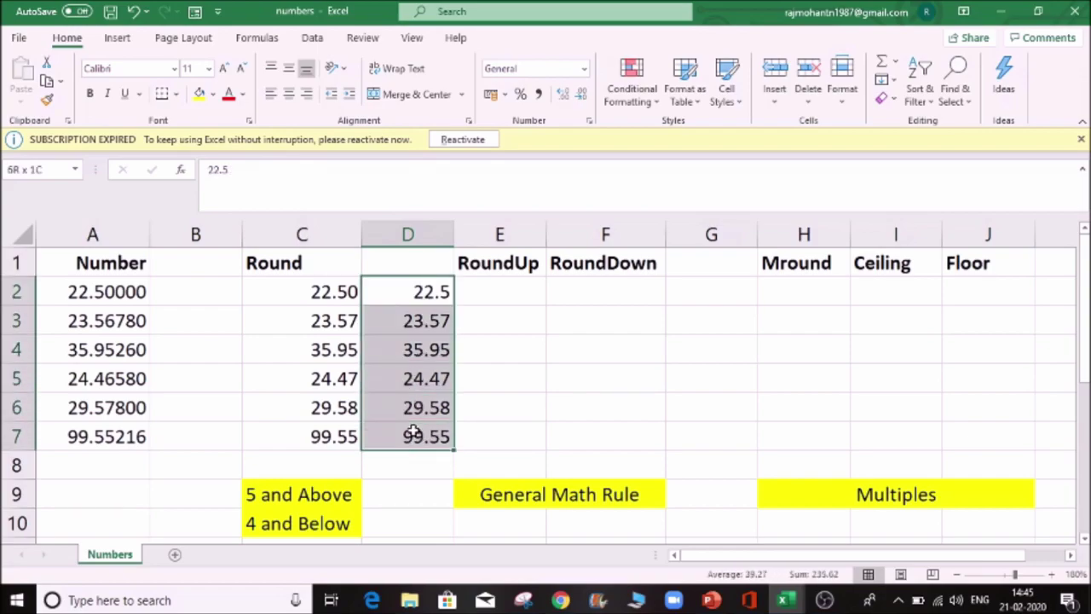
key(Delete)
click(351, 294)
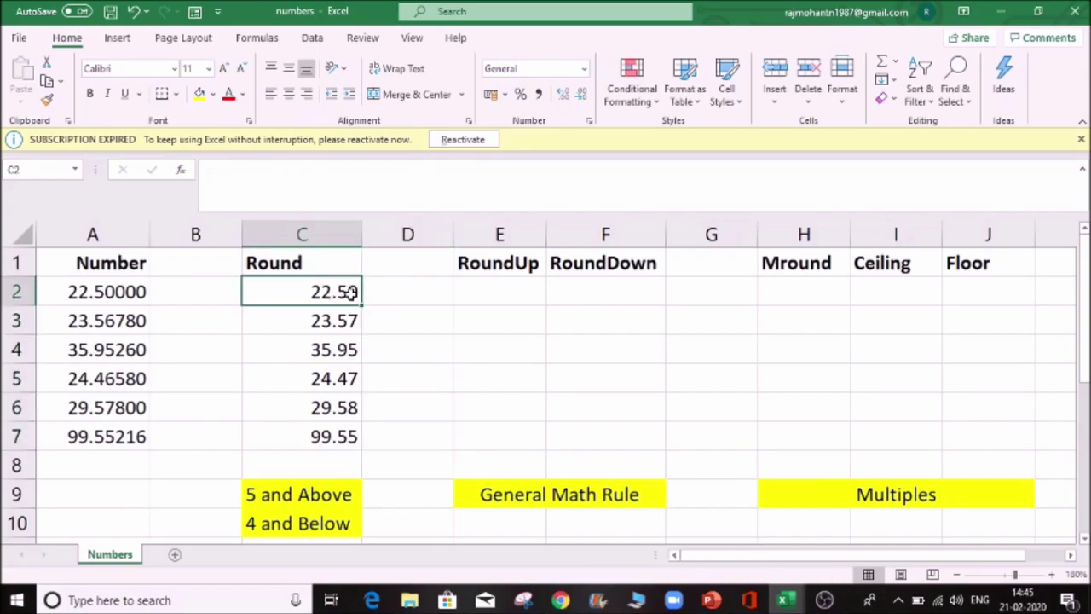
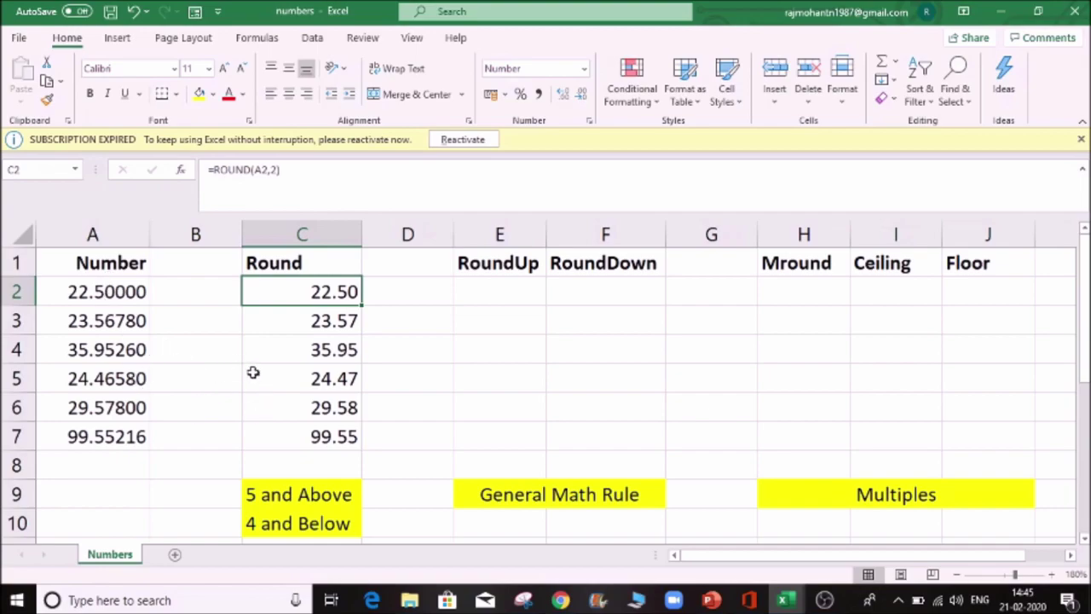
Compare the original numbers in column A with the ROUND results and the '5 and Above' note
click(120, 292)
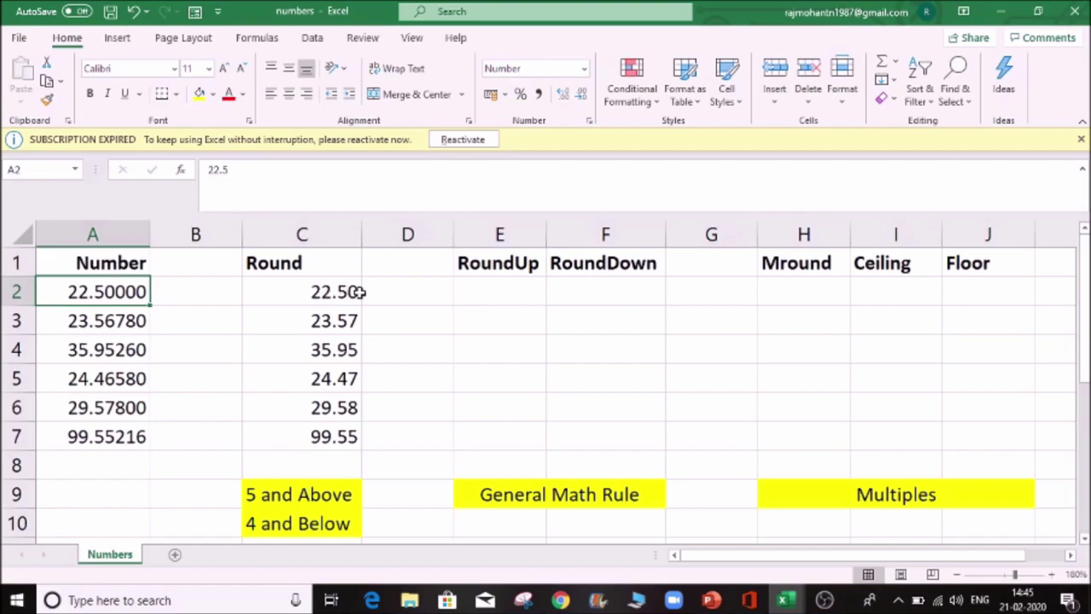
click(137, 325)
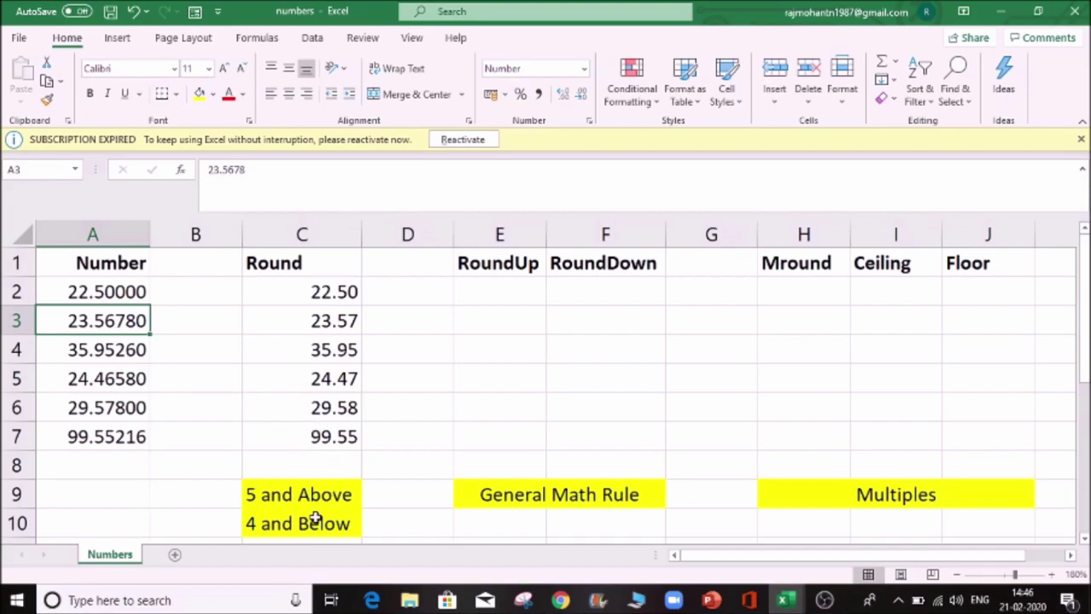
click(283, 495)
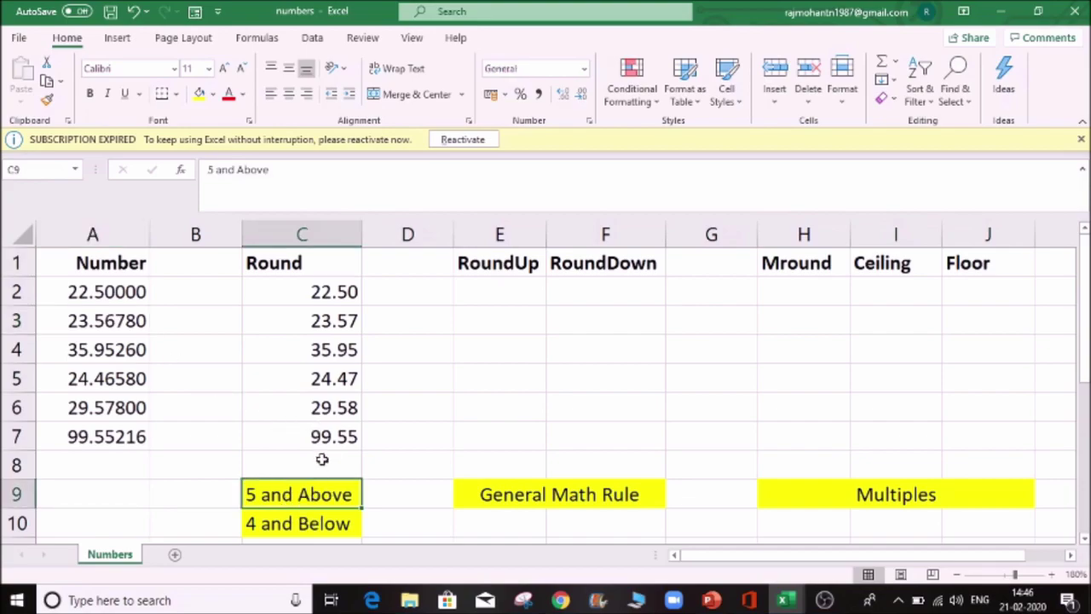
click(116, 410)
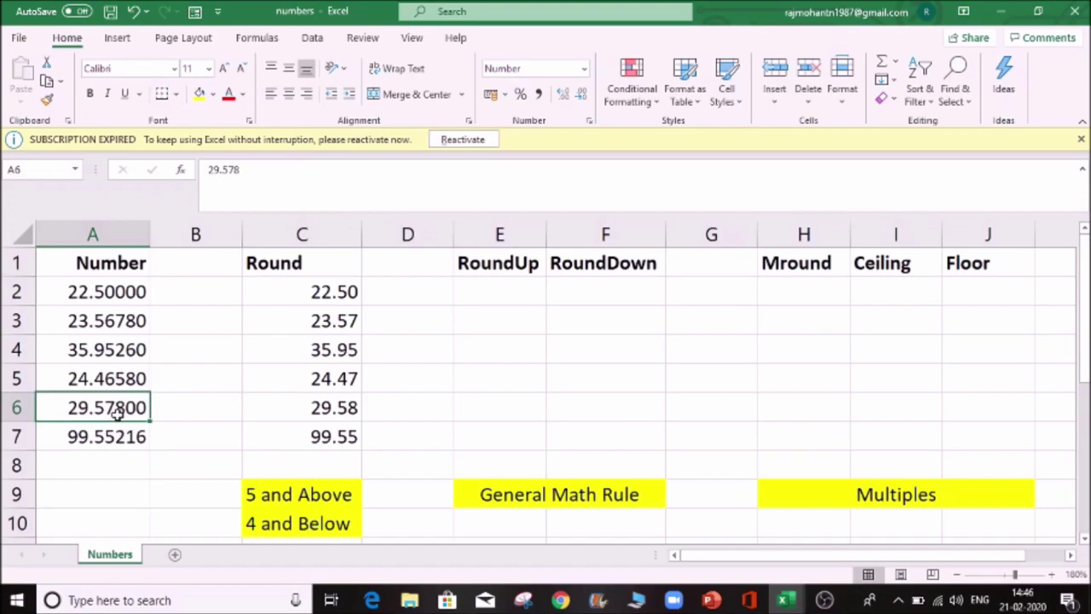
click(115, 437)
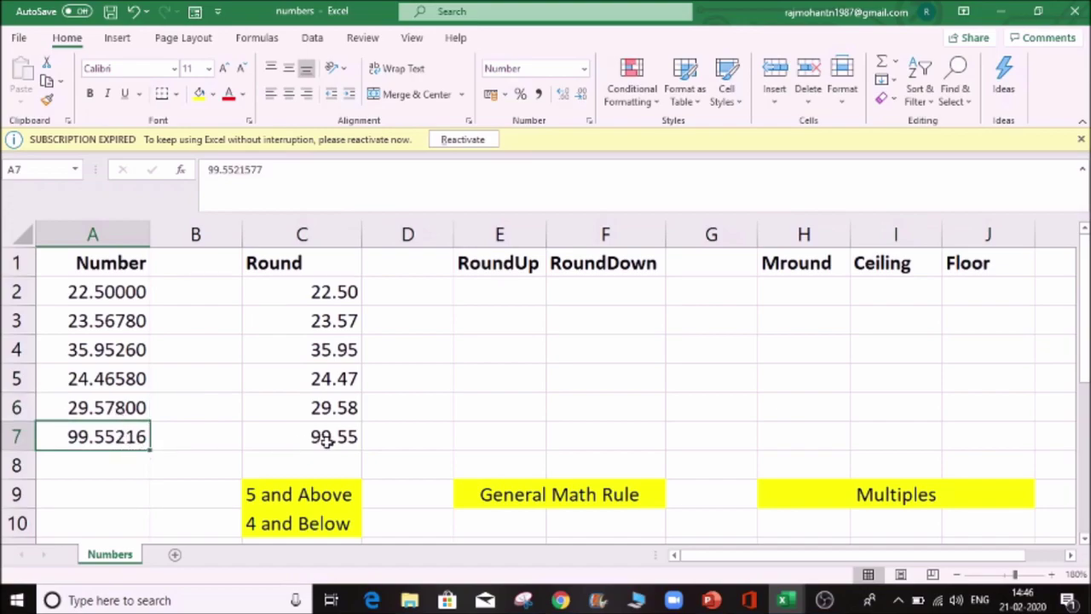
click(325, 438)
click(111, 445)
click(320, 437)
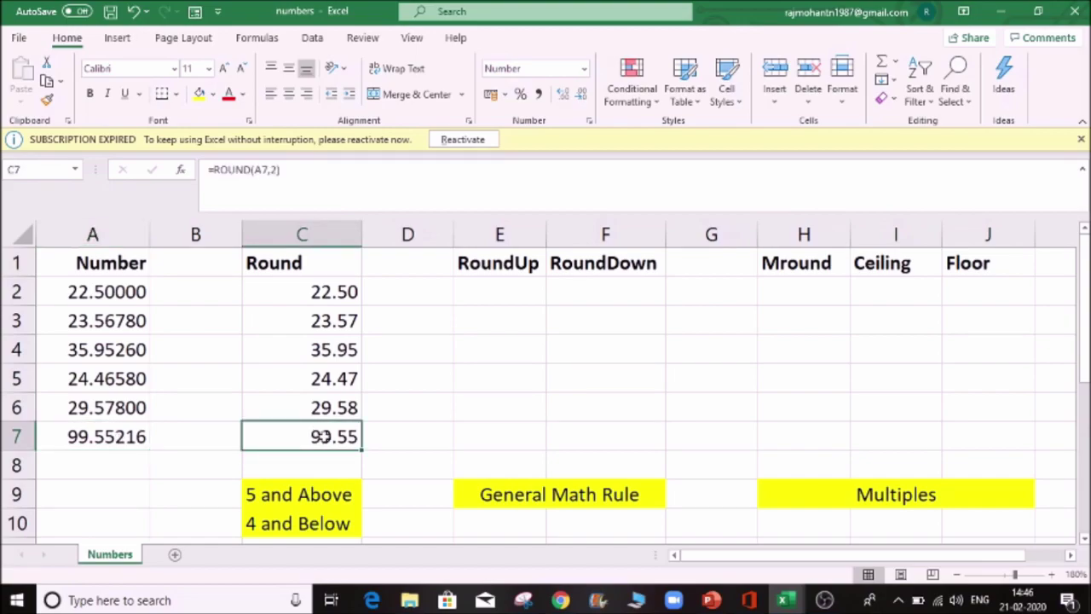
Enter =ROUNDUP(C2,1) in E2 using function autocomplete
click(517, 291)
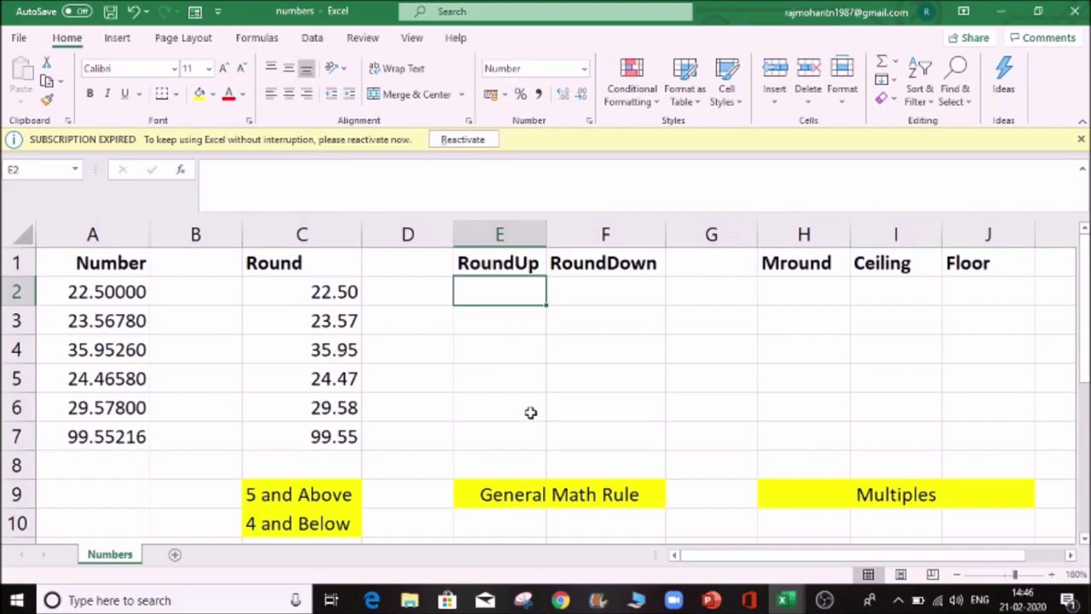
text(=ro)
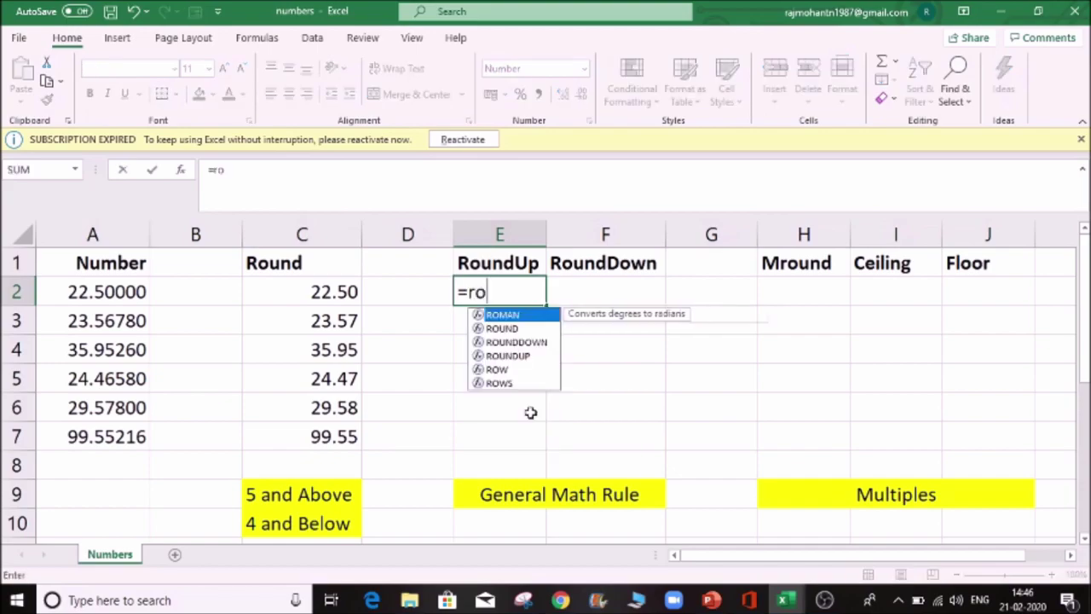
key(Down)
key(Down)
key(Down)
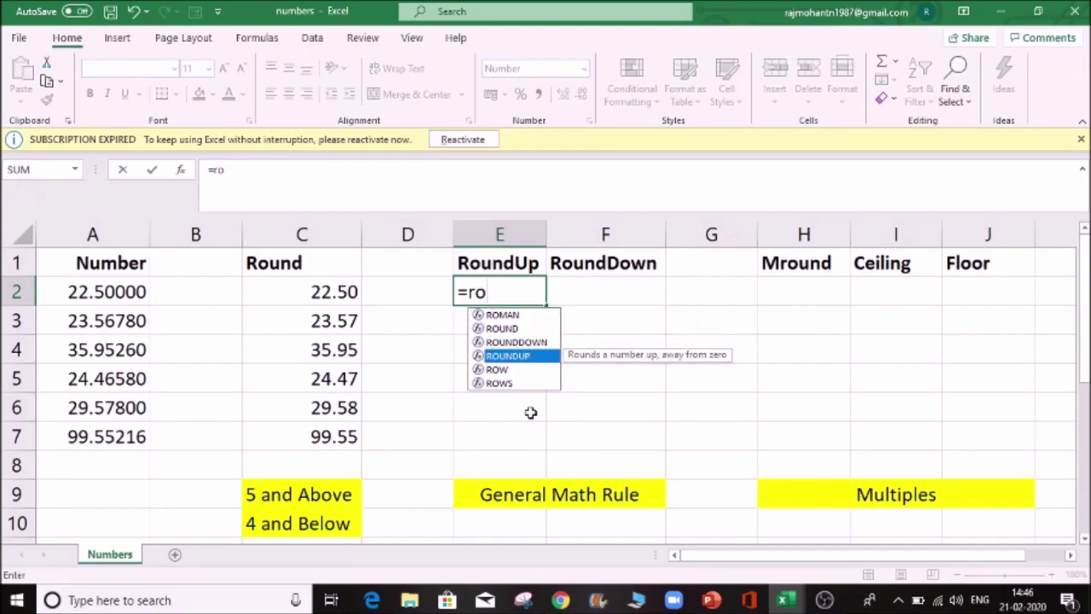
key(Tab)
click(337, 292)
text(,1))
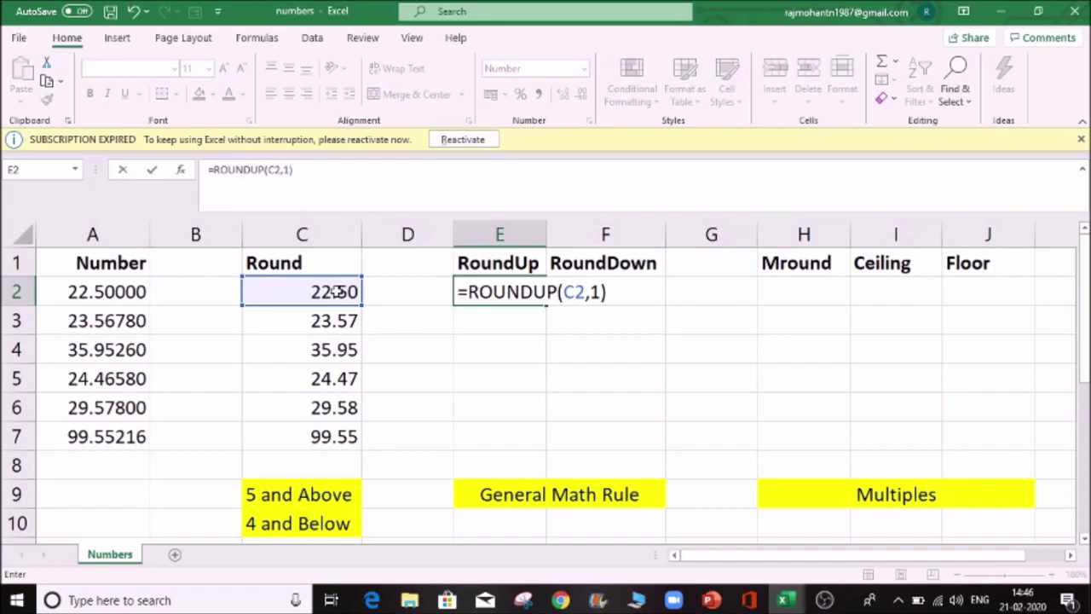
key(Return)
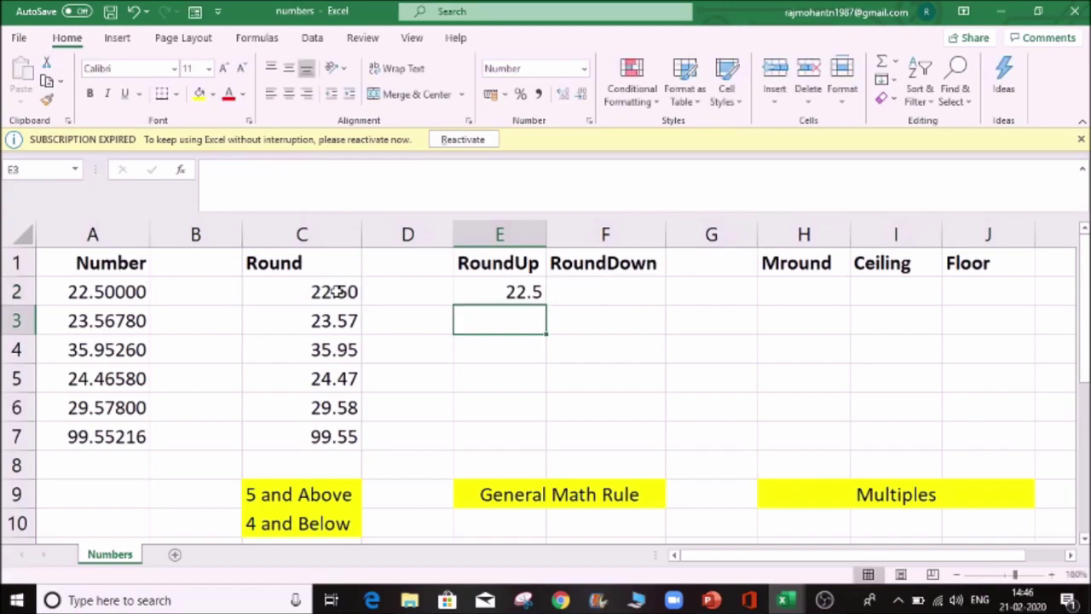
Fill the ROUNDUP formula down through E7 with Ctrl+D and review it
key(Up)
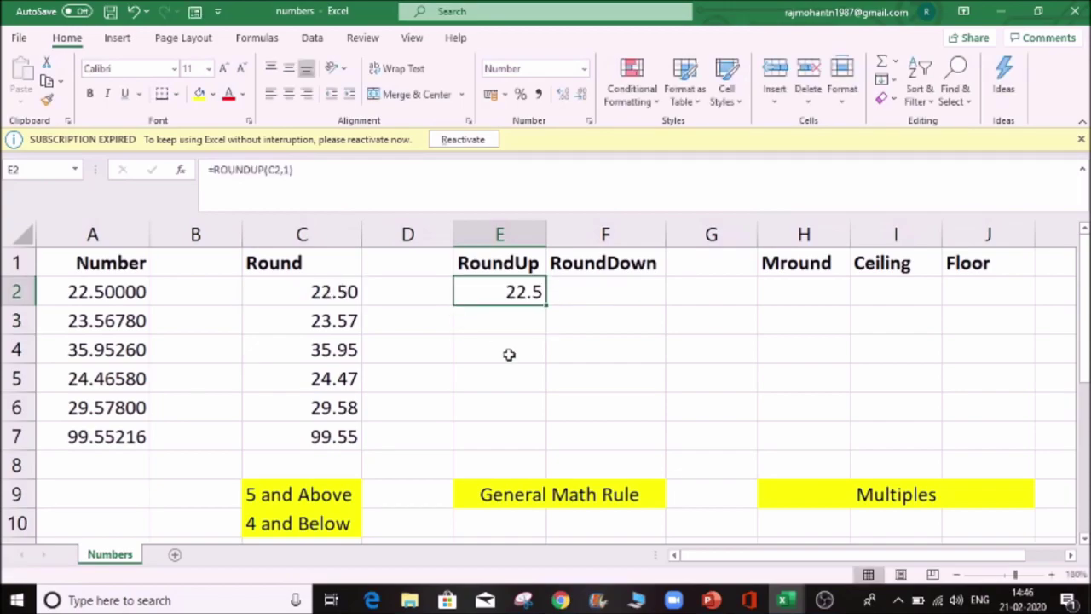
key(shift+Down)
key(shift+Down)
key(shift+Down)
key(shift+Down)
key(shift+Down)
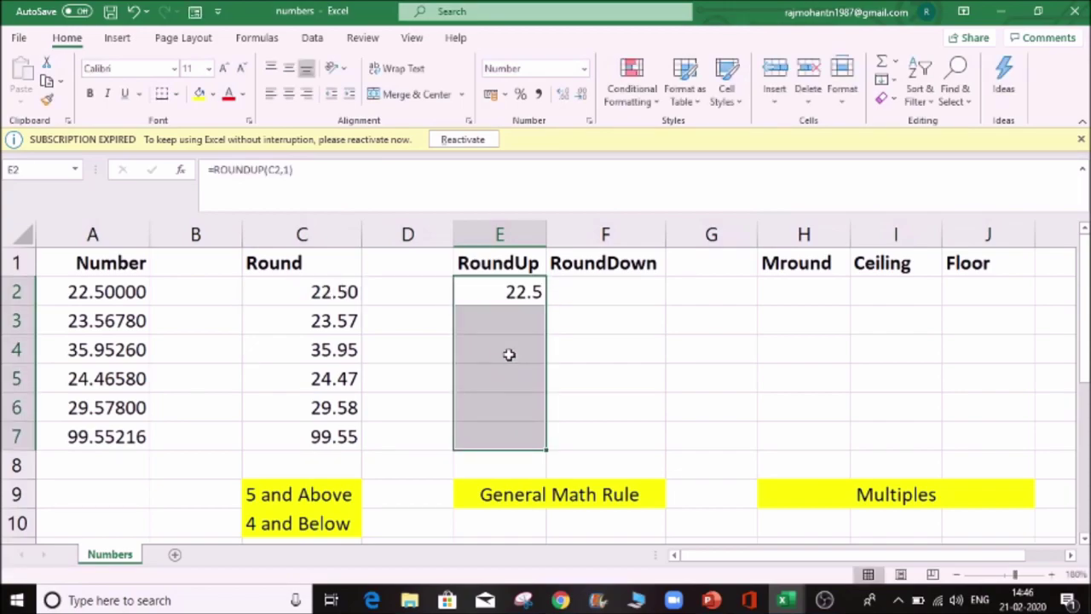
key(ctrl+d)
key(Left)
key(Left)
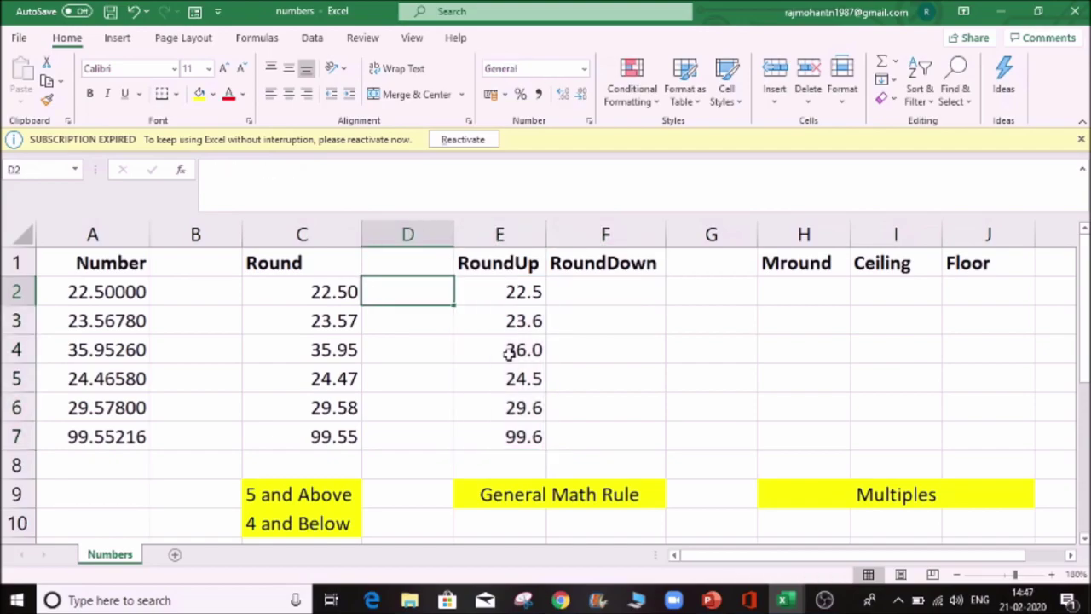
key(Right)
key(Right)
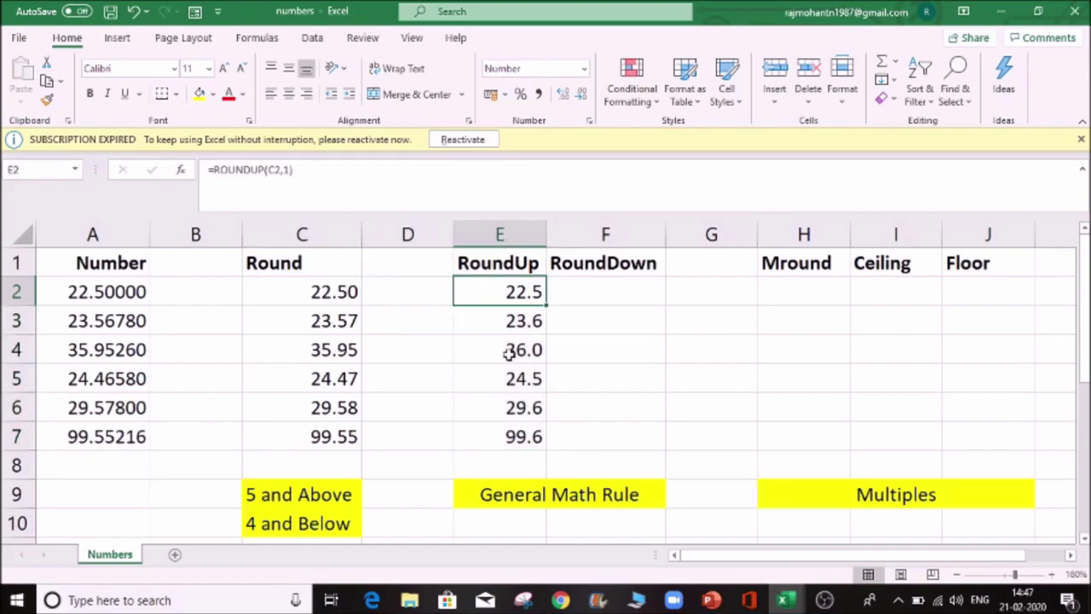
key(Down)
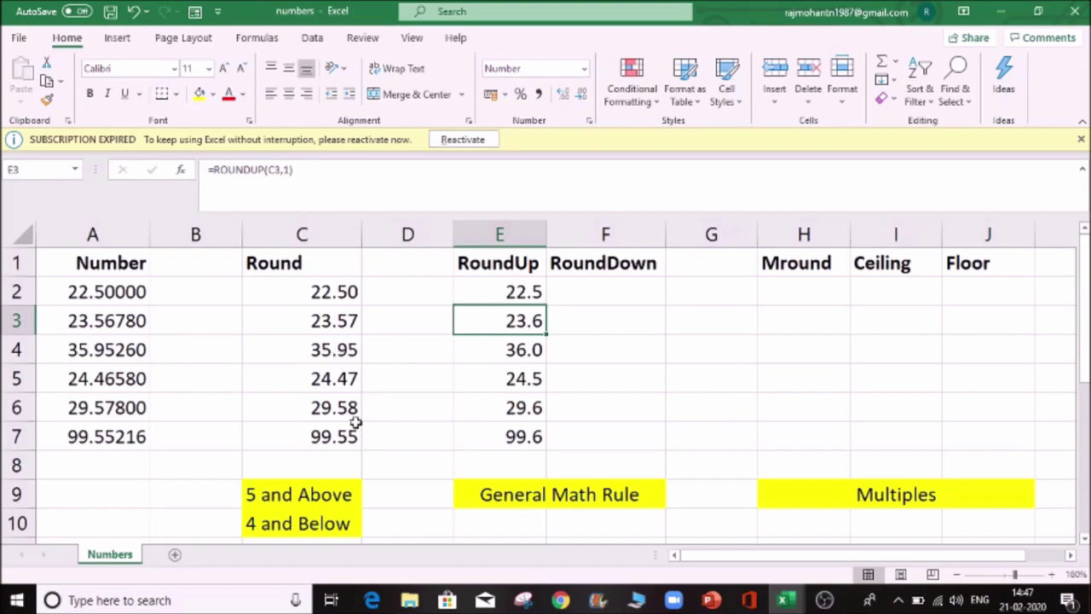
Convert the Round formulas in C2:C7 to plain values via Paste Special Values
click(353, 293)
click(351, 351)
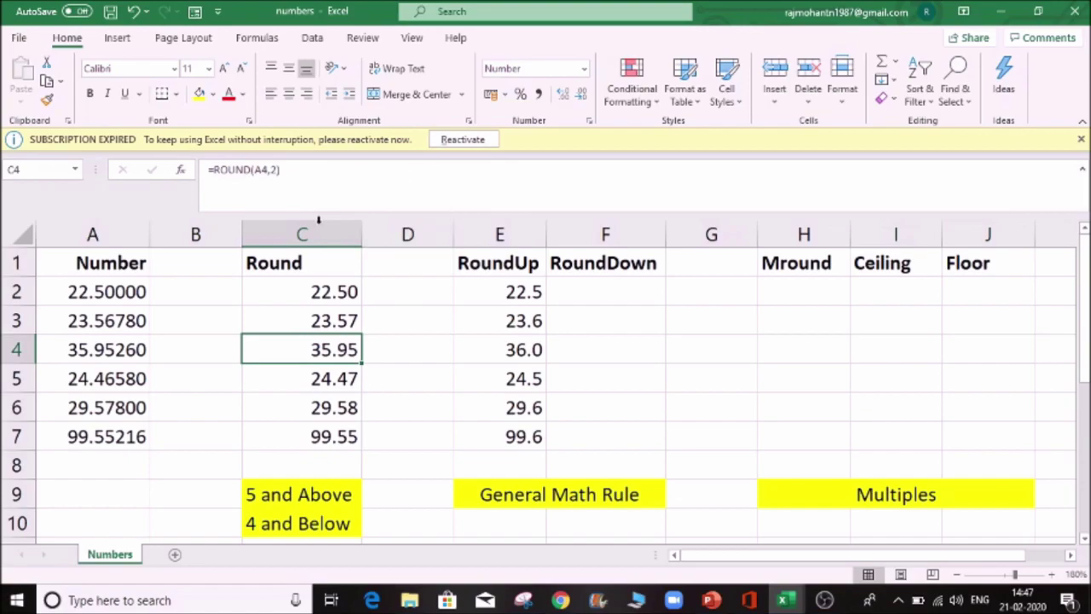
click(328, 293)
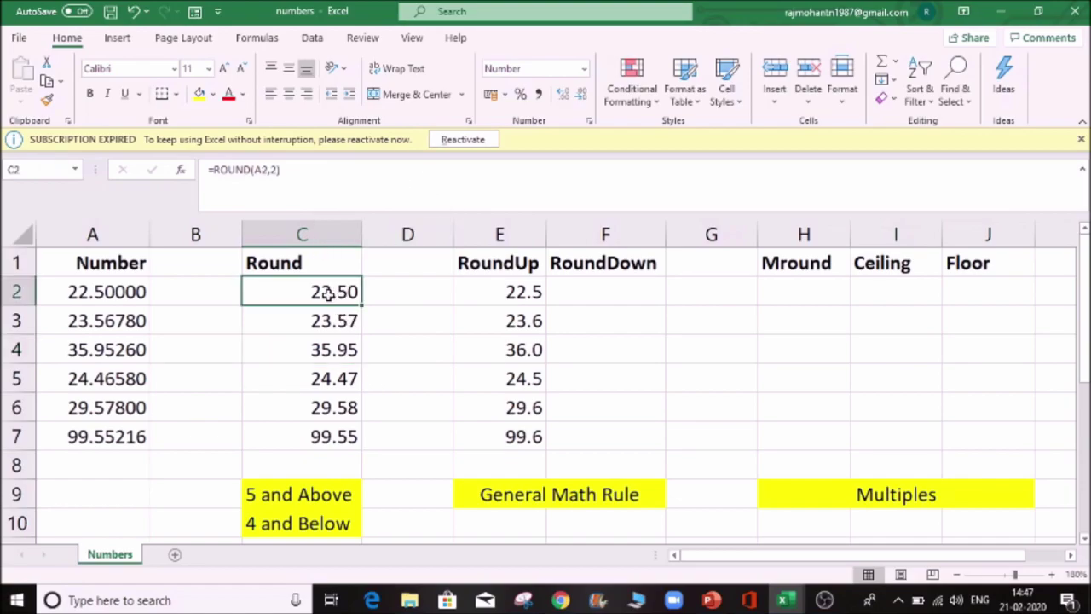
key(ctrl+shift+Down)
key(ctrl+c)
key(ctrl+alt+v)
key(v)
key(Return)
key(Escape)
key(Down)
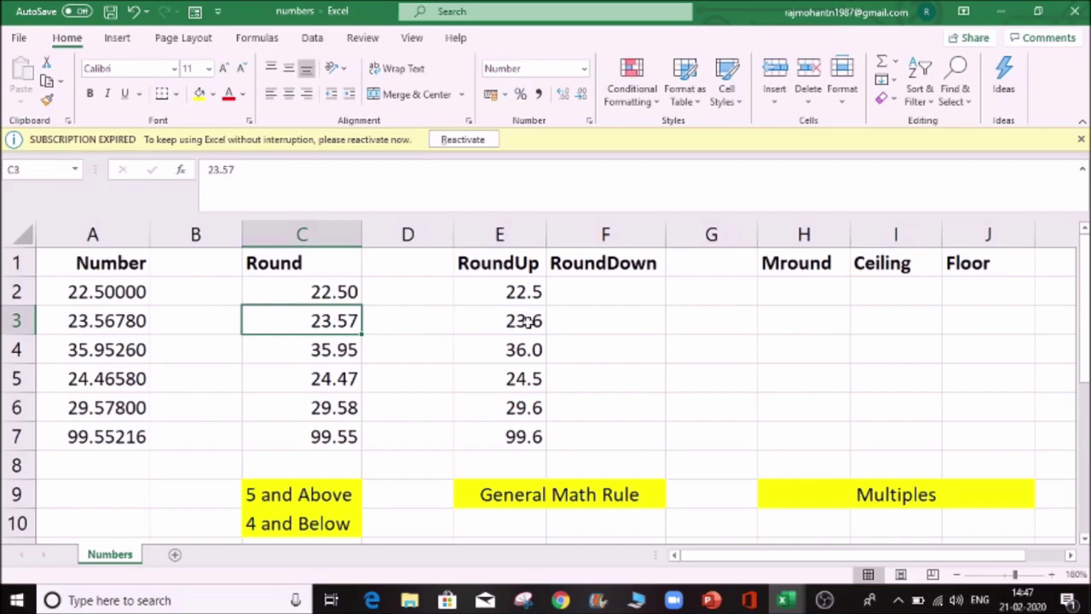
Change C3 from 23.57 to 23.53 and compare E3's round-up result
click(247, 169)
key(BackSpace)
text(3)
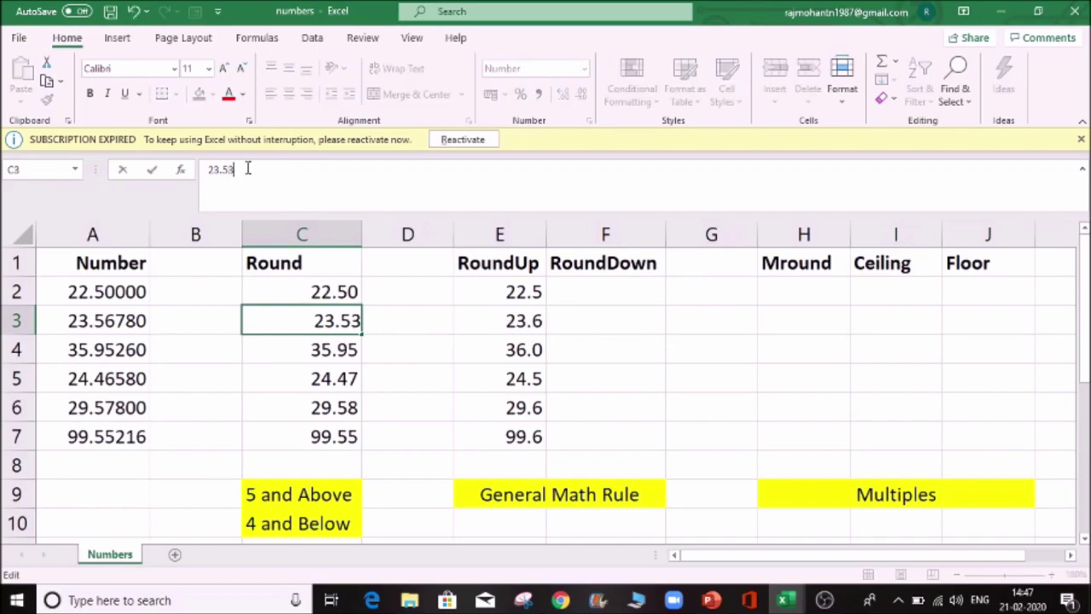
key(Tab)
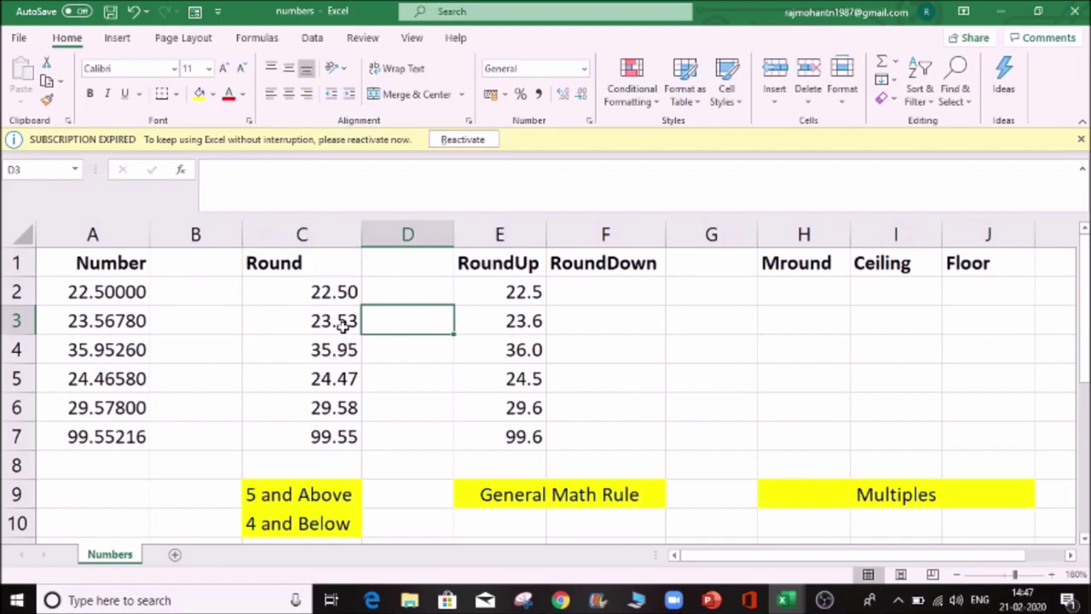
click(343, 328)
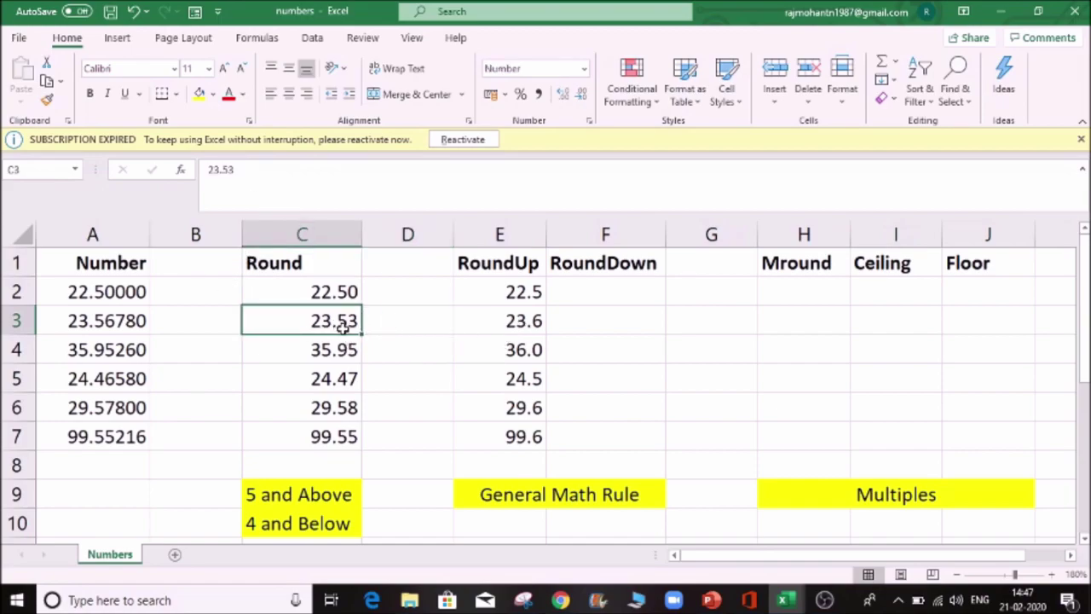
click(539, 331)
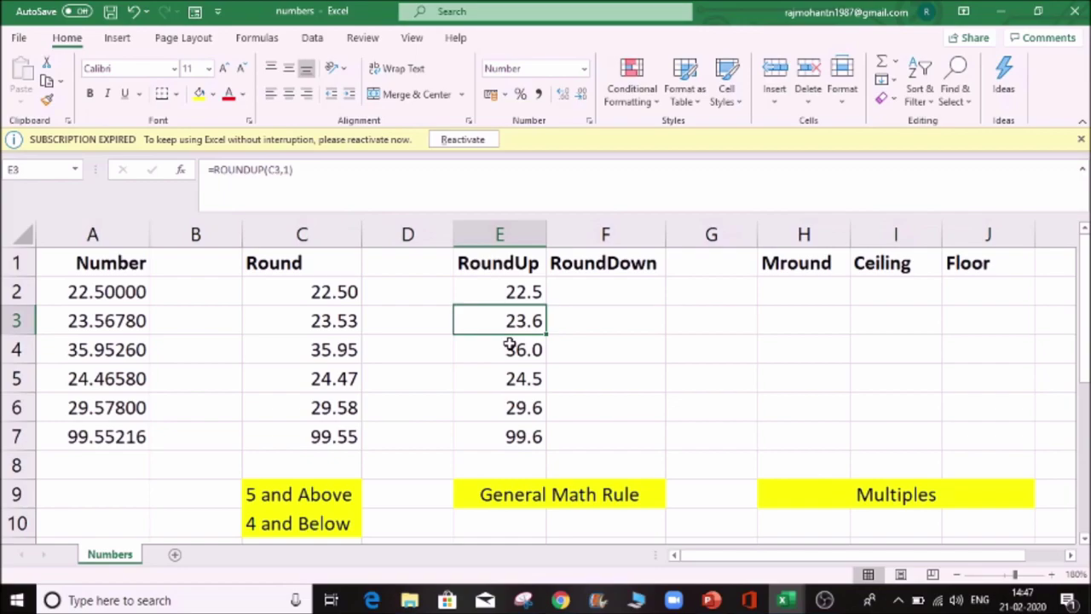
Change C6 from 29.58 to 29.51 and compare E6's round-up result
click(350, 413)
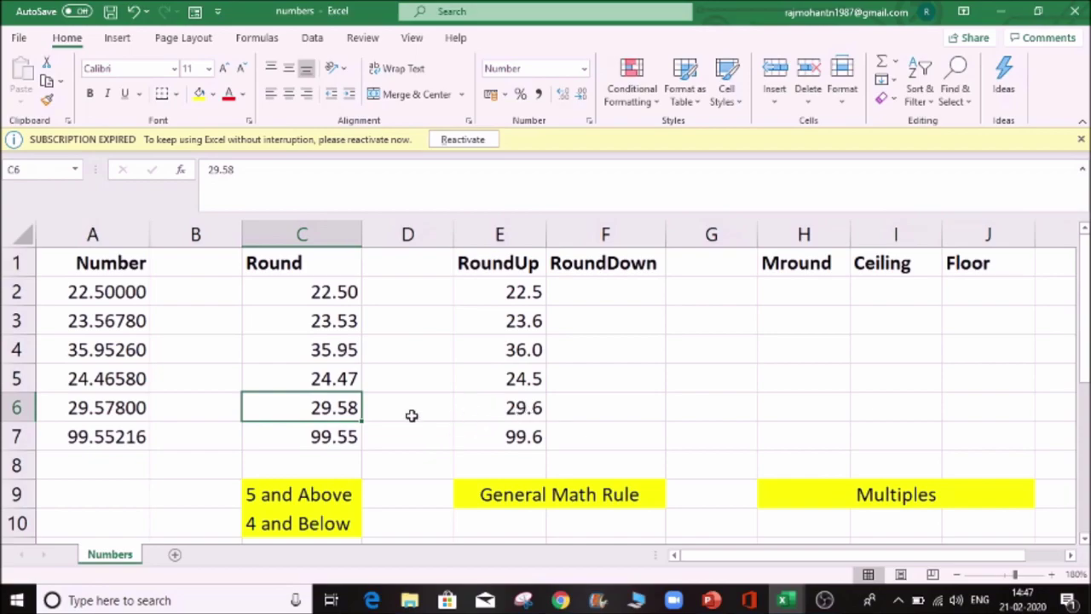
click(280, 174)
key(BackSpace)
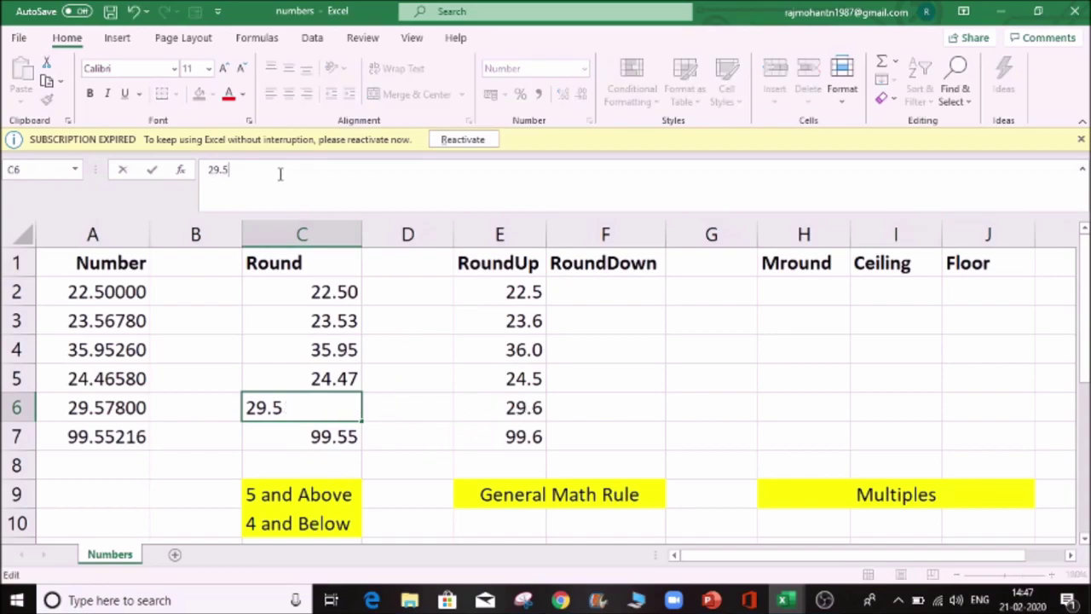
text(1)
key(Tab)
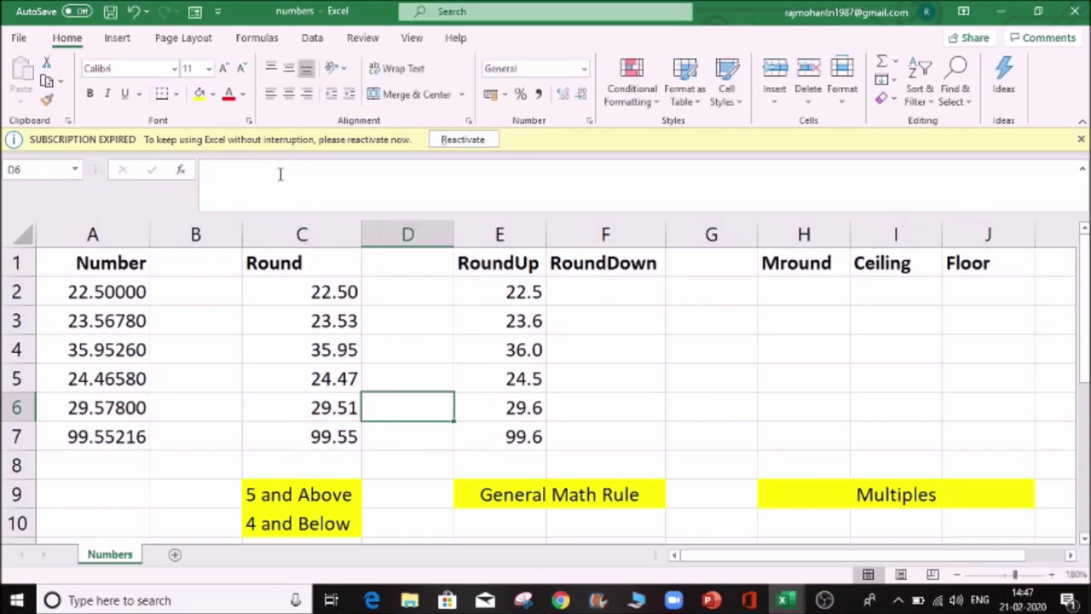
click(349, 407)
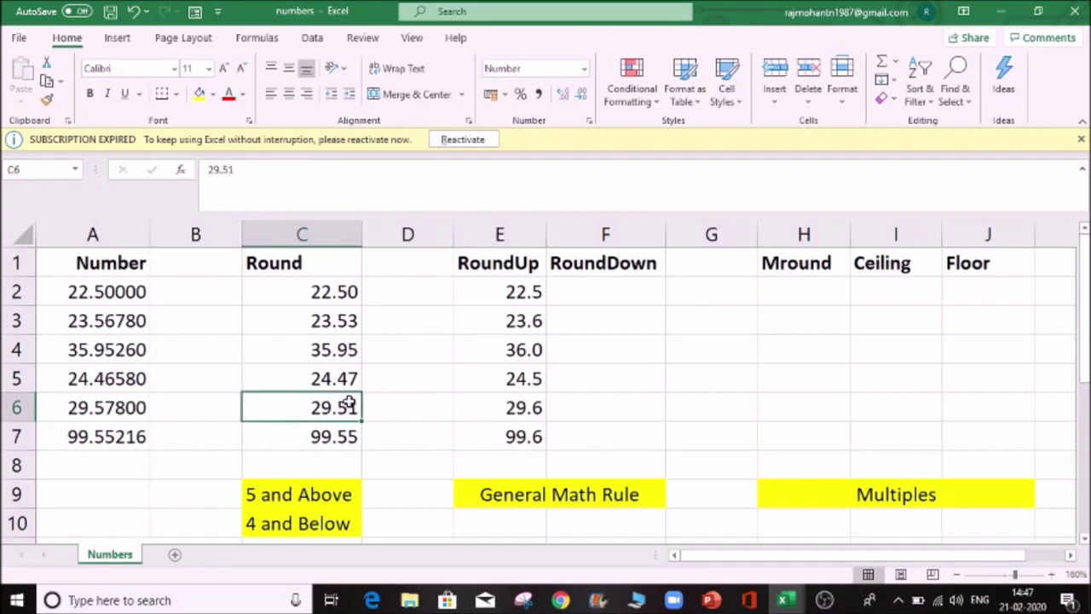
click(514, 410)
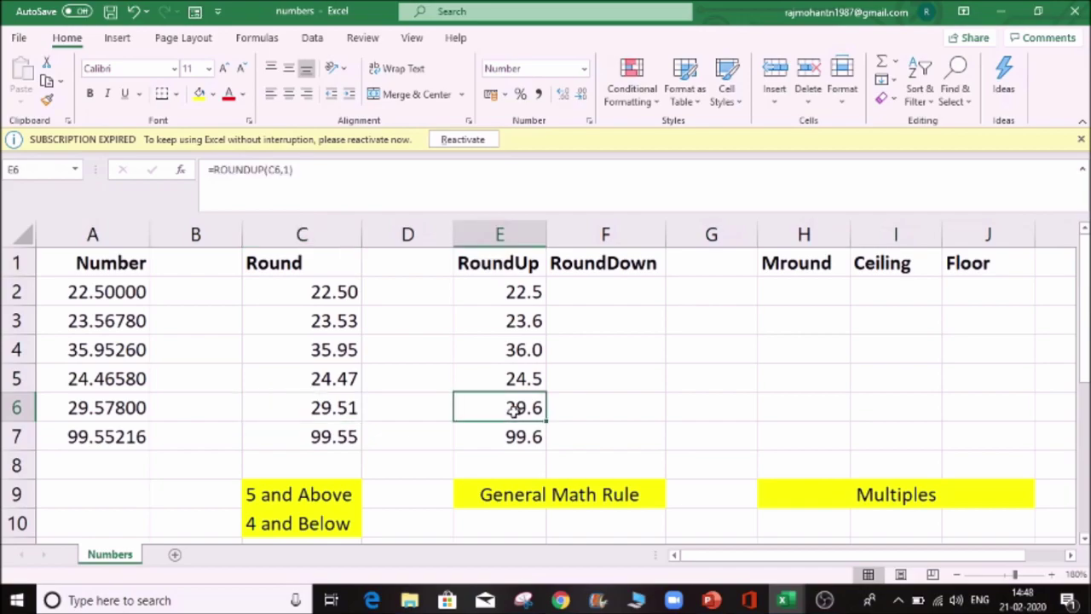
click(602, 290)
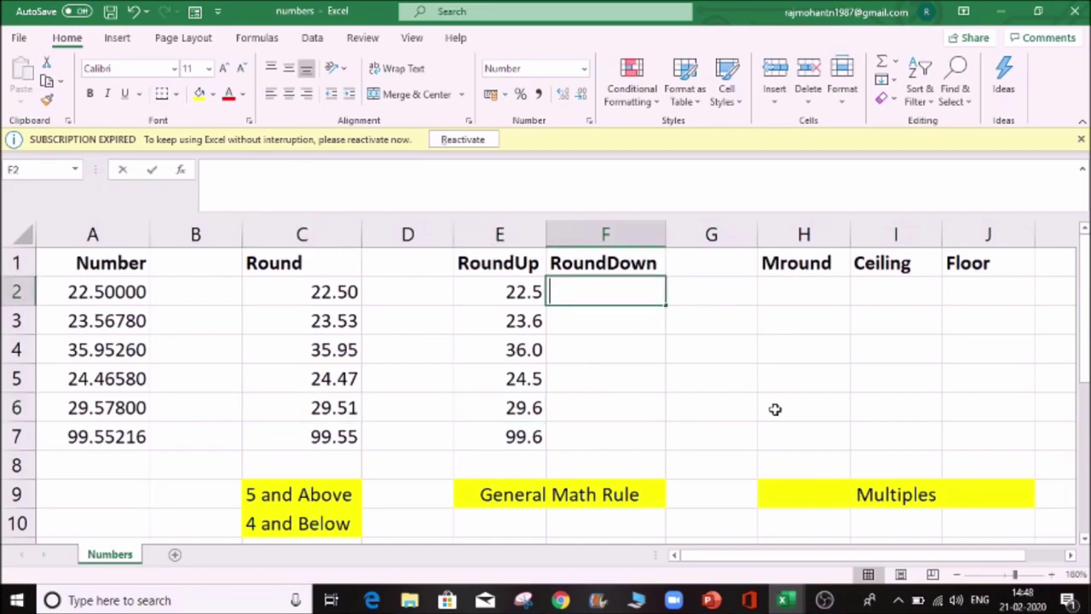
Enter =ROUNDDOWN(C2,1) in F2
text(=ro)
key(Down)
key(Down)
key(Tab)
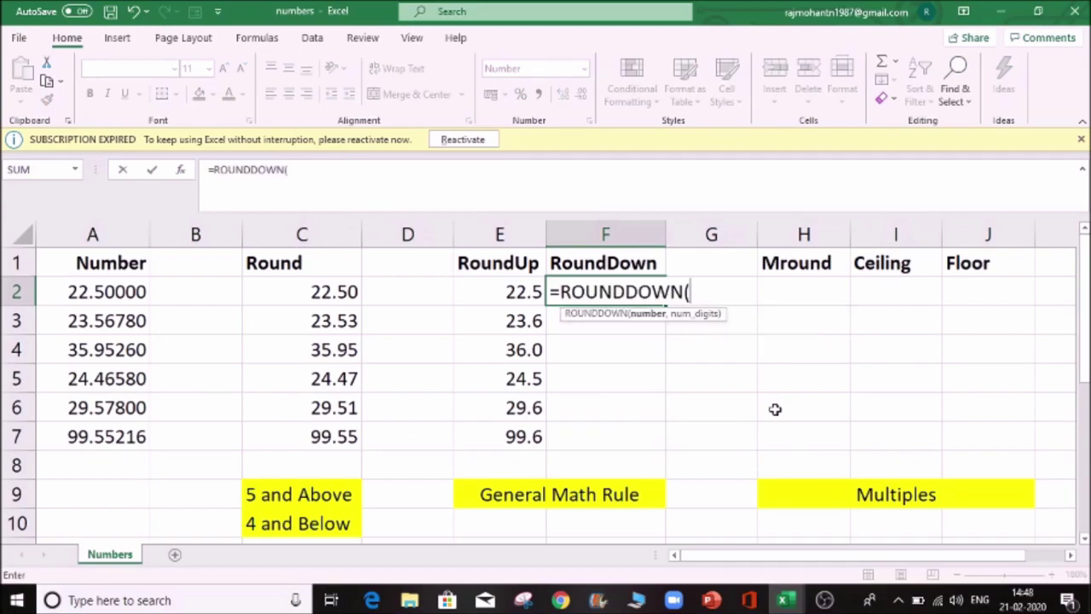
click(329, 292)
text(,)
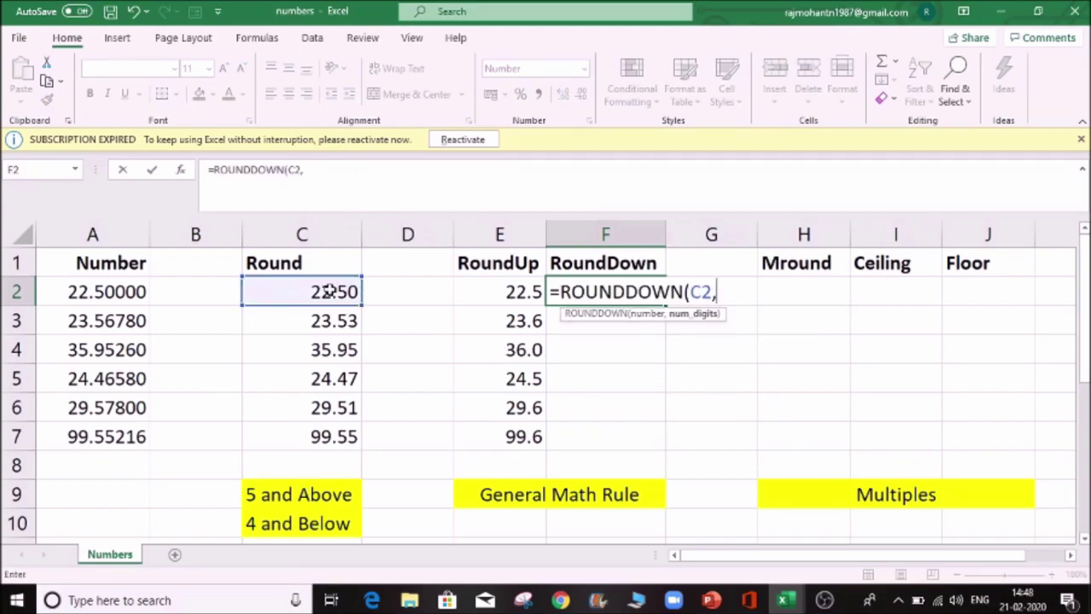
text(1)
key(Return)
Select F2:F7 and fill the ROUNDDOWN formula down with Ctrl+D
key(Up)
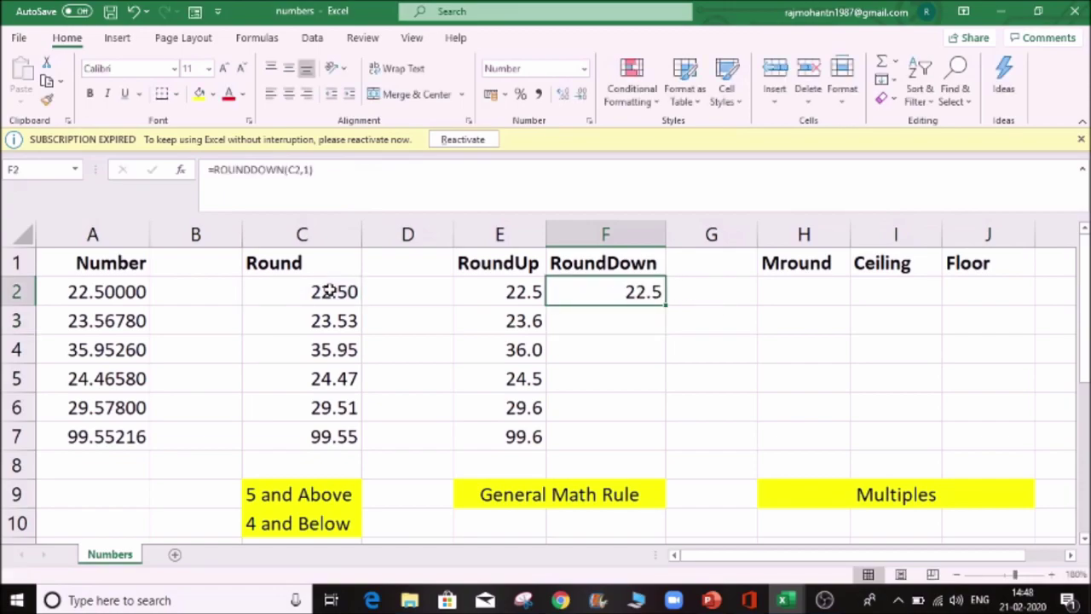
key(Left)
key(Left)
key(Right)
key(ctrl+Down)
key(Right)
key(shift+Up)
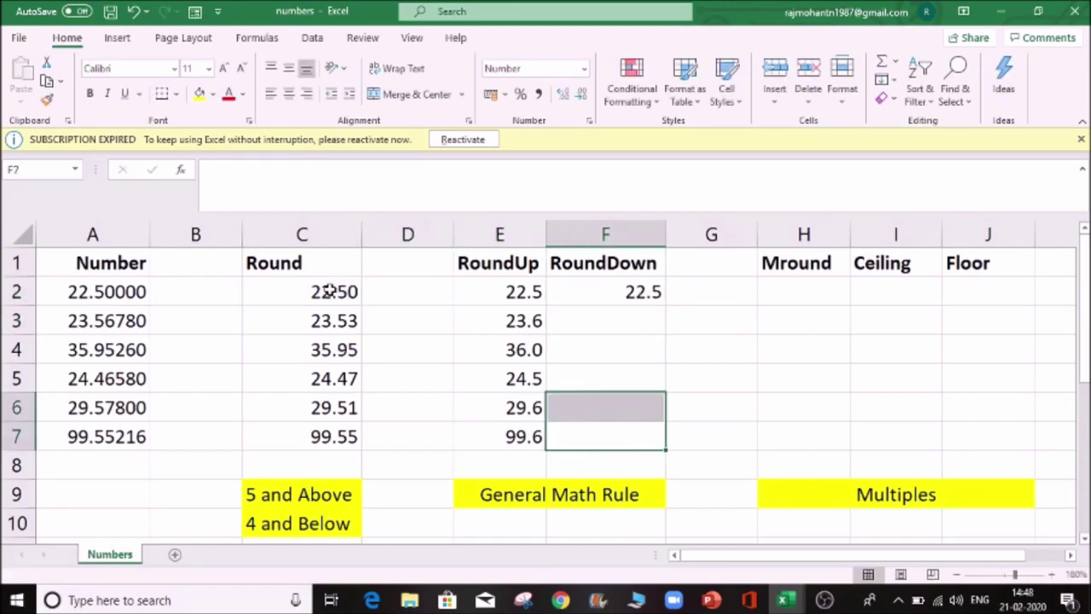
key(ctrl+shift+Up)
key(ctrl+d)
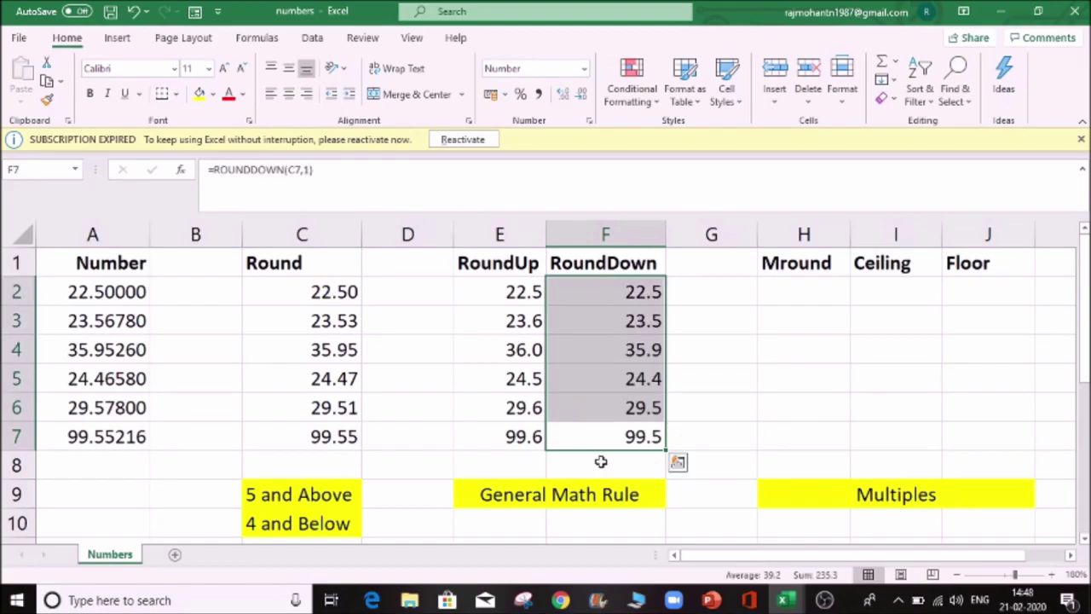
Compare the RoundUp and RoundDown results in rows 6 and 7
click(514, 430)
click(606, 438)
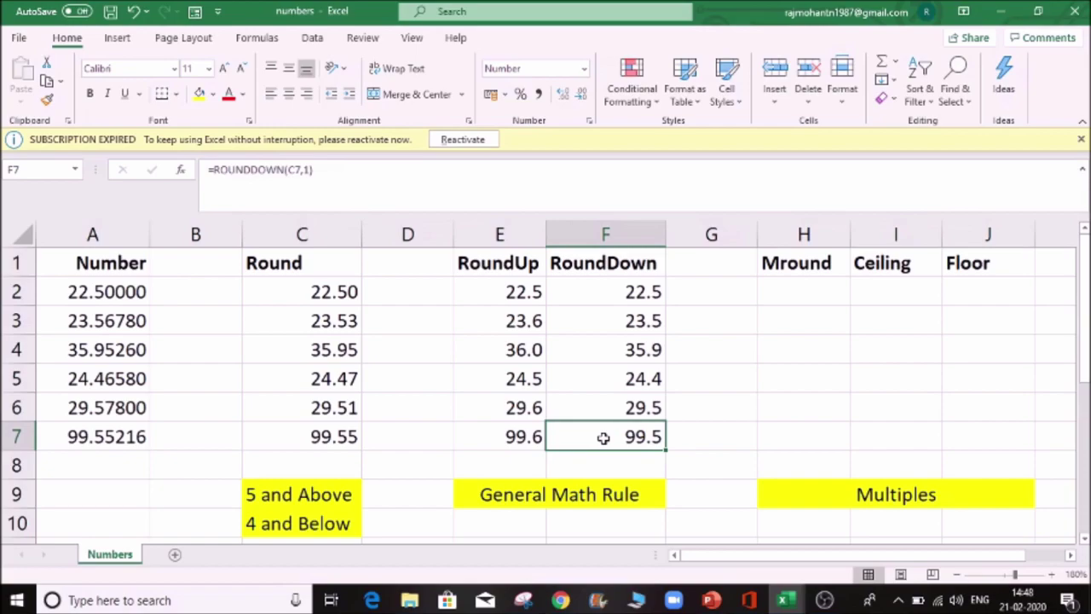
click(511, 408)
click(603, 403)
click(538, 410)
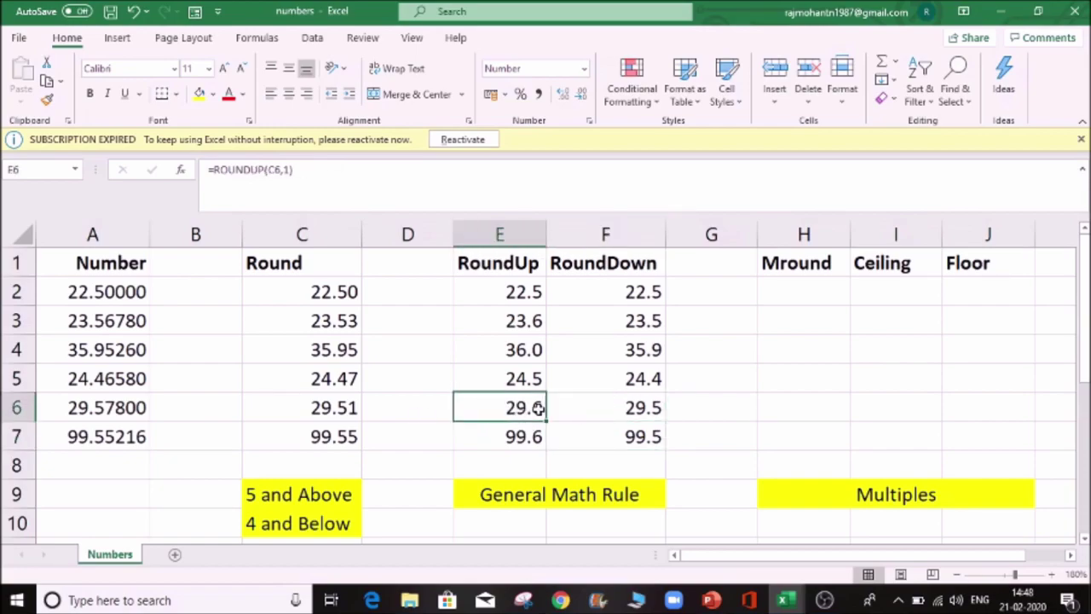
Compare the ROUNDUP formula in E6 with the ROUNDDOWN formula in F6
double_click(538, 410)
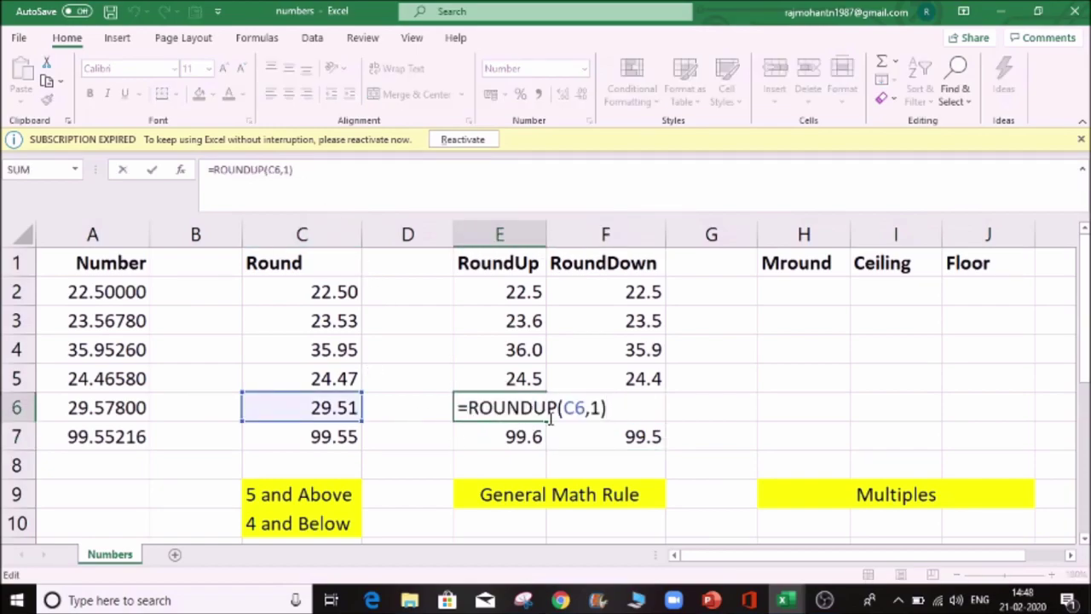
key(Escape)
click(628, 409)
double_click(629, 408)
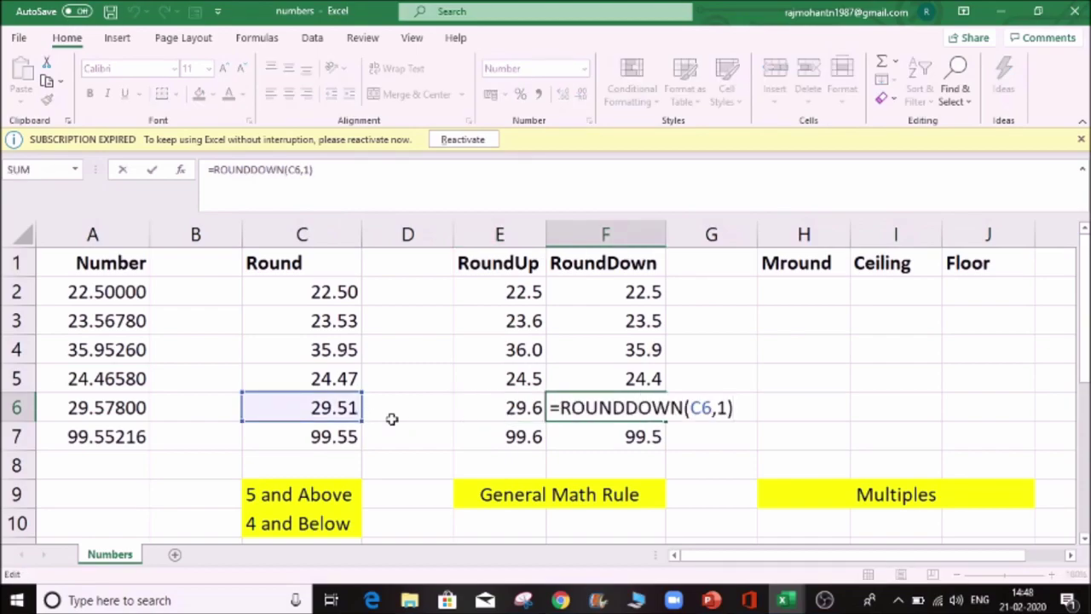
key(Escape)
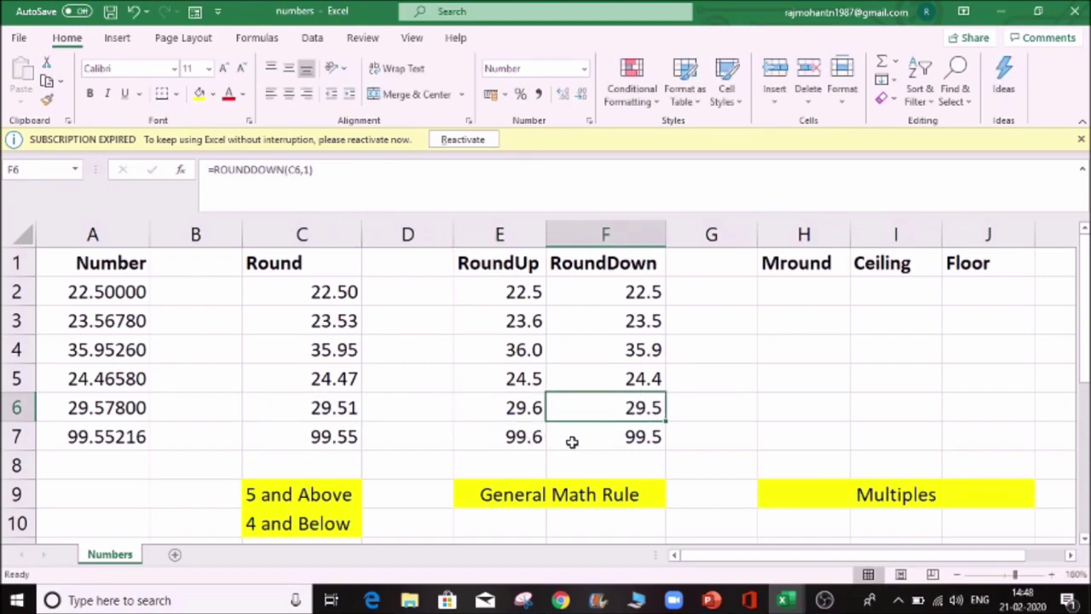
click(522, 412)
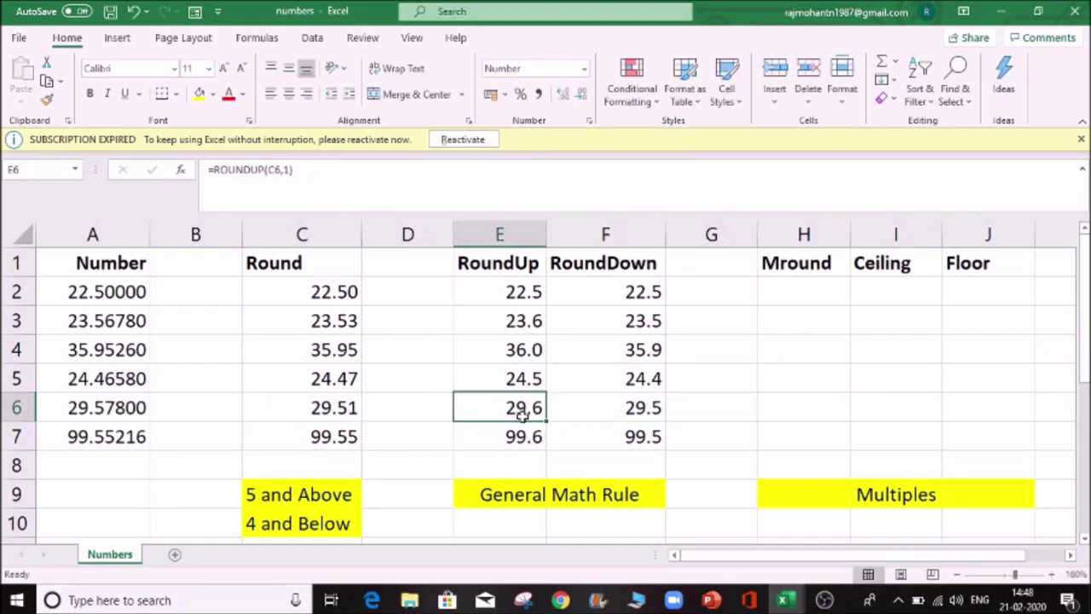
click(653, 407)
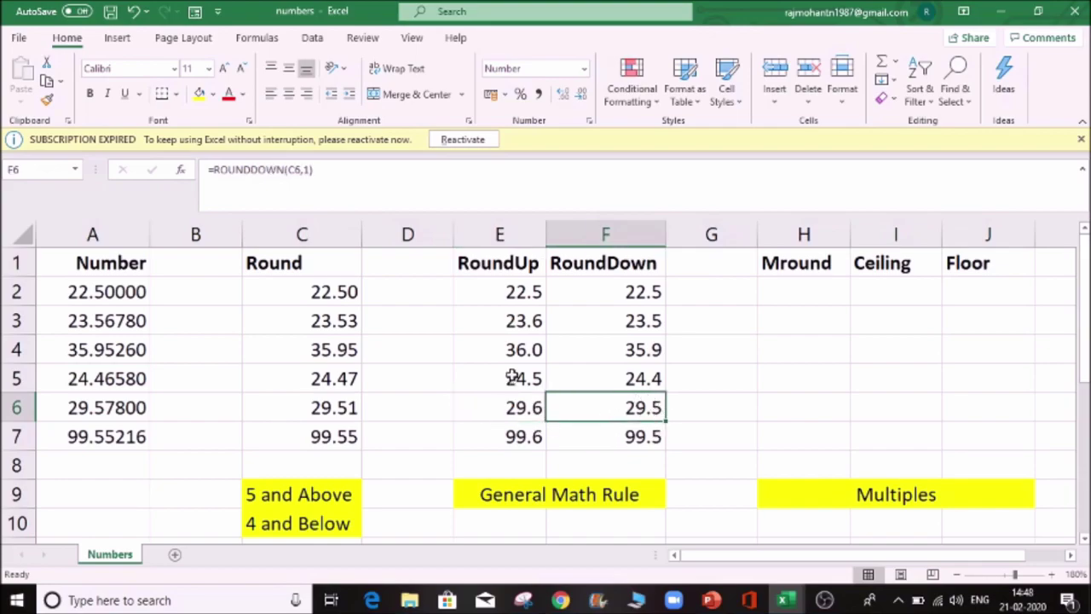
Edit C6 to 29.59 and check the RoundDown result in F6
click(341, 411)
click(322, 179)
key(BackSpace)
text(9)
key(Tab)
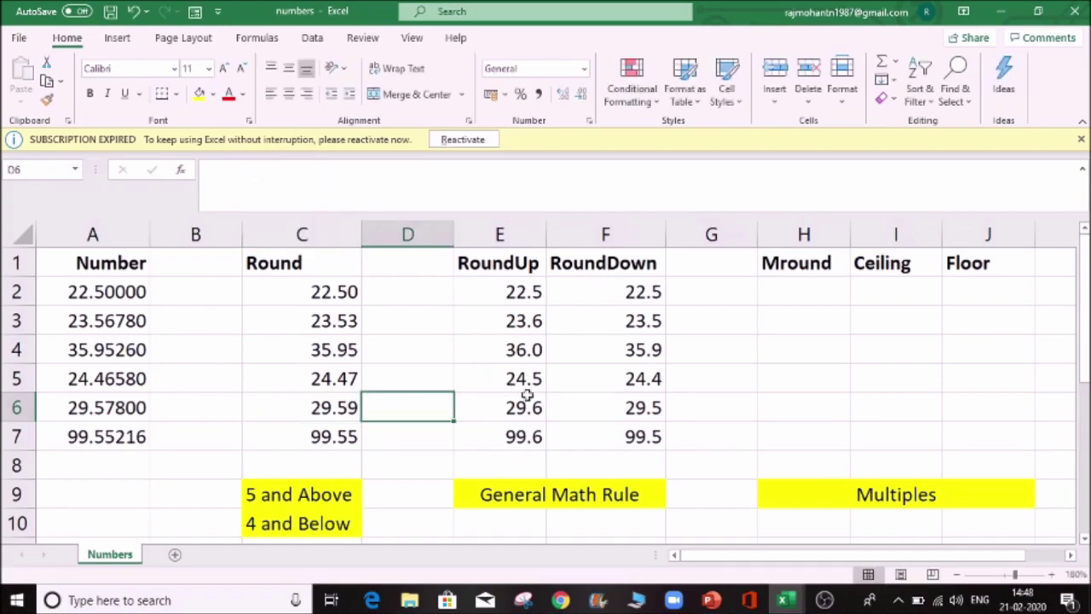
click(629, 409)
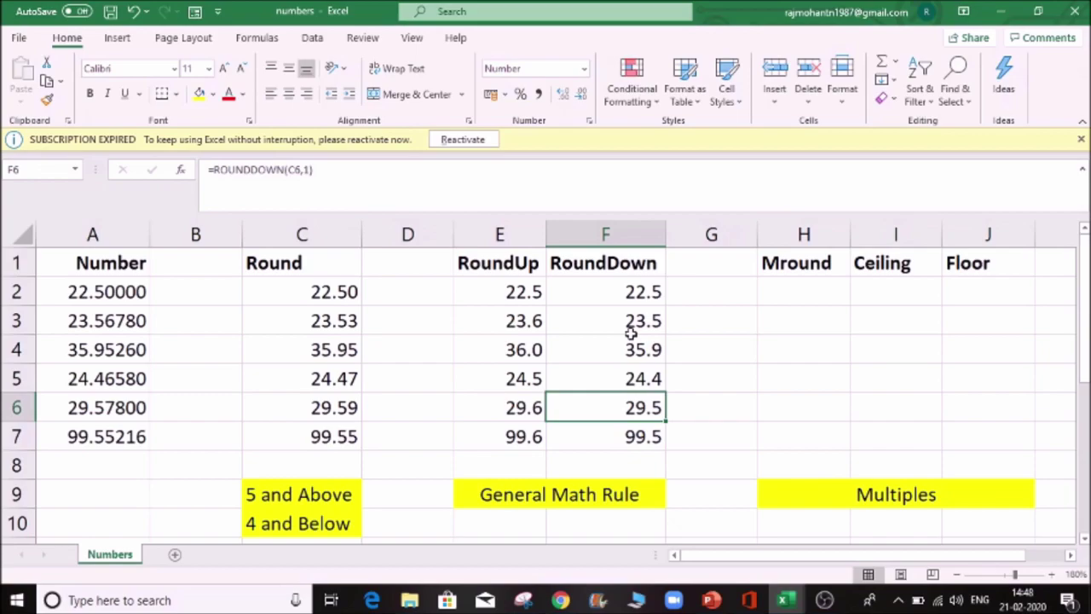
click(796, 289)
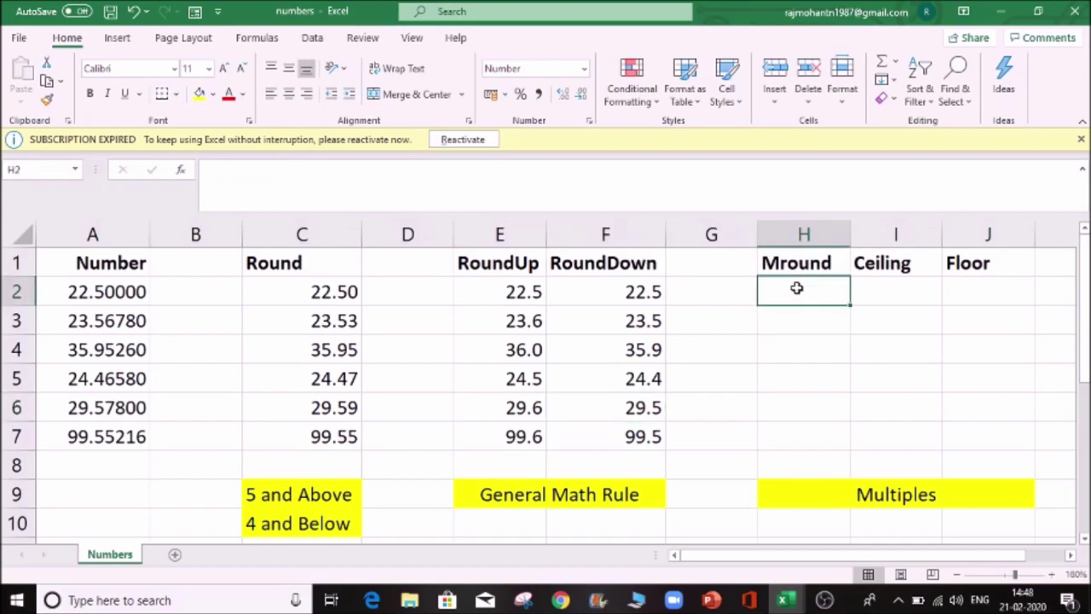
Point out the Multiples label and review the RoundUp and RoundDown formulas in row 5
click(870, 506)
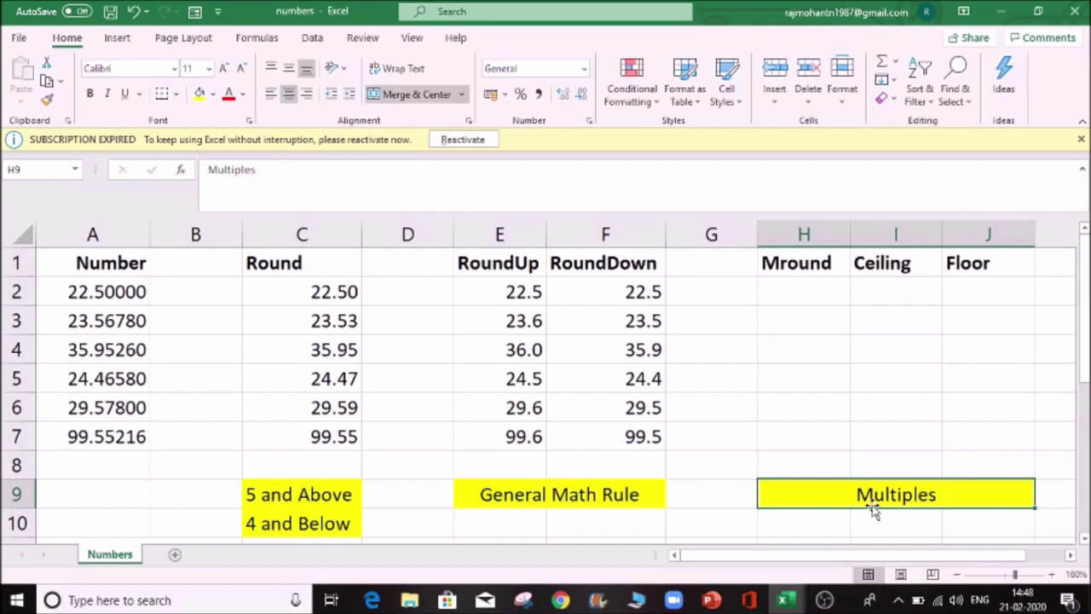
click(488, 373)
click(624, 371)
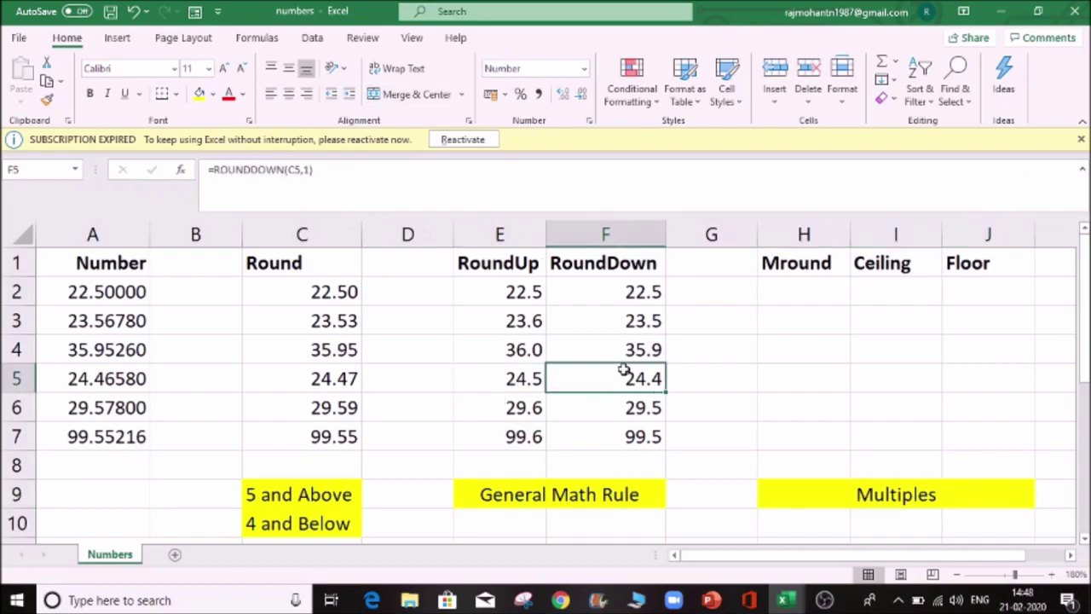
click(849, 503)
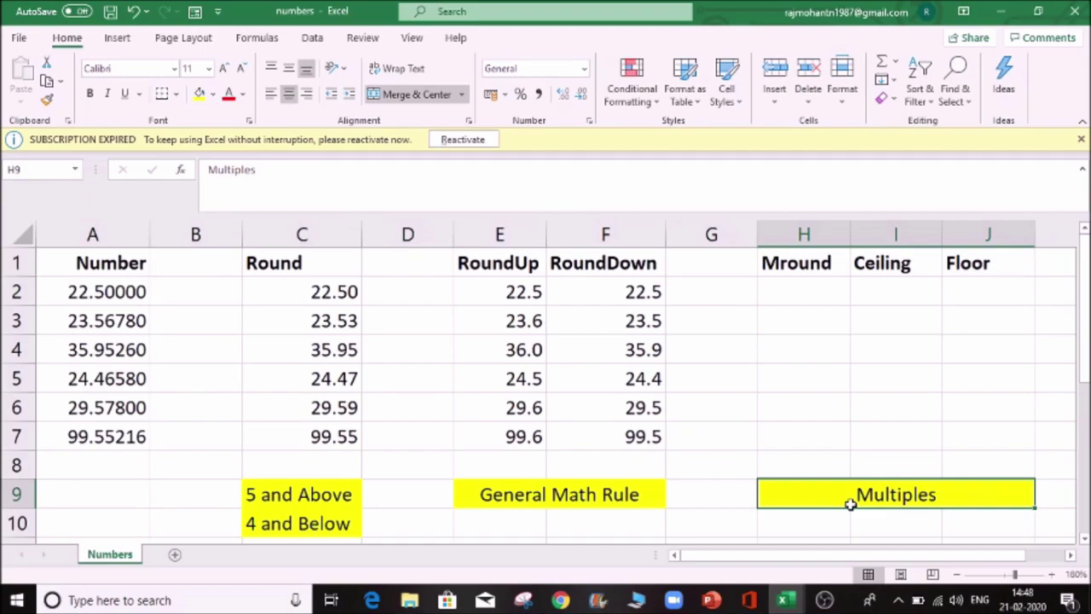
Enter =MROUND(C2,5) in H2
click(764, 286)
text(=mr)
key(Tab)
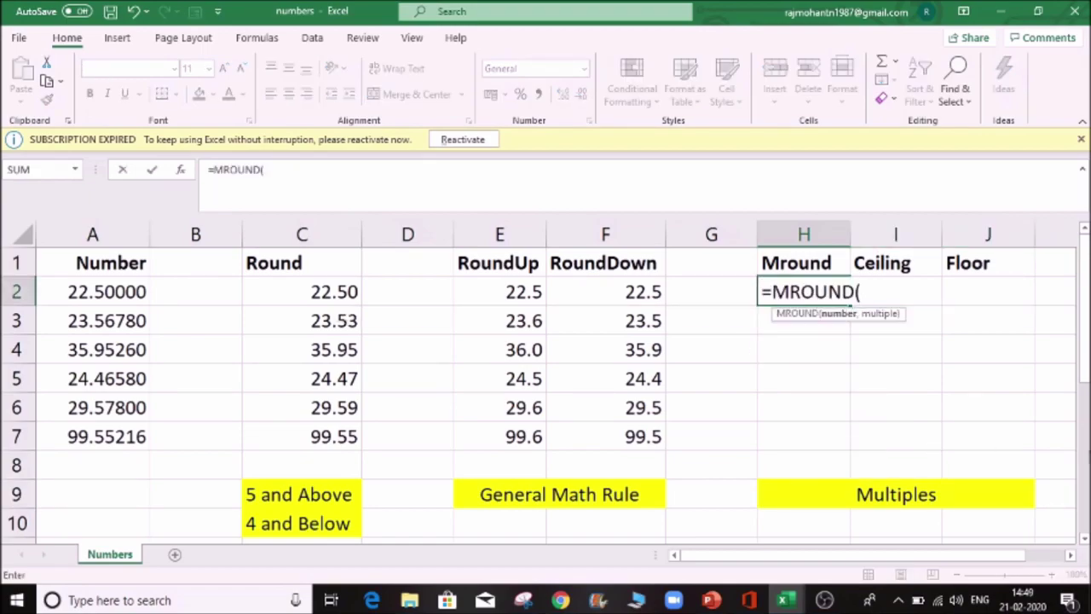
click(310, 292)
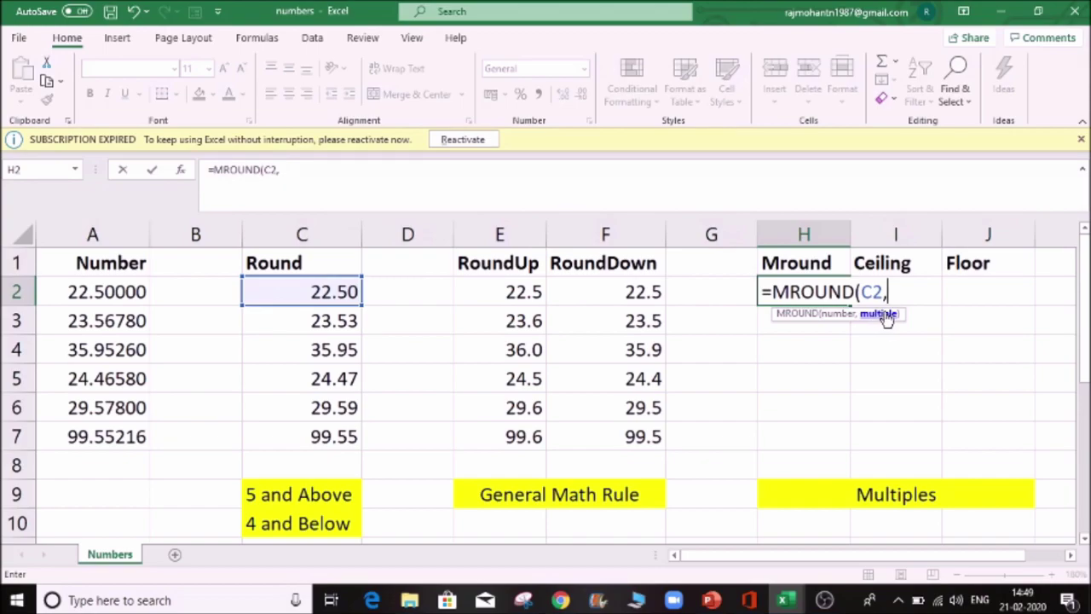
text(5))
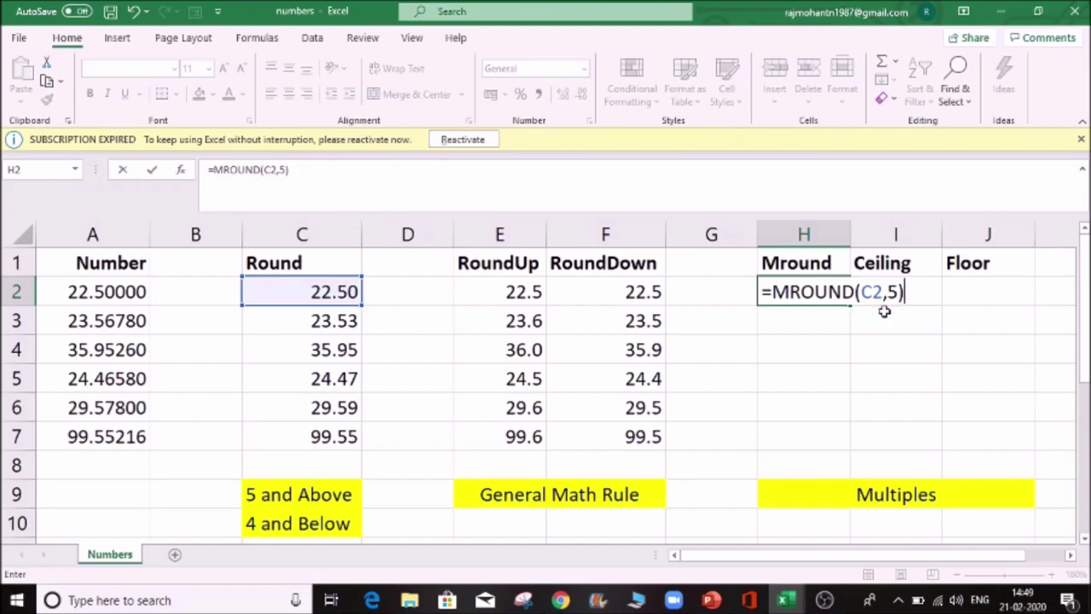
key(Return)
Fill the MROUND formula down to H7 and review each row's result
key(Up)
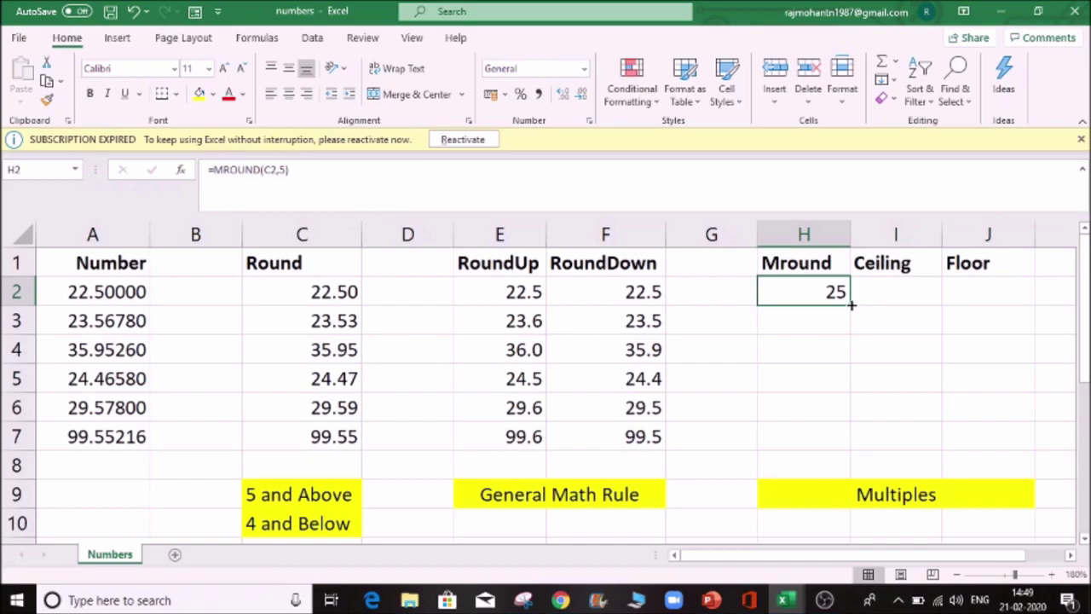
key(Left)
key(Left)
key(ctrl+Down)
key(Right)
key(Right)
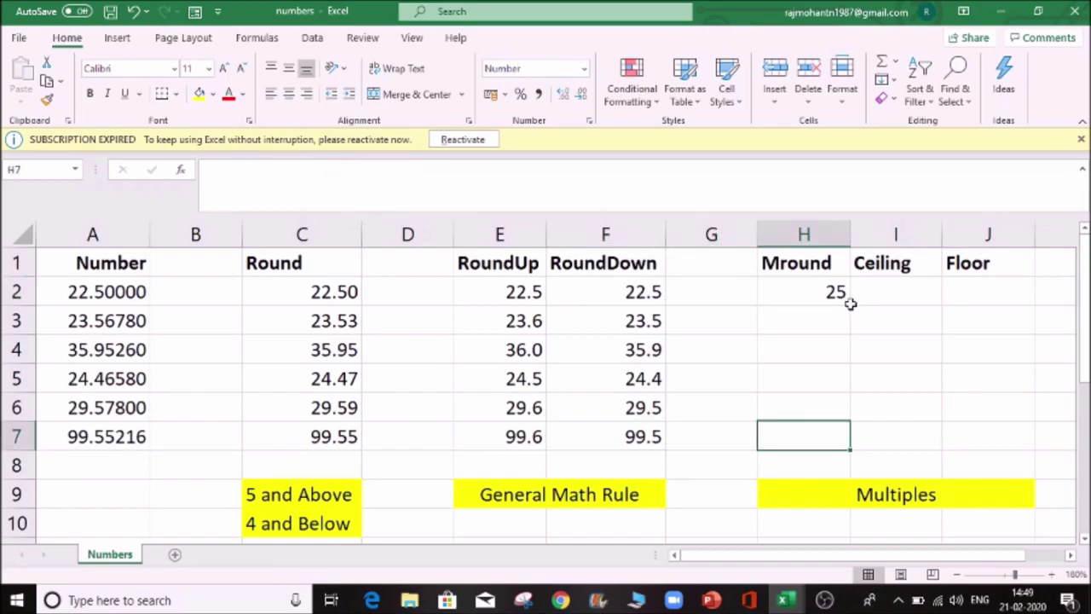
key(ctrl+shift+Up)
key(ctrl+d)
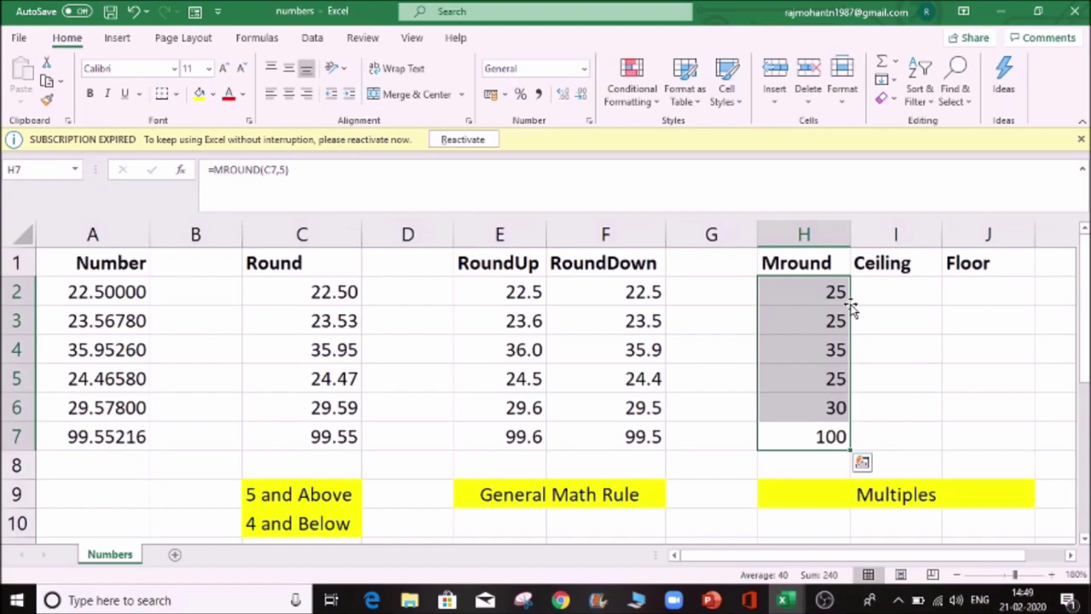
key(Down)
key(Up)
key(Up)
key(Up)
key(Up)
key(Up)
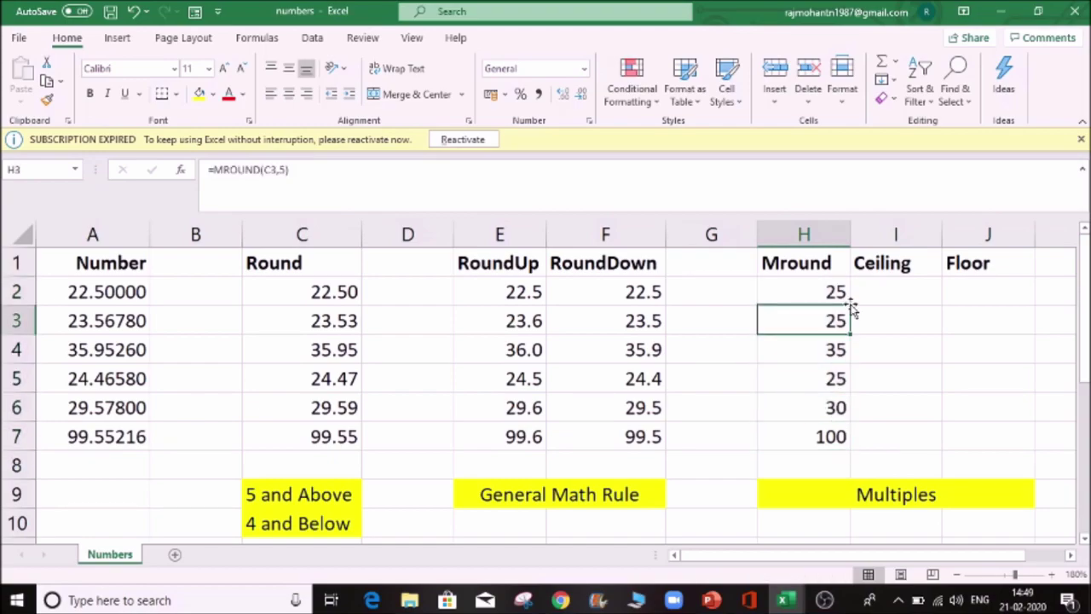
key(Up)
key(Down)
key(Down)
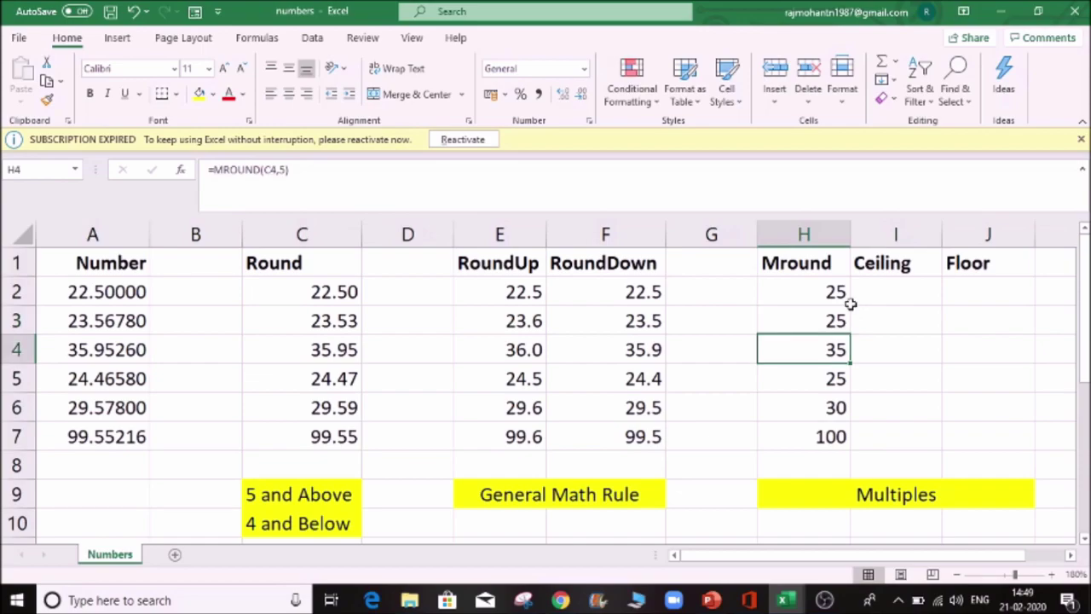
key(Down)
key(Down)
key(Down)
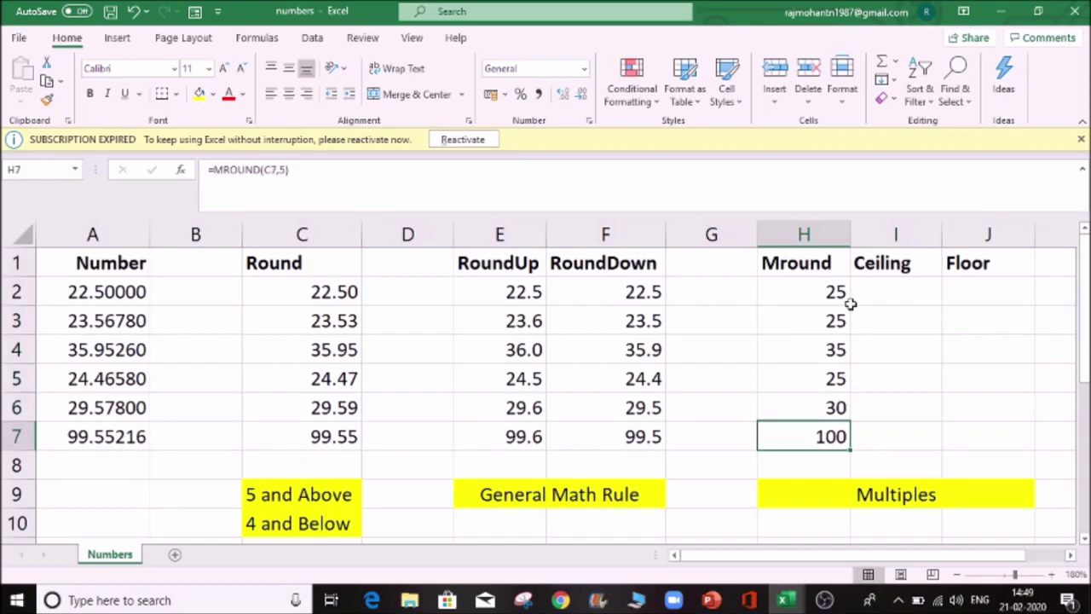
click(837, 297)
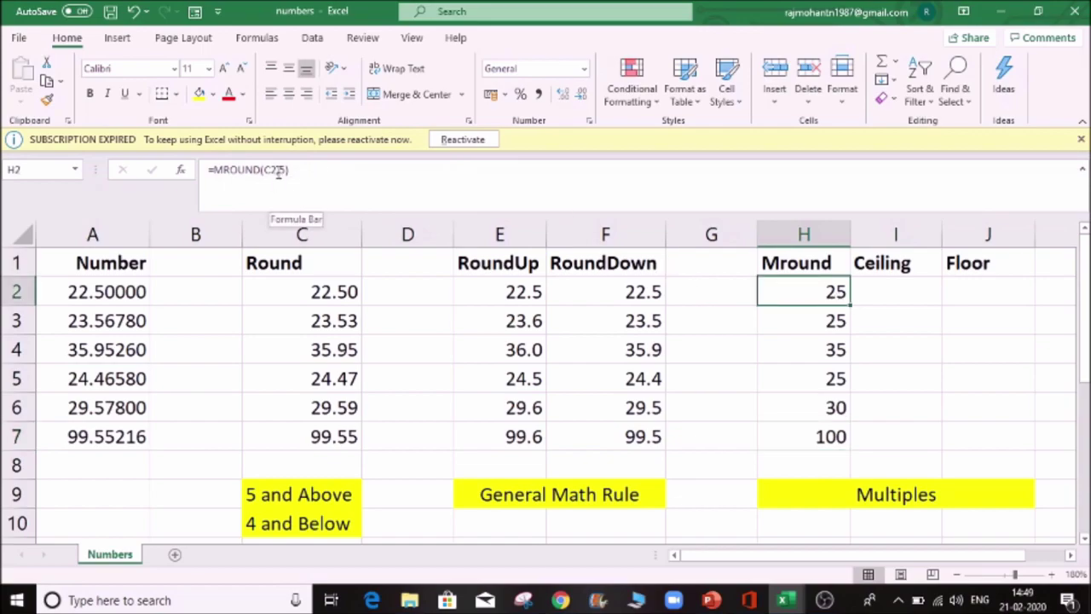
Change H2's multiple to 2.5 and copy =MROUND(C2,2.5) down to row 7
key(F2)
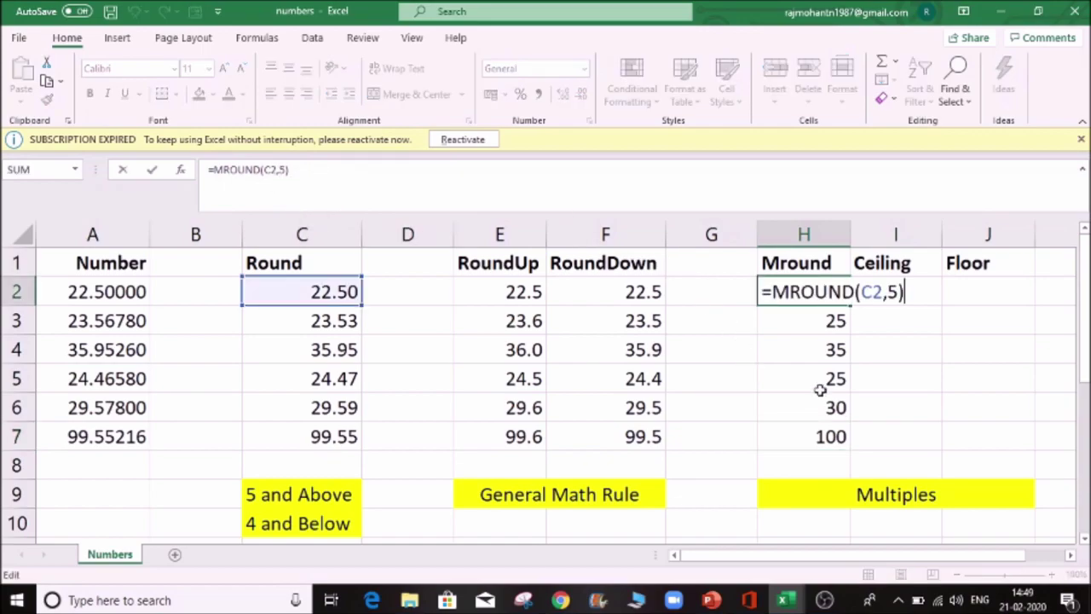
click(892, 291)
key(Delete)
text(2.5)
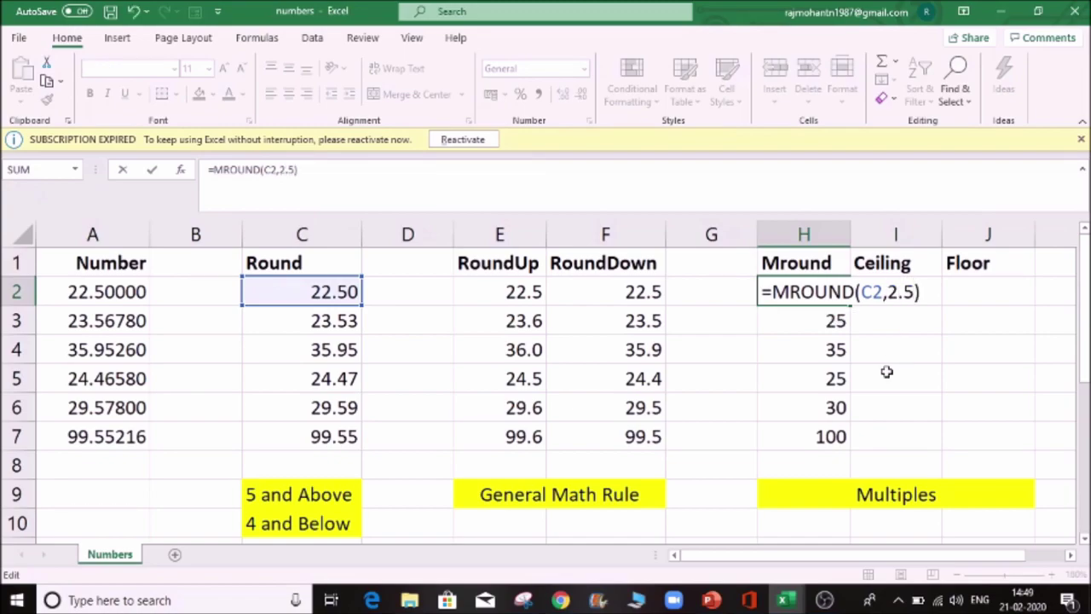
key(ctrl+Return)
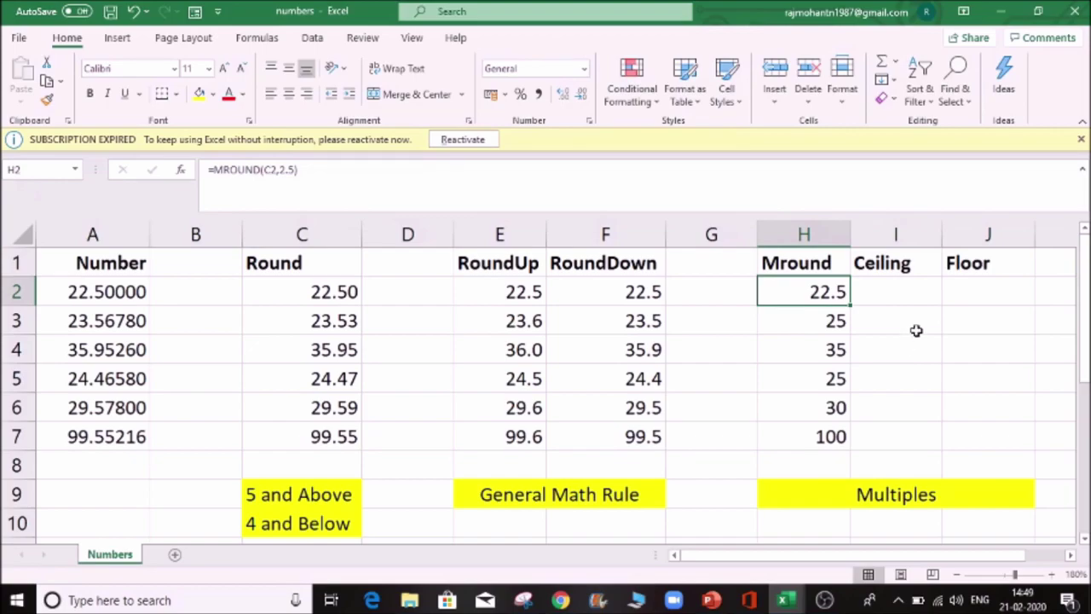
double_click(851, 305)
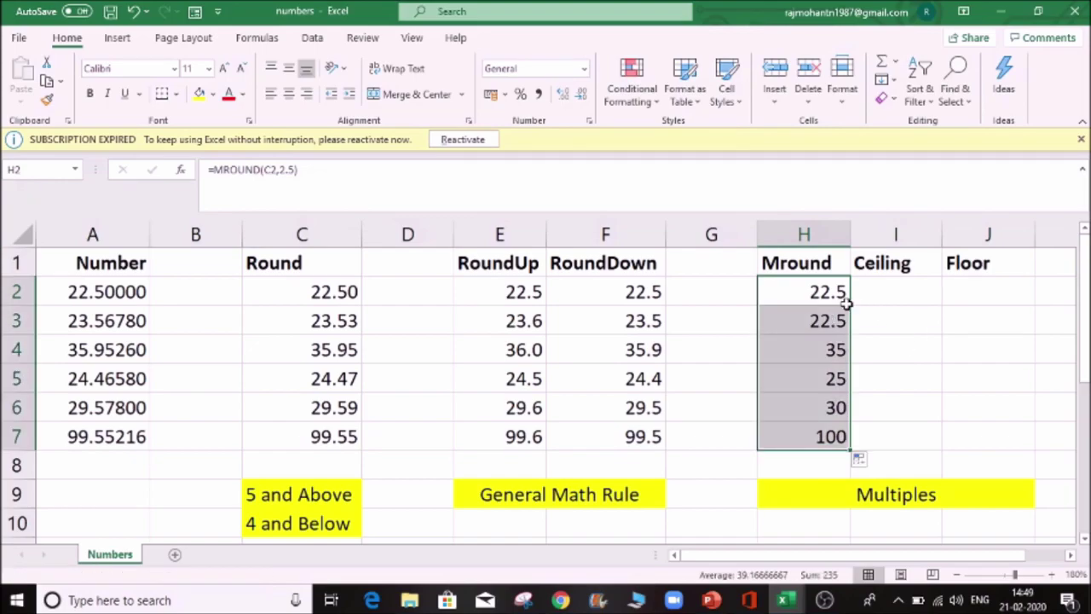
Compare the MROUND results in column H with their Round values in column C
click(823, 435)
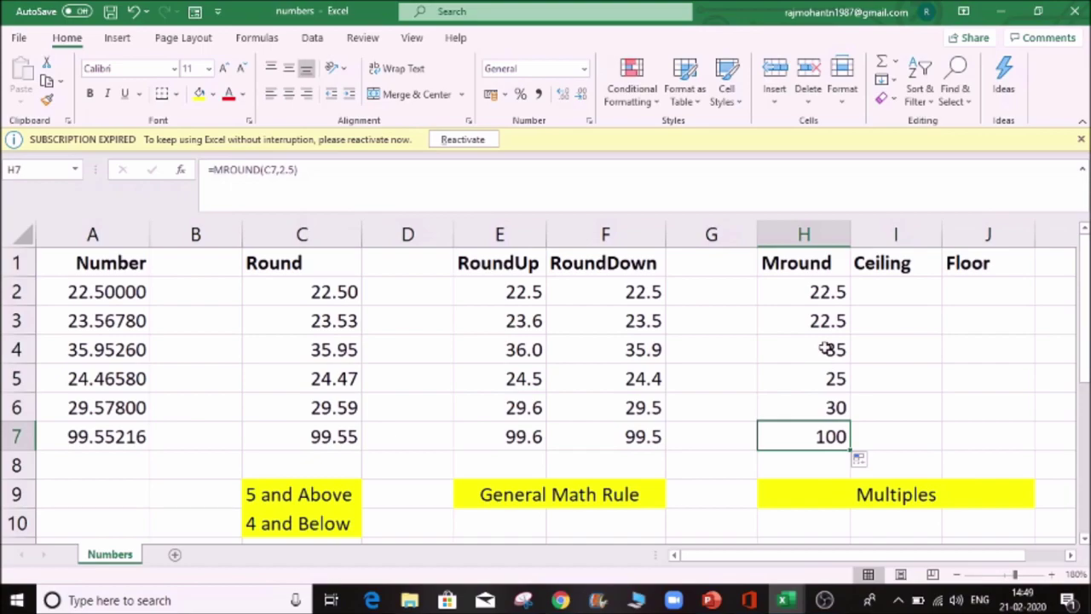
click(829, 290)
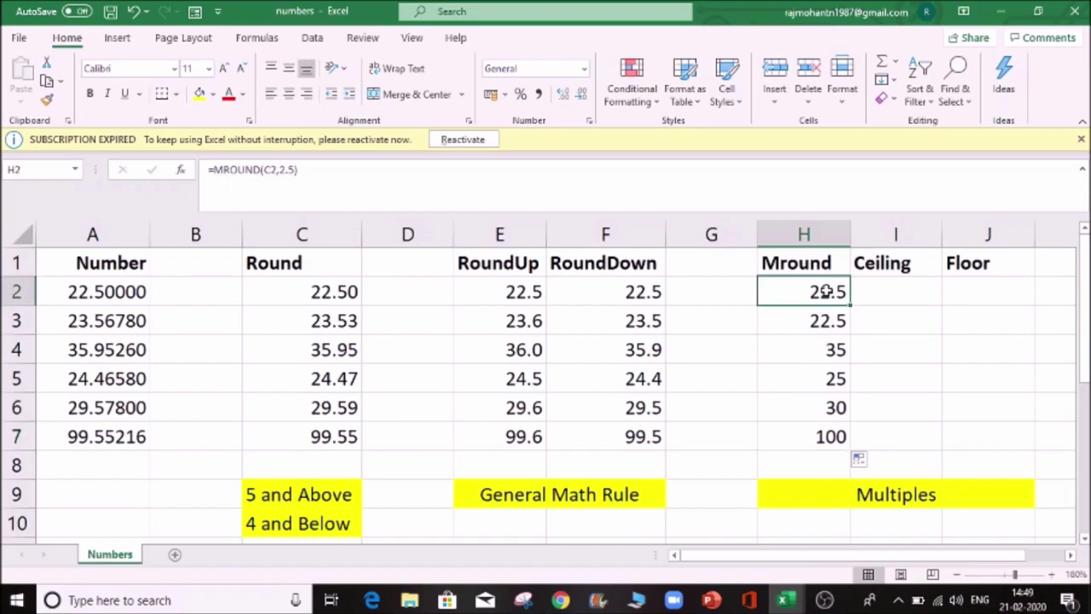
click(344, 284)
click(842, 291)
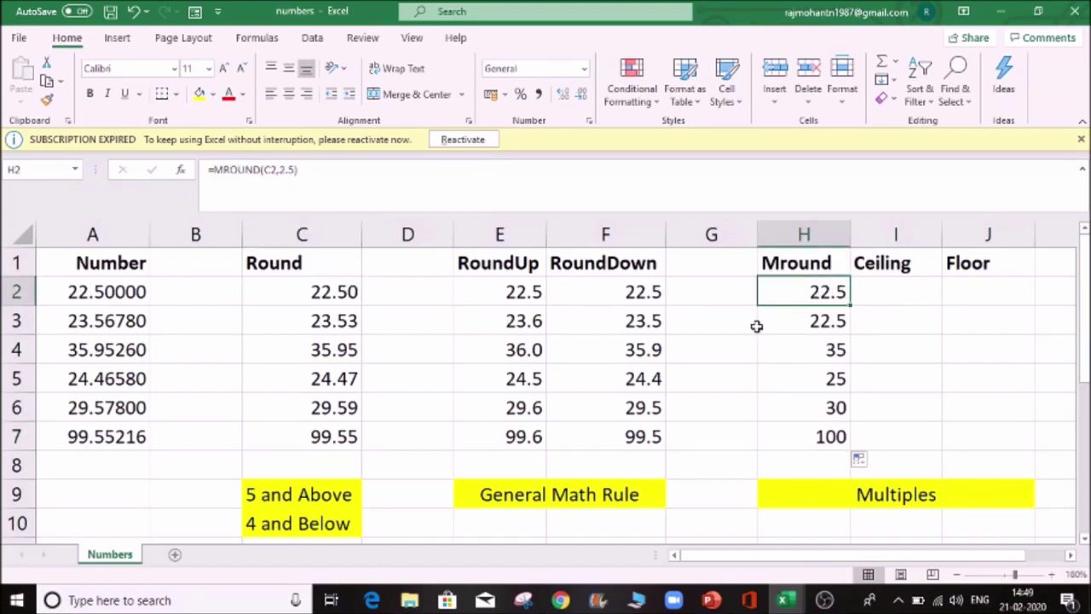
click(350, 355)
click(830, 357)
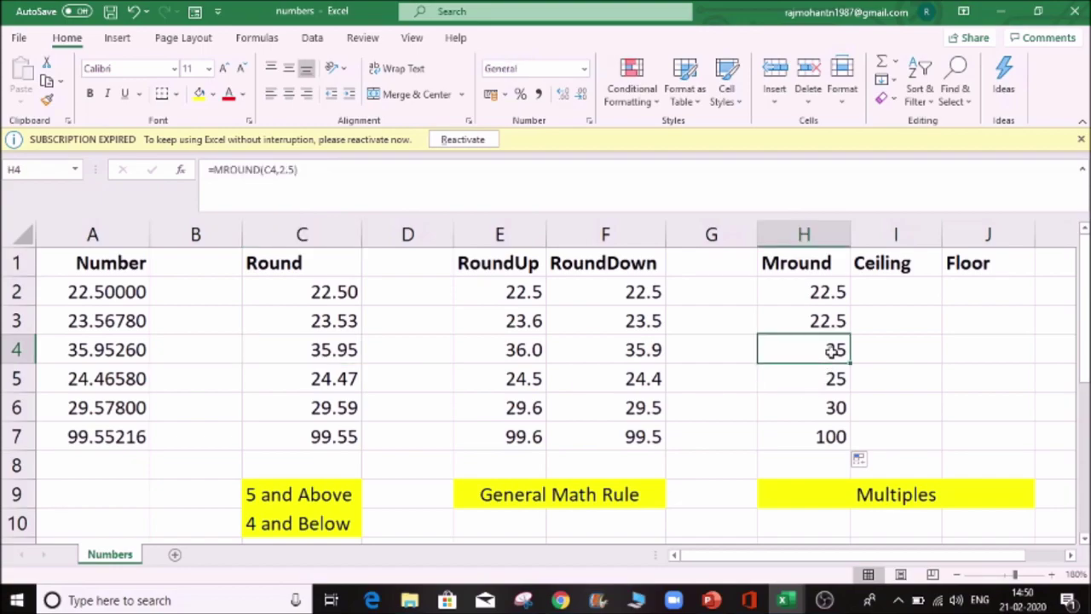
click(802, 401)
click(295, 375)
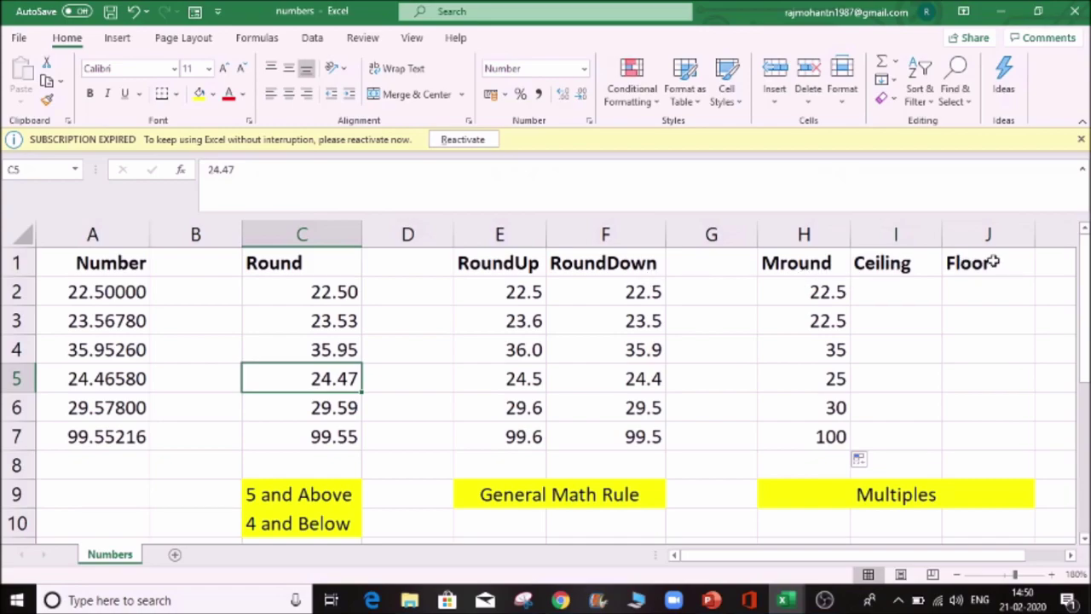
click(842, 430)
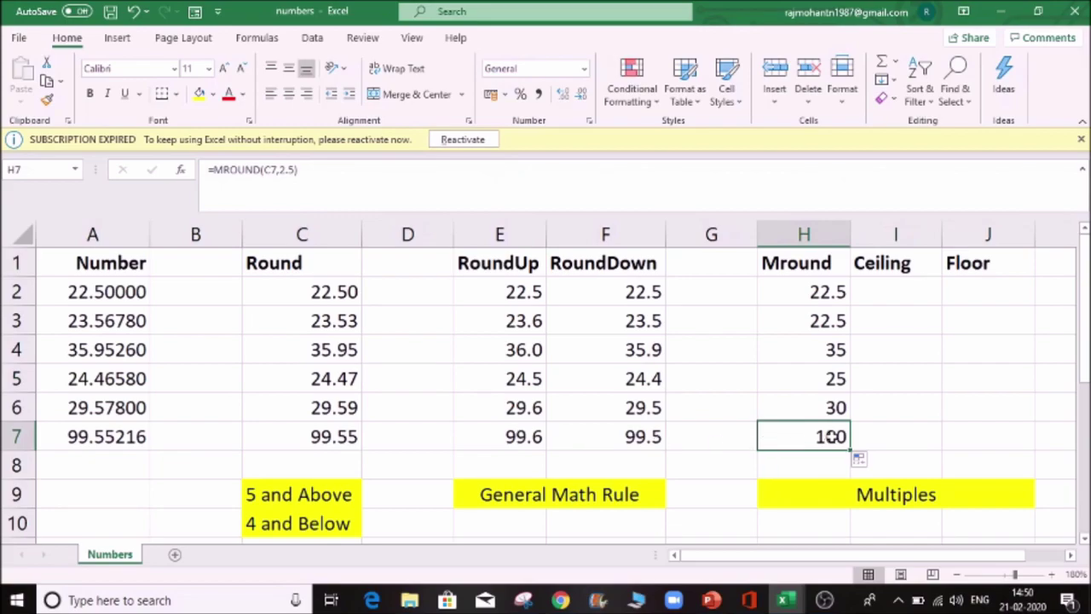
click(524, 440)
click(337, 432)
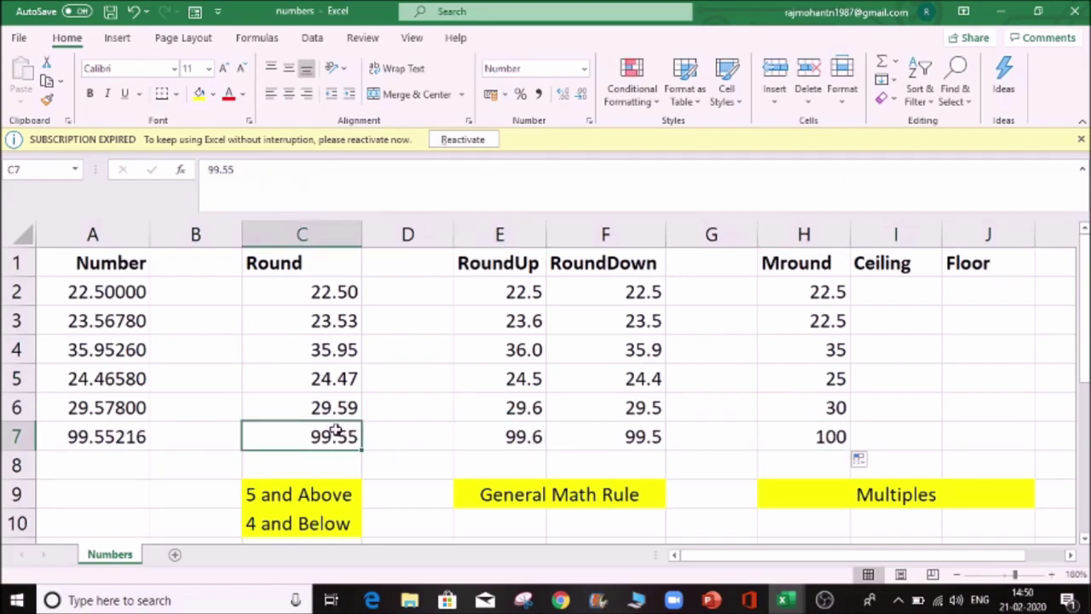
click(840, 436)
double_click(839, 436)
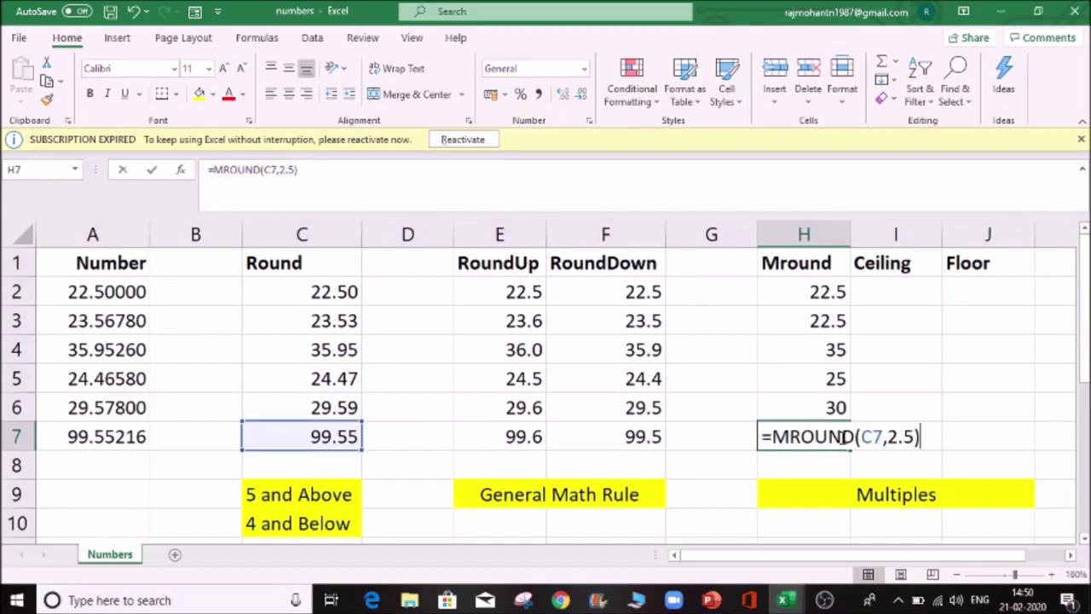
key(Escape)
Try 102.6 and then 103.55 as the Round value in C7
click(322, 432)
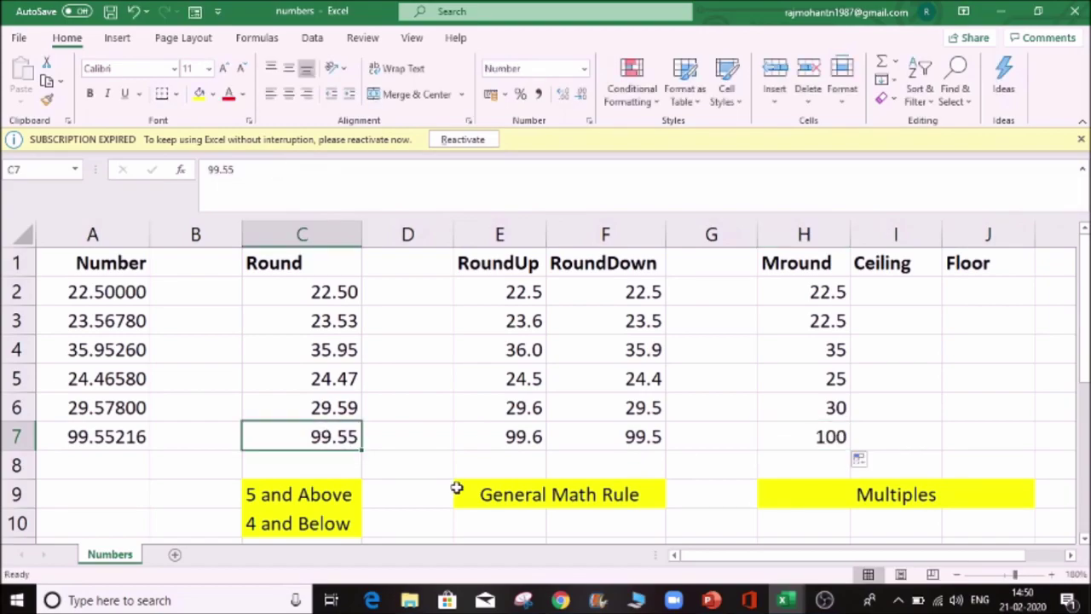
text(102.)
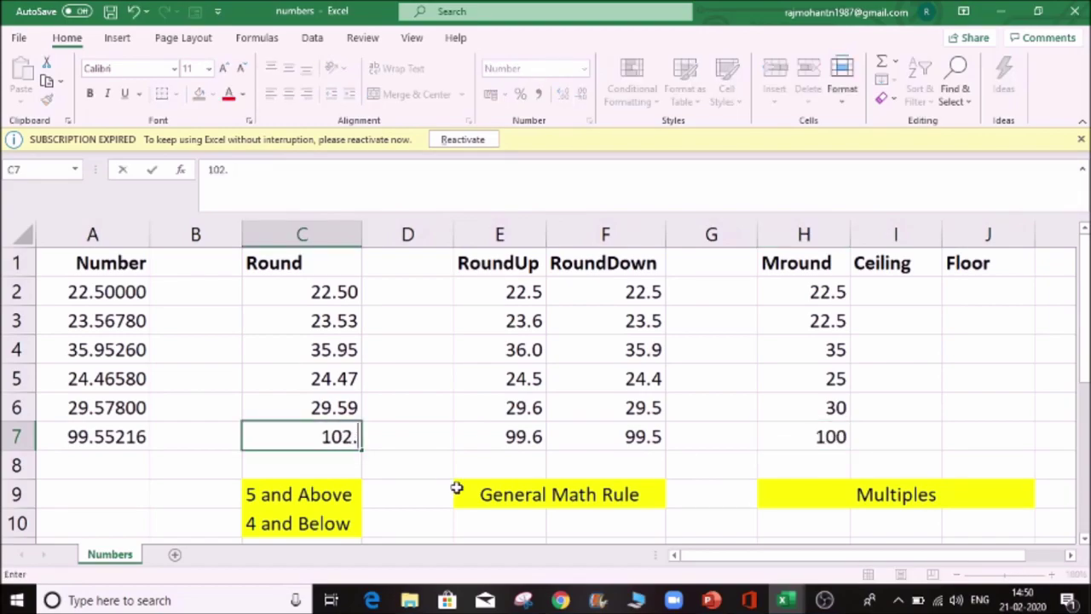
text(6)
key(Tab)
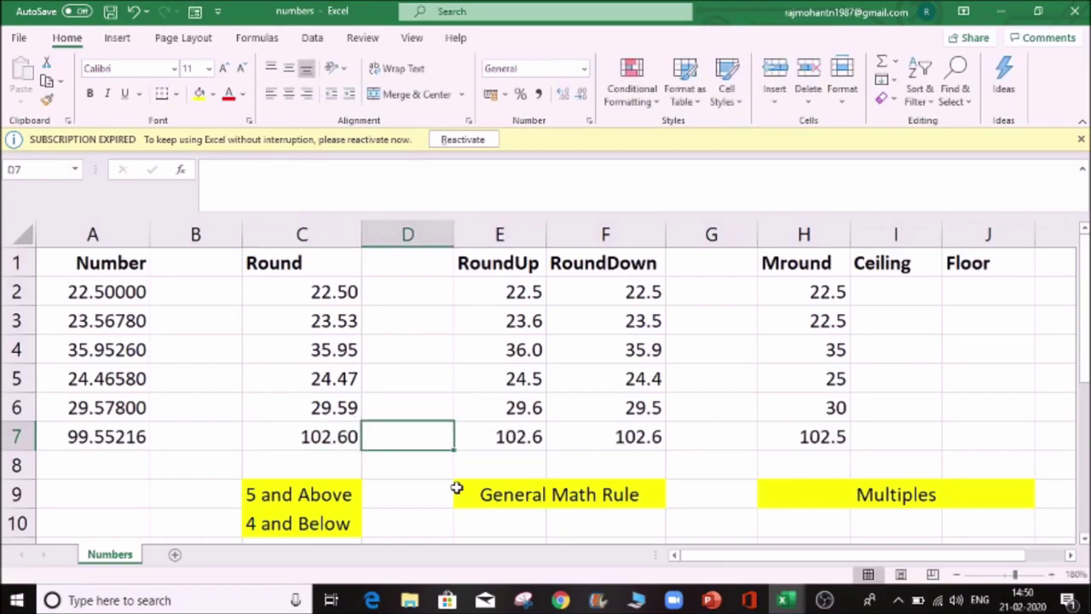
key(Left)
key(F2)
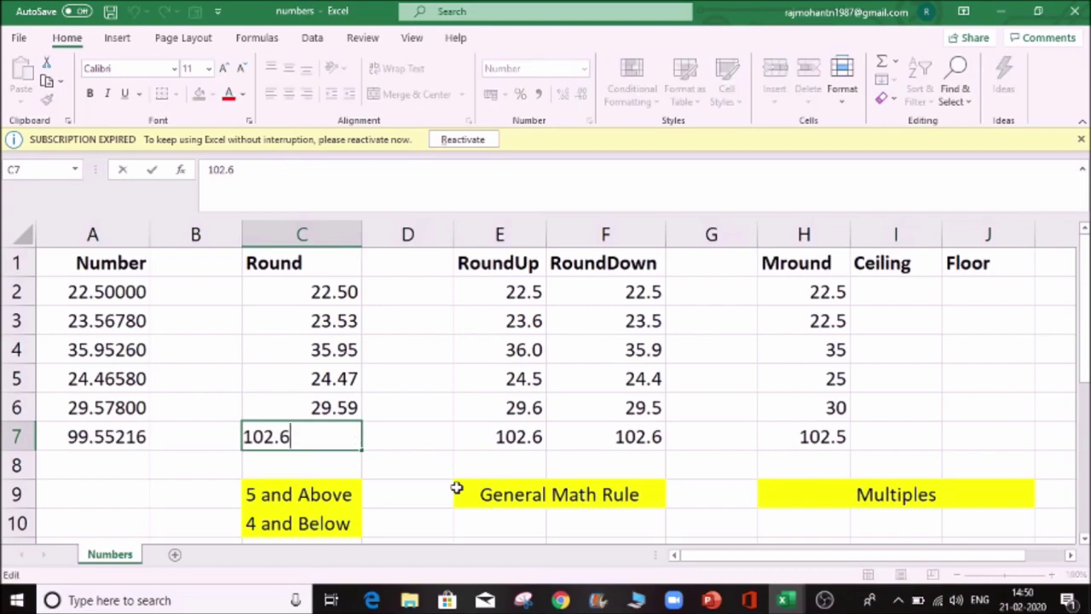
key(BackSpace)
key(BackSpace)
text(3.55)
key(Tab)
Change C7 to 103.8 and confirm H7 now returns 105
key(Left)
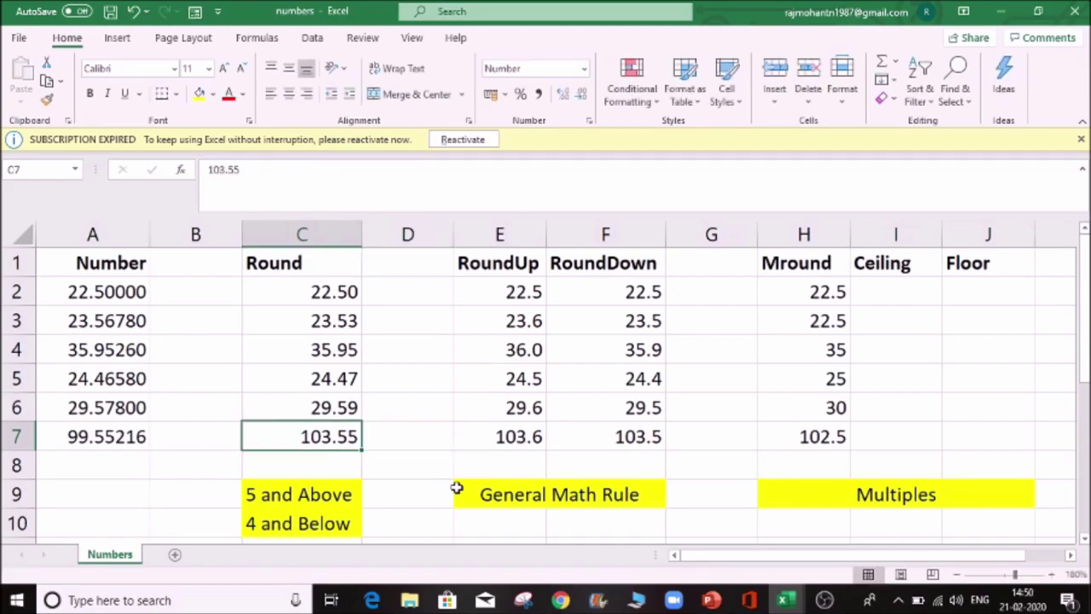
key(F2)
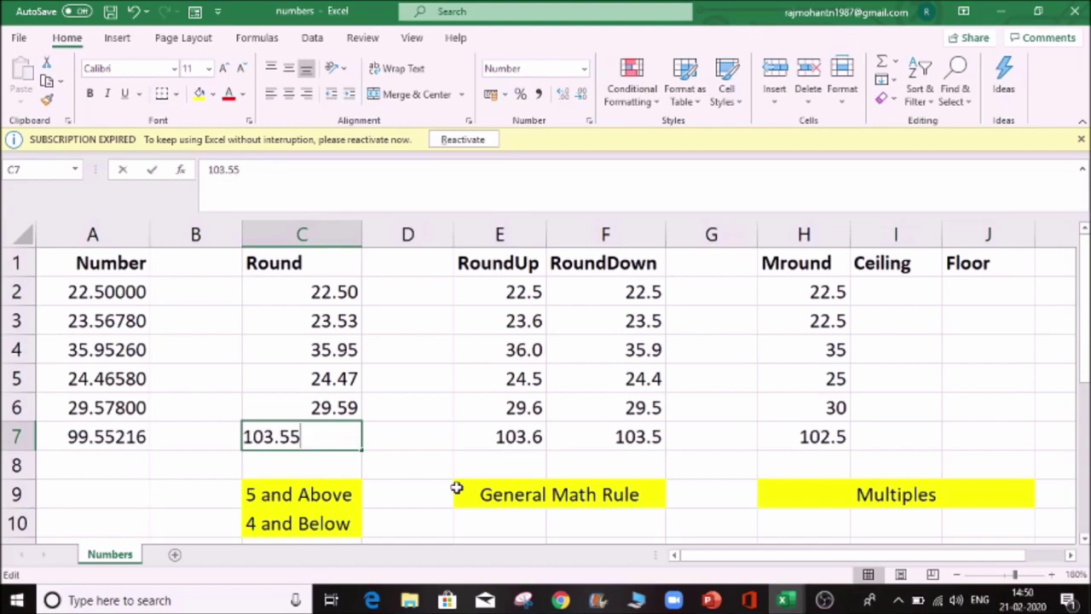
key(BackSpace)
key(BackSpace)
text(8)
key(Tab)
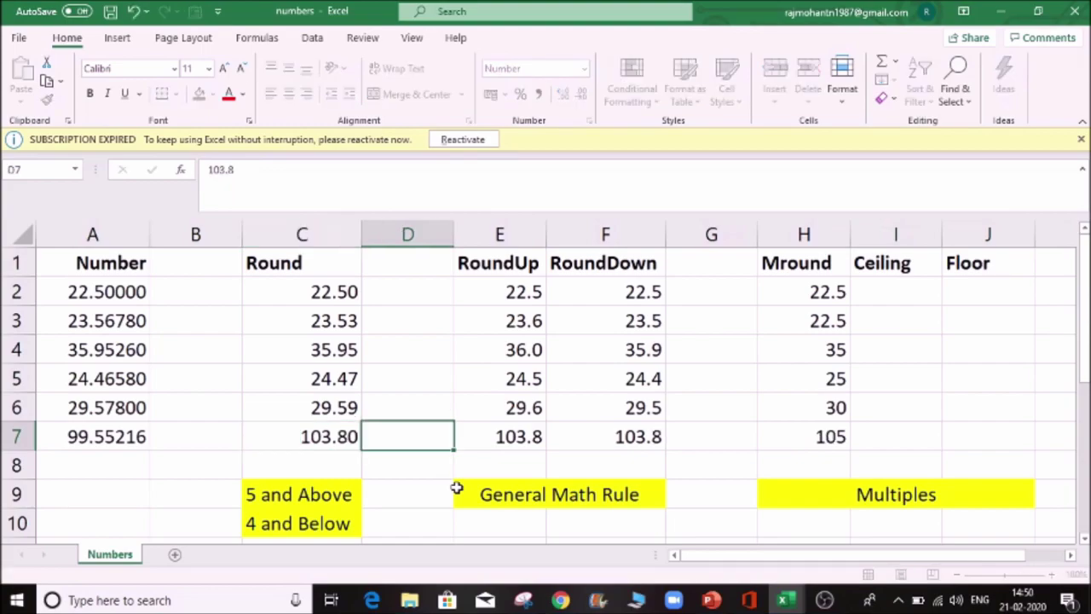
click(792, 435)
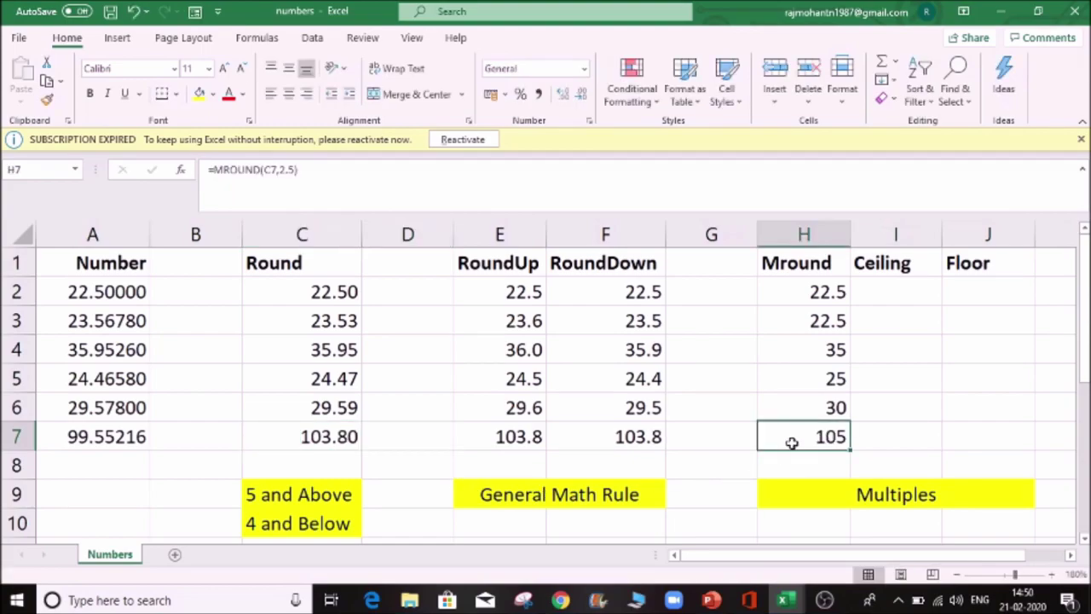
click(346, 426)
click(815, 439)
Change H2 to =MROUND(C2,10) and fill it down to row 7
click(822, 288)
click(294, 168)
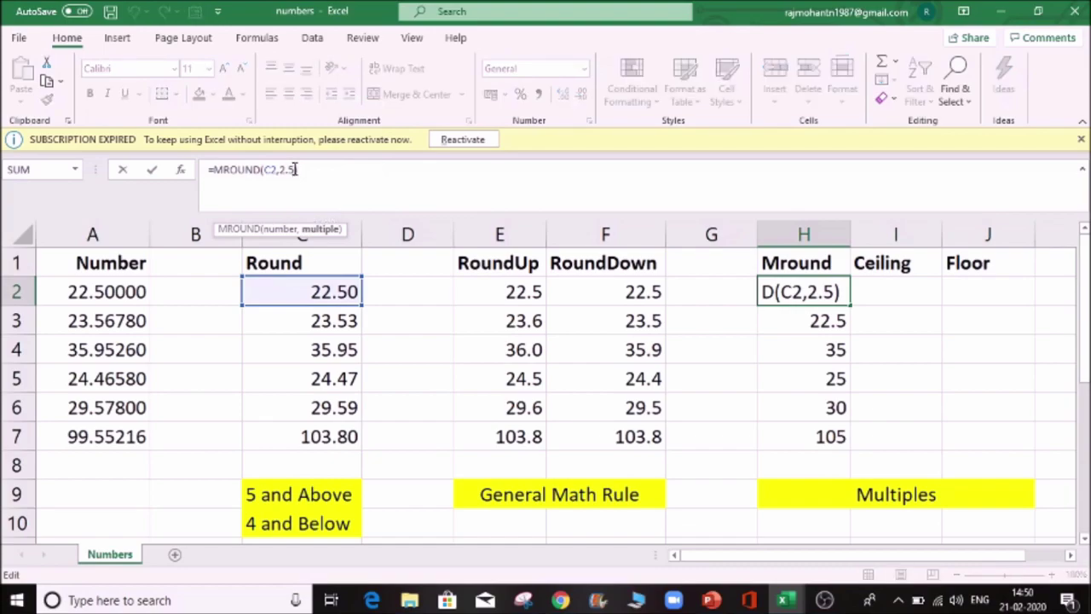
key(BackSpace)
key(BackSpace)
key(BackSpace)
text(10)
key(Tab)
drag(773, 294, 849, 303)
double_click(853, 302)
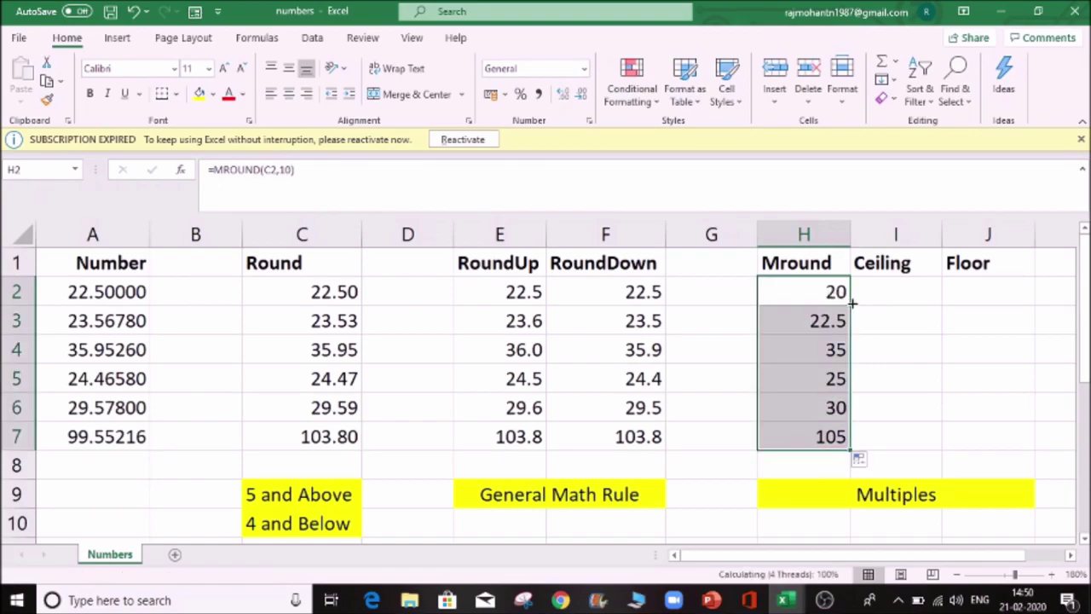
Enter 105.5 in C7 so H7's Mround result becomes 110
click(330, 438)
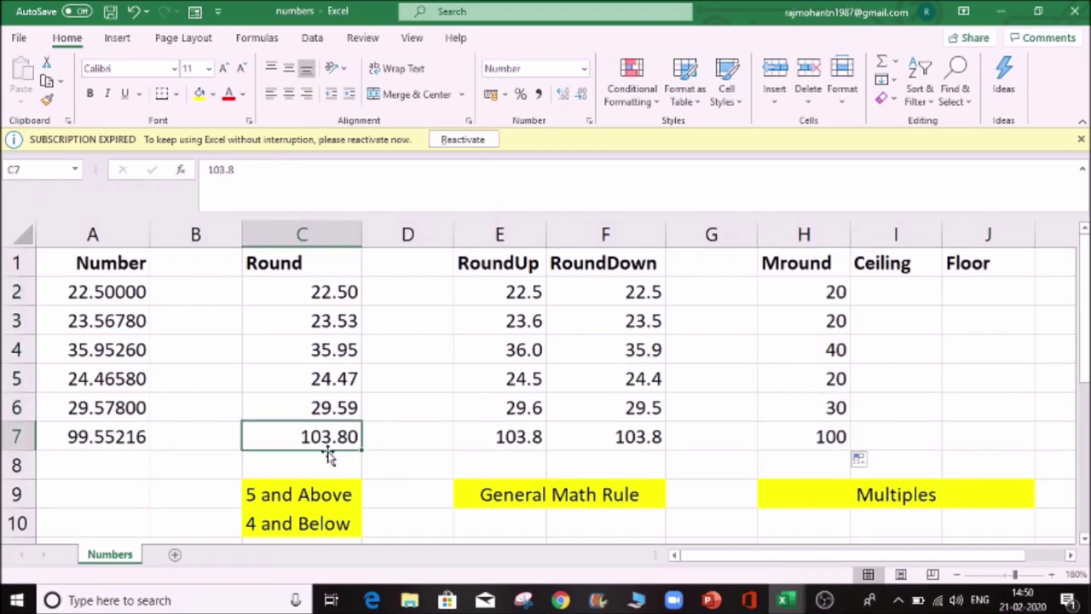
click(780, 438)
click(293, 437)
text(105.5)
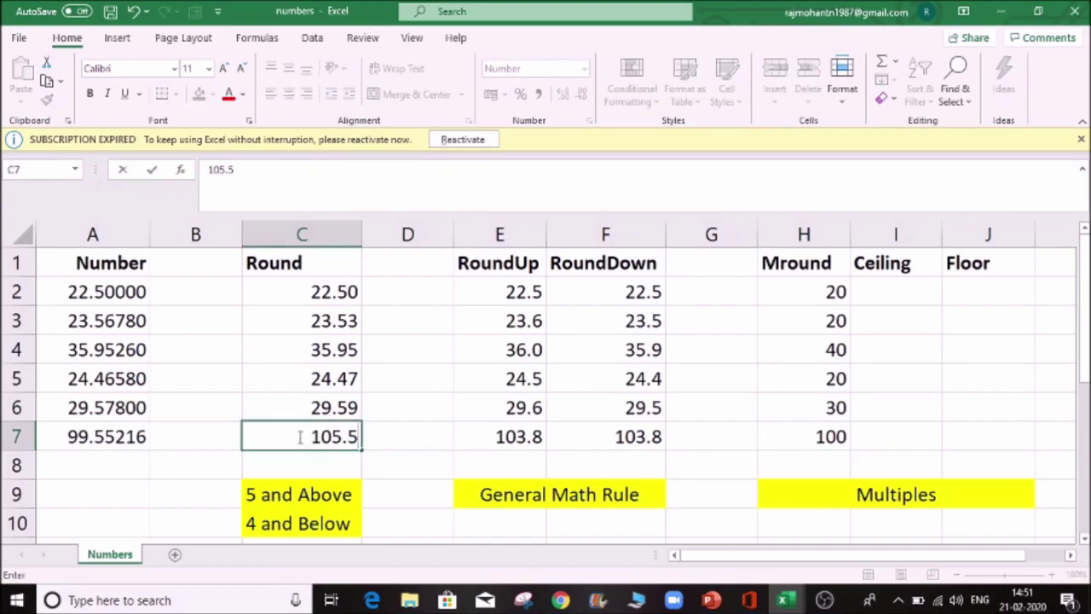
key(Tab)
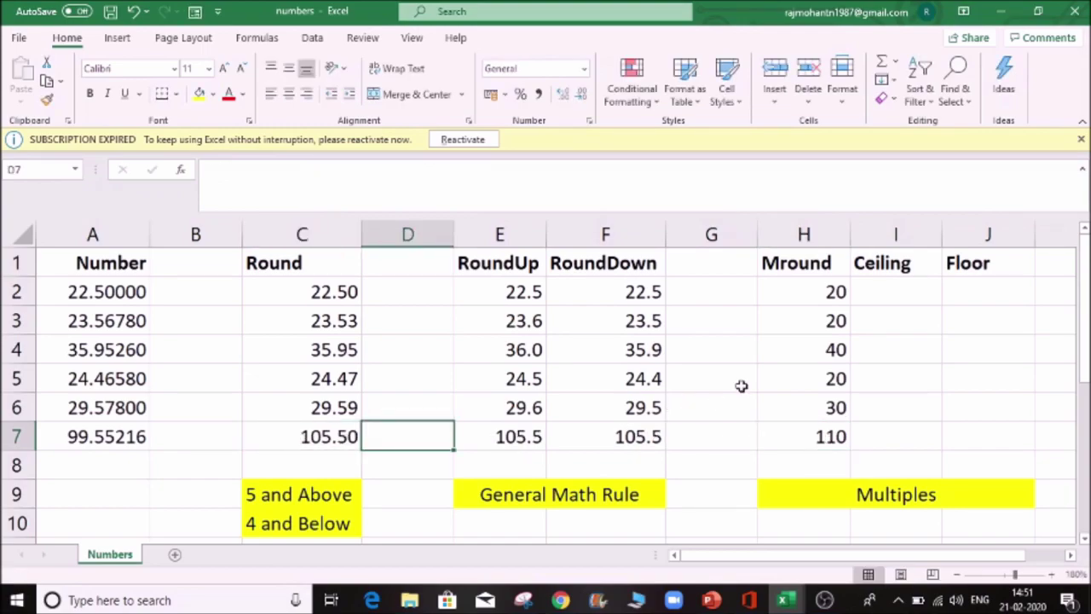
click(832, 272)
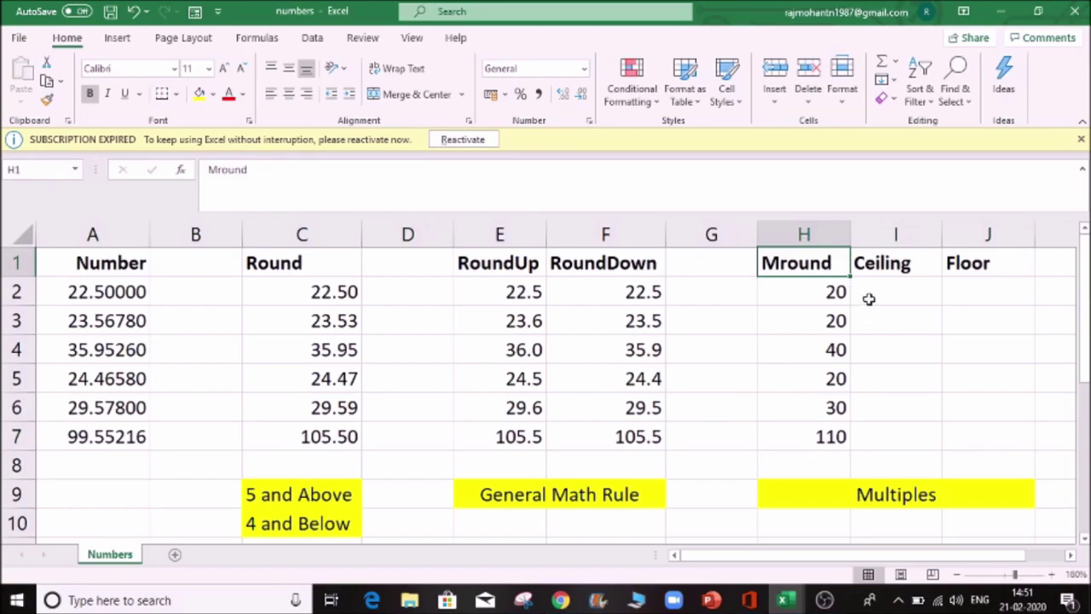
click(867, 295)
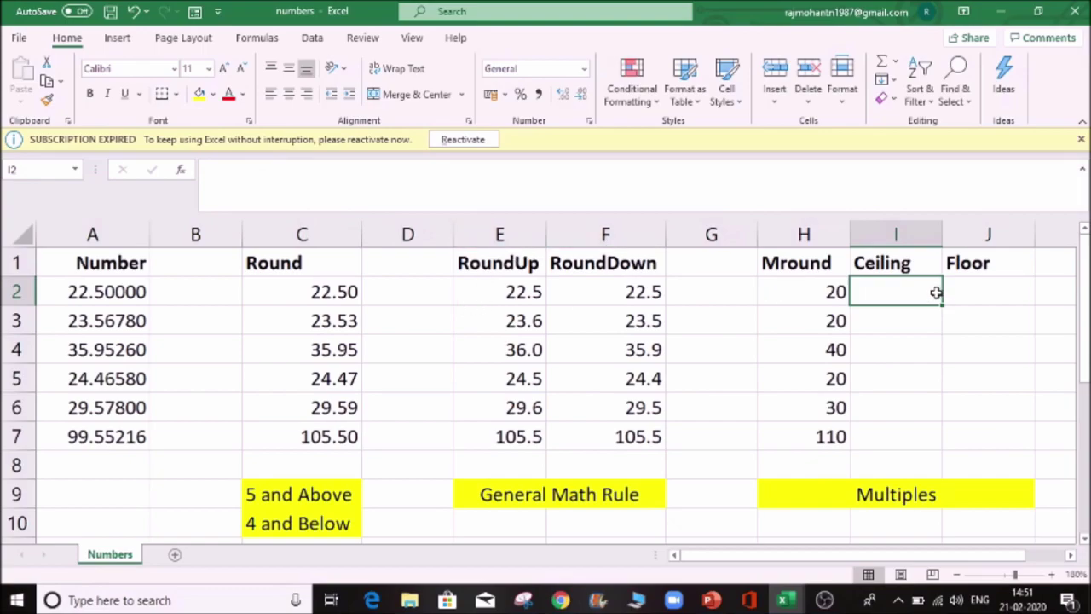
text(=ce)
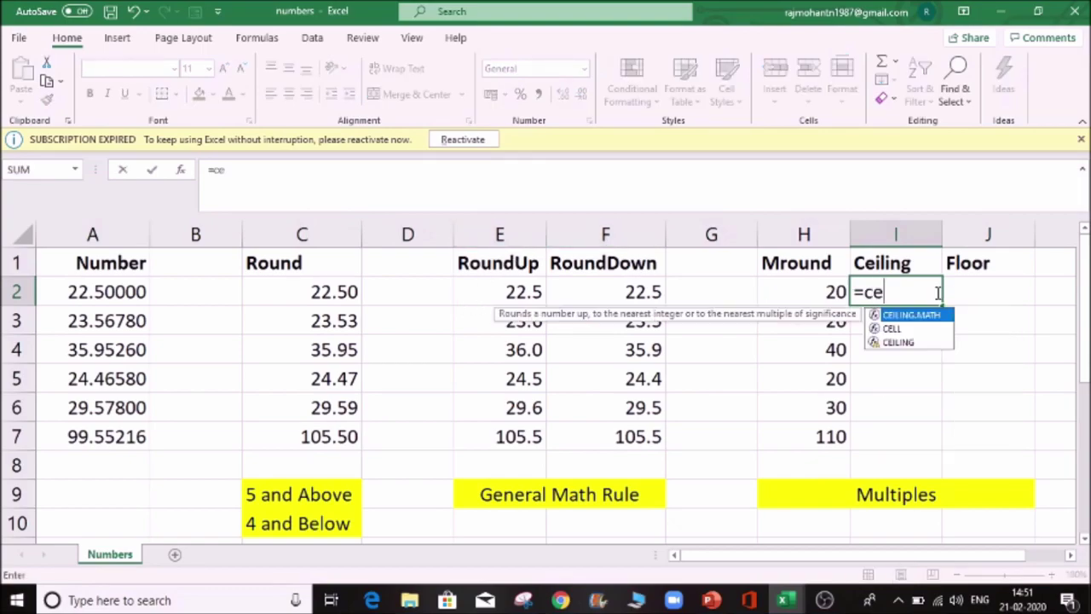
key(Down)
key(Down)
key(Tab)
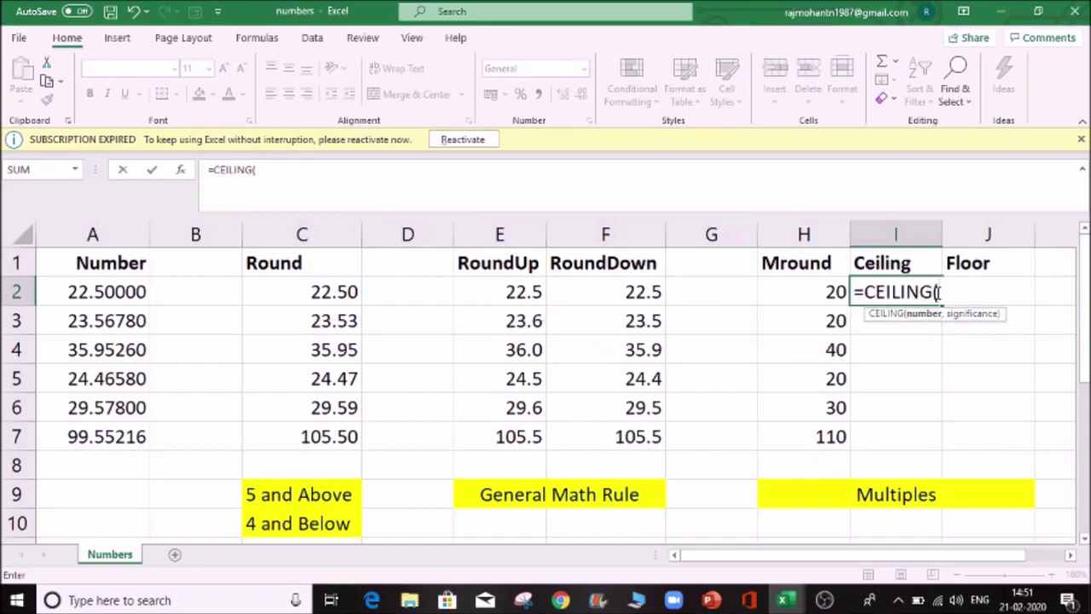
click(301, 291)
text(,)
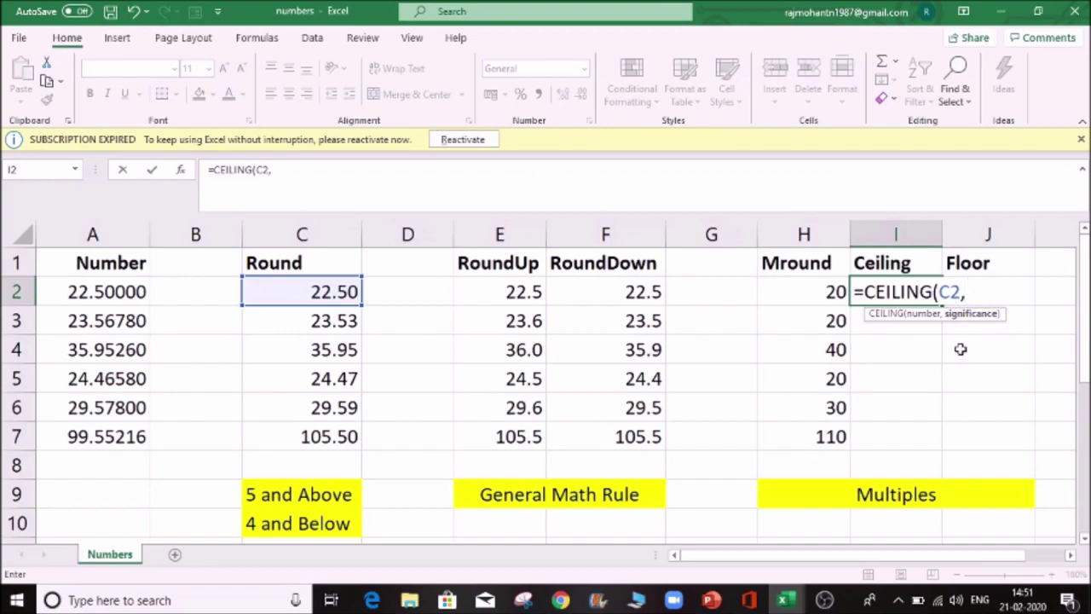
text(5)
key(BackSpace)
text(10))
key(ctrl+Return)
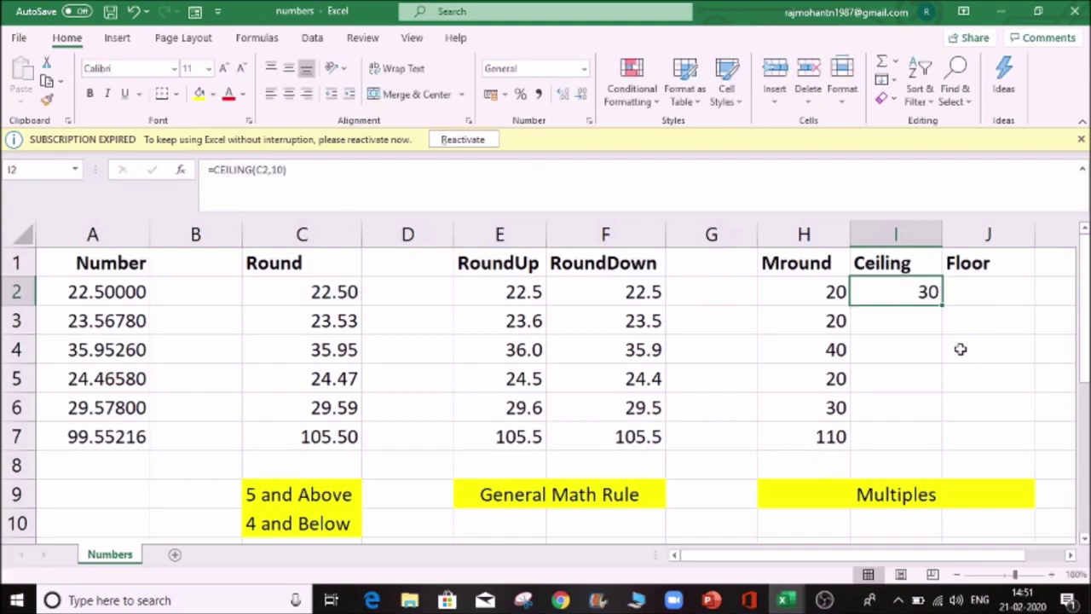
double_click(944, 310)
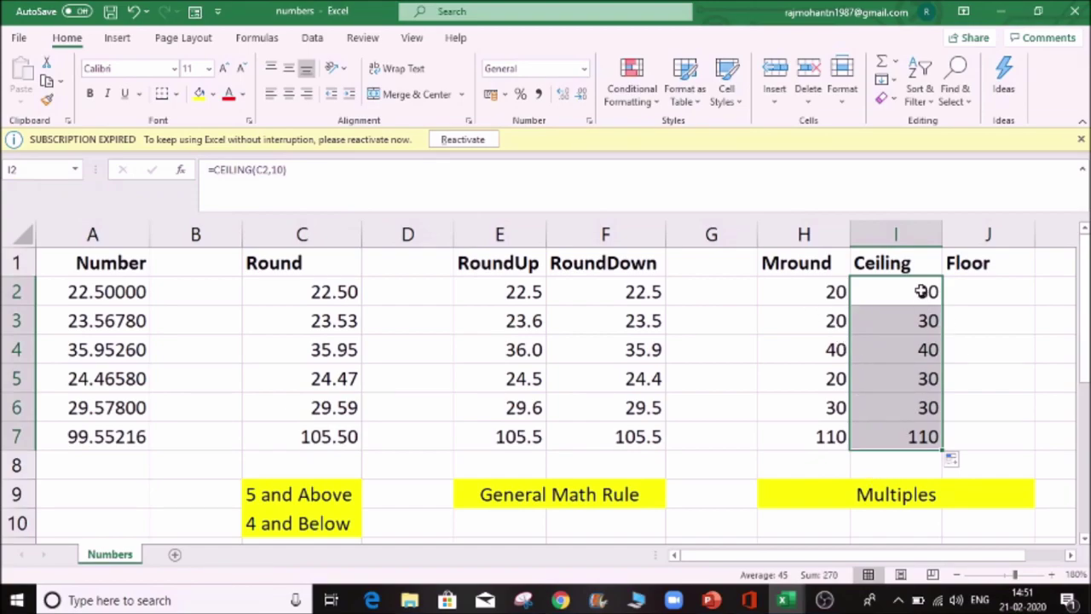
click(922, 290)
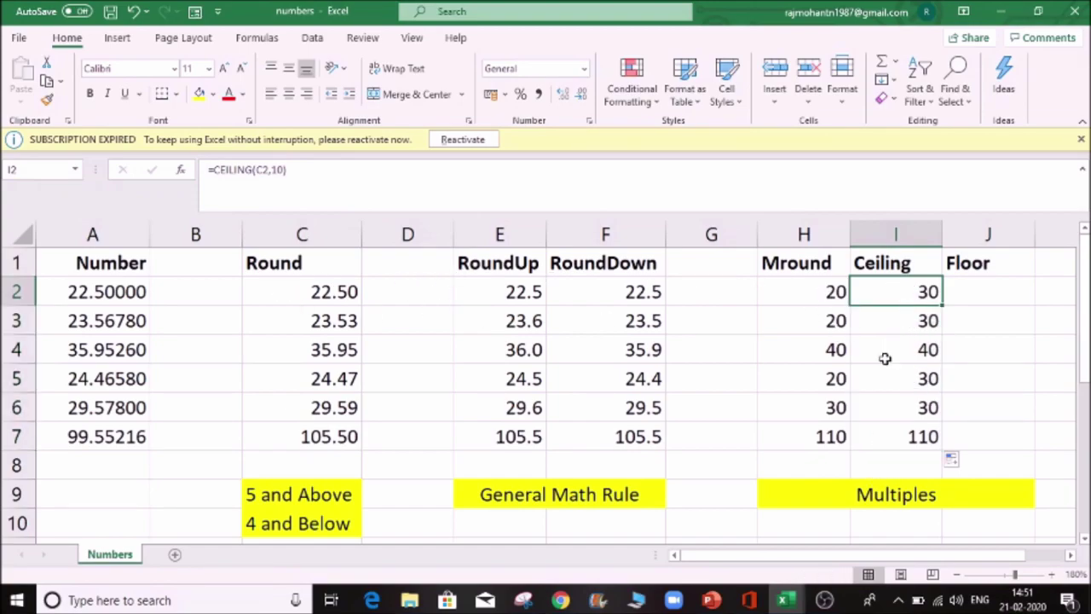
click(330, 320)
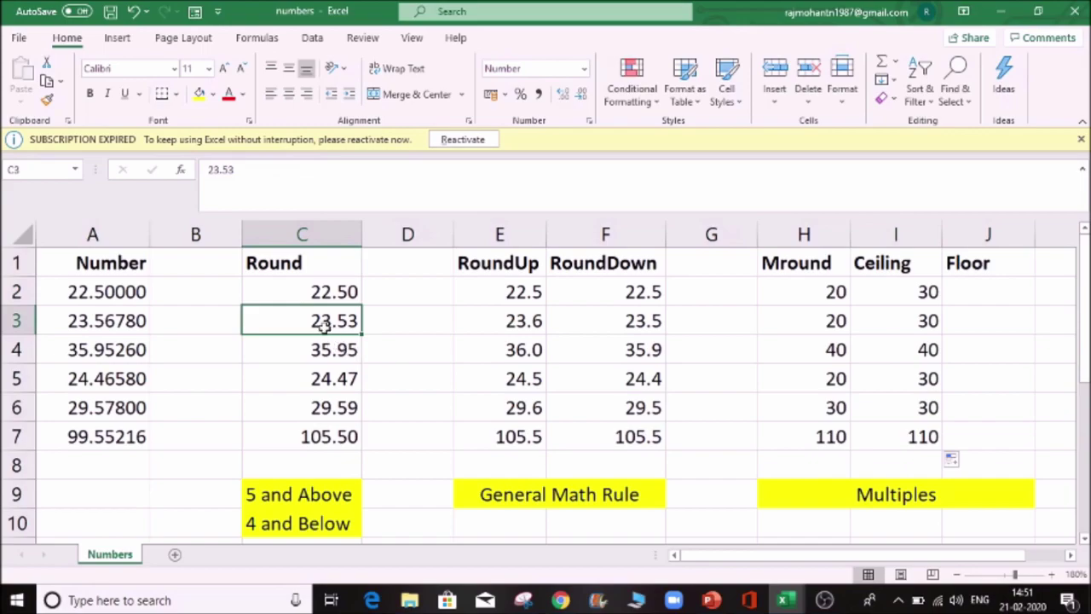
click(936, 321)
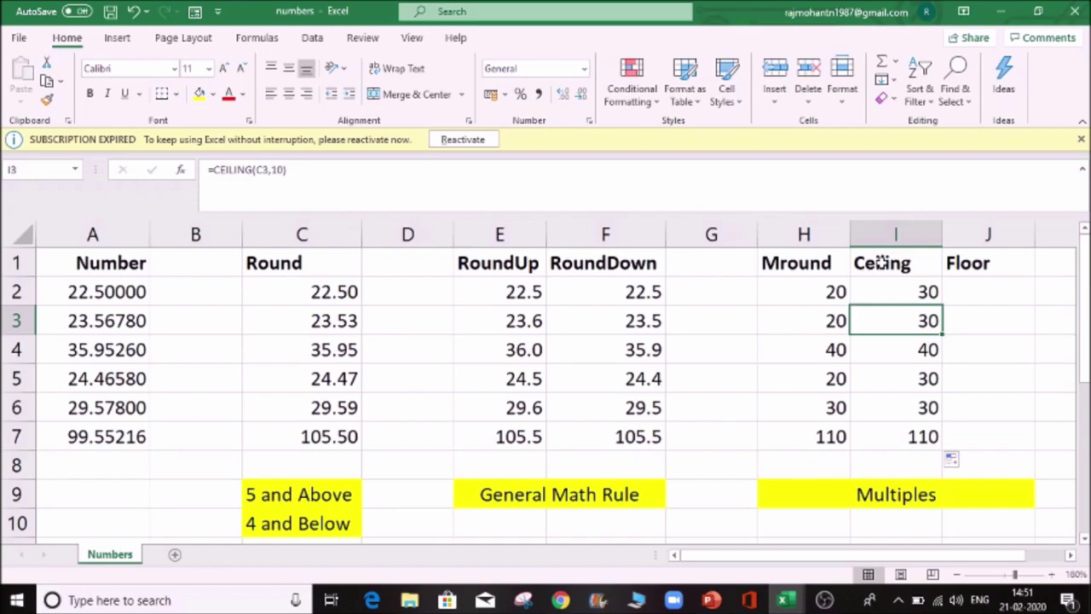
click(912, 349)
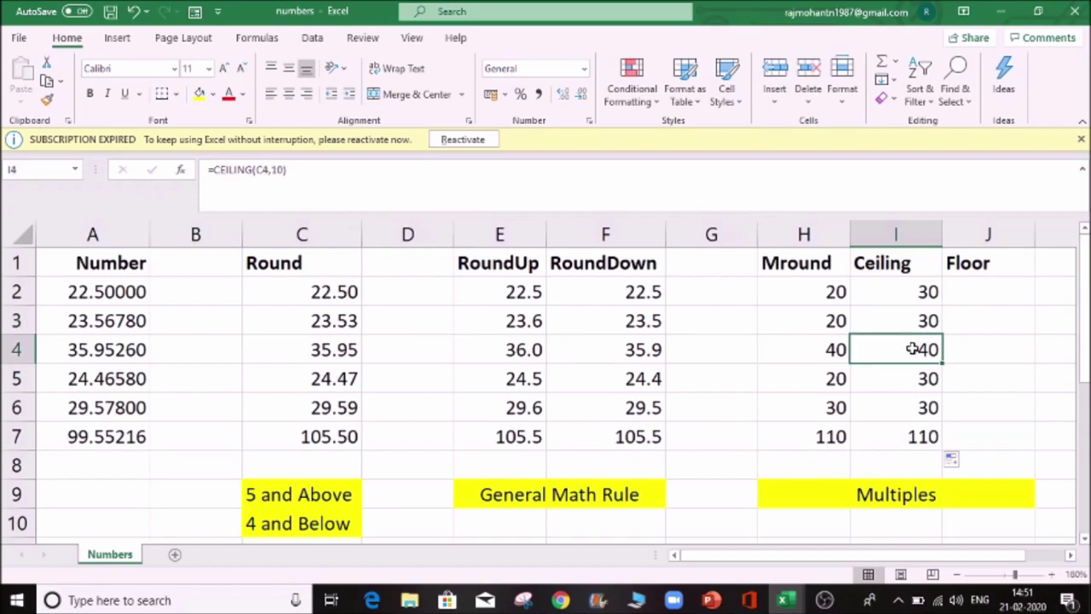
click(927, 385)
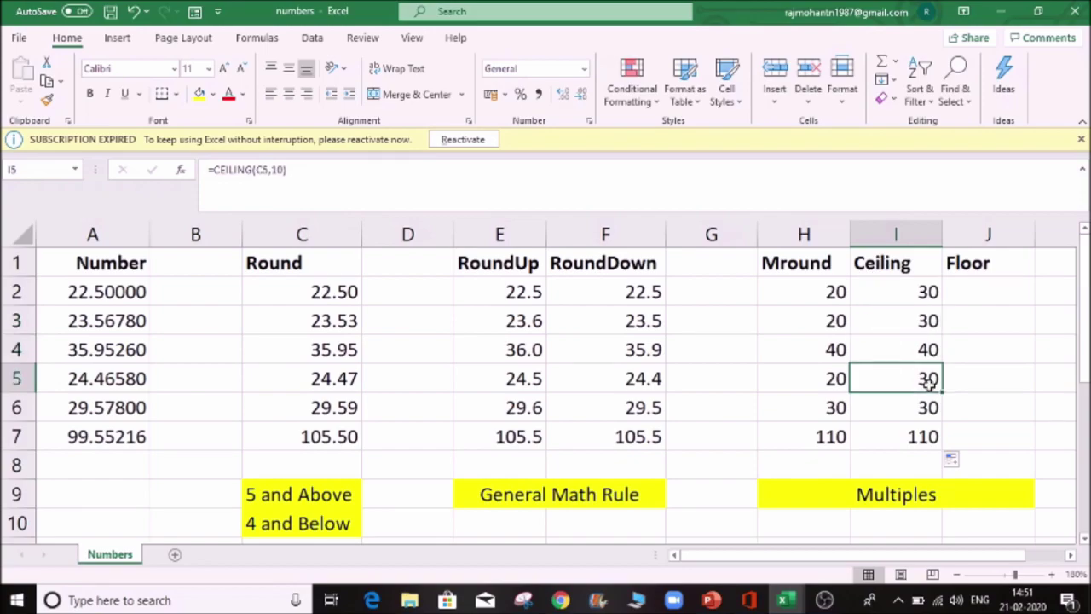
click(314, 380)
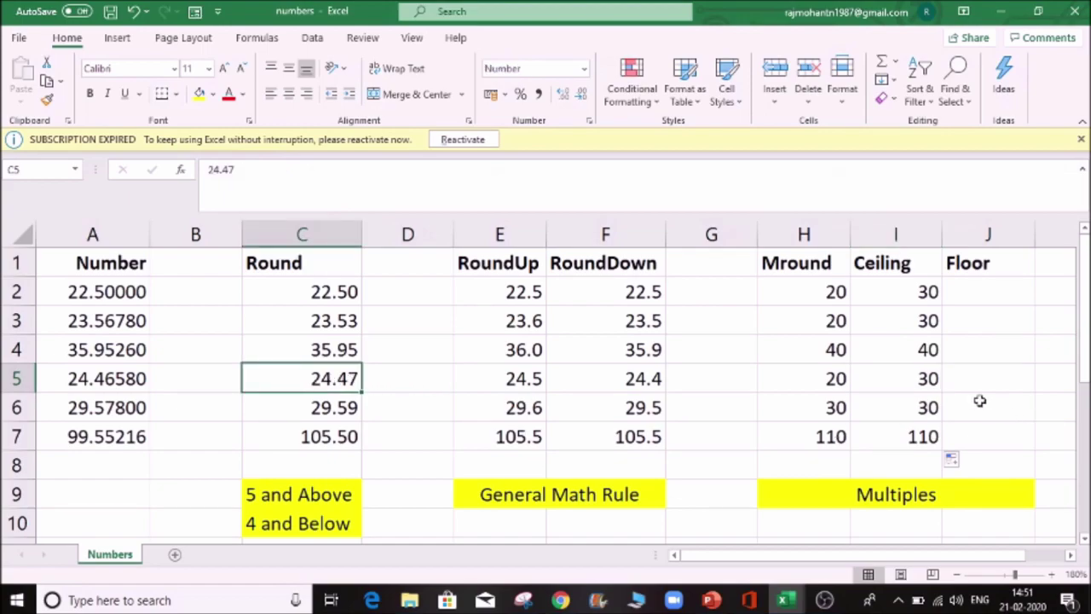
click(936, 386)
click(924, 288)
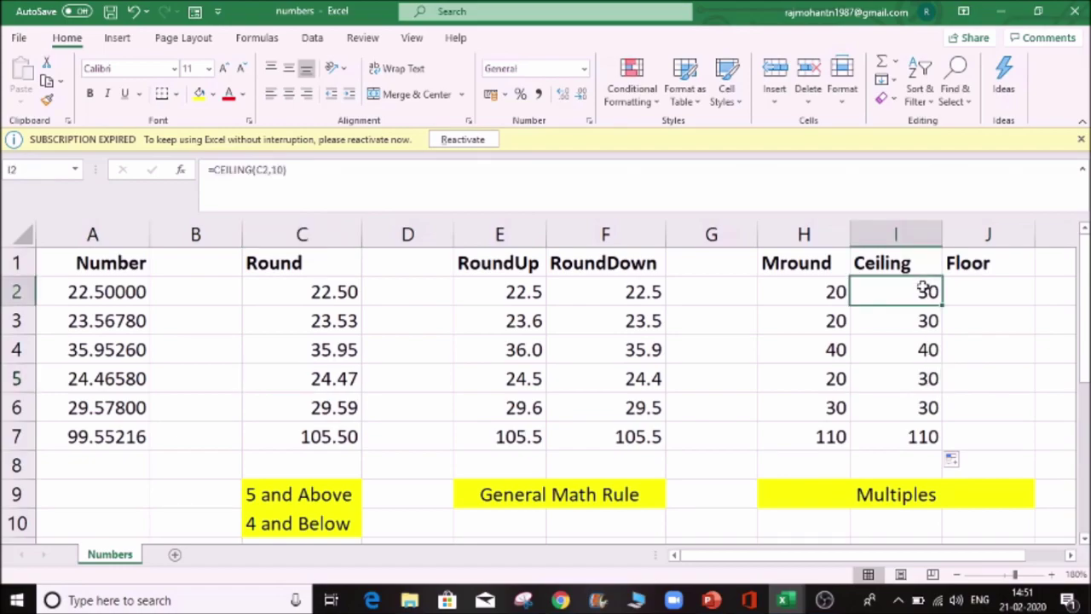
click(313, 413)
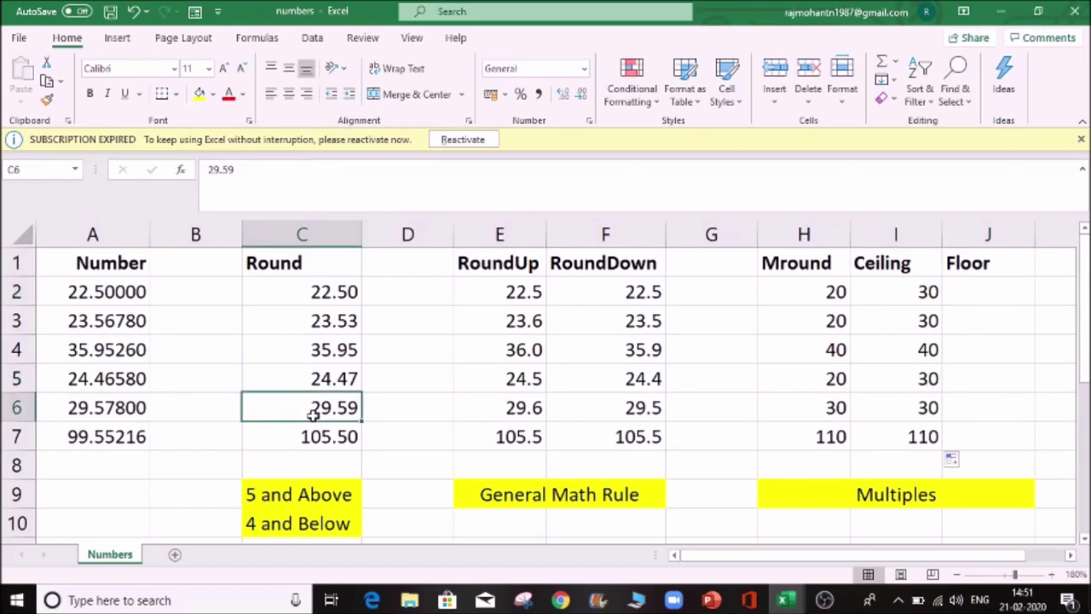
Enter 20.0004 in C6 and check row 6's results, 20 in H6 and 30 in I6
text(20.0004)
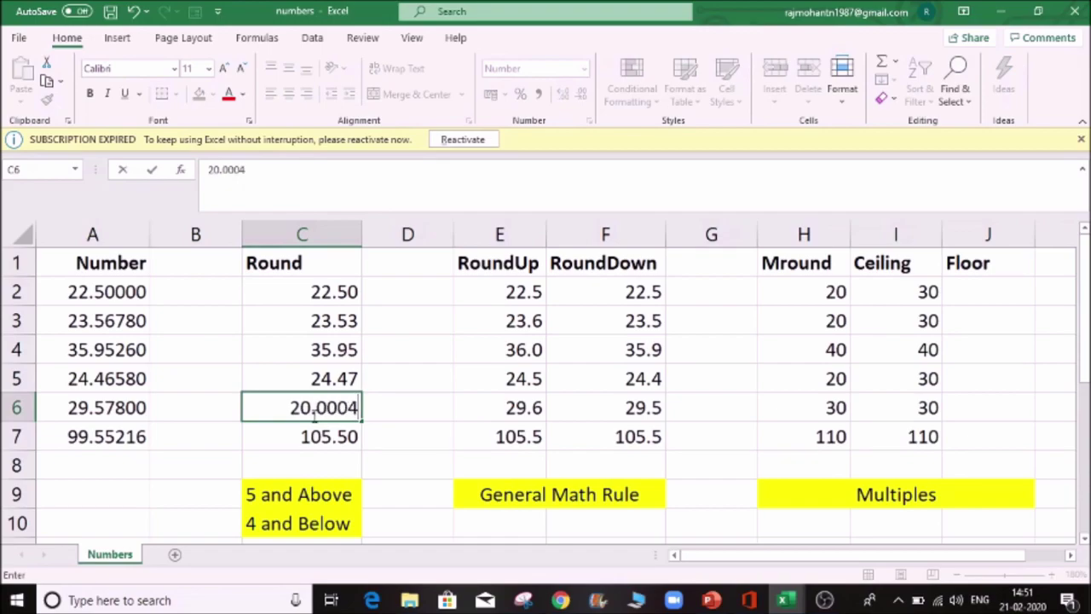
key(Tab)
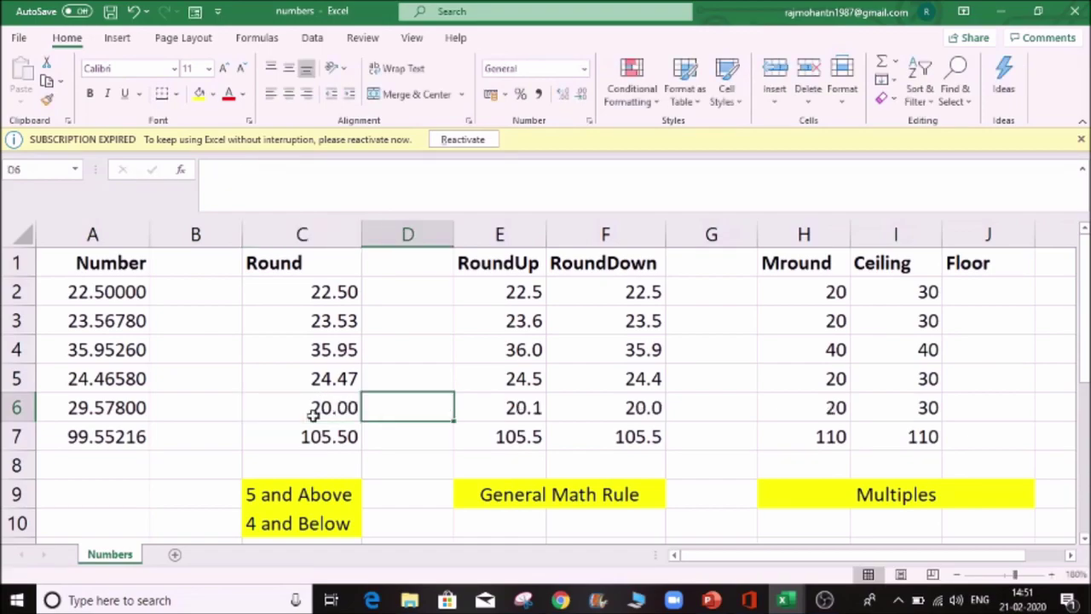
click(906, 416)
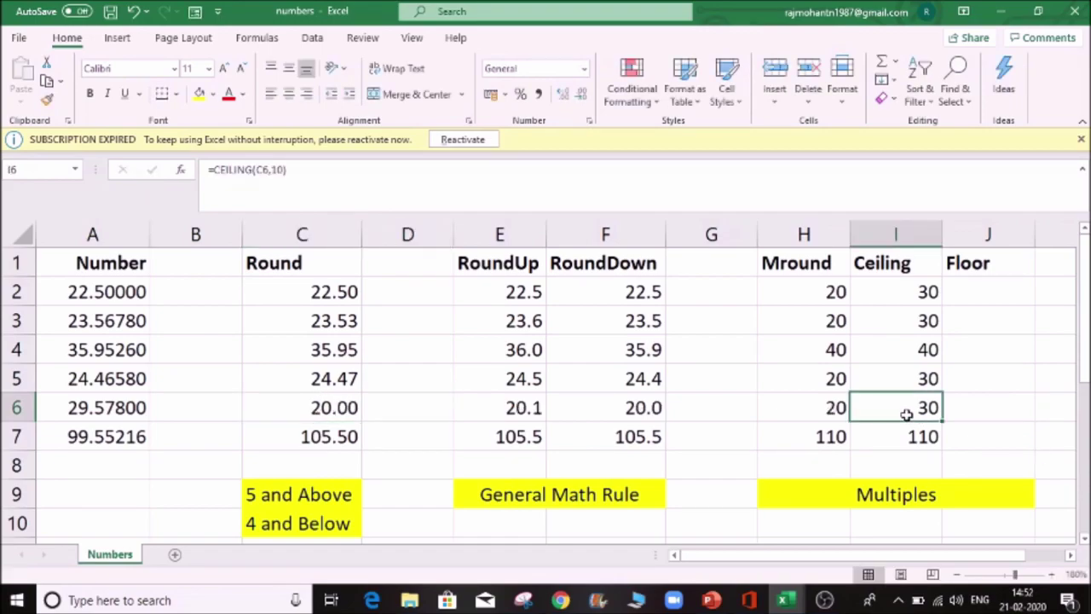
click(812, 412)
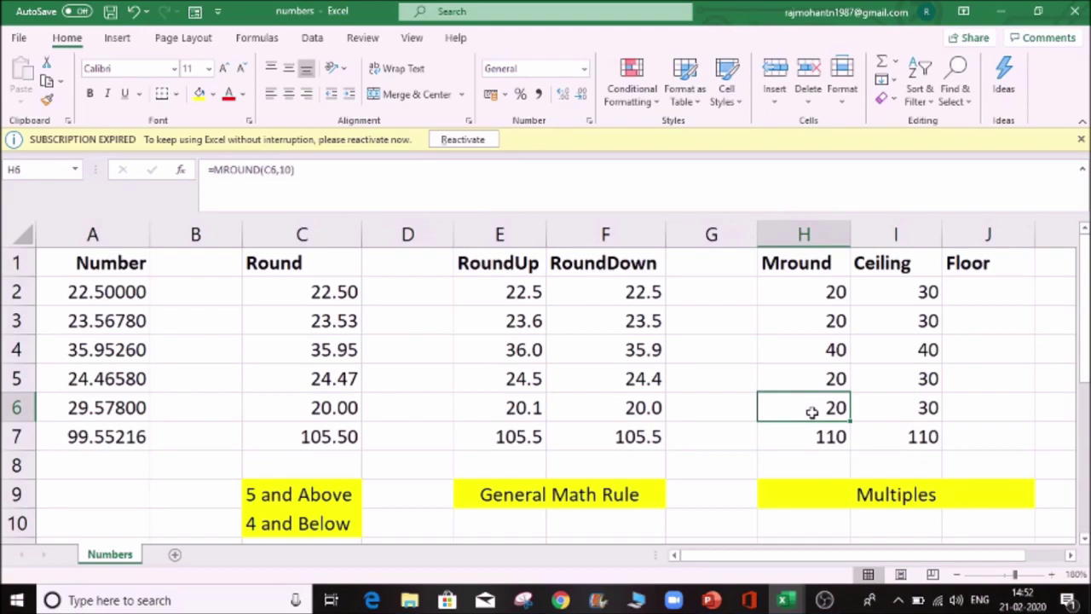
click(917, 411)
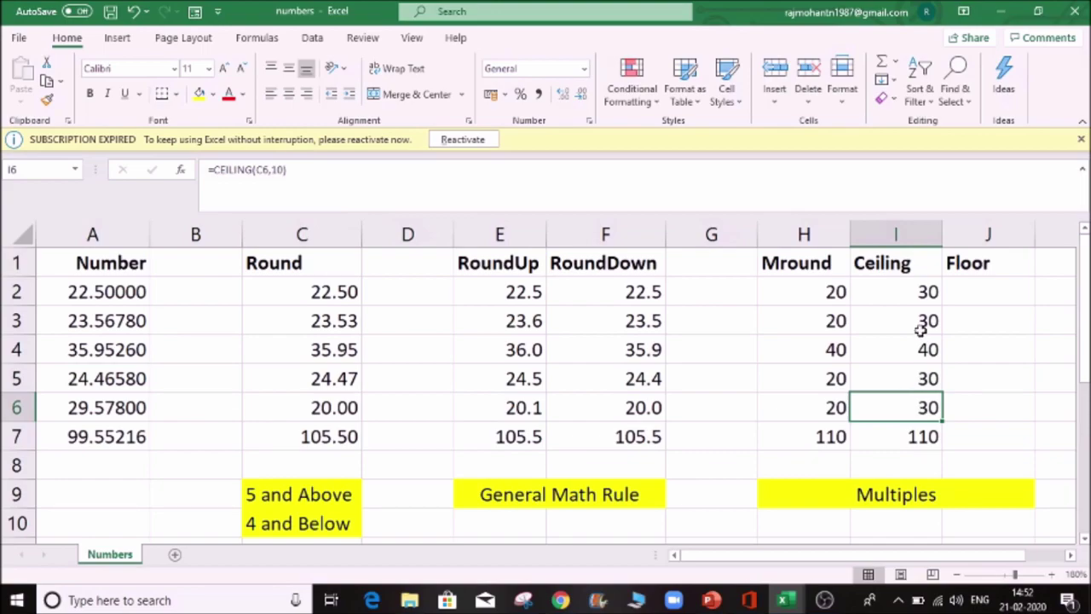
click(976, 294)
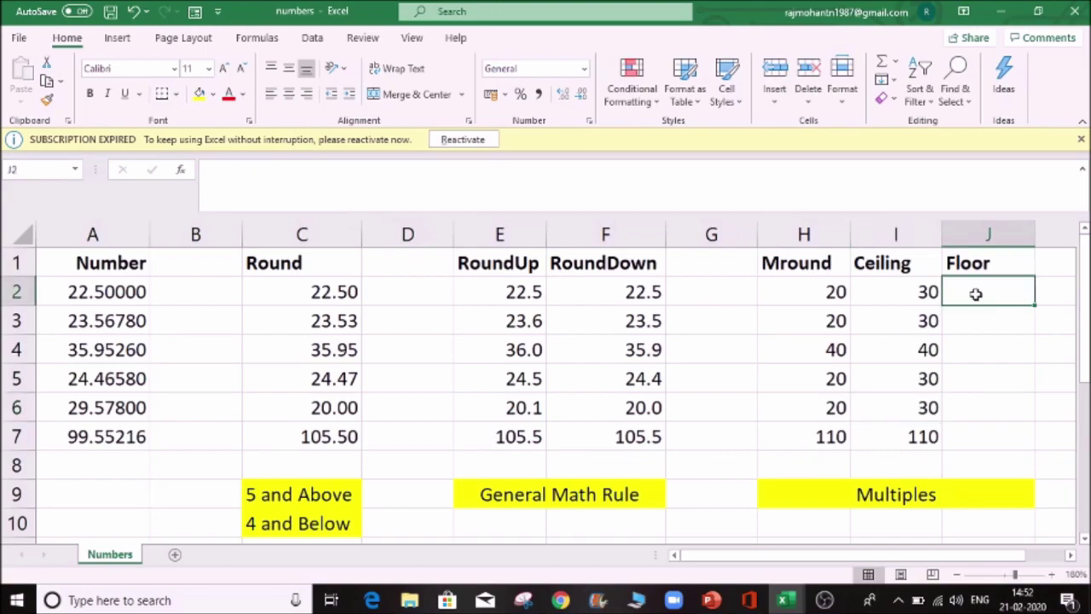
Enter =FLOOR(C2,10) in J2 and fill it down to J7
click(900, 263)
click(955, 260)
click(966, 294)
text(=fl)
key(Down)
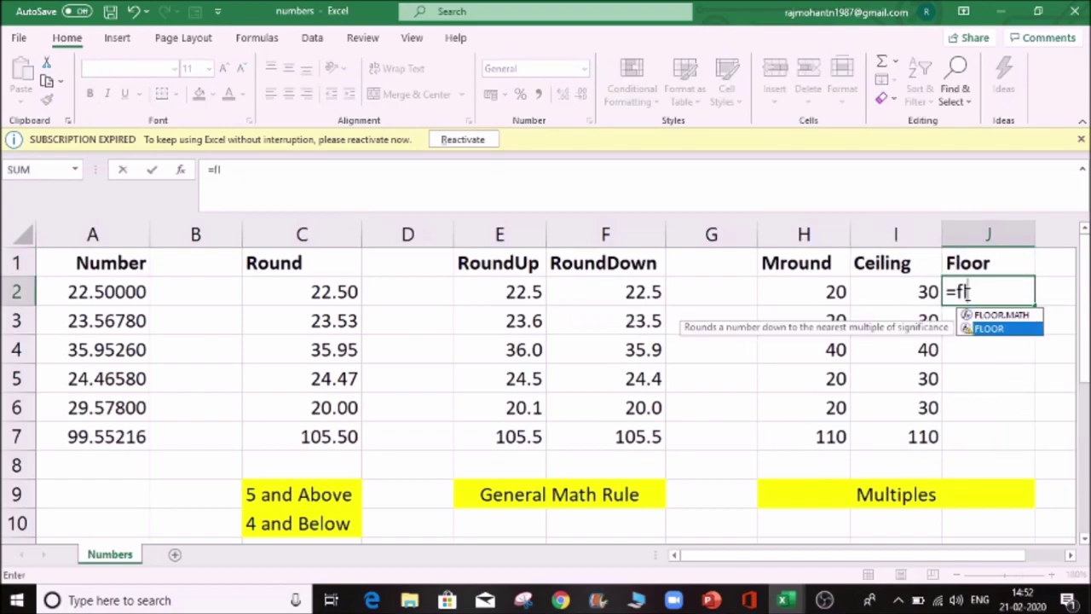
key(Tab)
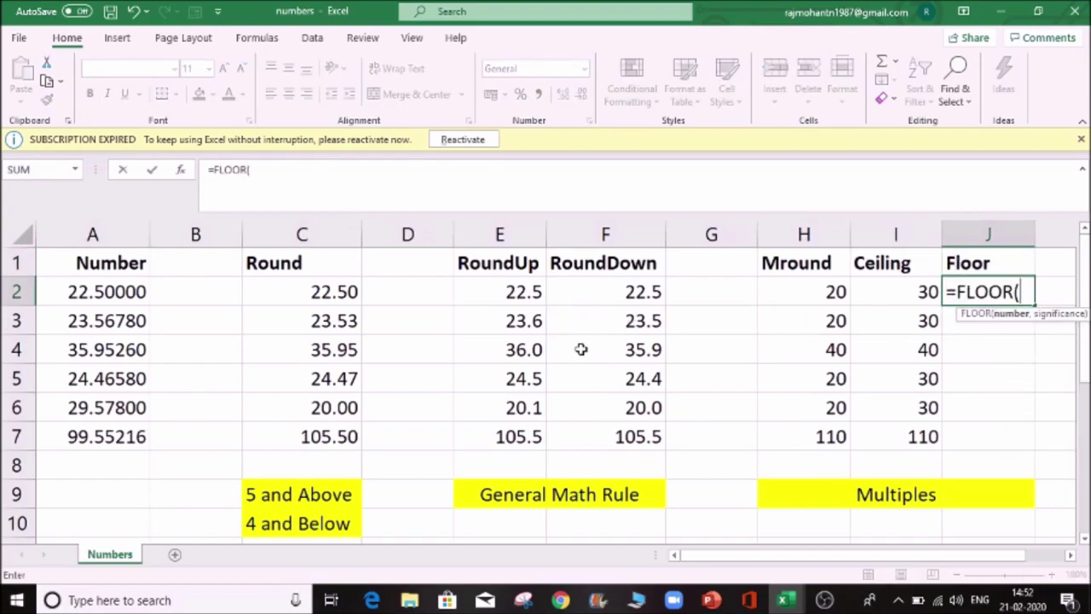
click(321, 290)
text(,)
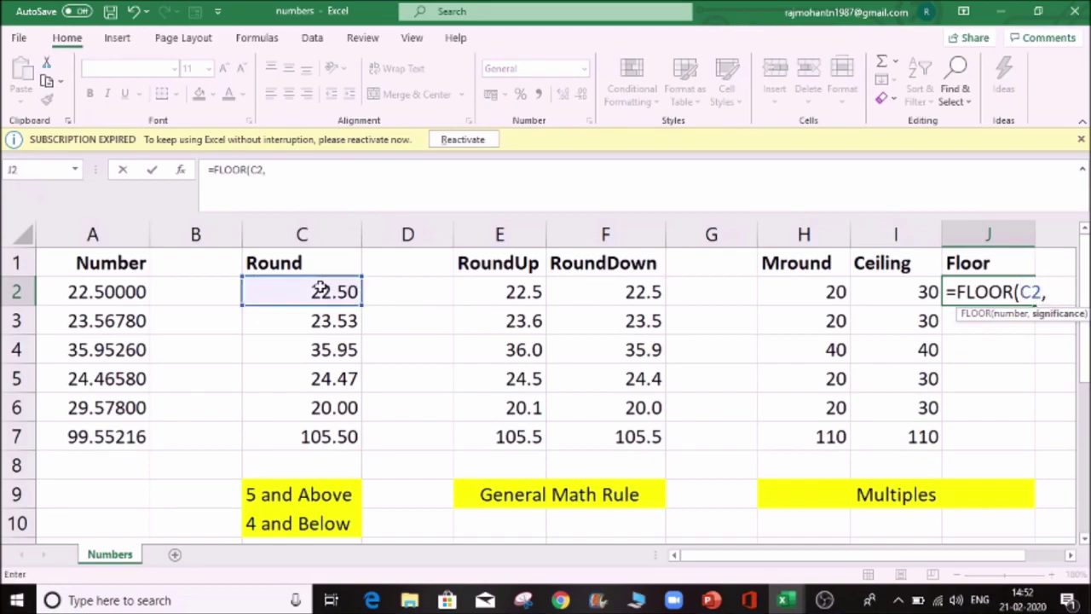
text(10))
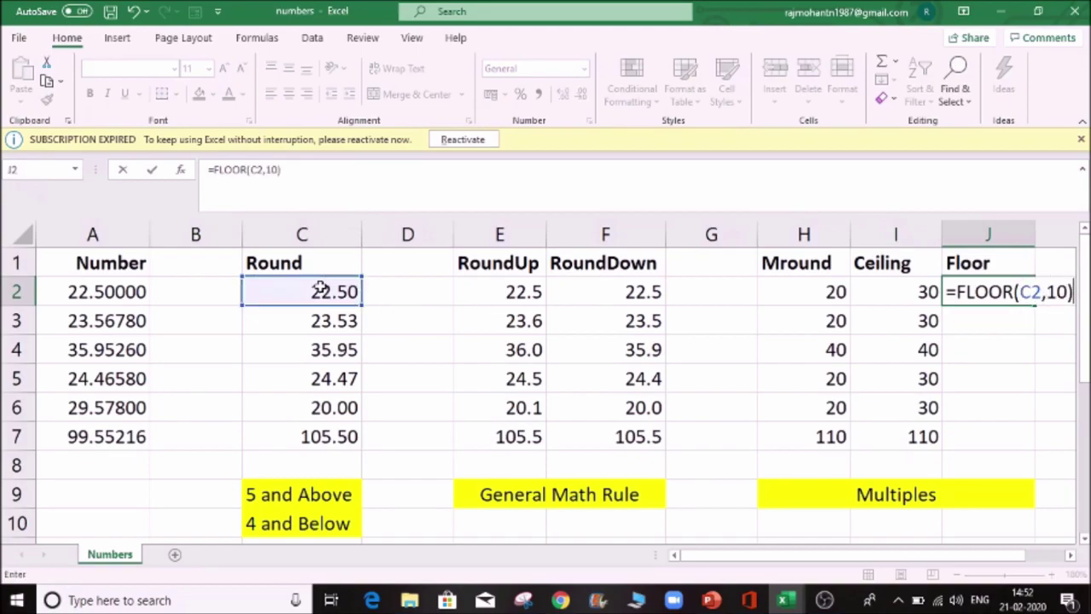
key(Return)
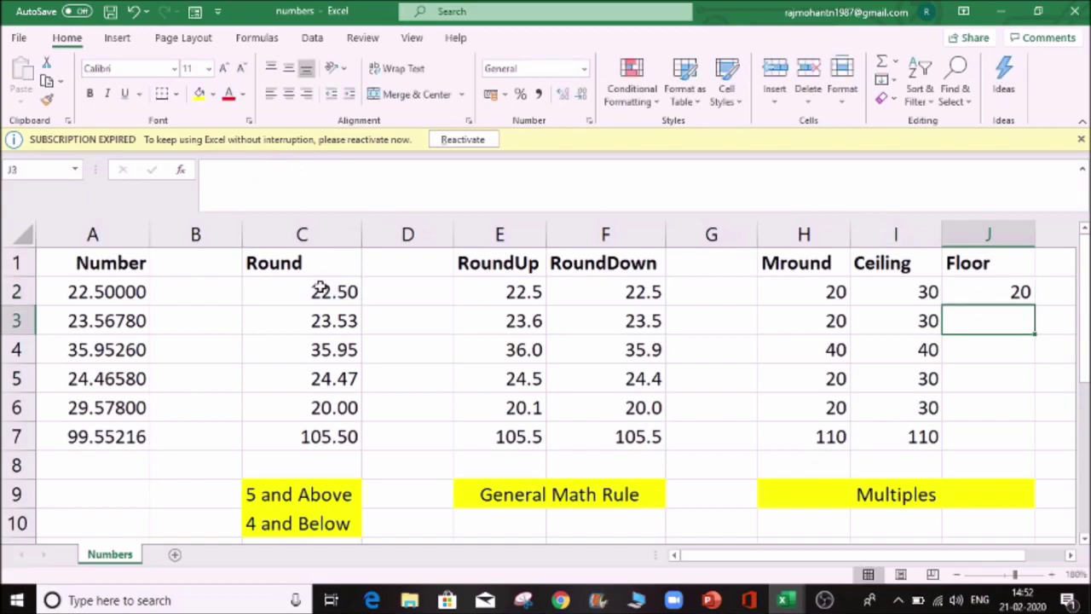
click(995, 292)
double_click(1035, 306)
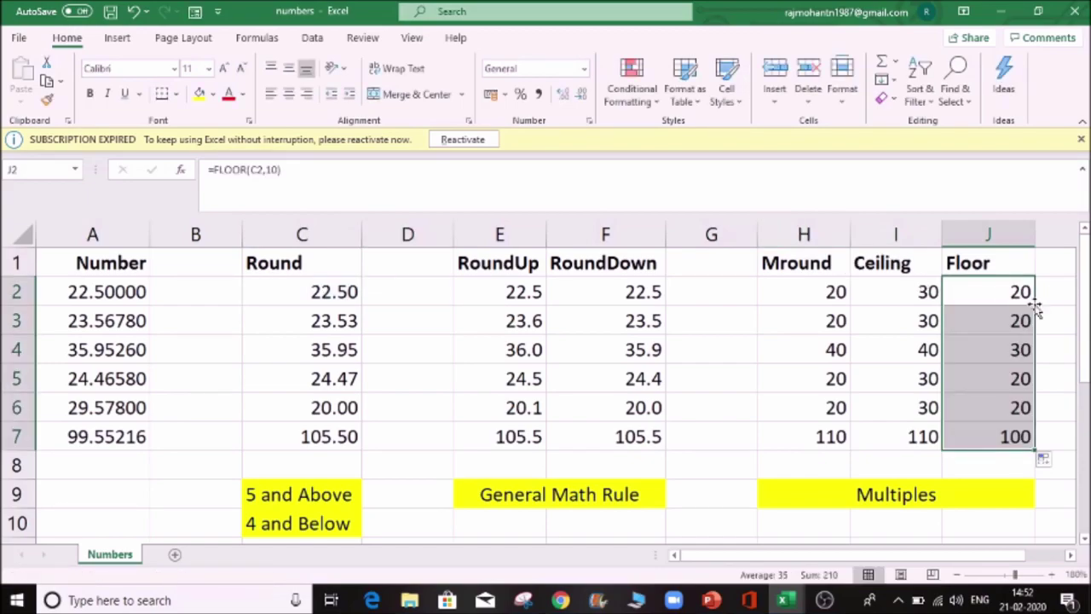
Compare row 7's Floor and Ceiling results, then set C7 to 109.999999
click(1002, 440)
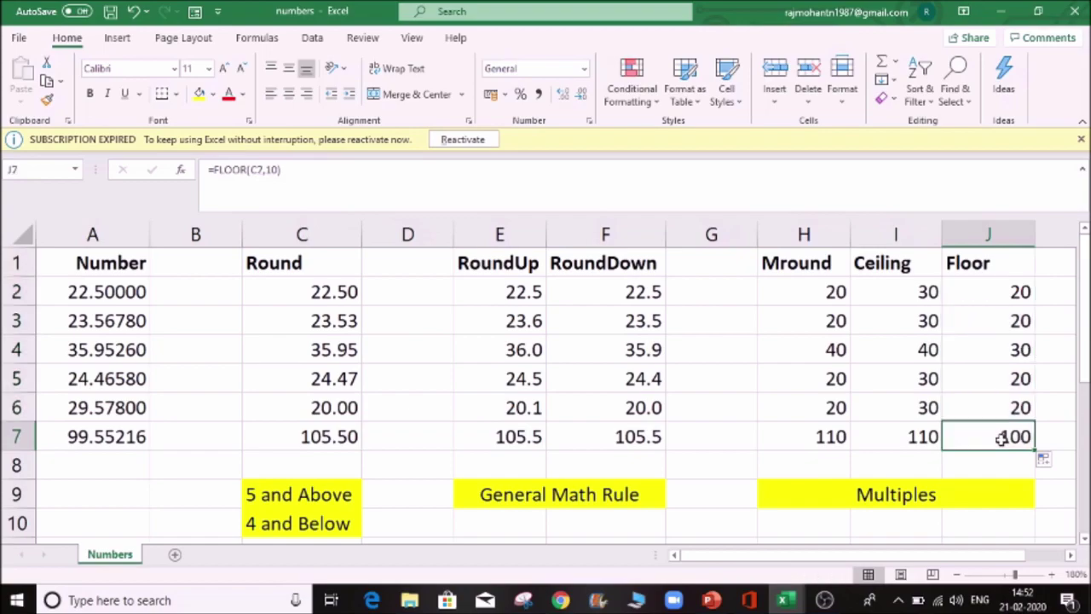
click(346, 434)
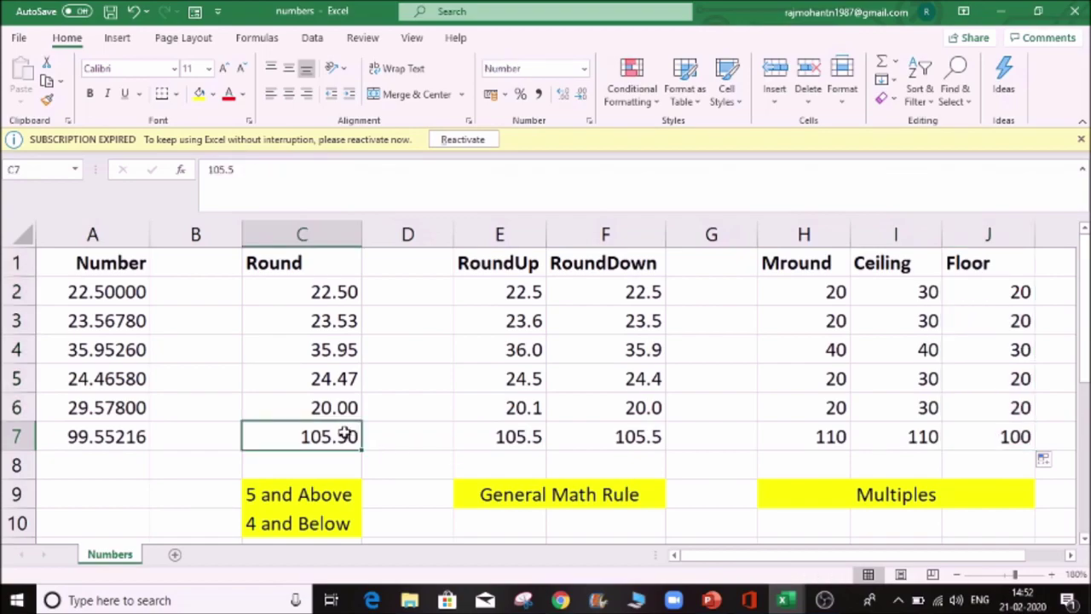
click(924, 436)
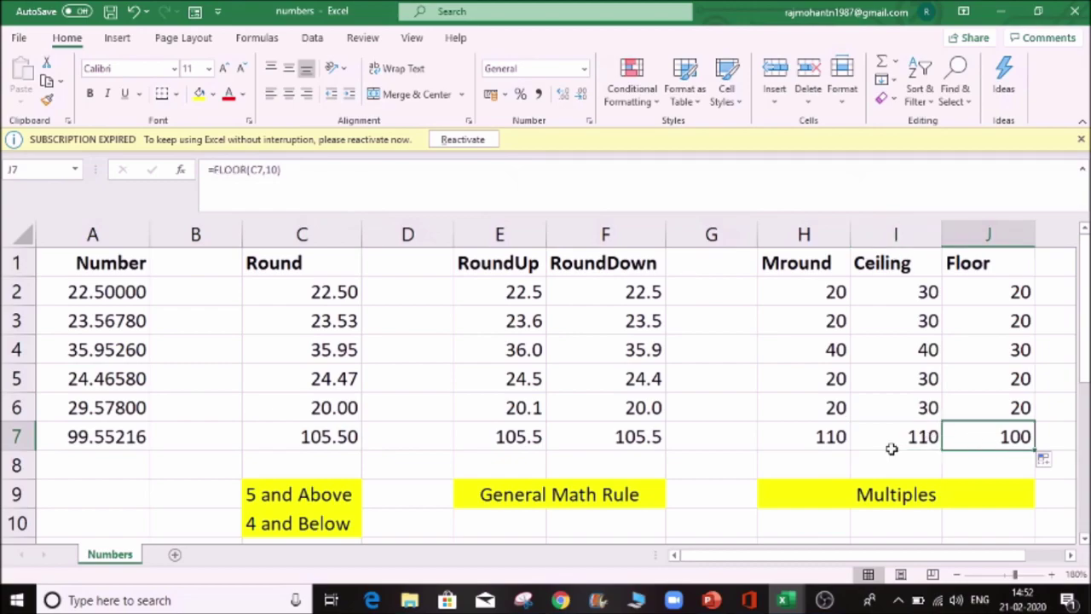
click(334, 438)
text(109.)
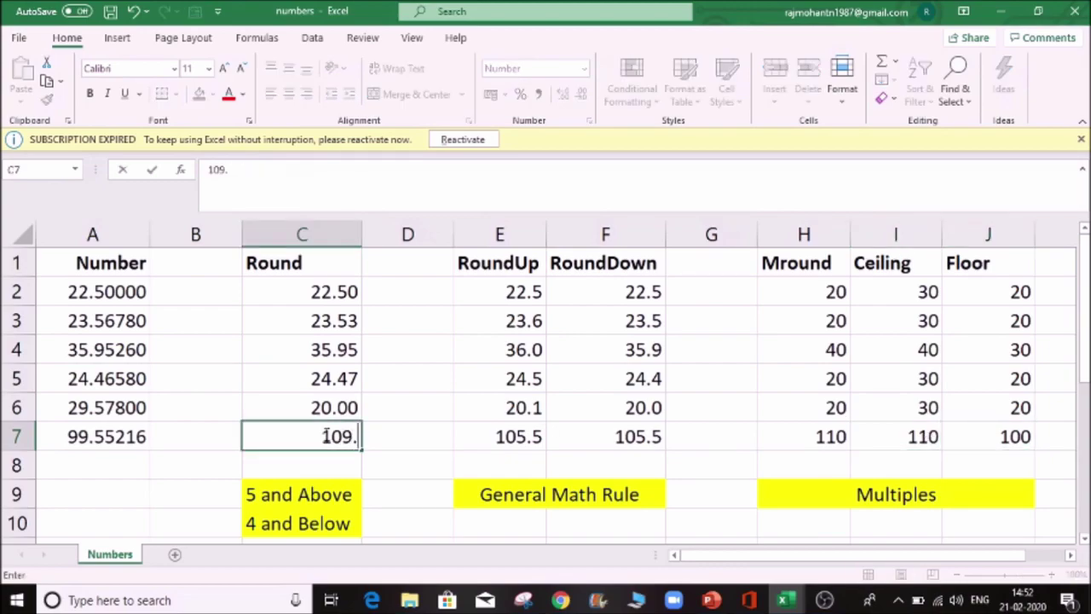
text(999999)
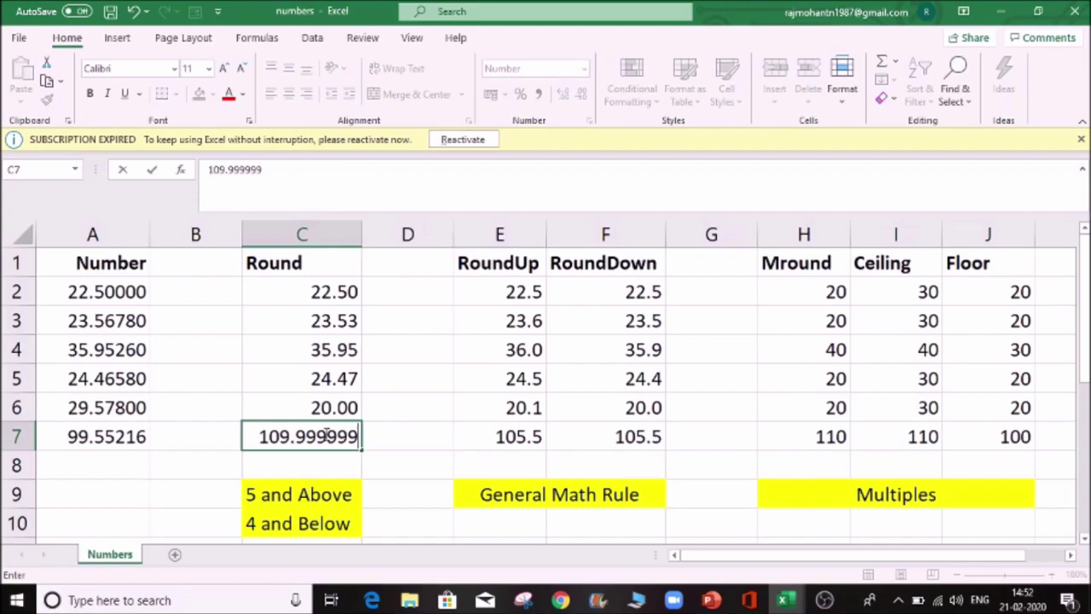
key(Tab)
click(327, 436)
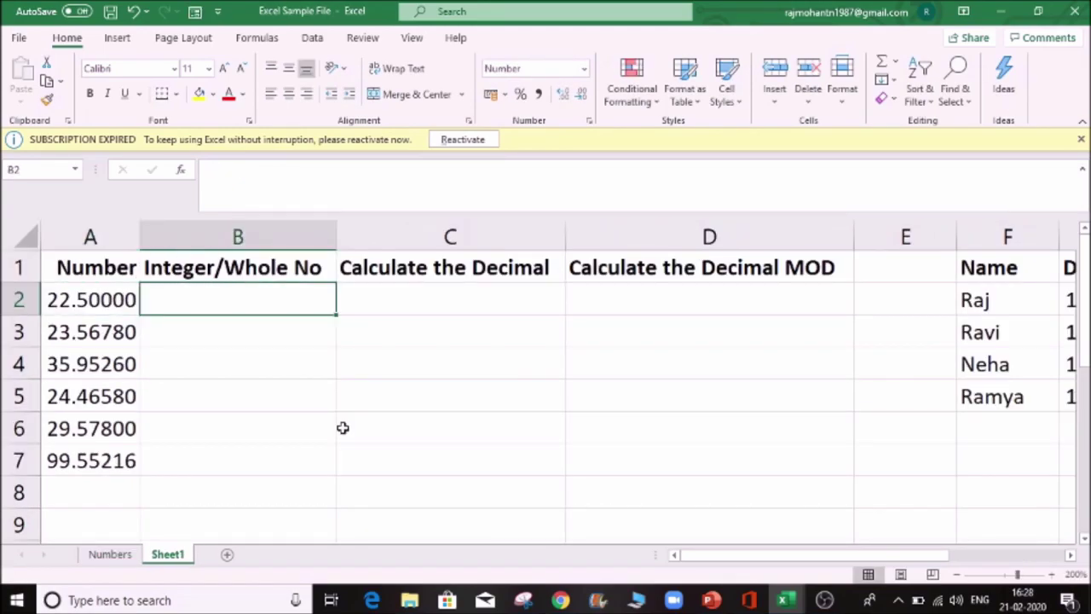
key(Right)
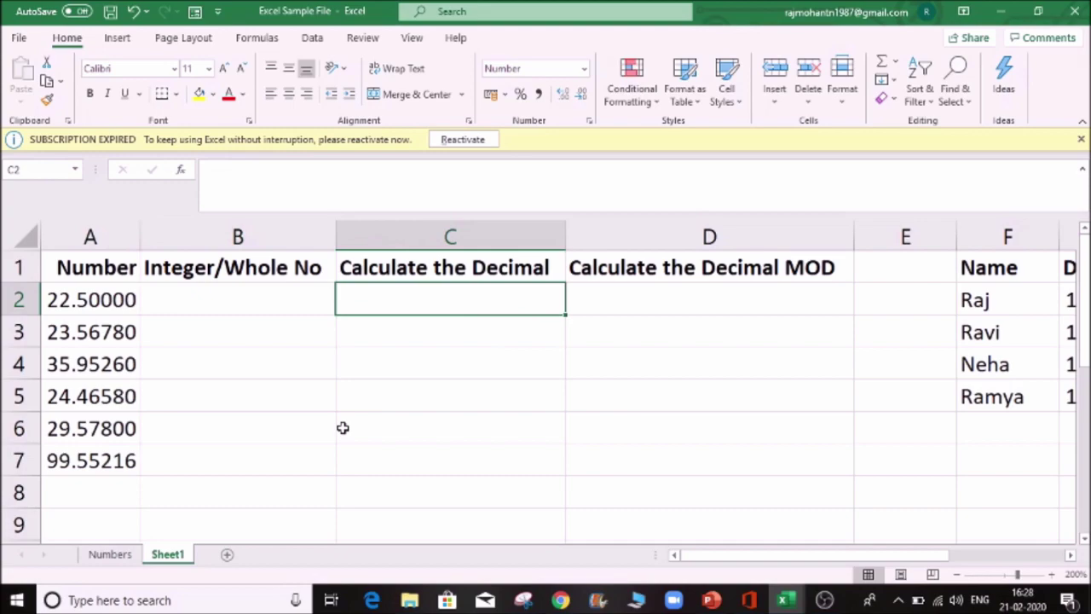
key(Right)
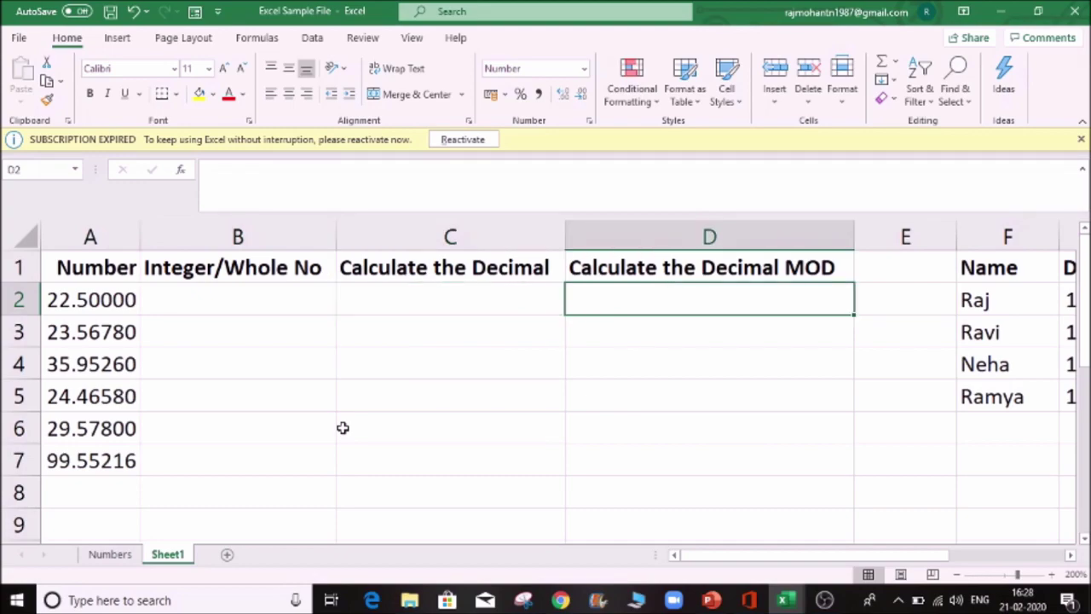
click(59, 307)
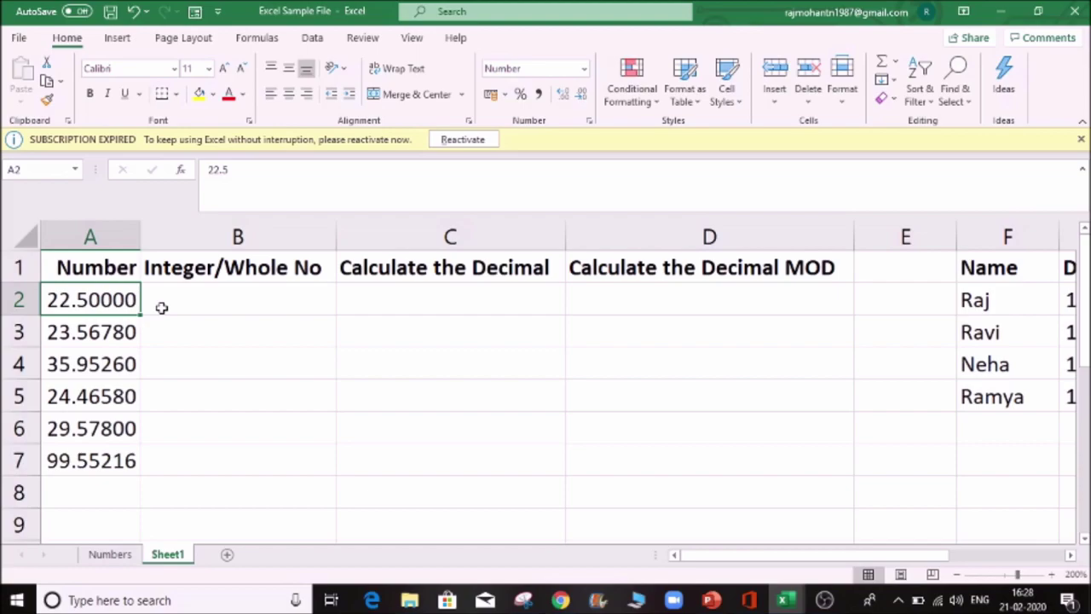
click(280, 308)
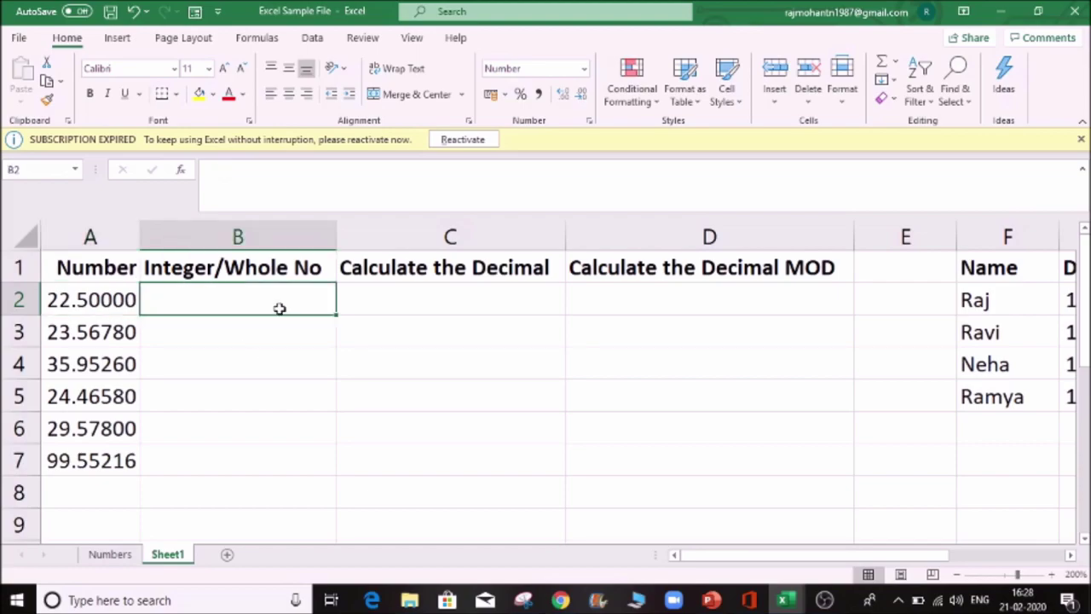
key(ctrl+Home)
key(Down)
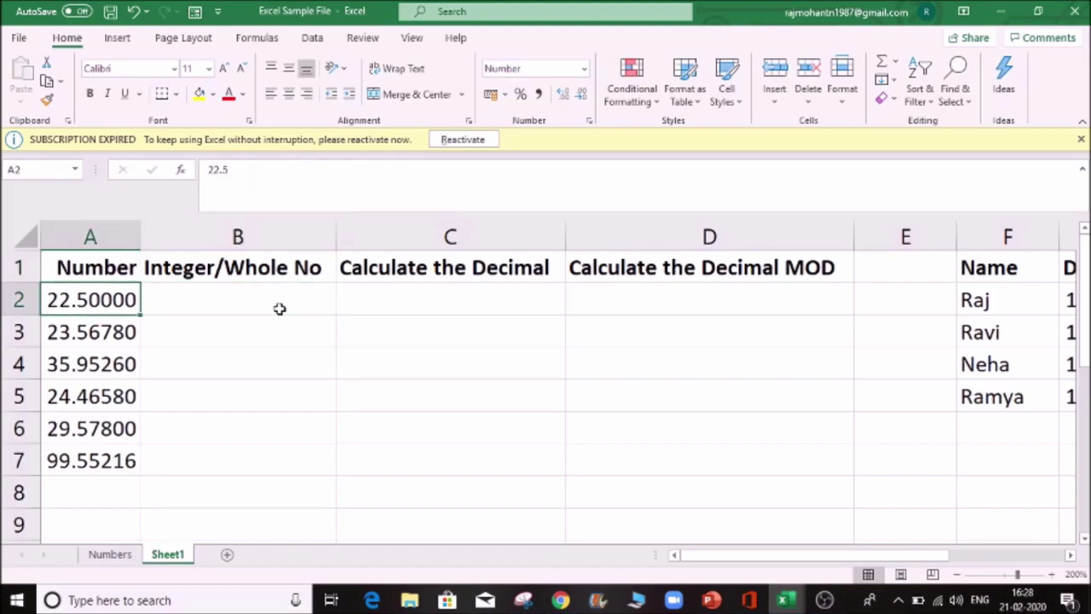
key(Down)
key(Up)
key(Right)
key(Right)
key(Right)
key(Right)
key(Right)
key(Right)
key(Right)
key(Right)
key(Right)
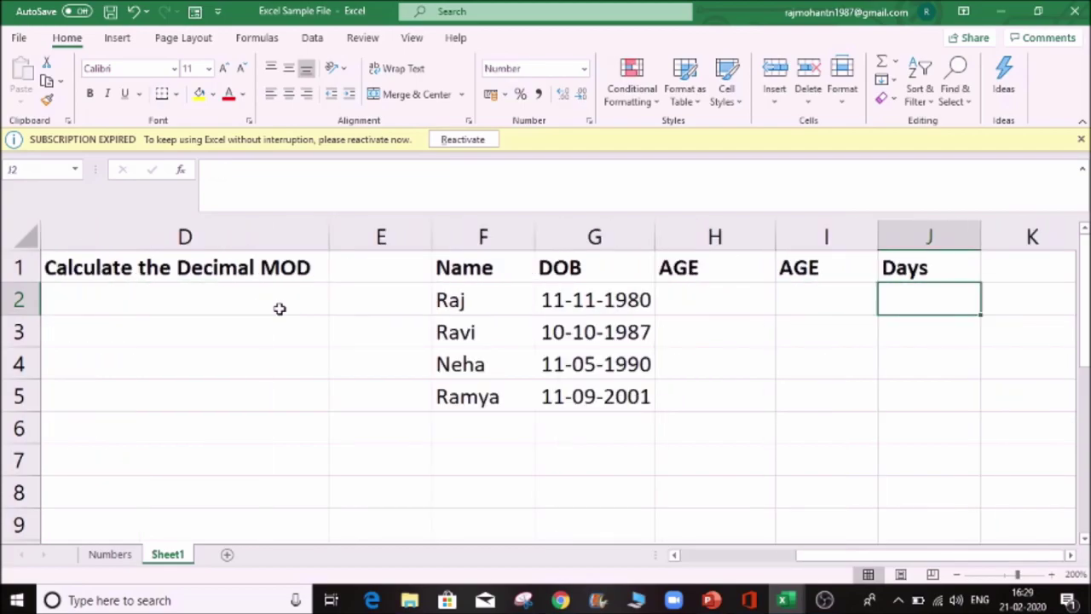
key(Left)
key(Left)
key(Left)
key(Left)
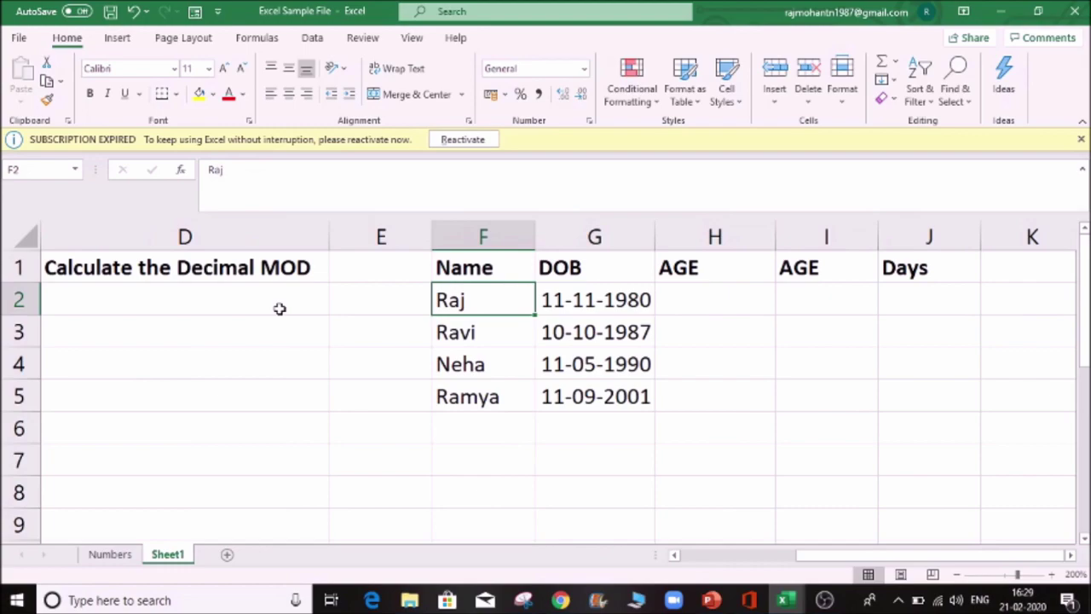
key(Right)
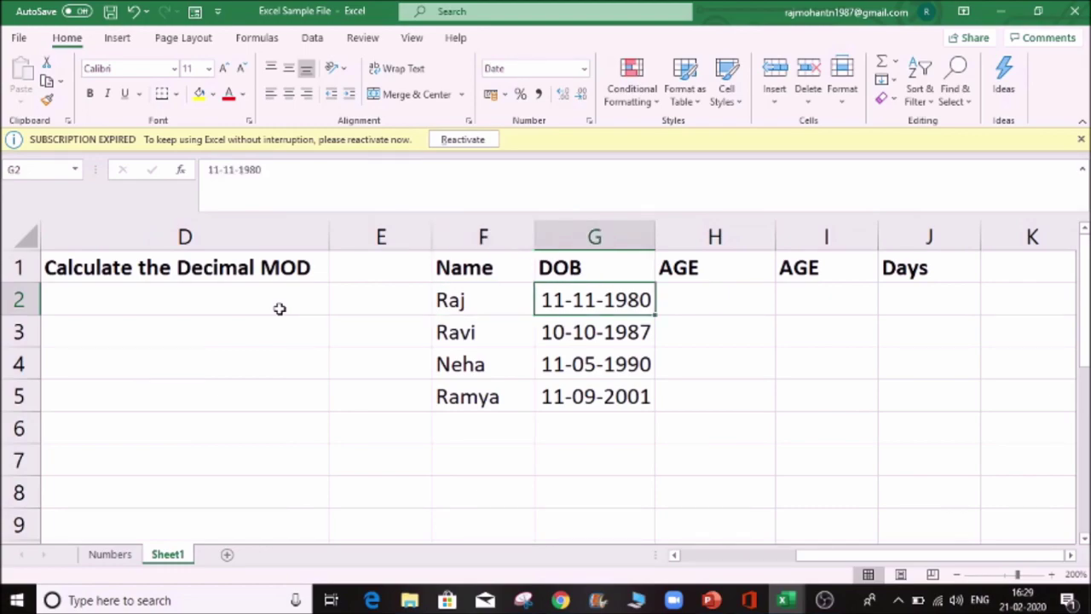
key(Right)
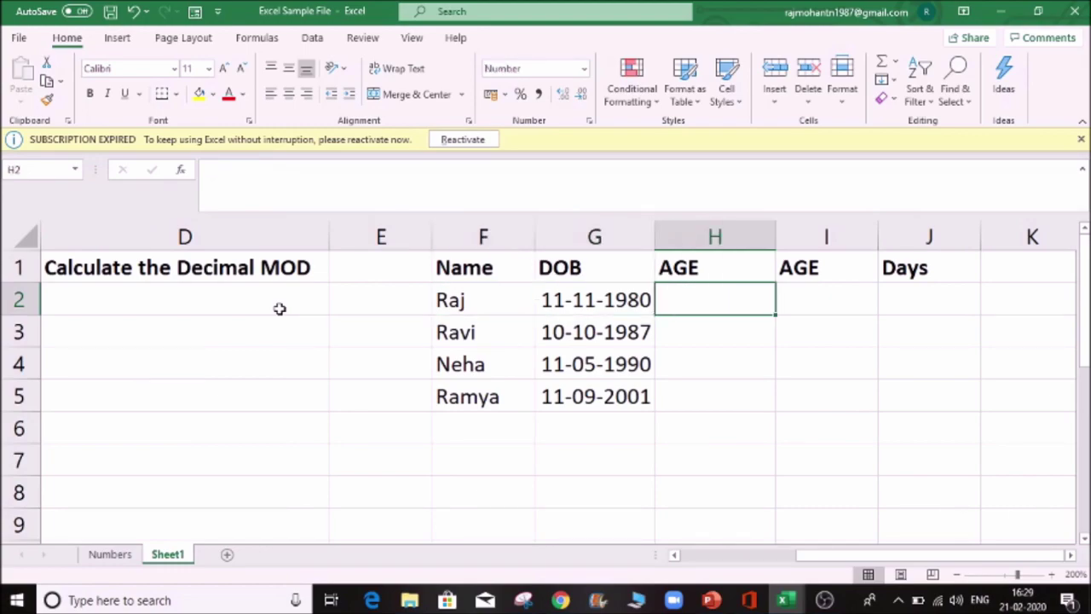
key(Left)
key(Left)
key(Left)
key(Left)
key(Left)
key(Left)
key(Left)
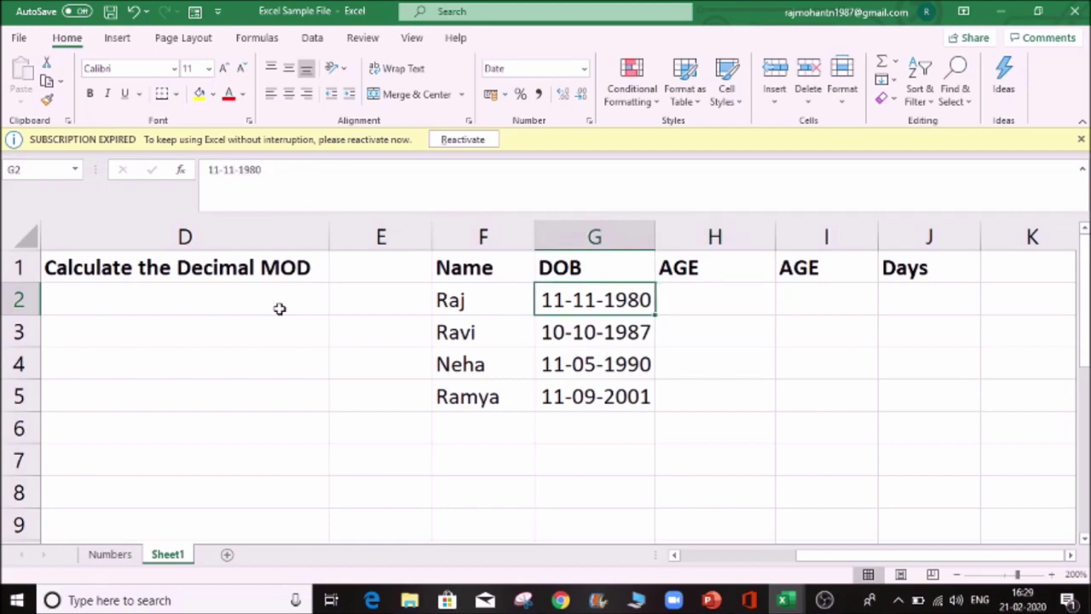
key(Right)
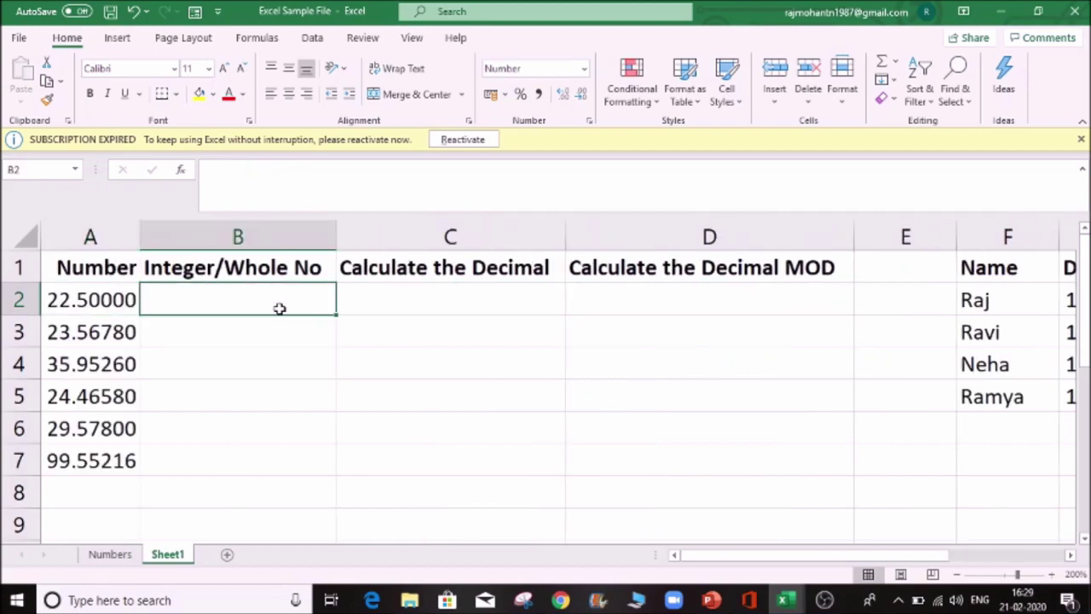
key(Right)
key(Right)
key(Right)
key(Right)
key(Right)
key(Right)
key(Left)
key(Left)
key(Right)
key(Right)
key(Right)
key(Right)
key(Left)
key(Left)
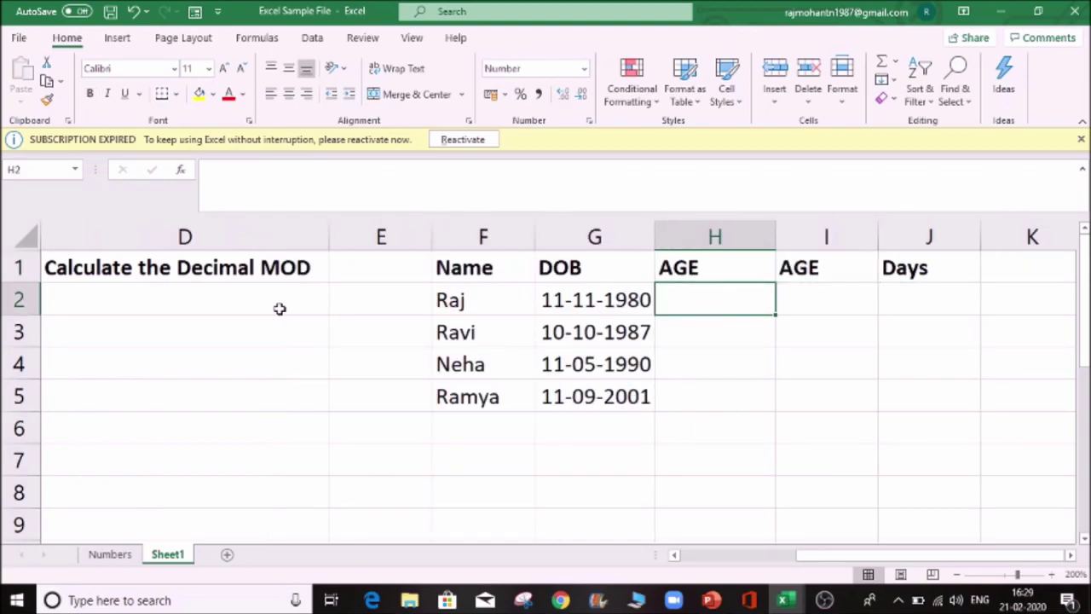
key(Right)
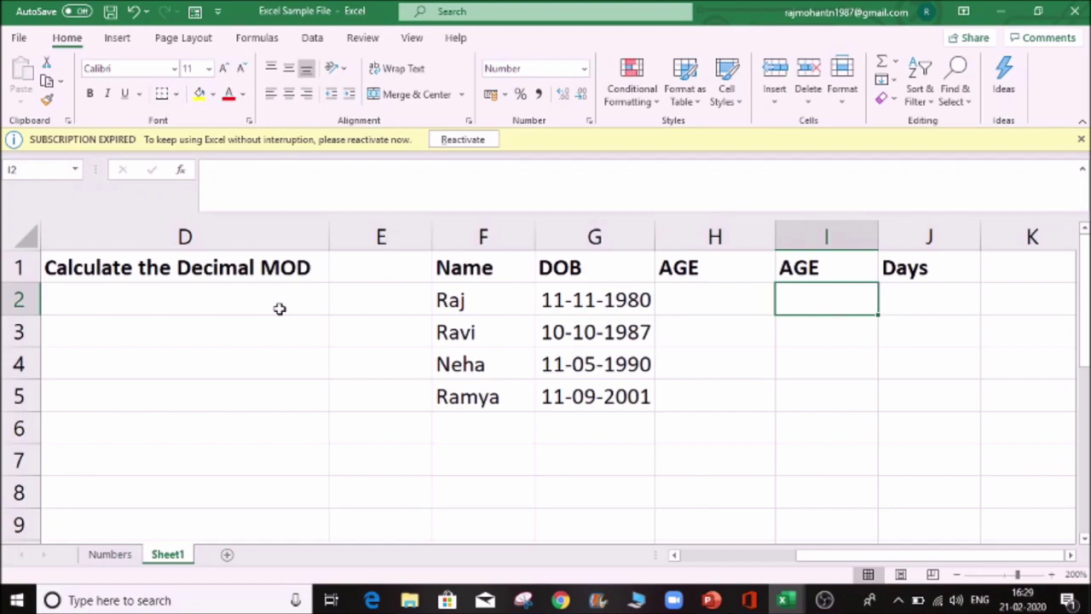
key(Right)
key(Up)
key(Down)
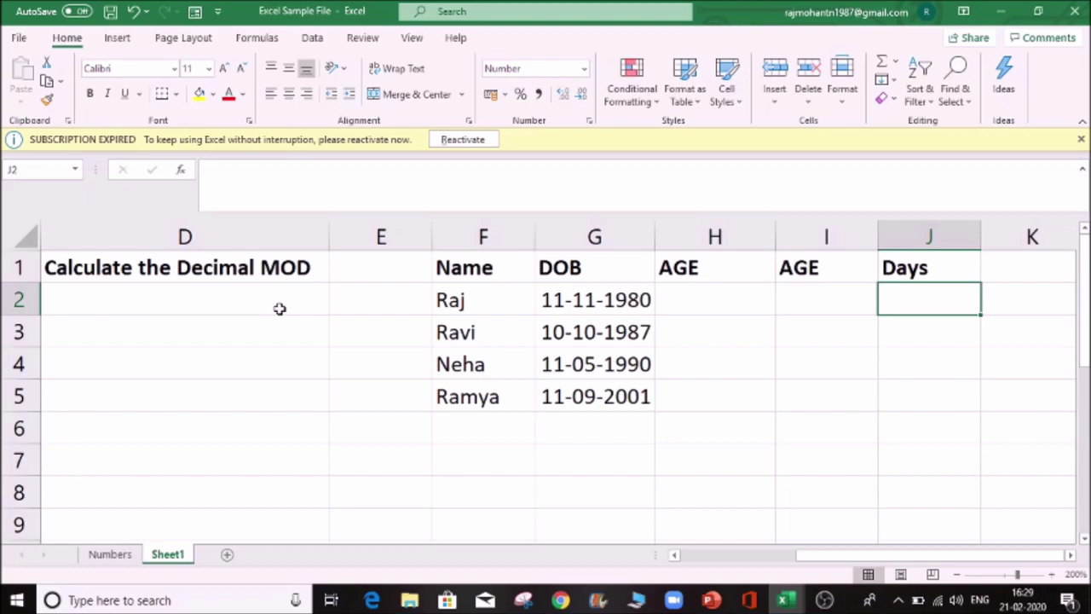
Enter =INT(A2) in B2 and copy it down to B7, giving 22, 23, 35, 24, 29 and 99
key(Left)
key(Left)
key(Left)
key(Left)
key(Left)
key(Left)
key(Left)
key(Left)
key(Left)
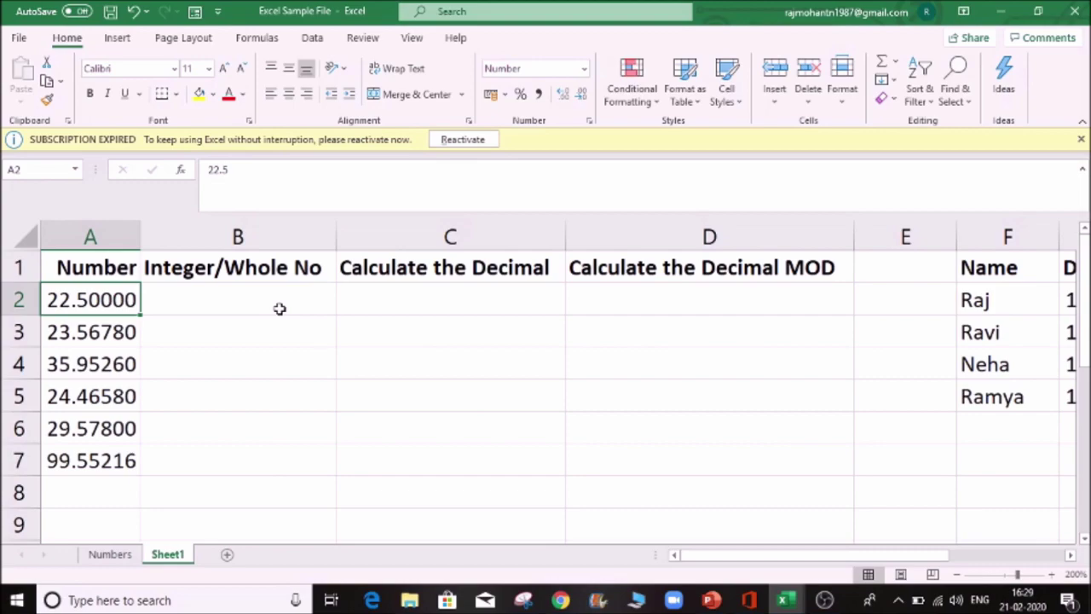
click(279, 309)
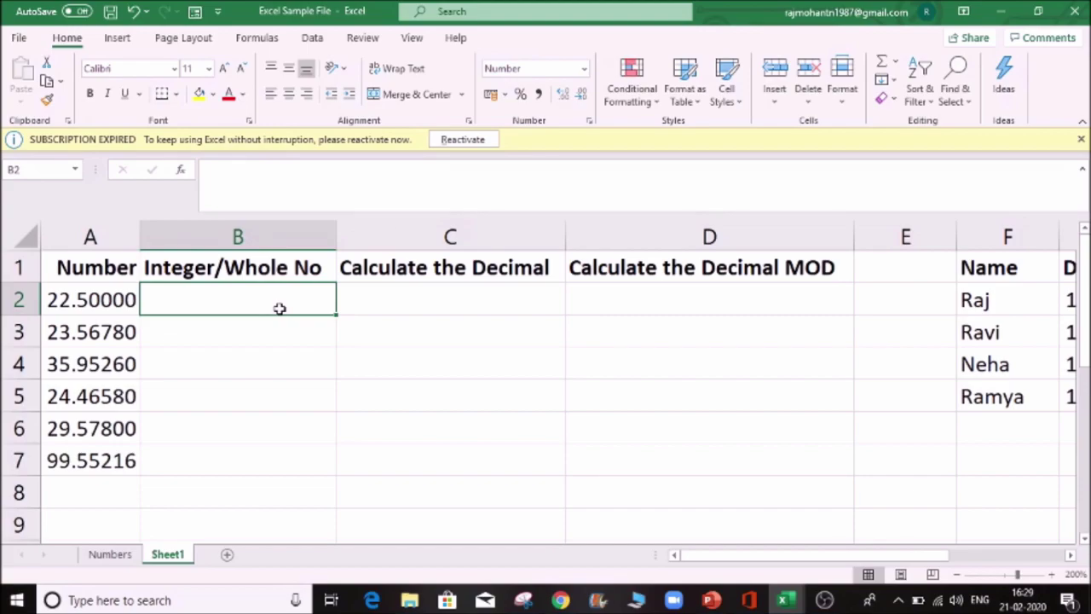
text(=)
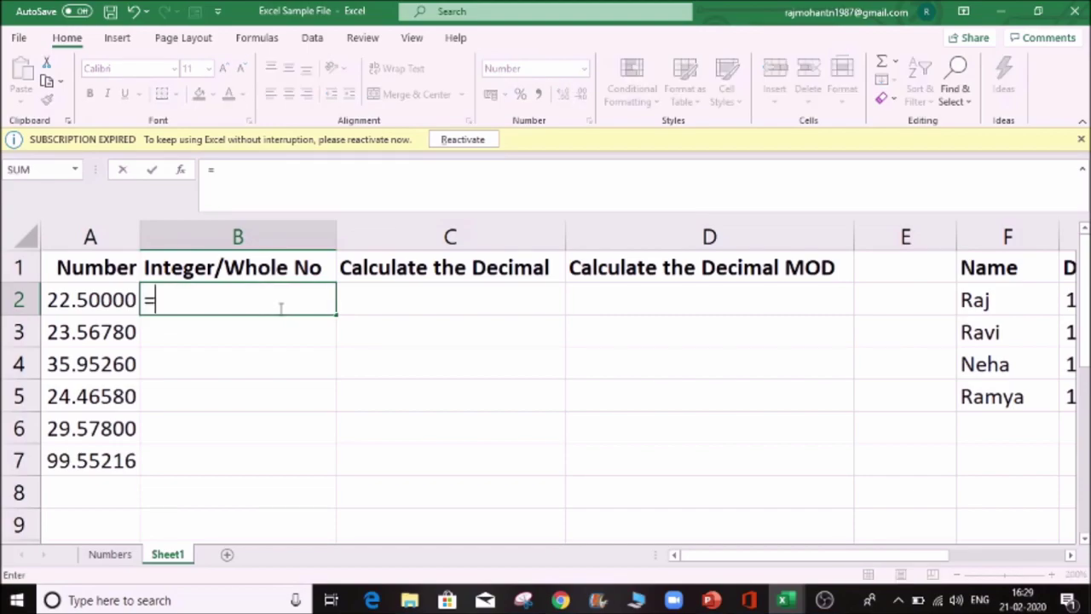
text(INT(A2)
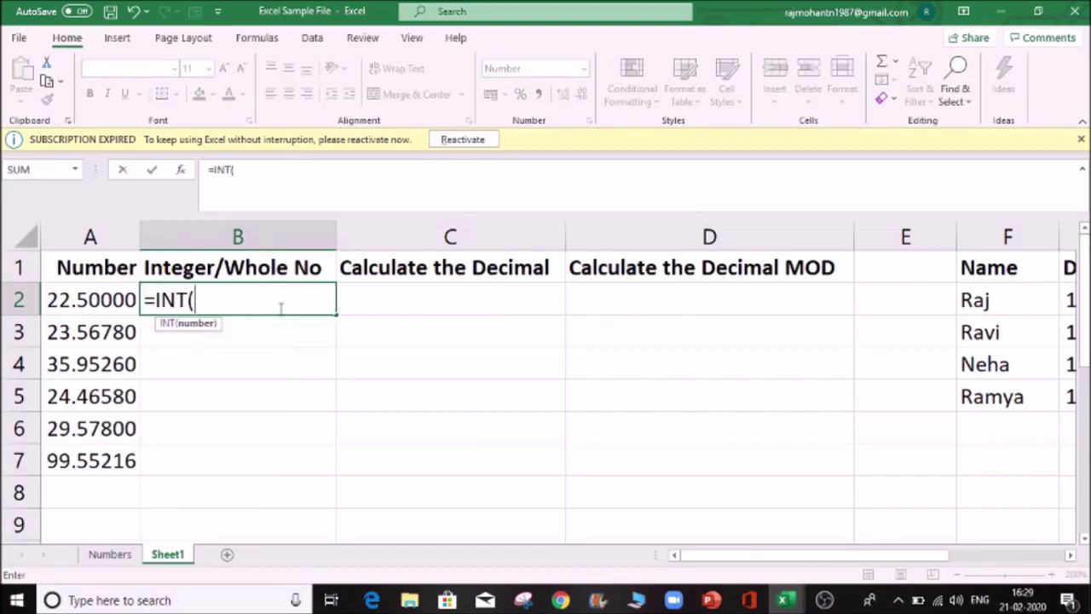
key(Return)
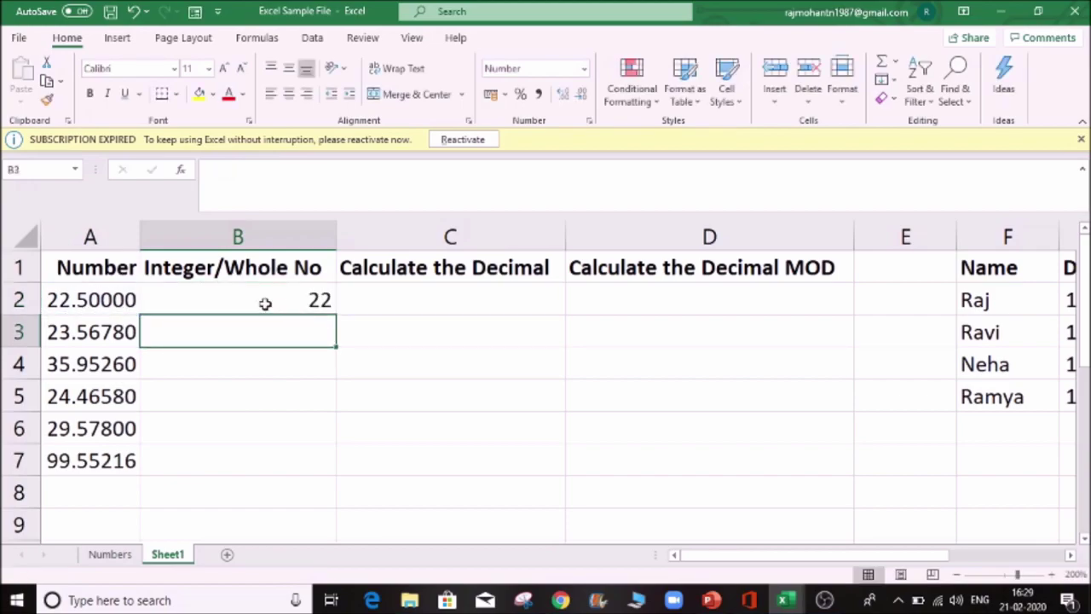
click(265, 300)
double_click(336, 316)
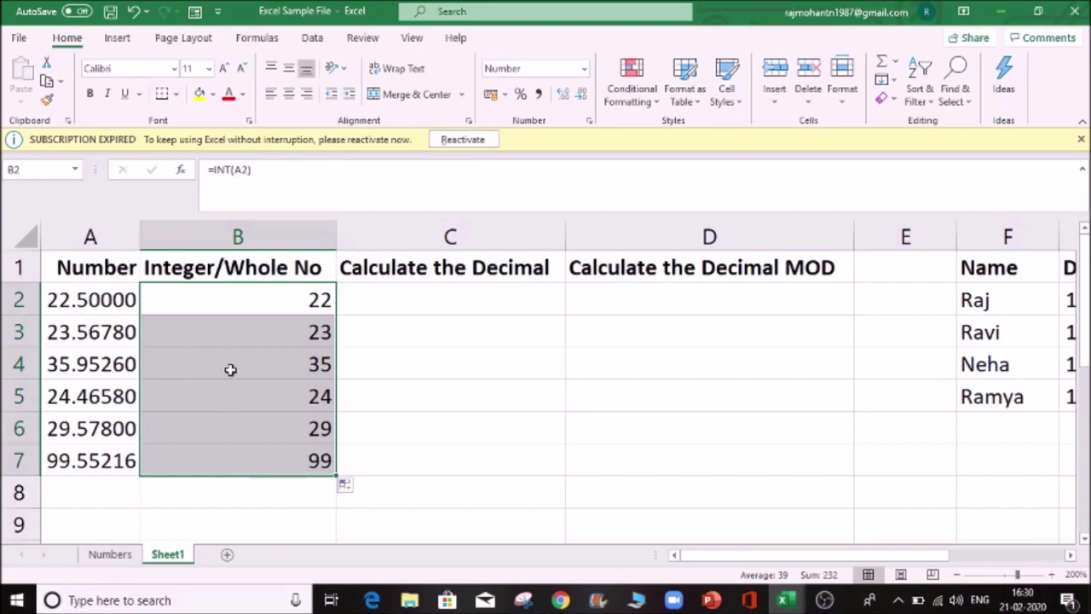
click(234, 343)
click(274, 457)
click(271, 341)
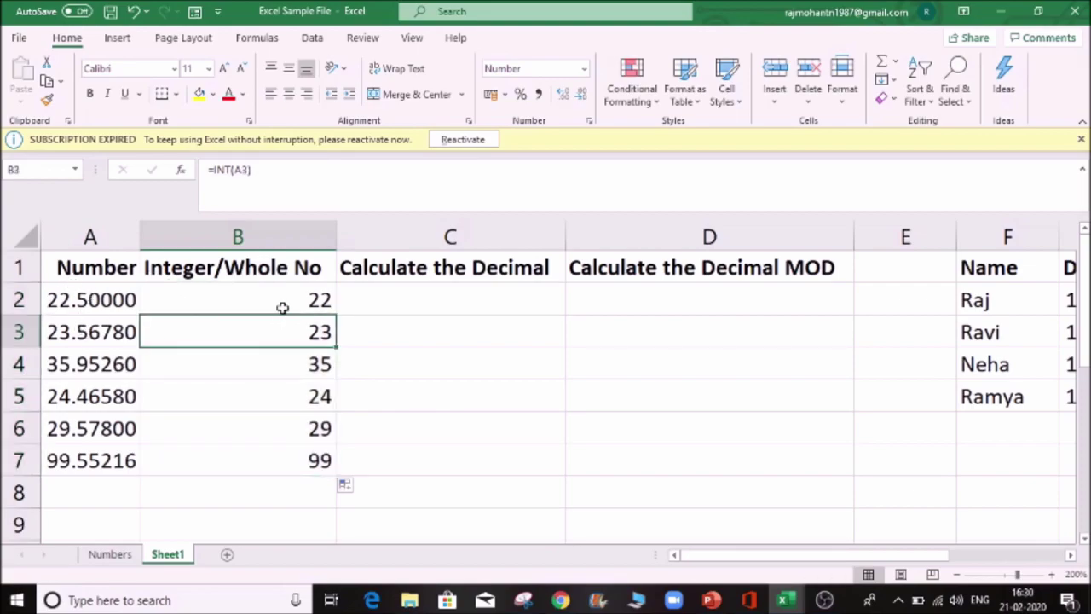
click(295, 365)
click(290, 298)
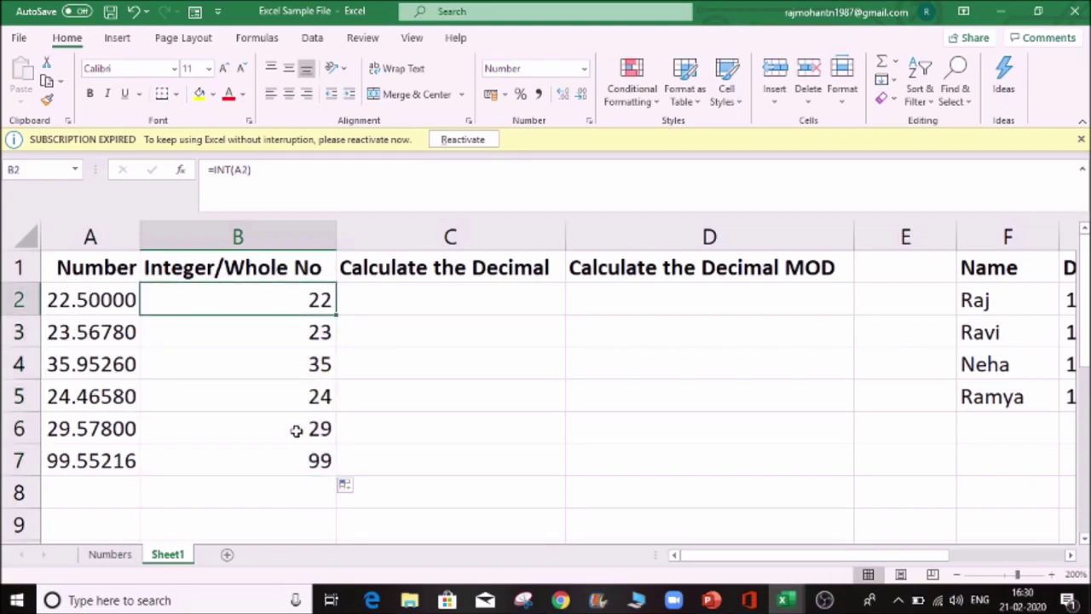
click(421, 305)
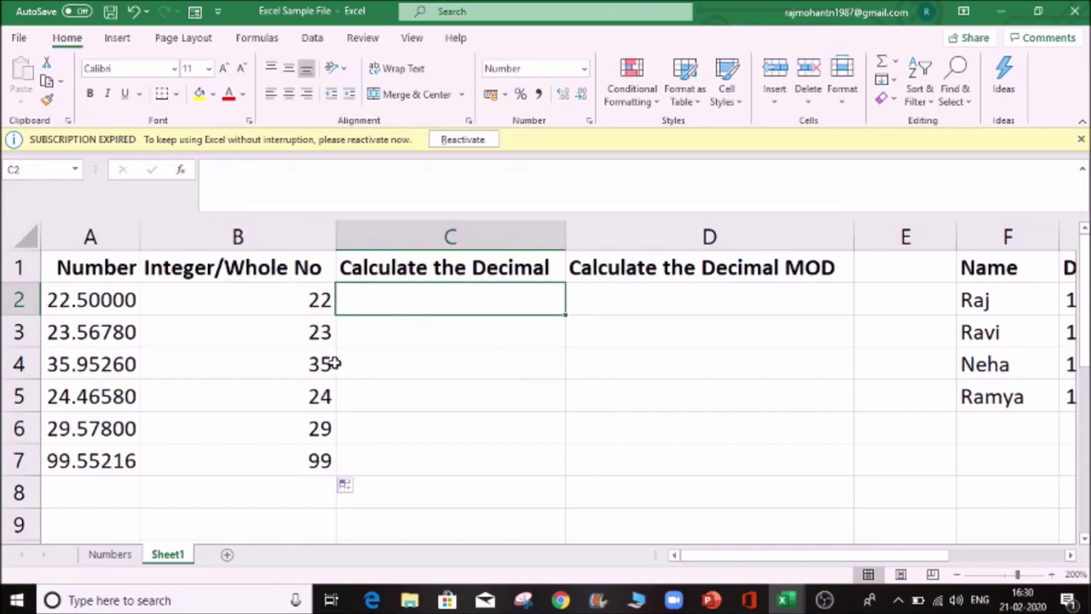
Enter =A2-B2 in C2 and copy it down to C7
text(=)
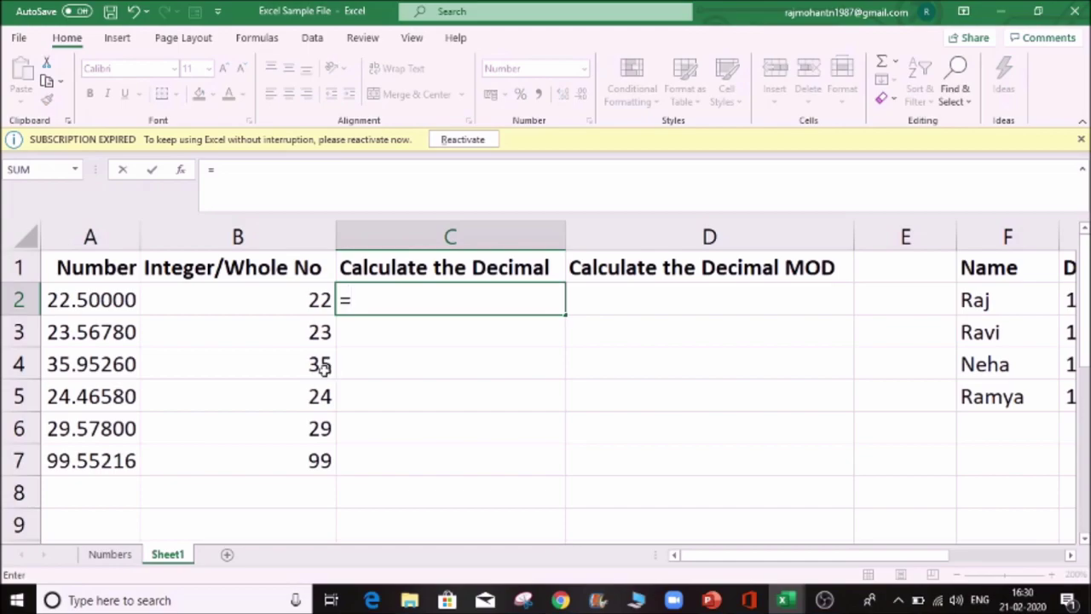
click(91, 299)
text(-)
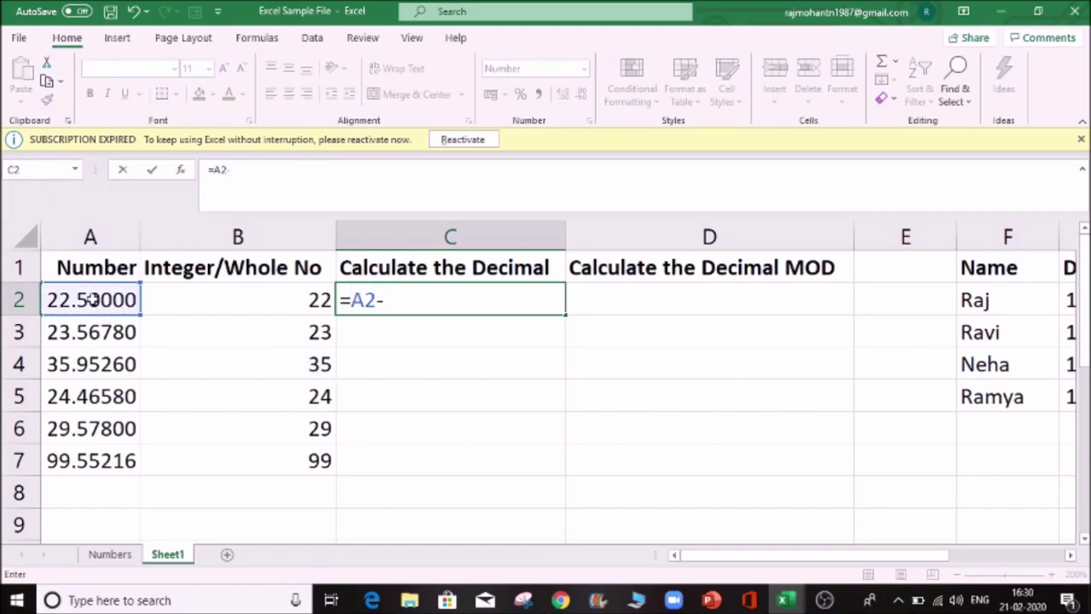
click(180, 298)
key(Return)
key(Up)
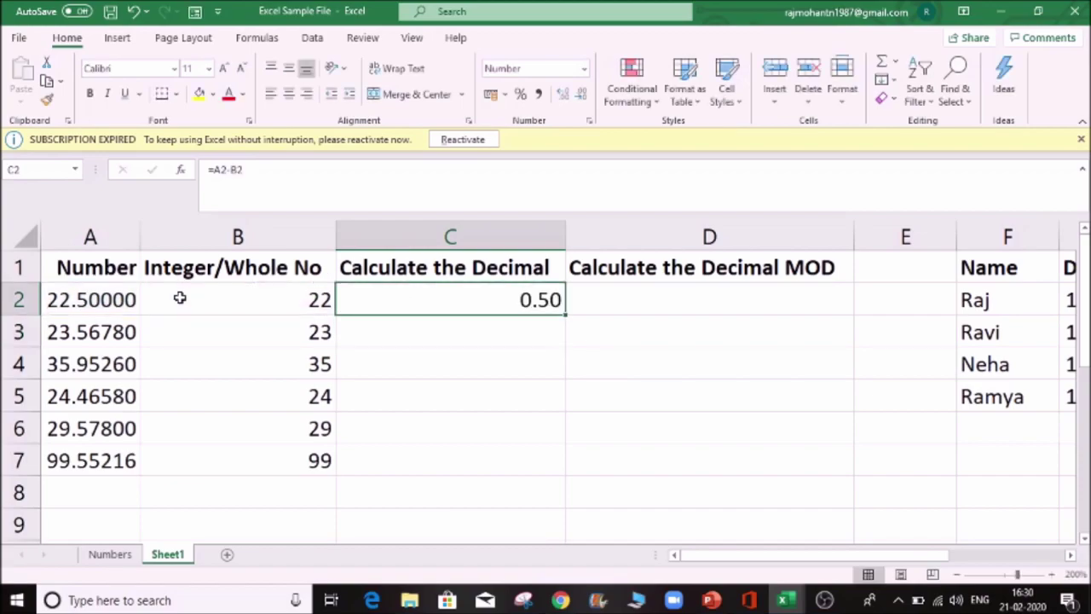
double_click(561, 315)
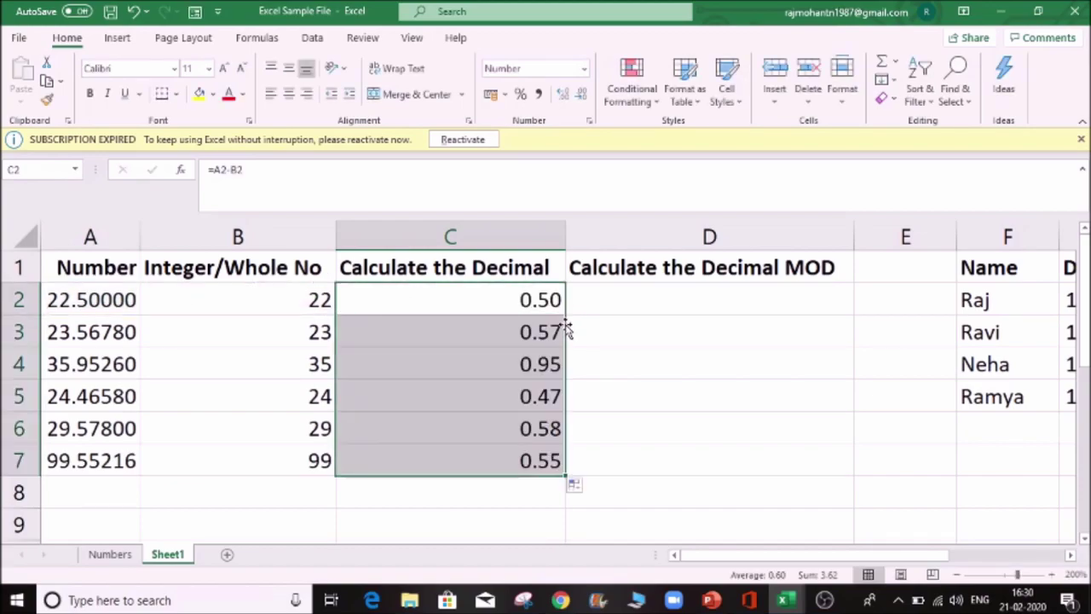
Compare the INT and subtraction formulas across row 2
click(288, 300)
click(426, 294)
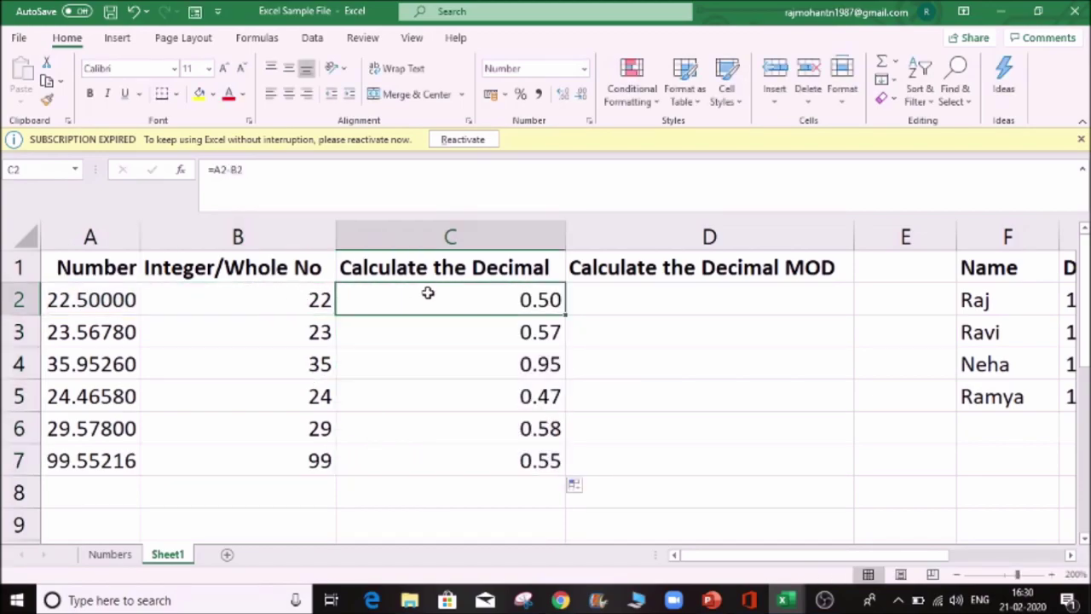
click(102, 295)
click(294, 296)
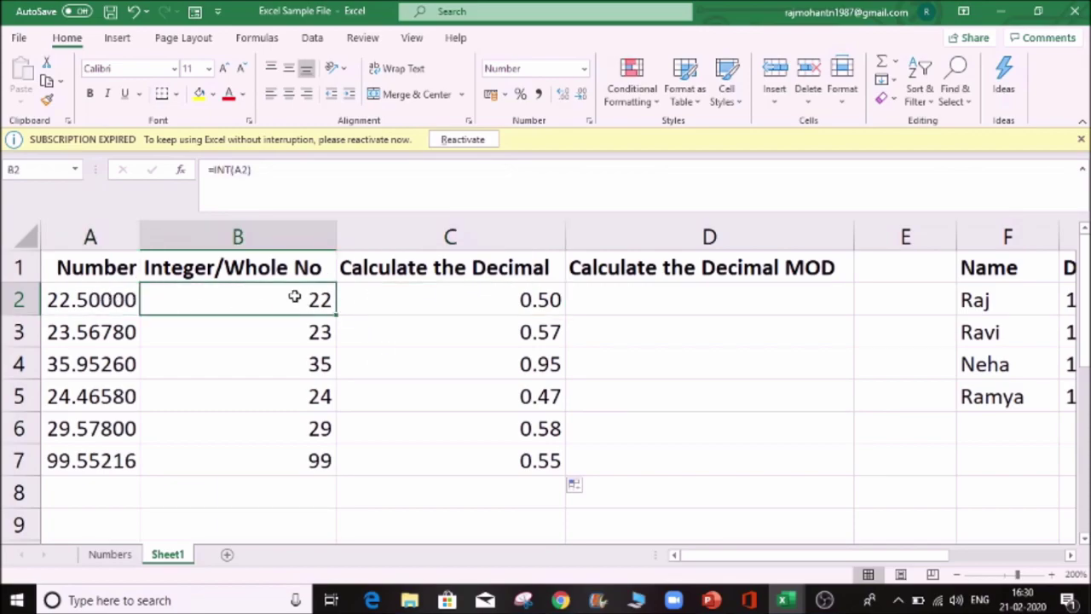
click(464, 302)
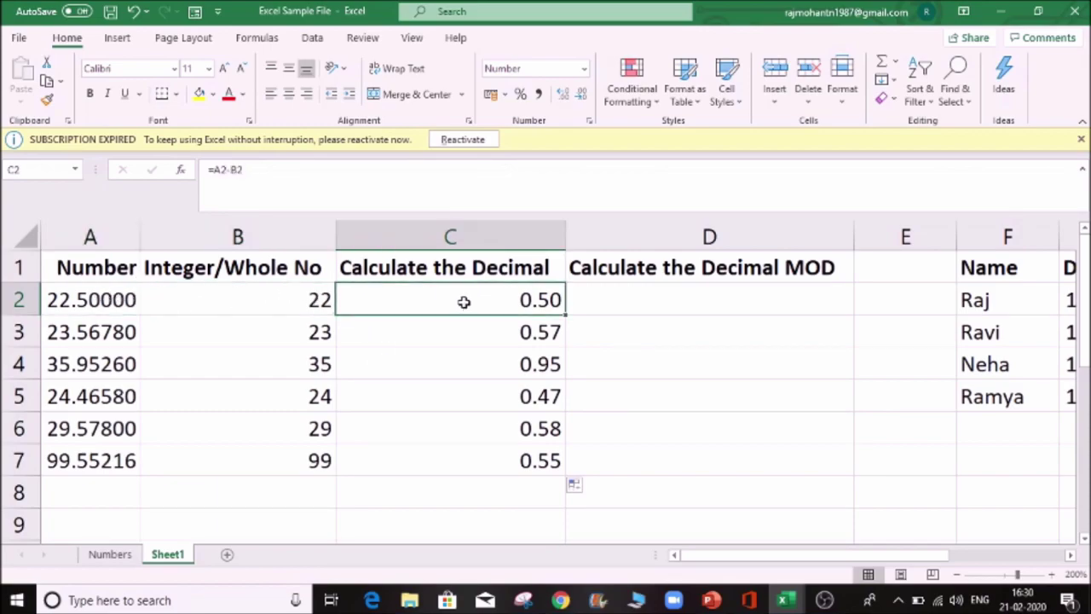
click(608, 299)
click(493, 310)
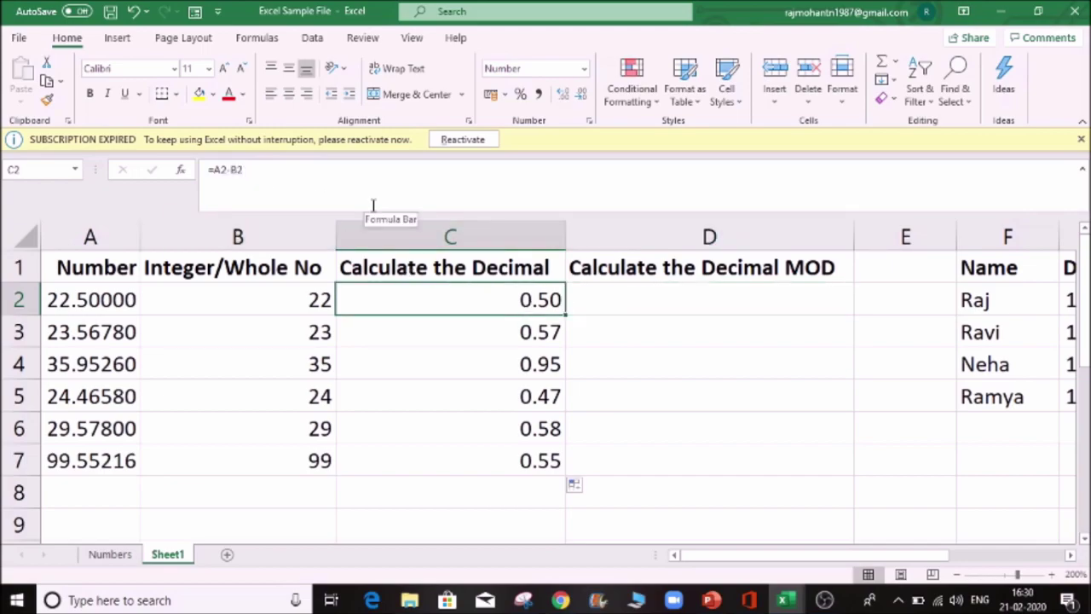
click(636, 301)
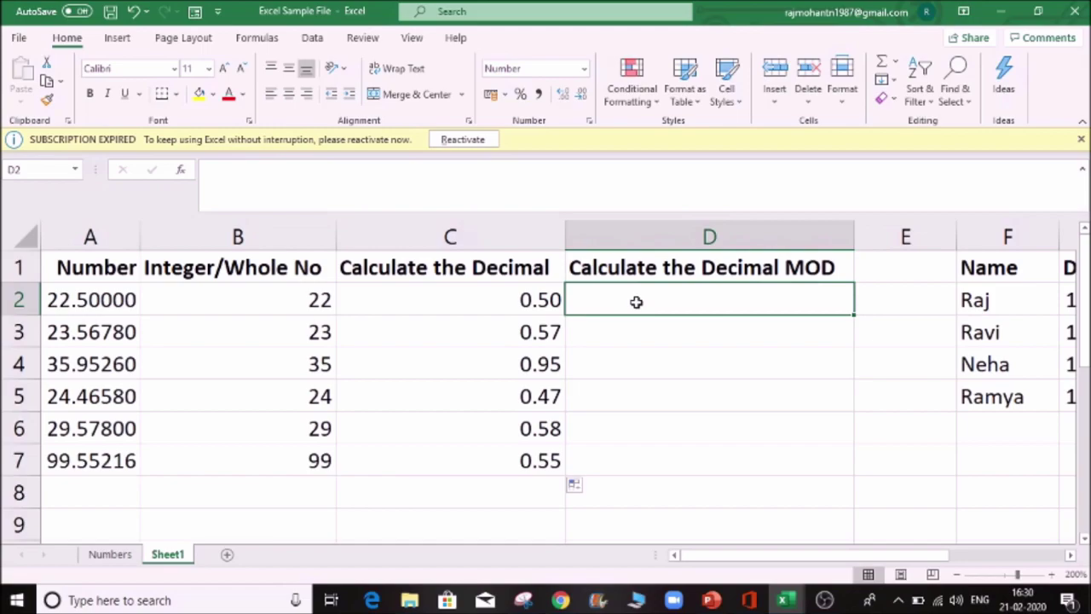
Enter =MOD(A2,B2) in D2
text(=M)
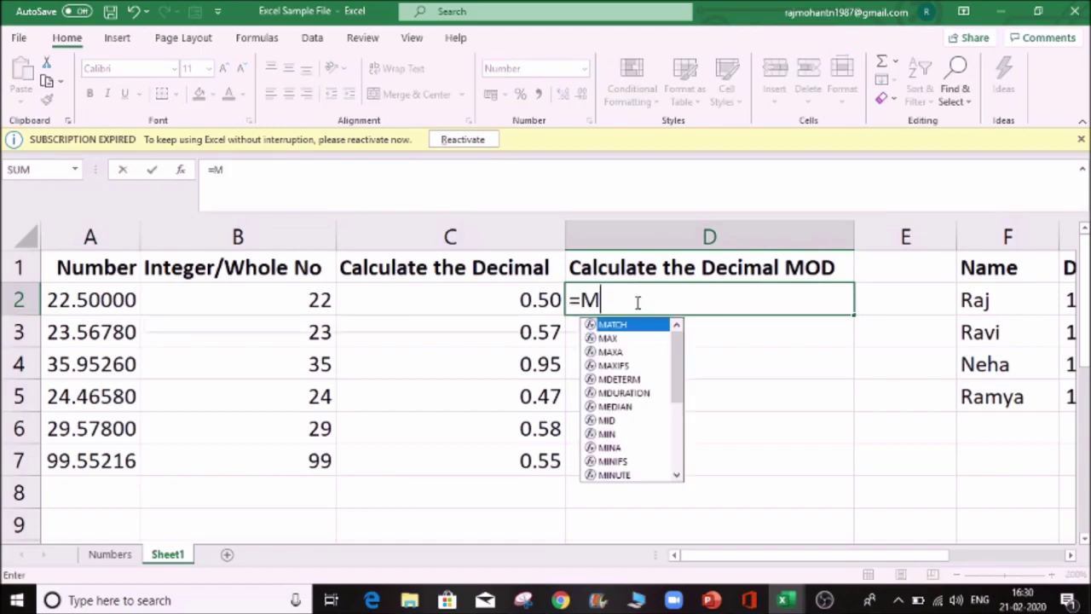
text(OD()
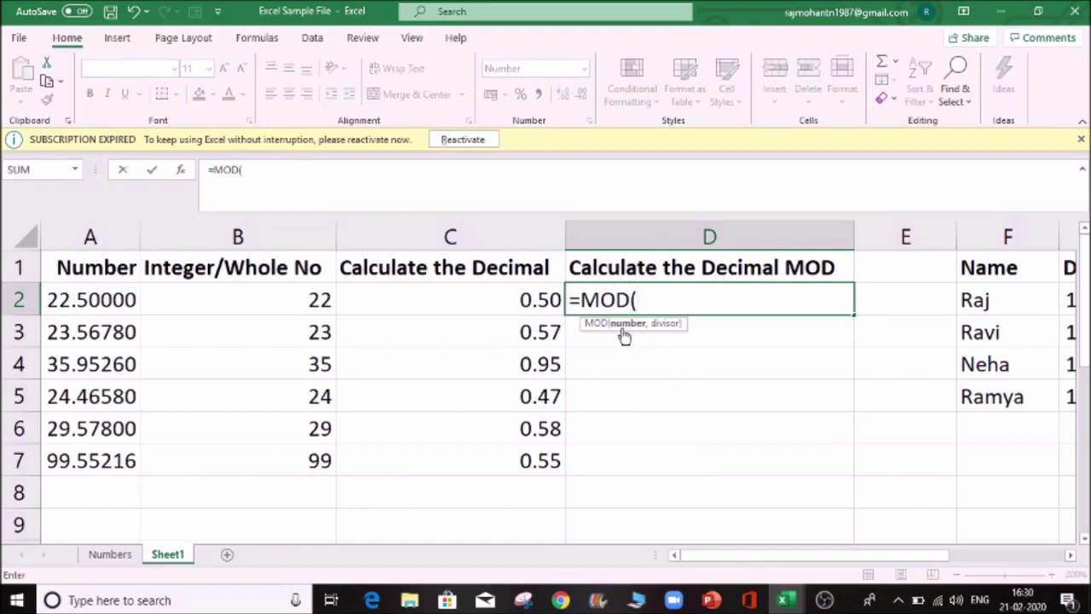
click(53, 298)
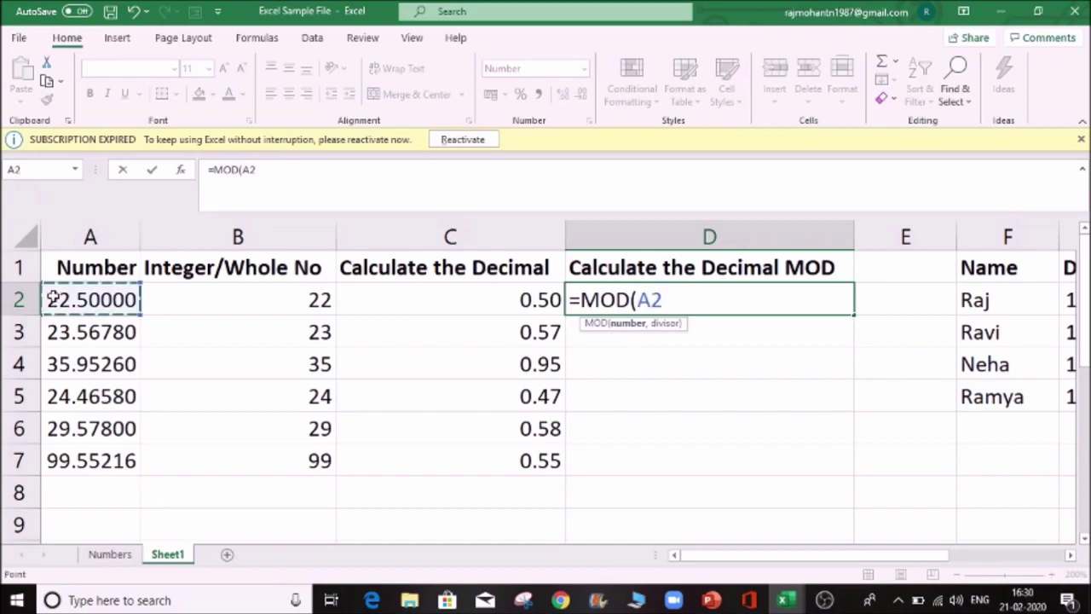
text(/)
key(BackSpace)
text(,)
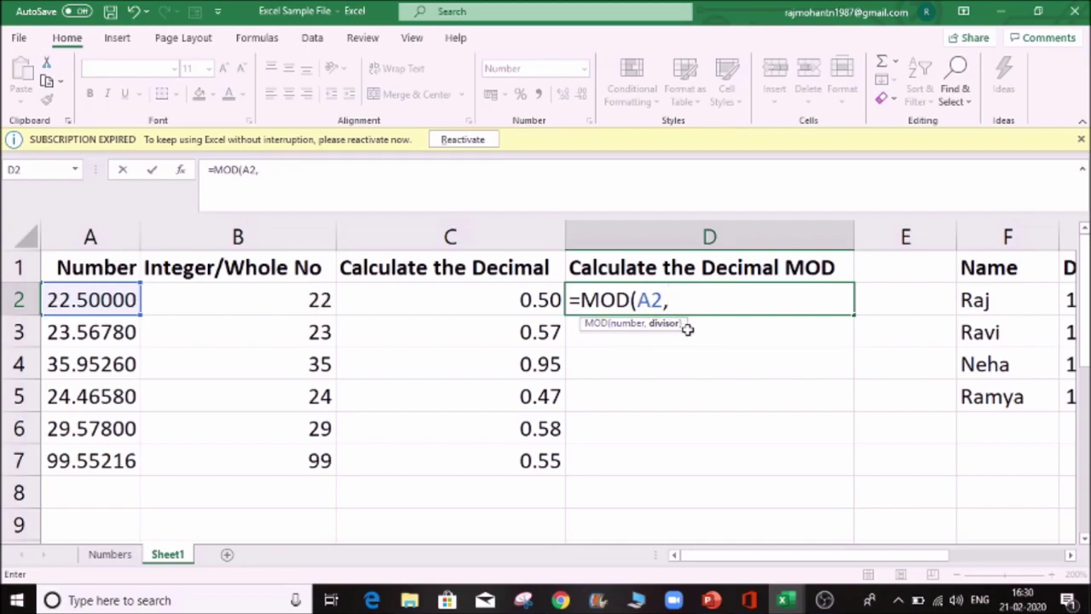
click(267, 298)
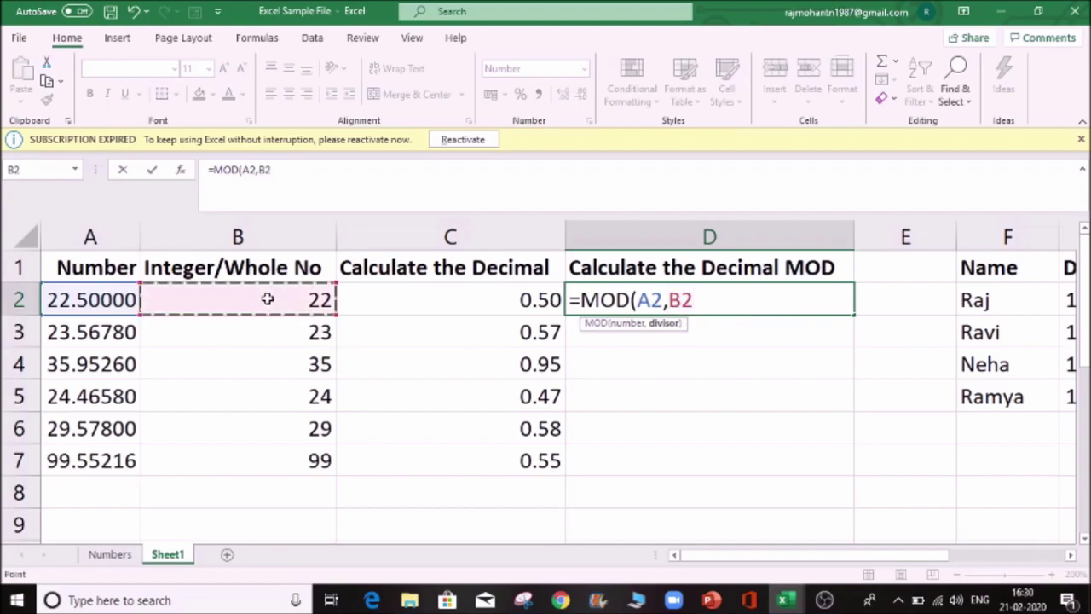
text())
key(Return)
key(Up)
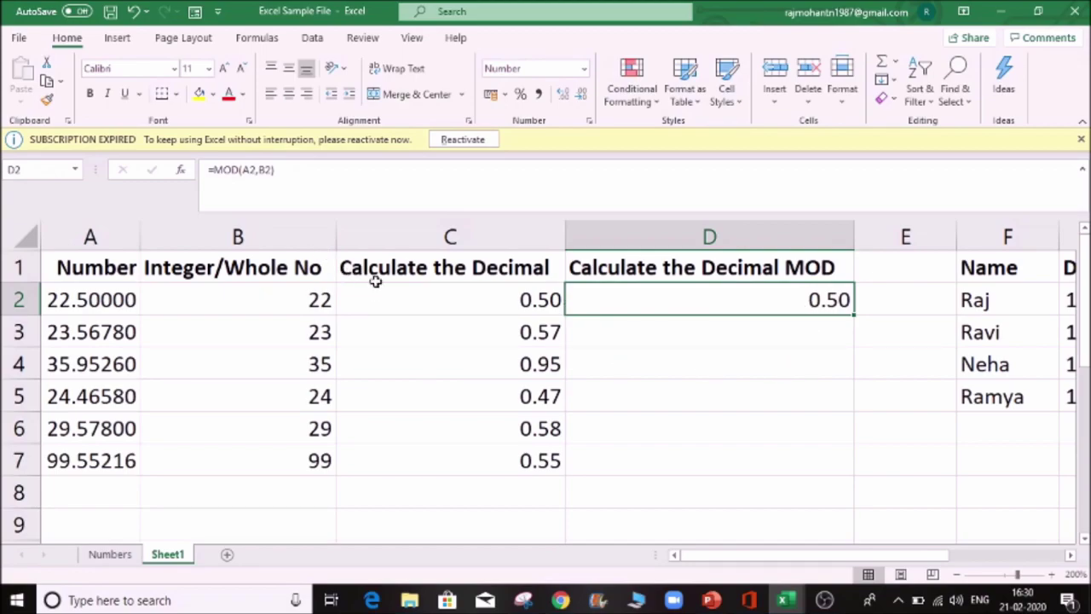
click(251, 170)
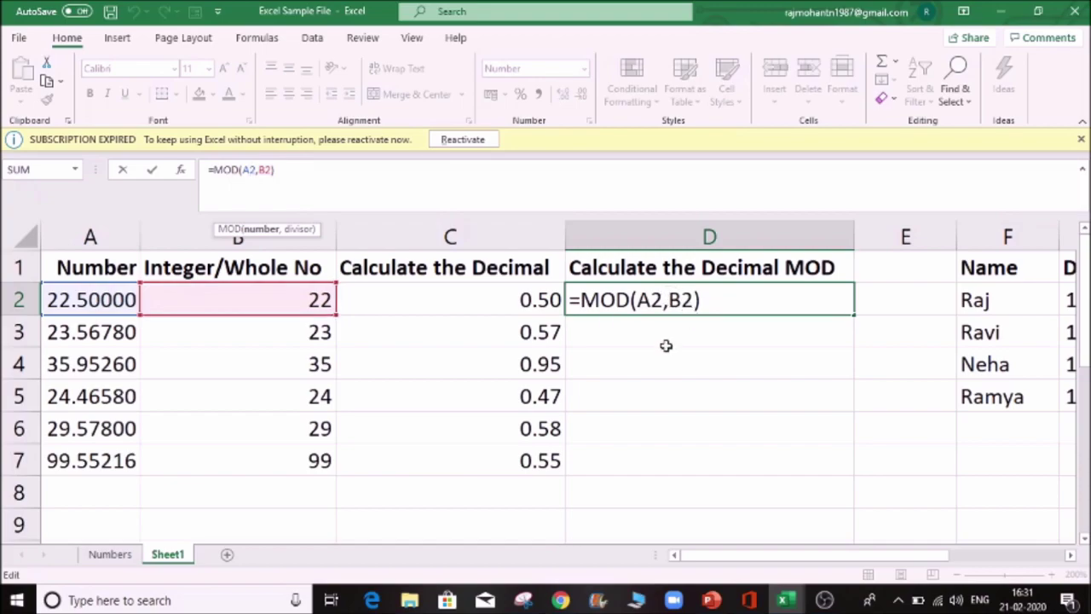
key(ctrl+Return)
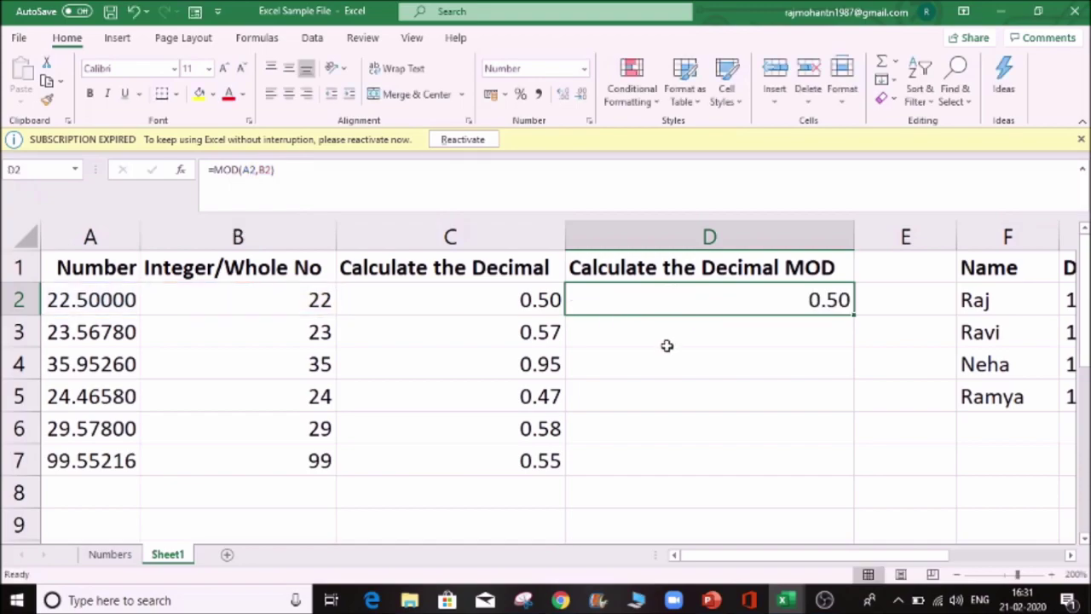
Fill the MOD formula down to D7 and review the copied results in D2:D7
double_click(854, 315)
click(675, 359)
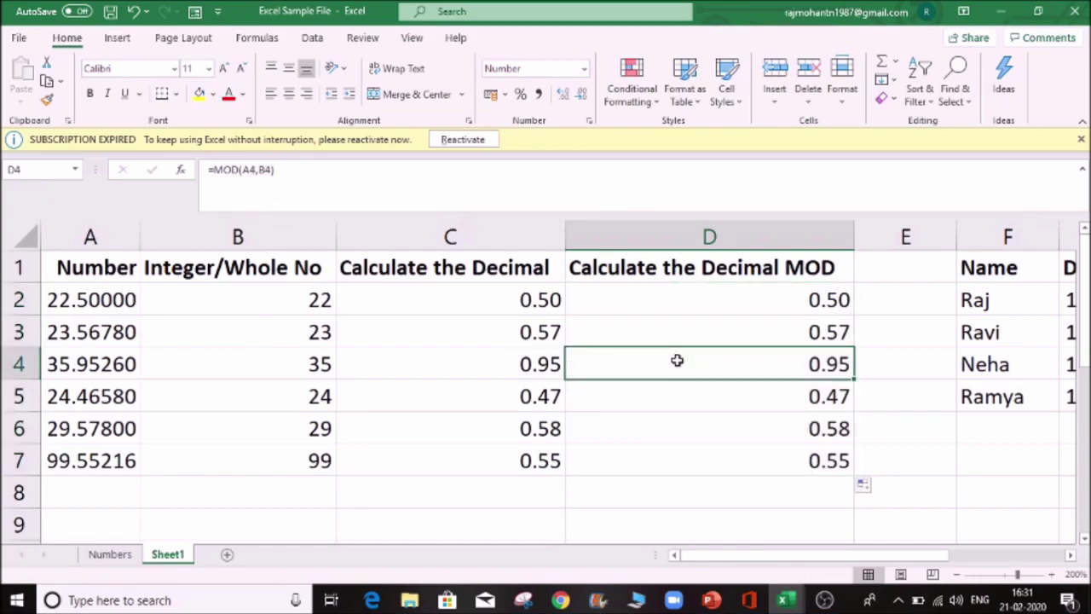
click(693, 392)
click(776, 474)
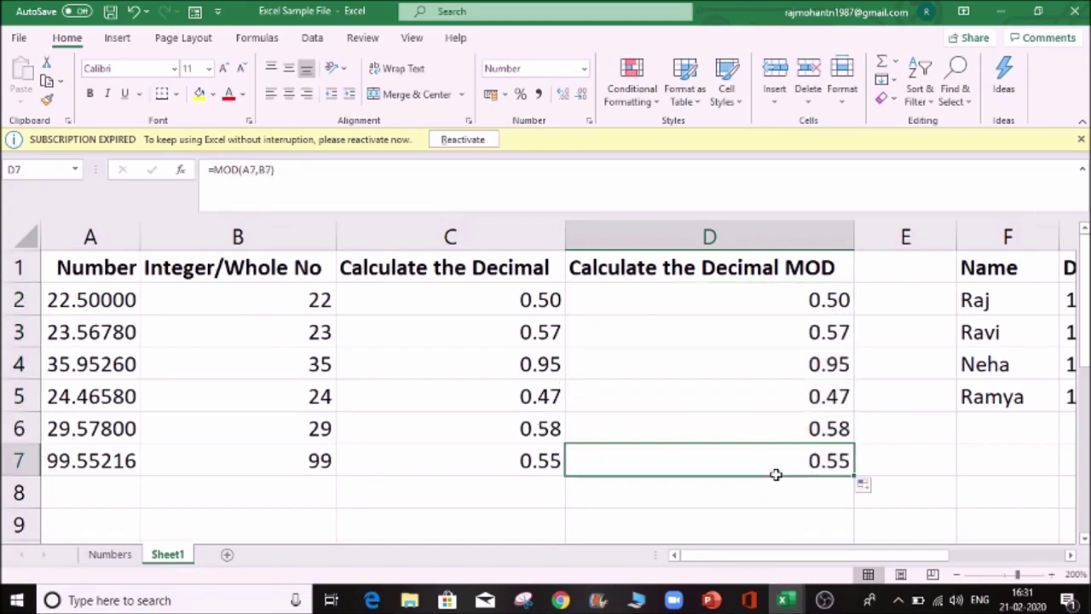
click(319, 463)
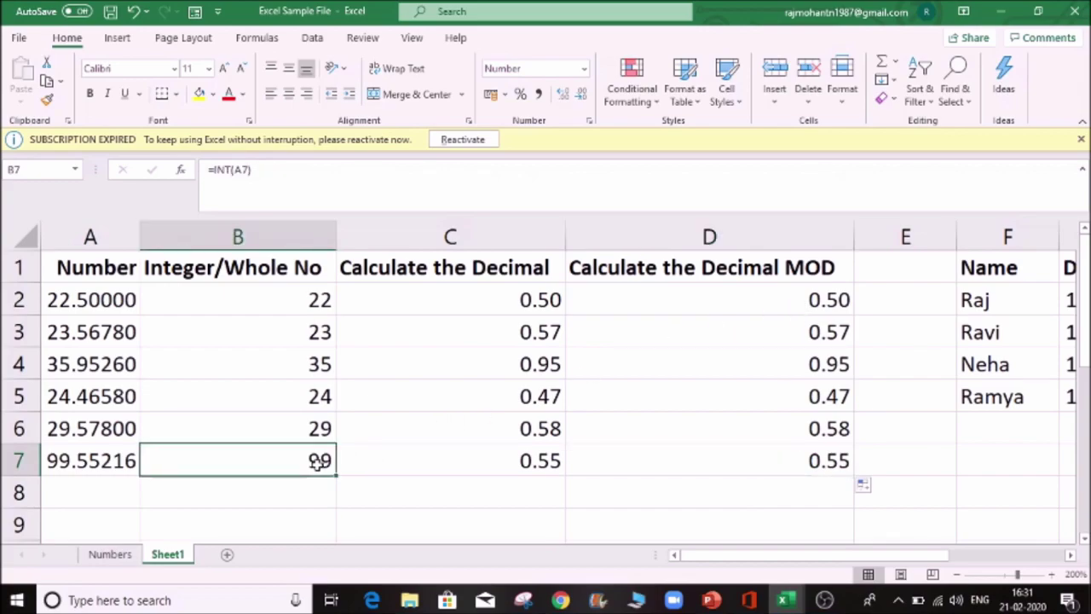
drag(780, 299, 785, 456)
Clear D2:D7 and enter =MOD(A2,2) in D2
key(Delete)
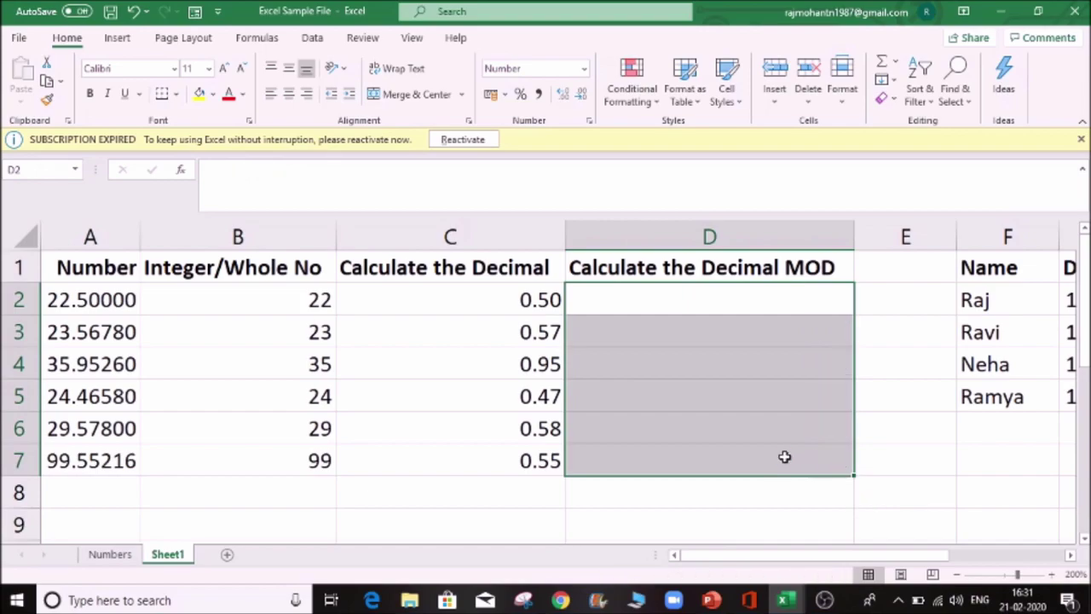
key(Left)
key(Right)
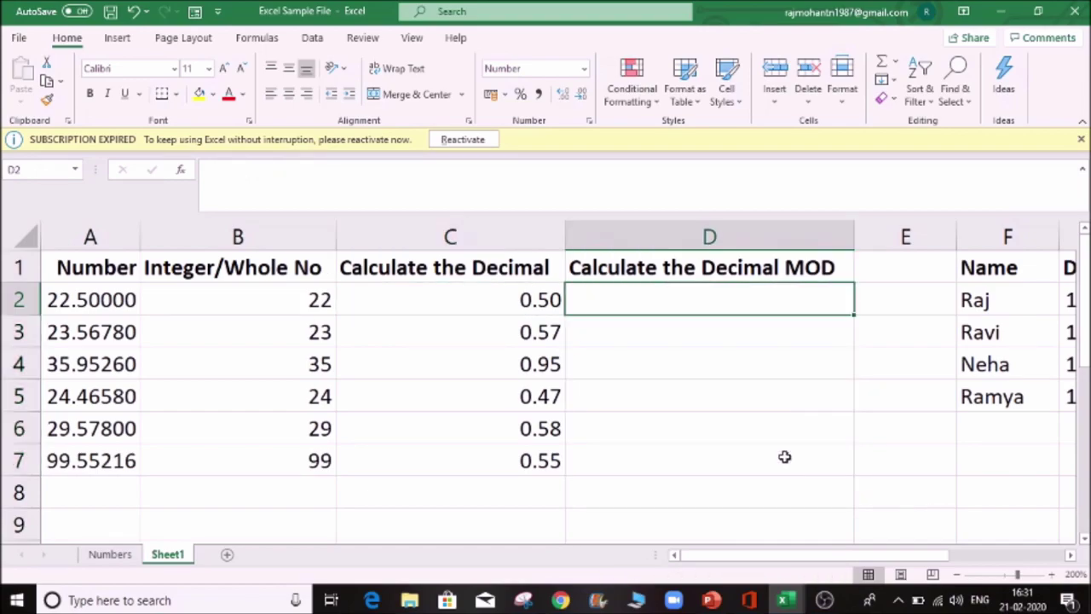
text(=)
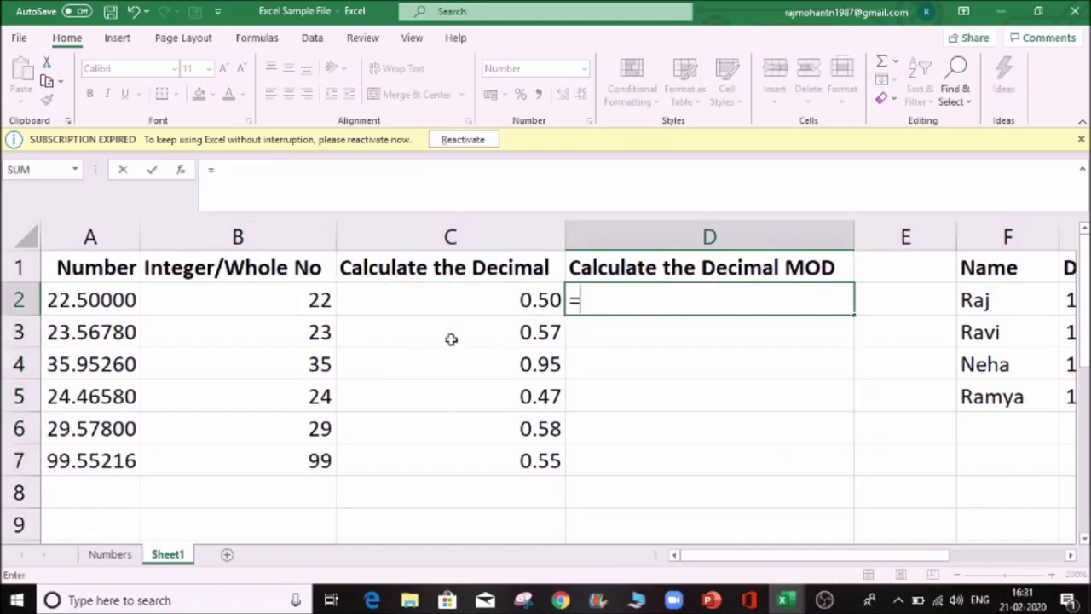
click(98, 300)
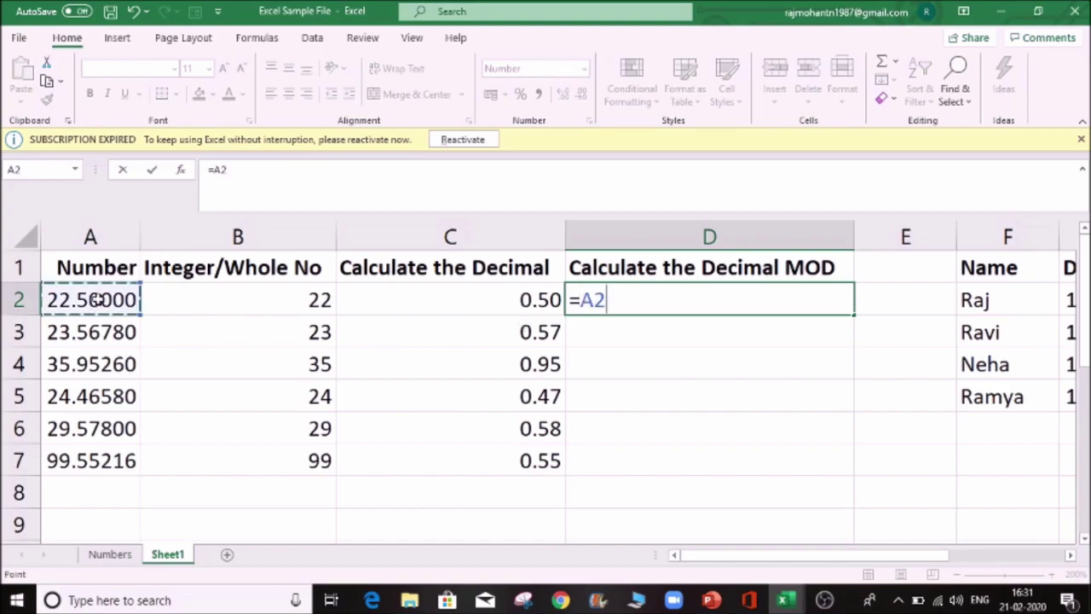
key(BackSpace)
key(BackSpace)
text(MOD()
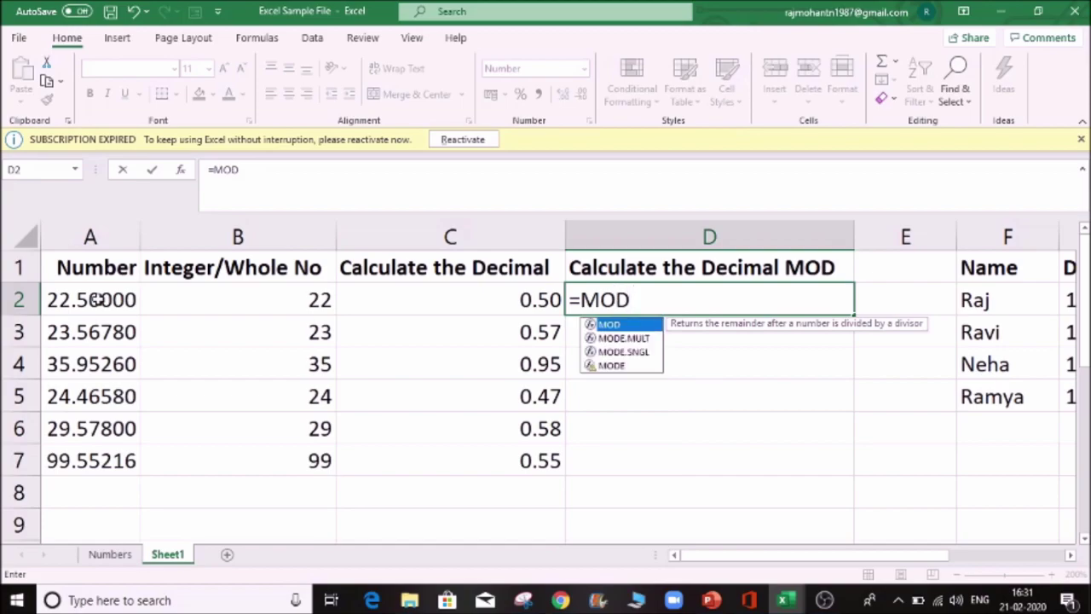
click(117, 302)
text(,)
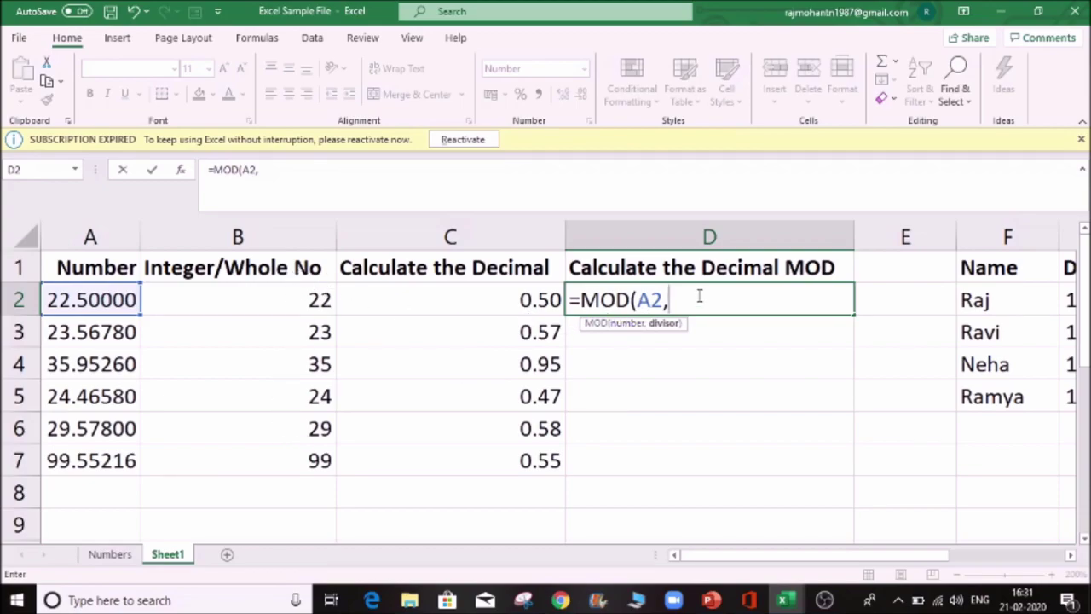
text(2))
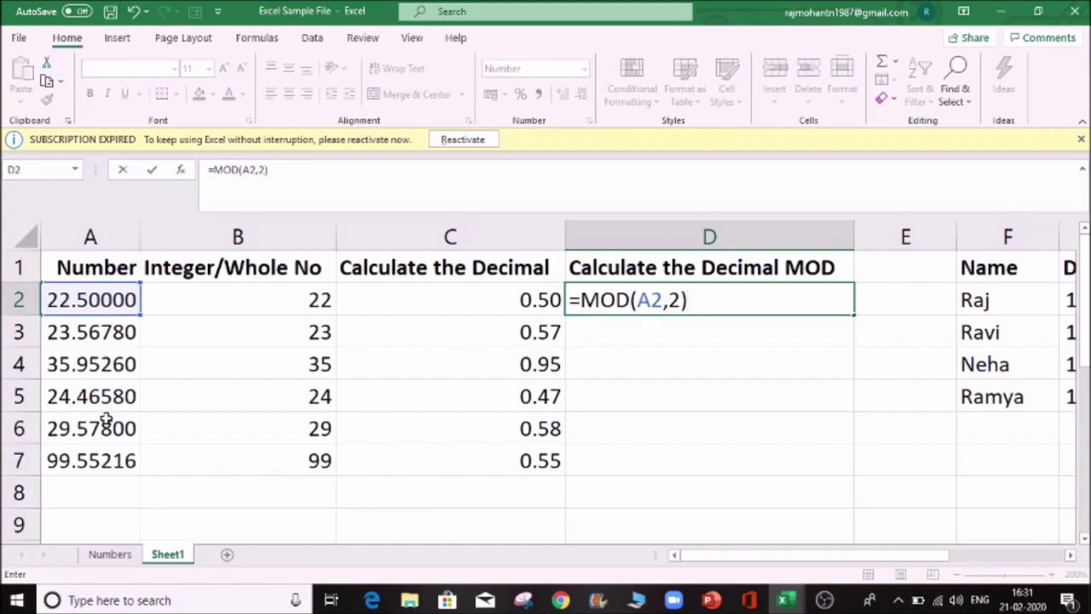
key(Return)
Fill =MOD(A2,2) down to D7, giving remainders like 1.57, 1.95 and 1.55
click(807, 299)
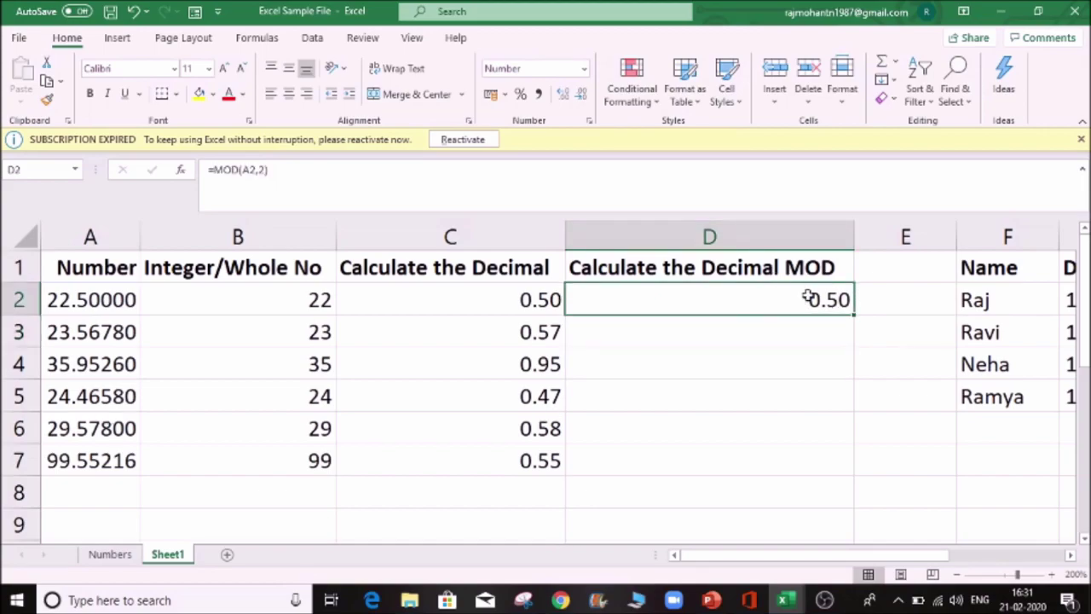
click(69, 295)
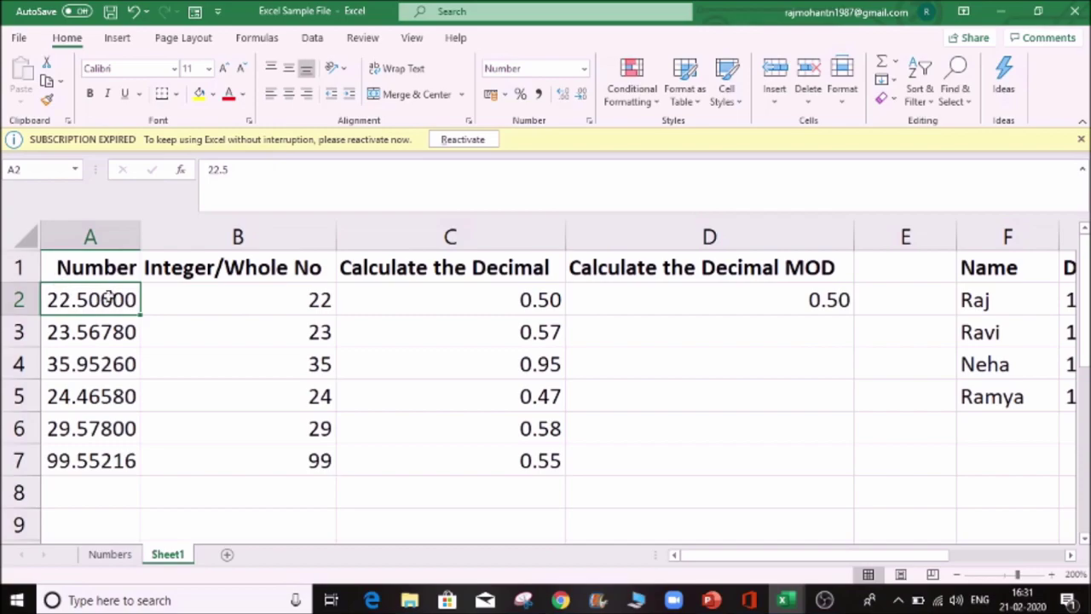
click(779, 299)
double_click(858, 315)
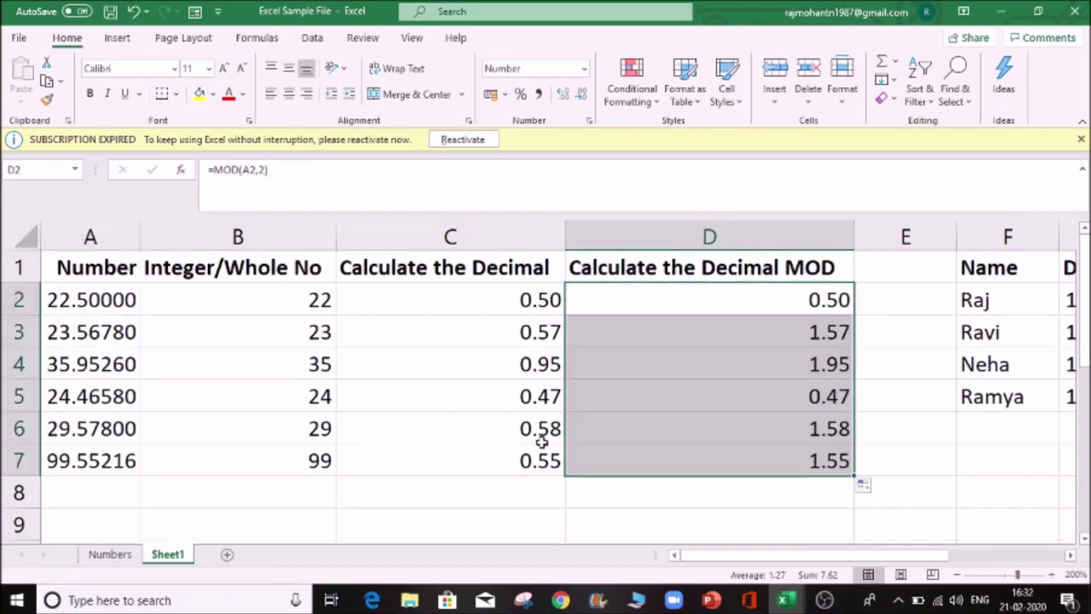
click(107, 454)
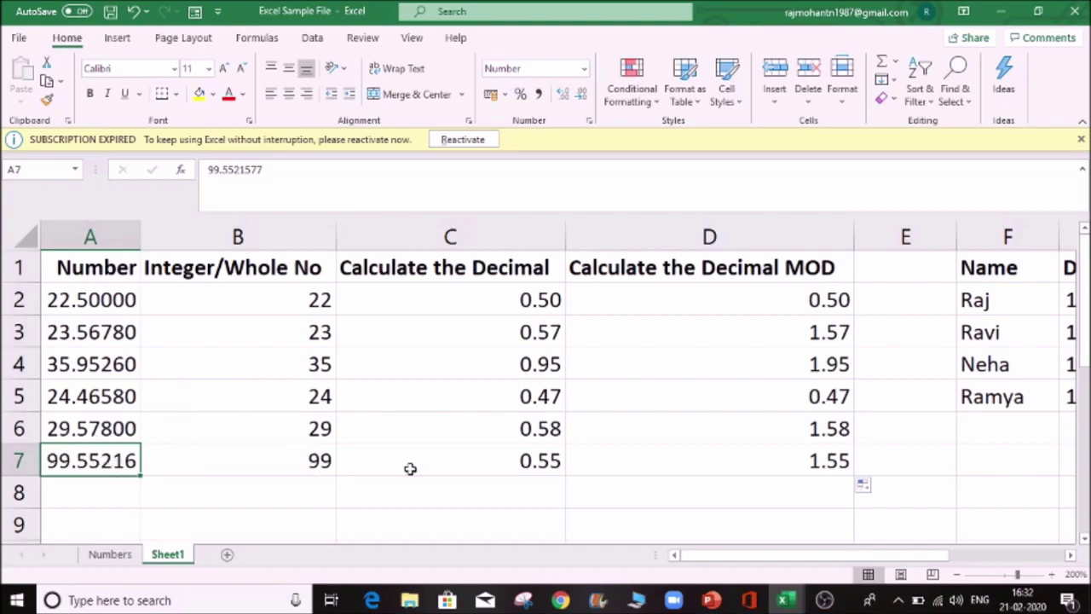
click(826, 458)
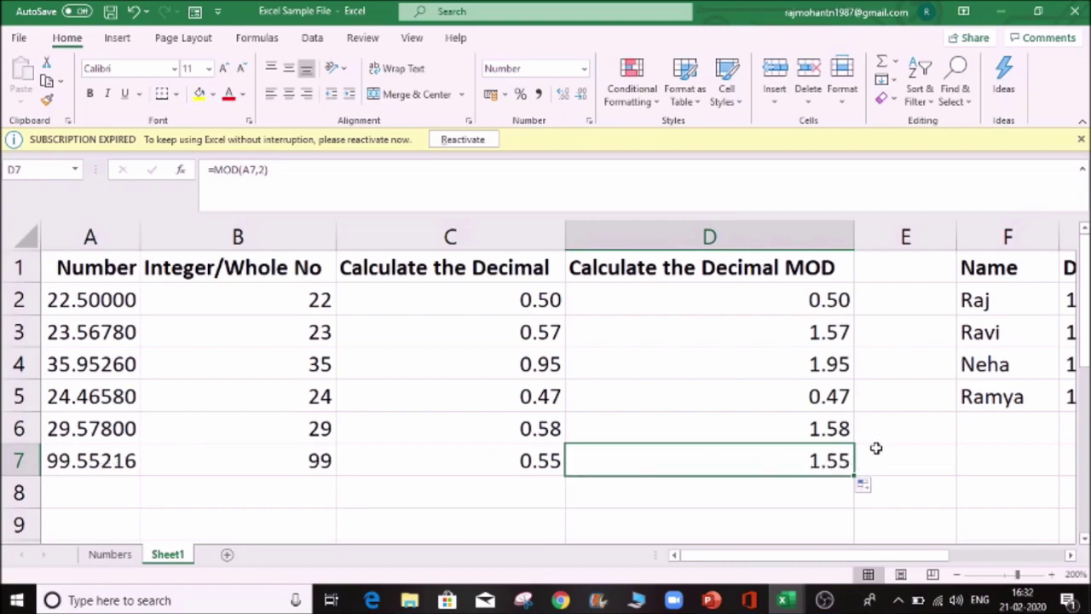
Adjust D7's decimal places until its remainder displays as 2 with no decimals
double_click(580, 94)
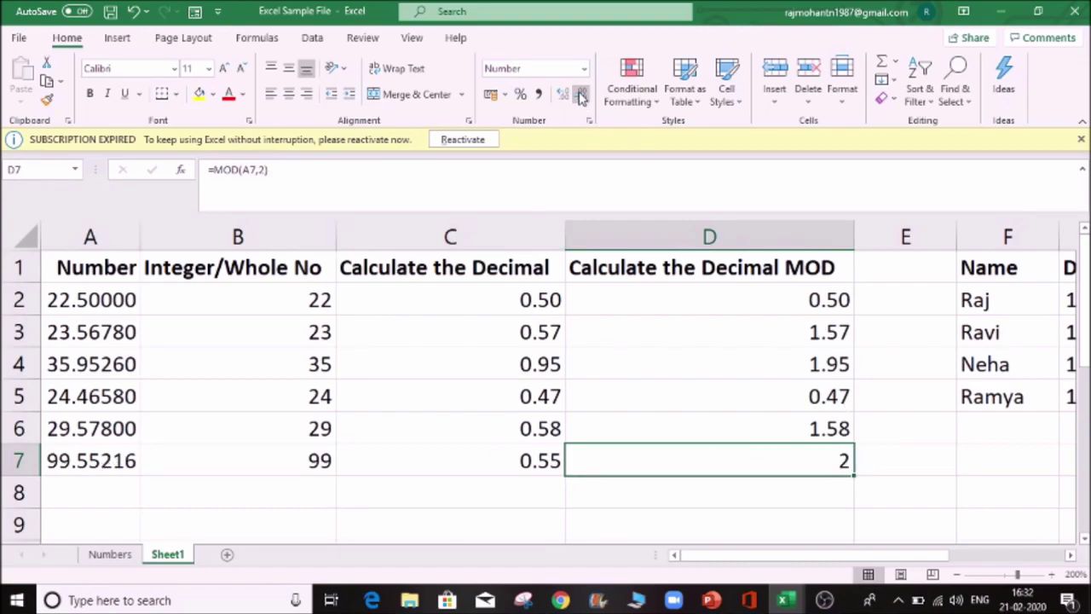
click(564, 93)
click(564, 94)
click(564, 94)
click(563, 94)
click(563, 94)
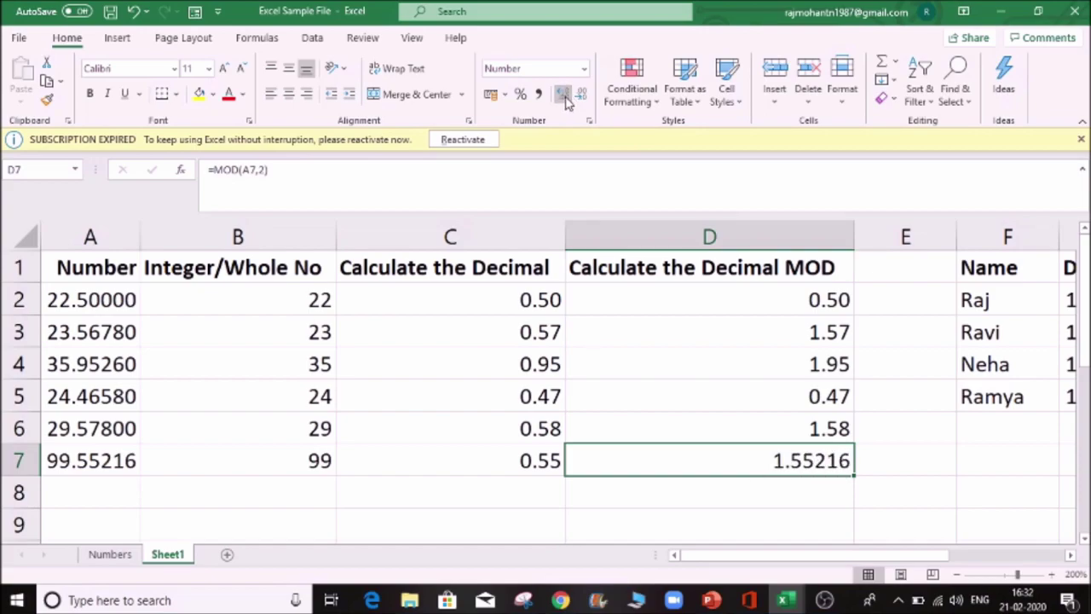
click(564, 94)
click(564, 95)
click(565, 95)
click(565, 95)
click(564, 95)
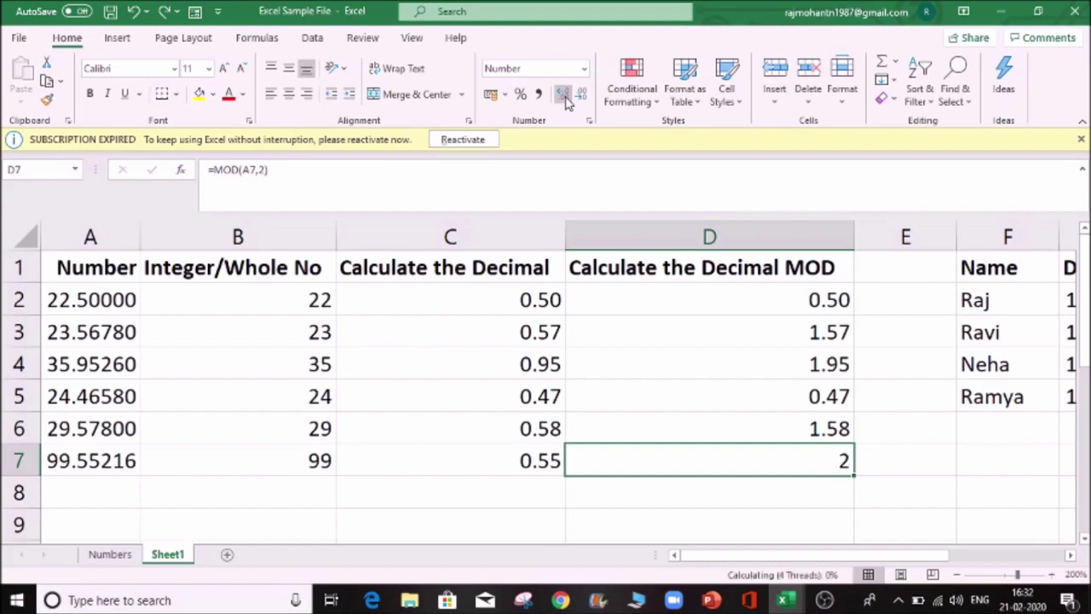
click(823, 329)
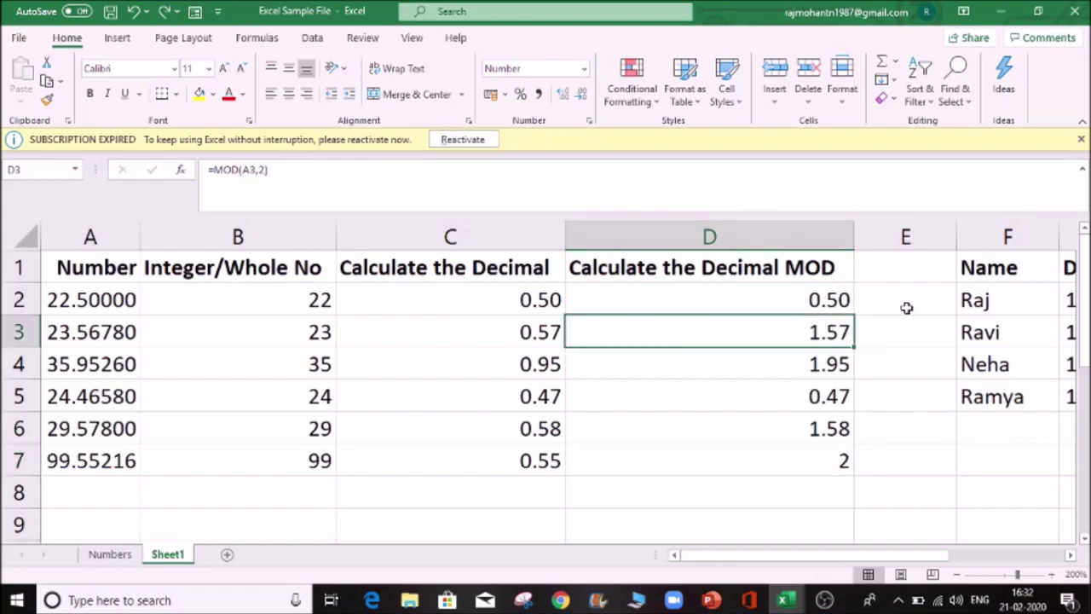
click(907, 301)
key(Left)
key(Left)
key(Left)
Move across to the Name and DOB table's AGE column and select cell H6
key(Right)
key(Right)
key(Right)
key(Right)
key(Right)
key(Right)
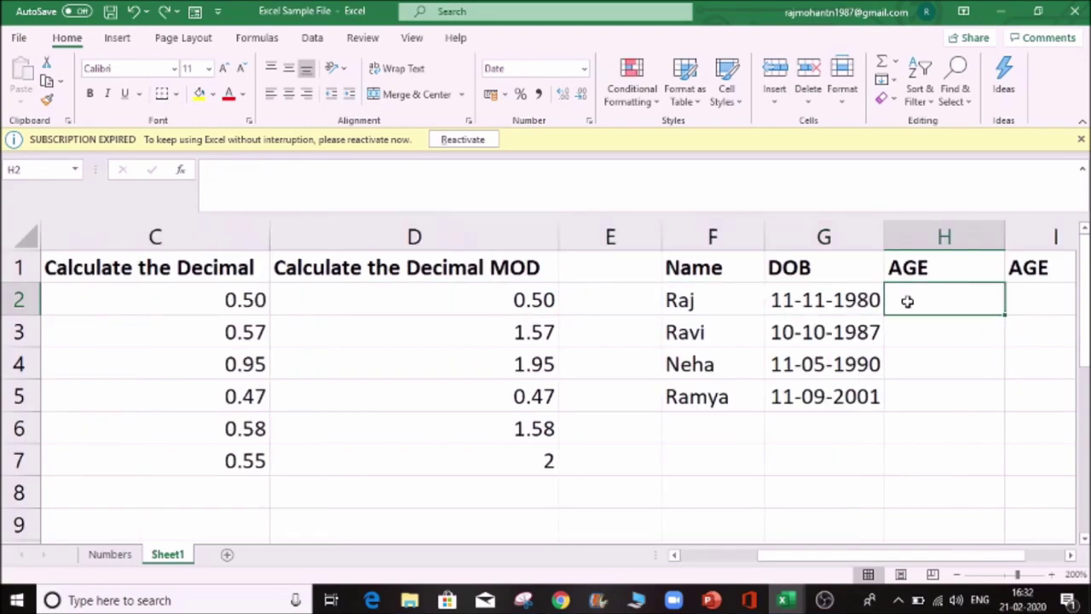
key(Right)
key(Right)
key(Right)
key(Left)
key(Left)
key(Left)
key(Left)
key(Right)
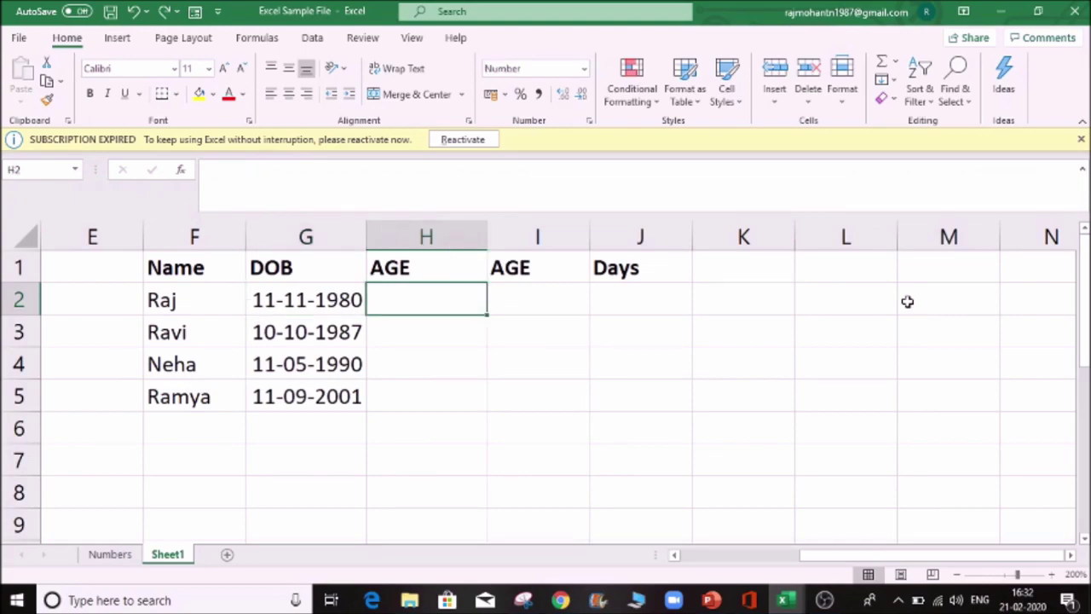
click(433, 431)
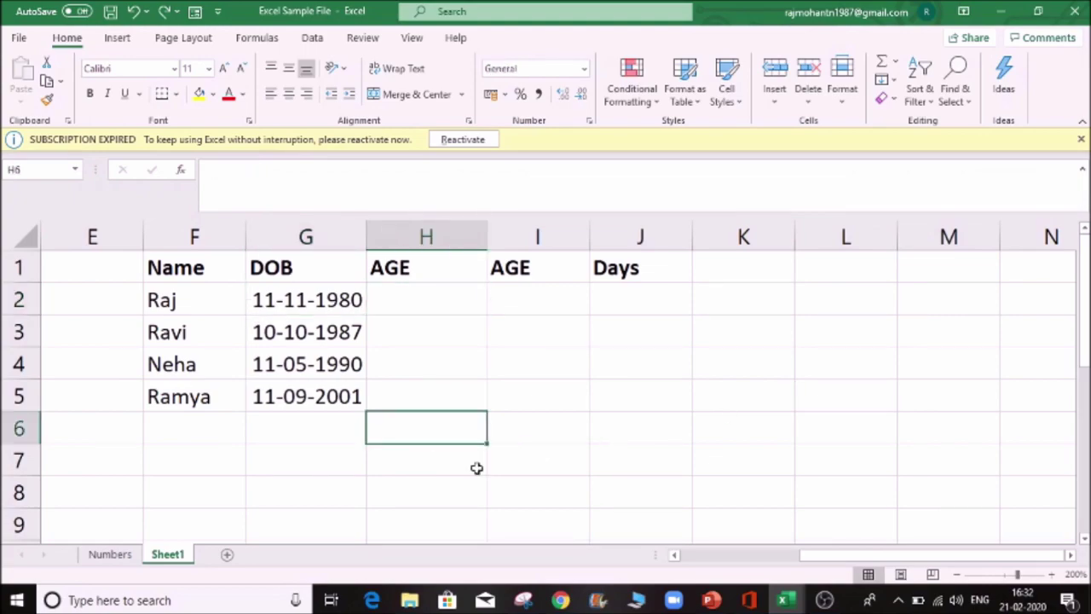
Enter =TODAY() in H6 to show 21-02-2020, then delete it again
text(=TO)
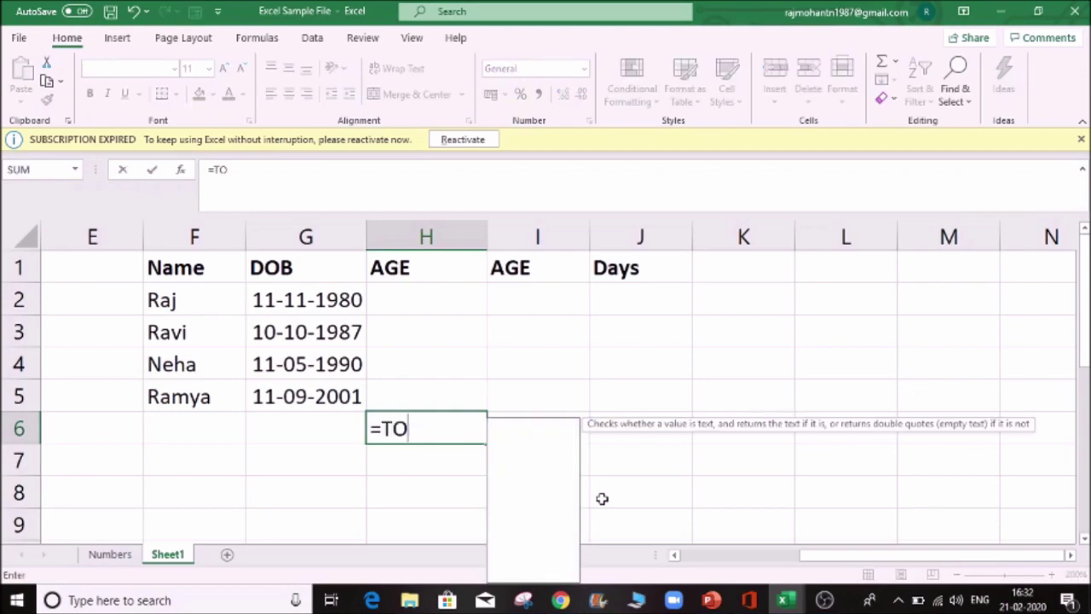
text(DAY()
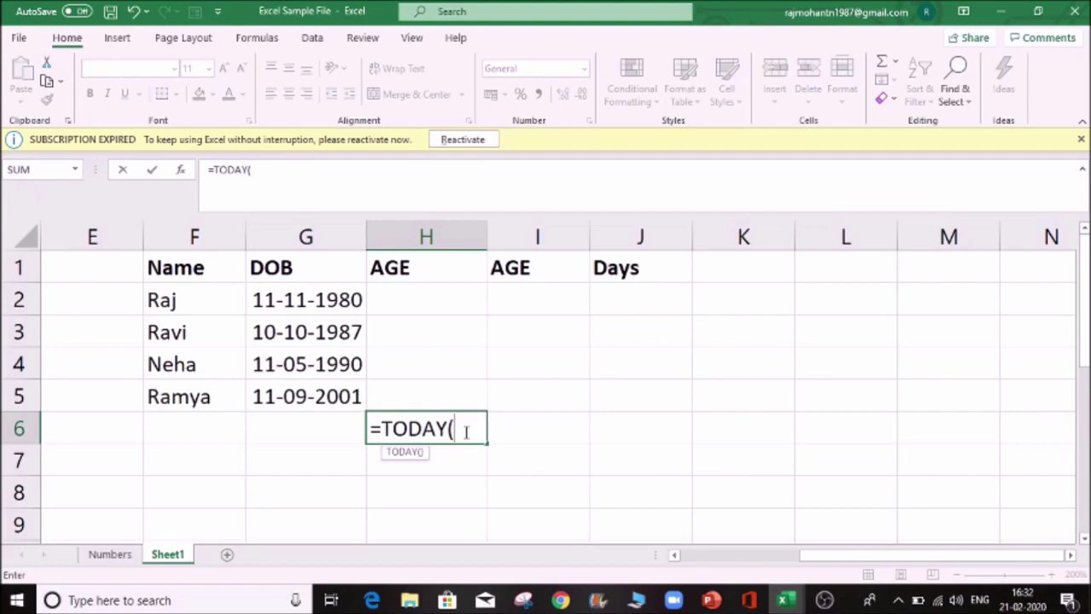
text())
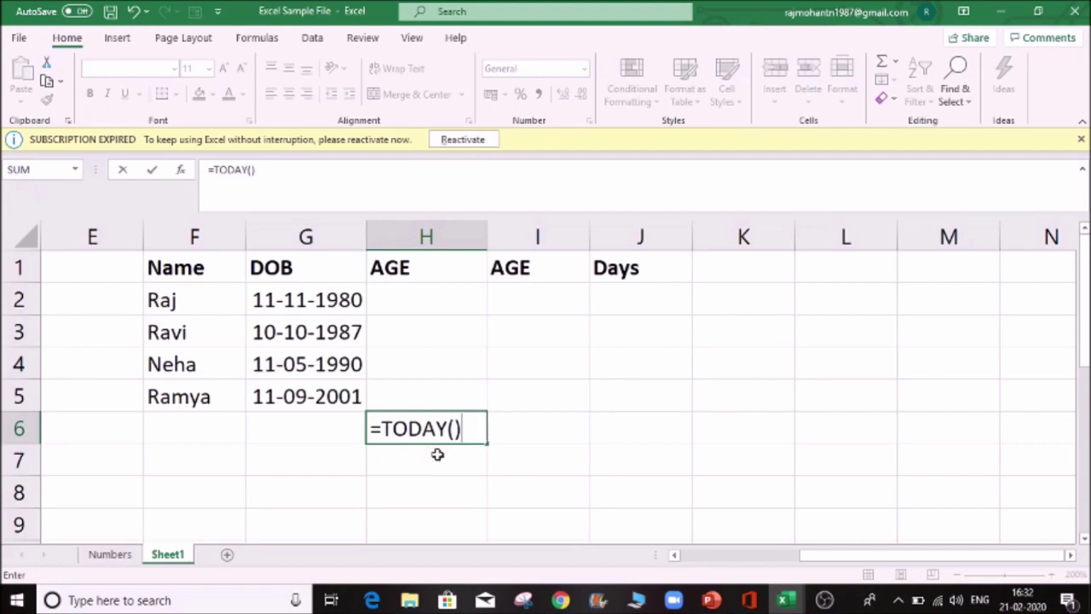
key(Return)
key(Up)
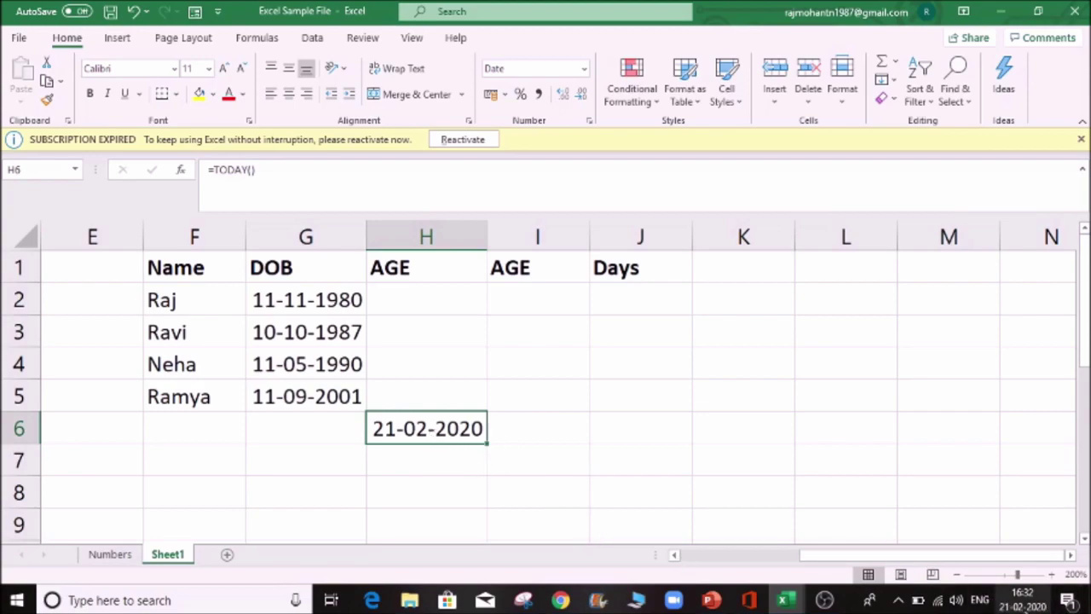
mouse_move(1030, 607)
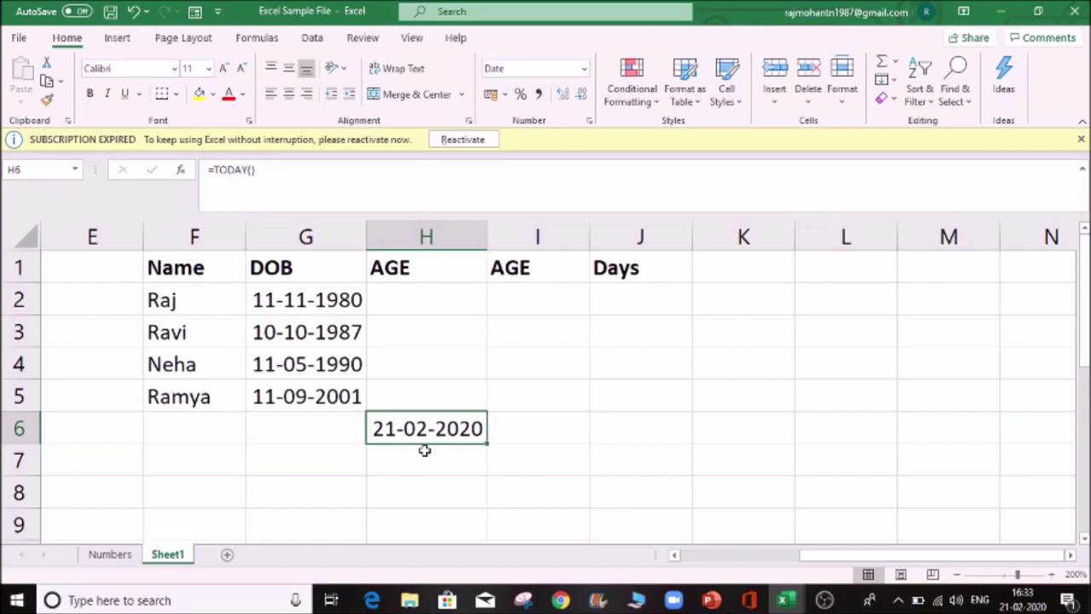
key(Delete)
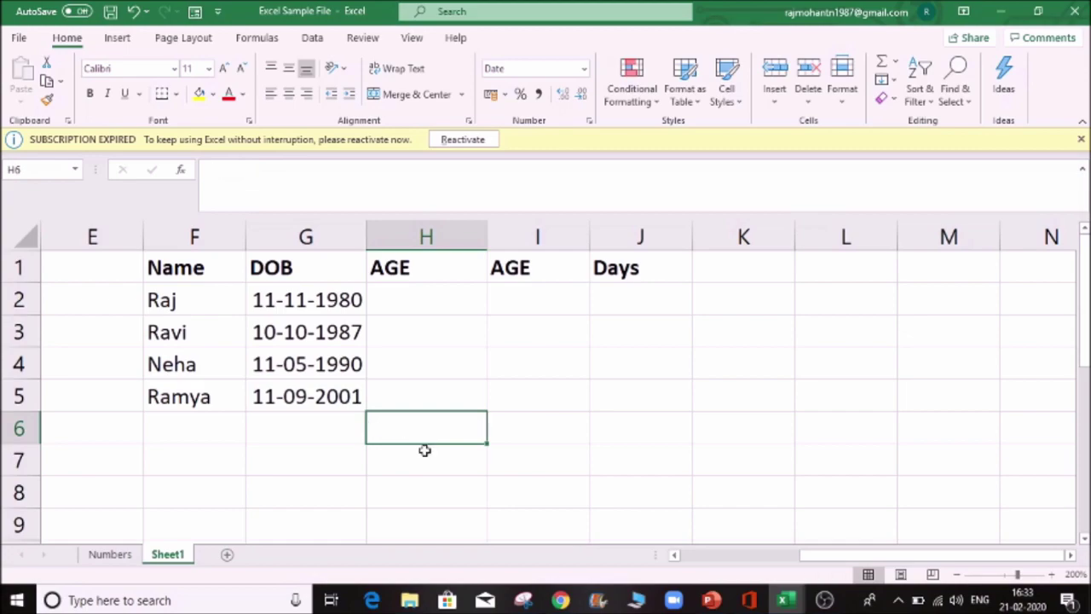
Enter =TODAY()-G2 in H2 and remove the decimals so it shows 14346 days
click(458, 302)
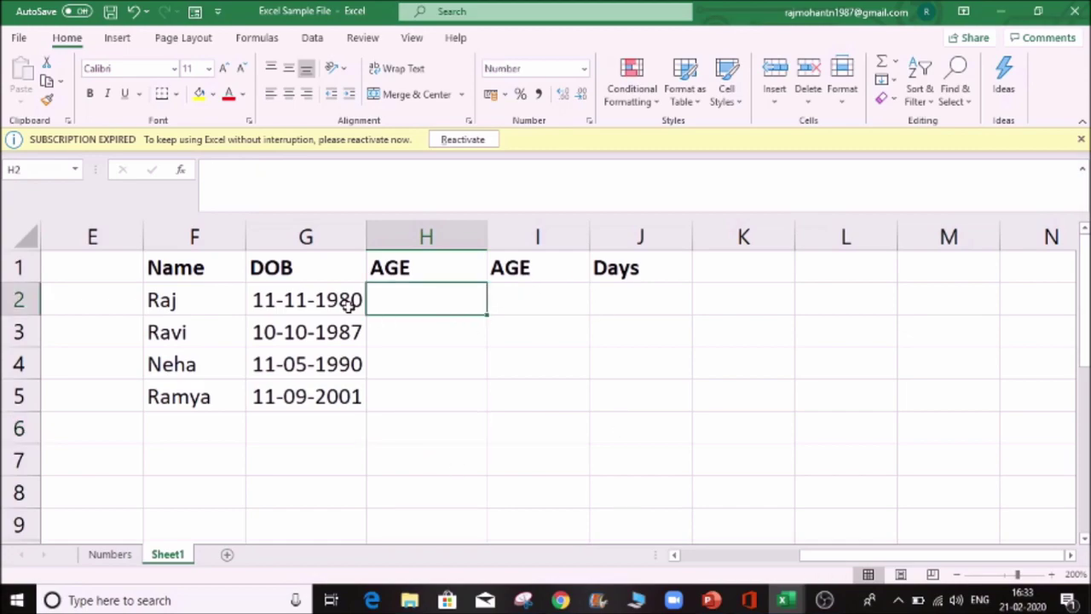
click(238, 294)
click(337, 299)
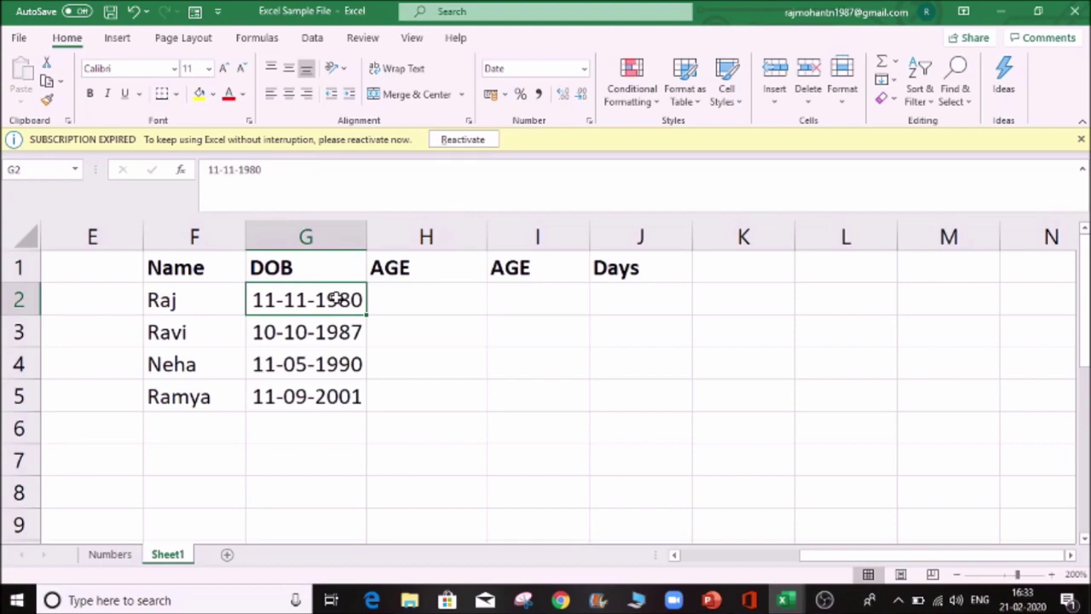
click(418, 303)
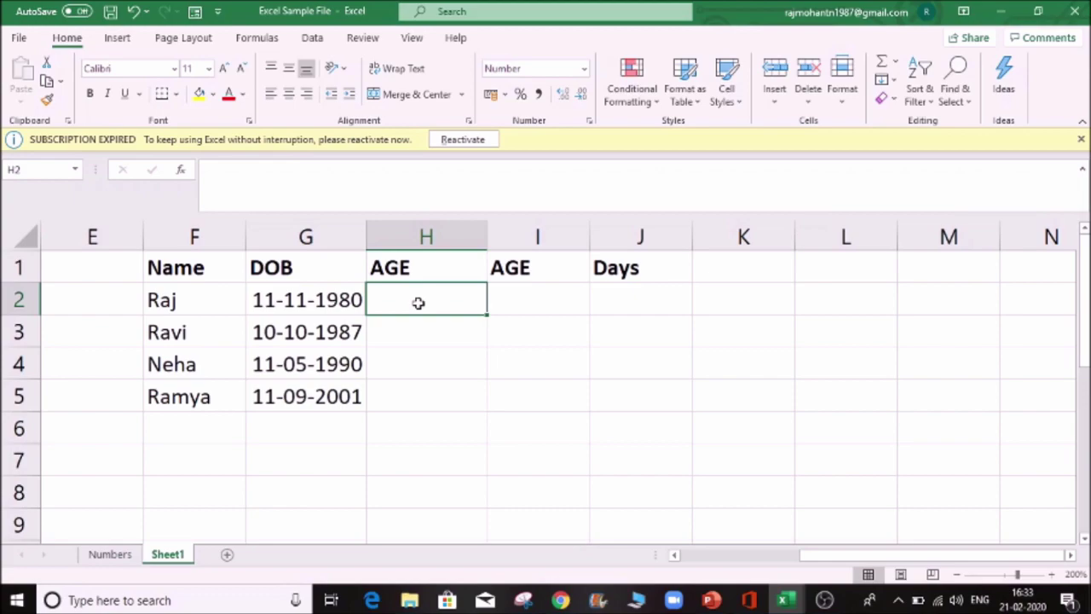
text(=)
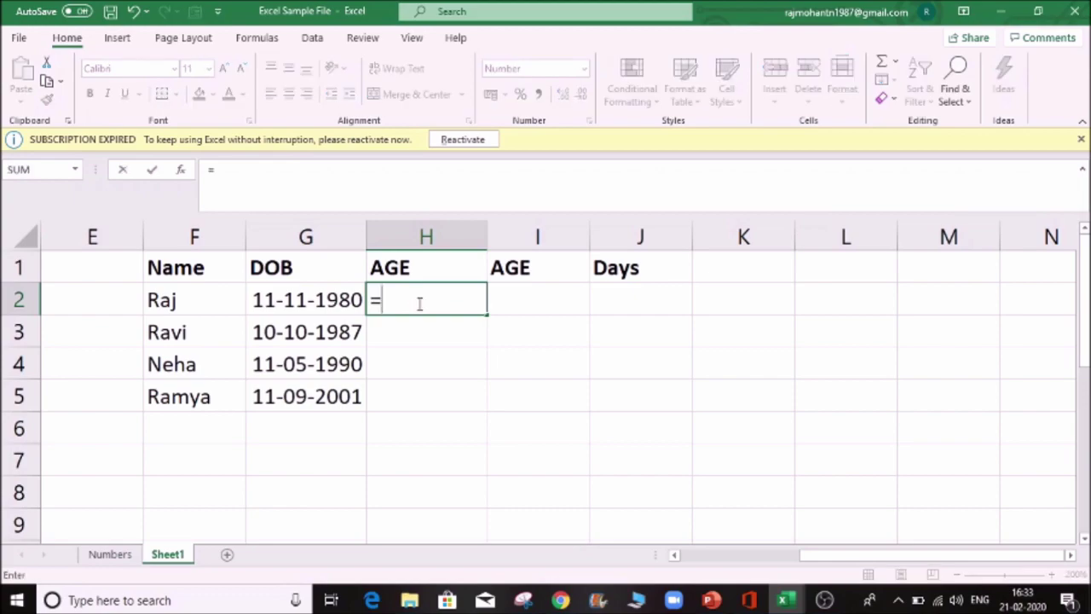
text(TODA)
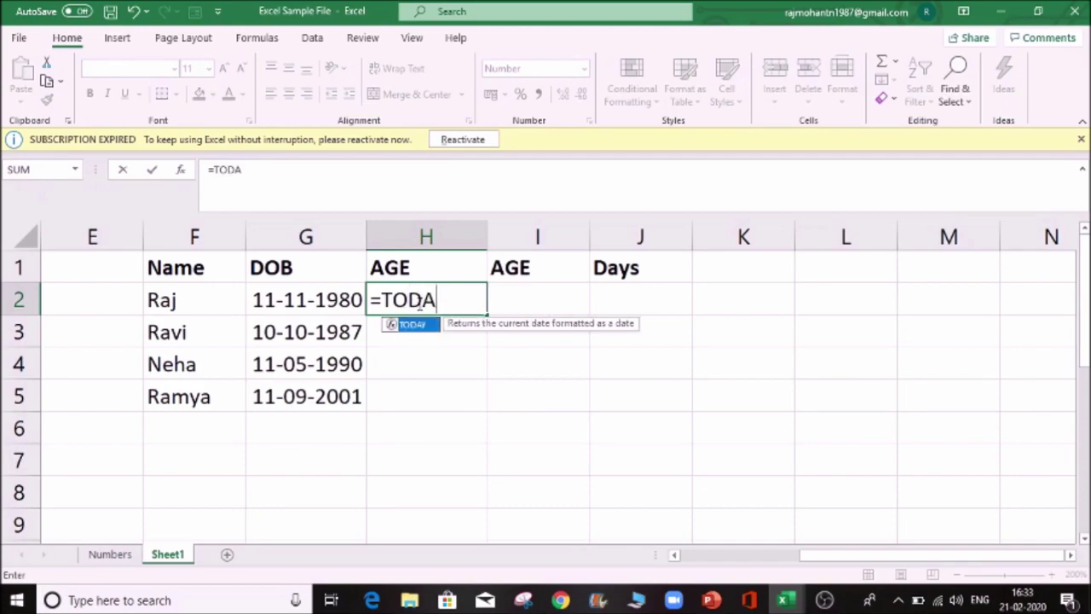
text(Y())
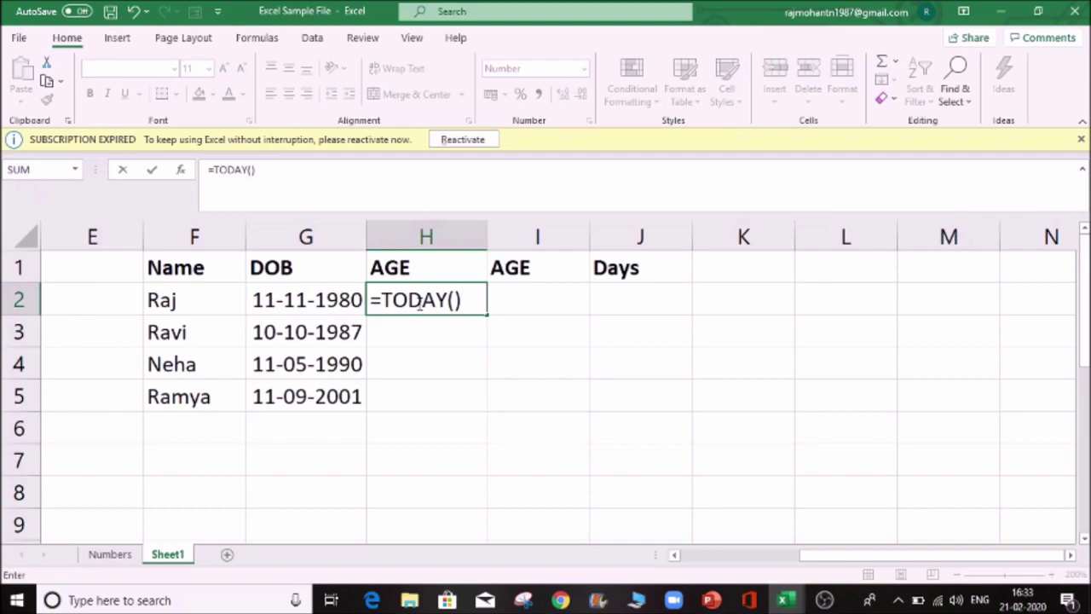
text(-)
click(335, 296)
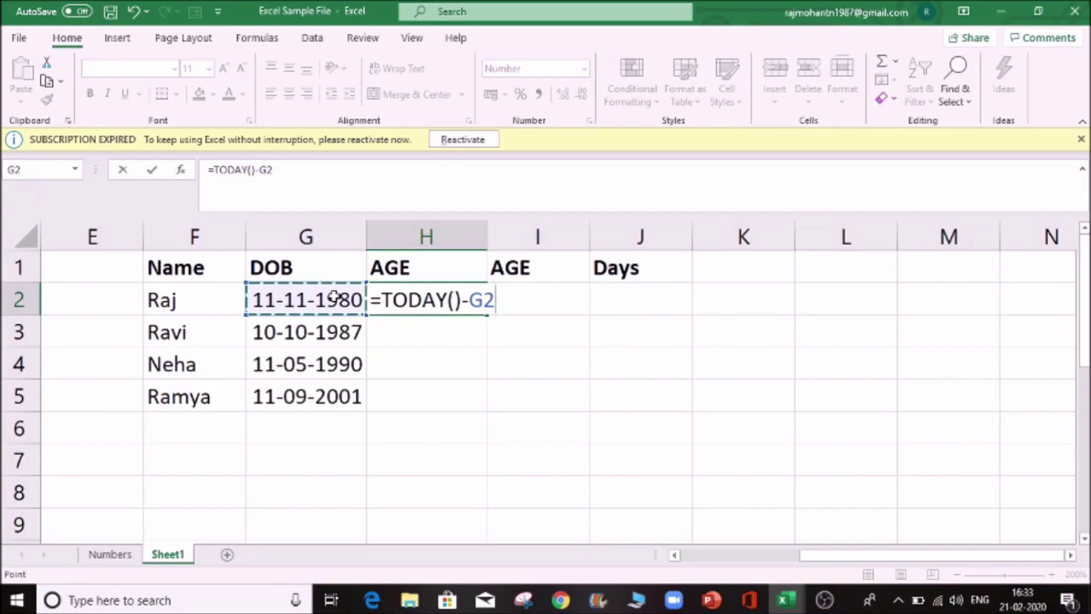
key(Return)
key(Up)
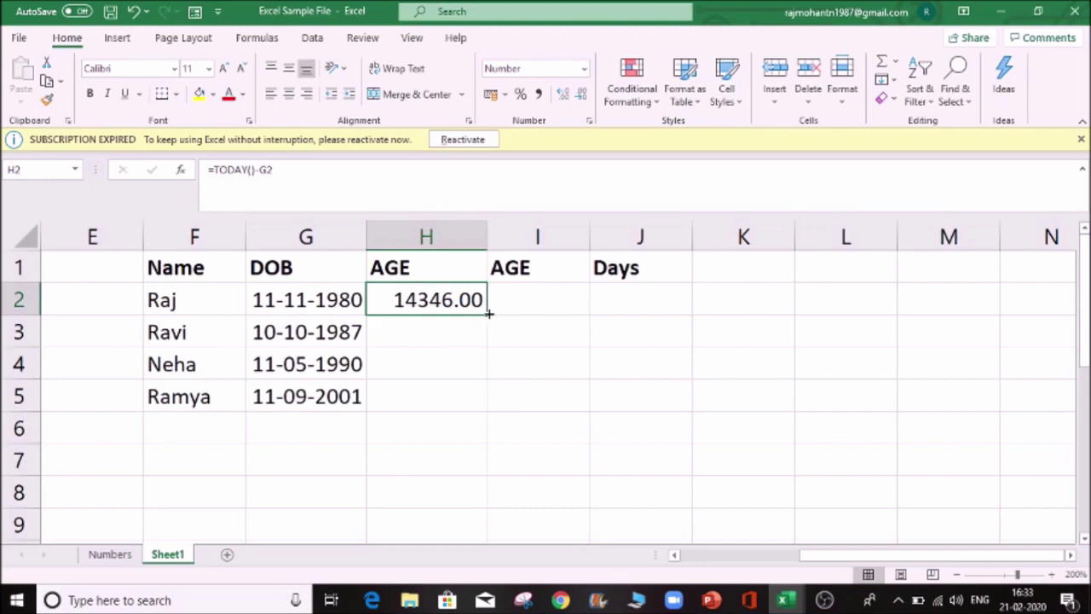
click(581, 93)
click(581, 94)
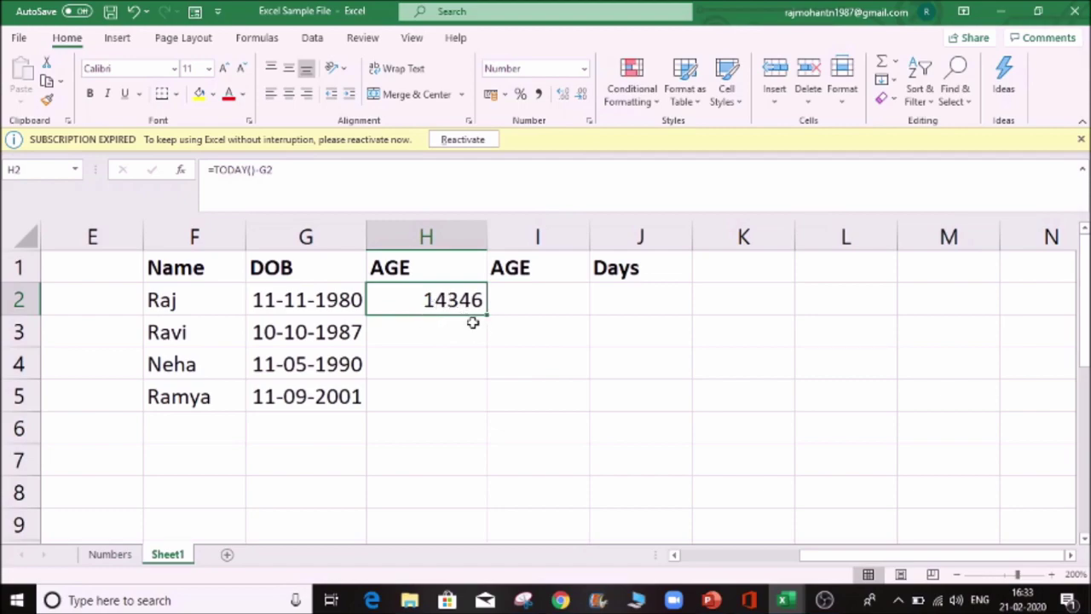
Review the name, birth date and days formula in row 2, then add a closing parenthesis to H2's formula
click(192, 302)
click(358, 297)
click(441, 307)
click(320, 302)
click(442, 304)
click(456, 330)
click(454, 305)
click(607, 311)
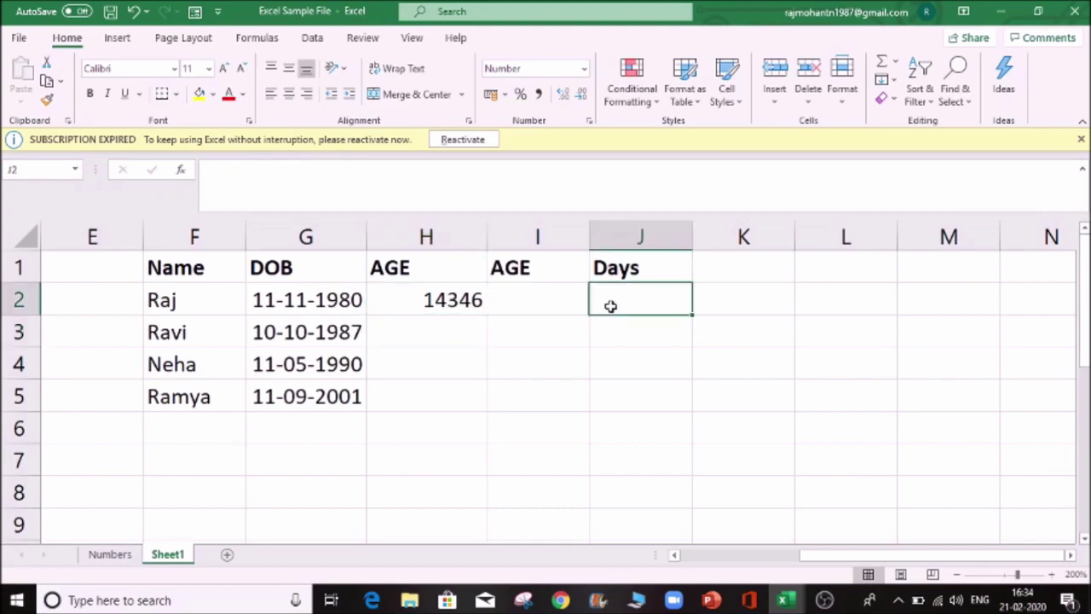
click(437, 308)
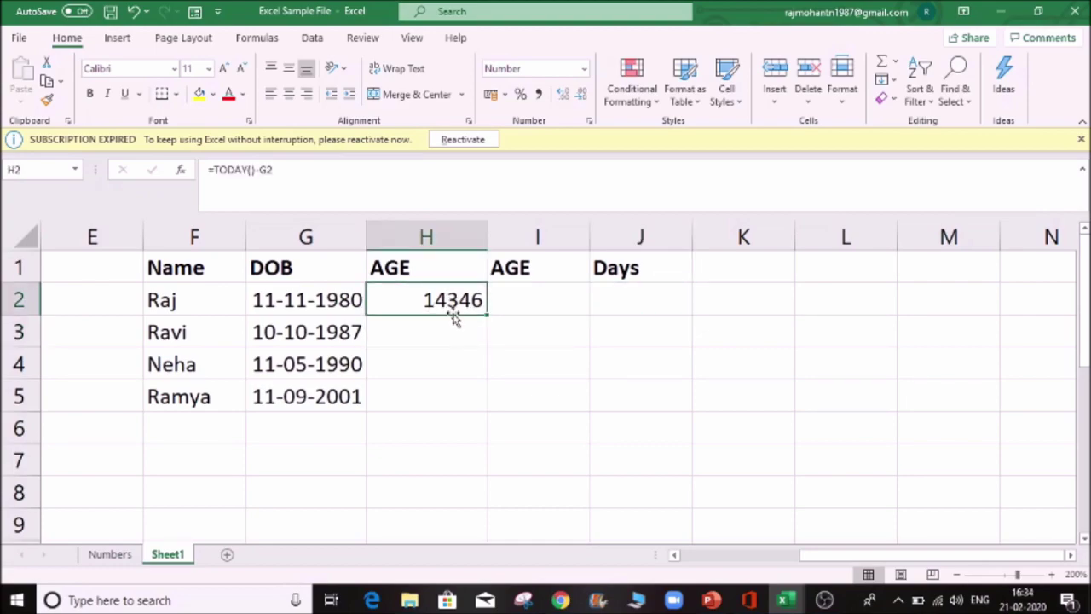
click(454, 322)
click(453, 299)
click(304, 175)
text())
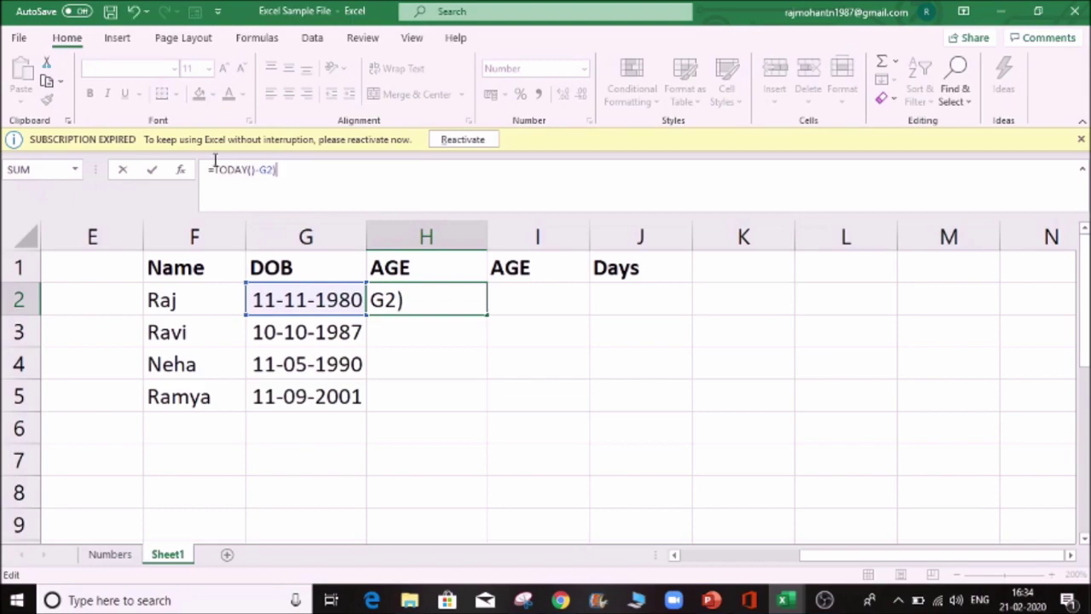
Change H2 to =(TODAY()-G2)/365.25 to give the age in years
click(262, 208)
click(215, 170)
text(()
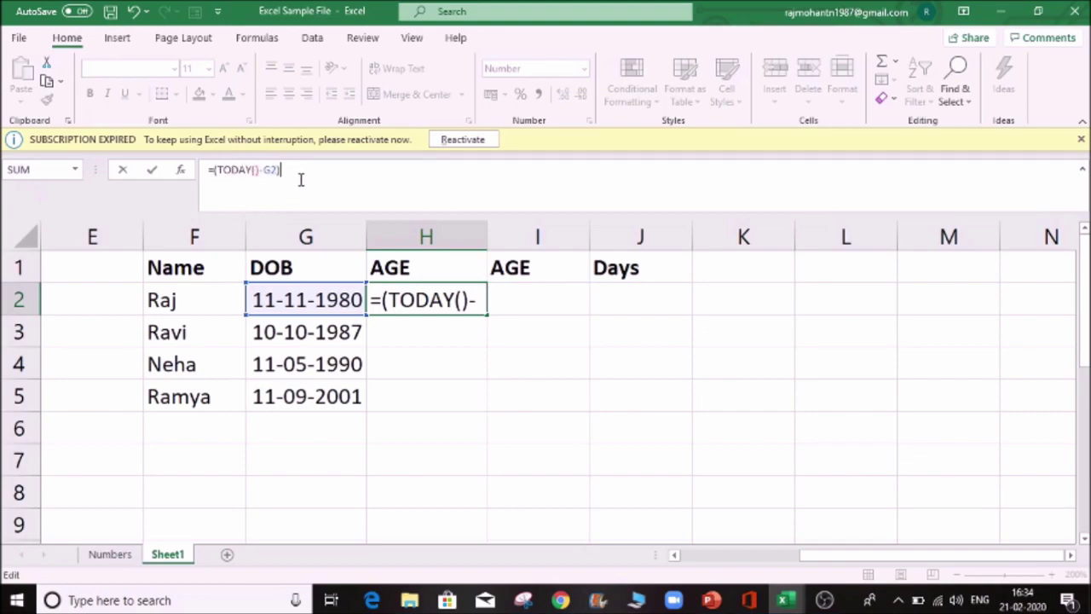
text(/365)
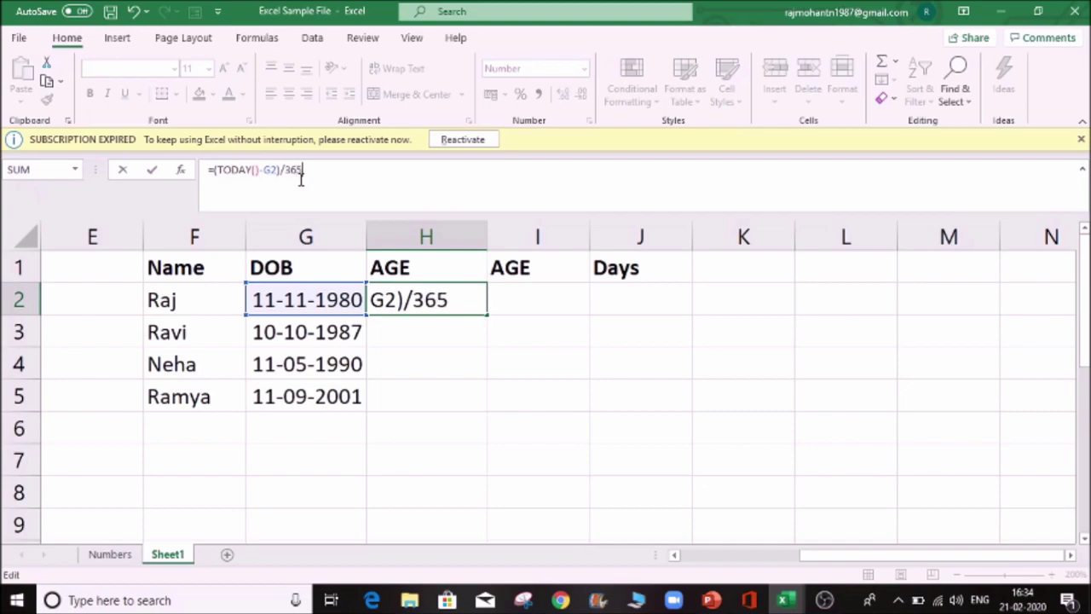
text(.25)
key(Return)
key(Up)
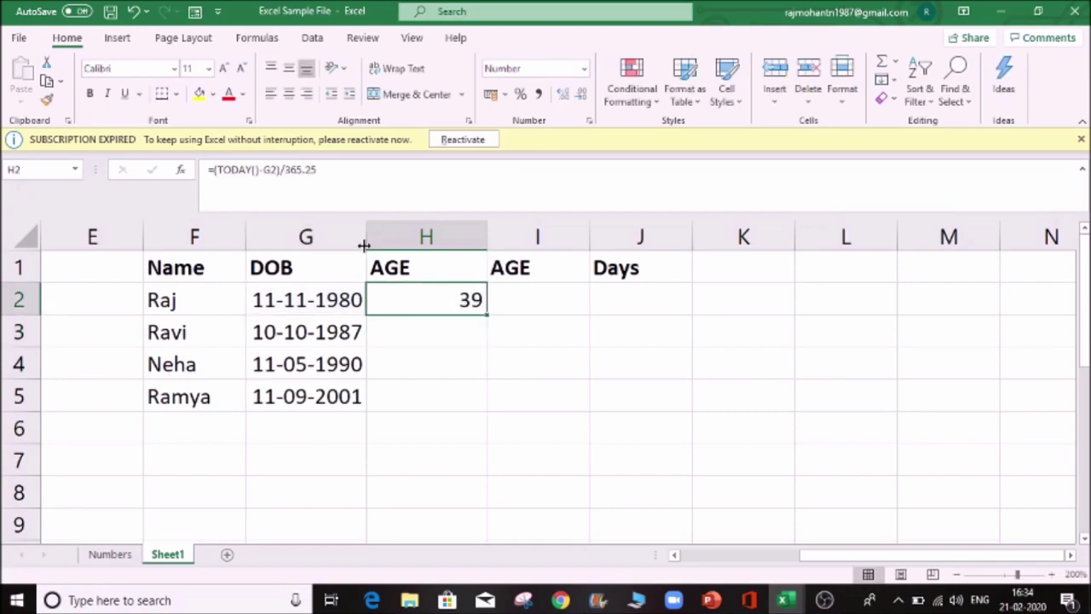
Fill the age formula down to H5 and check the copied formulas
double_click(489, 317)
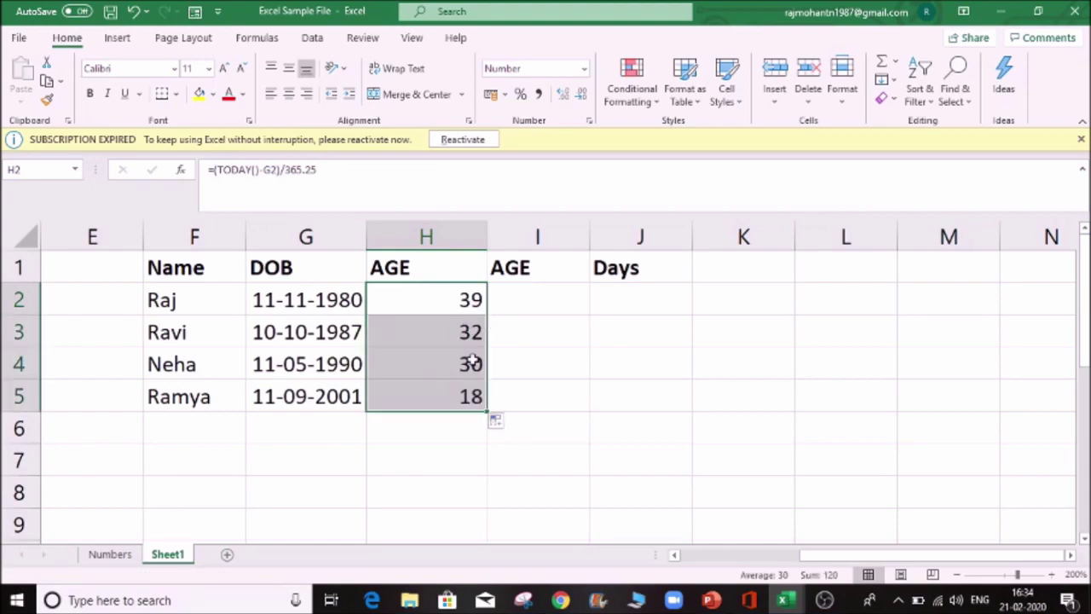
click(469, 296)
click(472, 333)
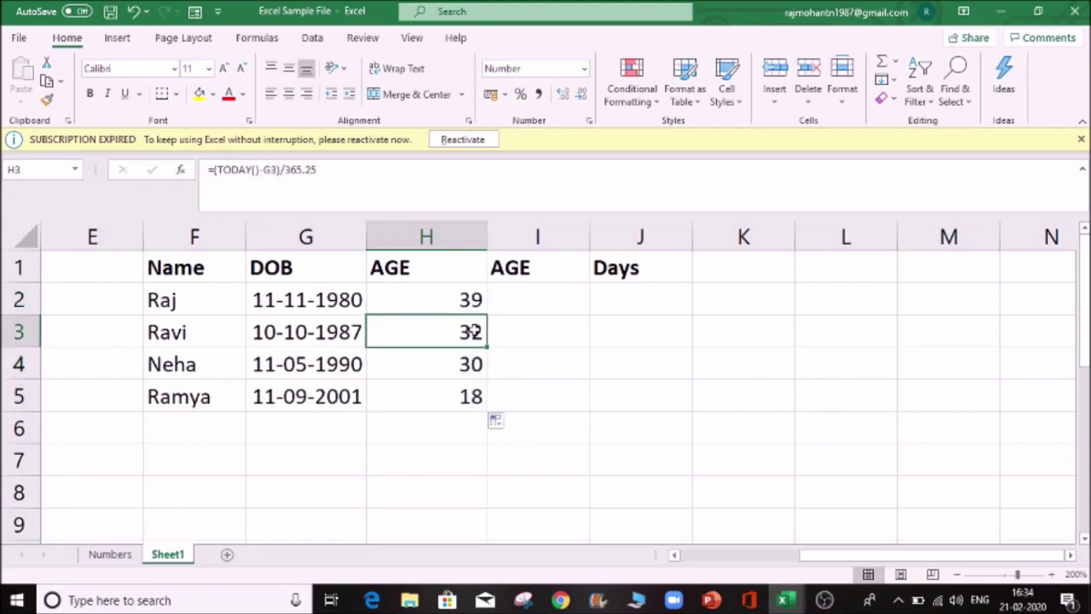
click(470, 363)
click(435, 402)
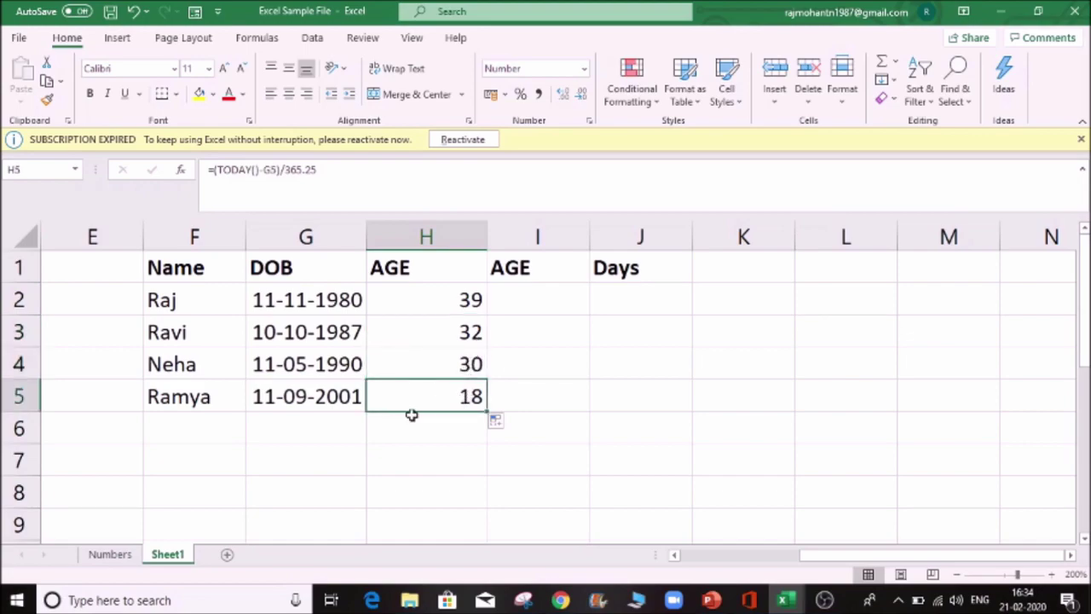
click(351, 397)
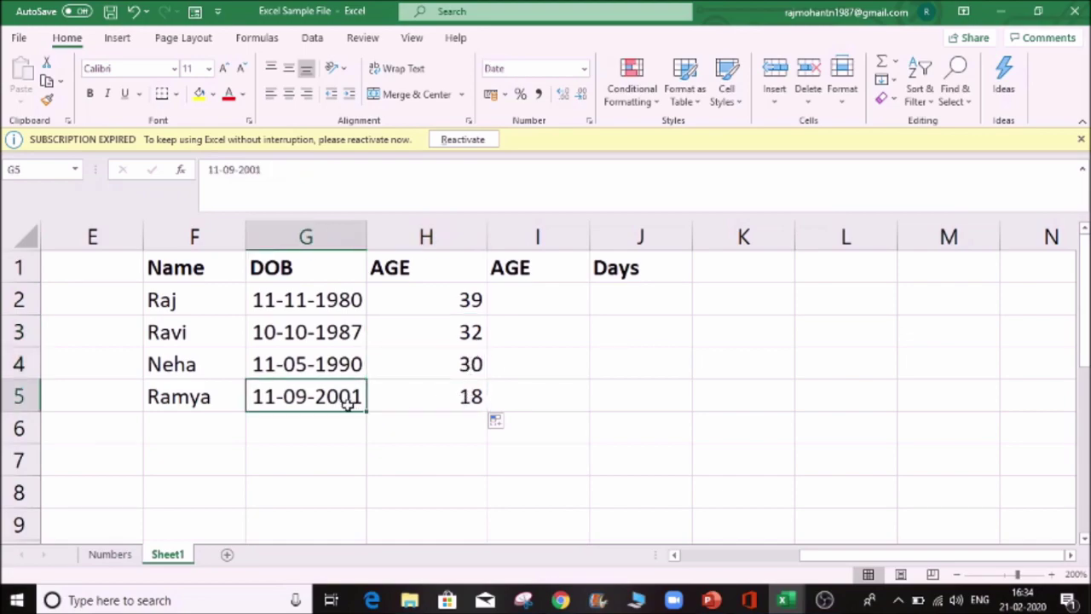
click(447, 406)
Format the ages in H2:H5 to show two decimal places
drag(434, 309, 453, 396)
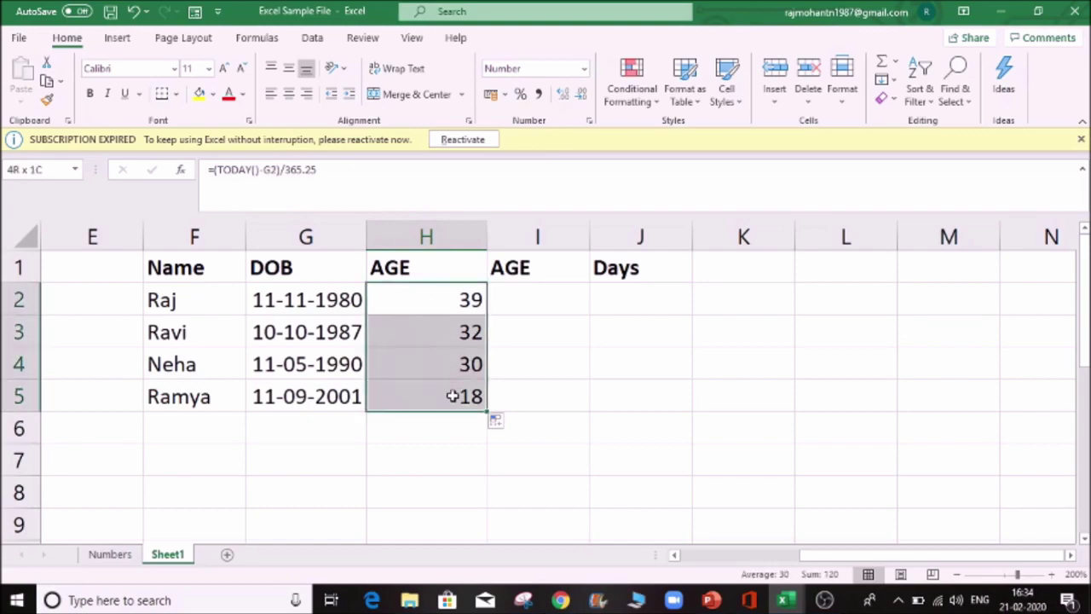
double_click(562, 100)
click(563, 99)
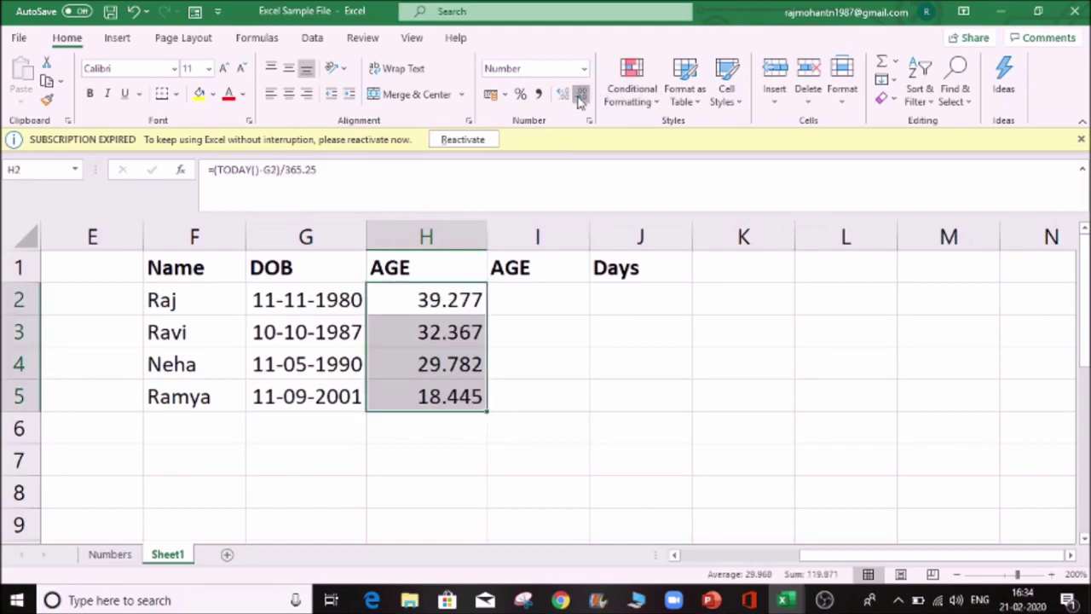
click(580, 99)
click(453, 301)
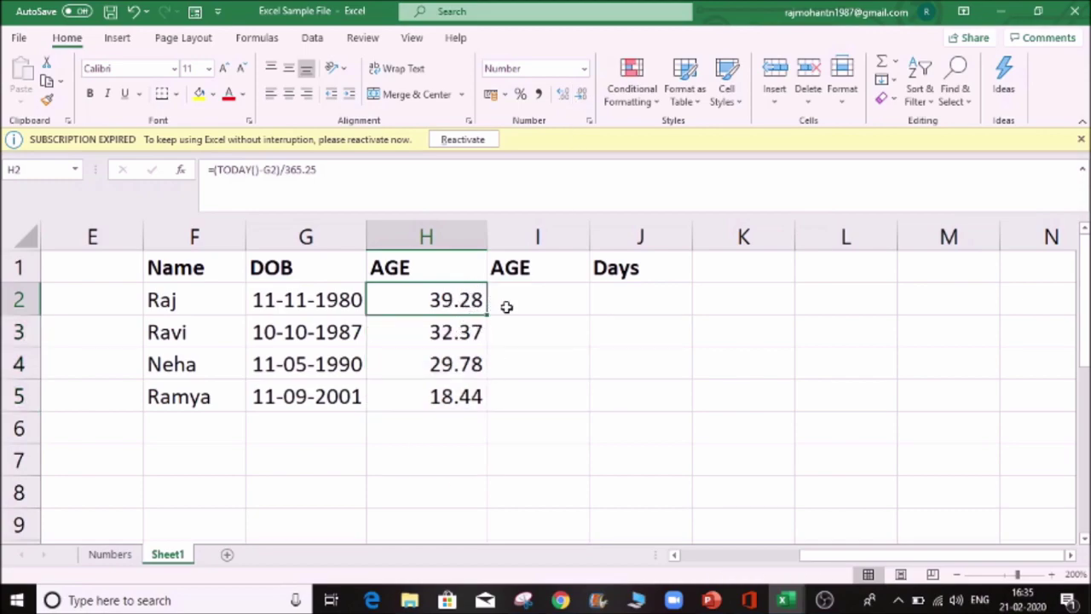
click(459, 452)
Put a test value of 39.5 in H7, briefly changing it to 39.55 and back
text(39.5)
key(Tab)
click(459, 452)
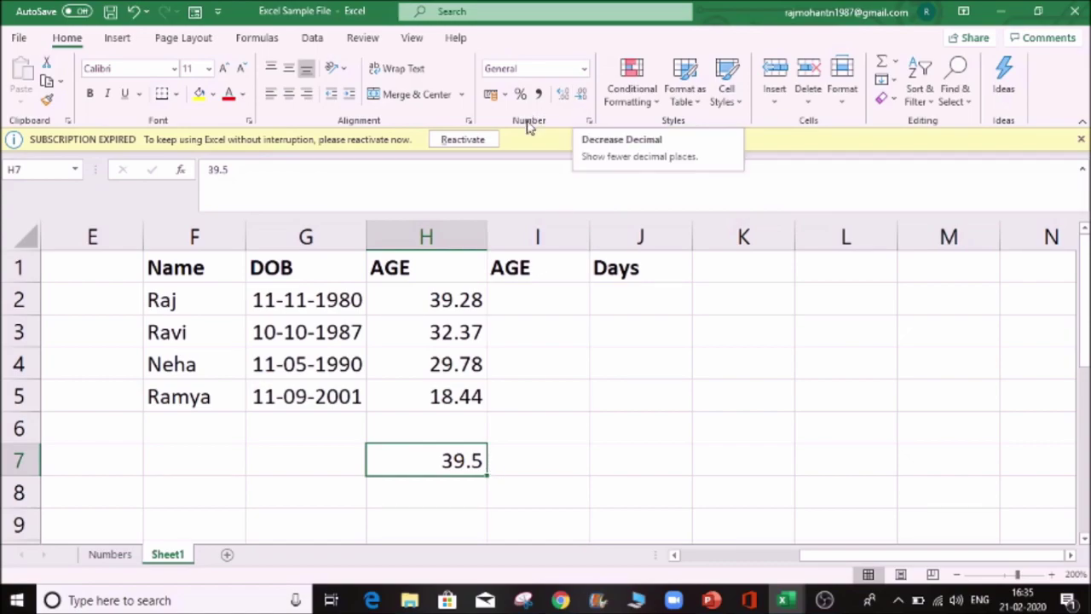
click(375, 179)
text(5)
key(Tab)
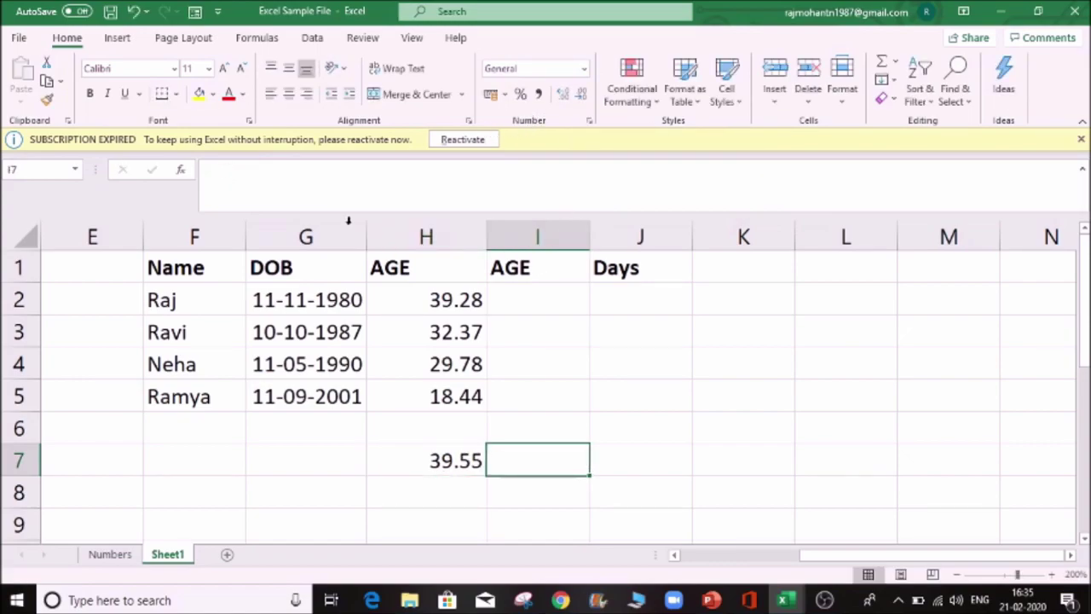
click(430, 465)
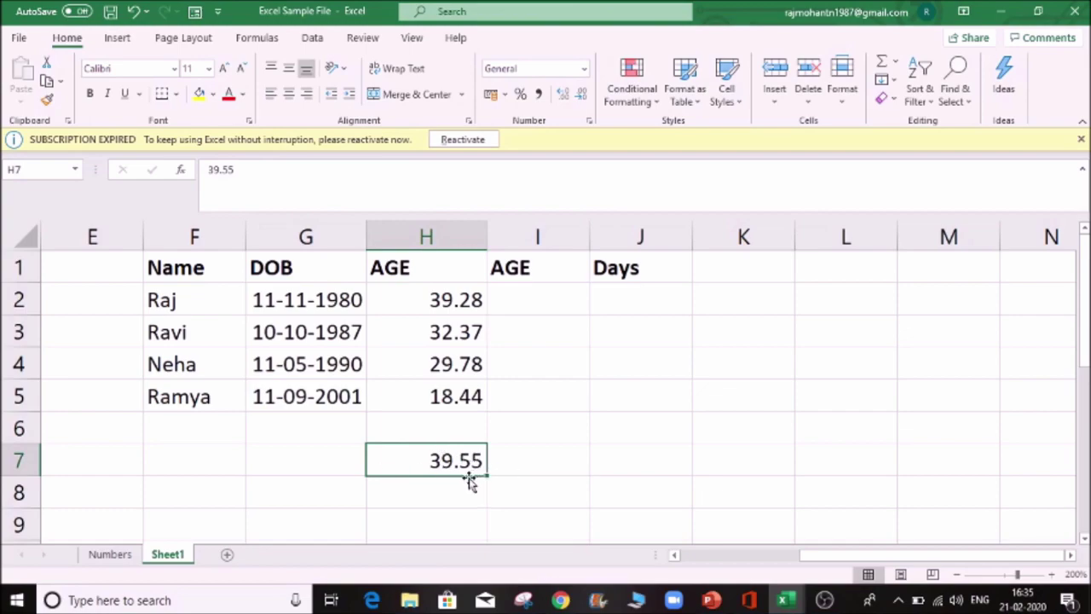
click(345, 179)
key(BackSpace)
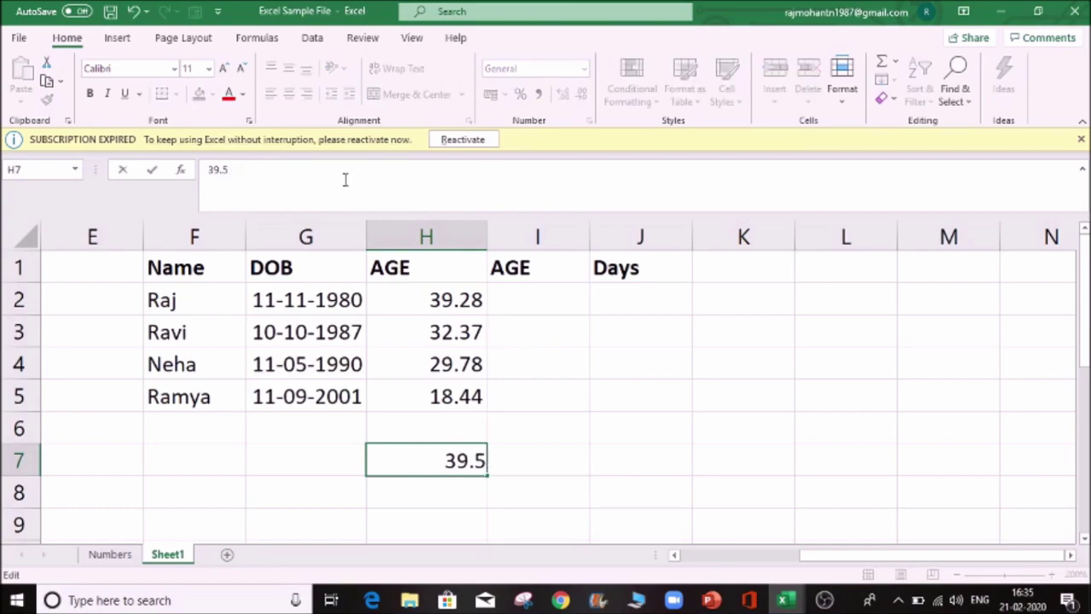
key(Tab)
click(457, 454)
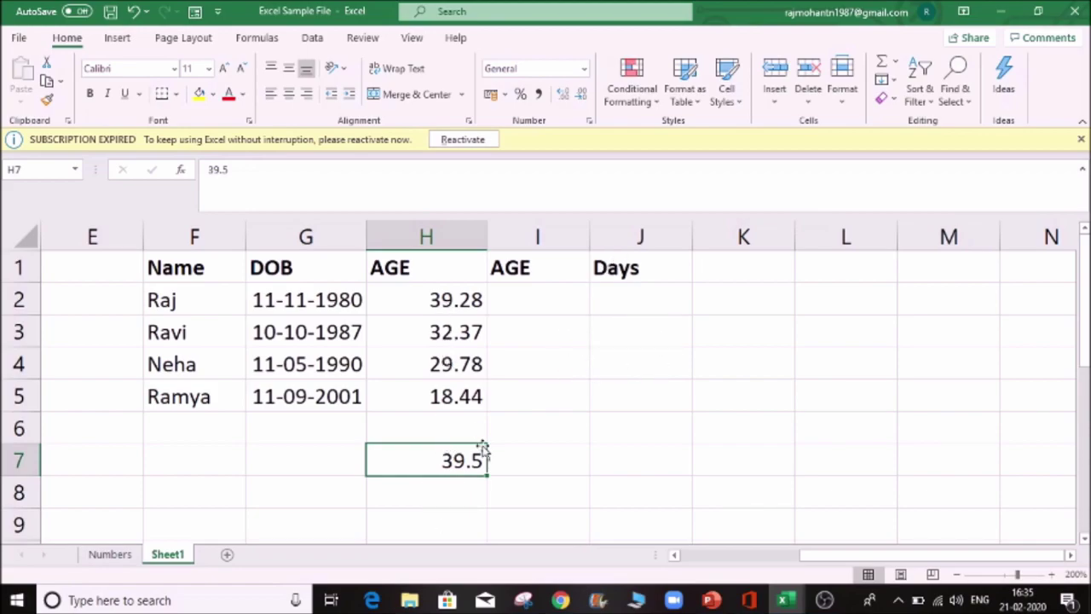
Clear the test value from H7 and move to cell I2
key(Delete)
key(Up)
key(Up)
key(Up)
key(Up)
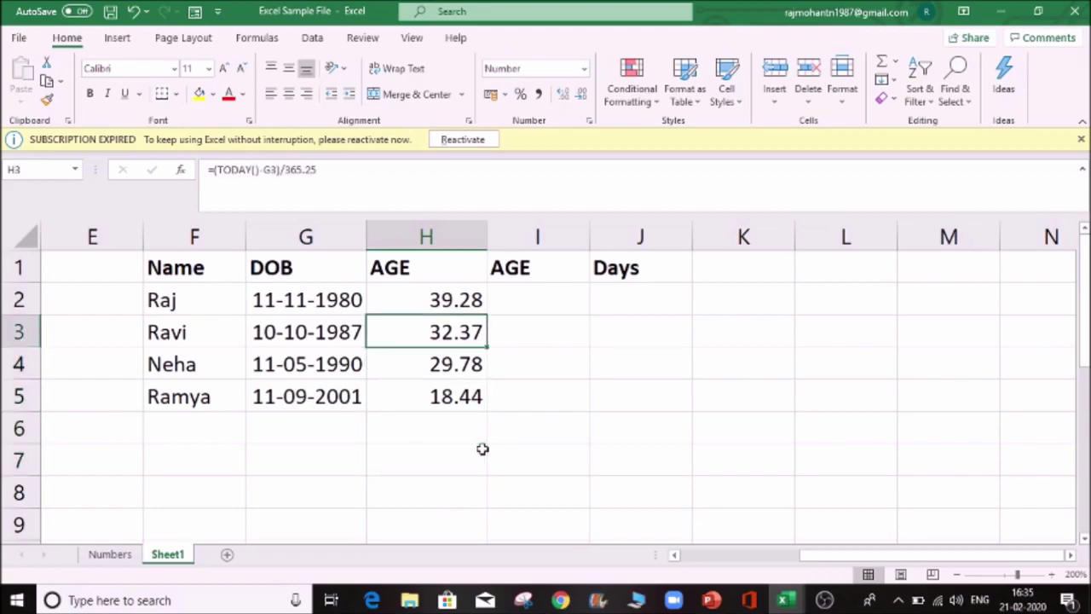
key(Up)
key(Right)
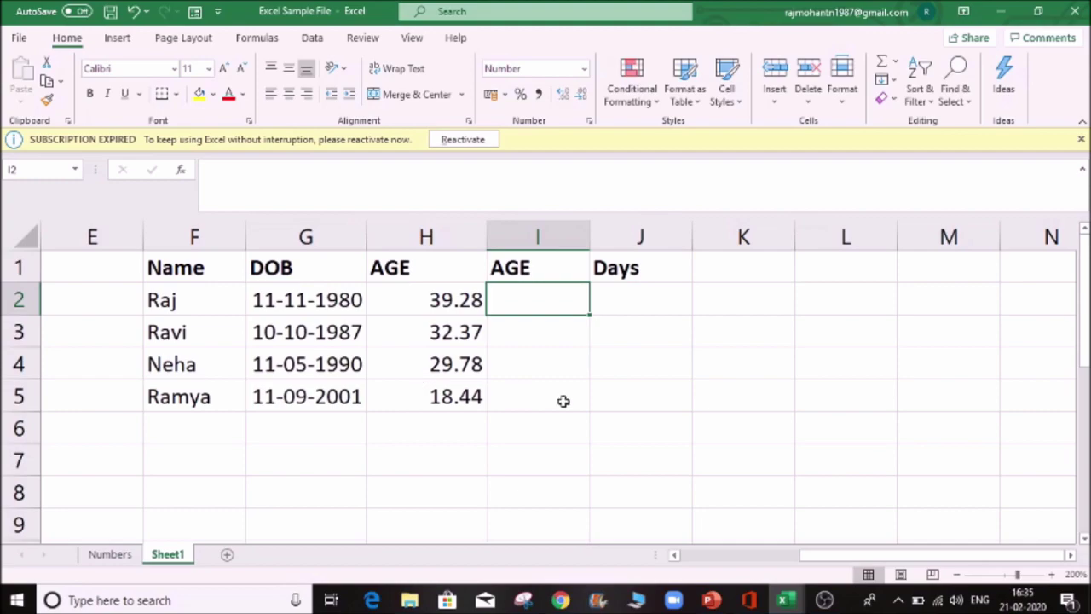
Enter =INT(H2) in I2 and fill it down to I5 for whole-year ages
text(=INT )
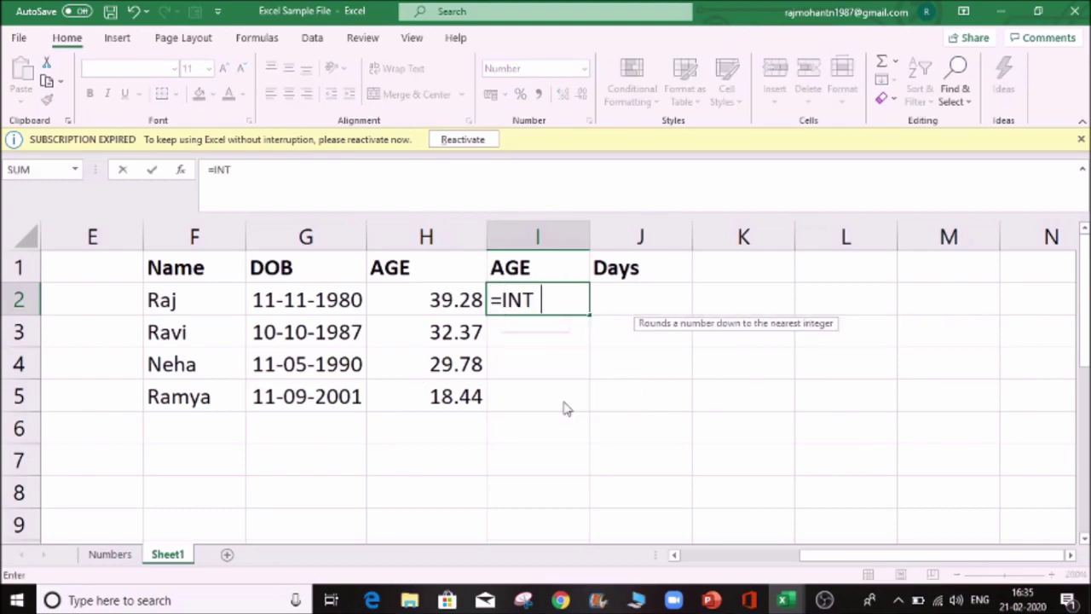
text((H2)
key(Return)
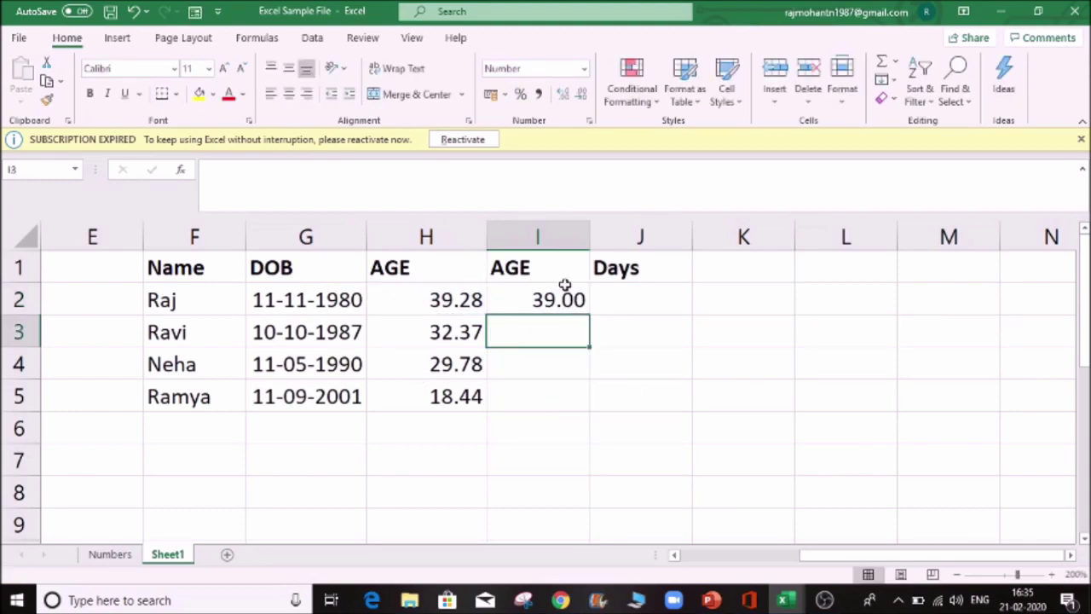
click(565, 290)
double_click(589, 317)
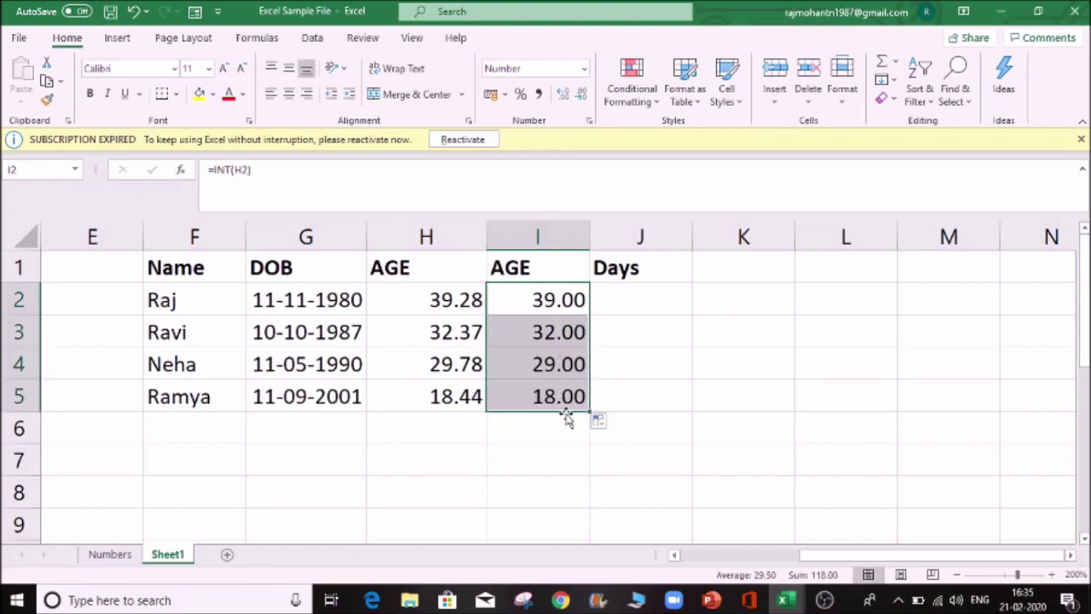
Enter =H2-I2 in J2 to get the fraction of a year since the last birthday
click(629, 294)
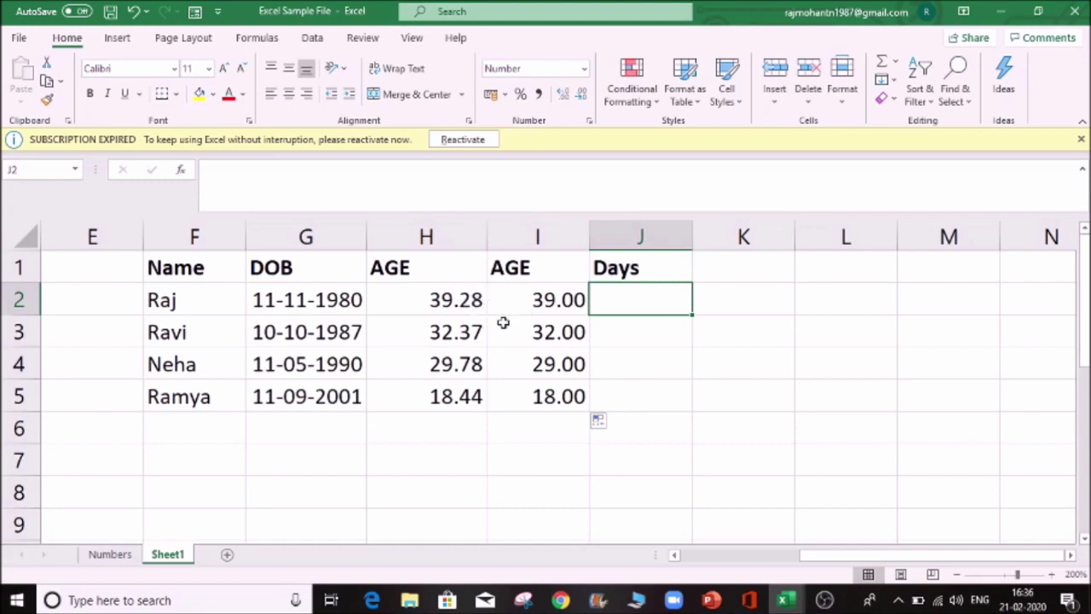
click(629, 338)
click(629, 300)
text(=)
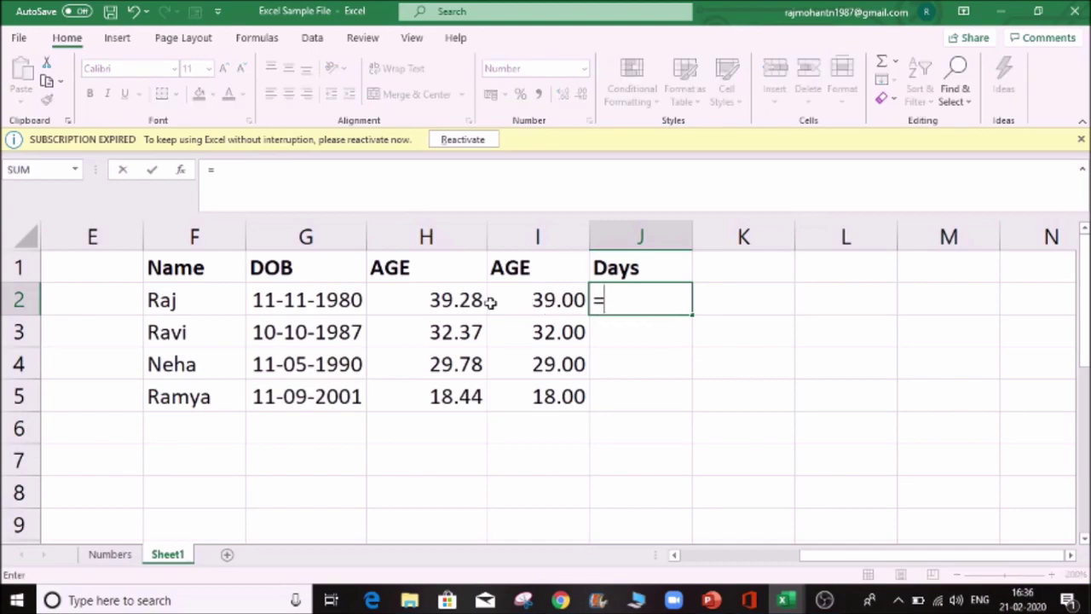
click(460, 310)
text(-)
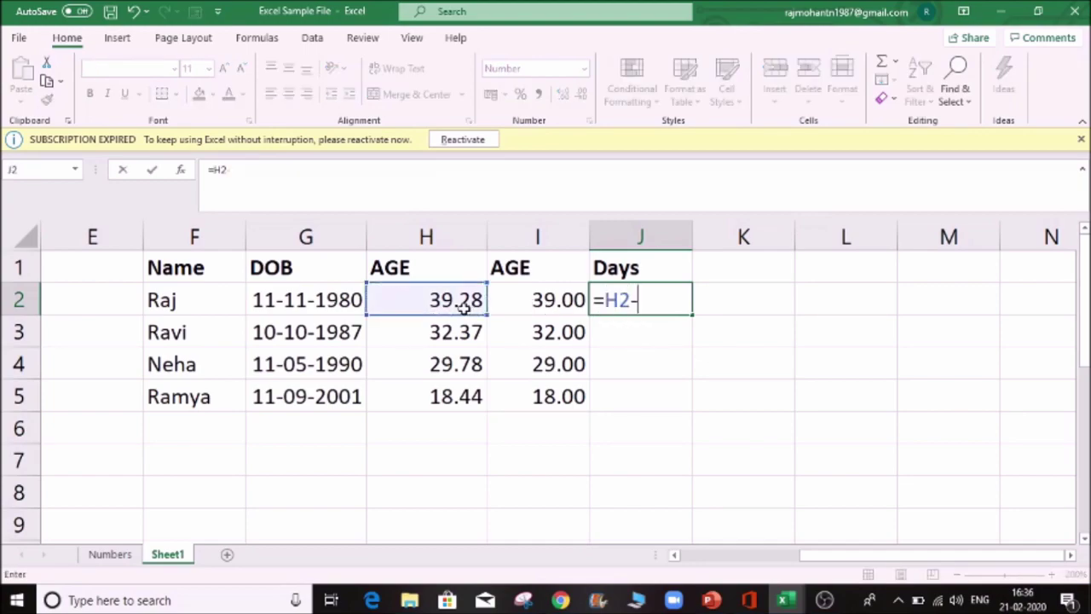
click(558, 305)
key(Return)
key(Up)
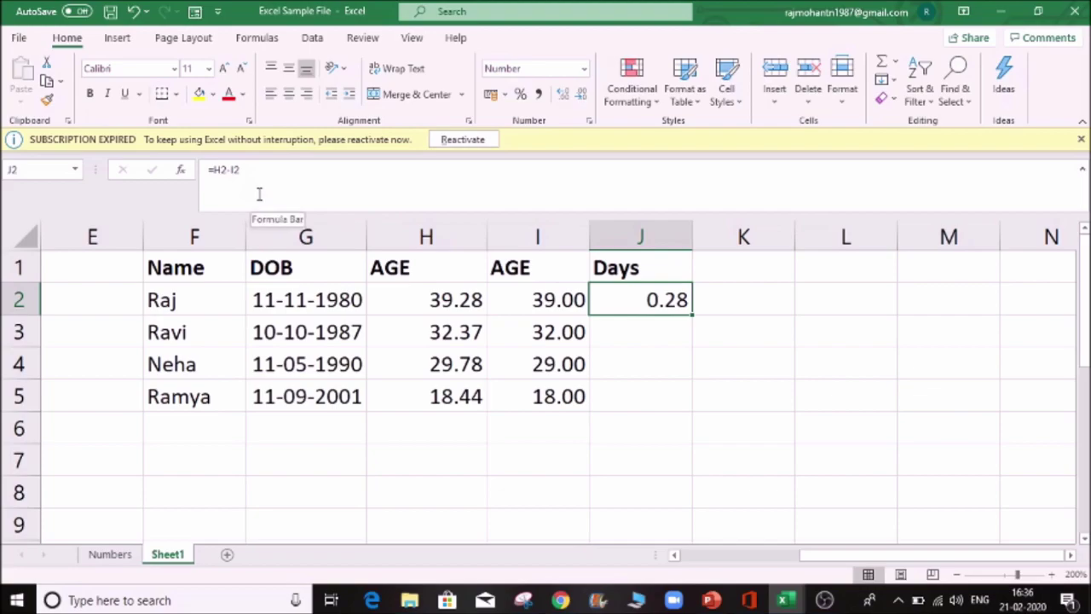
Change J2 to =(H2-I2)*365 and fill it down to J5
click(224, 173)
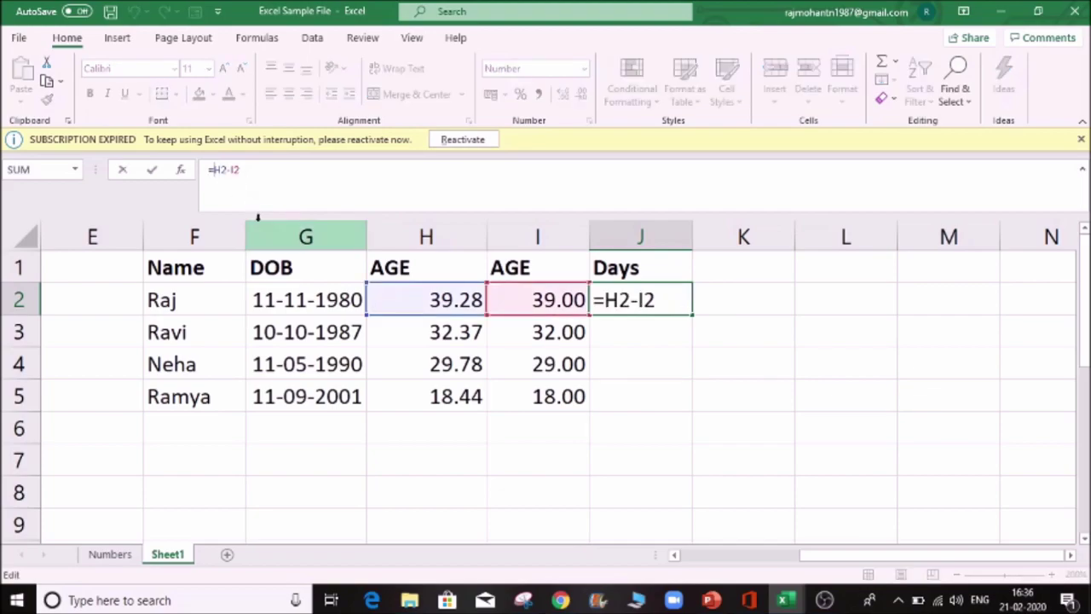
text((H2-I2)
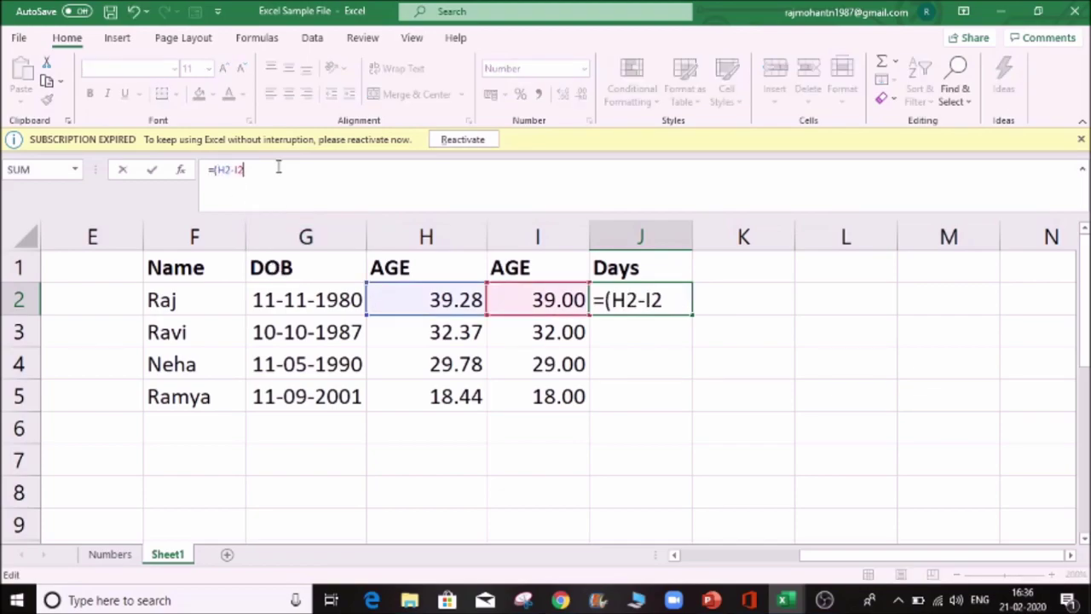
text()*365)
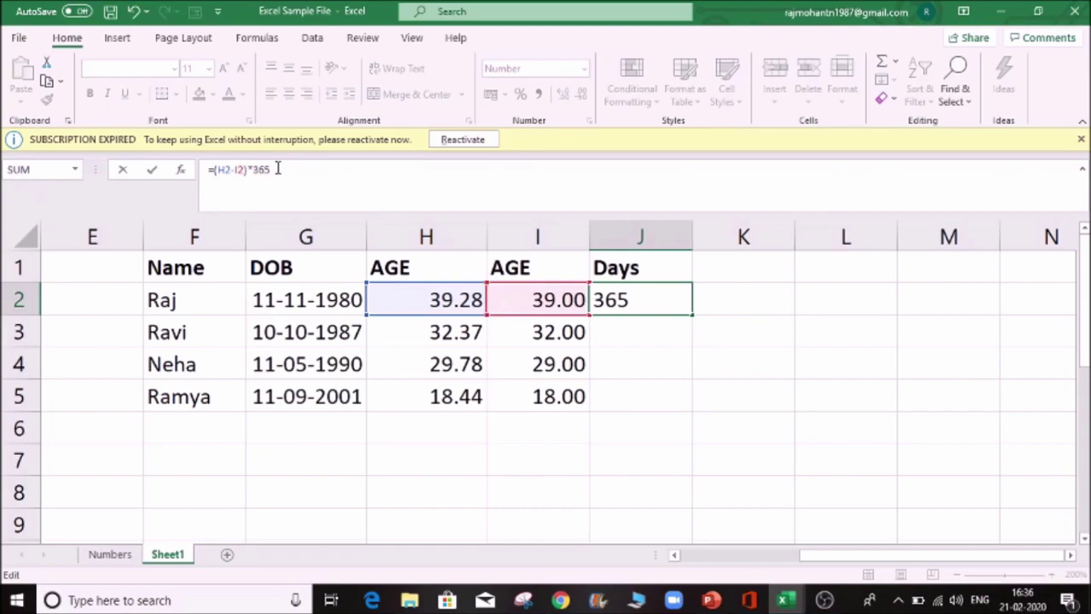
key(ctrl+Return)
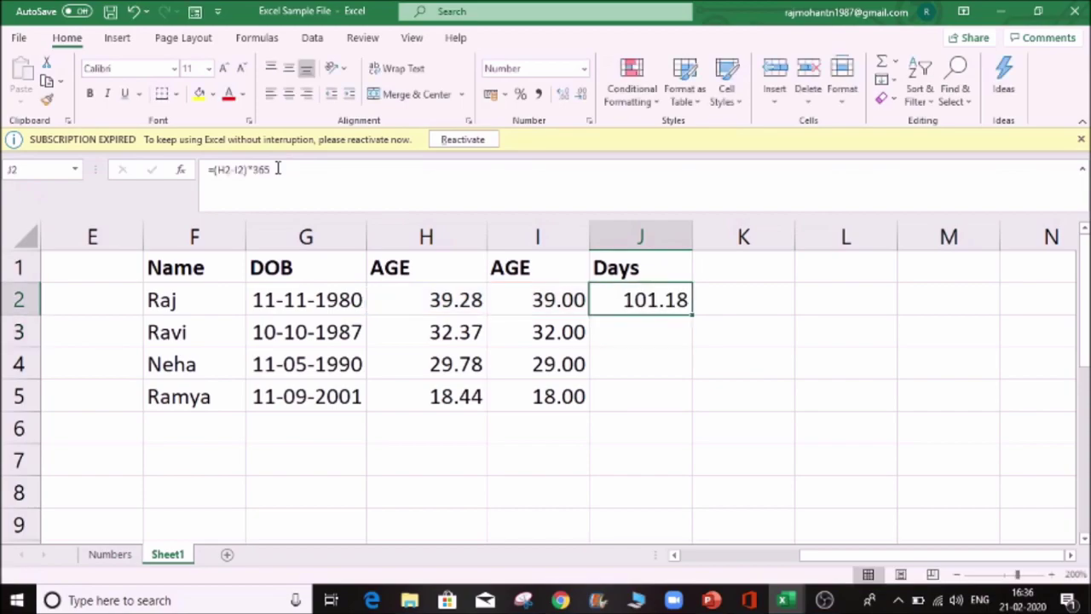
double_click(695, 312)
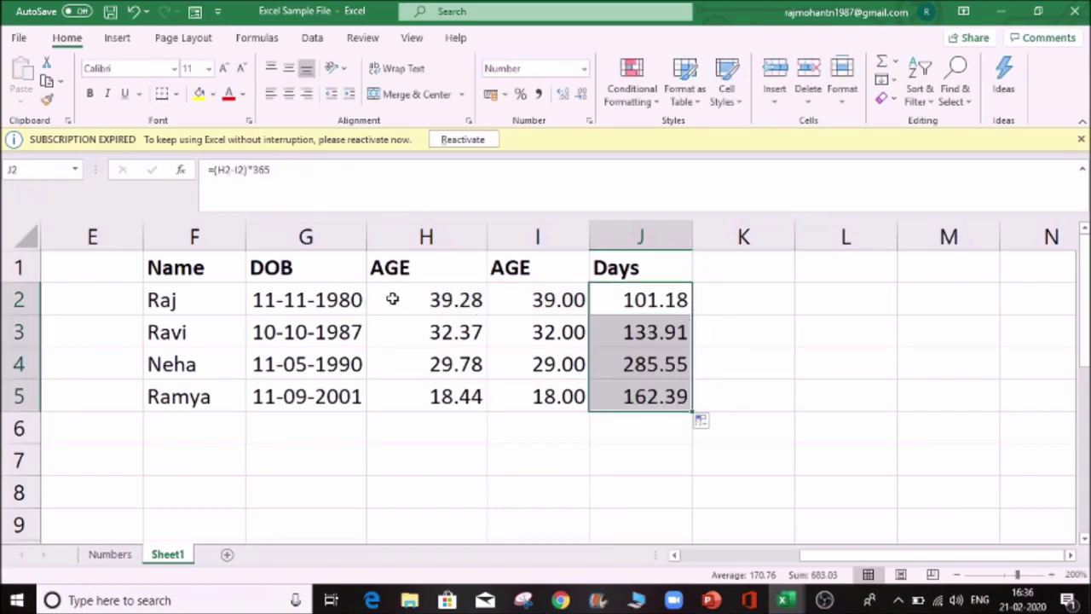
click(297, 305)
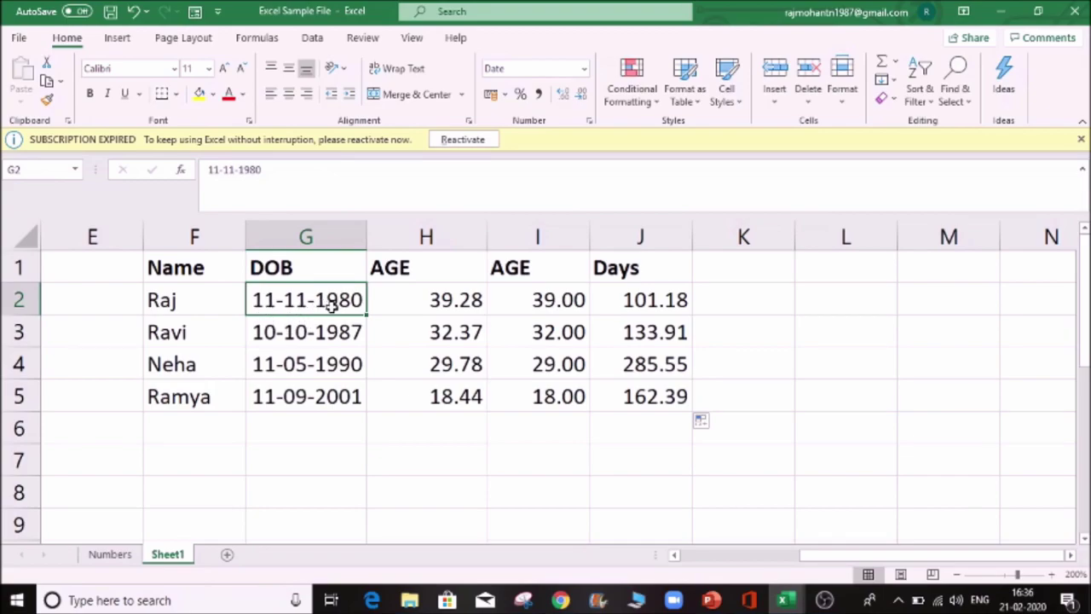
click(665, 306)
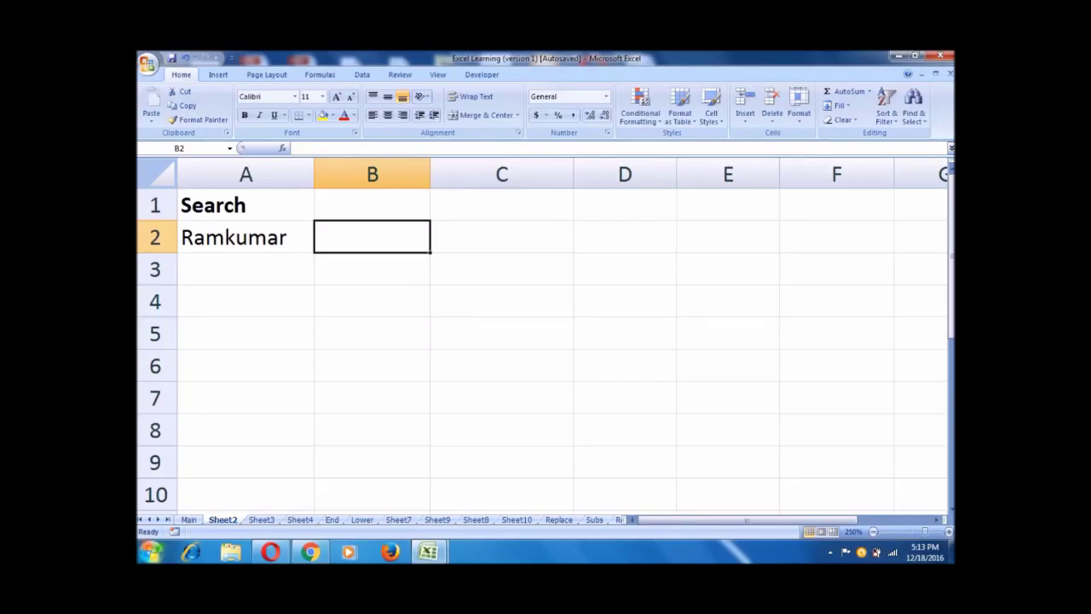
Enter =SEARCH("m",A2) in B2 to find the position of m in the name
text(=)
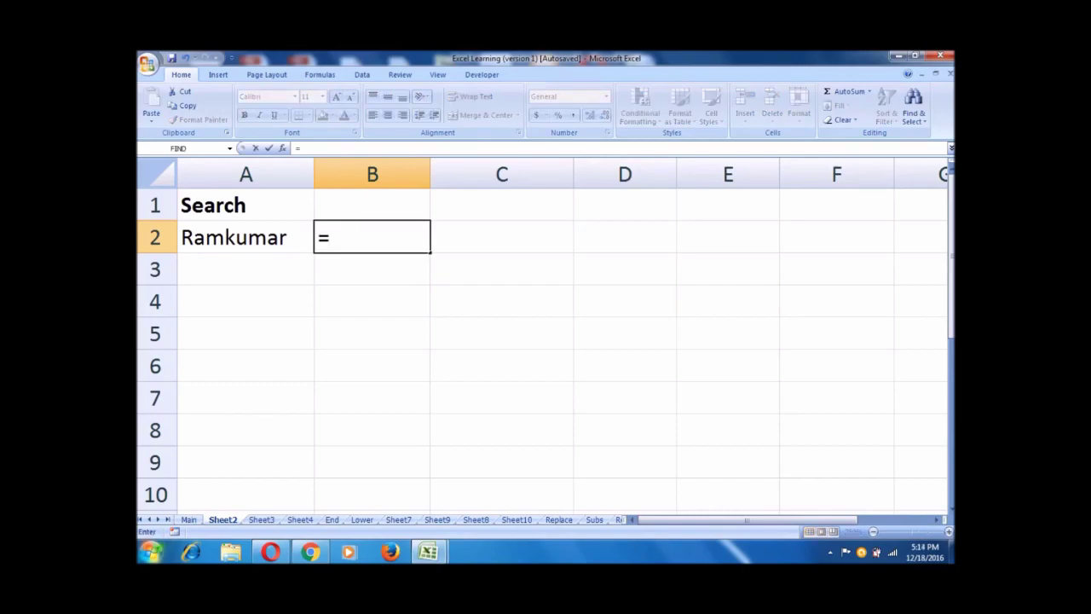
text(ser)
key(BackSpace)
text(a)
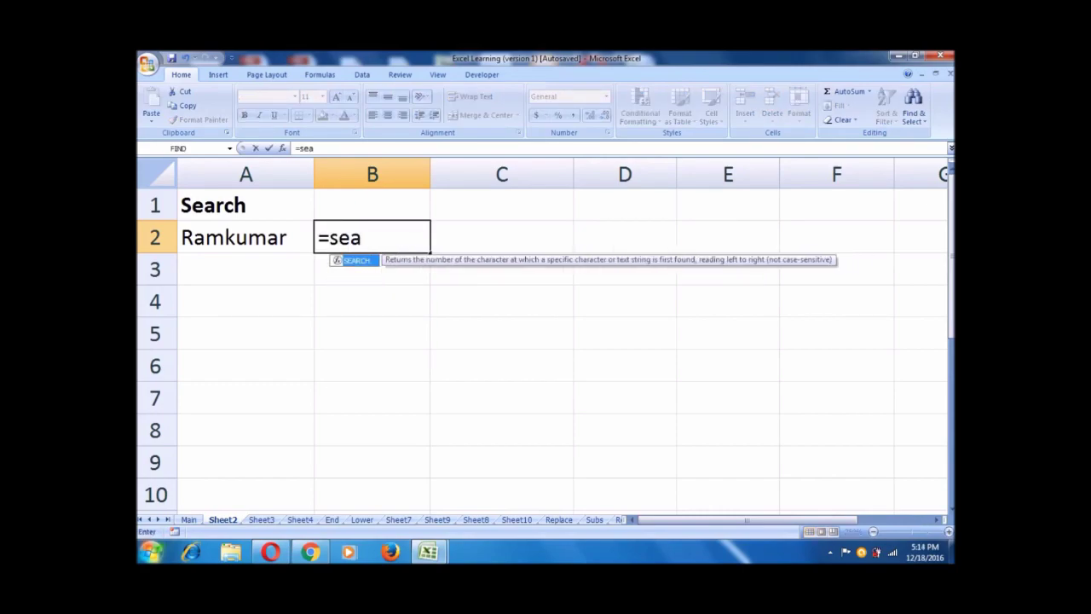
key(Tab)
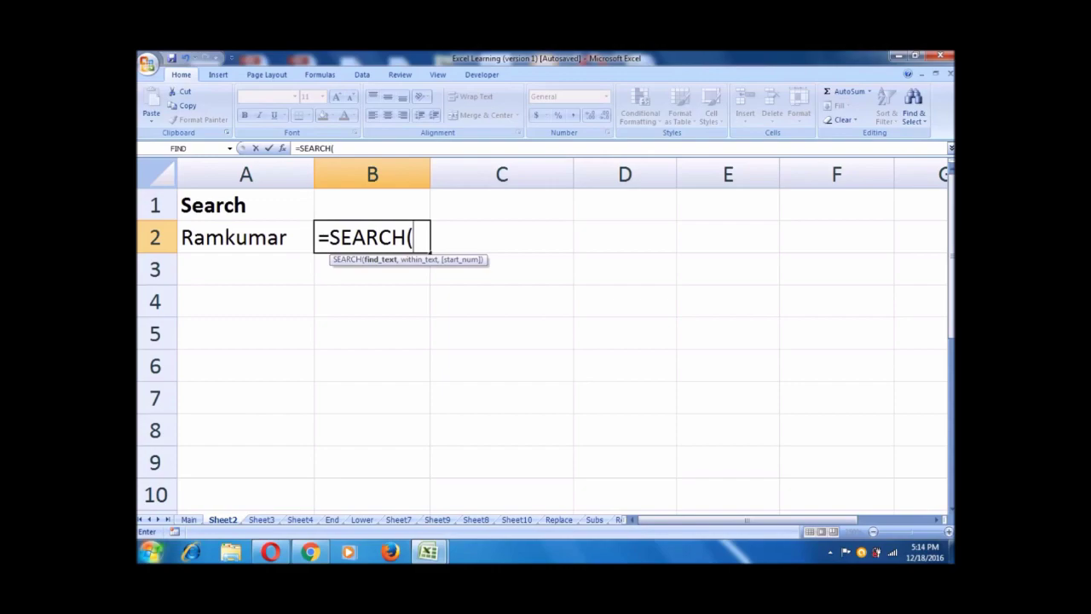
text("m",)
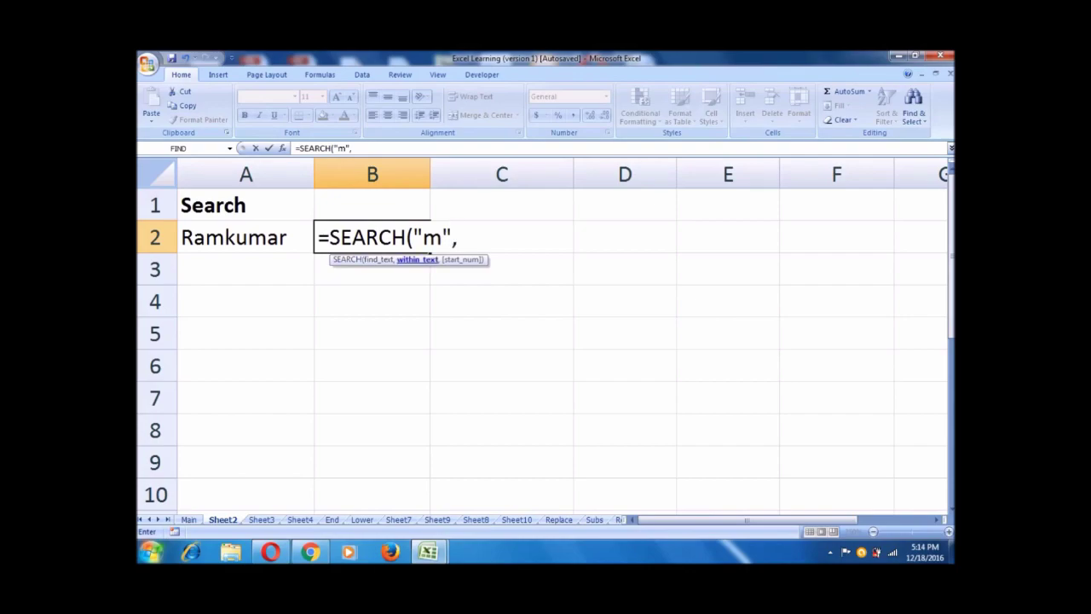
key(Left)
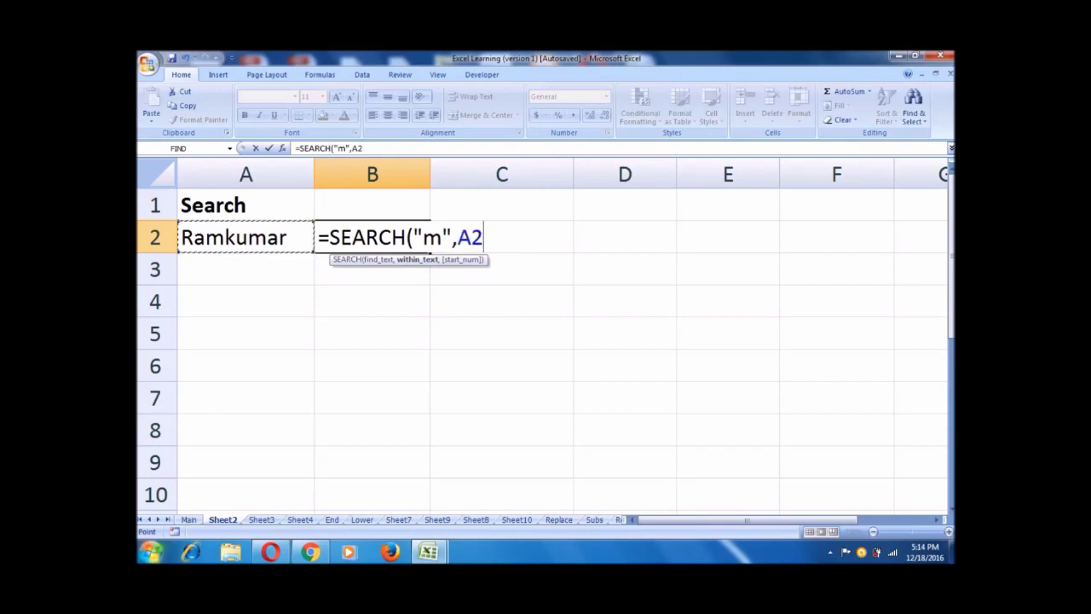
text())
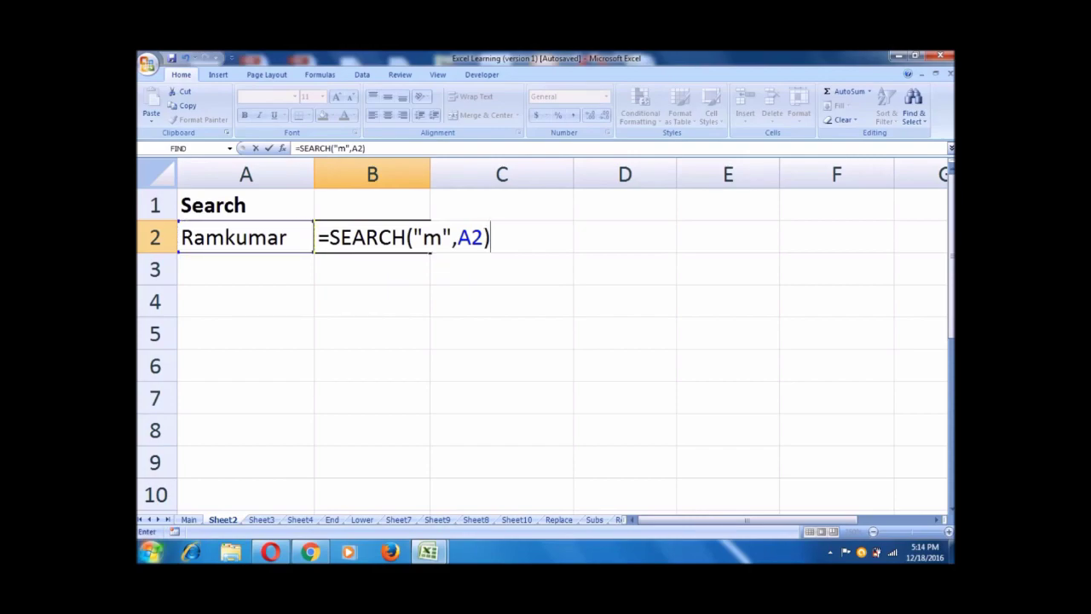
key(Return)
Change B2 to =SEARCH("u",A2), showing 5, dismiss the Windows prompt and go to Sheet3
click(373, 237)
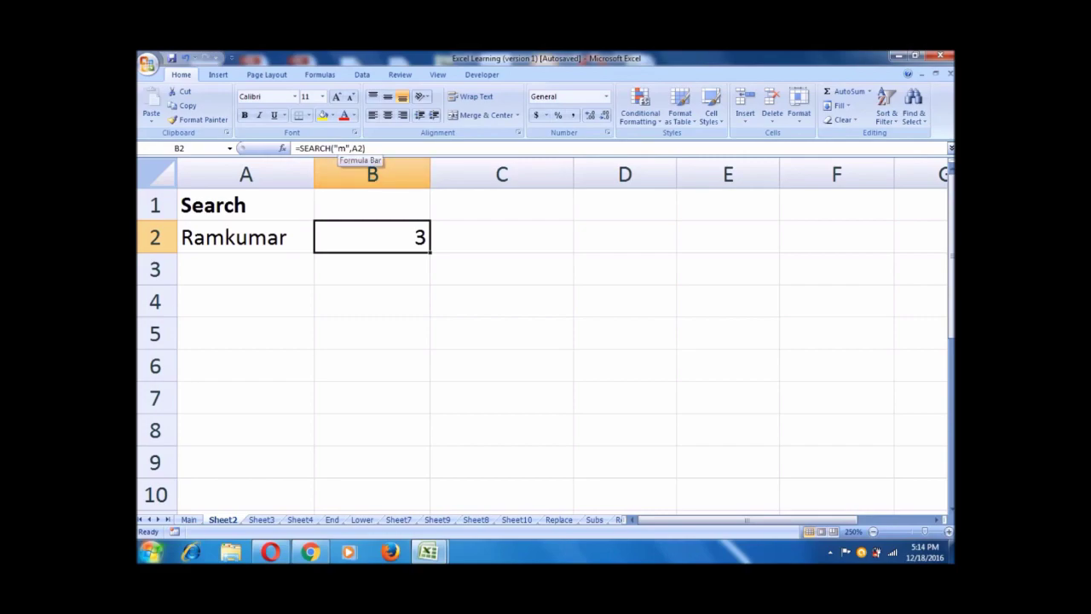
click(345, 150)
key(BackSpace)
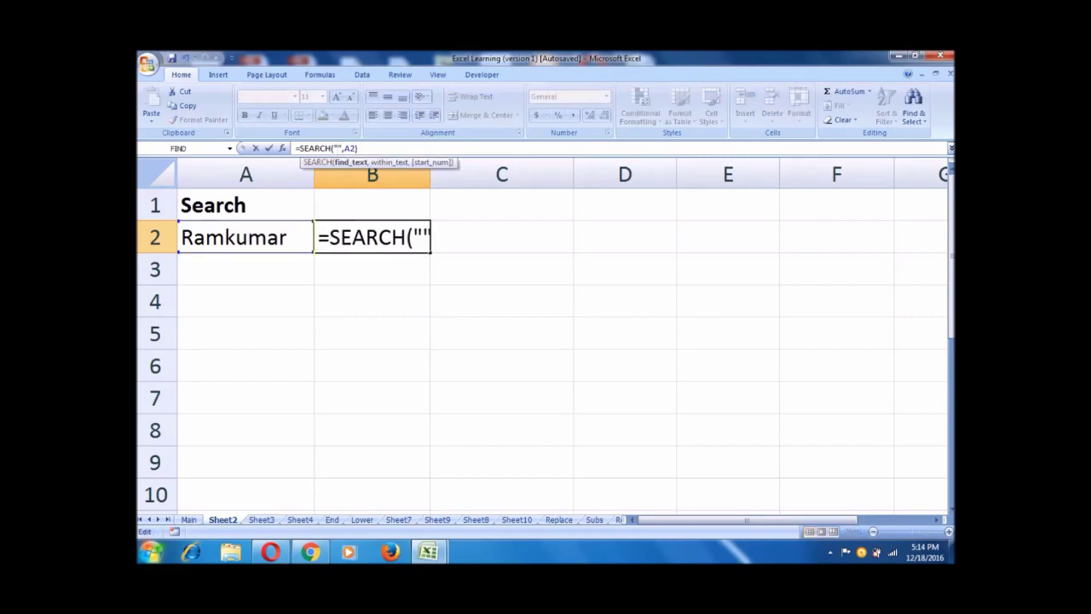
text(u)
key(Return)
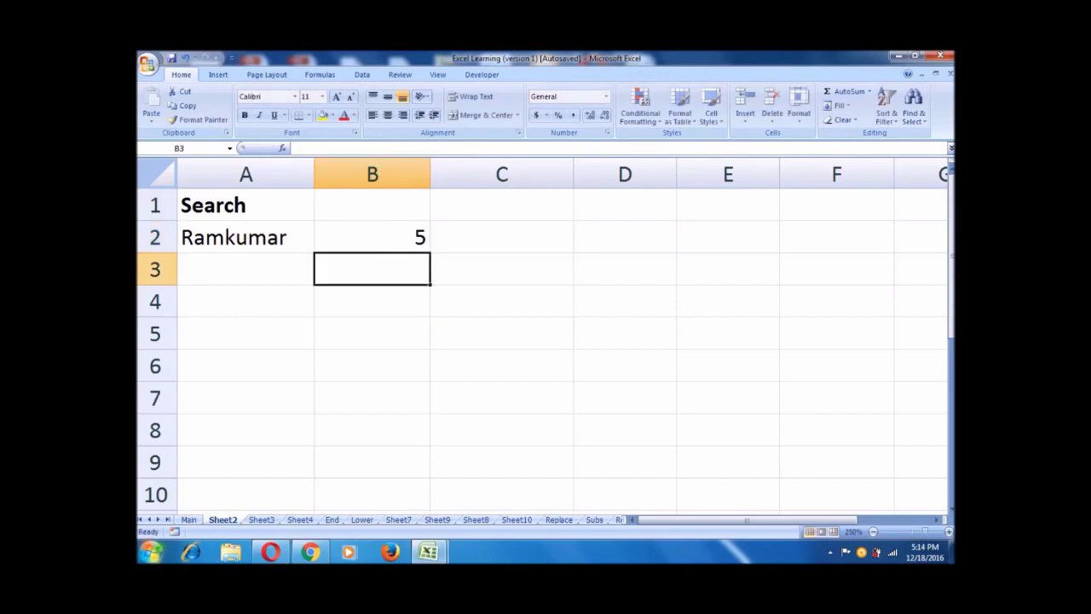
click(372, 237)
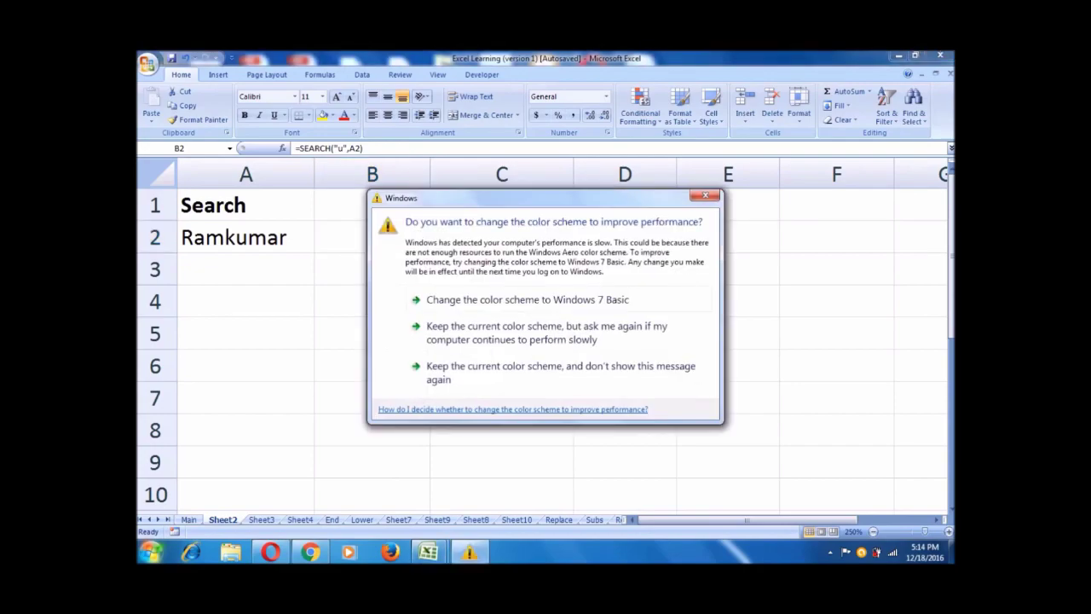
click(561, 372)
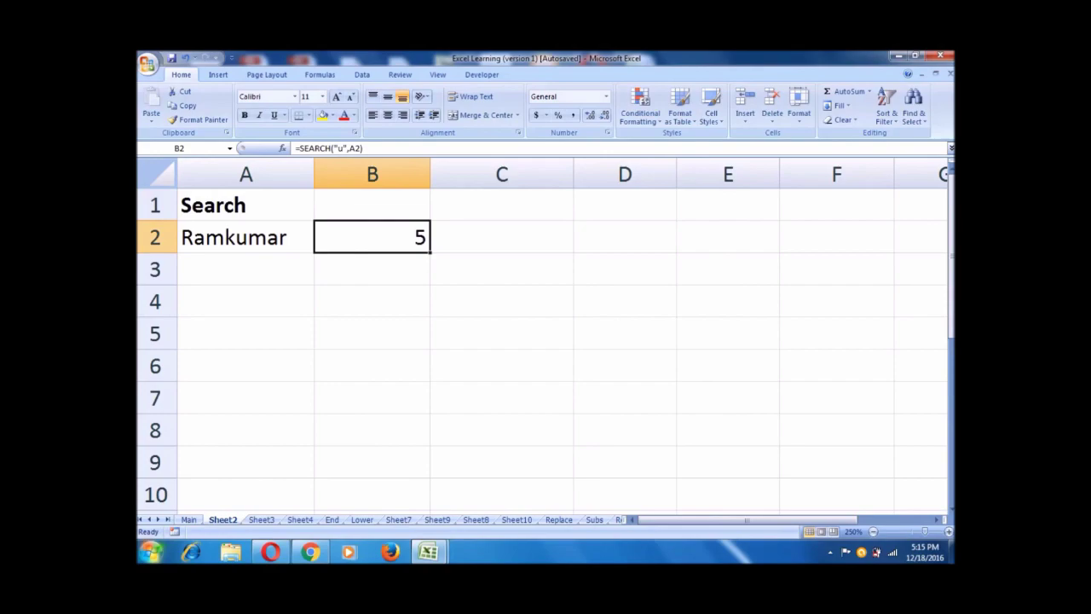
key(ctrl+Page_Down)
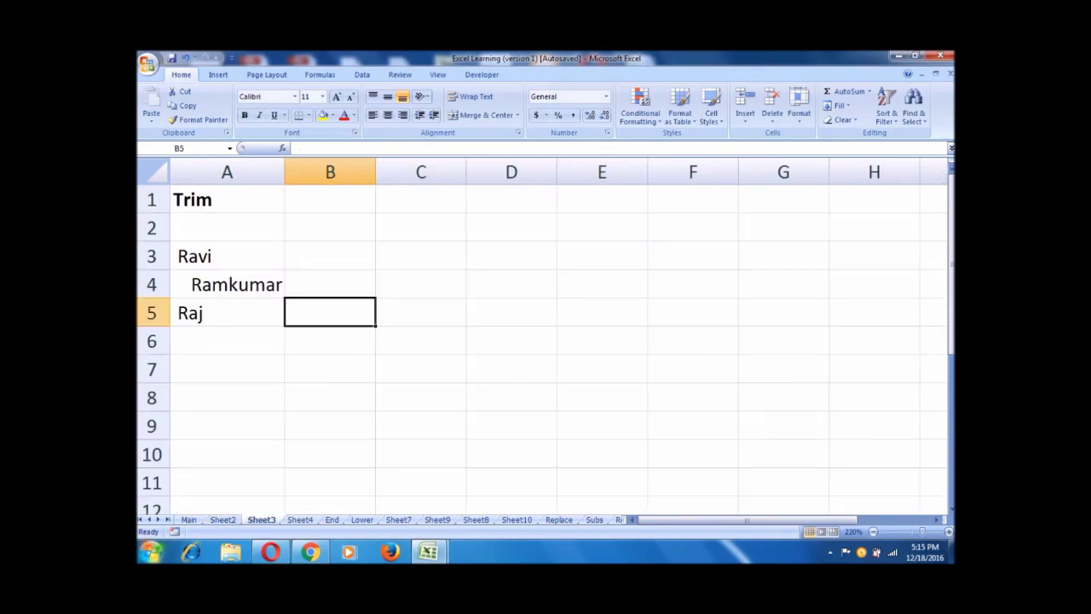
Remove one leading space from Ramkumar in A4
click(227, 200)
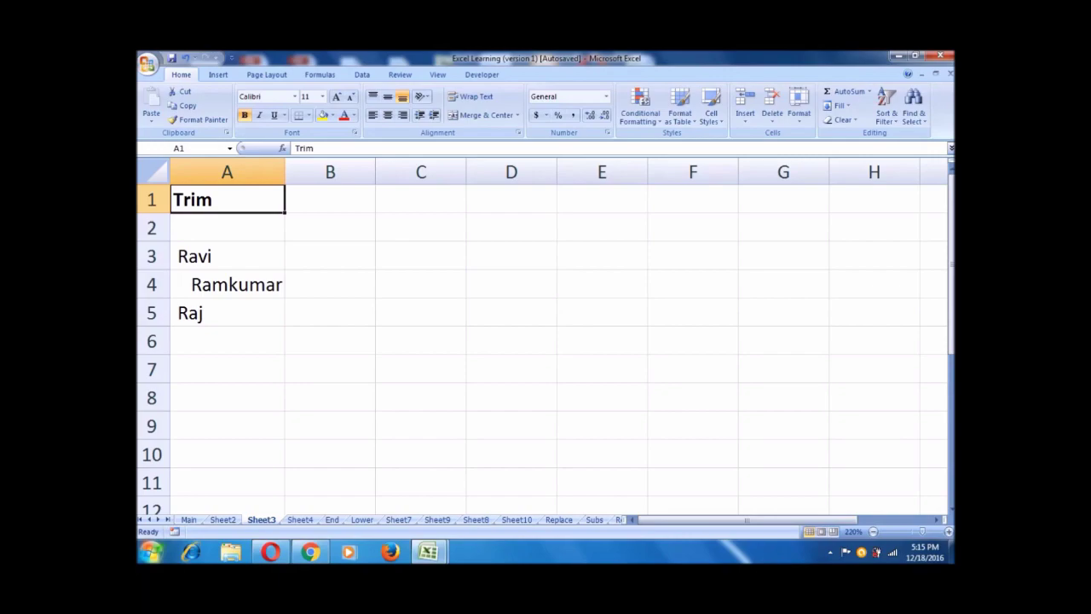
click(227, 256)
key(F2)
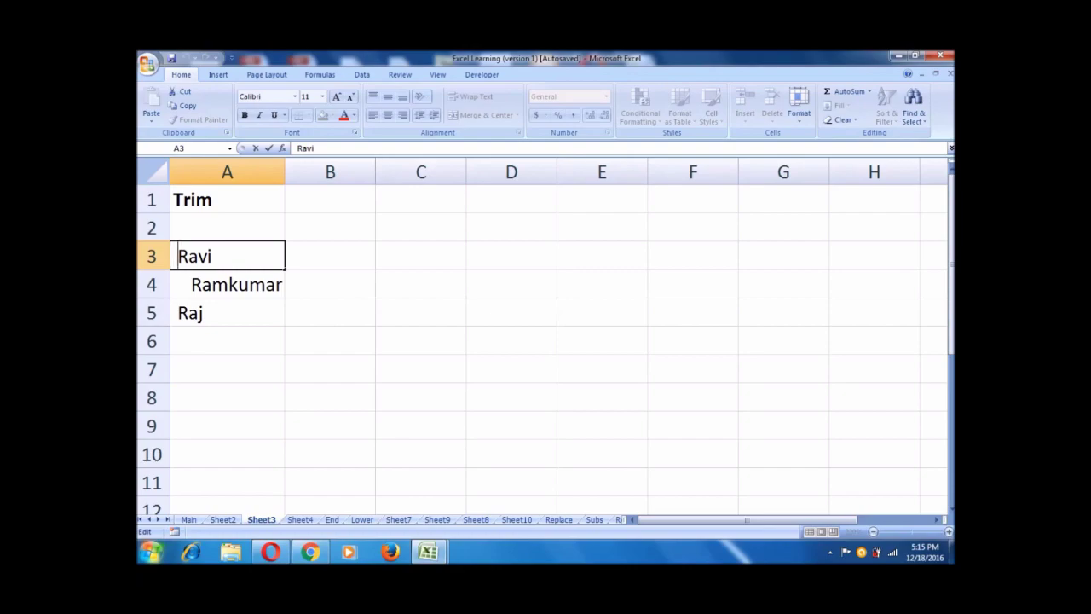
key(Return)
key(F2)
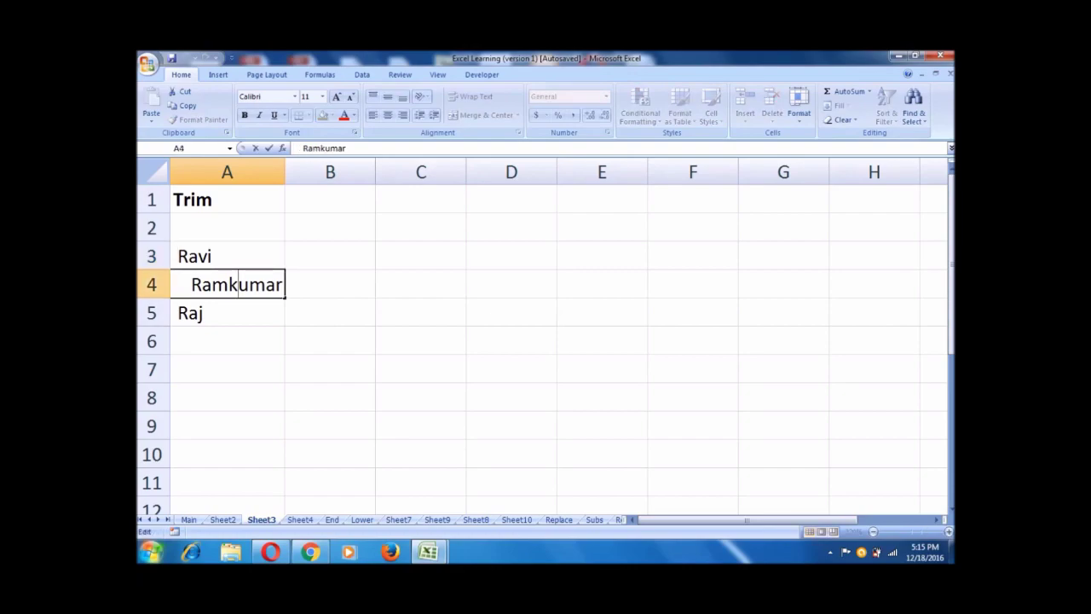
key(Home)
key(BackSpace)
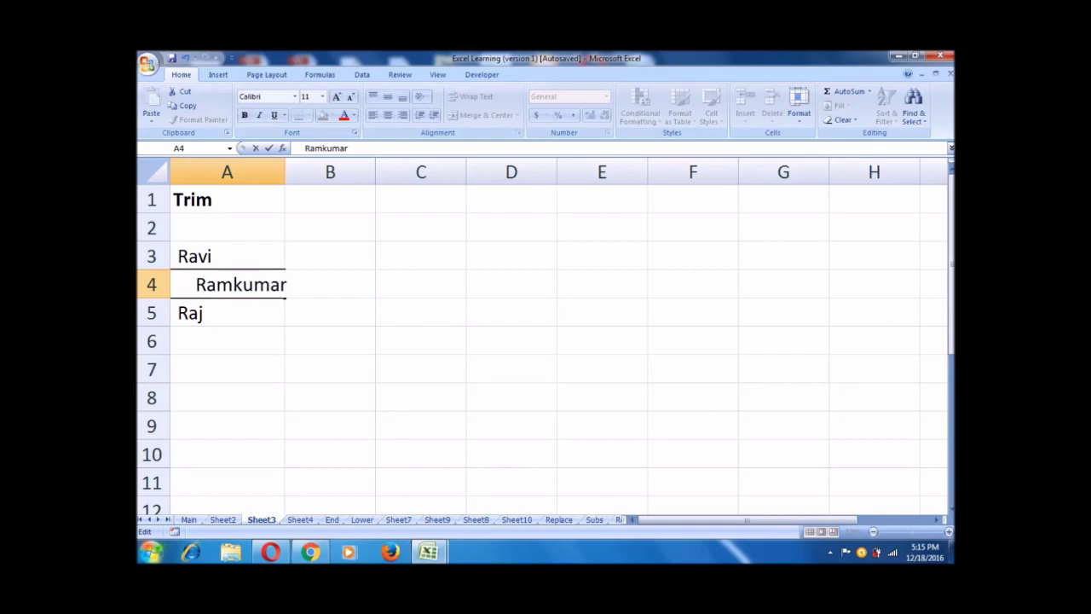
key(Return)
Enter =TRIM(A3) in B3 to clean the first spaced name
click(330, 255)
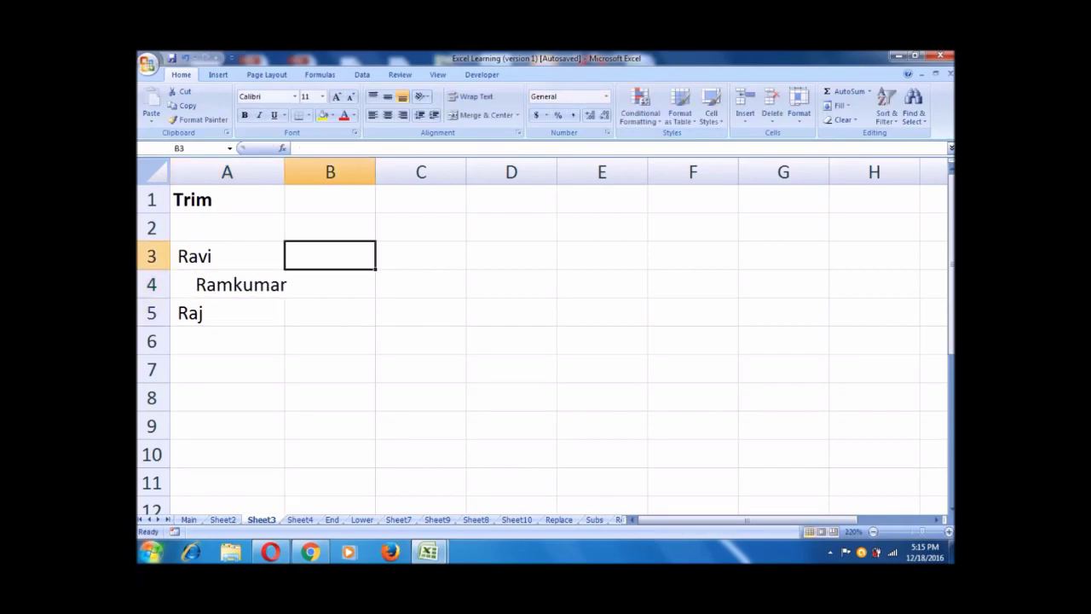
text(=)
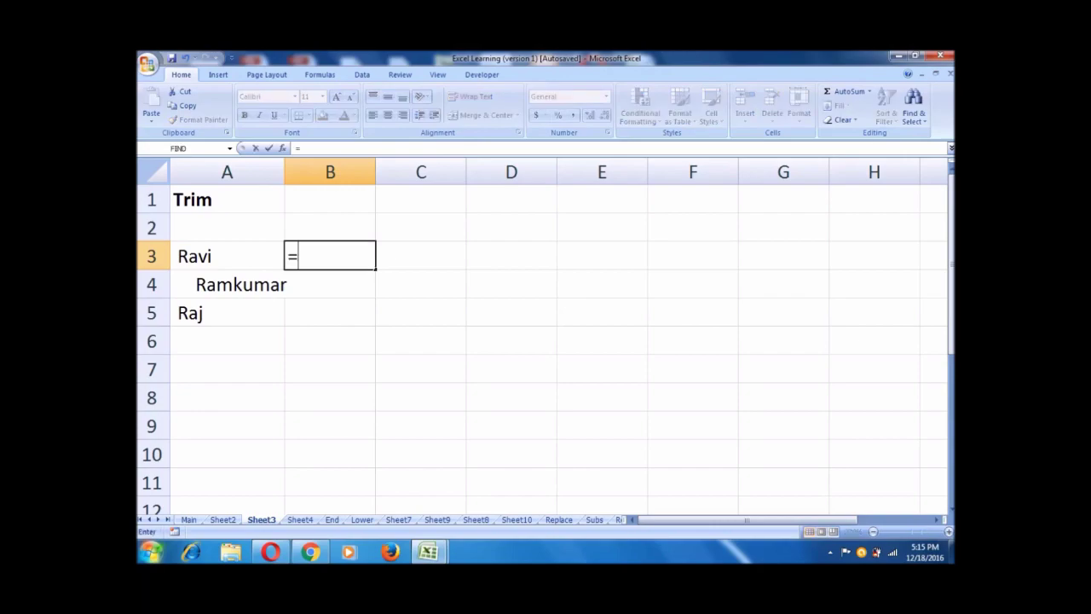
text(tr)
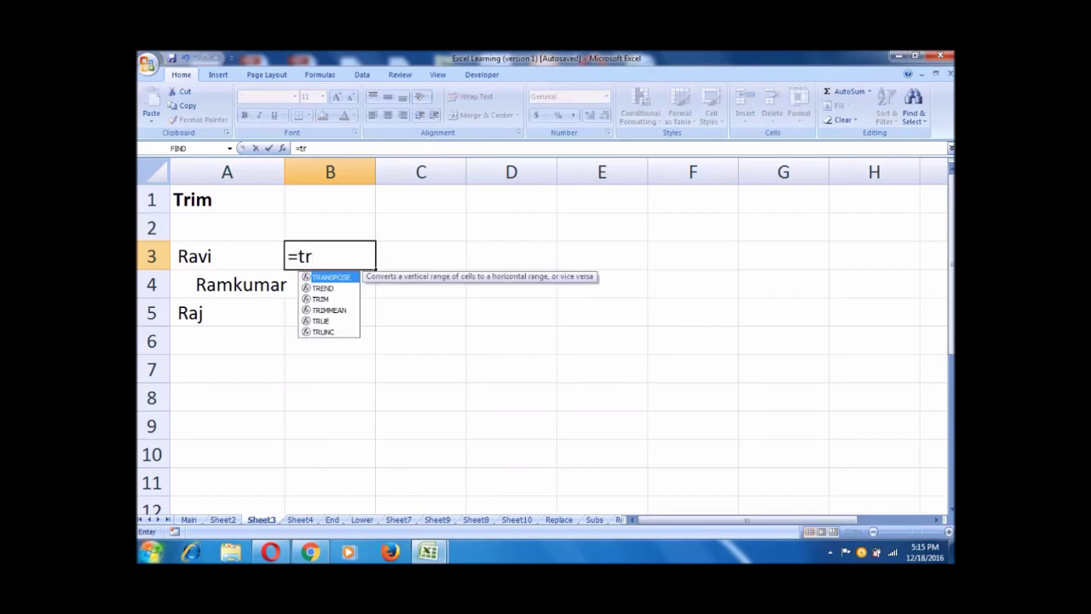
text(i)
key(Tab)
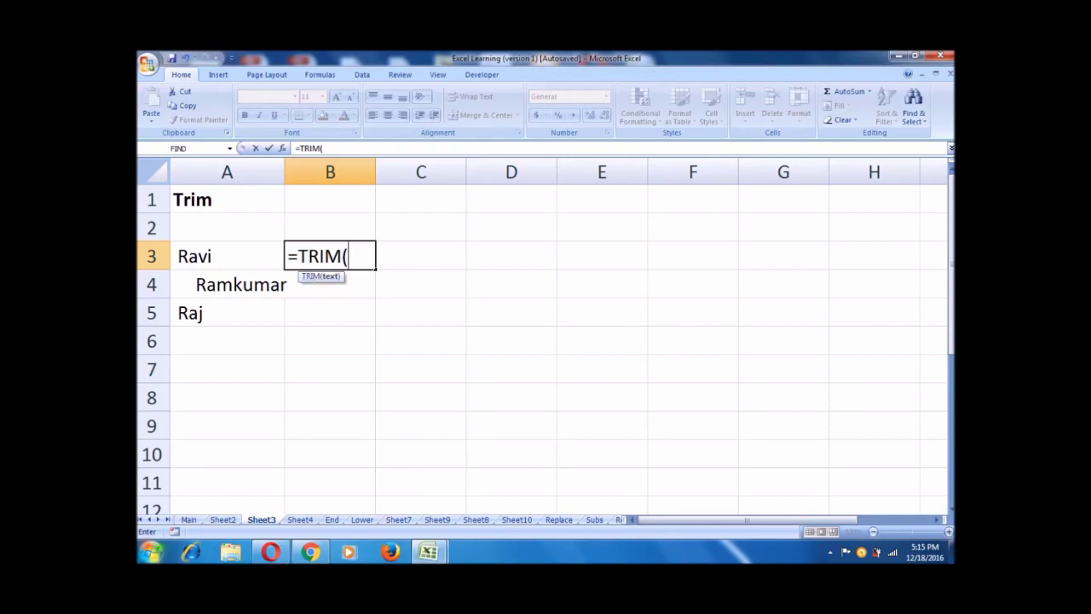
key(Left)
text())
key(Return)
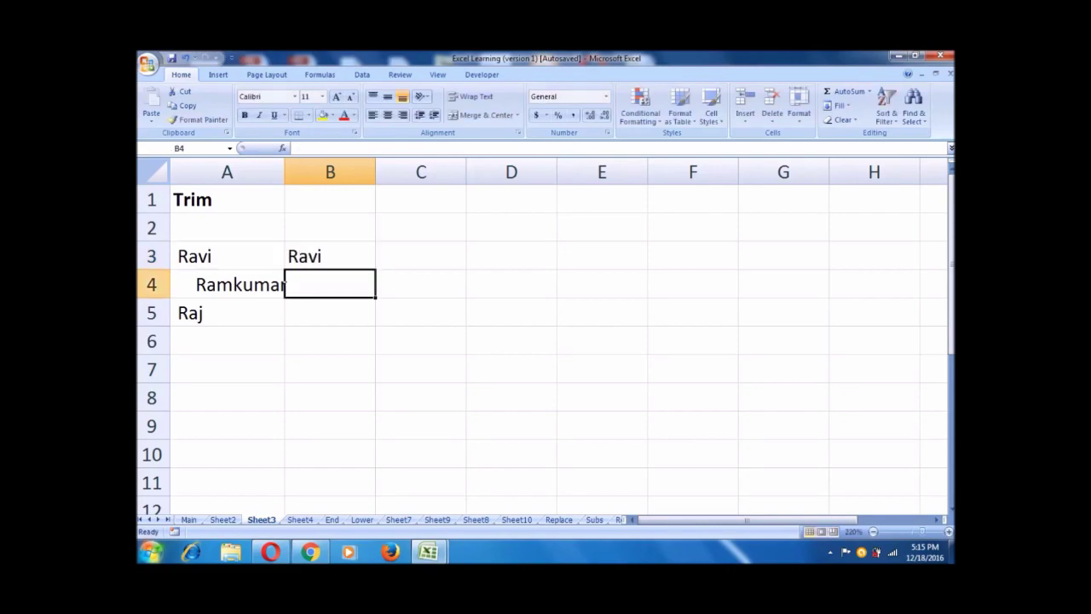
Fill the TRIM formula down to B5 and AutoFit column B to fit Ramkumar
click(330, 256)
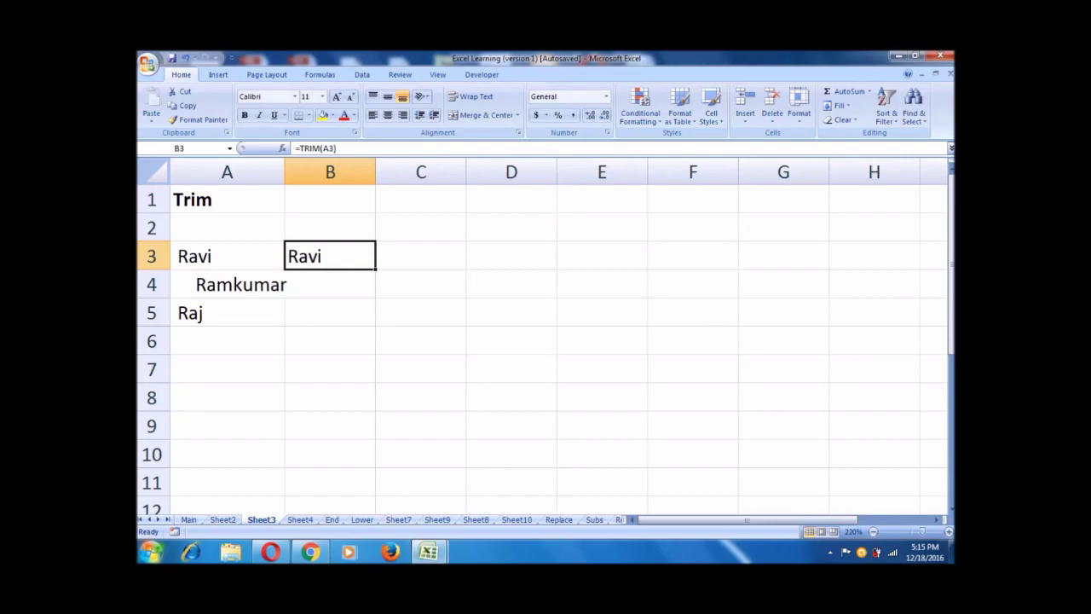
drag(375, 269, 375, 324)
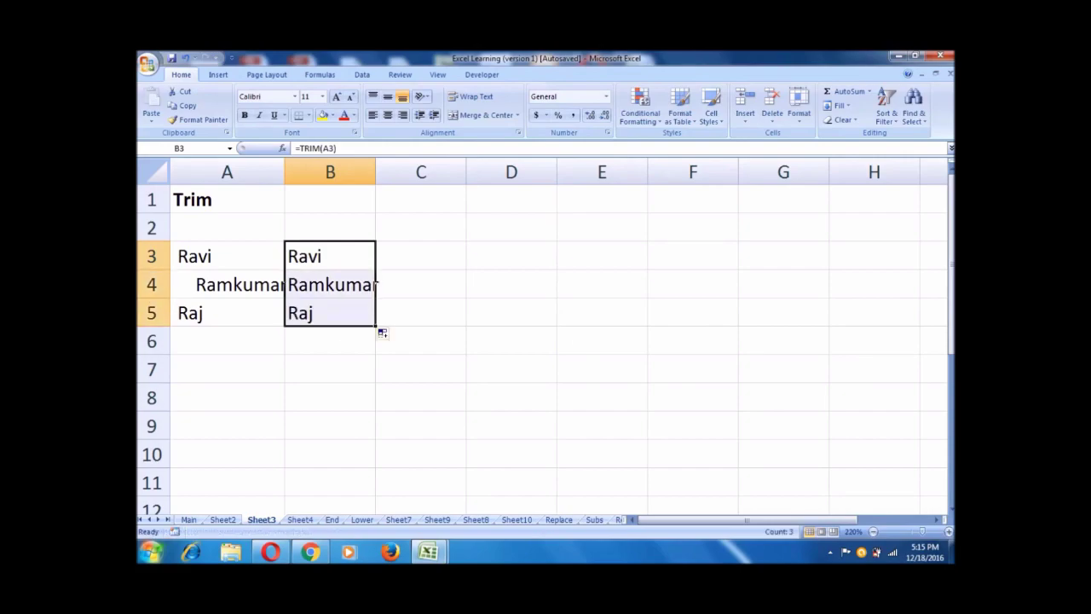
click(375, 283)
key(alt+h)
key(o)
key(i)
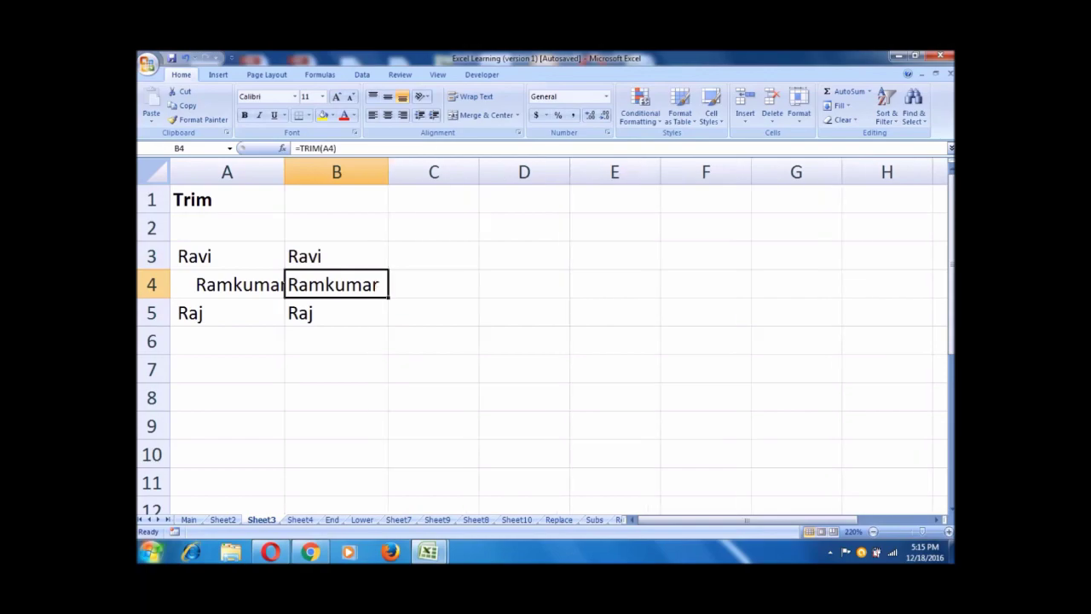
Compare the original and trimmed names in rows 3-5, reviewing each TRIM formula
click(227, 284)
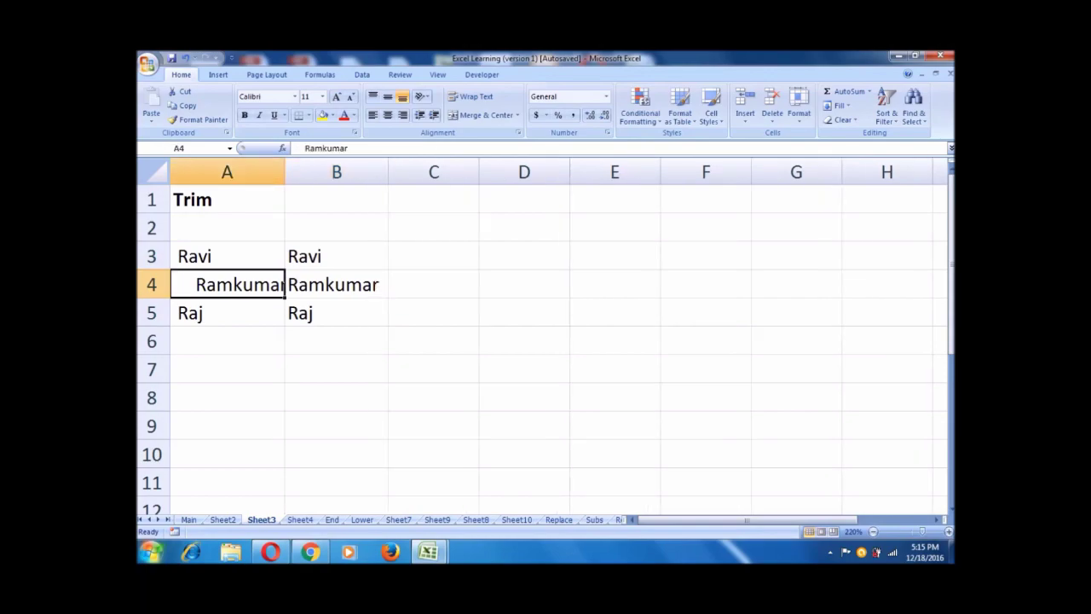
click(337, 284)
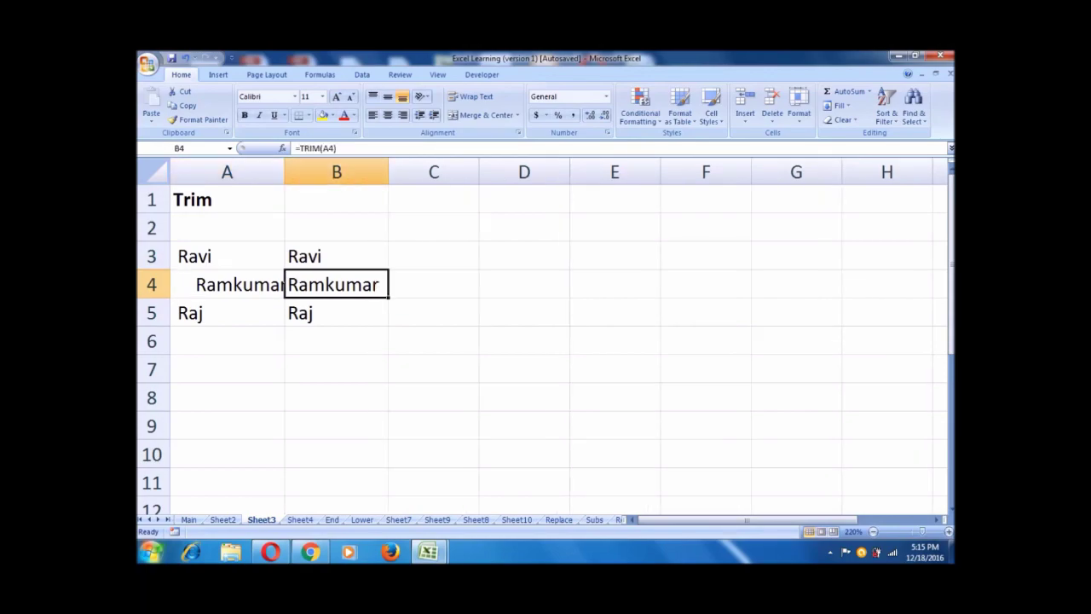
drag(227, 313, 337, 313)
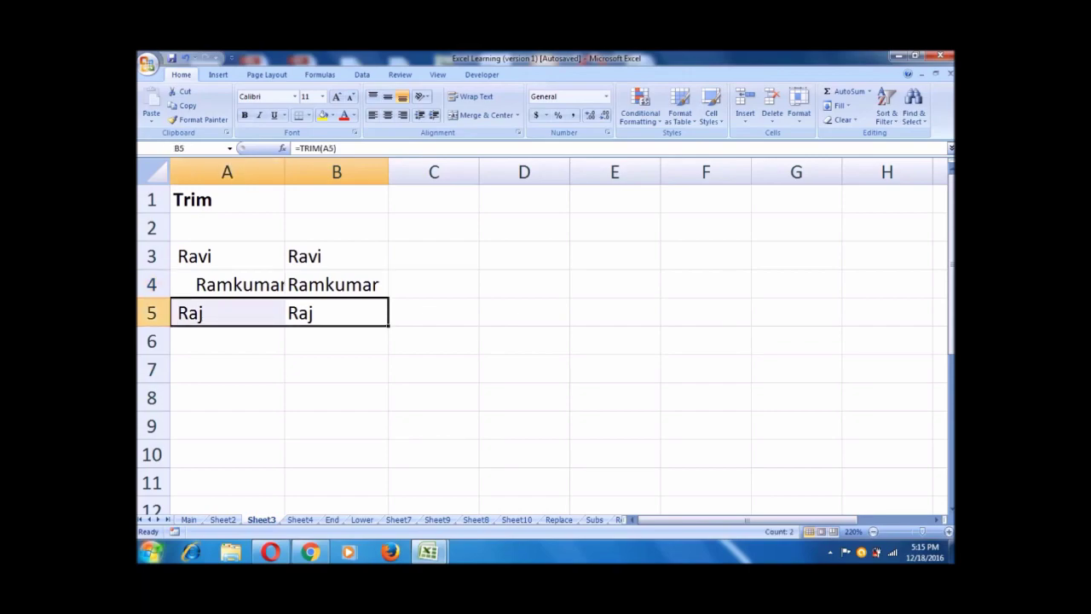
click(227, 313)
click(337, 313)
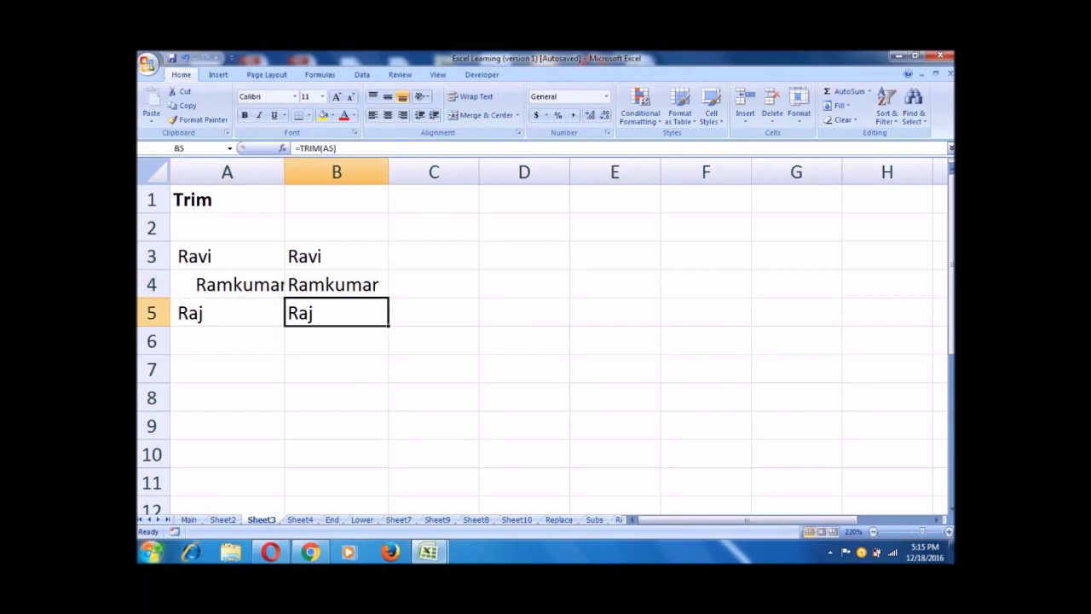
click(337, 256)
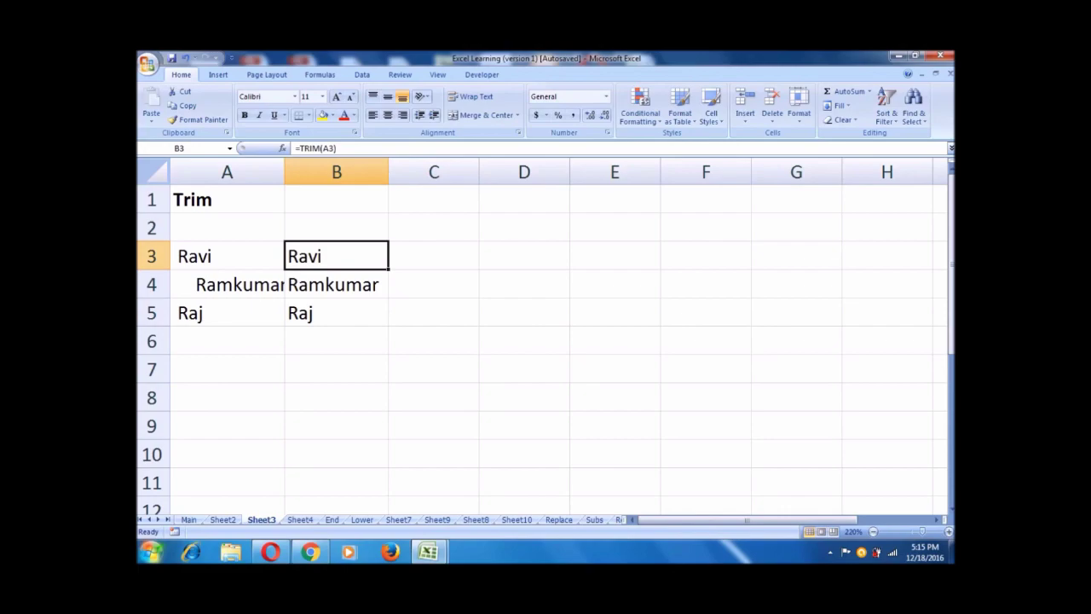
click(337, 283)
click(336, 313)
click(337, 284)
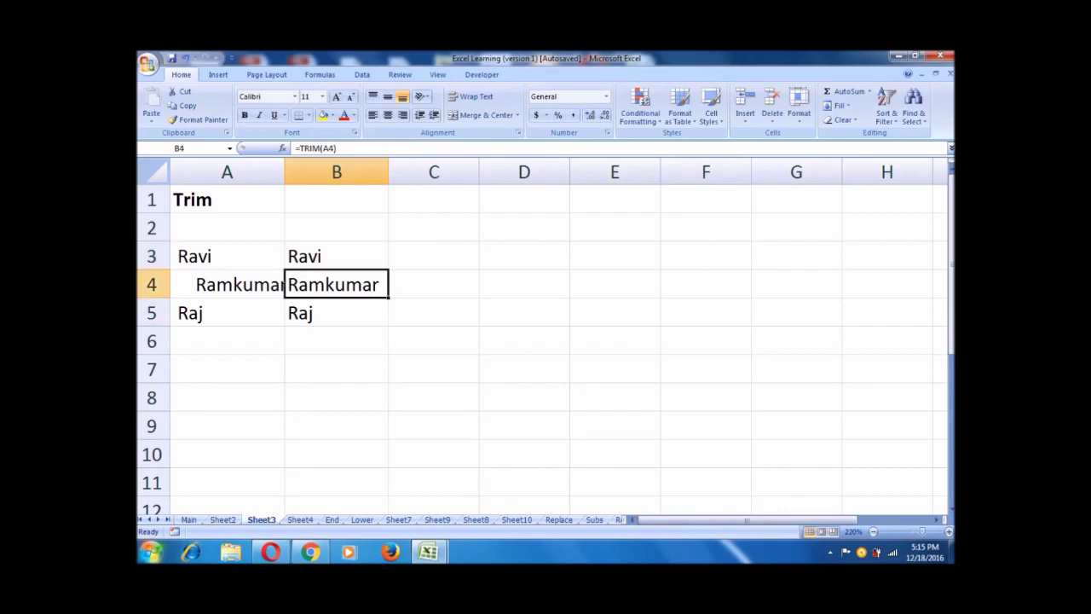
click(337, 256)
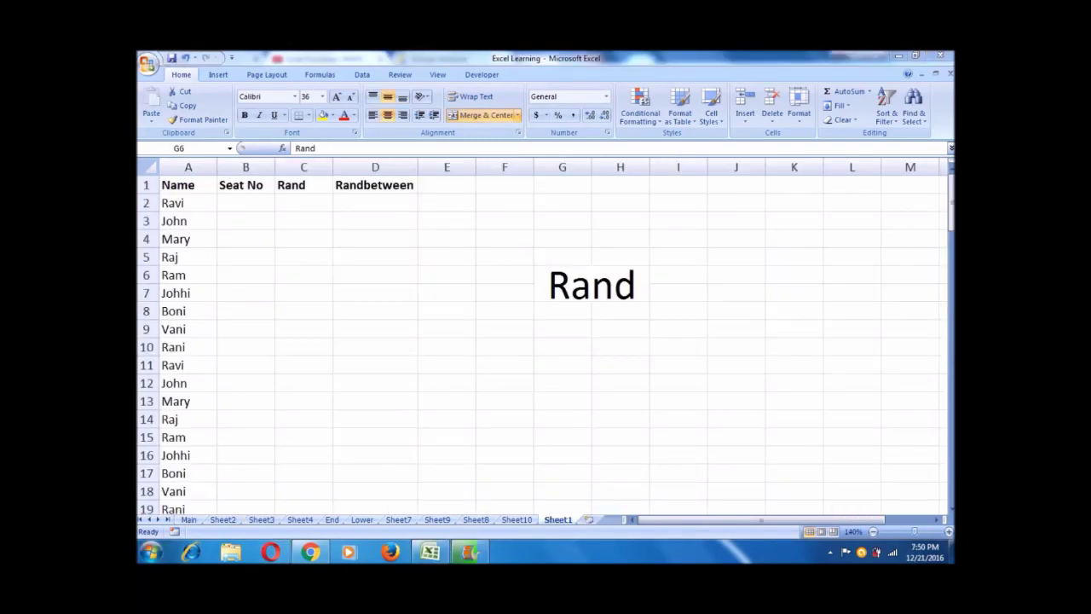
click(563, 310)
click(592, 284)
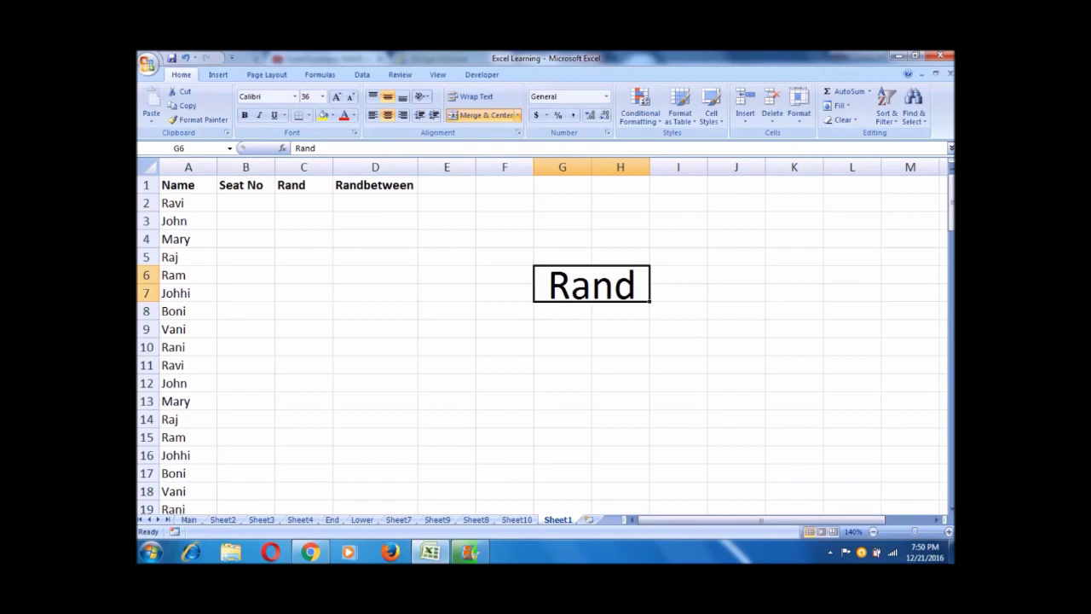
click(188, 185)
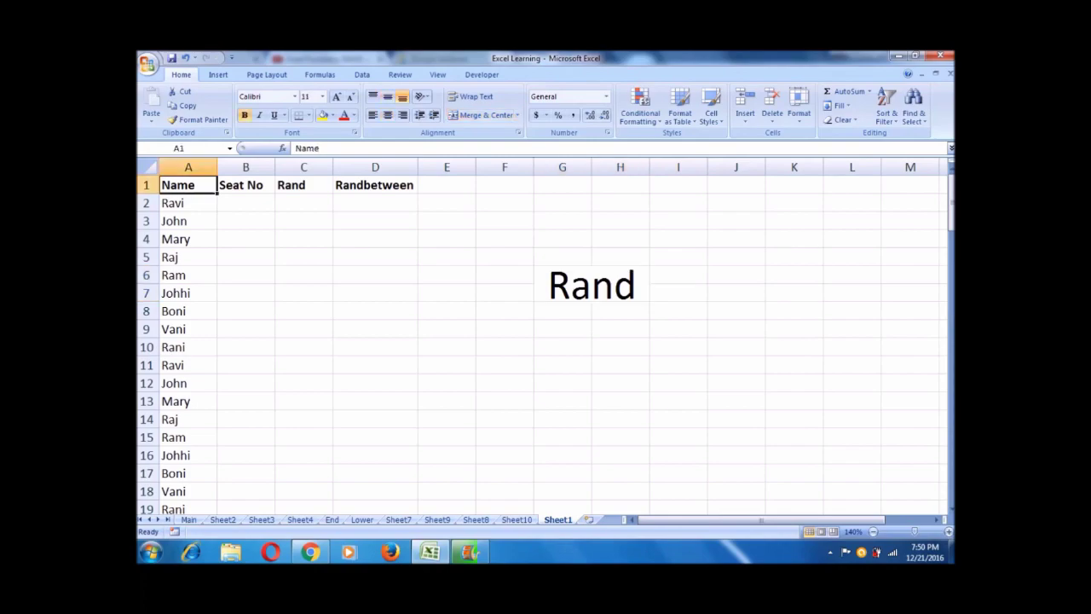
click(188, 203)
click(188, 185)
click(246, 185)
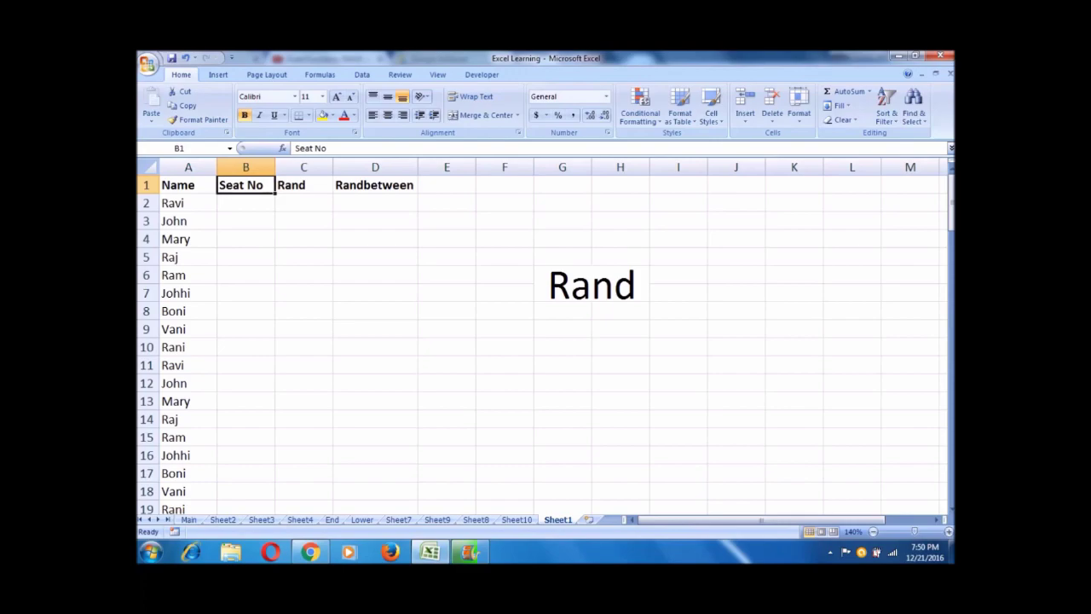
click(188, 203)
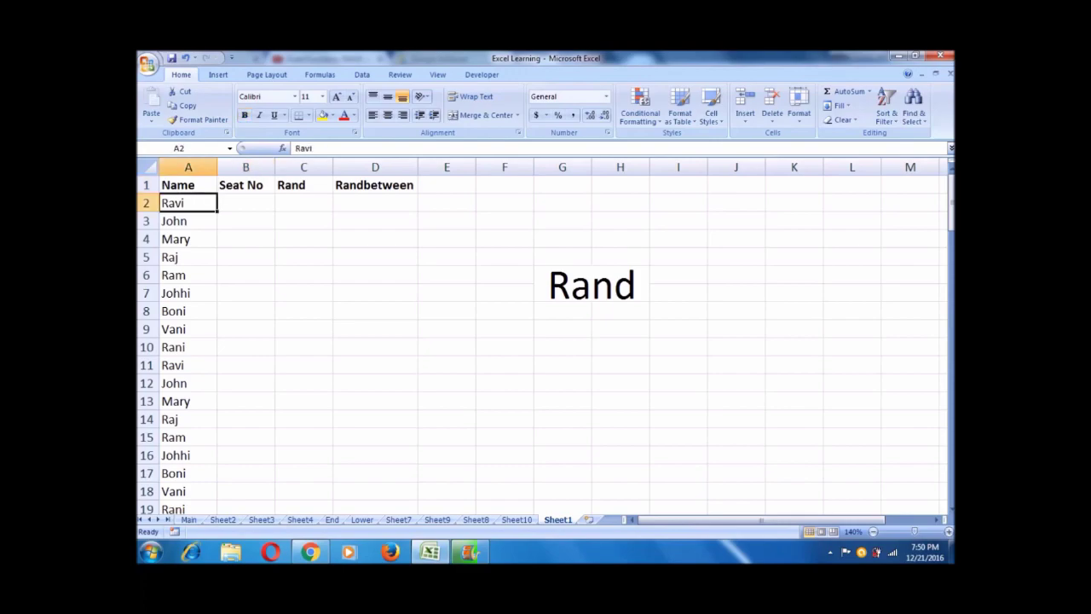
key(ctrl+shift+Down)
key(ctrl+Home)
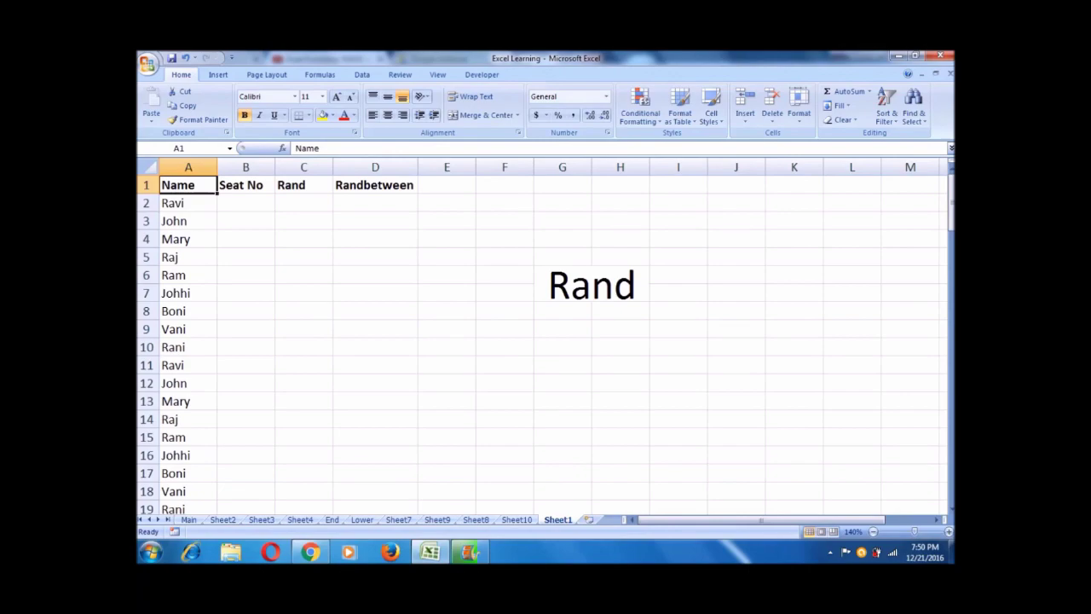
click(188, 203)
click(245, 203)
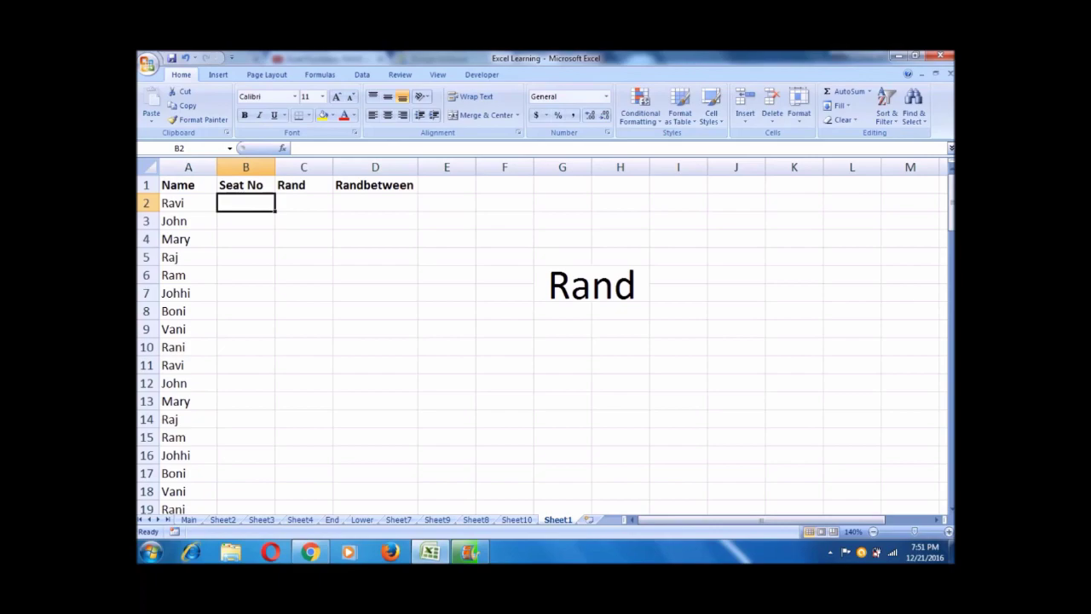
Enter =RAND() in cell C2 under the Rand heading
click(304, 203)
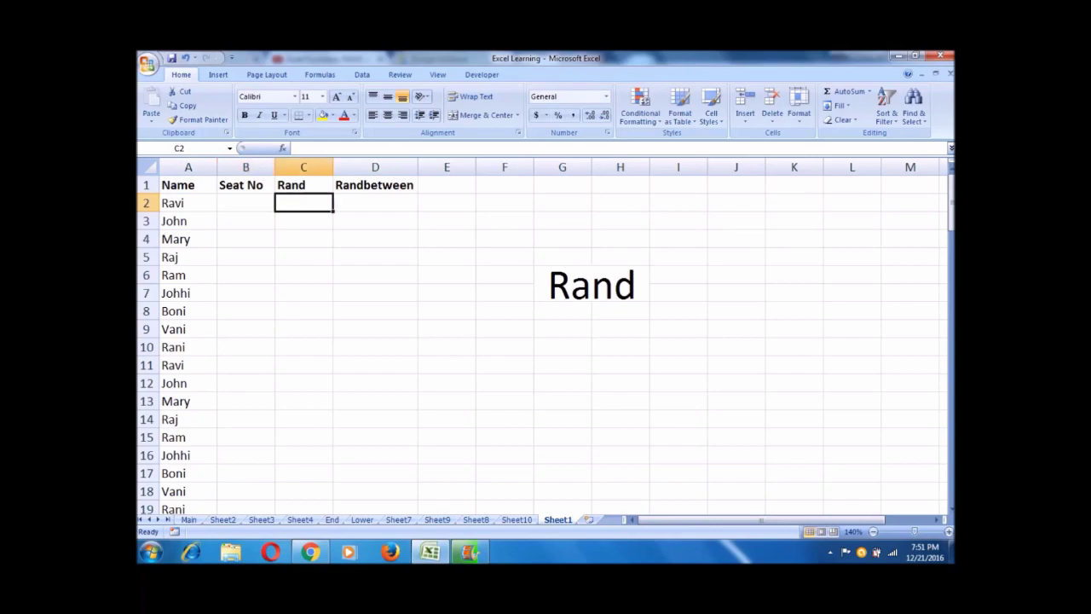
text(=ra)
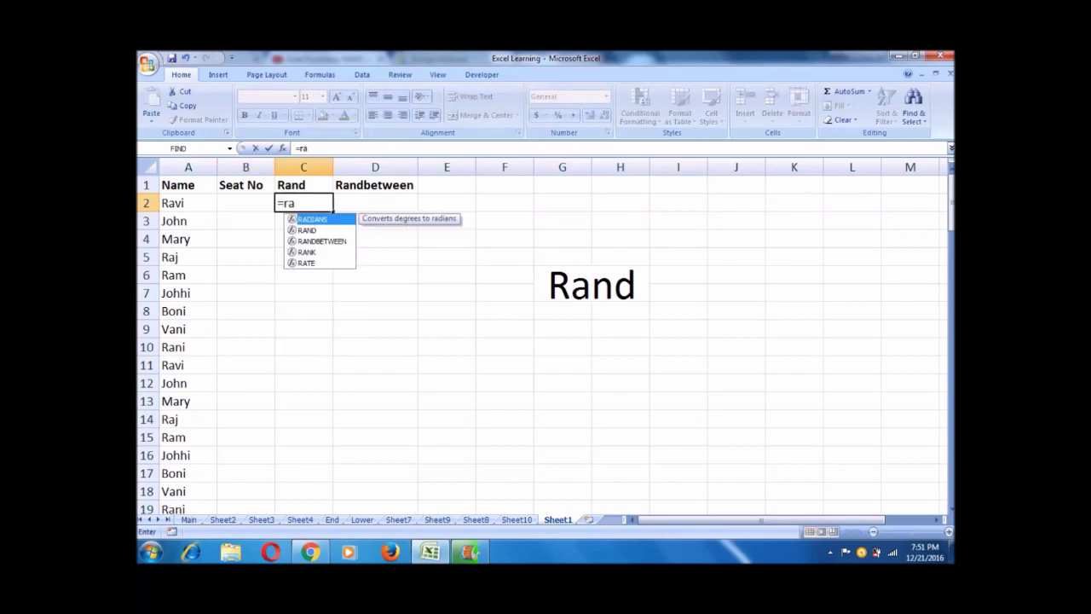
key(Down)
key(Tab)
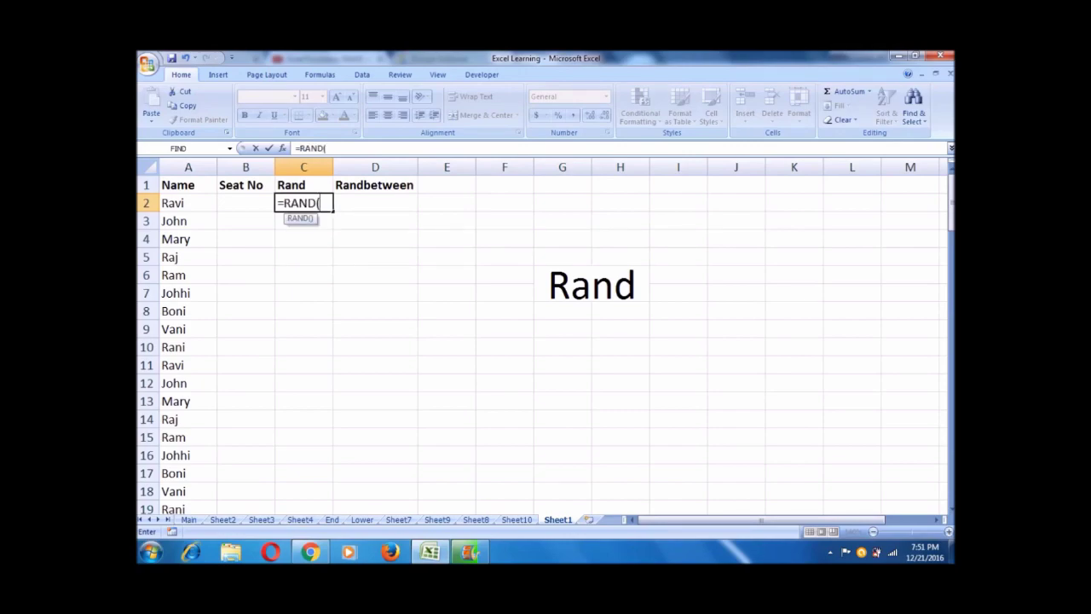
text())
key(Return)
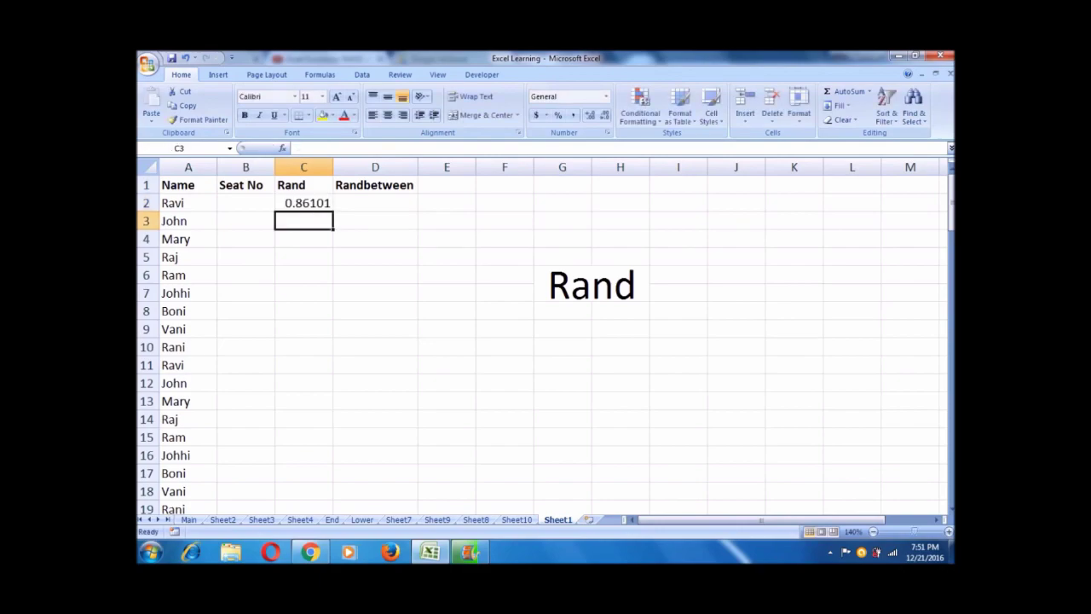
Fill the RAND formula down column C to row 101 and review the results
mouse_move(304, 203)
mouse_down()
mouse_move(375, 203)
mouse_move(303, 202)
mouse_up()
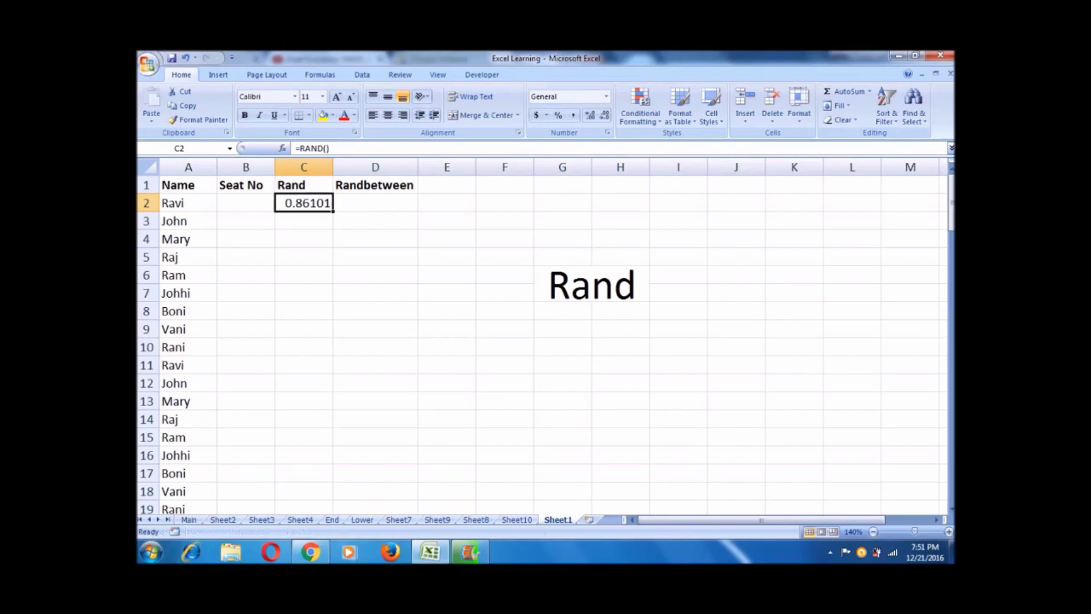
drag(332, 209, 332, 283)
key(ctrl+Return)
key(ctrl+Up)
key(Down)
key(Down)
key(Down)
key(Down)
key(Down)
key(Down)
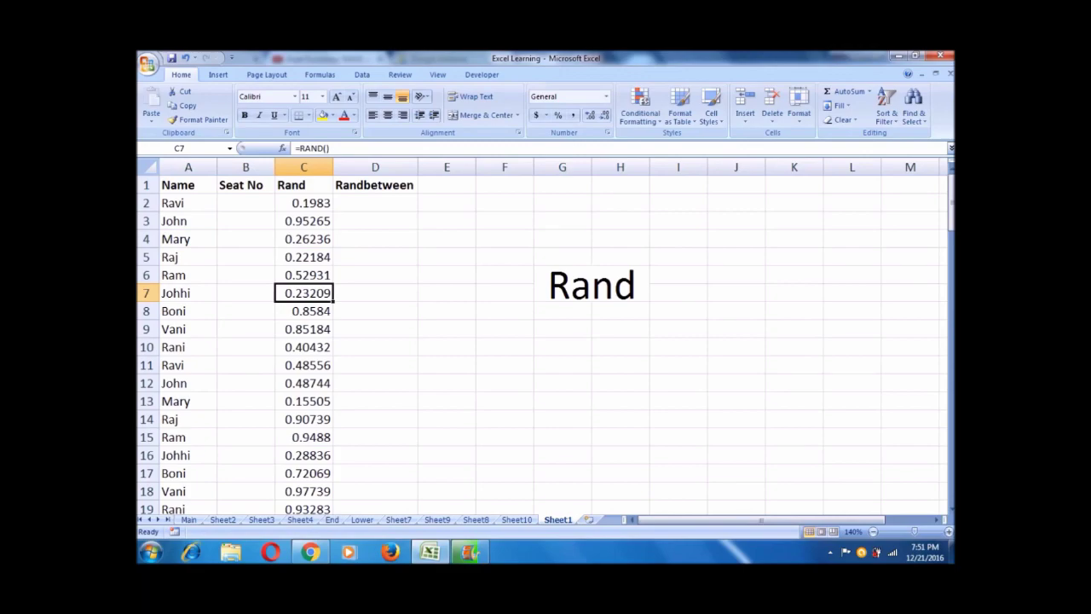
click(303, 203)
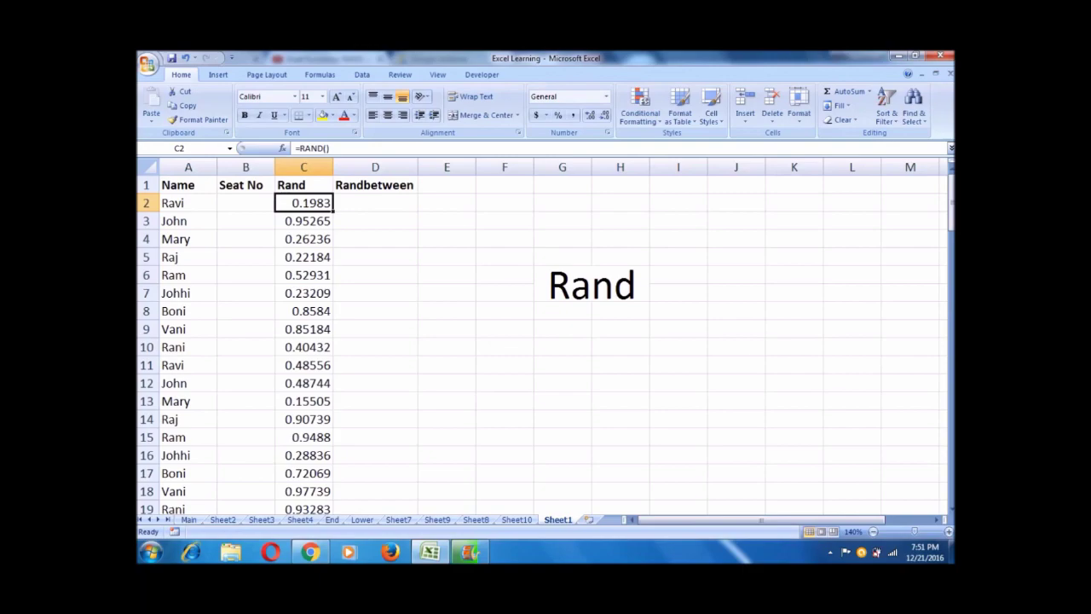
Force a recalculation from G3 and D2, then compare the new values in C2, A2 and D2
double_click(563, 221)
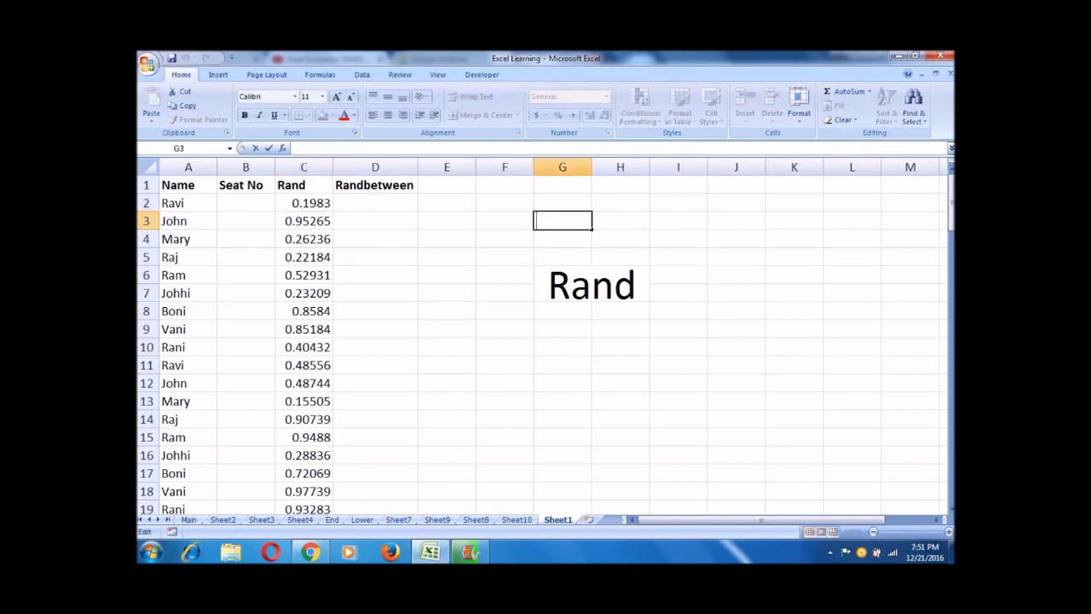
key(Return)
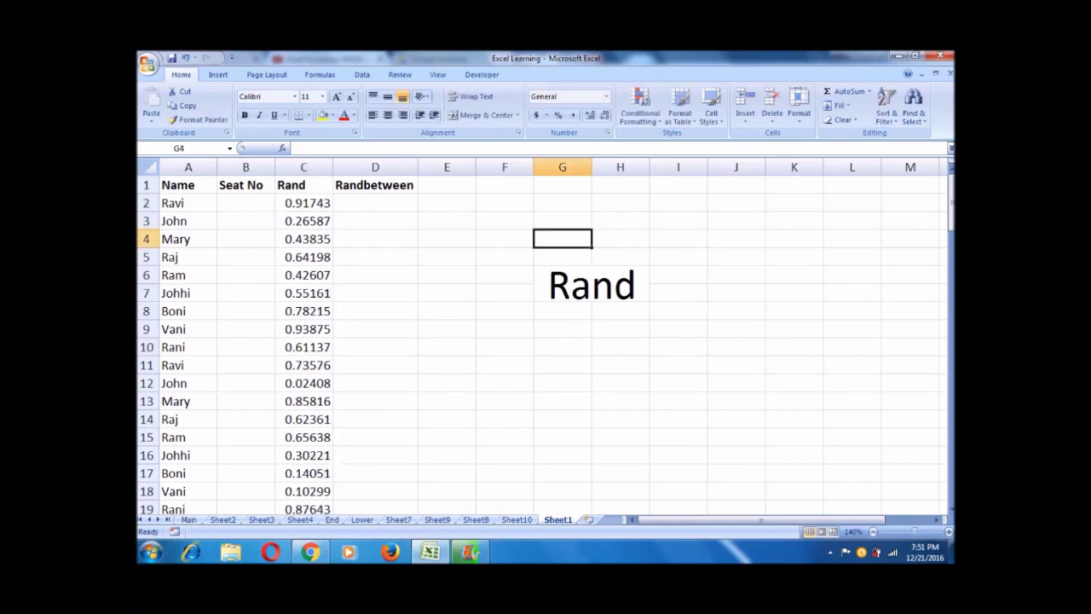
click(376, 203)
double_click(375, 203)
key(Return)
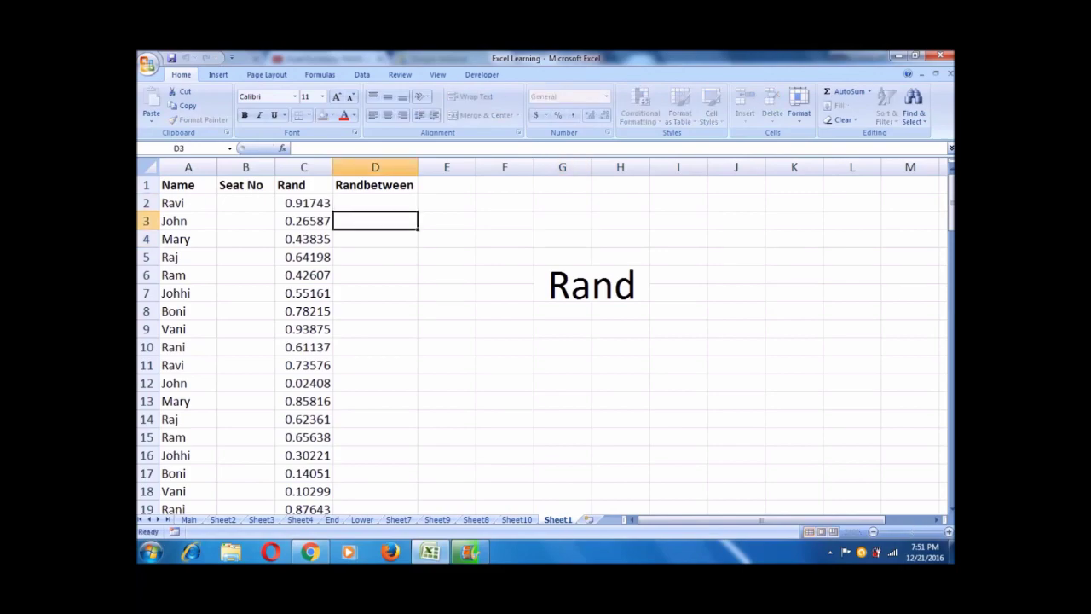
click(303, 203)
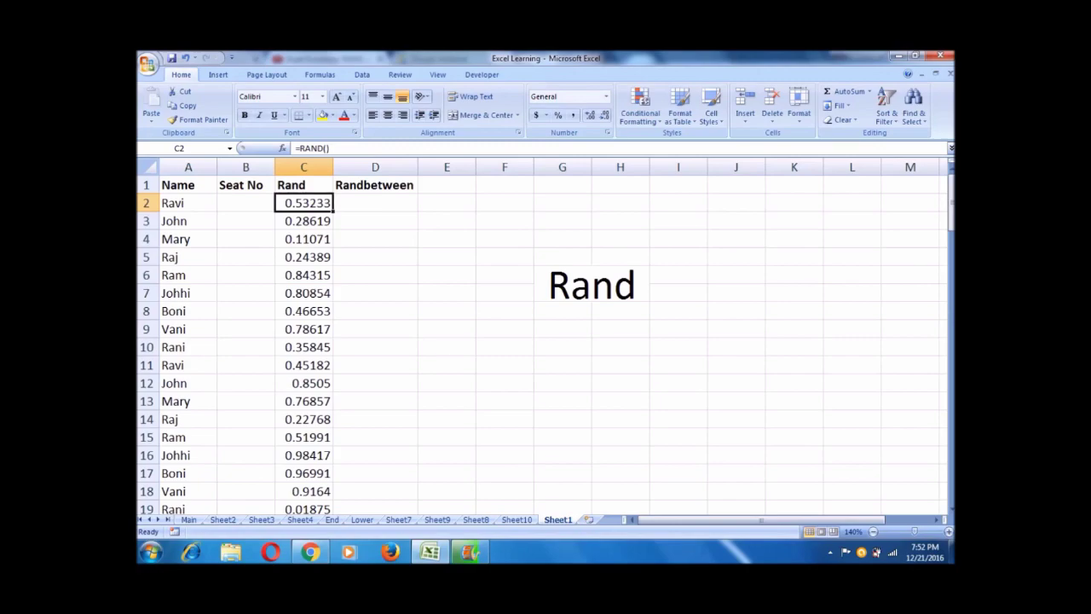
click(187, 203)
click(303, 203)
click(375, 203)
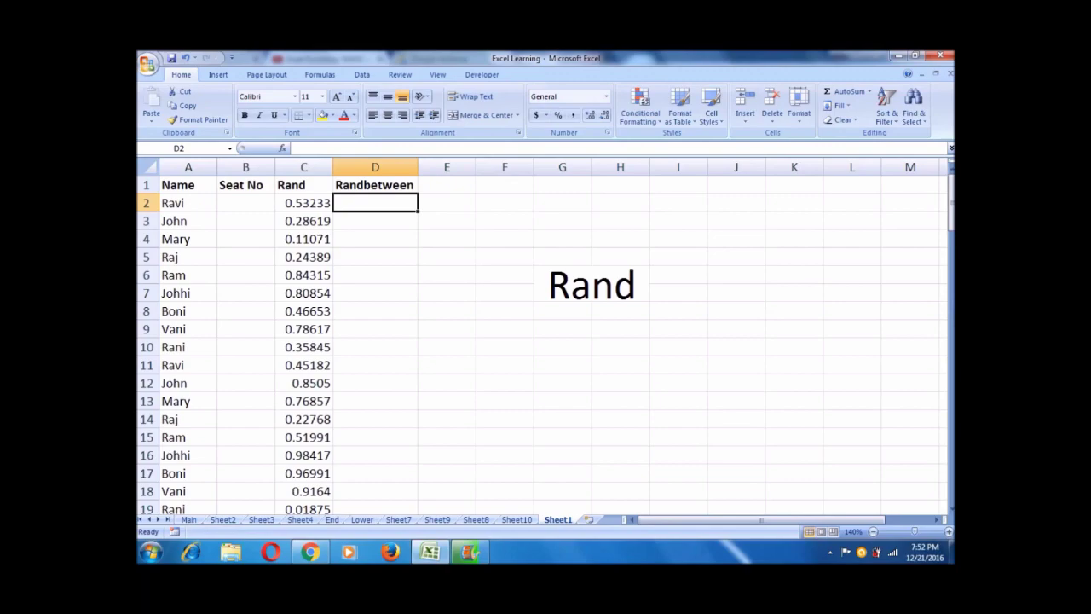
Enter =RANDBETWEEN(1,100) in D2 and fill it down the whole column D
text(=r)
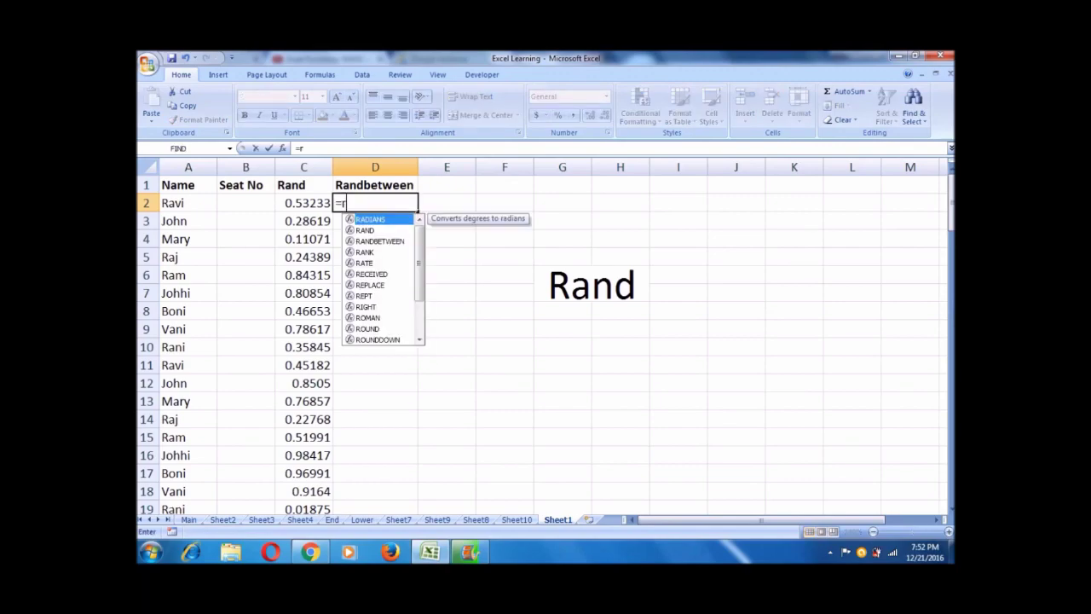
text(and)
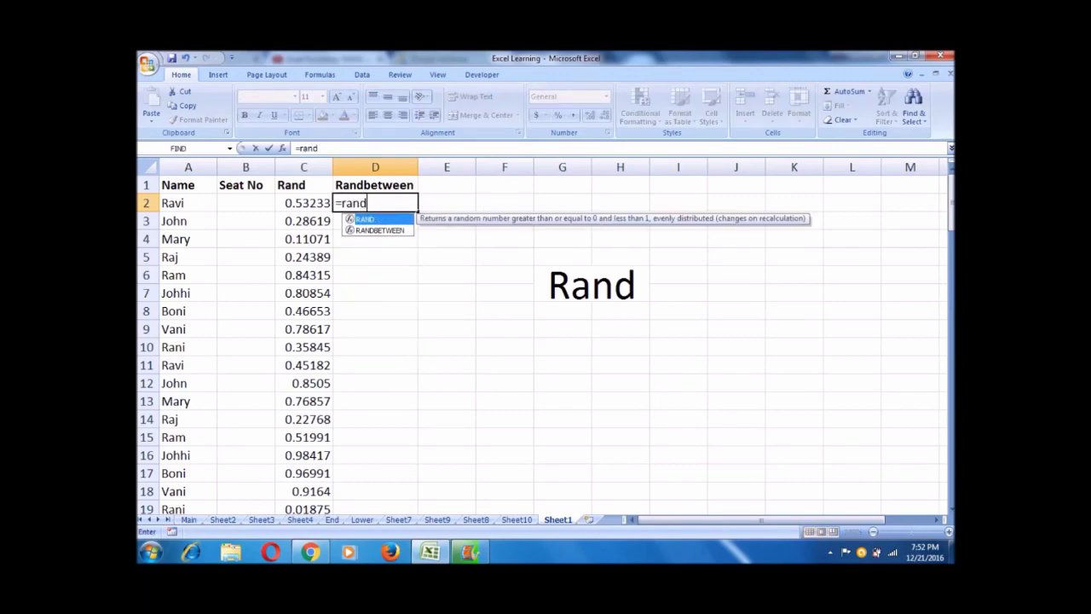
key(Down)
key(Tab)
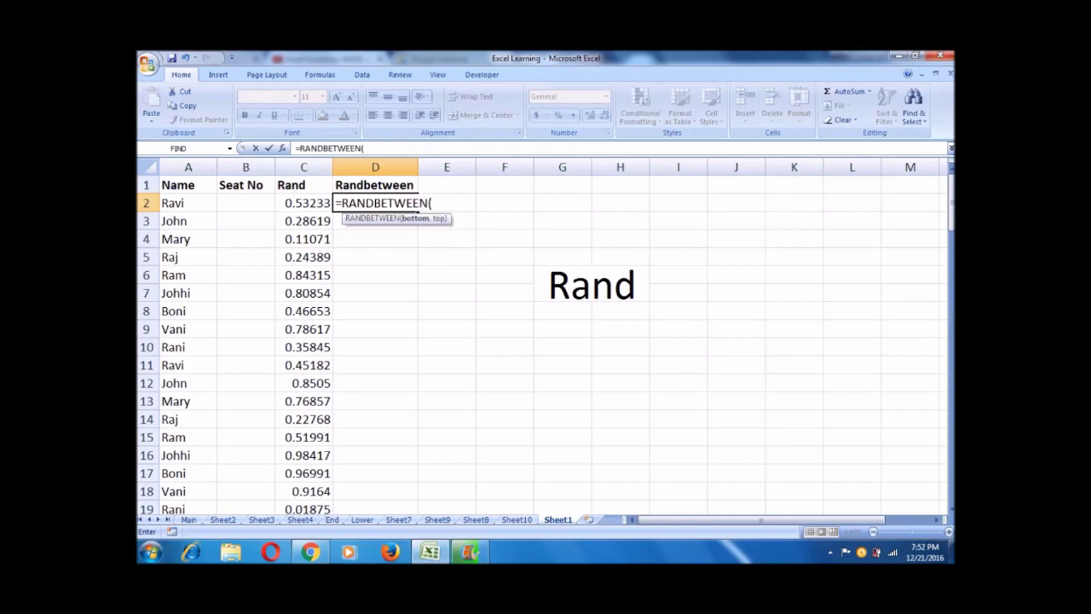
text(1,100)
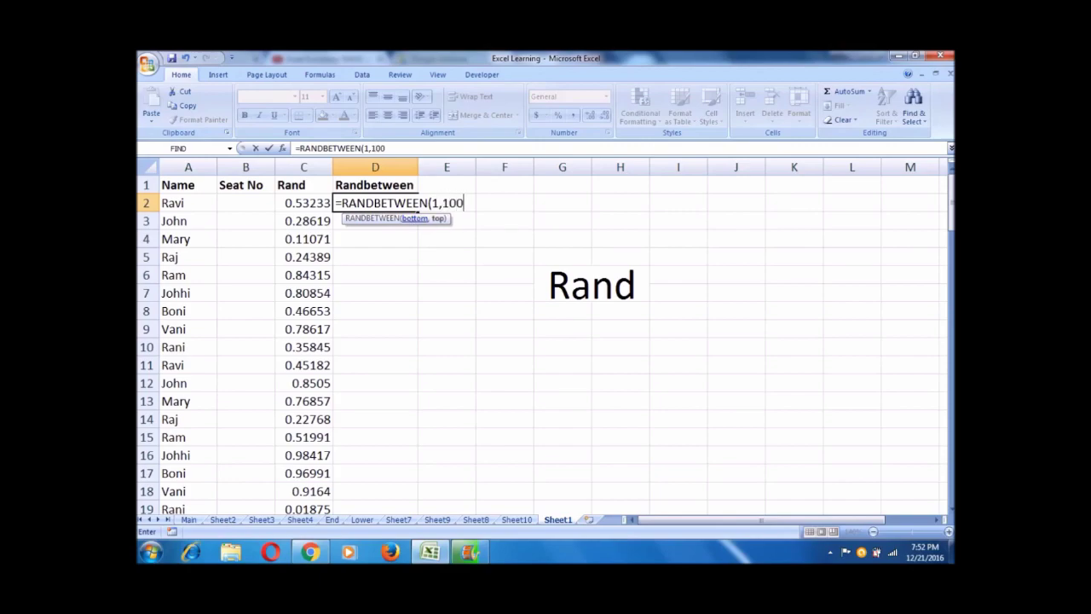
text())
key(Return)
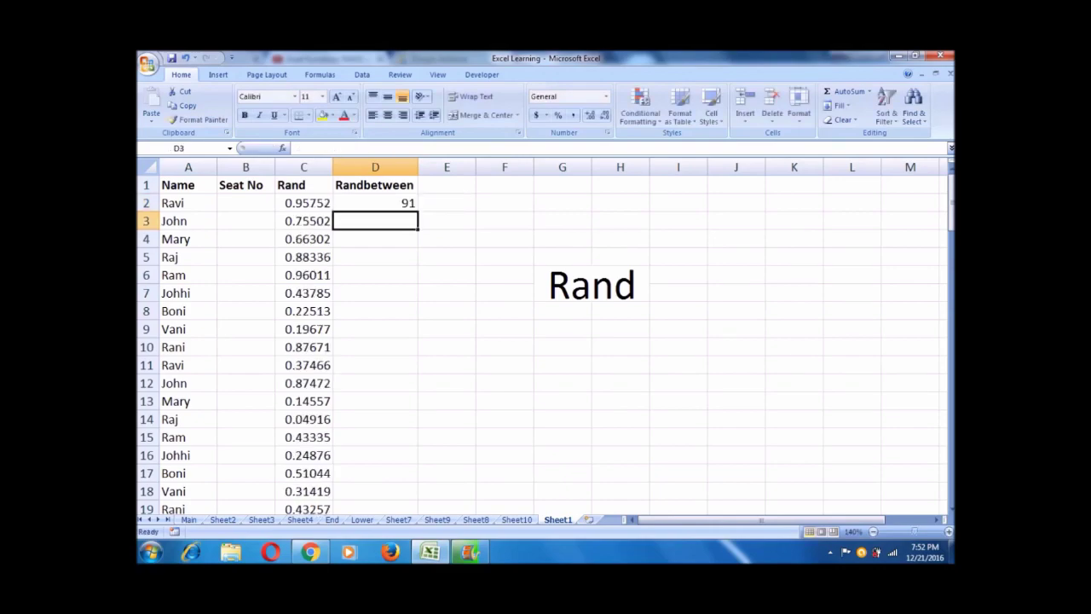
click(375, 203)
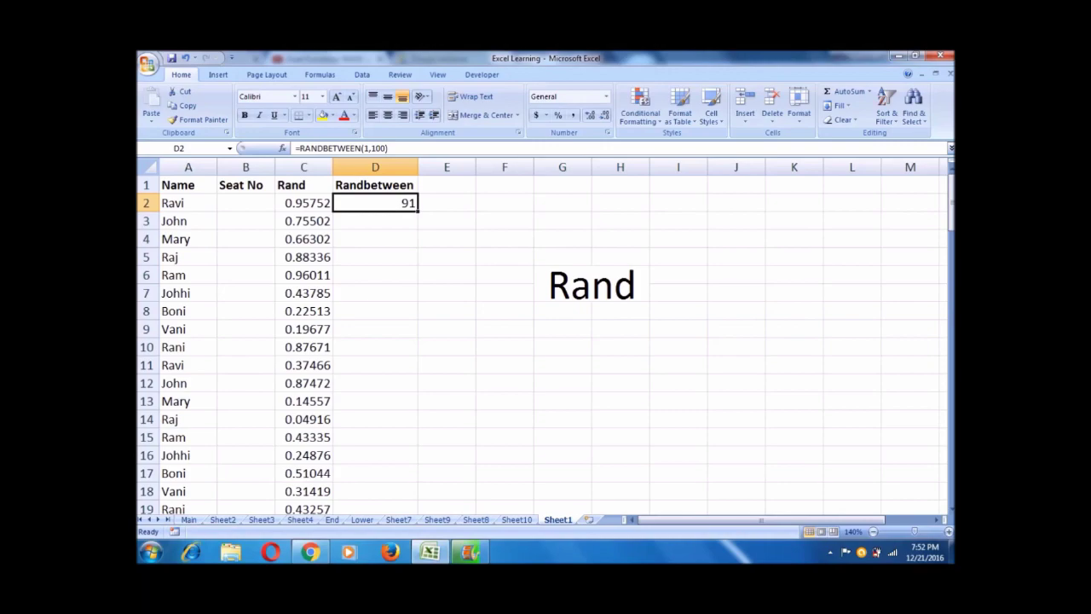
double_click(417, 211)
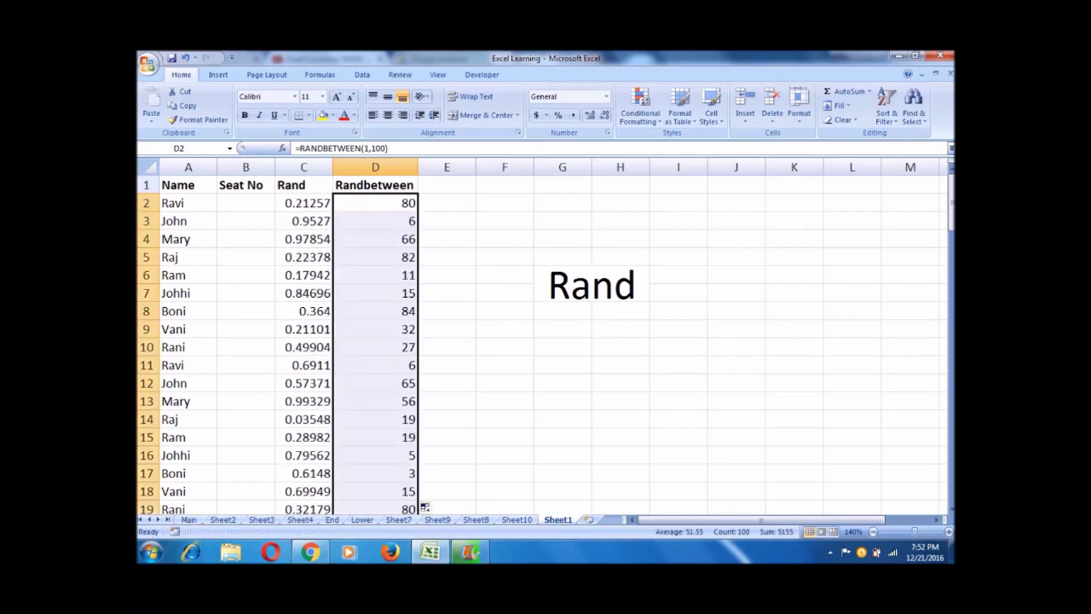
Browse down the Randbetween results in column D
click(375, 203)
key(Down)
key(Down)
key(Down)
key(Down)
key(Down)
key(Down)
key(Down)
key(Down)
key(Down)
key(Down)
key(Down)
key(Down)
key(Down)
key(Down)
key(Down)
key(Down)
key(Down)
key(Down)
key(Down)
key(Down)
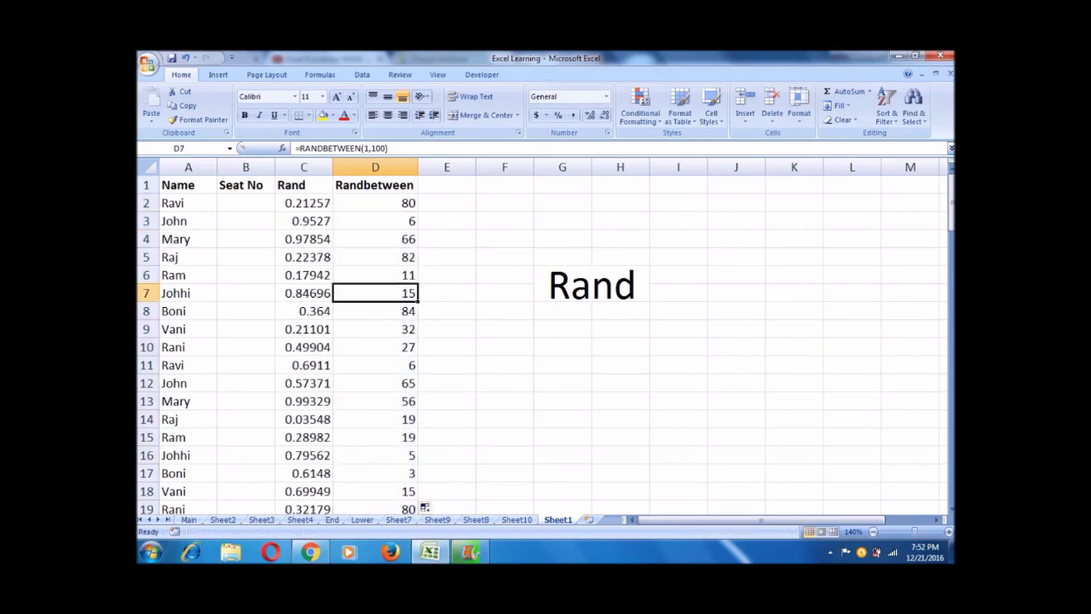
key(Down)
key(Down)
key(Down)
key(Down)
key(Down)
key(Down)
key(Down)
key(Down)
key(Down)
key(Down)
key(Down)
key(Down)
key(Down)
key(Down)
key(Down)
key(Down)
key(Down)
key(Down)
key(Down)
key(Down)
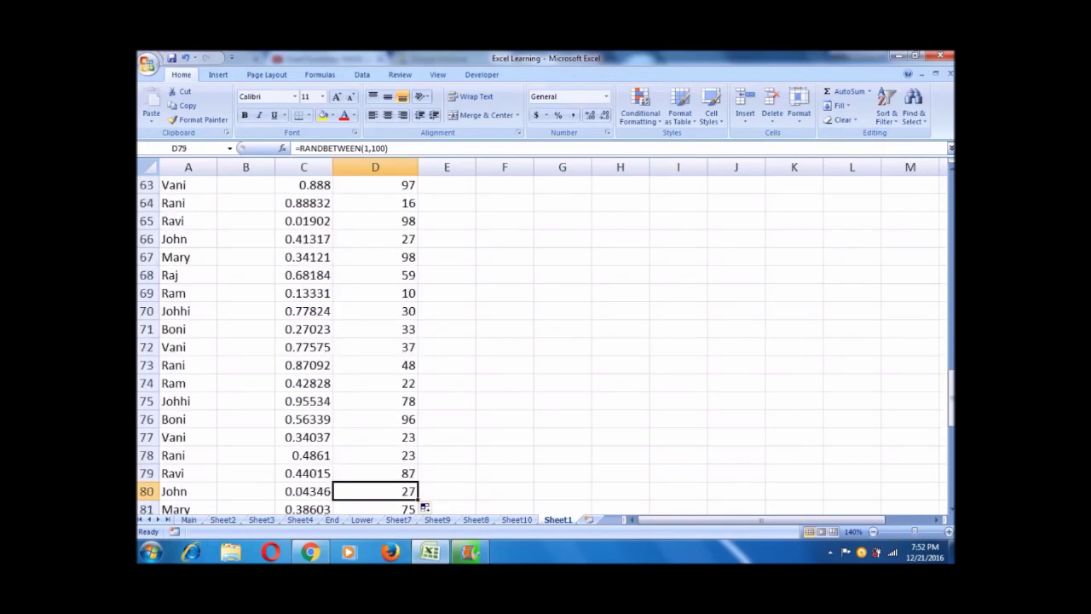
key(Down)
key(Down)
key(Down)
key(Down)
key(Down)
key(Down)
key(Down)
key(Down)
key(Down)
key(Down)
key(Down)
key(Down)
key(Down)
key(Down)
key(Down)
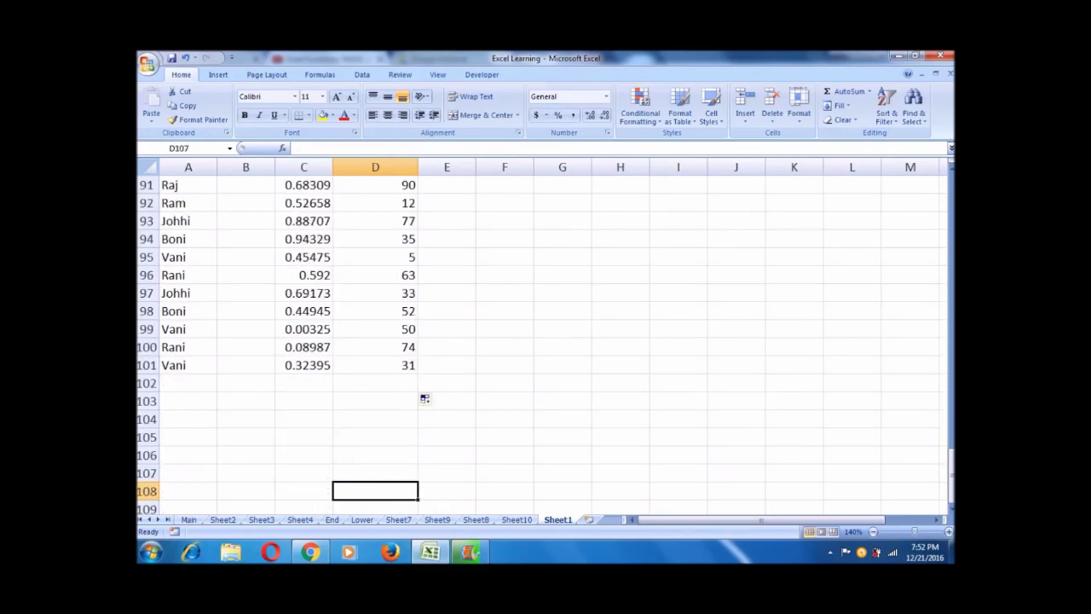
key(Up)
key(Up)
key(Up)
key(Up)
key(Up)
key(Up)
key(Up)
key(Up)
key(Up)
key(Up)
key(Up)
key(Up)
key(Up)
key(Up)
key(Up)
key(Up)
key(Up)
key(Up)
key(Up)
key(Up)
key(Up)
key(Up)
key(Up)
key(Up)
key(Up)
key(Up)
key(Up)
key(Up)
key(Up)
key(Up)
key(Up)
key(Up)
key(Up)
key(Up)
key(Up)
key(Up)
key(Up)
key(Up)
key(Up)
key(Up)
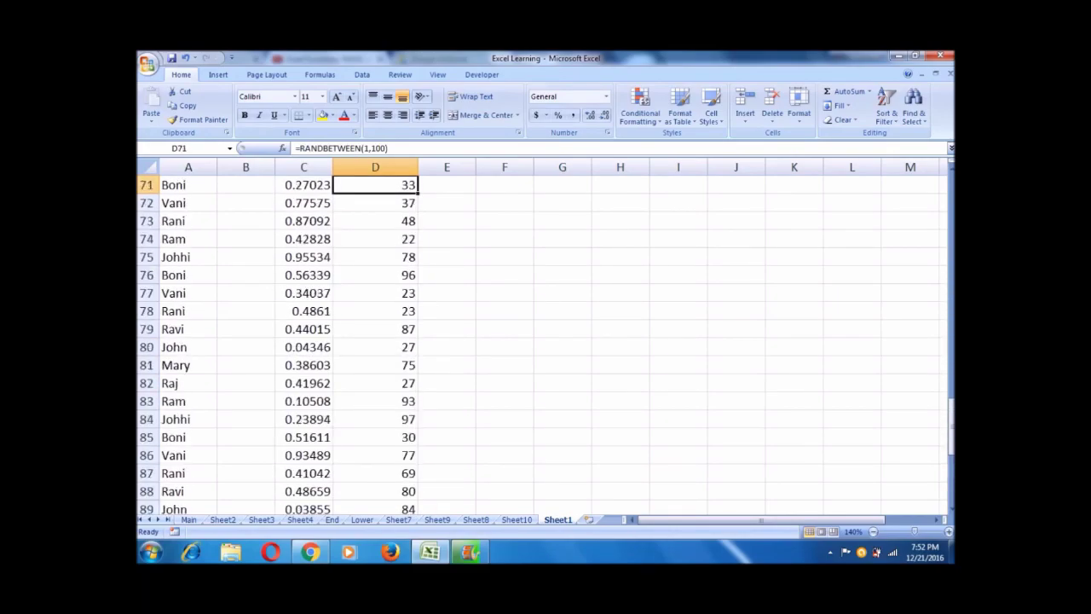
key(Up)
key(Up)
key(Up)
key(Up)
key(Up)
key(Up)
key(Up)
key(Up)
key(Up)
key(Up)
key(Up)
key(Up)
key(Up)
key(Up)
key(Up)
key(Up)
key(Up)
key(Up)
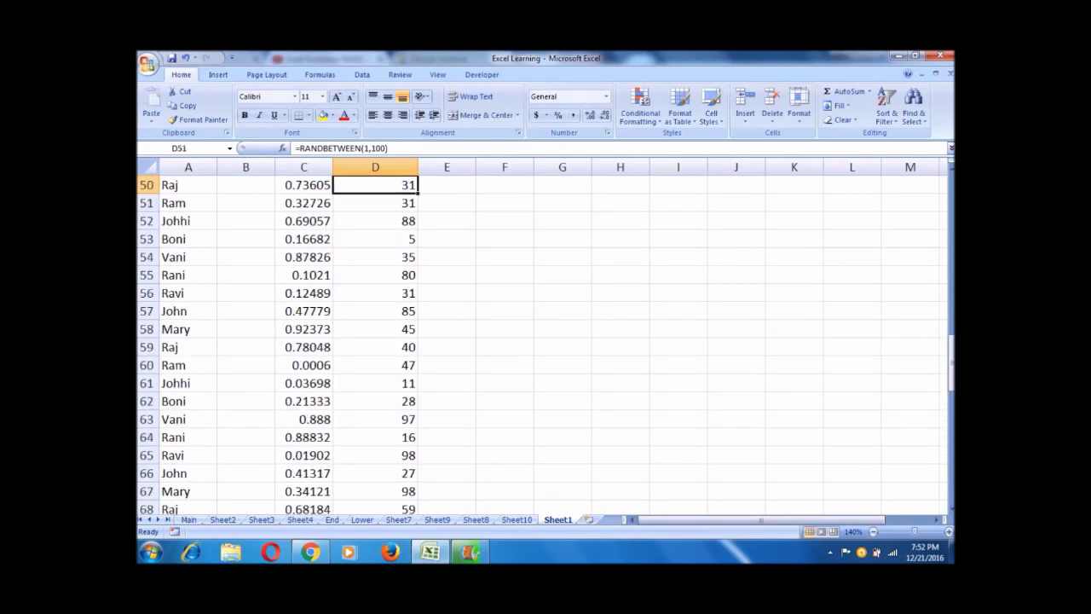
Change D39's RANDBETWEEN upper limit from 100 to 200
click(372, 149)
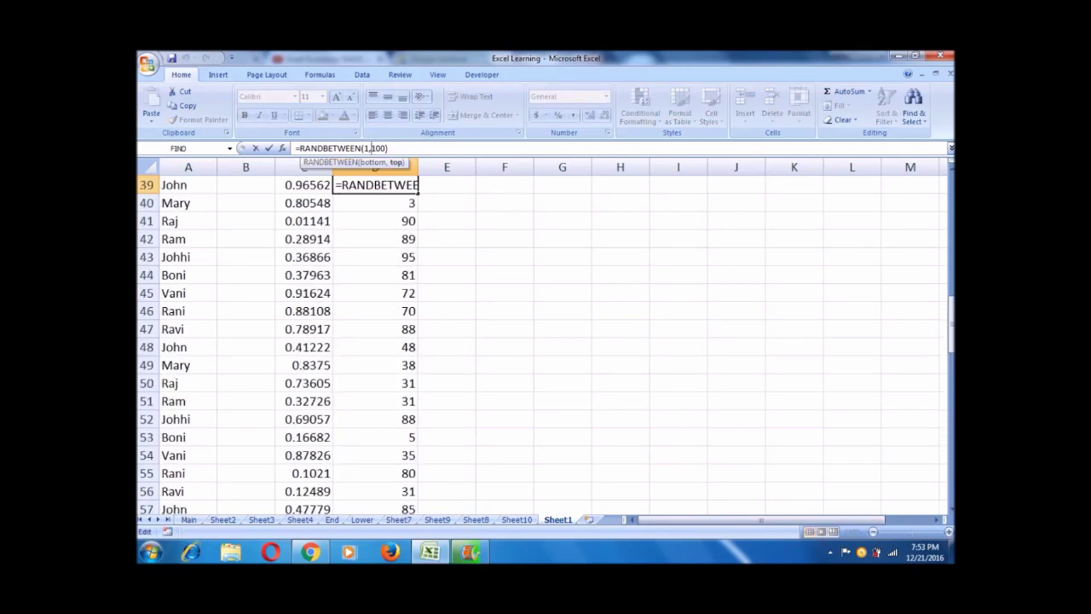
key(Delete)
text(2)
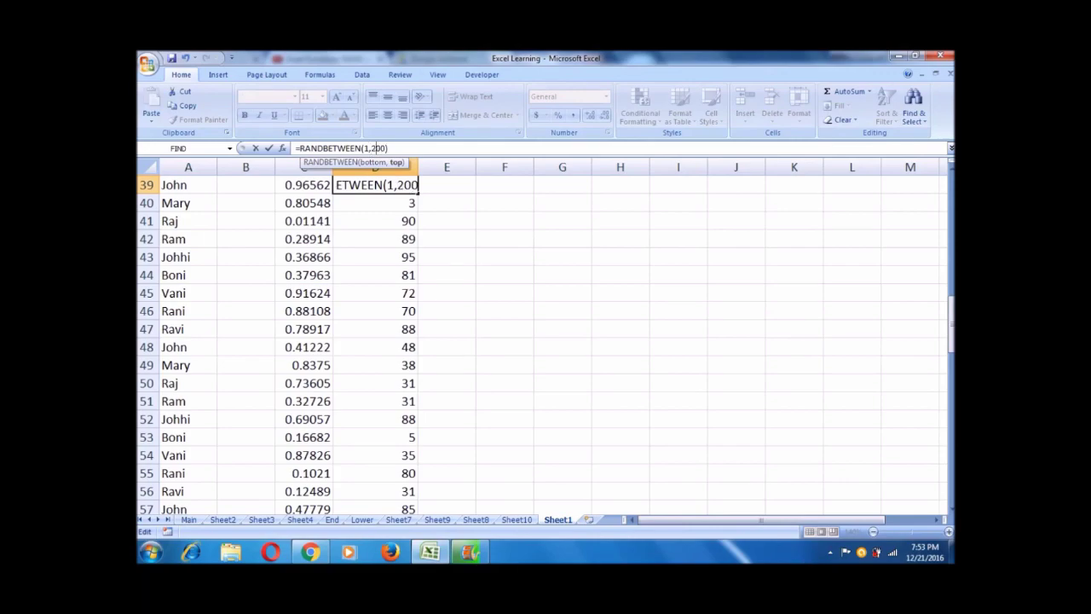
key(Return)
key(Up)
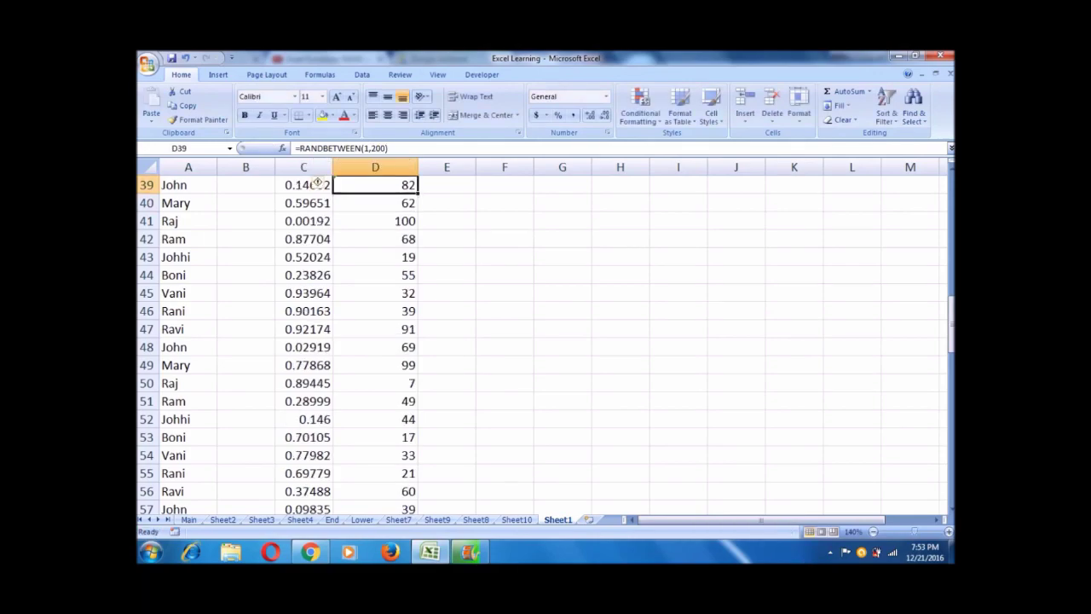
key(Up)
key(Page_Up)
key(Page_Up)
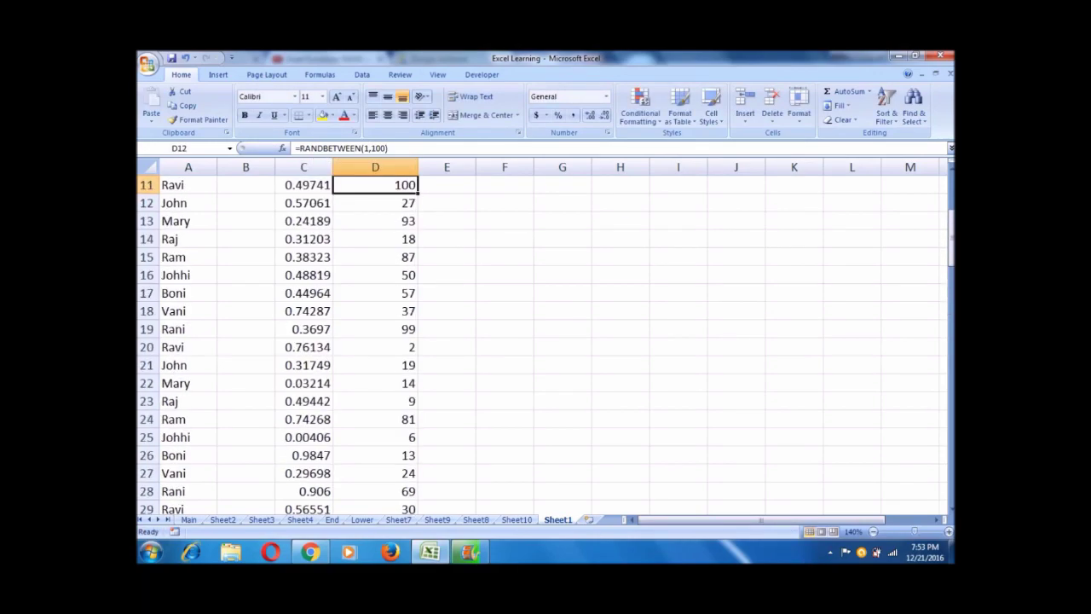
Change D2 to =RANDBETWEEN(1,200) and fill it down column D
click(376, 203)
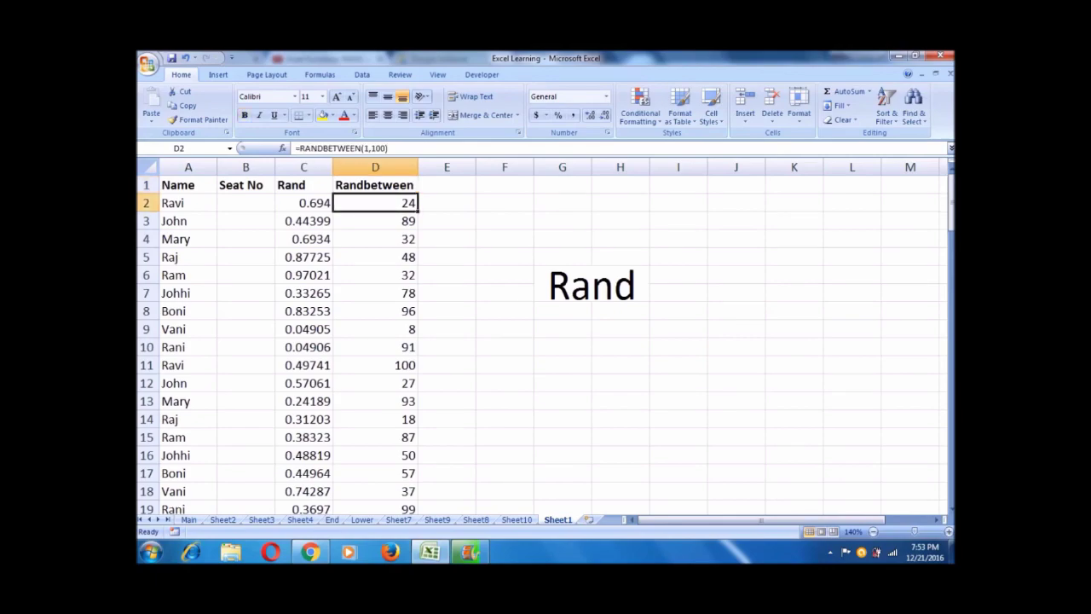
click(372, 148)
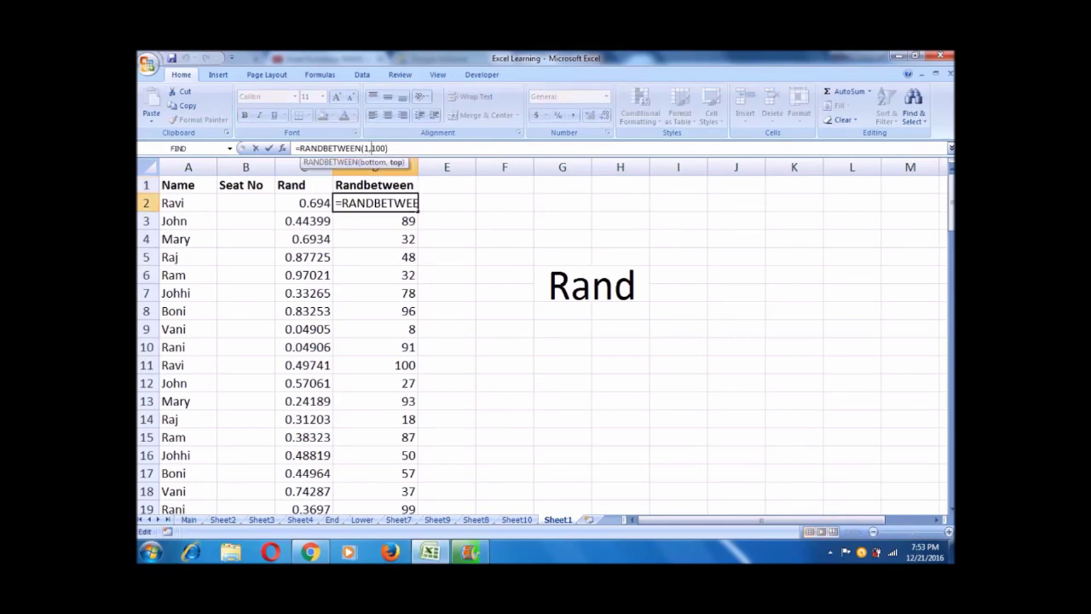
key(Delete)
text(2)
key(Return)
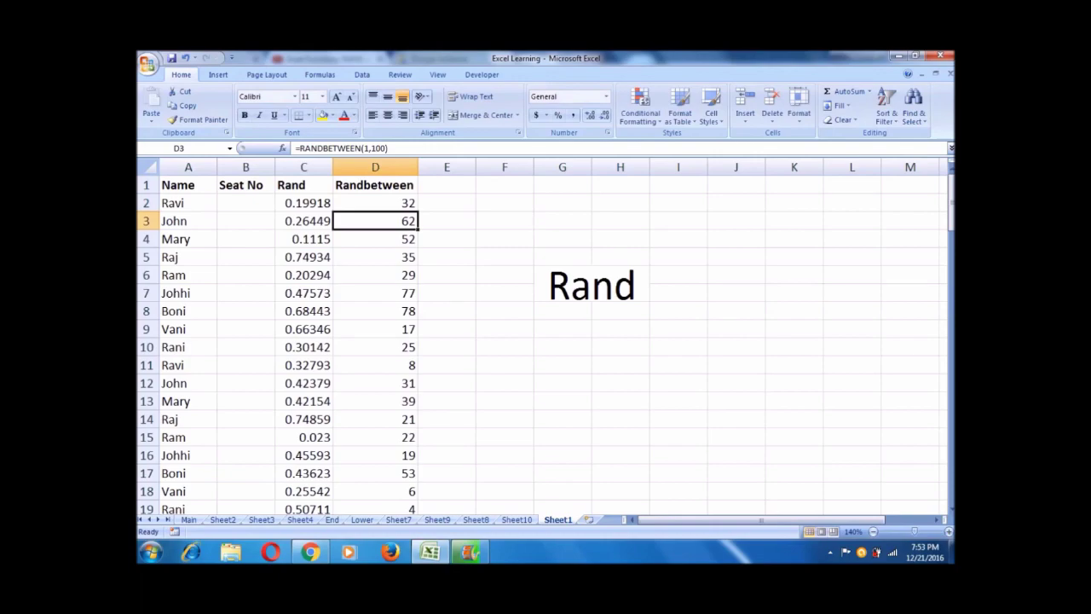
click(376, 203)
double_click(418, 212)
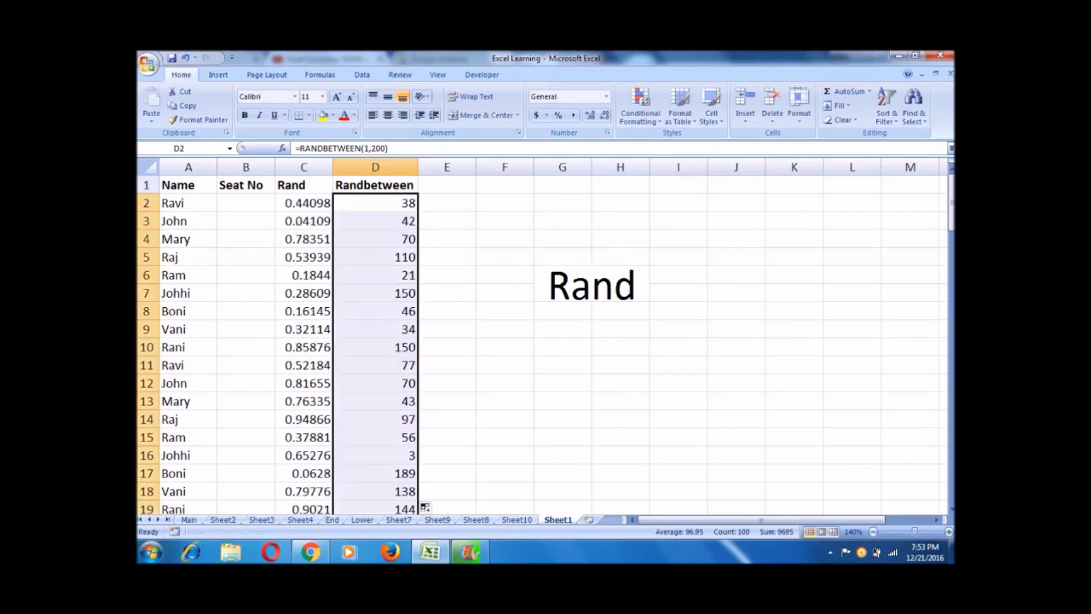
click(375, 473)
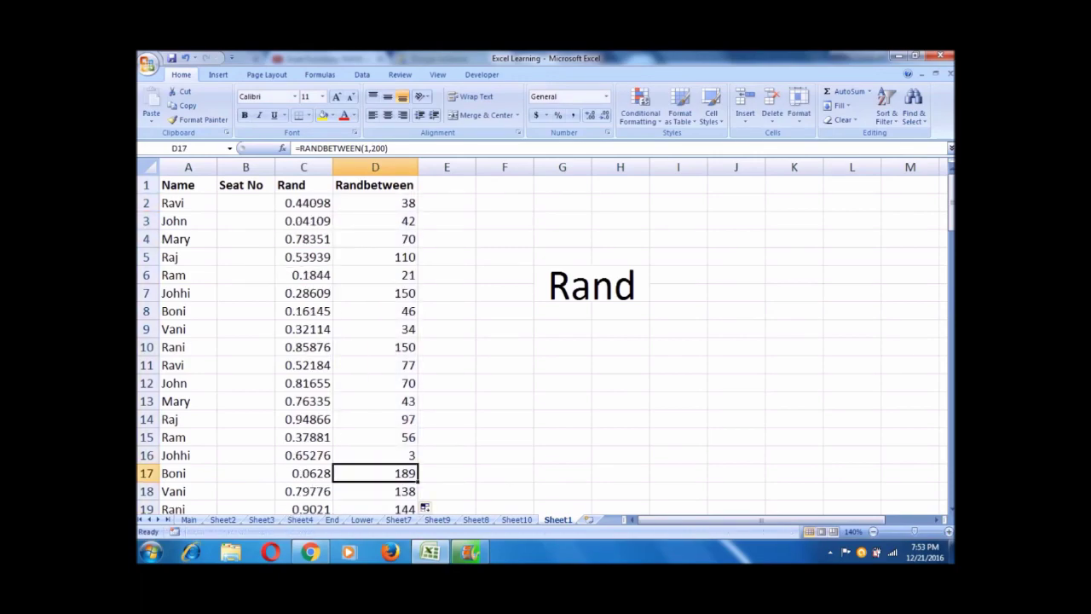
Return to the top of column D and start an entry in empty cell F5
scroll(375, 383, down, 1)
key(Up)
key(ctrl+Up)
click(375, 203)
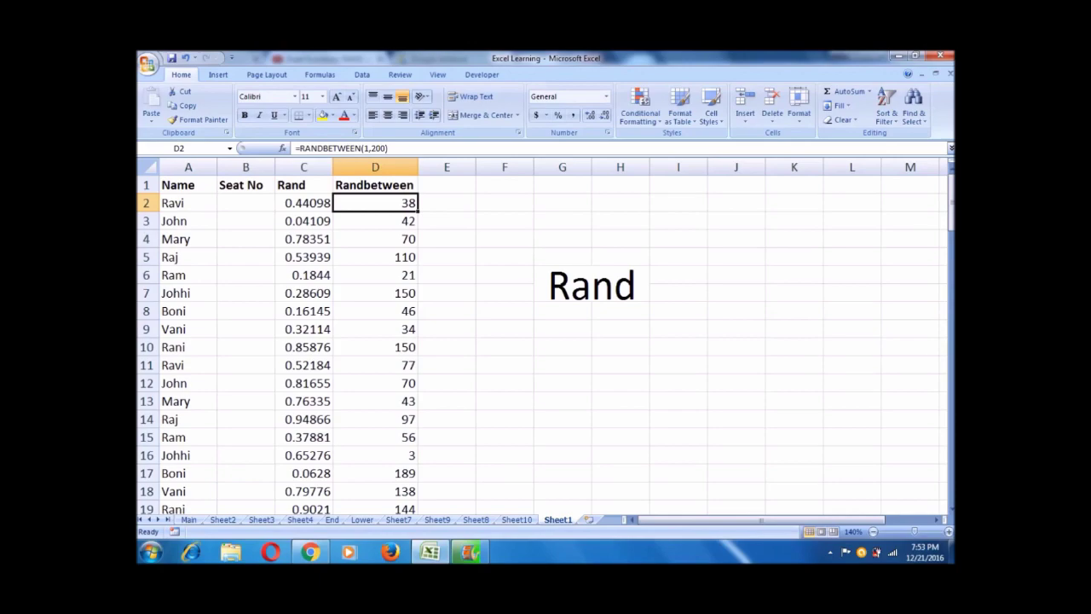
click(505, 256)
double_click(505, 257)
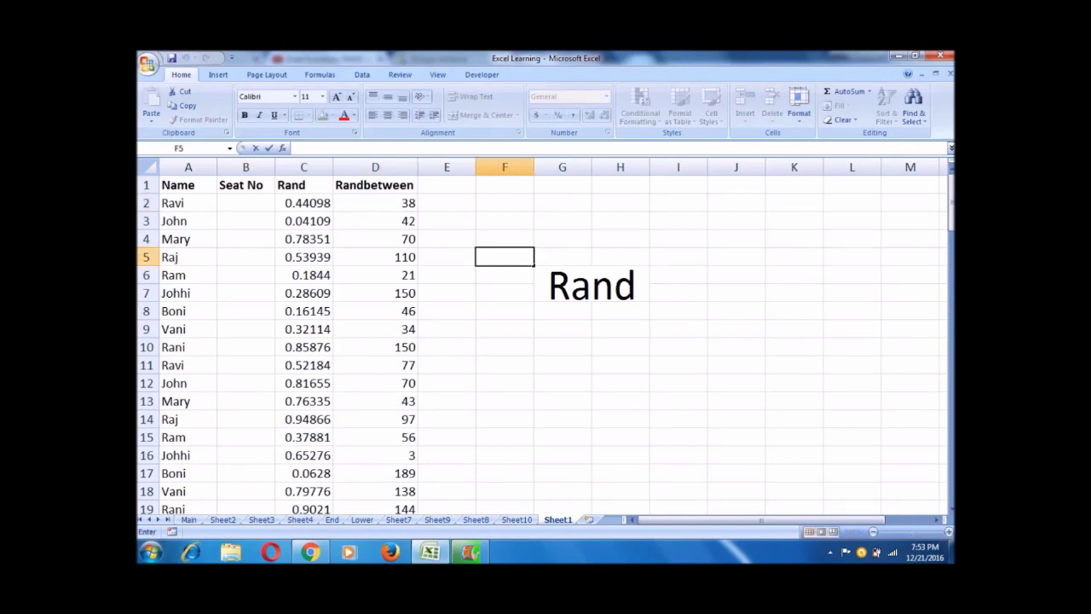
Force a recalculation from F5, E2 and G3 so row 2 shows fresh values like 0.59308 and 94
key(Return)
double_click(447, 202)
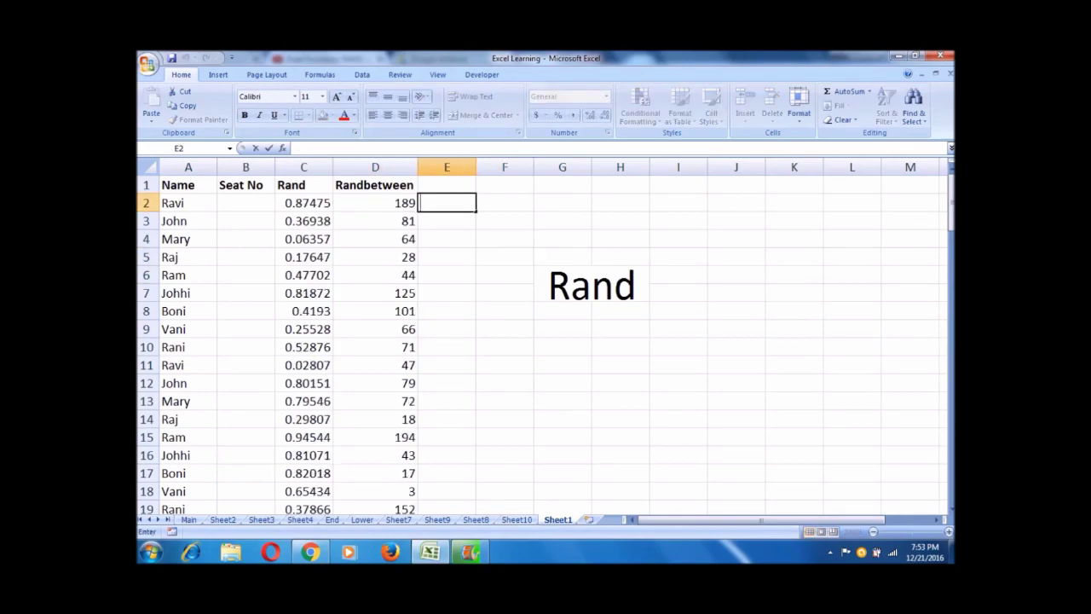
key(Return)
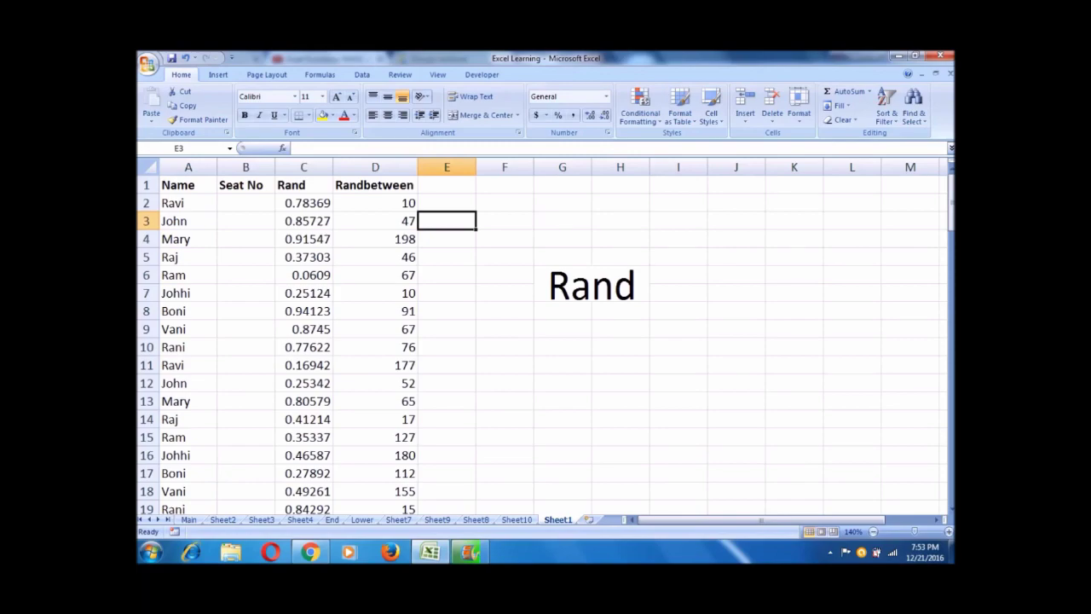
key(Up)
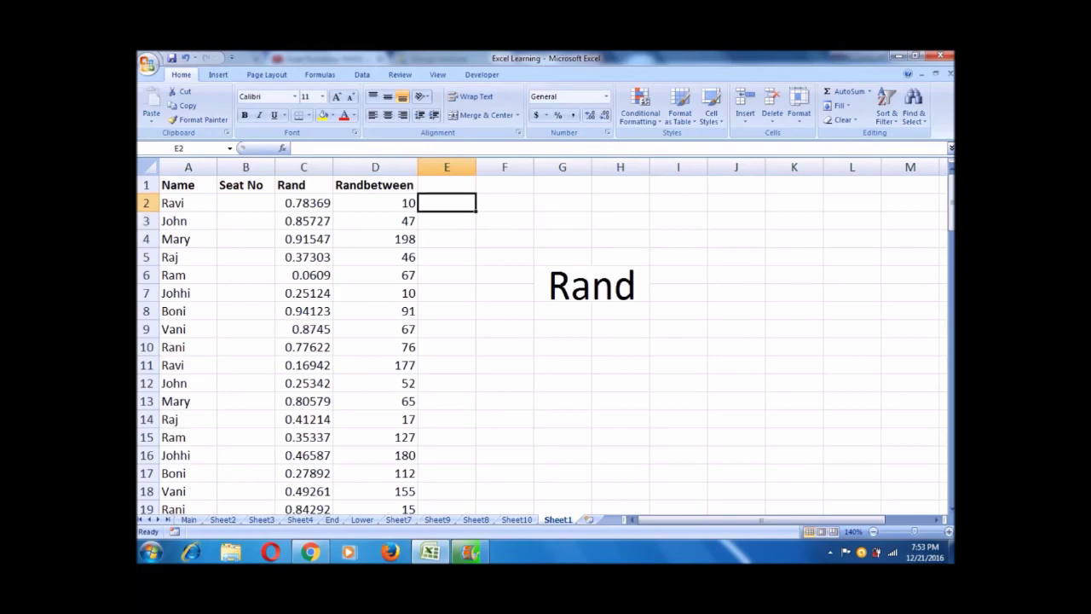
text(=)
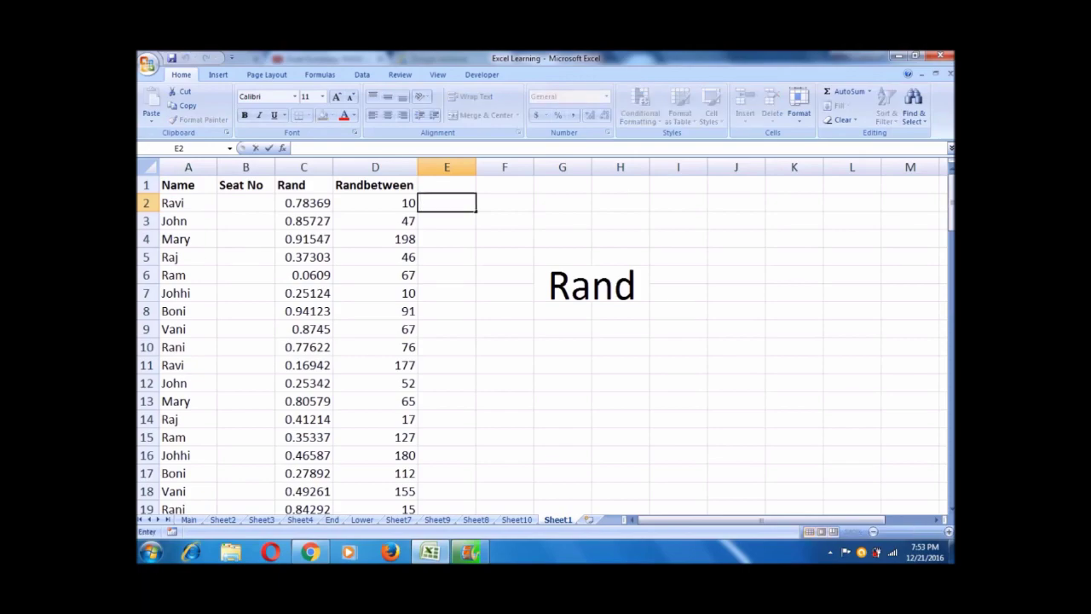
click(562, 221)
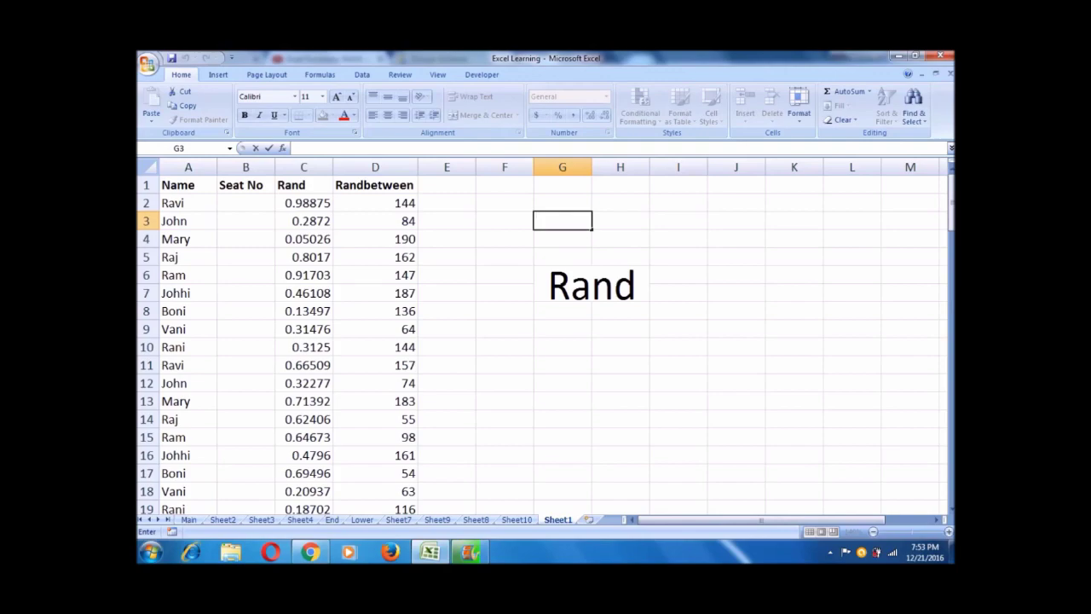
click(450, 203)
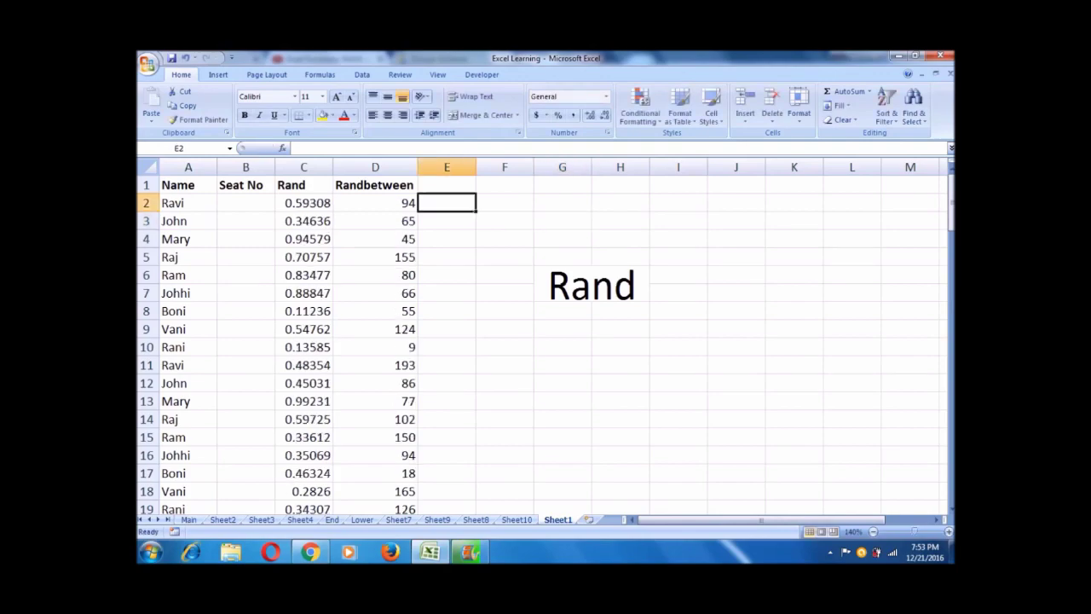
click(376, 203)
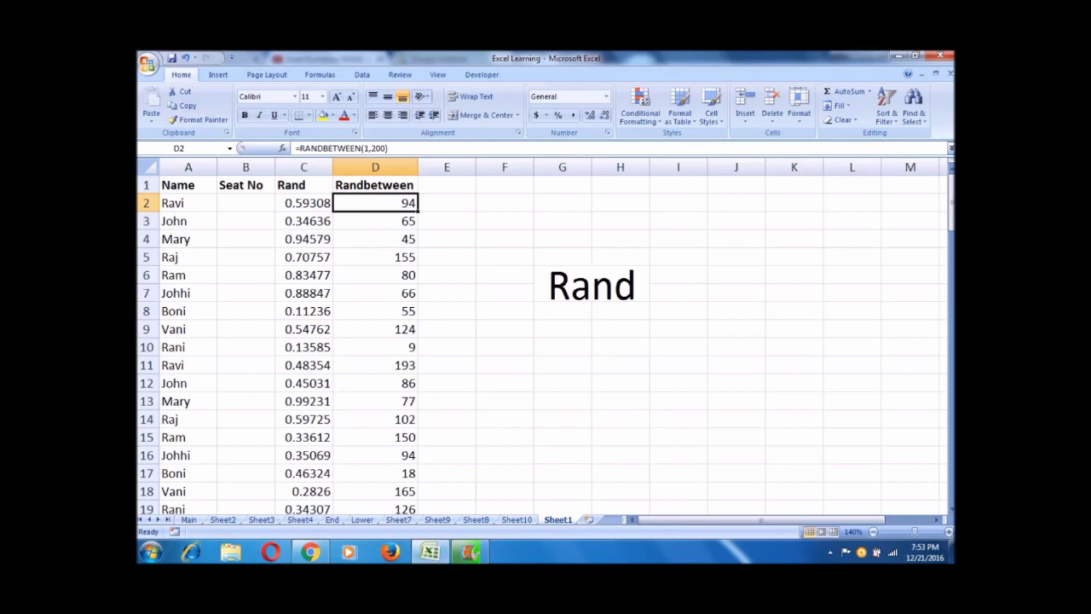
Copy the Randbetween numbers from D2:D101 and paste them into column E as values
key(ctrl+shift+Down)
key(ctrl+c)
key(Right)
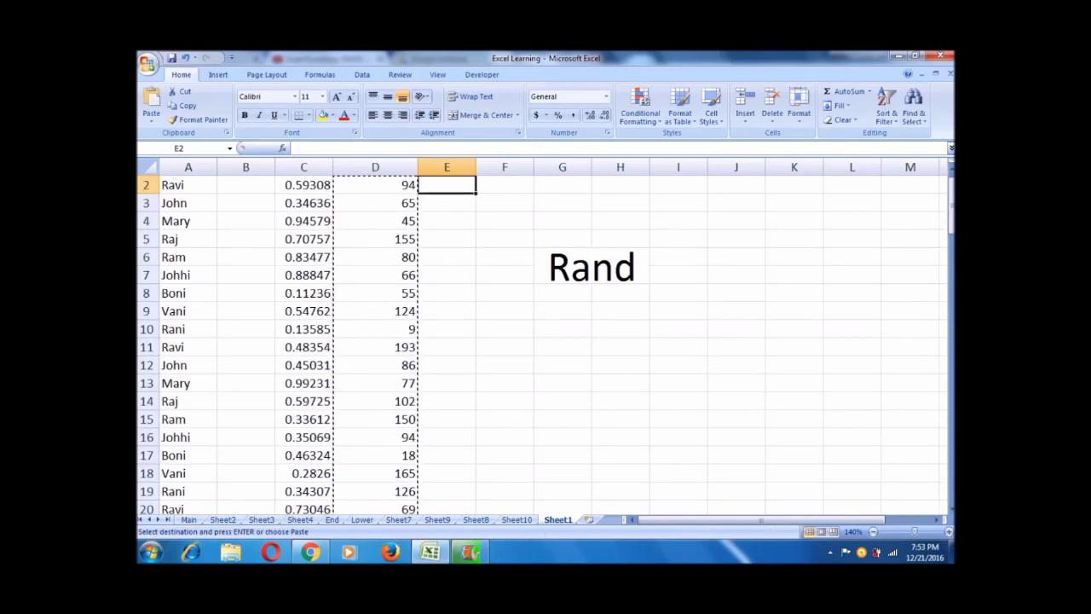
scroll(542, 344, up, 1)
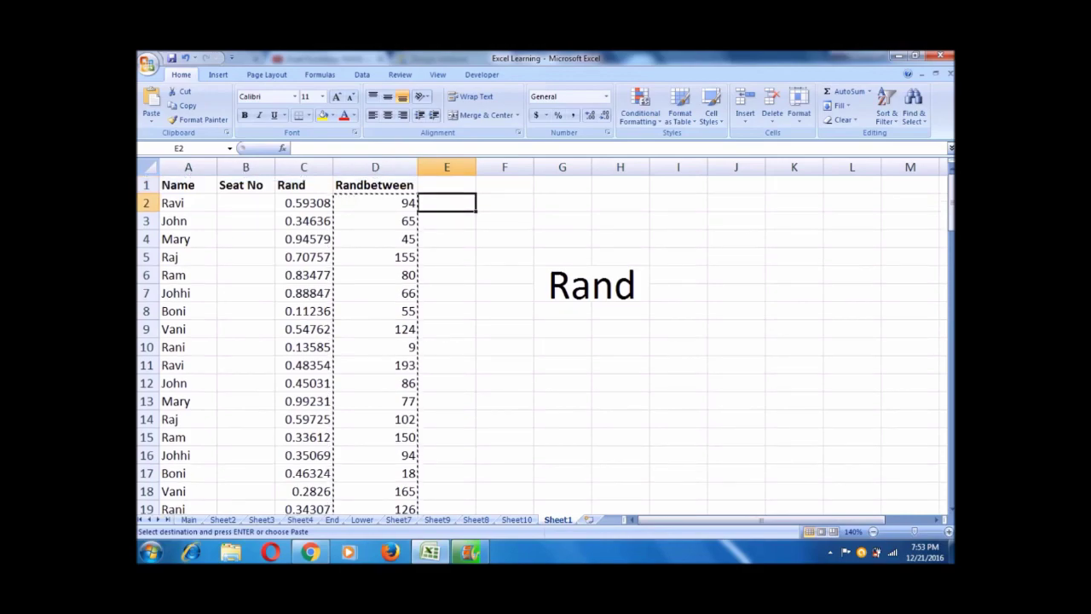
key(alt+e)
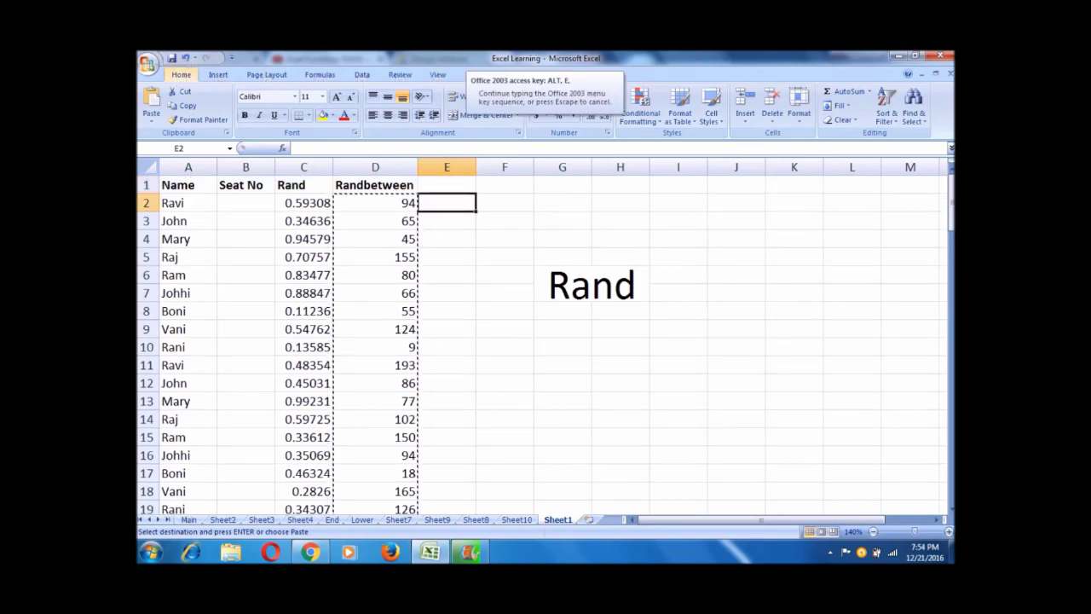
key(s)
key(v)
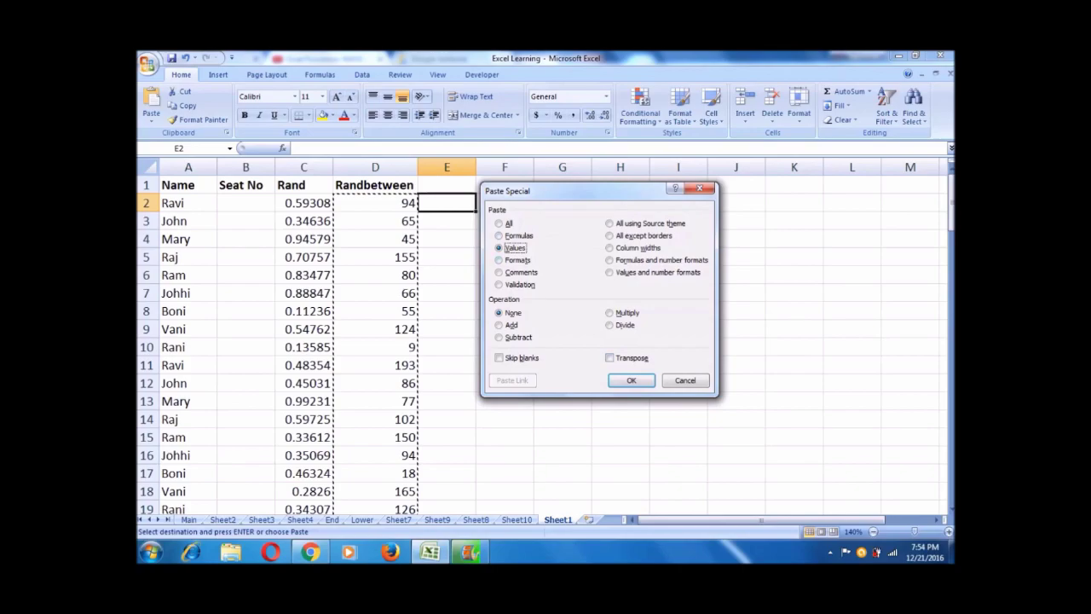
key(Return)
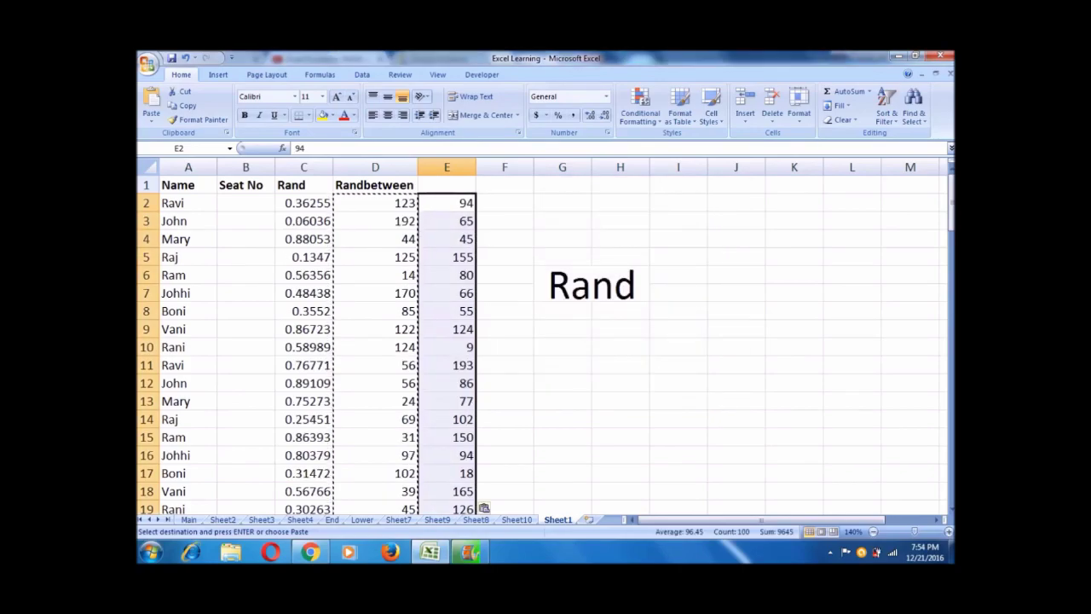
Recalculate and confirm that E2 and E3 hold fixed plain numbers
click(447, 203)
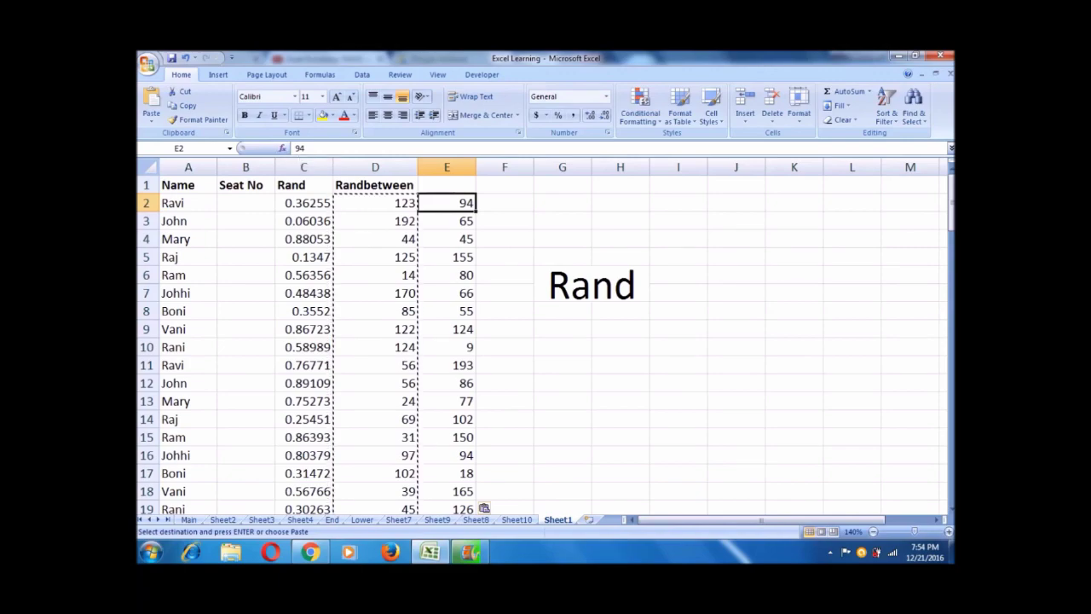
click(447, 221)
click(447, 203)
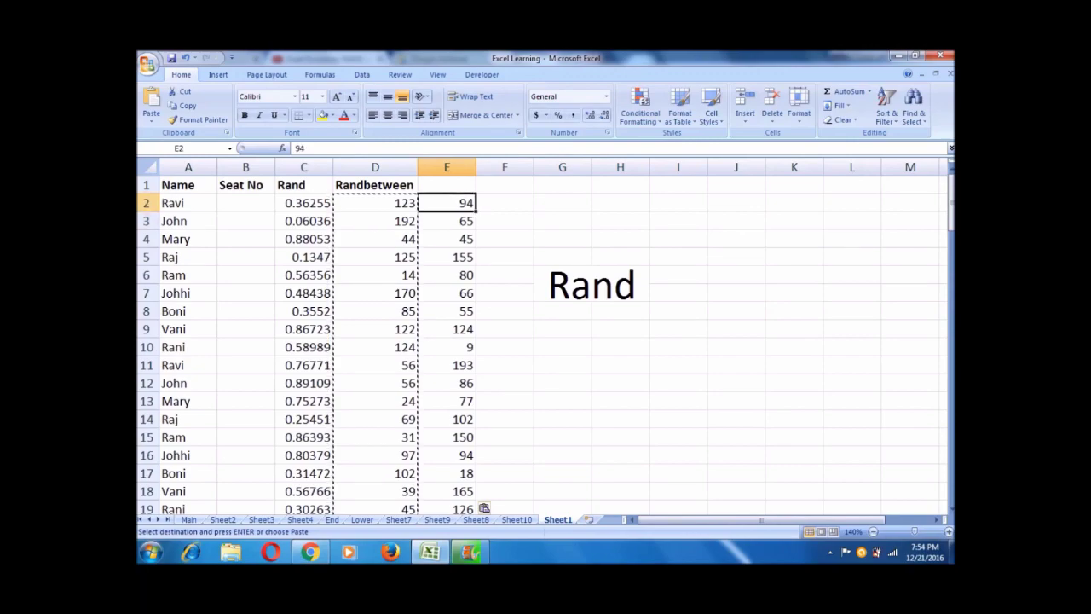
double_click(504, 203)
key(Return)
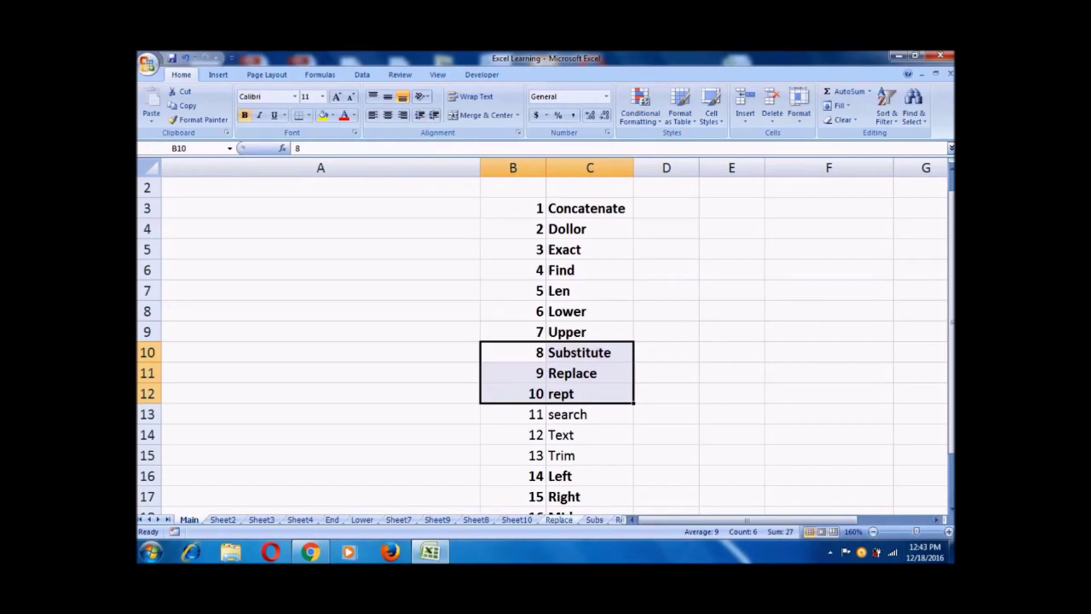
On the Replace sheet, enter =REPLACE(B3,1,5,"USA") in C3
click(559, 519)
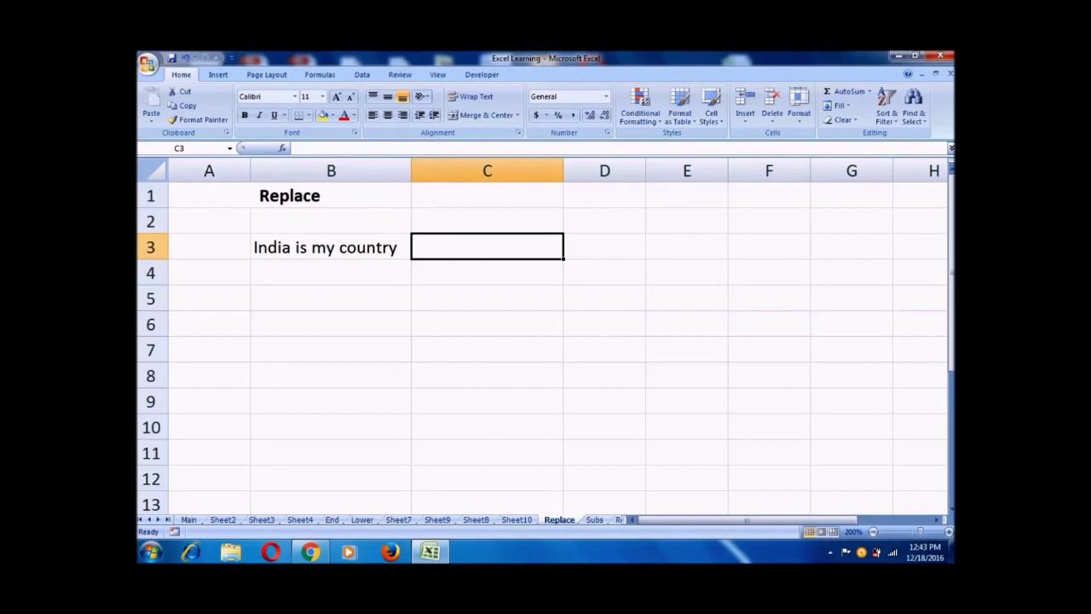
text(=)
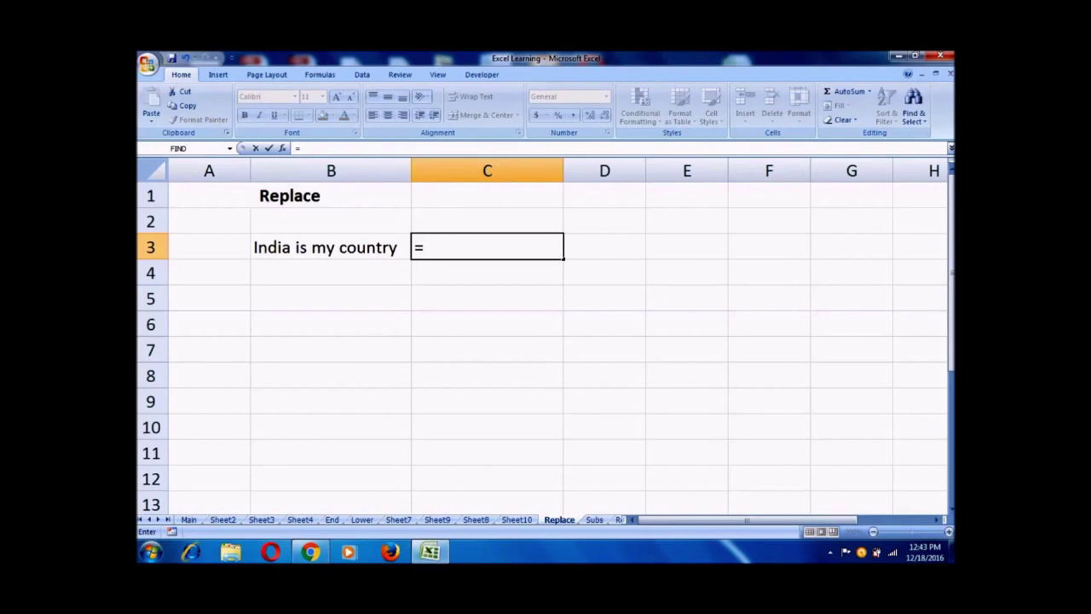
text(re)
key(Down)
key(Tab)
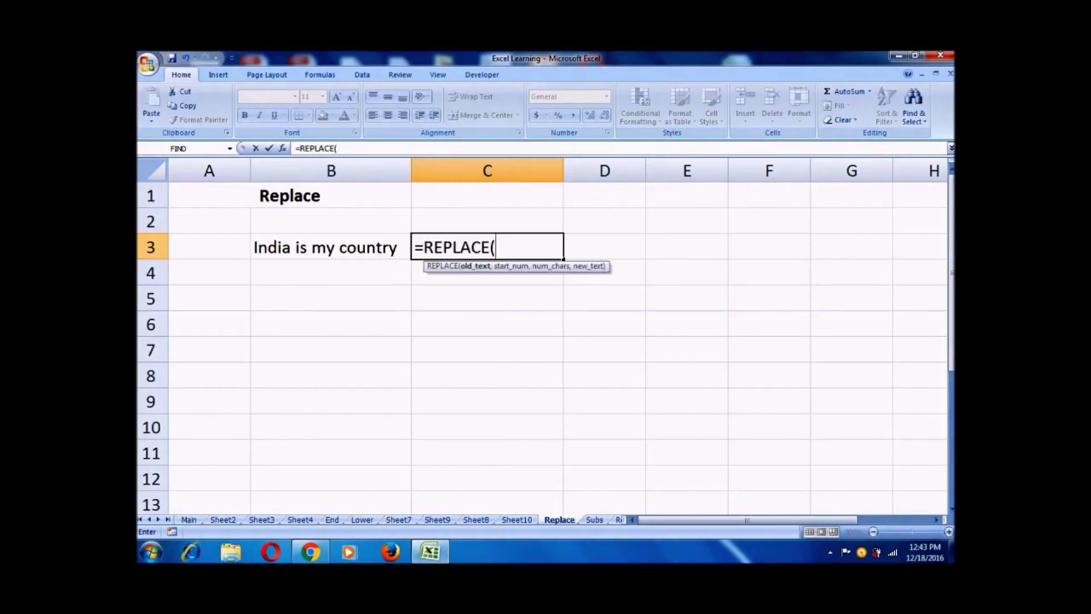
key(Left)
text(,)
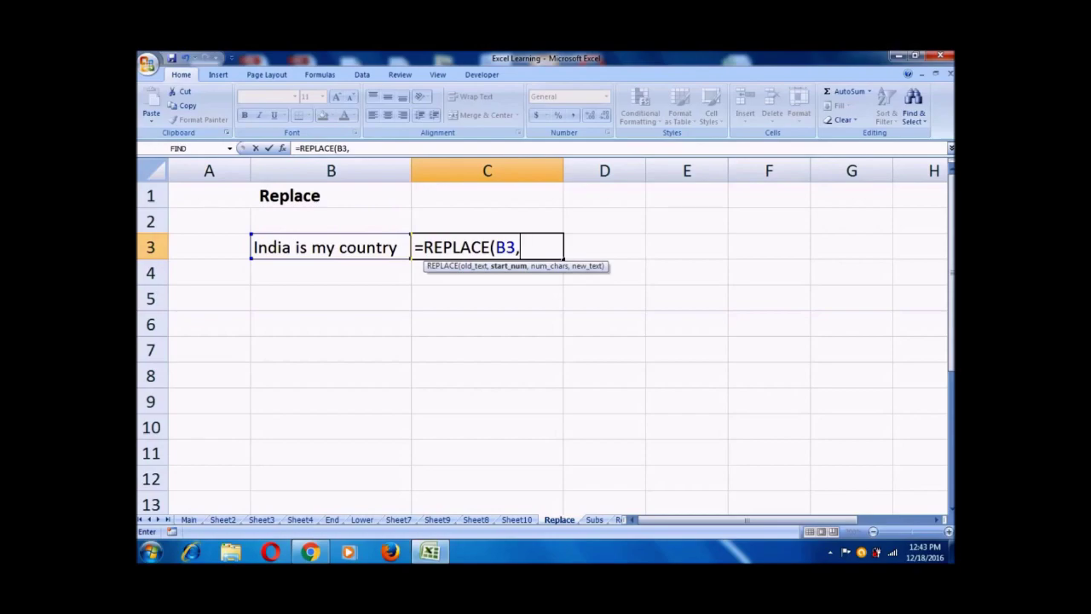
text(1,)
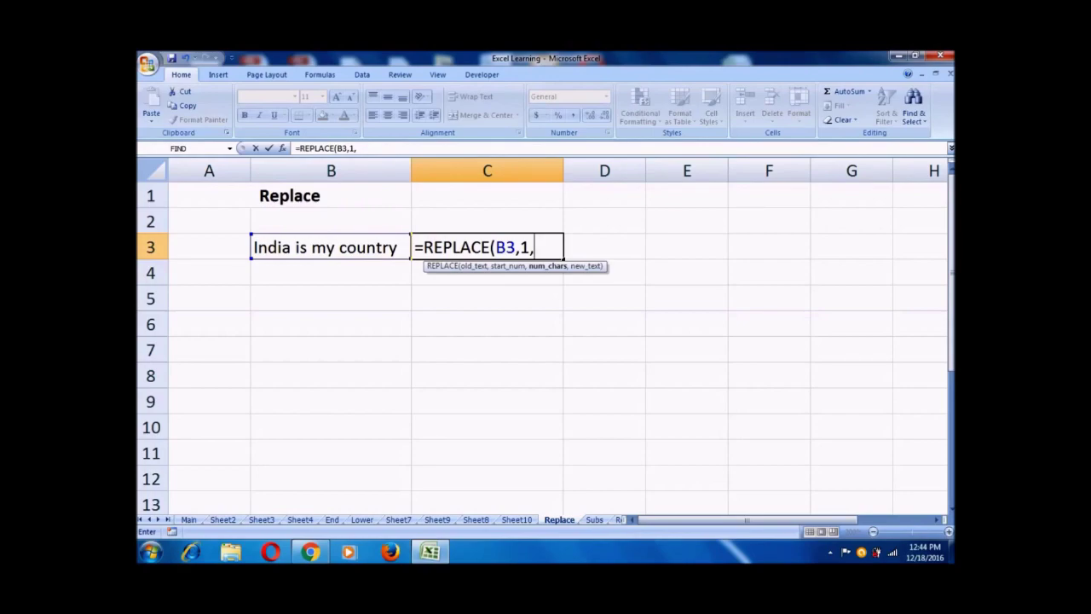
text(5,)
text(")
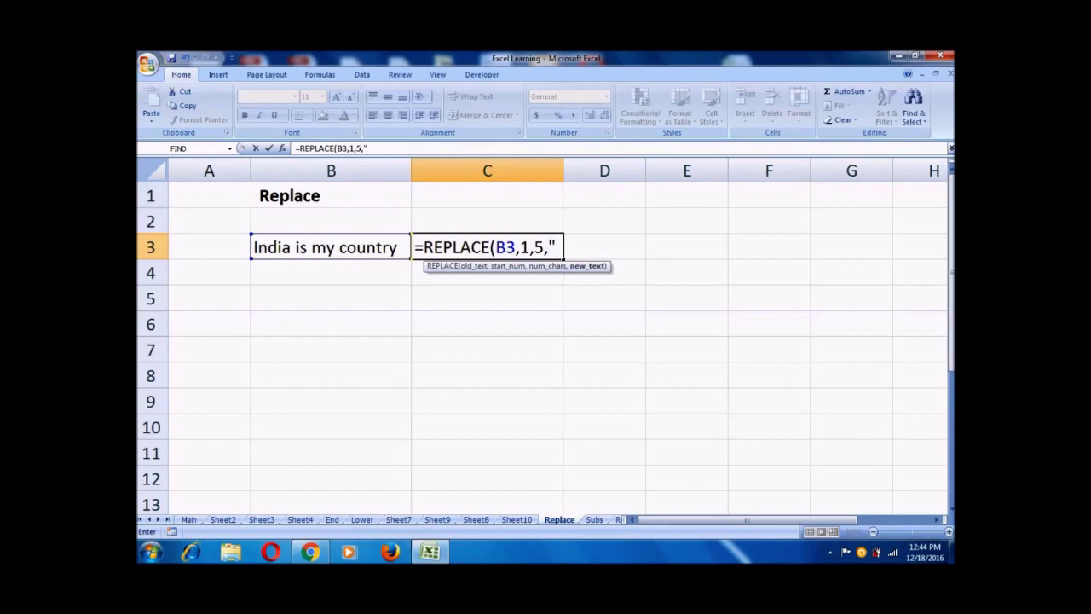
text(USA"))
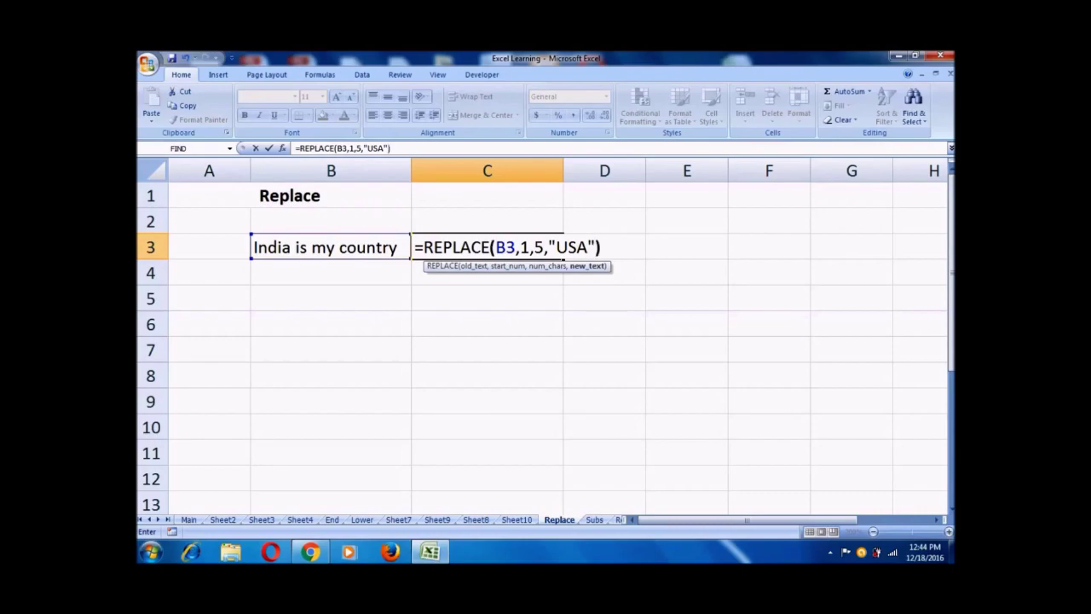
key(Return)
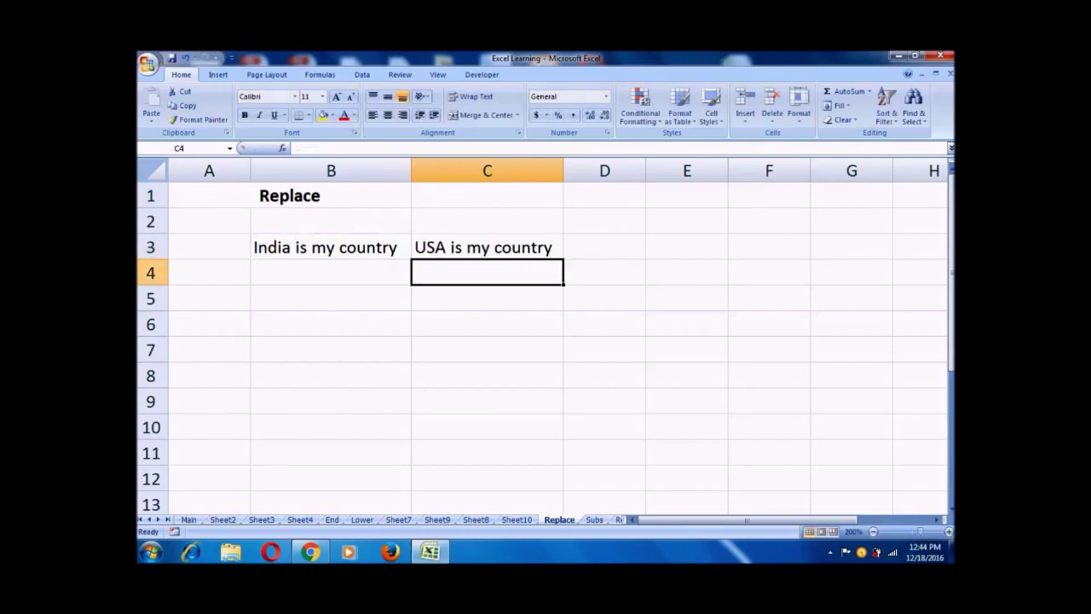
Compare C3's result with the original sentence in B3, then go to the Subs sheet
click(487, 247)
click(331, 247)
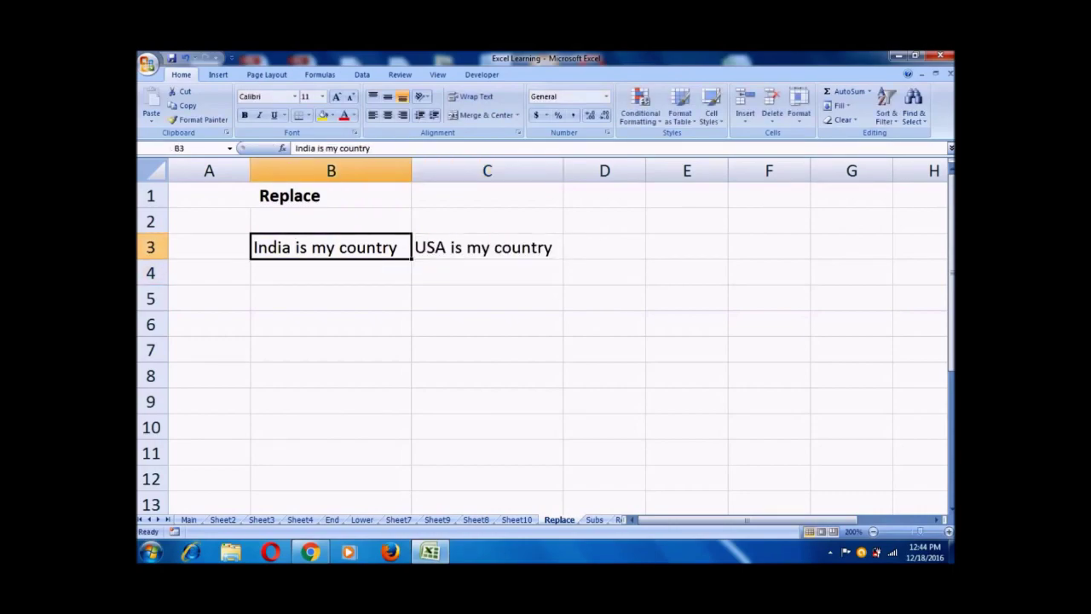
click(487, 248)
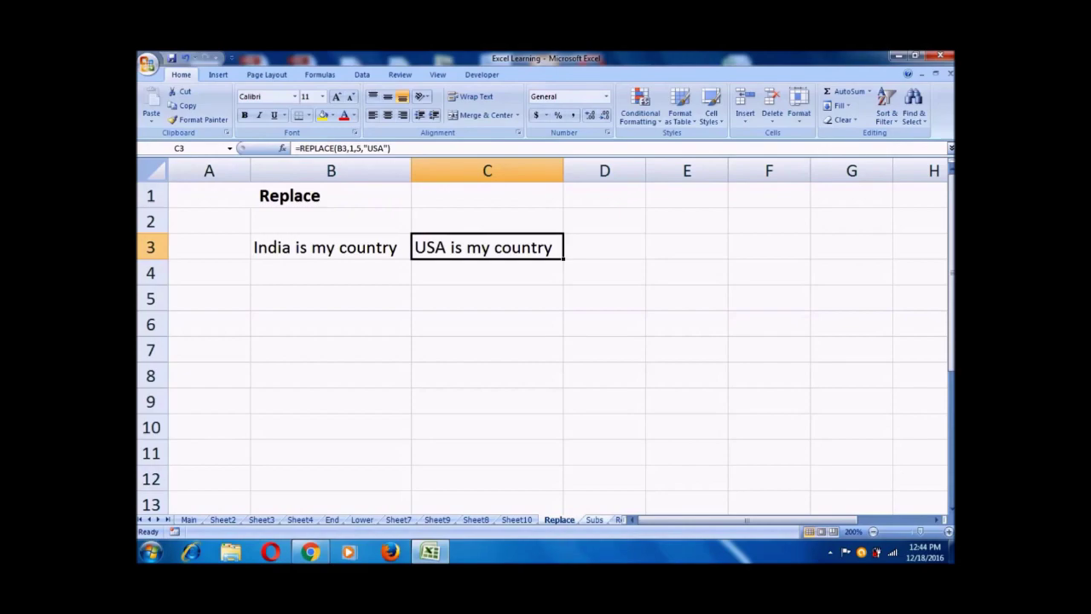
key(ctrl+Page_Down)
key(ctrl+Home)
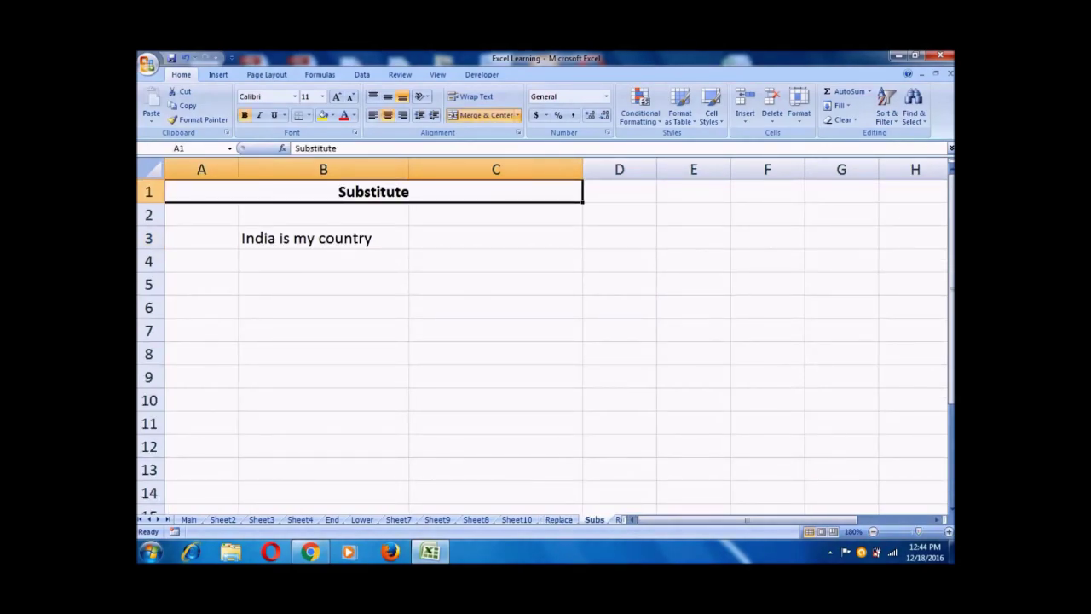
Zoom in on the Subs sheet and check the source sentence in B3
click(948, 531)
click(948, 531)
click(948, 531)
click(948, 531)
click(948, 531)
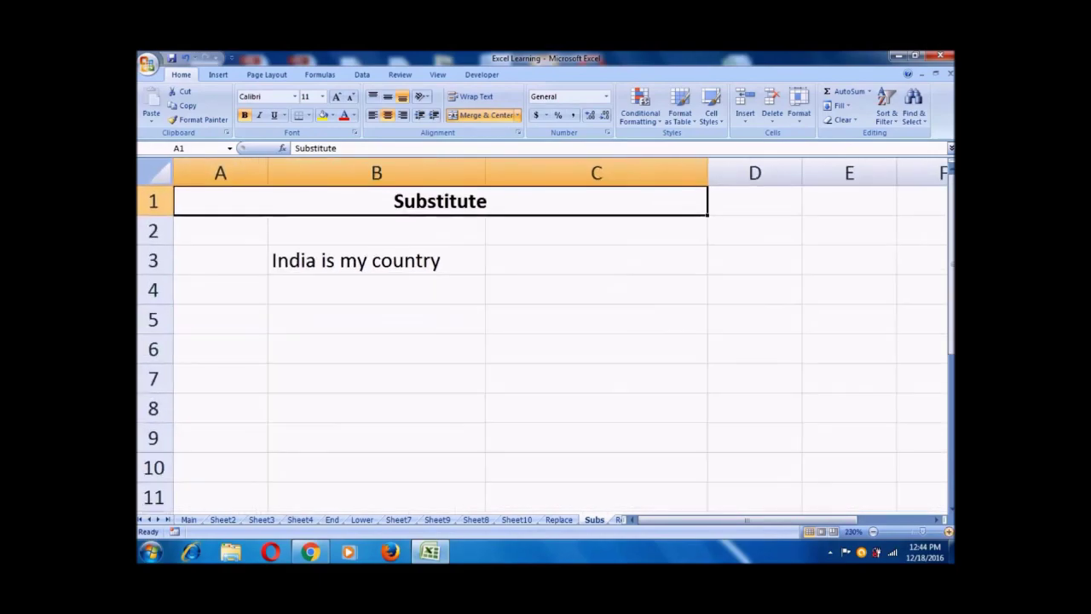
click(596, 260)
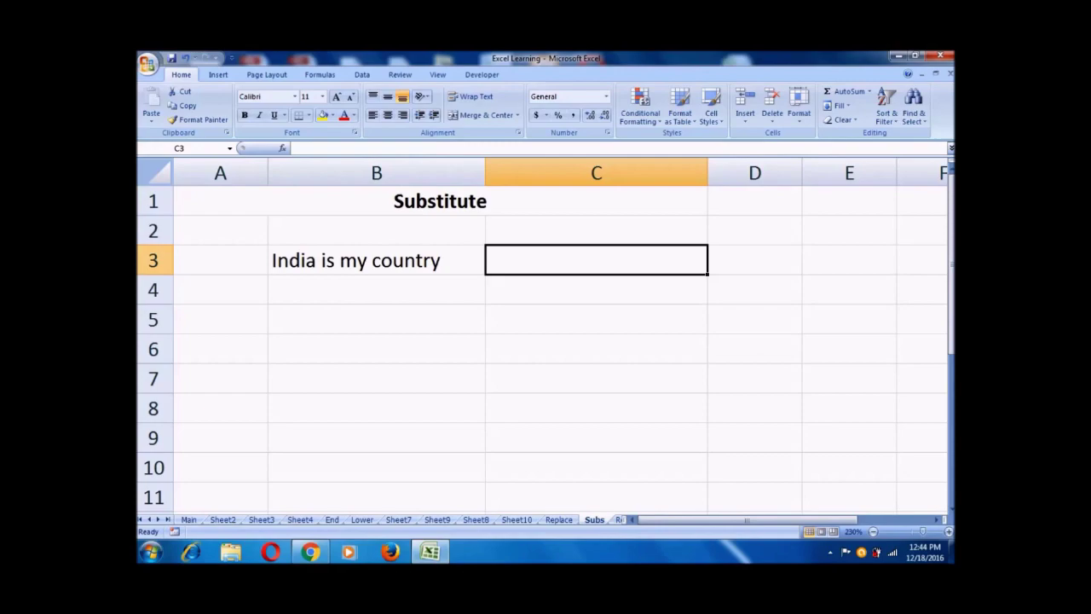
click(376, 260)
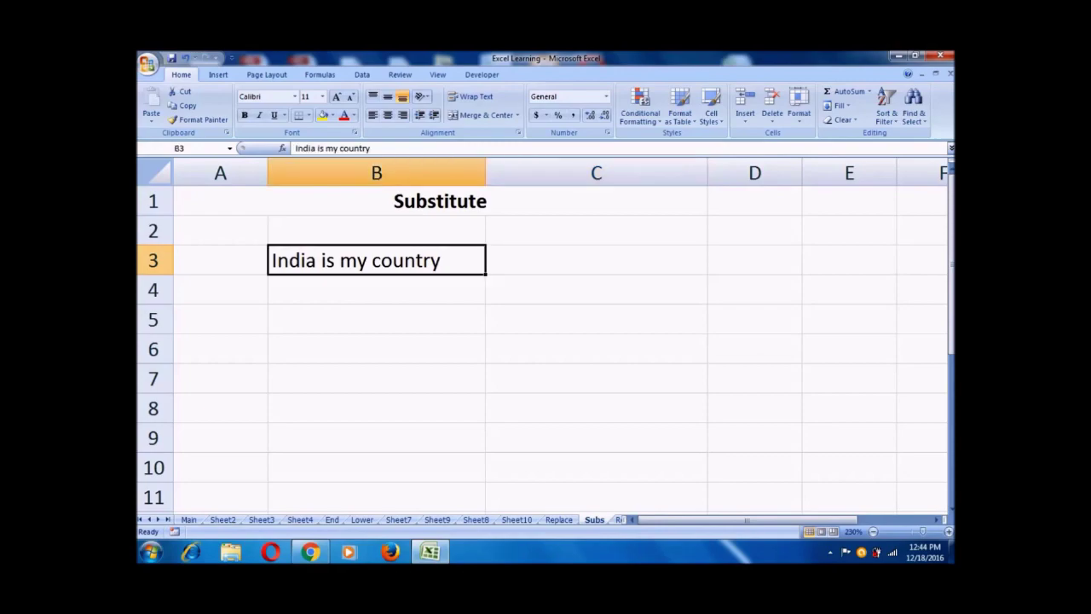
click(596, 260)
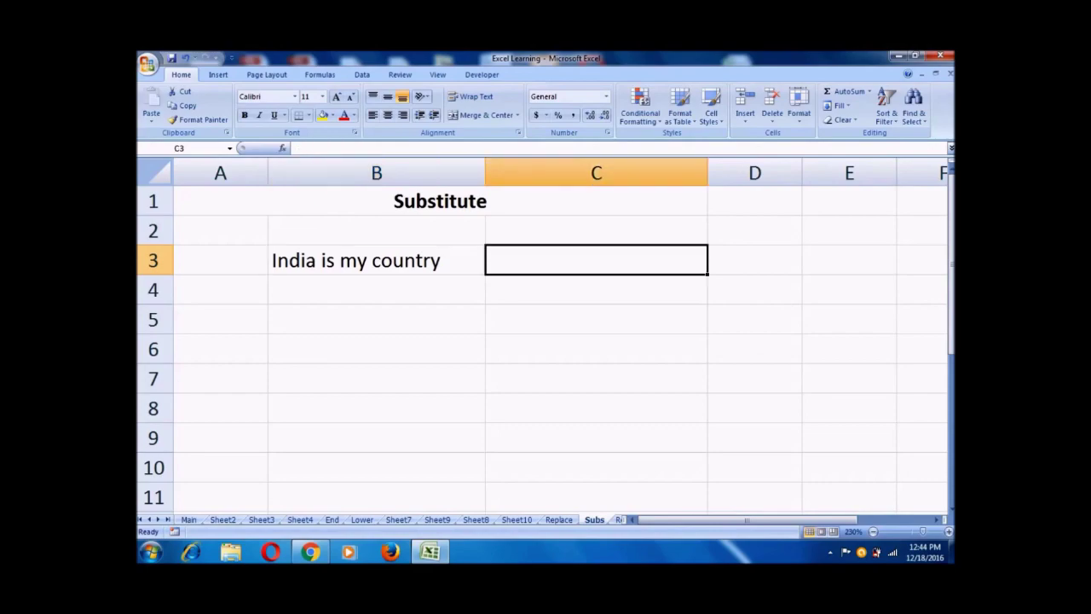
Enter =SUBSTITUTE(B3,"my","our") in C3 so it gives 'India is our country'
text(=)
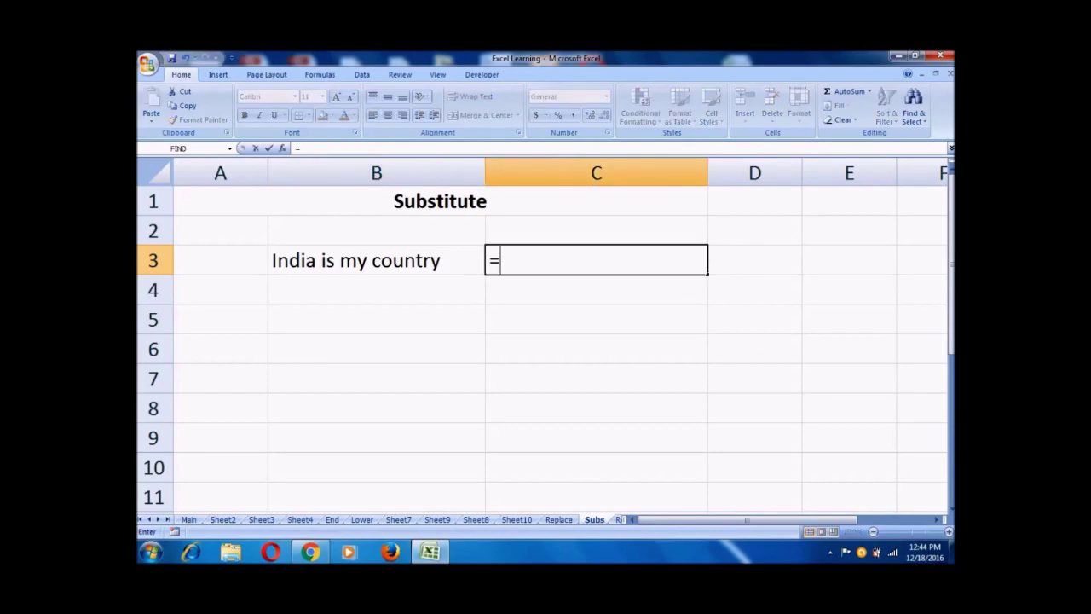
text(SUBSTITUTE()
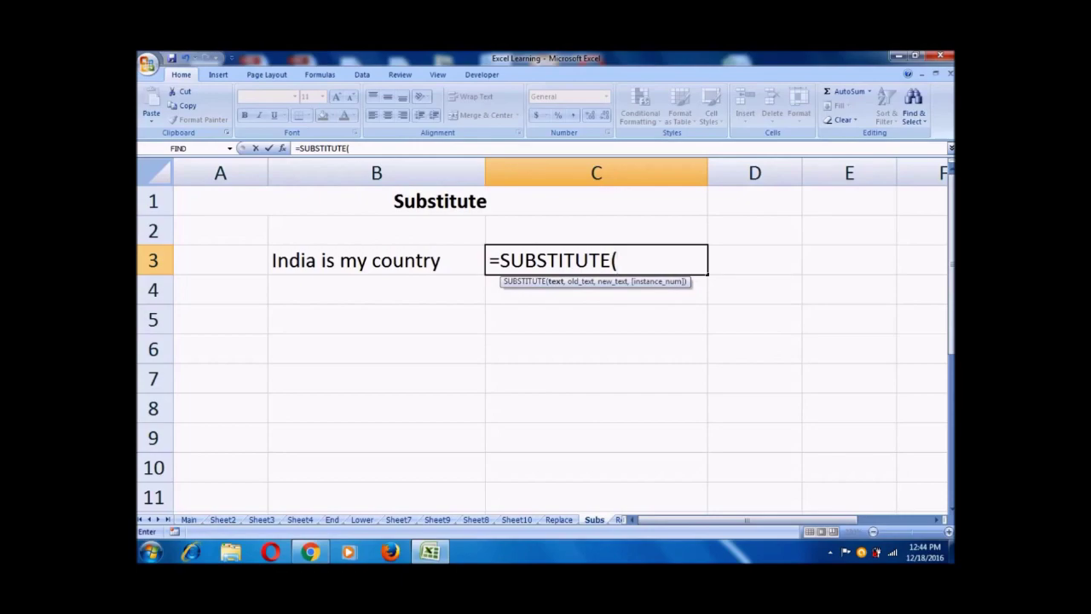
click(271, 269)
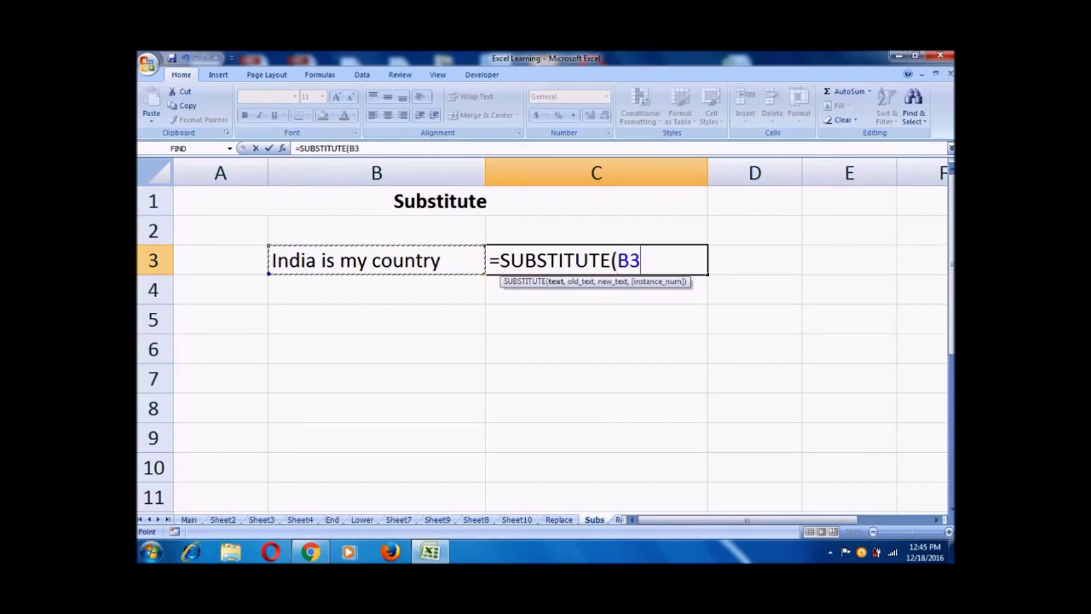
text(,)
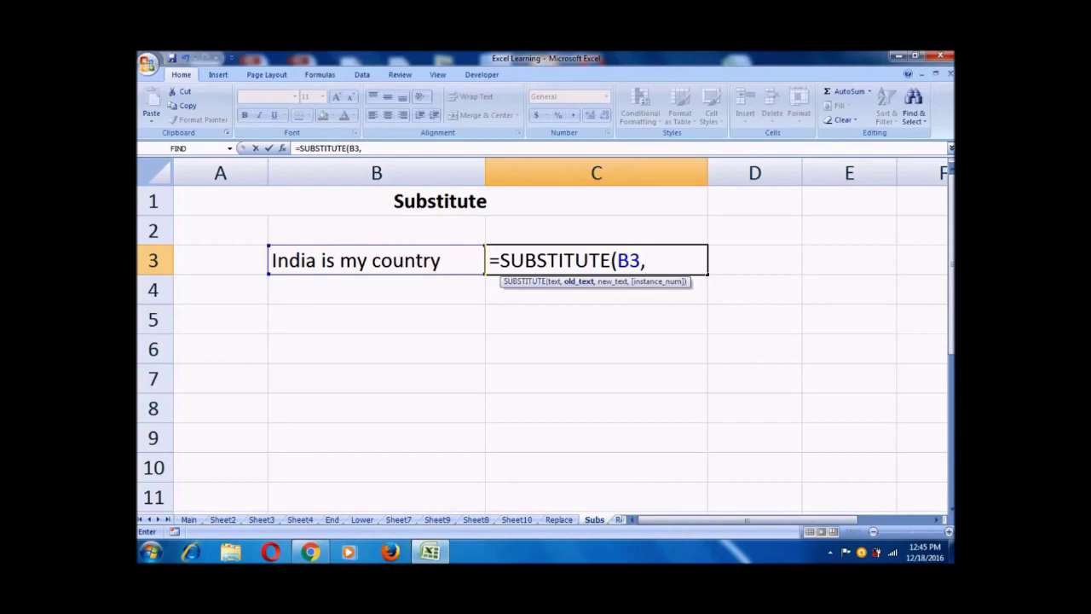
text("my",)
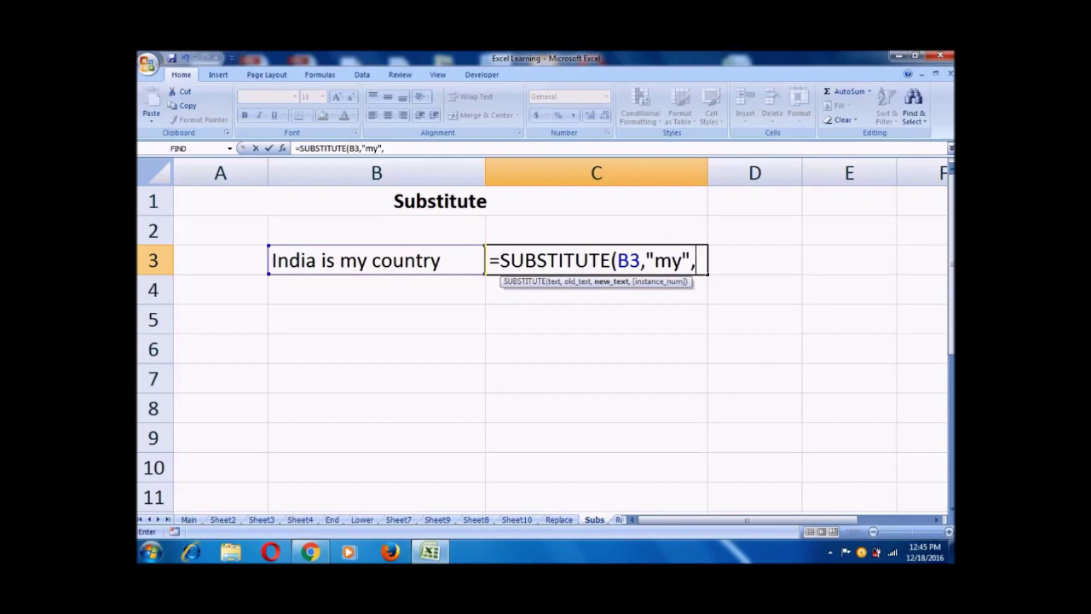
text("our)
text(")
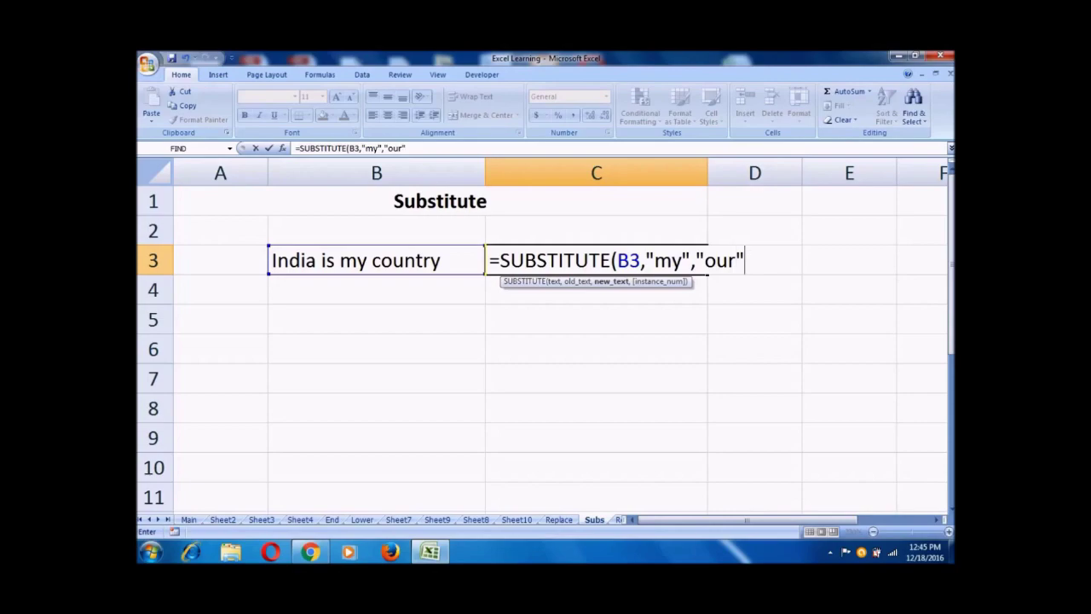
text(,)
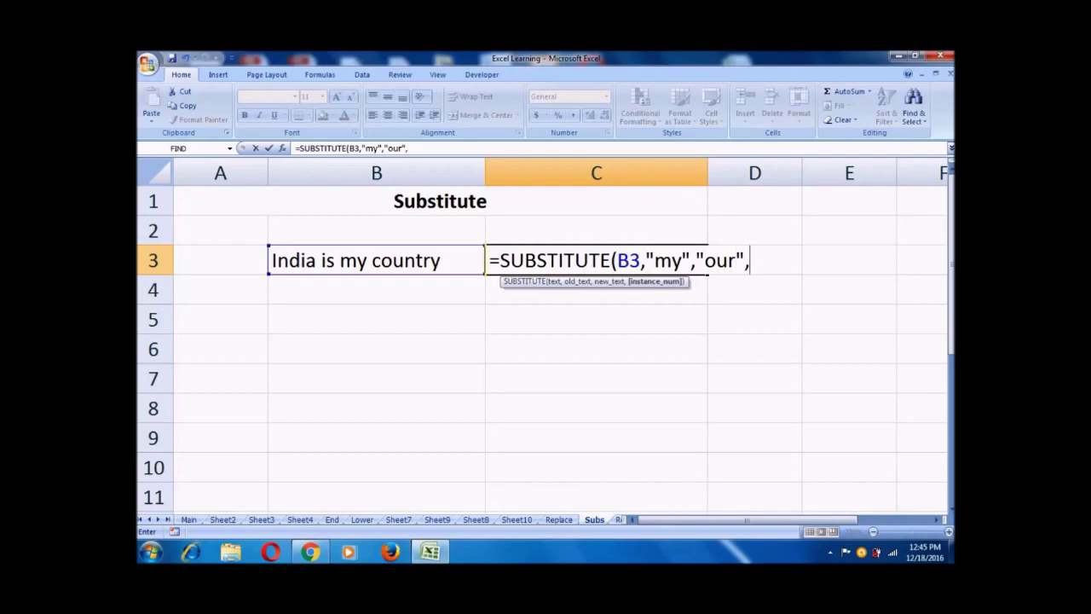
key(BackSpace)
text(,)
key(BackSpace)
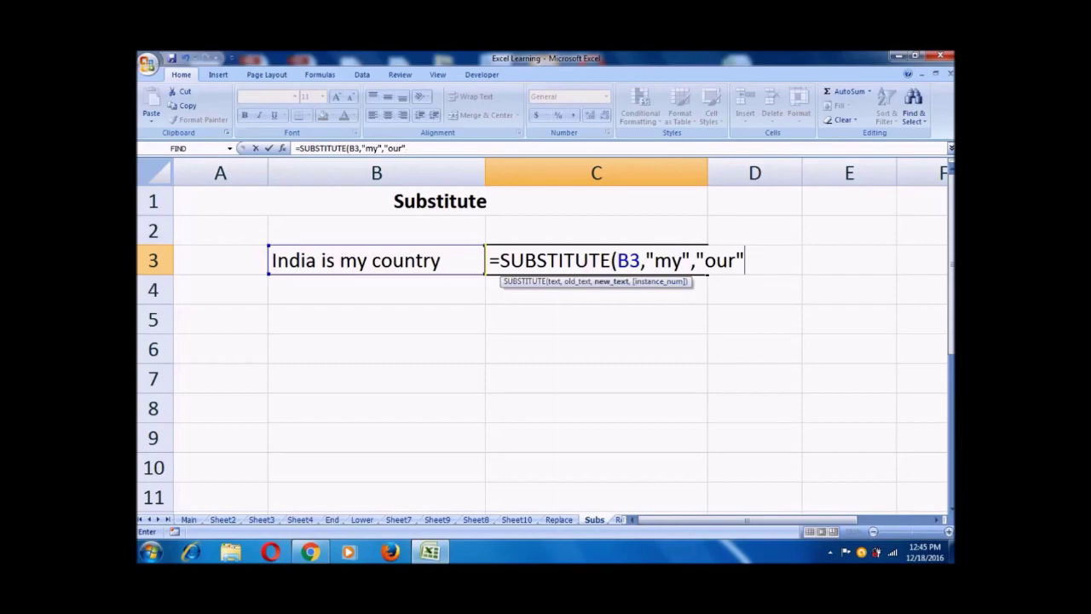
text(,)
key(BackSpace)
text())
key(Return)
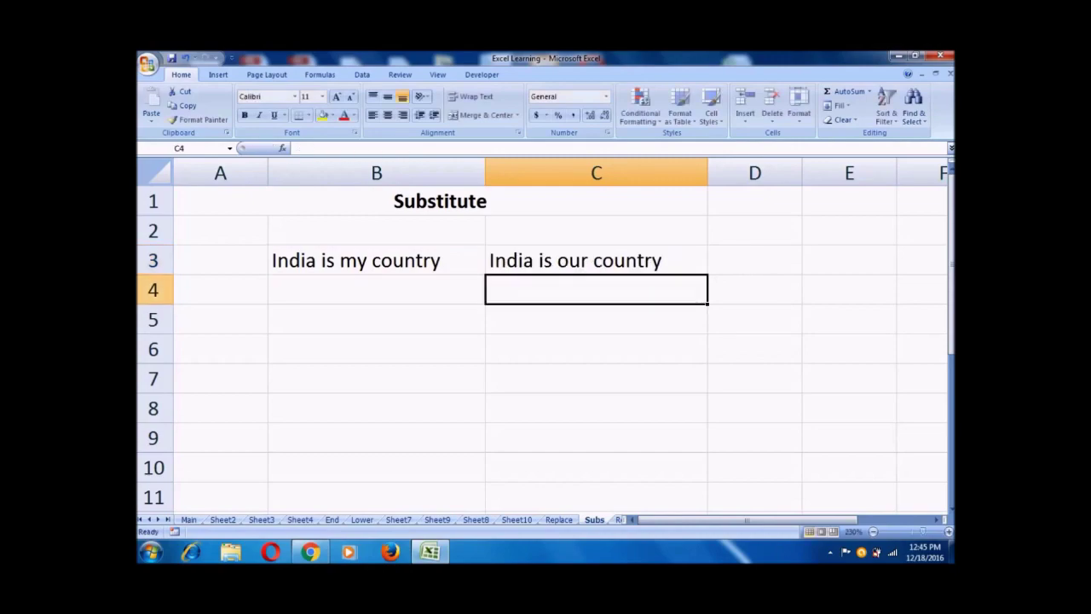
click(596, 260)
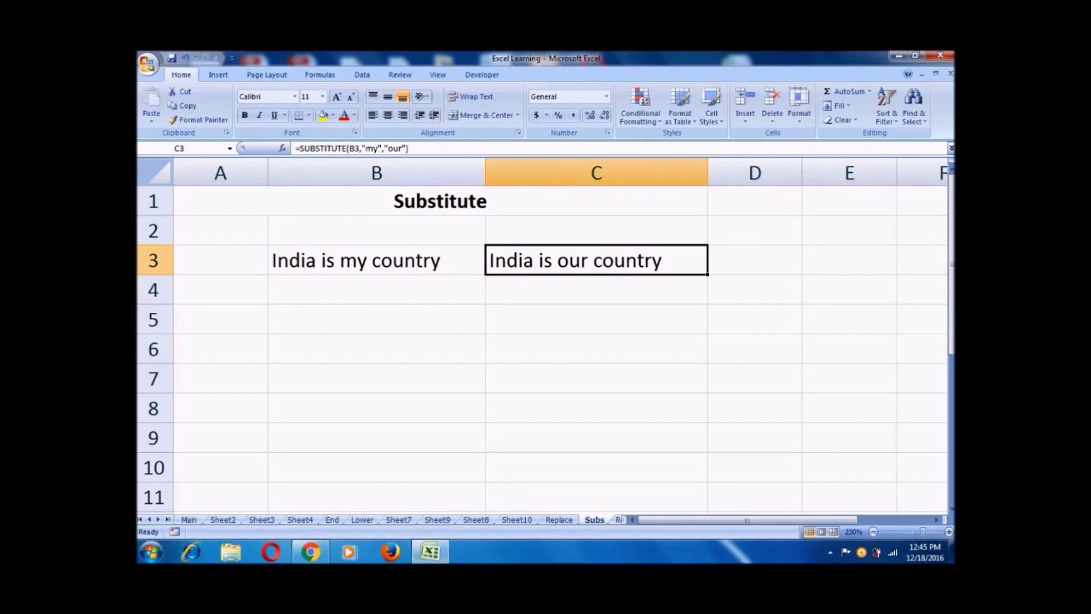
key(ctrl+Page_Down)
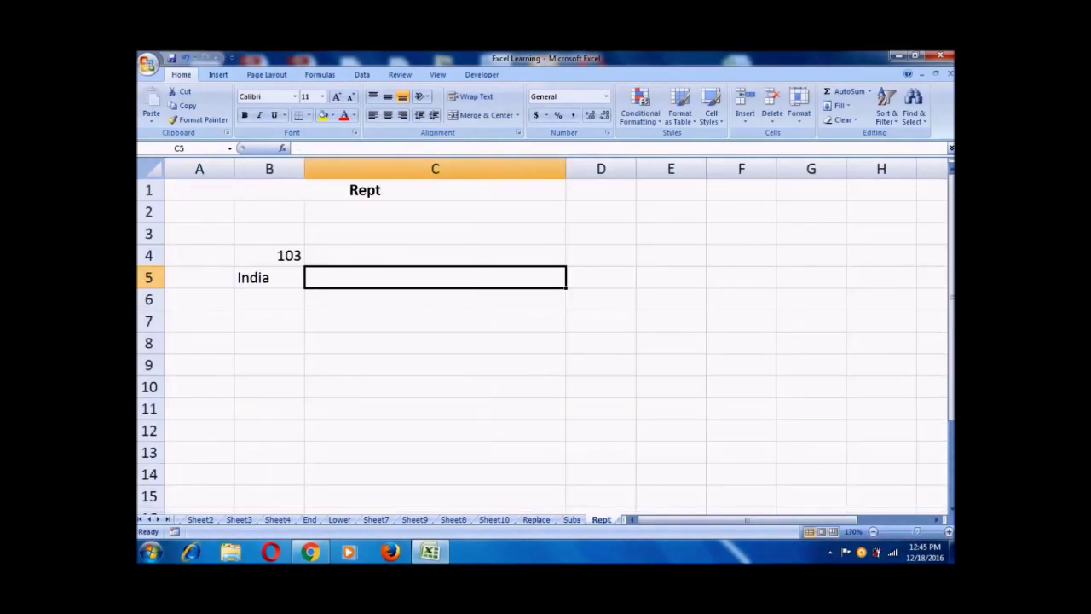
Enter =REPT(B4,10) in C4 to repeat 103 ten times
click(435, 255)
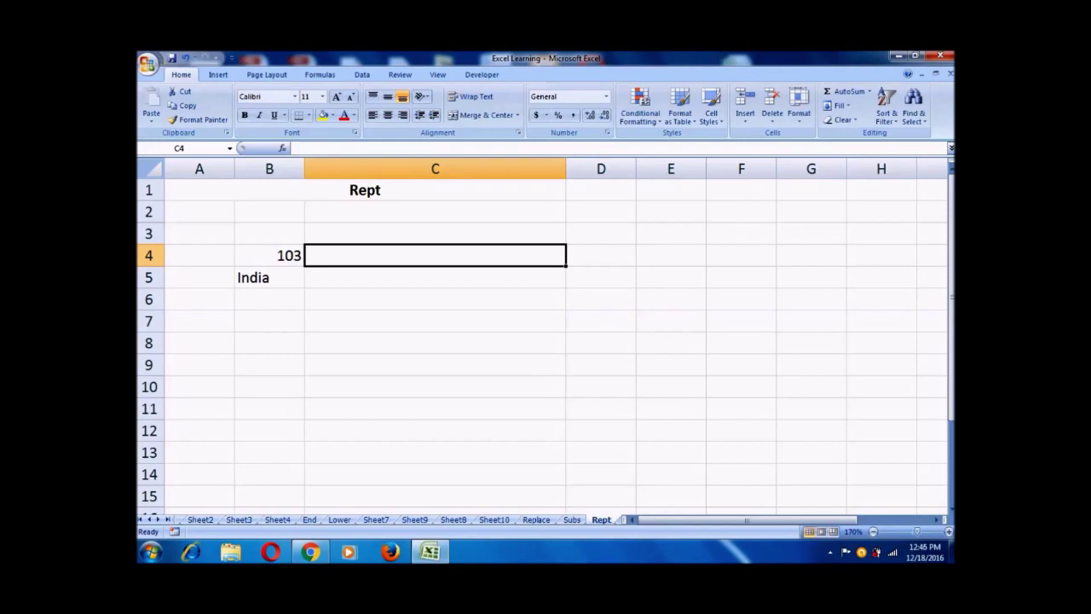
text(=)
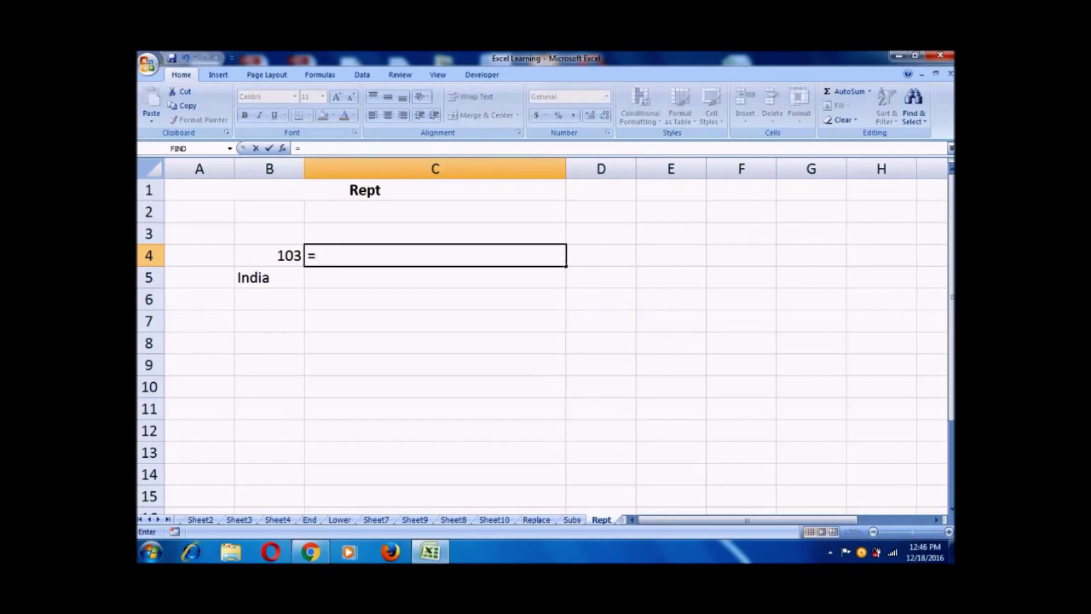
text(re)
key(Down)
key(Down)
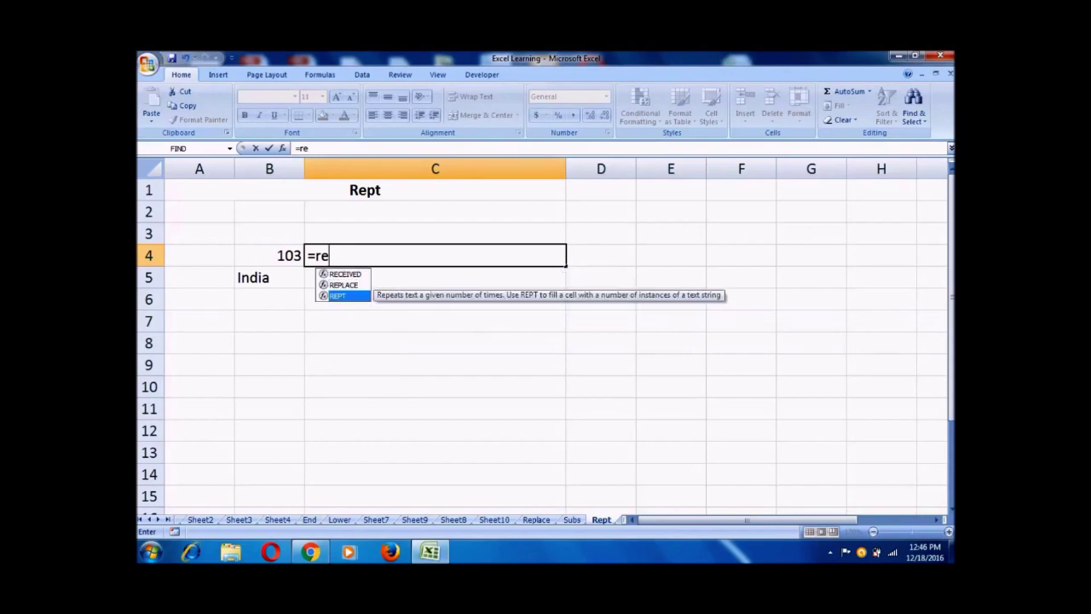
key(Tab)
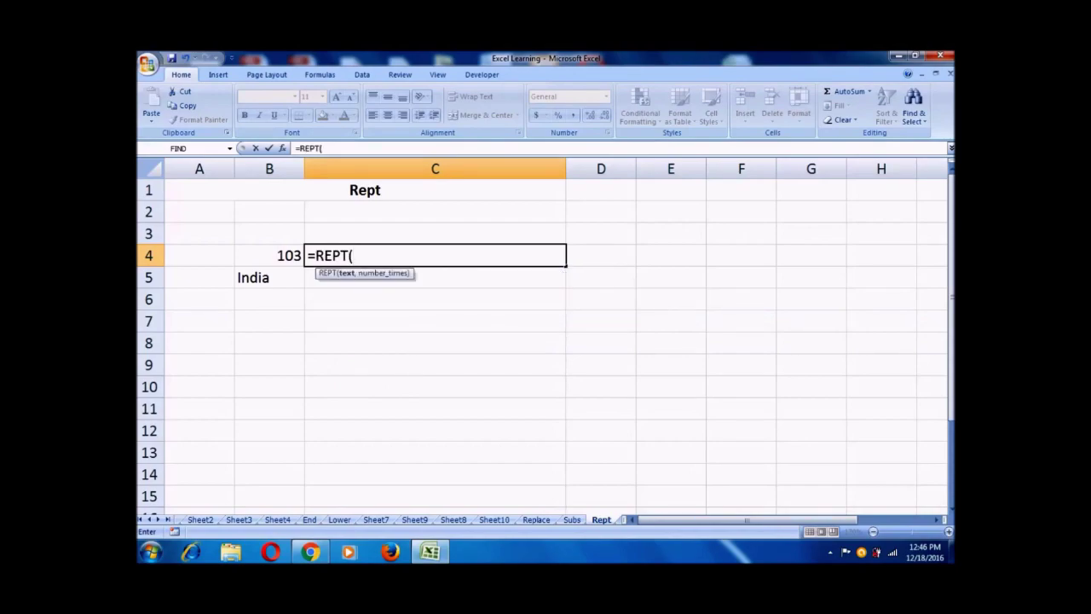
key(Left)
text(,10))
key(Return)
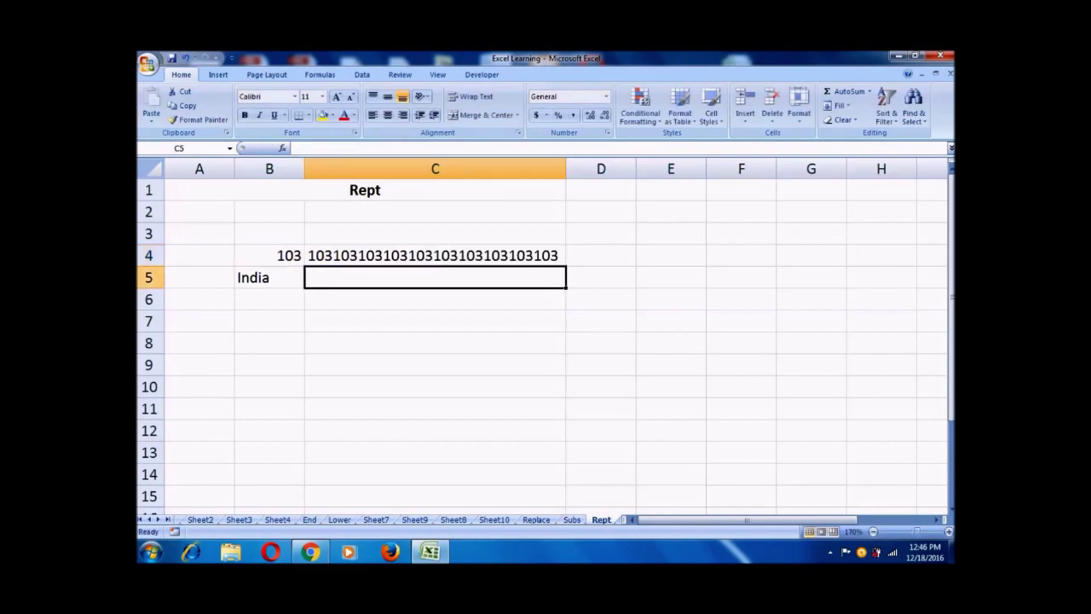
click(435, 254)
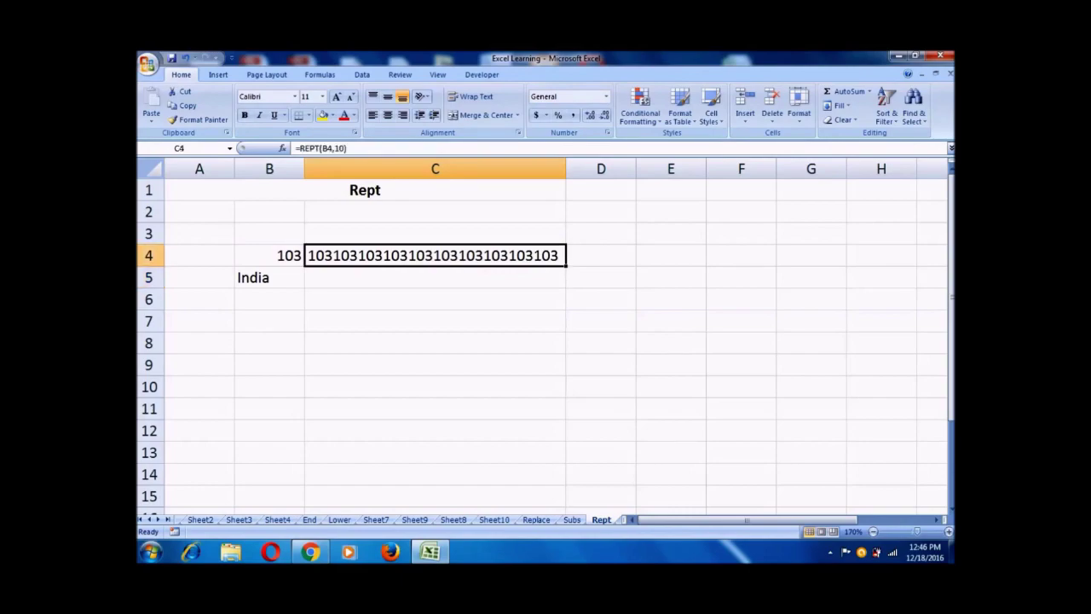
Enter =REPT(B5,1000) in C5 to repeat India 1000 times
click(435, 277)
text(=)
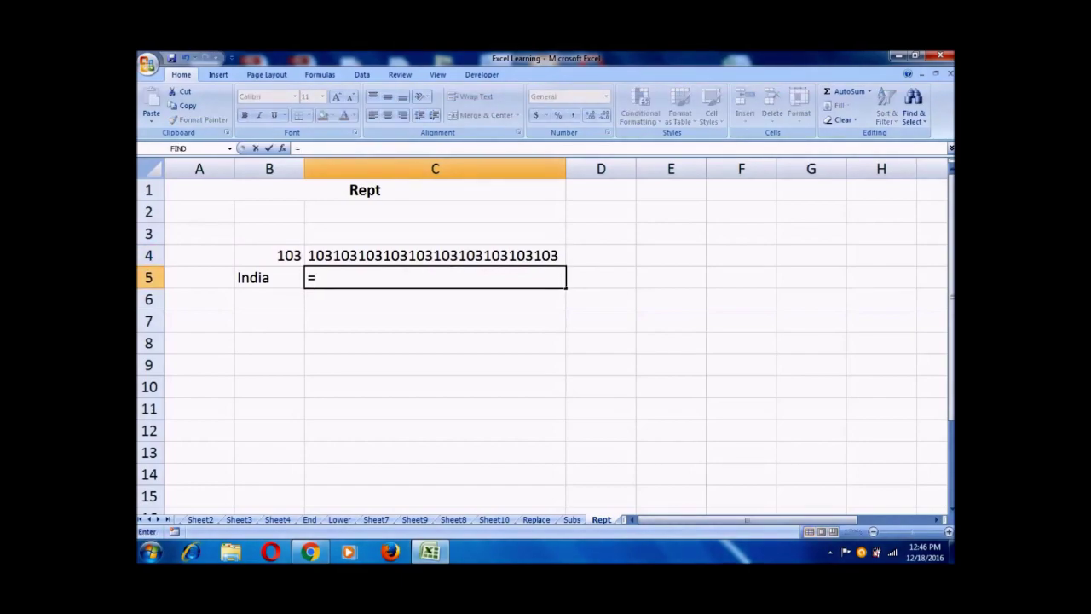
text(rep)
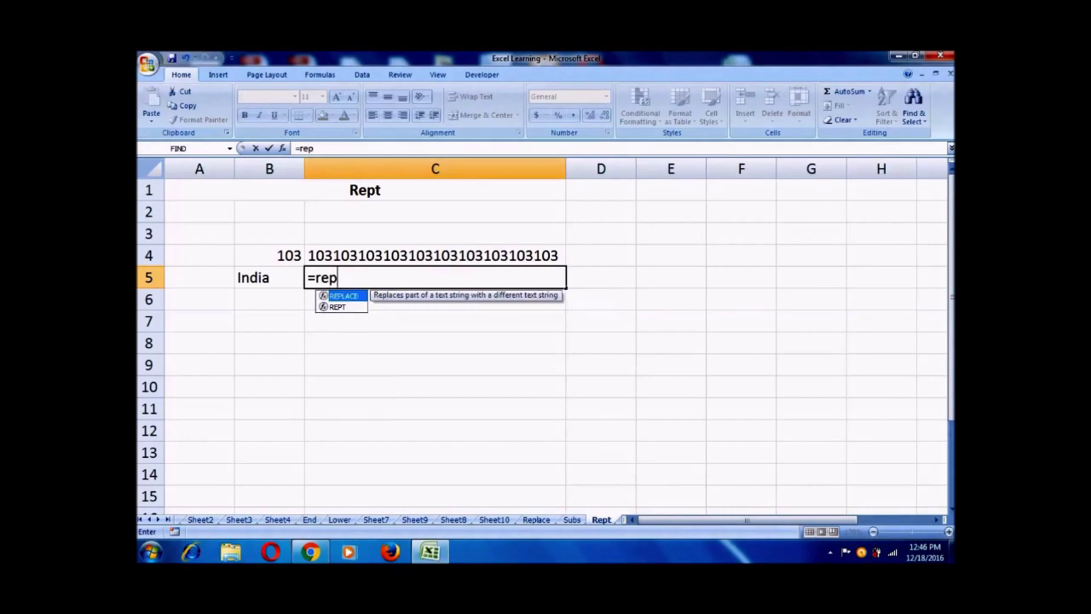
key(Tab)
key(BackSpace)
key(BackSpace)
key(BackSpace)
key(BackSpace)
key(BackSpace)
key(Down)
key(Tab)
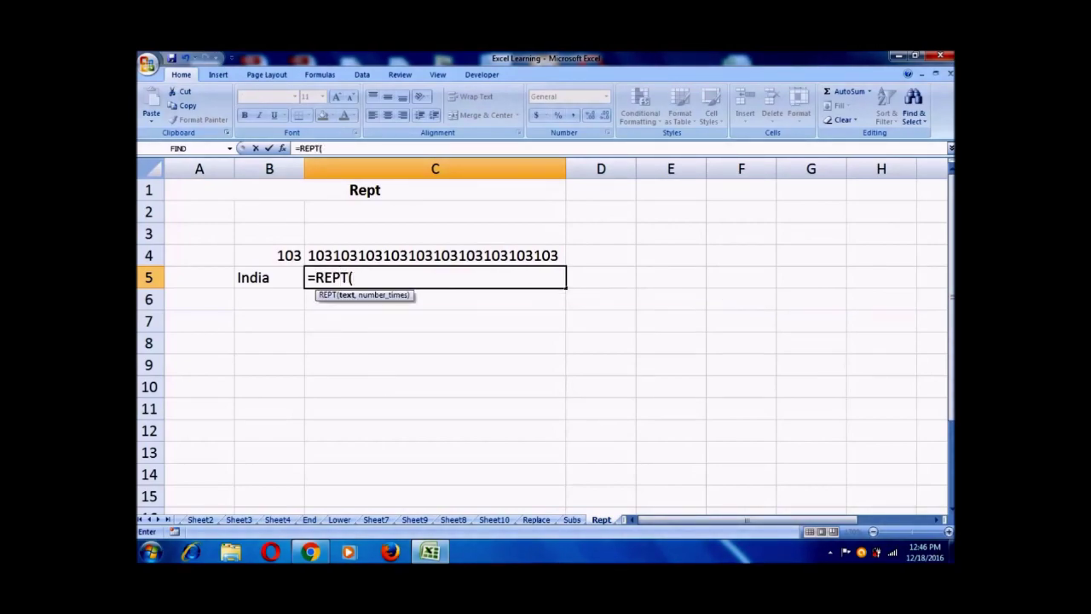
click(269, 277)
text(,)
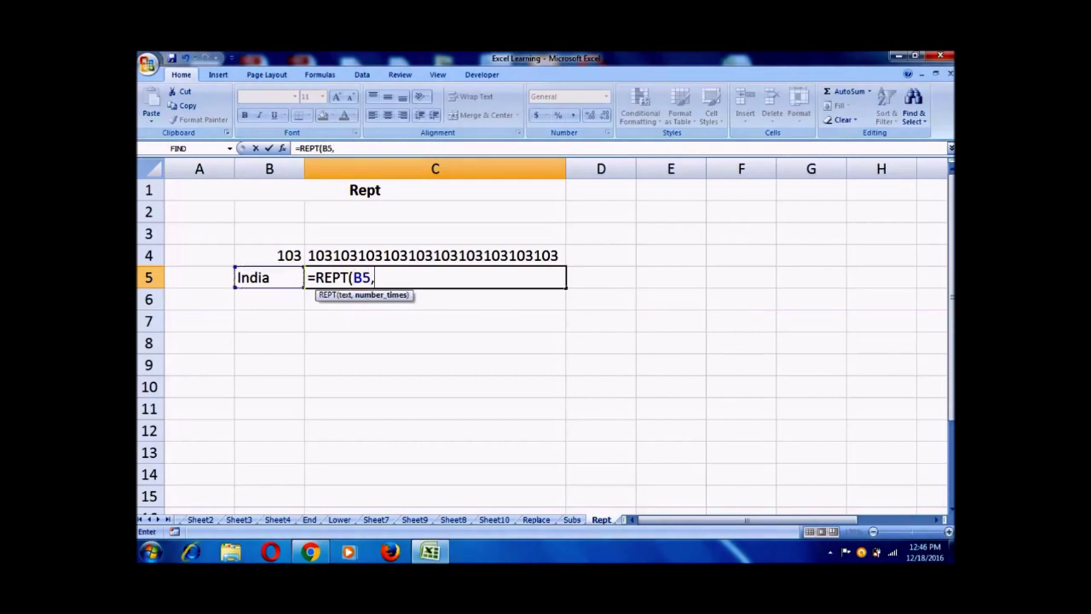
text(1000)
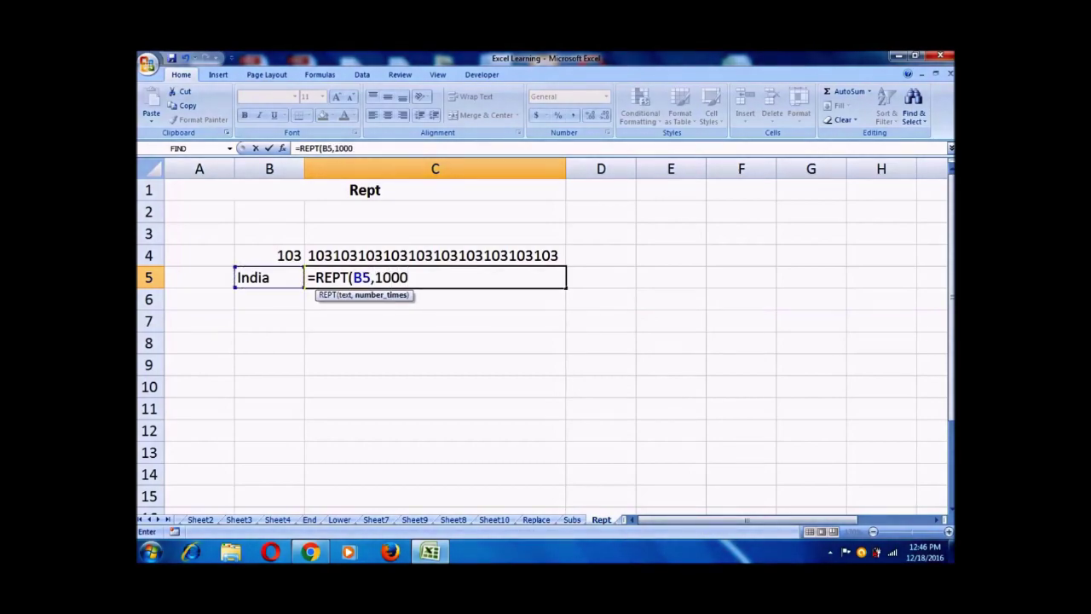
text())
key(Return)
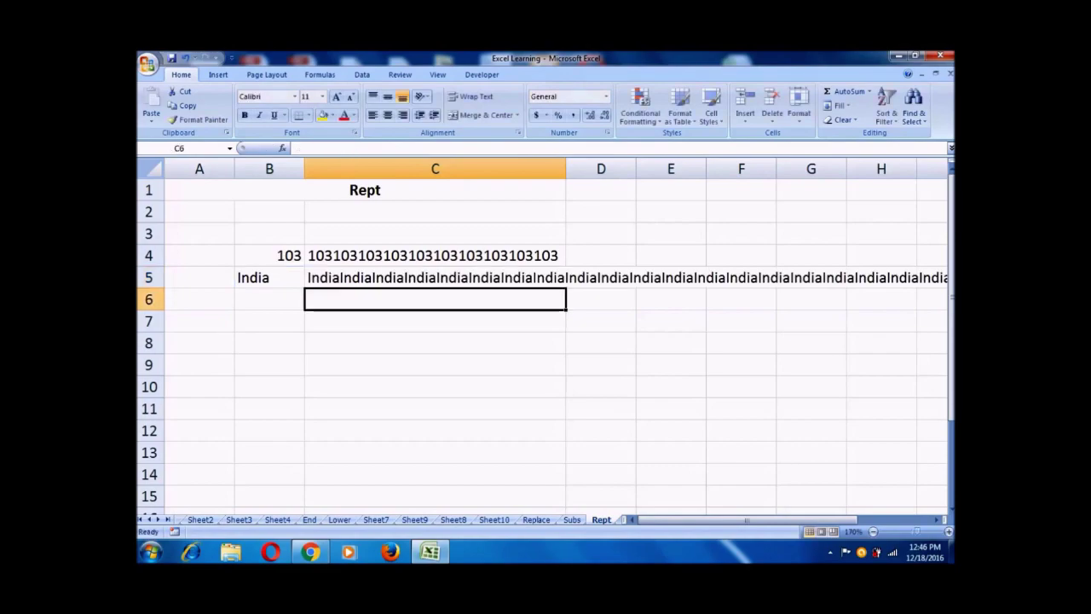
click(435, 277)
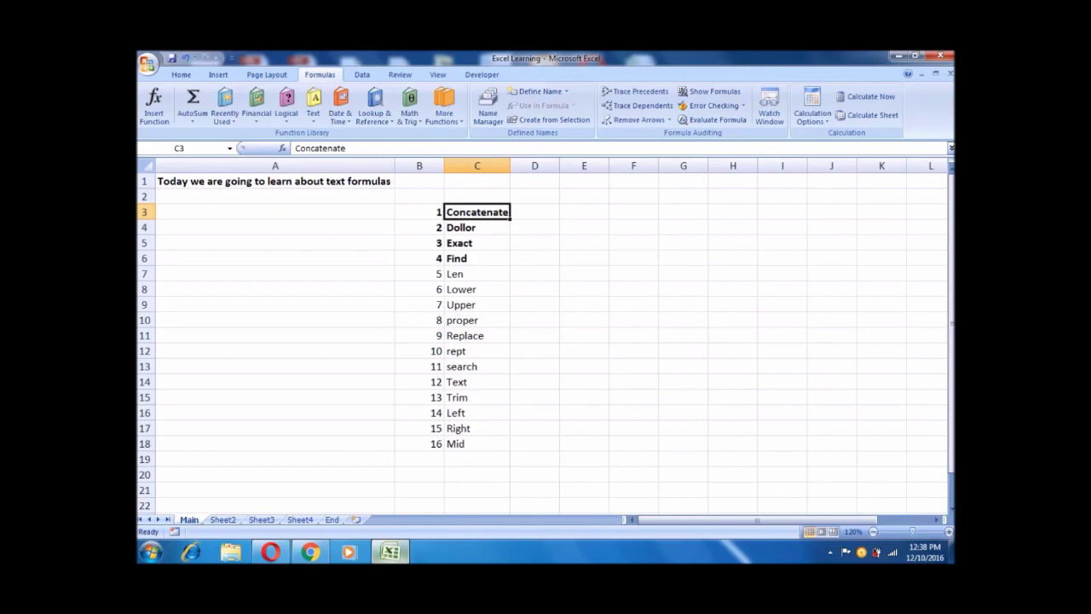
On Sheet2, enter =CONCATENATE(A3,B3) in C3 to join the title and name
mouse_move(270, 552)
key(ctrl+Page_Down)
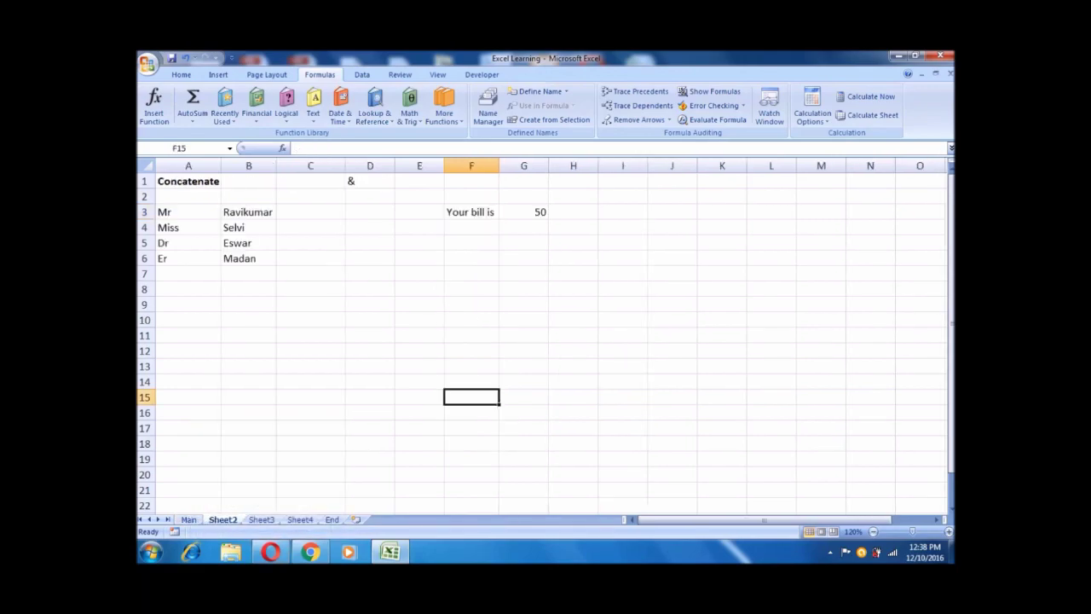
click(188, 181)
click(310, 212)
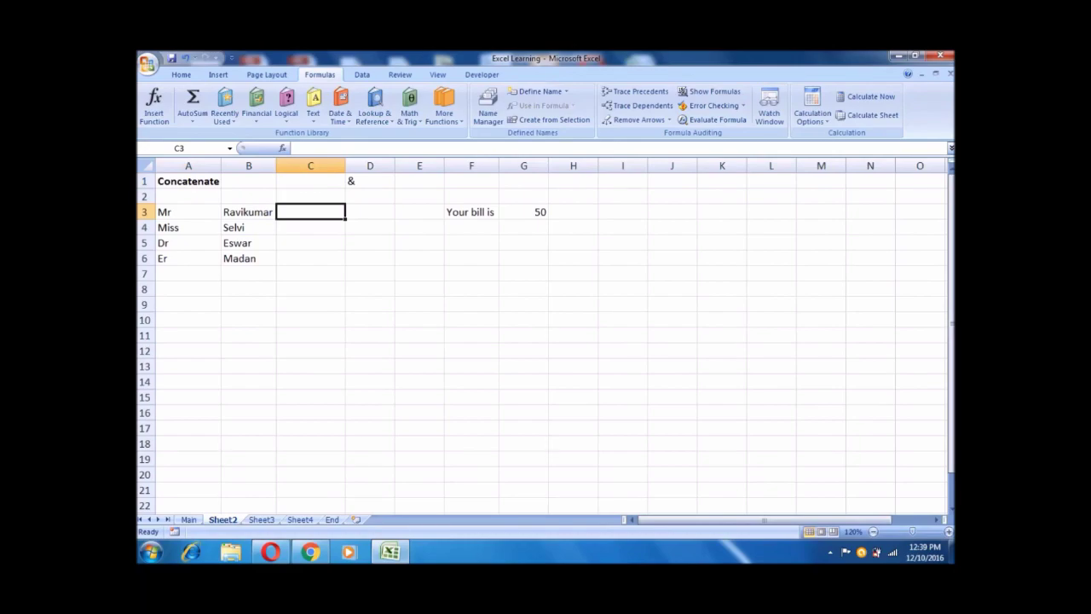
text(=con)
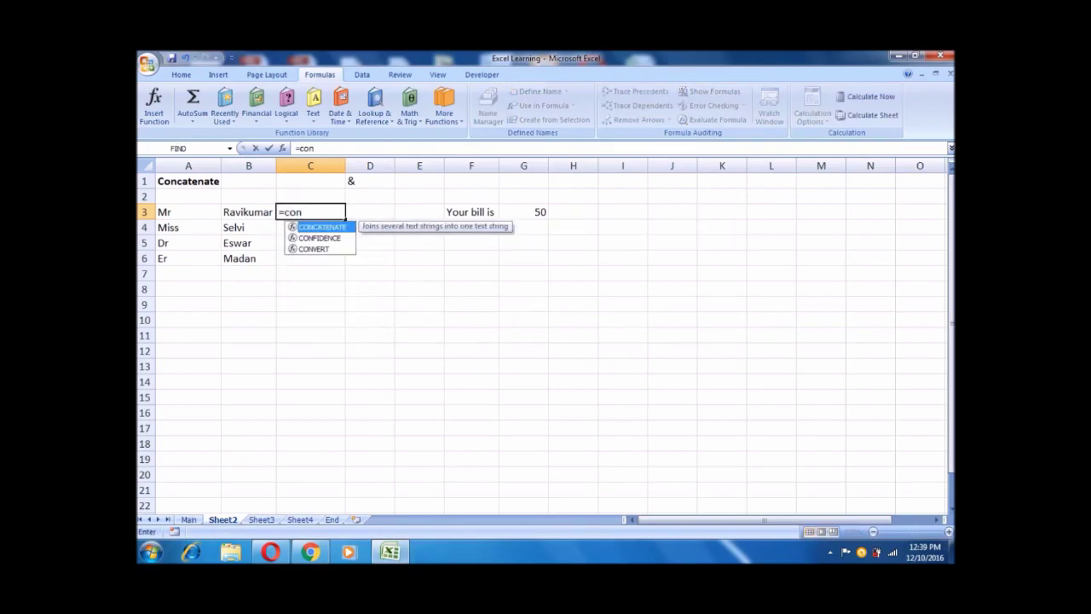
key(Tab)
click(188, 212)
text(,)
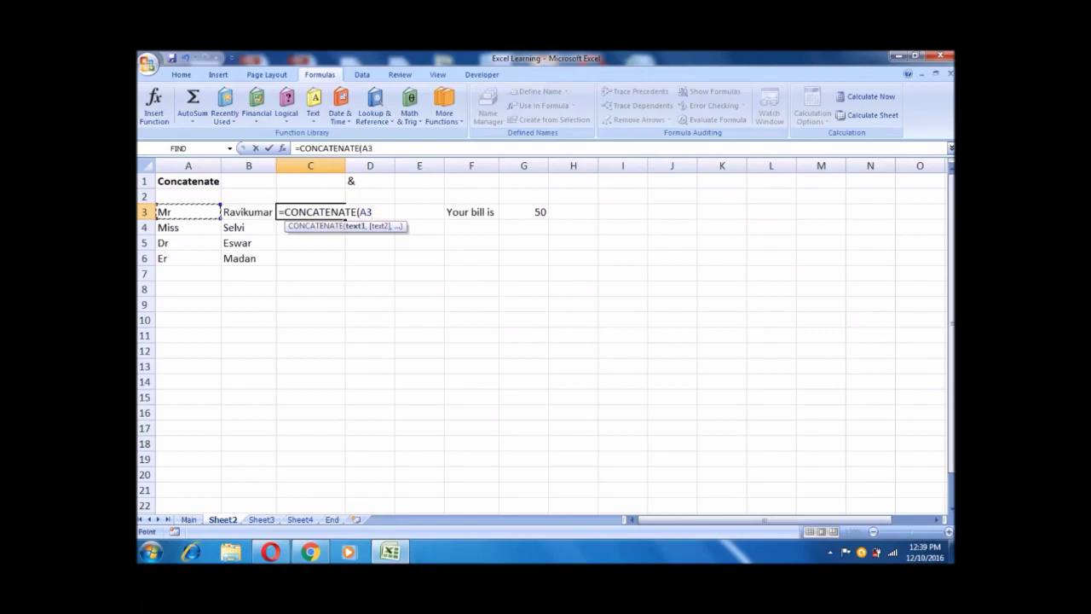
click(248, 211)
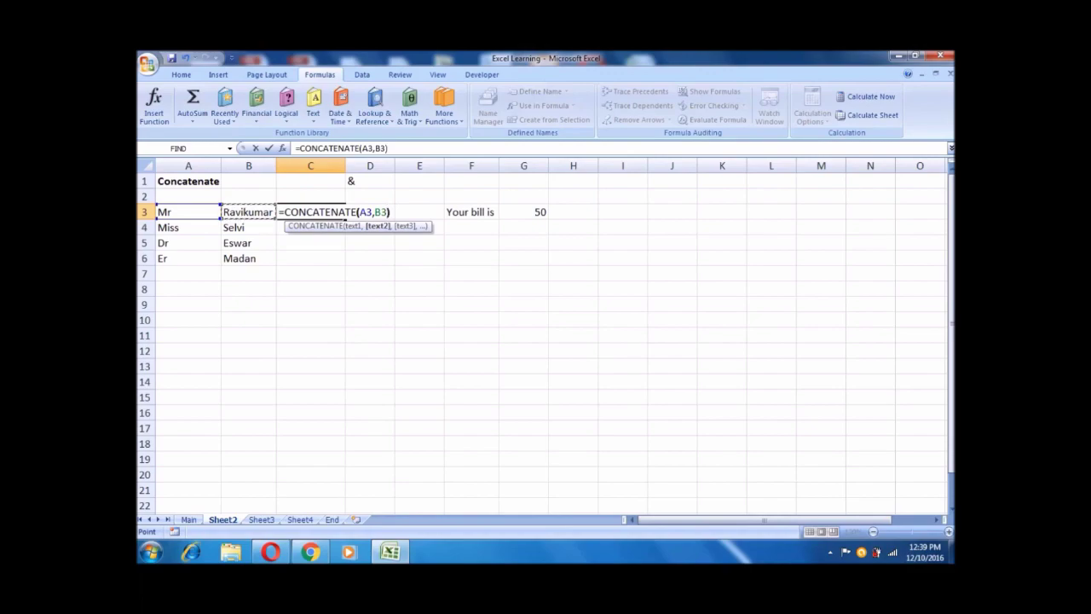
text())
key(Return)
click(310, 211)
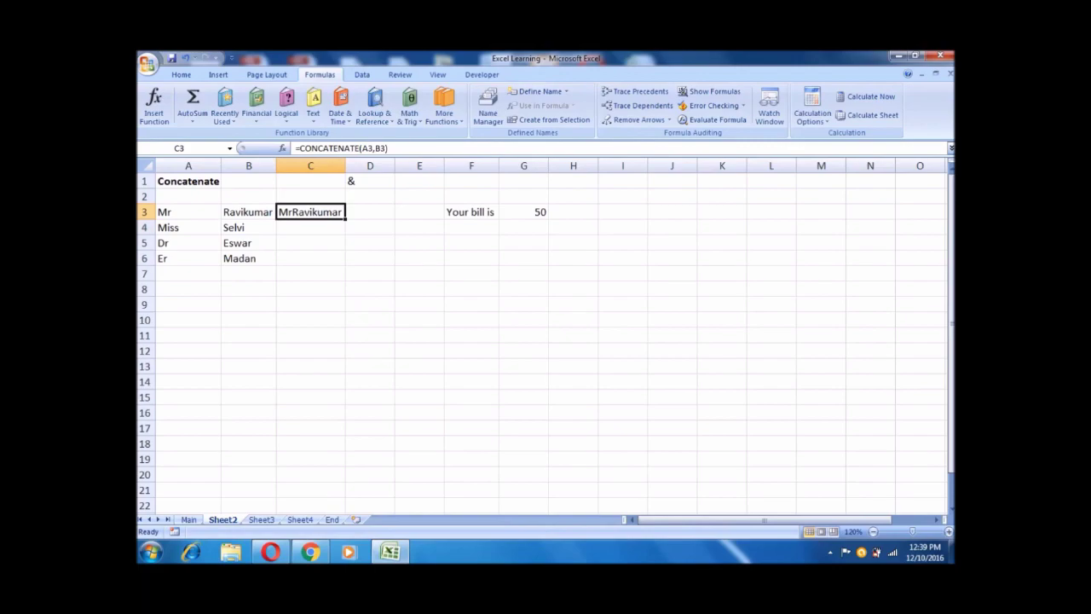
Add a trailing space to each title in A3:A6 (Mr, Miss, Dr, Er)
click(188, 211)
key(F2)
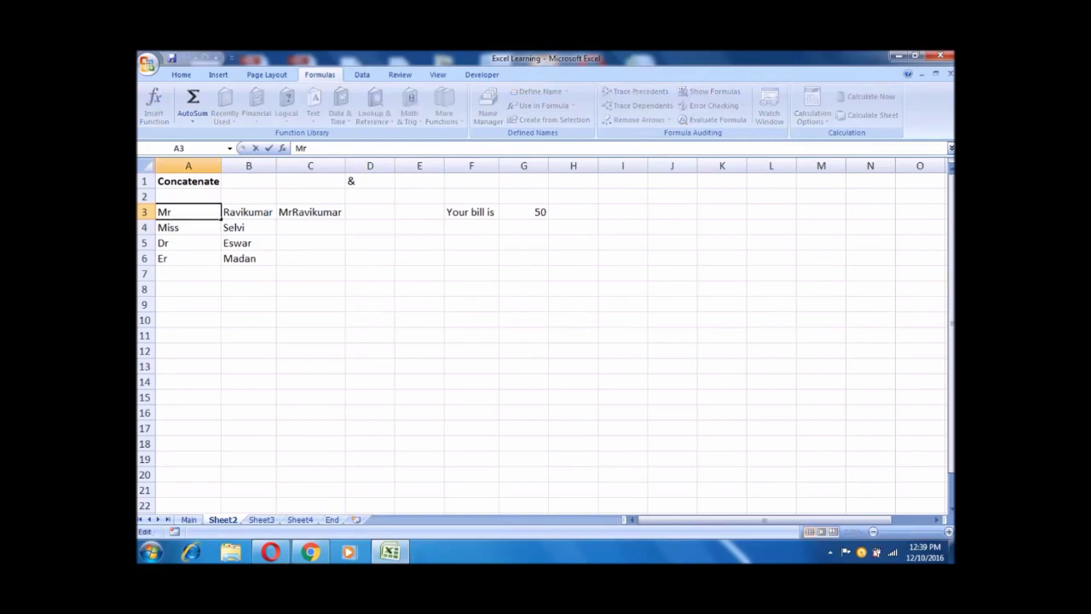
click(248, 211)
click(310, 211)
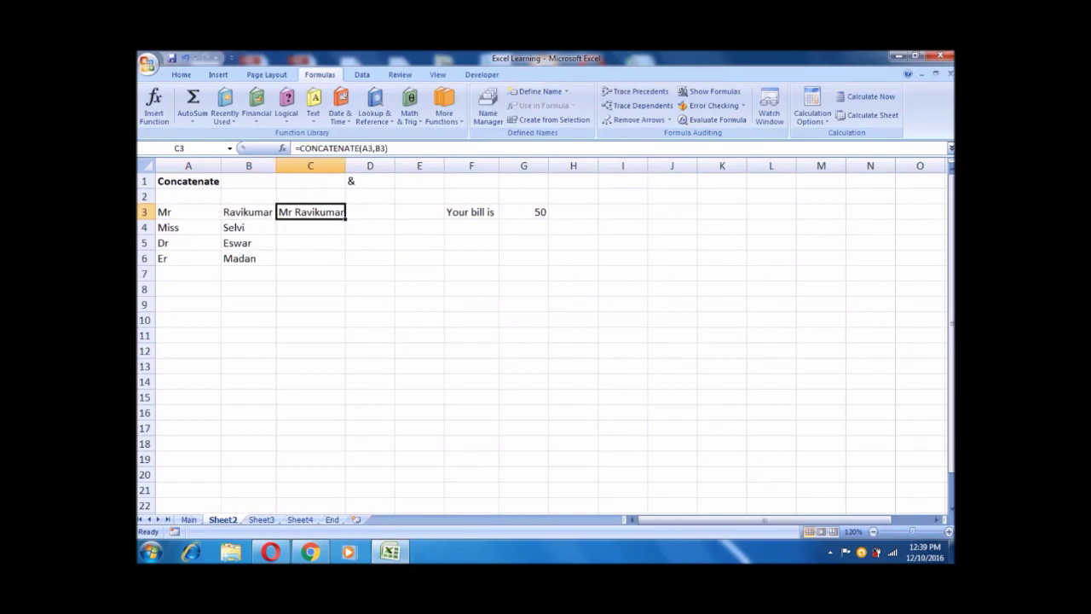
click(188, 227)
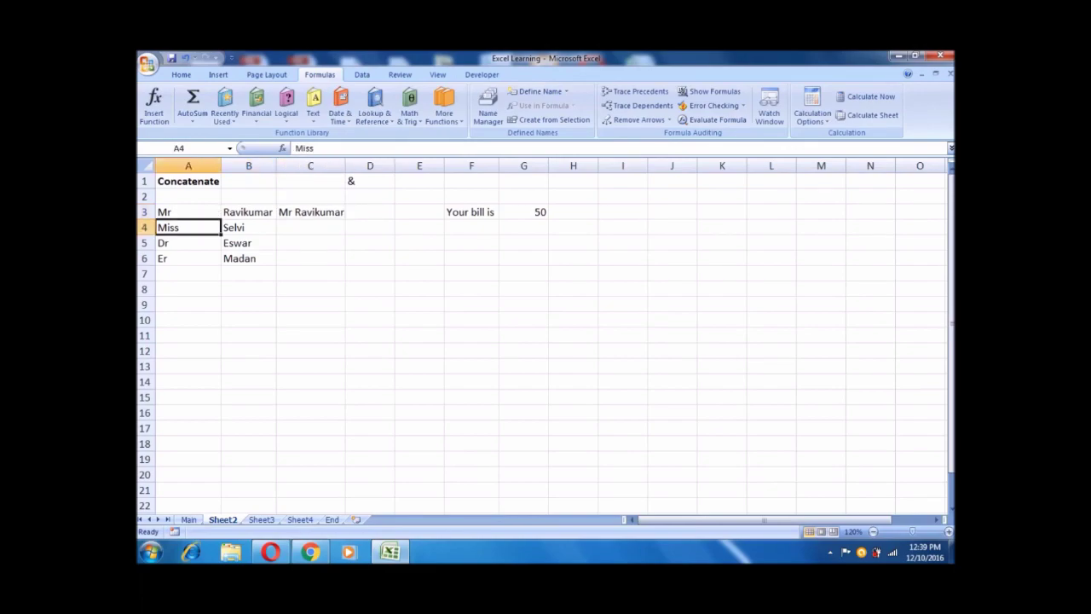
key(F2)
key(Return)
key(F2)
key(Return)
key(F2)
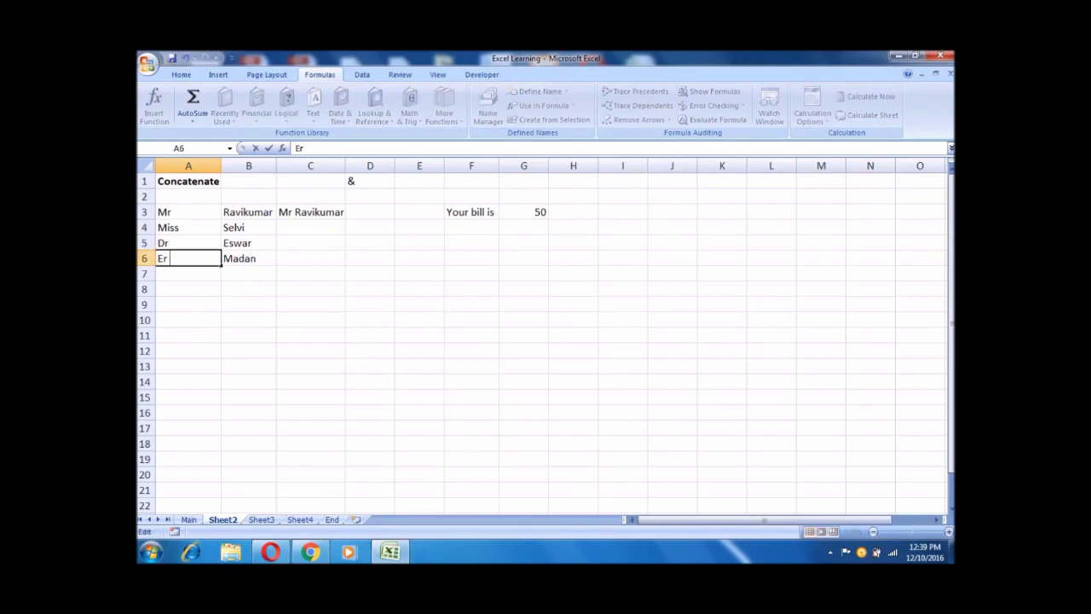
click(310, 212)
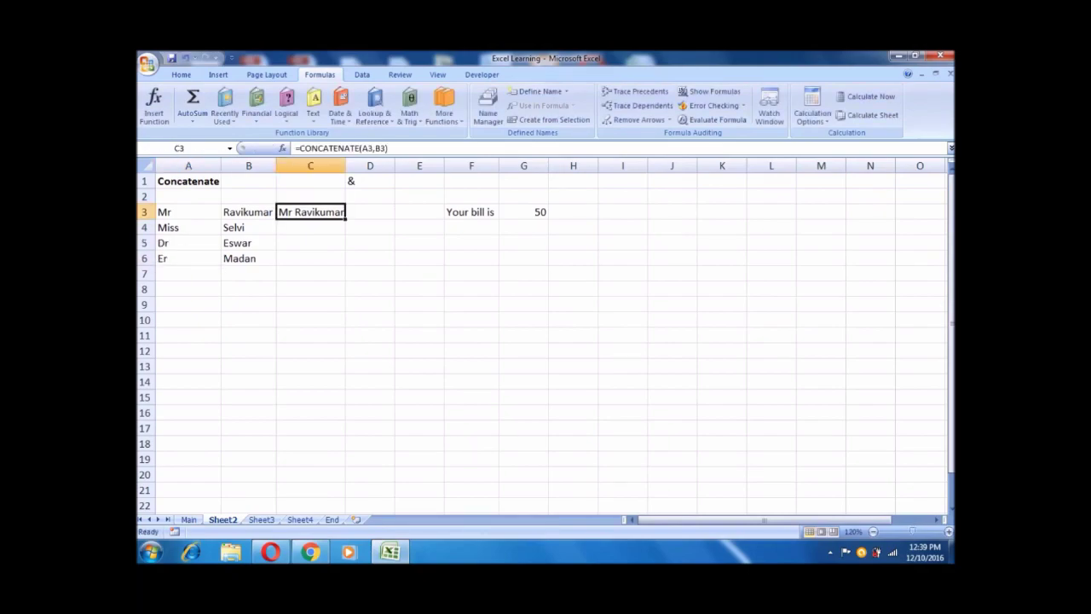
Fill the CONCATENATE formula down to C6, review the results, then clear C3:C6
drag(346, 219, 346, 265)
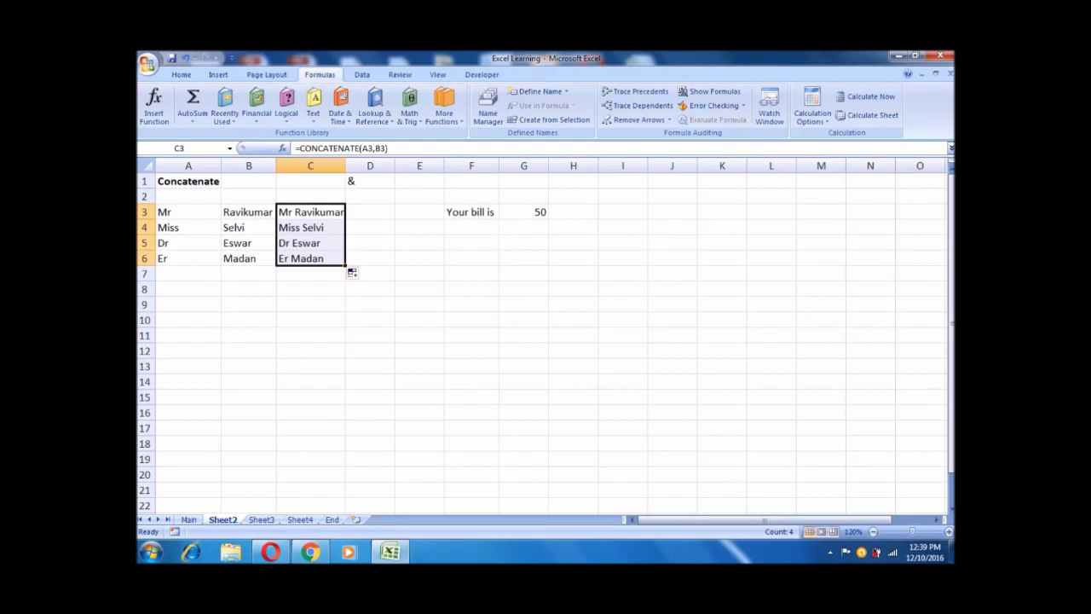
click(188, 211)
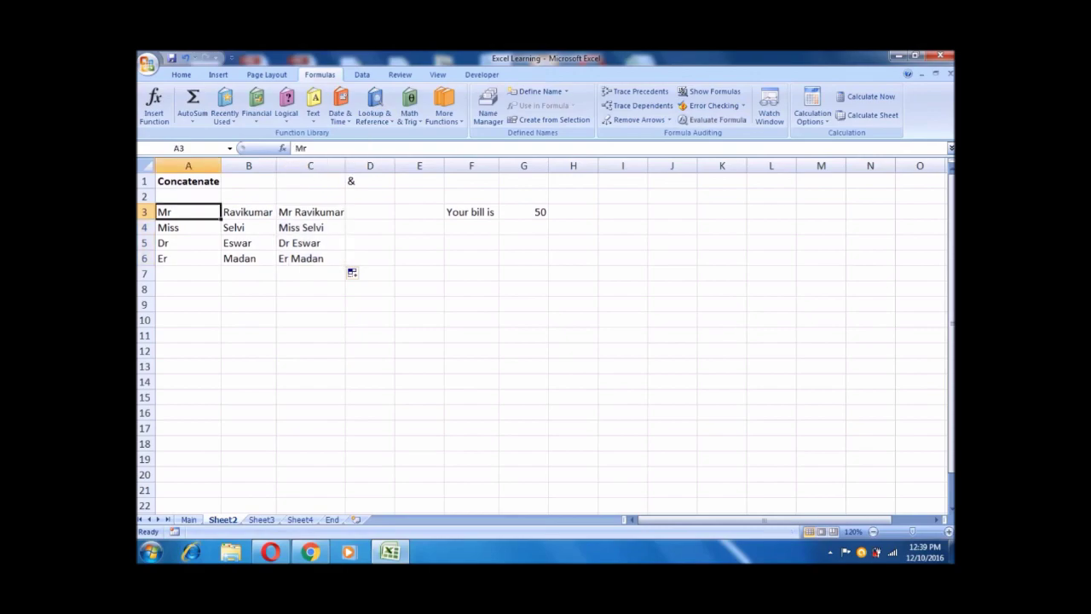
click(248, 212)
click(311, 211)
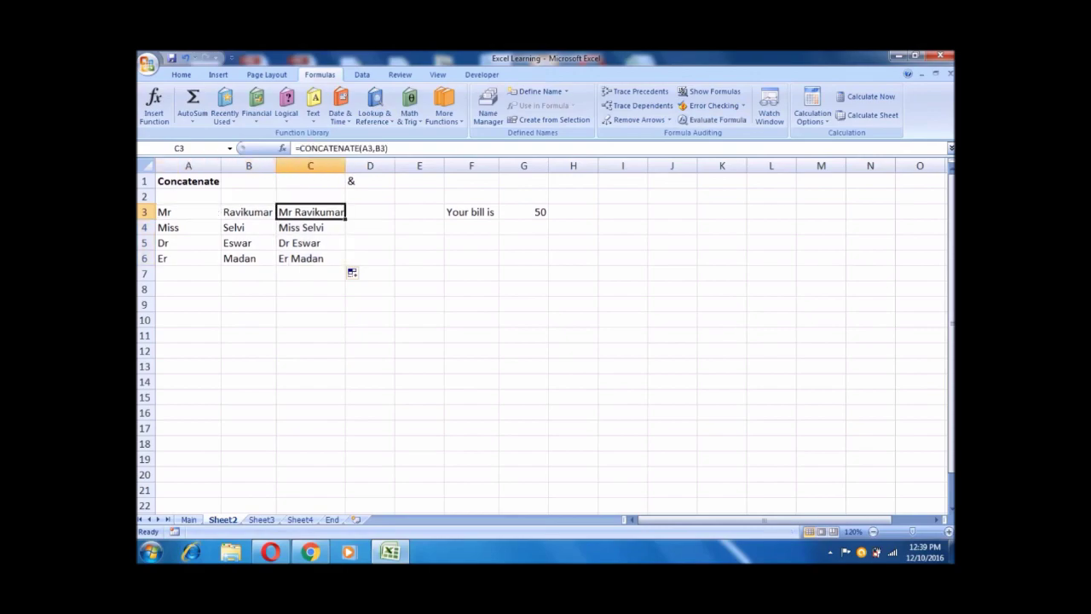
key(Down)
key(Down)
key(Down)
key(Down)
key(Up)
key(Up)
key(Up)
key(Up)
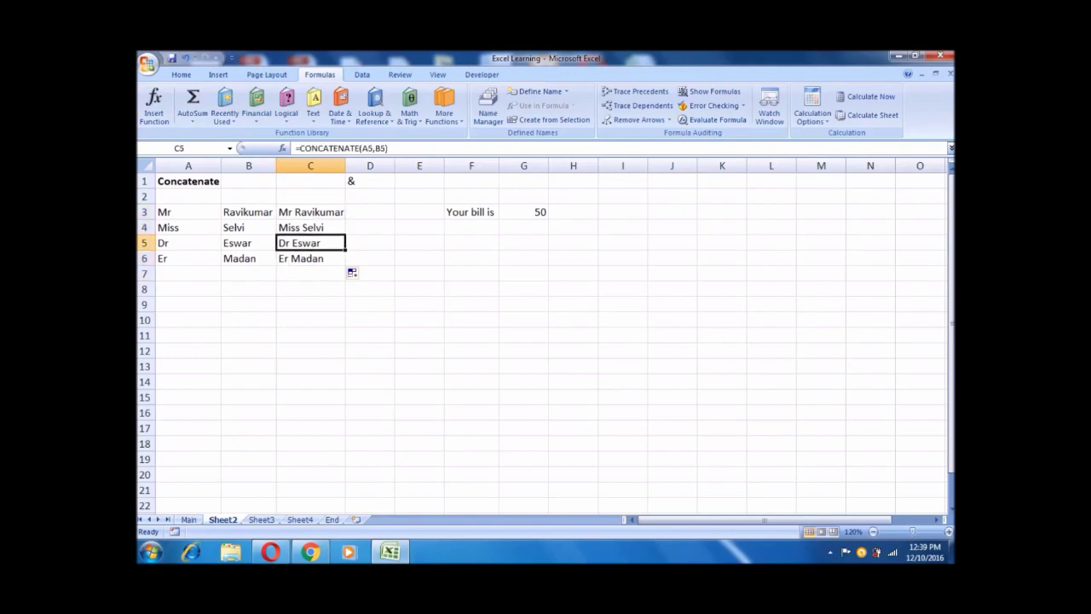
key(Down)
key(Down)
key(Down)
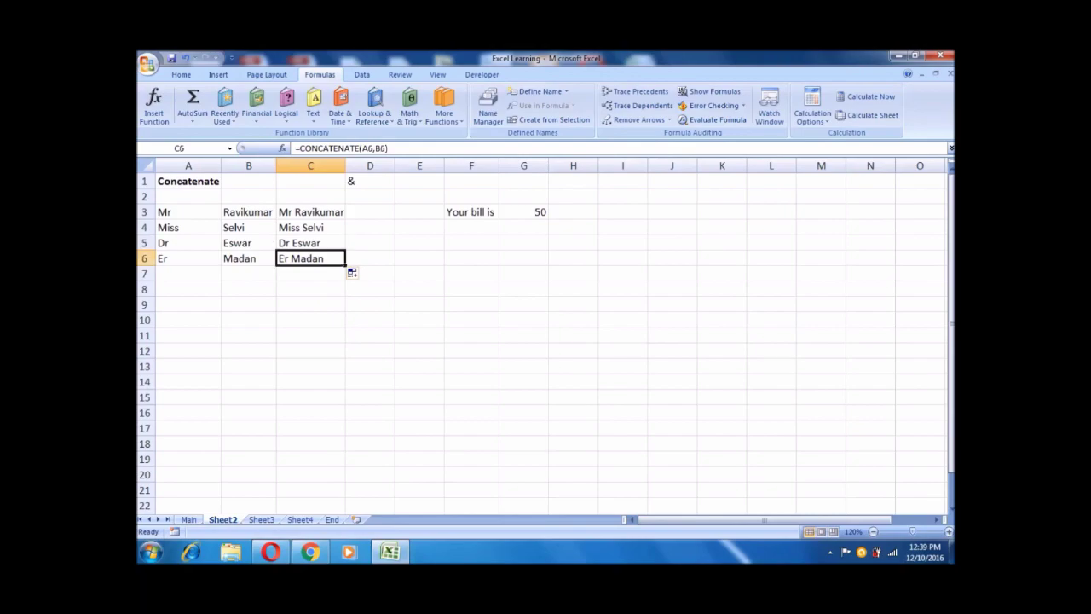
key(Up)
key(Up)
key(Up)
key(Up)
key(Down)
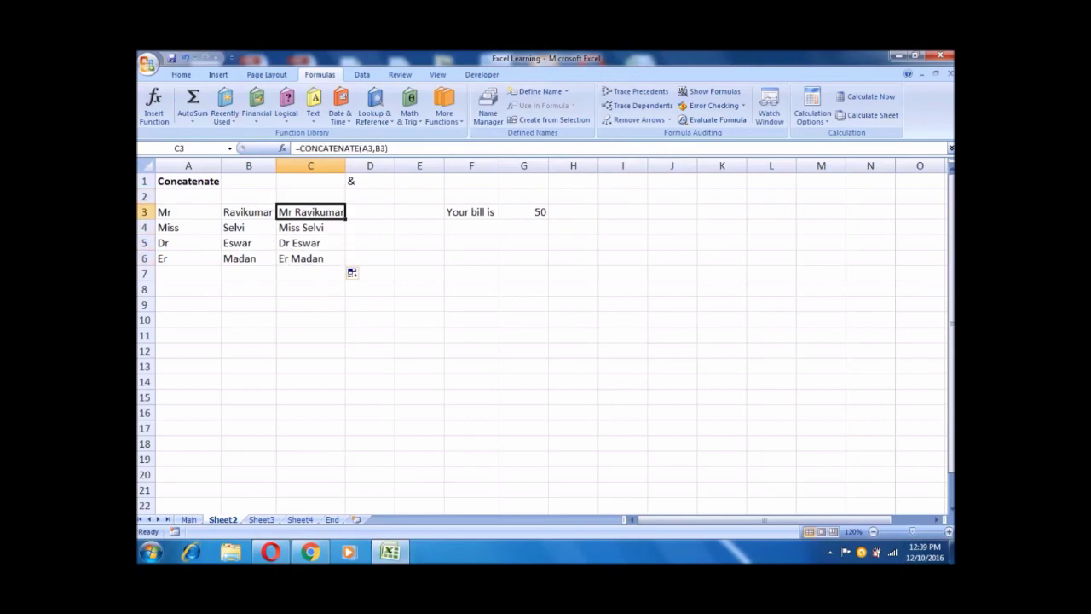
key(shift+Down)
key(shift+Down)
key(shift+Down)
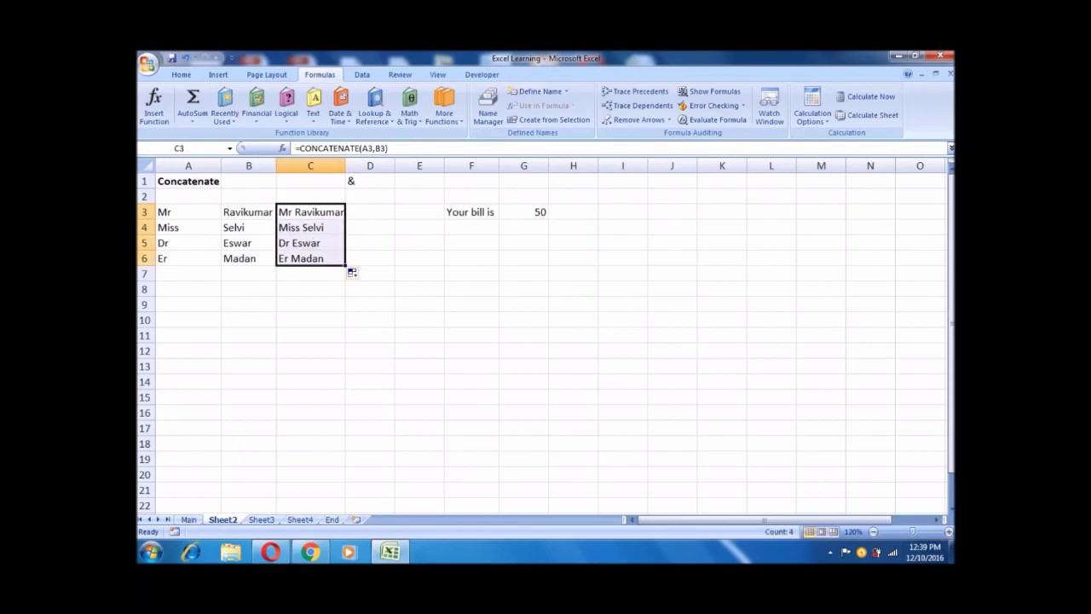
key(Delete)
click(310, 212)
Try a CONCATENATE formula starting from A3 in C3, fill it down, then clear it
text(=co)
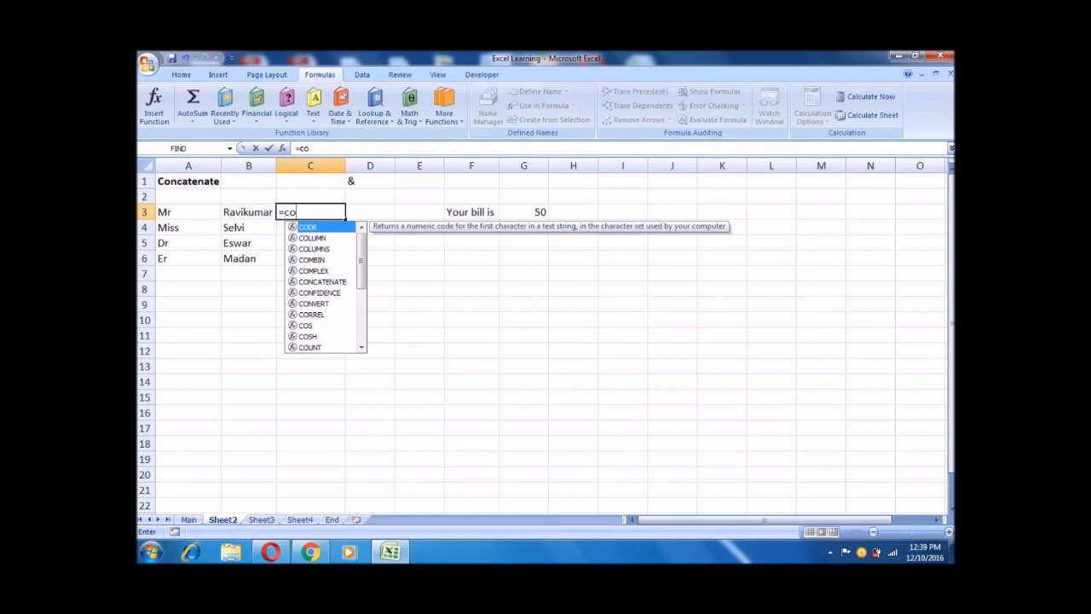
text(n)
key(Tab)
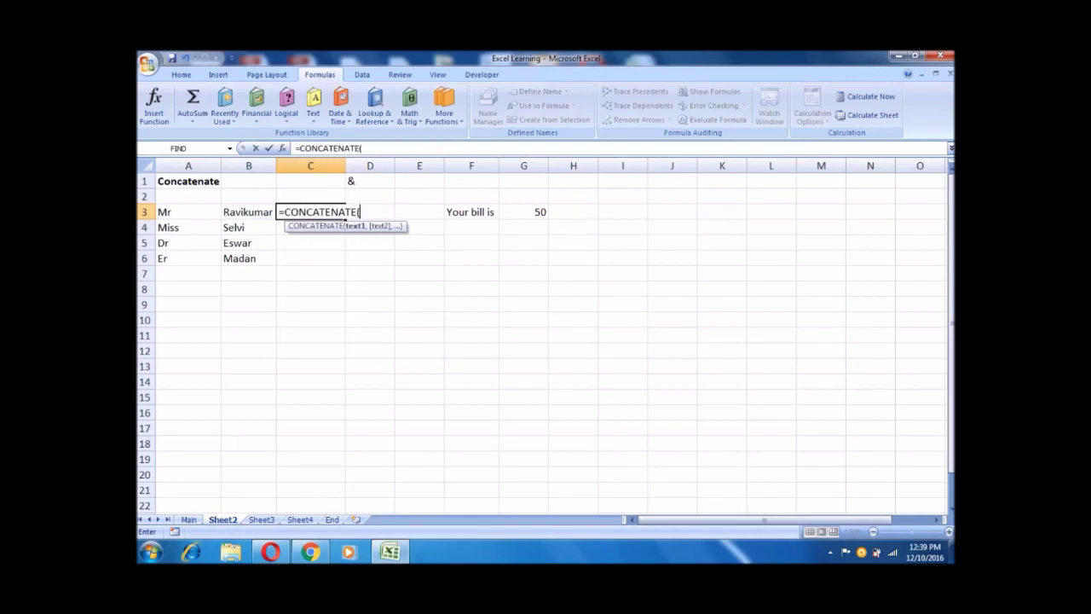
click(188, 212)
text(,)
key(Left)
key(Return)
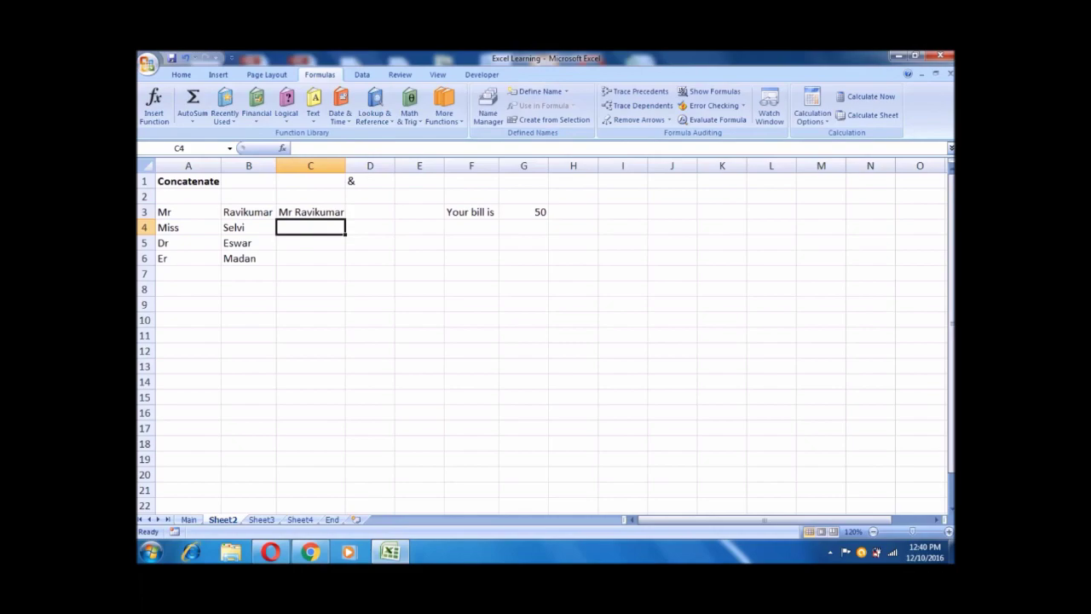
click(310, 212)
drag(345, 219, 345, 265)
key(Delete)
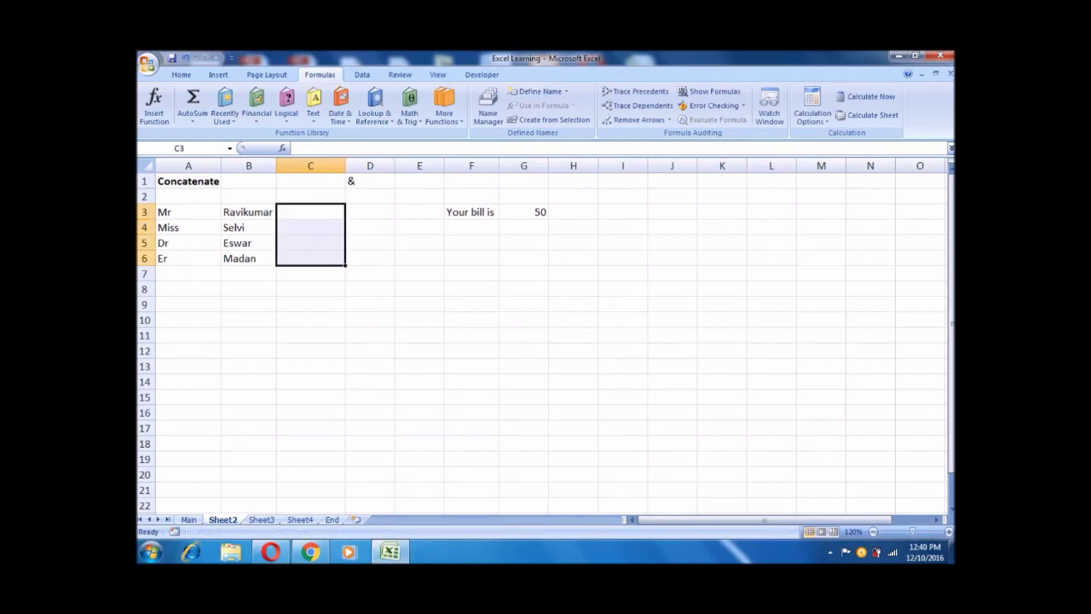
click(311, 212)
Enter =CONCATENATE(B3,A3) in C3 to put the name before the title
text(=)
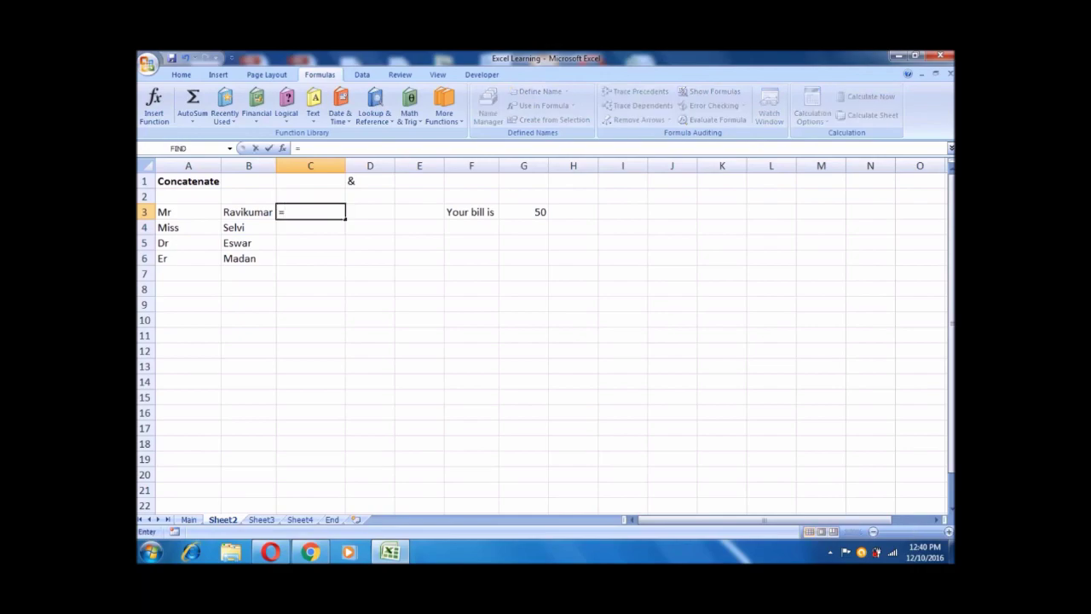
text(con)
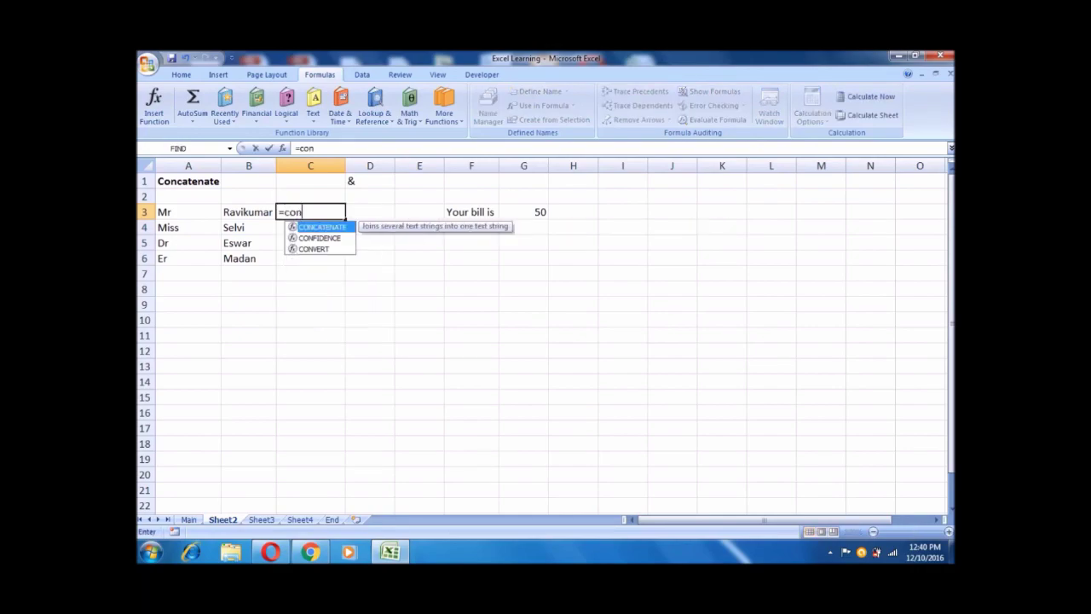
key(Tab)
click(248, 212)
text(,)
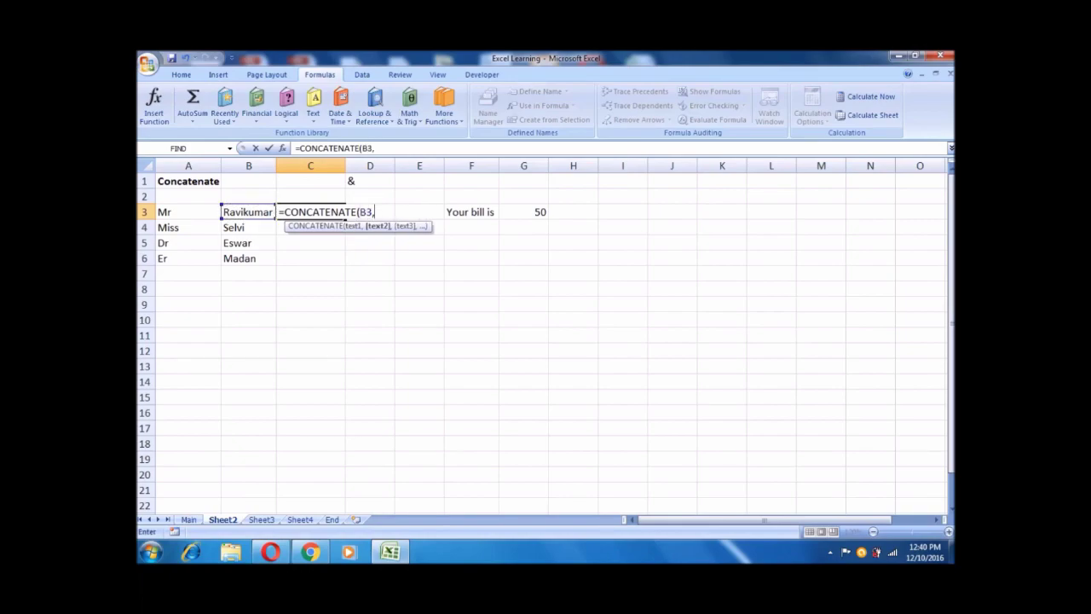
click(189, 211)
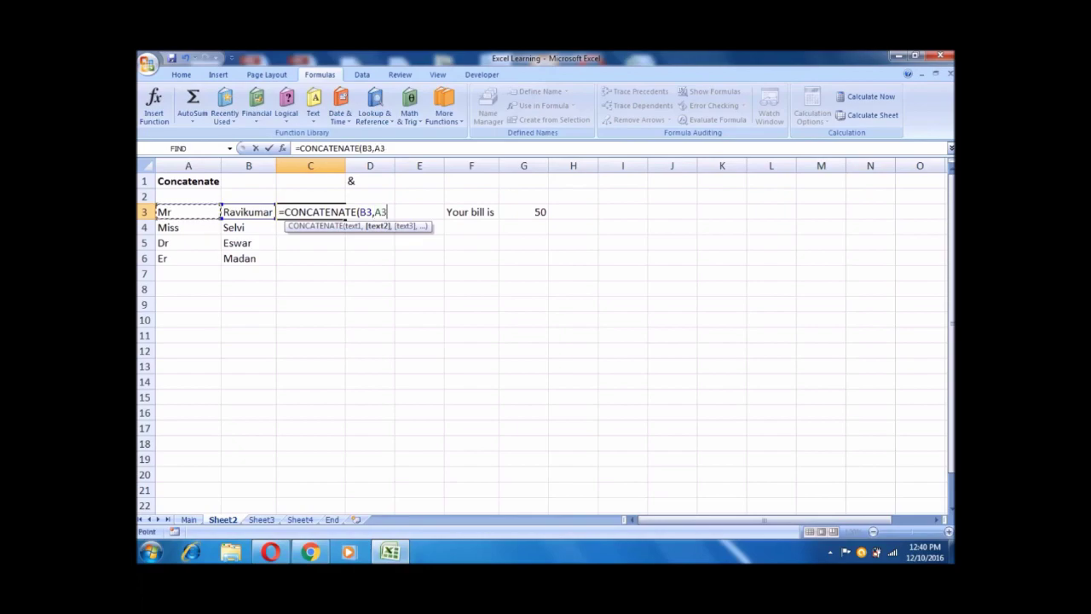
text())
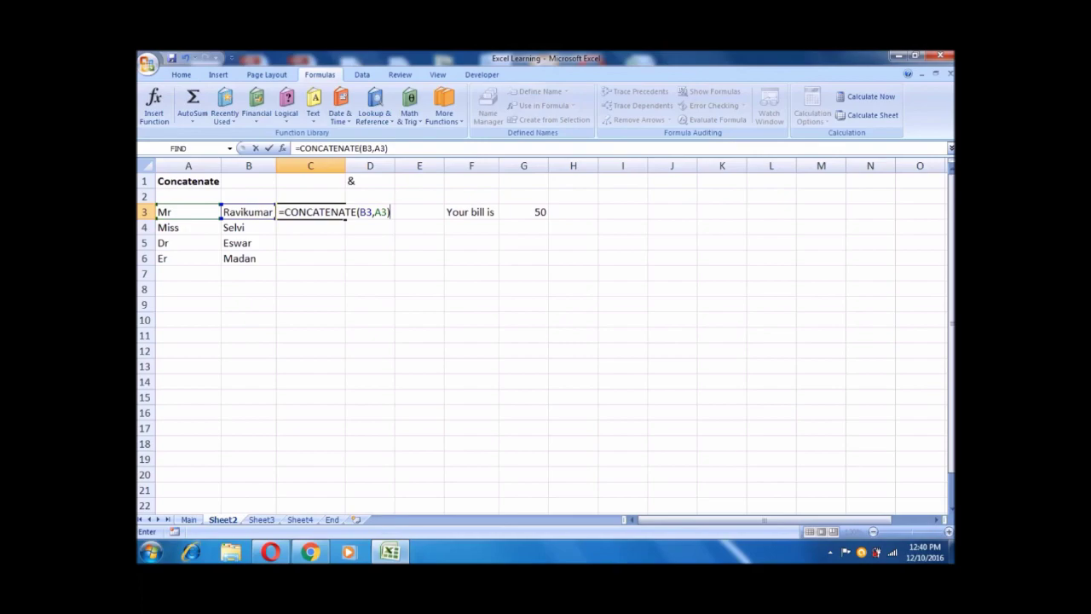
key(Return)
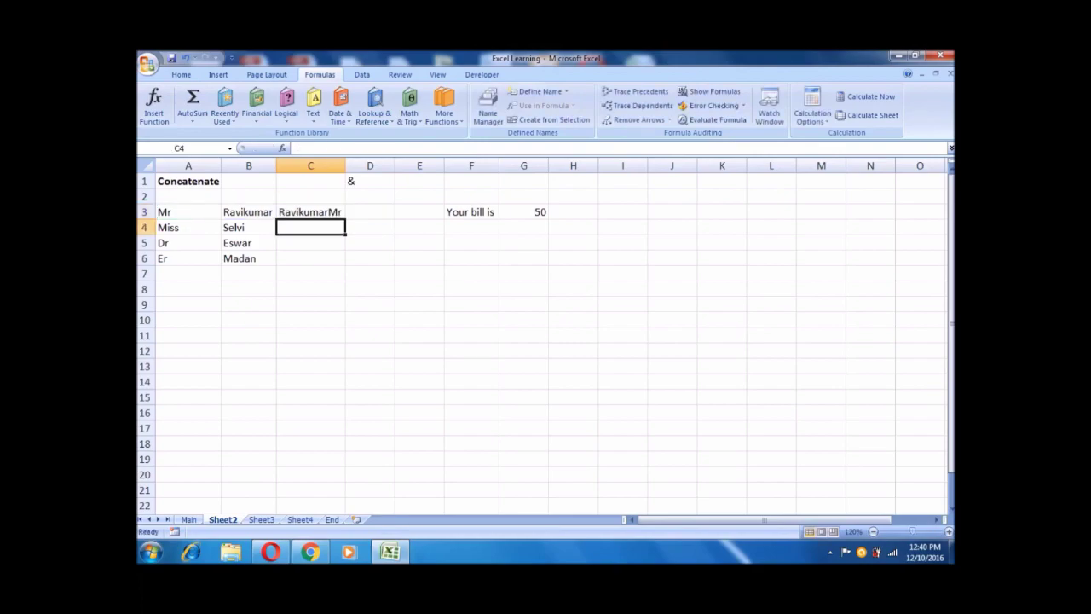
Add a trailing space to the name in B3 so C3 separates name and title
click(249, 211)
click(339, 148)
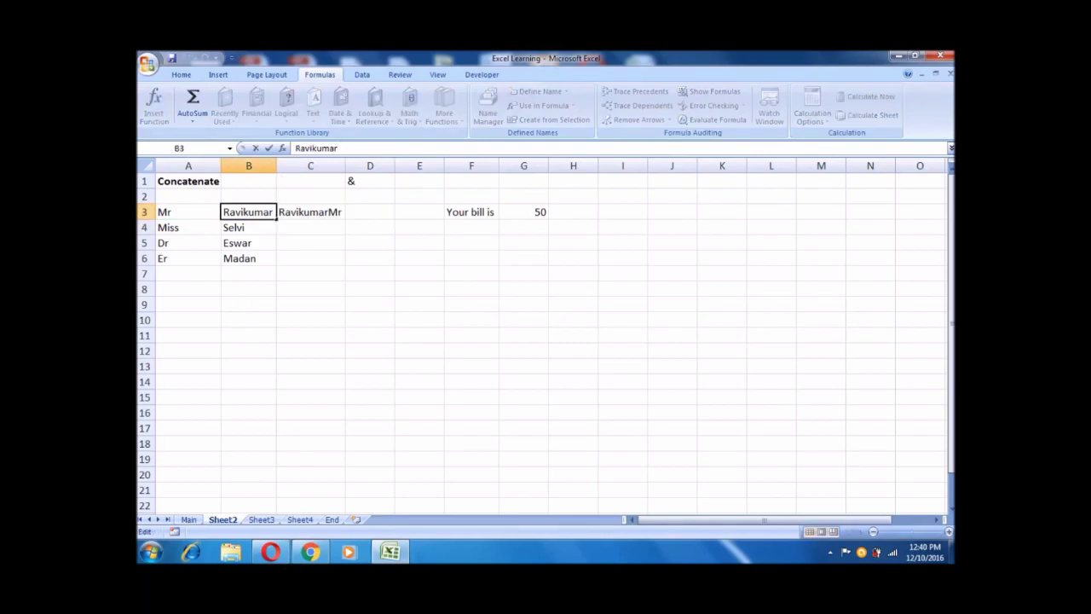
click(311, 227)
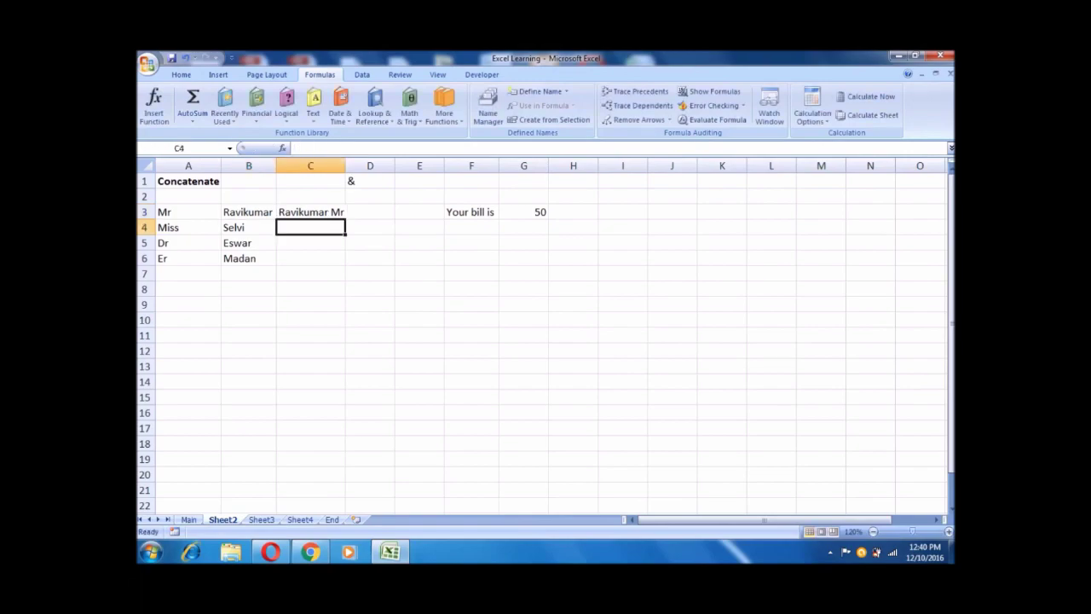
click(310, 211)
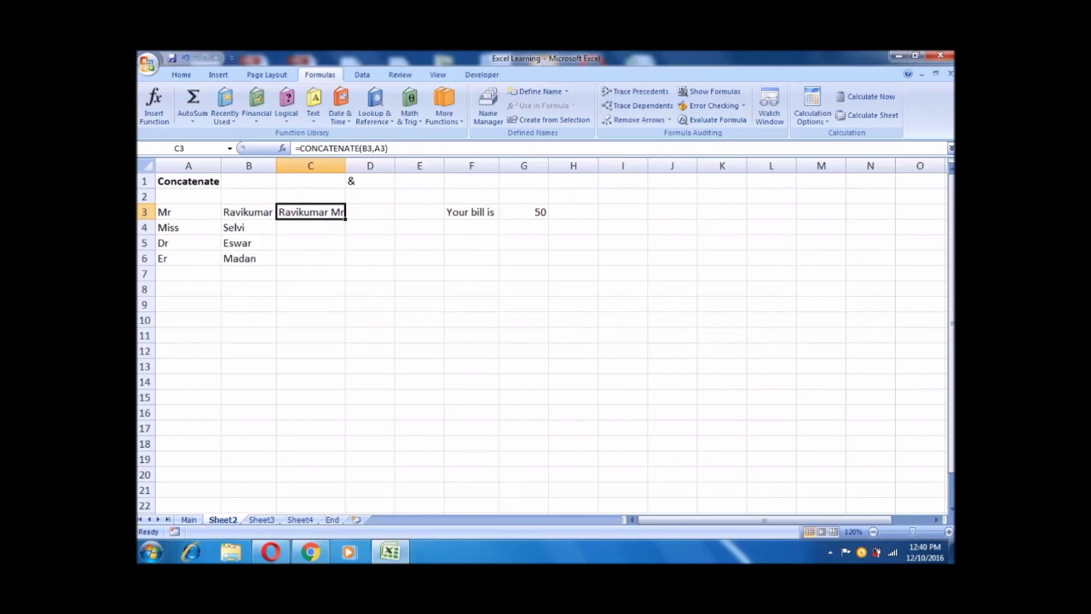
click(573, 211)
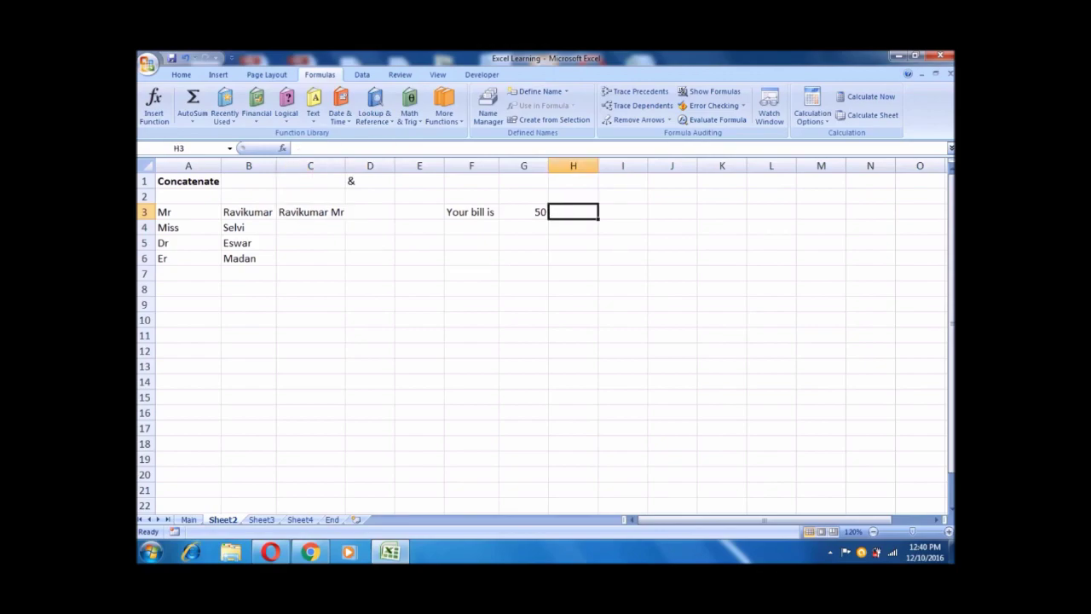
Enter =F3&" "&G3 in H3 to produce "Your bill is 50"
text(=)
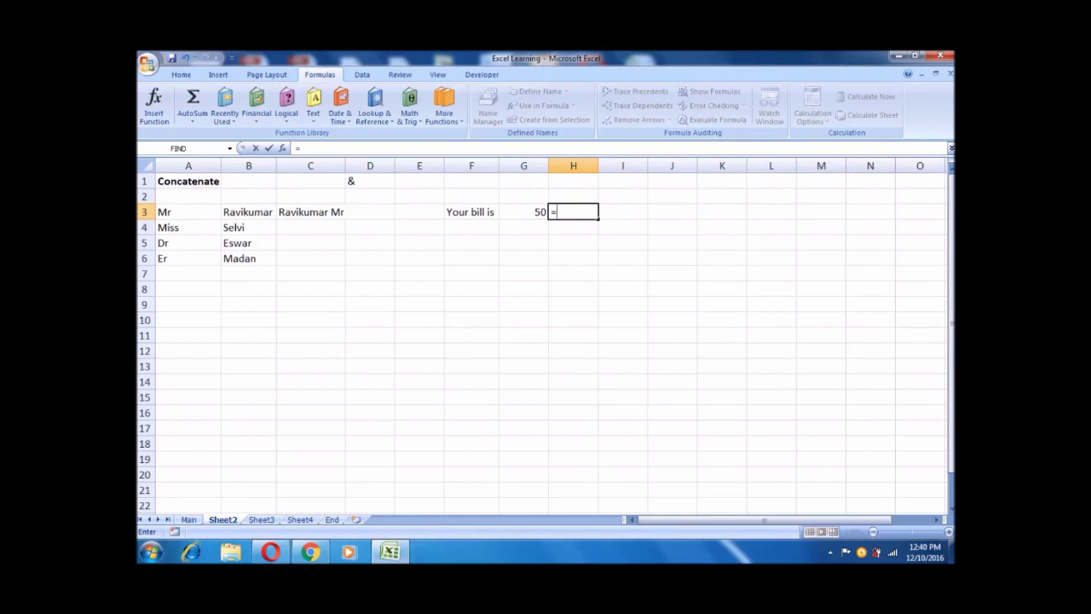
click(471, 212)
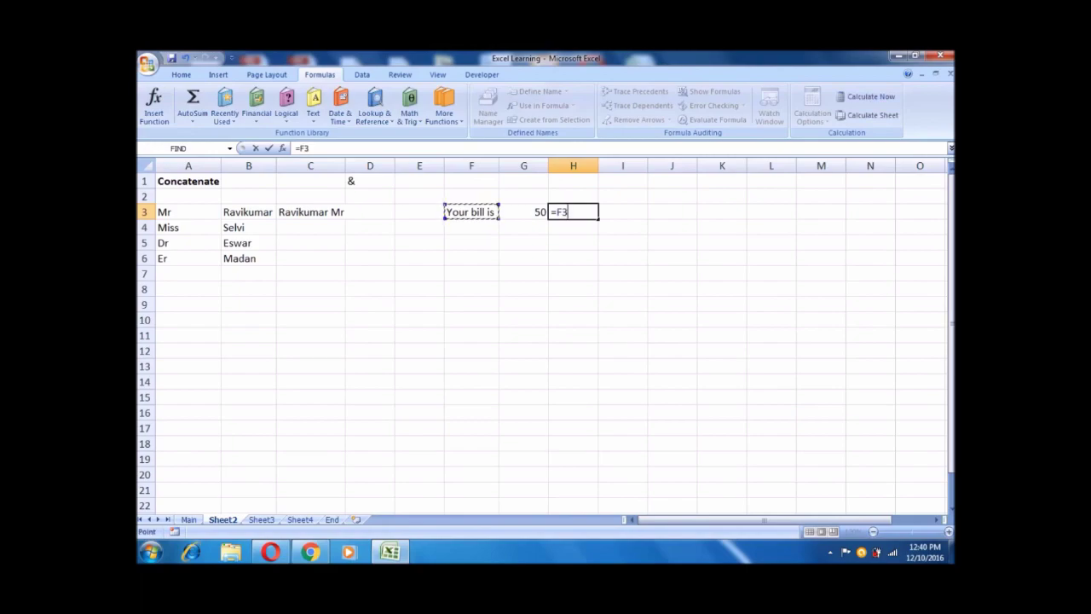
text(&" "&G3)
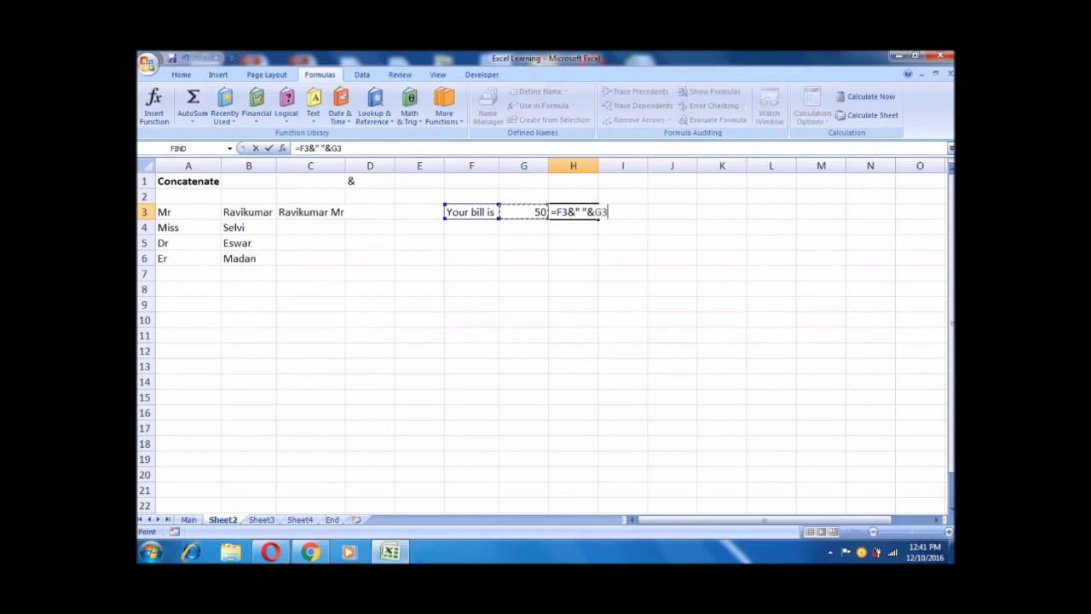
key(Return)
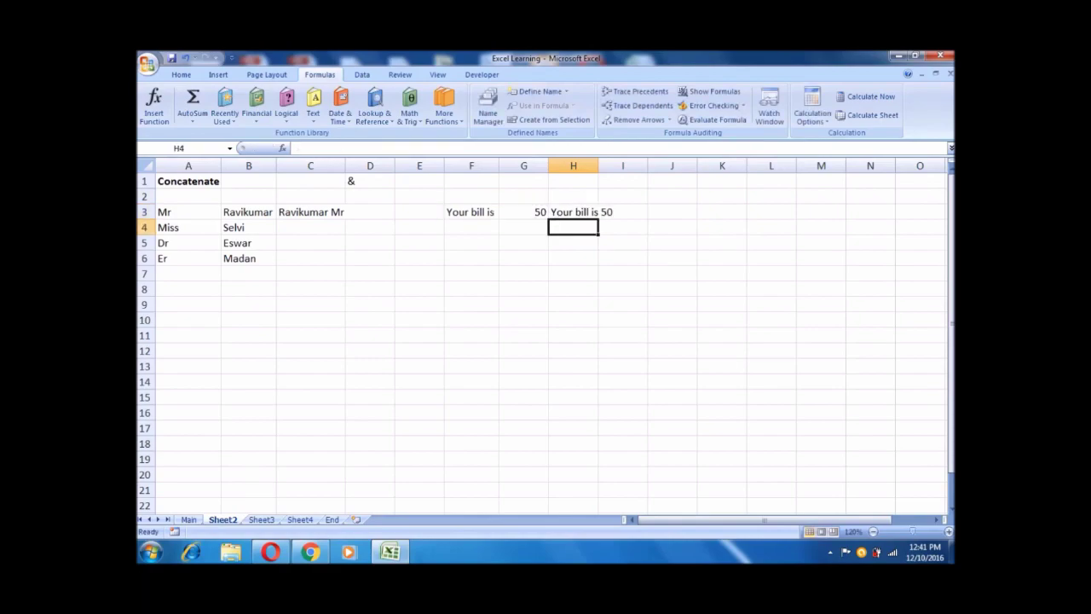
click(573, 211)
AutoFit column H to the bill text, then move on to Sheet3
key(alt+o)
key(c)
key(a)
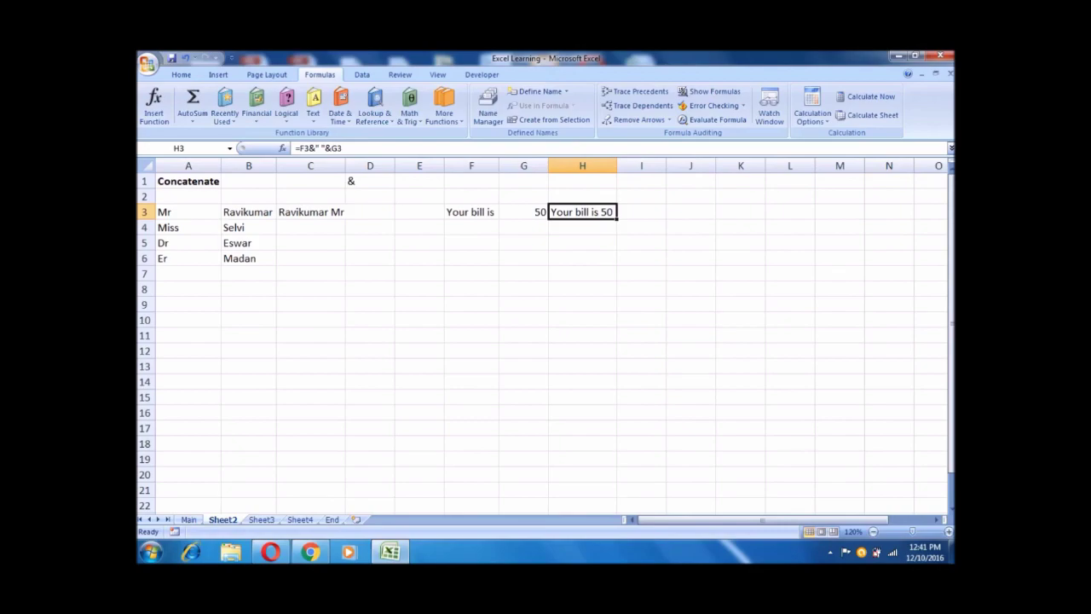
click(471, 212)
click(524, 211)
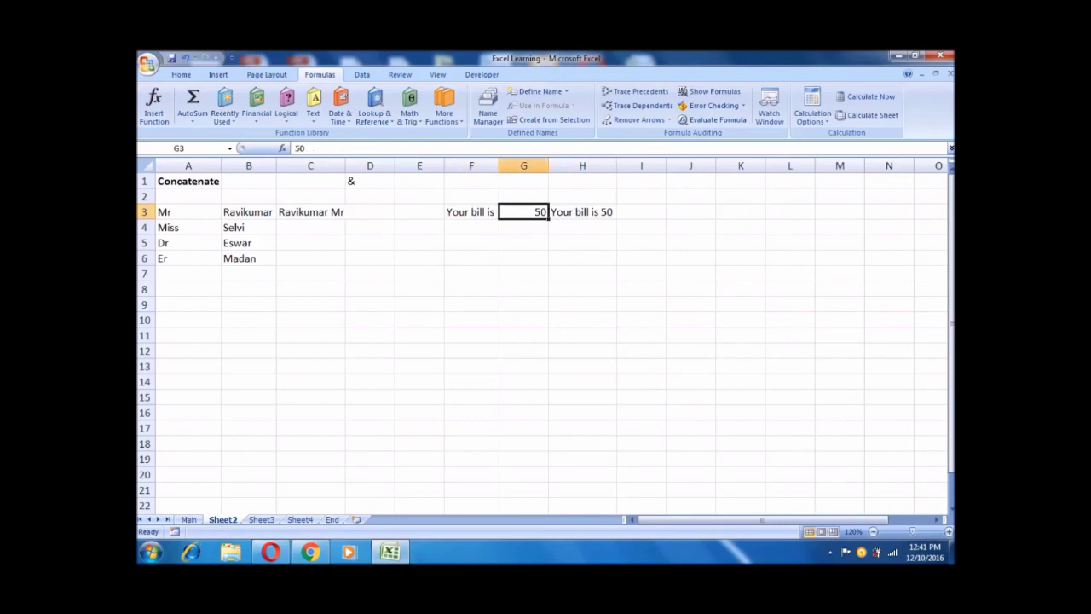
click(583, 212)
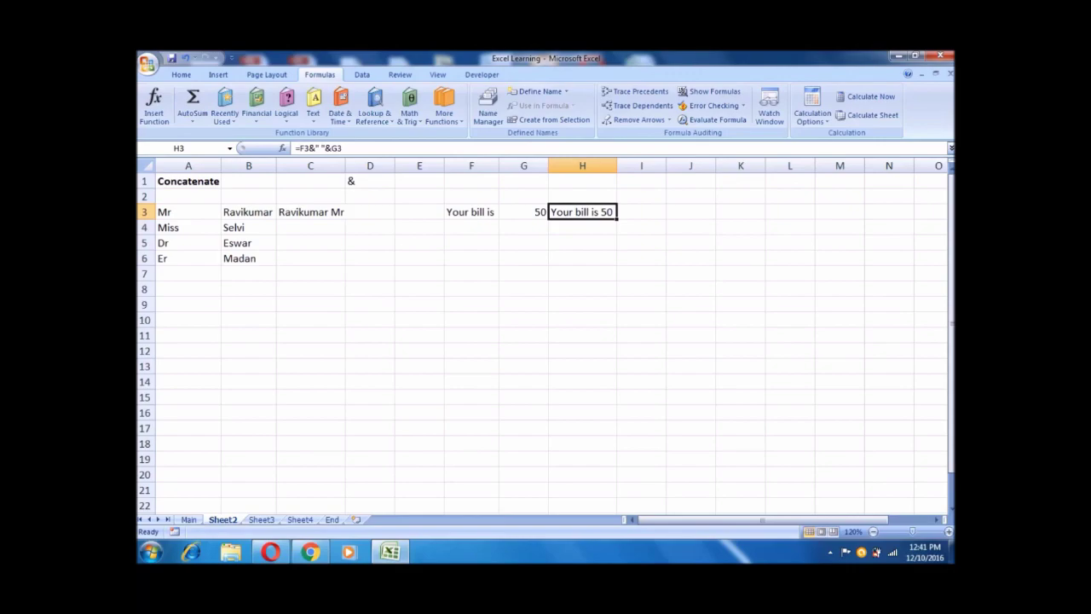
key(ctrl+Page_Down)
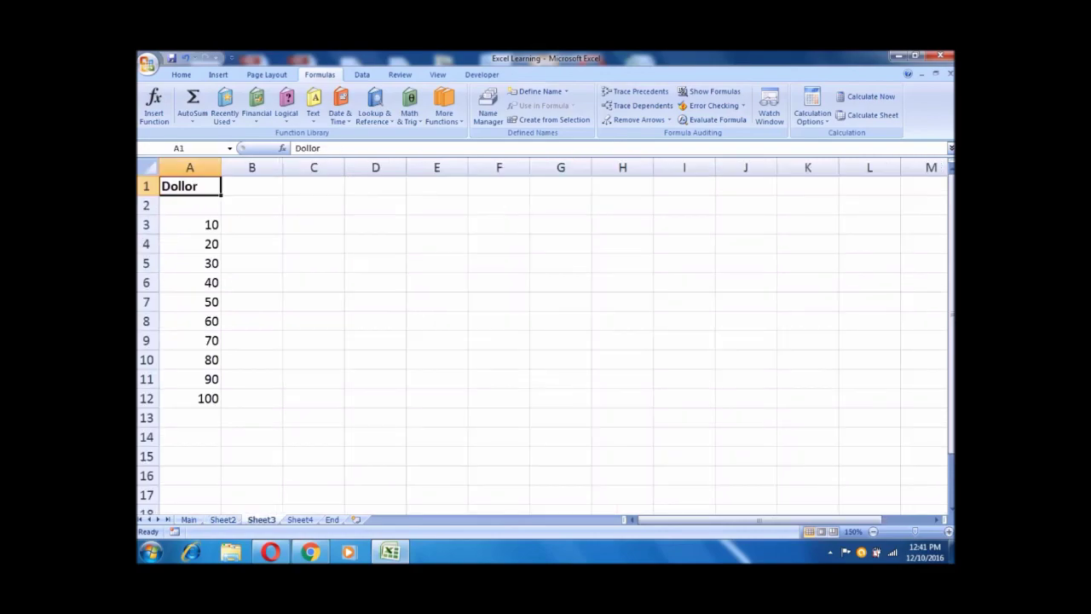
Look over the Dollor values in column A before working in B3
click(252, 224)
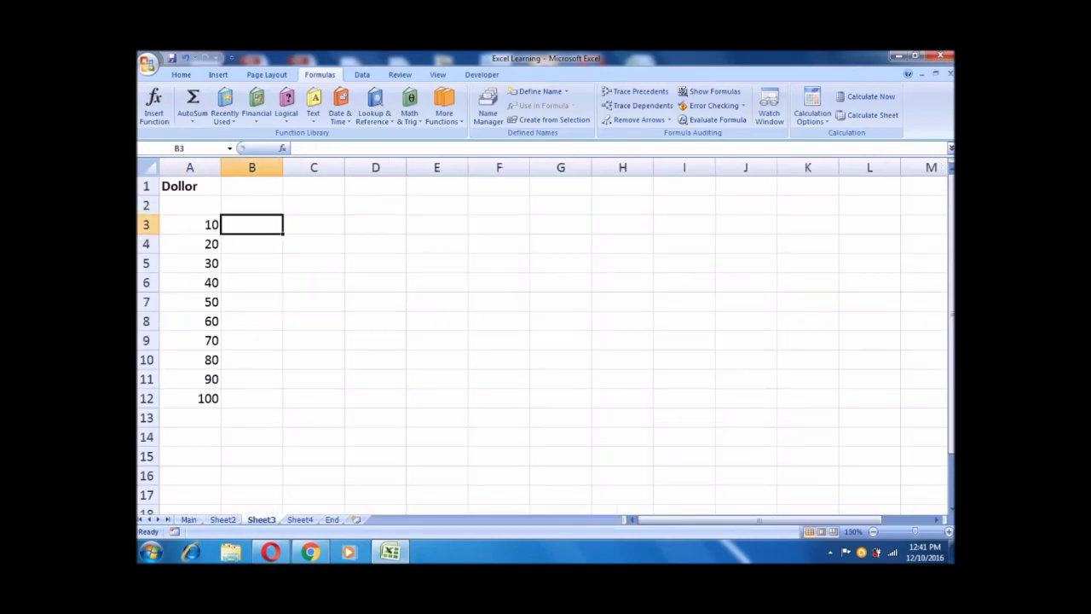
click(189, 225)
click(190, 244)
click(189, 360)
click(190, 456)
key(Up)
key(Up)
key(Up)
key(Up)
key(Up)
key(Up)
key(Up)
key(Up)
key(Up)
key(Up)
key(Up)
key(Up)
key(Right)
Enter =DOLLAR(A3,2) in B3 and fill it down to B12
text(=do)
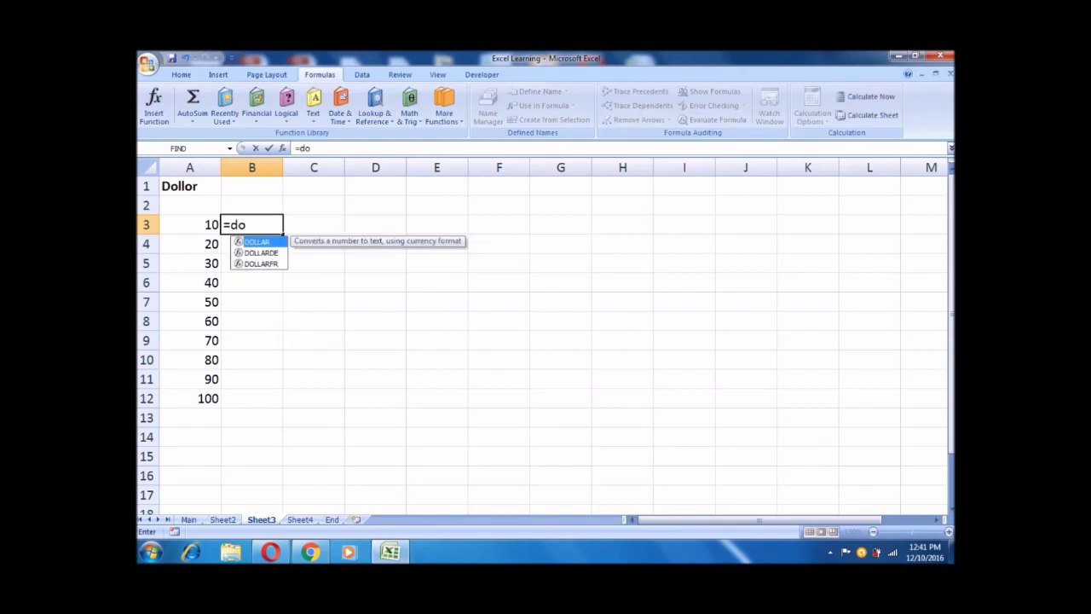
key(Tab)
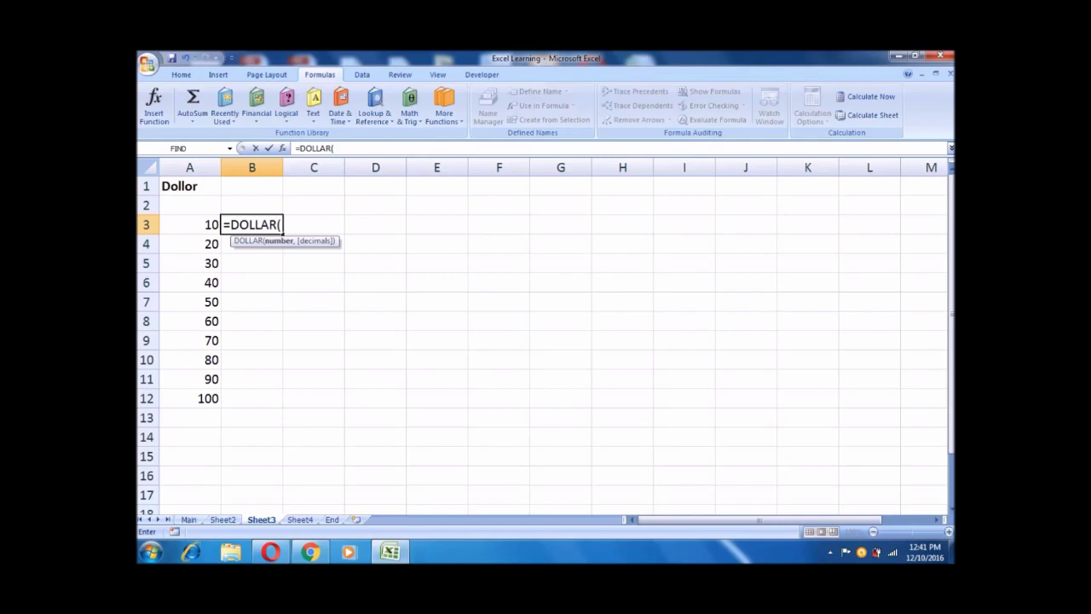
key(Left)
text(,)
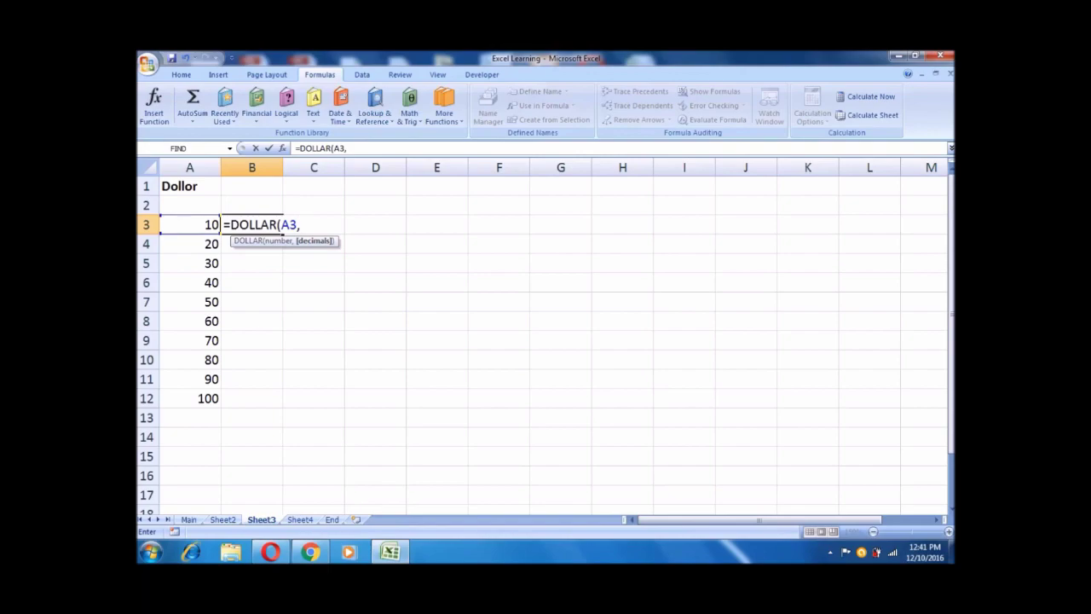
text(2))
key(Return)
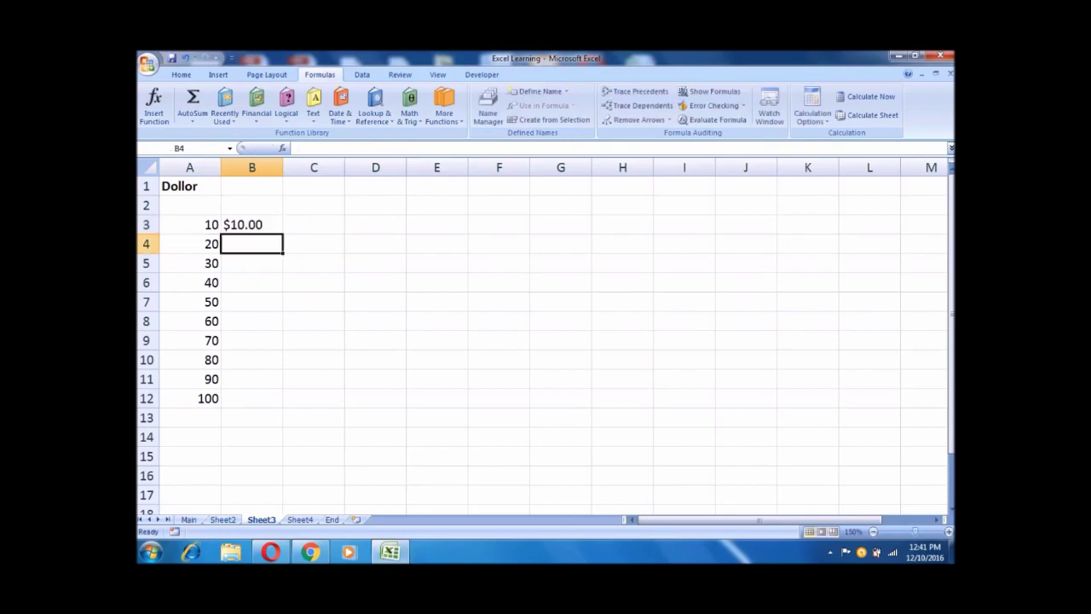
click(252, 224)
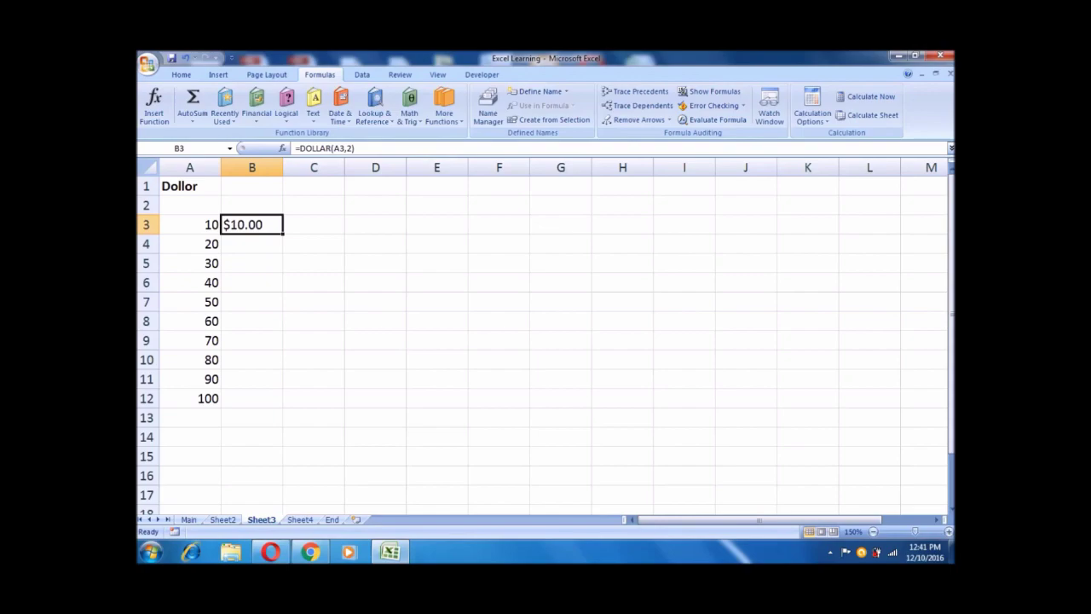
drag(282, 233, 282, 408)
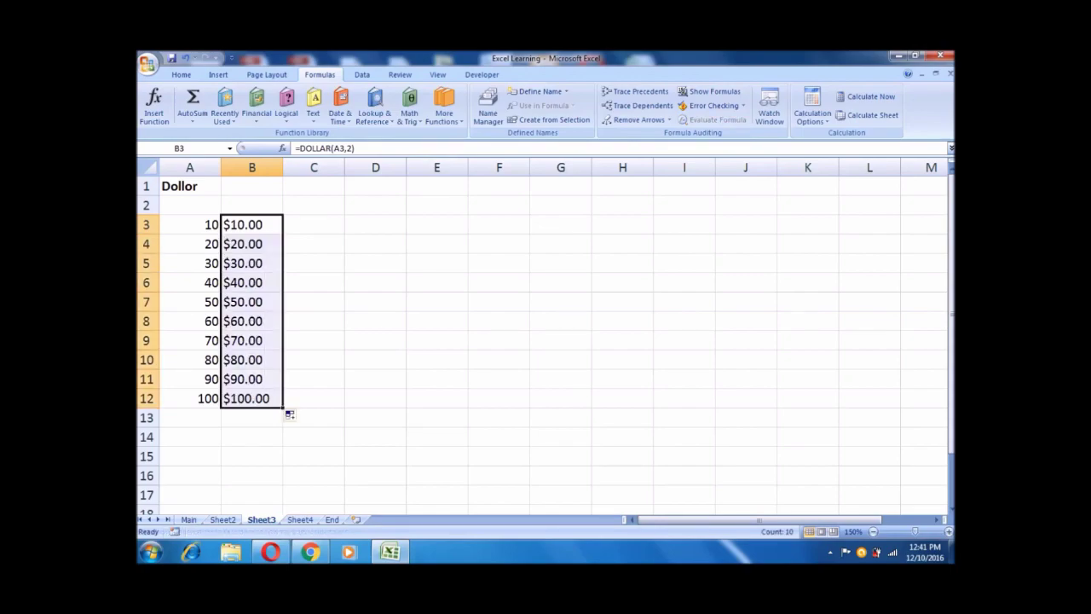
Change B3 to =DOLLAR(A3,3) and refill B3:B12 with three-decimal dollar text
click(252, 225)
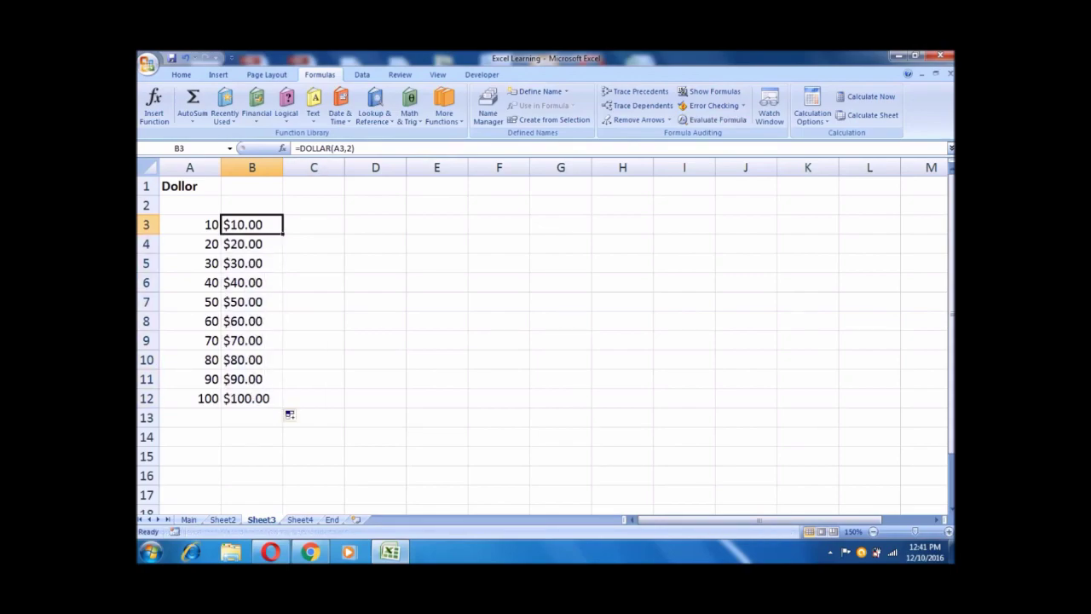
click(350, 148)
key(BackSpace)
text(3)
key(Return)
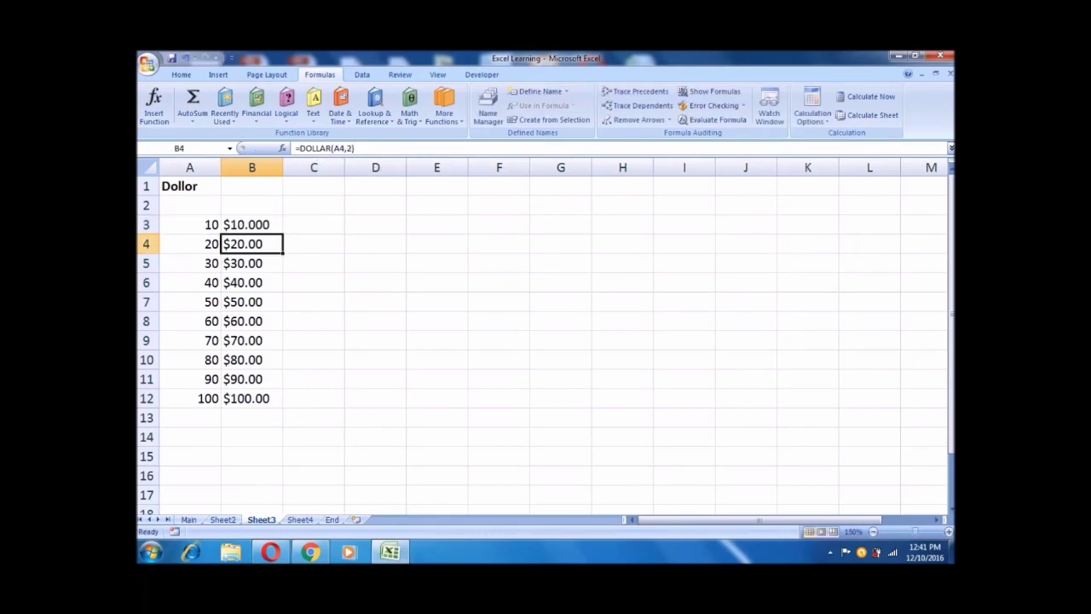
click(252, 225)
drag(282, 234, 282, 407)
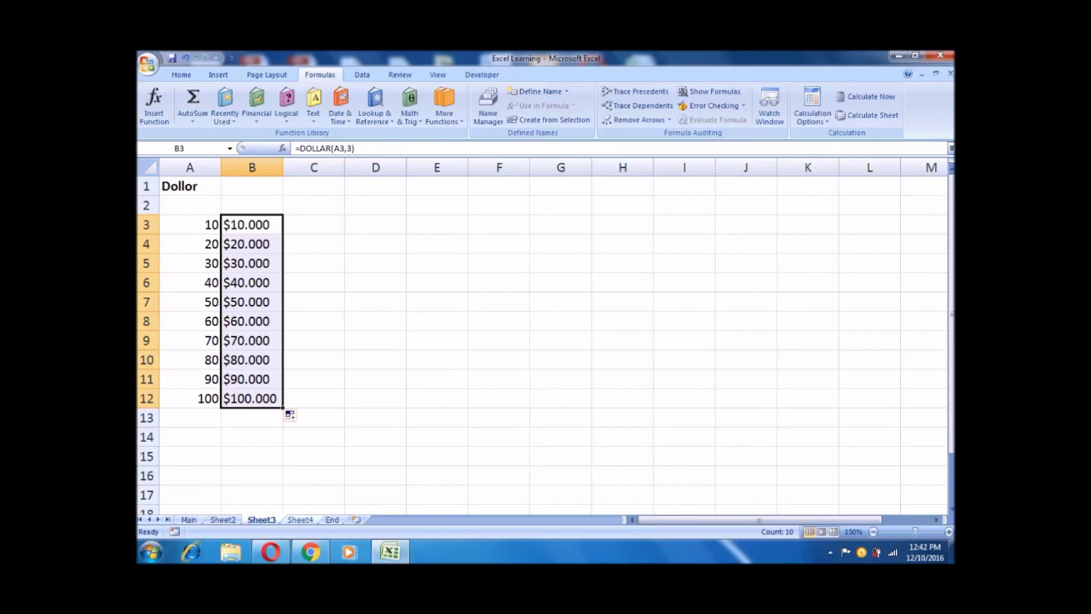
click(300, 519)
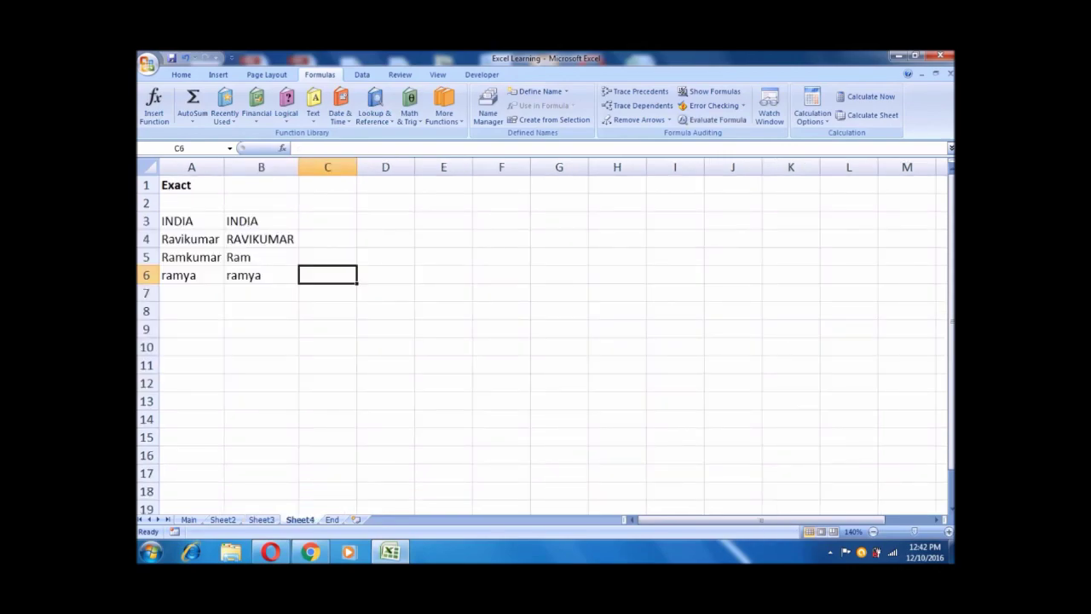
click(327, 220)
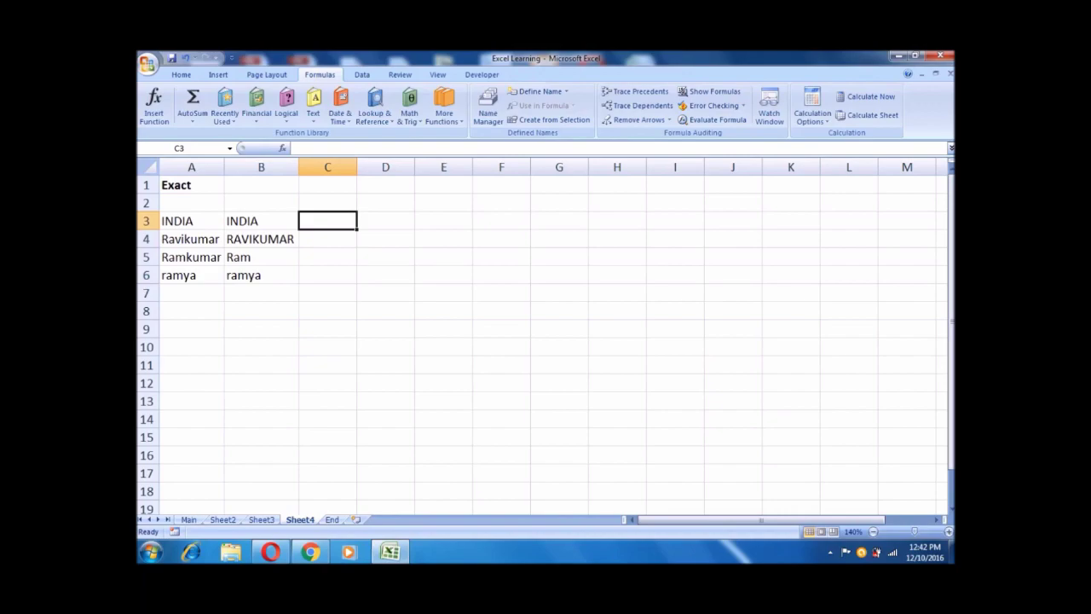
key(Left)
key(Left)
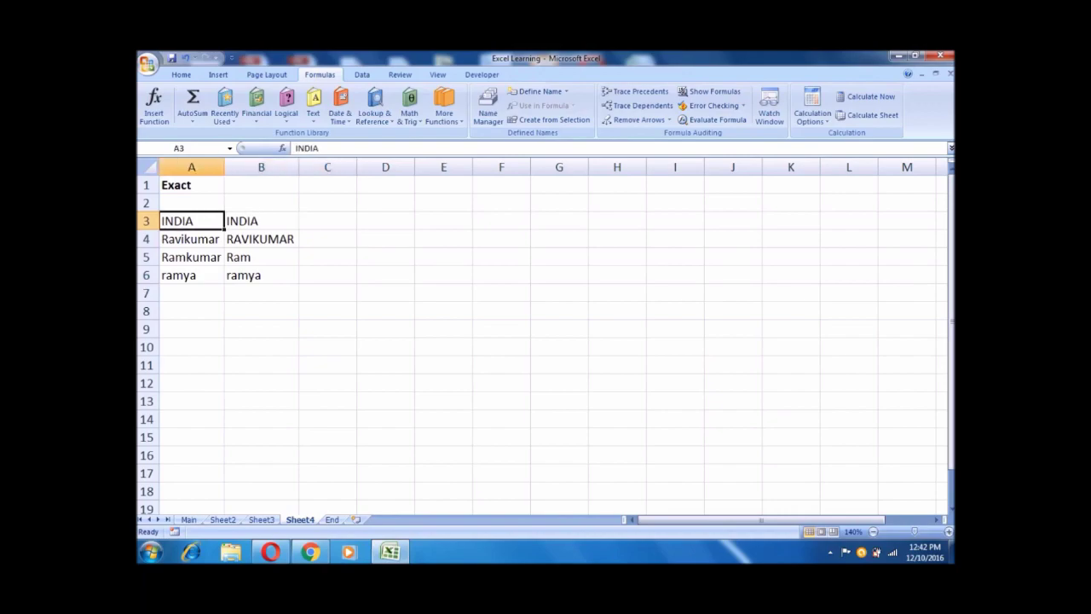
key(Right)
key(Right)
key(Down)
key(Left)
key(Left)
key(Up)
key(Right)
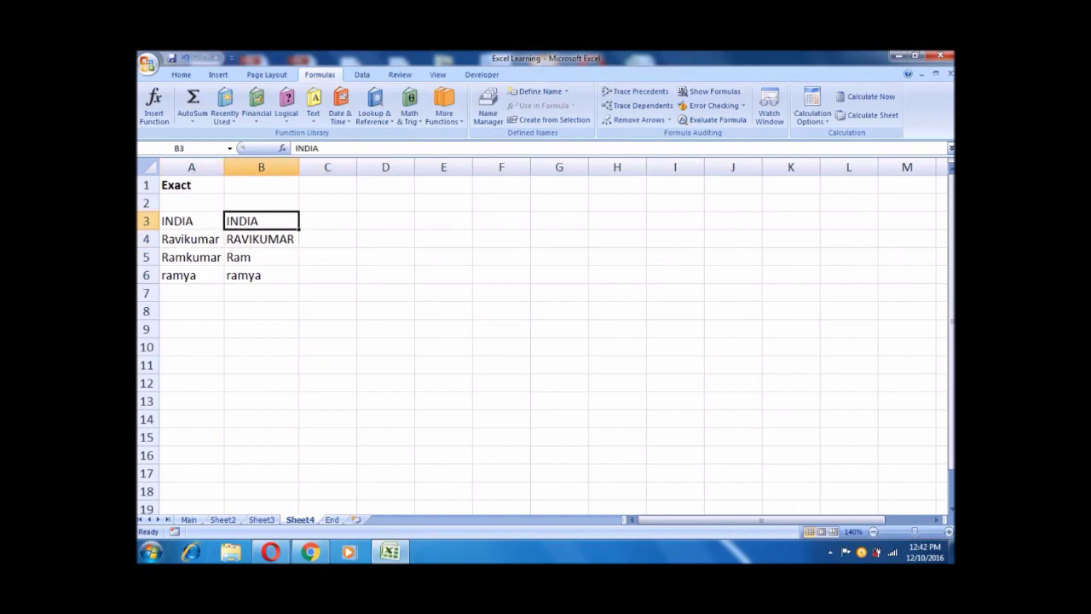
key(Left)
key(Right)
key(Left)
key(Right)
click(327, 220)
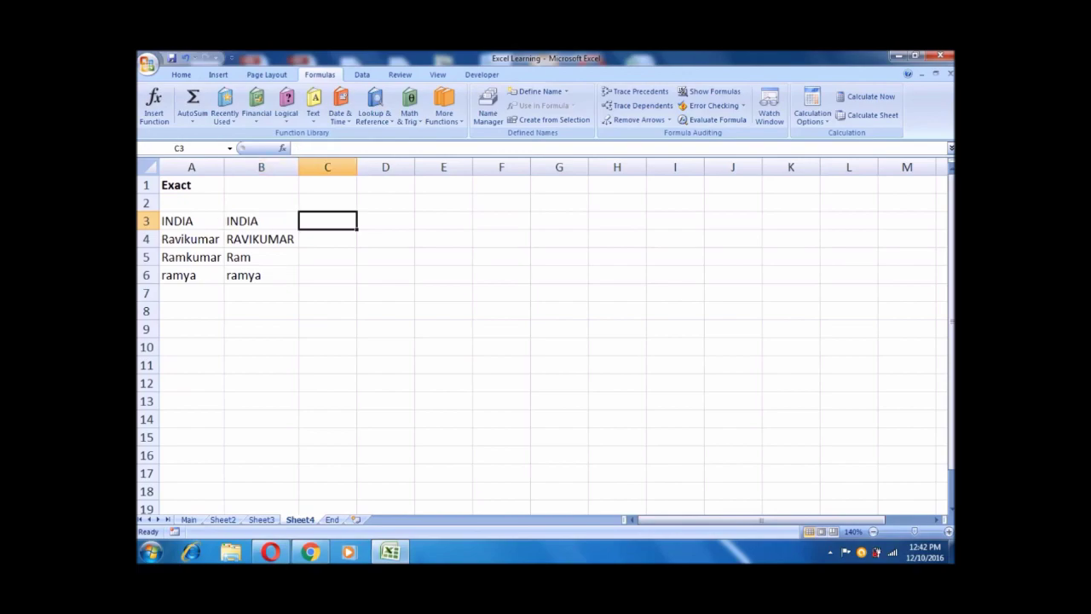
text(=ex)
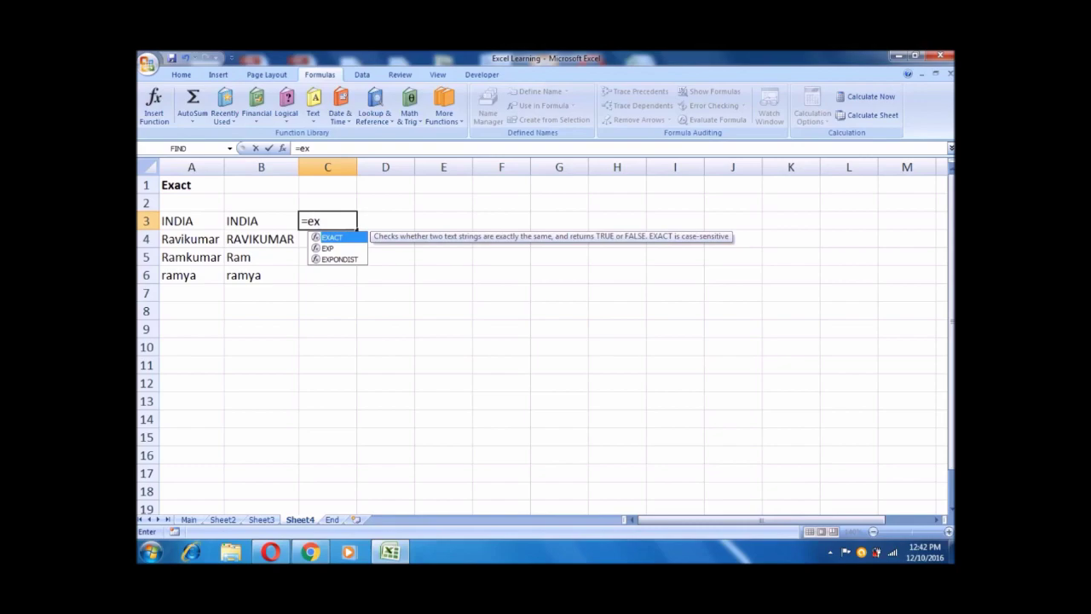
Enter =EXACT(A3,B3) in C3 and fill it down to C6
key(Tab)
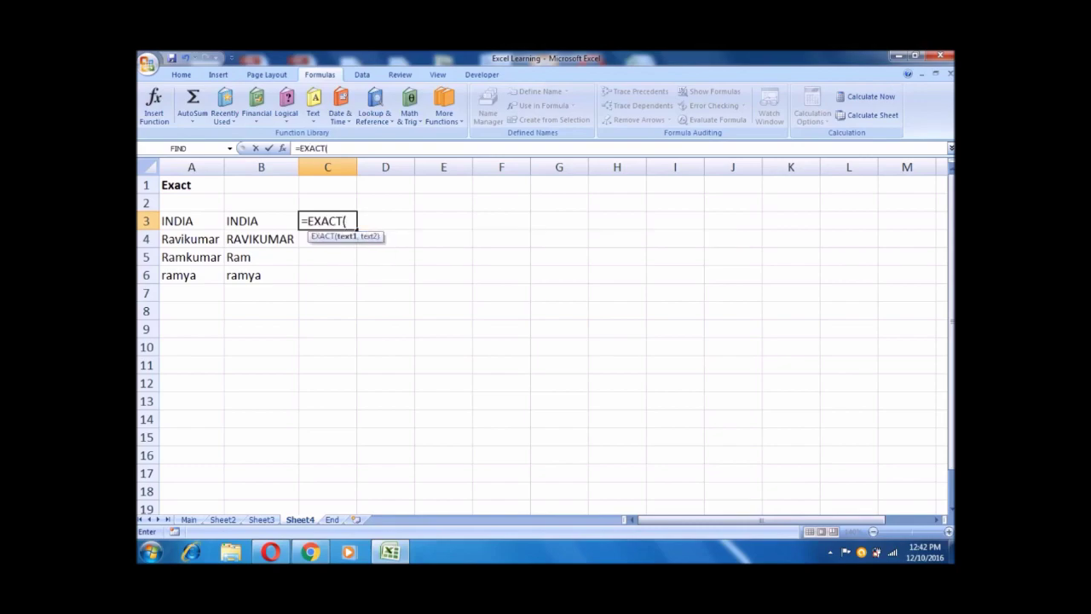
click(191, 221)
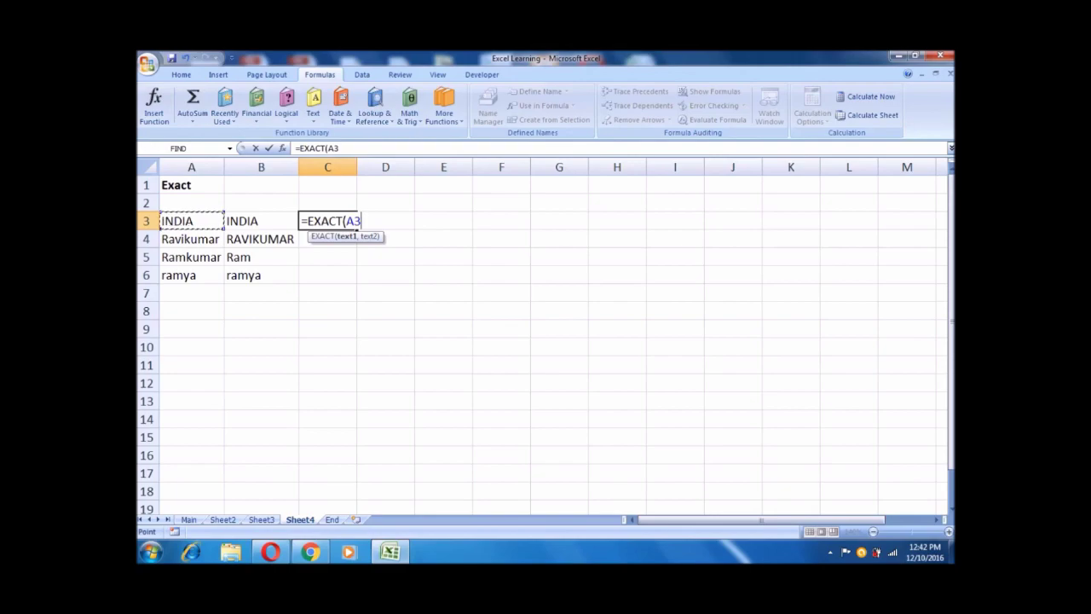
text(,)
click(256, 220)
text())
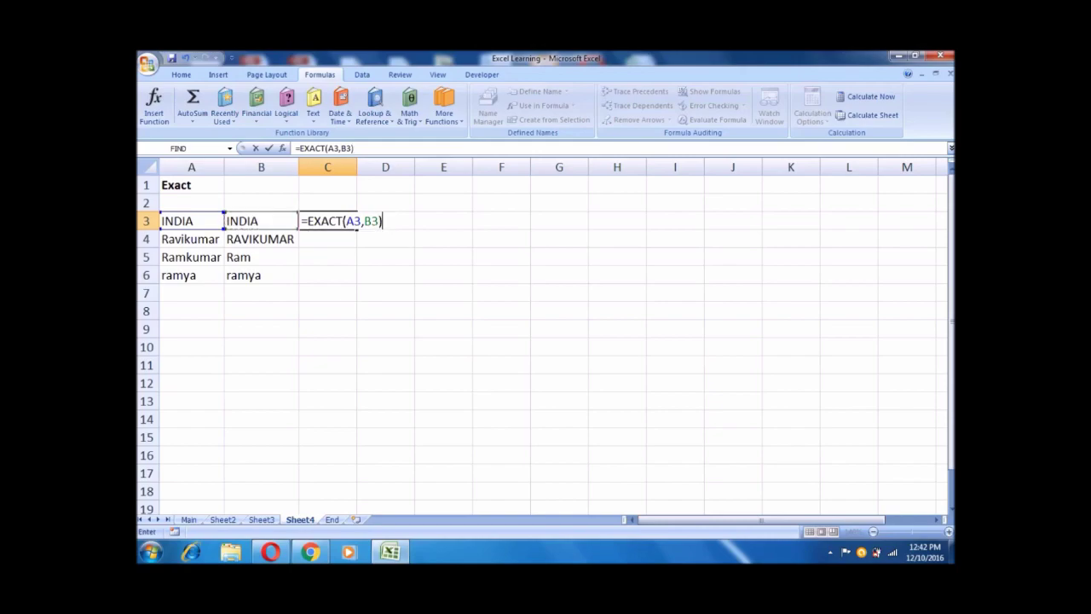
key(Return)
click(327, 221)
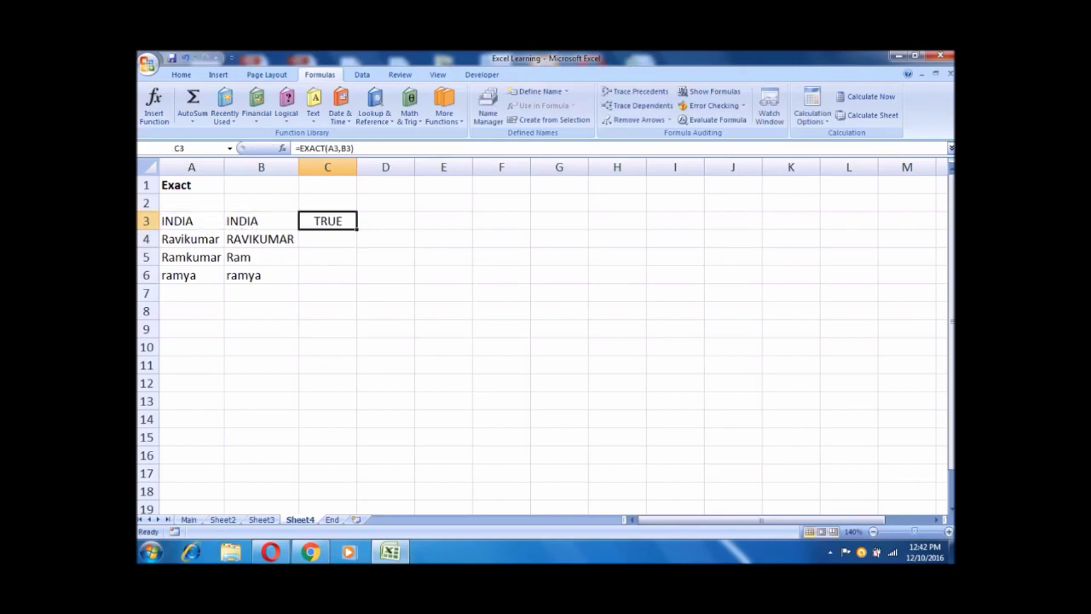
click(191, 220)
click(261, 221)
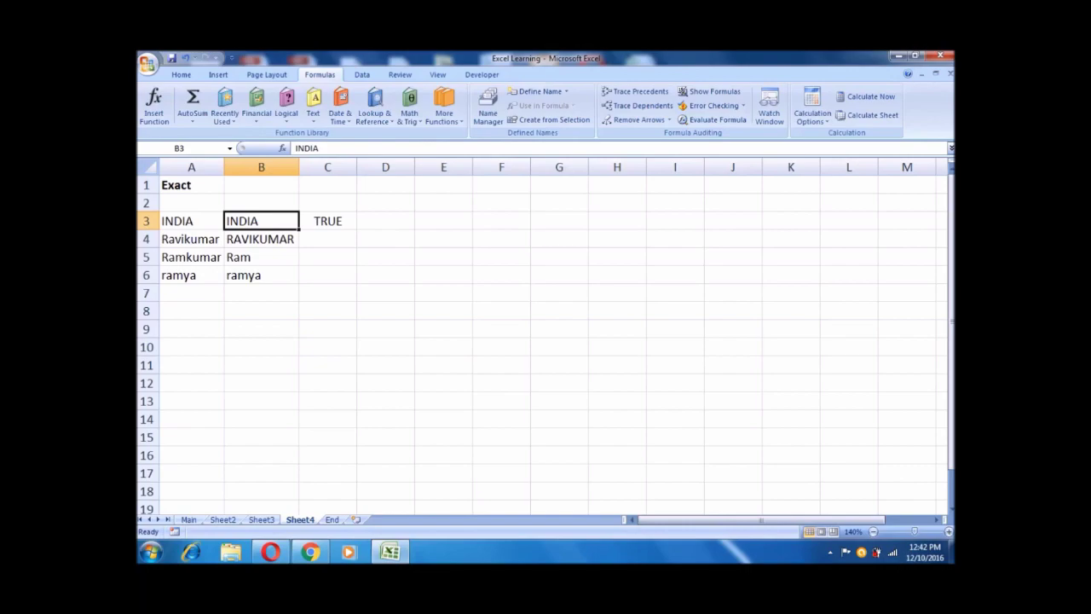
click(327, 221)
drag(356, 230, 356, 284)
Compare Ravikumar in A4 with RAVIKUMAR in B4 against the FALSE result in C4
click(327, 238)
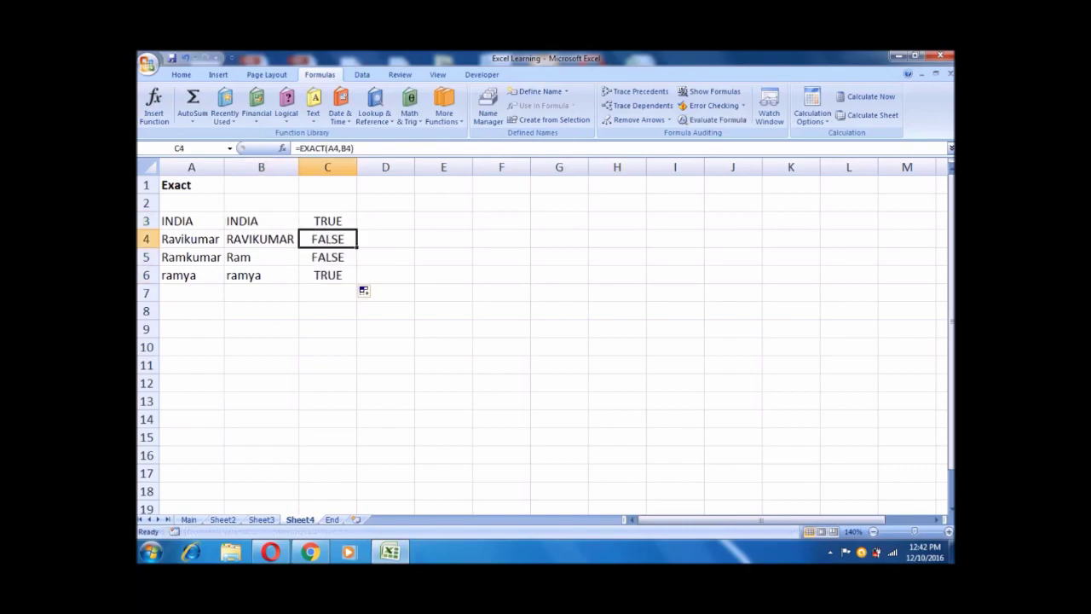
click(190, 239)
click(261, 239)
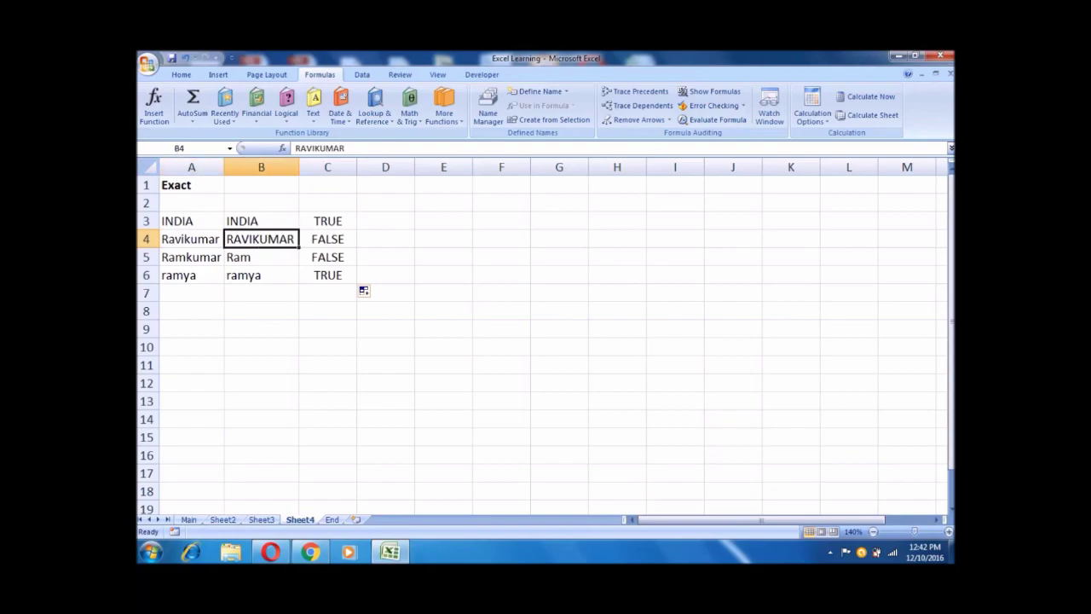
click(191, 239)
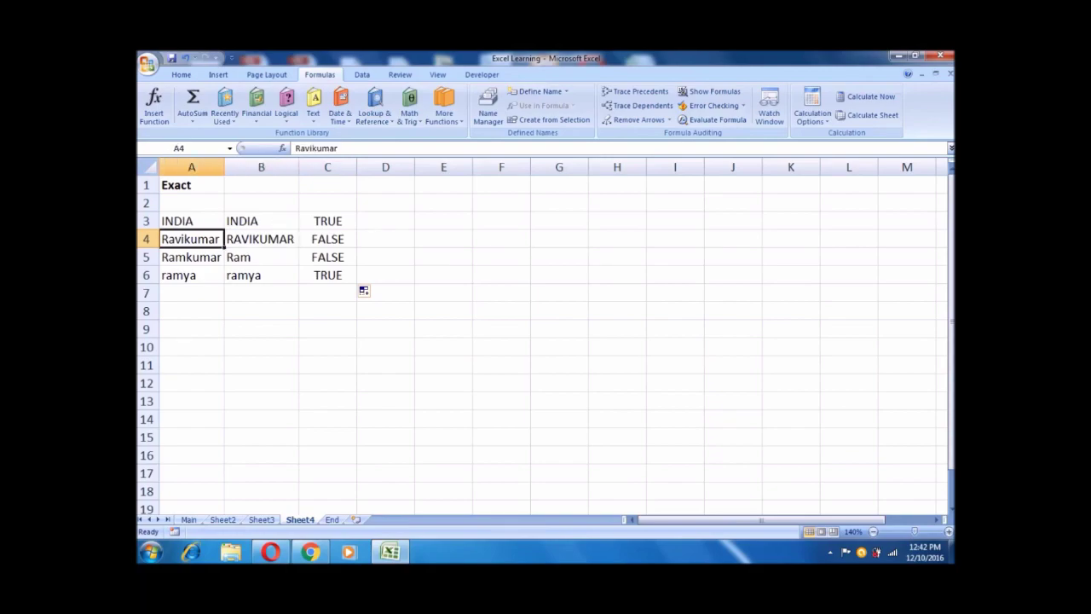
click(328, 239)
click(261, 239)
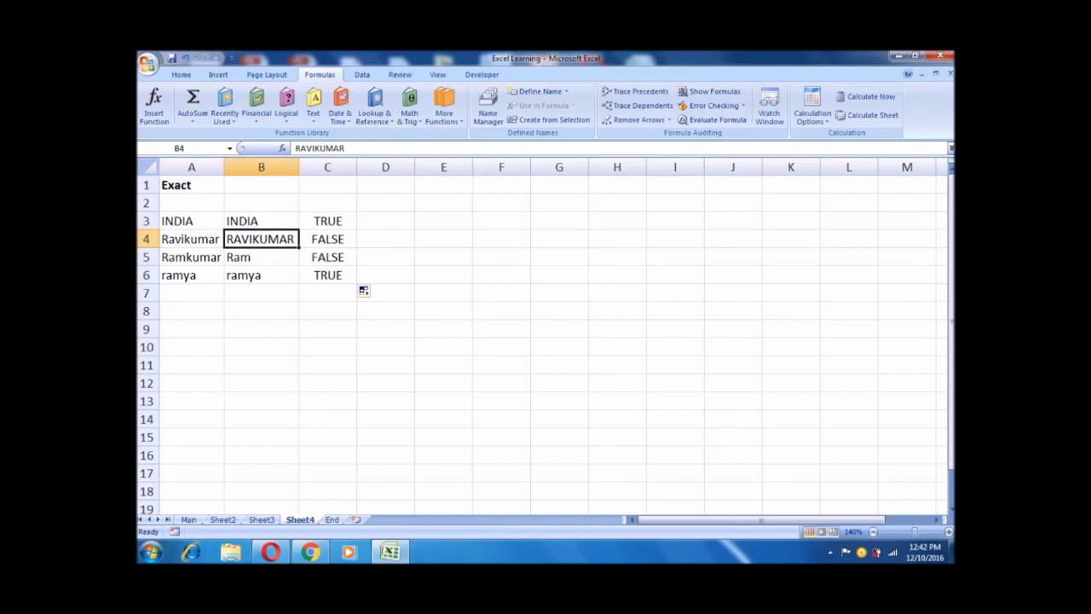
click(191, 238)
click(260, 239)
click(328, 239)
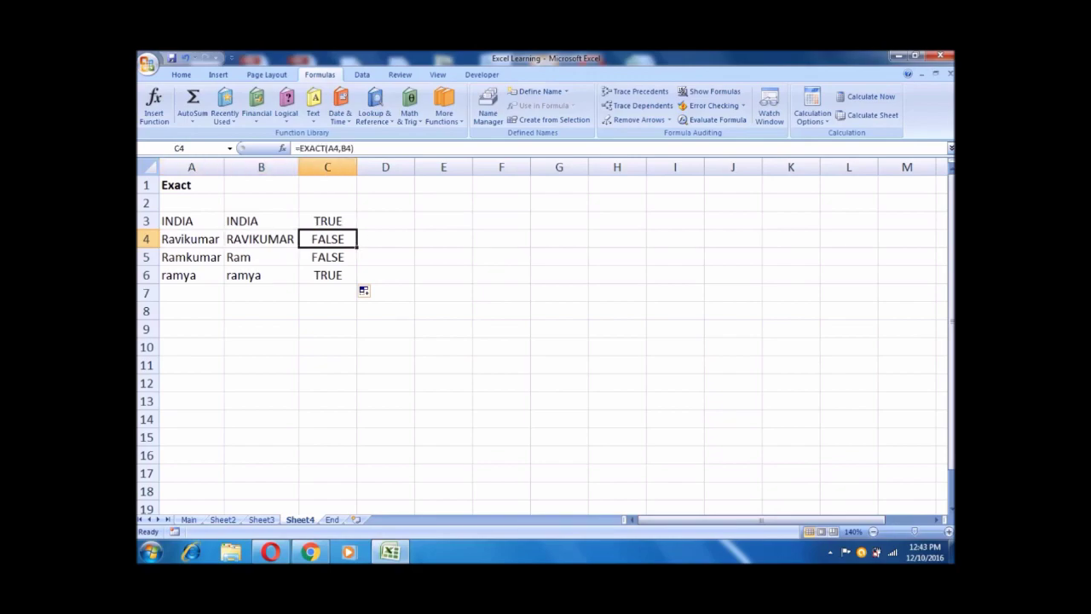
Check rows 5 and 6 (Ramkumar vs Ram, ramya vs ramya) against their EXACT results
click(191, 256)
click(261, 256)
click(191, 256)
click(261, 257)
click(327, 256)
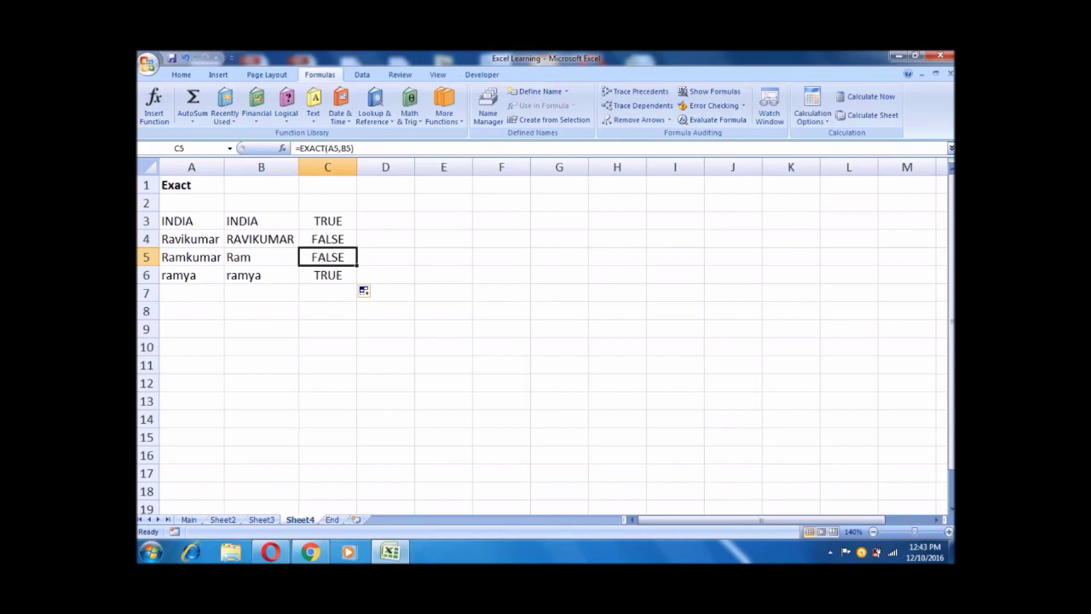
click(191, 274)
click(261, 274)
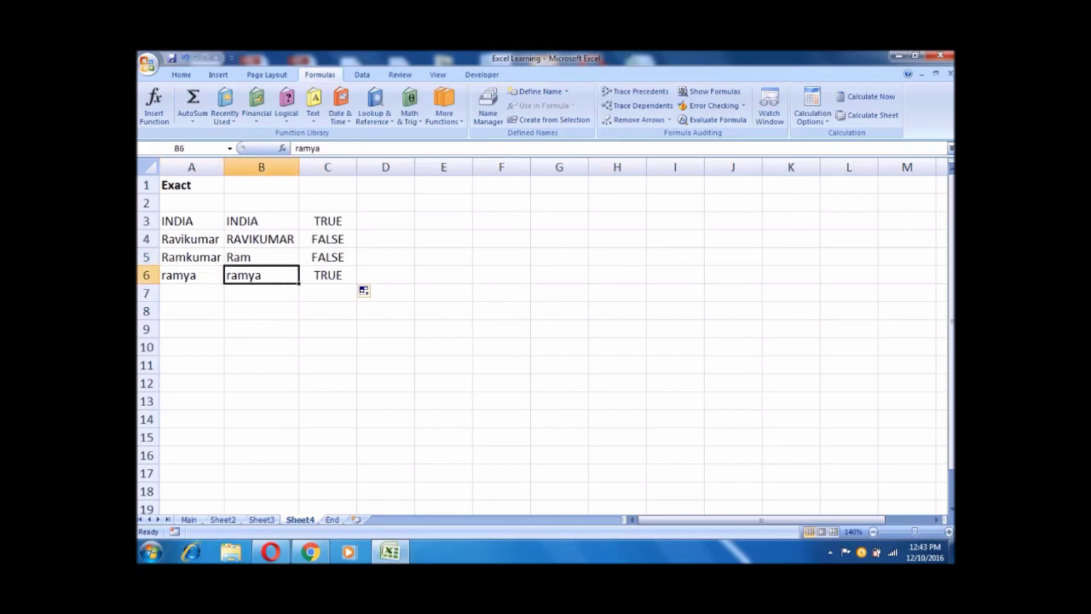
click(328, 275)
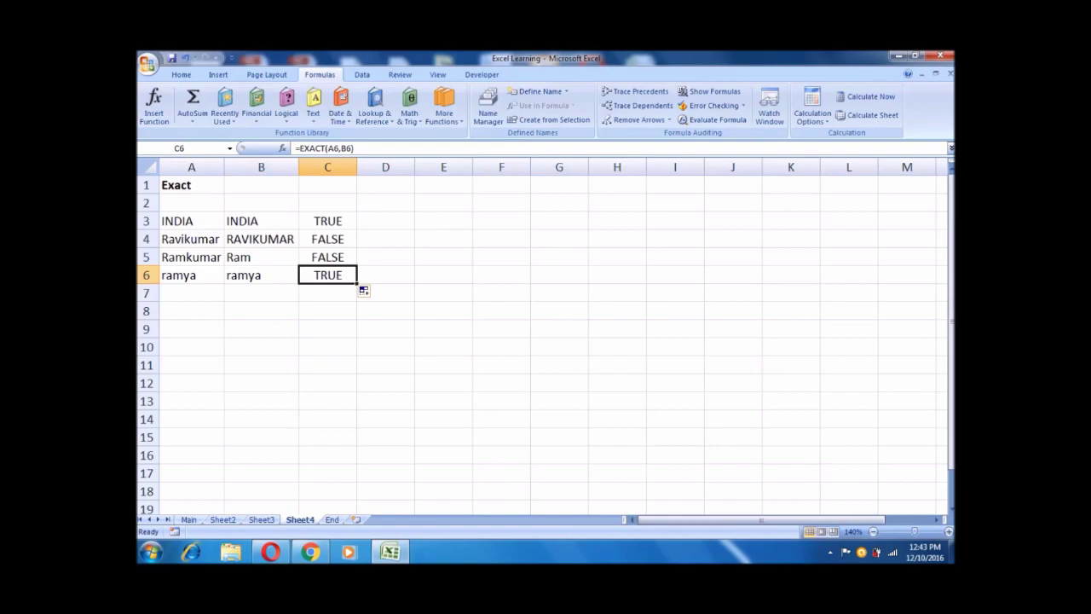
click(260, 220)
key(F2)
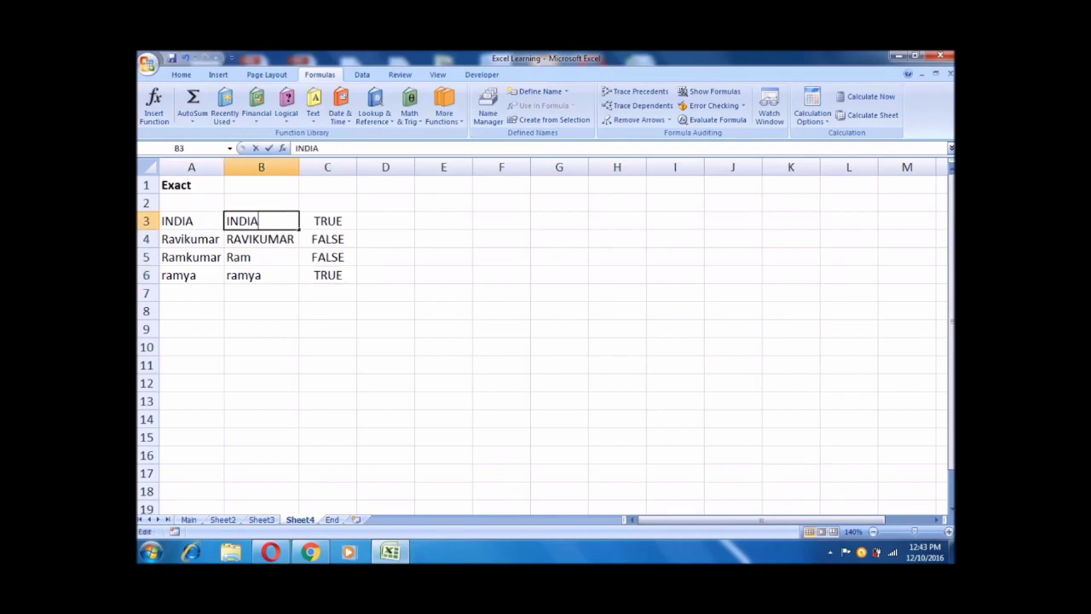
Alter B3 so C3 shows FALSE, restore INDIA, then go to the End sheet
key(Tab)
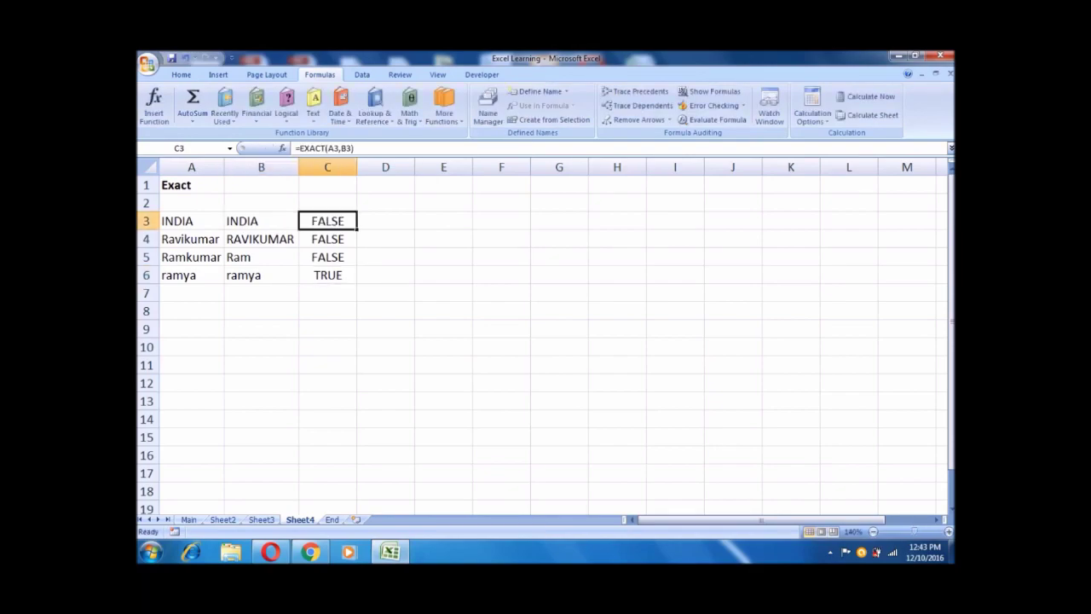
click(261, 221)
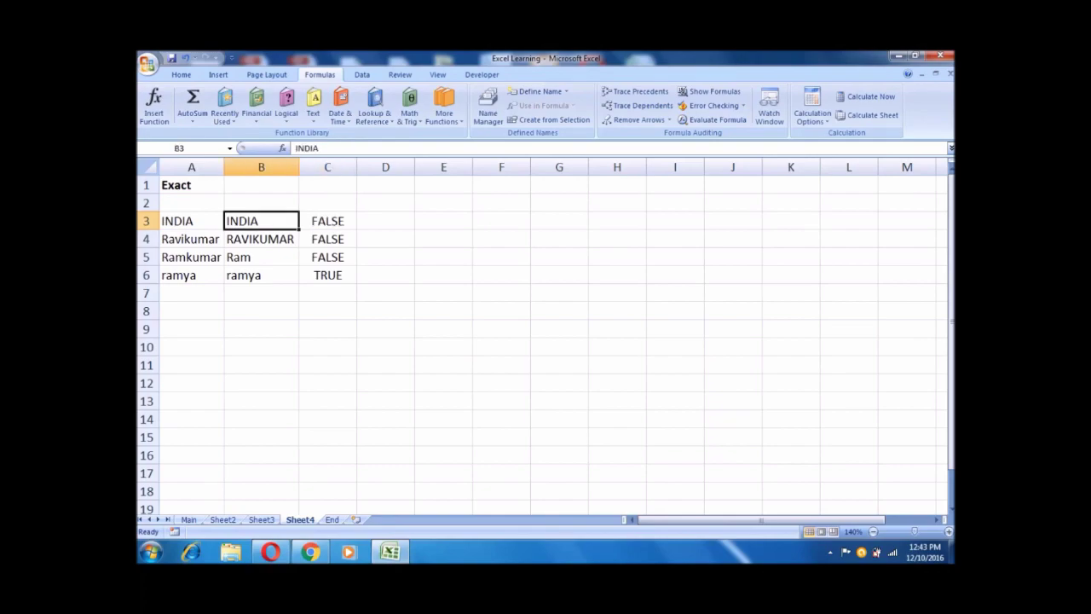
key(F2)
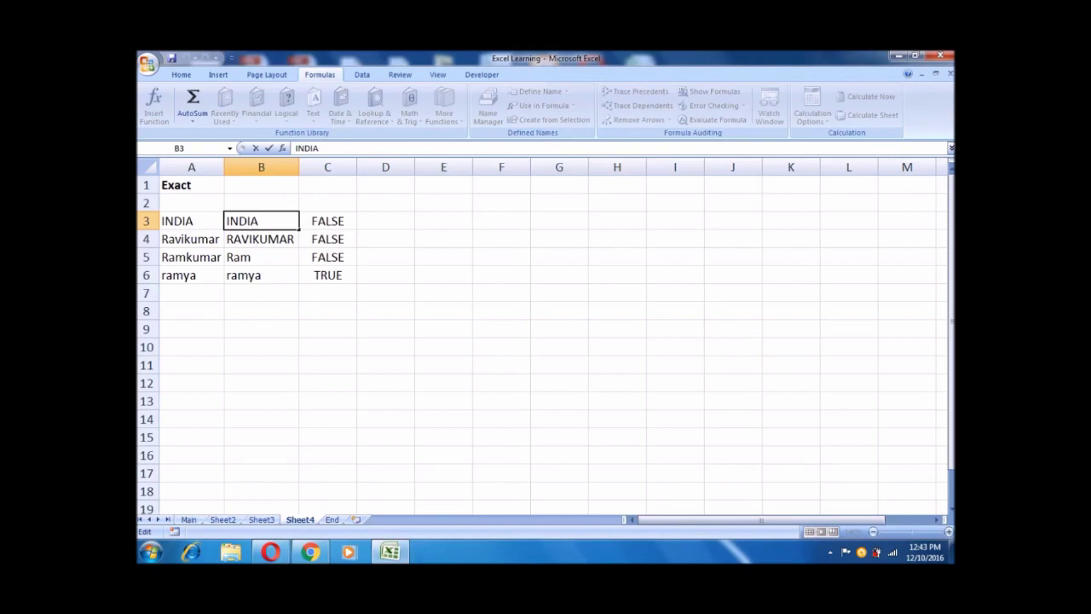
key(Tab)
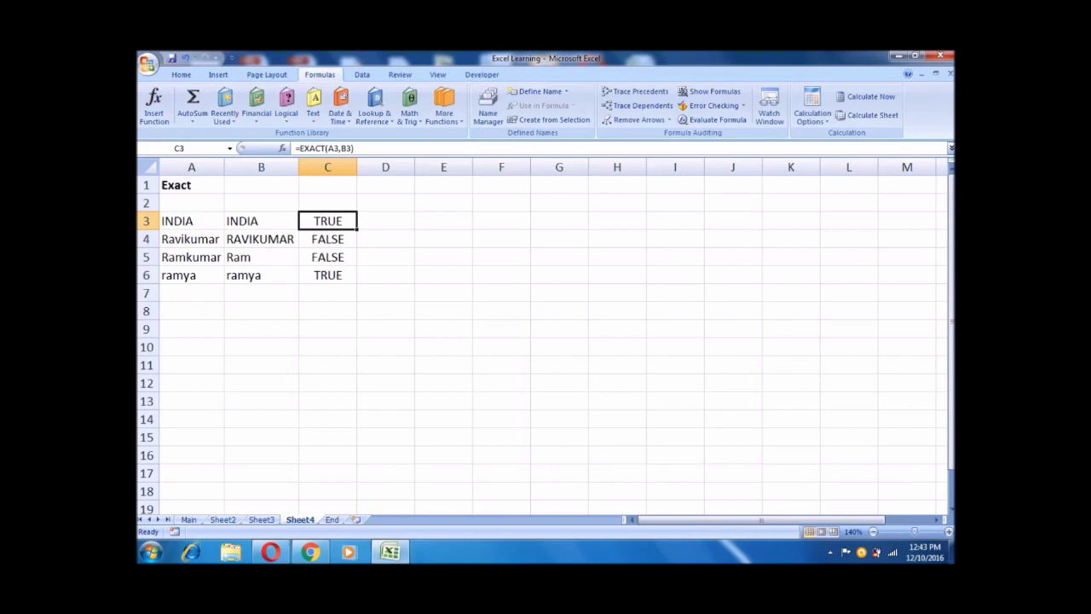
key(ctrl+Page_Down)
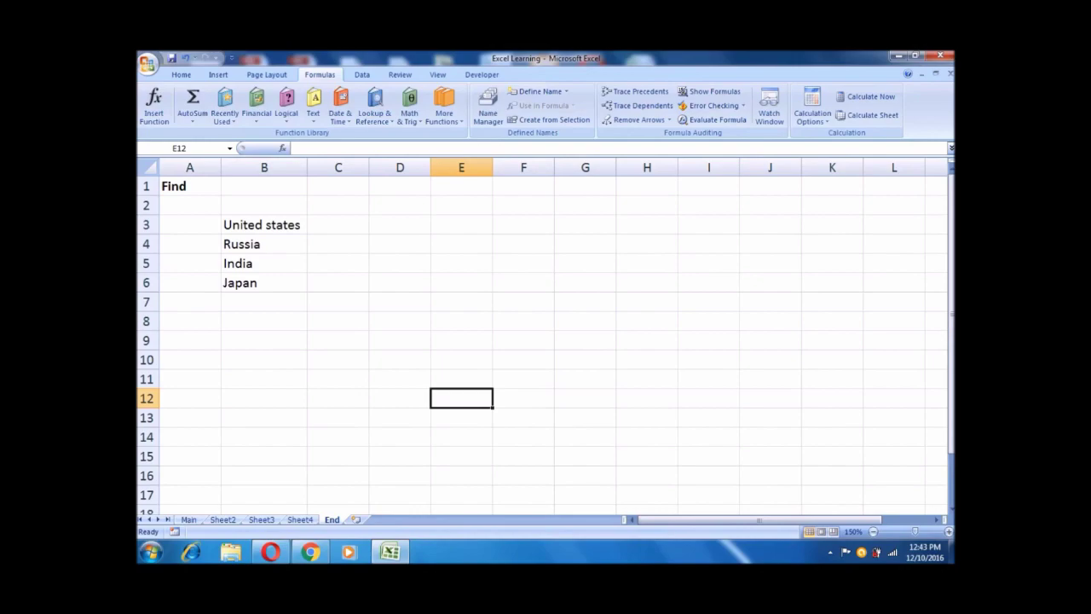
click(338, 224)
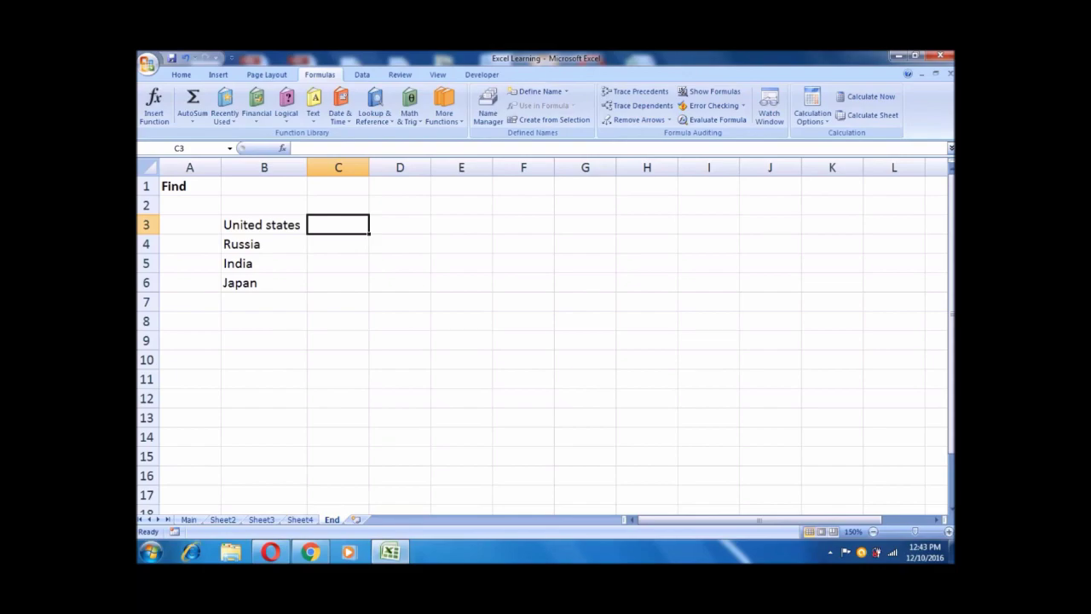
text(=fin)
key(Tab)
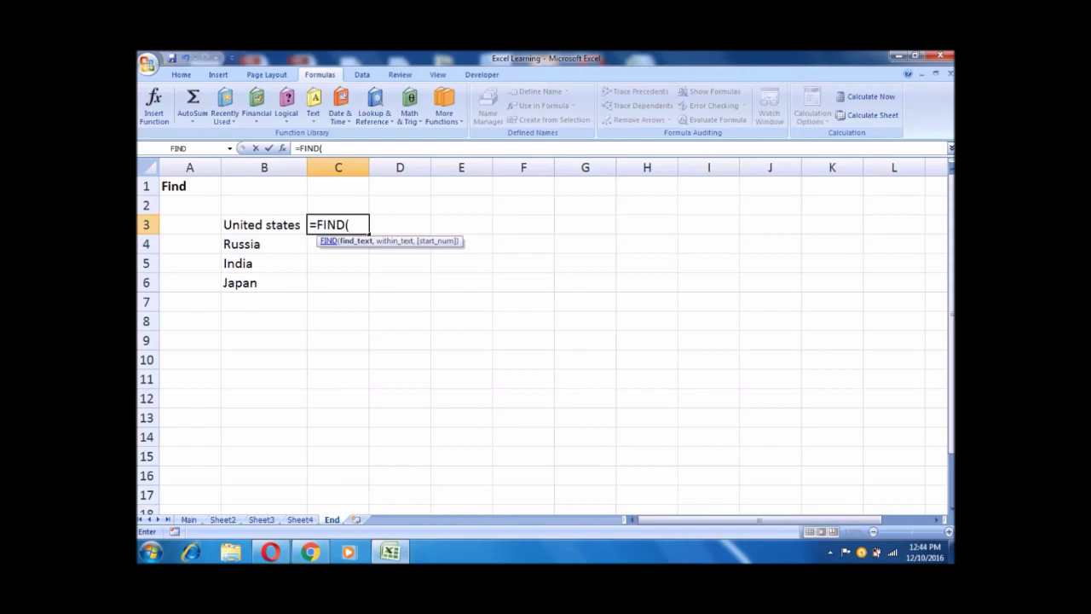
text("i)
key(BackSpace)
text(I",)
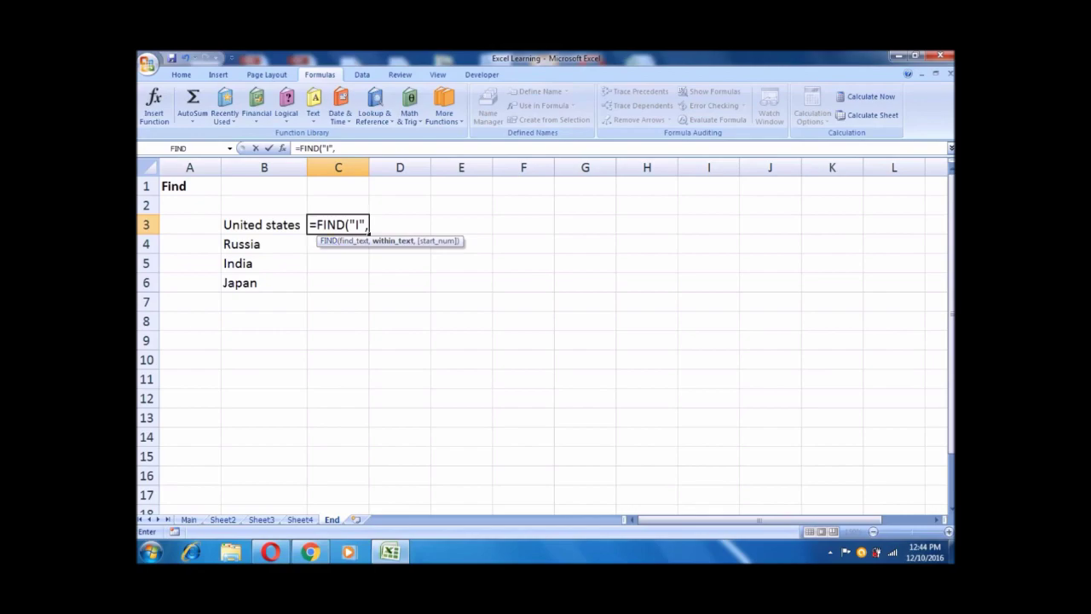
click(262, 225)
text(,)
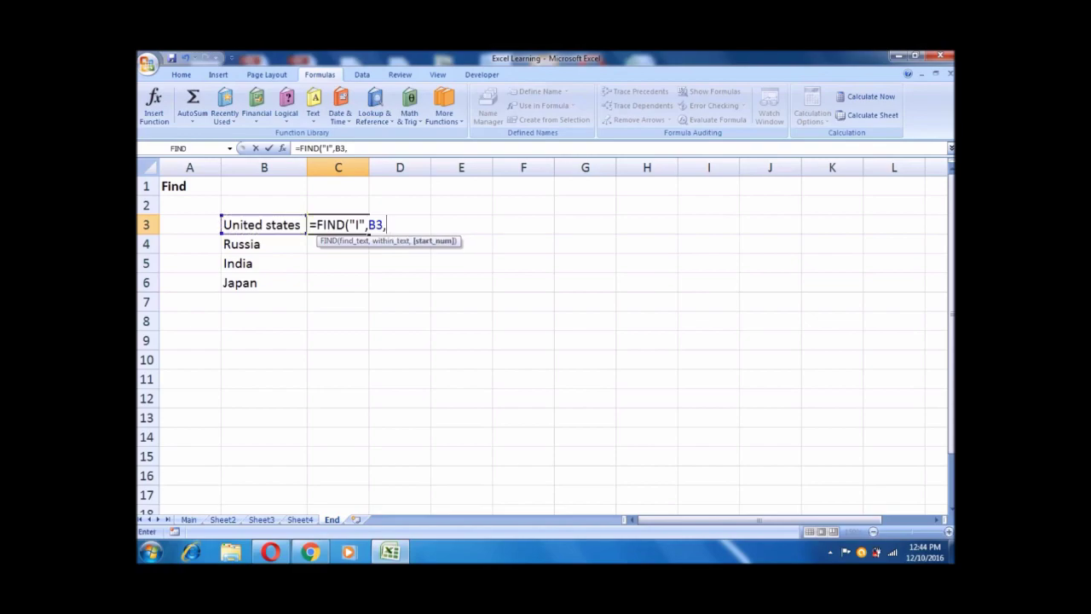
text(1))
key(Return)
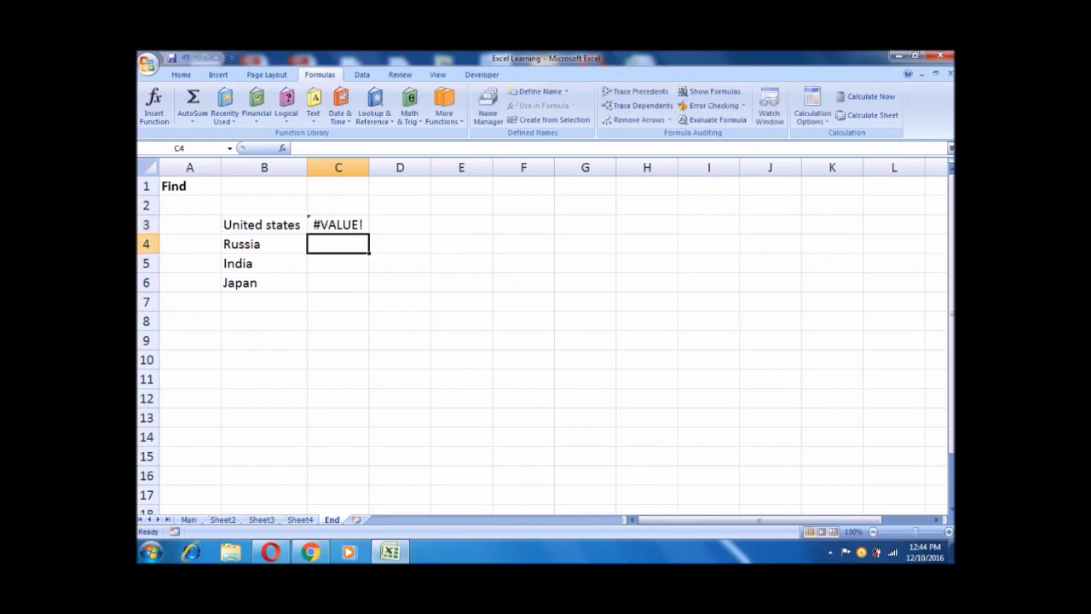
key(Up)
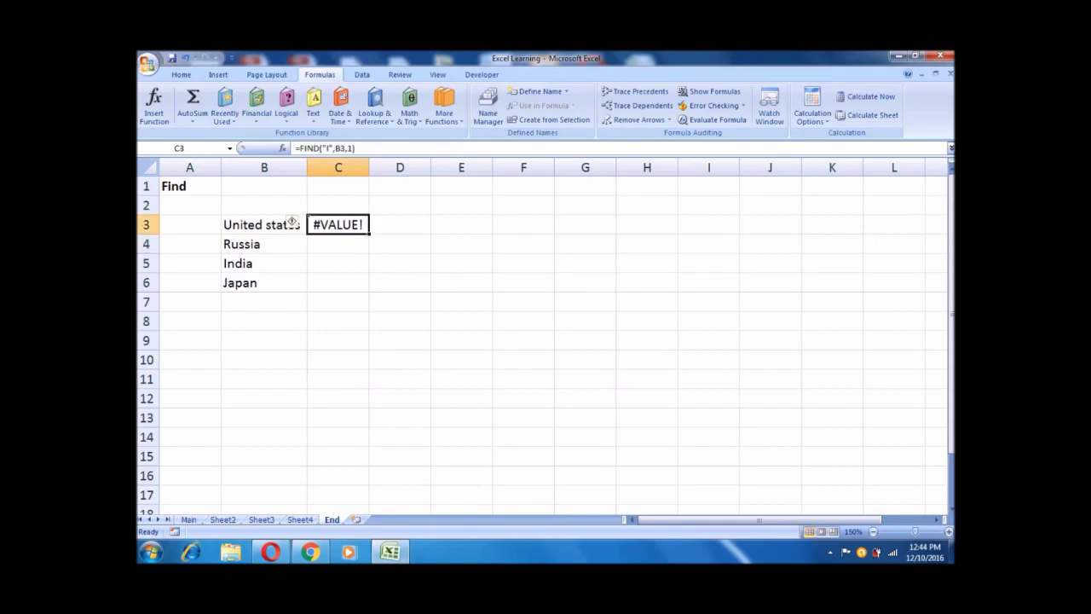
click(292, 223)
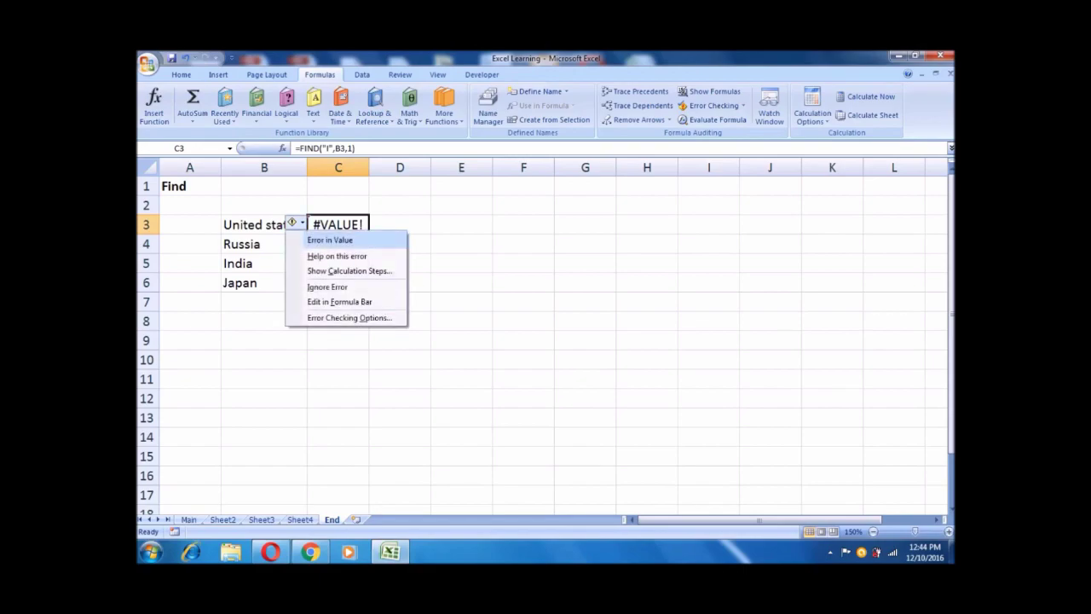
click(337, 186)
key(Down)
key(Down)
key(Delete)
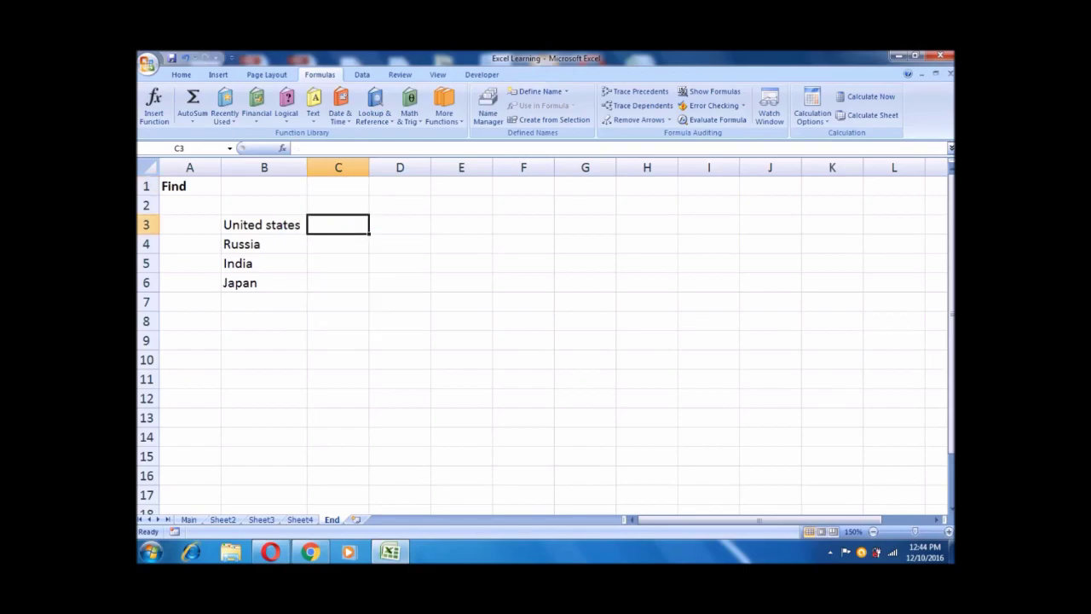
Enter =FIND("i",B3,1) in C3 to locate the letter i in United States
text(=fin)
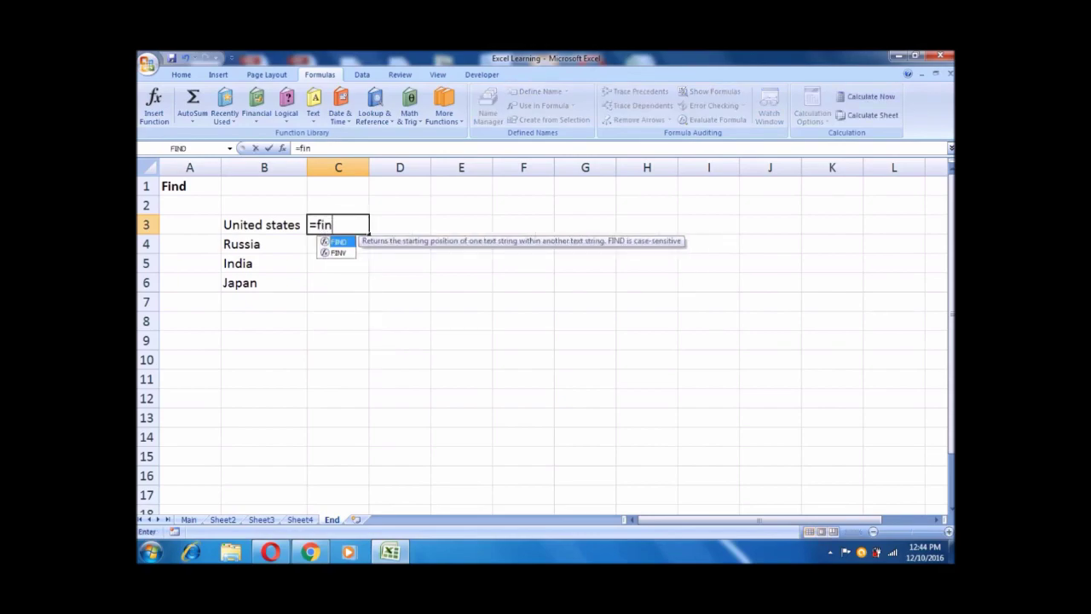
key(Tab)
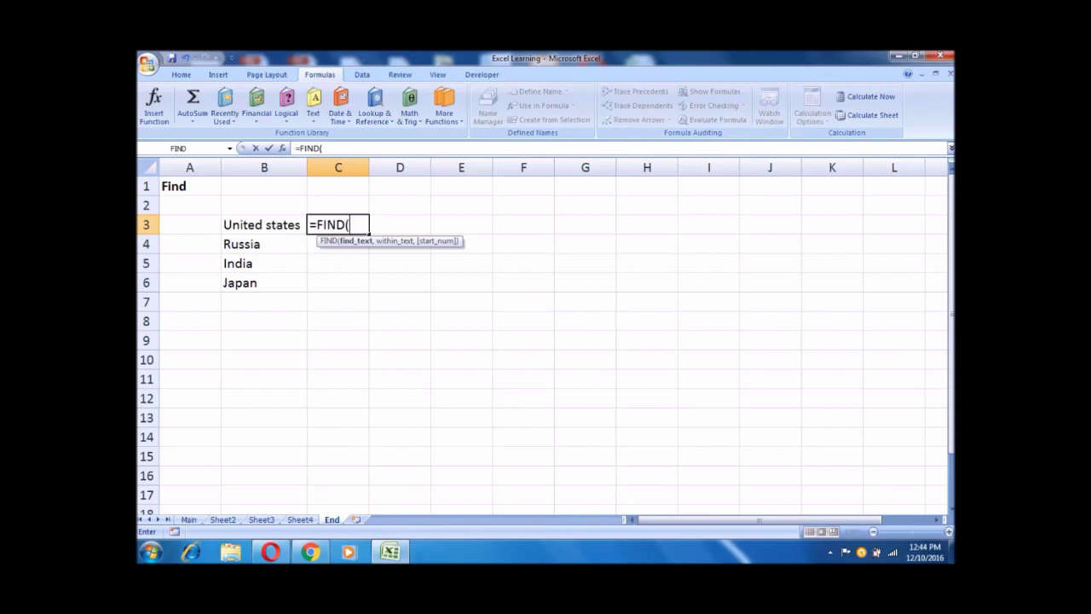
text("i",)
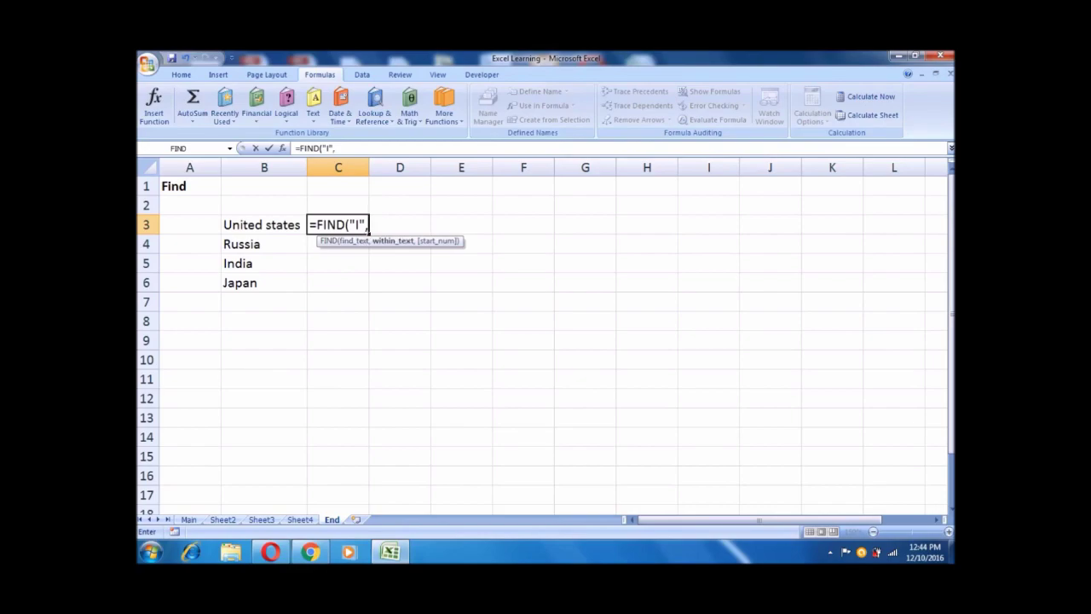
click(264, 224)
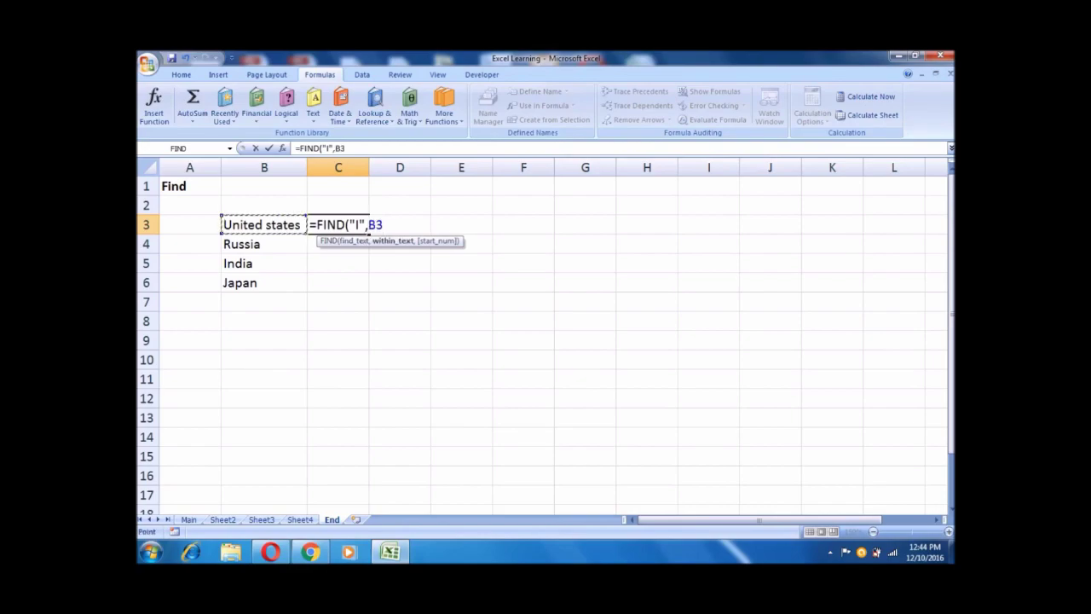
text(,1))
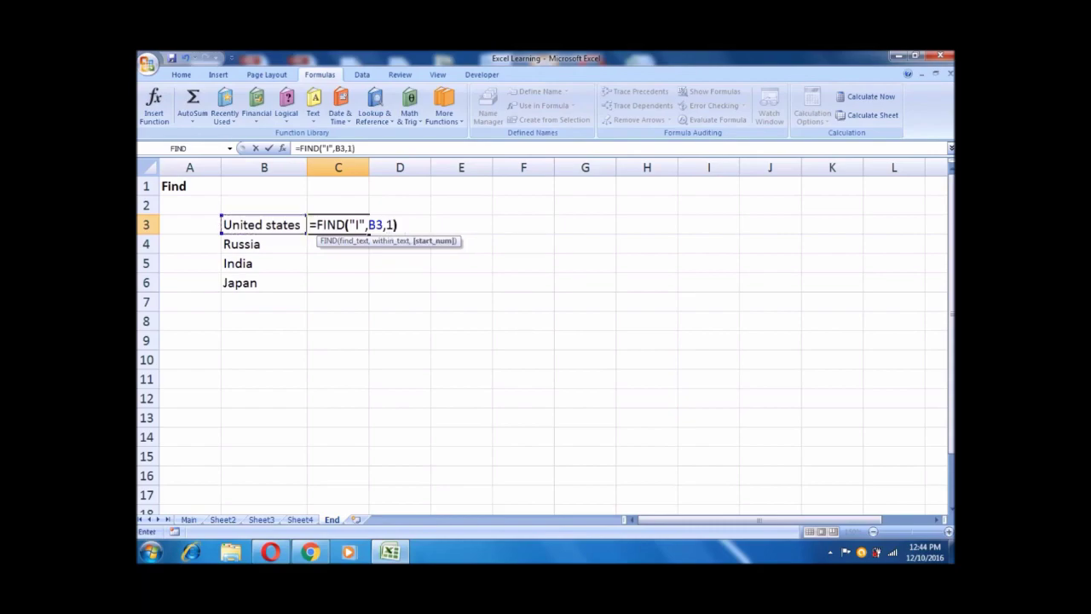
click(328, 149)
key(BackSpace)
text(i)
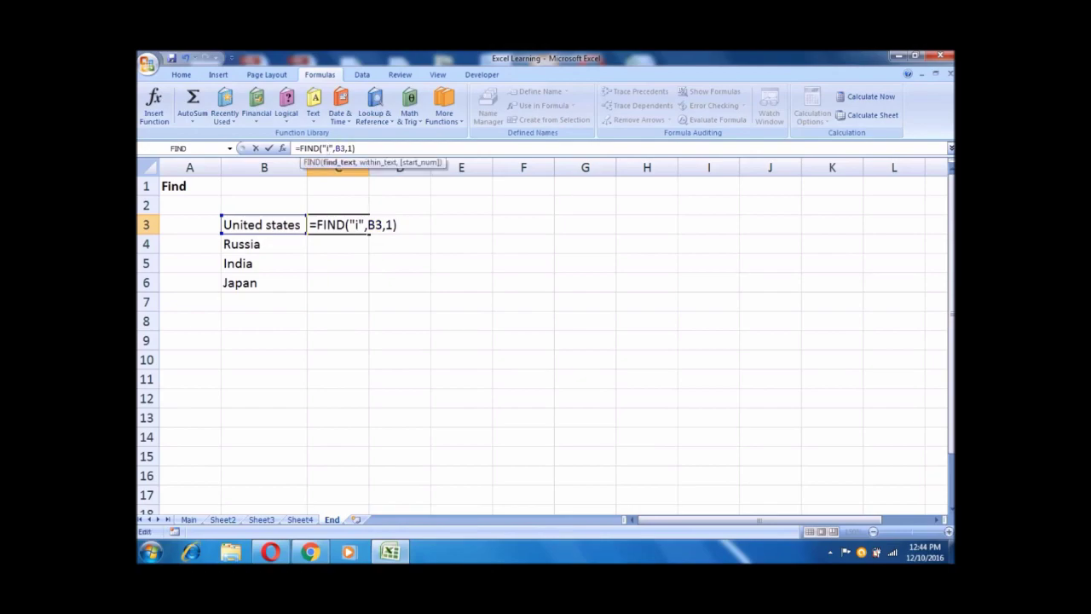
key(Return)
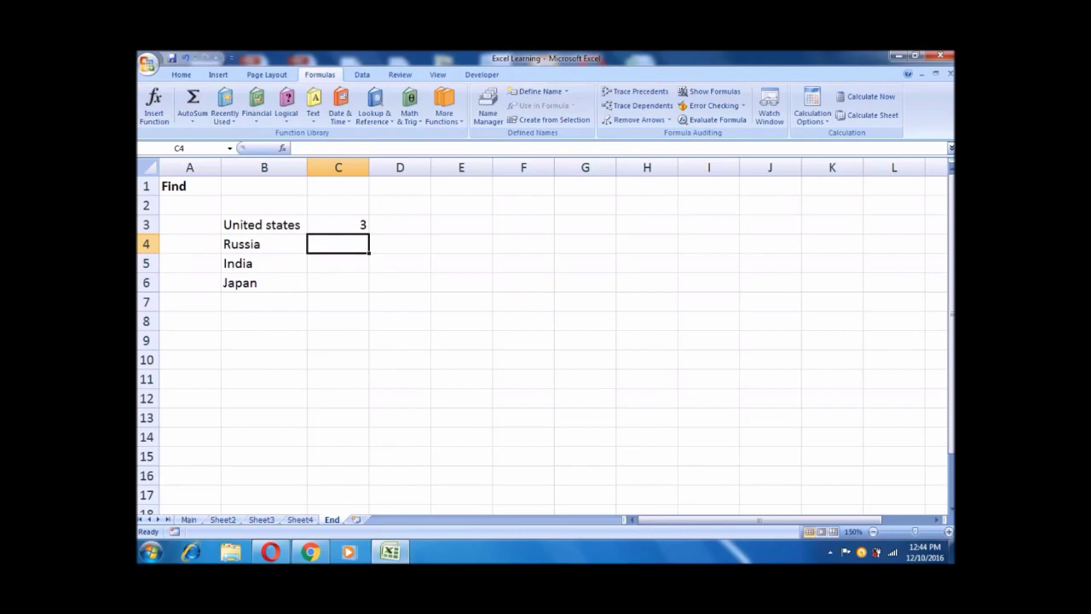
Fill the FIND formula down to C6 (3, 5, 4, #VALUE!) and bold the AND and OR rows A3:B4
click(338, 224)
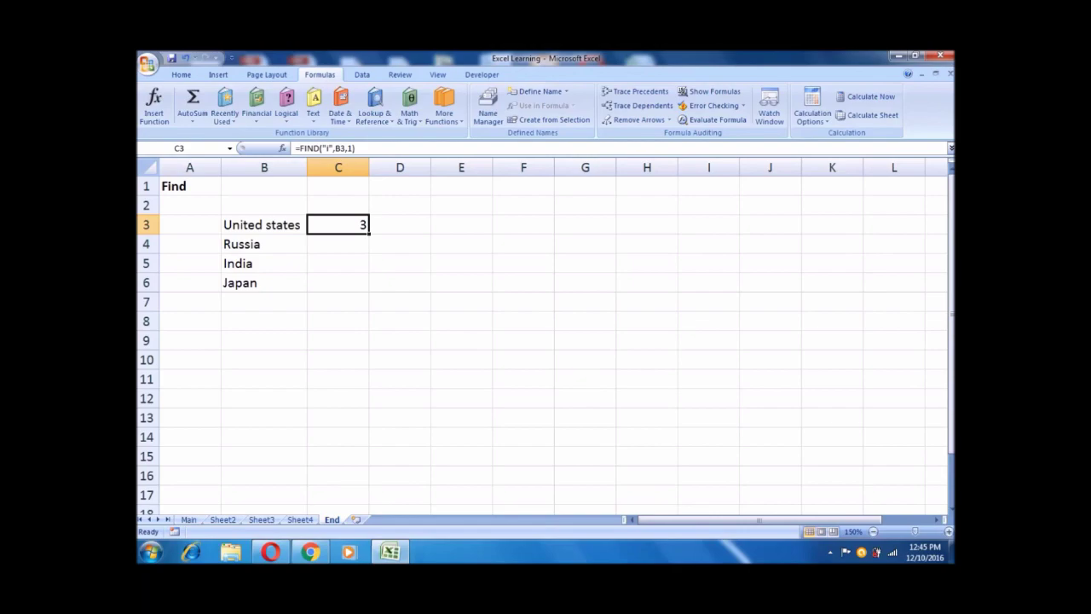
drag(369, 232, 368, 291)
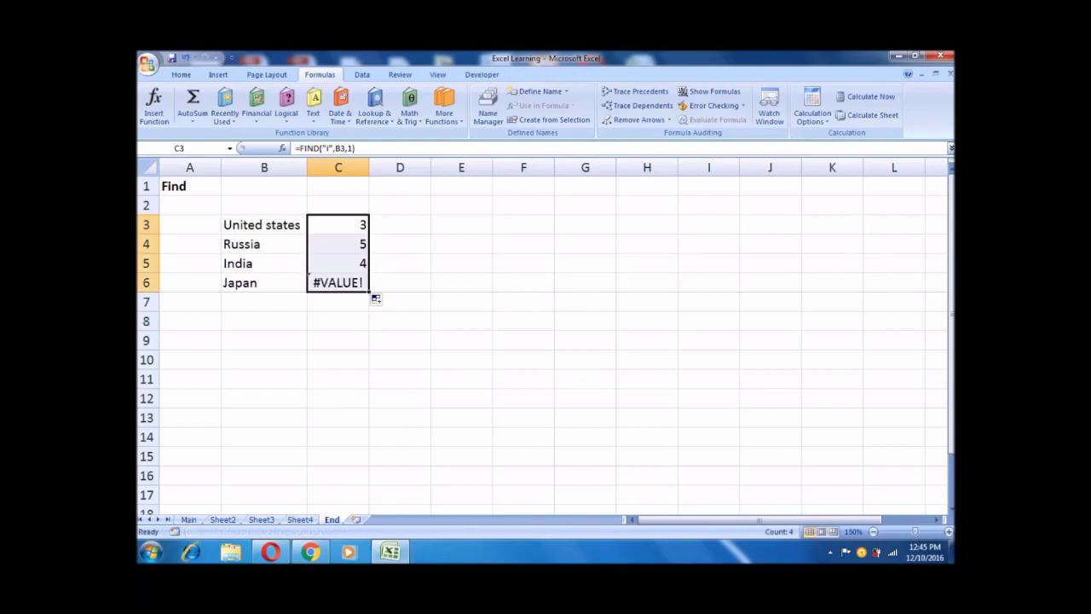
click(263, 244)
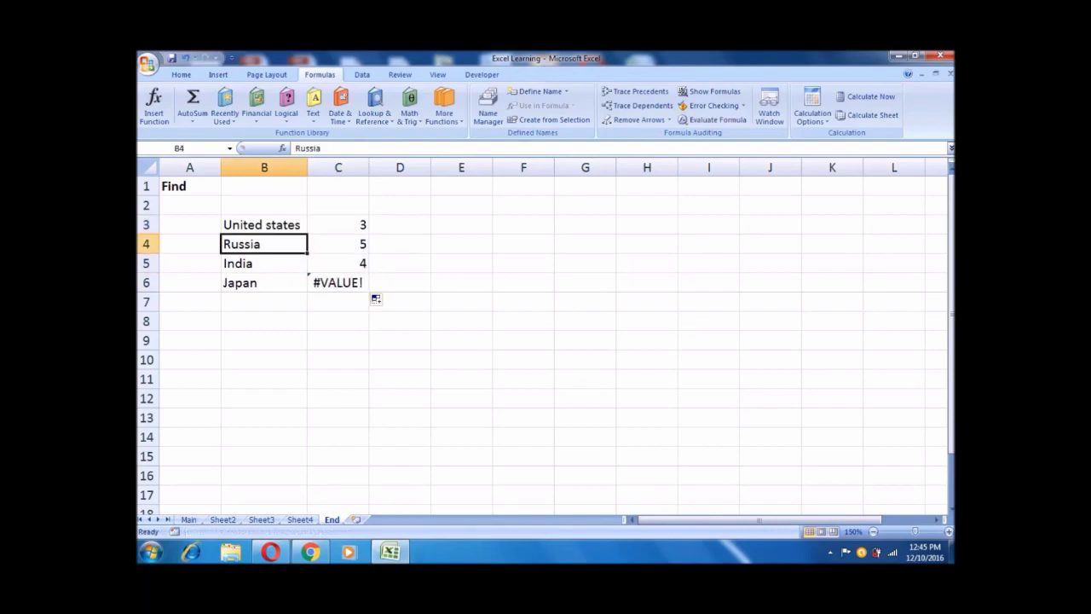
click(337, 244)
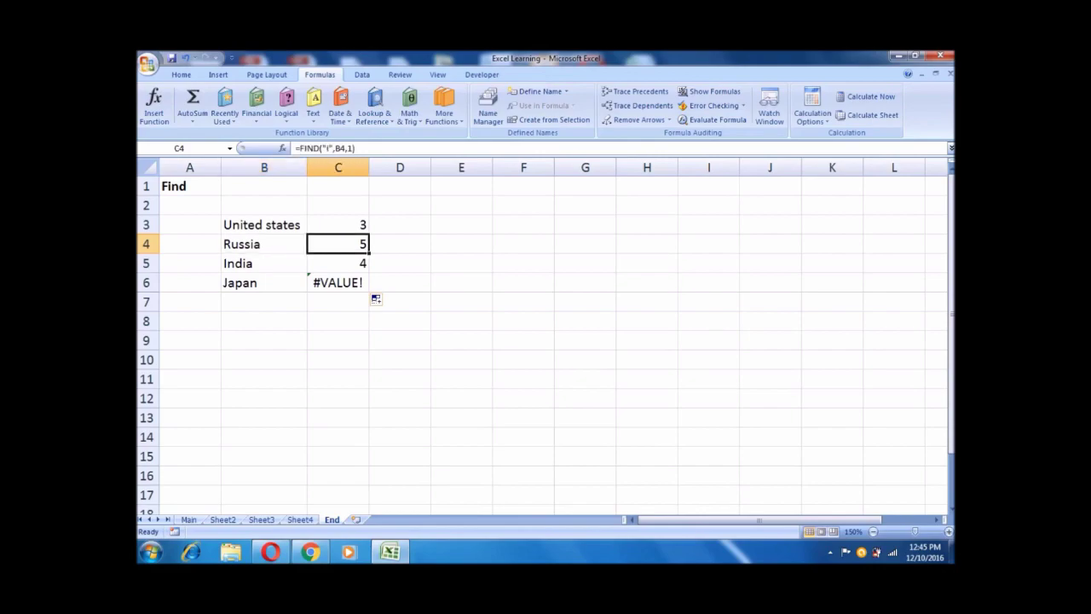
click(264, 264)
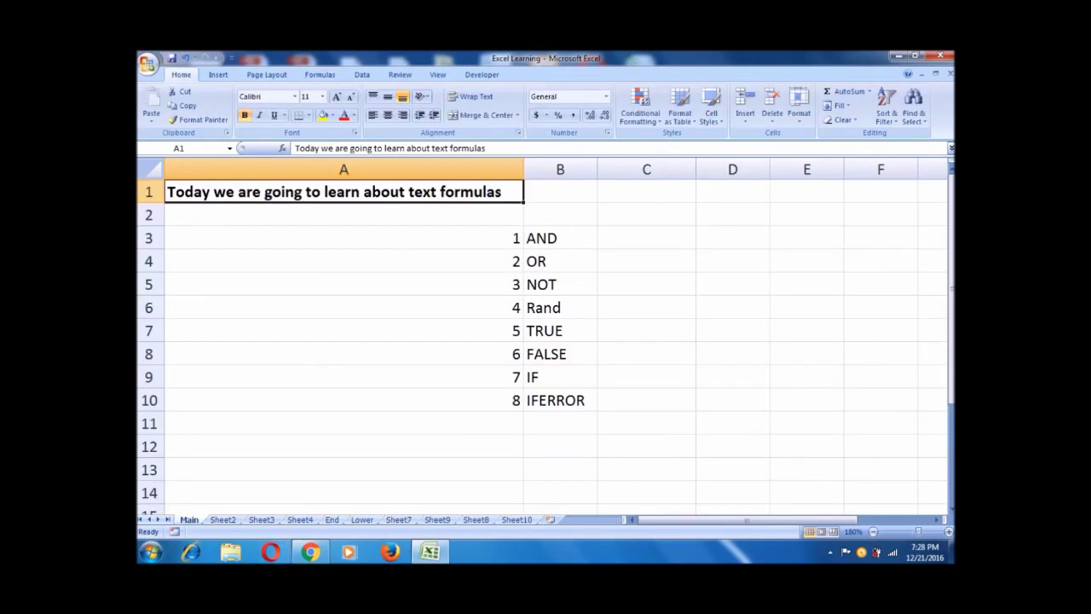
drag(426, 238, 561, 261)
key(ctrl+b)
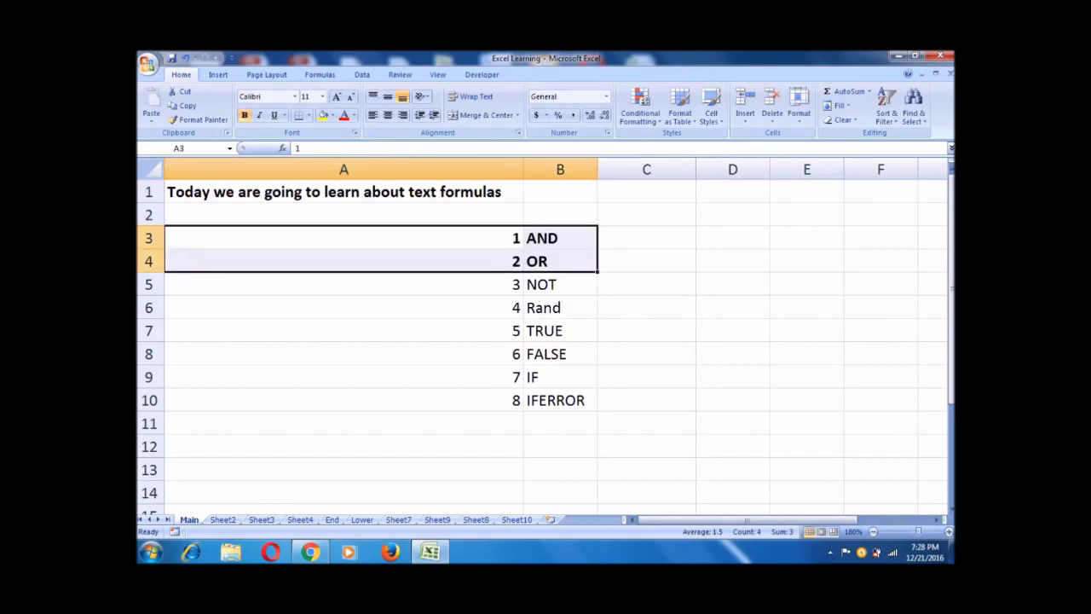
Point out the bolded AND and OR entries, then move to Sheet2's student marks table
click(560, 261)
click(560, 238)
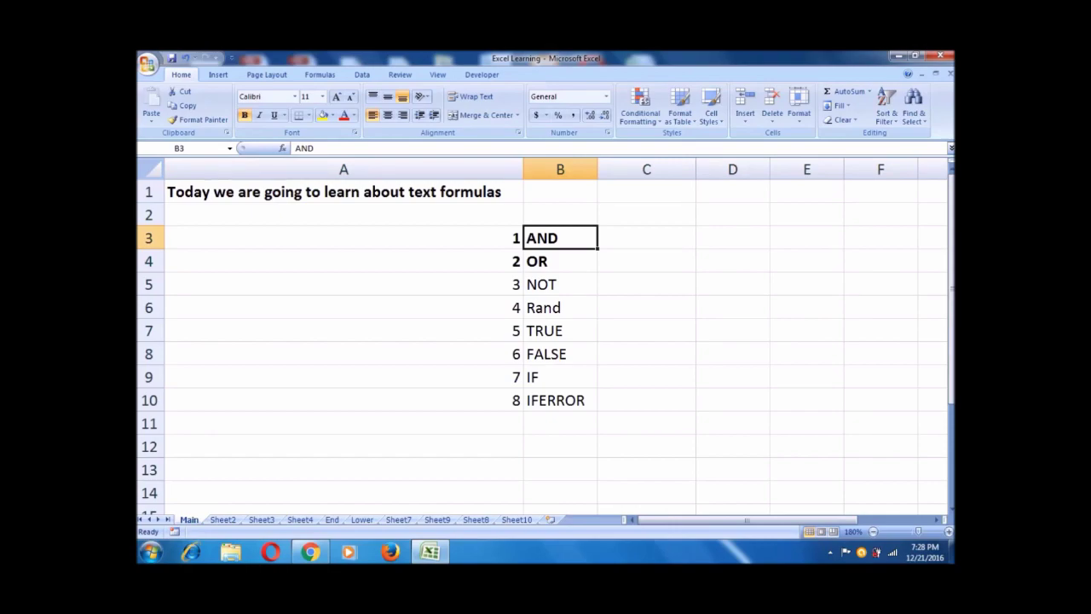
click(561, 261)
click(560, 238)
click(560, 261)
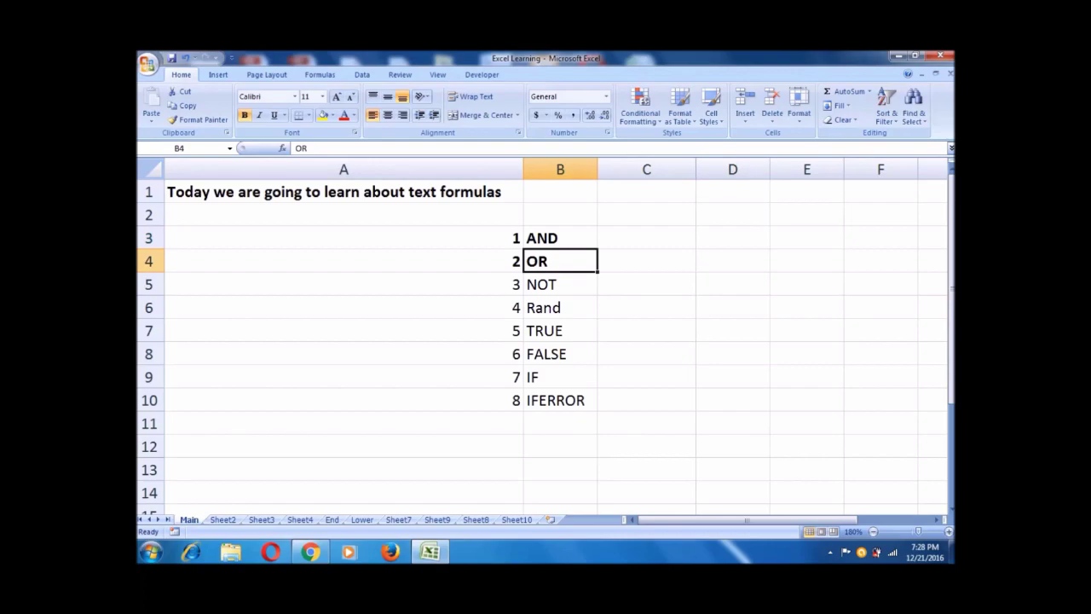
click(223, 520)
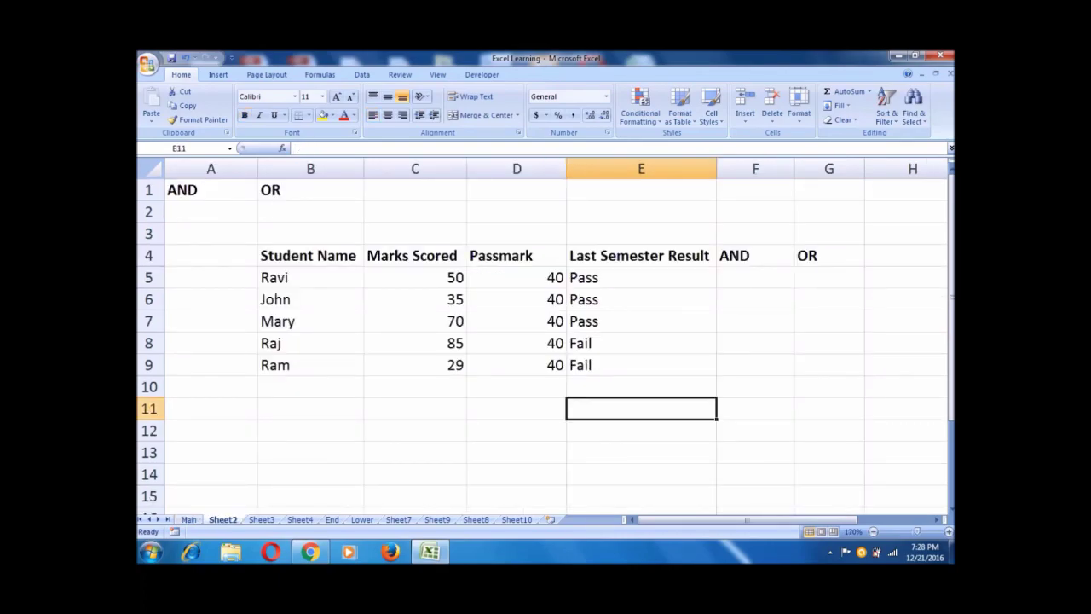
key(ctrl+Home)
click(311, 189)
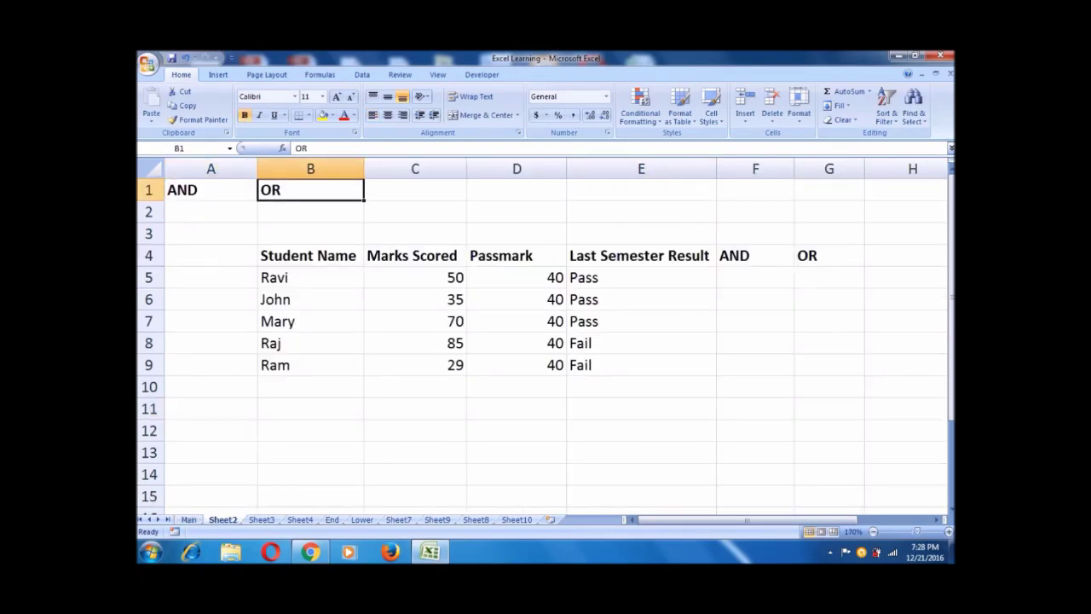
click(310, 255)
click(415, 255)
click(517, 255)
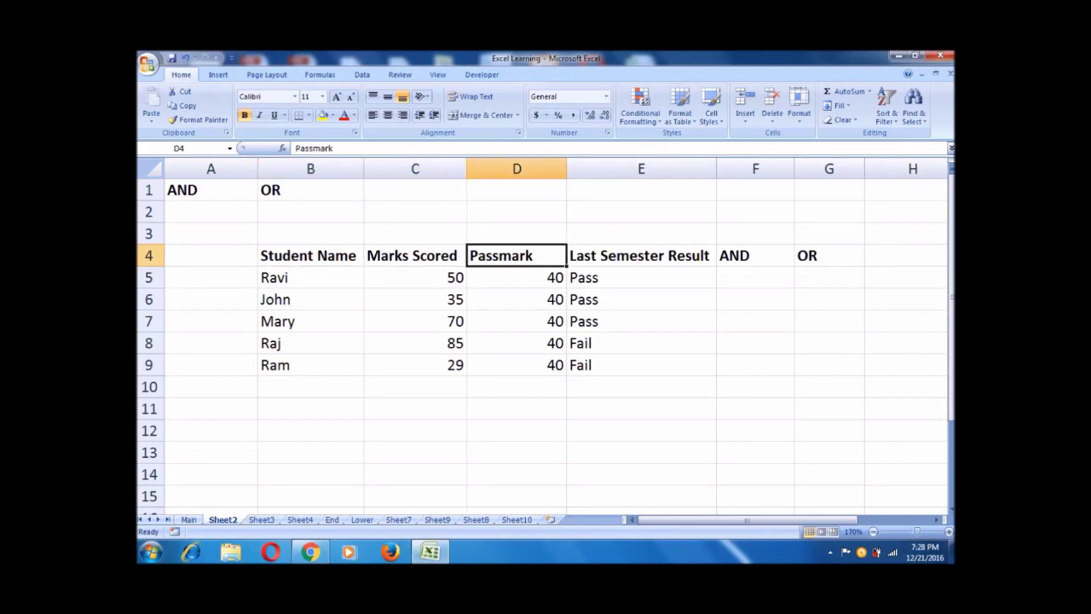
click(415, 255)
click(310, 254)
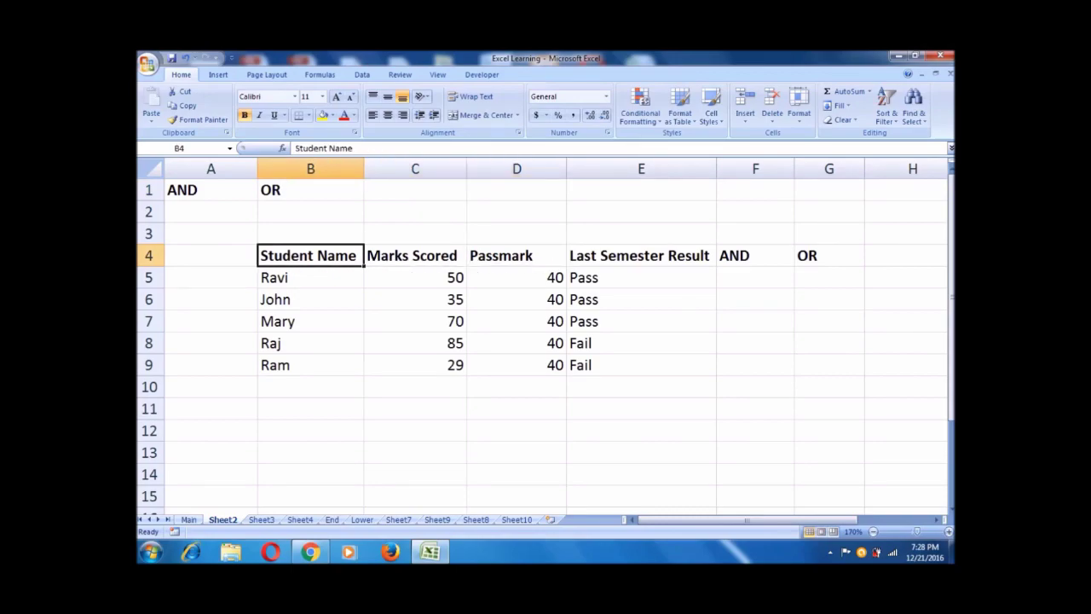
click(415, 254)
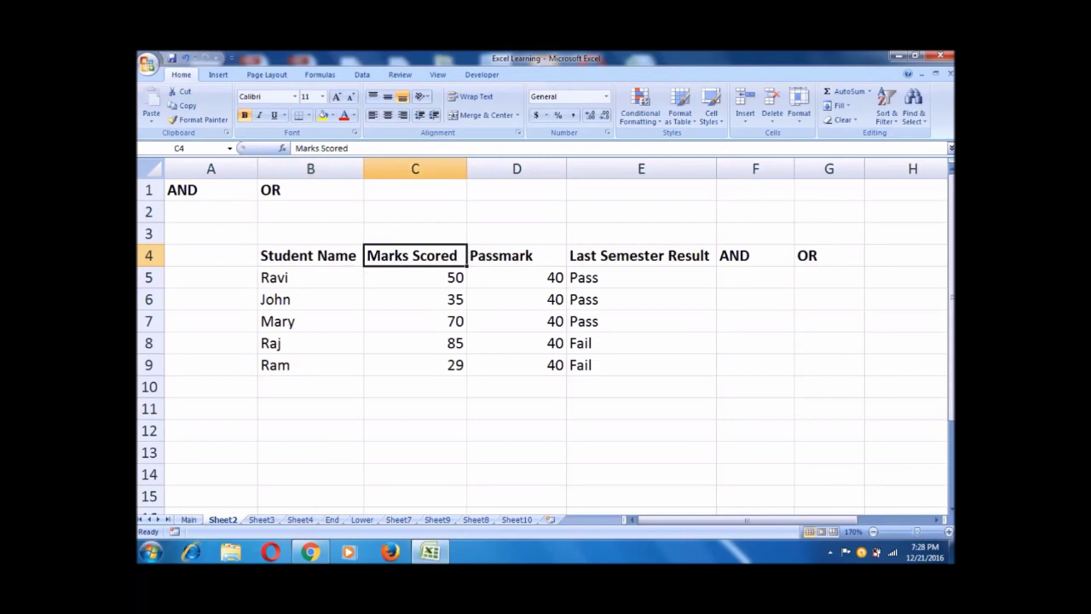
click(516, 255)
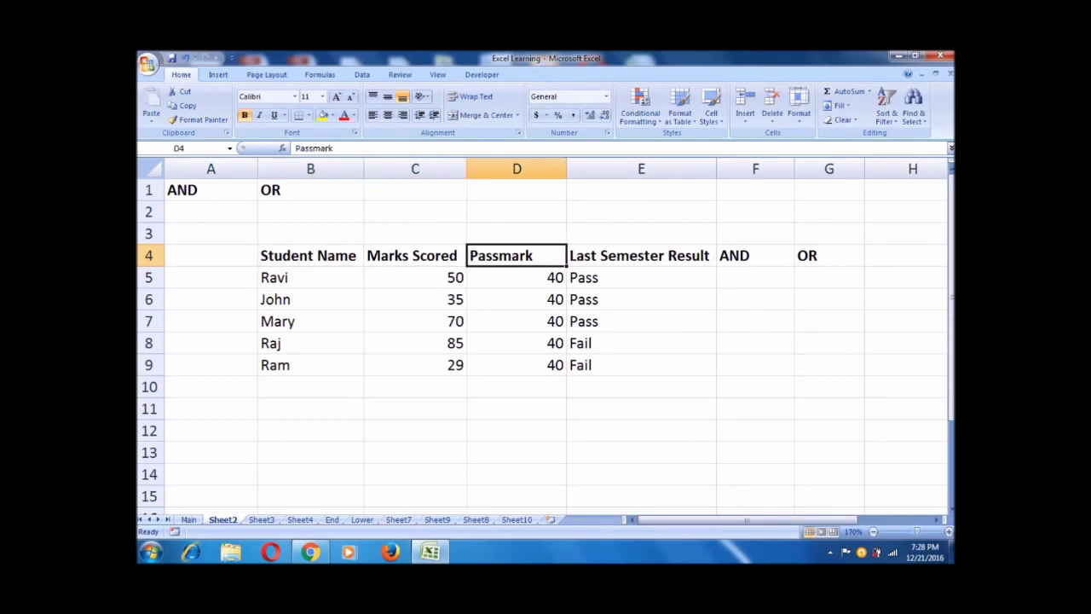
click(641, 255)
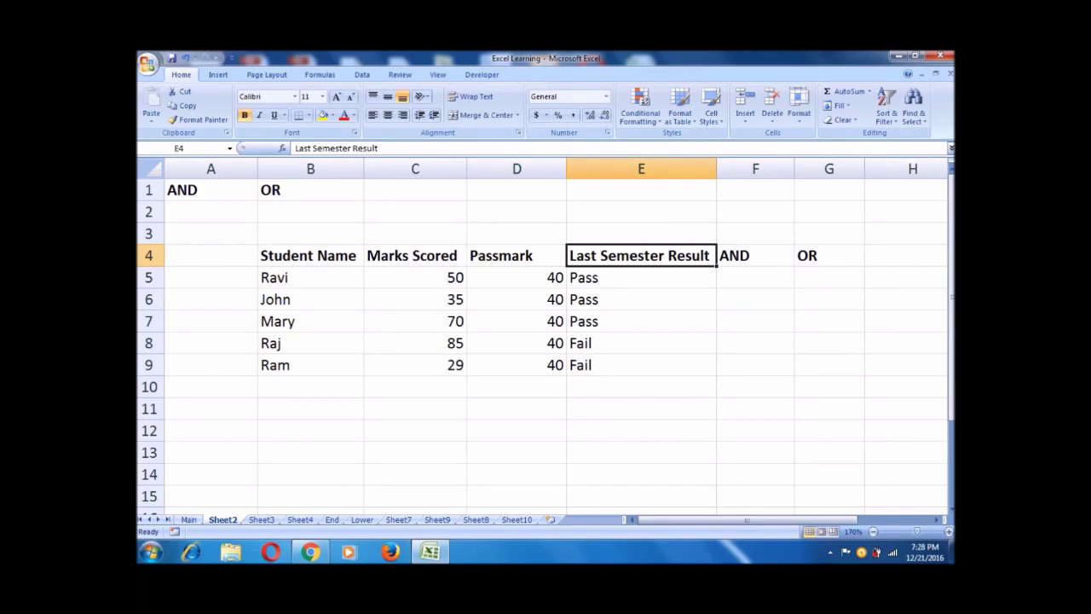
click(756, 255)
click(829, 255)
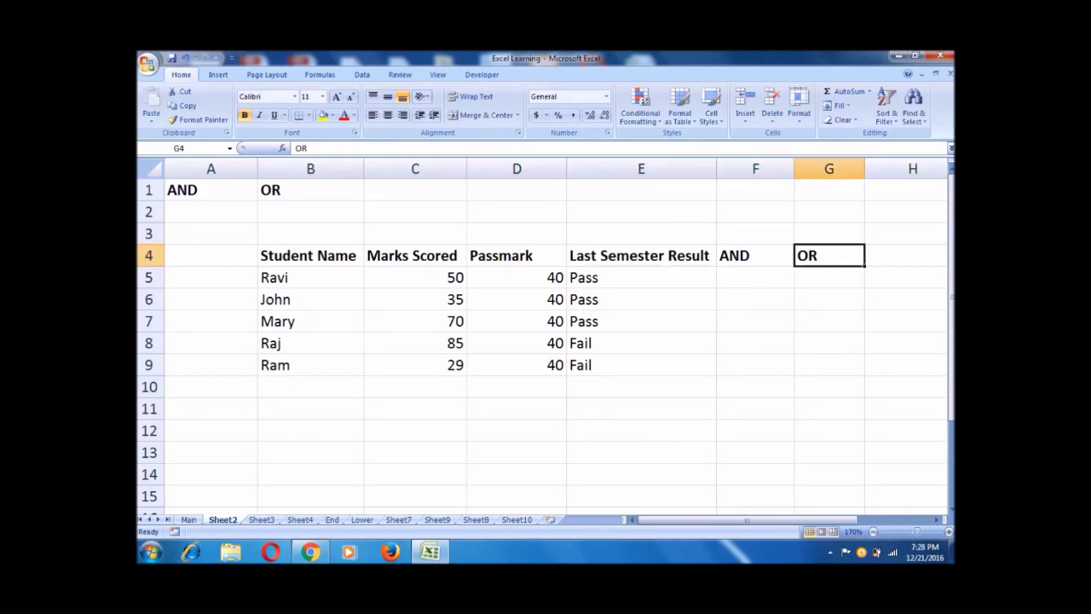
click(755, 255)
click(755, 277)
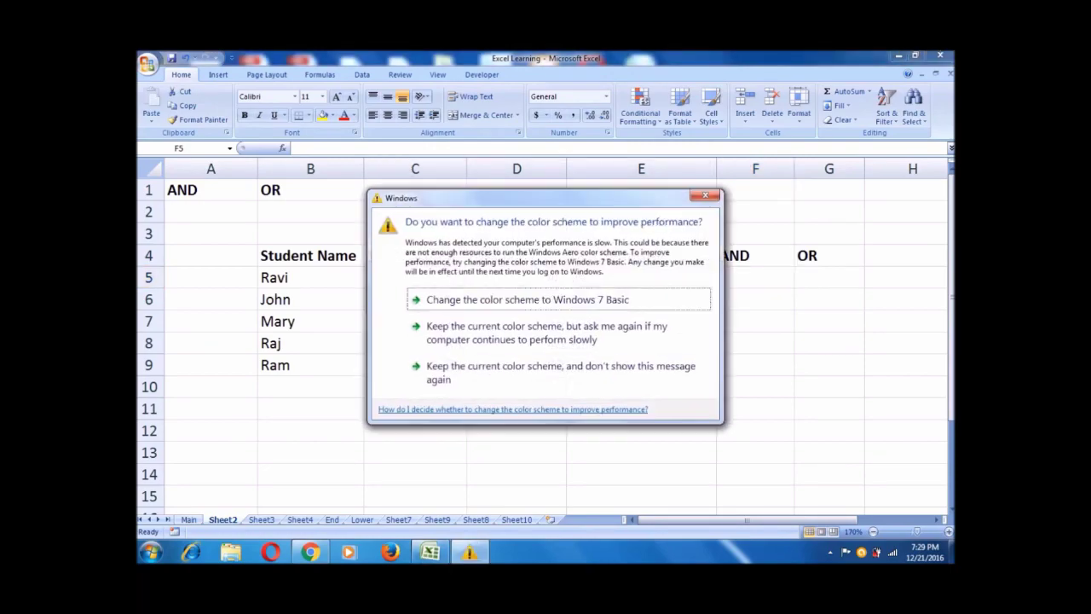
click(560, 373)
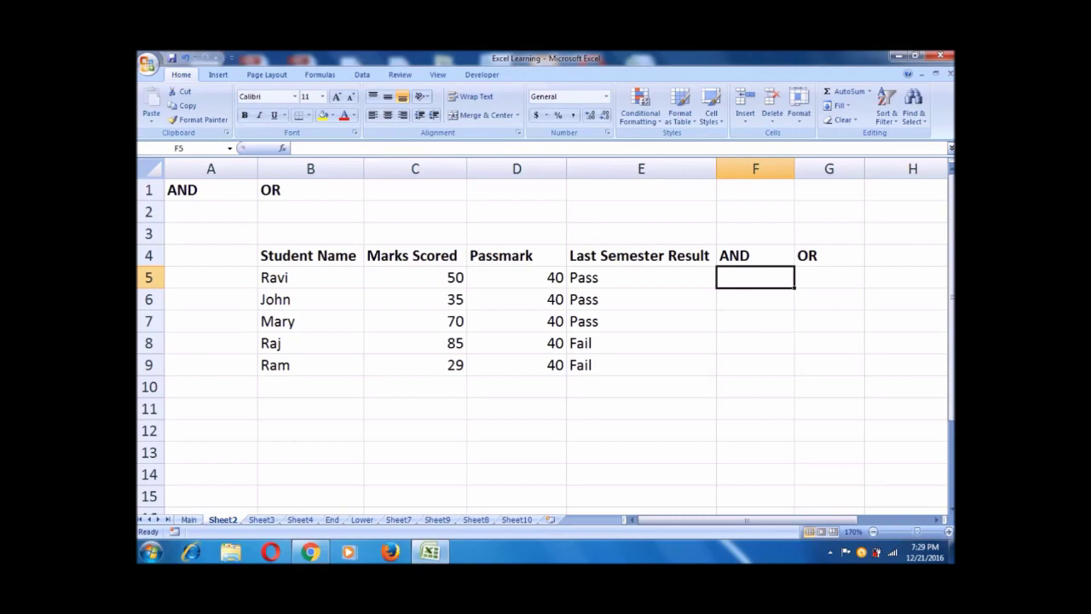
Enter =AND(C5>D5,E5="Pass") in F5 for Ravi, returning TRUE
text(=and)
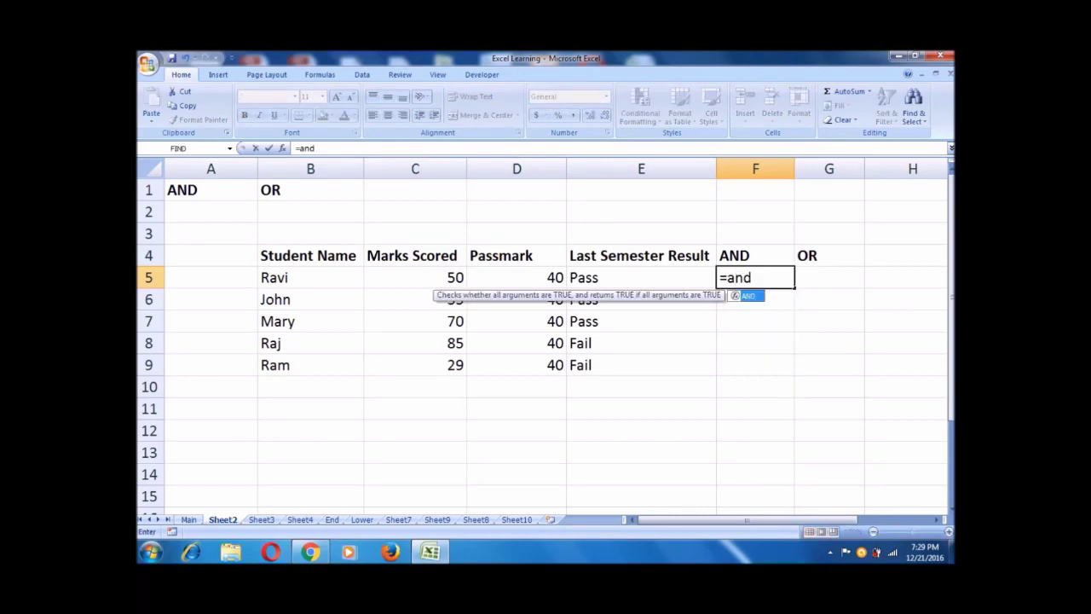
key(Tab)
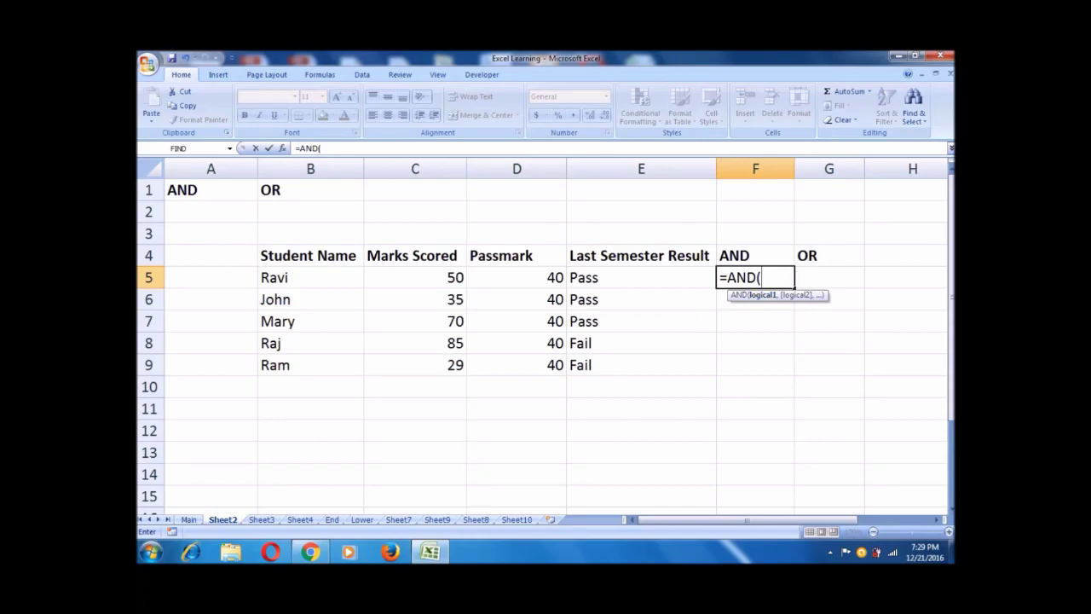
click(416, 277)
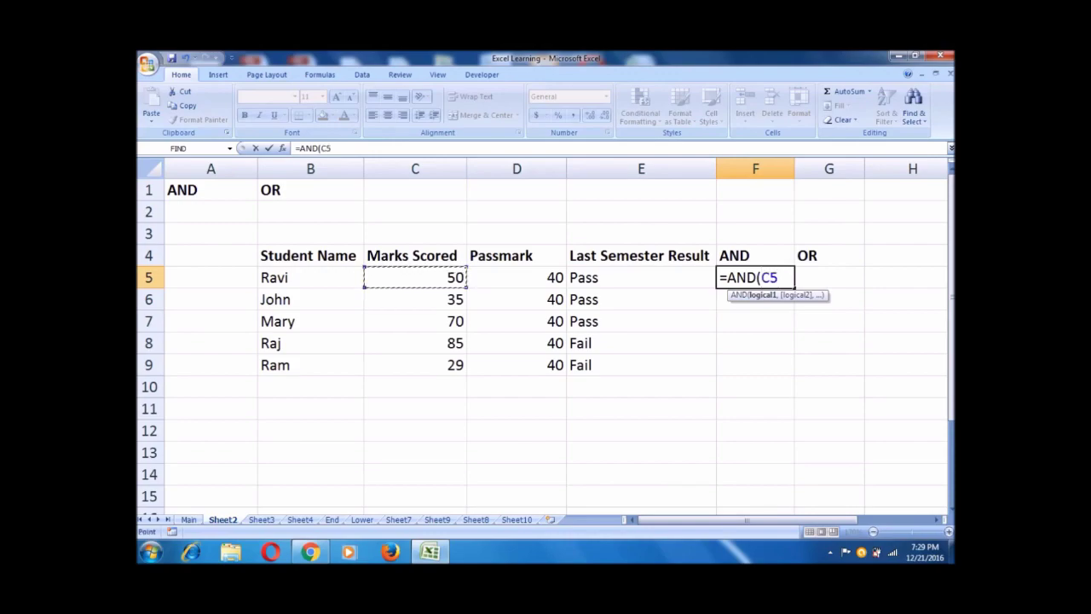
text(>)
click(516, 277)
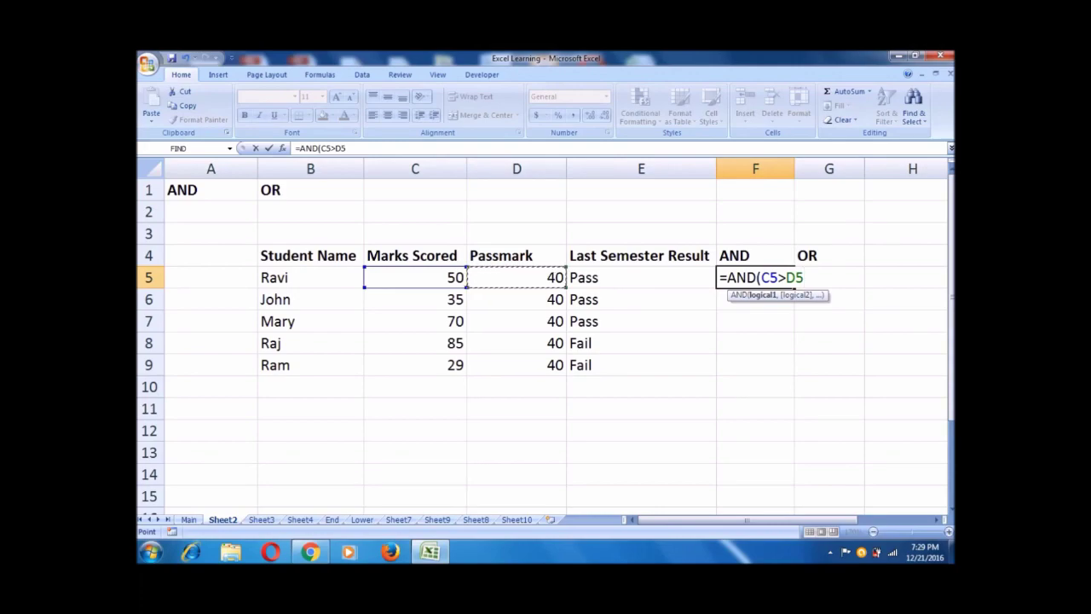
text(,)
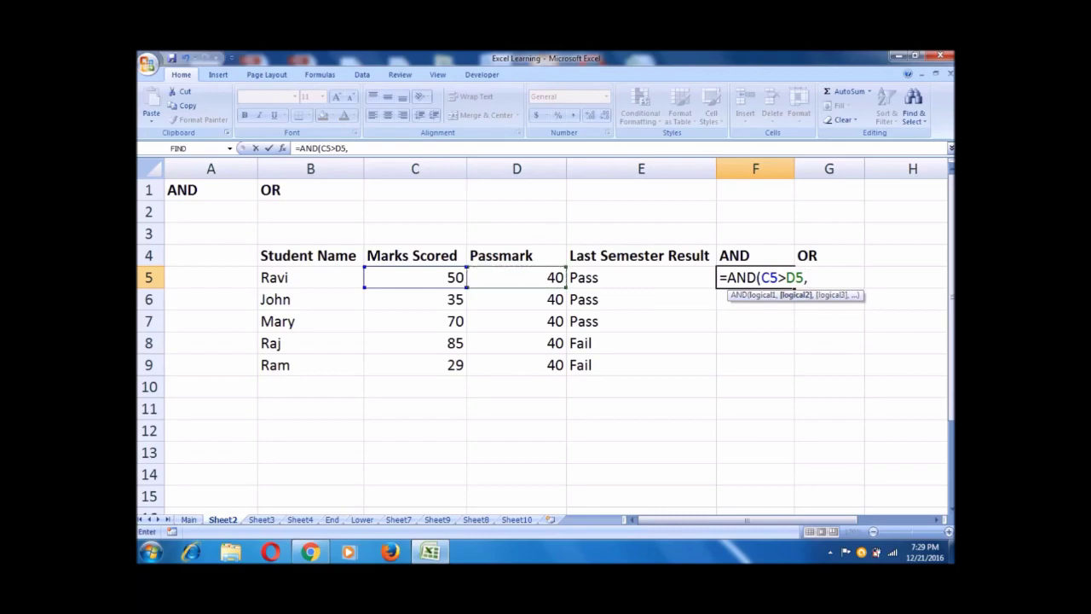
key(Left)
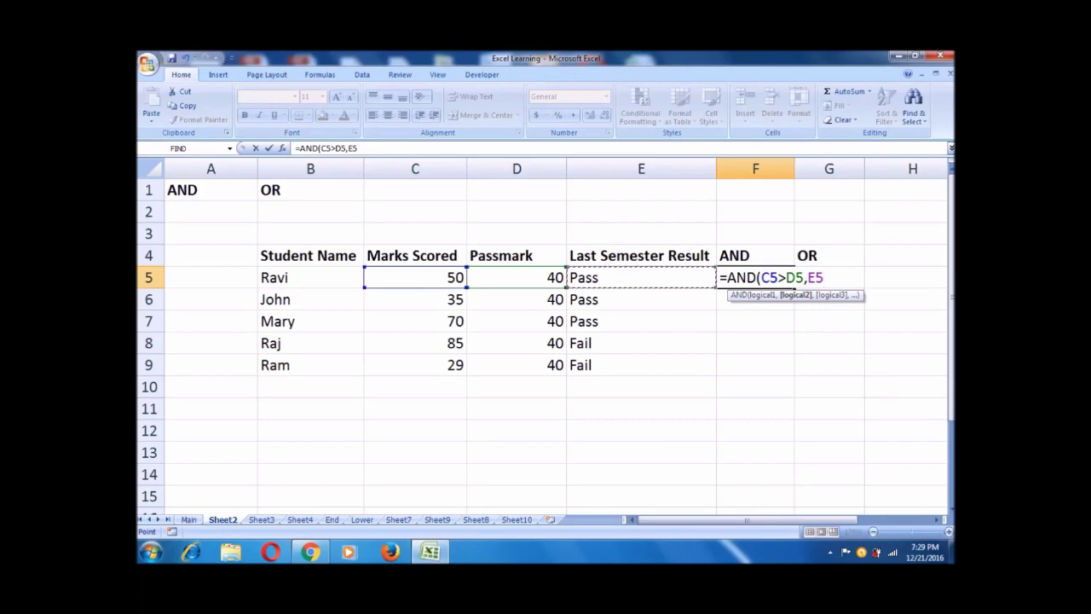
text(="pass)
key(BackSpace)
text(Pass")
text())
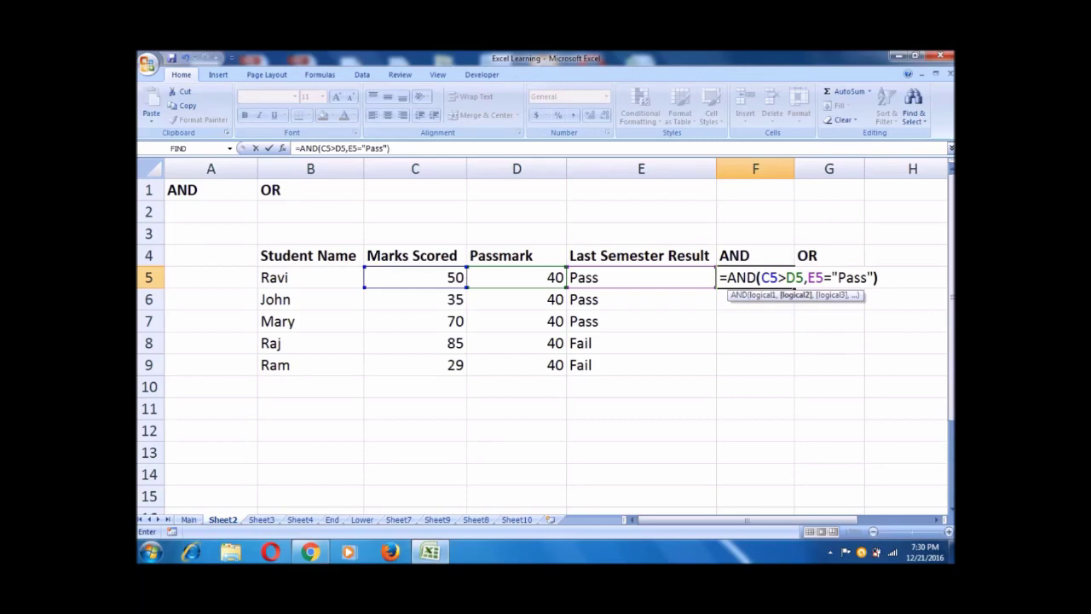
key(Return)
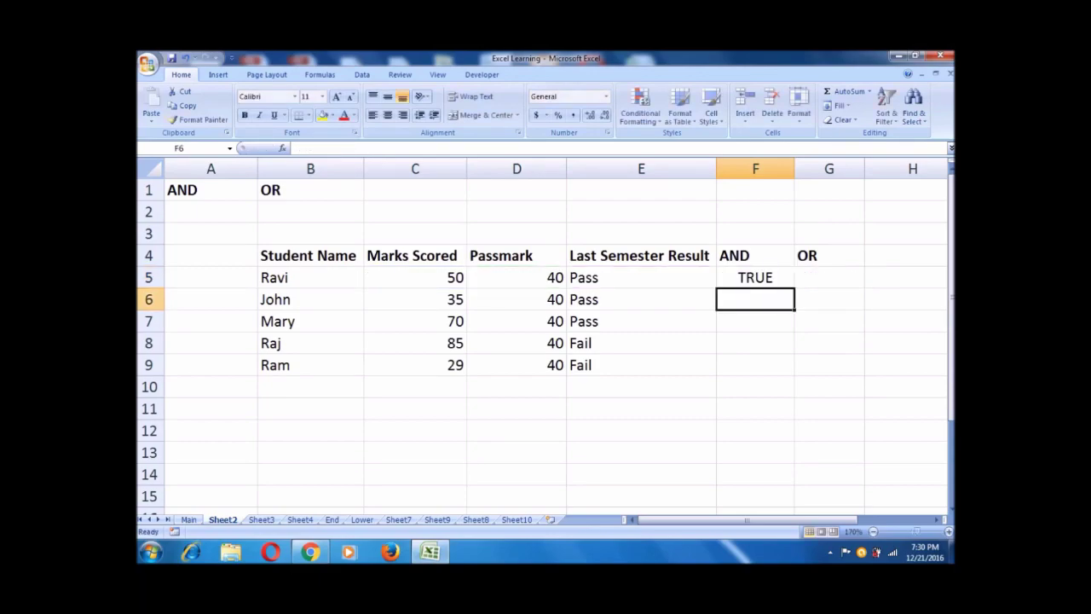
click(755, 277)
double_click(795, 288)
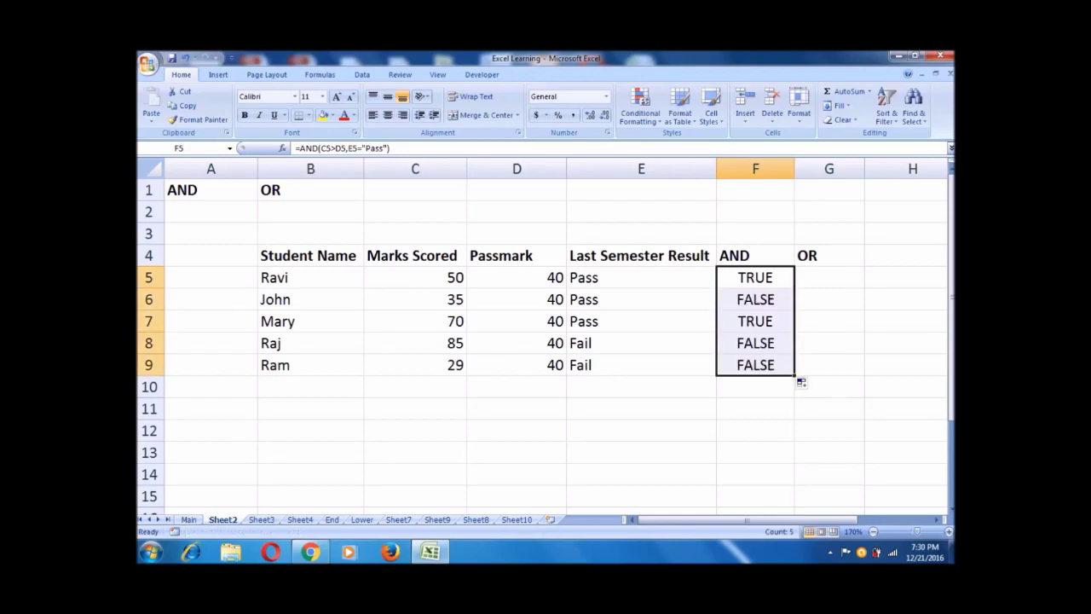
click(755, 277)
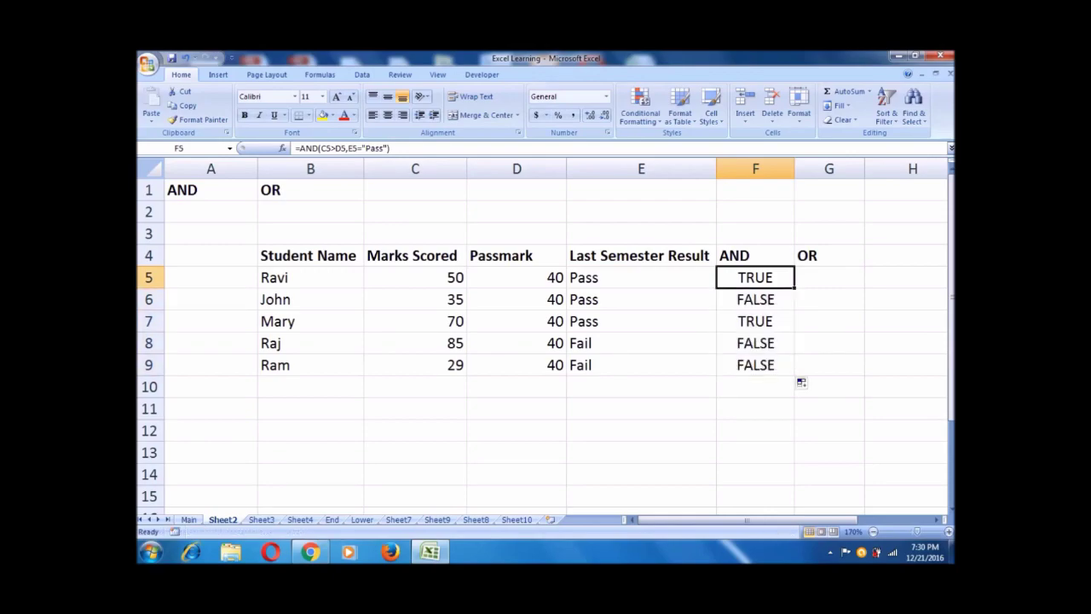
click(415, 277)
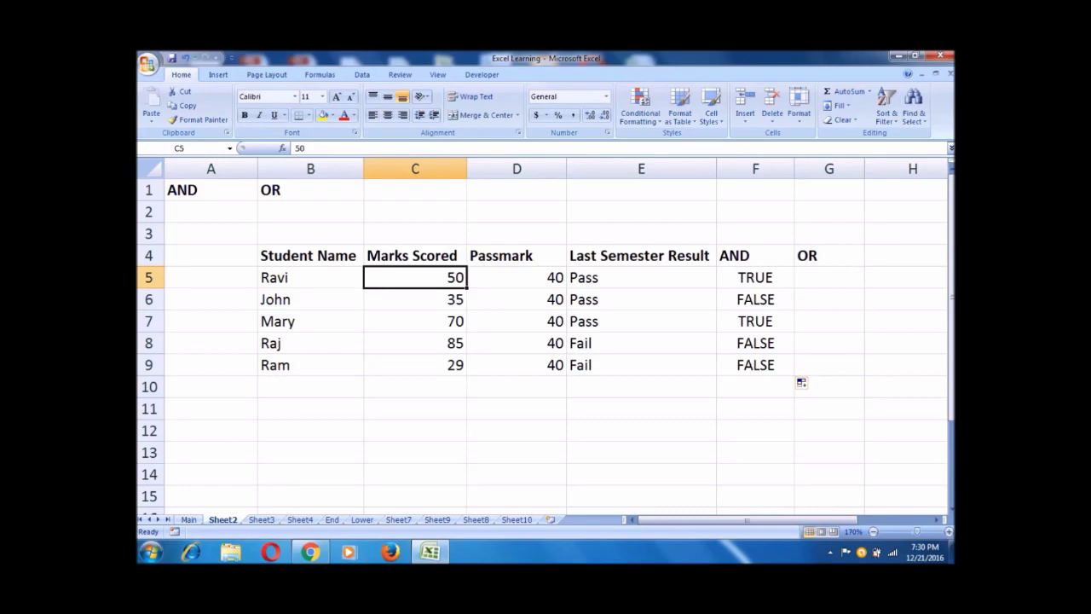
click(415, 255)
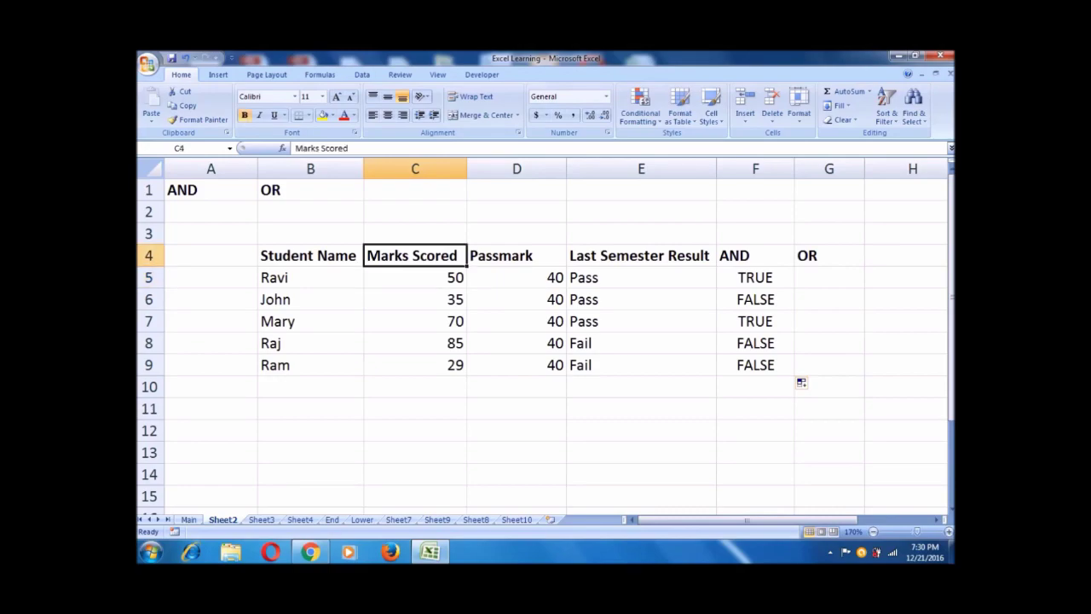
click(641, 255)
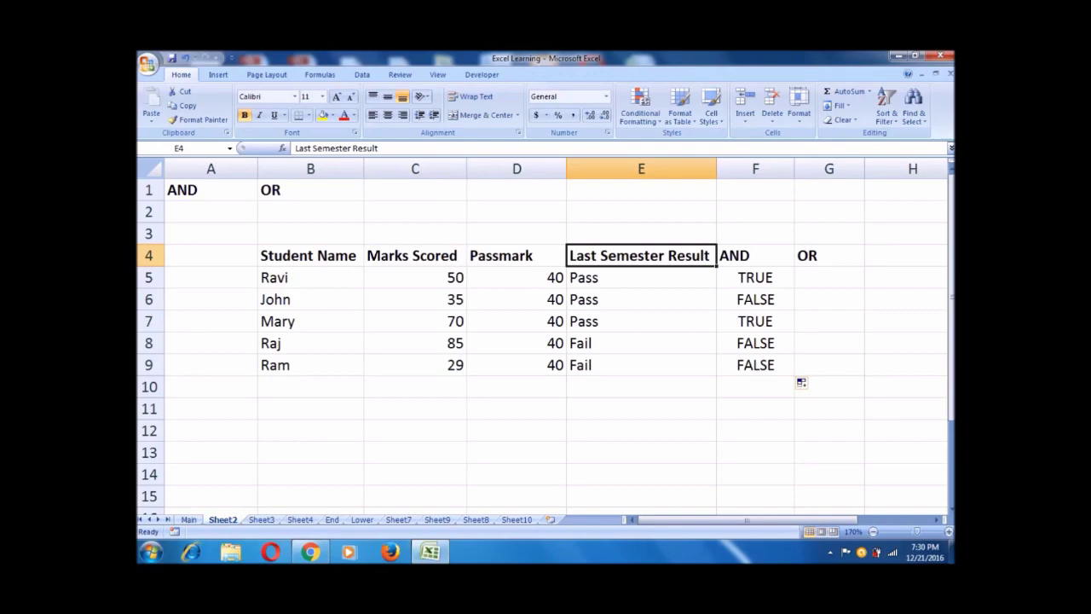
click(756, 278)
click(756, 299)
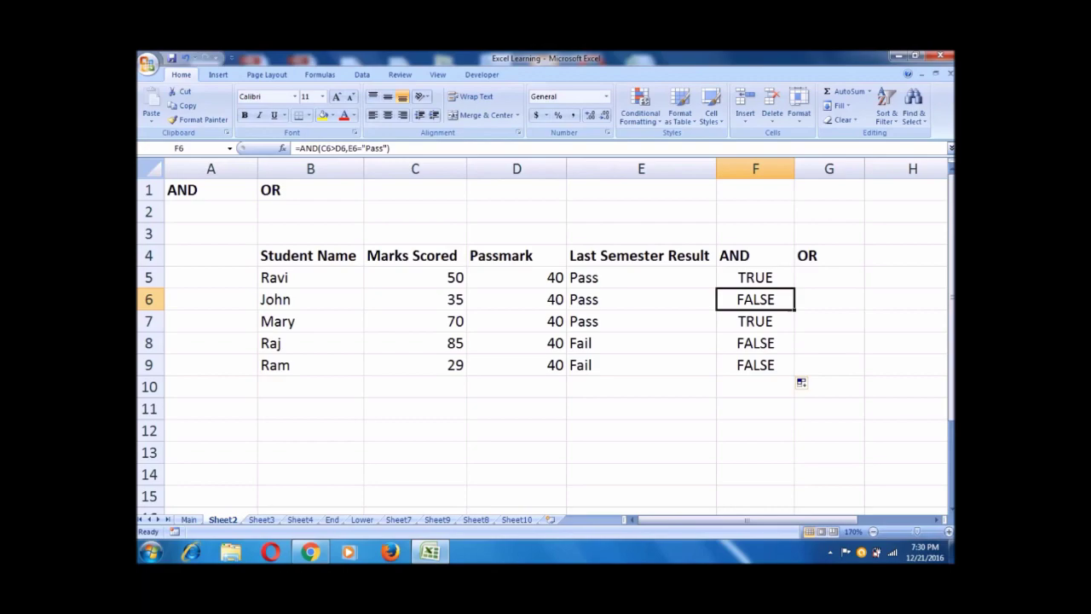
click(415, 300)
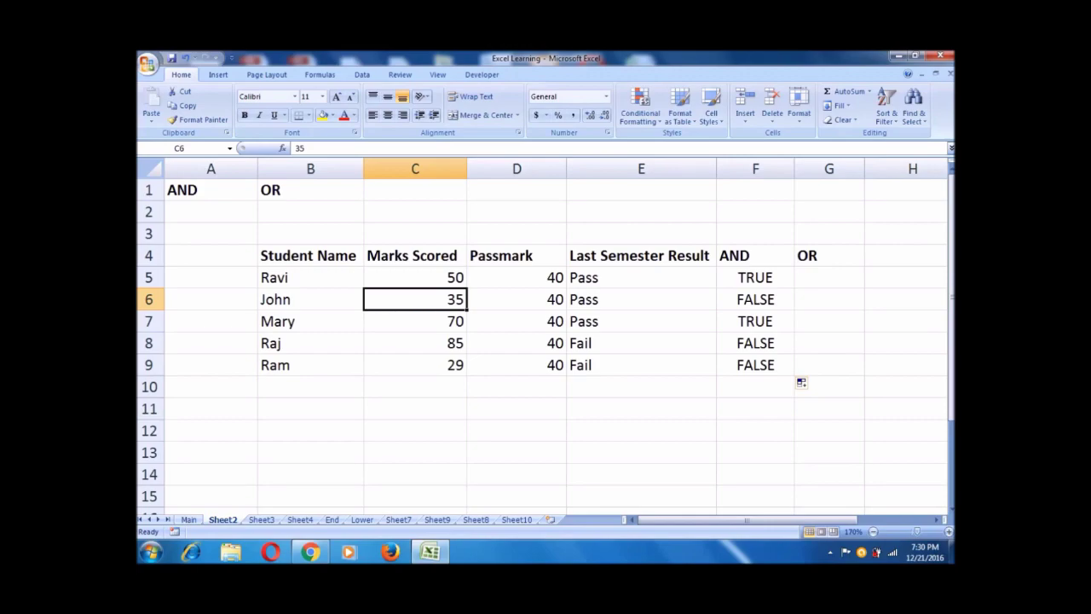
click(755, 299)
click(642, 299)
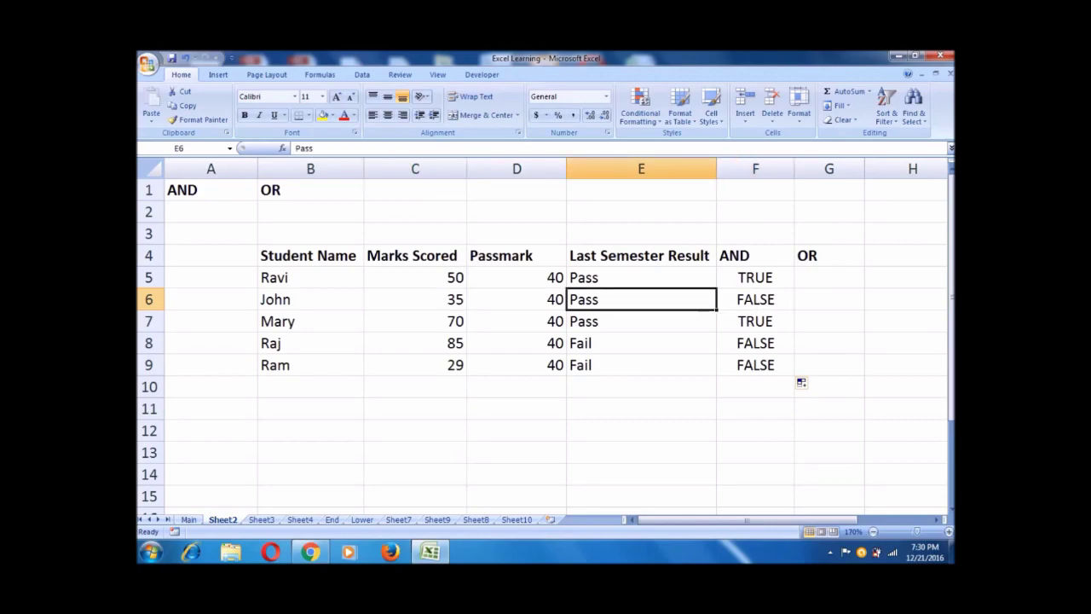
click(756, 299)
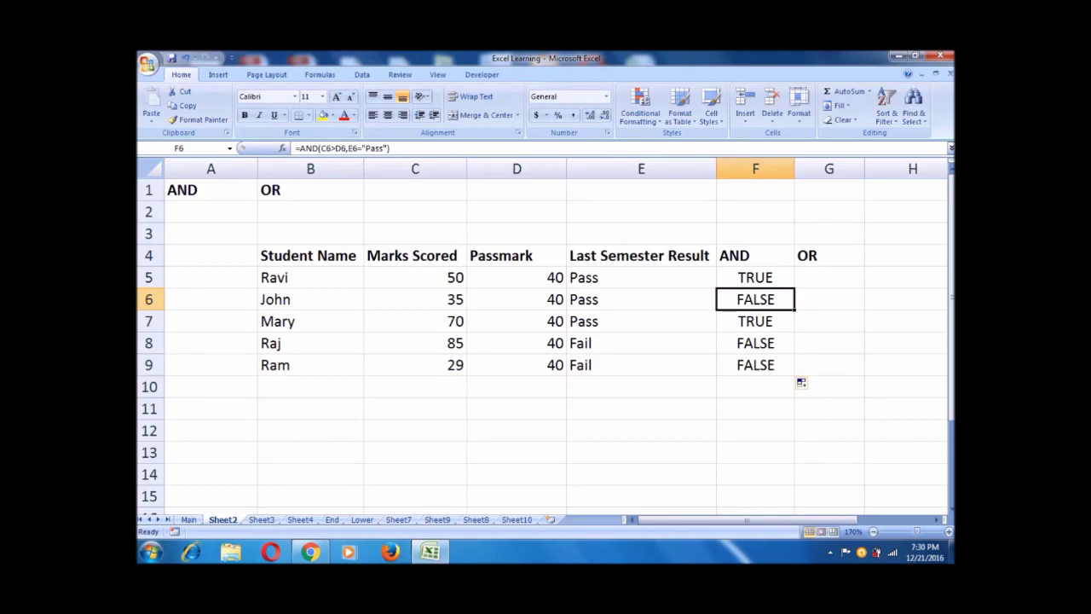
click(755, 322)
click(755, 342)
click(756, 365)
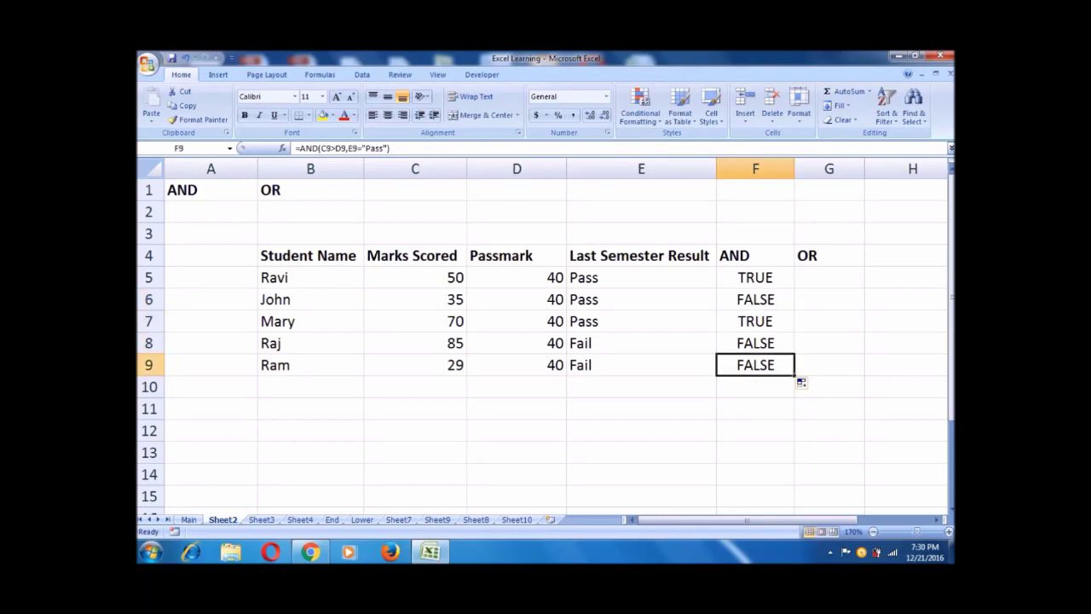
key(Right)
key(Right)
key(Up)
key(Up)
key(Up)
key(Up)
key(Left)
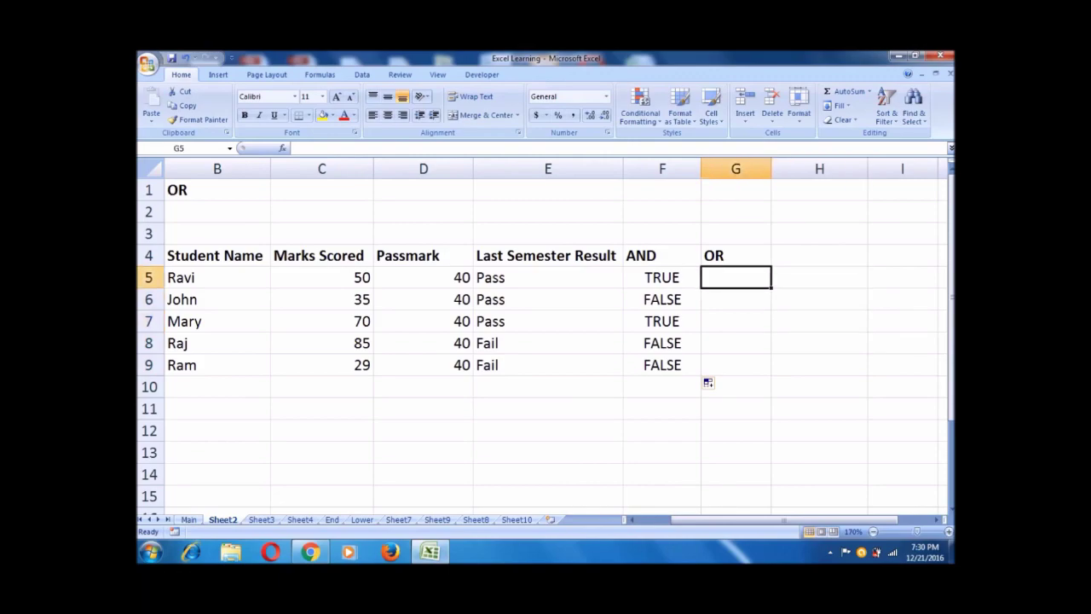
Enter =OR(C5>D5,E5="Pass") in G5 and fill it down to G9
text(=or)
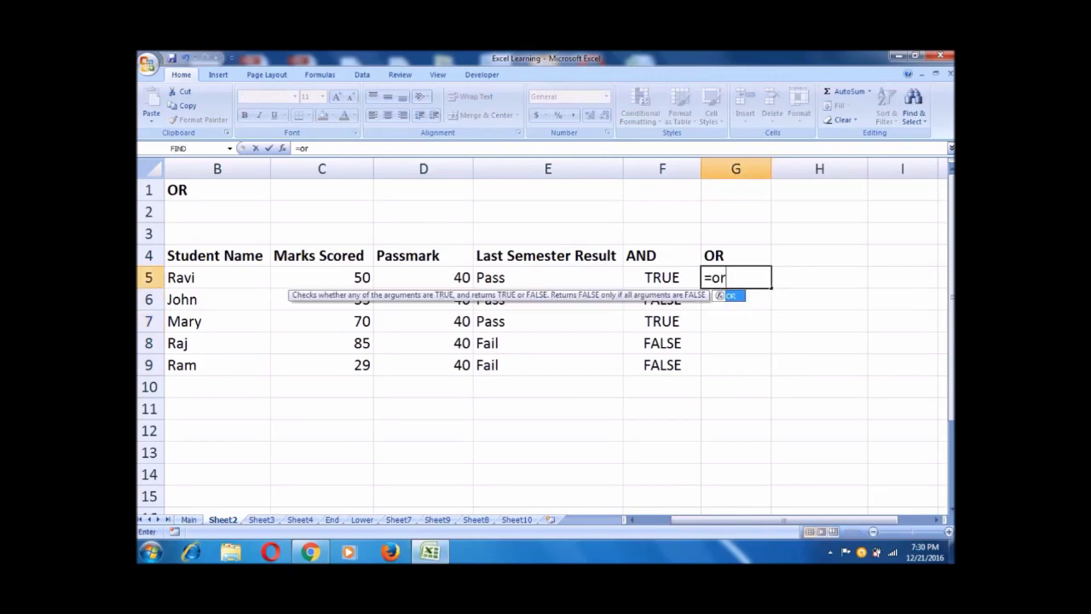
key(Tab)
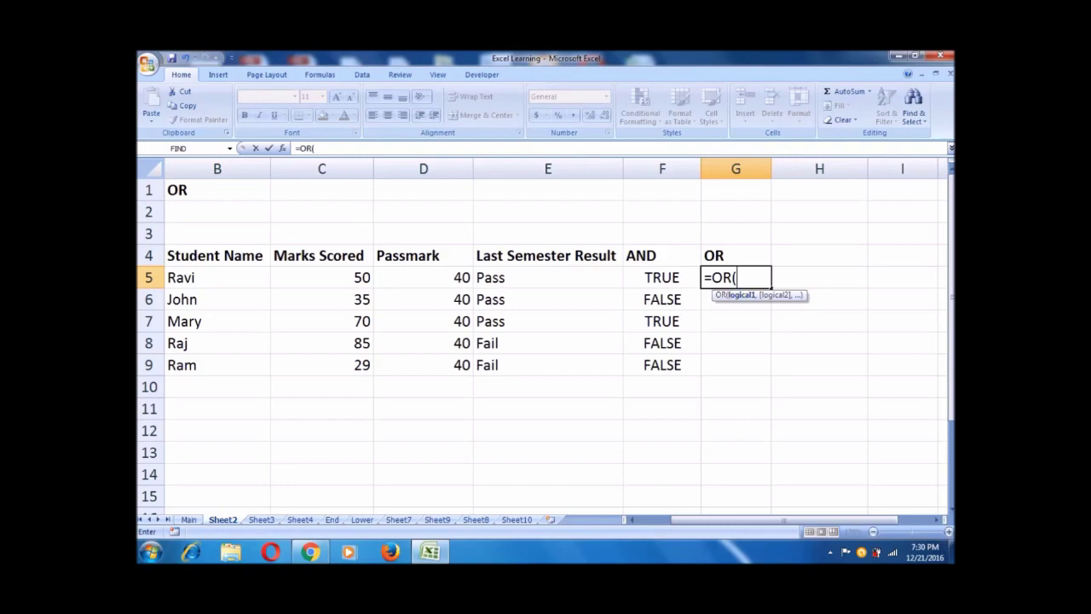
click(321, 278)
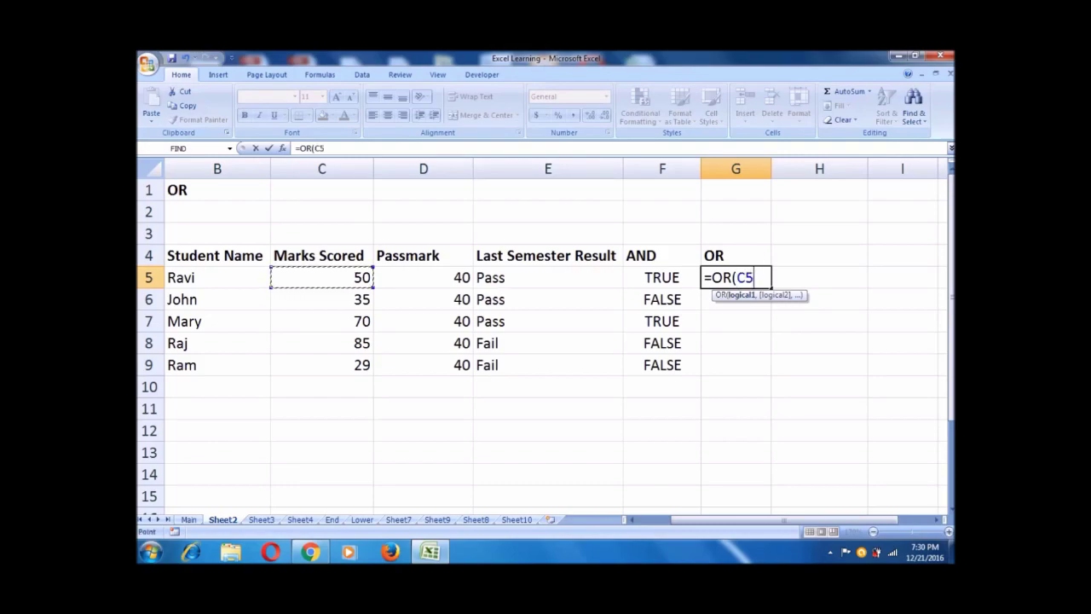
text(>)
click(423, 277)
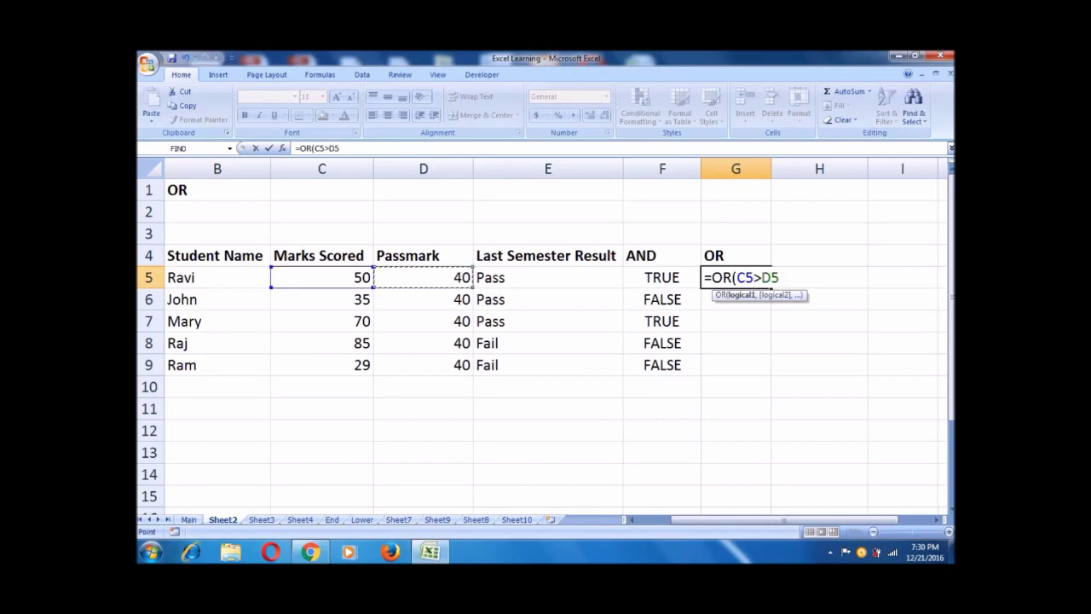
text(,)
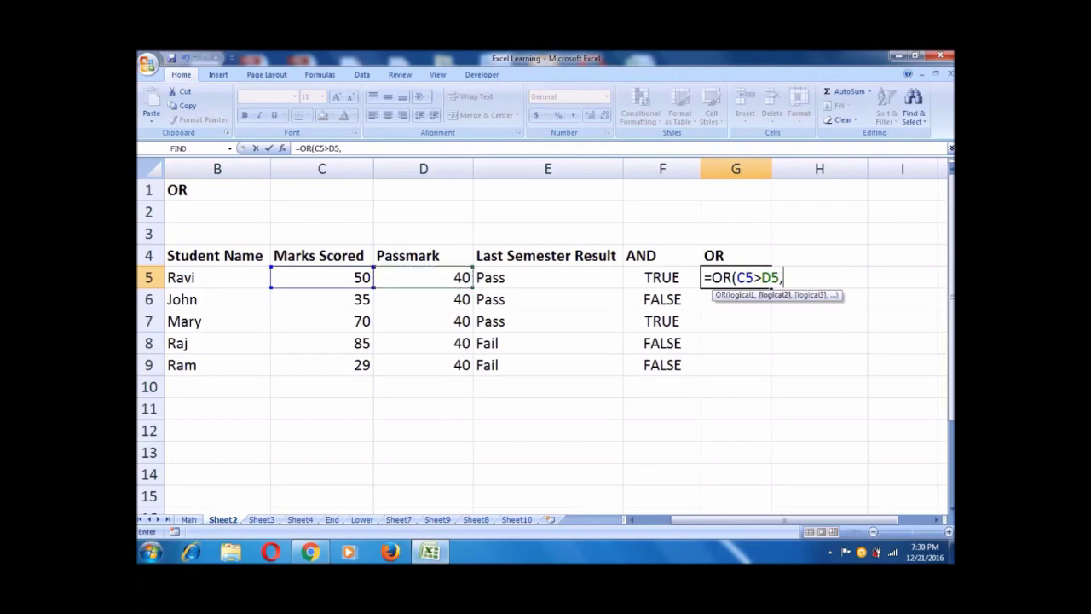
click(547, 277)
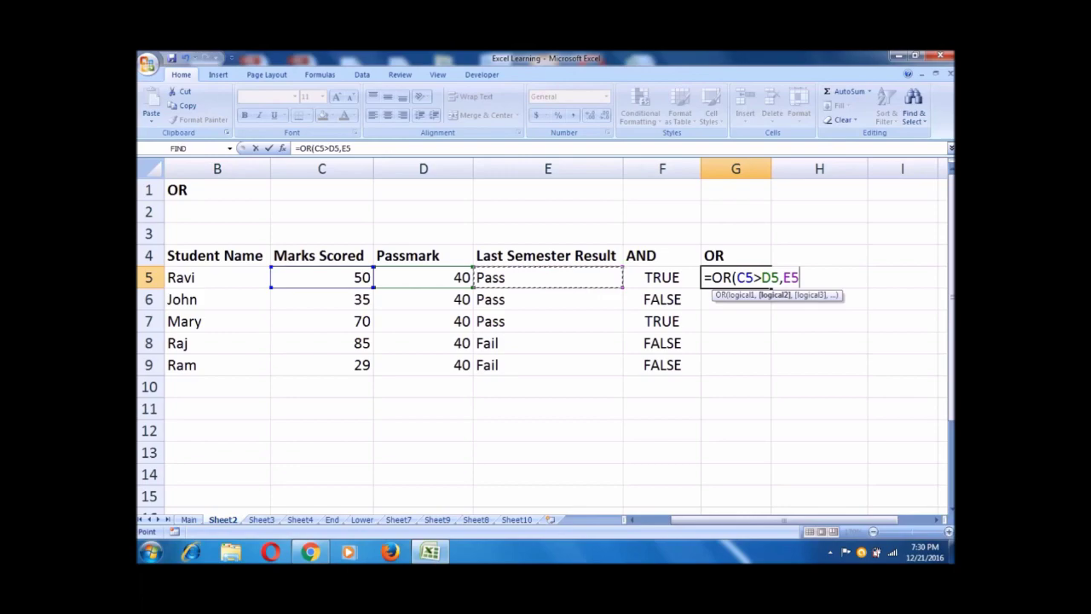
text(="Pass"))
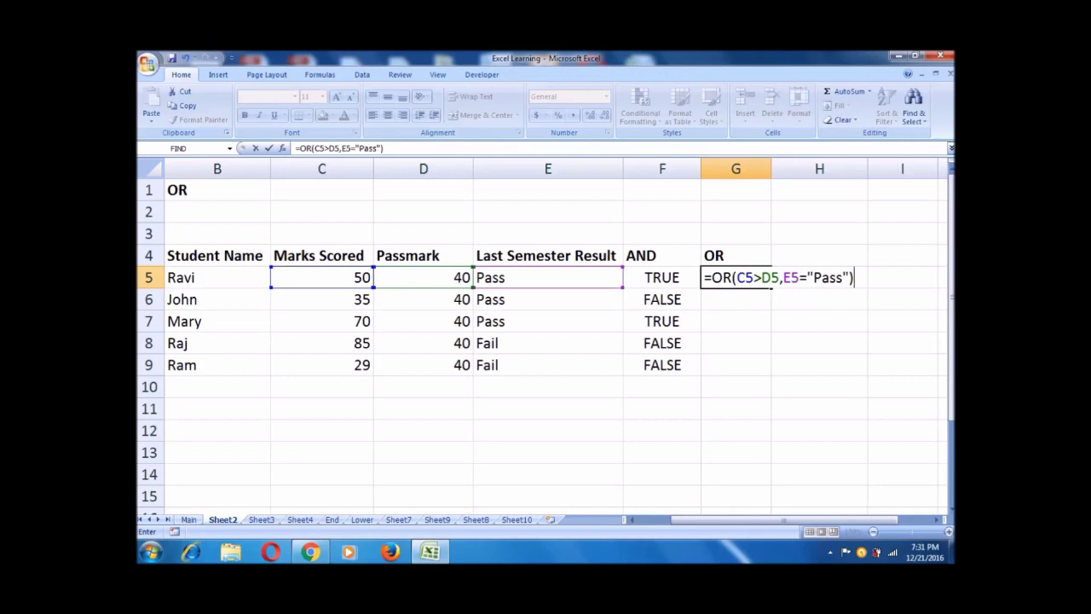
key(Return)
click(736, 277)
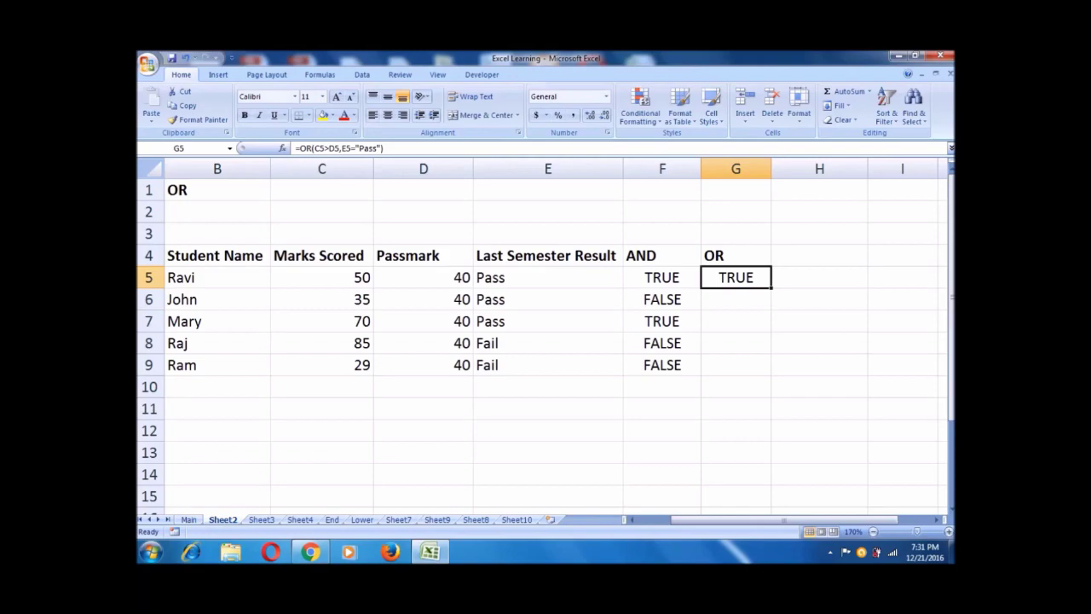
double_click(772, 288)
Check the OR results in rows 7–9 against marks and last results, confirming Ram's FALSE
click(736, 321)
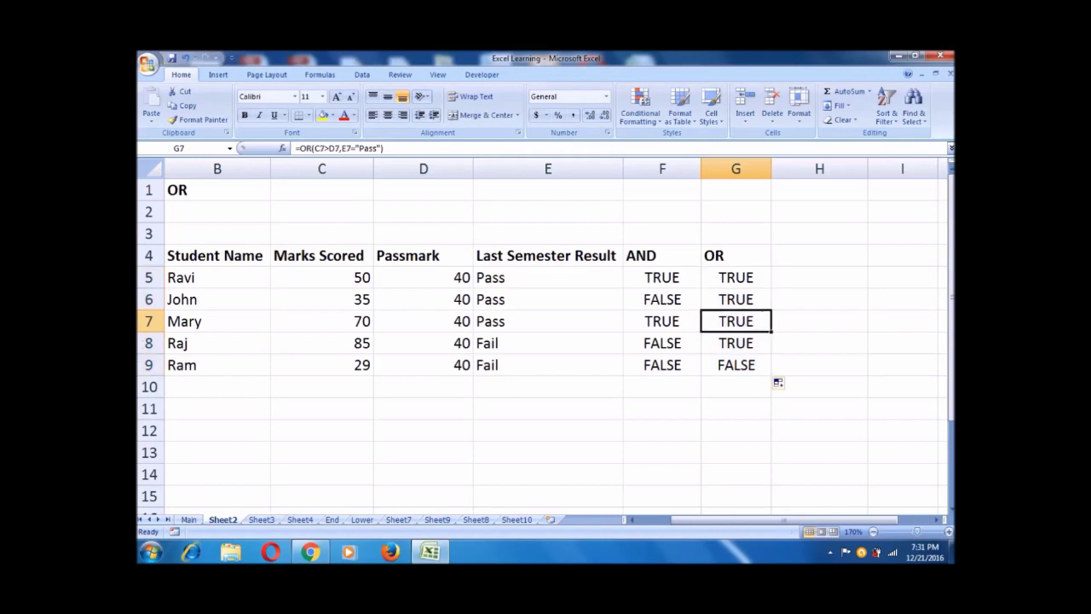
click(736, 343)
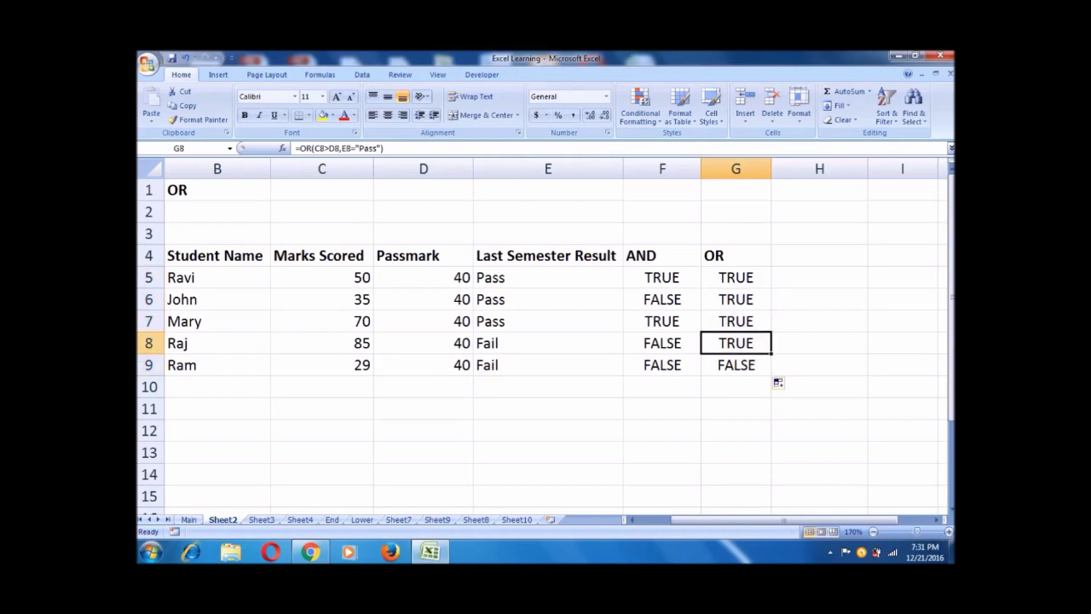
click(548, 342)
click(321, 343)
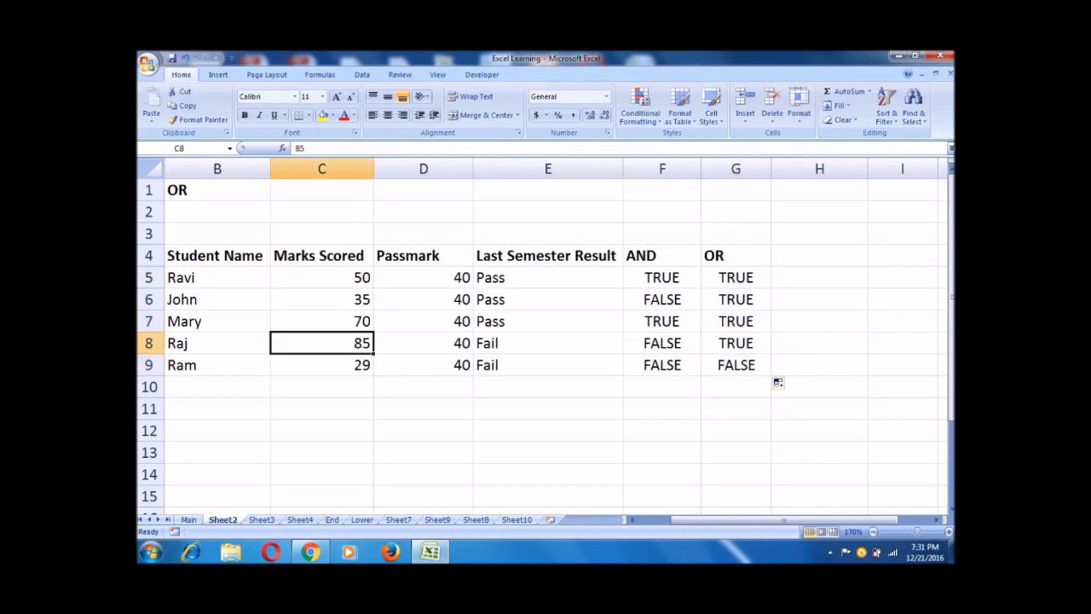
click(736, 343)
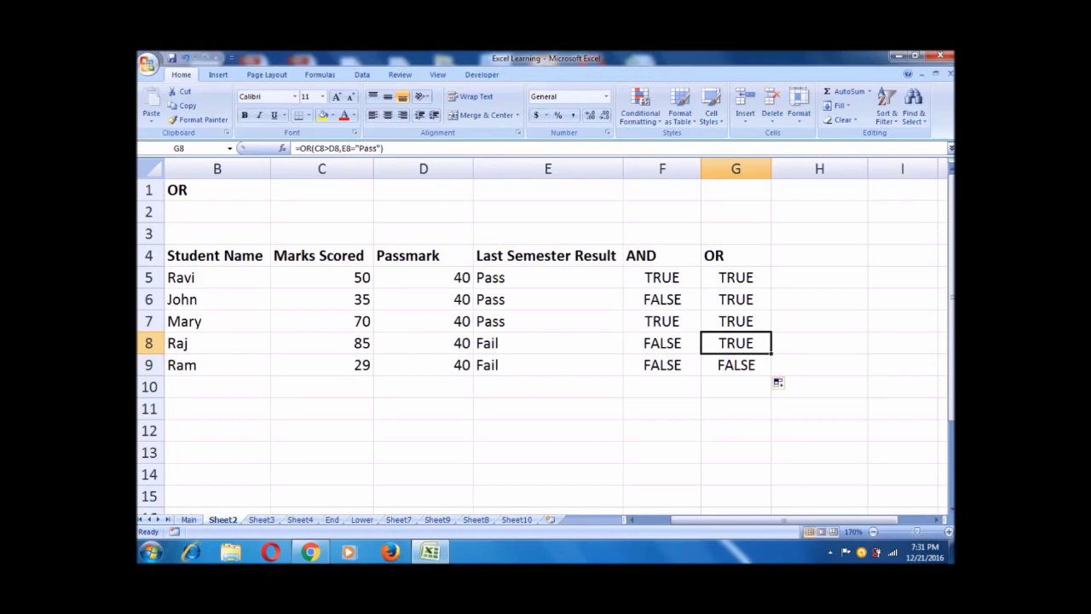
click(736, 365)
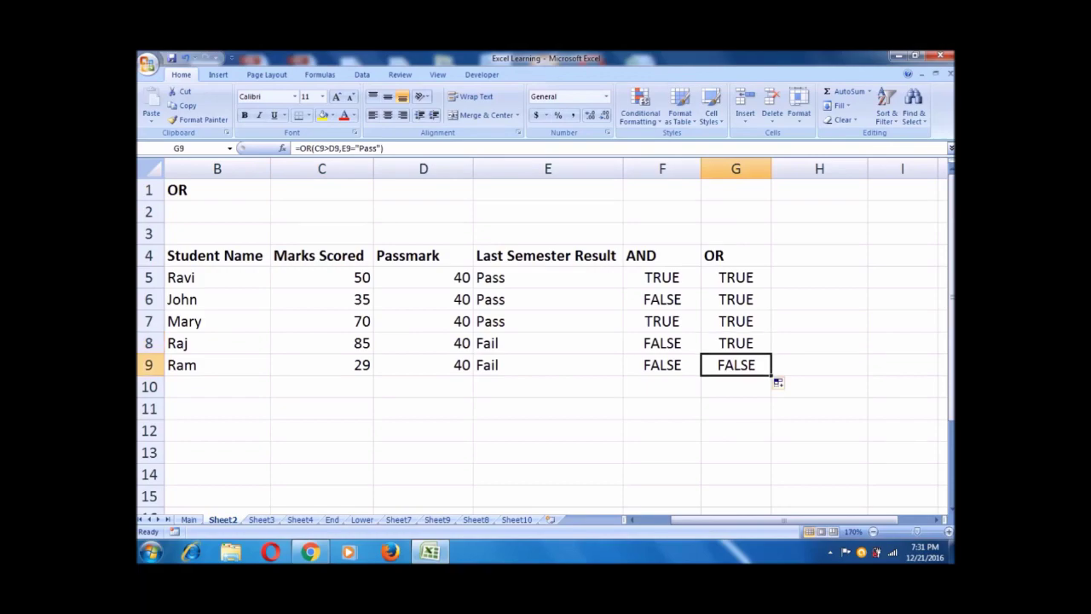
click(321, 365)
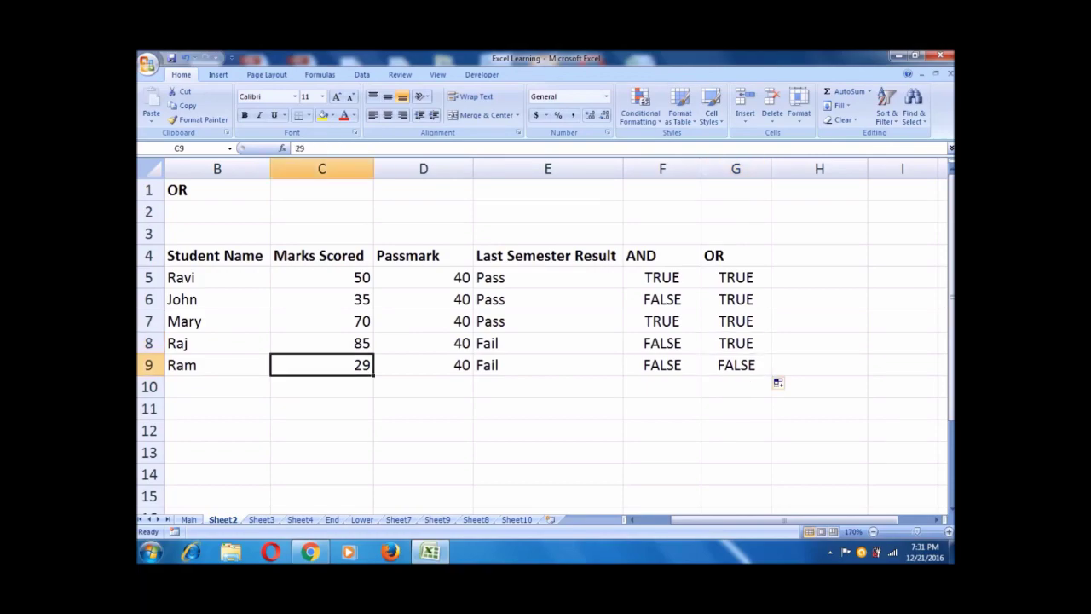
click(549, 365)
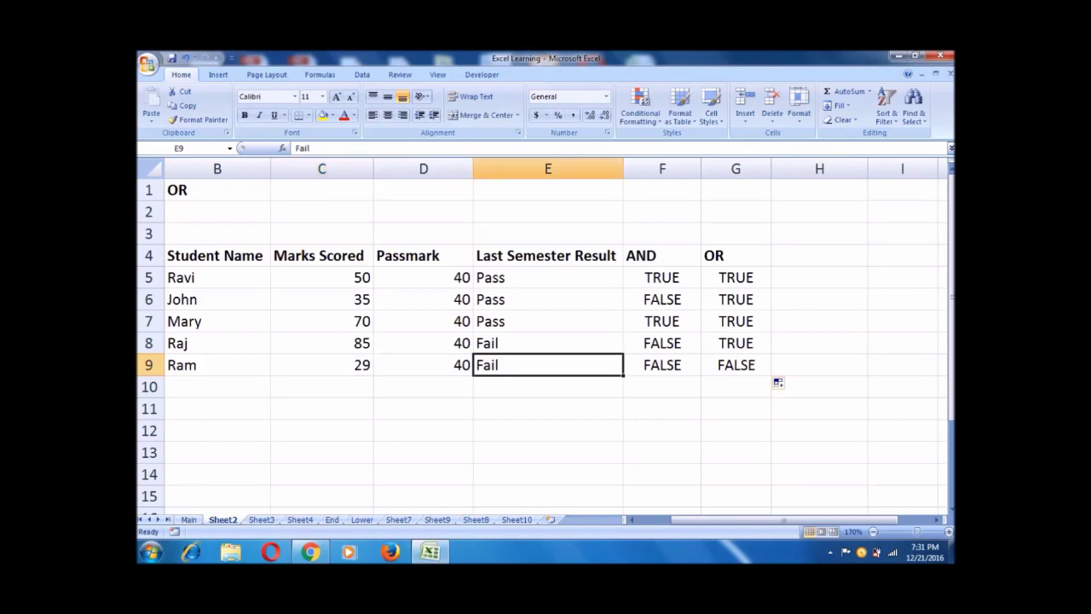
click(736, 365)
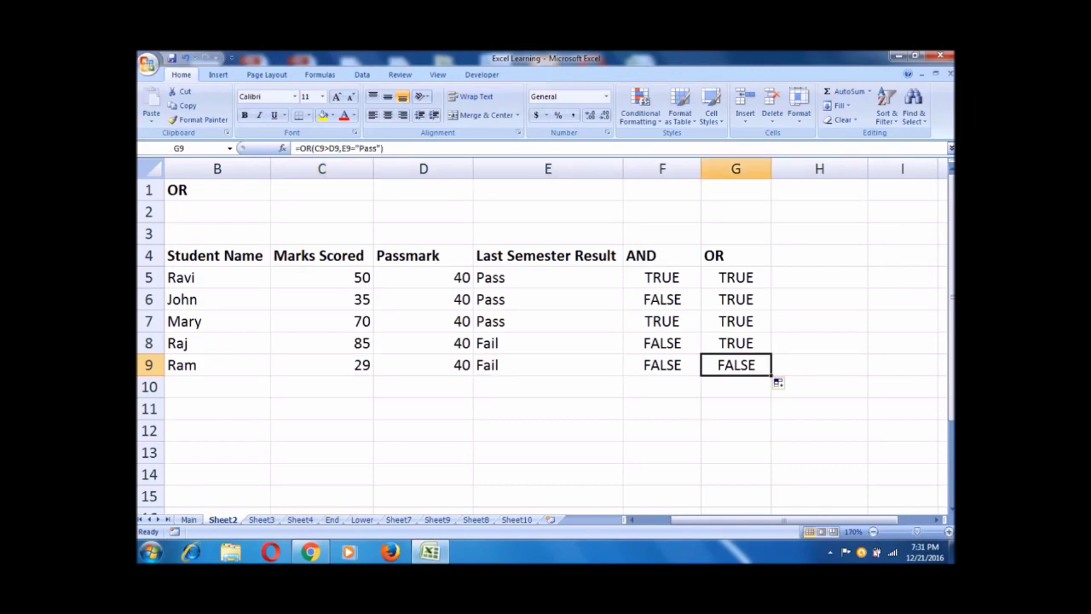